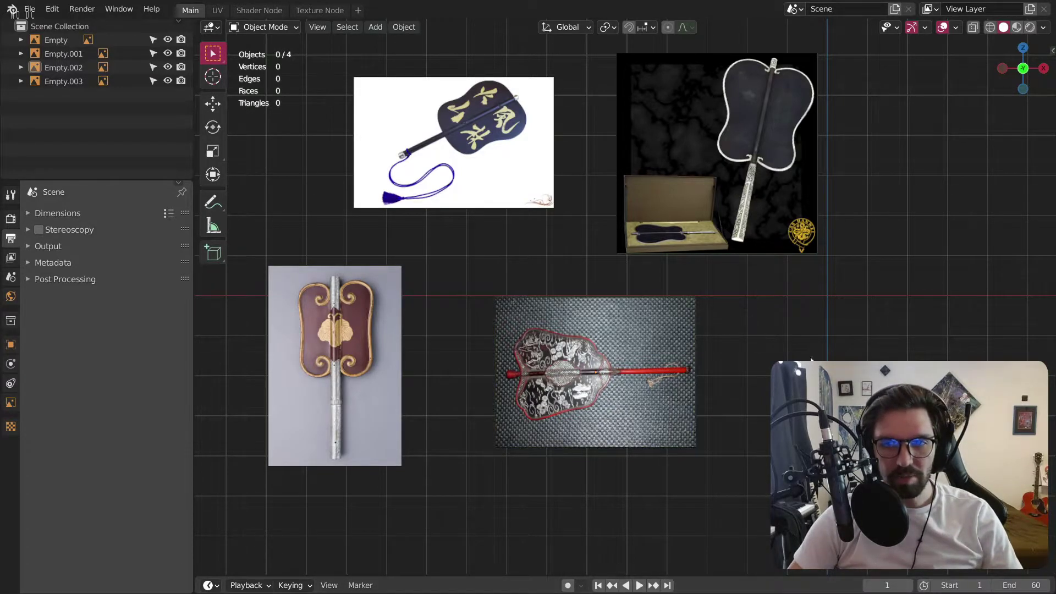
Move the red fan, tasselled fan and black-background fan reference images closer together into a compact group.
scroll(601, 286, down, 1)
scroll(566, 235, up, 1)
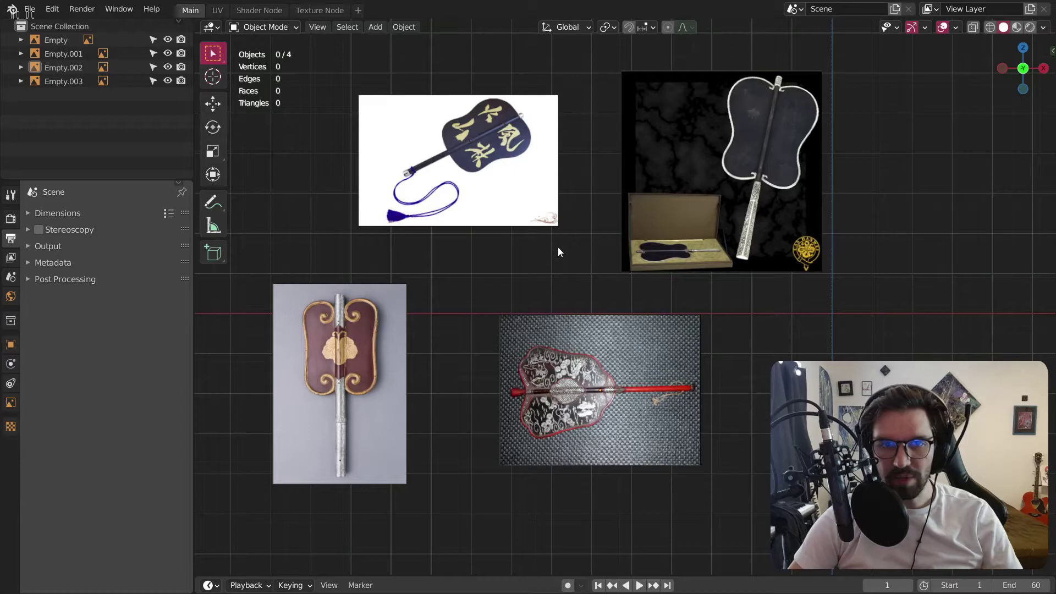
click(651, 419)
key(g)
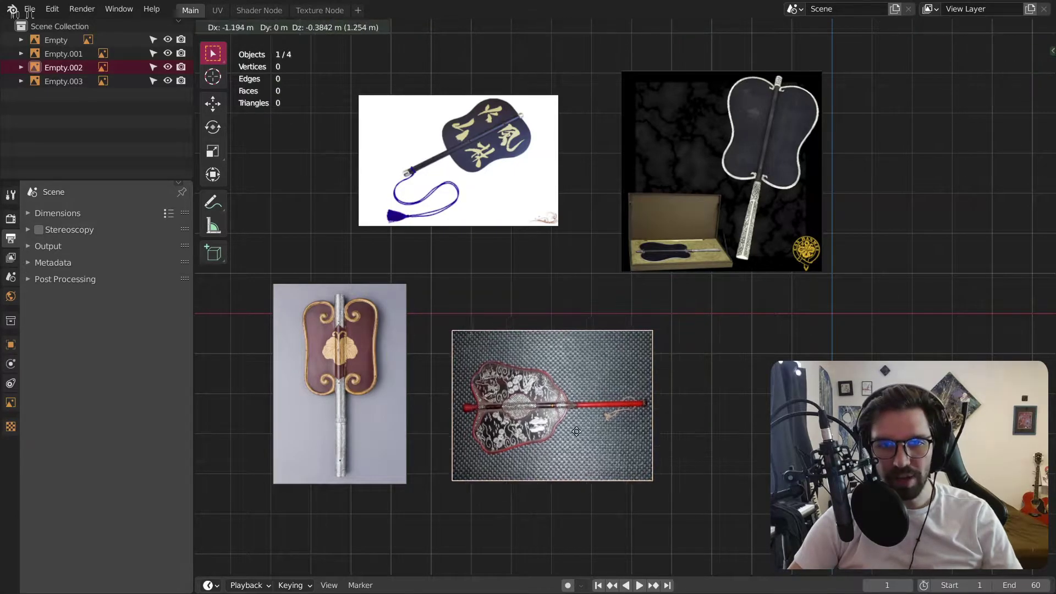
click(561, 428)
click(493, 188)
key(g)
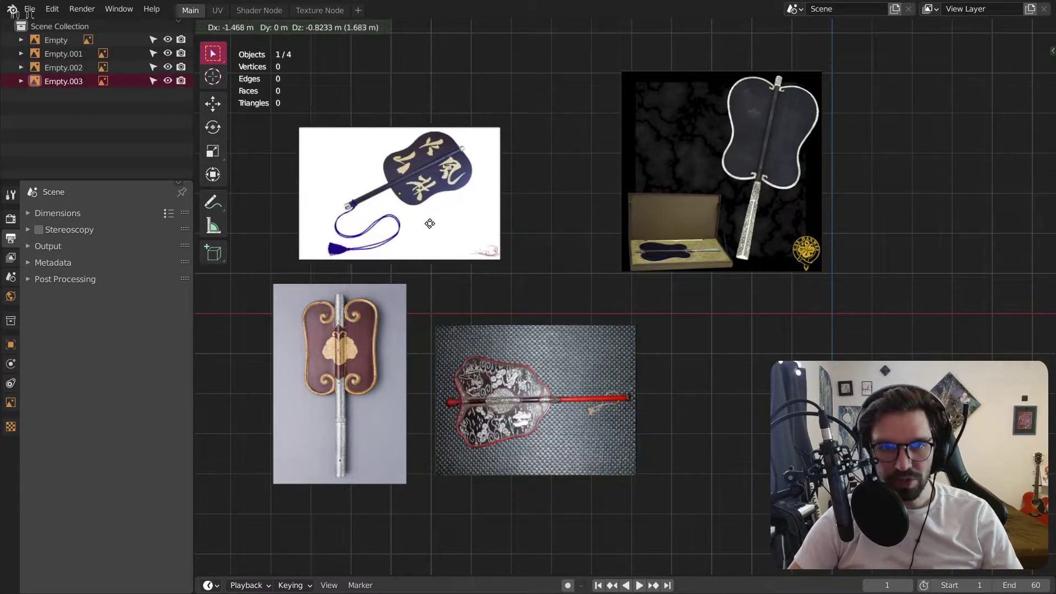
click(433, 224)
click(718, 188)
key(g)
click(617, 222)
click(859, 162)
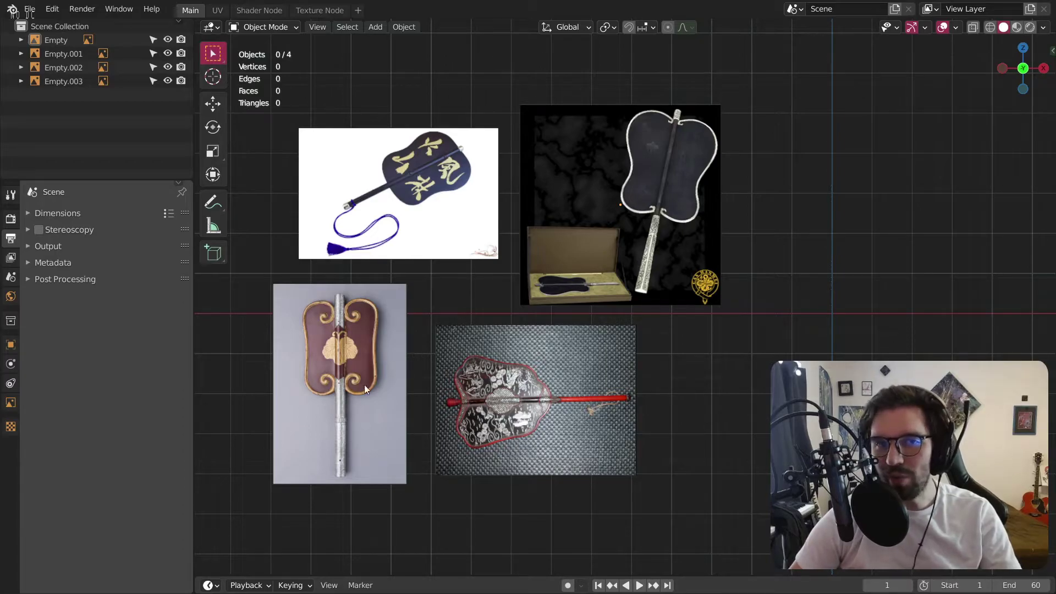
shift+middle_drag(439, 297, 457, 304)
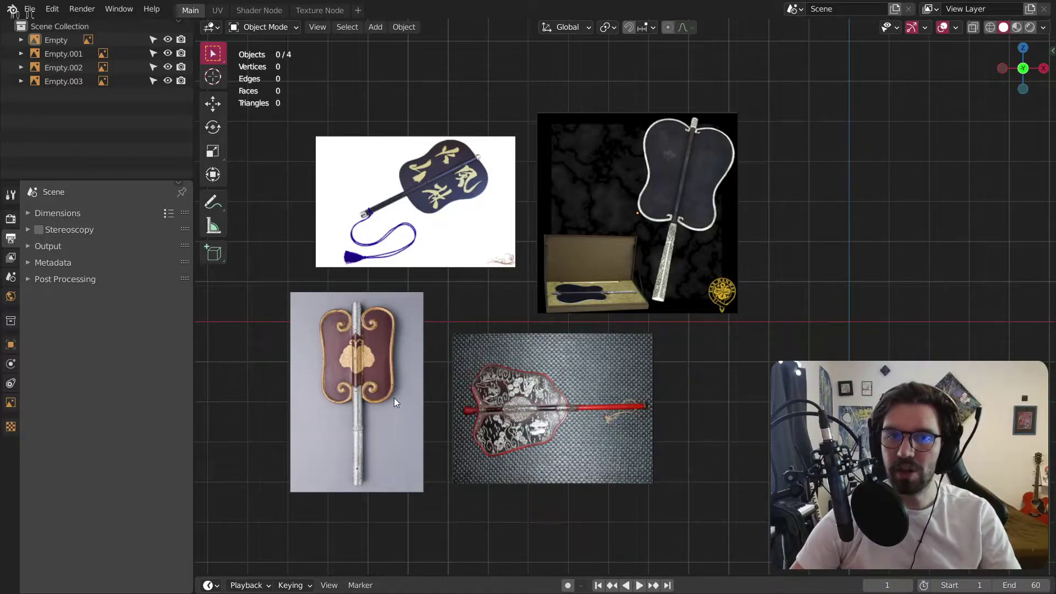
click(645, 187)
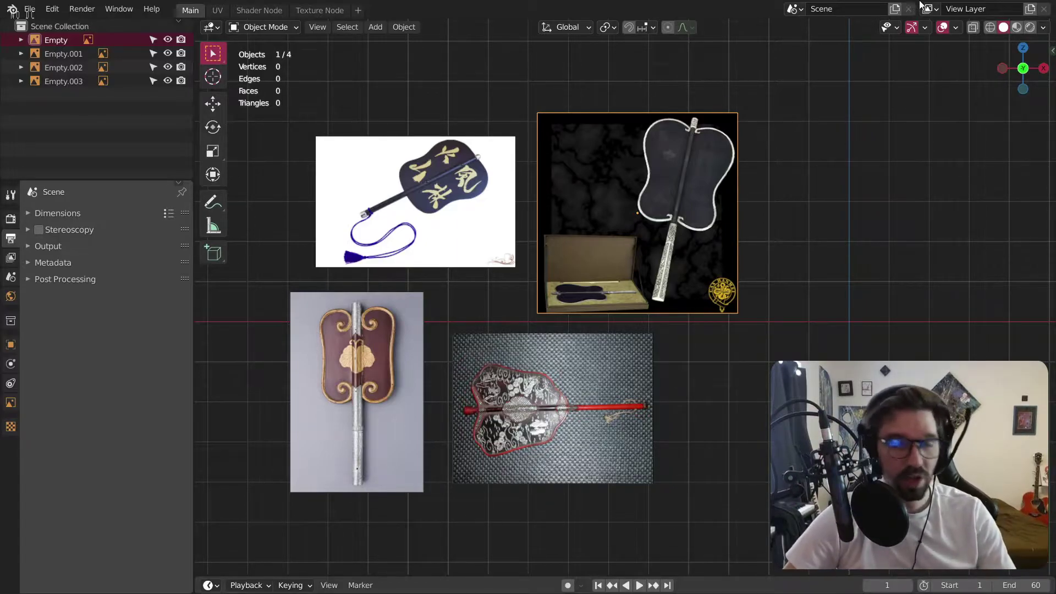
click(797, 179)
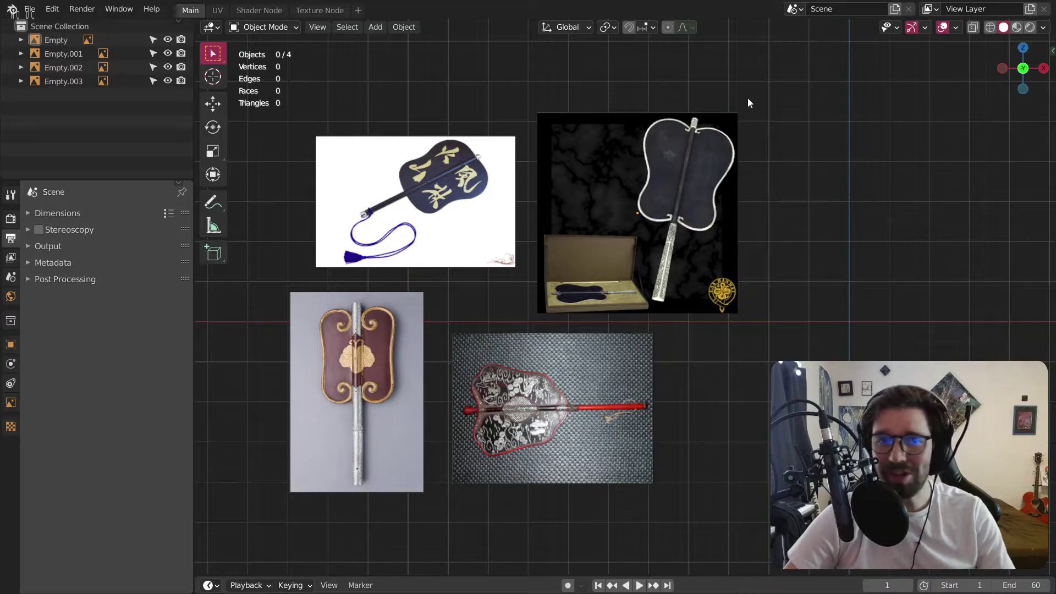
Examine the tasselled blue fan reference up close: its handle, end cap, cord and gold characters.
shift+middle_drag(590, 177, 565, 129)
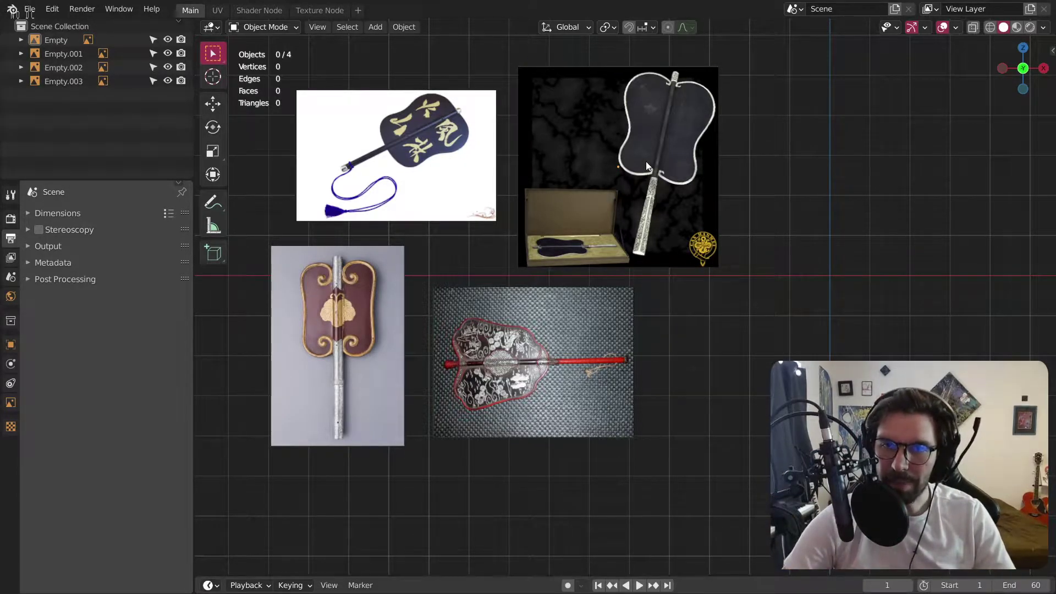
scroll(393, 150, up, 6)
shift+middle_drag(360, 151, 431, 174)
shift+middle_drag(442, 231, 434, 158)
scroll(434, 158, down, 1)
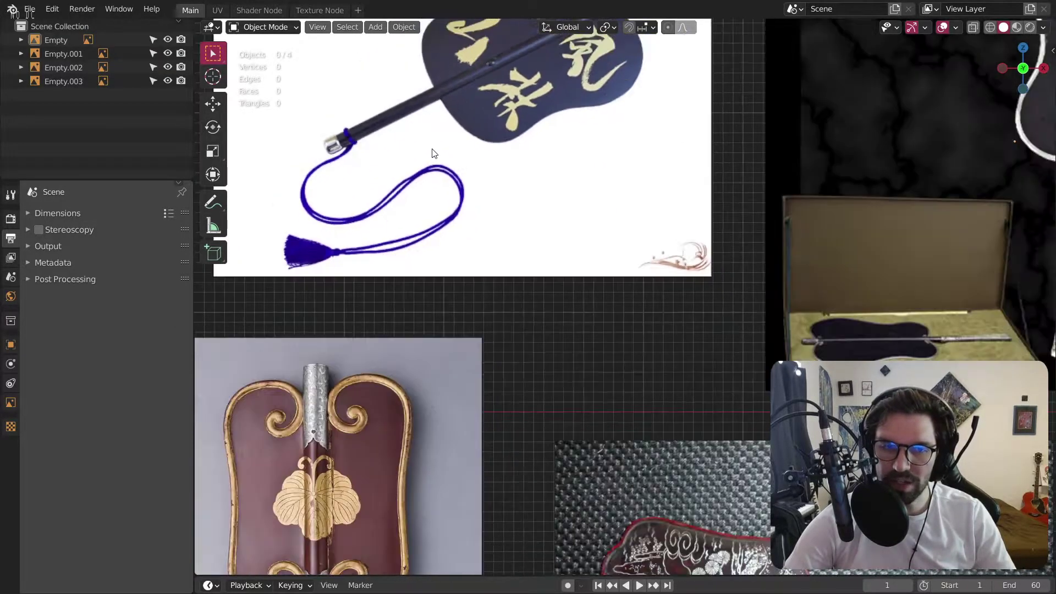
shift+middle_drag(457, 85, 510, 188)
scroll(511, 188, up, 3)
scroll(355, 270, up, 1)
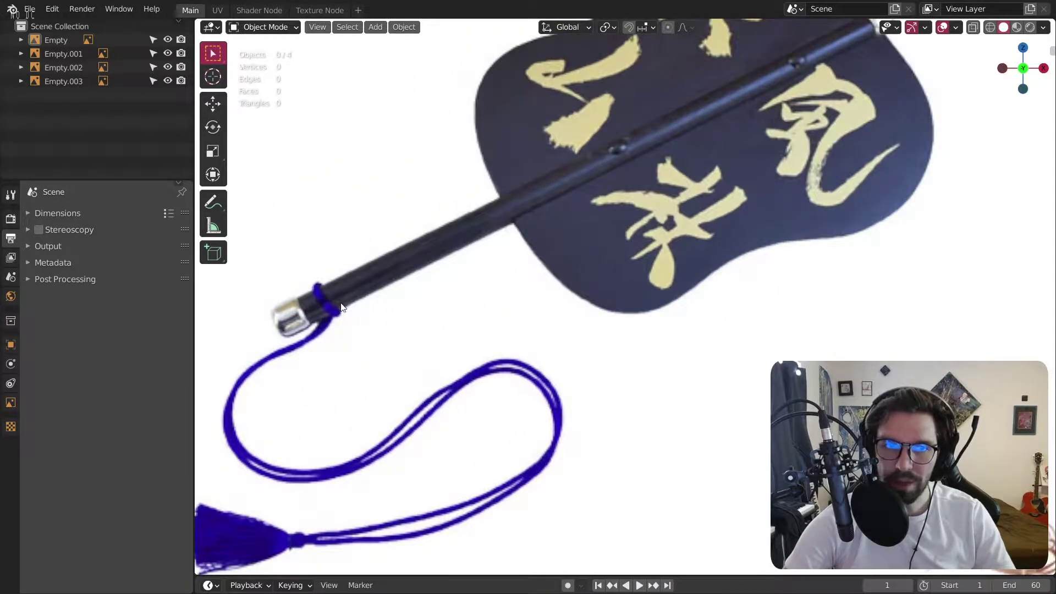
scroll(339, 306, down, 1)
shift+middle_drag(340, 307, 364, 350)
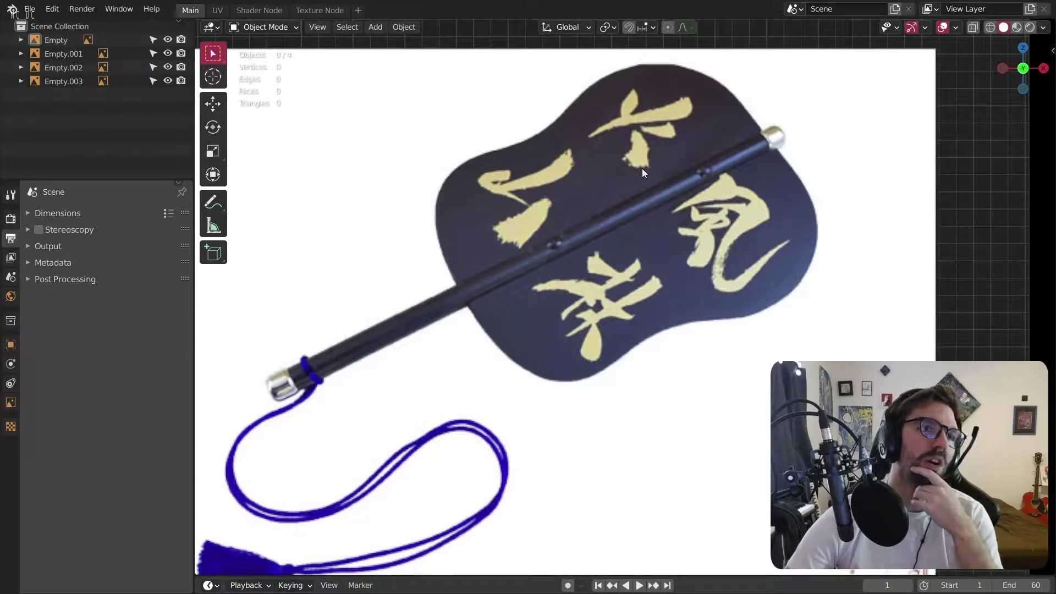
Examine the black fan reference's white rim, central shaft and ornate handle, and compare it with the other fan images.
scroll(641, 168, down, 5)
shift+middle_drag(886, 220, 737, 253)
scroll(737, 253, up, 7)
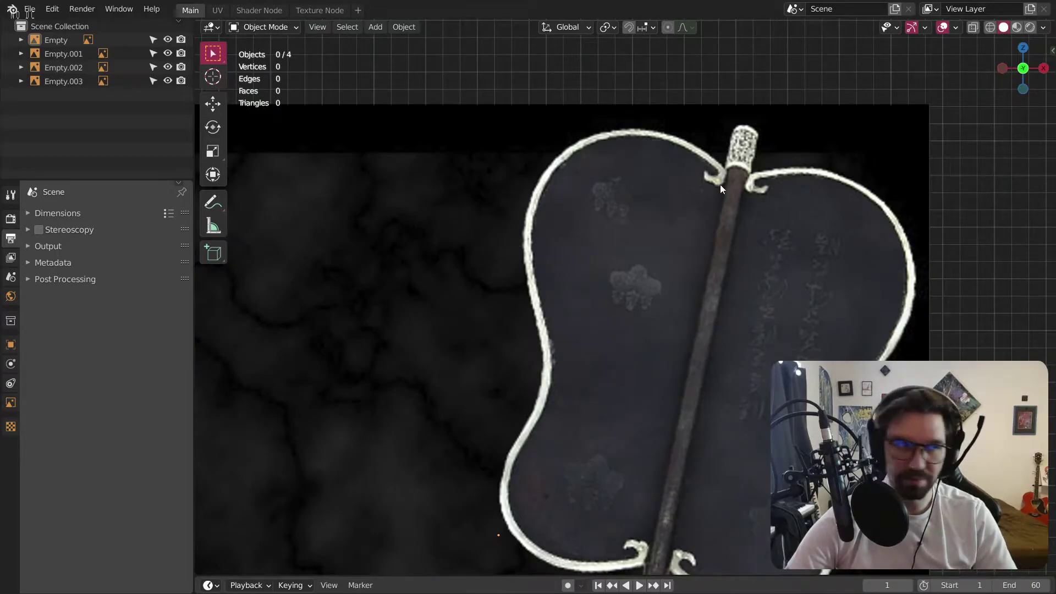
scroll(672, 191, down, 6)
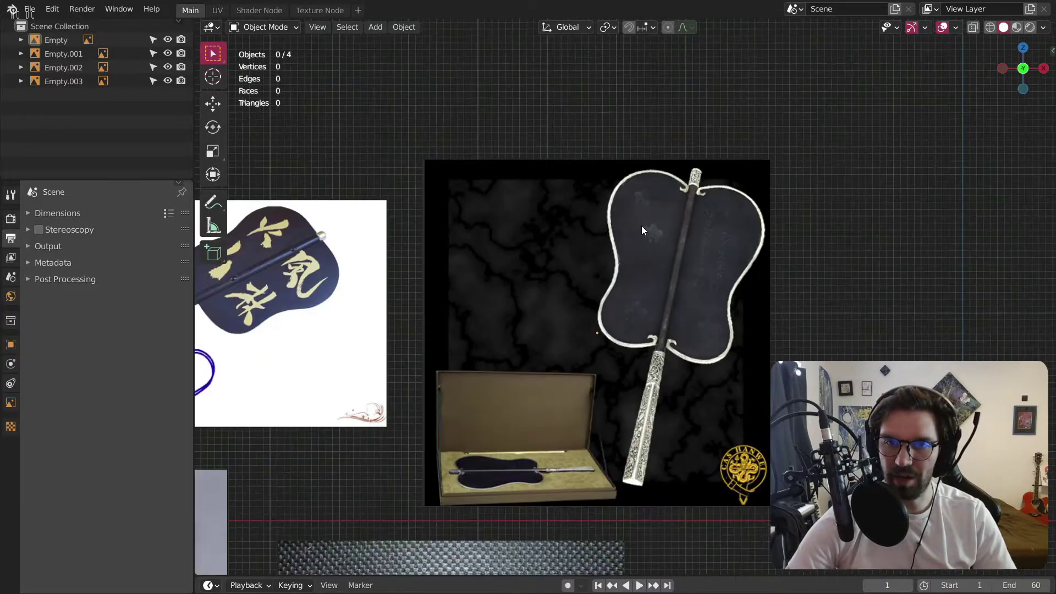
scroll(723, 200, up, 5)
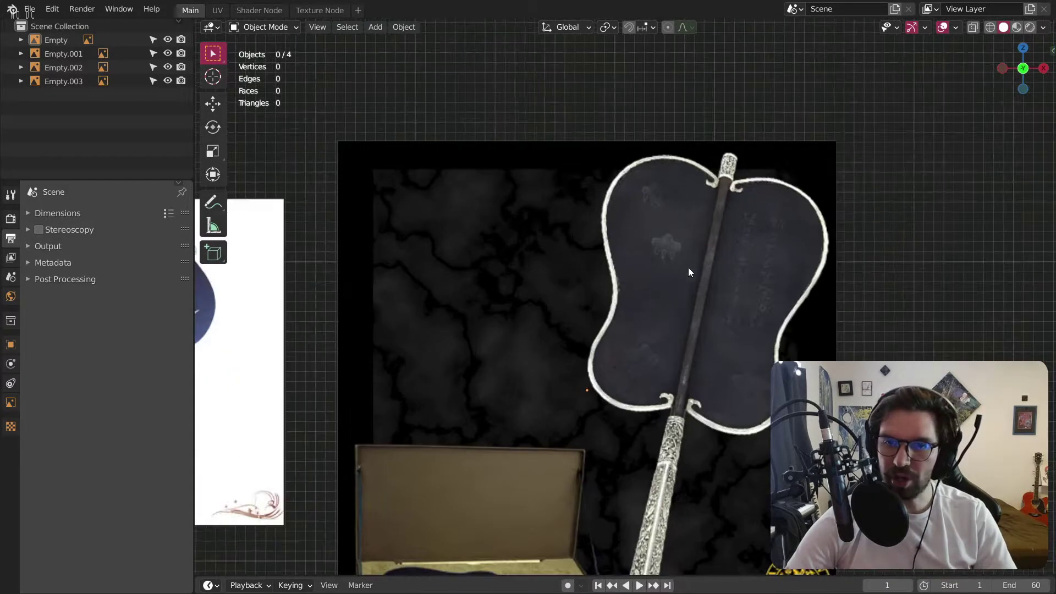
scroll(684, 266, down, 4)
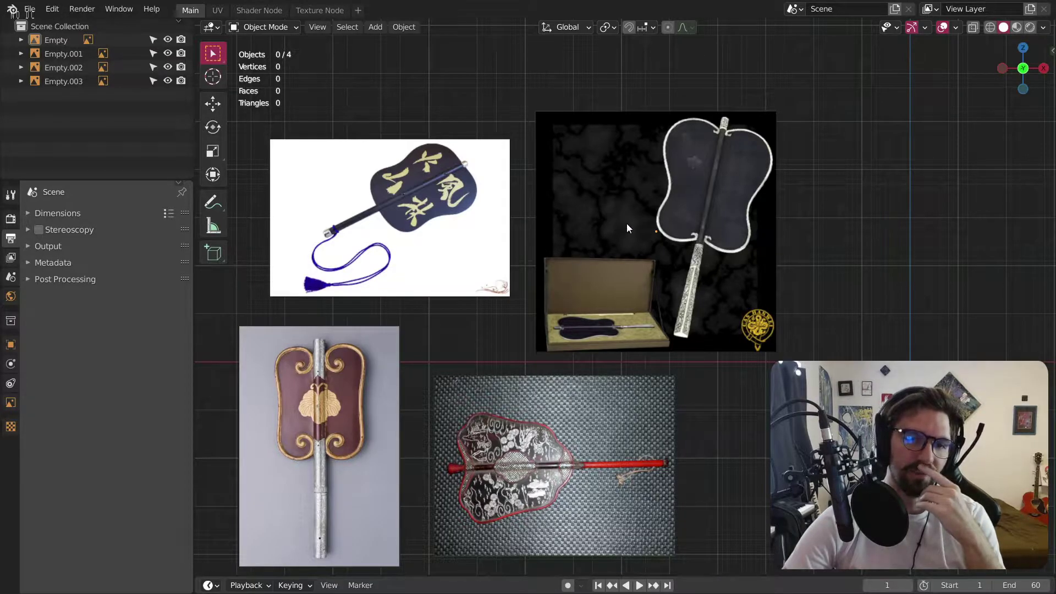
shift+middle_drag(479, 328, 530, 292)
scroll(421, 302, up, 1)
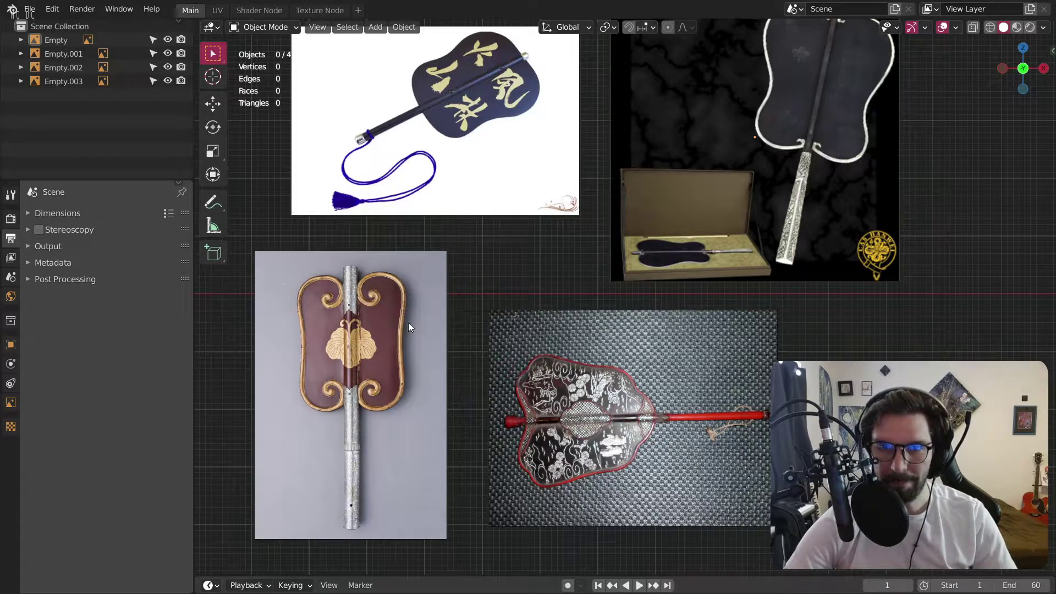
scroll(404, 331, down, 1)
click(684, 158)
click(495, 142)
click(625, 145)
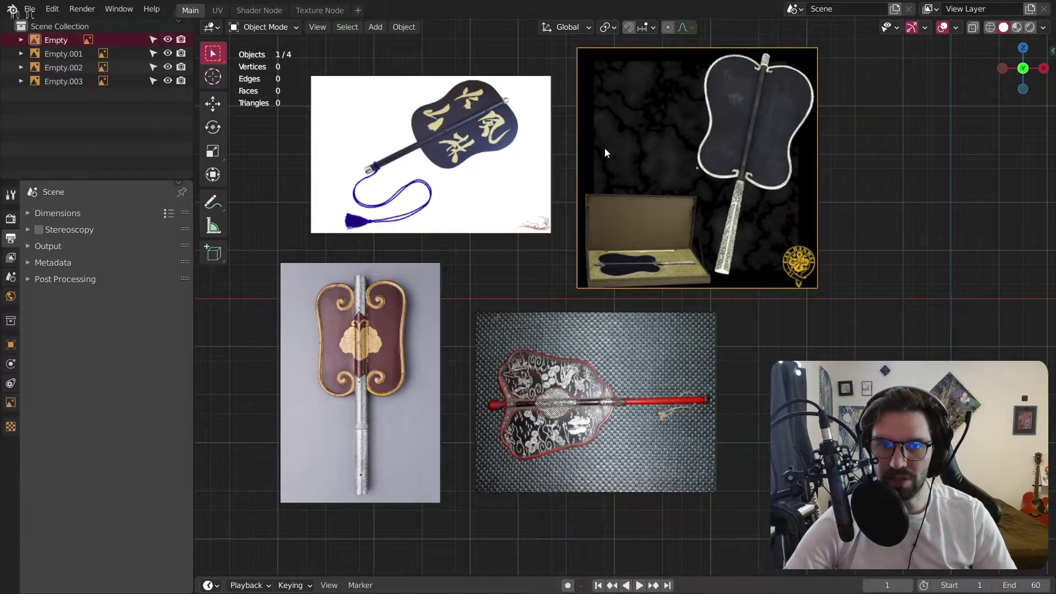
click(465, 152)
click(781, 361)
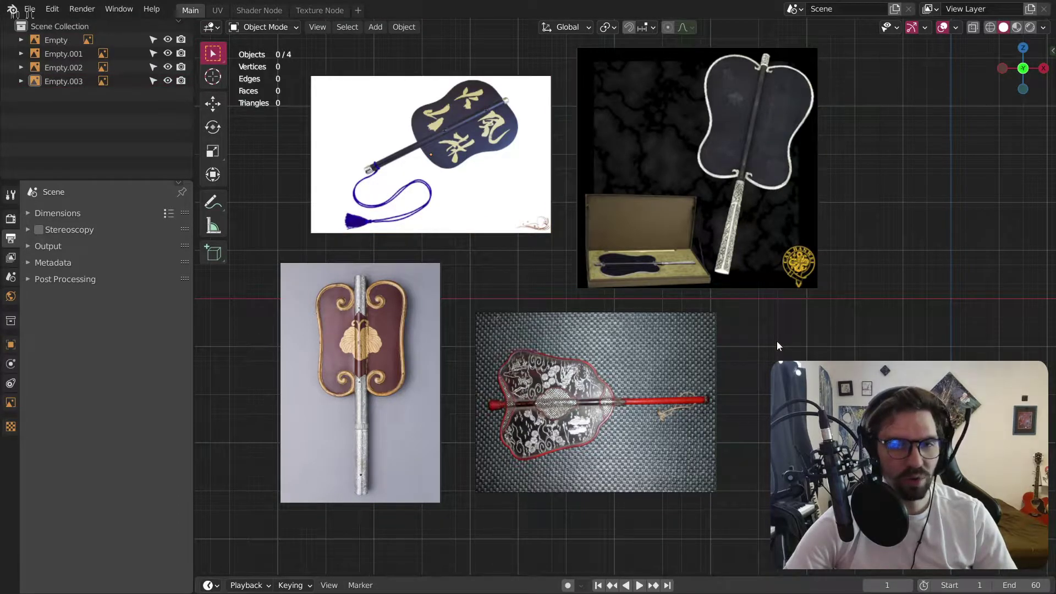
click(433, 144)
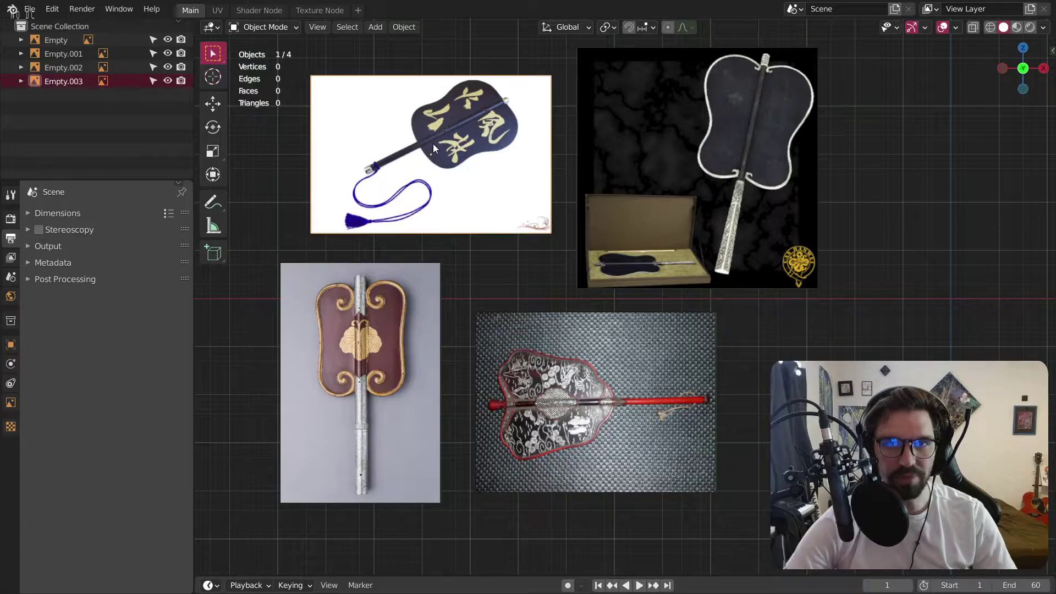
scroll(432, 141, up, 4)
scroll(432, 144, down, 3)
scroll(432, 144, down, 2)
click(508, 246)
scroll(508, 245, down, 2)
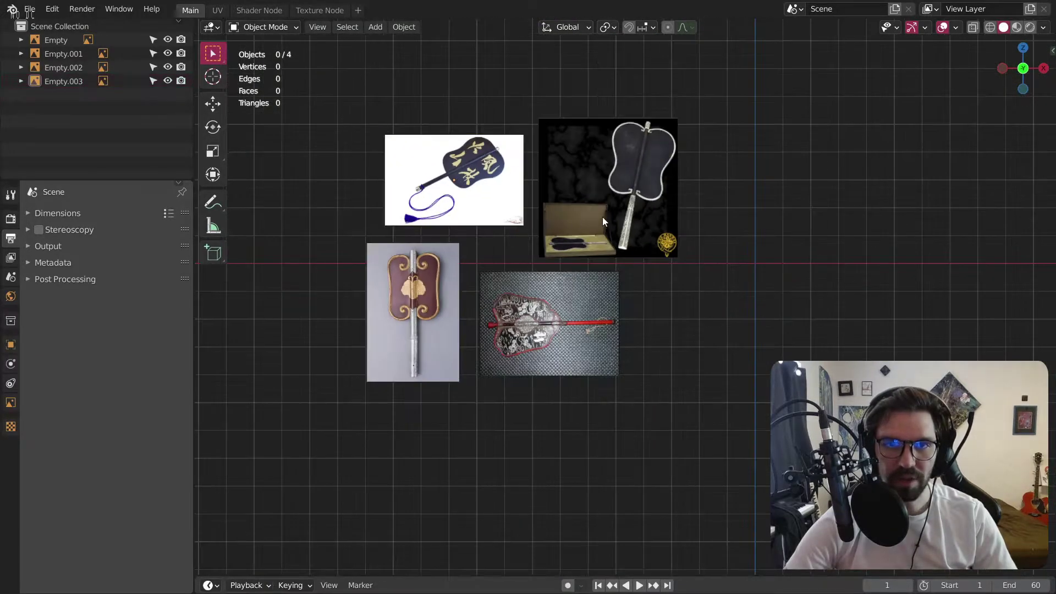
shift+middle_drag(600, 215, 534, 248)
scroll(535, 249, up, 1)
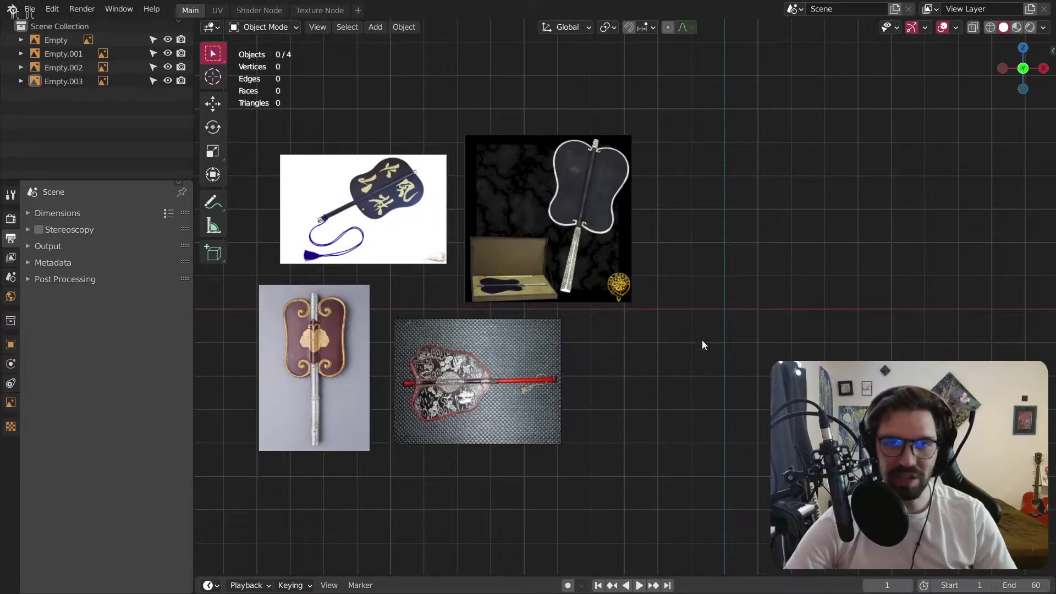
Move all four reference images together about 3 m in the negative X direction, away from the world origin.
scroll(704, 332, down, 2)
shift+middle_drag(655, 317, 643, 334)
click(631, 317)
drag(738, 113, 425, 382)
key(g)
click(424, 281)
scroll(516, 272, up, 8)
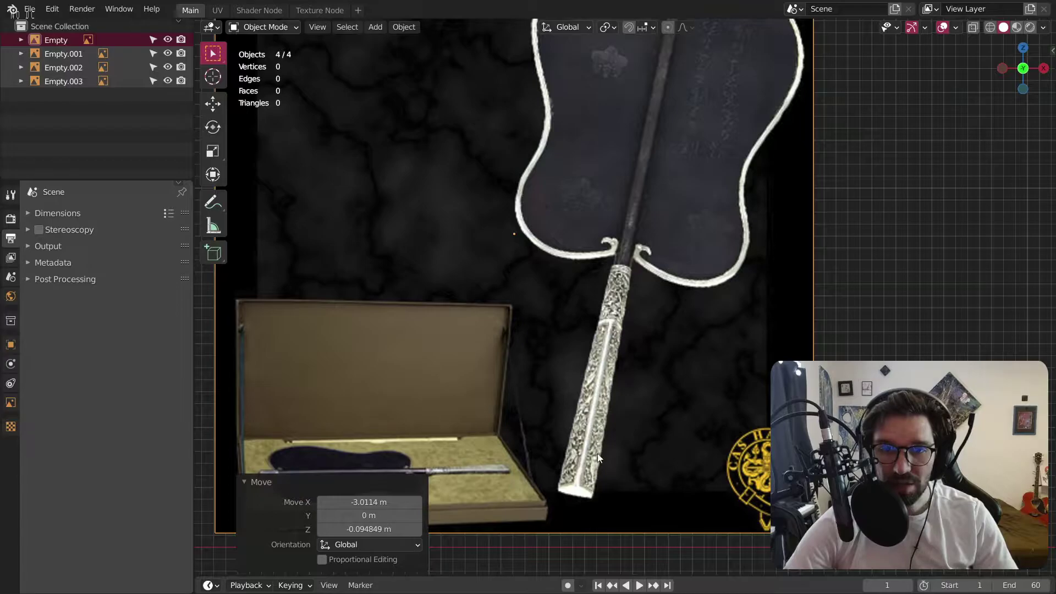
scroll(594, 385, down, 10)
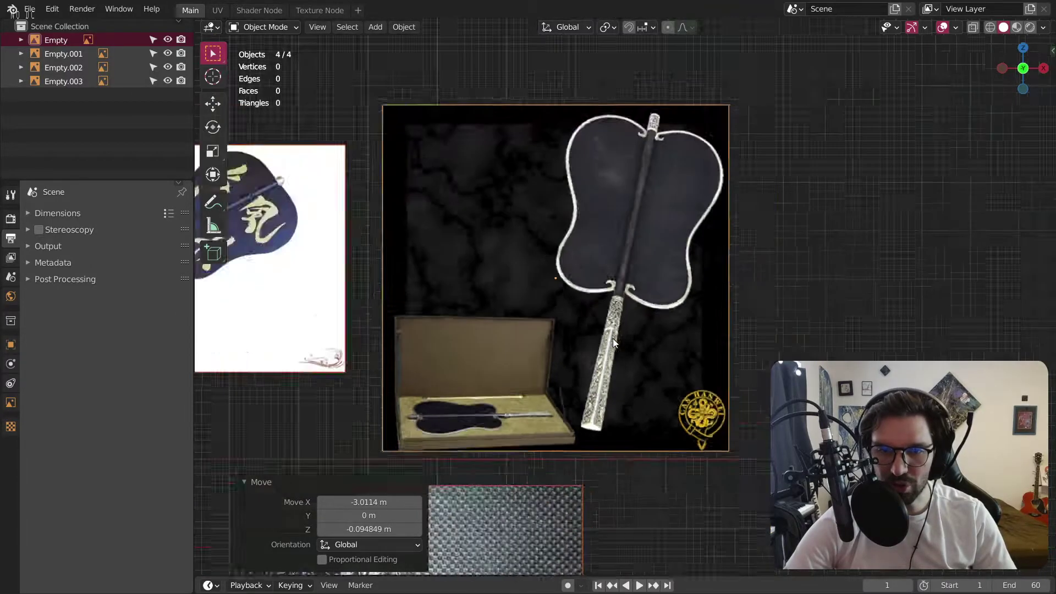
click(807, 287)
Add a cube mesh at the world origin beside the reference images.
scroll(612, 325, up, 4)
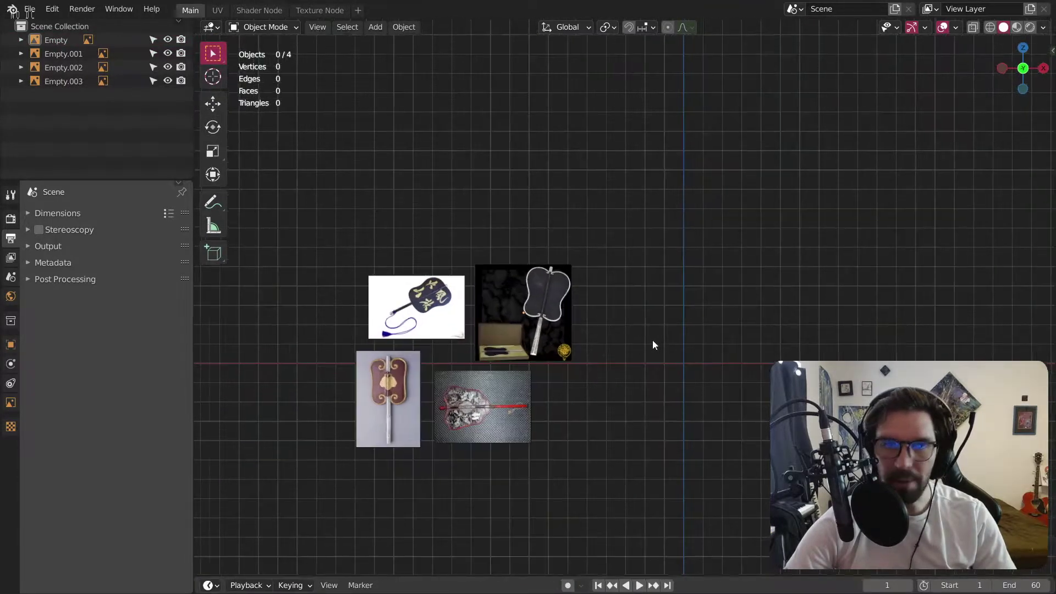
ctrl+scroll(655, 346, right, 2)
click(375, 27)
mouse_move(394, 45)
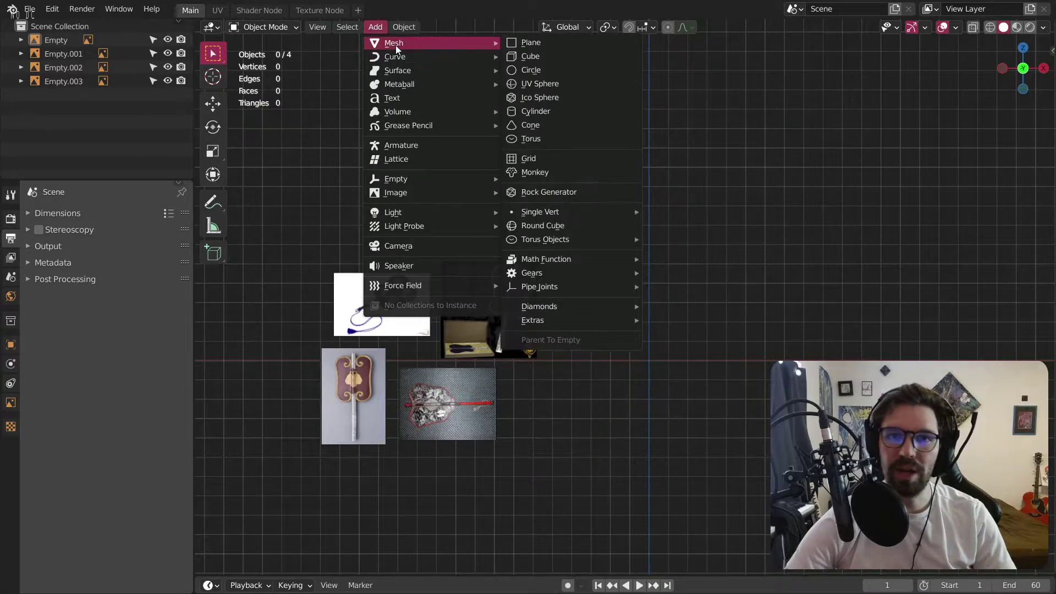
click(523, 55)
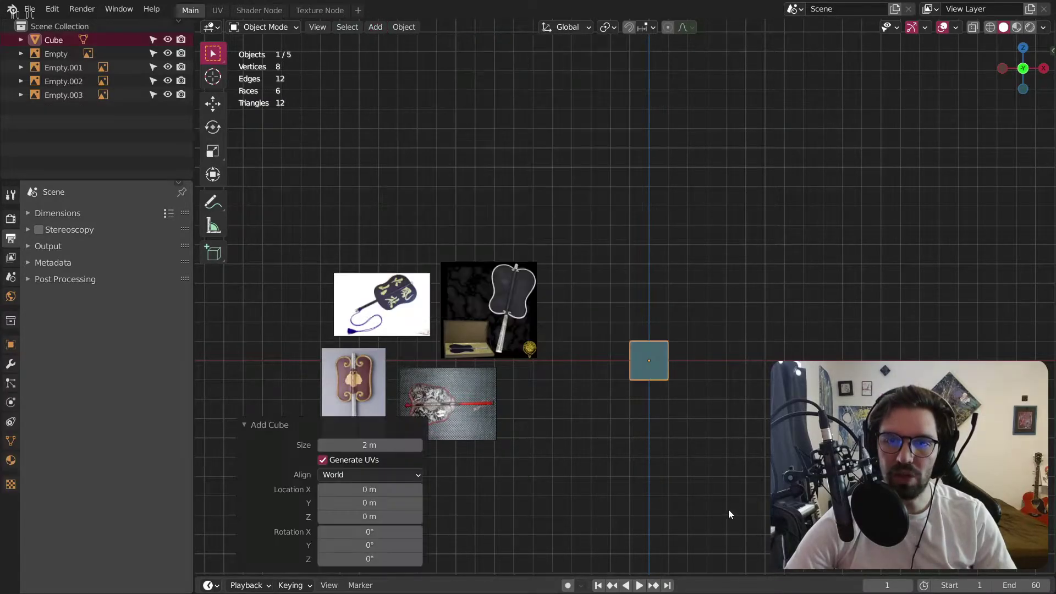
Scale the cube down uniformly by a factor of about 0.335.
scroll(734, 514, up, 3)
scroll(527, 262, up, 3)
middle_drag(586, 335, 645, 390)
middle_drag(602, 313, 554, 324)
key(s)
click(623, 330)
scroll(592, 325, up, 3)
Stretch the cube along Z by about 10.4 into a tall bar, and shorten it along Z by about 0.91.
click(213, 151)
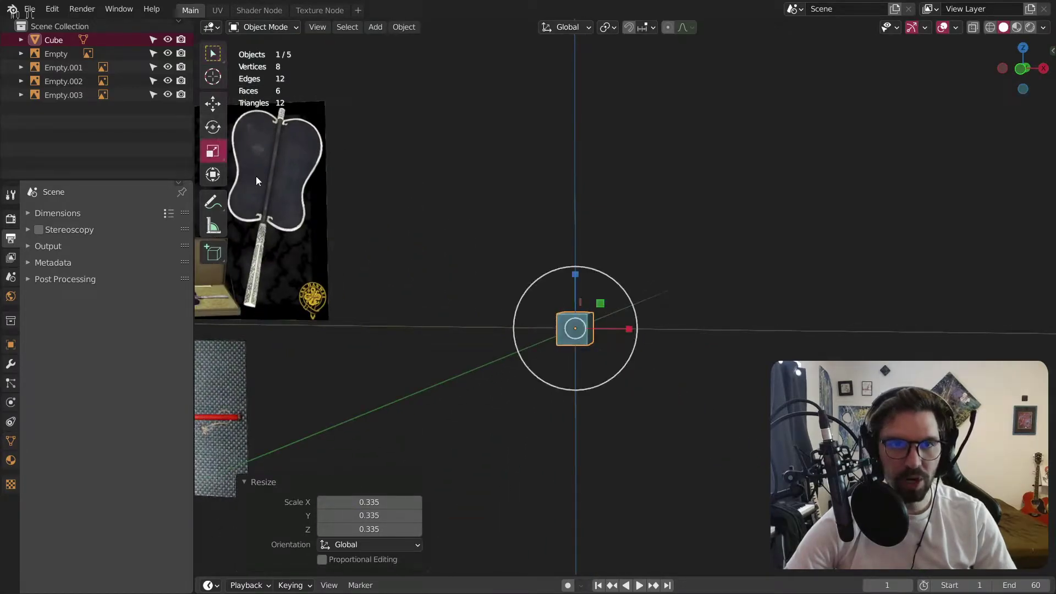
drag(573, 271, 575, 176)
key(KP_1)
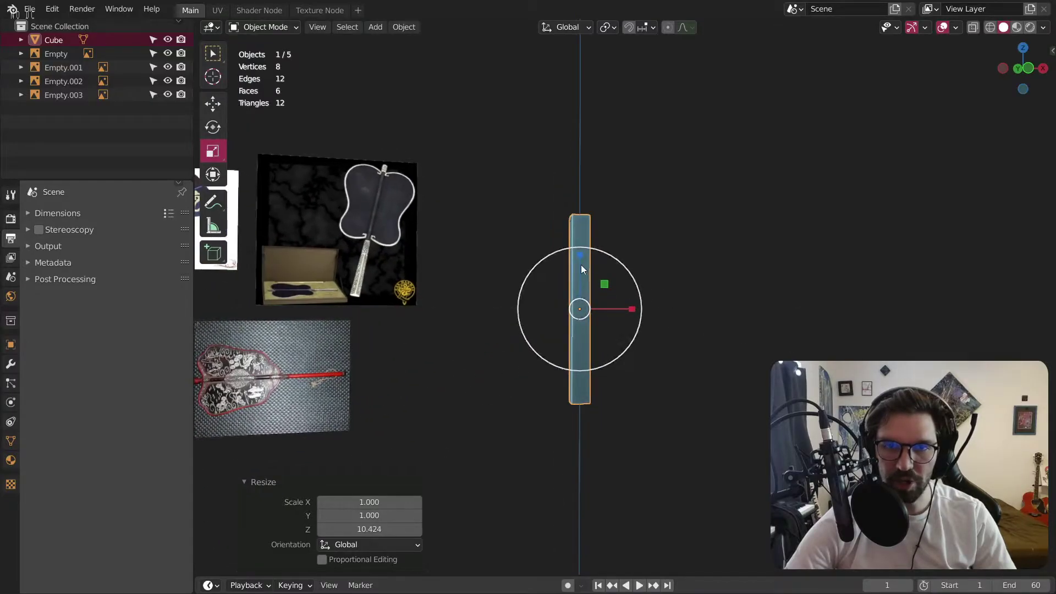
key(s)
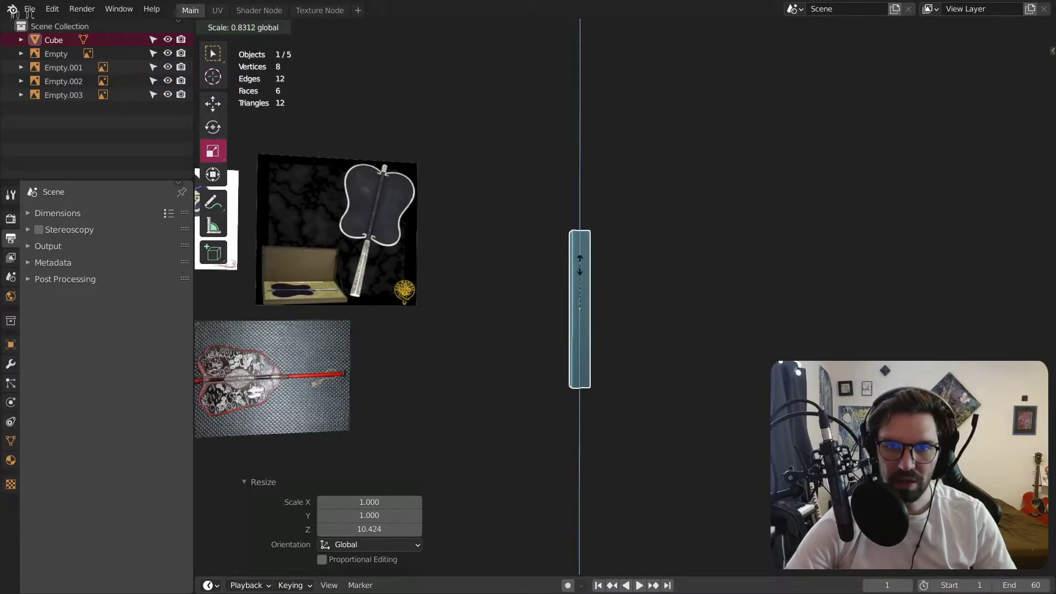
click(578, 259)
Move the bar about 0.75 m down along the Z axis.
middle_drag(372, 256, 540, 359)
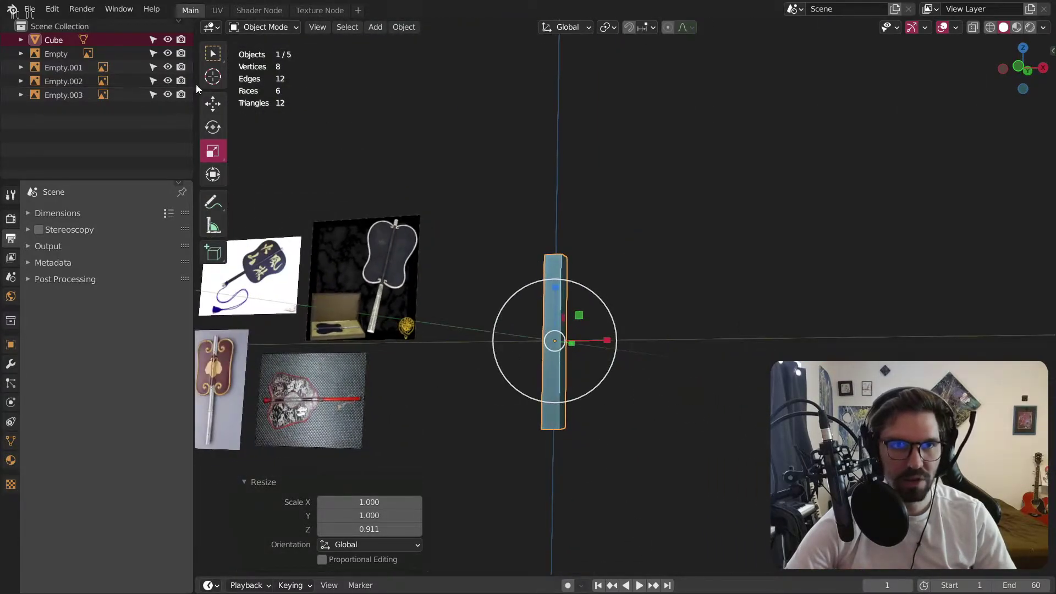
click(213, 103)
drag(557, 283, 530, 306)
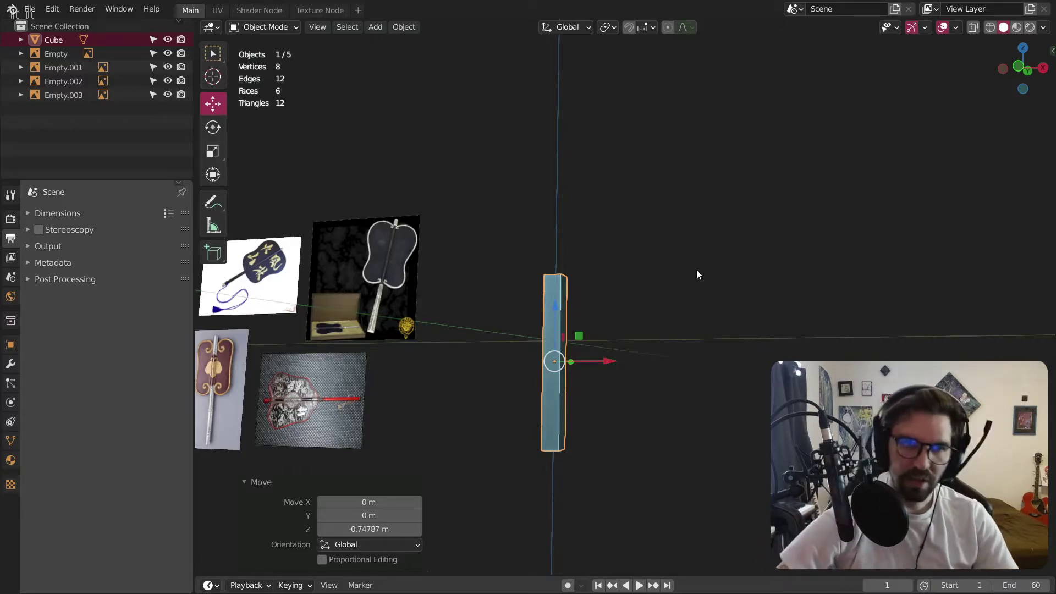
Lengthen the bar along Z into a long fan shaft, and trim its length along Z by a factor of about 0.763.
middle_drag(556, 278, 593, 313)
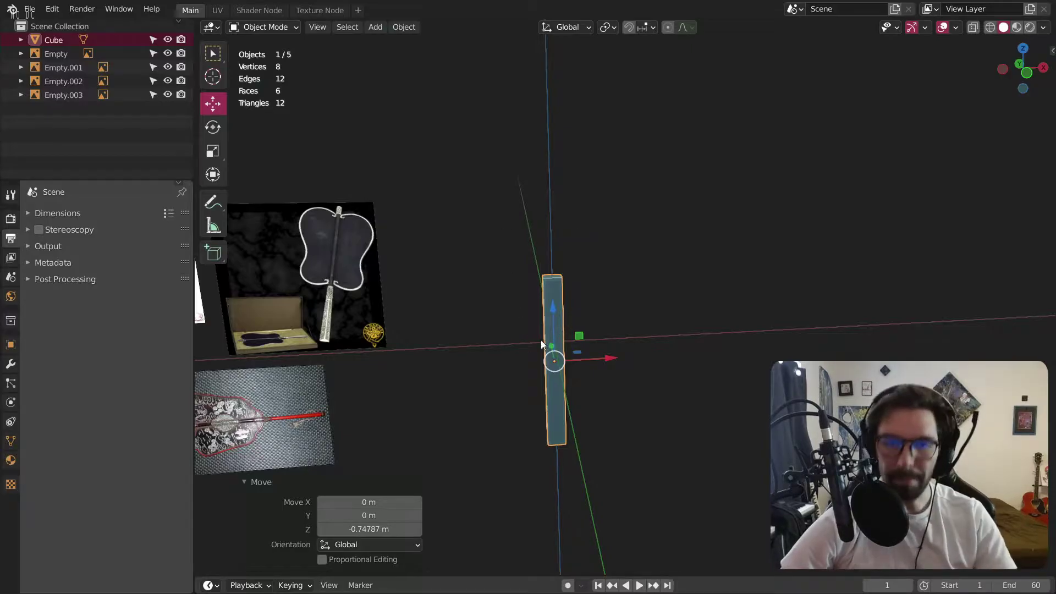
click(213, 151)
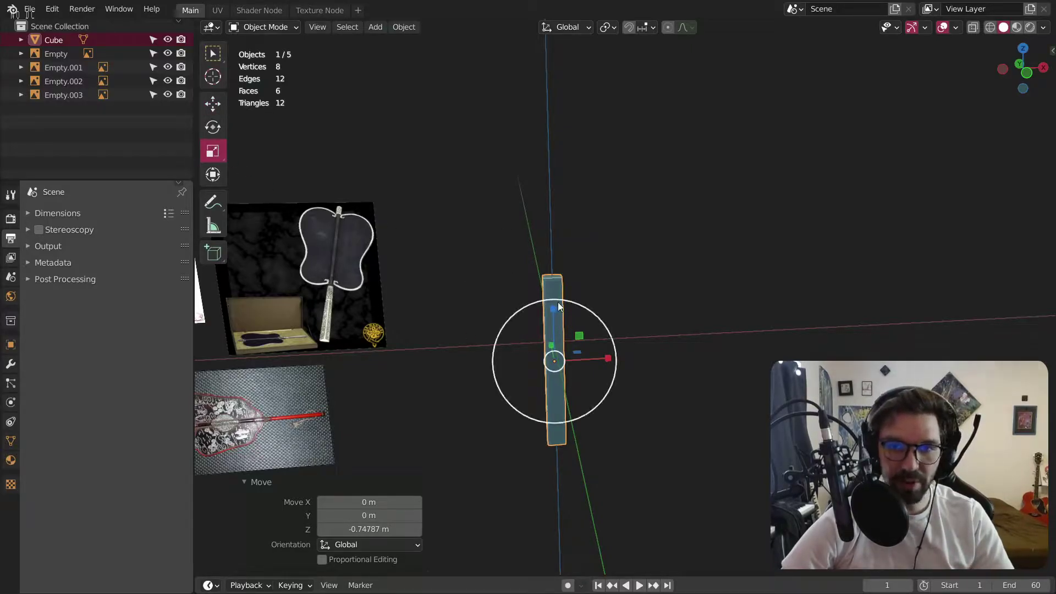
drag(556, 304, 556, 187)
scroll(554, 190, down, 3)
middle_drag(529, 249, 509, 245)
drag(541, 237, 540, 249)
scroll(547, 258, up, 3)
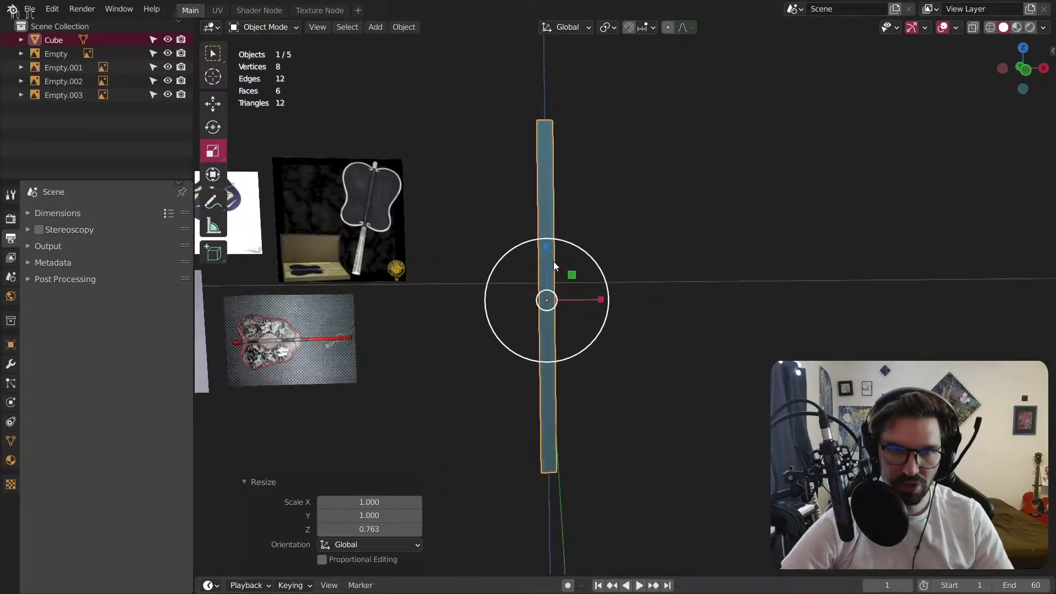
Add a single horizontal loop cut around the middle of the shaft and return to Object Mode.
click(264, 27)
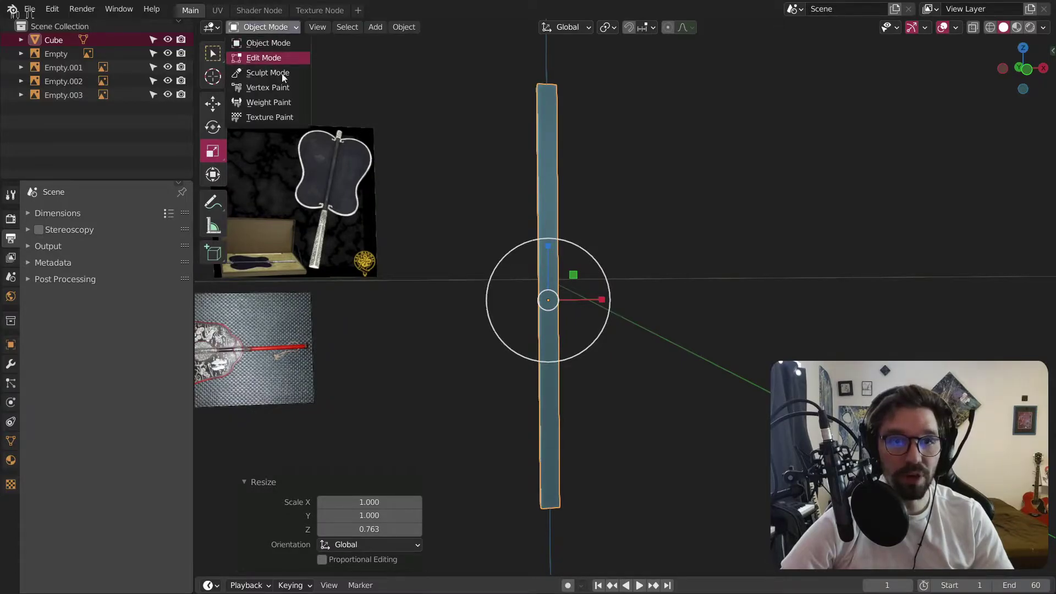
click(270, 60)
middle_drag(546, 281, 511, 278)
click(218, 348)
click(560, 294)
click(264, 27)
click(258, 40)
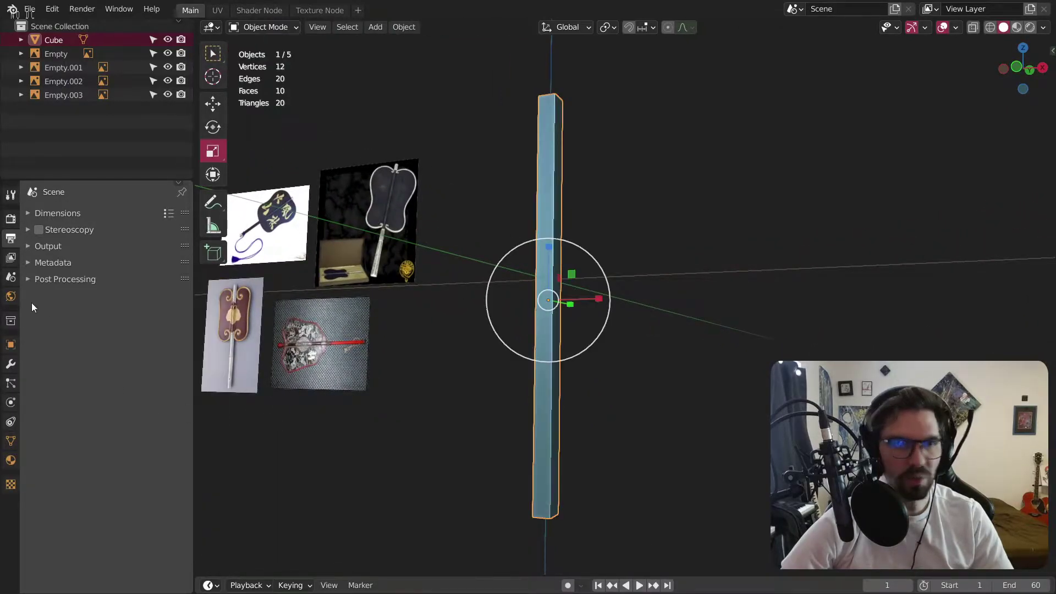
Set the shaft's Z location to 0 m.
click(11, 345)
click(136, 284)
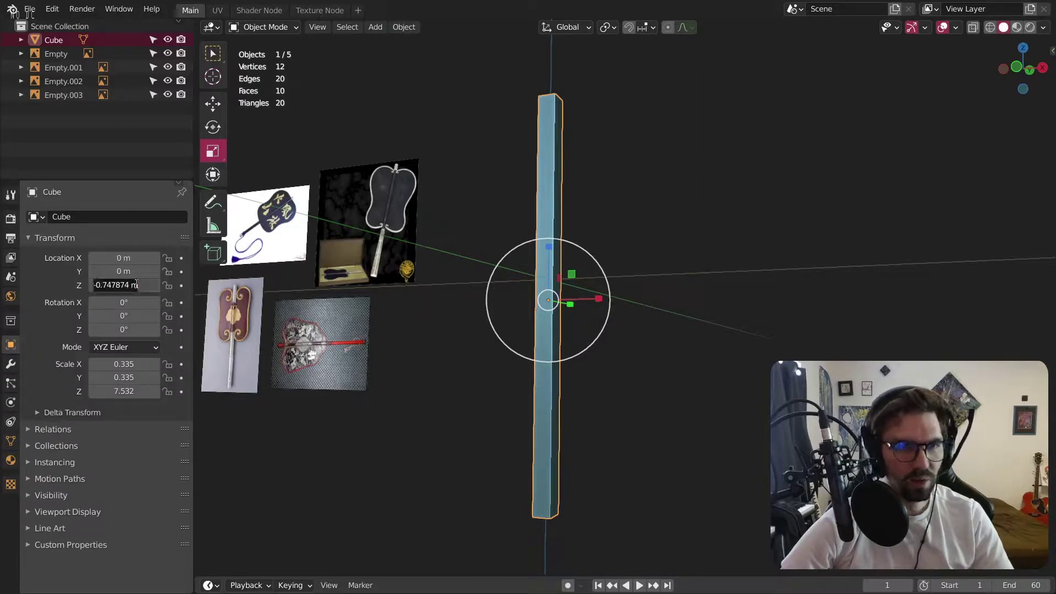
text(9)
text(0)
key(BackSpace)
key(BackSpace)
text(0)
key(Return)
Examine the handle and blade proportions of the fan in the black-background reference image.
scroll(352, 309, down, 2)
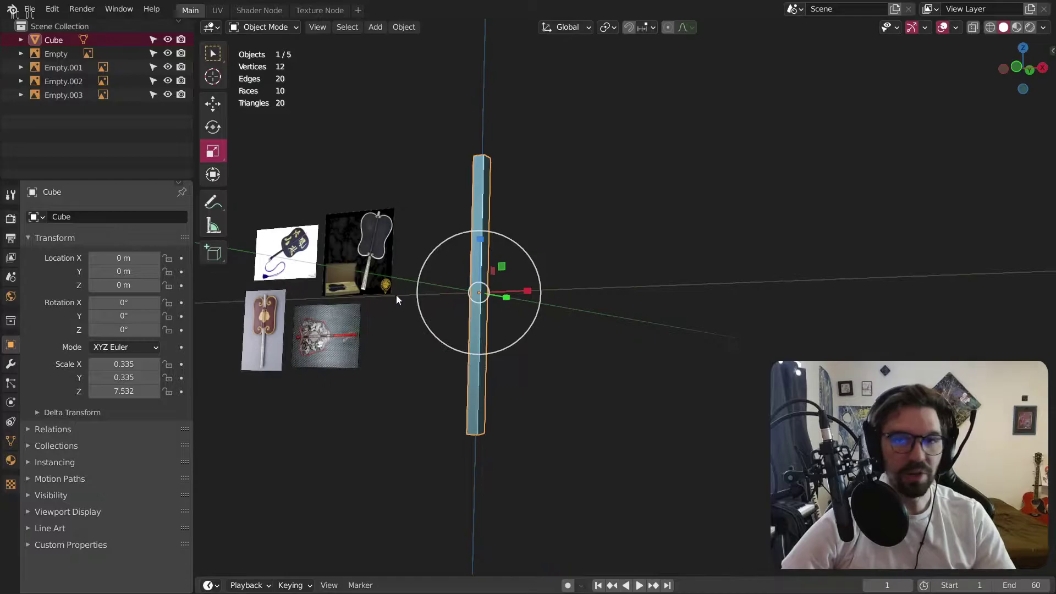
middle_drag(396, 299, 431, 300)
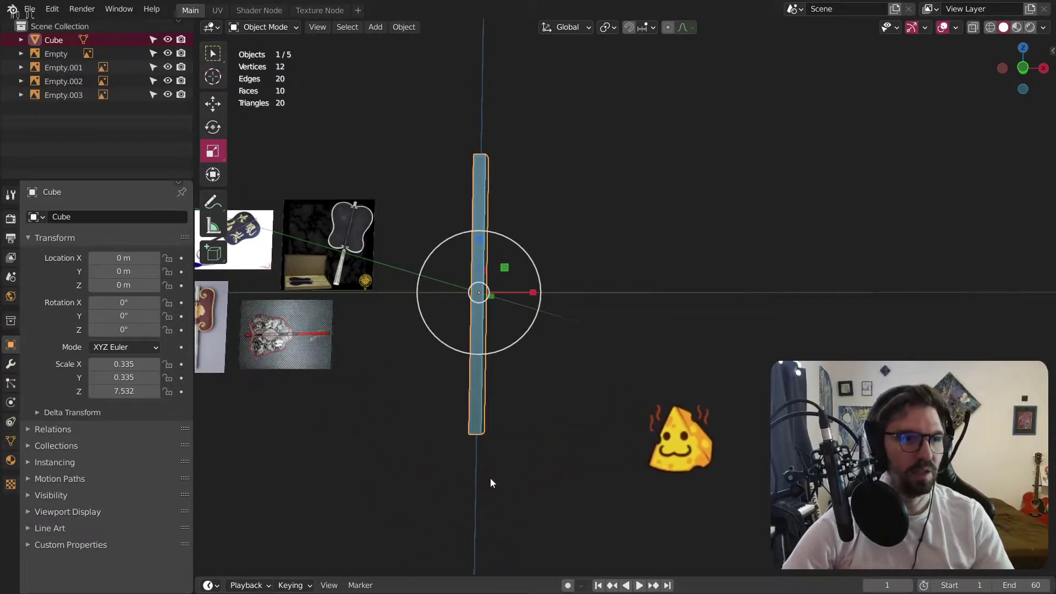
middle_drag(427, 222, 457, 297)
scroll(387, 248, up, 4)
scroll(388, 247, up, 2)
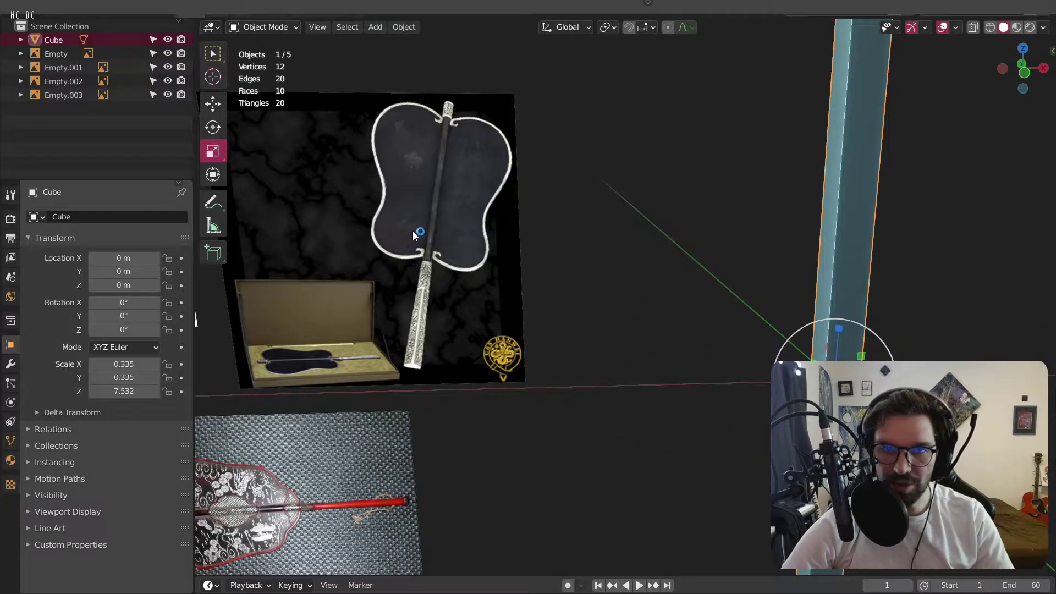
scroll(412, 231, down, 3)
middle_drag(655, 282, 607, 342)
Bevel the shaft's middle edge loop into a narrow band with one segment and a width of about 0.0247 m.
click(263, 27)
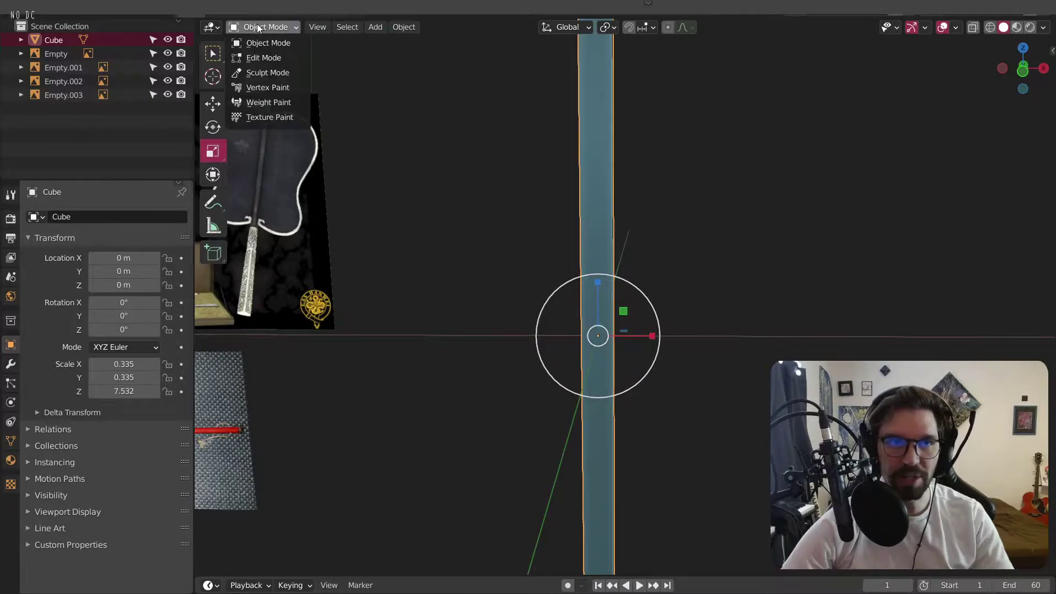
click(260, 58)
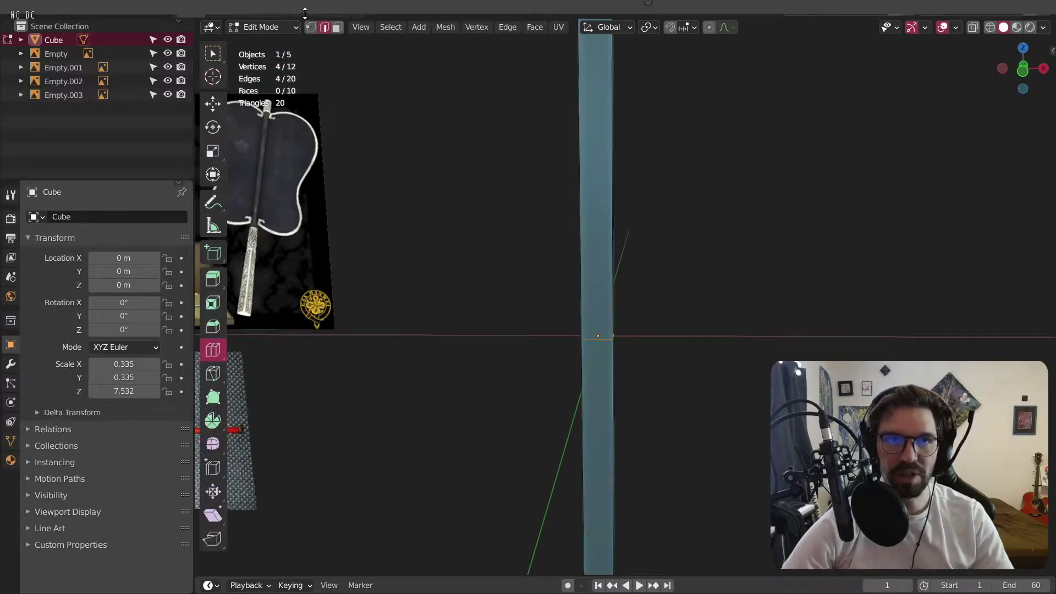
click(304, 14)
scroll(523, 240, down, 3)
mouse_move(572, 294)
middle_down()
mouse_move(505, 286)
mouse_move(591, 295)
middle_up()
shift+middle_drag(545, 239, 531, 294)
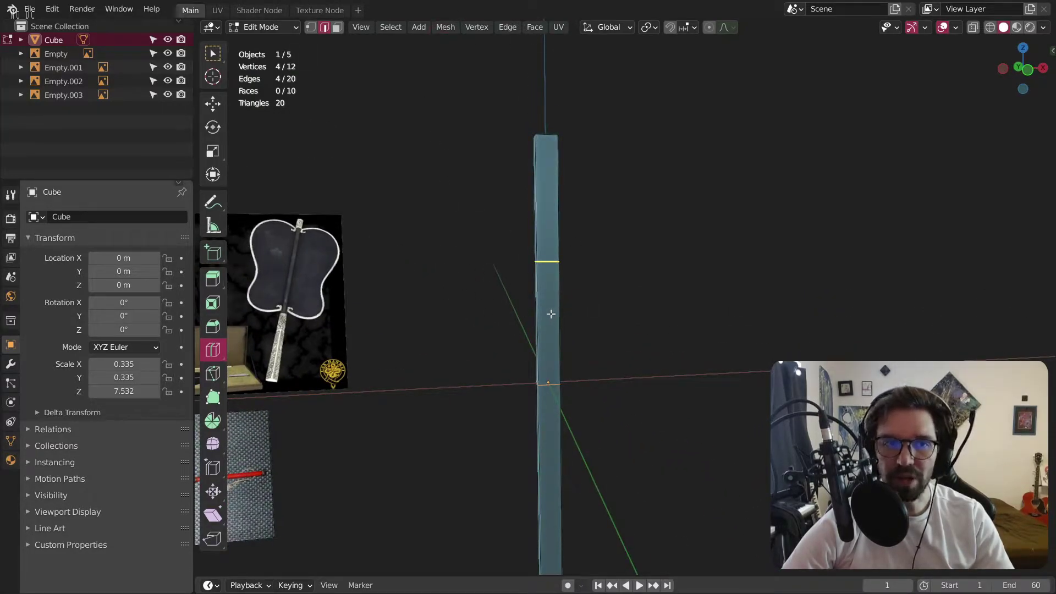
middle_drag(550, 307, 514, 372)
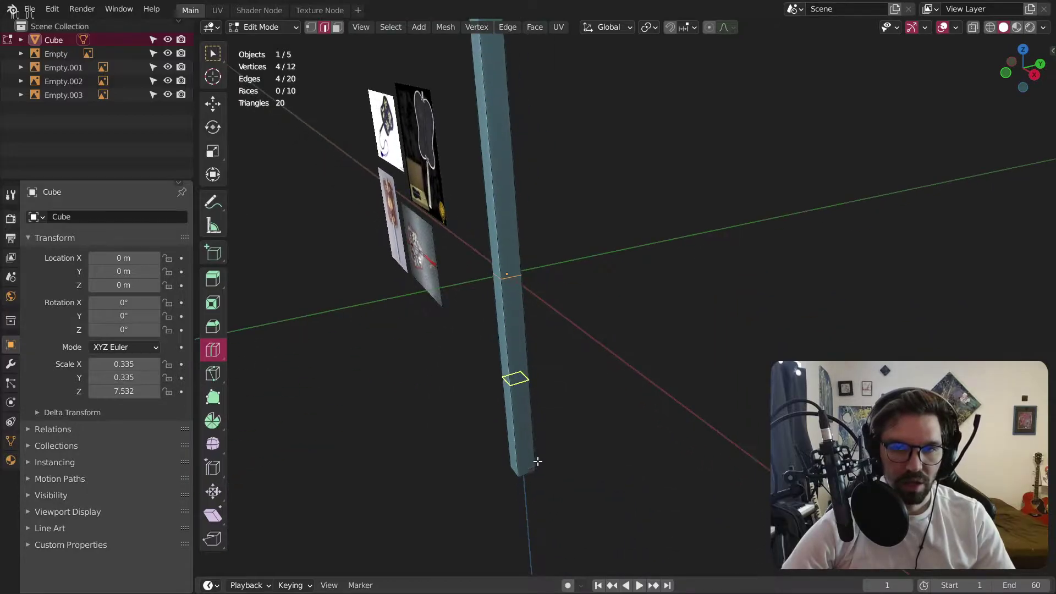
scroll(504, 293, up, 3)
middle_drag(502, 292, 543, 282)
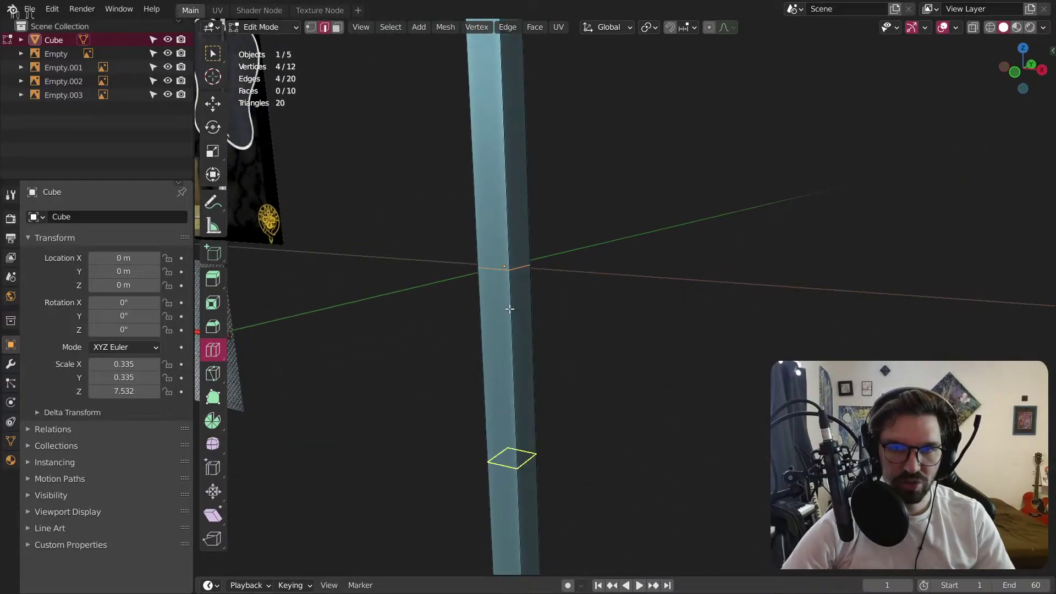
click(260, 27)
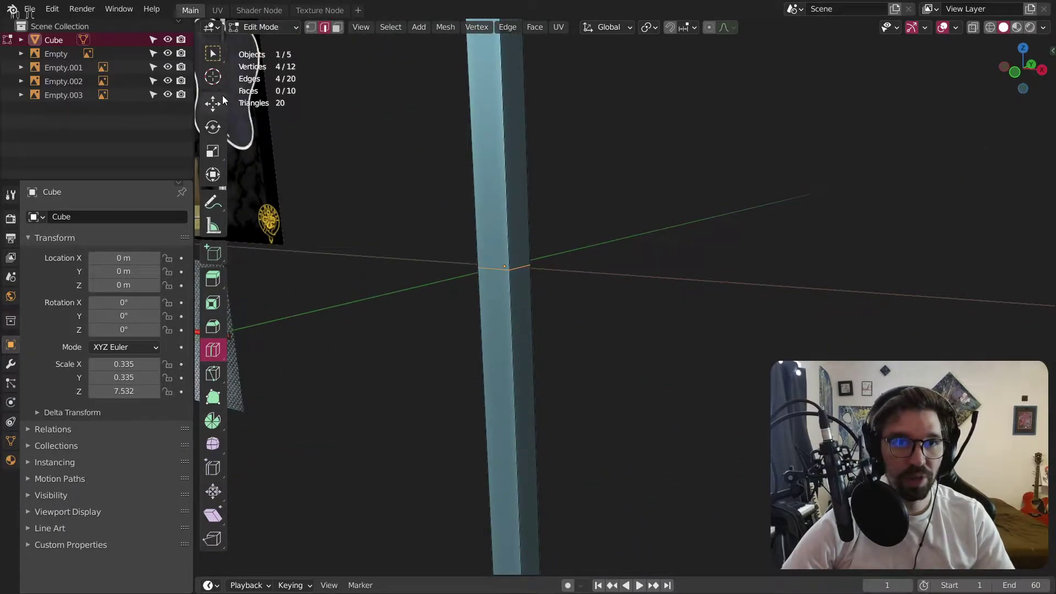
click(225, 56)
key(ctrl+b)
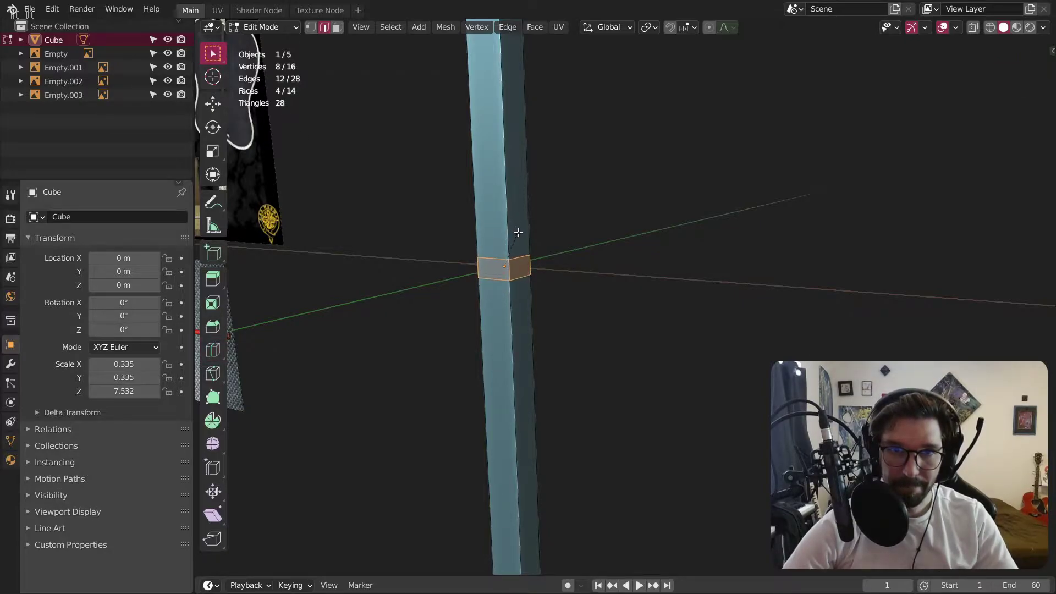
click(518, 232)
Try adding two lengthwise loop cuts along the shaft with smoothness 1.
scroll(514, 236, down, 5)
shift+middle_drag(503, 262, 467, 297)
click(217, 357)
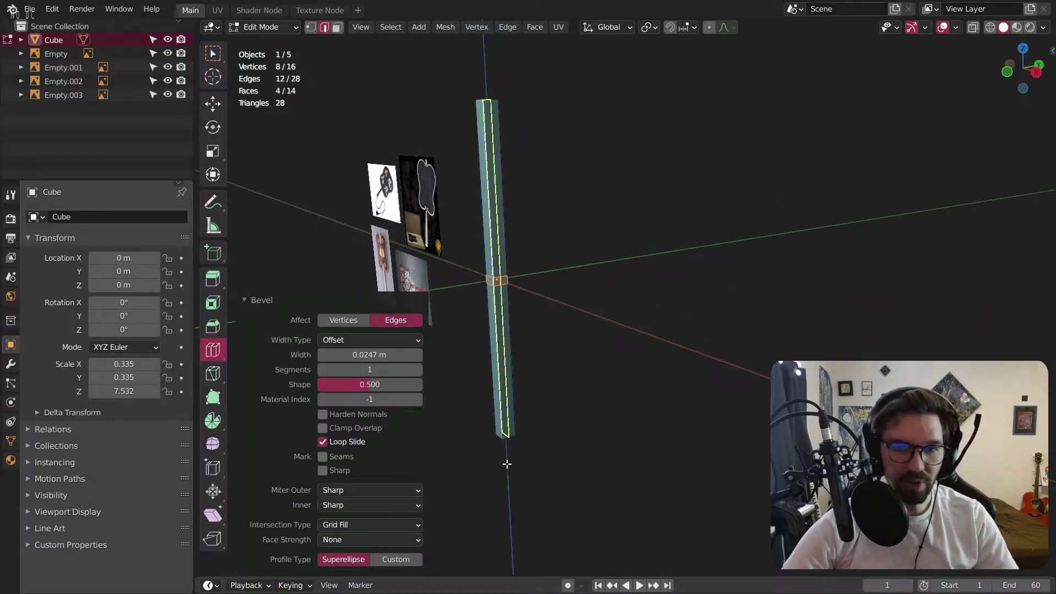
middle_drag(501, 471, 493, 471)
scroll(505, 472, up, 2)
click(509, 435)
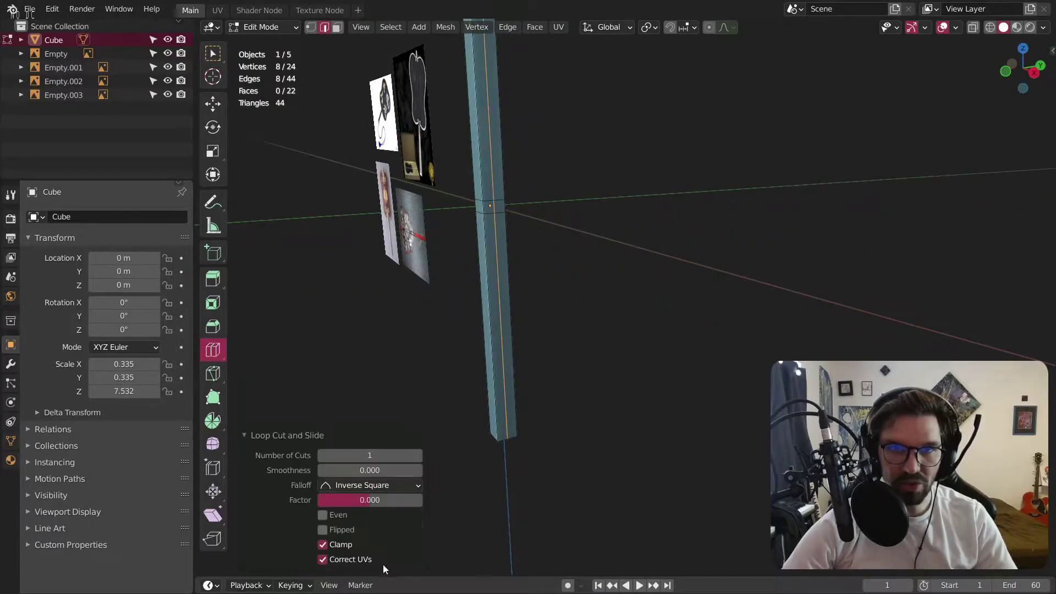
click(420, 455)
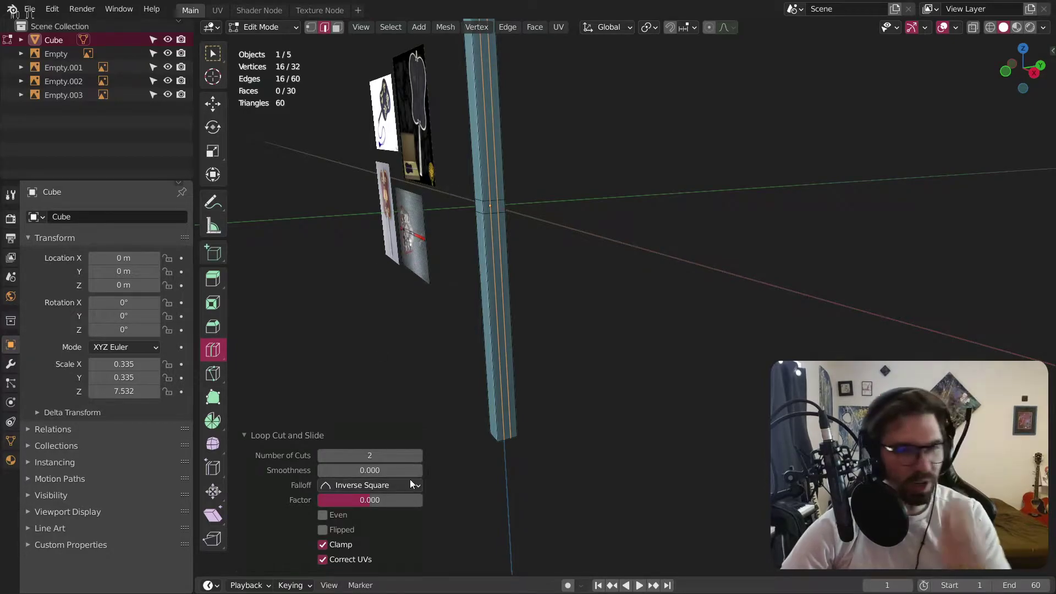
click(388, 468)
text(1)
key(Return)
middle_drag(482, 293, 580, 284)
key(ctrl+z)
Apply the shaft's scale in Object Mode.
click(255, 25)
click(252, 41)
key(ctrl+a)
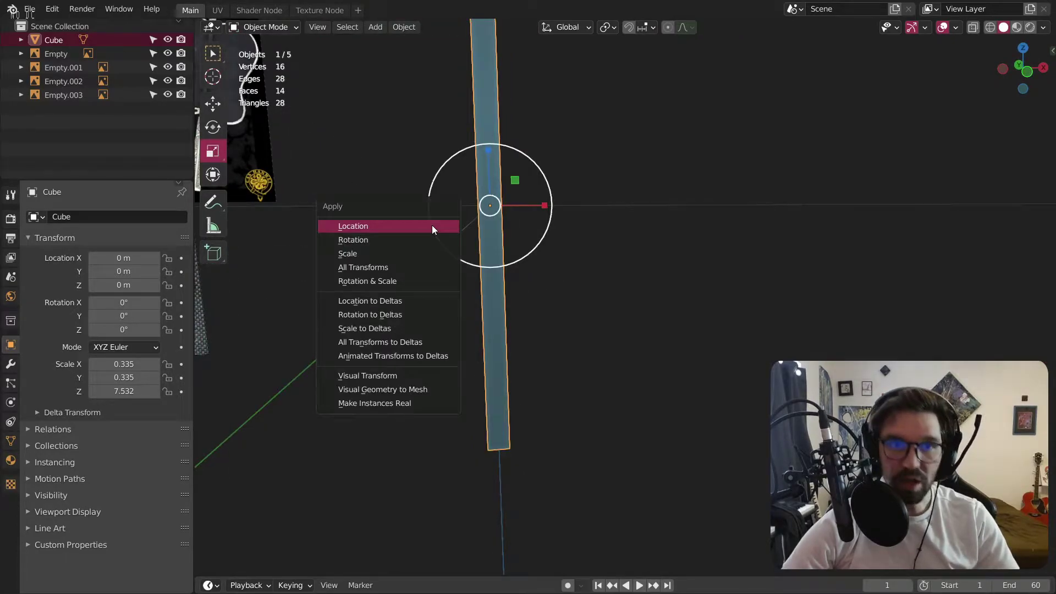
click(337, 250)
Try rounding the rescaled shaft with two lengthwise loop cuts on its side faces, using smoothness 1.
click(263, 27)
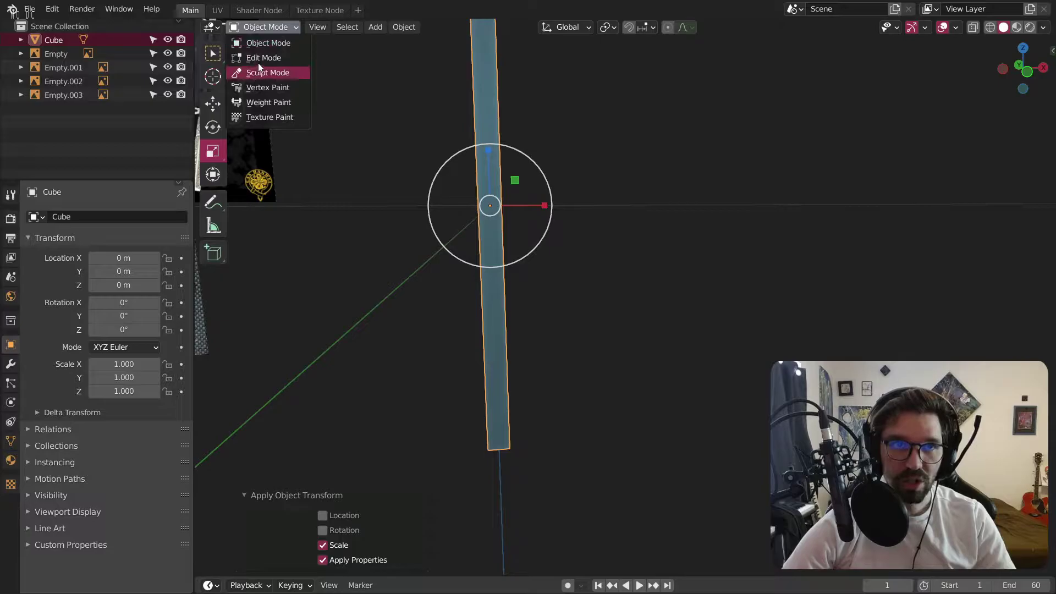
click(266, 70)
click(261, 28)
click(258, 57)
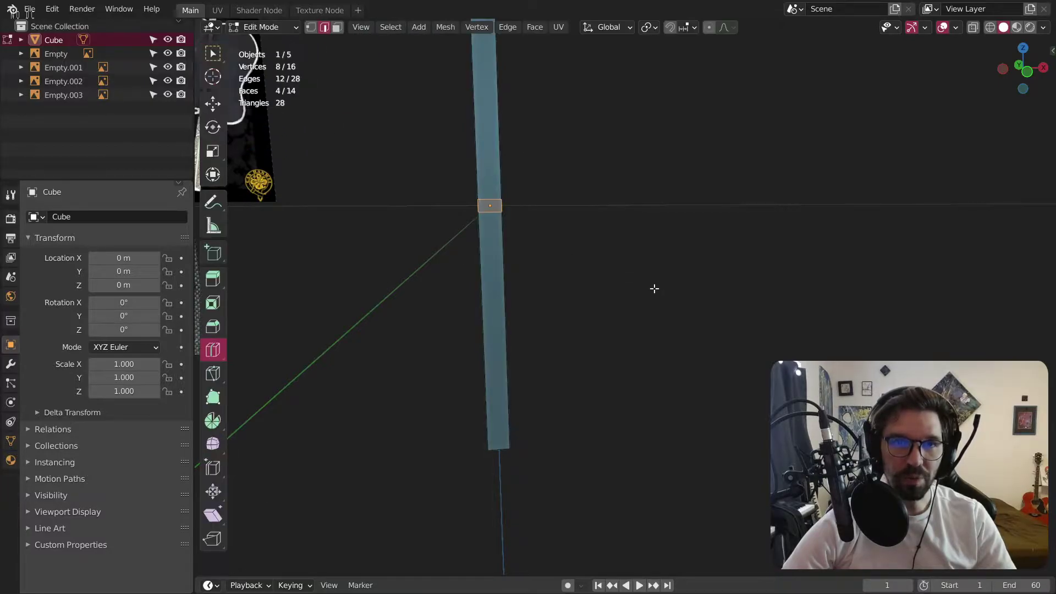
middle_drag(641, 283, 523, 287)
click(498, 461)
middle_drag(495, 442, 511, 447)
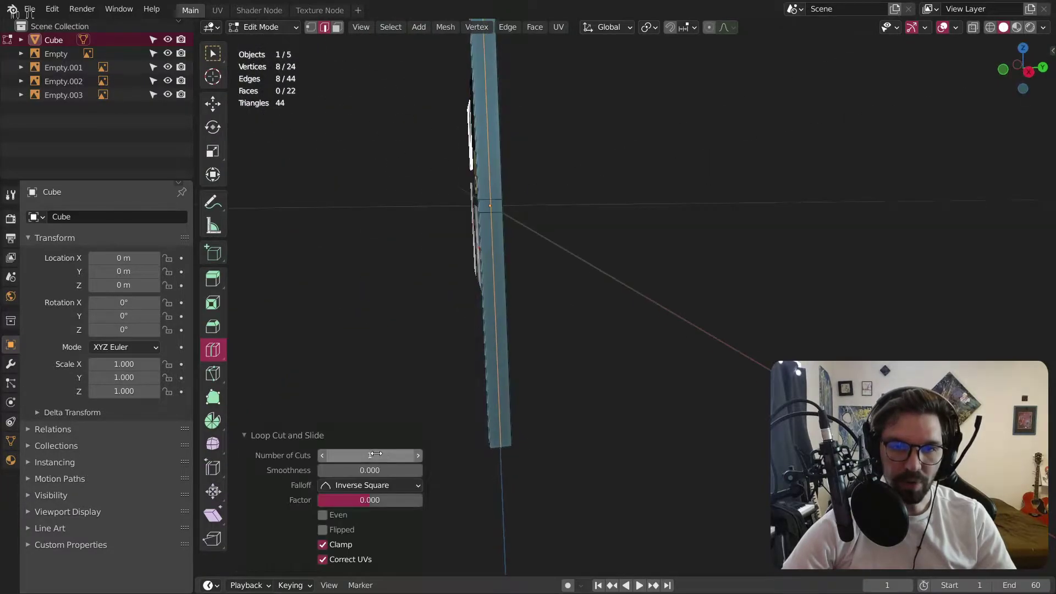
click(418, 456)
click(388, 470)
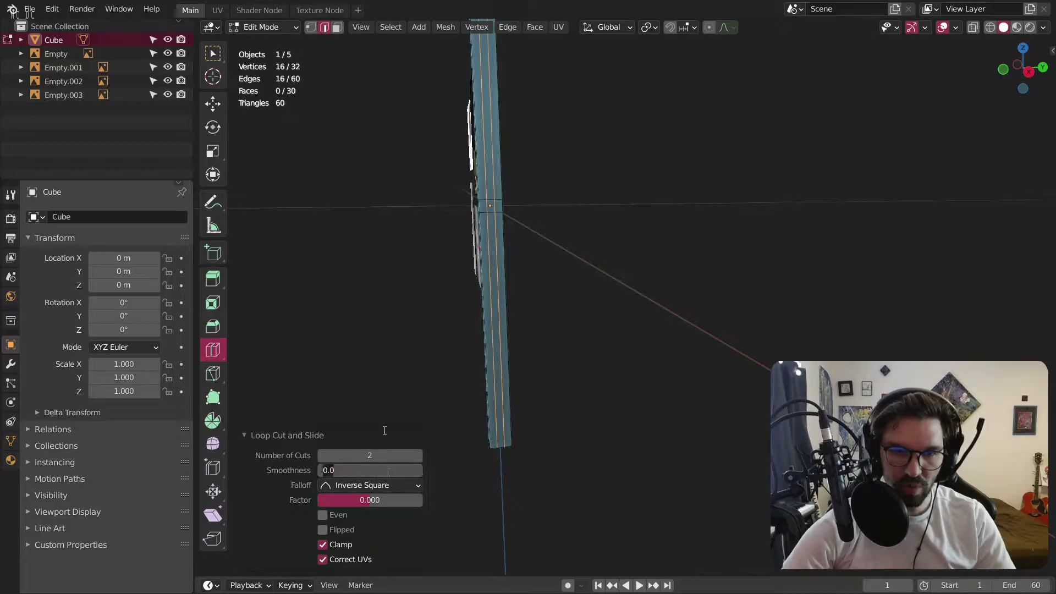
text(1)
key(Return)
Try adding two more lengthwise loop cuts on the shaft's adjacent faces with smoothness 1.
middle_drag(427, 316, 542, 324)
click(542, 324)
click(418, 455)
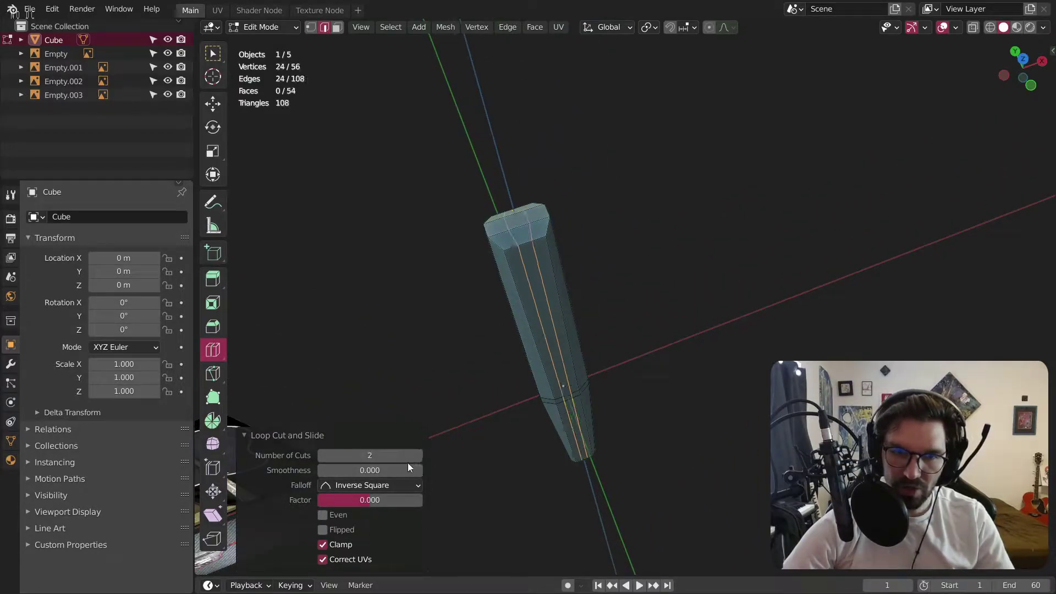
click(369, 470)
text(0.0)
key(Return)
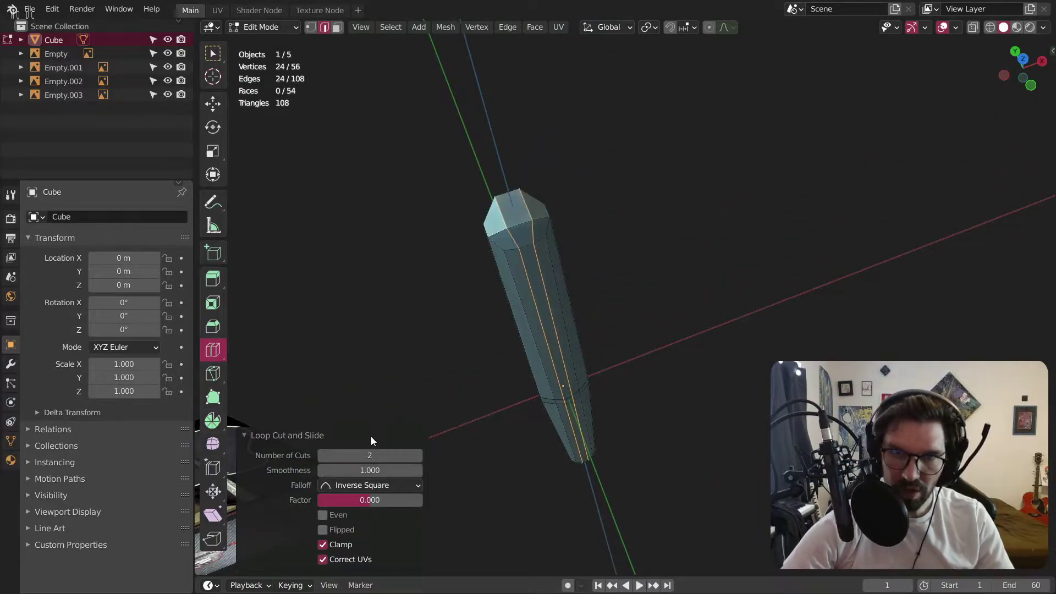
Inspect the shaft's cross-section from the top view and undo both sets of lengthwise loop cuts.
middle_drag(527, 341, 415, 202)
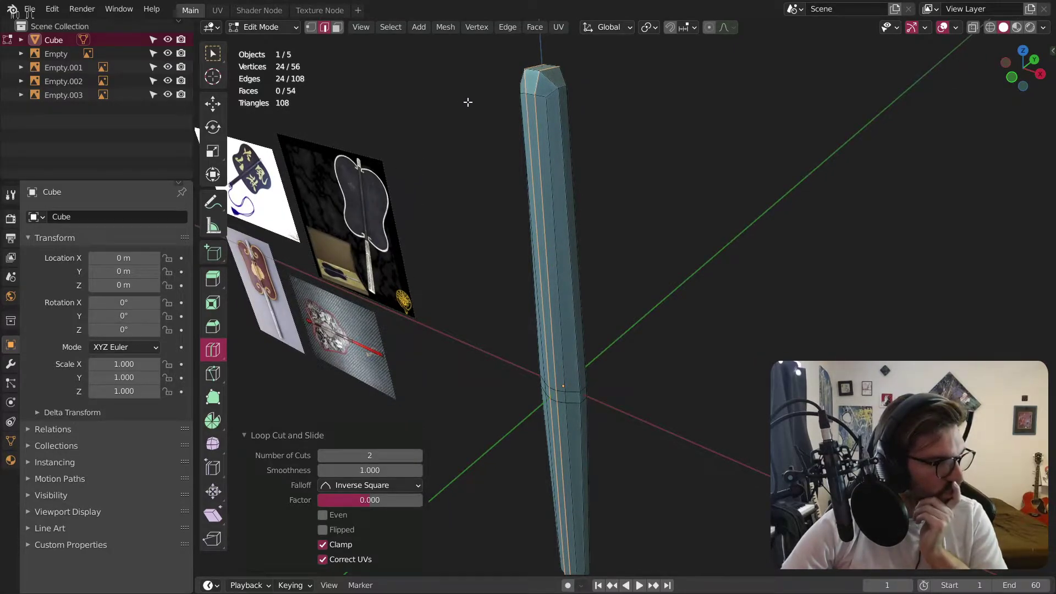
middle_drag(715, 224, 447, 355)
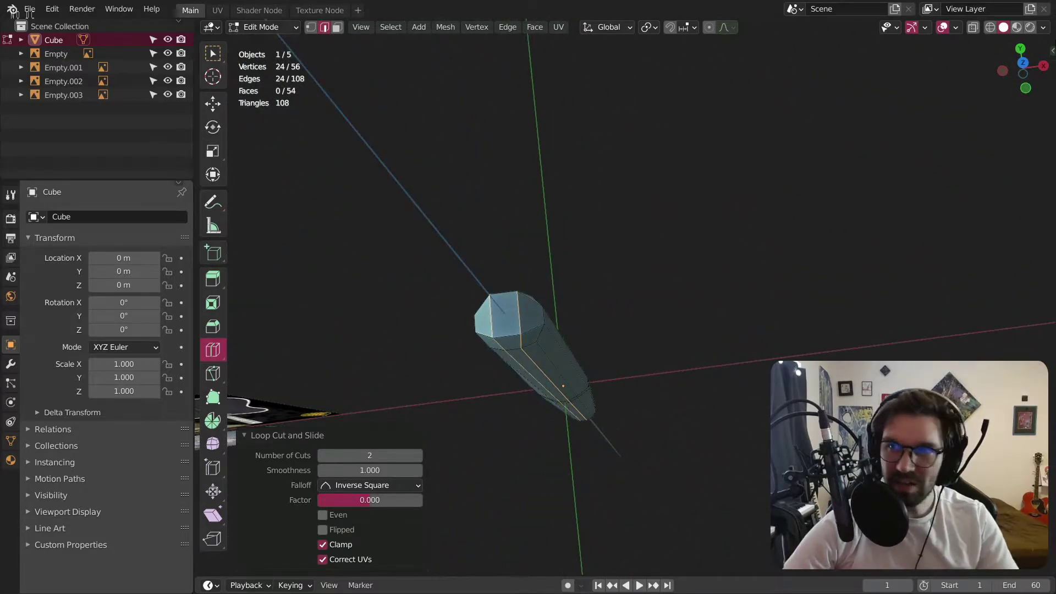
click(1022, 60)
scroll(646, 410, up, 8)
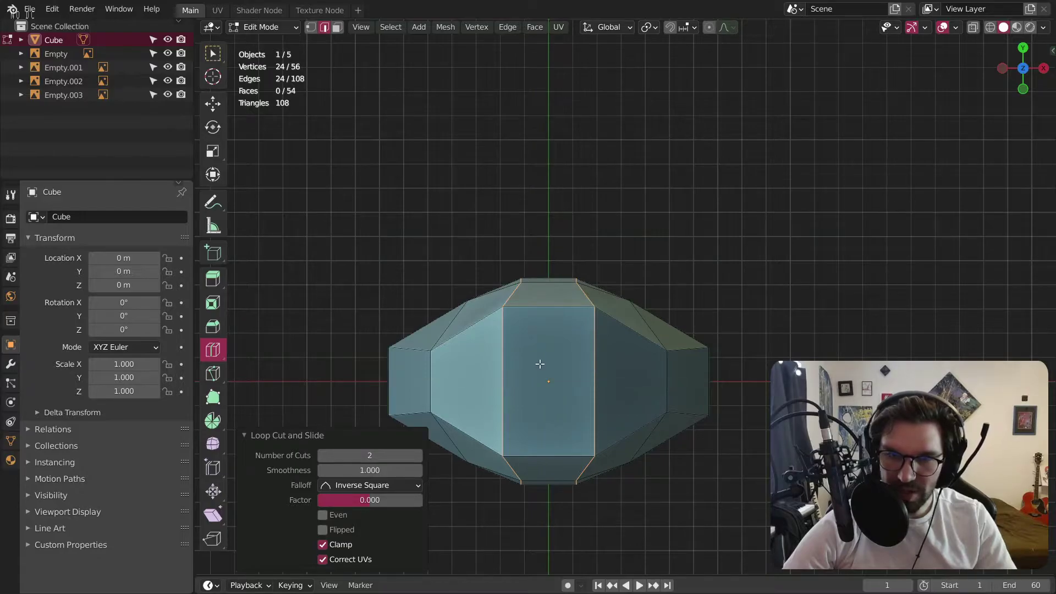
key(ctrl+z)
scroll(542, 356, down, 3)
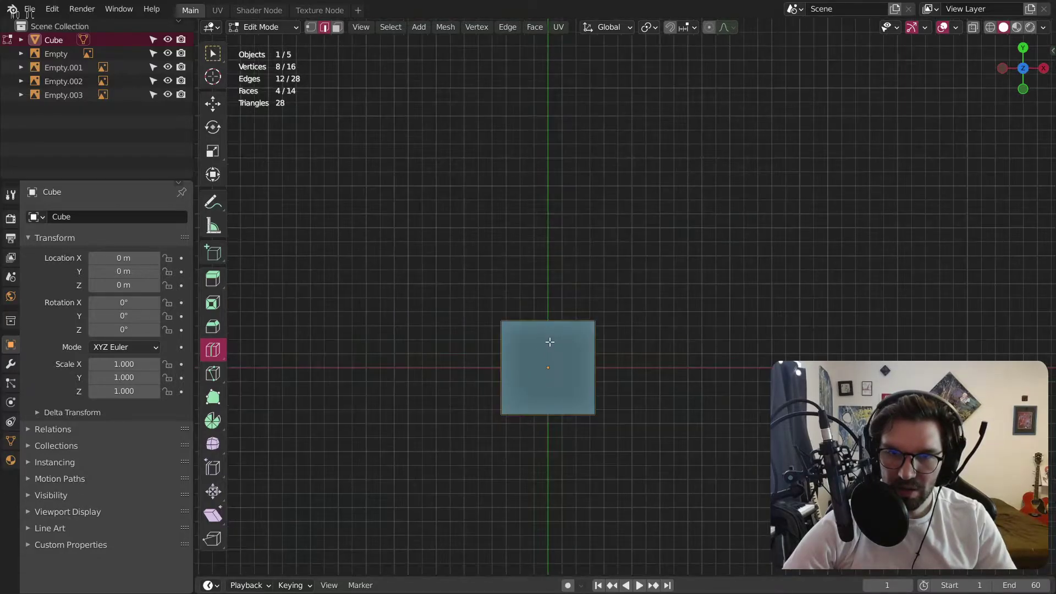
middle_drag(542, 355, 556, 217)
Clear the selection on the shaft's mesh and switch to vertex selection.
click(312, 27)
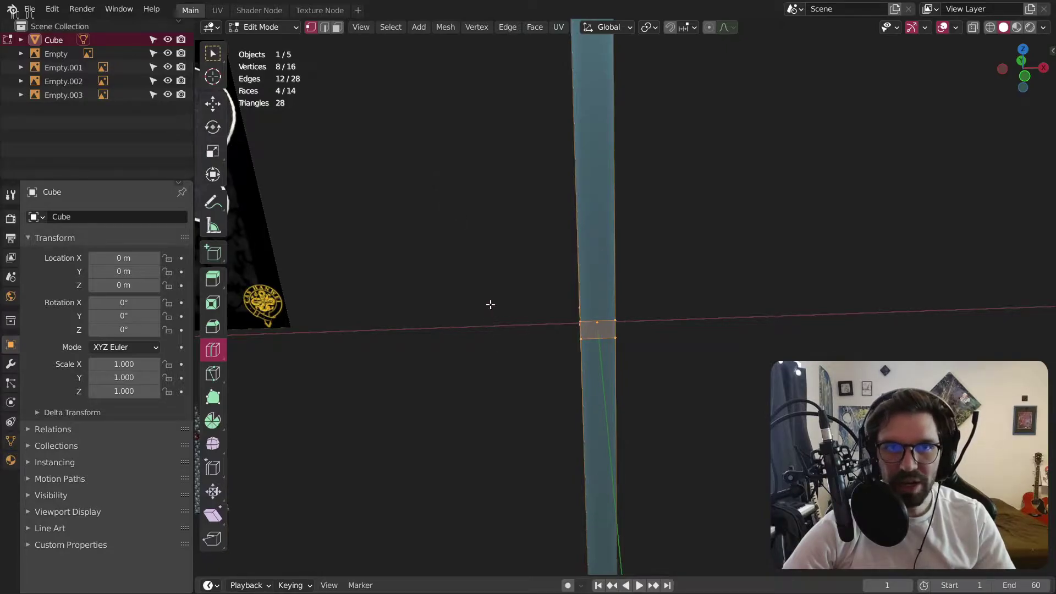
click(337, 27)
middle_drag(451, 256, 446, 289)
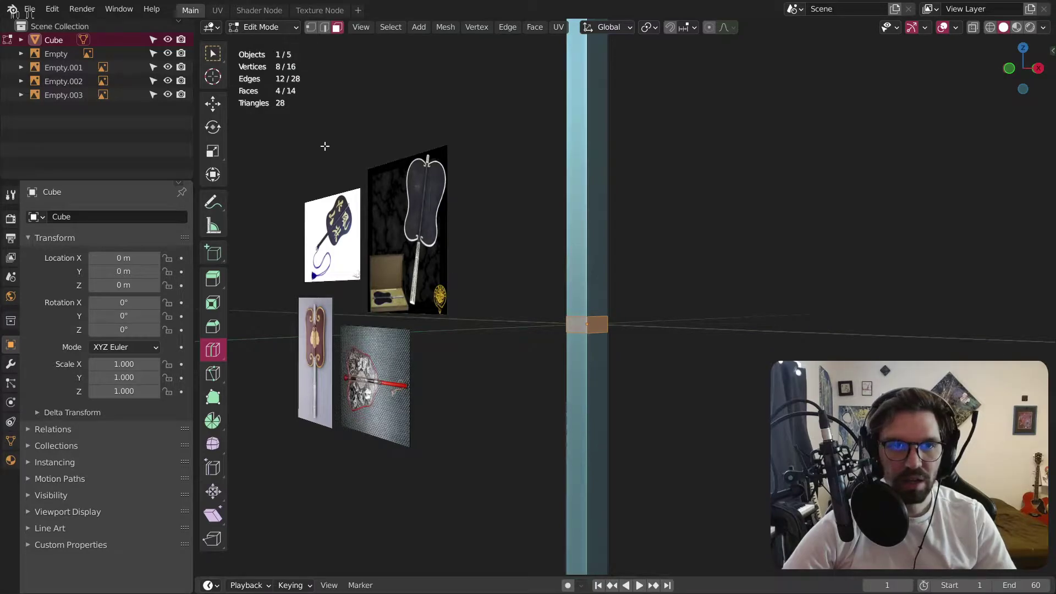
click(213, 54)
click(500, 269)
middle_drag(512, 272, 517, 358)
alt+click(518, 356)
key(1)
key(ctrl+Tab)
Return to Object Mode and apply the shaft's scale once more.
click(251, 26)
click(250, 43)
click(264, 26)
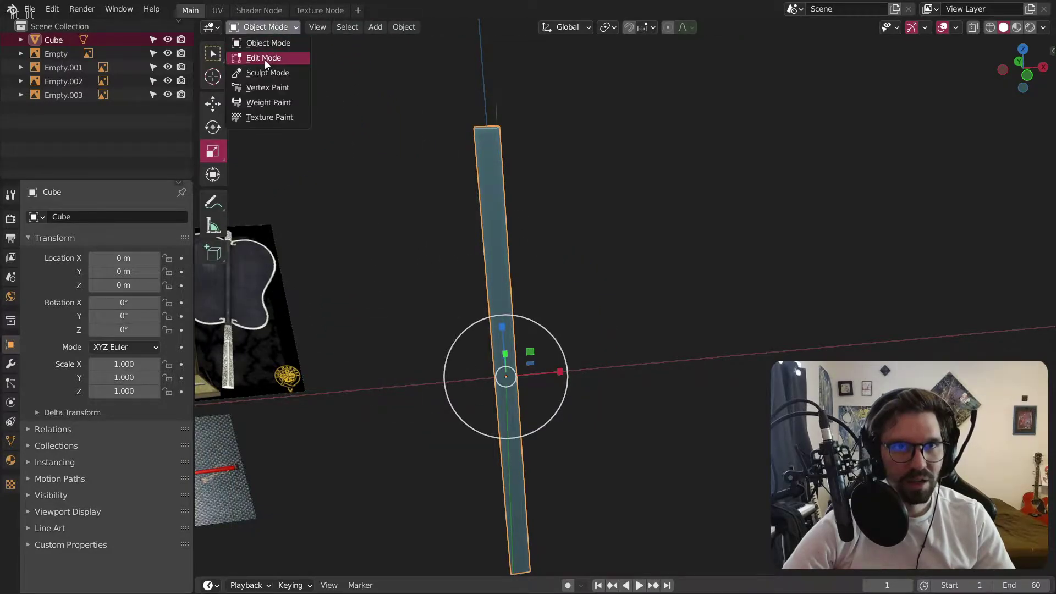
click(263, 58)
click(324, 27)
click(258, 28)
click(261, 42)
key(ctrl+a)
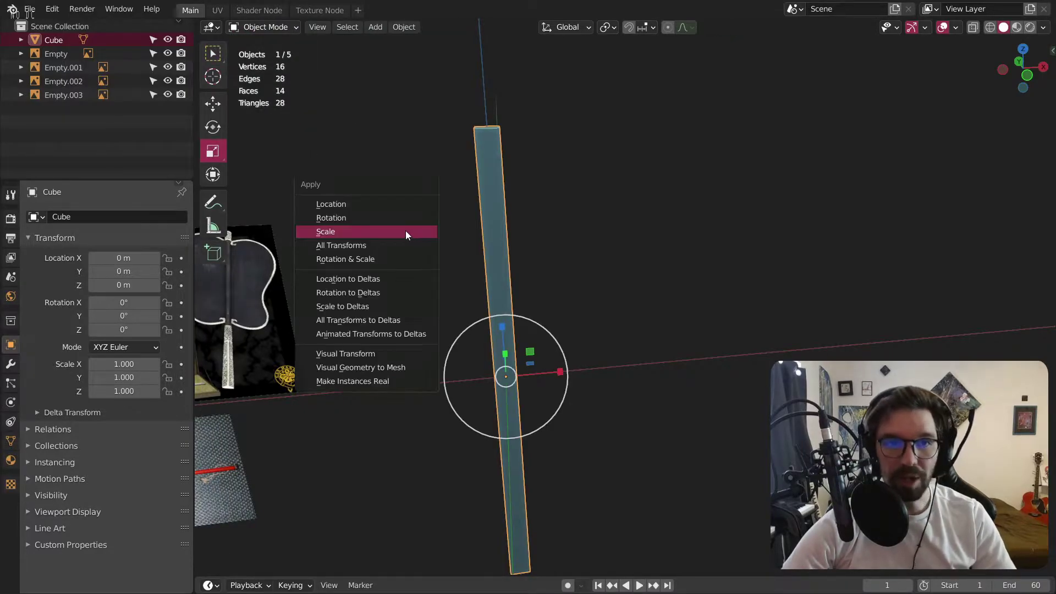
click(405, 230)
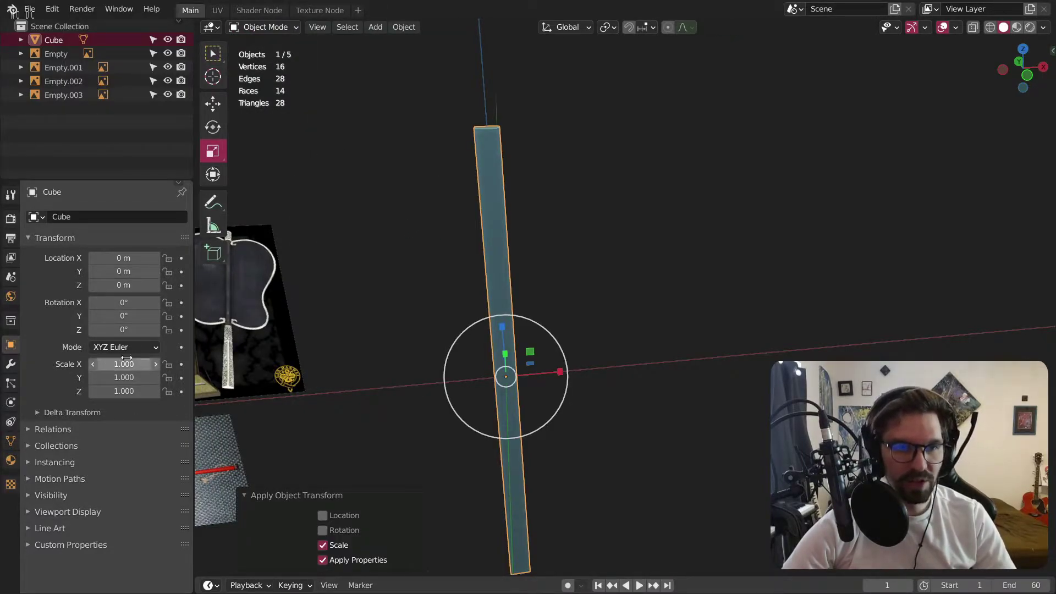
Add one lengthwise loop cut down the middle of the shaft's front face in Edit Mode.
click(268, 25)
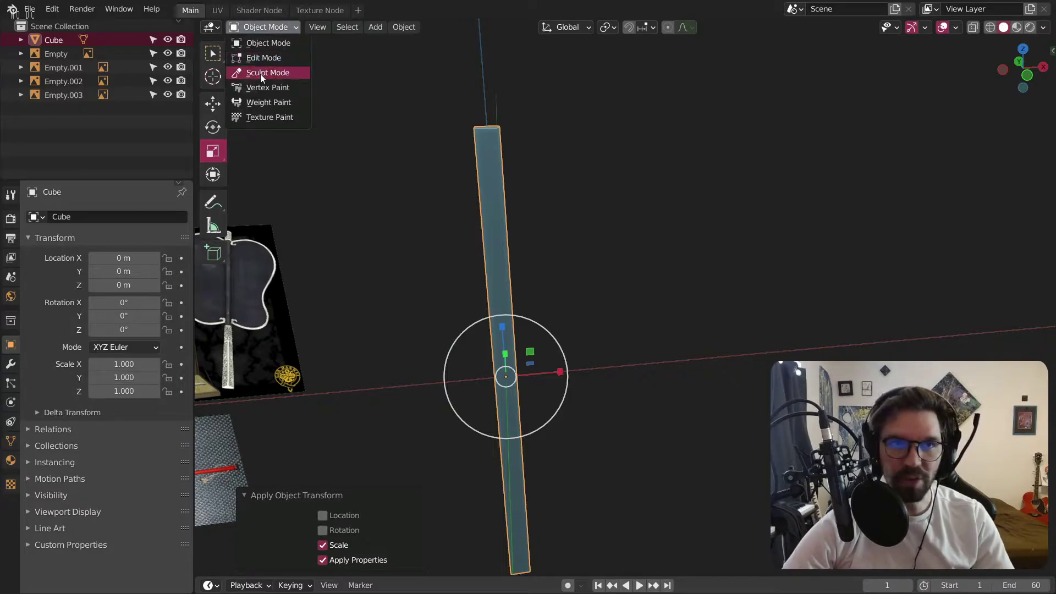
click(264, 55)
middle_drag(507, 185, 488, 233)
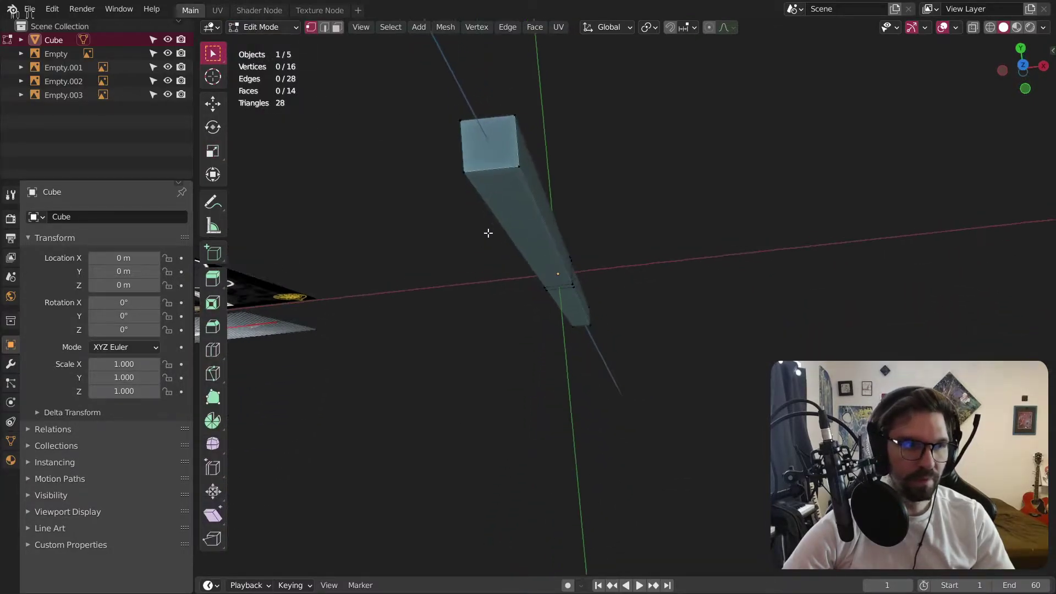
click(213, 349)
click(505, 166)
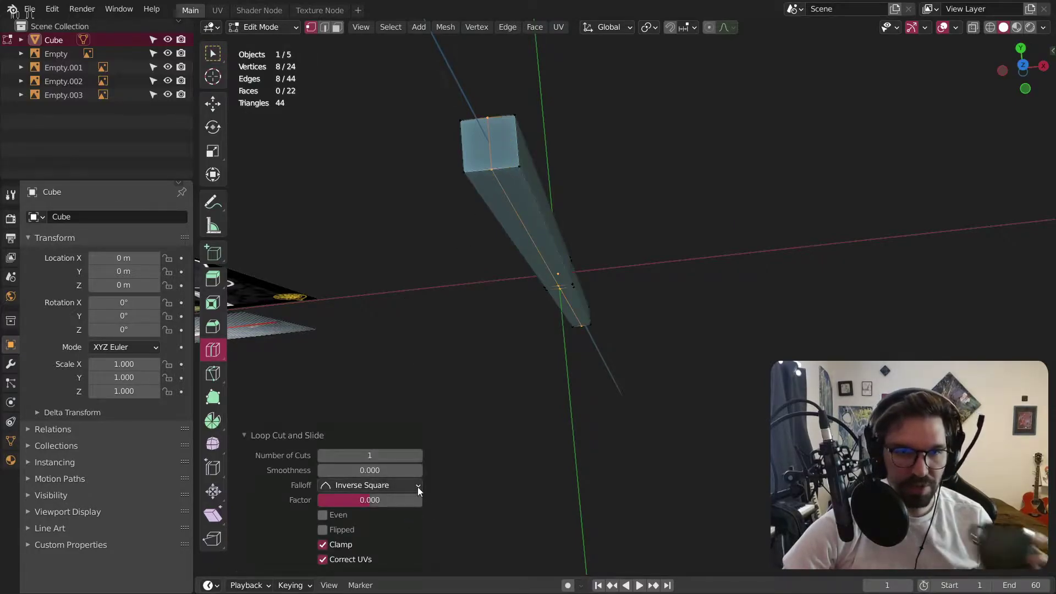
Set the lengthwise loop cut to 3 cuts with smoothness 1 and Sphere falloff.
click(416, 458)
click(417, 458)
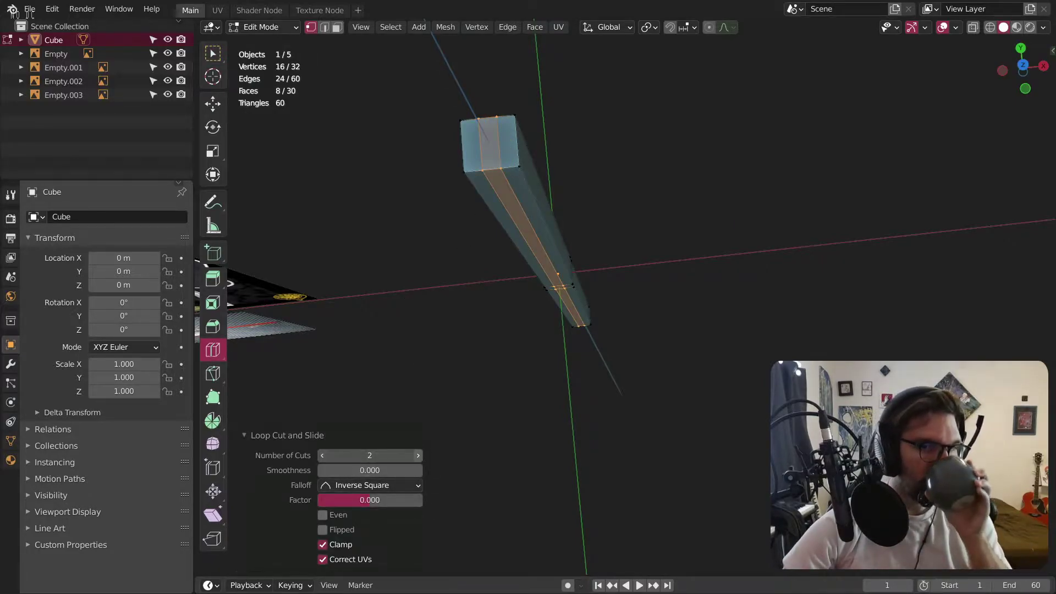
click(405, 466)
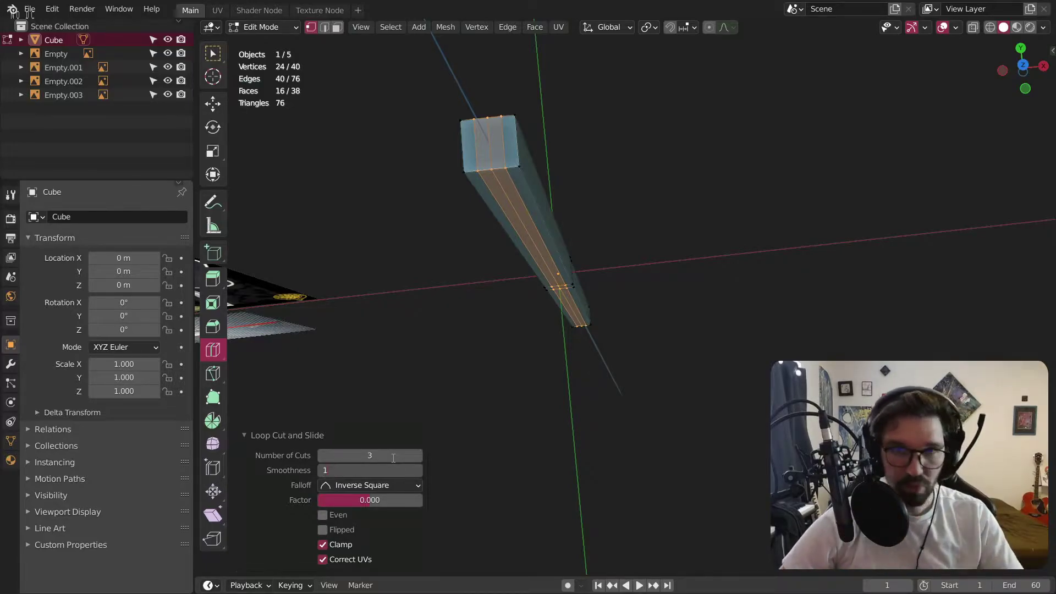
text(1)
key(Return)
middle_drag(506, 169, 528, 315)
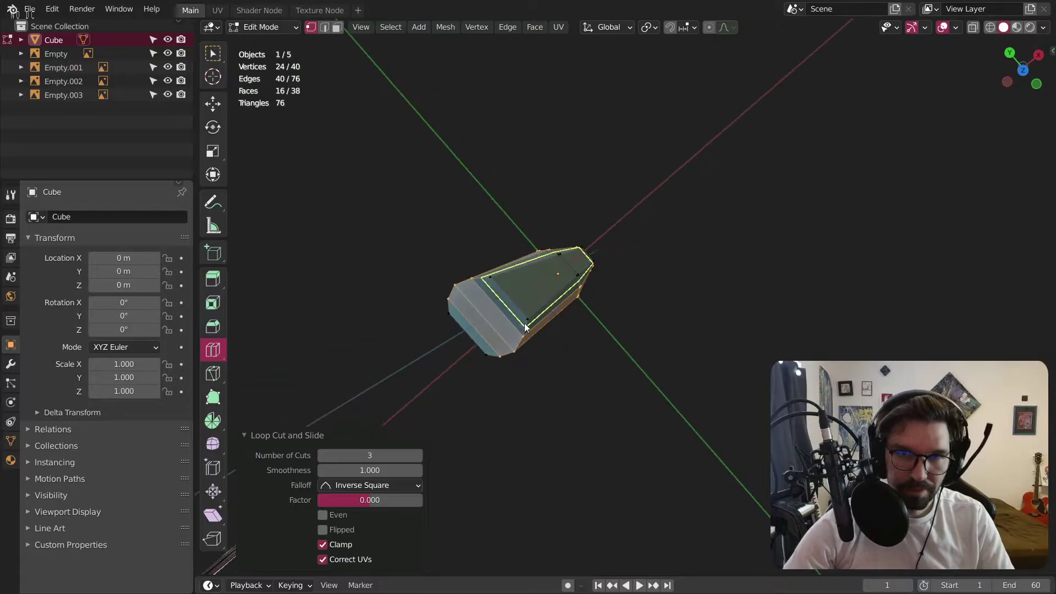
click(377, 485)
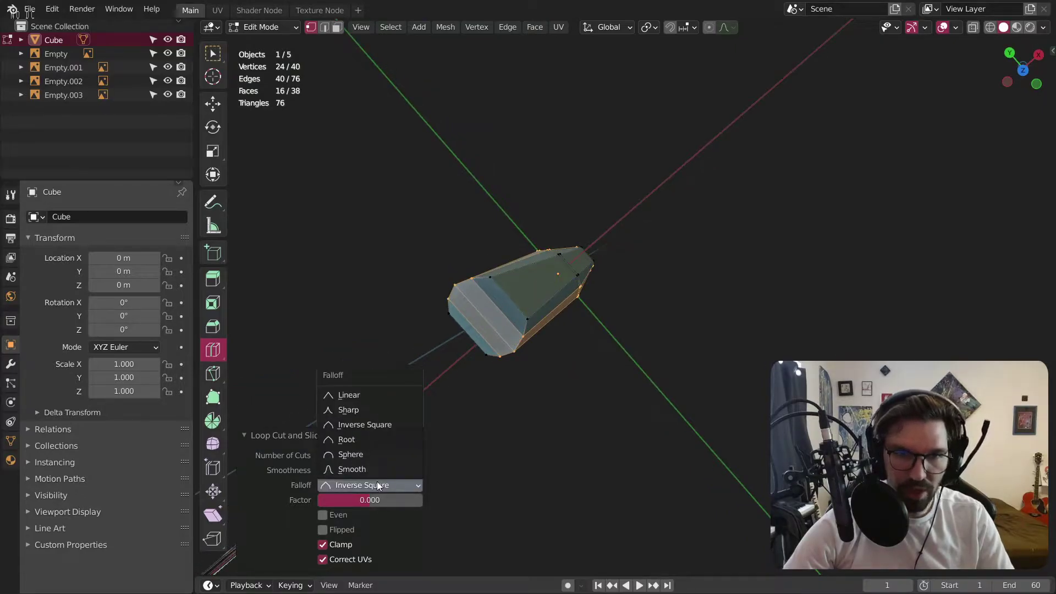
click(351, 454)
Add a second lengthwise loop cut perpendicular to the first, with 3 cuts, smoothness 1 and Sphere falloff.
middle_drag(454, 399, 639, 283)
click(585, 176)
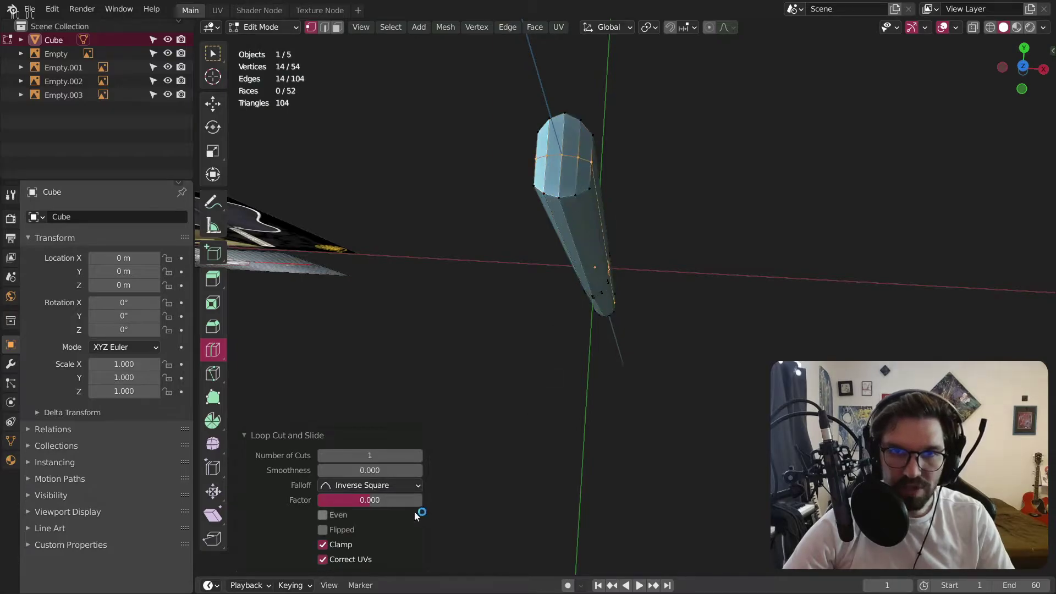
click(421, 454)
click(421, 455)
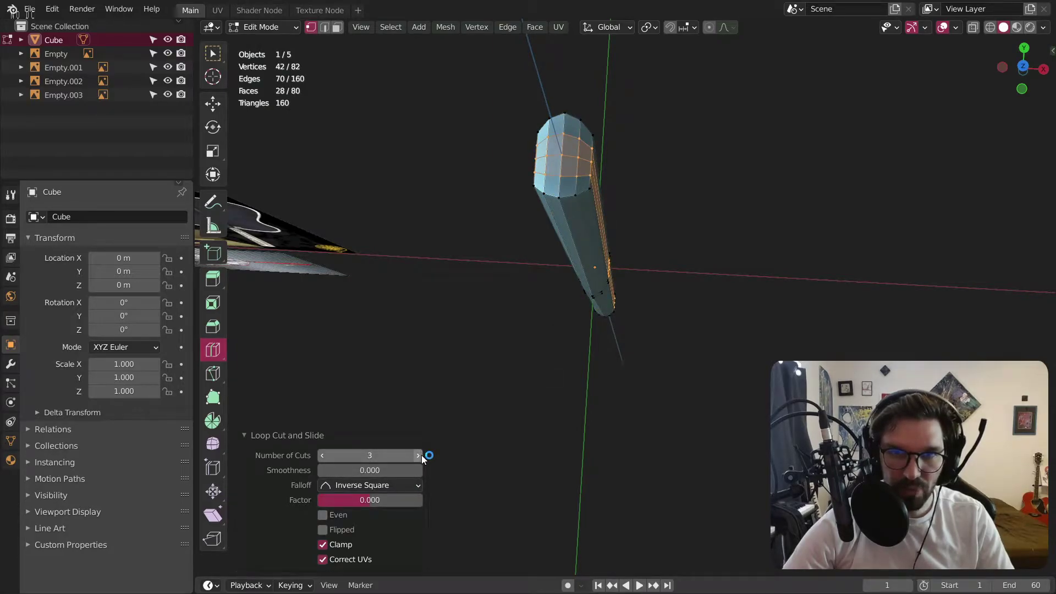
click(377, 471)
text(1)
key(Return)
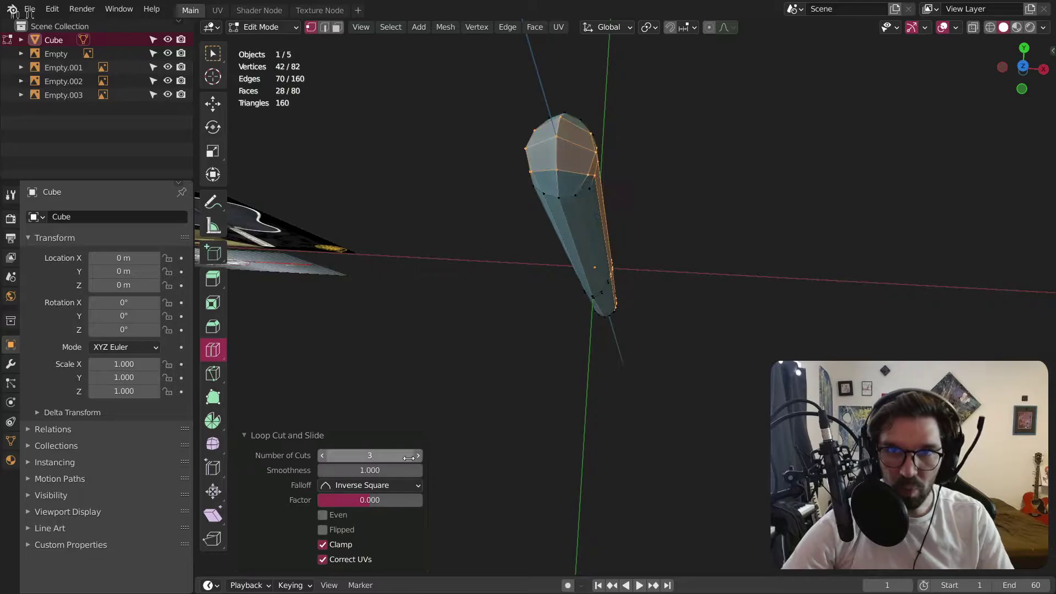
click(383, 486)
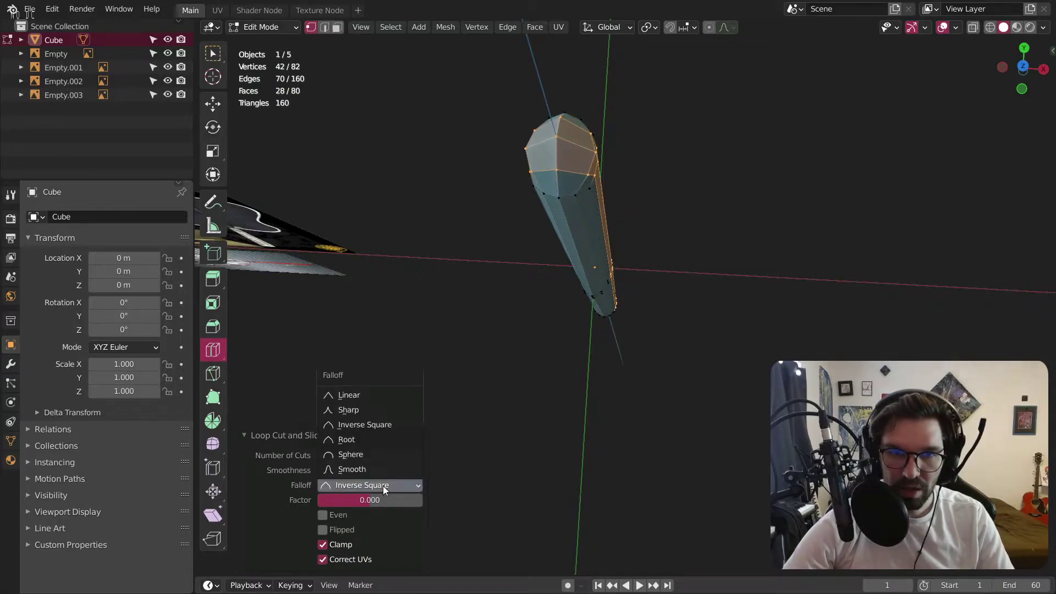
click(364, 454)
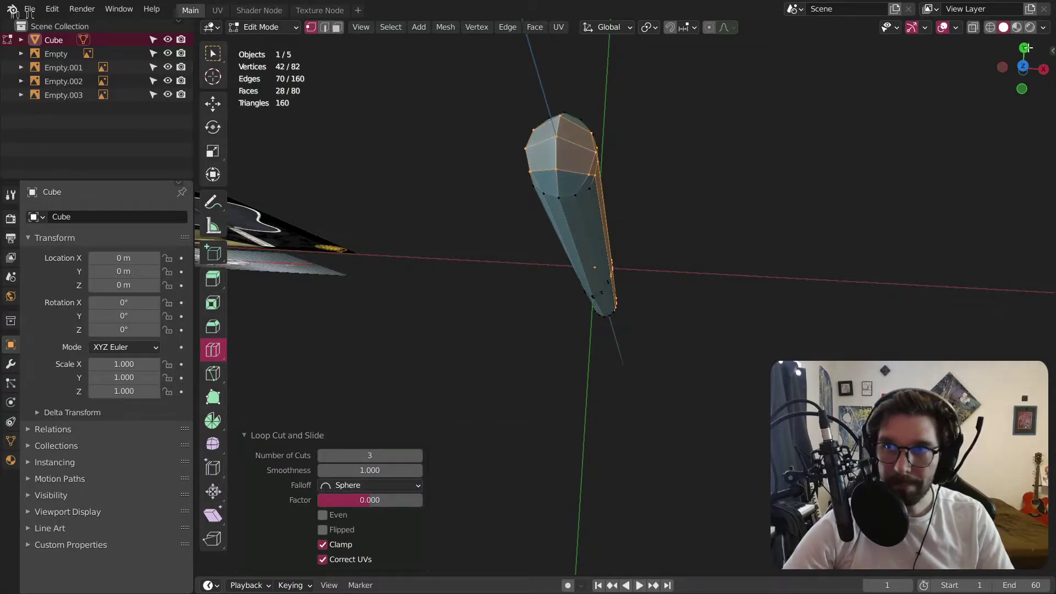
Inspect the shaft's rounded cross-section from the top view and its pointed end in Object Mode, returning to Edit Mode.
click(1022, 66)
key(KP_Decimal)
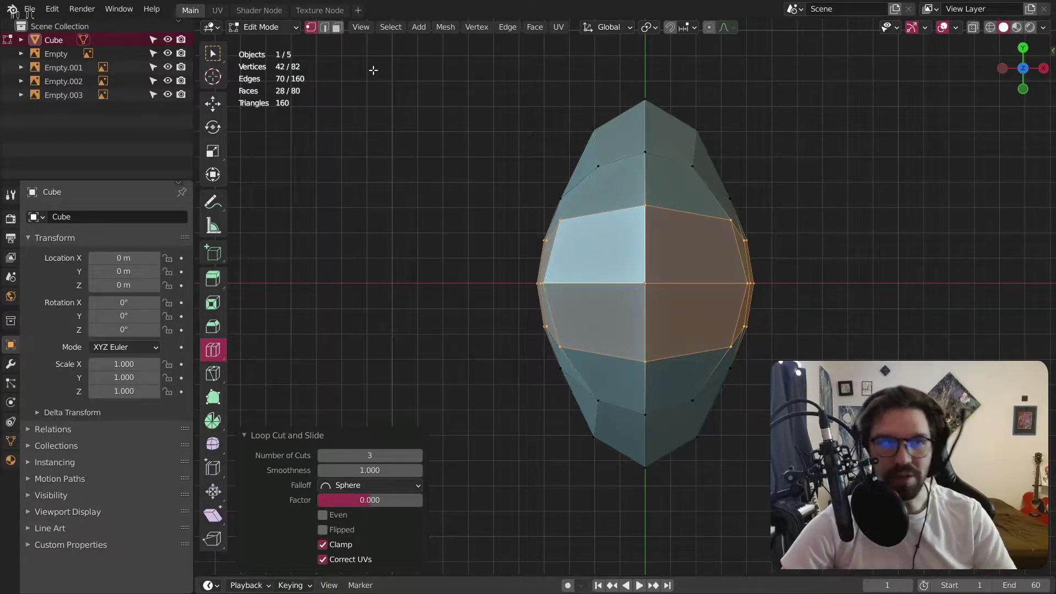
click(262, 28)
click(263, 43)
middle_drag(424, 199, 552, 271)
click(551, 268)
scroll(561, 280, up, 5)
click(262, 27)
click(251, 55)
shift+middle_drag(519, 347, 588, 281)
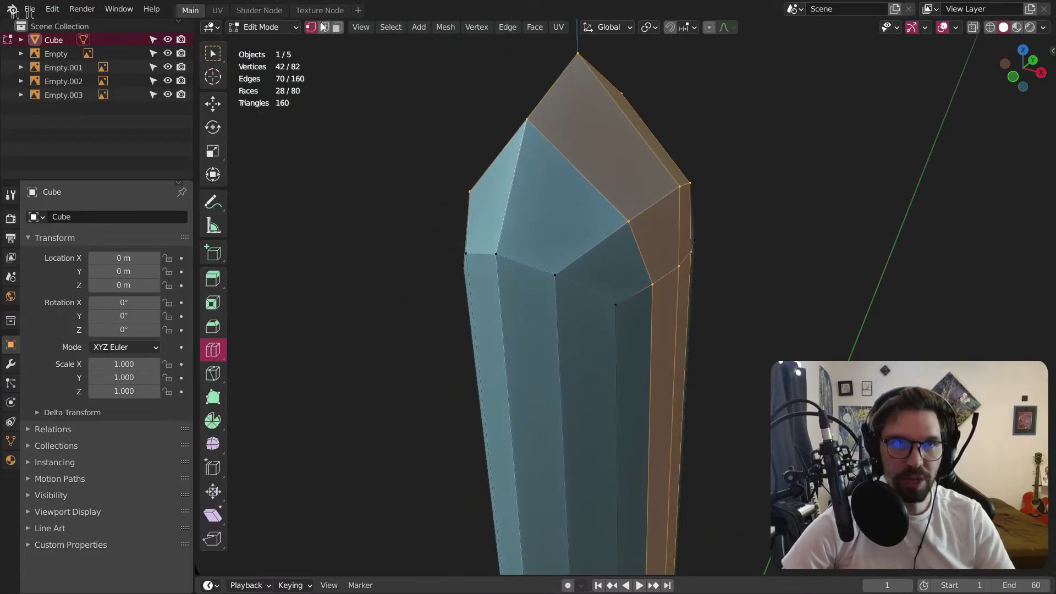
Select the first twelve faces around the shaft's pointed top end in face selection mode.
key(w)
click(338, 28)
click(576, 248)
shift+click(589, 259)
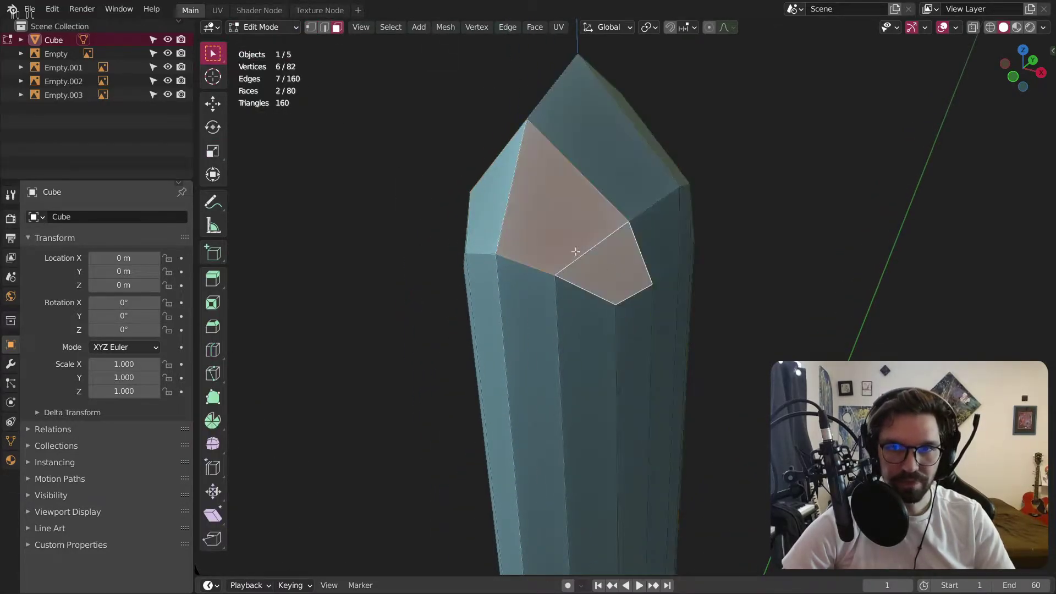
middle_drag(589, 259, 632, 259)
shift+click(466, 242)
middle_drag(467, 245, 504, 255)
shift+click(408, 273)
middle_drag(408, 273, 413, 287)
shift+click(413, 287)
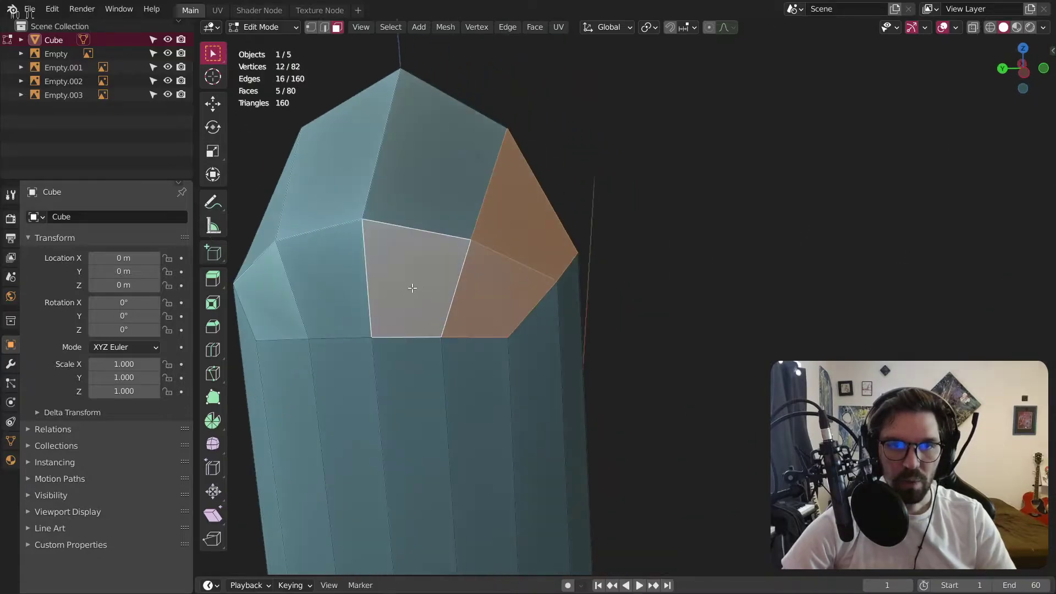
shift+middle_drag(319, 287, 553, 276)
shift+click(535, 278)
shift+click(449, 295)
middle_drag(449, 294, 621, 279)
shift+click(493, 259)
shift+click(621, 279)
shift+click(561, 346)
shift+click(478, 308)
shift+click(517, 215)
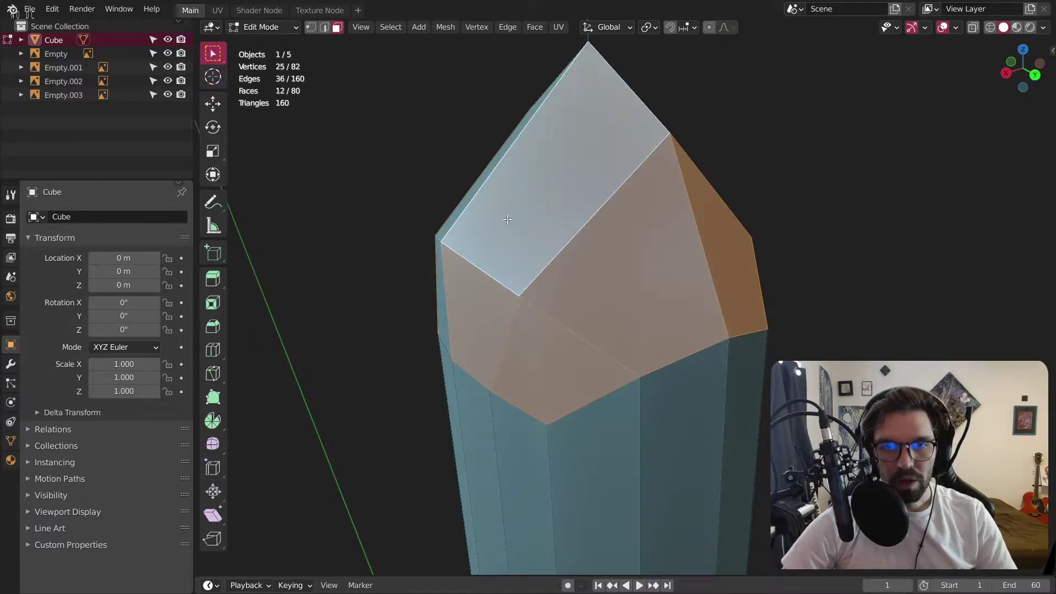
Add the remaining top-end faces to the selection and flatten all 16 by scaling them to 0 along Z.
middle_drag(512, 215, 641, 253)
shift+click(641, 253)
shift+click(637, 335)
scroll(633, 330, down, 4)
middle_drag(605, 312, 691, 293)
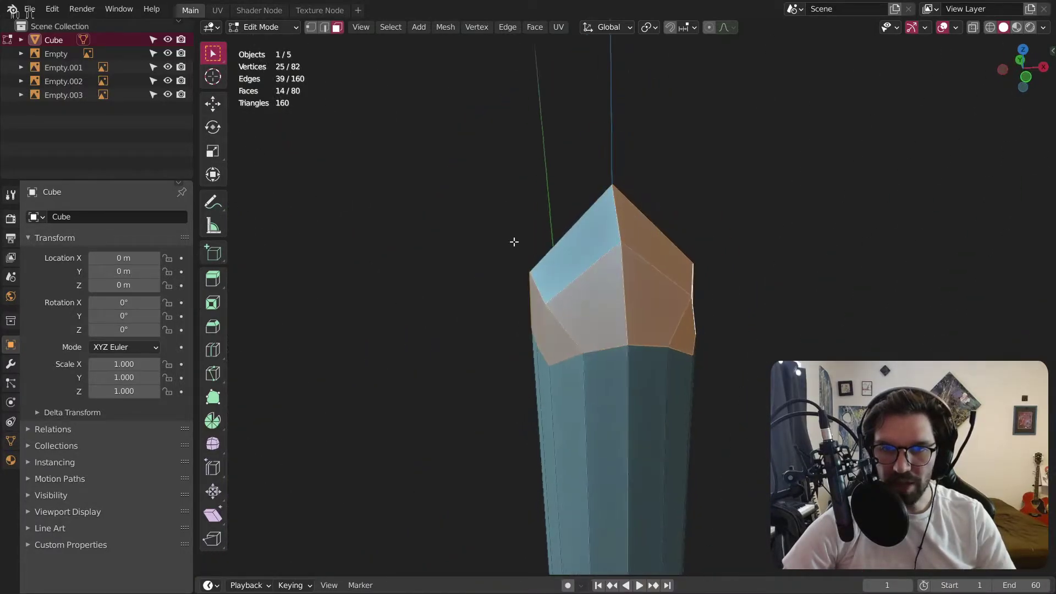
middle_drag(541, 252, 638, 297)
shift+click(636, 297)
shift+click(570, 267)
mouse_move(570, 267)
middle_down()
mouse_move(441, 349)
mouse_move(530, 265)
mouse_move(627, 274)
mouse_move(584, 279)
middle_up()
scroll(529, 266, up, 2)
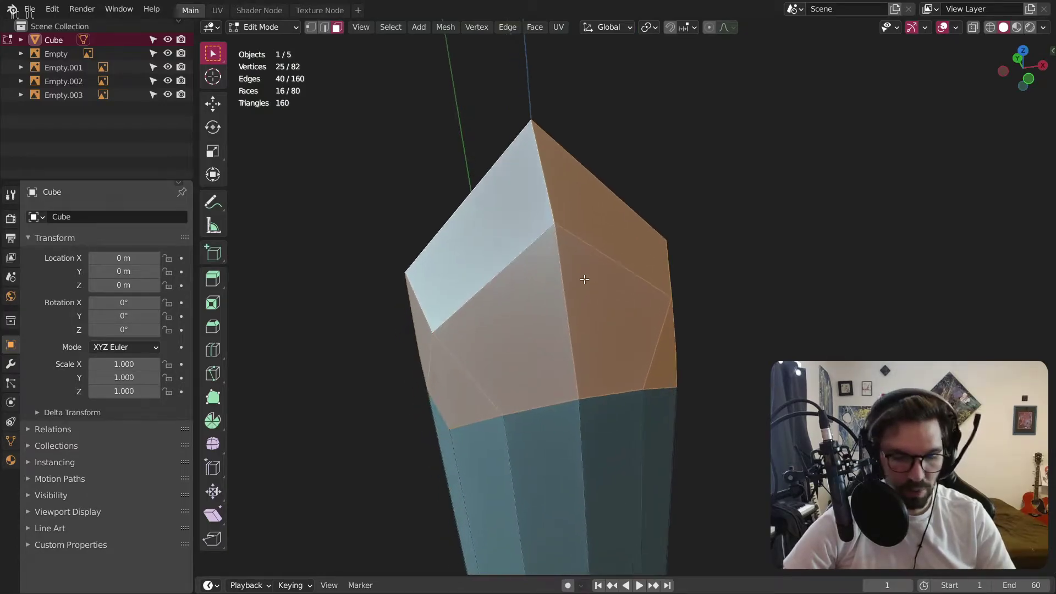
key(s)
key(z)
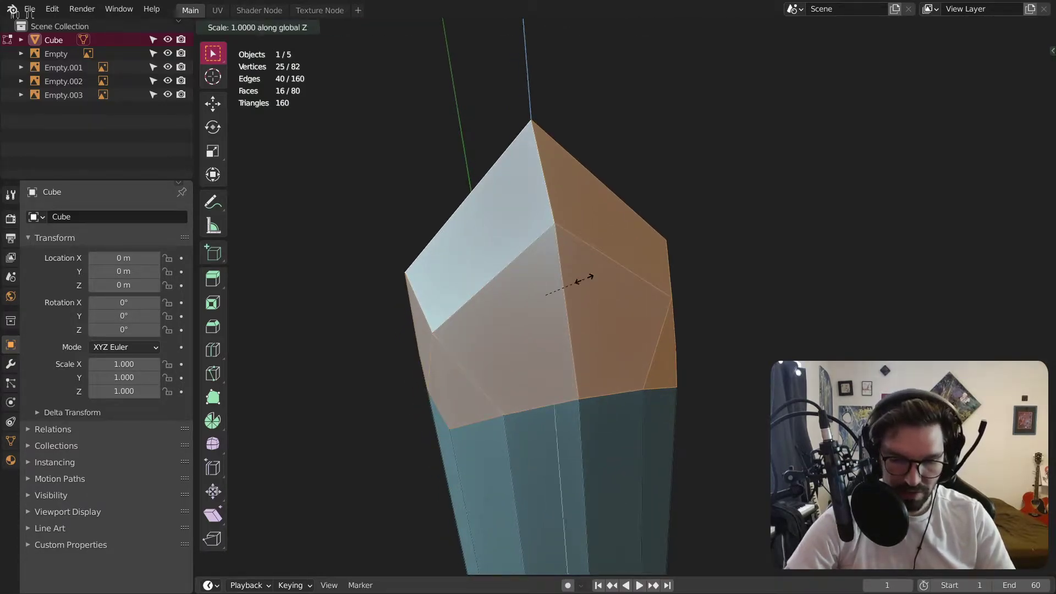
key(0)
key(Return)
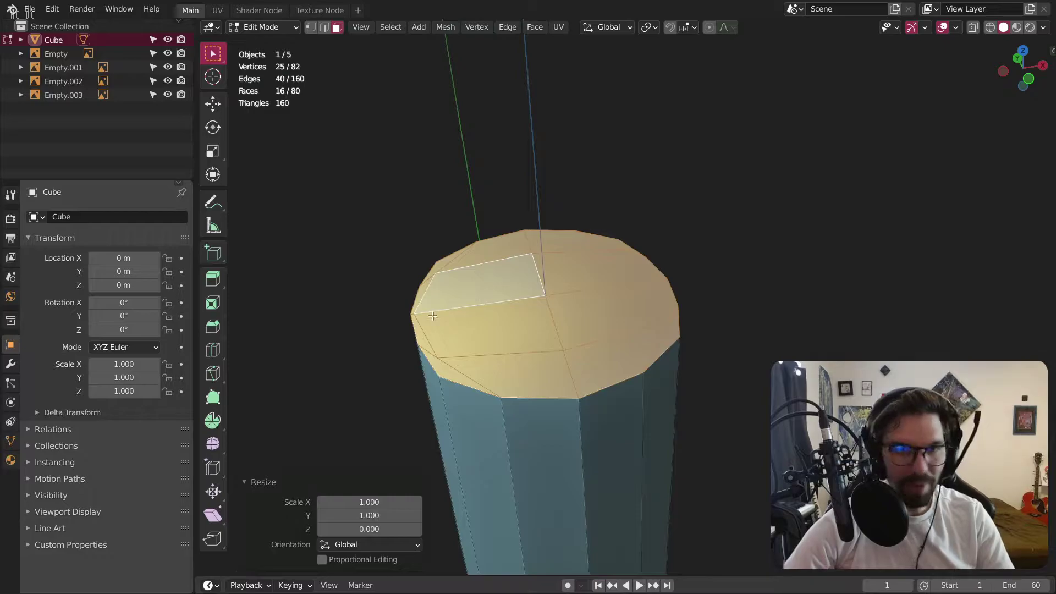
Select the six side vertices inside the shaft's top cap and scale them inward to 0.644 along X.
middle_drag(544, 308, 518, 332)
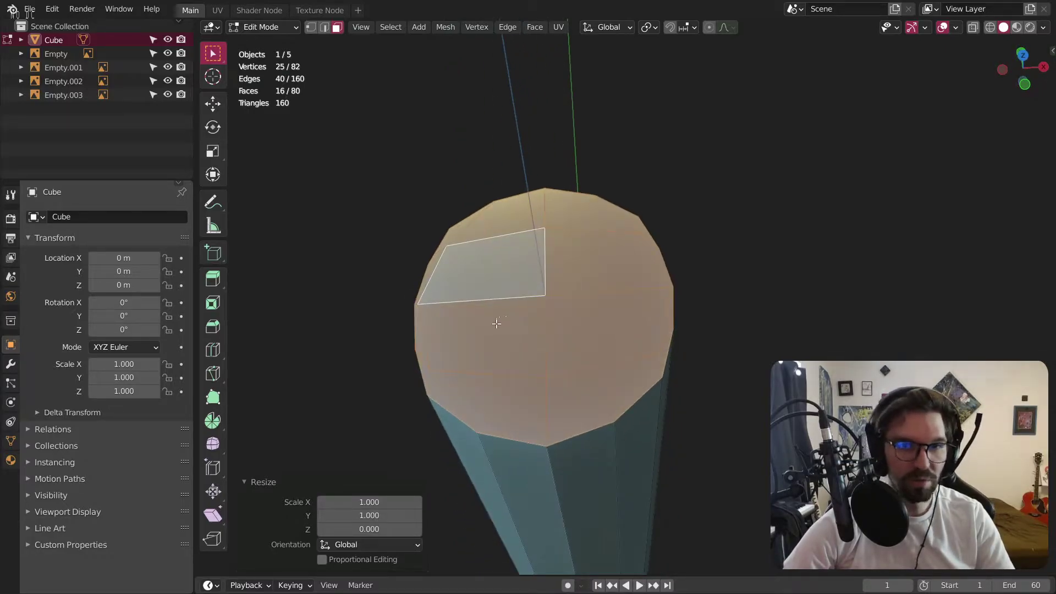
click(312, 28)
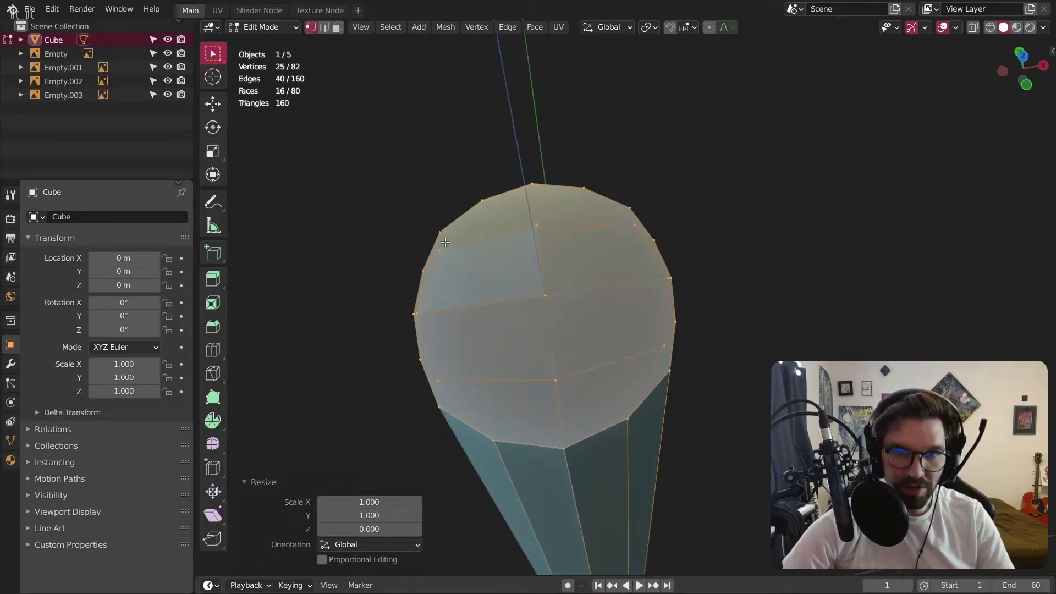
click(439, 250)
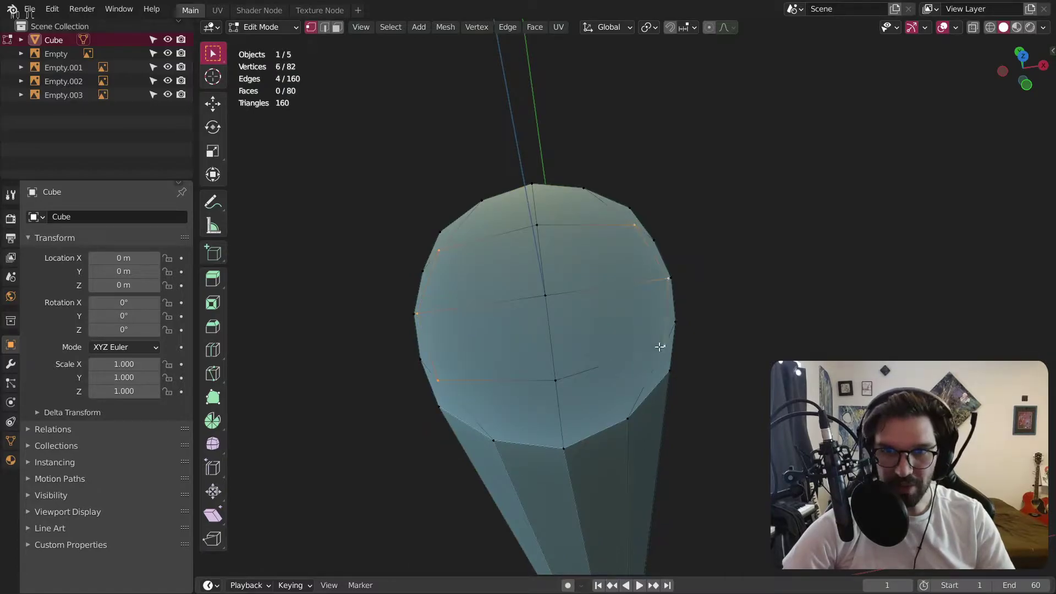
click(215, 154)
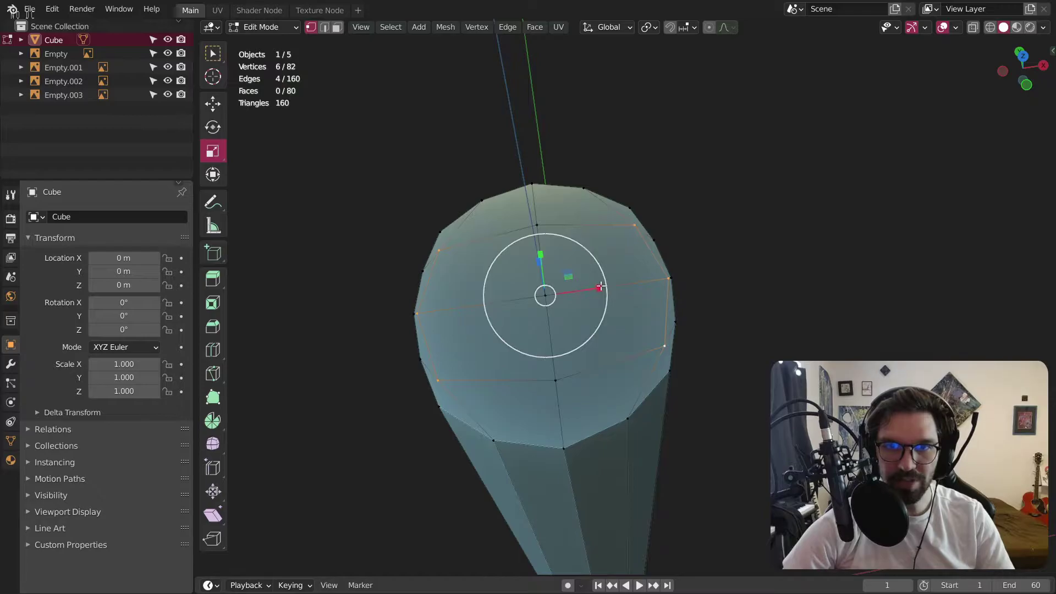
drag(597, 286, 594, 288)
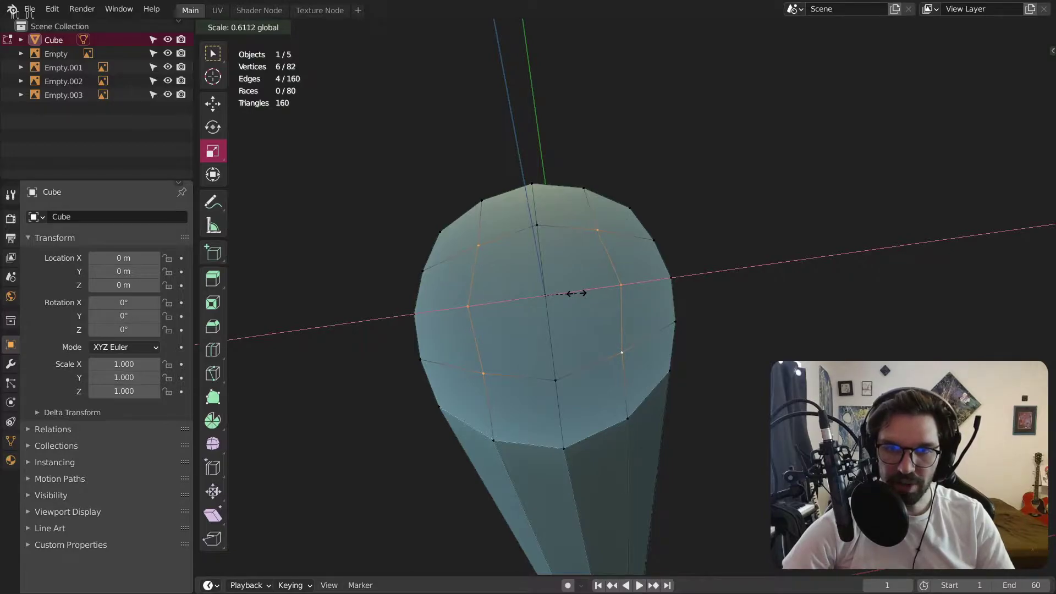
drag(575, 293, 573, 293)
Switch to Object Mode and scale the whole shaft to 0.784 along Y.
click(272, 28)
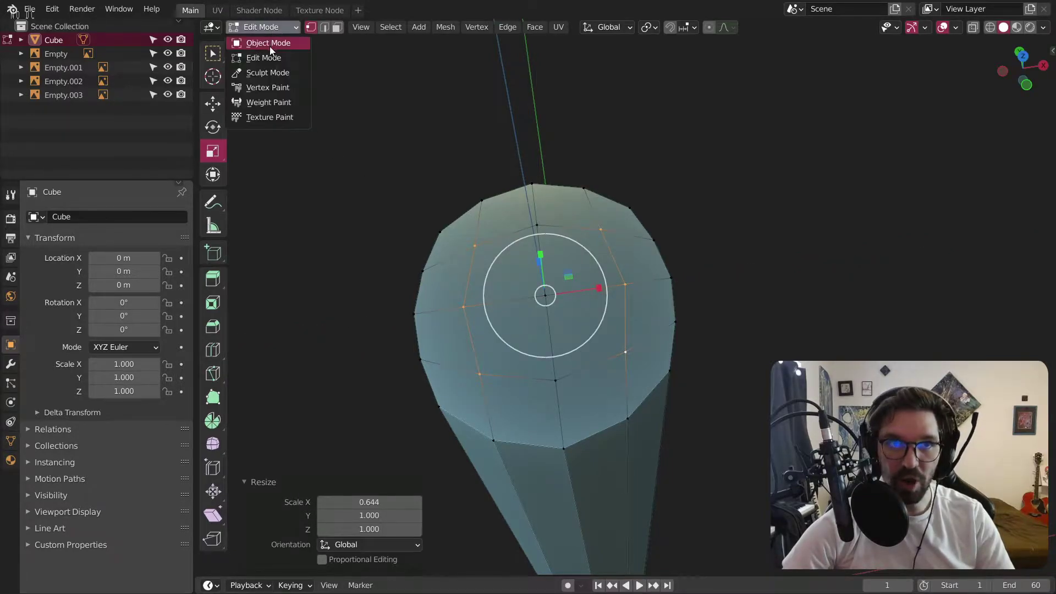
click(270, 45)
click(394, 177)
scroll(429, 212, down, 9)
middle_drag(478, 284, 548, 256)
middle_drag(486, 302, 514, 193)
click(525, 206)
mouse_move(553, 232)
middle_down()
mouse_move(582, 129)
mouse_move(703, 88)
mouse_move(652, 44)
mouse_move(480, 21)
mouse_move(549, 134)
mouse_move(553, 252)
middle_up()
drag(635, 180, 584, 235)
middle_drag(584, 235, 530, 143)
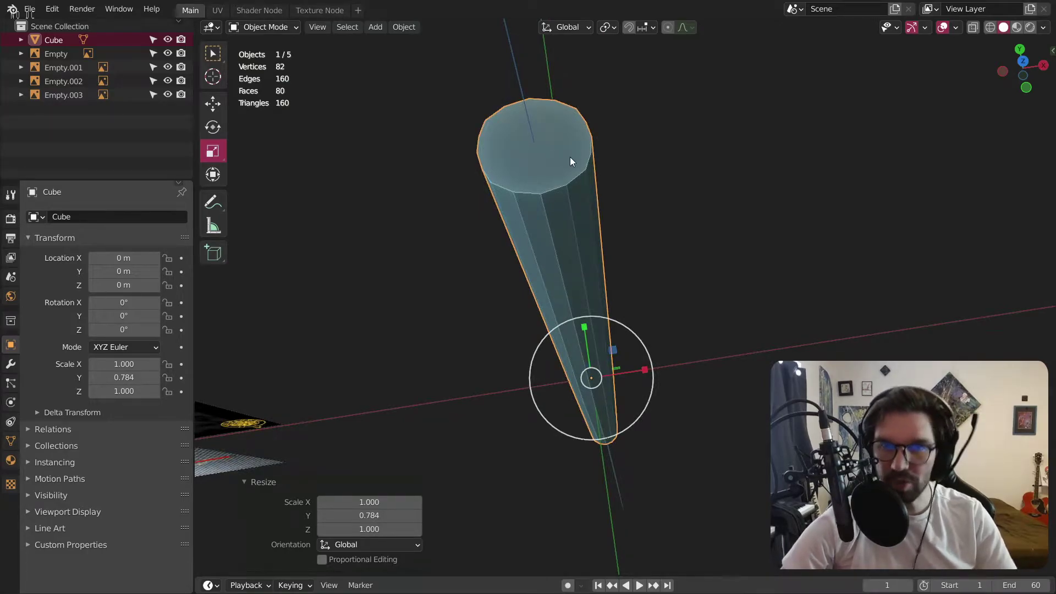
Apply the shaft's scale and return to Edit Mode.
key(ctrl+a)
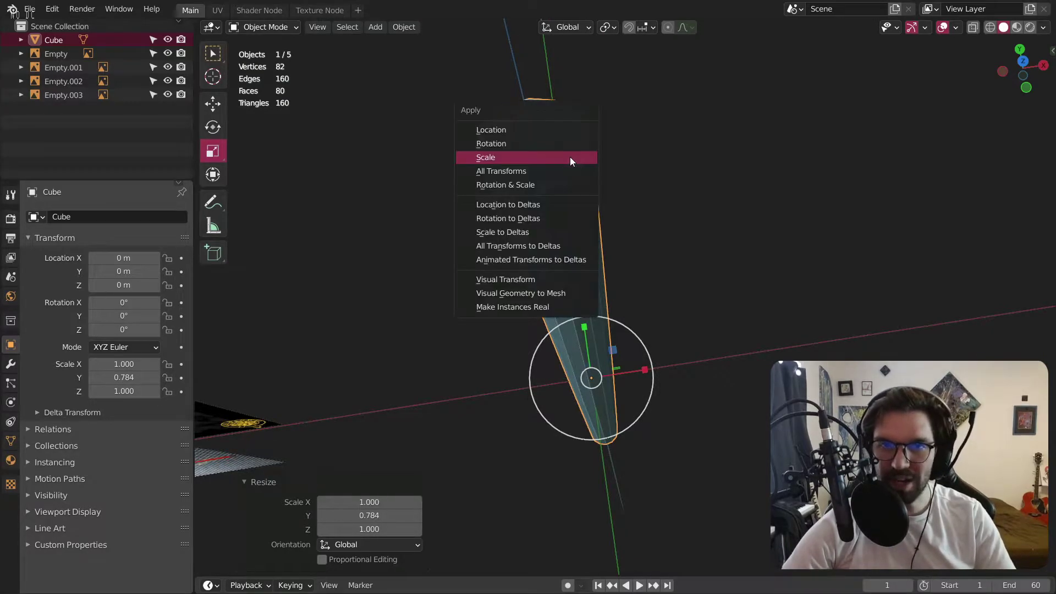
click(570, 157)
click(264, 27)
click(266, 58)
Select most of the faces around the shaft's pointed bottom end.
mouse_move(538, 144)
middle_down()
mouse_move(540, 172)
mouse_move(538, 146)
middle_up()
click(626, 223)
shift+middle_drag(615, 247, 592, 175)
shift+middle_drag(589, 308, 581, 281)
shift+middle_drag(687, 512, 535, 328)
scroll(533, 328, up, 7)
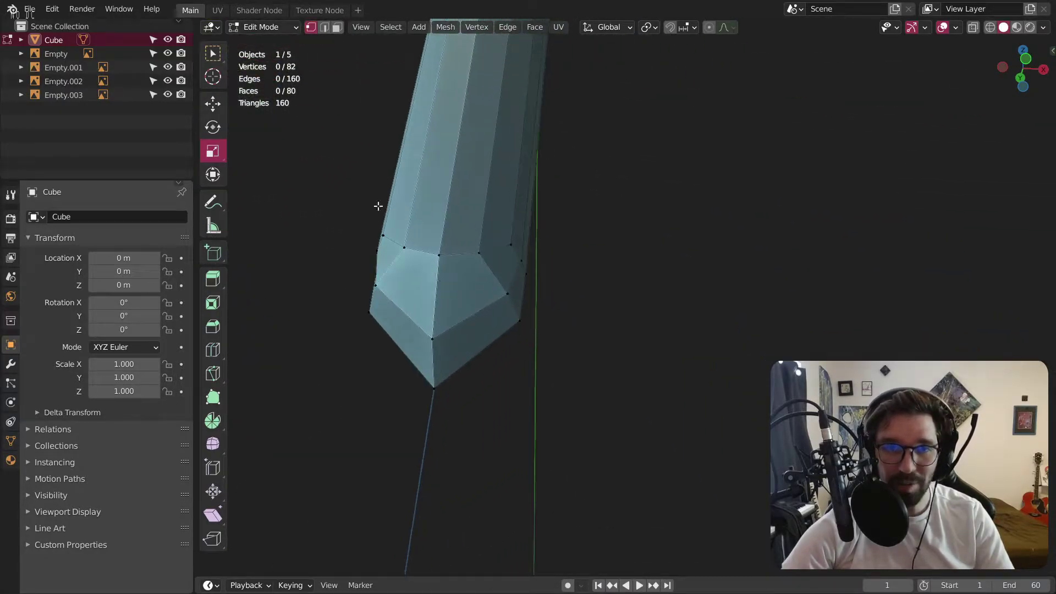
click(411, 275)
middle_drag(413, 274, 527, 265)
shift+click(385, 242)
shift+click(347, 246)
shift+click(313, 251)
shift+click(358, 308)
shift+click(325, 309)
middle_drag(330, 264, 462, 248)
shift+click(343, 227)
shift+click(289, 262)
shift+middle_drag(289, 263, 503, 247)
shift+click(451, 249)
shift+click(445, 220)
shift+click(457, 275)
shift+click(450, 227)
Add the last bottom-end faces to the selection and flatten all 16 by scaling them to 0 along Z.
middle_drag(450, 227, 495, 157)
shift+click(461, 277)
shift+click(465, 189)
shift+click(438, 206)
shift+click(433, 264)
key(s)
key(z)
key(0)
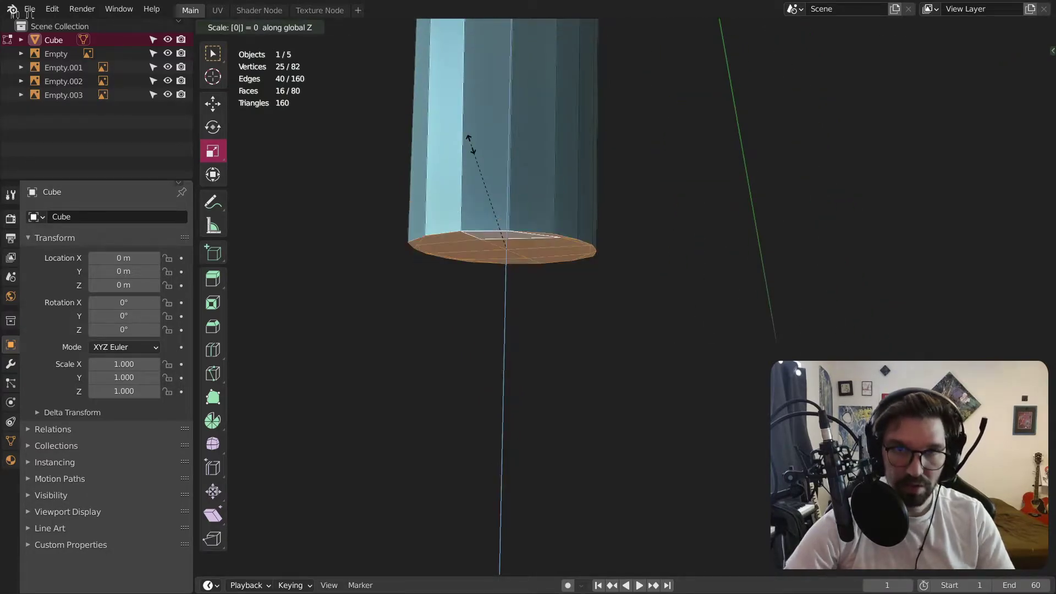
key(Return)
Select the side vertices inside the shaft's bottom cap, scale them inward along X, and clear the selection.
middle_drag(520, 225, 248, 94)
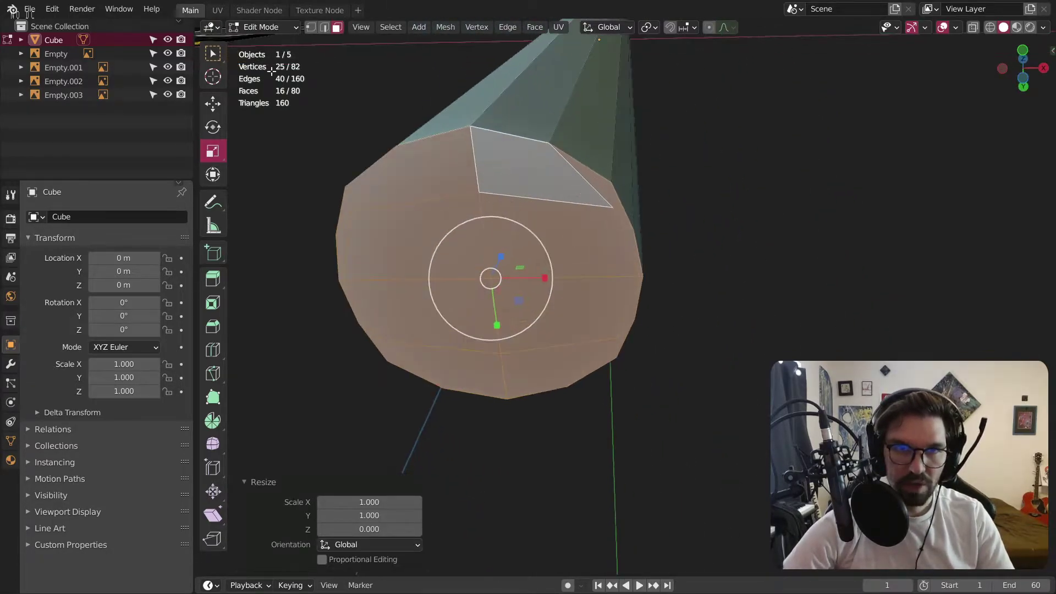
click(308, 28)
click(350, 212)
shift+click(612, 208)
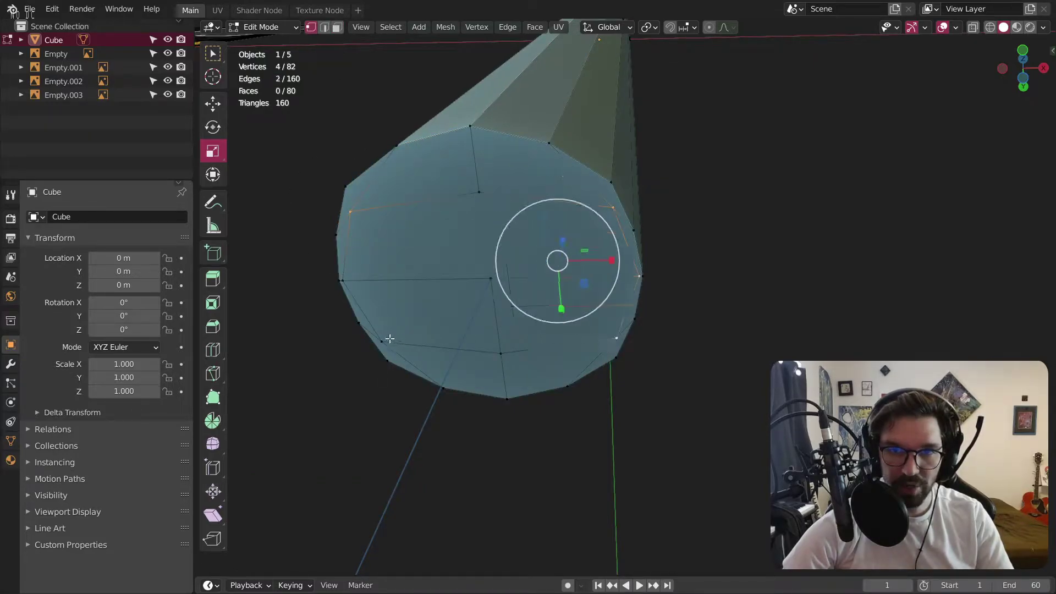
shift+click(365, 277)
drag(545, 277, 526, 278)
click(777, 176)
Examine the shaft's side and the two edge loops around its middle.
scroll(778, 177, down, 6)
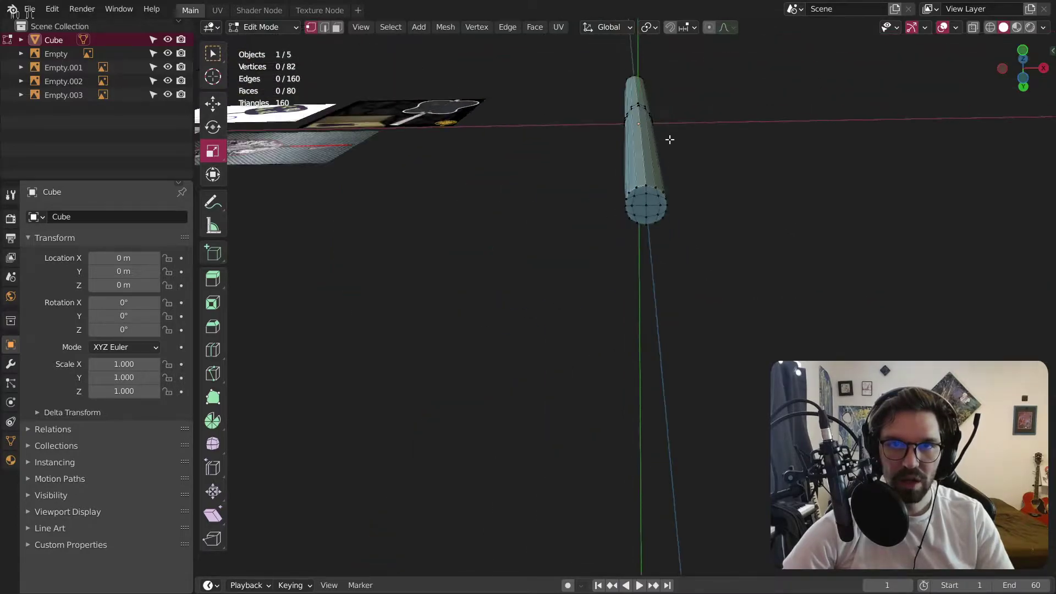
middle_drag(604, 234, 429, 233)
scroll(585, 312, up, 4)
scroll(575, 261, up, 4)
middle_drag(578, 254, 554, 258)
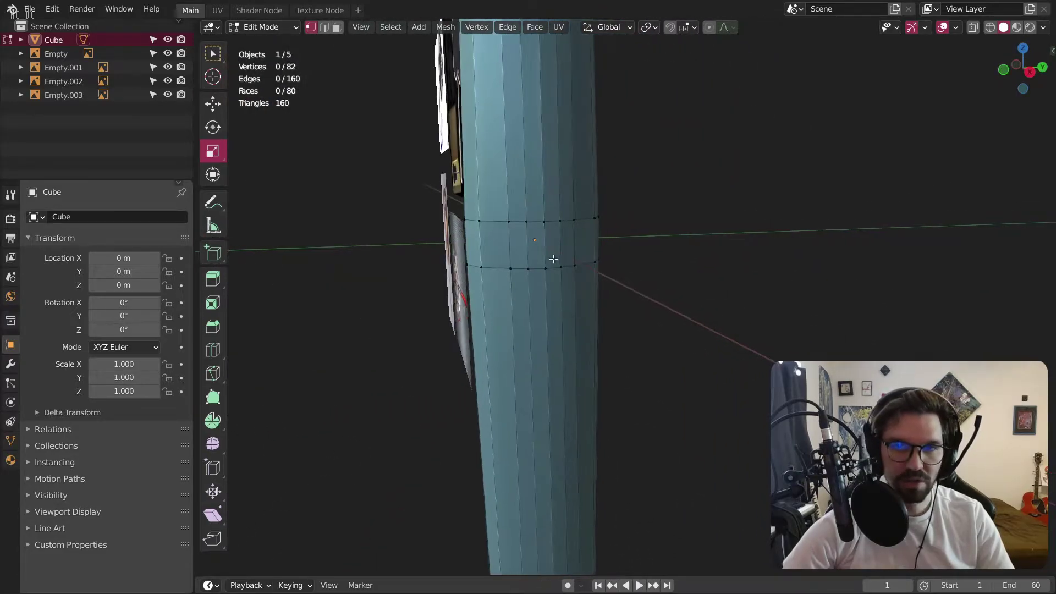
middle_drag(440, 104, 507, 269)
scroll(576, 210, up, 3)
mouse_move(550, 233)
middle_down()
mouse_move(561, 248)
mouse_move(566, 191)
mouse_move(556, 246)
mouse_move(558, 226)
middle_up()
click(323, 29)
middle_drag(583, 330, 543, 236)
alt+click(553, 243)
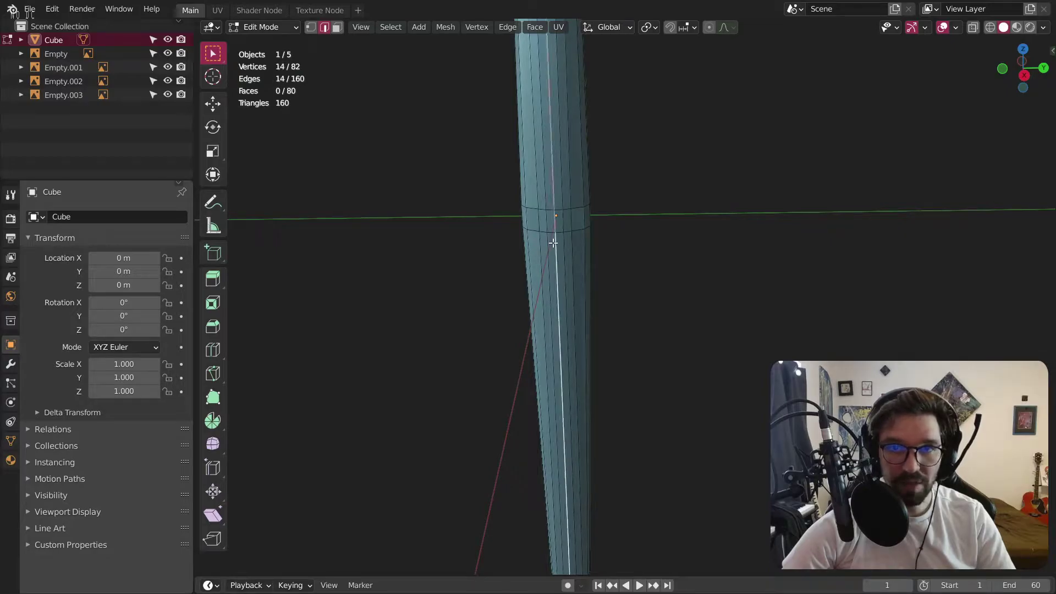
right_click(553, 242)
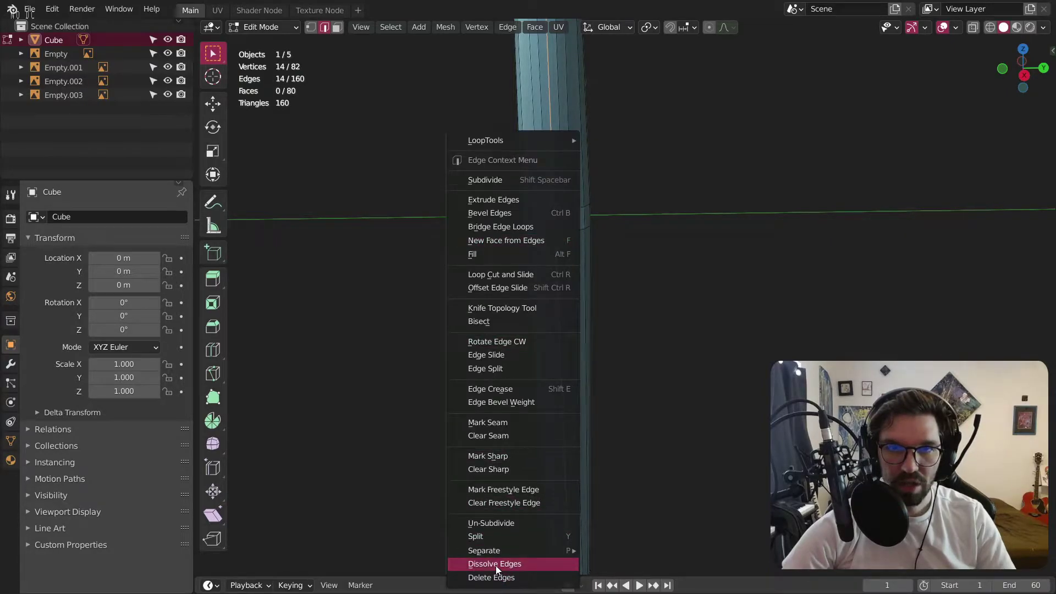
click(747, 259)
Add a single loop cut around the shaft near its top end, slid to a factor of about -0.785.
scroll(715, 259, down, 5)
middle_drag(611, 253, 596, 224)
scroll(596, 224, up, 6)
click(219, 347)
middle_drag(330, 329, 561, 306)
drag(561, 306, 599, 279)
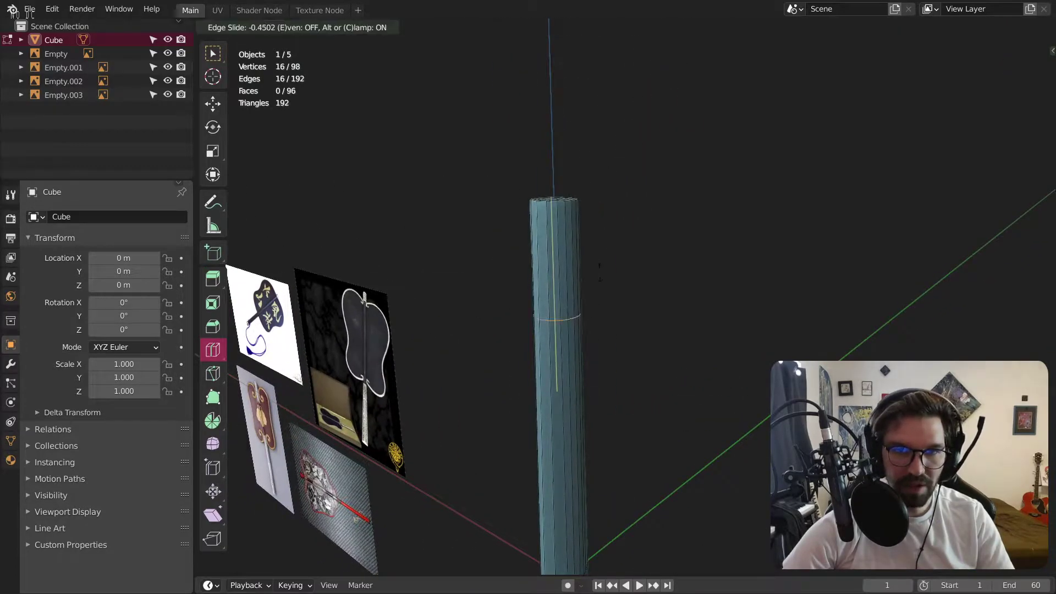
drag(609, 197, 609, 197)
middle_drag(610, 197, 615, 276)
drag(602, 358, 632, 284)
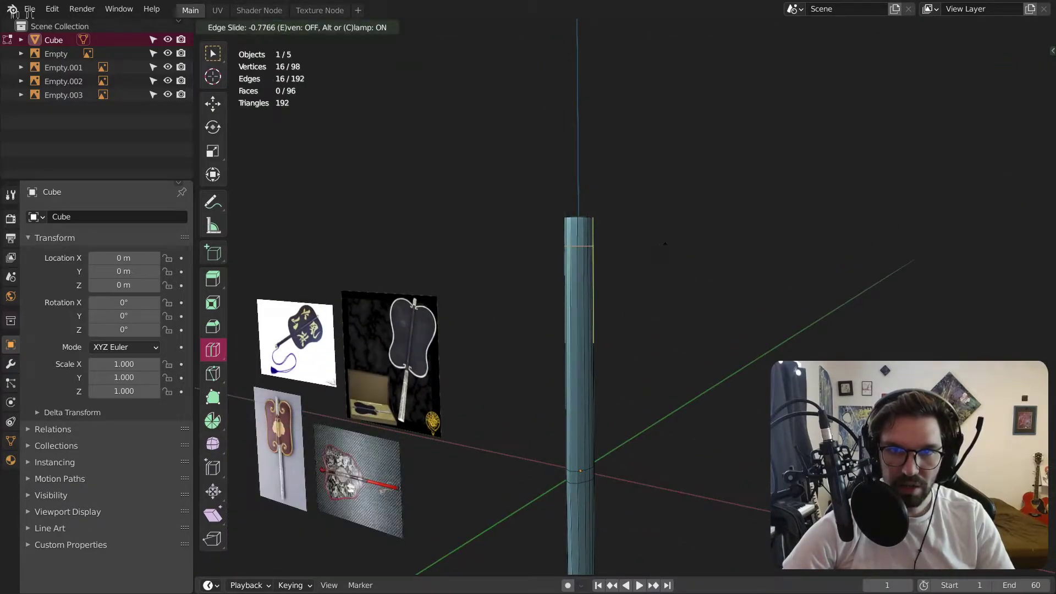
click(670, 251)
middle_drag(592, 306, 649, 287)
middle_drag(690, 427, 608, 327)
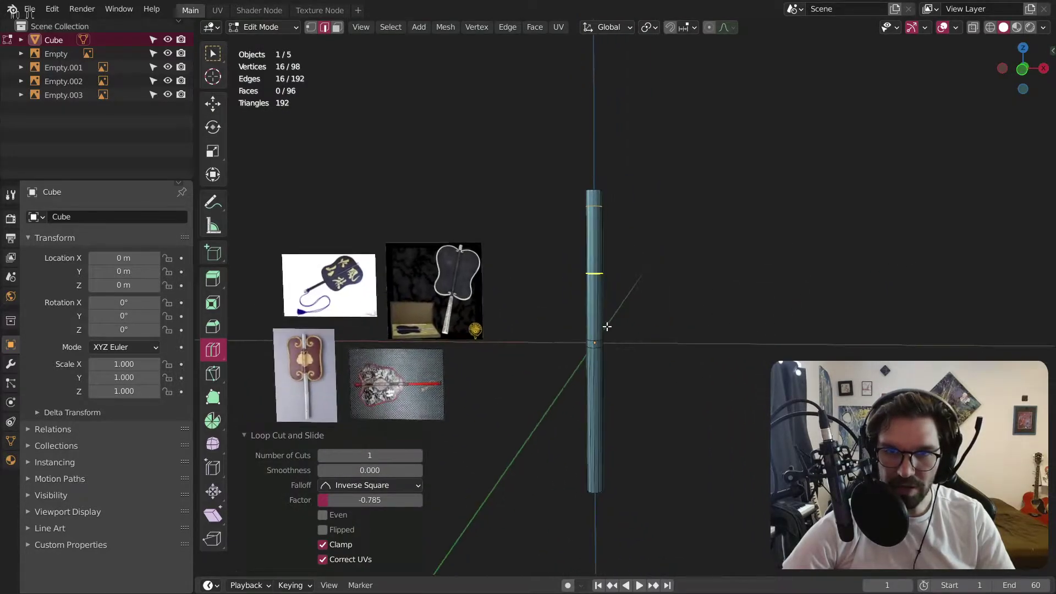
Switch from edge to vertex selection, leave the Loop Cut tool, and check the new loop near the shaft's top.
scroll(588, 193, up, 6)
middle_drag(520, 213, 577, 231)
scroll(579, 231, up, 4)
click(311, 27)
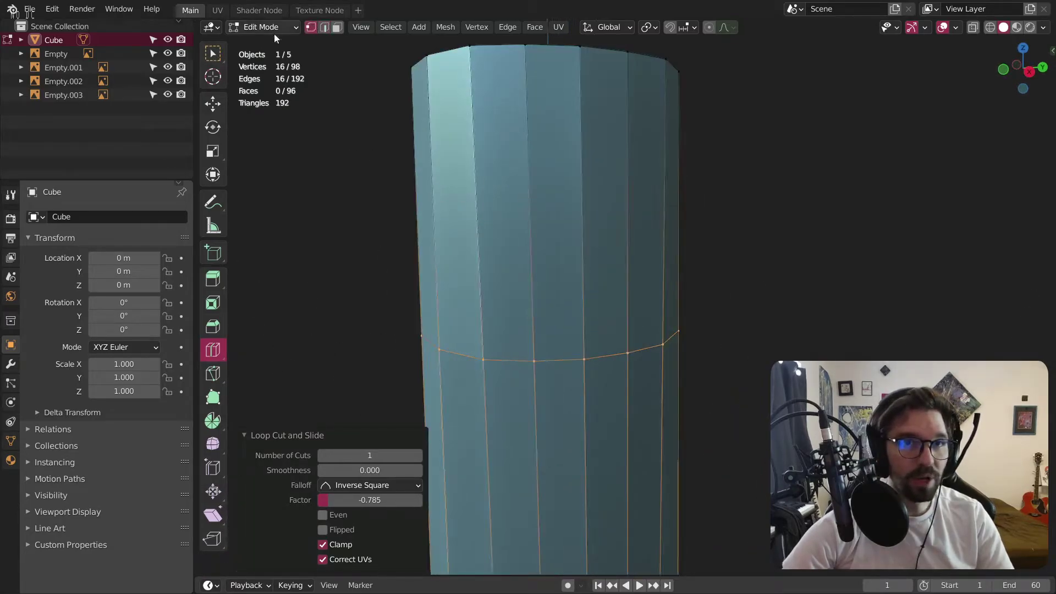
click(213, 53)
scroll(568, 275, down, 4)
middle_drag(556, 281, 540, 292)
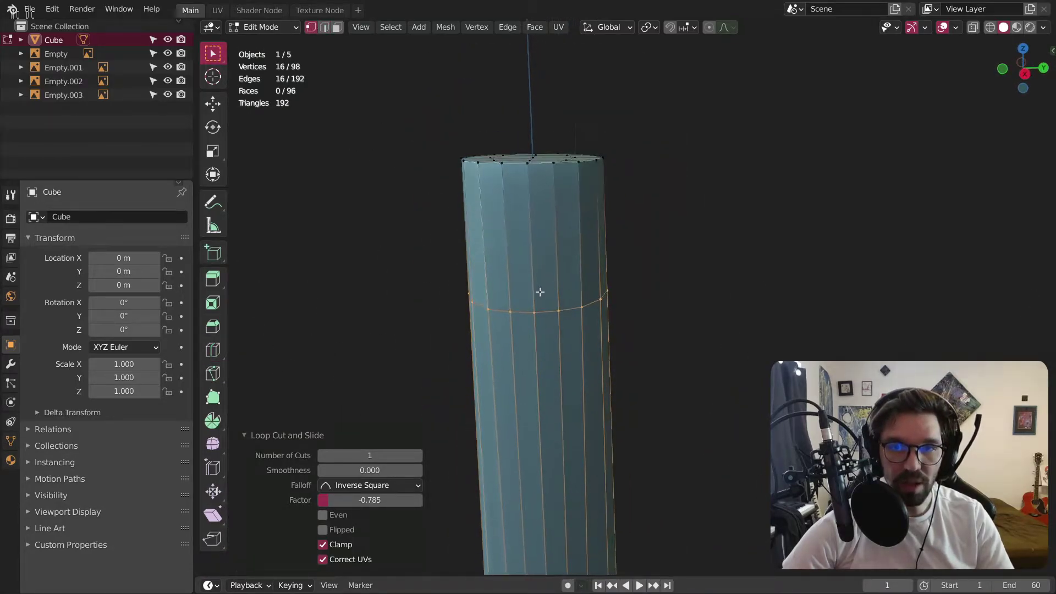
scroll(571, 253, down, 4)
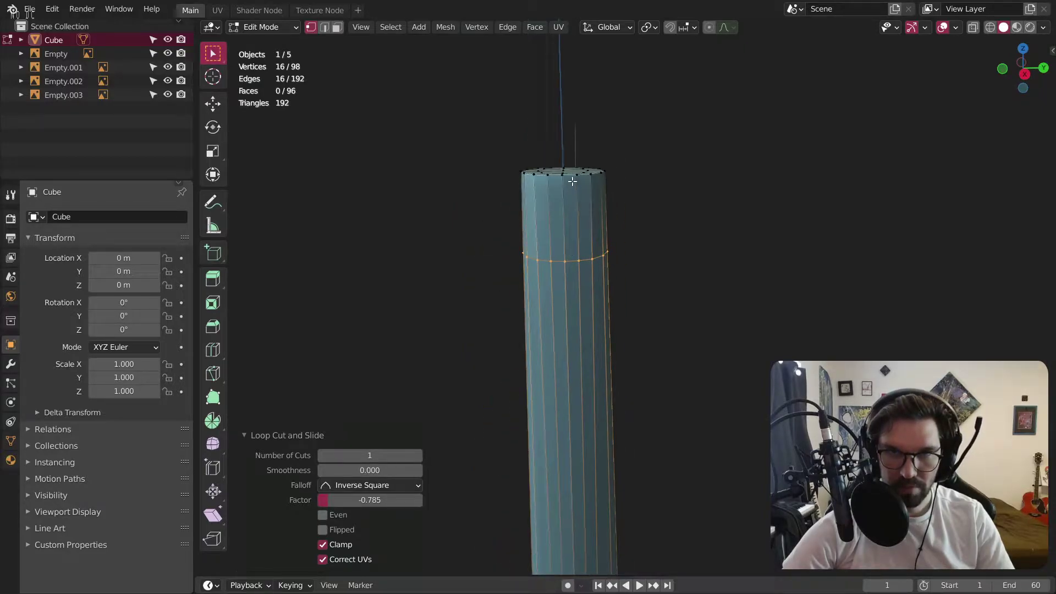
click(219, 351)
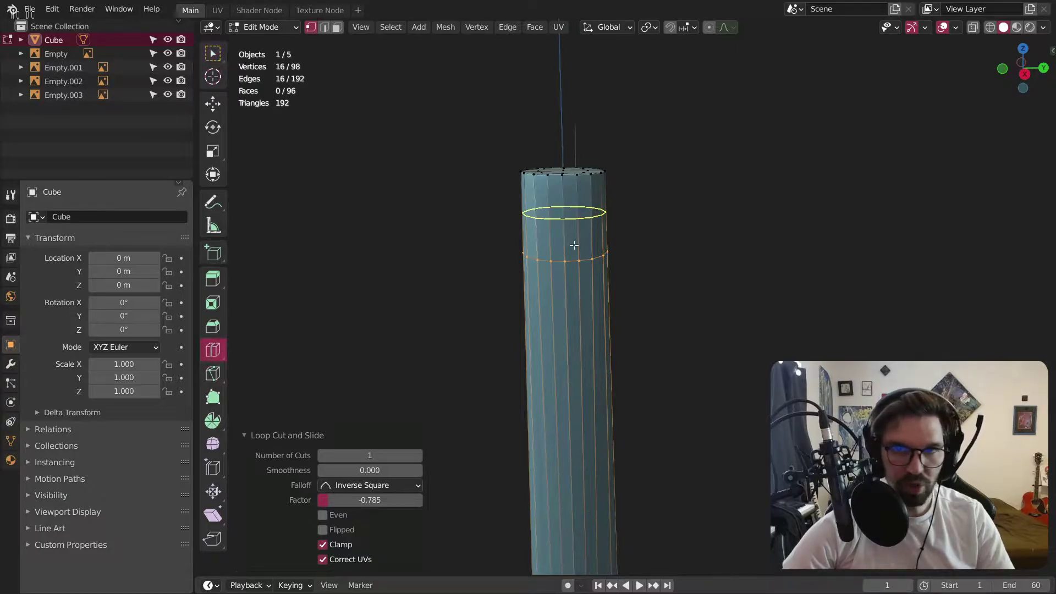
mouse_move(581, 226)
mouse_down()
mouse_move(582, 245)
mouse_move(581, 220)
mouse_up()
key(ctrl+z)
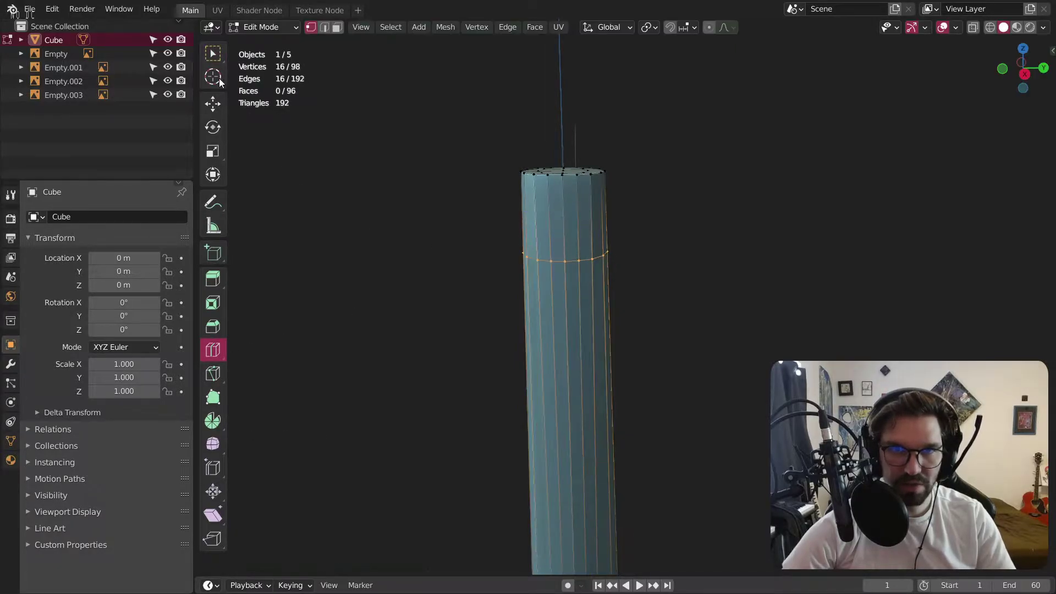
Bevel the edge loop near the shaft's top with an offset width of 0.0626 m and 1 segment.
click(211, 52)
scroll(532, 216, up, 4)
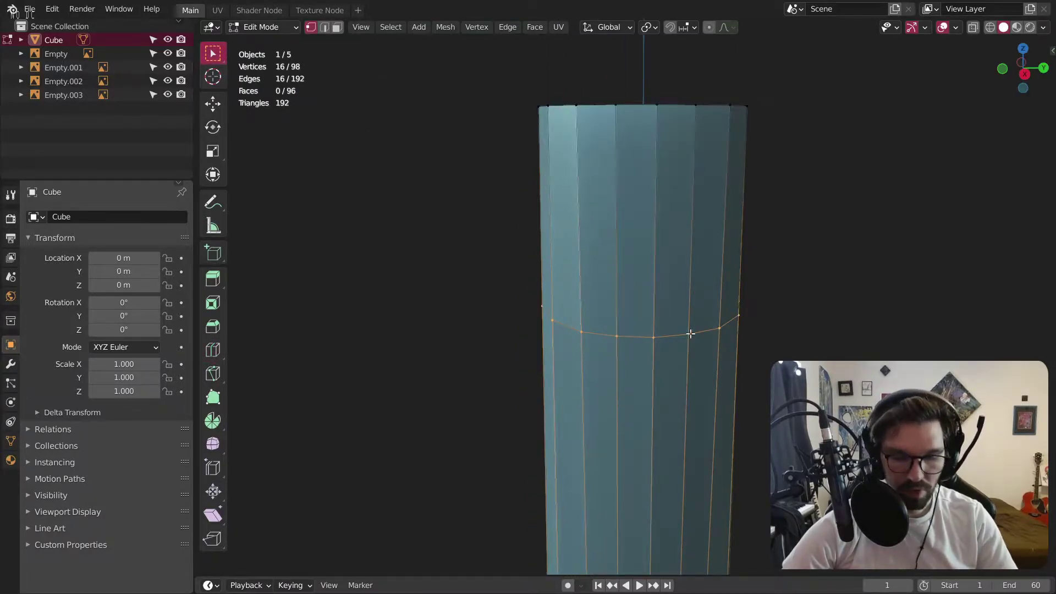
key(ctrl+b)
click(722, 297)
shift+middle_drag(754, 313, 655, 282)
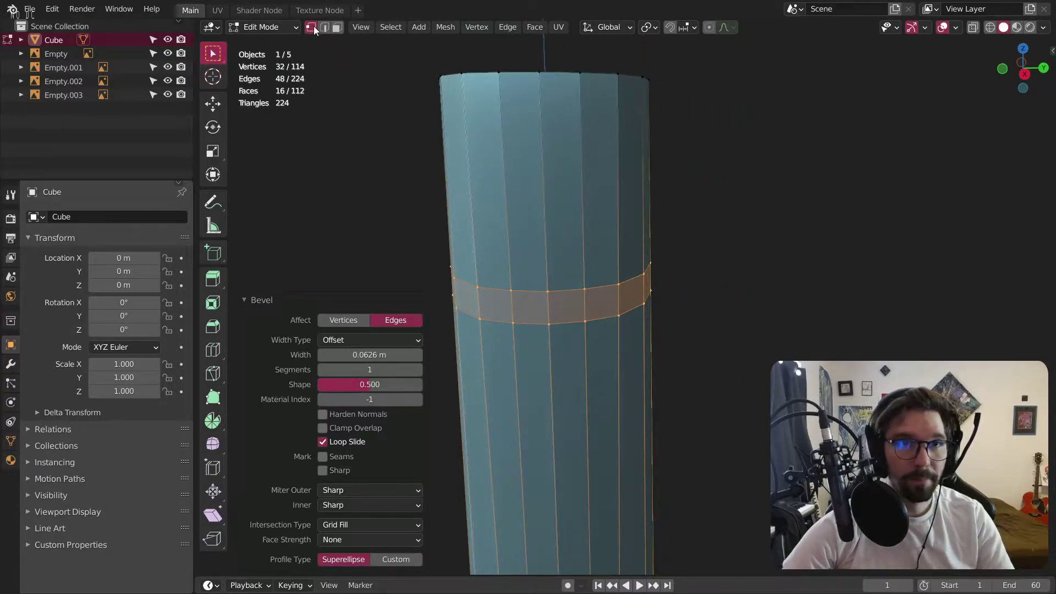
Connect vertices across the upper band with two diagonal edges that meet at one vertex of its upper loop.
click(521, 323)
shift+click(563, 285)
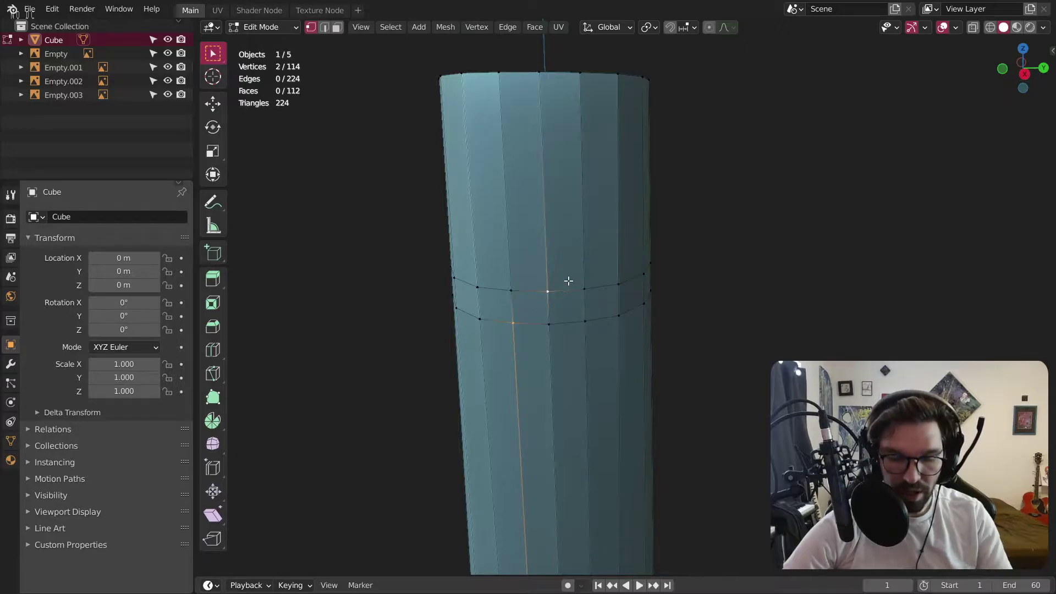
click(589, 319)
shift+click(543, 283)
scroll(580, 320, down, 2)
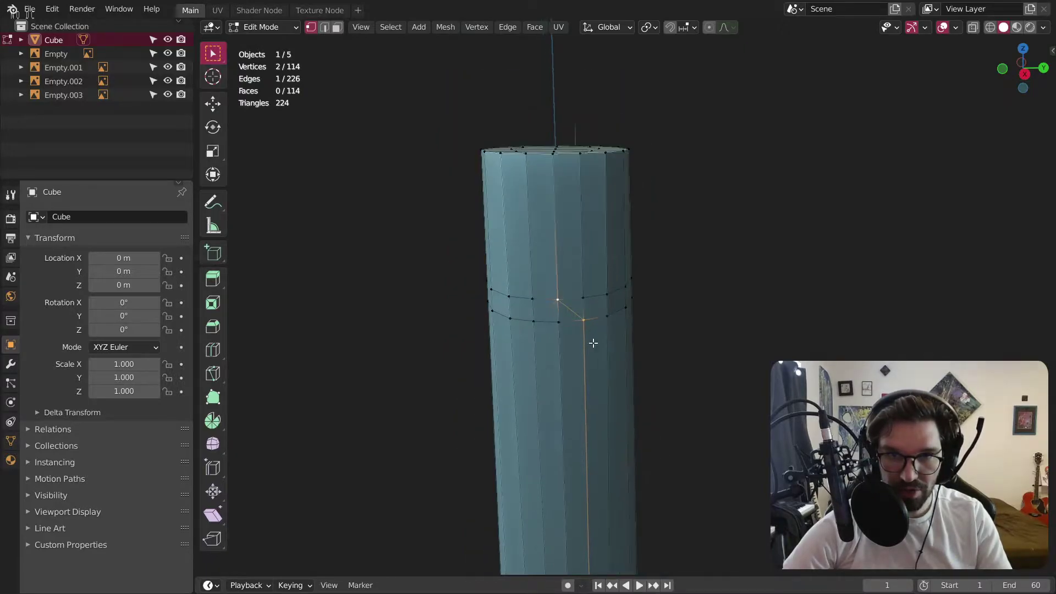
Connect vertices across the shaft's middle band with two diagonal edges that meet at one vertex of its lower loop.
shift+middle_drag(591, 340, 566, 233)
scroll(566, 234, down, 2)
shift+middle_drag(580, 371, 567, 77)
shift+middle_drag(601, 398, 592, 228)
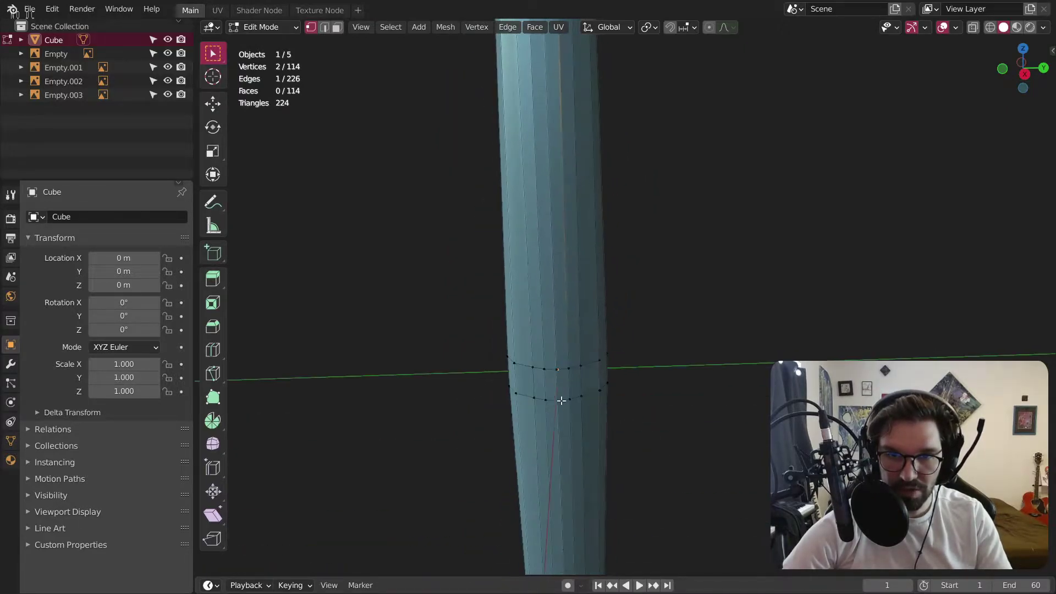
shift+middle_drag(563, 408, 535, 319)
scroll(535, 309, up, 5)
click(582, 315)
scroll(649, 257, down, 4)
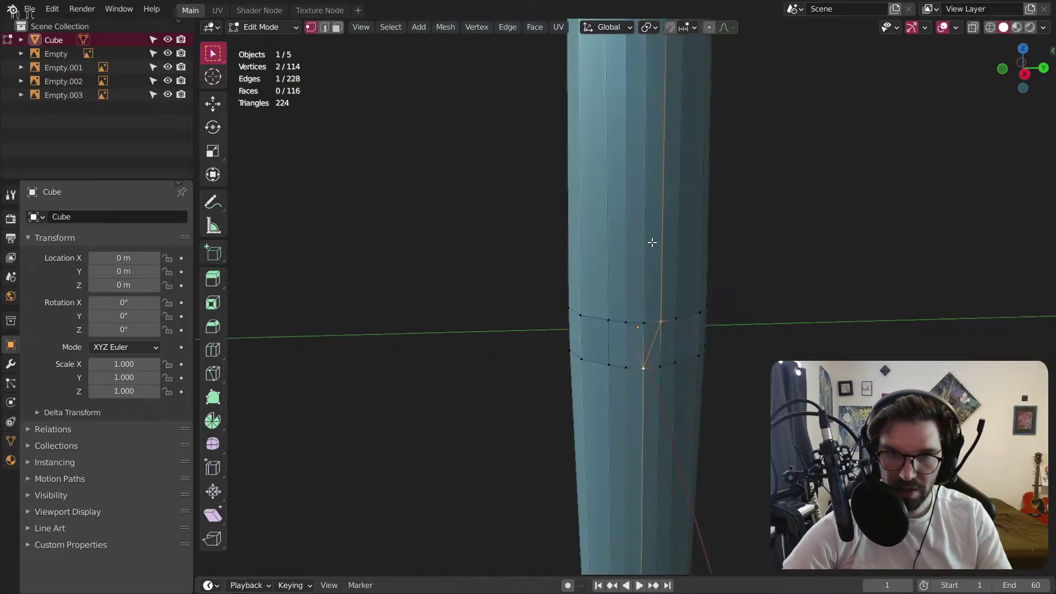
Select the vertical edges inside both diagonal pairs and the long edge joining them, and dissolve these three edges.
shift+middle_drag(648, 255, 613, 340)
click(758, 269)
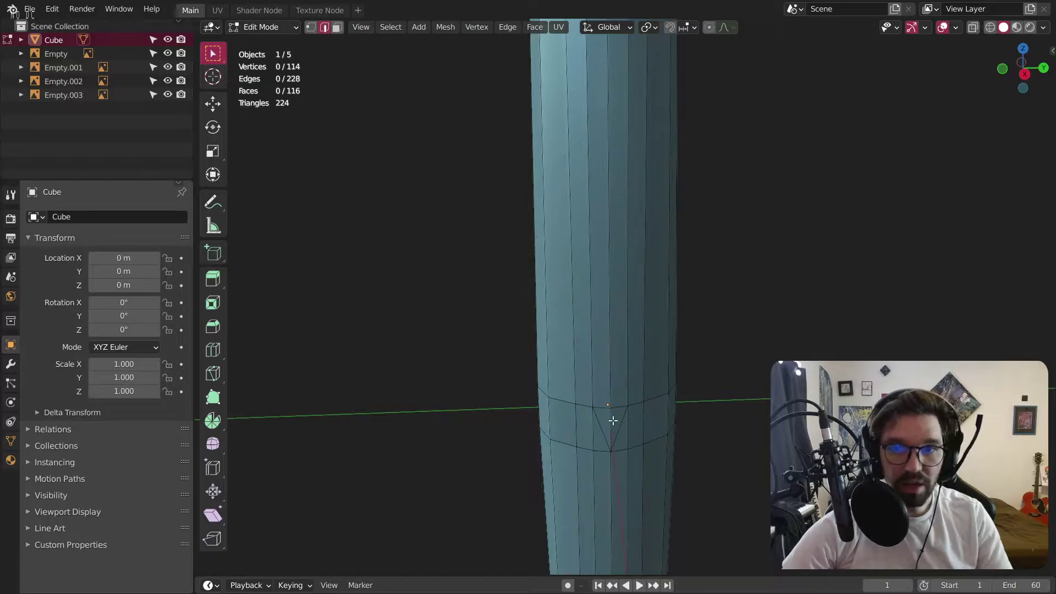
shift+click(609, 327)
scroll(613, 330, down, 5)
shift+middle_drag(605, 83, 572, 352)
scroll(557, 250, up, 7)
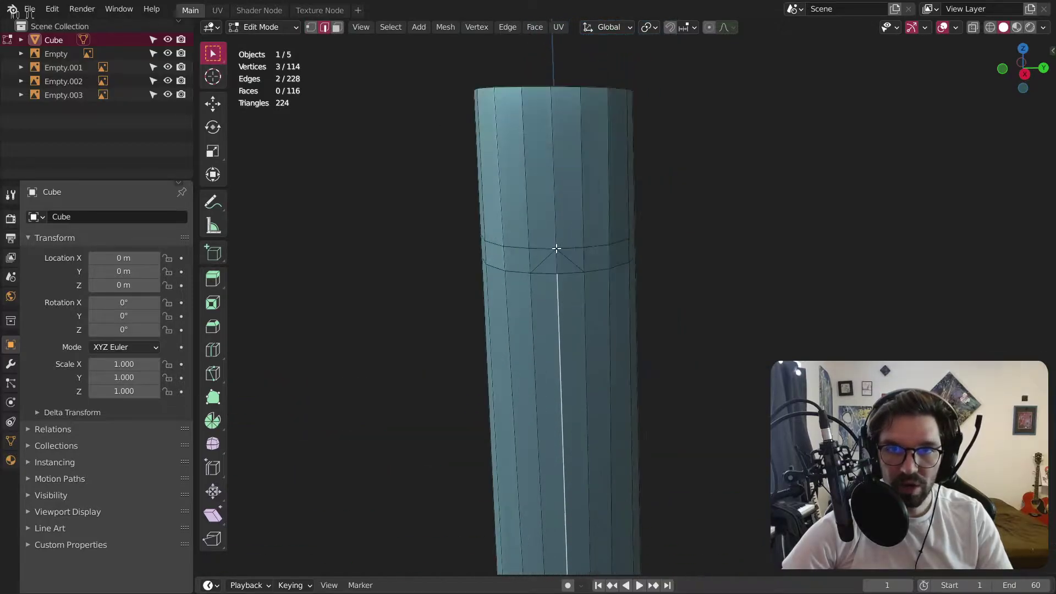
key(x)
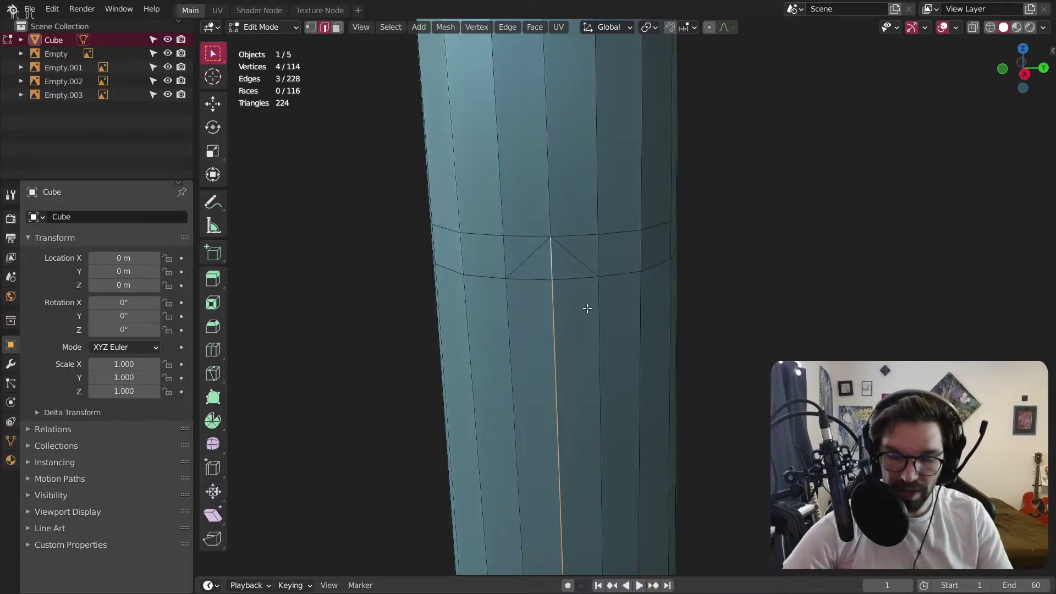
right_click(565, 304)
click(532, 563)
scroll(558, 236, down, 5)
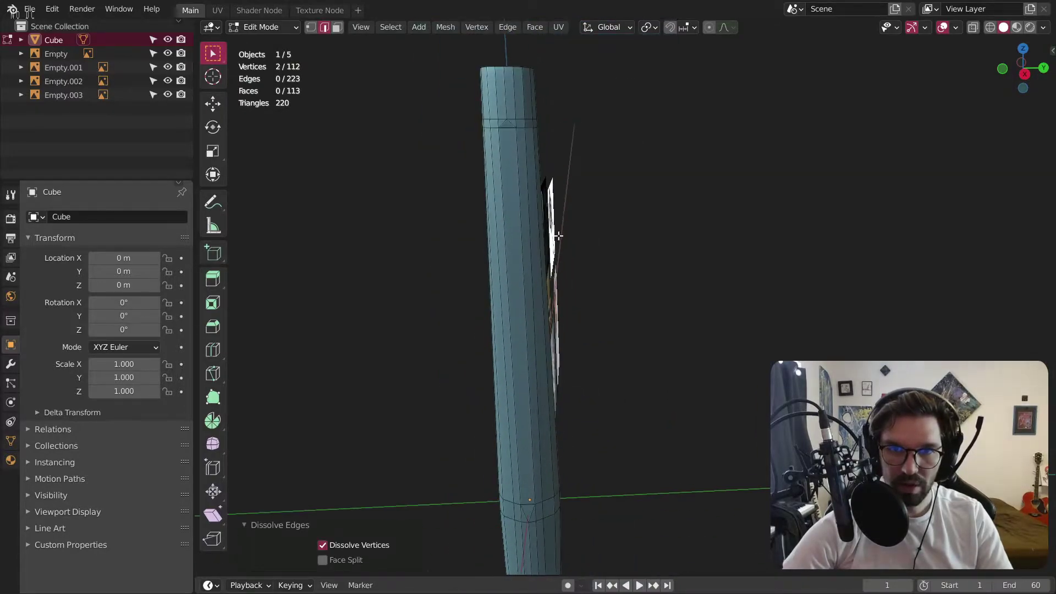
Show the shaft in front view as wireframe, switch to vertex selection, and clear the selection.
middle_drag(558, 235, 525, 279)
middle_drag(531, 224, 711, 198)
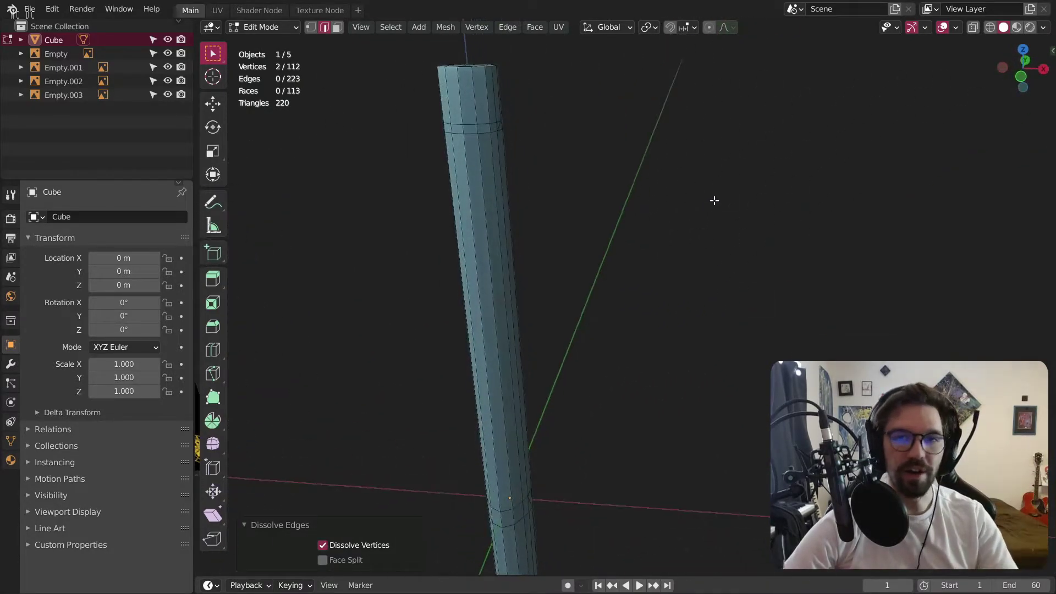
click(1033, 74)
click(990, 27)
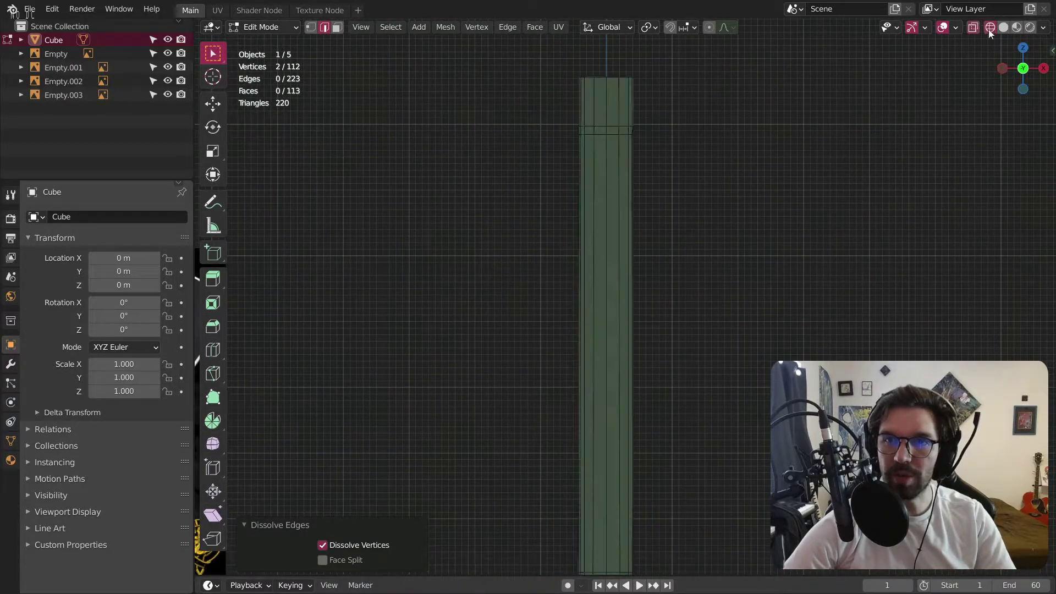
click(310, 28)
scroll(519, 170, down, 4)
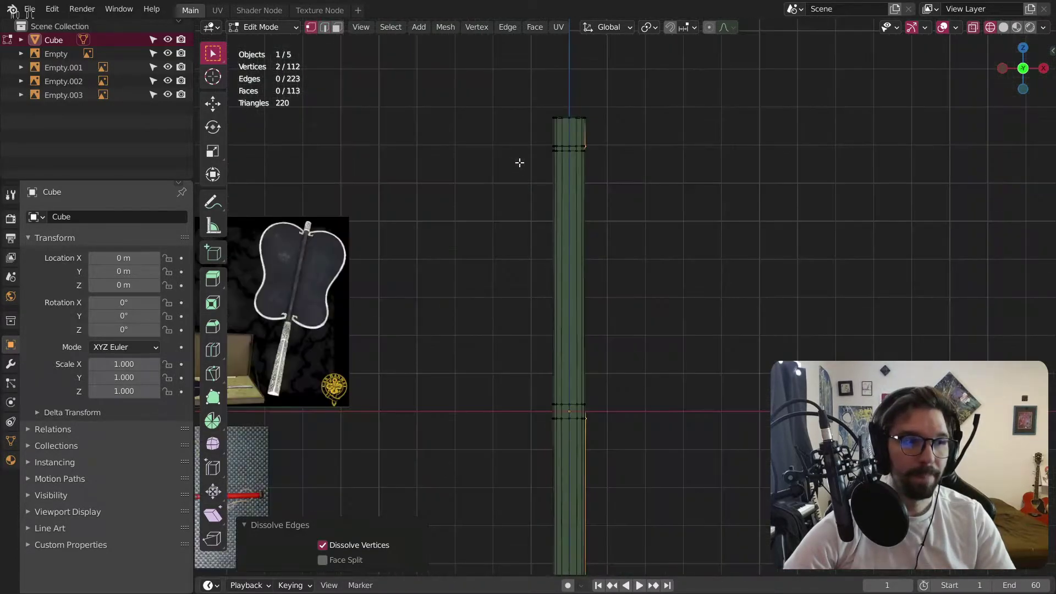
scroll(586, 164, up, 6)
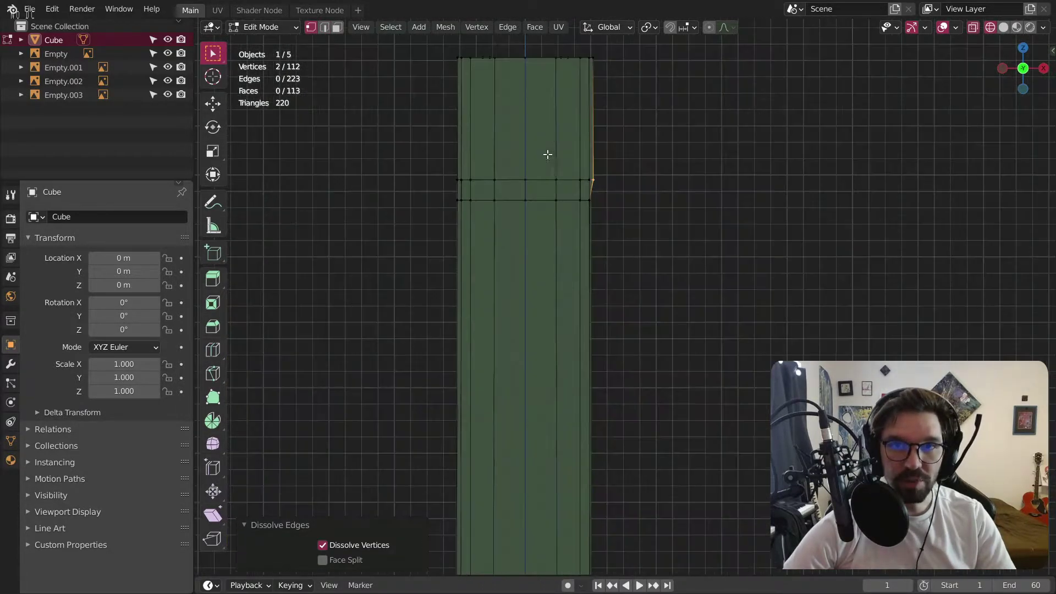
click(676, 150)
scroll(675, 154, down, 2)
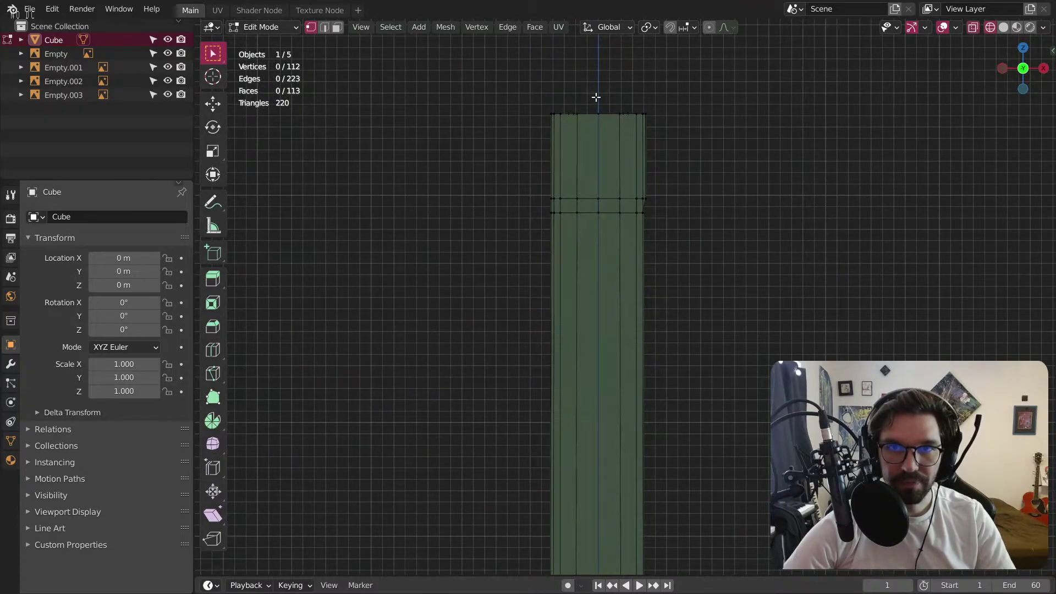
scroll(596, 97, down, 3)
Select the vertices of the shaft's negative-X half along its whole length and delete them.
drag(591, 94, 487, 325)
shift+middle_drag(604, 397, 597, 153)
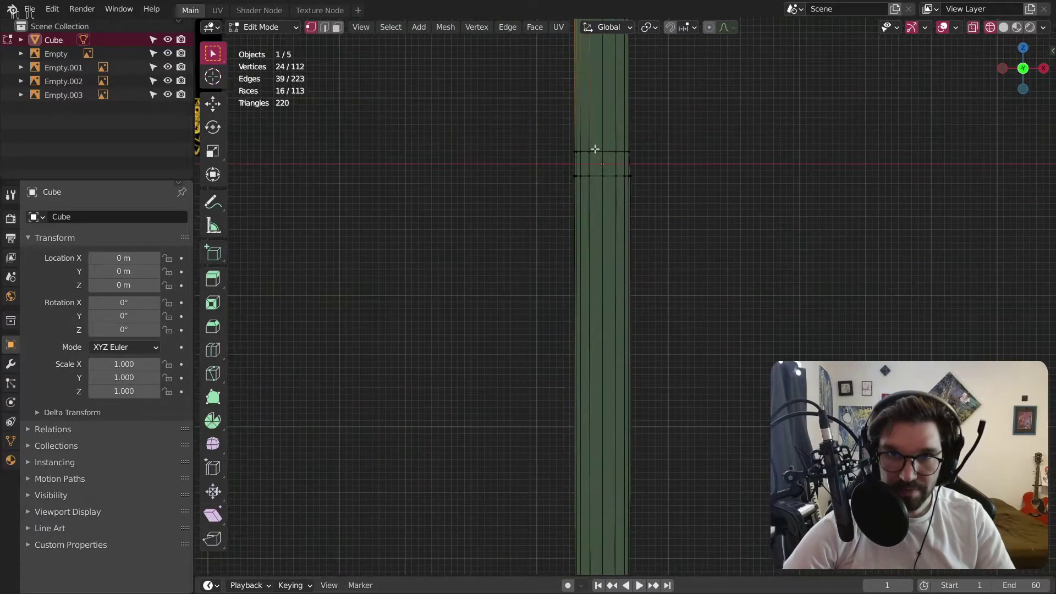
shift+drag(598, 127, 502, 346)
shift+middle_drag(553, 413, 592, 105)
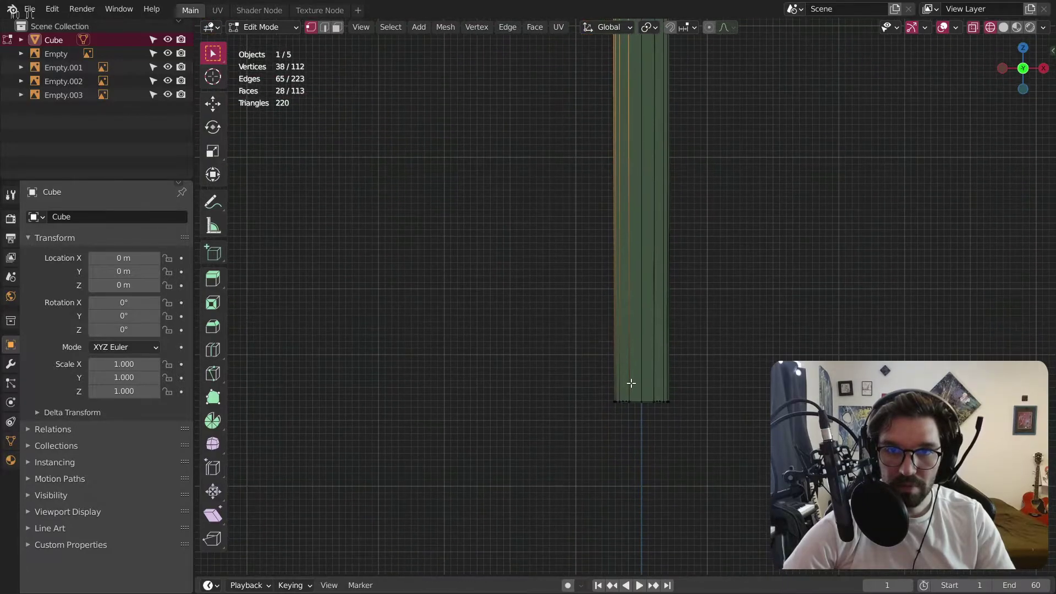
shift+drag(600, 420, 600, 421)
scroll(611, 413, up, 10)
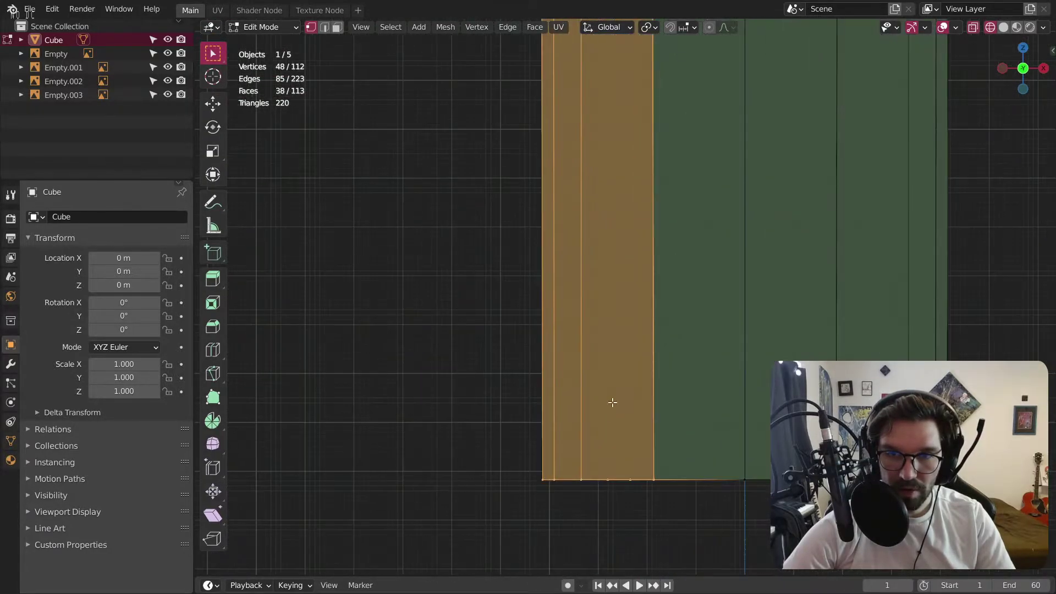
key(x)
click(607, 412)
scroll(605, 412, down, 10)
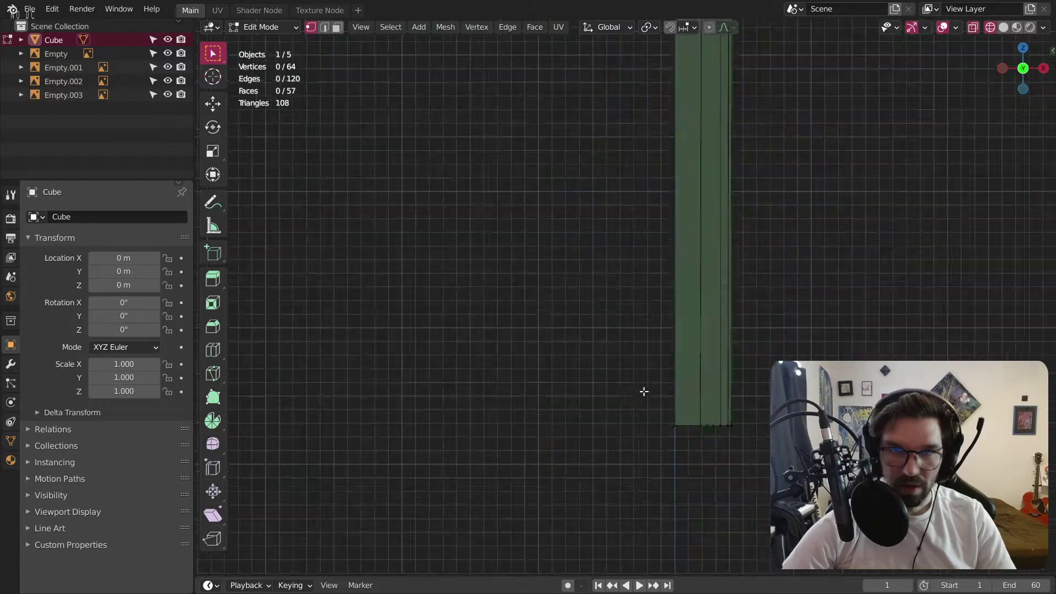
Add a Mirror modifier on the X axis to the half shaft.
shift+middle_drag(675, 329, 625, 401)
scroll(573, 366, up, 8)
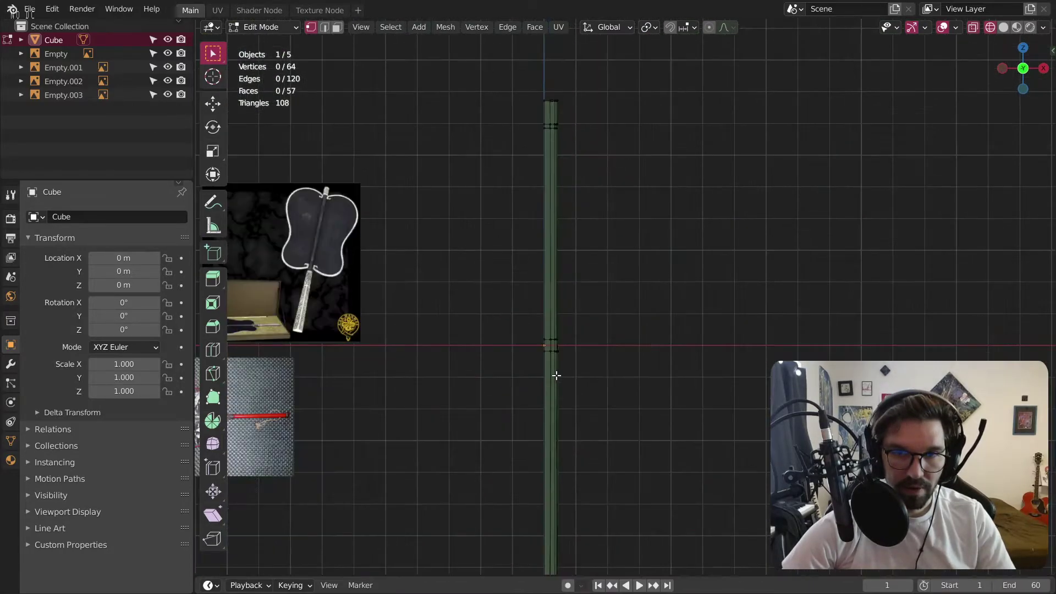
middle_drag(544, 401, 572, 427)
scroll(573, 427, down, 3)
shift+middle_drag(576, 368, 572, 319)
middle_drag(574, 317, 564, 323)
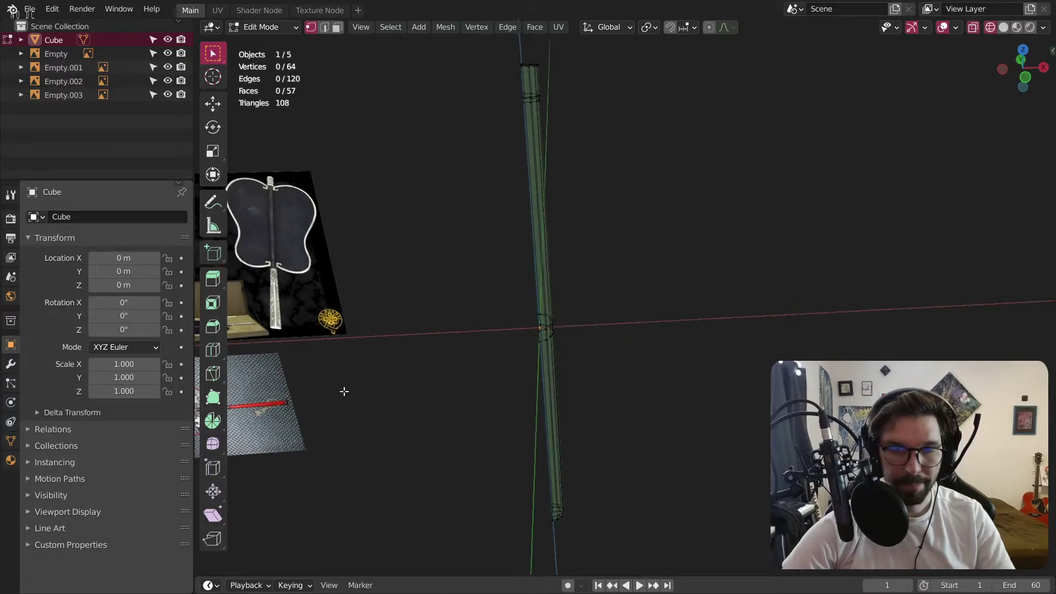
click(11, 364)
click(100, 218)
click(172, 373)
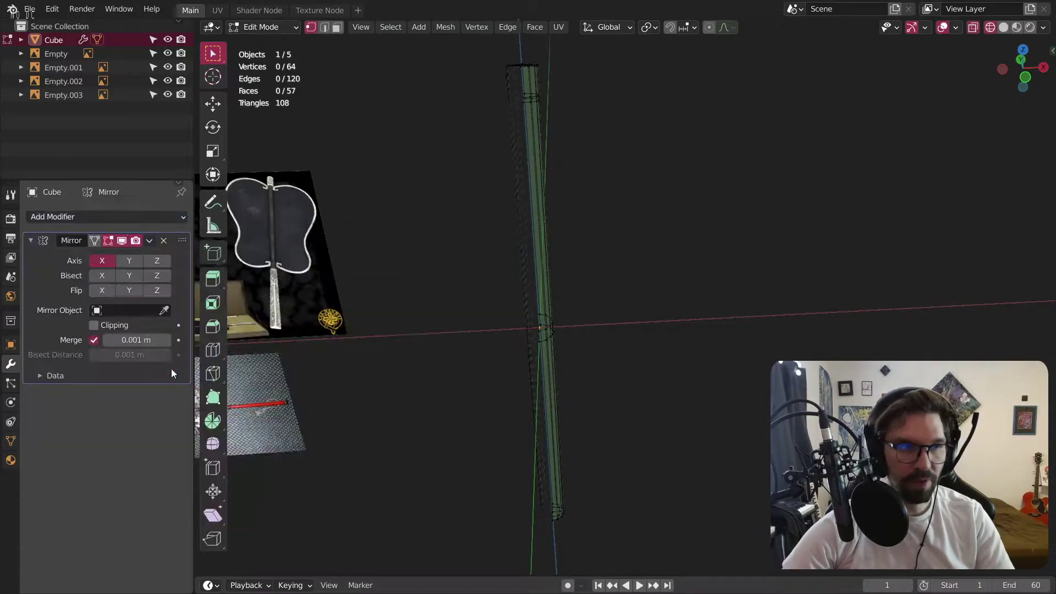
Return to solid shading, switch to edge selection, and examine the diagonal edges in the shaft's middle band.
scroll(390, 168, up, 3)
click(1004, 28)
mouse_move(771, 132)
middle_down()
mouse_move(632, 200)
mouse_move(676, 167)
mouse_move(708, 170)
mouse_move(509, 183)
mouse_move(650, 172)
mouse_move(660, 188)
mouse_move(760, 174)
mouse_move(605, 231)
mouse_move(638, 250)
mouse_move(653, 285)
mouse_move(628, 186)
mouse_move(594, 184)
mouse_move(679, 167)
mouse_move(721, 174)
mouse_move(619, 206)
mouse_move(621, 188)
mouse_move(648, 160)
mouse_move(674, 295)
mouse_move(572, 361)
mouse_move(624, 209)
mouse_move(676, 222)
mouse_move(533, 230)
mouse_move(588, 214)
middle_up()
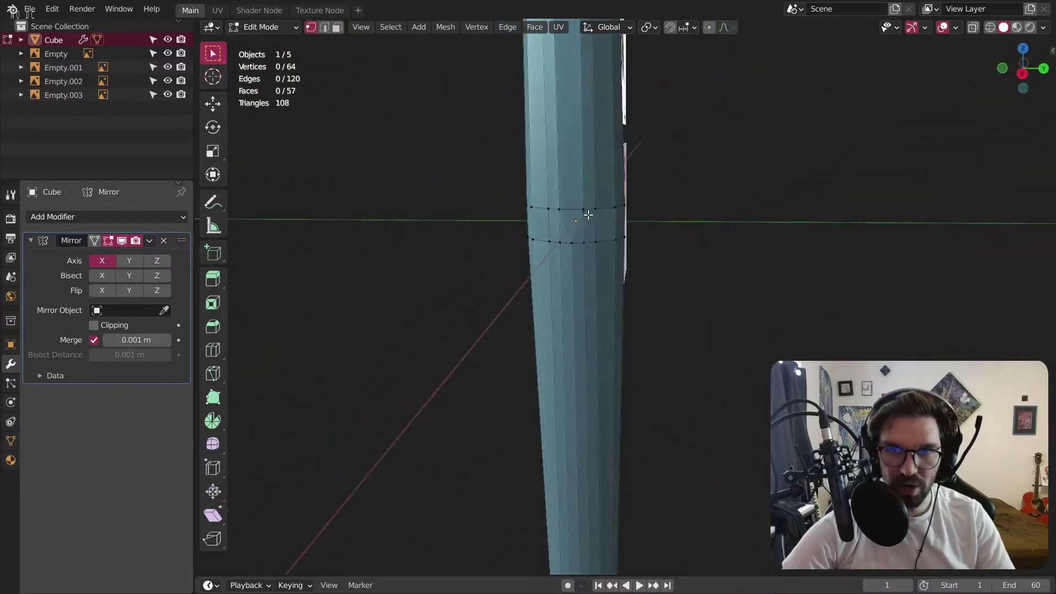
scroll(585, 248, up, 5)
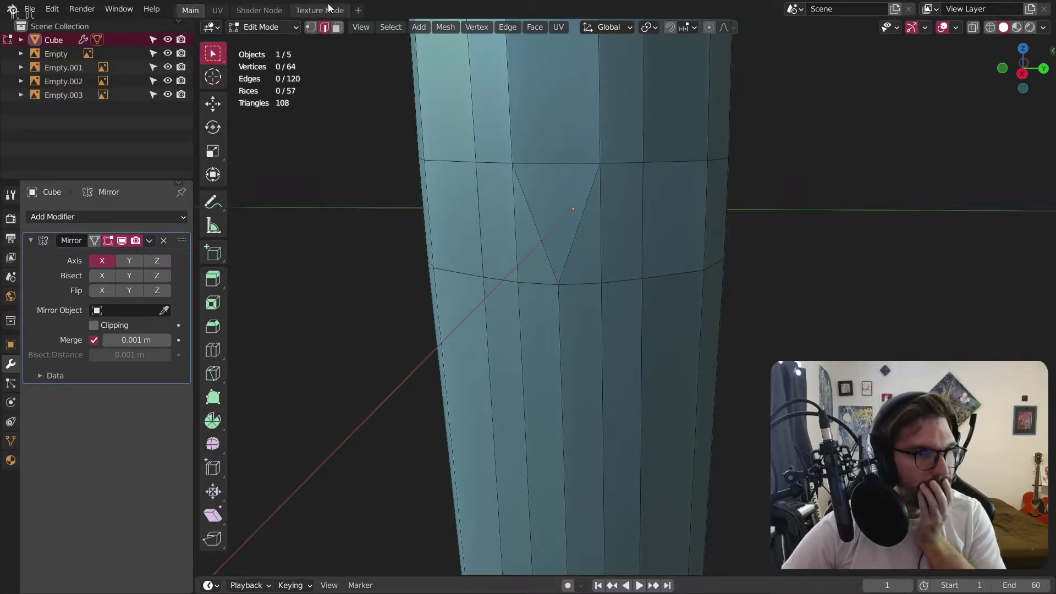
middle_drag(550, 220, 431, 252)
scroll(544, 309, up, 3)
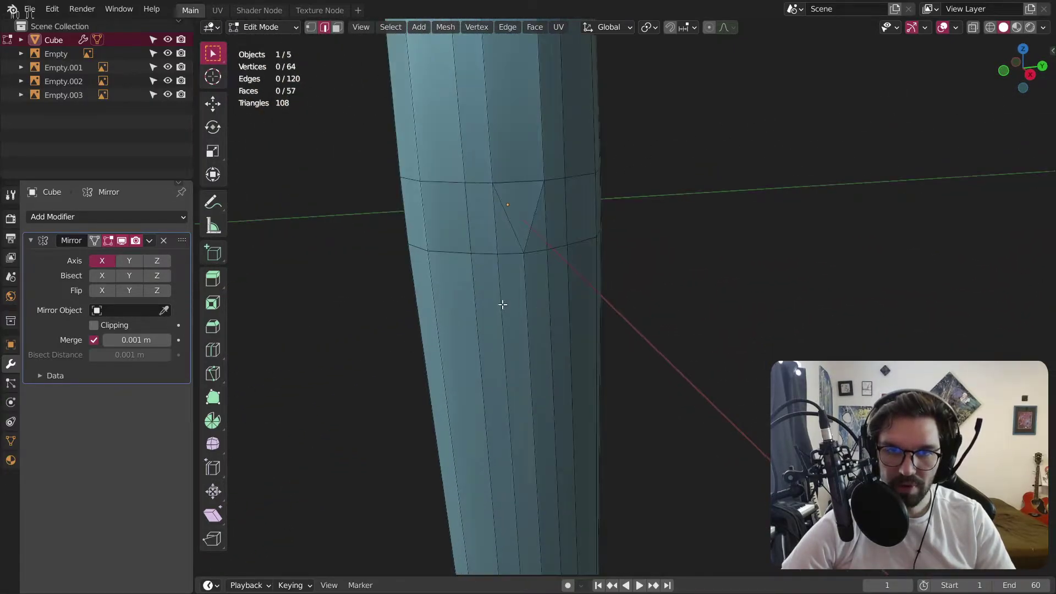
Try dissolving five alternate lengthwise edges below the shaft's middle band, and undo the dissolve.
middle_drag(572, 278, 456, 268)
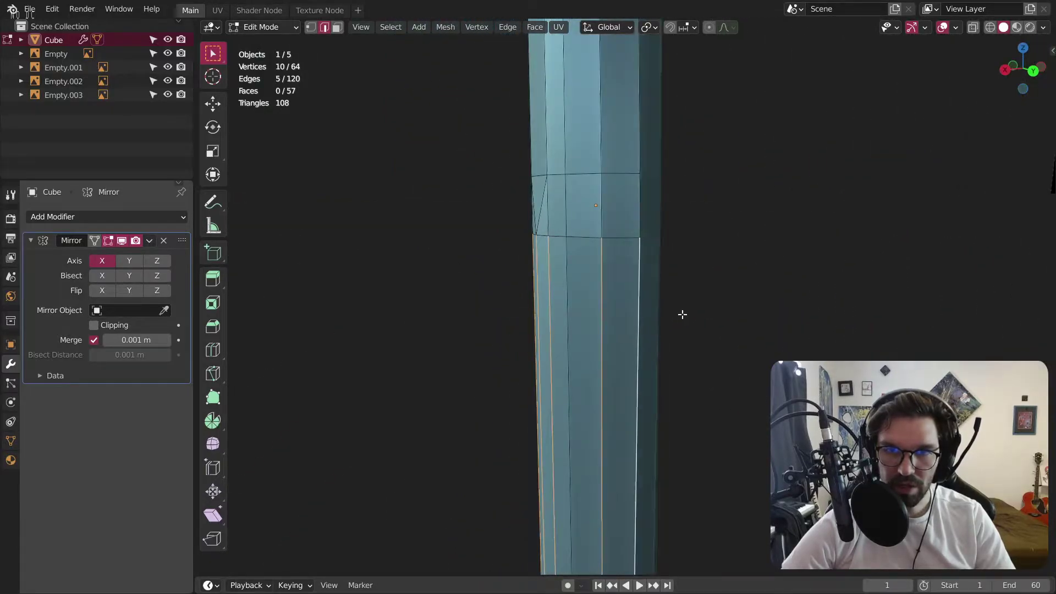
middle_drag(683, 314, 620, 314)
middle_drag(687, 315, 634, 317)
middle_drag(560, 306, 534, 317)
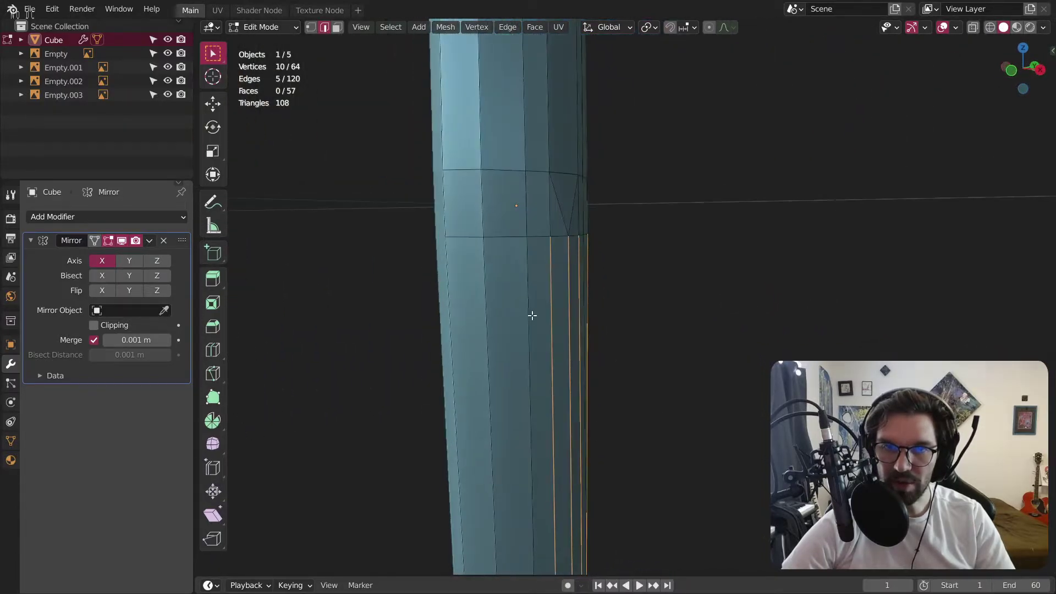
shift+click(492, 297)
middle_drag(613, 288, 535, 183)
right_click(561, 299)
click(509, 452)
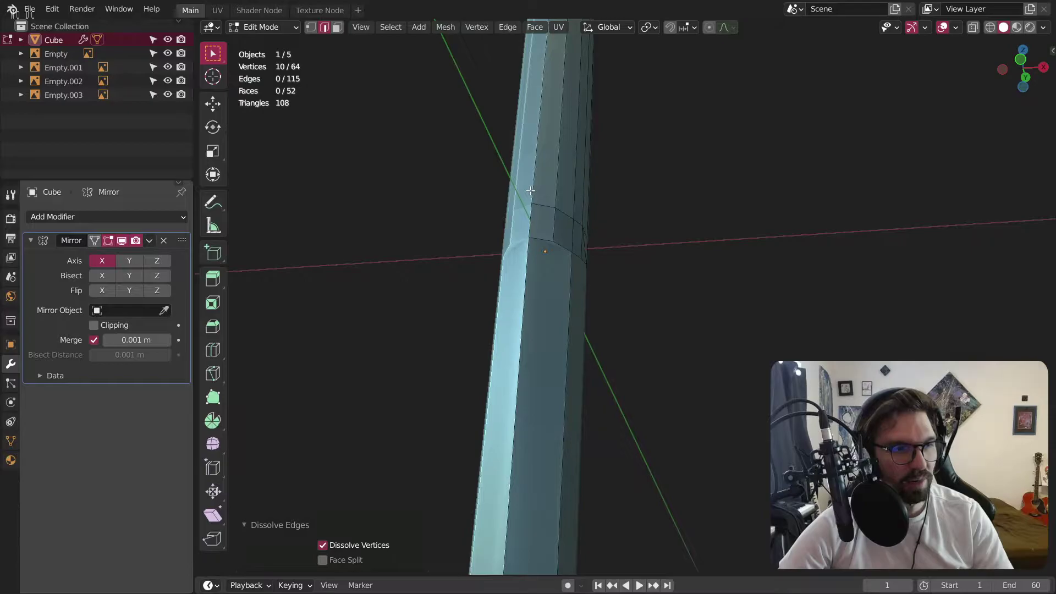
middle_drag(584, 274, 518, 318)
scroll(530, 203, up, 4)
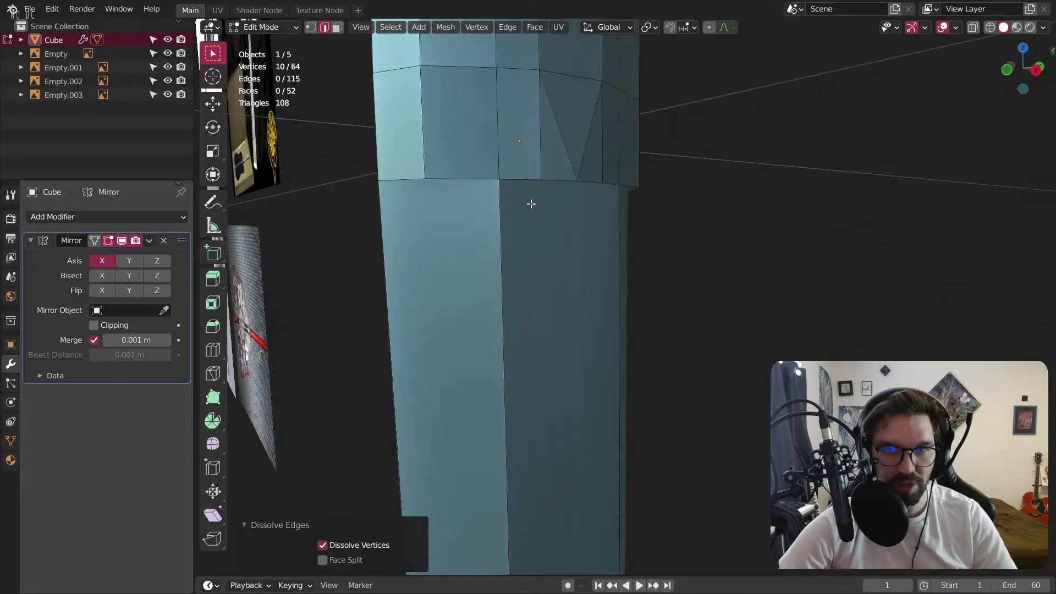
key(ctrl+z)
Connect the two central vertices on the middle band's upper loop diagonally to the outer neighbouring vertices on its lower loop.
scroll(529, 203, down, 4)
scroll(541, 220, up, 4)
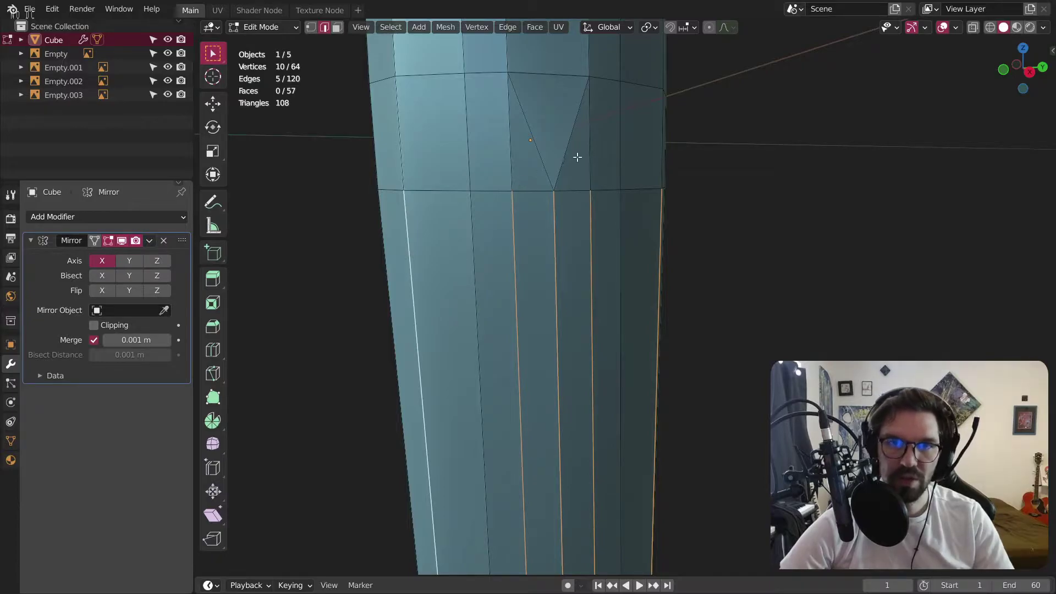
shift+middle_drag(576, 158, 571, 276)
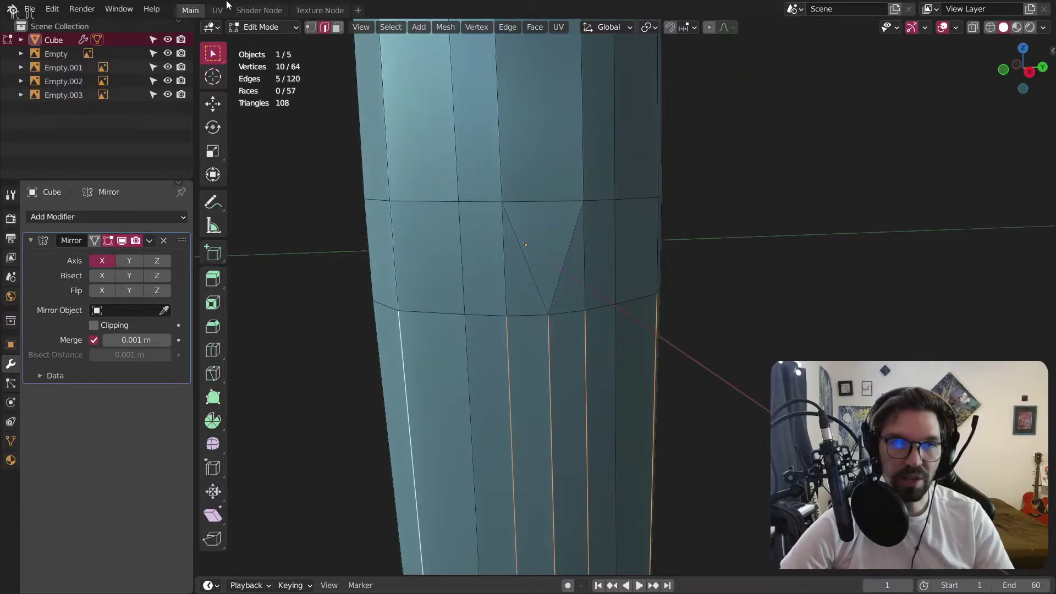
click(311, 28)
click(502, 217)
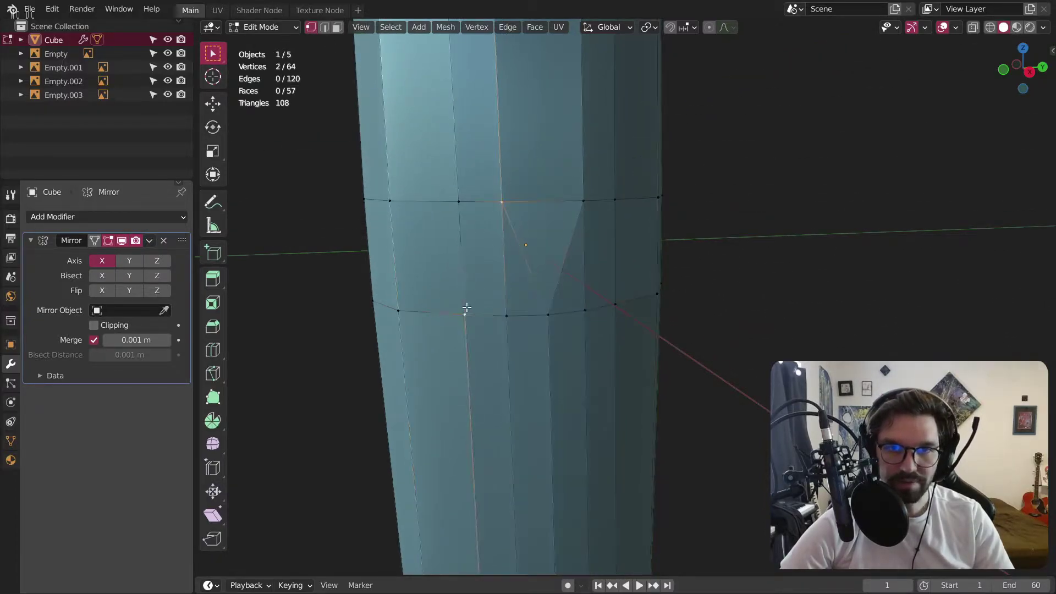
click(588, 200)
shift+click(608, 305)
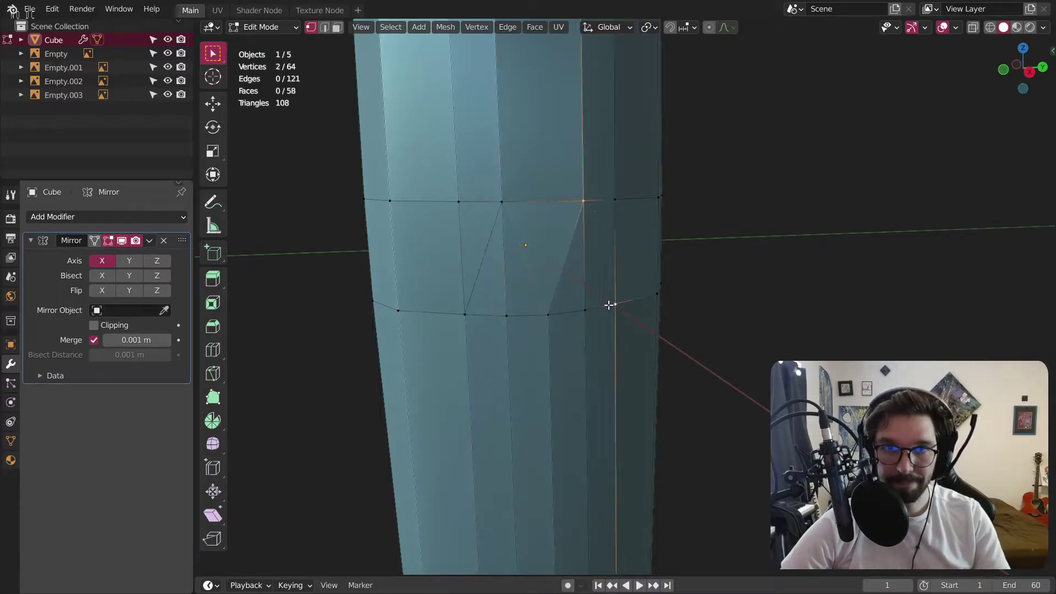
Dissolve the band's inner diagonal and vertical edges together with the three central lengthwise edges below them.
click(325, 28)
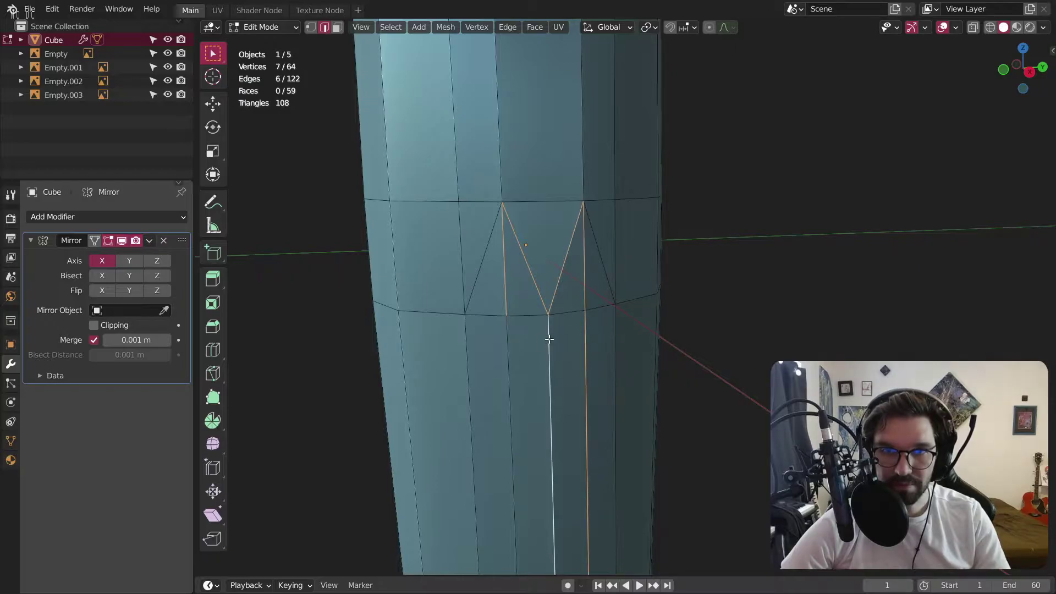
shift+click(514, 343)
right_click(514, 344)
click(481, 441)
Connect upper and lower loop vertices of the middle band with new diagonal edges on both Y sides of the shaft.
middle_drag(497, 370, 624, 270)
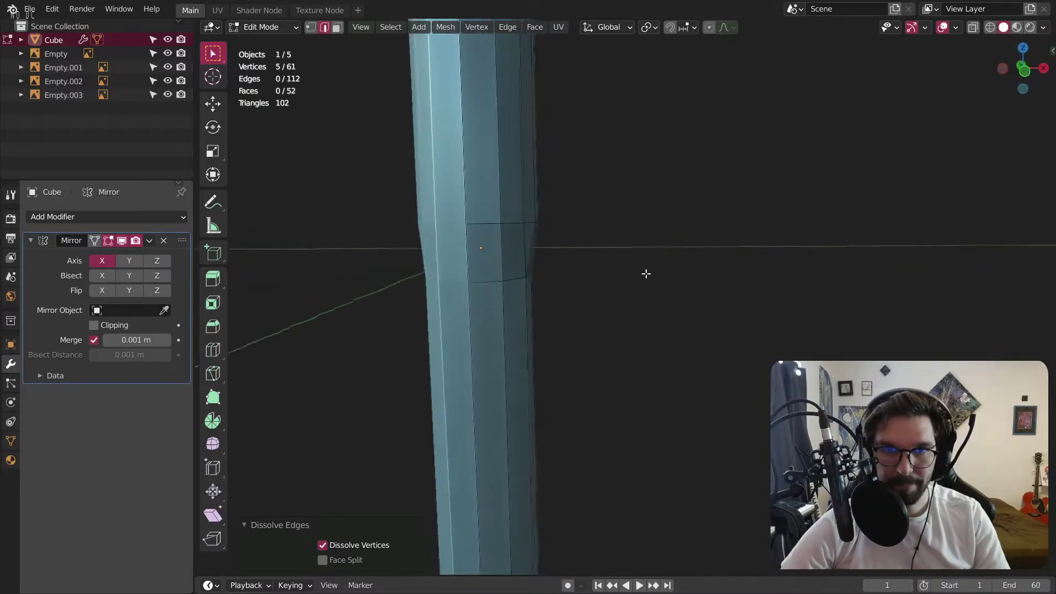
middle_drag(577, 273, 598, 273)
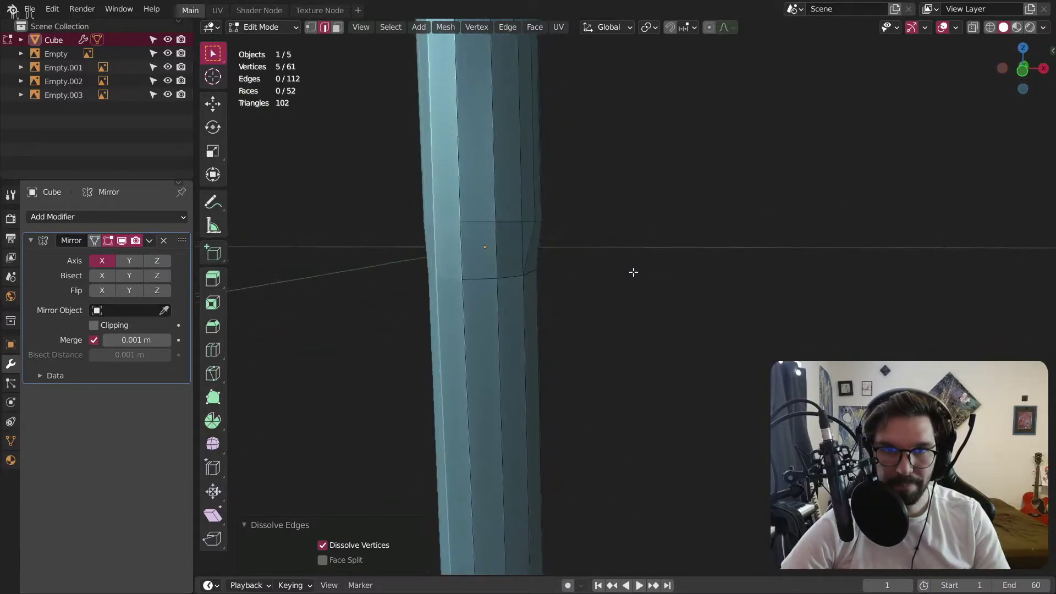
middle_drag(676, 274, 623, 279)
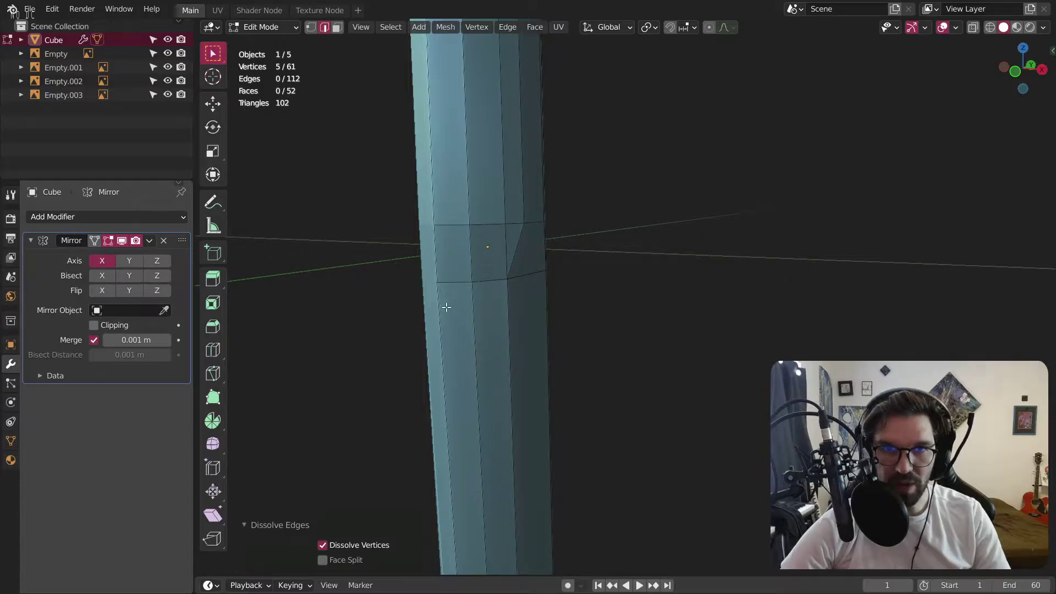
middle_drag(497, 273, 532, 237)
scroll(493, 241, up, 1)
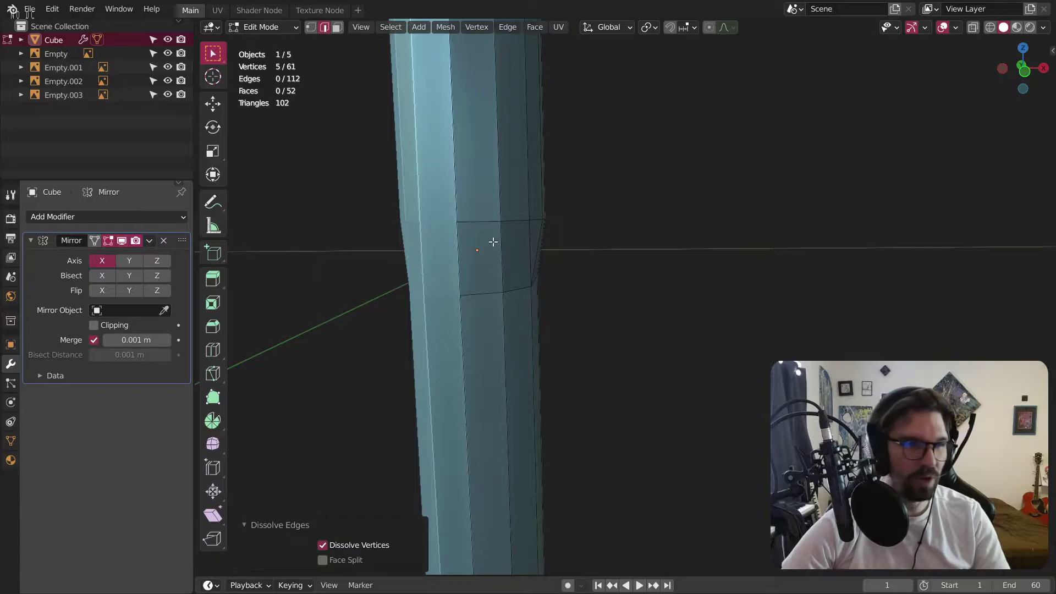
middle_drag(490, 249, 376, 204)
click(312, 26)
click(437, 220)
key(j)
middle_drag(513, 320, 641, 259)
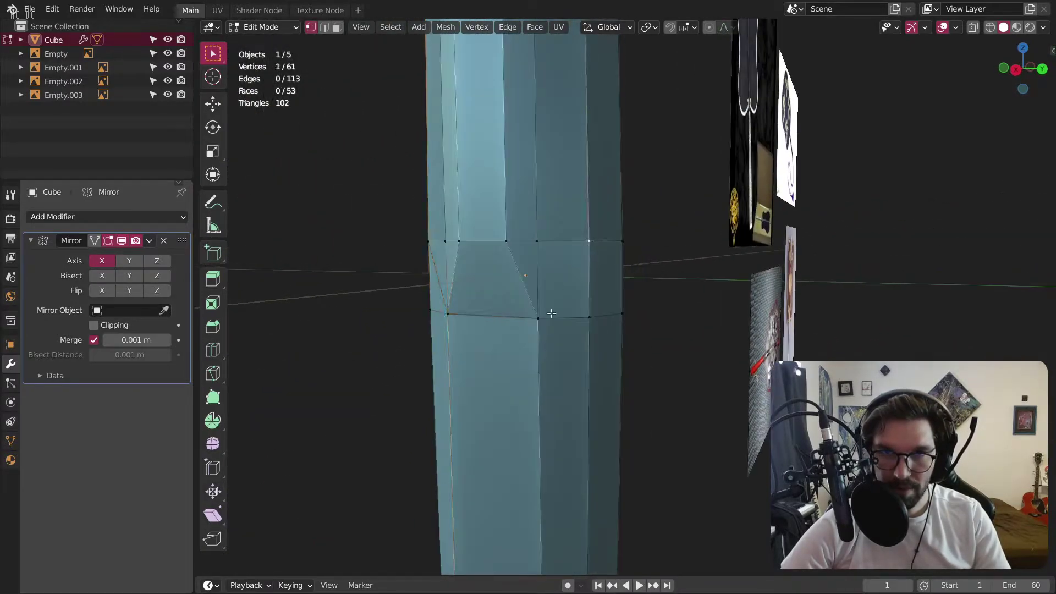
scroll(558, 354, down, 3)
middle_drag(559, 335, 676, 328)
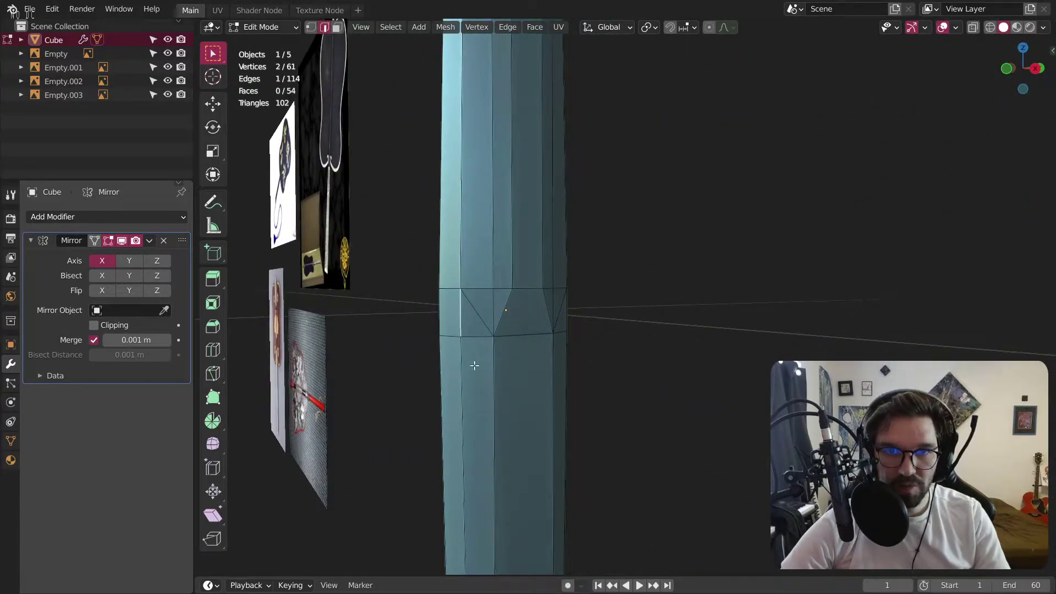
Dissolve the surplus vertical band edges and lengthwise edges on both Y sides of the lower shaft.
middle_drag(572, 372, 551, 387)
shift+click(548, 381)
scroll(548, 381, down, 3)
right_click(482, 382)
click(427, 441)
mouse_move(511, 286)
middle_down()
mouse_move(688, 295)
mouse_move(649, 296)
middle_up()
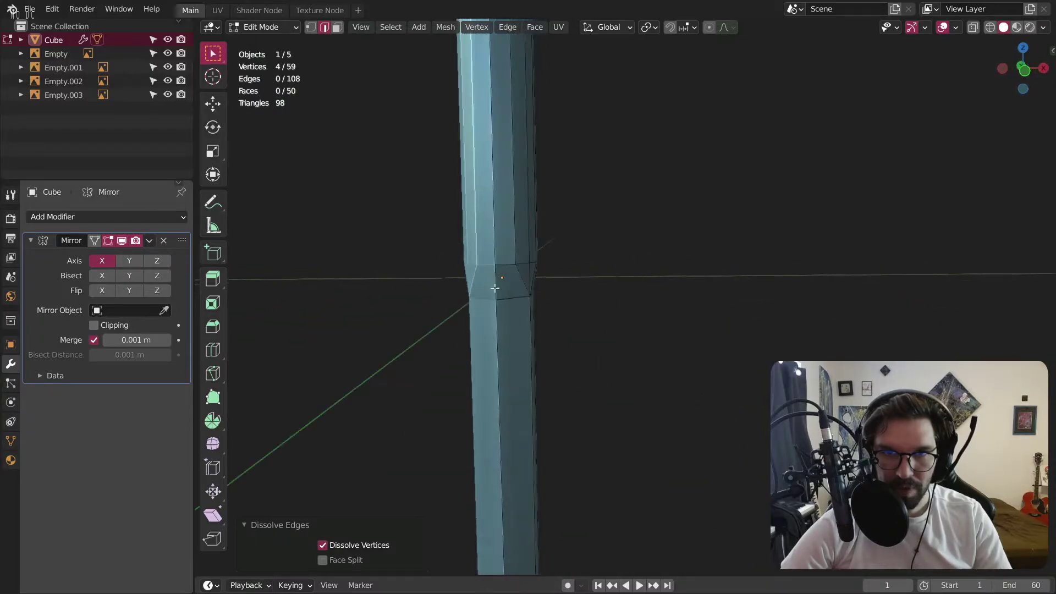
scroll(491, 286, up, 4)
middle_drag(494, 271, 582, 275)
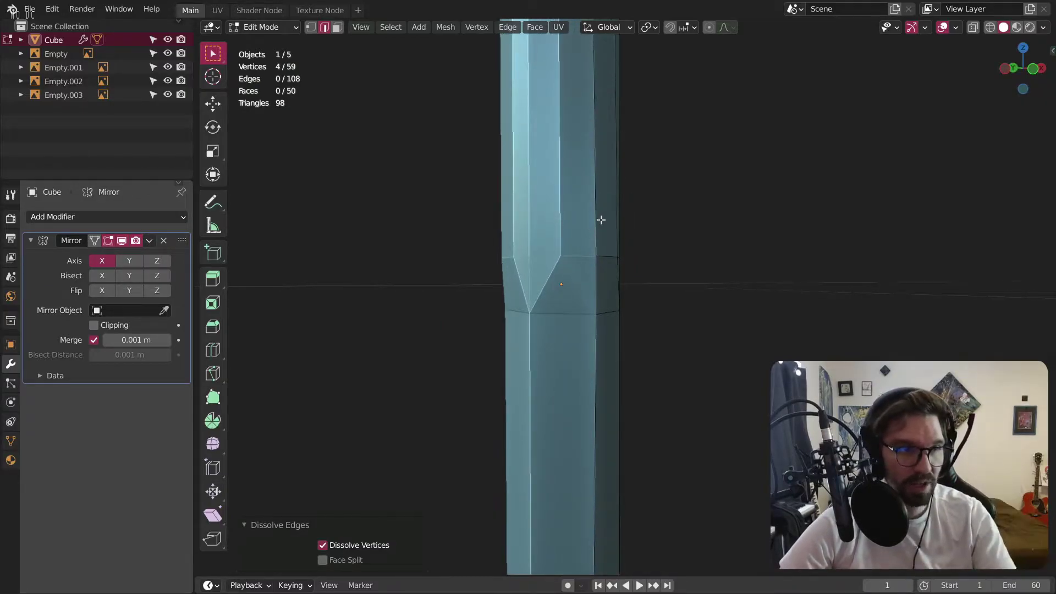
middle_drag(550, 288, 485, 314)
Undo all the band's diagonal connections and edge dissolves, and clear the selection.
key(ctrl+z)
key(ctrl+z)
key(ctrl+z)
key(ctrl+z)
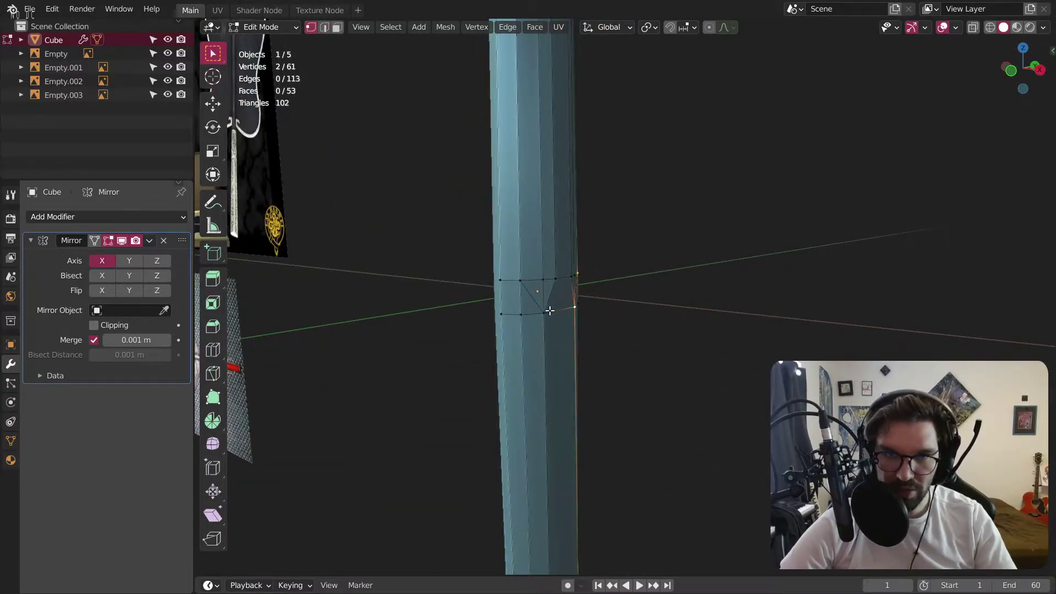
scroll(550, 309, up, 3)
middle_drag(550, 309, 480, 298)
key(ctrl+z)
key(ctrl+z)
key(ctrl+z)
key(ctrl+z)
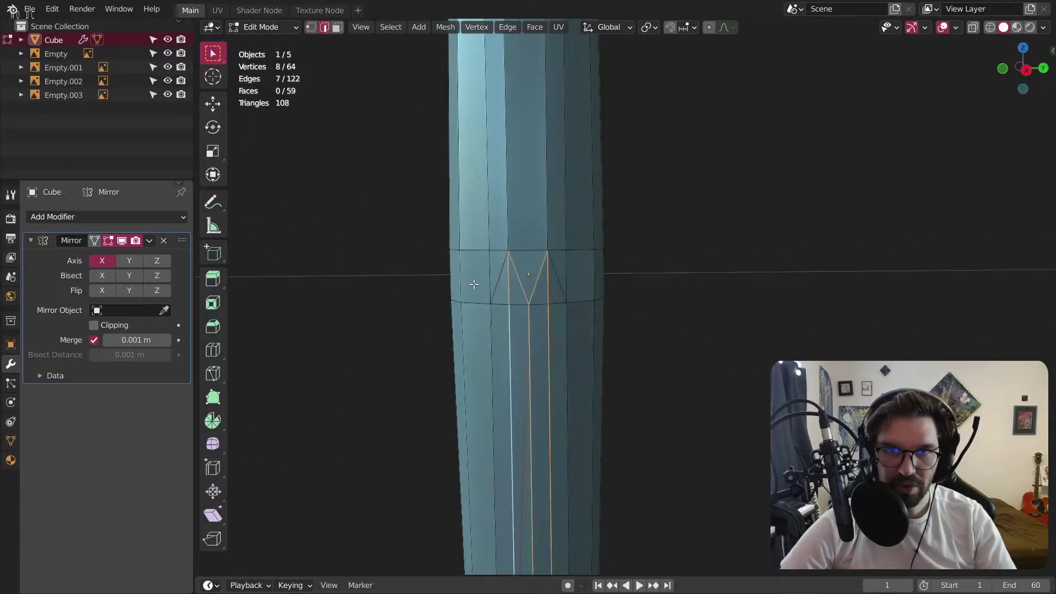
key(ctrl+z)
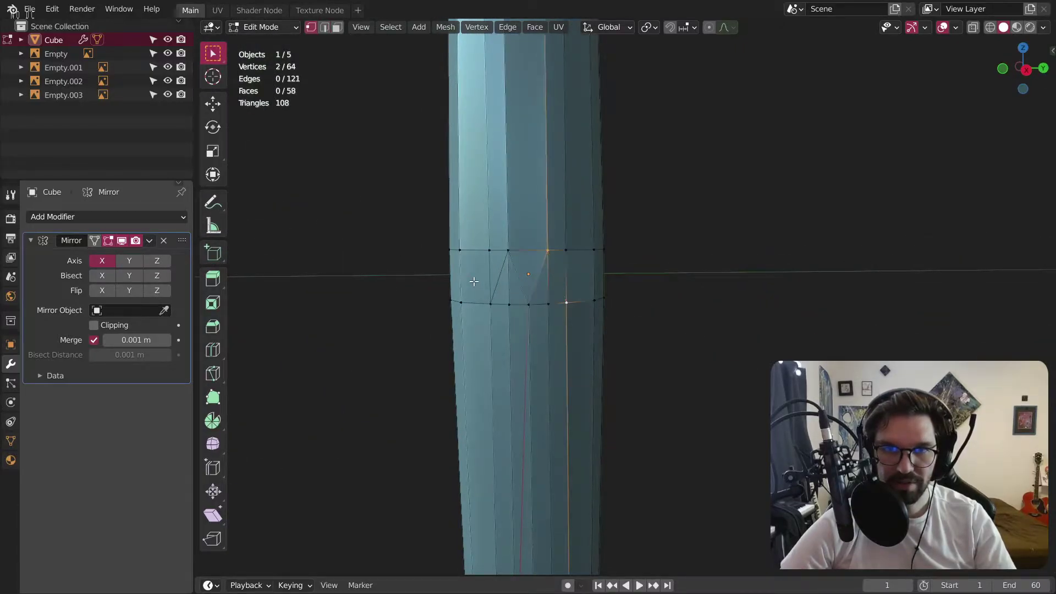
key(ctrl+z)
key(ctrl+z)
key(ctrl+z)
scroll(539, 300, down, 3)
middle_drag(636, 297, 606, 302)
key(alt+a)
scroll(520, 301, up, 4)
middle_drag(518, 301, 543, 312)
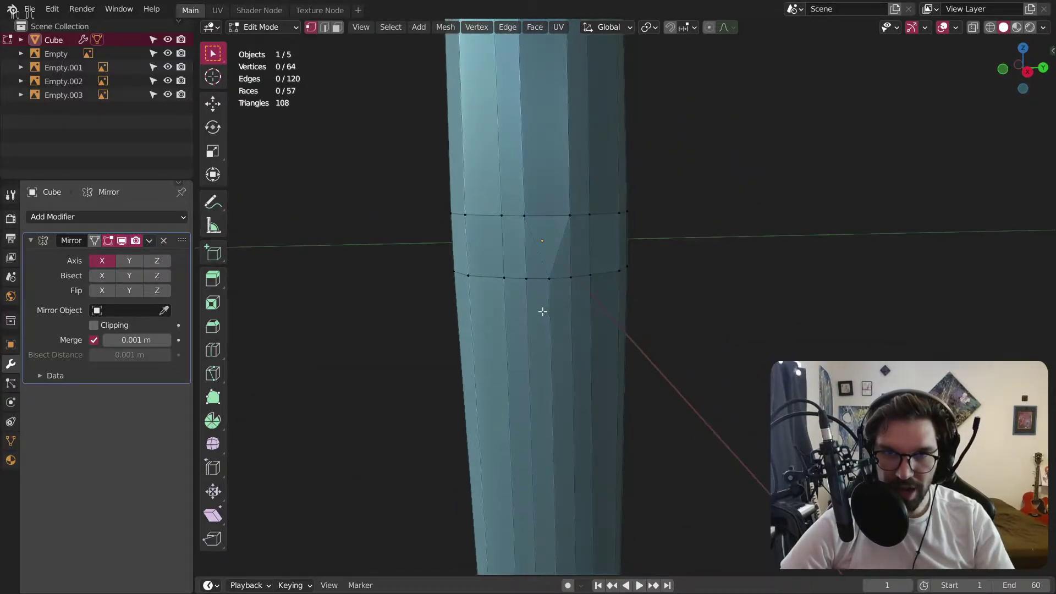
Flatten the four adjacent positive-X faces below the middle band by scaling them to 0 along X.
scroll(548, 284, up, 1)
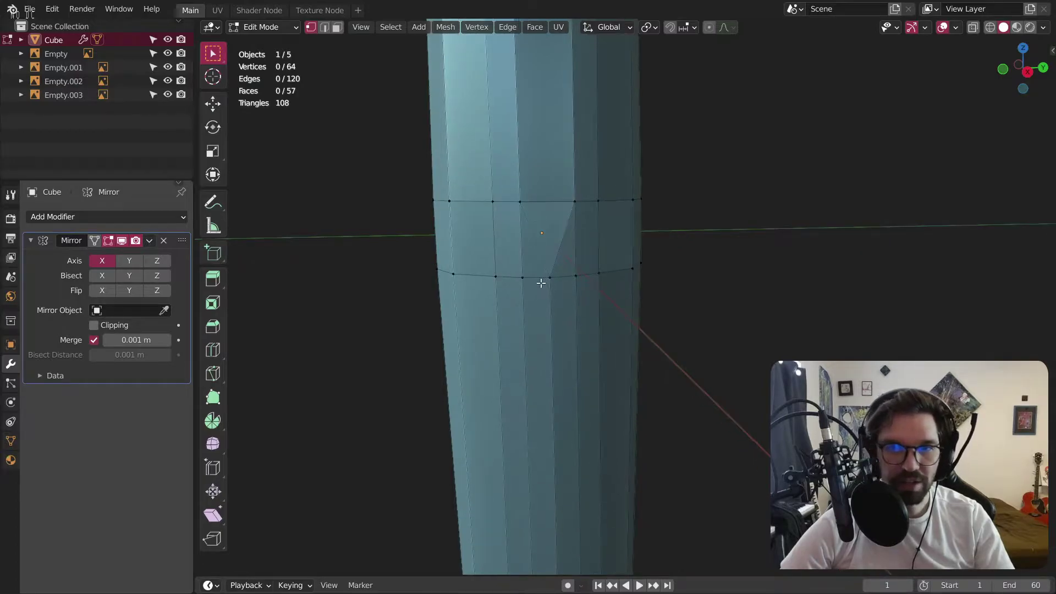
click(512, 341)
shift+click(542, 338)
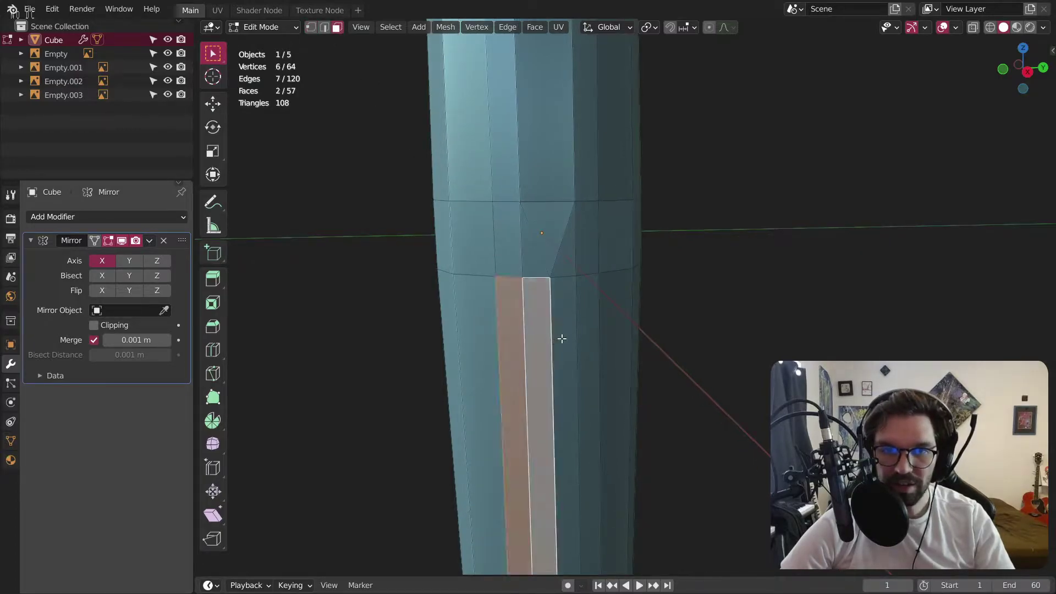
shift+click(562, 336)
shift+click(578, 332)
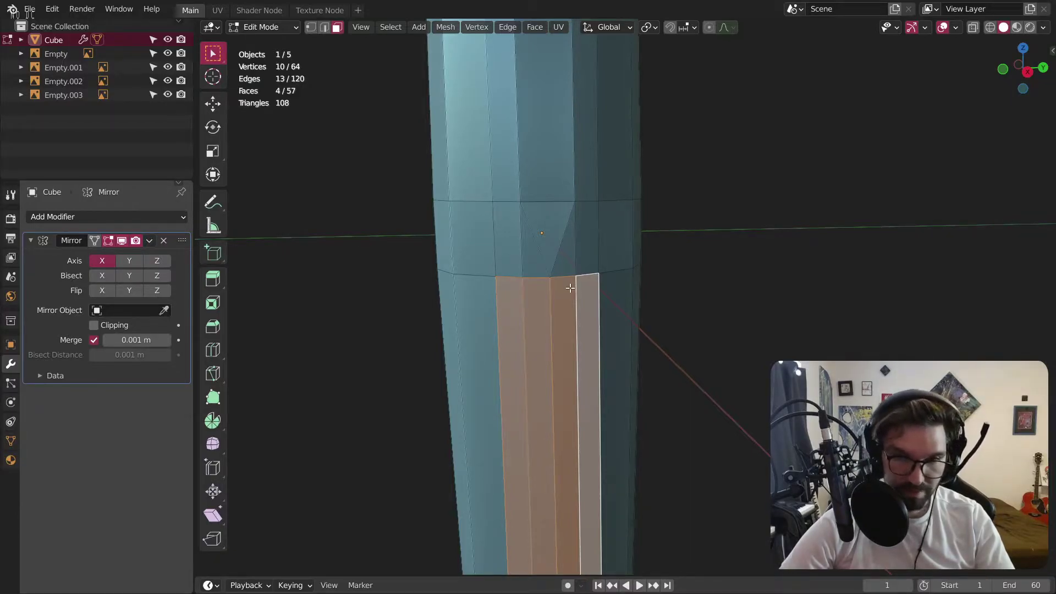
key(s)
key(x)
key(0)
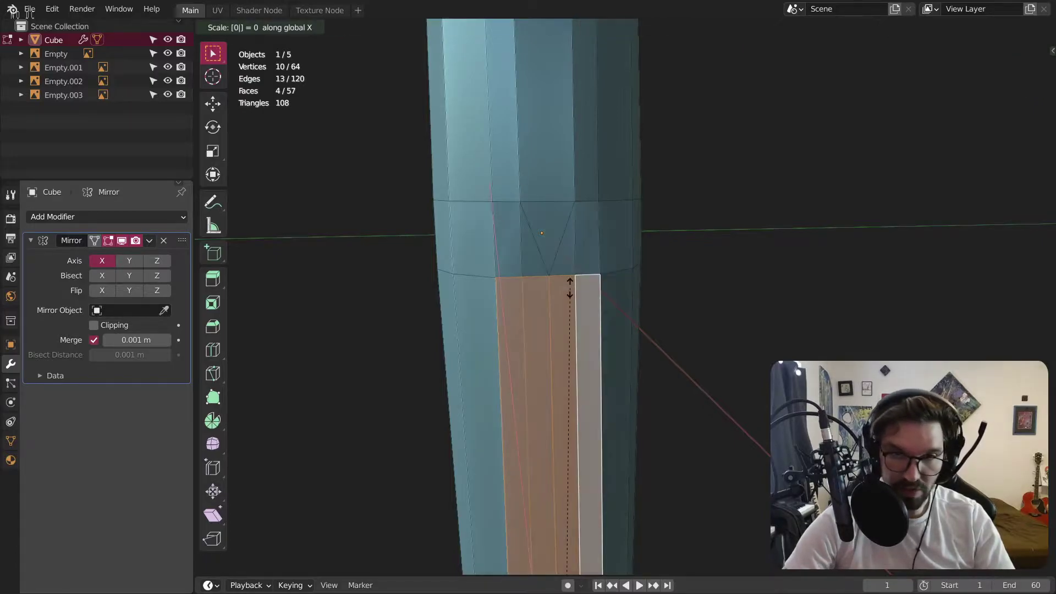
key(Return)
Try flattening the two positive-Y side faces below the middle band by scaling them to 0 along Y.
middle_drag(578, 262, 444, 273)
click(615, 353)
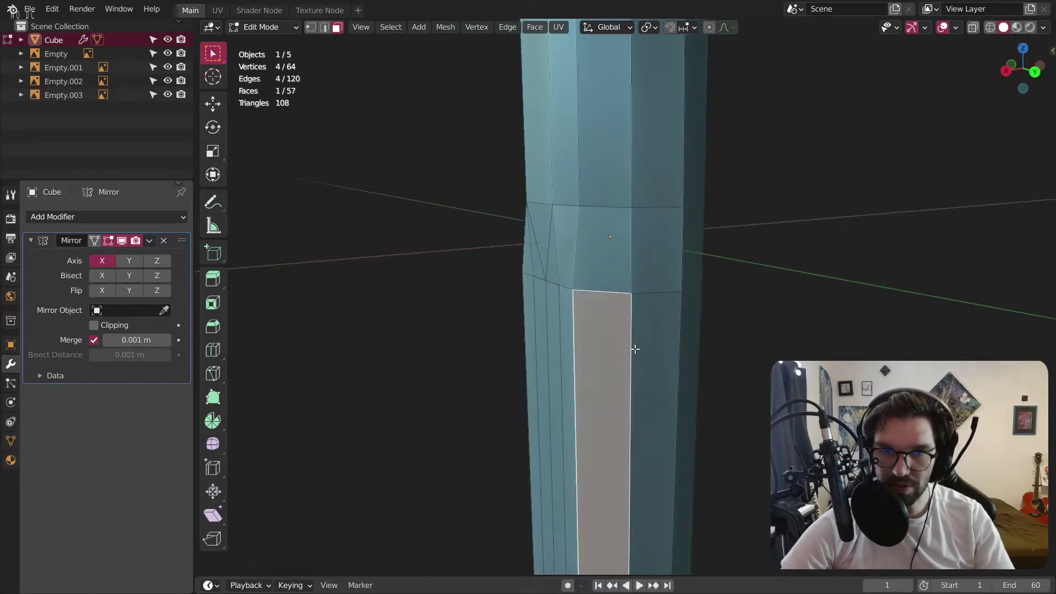
shift+click(654, 334)
scroll(653, 327, down, 5)
middle_drag(651, 325, 753, 354)
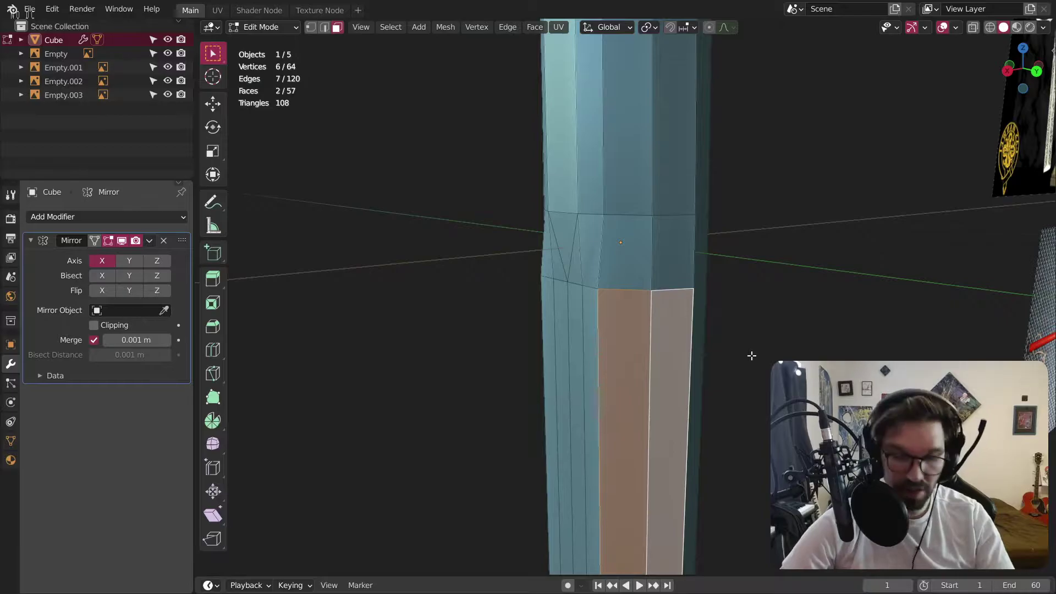
key(s)
key(y)
key(0)
key(Return)
middle_drag(680, 254, 734, 248)
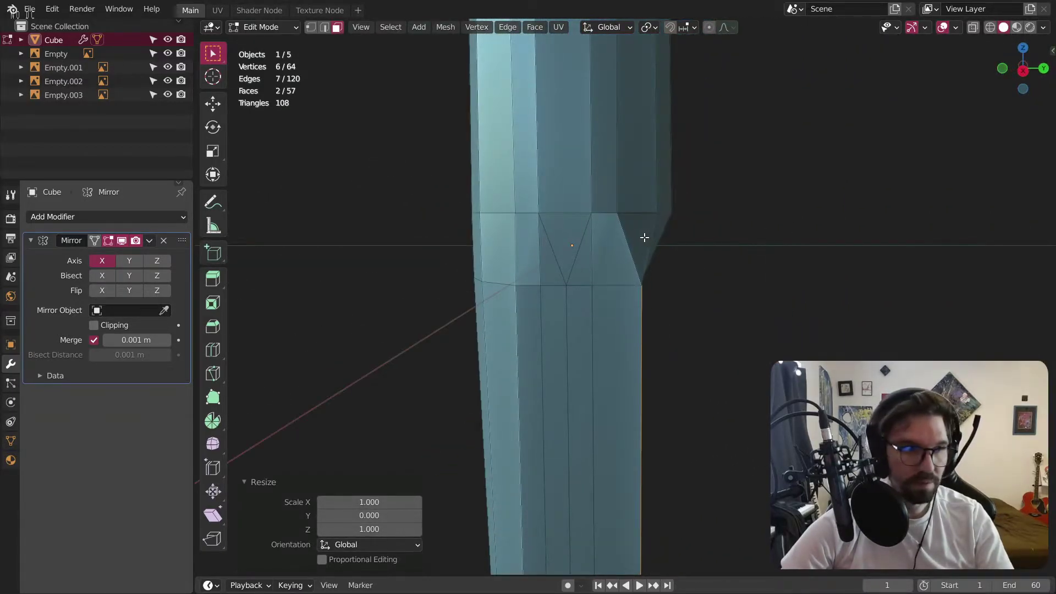
middle_drag(575, 288, 608, 308)
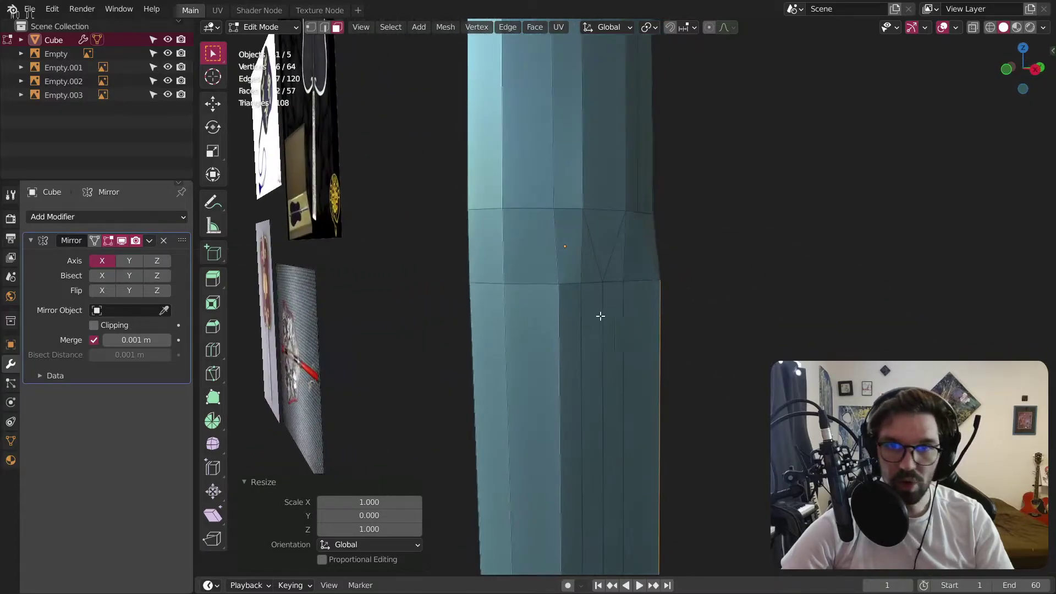
Select the two opposite negative-Y side faces, and undo back through the Y-axis flattening.
click(529, 324)
middle_drag(529, 324, 644, 287)
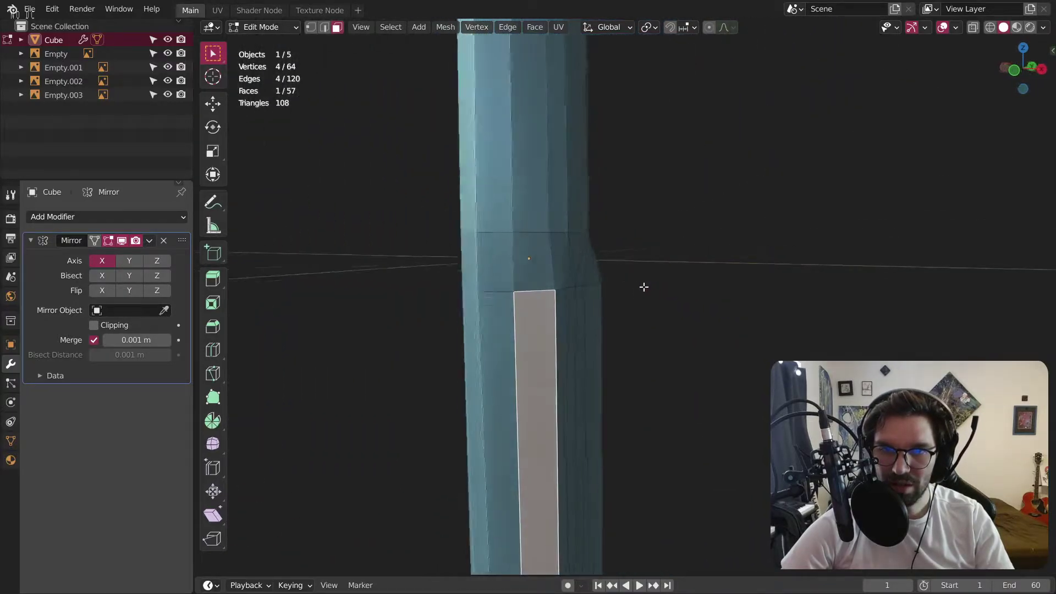
shift+click(484, 332)
middle_drag(484, 332, 502, 315)
key(ctrl+z)
key(ctrl+z)
key(ctrl+z)
key(ctrl+z)
Flatten the two positive-Y side faces of the lower shaft by scaling them to 0 along Y.
middle_drag(618, 330, 724, 346)
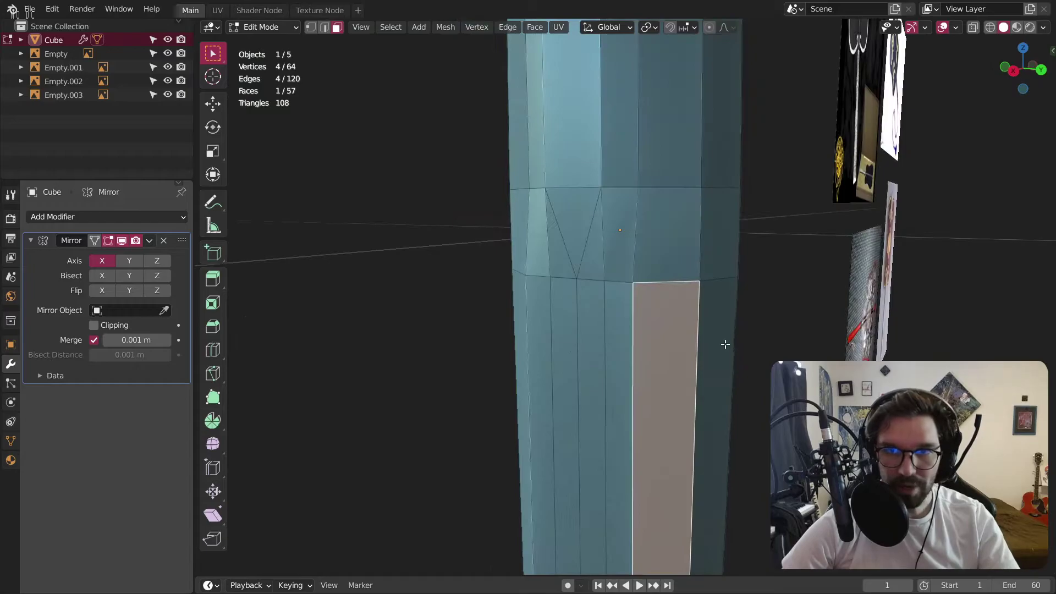
shift+click(717, 336)
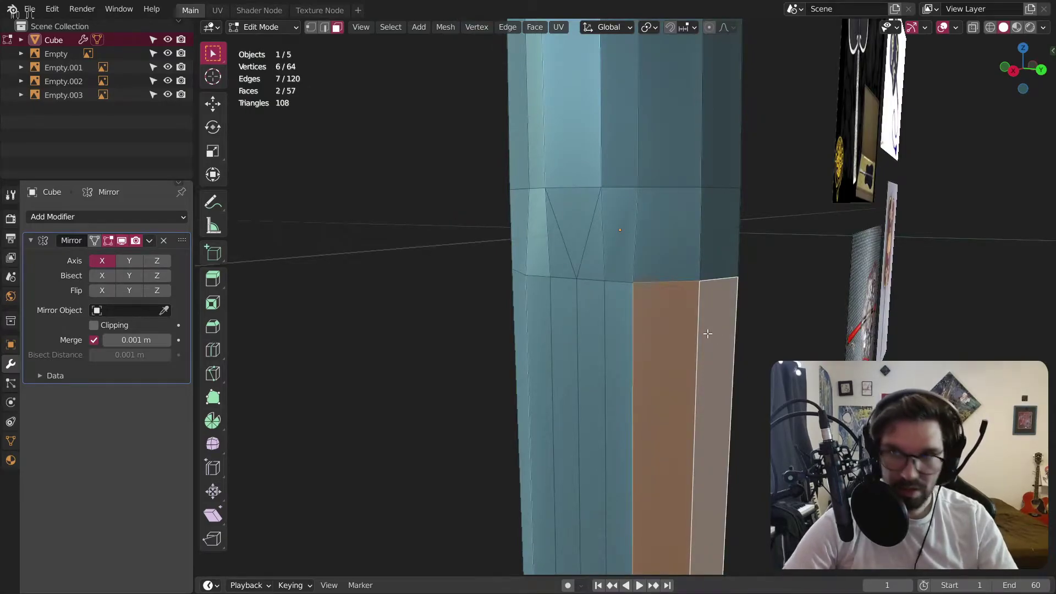
key(s)
key(y)
key(0)
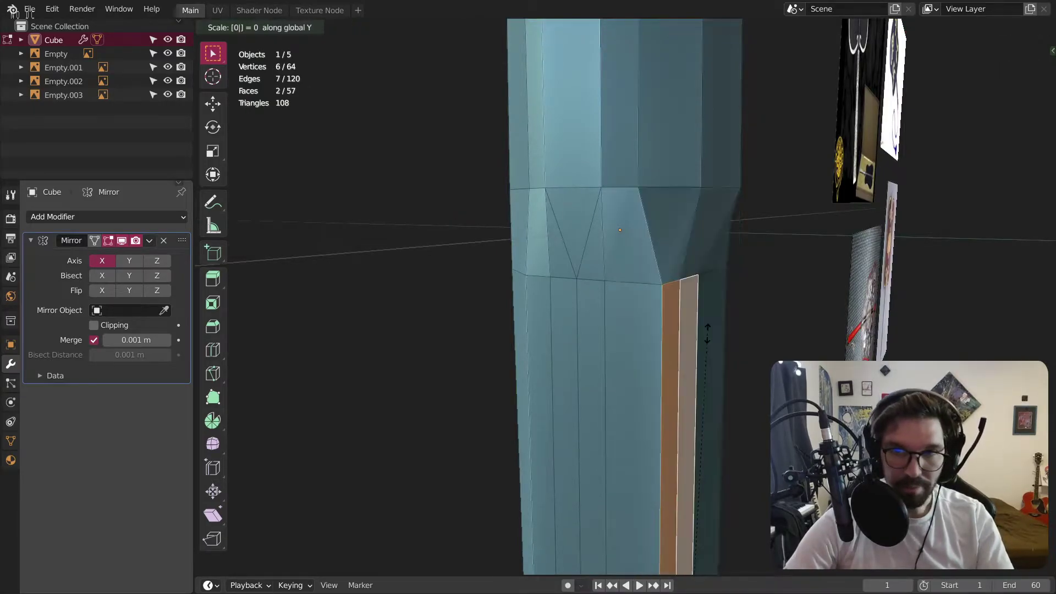
key(Return)
Flatten the two negative-Y side faces of the lower shaft by scaling them to 0 along Y.
middle_drag(654, 367, 615, 337)
click(529, 344)
shift+click(520, 342)
key(s)
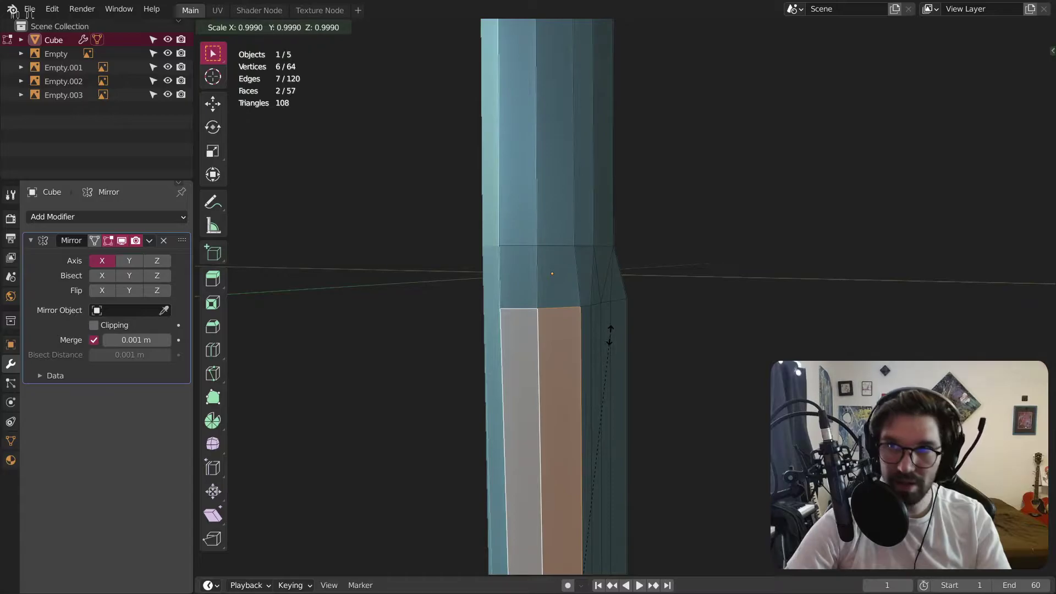
key(y)
key(0)
key(Return)
Add the two opposite side faces to the selection and scale the flattened lower shaft faces outward along Y by about 1.36.
middle_drag(622, 372, 537, 293)
shift+click(563, 340)
shift+click(551, 343)
scroll(537, 293, up, 3)
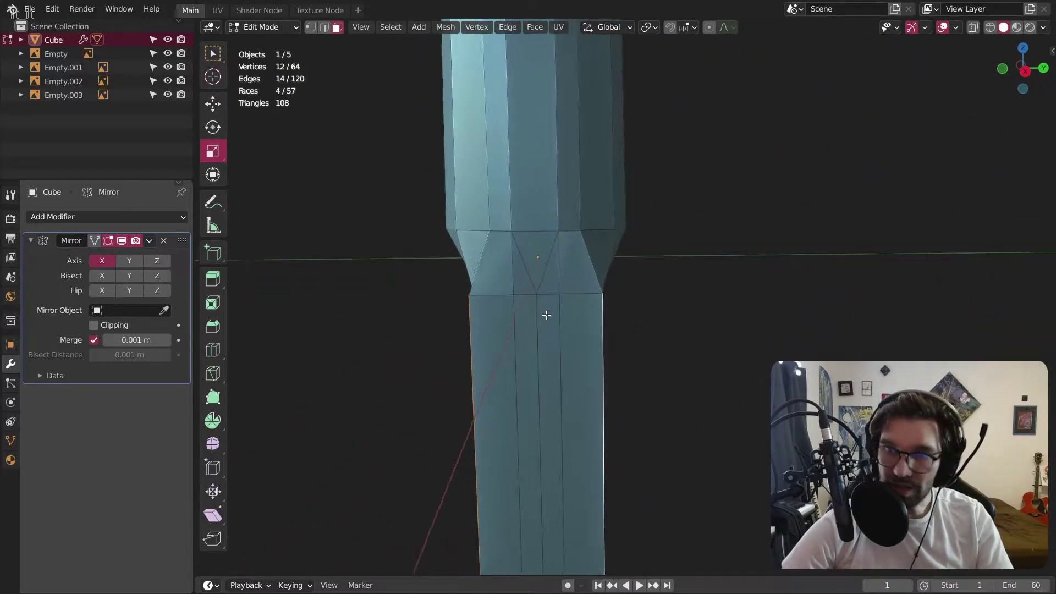
key(y)
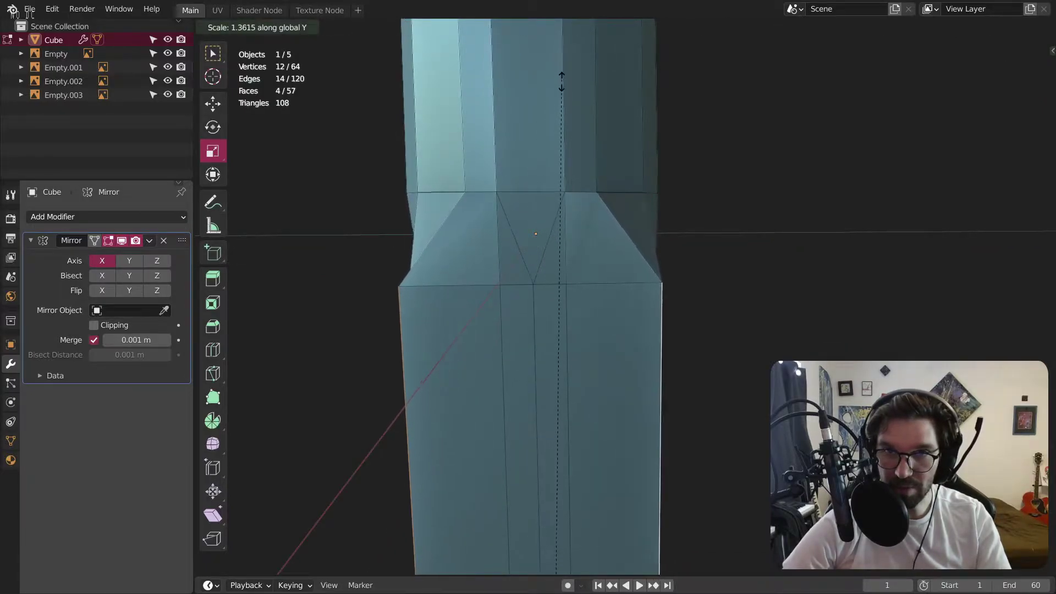
click(558, 103)
Undo the Y scaling and the preceding face-flattening edits to restore the rounded lower shaft.
scroll(559, 103, down, 8)
middle_drag(556, 144, 693, 186)
key(ctrl+z)
key(ctrl+z)
key(ctrl+z)
key(ctrl+z)
key(ctrl+z)
key(ctrl+z)
key(ctrl+z)
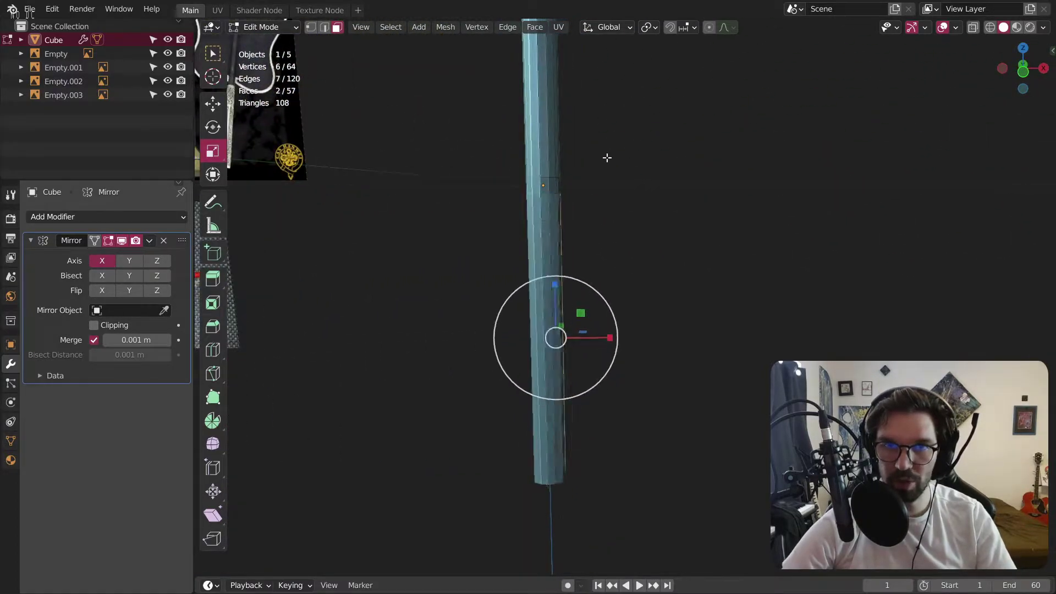
scroll(594, 181, up, 5)
middle_drag(609, 175, 654, 192)
key(ctrl+z)
key(ctrl+z)
key(ctrl+z)
key(ctrl+z)
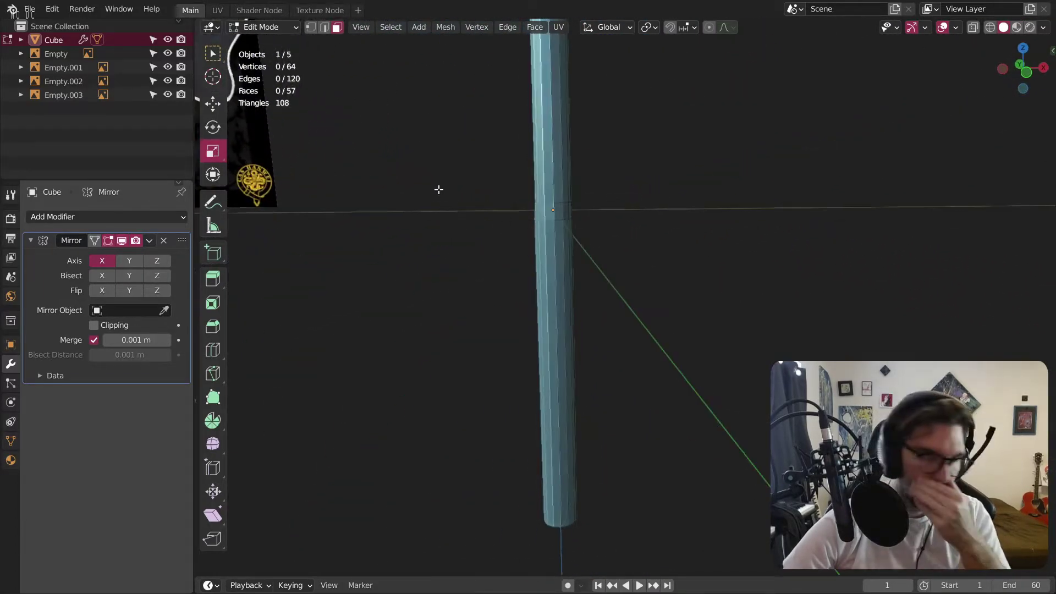
Add one centred loop cut around the lower shaft, between the middle band and the bottom end.
middle_drag(444, 198, 428, 190)
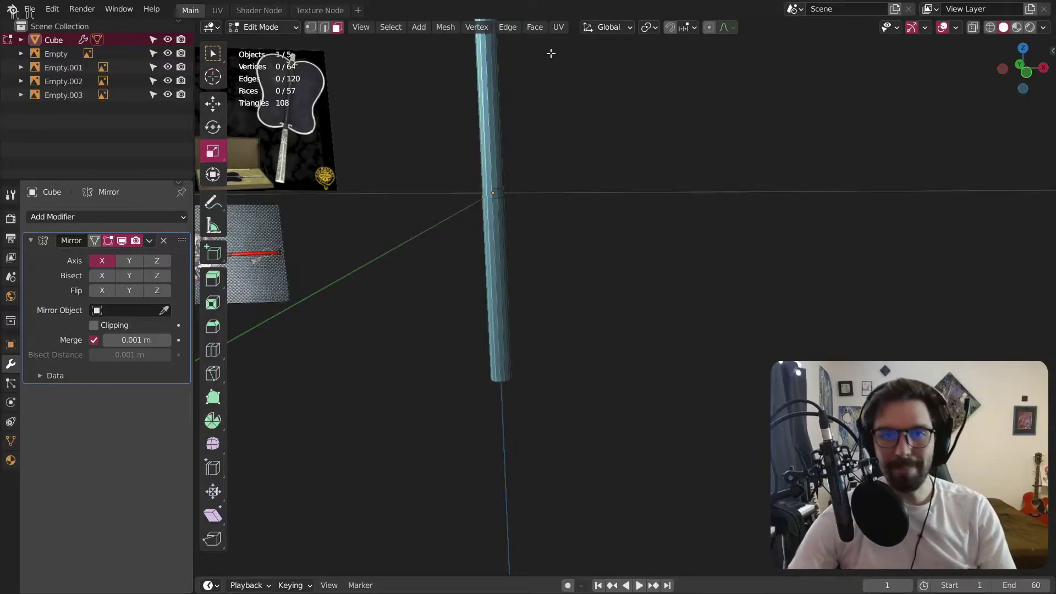
scroll(510, 326, up, 3)
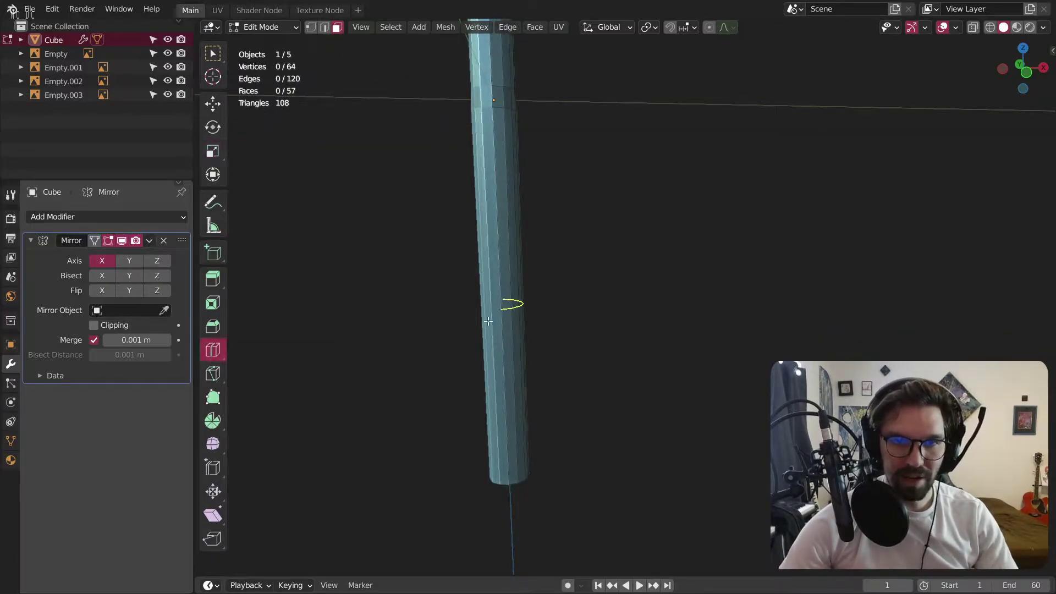
middle_drag(505, 291, 483, 307)
click(527, 298)
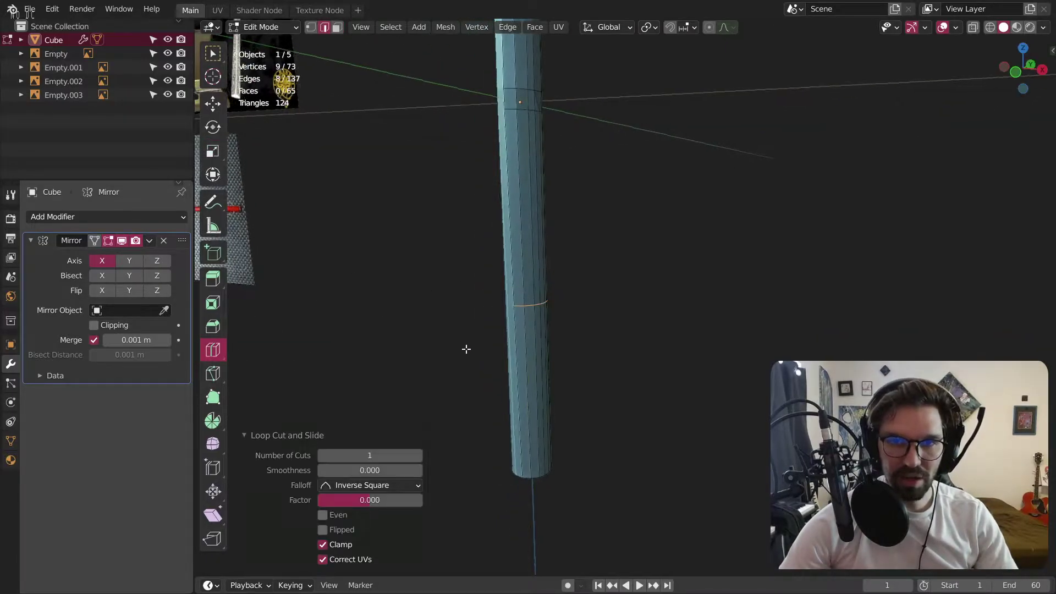
Select three vertices on the shaft's bottom rim and enable proportional editing with the Smooth falloff.
click(310, 29)
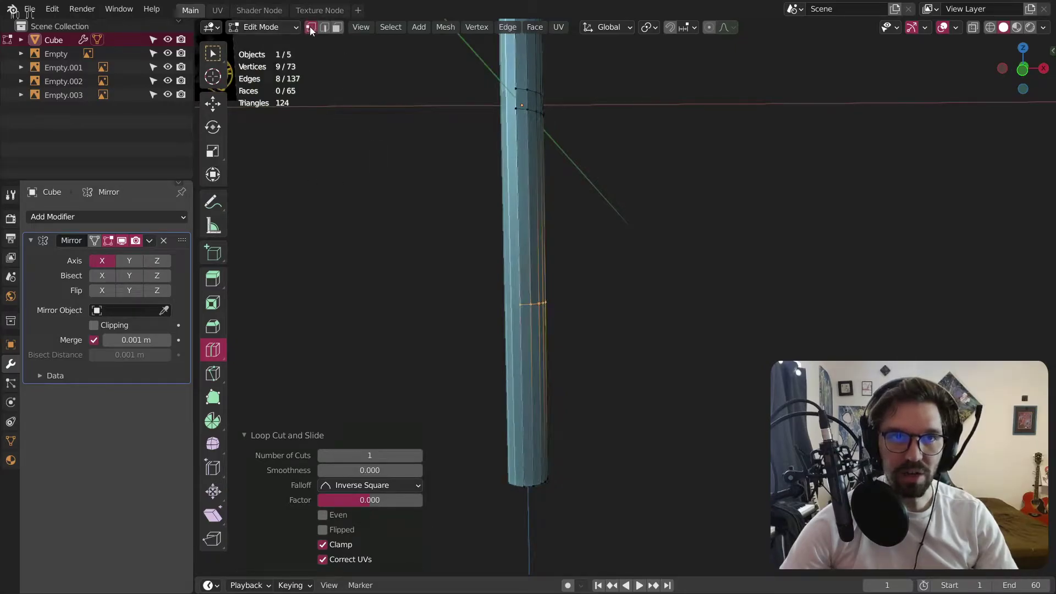
shift+drag(536, 478, 525, 467)
click(522, 471)
middle_drag(542, 465, 434, 476)
scroll(533, 487, up, 4)
scroll(535, 473, down, 3)
shift+click(542, 467)
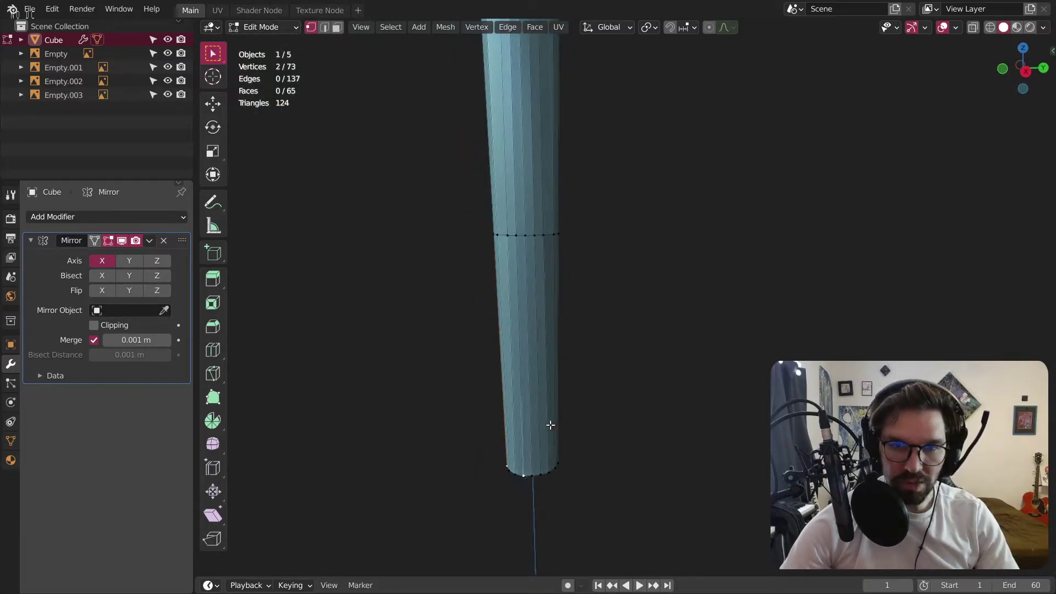
shift+click(530, 477)
middle_drag(530, 478, 604, 197)
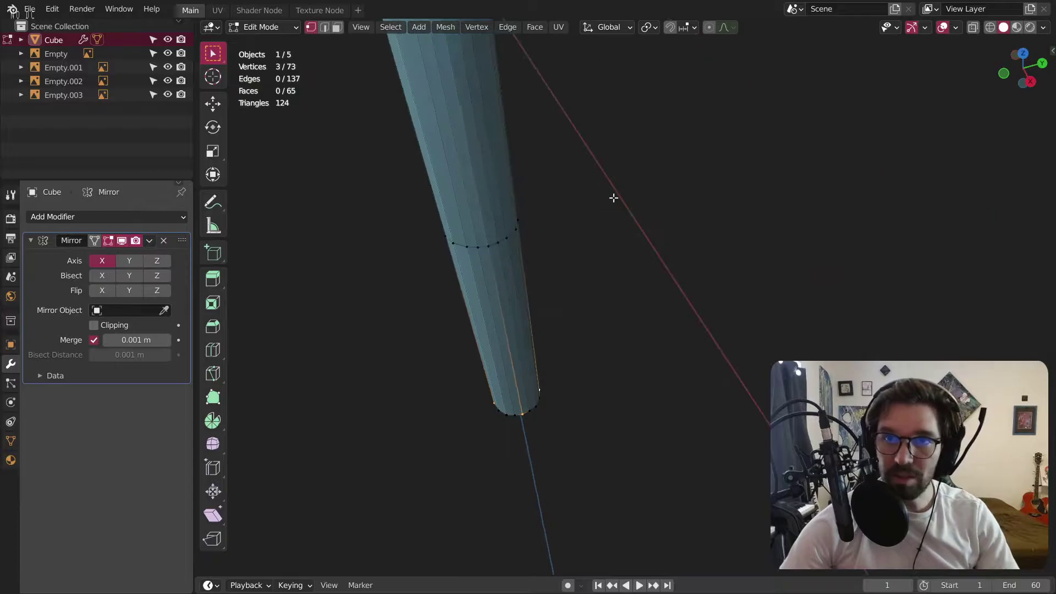
click(709, 27)
click(724, 28)
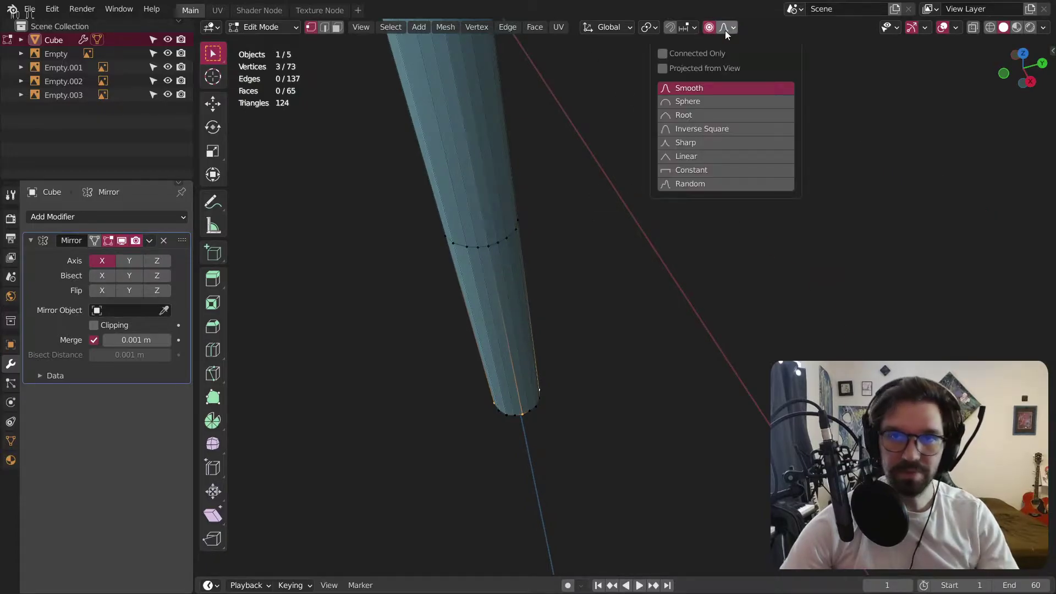
click(665, 429)
Extrude the upper shaft's X-facing side face outward 5.11 m along its normal to form the fan panel.
middle_drag(665, 429, 354, 44)
middle_drag(537, 269, 558, 212)
click(531, 209)
right_click(515, 245)
click(512, 263)
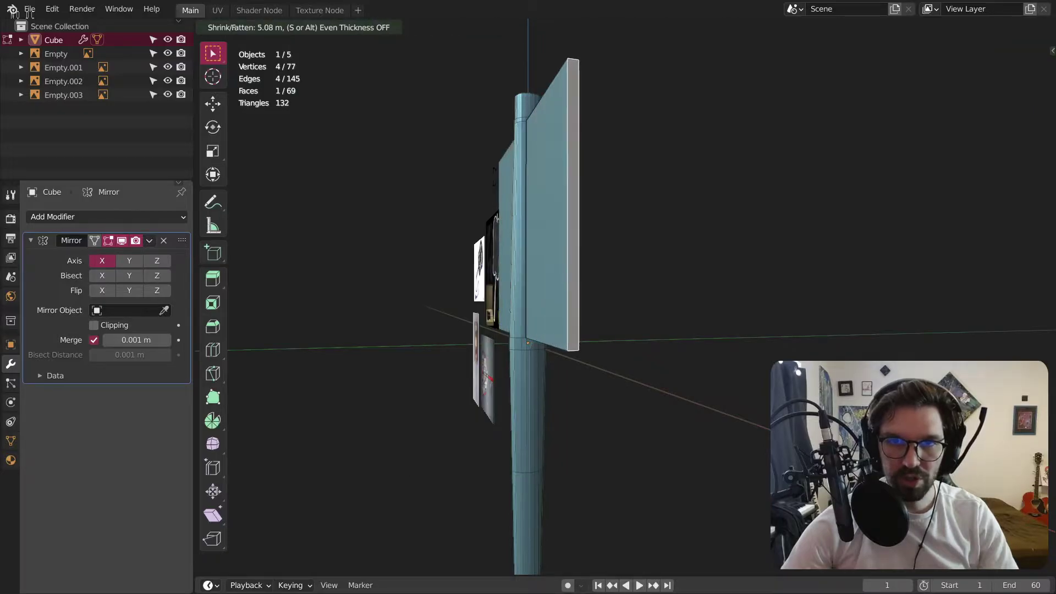
click(495, 175)
Move the fan panel's outer end face inward along X to narrow the panel.
middle_drag(495, 175, 580, 230)
scroll(583, 226, up, 4)
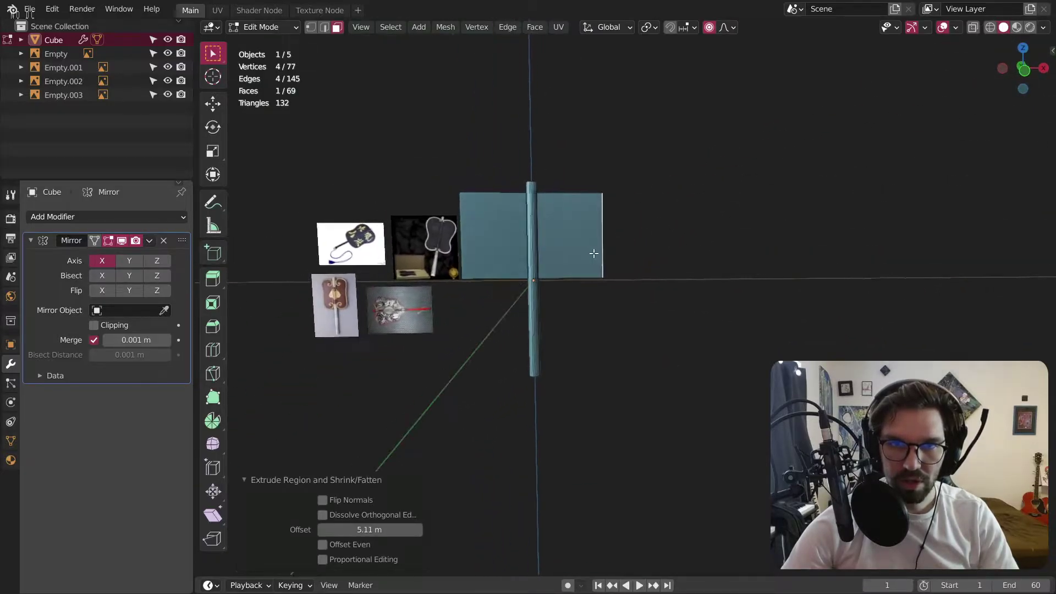
click(213, 102)
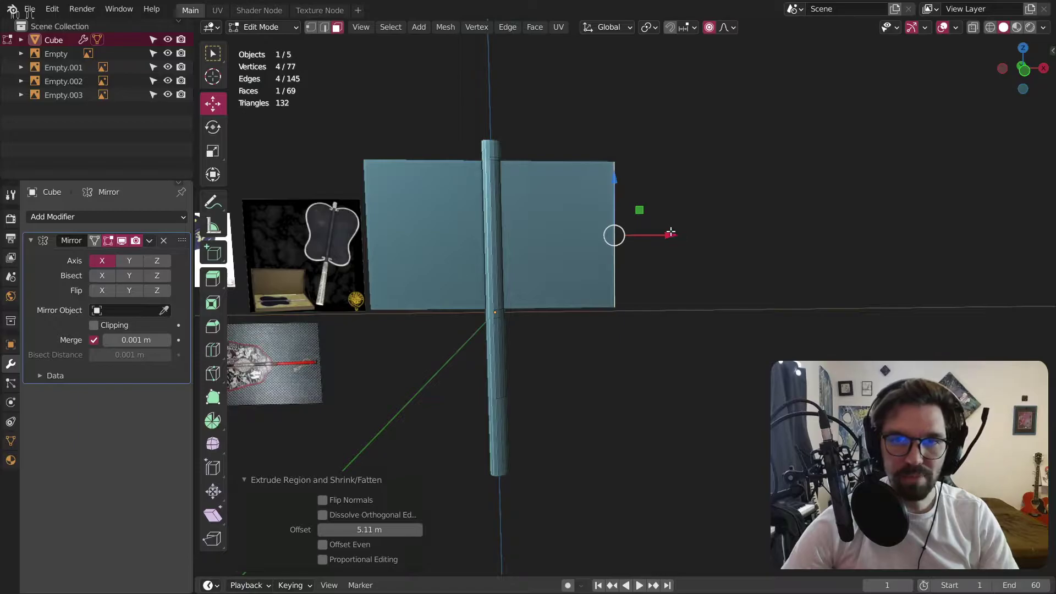
drag(665, 235, 640, 233)
click(648, 262)
middle_drag(648, 261, 559, 263)
key(KP_1)
scroll(576, 245, up, 3)
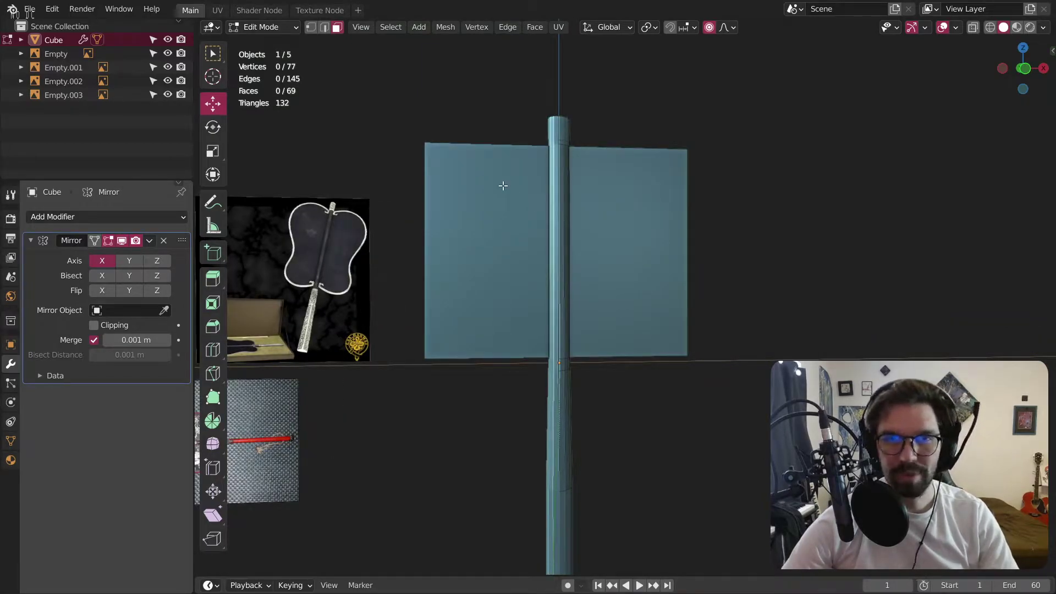
Add a horizontal loop cut across the fan panel, slid slightly below the middle with a factor of 0.168.
click(214, 350)
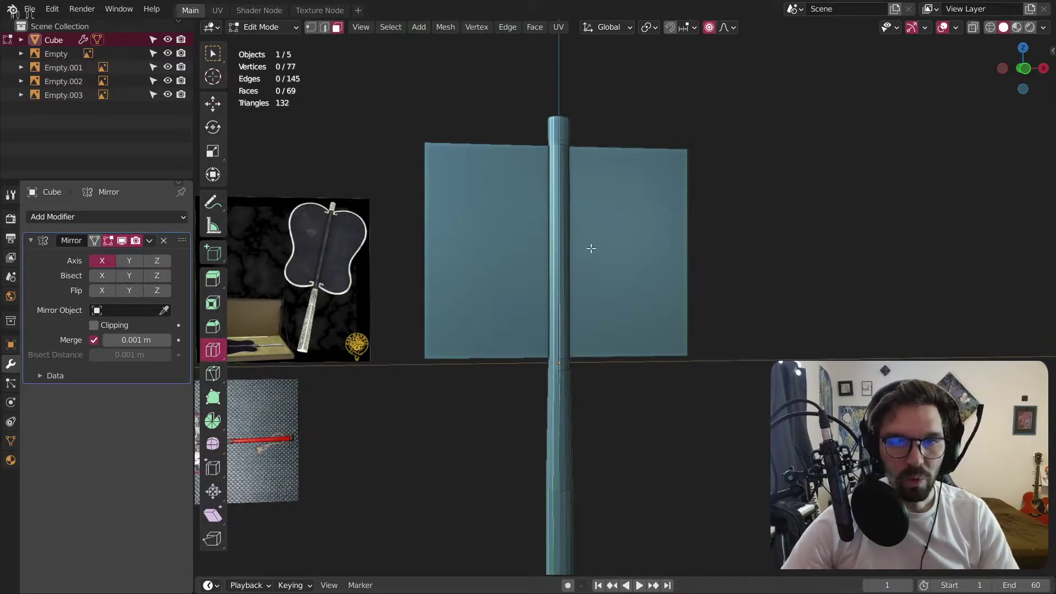
drag(587, 262, 590, 264)
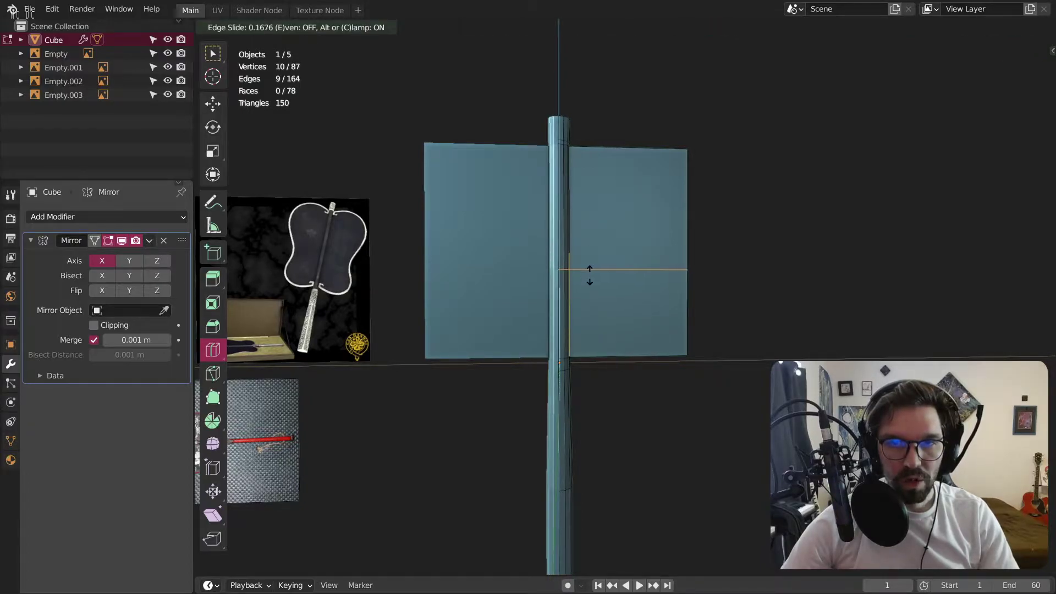
click(589, 275)
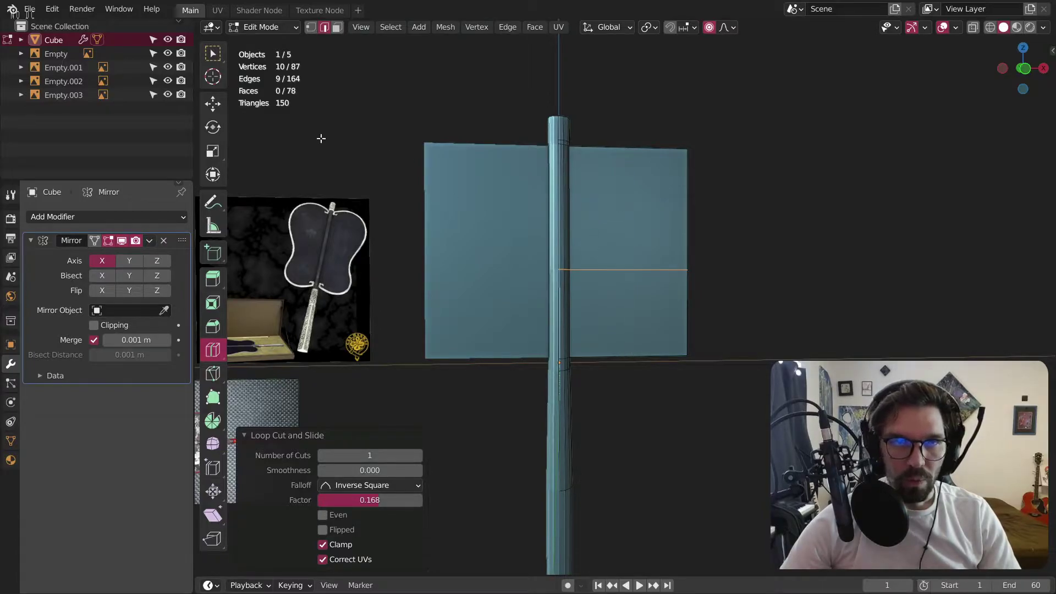
Move the loop cut's outer edge -1.1823 m along X to pinch the fan panel's waist.
middle_drag(680, 256, 731, 292)
scroll(582, 284, up, 5)
click(609, 274)
scroll(608, 274, down, 4)
drag(736, 300, 678, 285)
scroll(679, 277, down, 5)
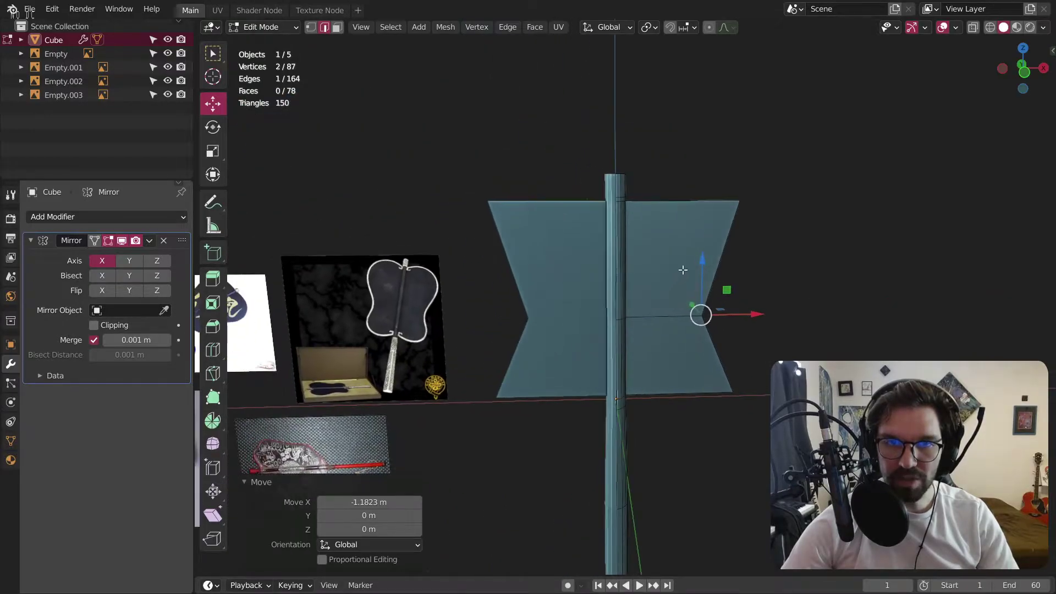
Add a centred horizontal loop cut across the panel section above the waist.
scroll(717, 229, up, 2)
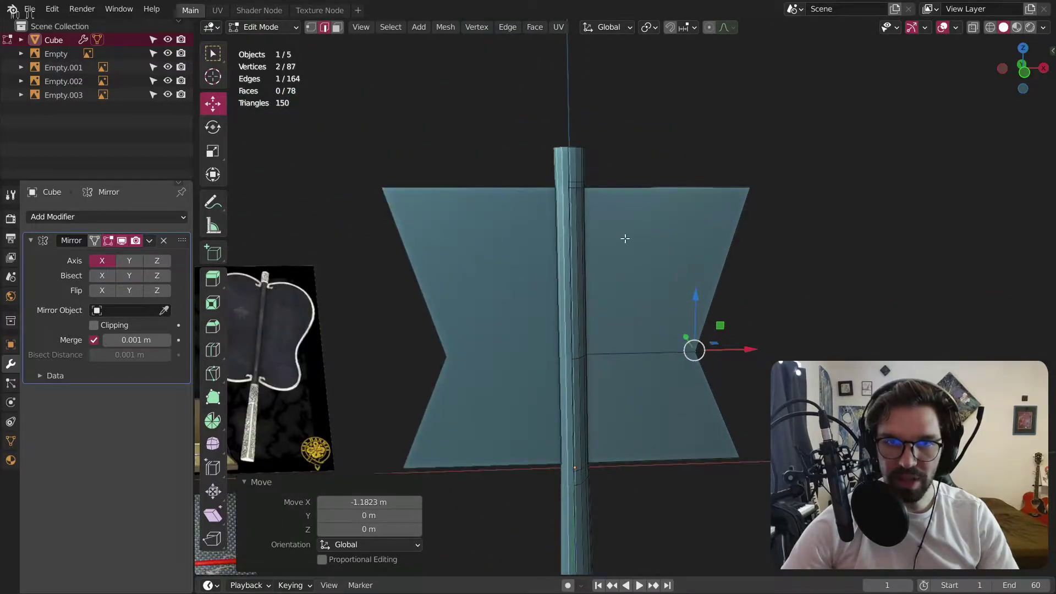
click(212, 354)
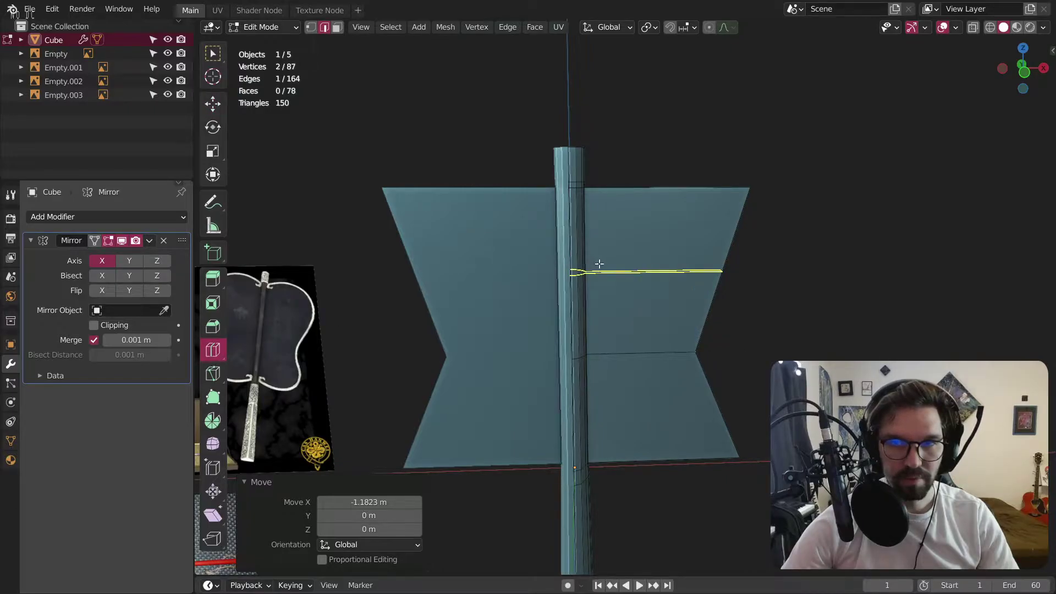
click(627, 272)
scroll(550, 286, up, 6)
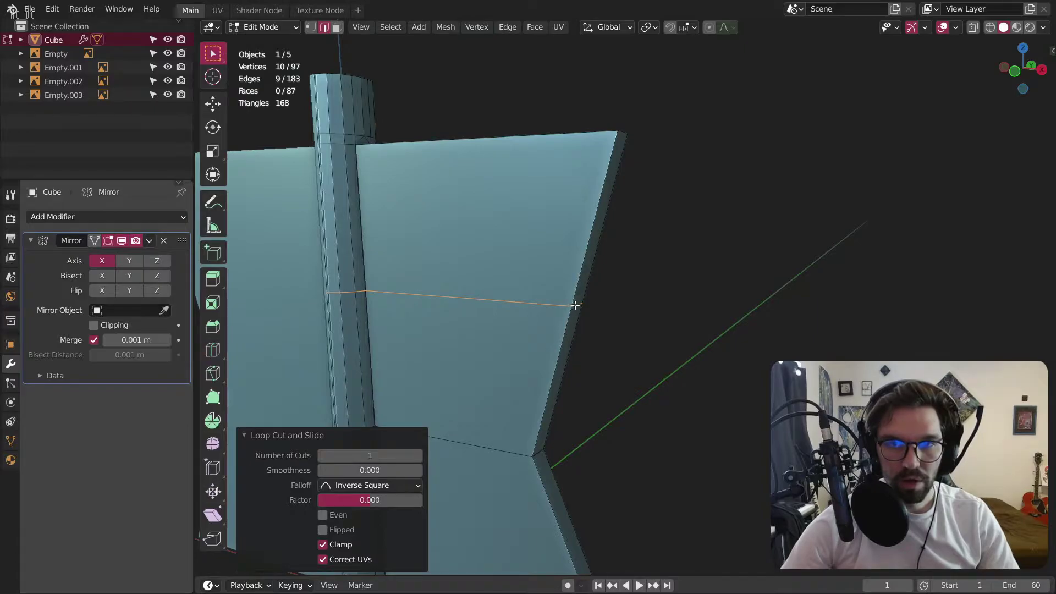
Move the upper loop cut's outer edge outward along X to widen the panel above the waist.
click(575, 305)
middle_drag(574, 305, 620, 311)
click(213, 103)
drag(627, 306, 655, 302)
Move the fan panel's top outer corner edge -0.85483 m along X.
middle_drag(655, 302, 692, 154)
click(628, 141)
drag(680, 138, 597, 145)
middle_drag(598, 144, 583, 215)
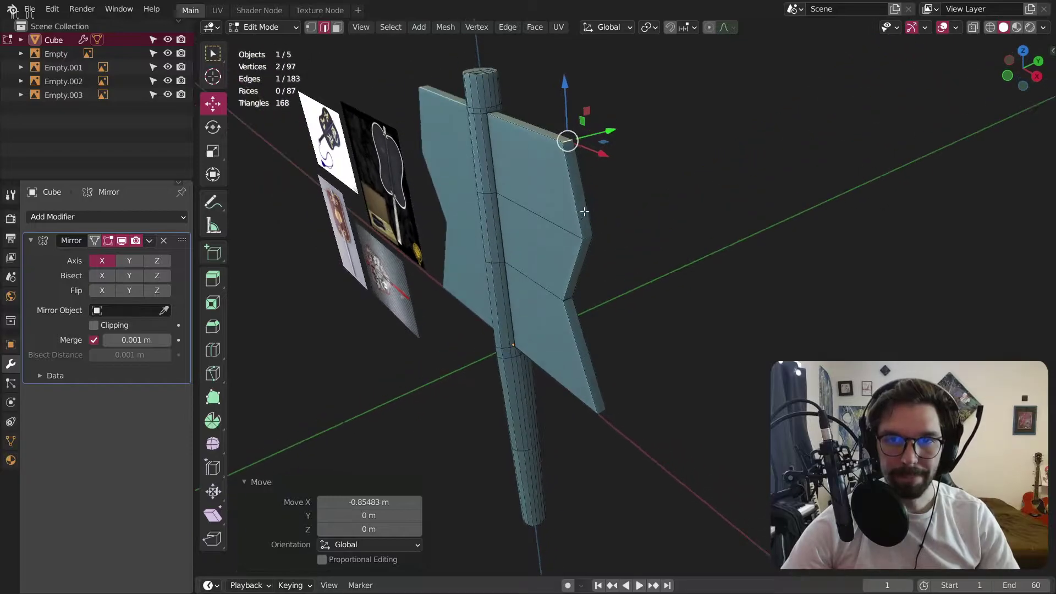
Add the upper bulge, waist and bottom corner edges to the selected top corner edge of the fan panel.
scroll(596, 225, up, 4)
shift+click(575, 252)
scroll(576, 252, down, 3)
shift+middle_drag(556, 335, 575, 236)
scroll(575, 236, up, 3)
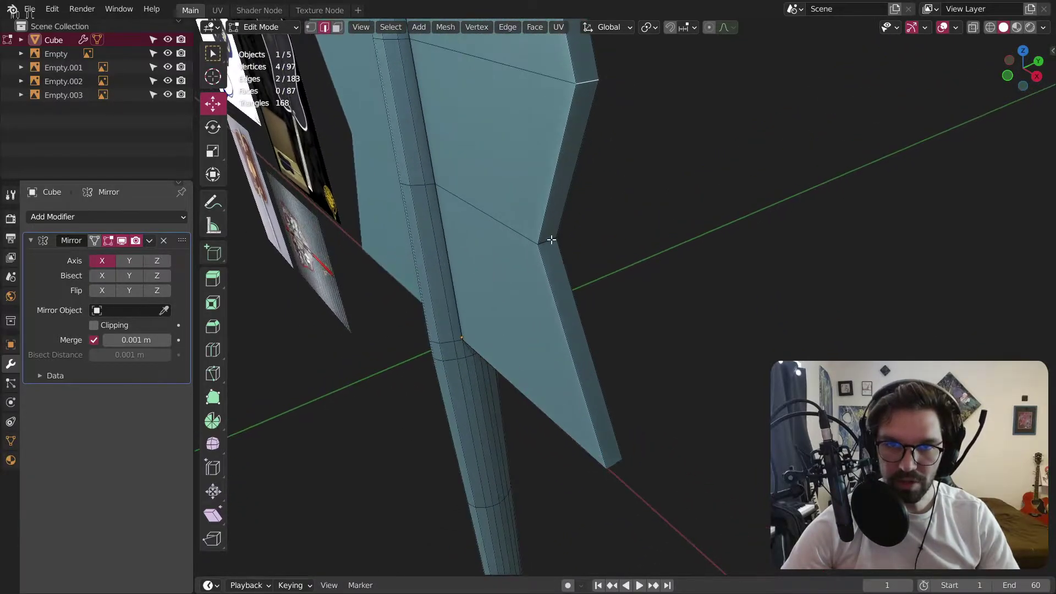
shift+click(551, 240)
scroll(551, 240, down, 4)
middle_drag(597, 385, 515, 367)
scroll(555, 377, up, 3)
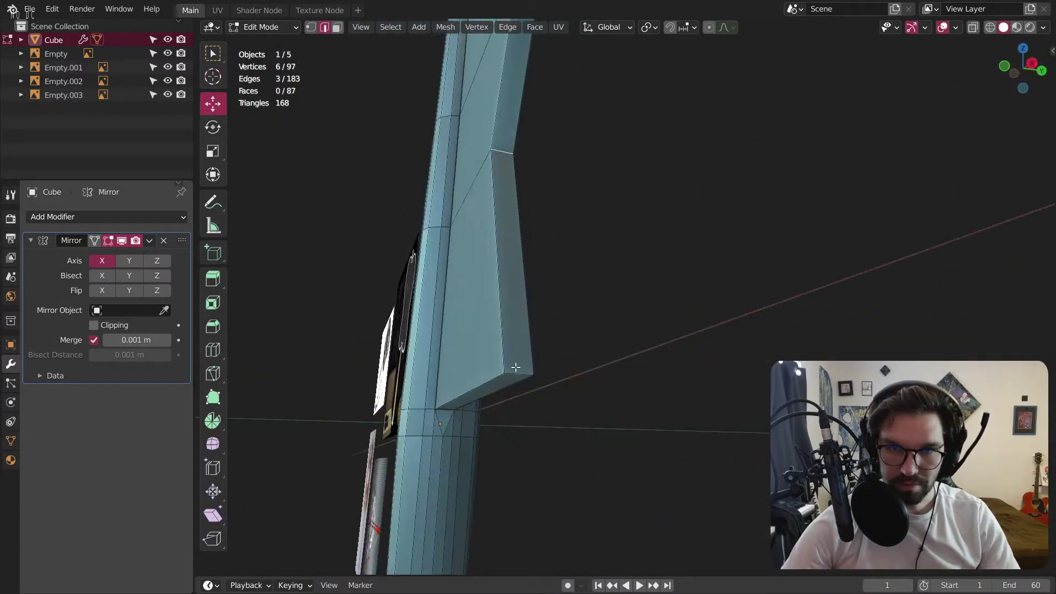
shift+click(517, 372)
scroll(518, 368, down, 2)
middle_drag(467, 220, 558, 213)
shift+middle_drag(495, 212, 602, 303)
scroll(641, 311, down, 2)
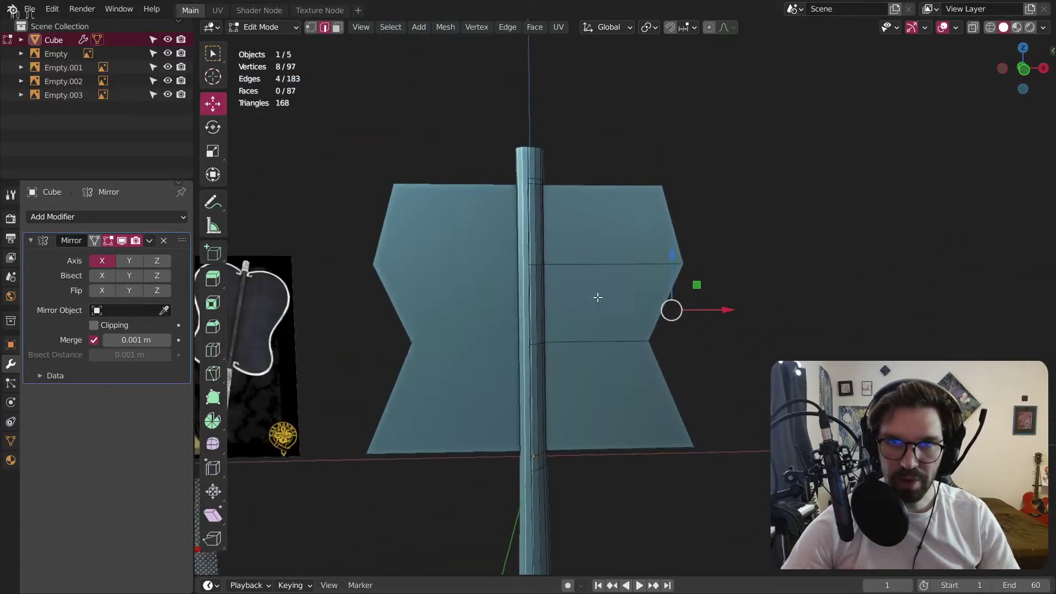
Apply the fan object's scale in Object Mode and return to Edit Mode.
click(261, 26)
click(268, 42)
key(ctrl+a)
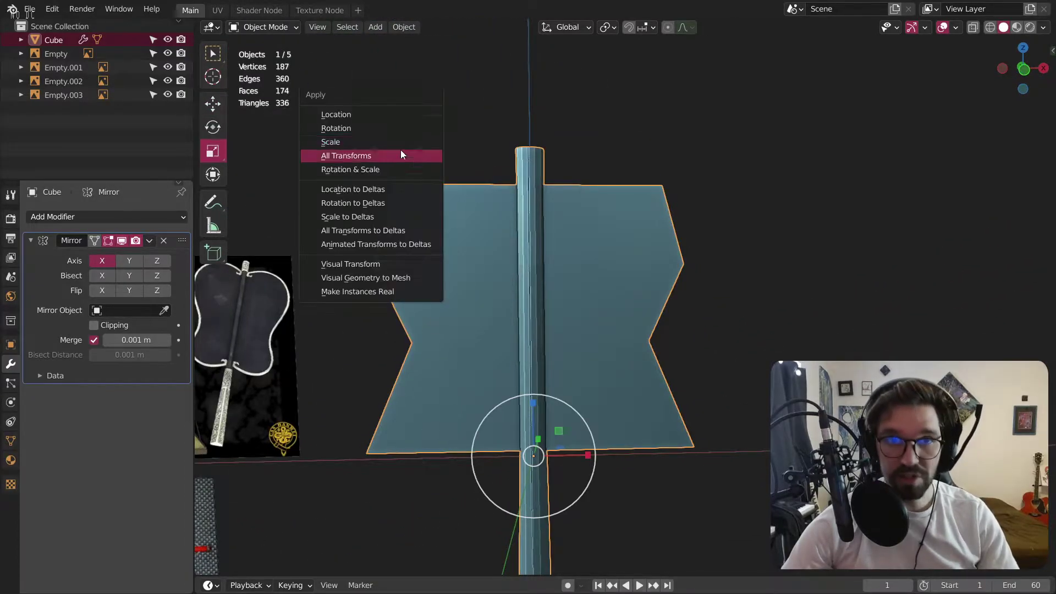
click(388, 140)
click(260, 26)
click(264, 57)
Try to bevel the four selected outer edges of the fan panel into rounded curves.
middle_drag(633, 220, 664, 222)
key(ctrl+b)
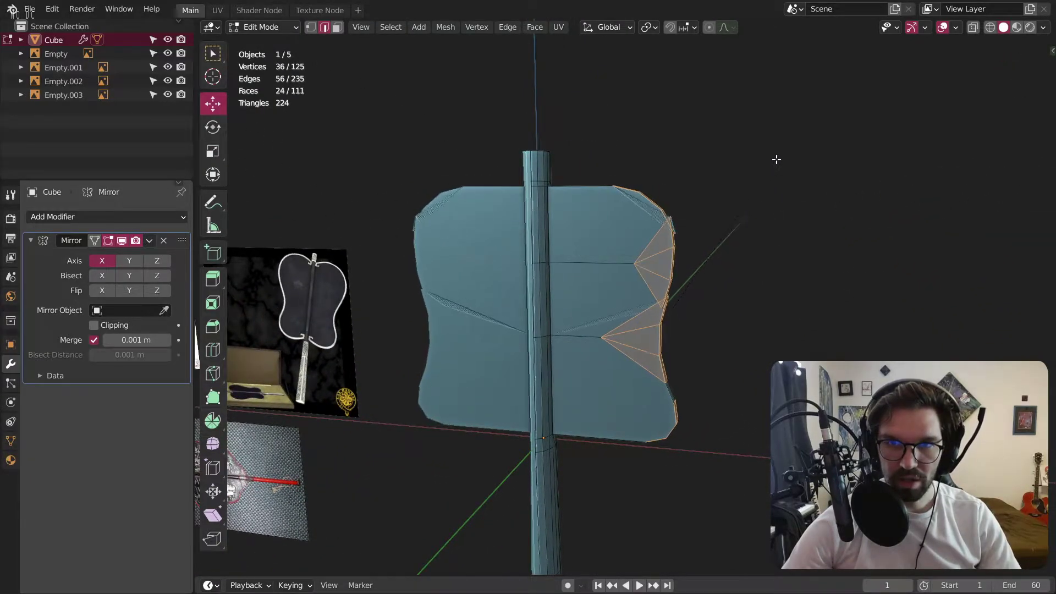
key(Escape)
Move the fan panel's bottom outer corner edge -0.95147 m along X.
middle_drag(756, 166, 600, 374)
click(602, 380)
key(KP_1)
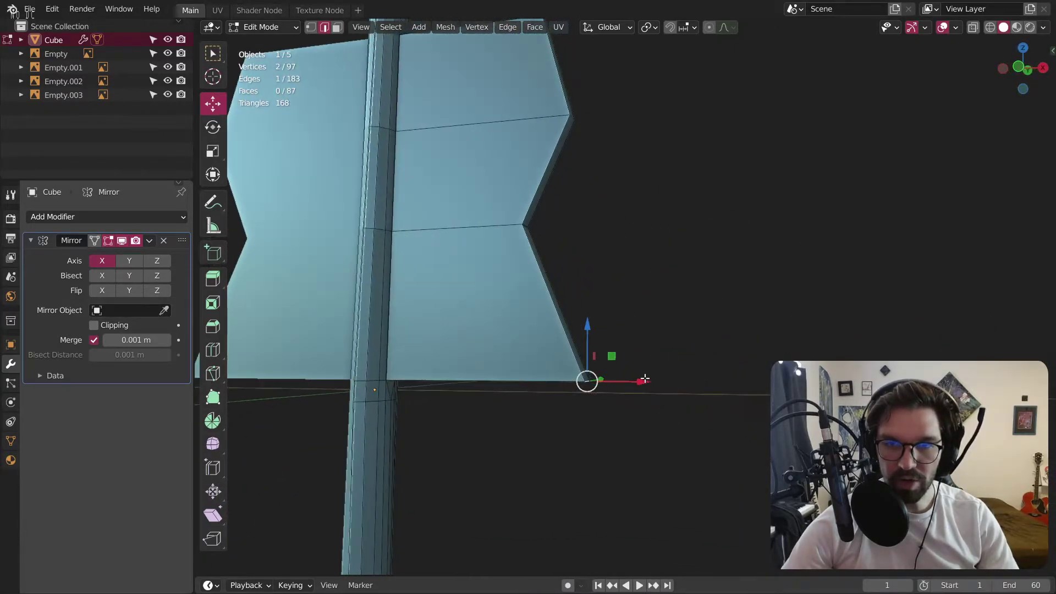
key(g)
key(x)
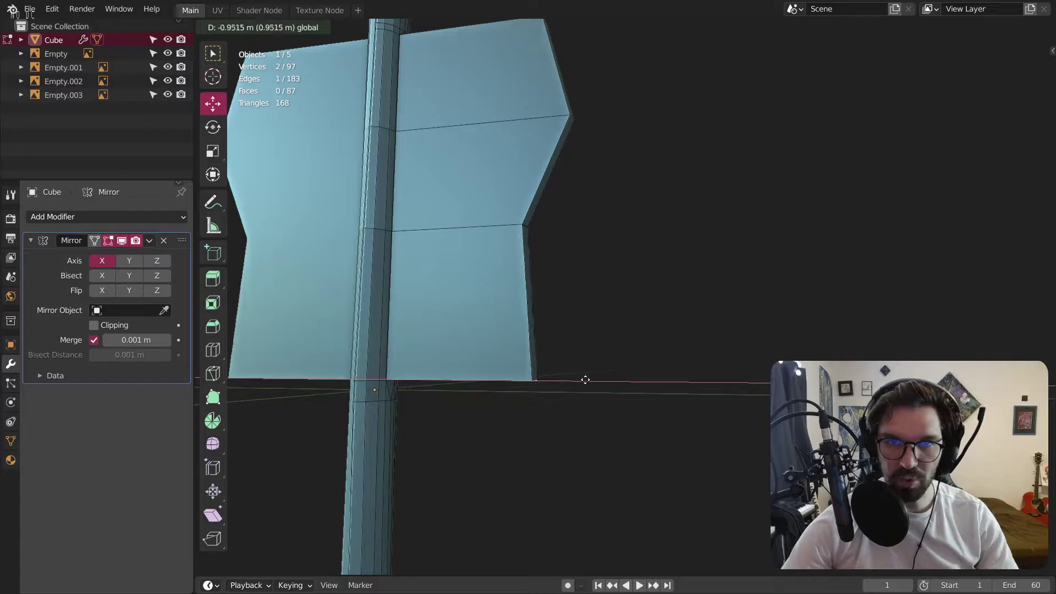
click(585, 378)
Move the fan panel's waist edge -0.2961 m along X to deepen the pinch.
middle_drag(584, 377, 608, 279)
scroll(603, 235, up, 4)
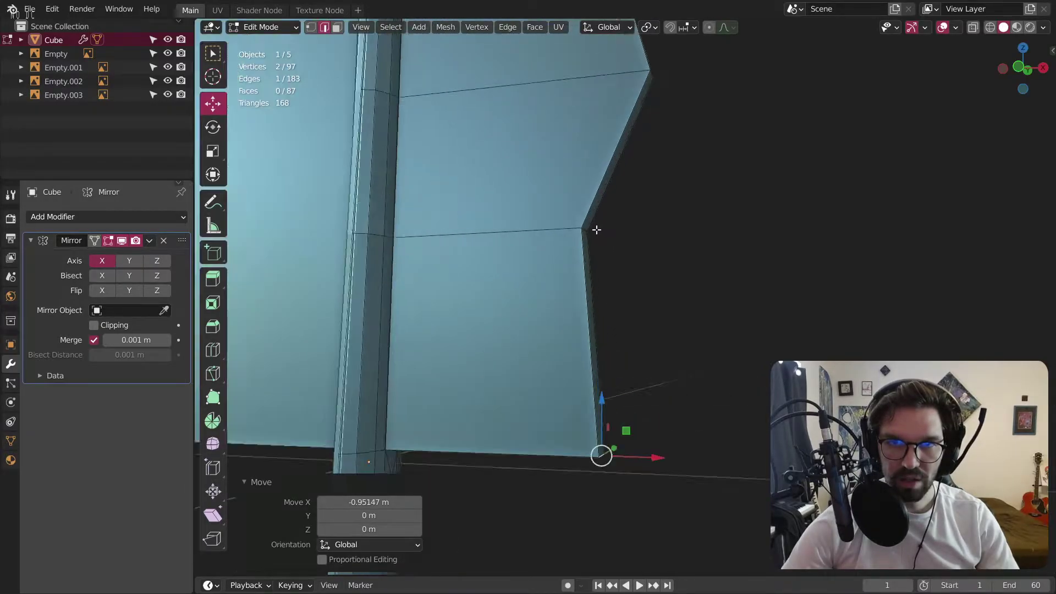
click(596, 239)
click(582, 229)
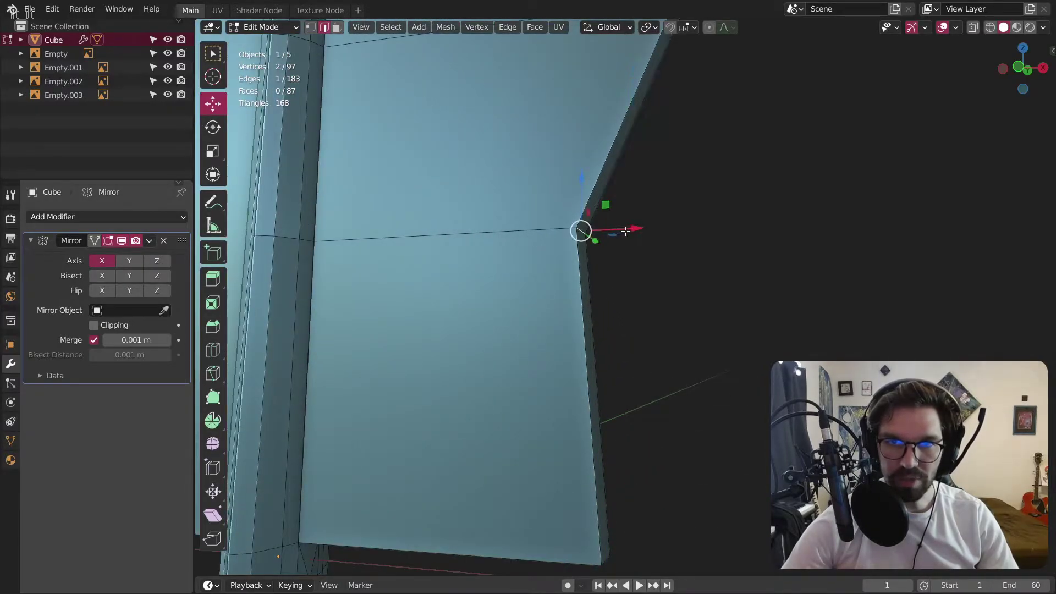
key(g)
key(x)
click(640, 229)
scroll(652, 256, down, 4)
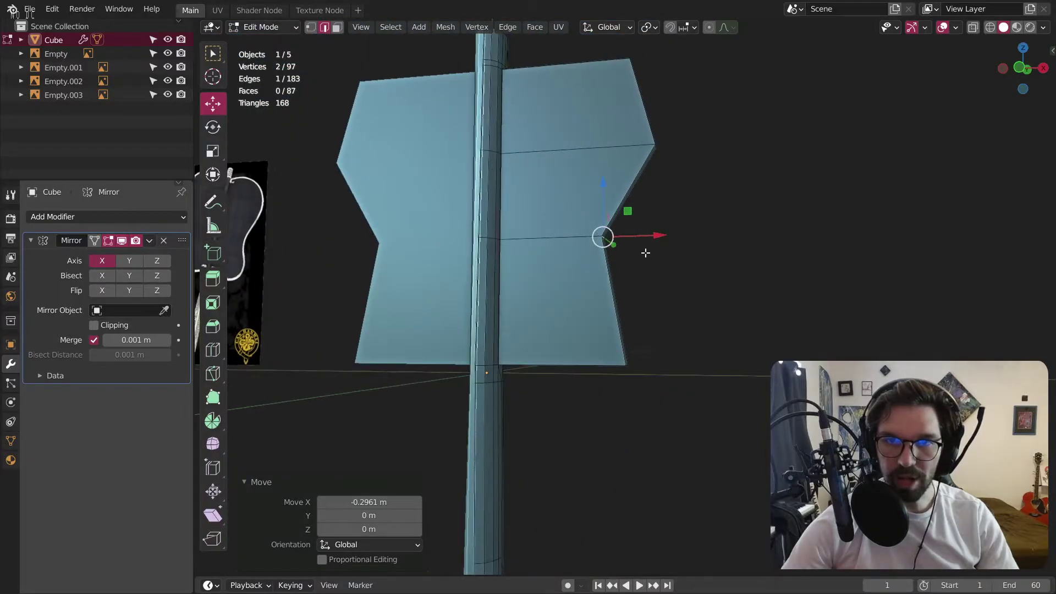
Bevel the four outer corner edges of the fan panel with 3 segments and a width of 1.11 m.
click(636, 191)
middle_drag(654, 168, 631, 192)
click(736, 207)
scroll(599, 324, up, 1)
scroll(599, 325, up, 3)
click(643, 366)
scroll(627, 305, up, 2)
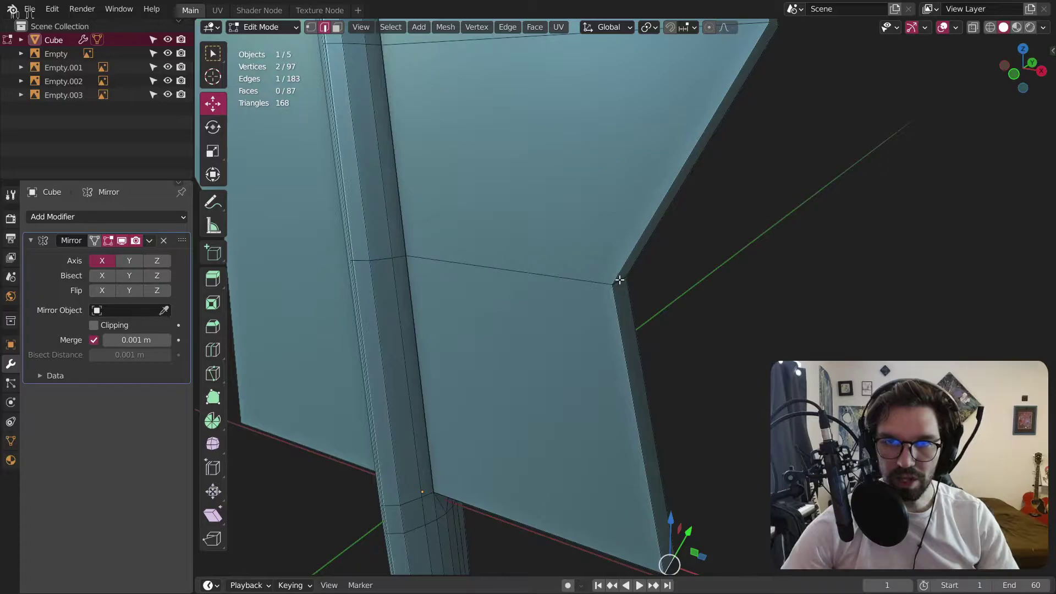
shift+click(620, 281)
scroll(649, 264, down, 5)
shift+click(616, 211)
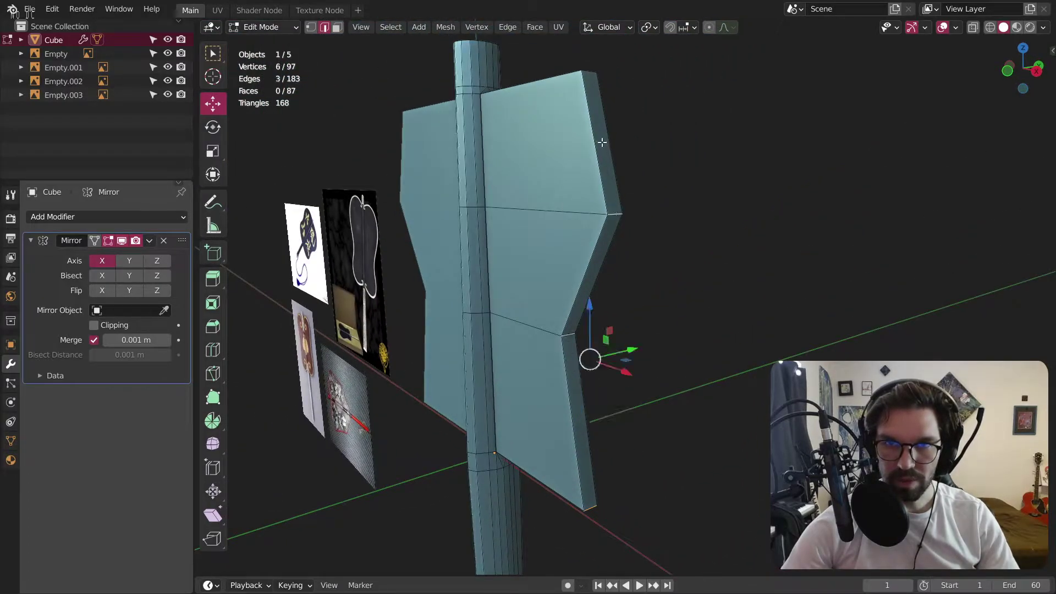
middle_drag(600, 141, 592, 79)
shift+click(580, 69)
scroll(578, 76, down, 2)
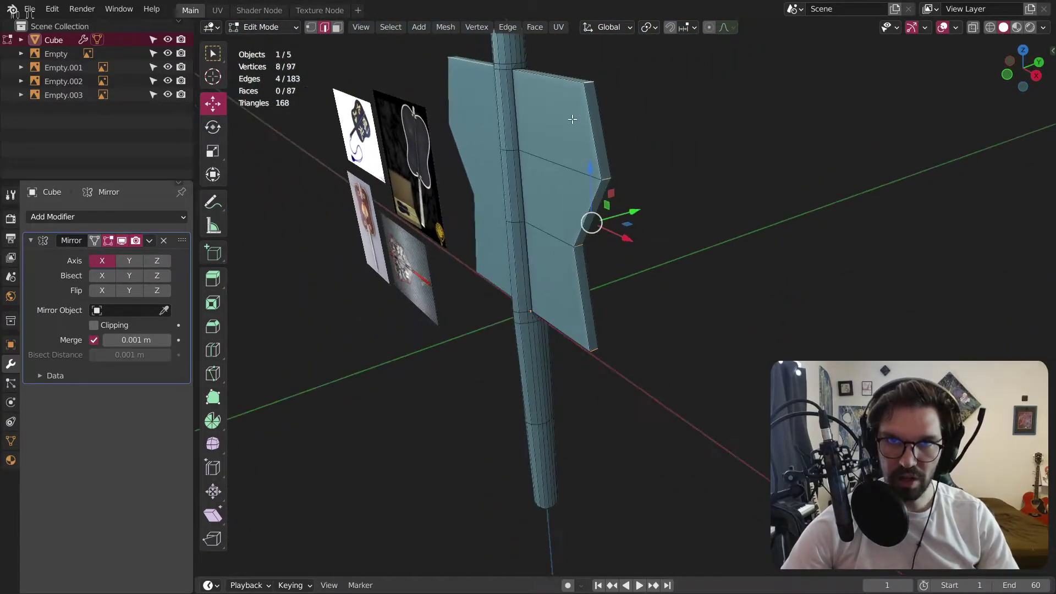
middle_drag(570, 118, 671, 115)
key(ctrl+b)
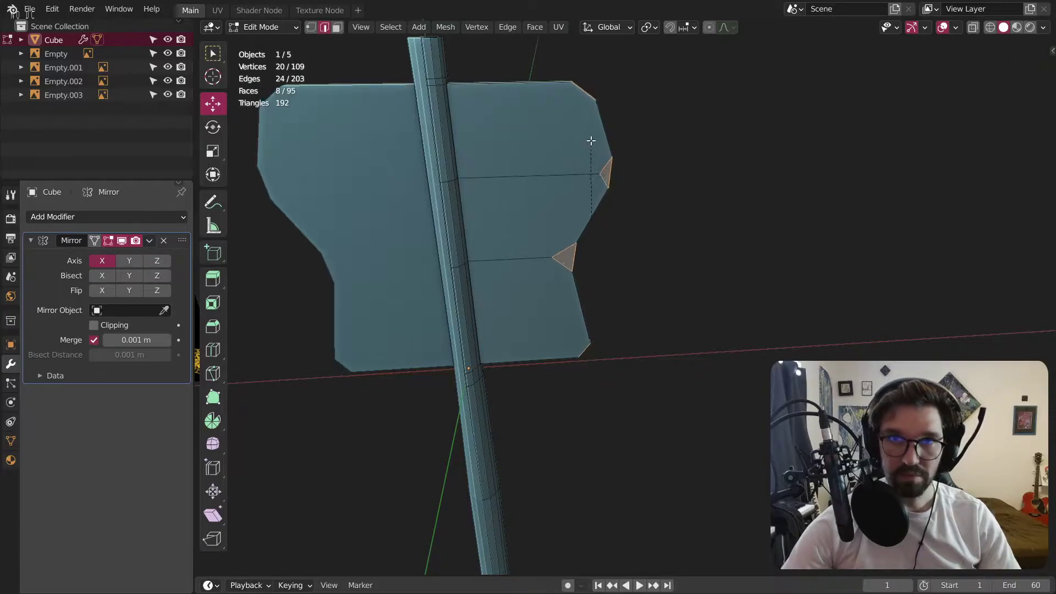
scroll(612, 126, up, 2)
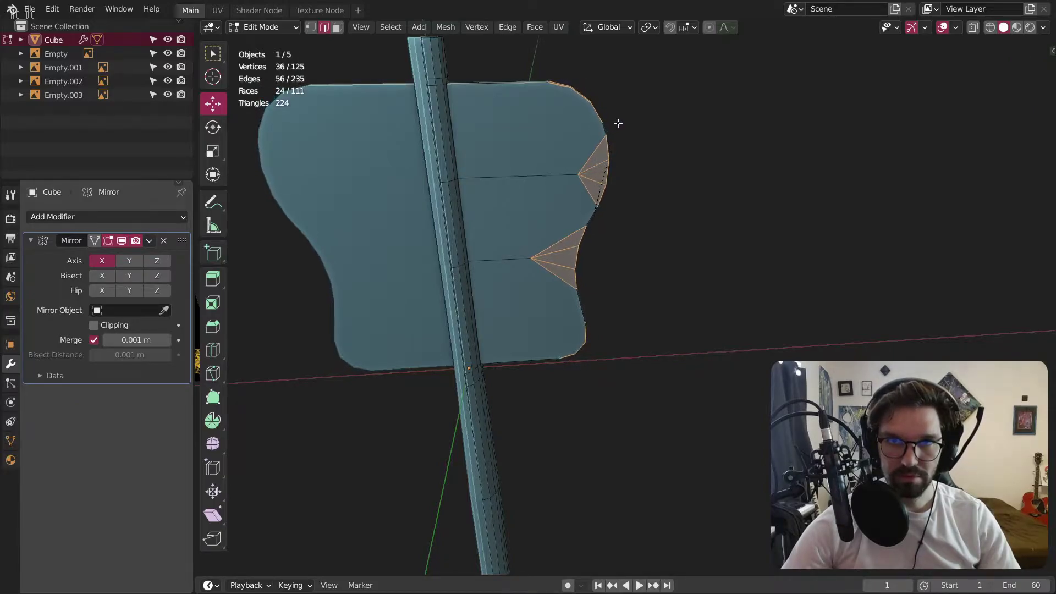
click(630, 118)
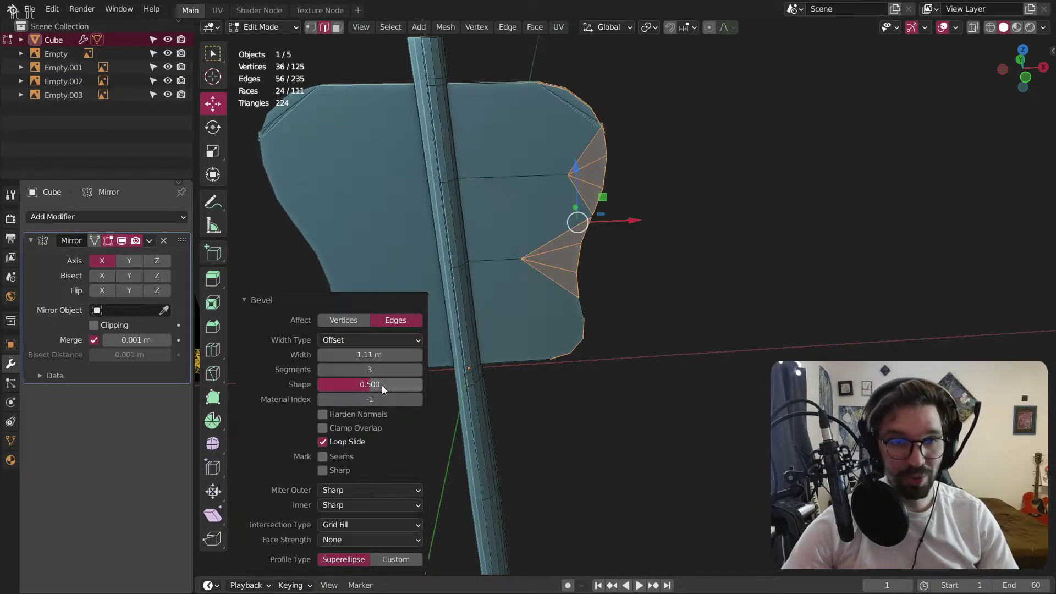
Try the bevel with Clamp Overlap enabled and a width of 2 m, and undo the bevel.
click(323, 428)
drag(373, 356, 421, 355)
scroll(594, 187, down, 4)
mouse_move(572, 165)
middle_down()
mouse_move(456, 146)
mouse_move(561, 170)
middle_up()
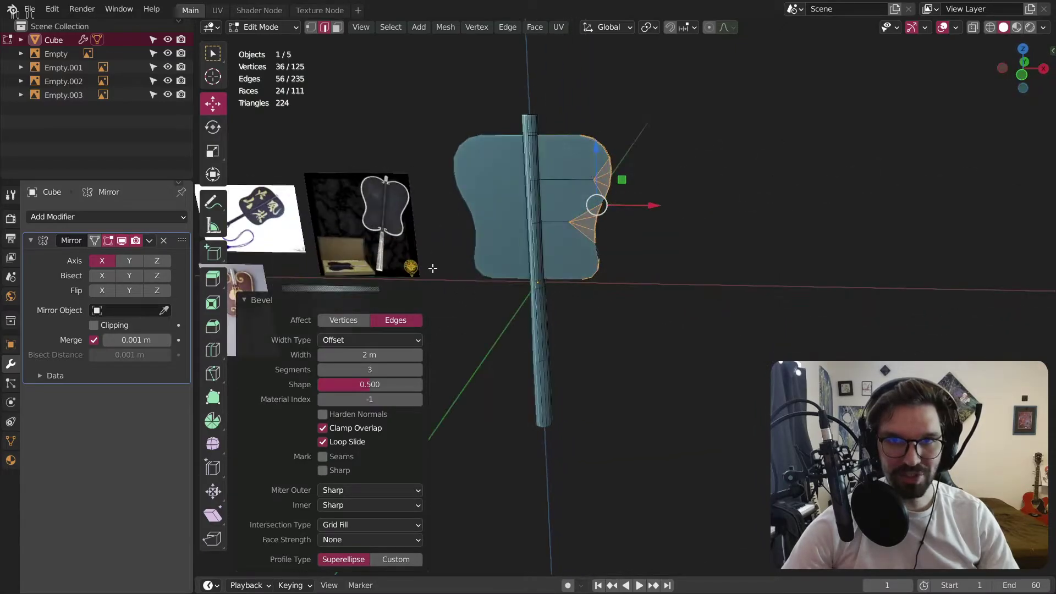
shift+middle_drag(424, 271, 596, 247)
scroll(553, 205, up, 4)
shift+middle_drag(726, 158, 601, 217)
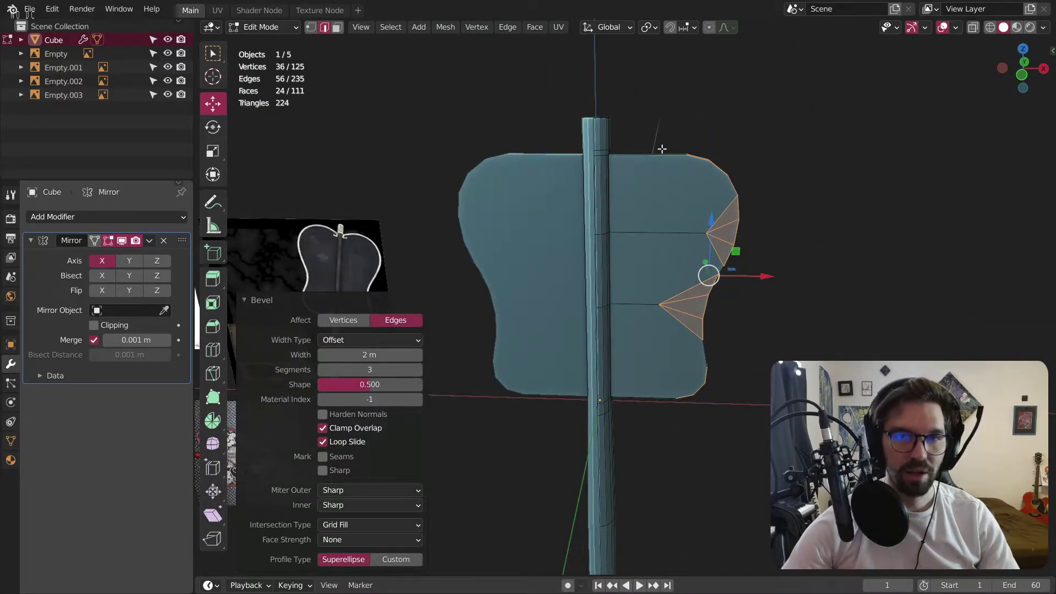
key(ctrl+z)
key(alt+a)
Raise the top outer corner edge of the fan panel so its upper border slopes up from the handle.
middle_drag(732, 154, 666, 193)
click(666, 194)
middle_drag(677, 150, 711, 147)
drag(691, 169, 652, 92)
Move the fan panel's upper side edge 0.58513 m up along Z and shift it slightly outward along X.
middle_drag(776, 139, 715, 220)
drag(704, 184, 720, 134)
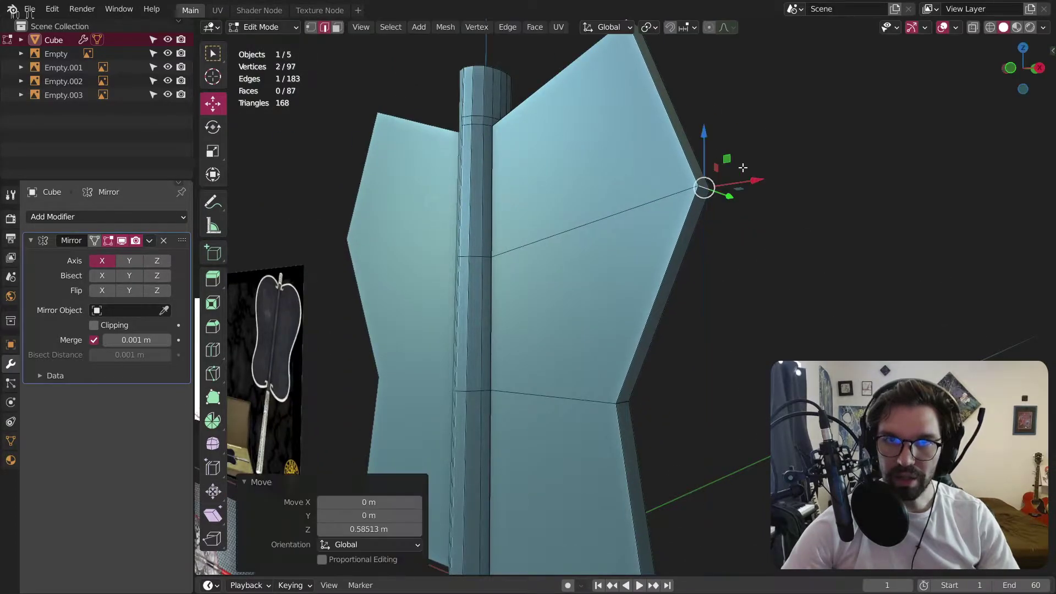
drag(750, 179, 765, 177)
click(783, 159)
scroll(770, 154, down, 5)
middle_drag(755, 147, 775, 157)
Move the fan panel's bottom outer corner edge 0.055364 m along X and -0.58495 m along Z.
scroll(737, 378, up, 4)
middle_drag(737, 378, 655, 284)
click(635, 284)
drag(657, 261, 662, 308)
Move the fan panel's waist edge -0.251 m along X and lower it slightly along Z.
middle_drag(618, 153, 641, 175)
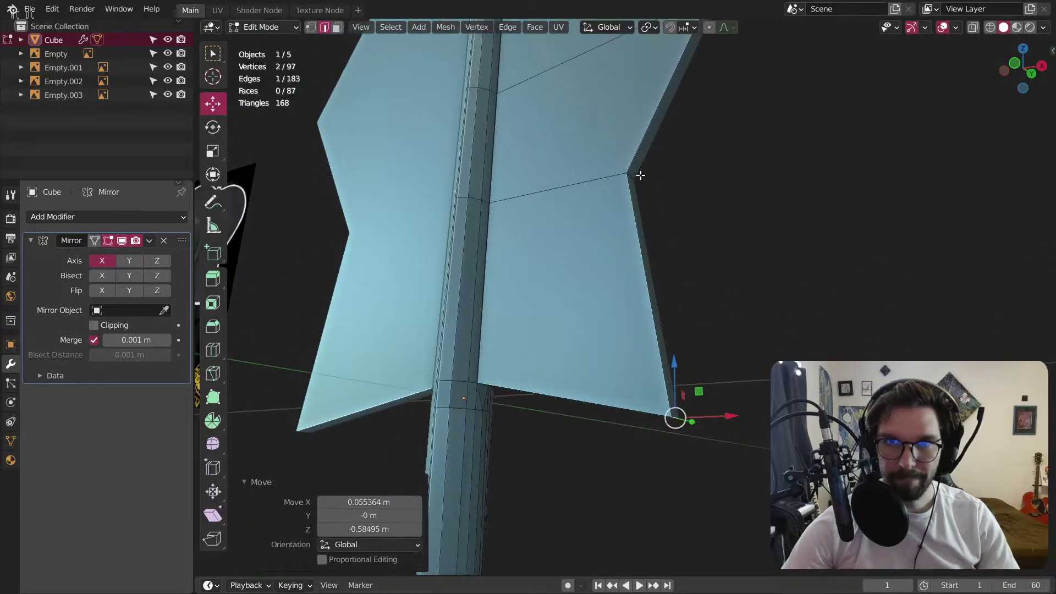
click(629, 176)
drag(683, 167, 653, 165)
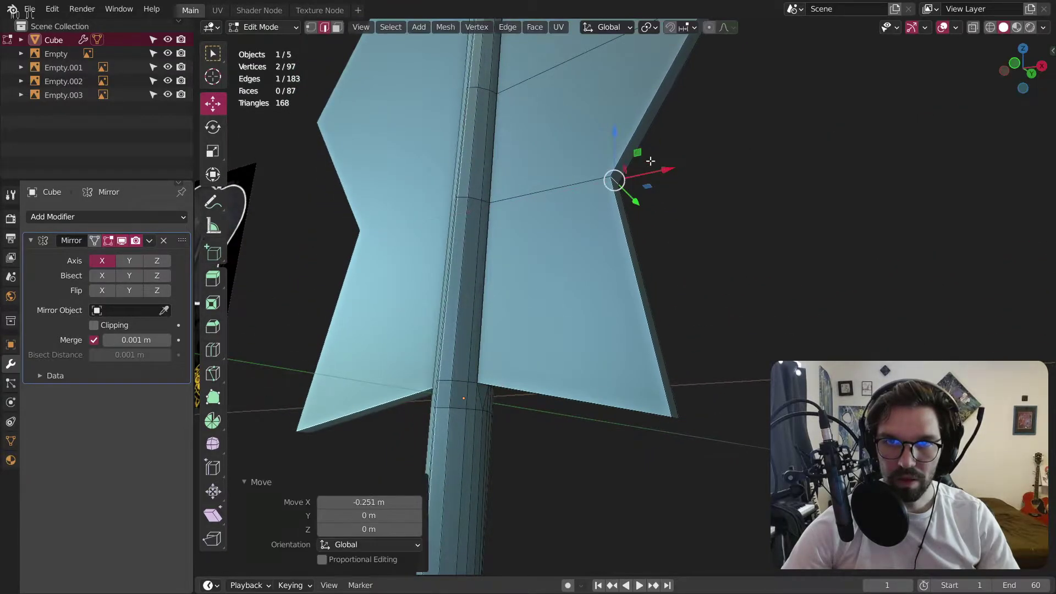
key(alt+a)
click(615, 177)
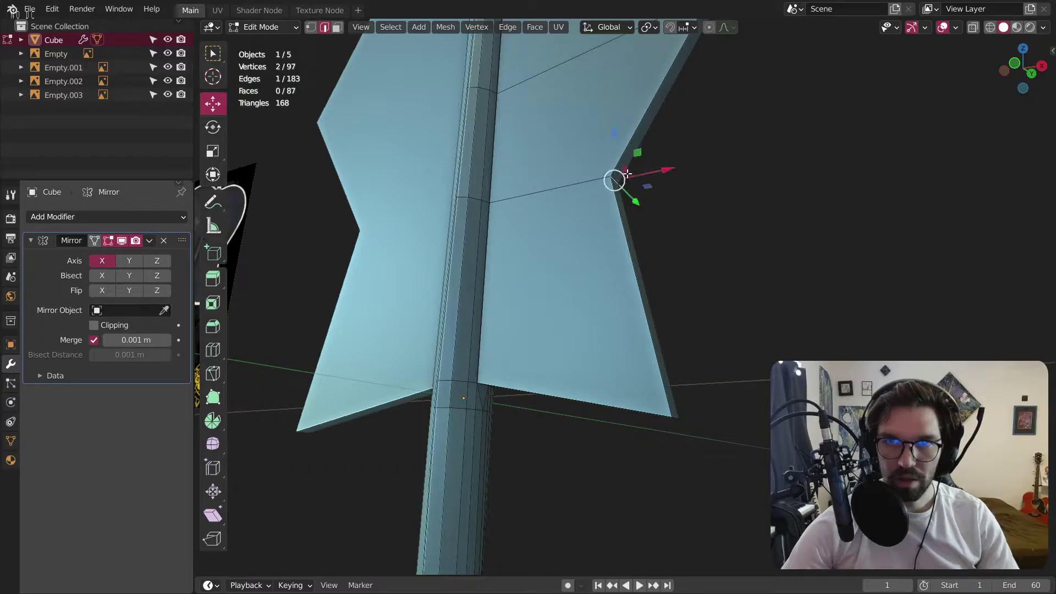
key(g)
key(z)
click(617, 198)
middle_drag(619, 197, 810, 241)
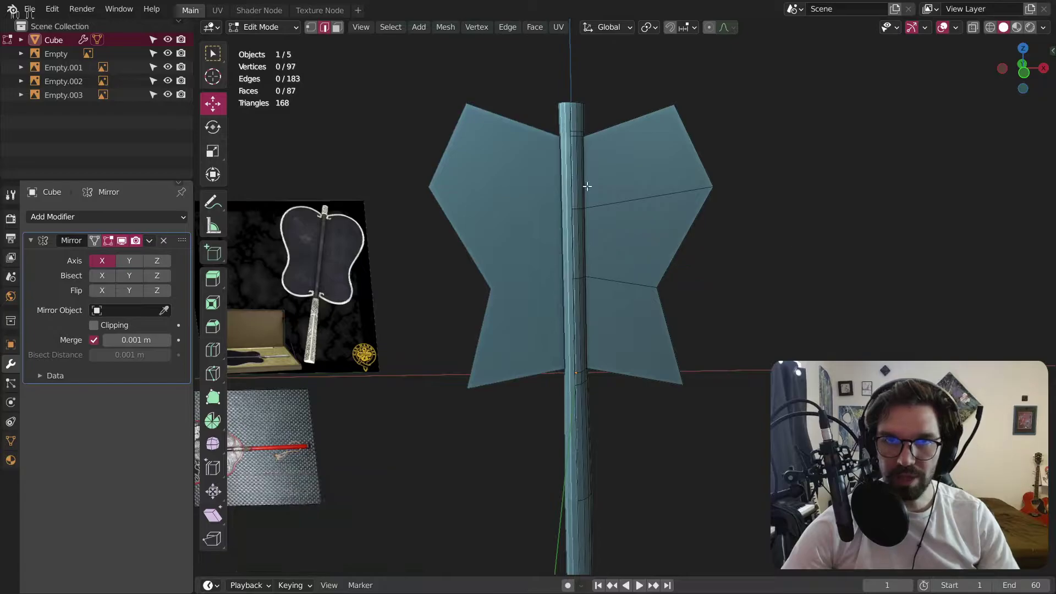
Apply the reshaped fan object's scale in Object Mode and return to Edit Mode.
click(265, 27)
click(269, 54)
key(ctrl+a)
click(559, 191)
middle_drag(559, 191, 385, 138)
click(256, 26)
click(263, 57)
Select the fan panel's four outer edges: top corner, upper side, waist and bottom corner.
middle_drag(578, 149, 628, 282)
click(616, 295)
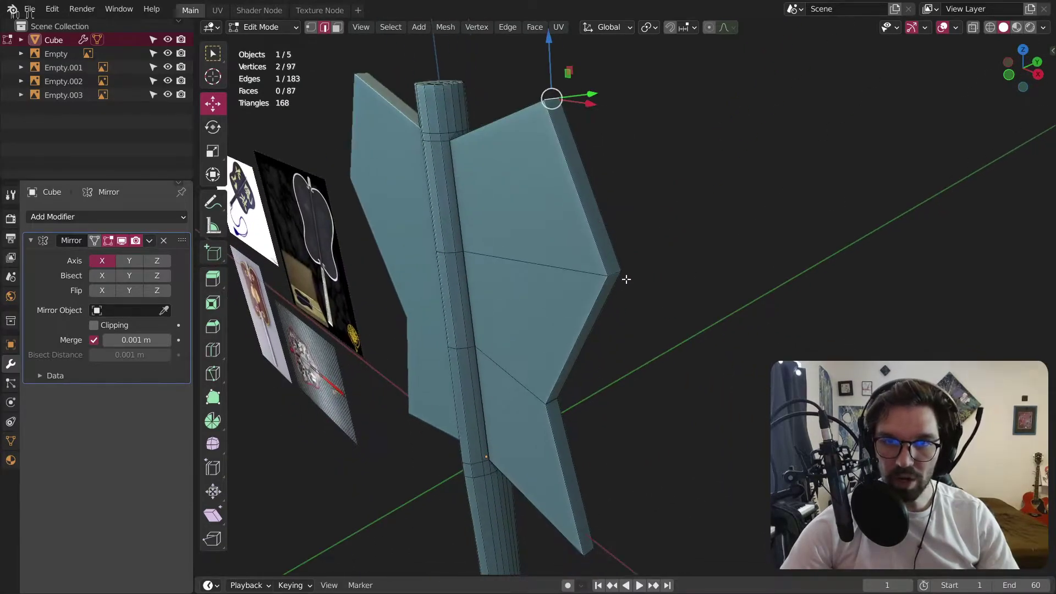
shift+click(613, 269)
shift+middle_drag(573, 396, 545, 198)
shift+click(522, 309)
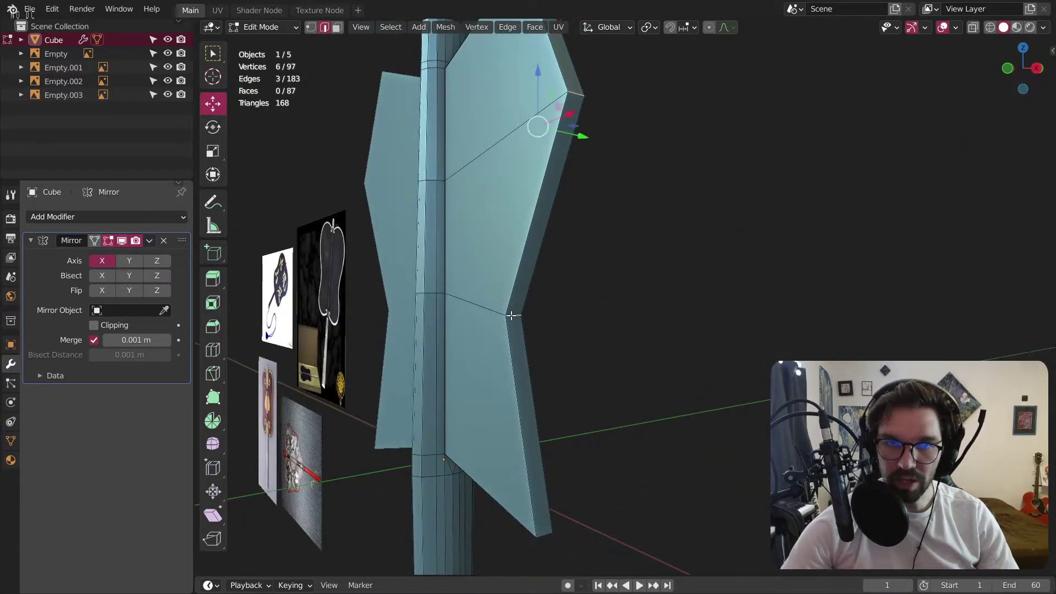
shift+middle_drag(571, 435, 549, 219)
shift+click(518, 319)
Bevel the four selected outer edges, raise the segments from 3 to 5, and undo the bevel.
middle_drag(531, 330, 633, 259)
shift+middle_drag(633, 259, 674, 344)
shift+middle_drag(583, 300, 603, 292)
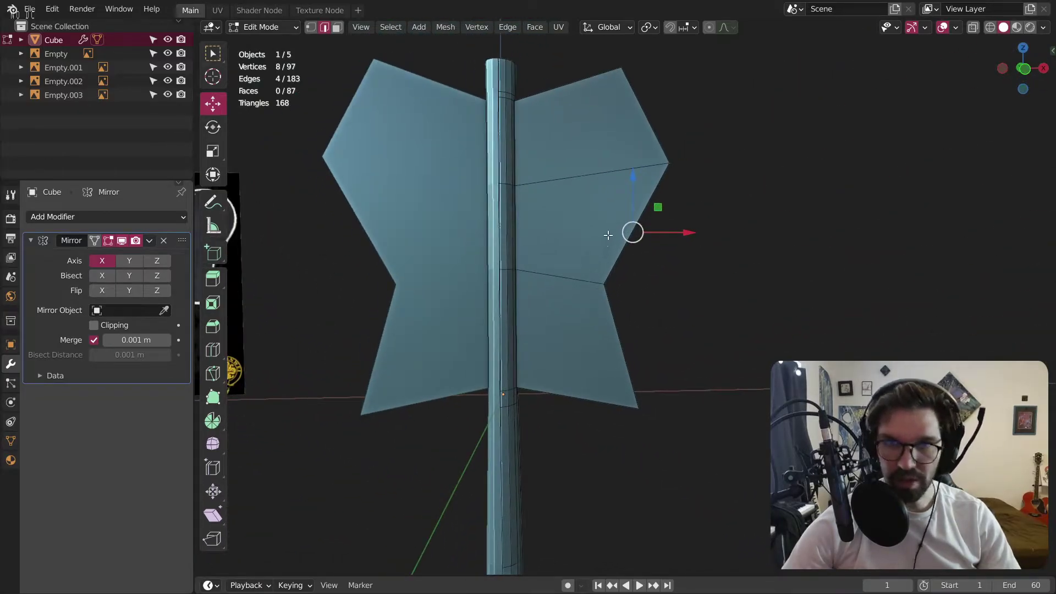
key(ctrl+b)
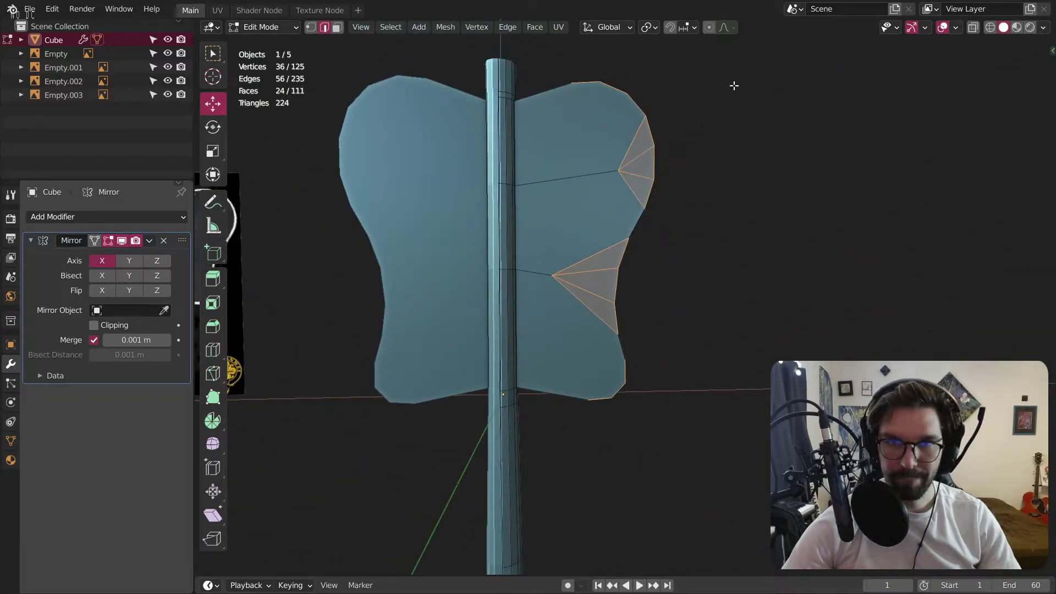
click(746, 69)
middle_drag(627, 126, 614, 143)
click(420, 367)
click(419, 368)
middle_drag(483, 248, 585, 207)
key(ctrl+z)
Remove the bottom outer corner edge from the selection, keeping the top corner, upper side and waist edges selected.
middle_drag(608, 52, 610, 358)
shift+click(597, 387)
shift+click(603, 369)
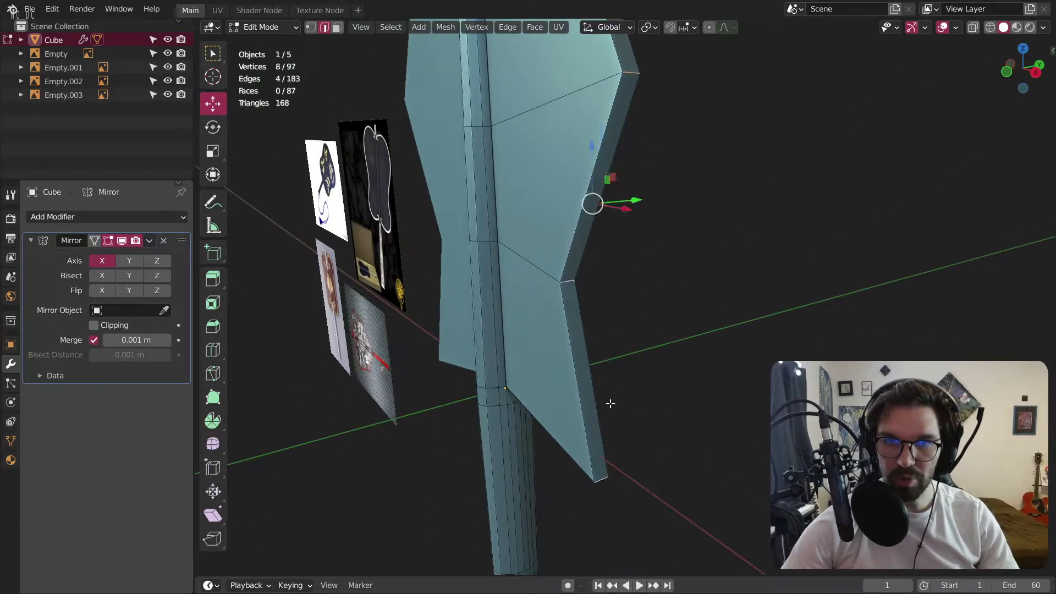
shift+click(601, 477)
Try to bevel the top corner, upper side and waist edges together with 5 segments.
middle_drag(601, 477, 590, 444)
middle_drag(584, 346, 617, 333)
key(ctrl+b)
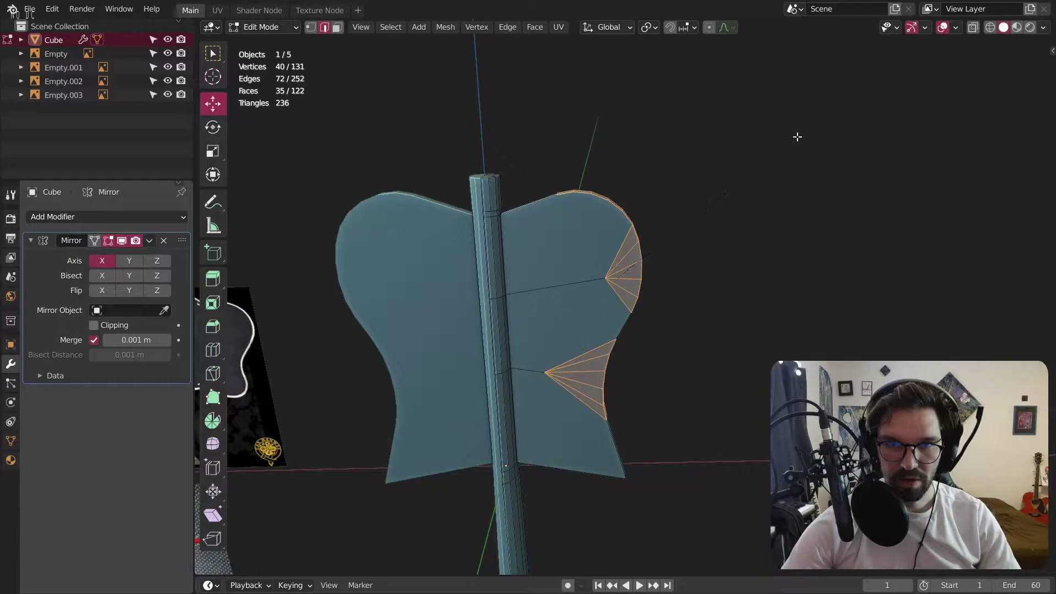
key(Escape)
Exclude the waist edge and bevel the fan panel's top corner and upper side edges with 5 segments.
middle_drag(797, 134, 565, 255)
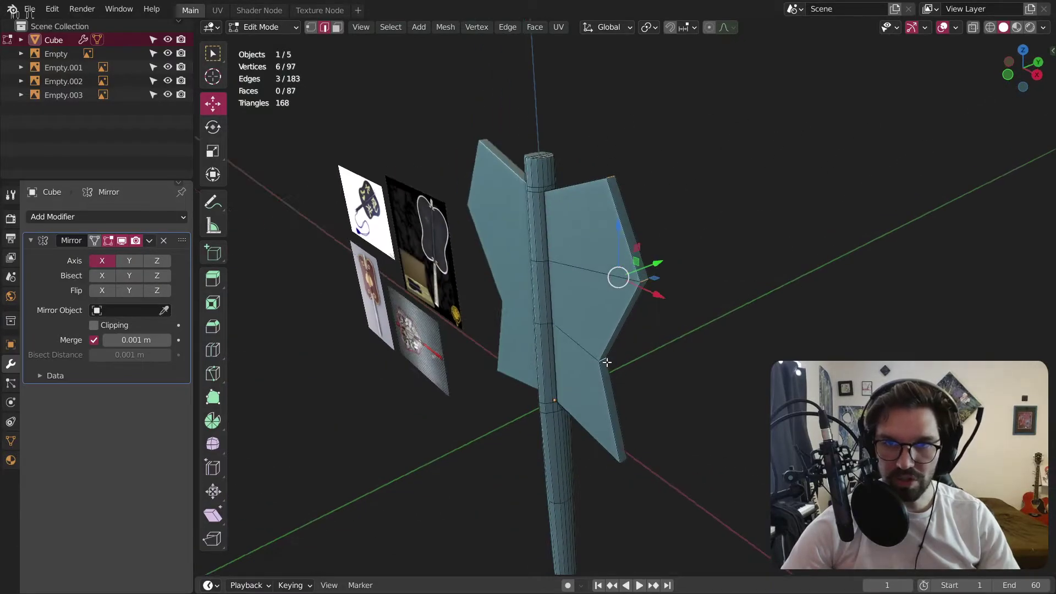
middle_drag(654, 331, 693, 288)
key(ctrl+b)
click(848, 123)
Bevel the waist edge alone into a wide 5-segment curve and undo it.
middle_drag(848, 123, 670, 215)
click(612, 207)
key(ctrl+b)
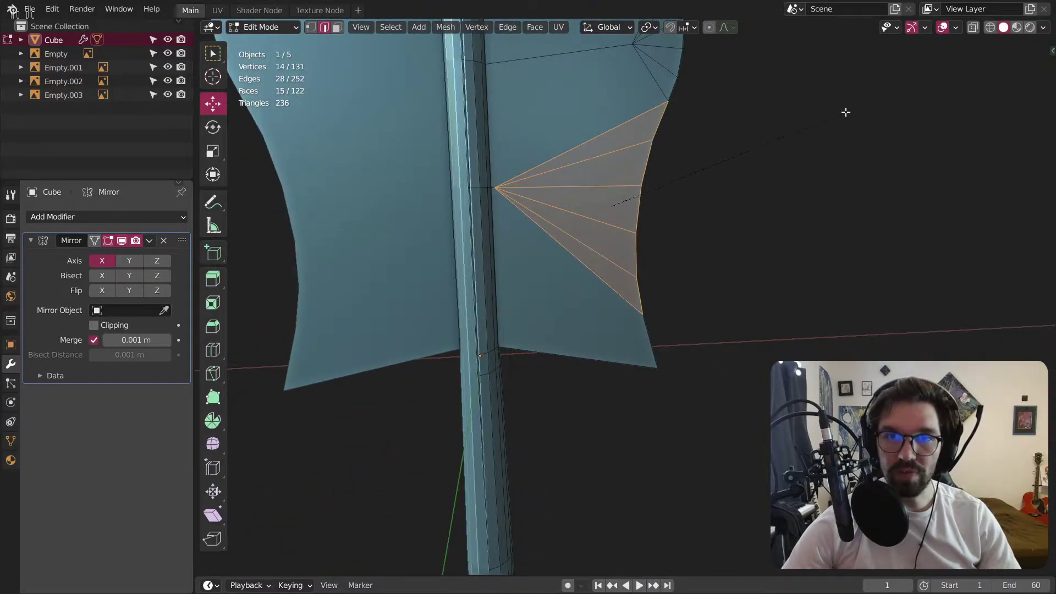
click(846, 112)
scroll(605, 193, down, 2)
shift+middle_drag(596, 193, 675, 212)
key(ctrl+z)
Bevel the waist and bottom corner edges together with 5 segments and a 5.57 m width, and undo it.
scroll(740, 326, up, 3)
shift+click(750, 352)
middle_drag(749, 352, 613, 271)
scroll(606, 249, up, 2)
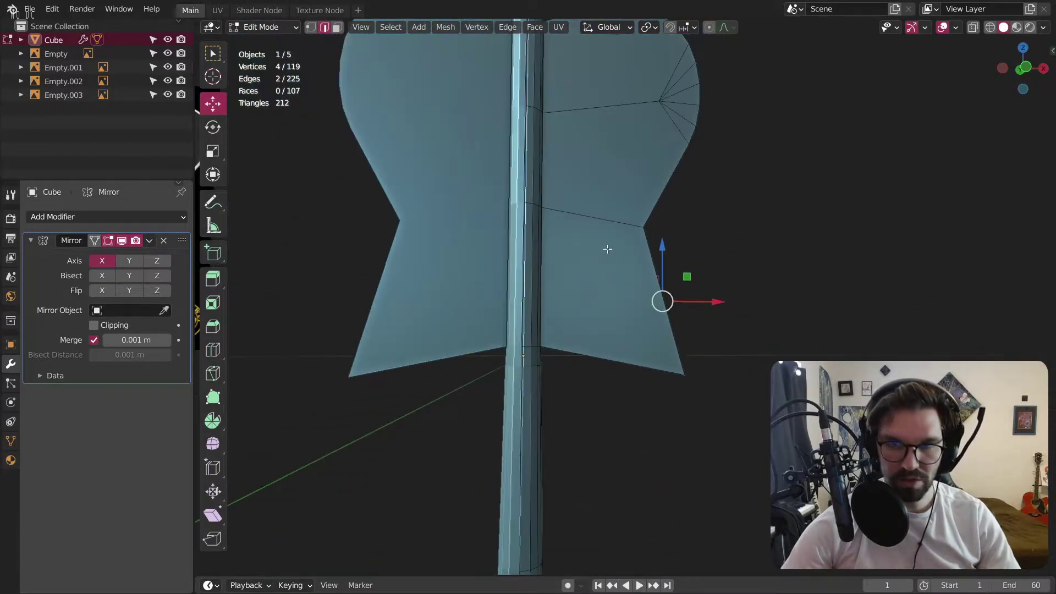
key(ctrl+b)
click(914, 64)
scroll(715, 176, down, 4)
middle_drag(578, 231, 610, 248)
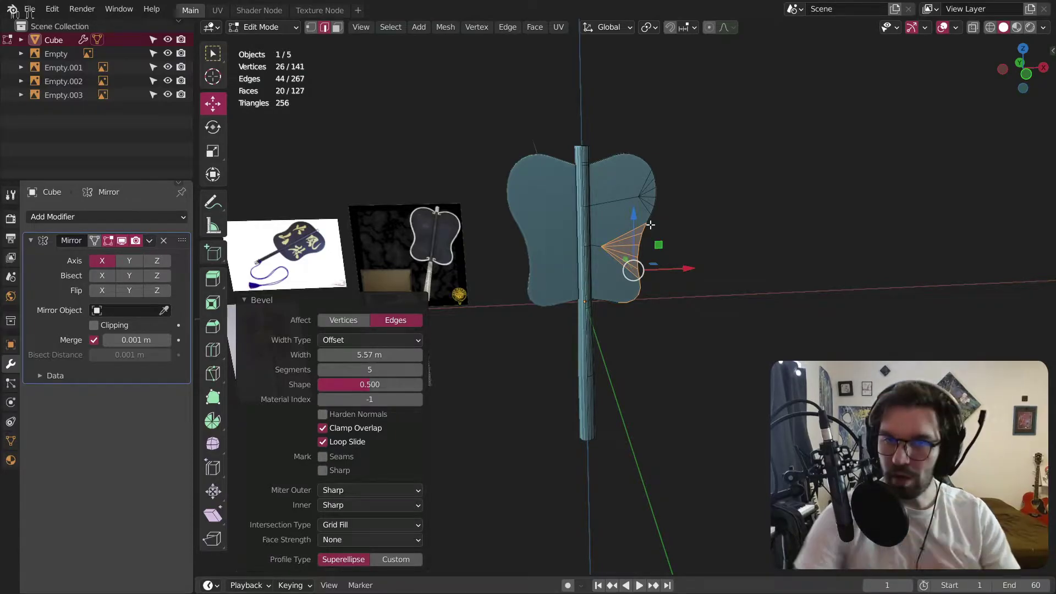
scroll(610, 270, up, 2)
key(ctrl+z)
Switch the active tool to Select Box.
middle_drag(610, 270, 564, 277)
scroll(565, 283, up, 5)
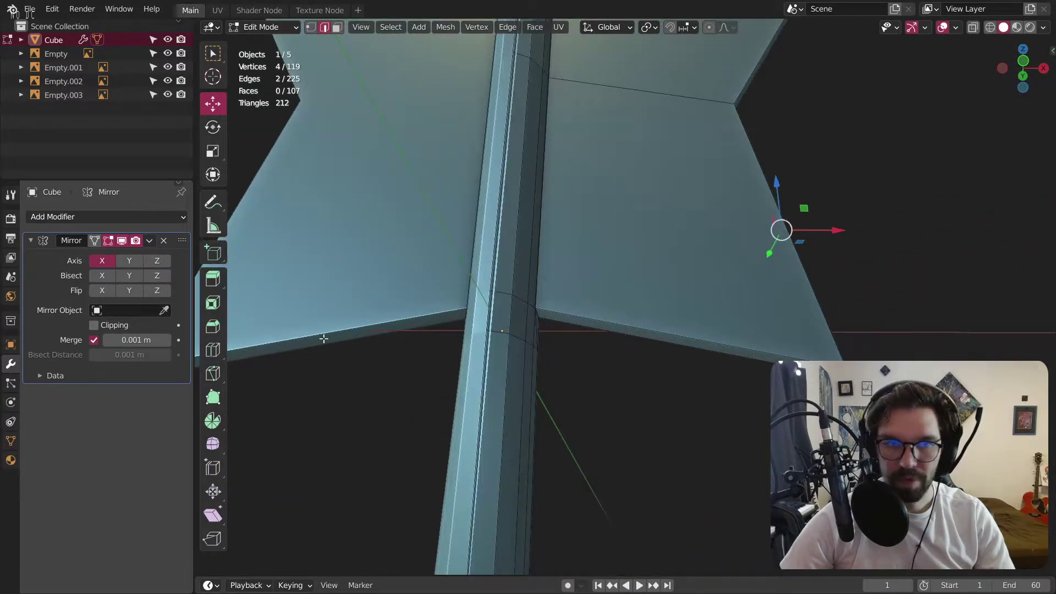
click(213, 350)
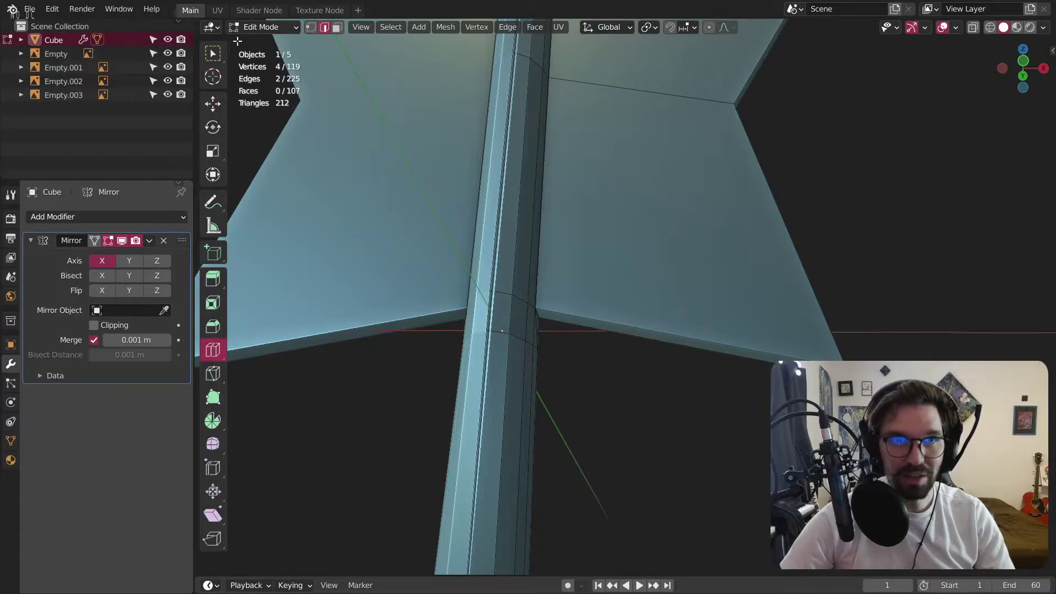
click(213, 53)
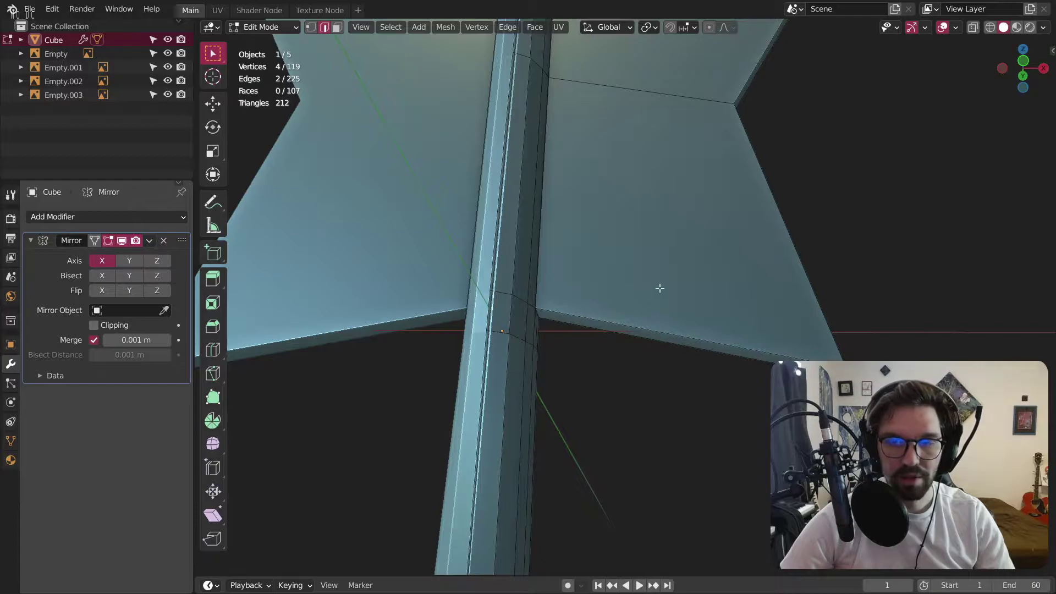
scroll(660, 285, down, 8)
middle_drag(655, 342, 655, 408)
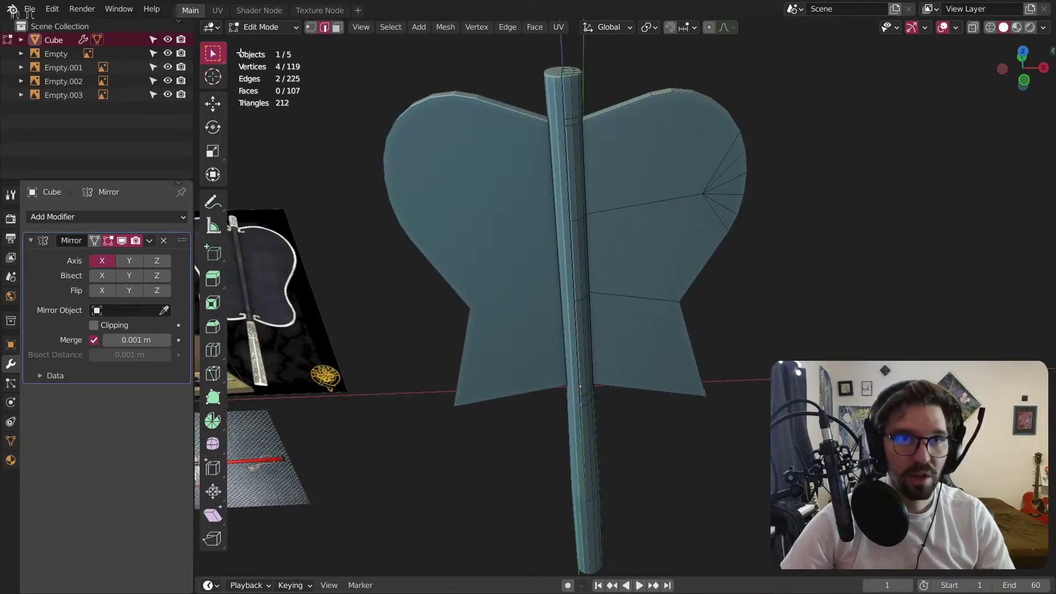
Subdivide the fan panel's upper and waist cross edges with 1 cut each.
click(311, 27)
click(324, 27)
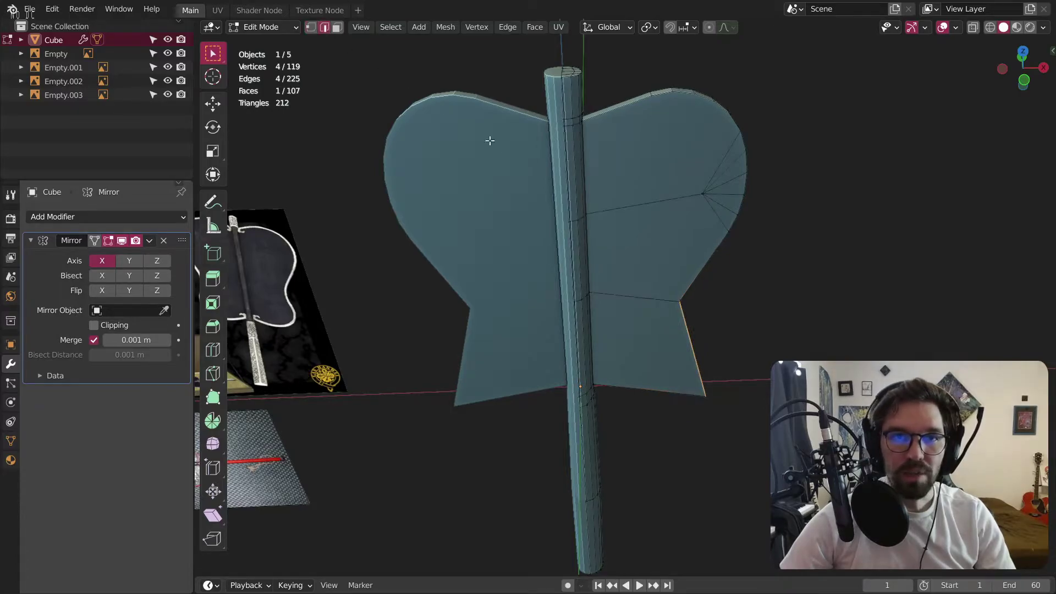
middle_drag(672, 205, 651, 210)
right_click(634, 214)
click(634, 214)
middle_drag(529, 242, 675, 235)
click(603, 292)
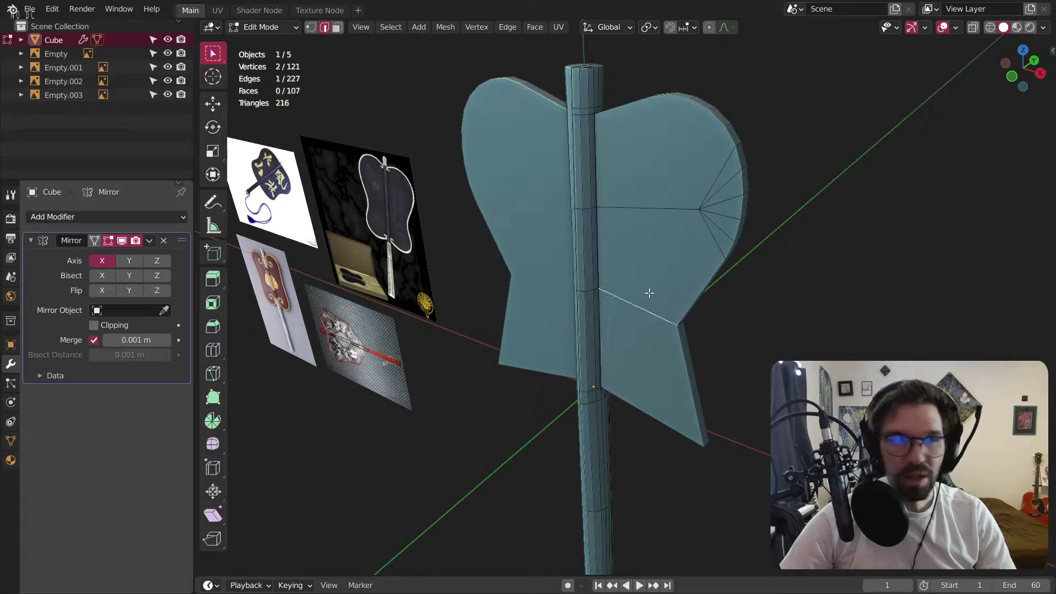
right_click(647, 295)
click(648, 295)
middle_drag(647, 295, 508, 144)
Connect the panel's top border vertex to the two cross-edge midpoints with vertical edges on the front and back faces.
middle_drag(694, 149, 653, 112)
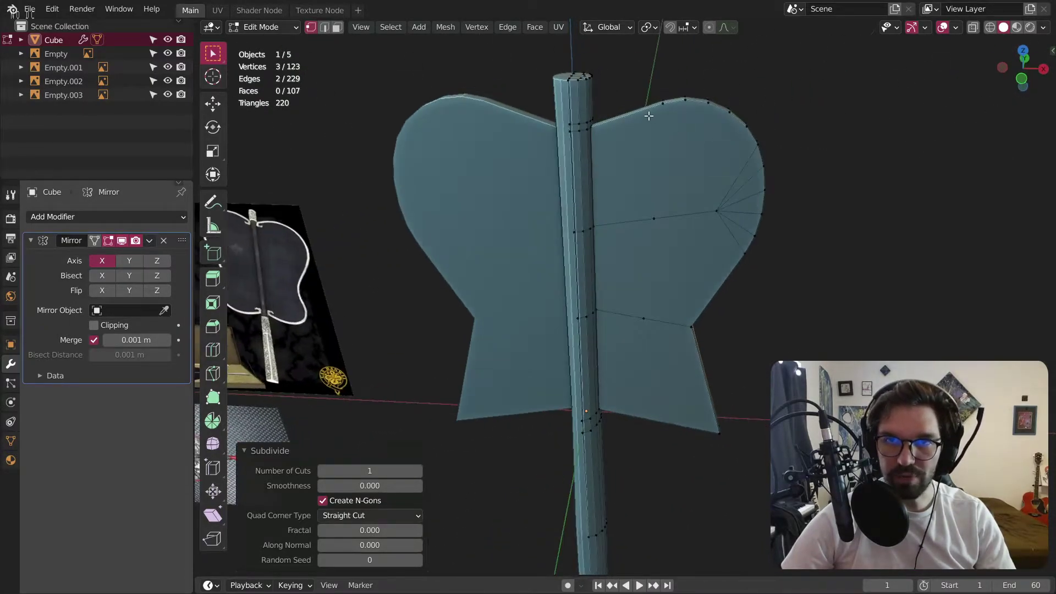
click(655, 111)
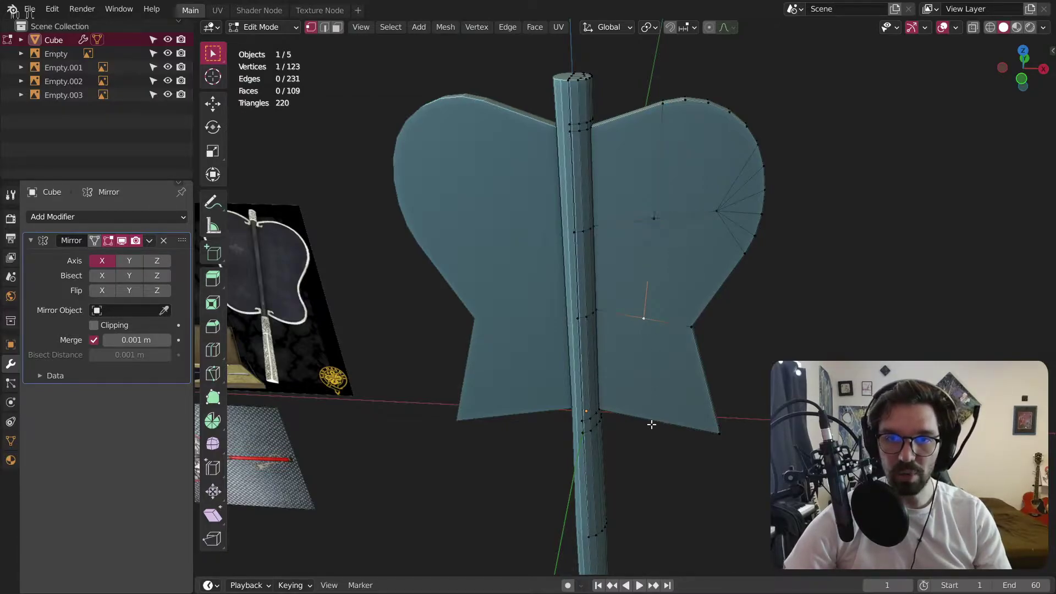
middle_drag(661, 370, 663, 142)
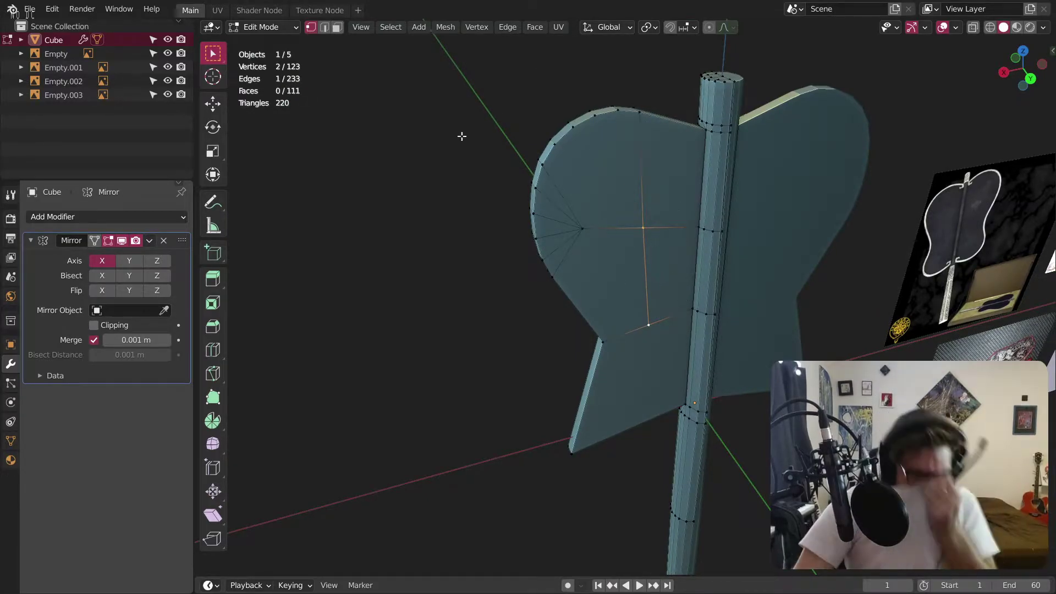
Subdivide the front and back edges of the panel's bottom border with 1 cut each.
middle_drag(683, 409, 596, 271)
scroll(593, 286, up, 2)
shift+middle_drag(591, 330, 520, 264)
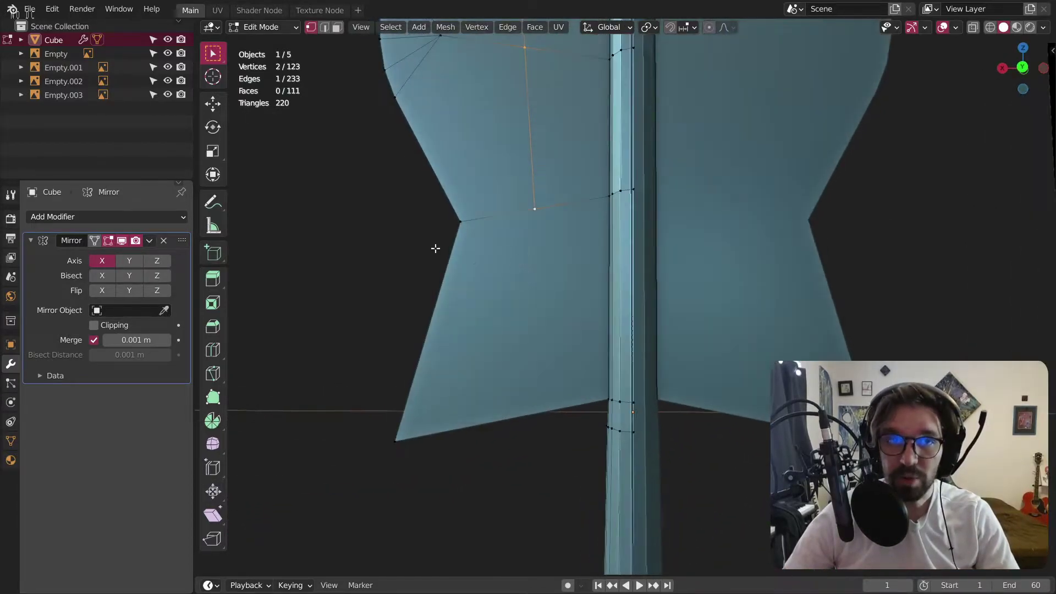
middle_drag(567, 335, 579, 296)
click(213, 350)
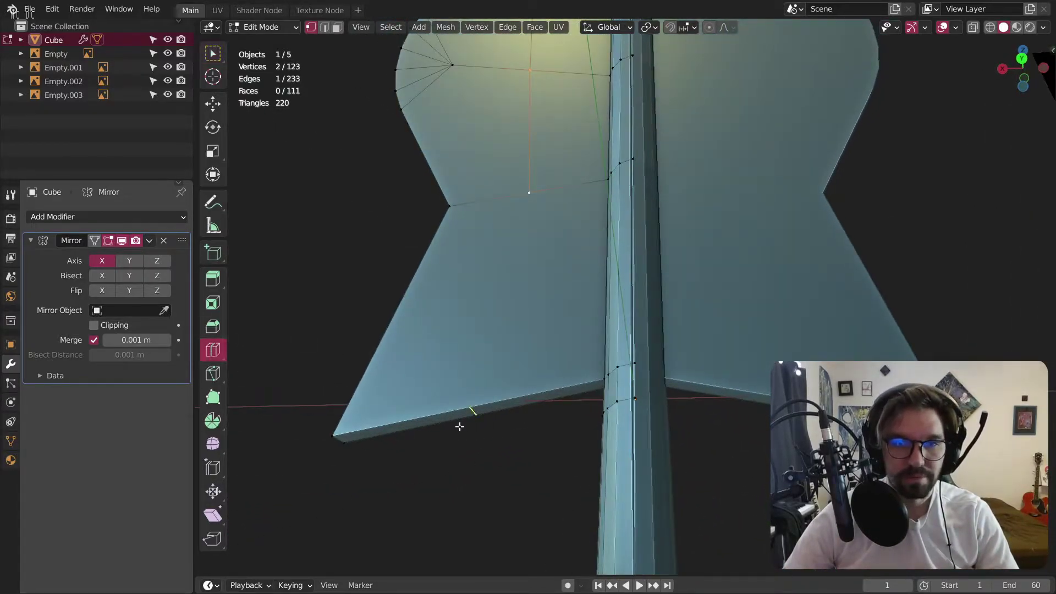
click(325, 27)
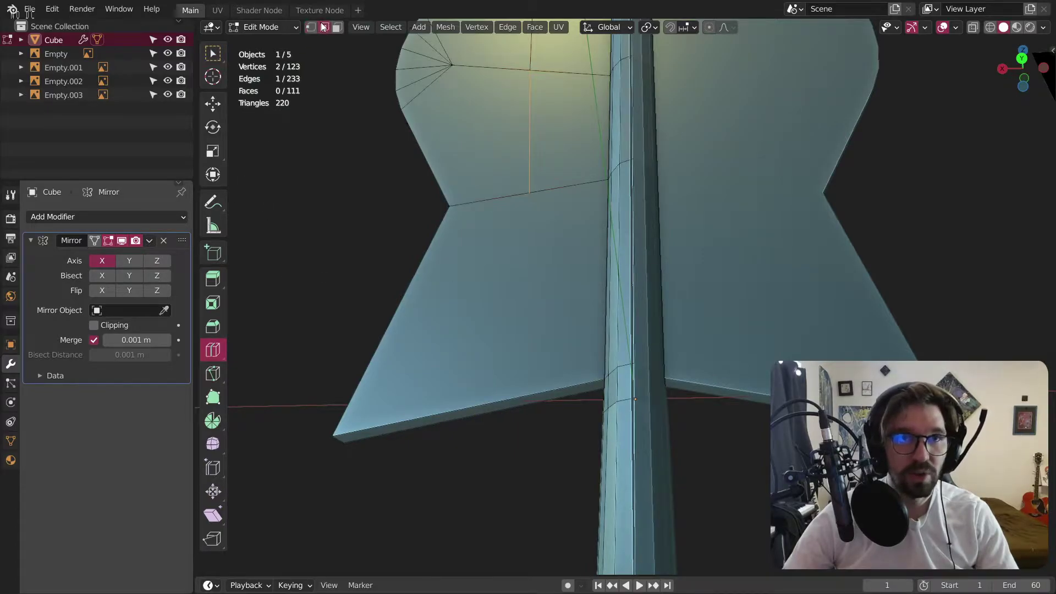
click(541, 392)
shift+click(525, 410)
right_click(537, 410)
click(537, 410)
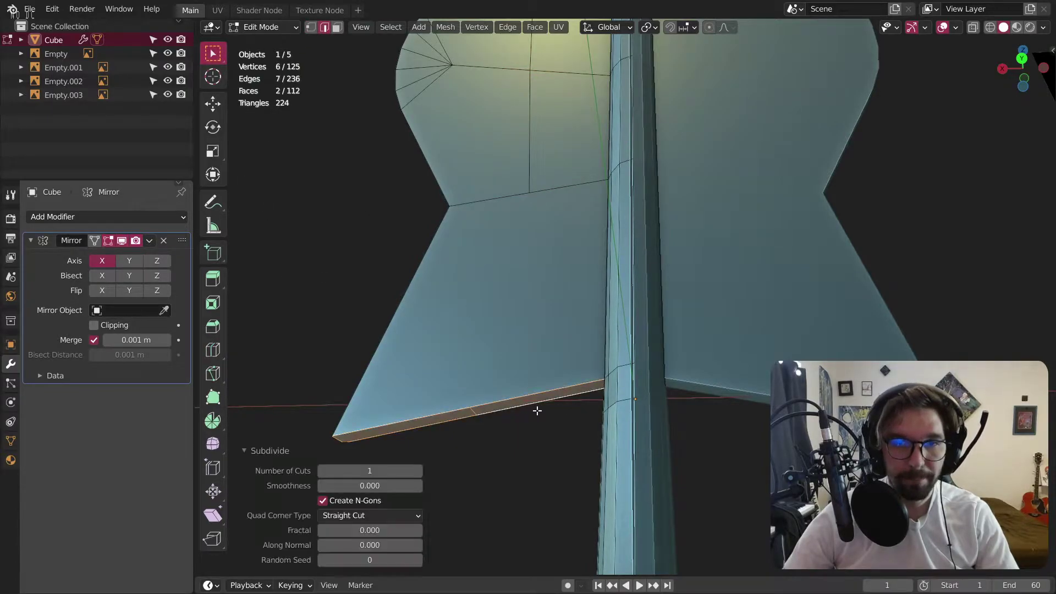
Connect the waist midpoint to the bottom border midpoint with a vertical edge on both the front and back faces.
click(474, 409)
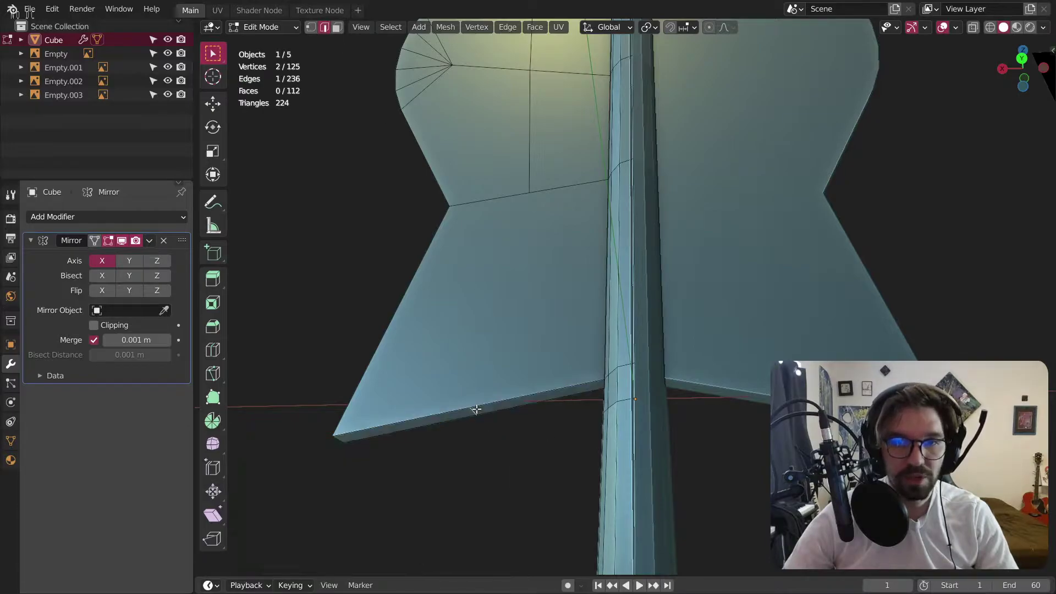
click(311, 26)
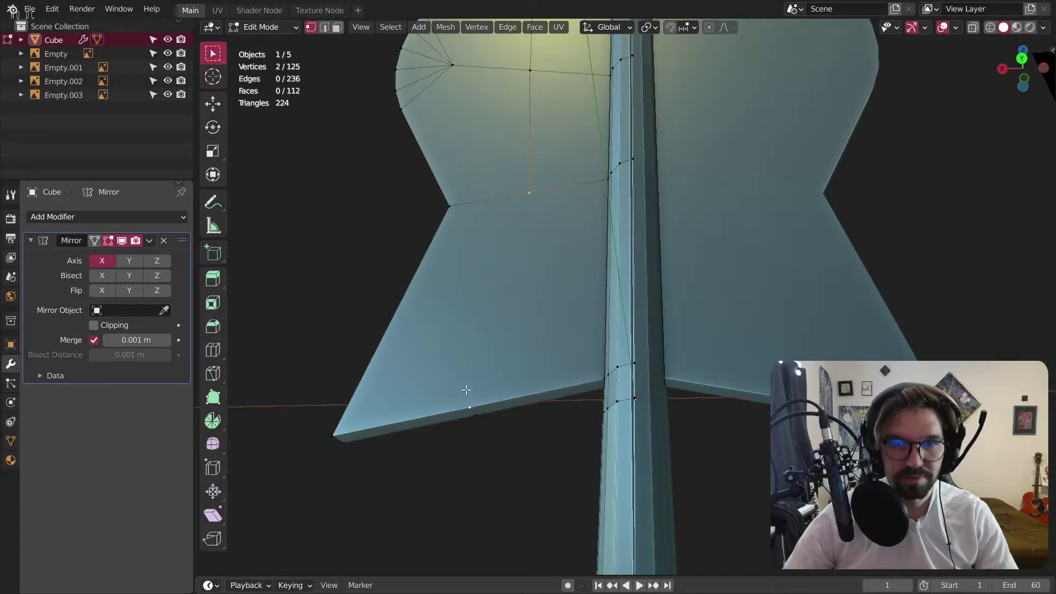
key(f)
middle_drag(479, 377, 635, 290)
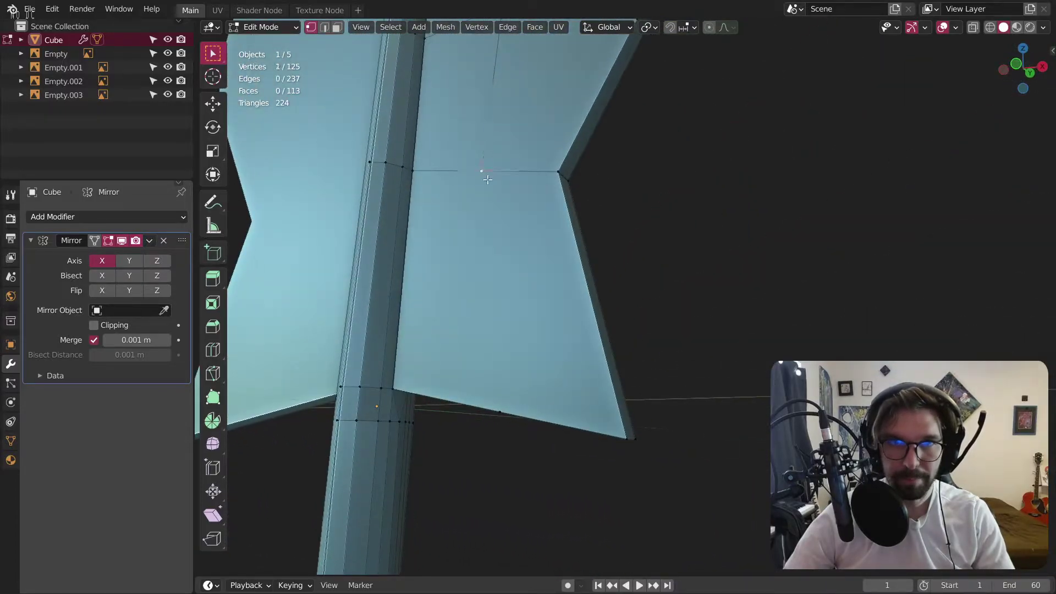
middle_drag(520, 366, 536, 276)
Slide the bottom border's middle edge toward the handle with a factor of 0.461.
click(325, 27)
middle_drag(502, 405, 609, 391)
key(g)
key(g)
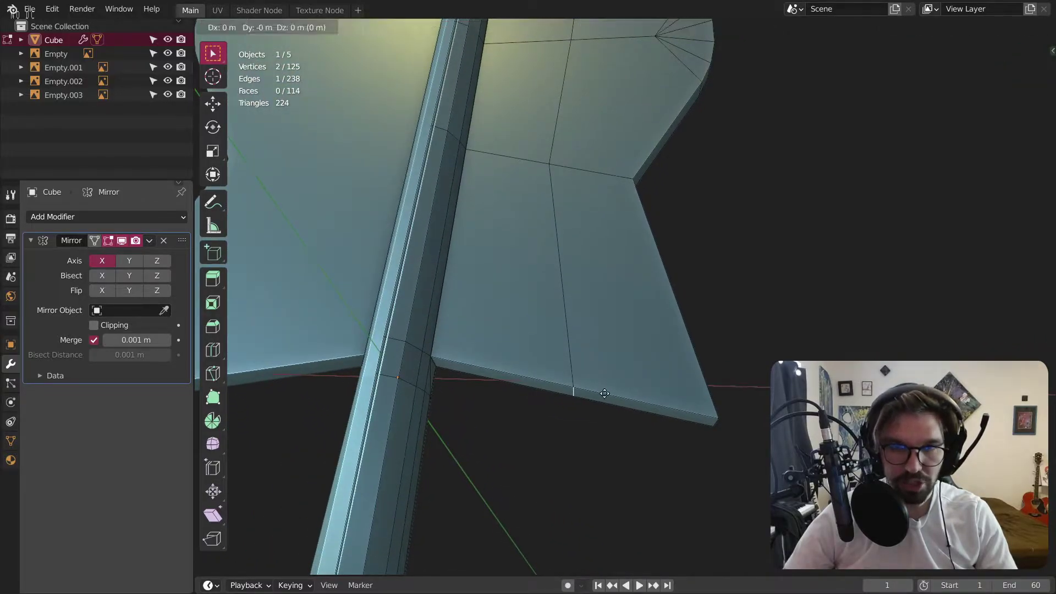
click(538, 387)
Move the bottom border's middle edge -0.42374 m along Z.
key(g)
key(z)
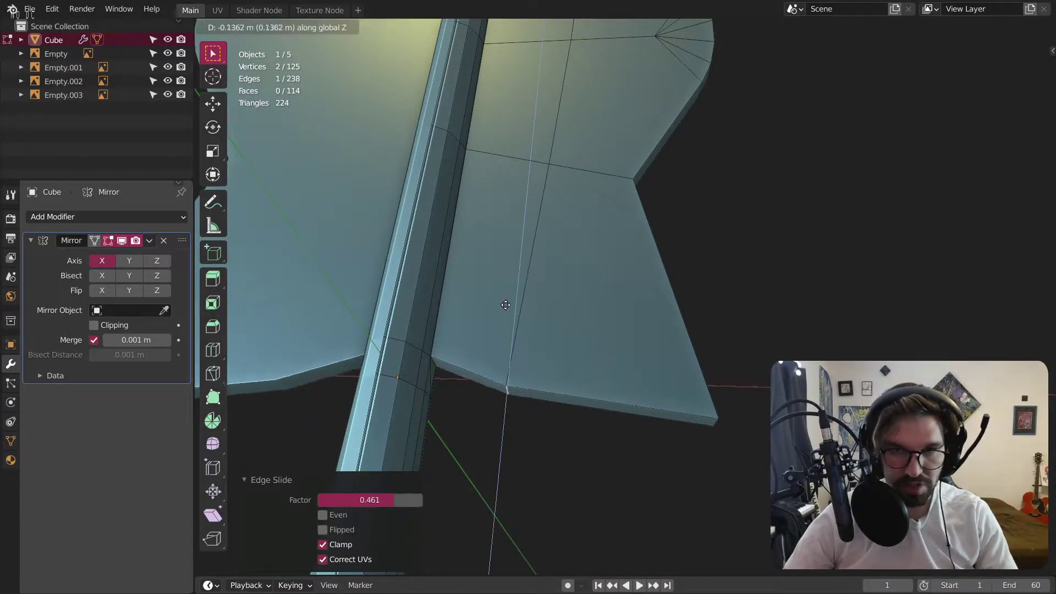
click(501, 324)
scroll(493, 266, down, 4)
middle_drag(493, 264, 498, 301)
shift+middle_drag(497, 301, 565, 306)
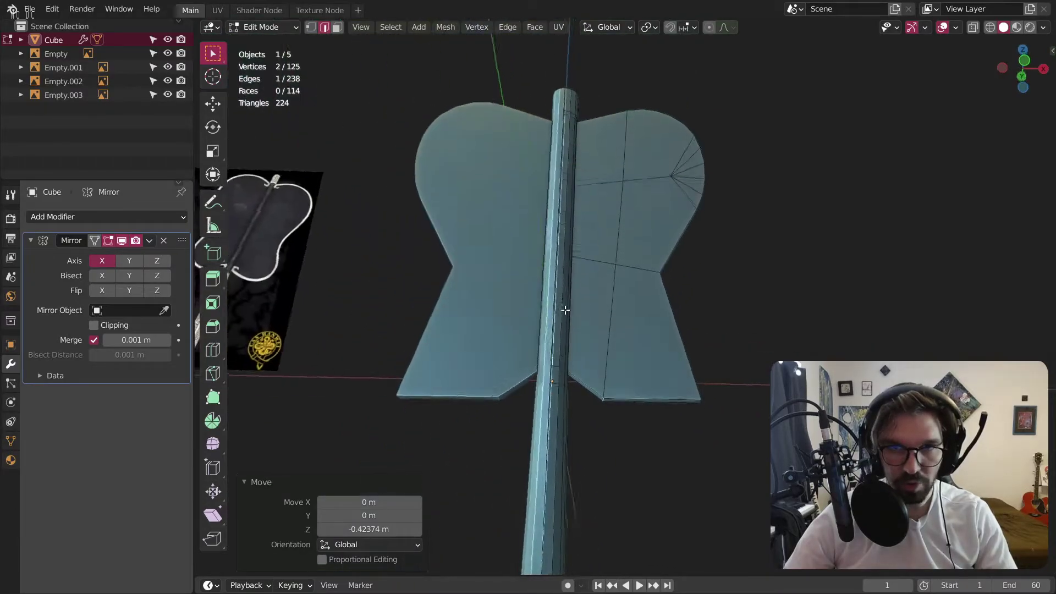
scroll(571, 355, up, 2)
middle_drag(573, 358, 587, 302)
scroll(584, 374, up, 1)
scroll(600, 418, up, 2)
middle_drag(599, 420, 615, 395)
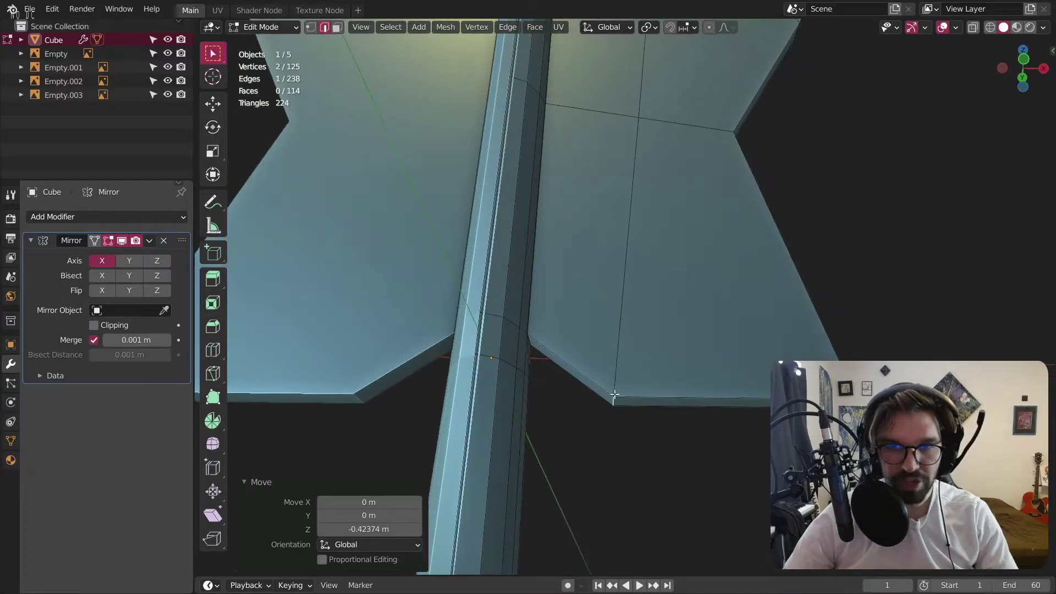
Apply the fan's scale in Object Mode and return to Edit Mode.
key(Tab)
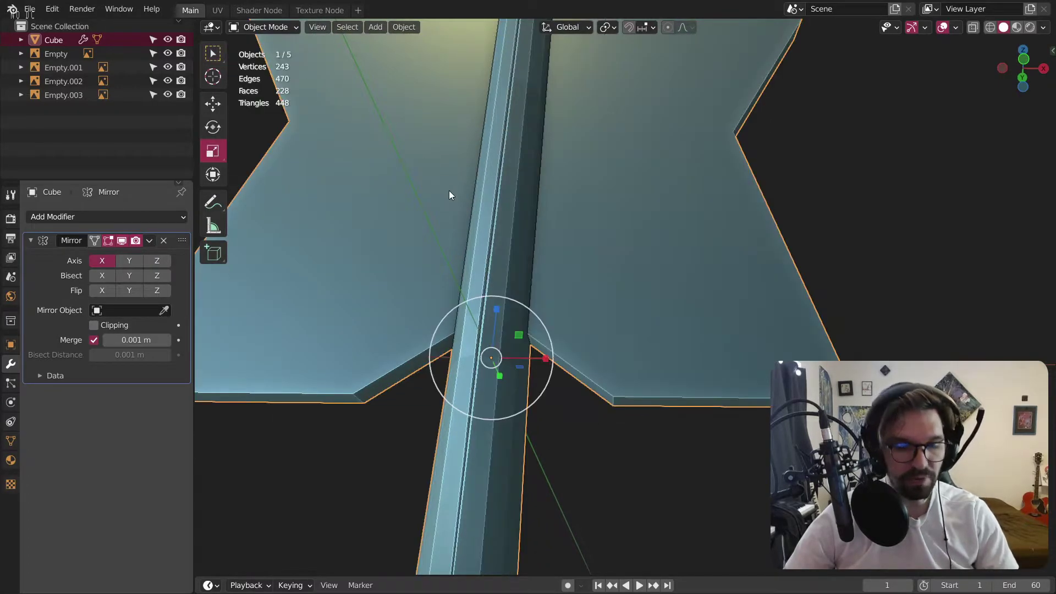
key(ctrl+a)
click(453, 196)
click(266, 27)
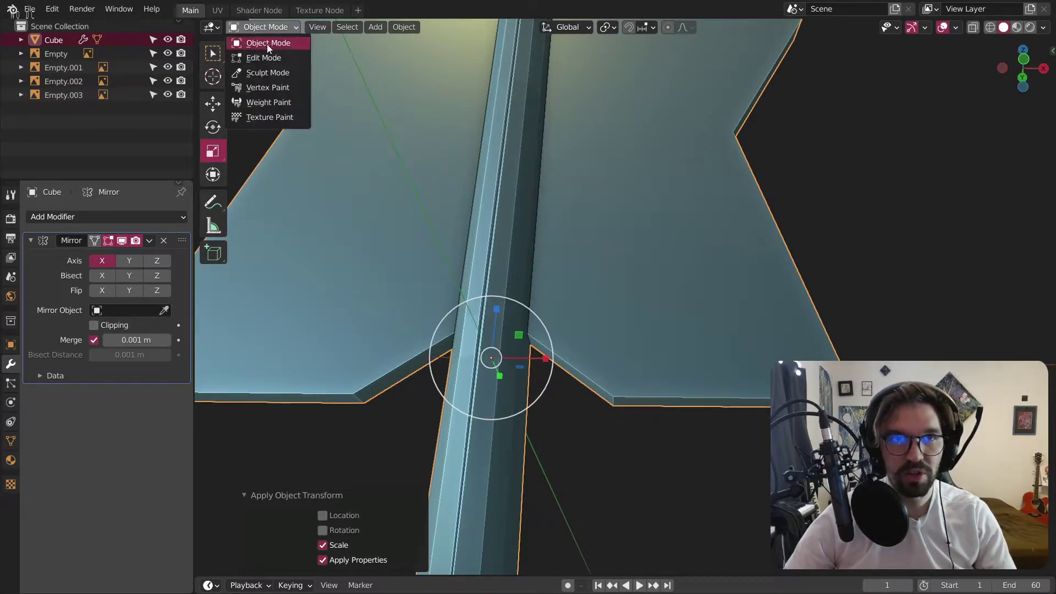
click(272, 59)
Bevel the bottom border's middle edge into a wide rounded curve near the handle.
key(ctrl+b)
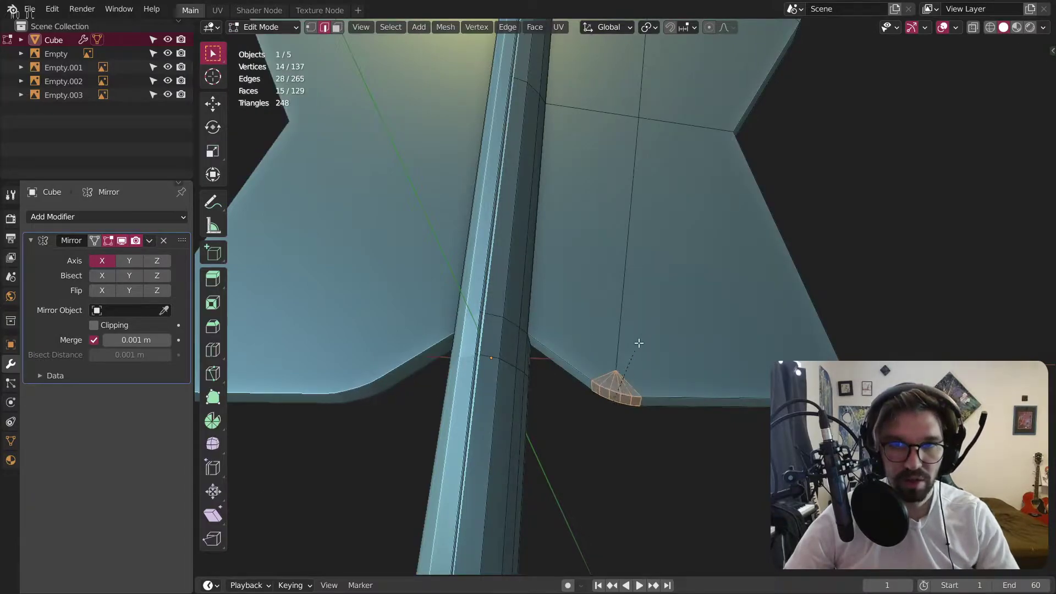
click(690, 254)
scroll(571, 299, down, 3)
middle_drag(570, 299, 617, 274)
Bevel the waist and bottom corner edges together with 5 segments and an 8.3 m width.
alt+click(631, 190)
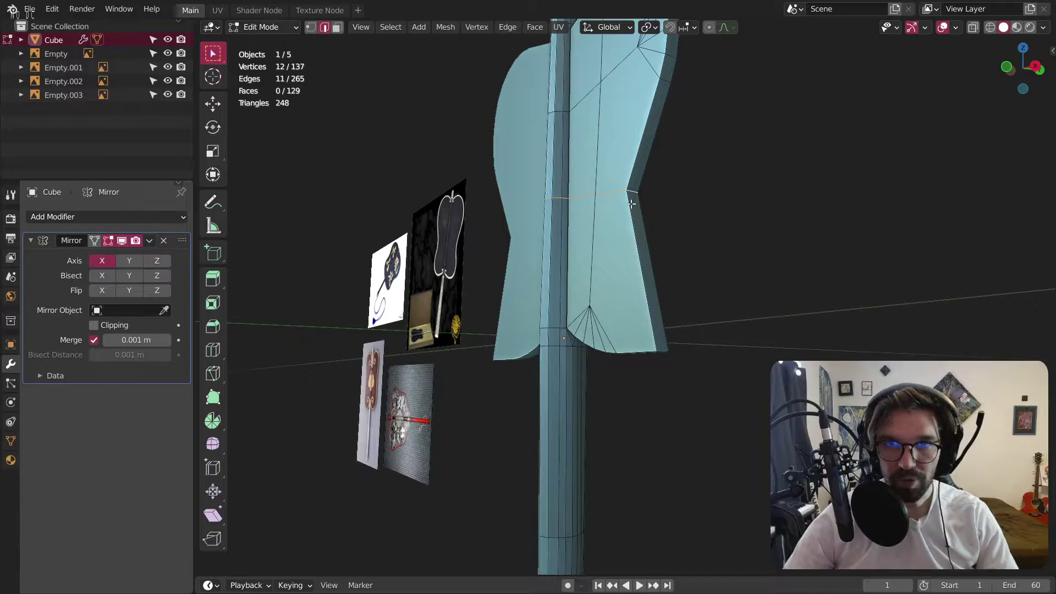
ctrl+click(665, 326)
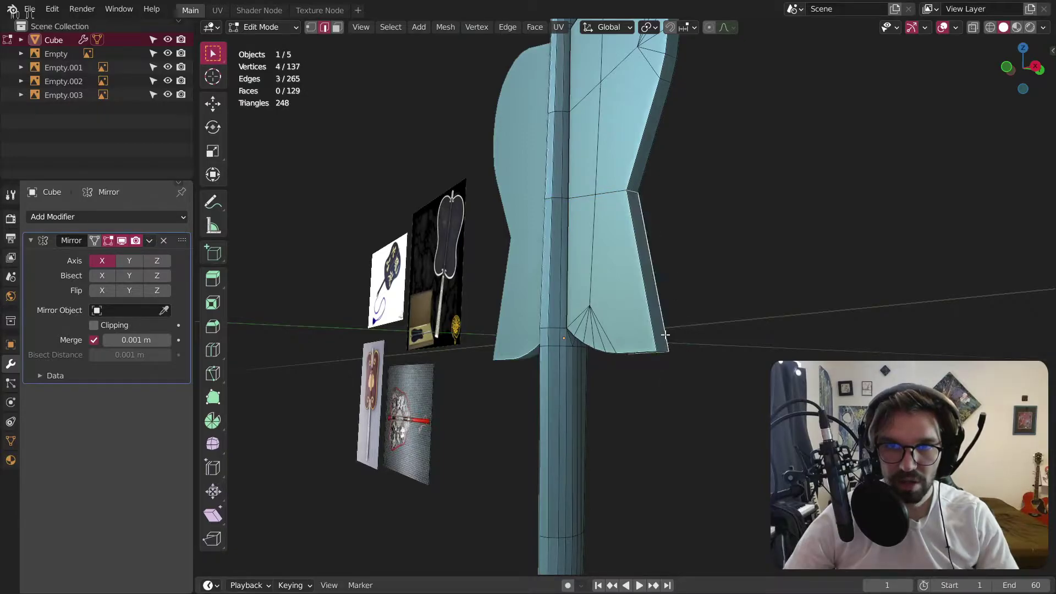
key(ctrl+z)
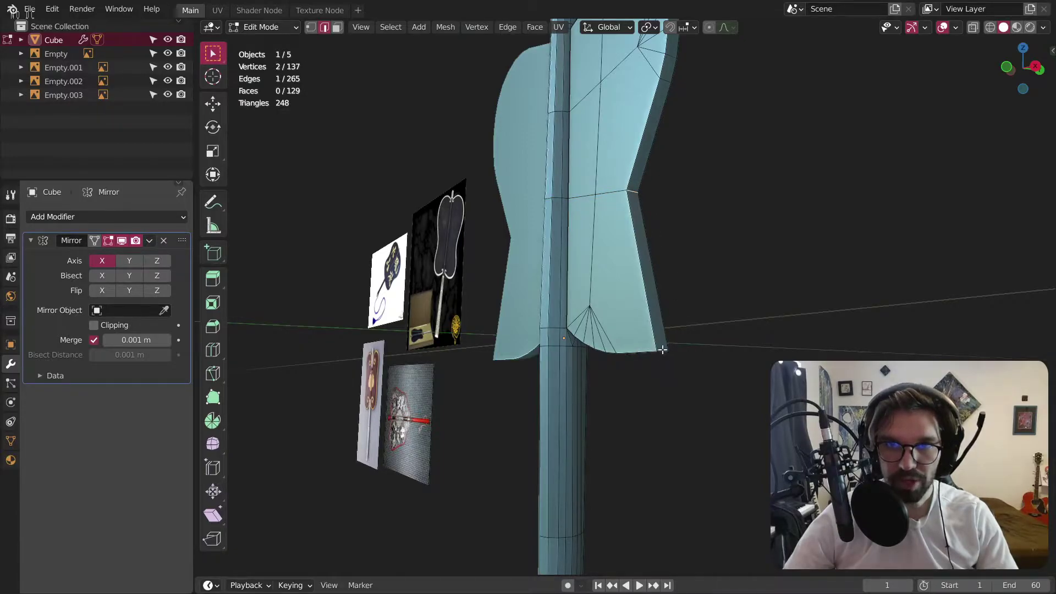
middle_drag(597, 226, 689, 226)
key(ctrl+b)
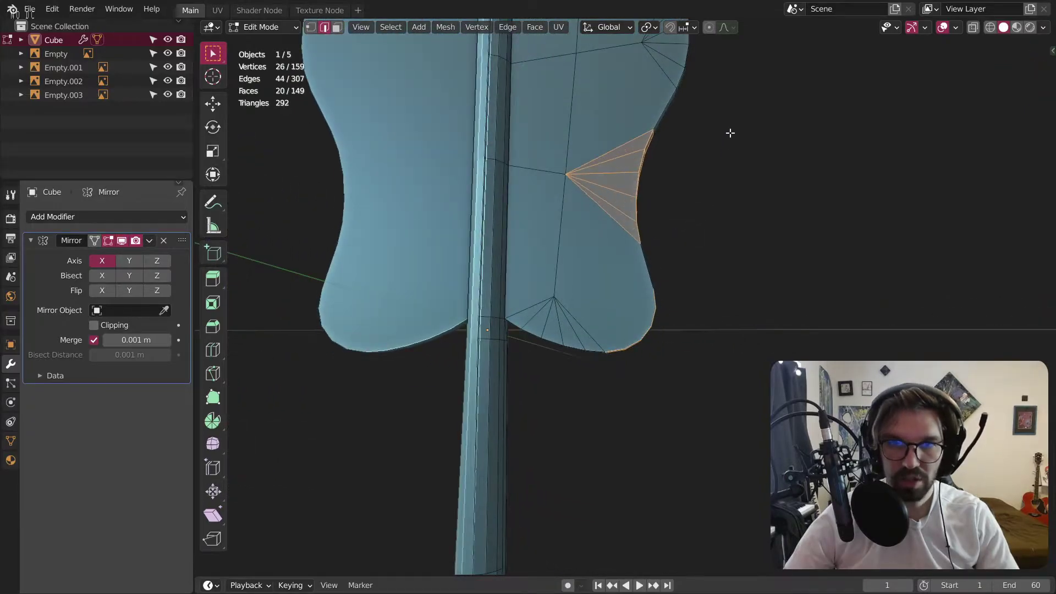
click(797, 302)
scroll(797, 302, down, 4)
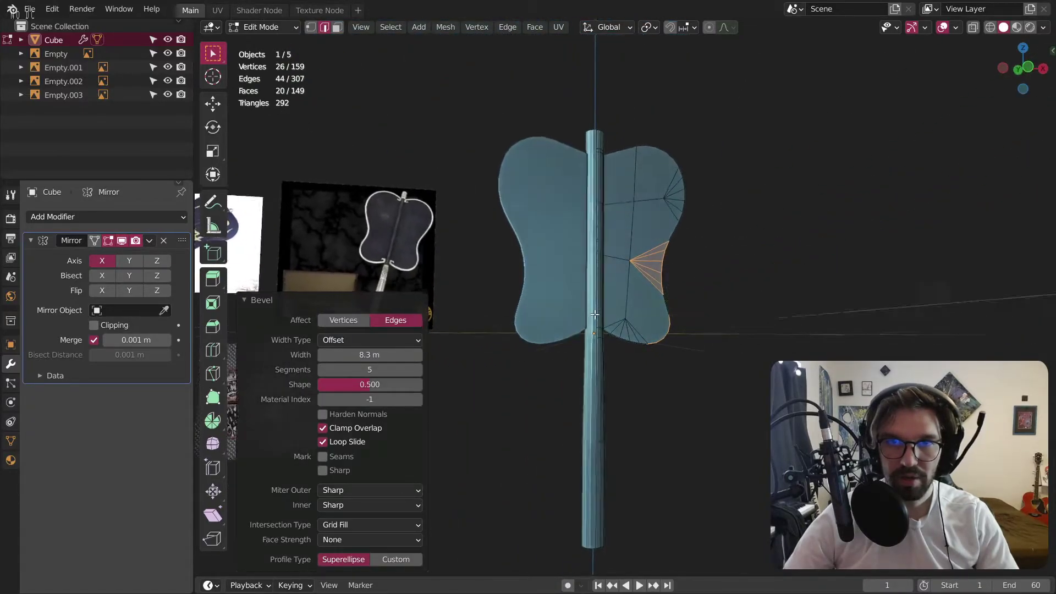
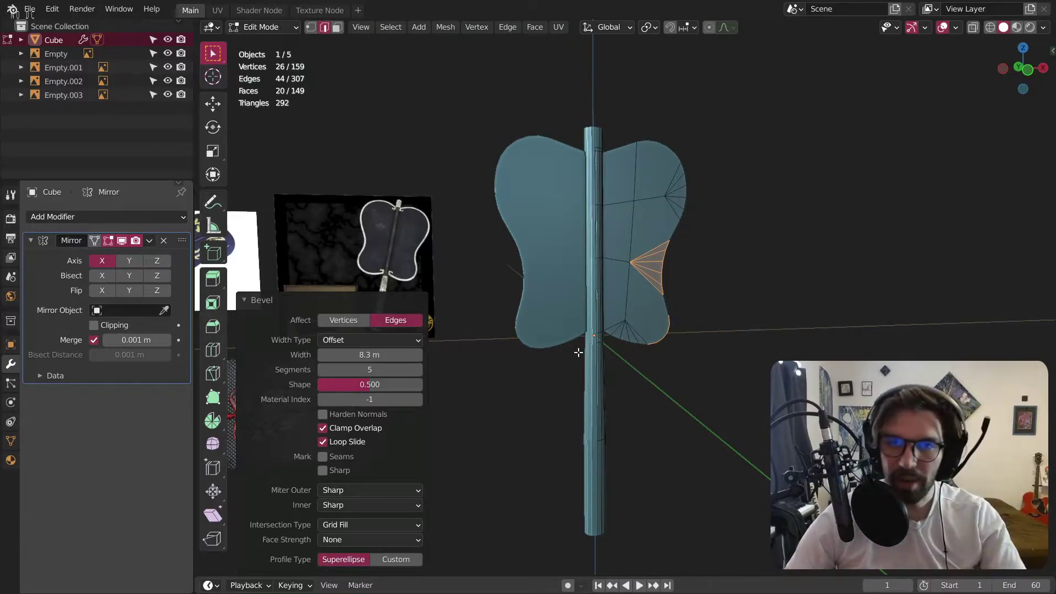
Scale the fan down slightly along Z in Object Mode and return to Edit Mode.
middle_drag(578, 355, 759, 267)
click(274, 24)
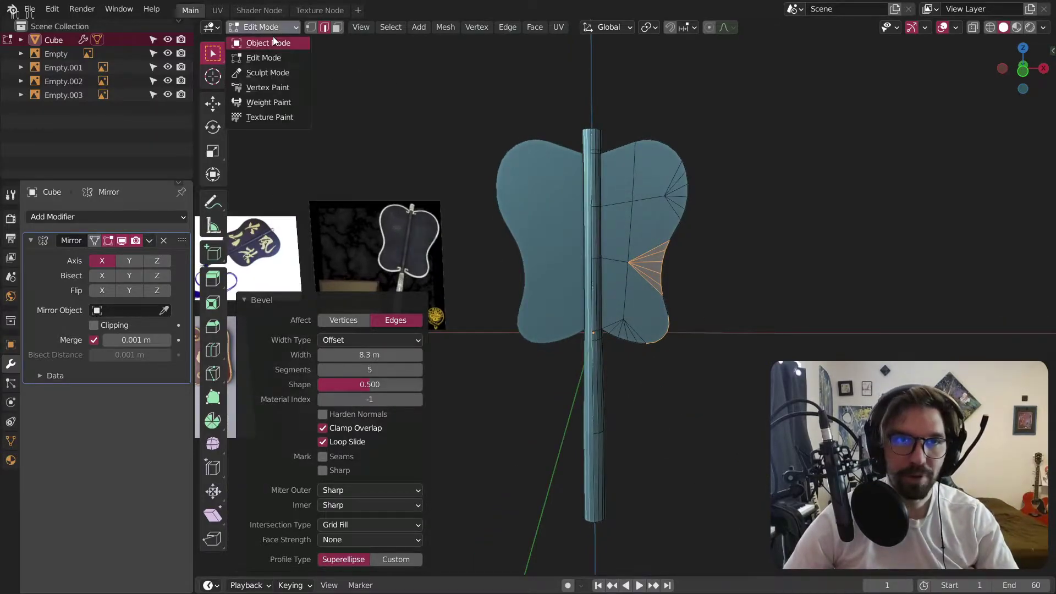
click(273, 37)
shift+middle_drag(665, 246, 602, 226)
mouse_move(602, 226)
middle_down()
mouse_move(562, 226)
mouse_move(606, 226)
middle_up()
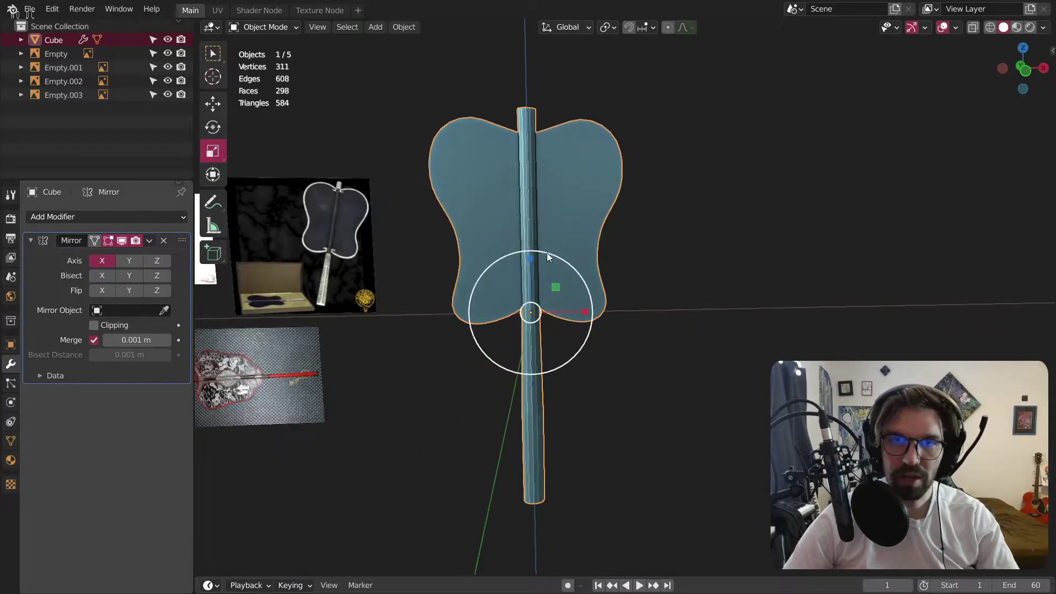
drag(532, 257, 543, 266)
shift+middle_drag(580, 352, 629, 266)
middle_drag(682, 292, 638, 318)
click(254, 28)
click(262, 58)
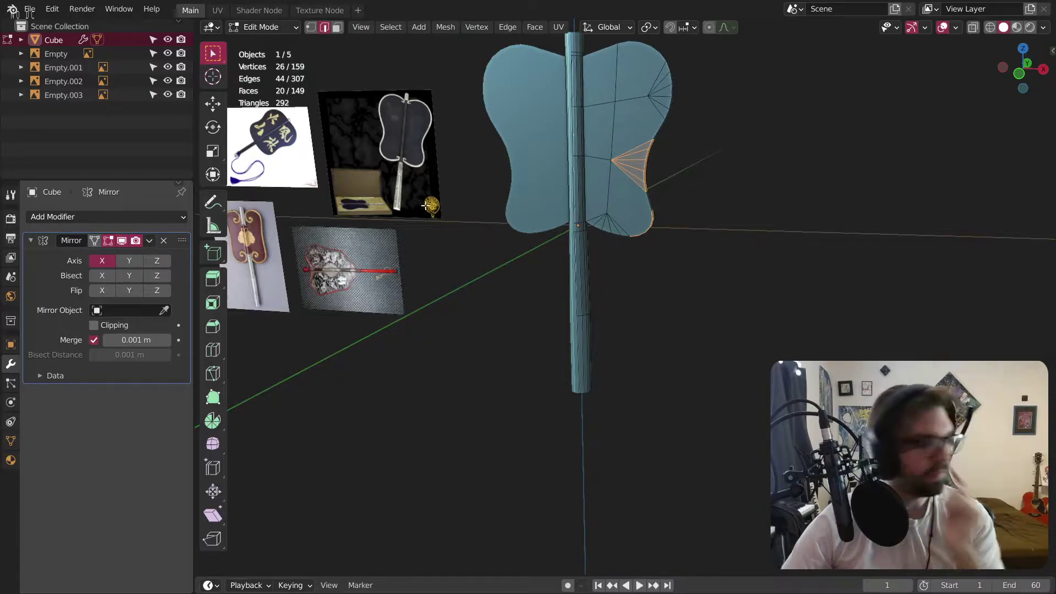
Undo the fan's Z scaling and the bevel of the waist and bottom corner edges.
key(Tab)
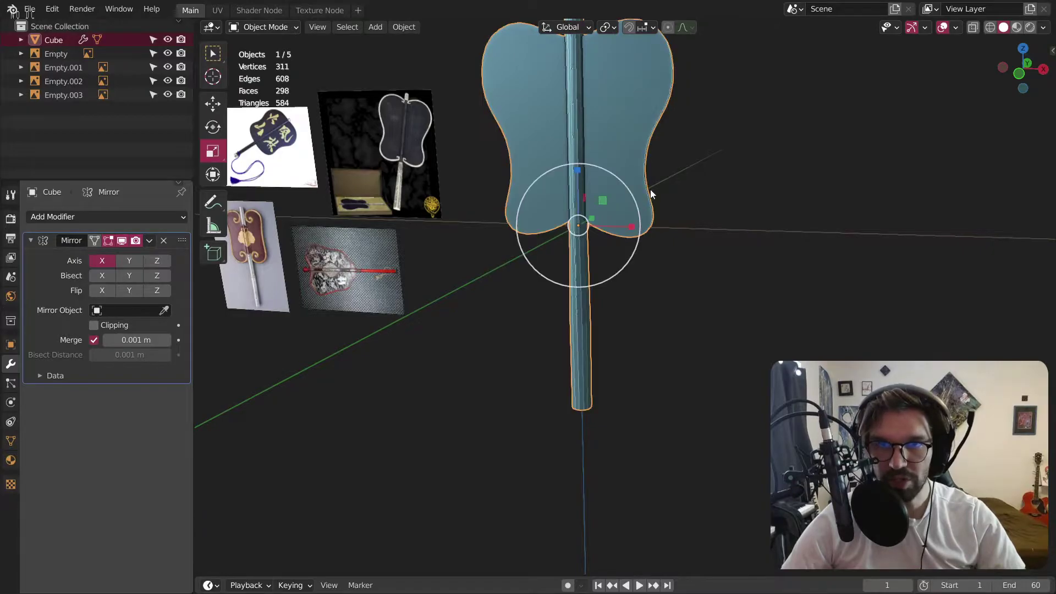
key(ctrl+z)
key(ctrl+z)
shift+middle_drag(639, 198, 606, 268)
middle_drag(606, 268, 549, 256)
scroll(618, 252, up, 3)
scroll(624, 233, down, 3)
scroll(590, 258, up, 3)
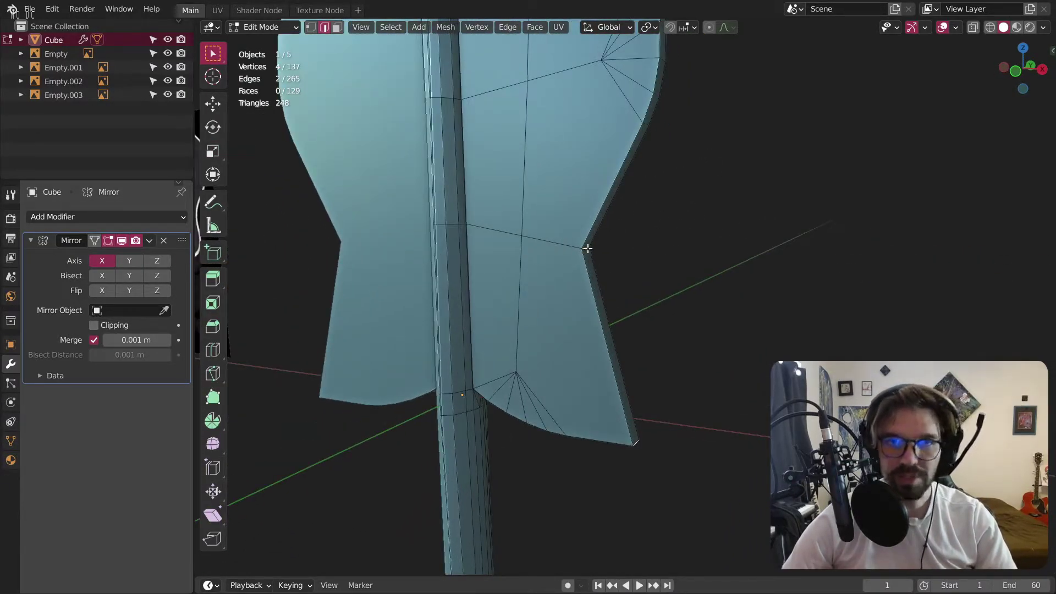
Try a wide bevel on the waist edge alone, and undo it.
key(ctrl+b)
scroll(733, 236, up, 4)
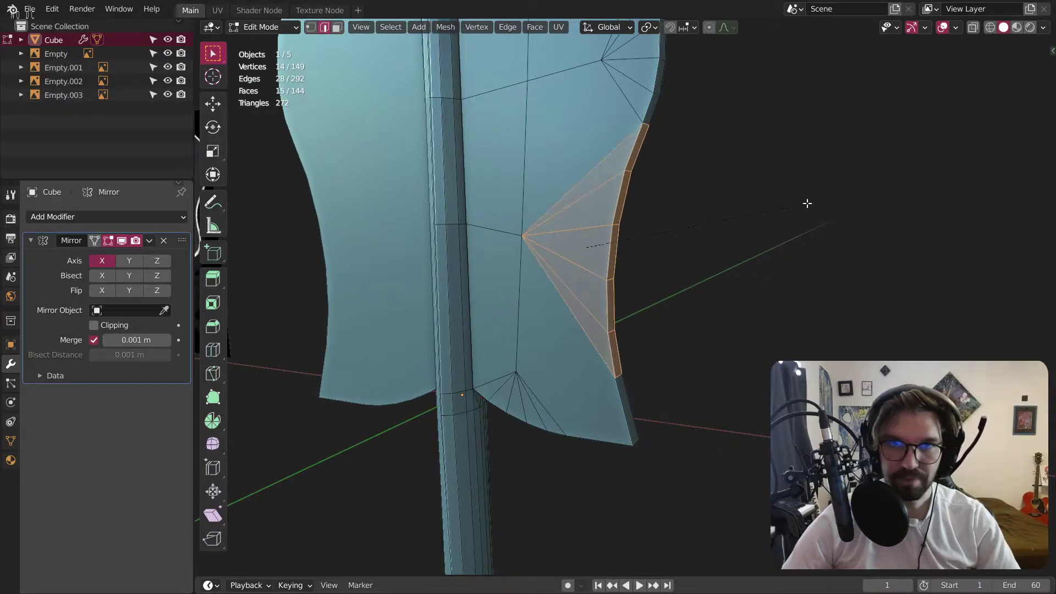
click(718, 220)
scroll(662, 247, down, 5)
key(ctrl+z)
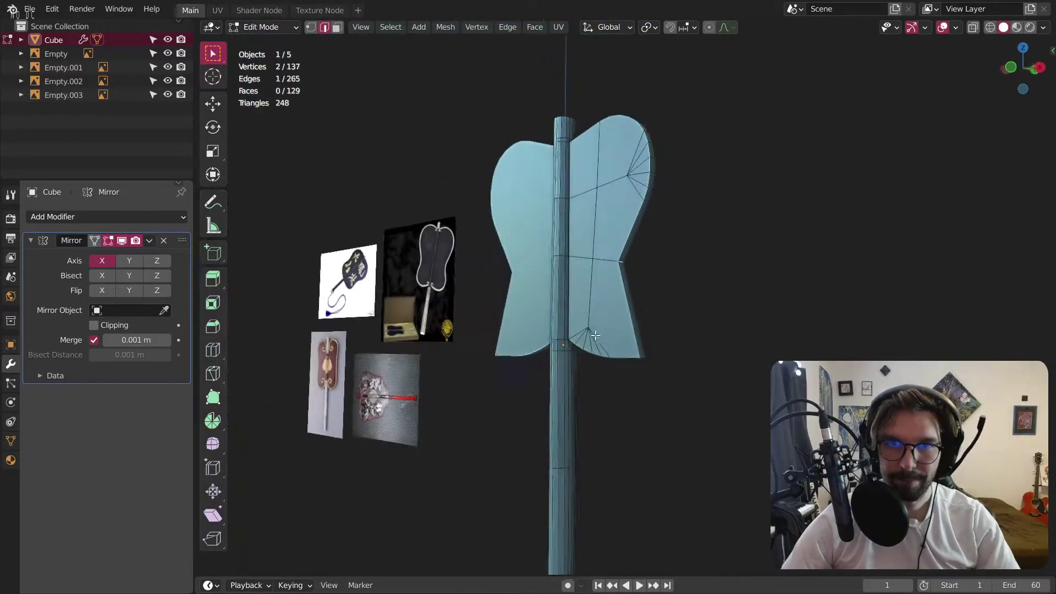
Bevel the waist and bottom corner edges together with 5 segments and a 2.66 m width, and undo it.
scroll(648, 355, up, 4)
key(ctrl+b)
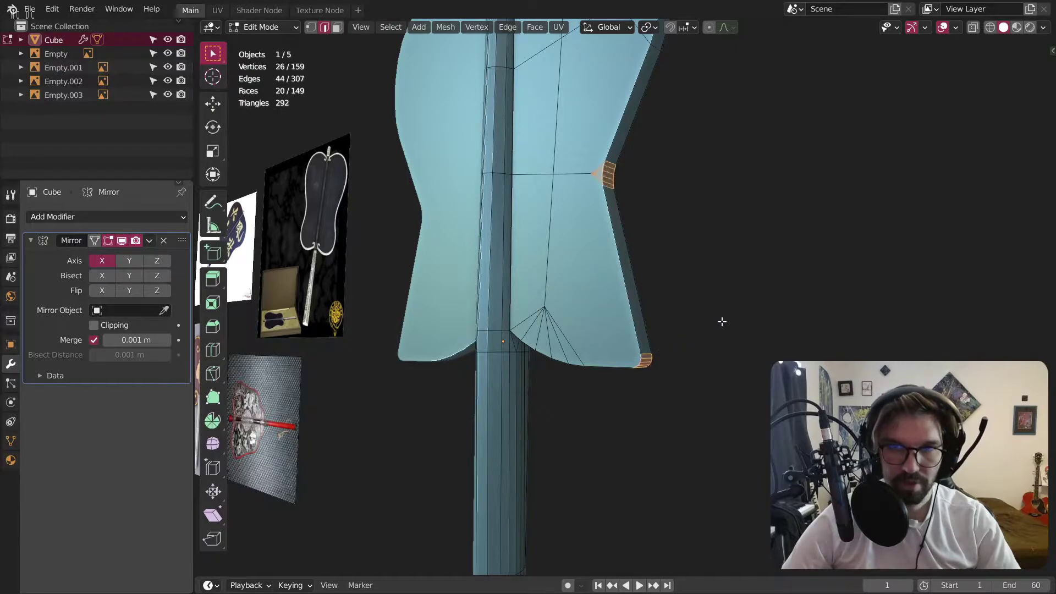
click(864, 140)
middle_drag(650, 255, 709, 257)
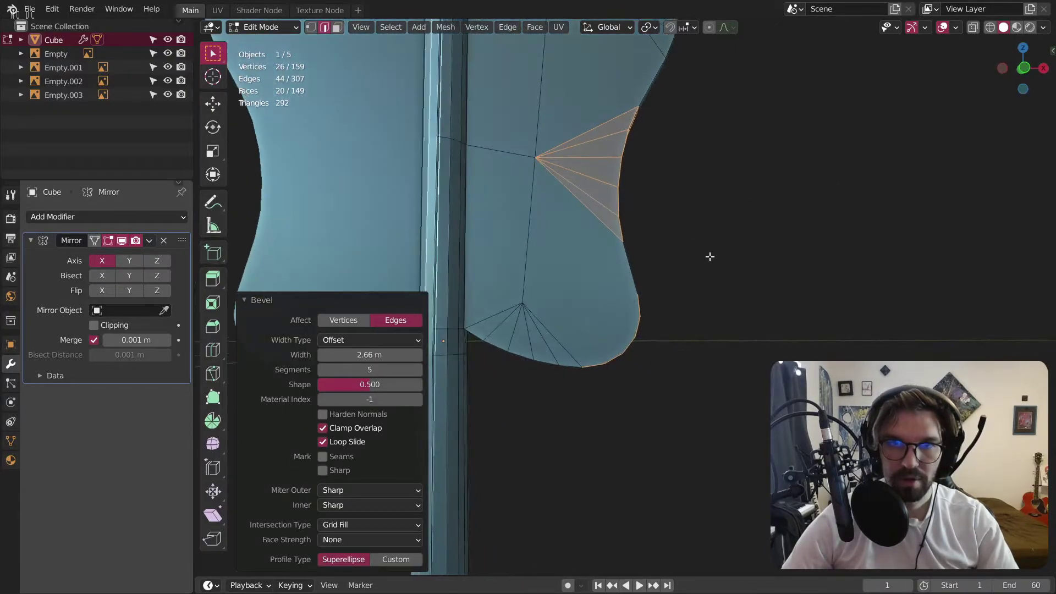
key(alt+a)
key(ctrl+z)
key(ctrl+z)
Move the panel's bottom corner edge inward along X with the Move tool.
mouse_move(665, 378)
middle_down()
mouse_move(624, 368)
mouse_move(650, 370)
middle_up()
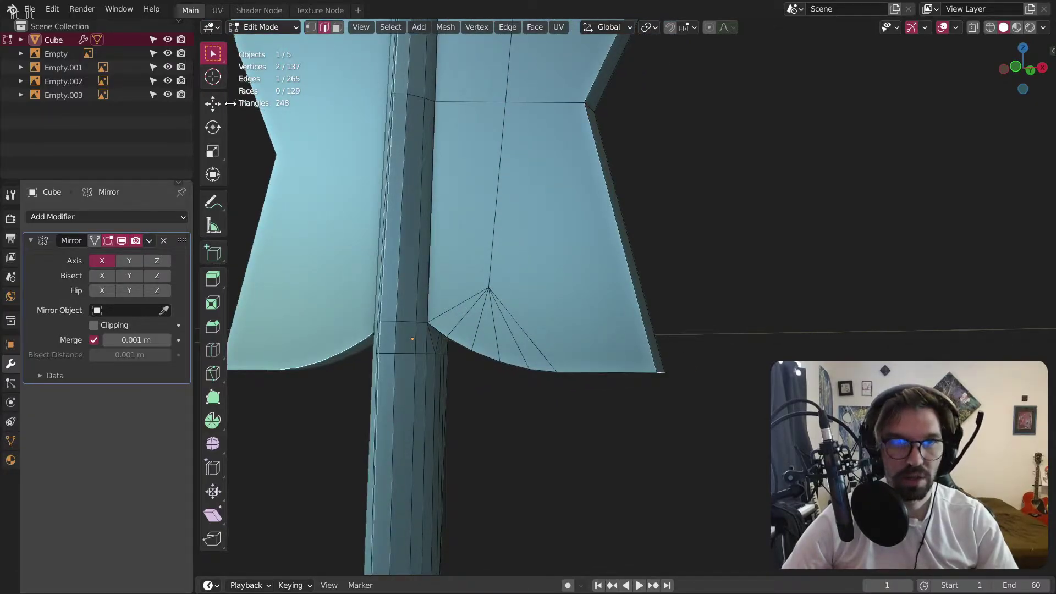
click(213, 103)
drag(662, 314, 669, 307)
key(ctrl+z)
drag(698, 373, 649, 373)
Move the waist edge -0.85714 m along X toward the handle.
click(593, 107)
shift+middle_drag(593, 107, 617, 160)
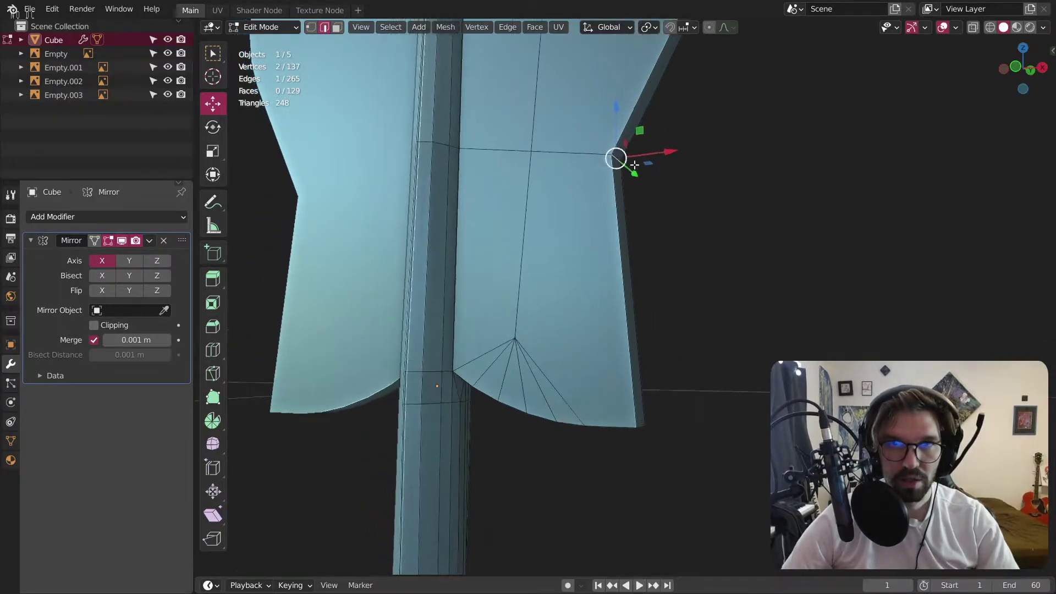
drag(665, 150, 614, 152)
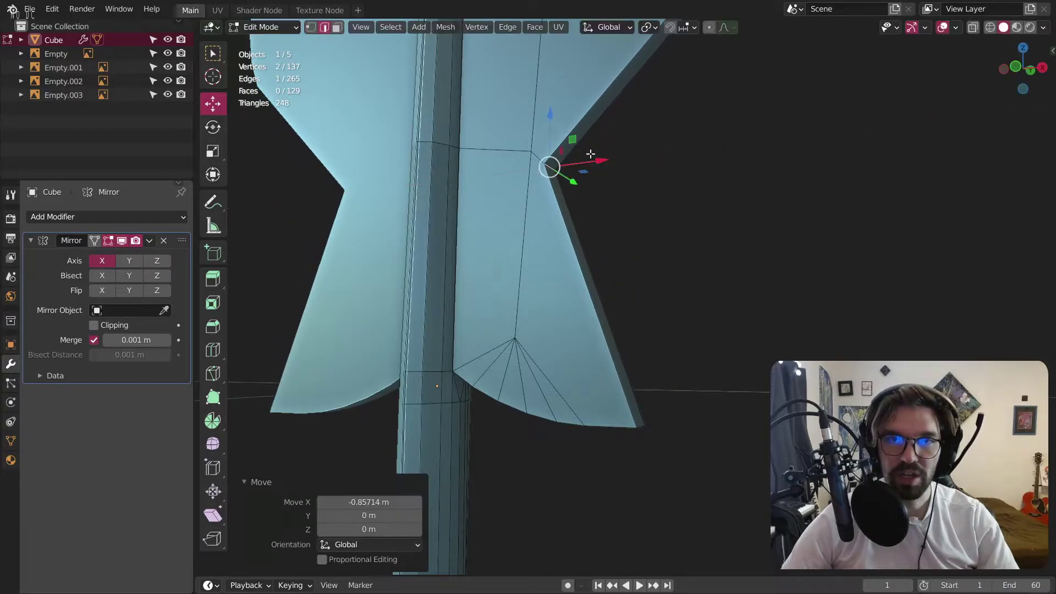
Undo the inward moves of the waist and bottom corner edges.
scroll(600, 153, down, 3)
middle_drag(599, 152, 614, 151)
shift+middle_drag(614, 151, 700, 383)
key(ctrl+z)
key(ctrl+z)
key(ctrl+z)
key(ctrl+z)
key(ctrl+z)
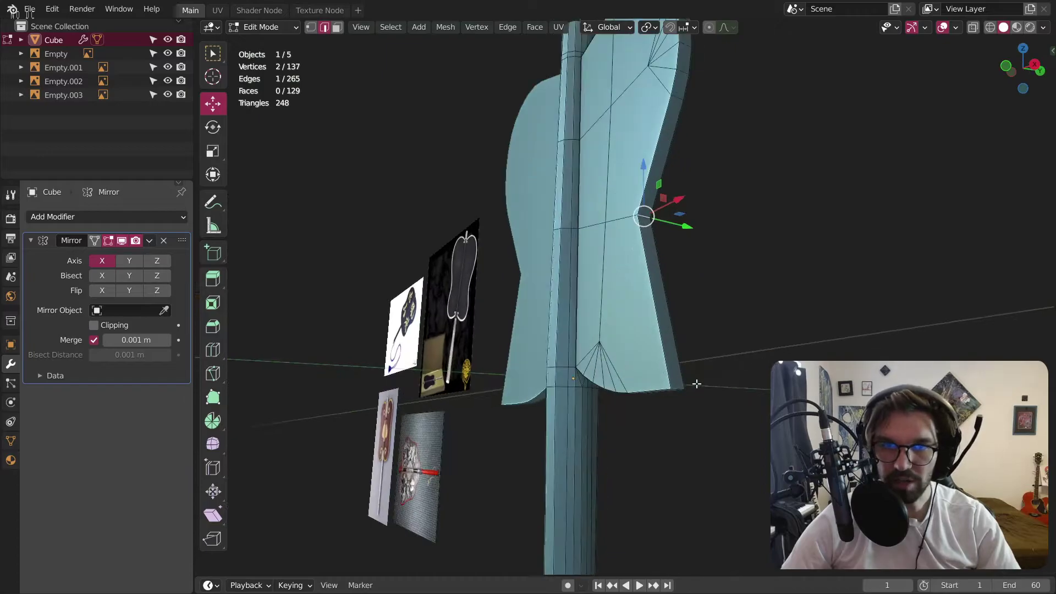
Bevel the waist and bottom corner edges together into wide rounded curves.
shift+click(676, 389)
click(676, 389)
shift+click(646, 215)
key(ctrl+b)
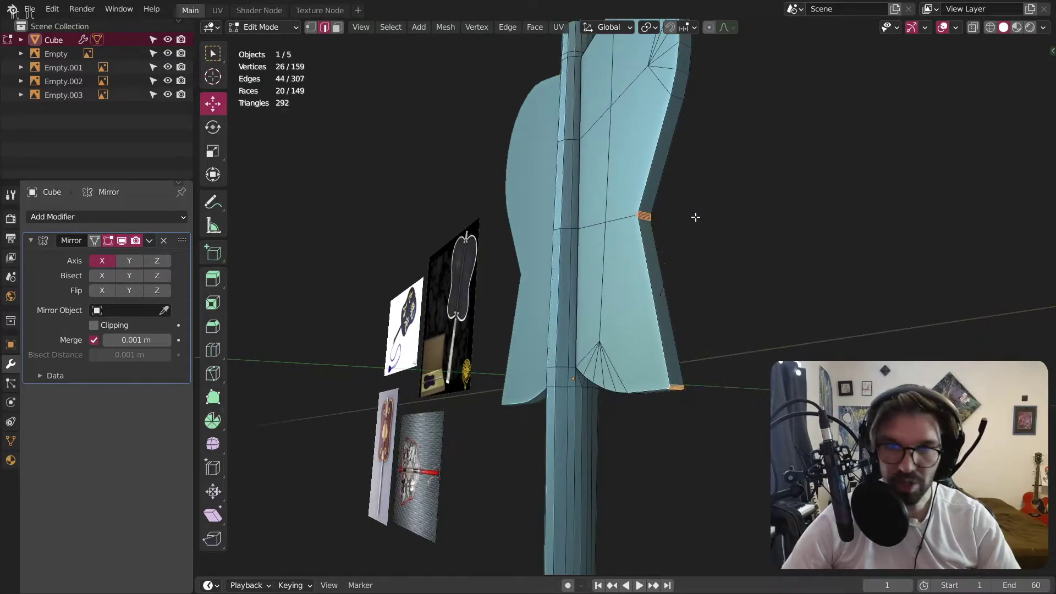
click(902, 97)
Return to Object Mode and select the fan to compare its outline with the reference images.
middle_drag(713, 224, 631, 260)
click(265, 27)
click(263, 43)
click(937, 243)
scroll(936, 244, down, 6)
click(258, 30)
click(259, 47)
click(275, 31)
shift+middle_drag(631, 191, 597, 177)
click(598, 183)
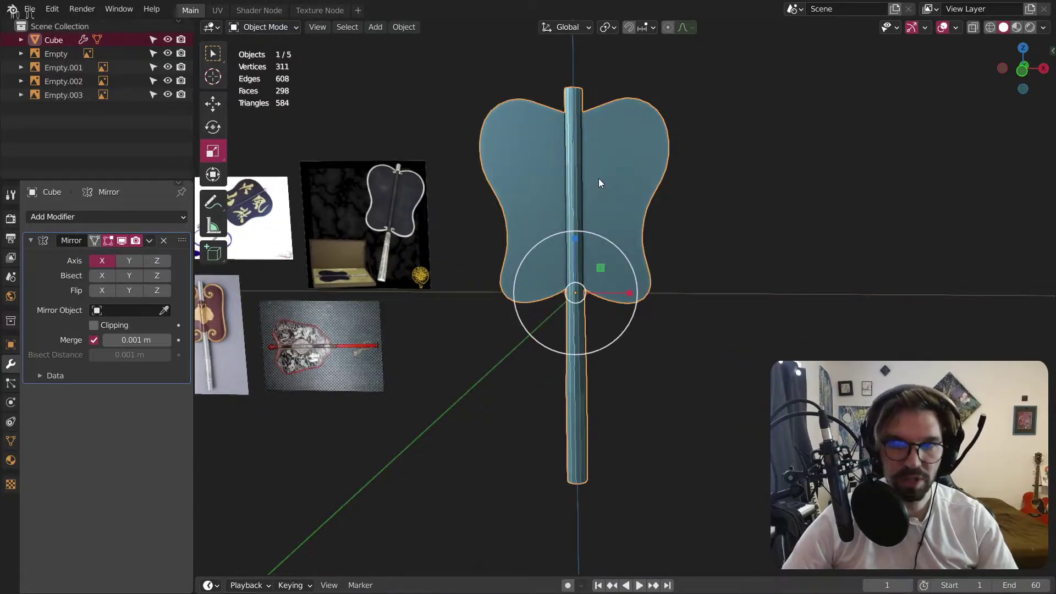
Scale the whole fan by 0.866 along the Z axis to shorten it.
key(s)
key(z)
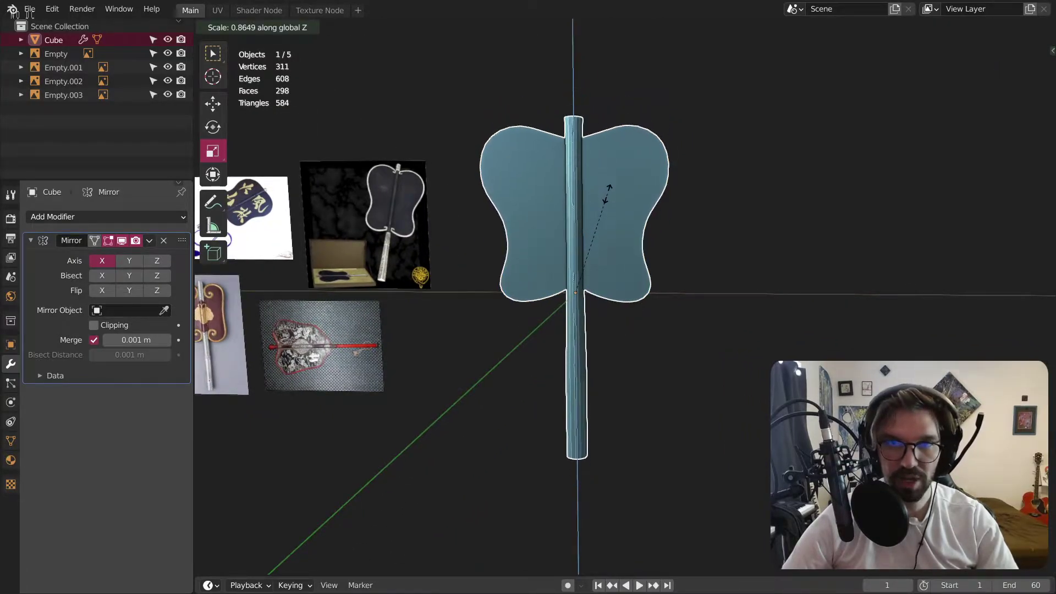
click(575, 243)
mouse_move(576, 243)
middle_down()
mouse_move(610, 301)
mouse_move(576, 245)
middle_up()
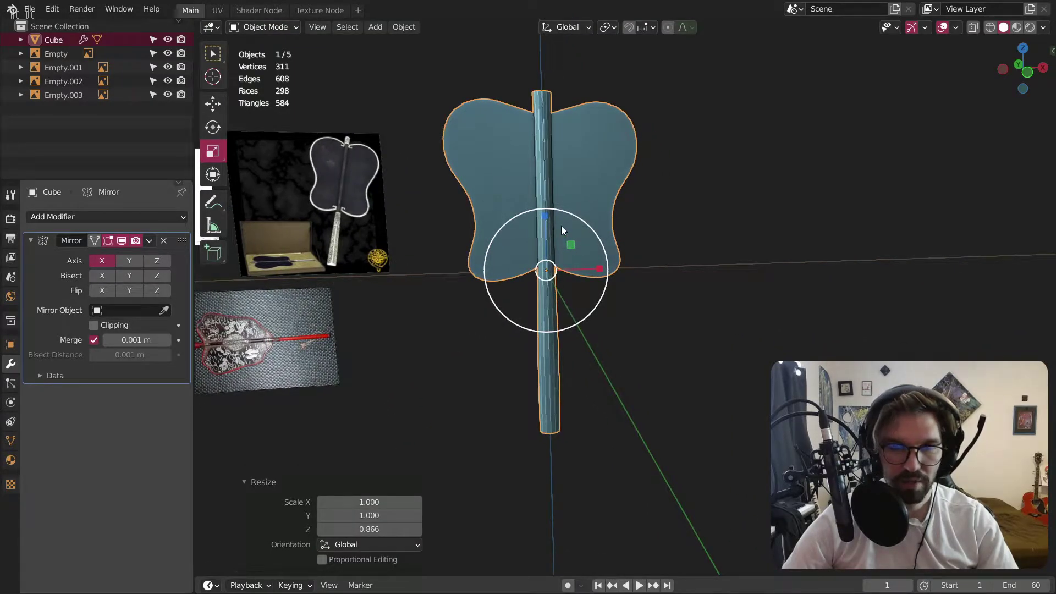
Fine-tune the fan's height with two more small Z-axis scalings, the first by 1.008.
key(s)
key(z)
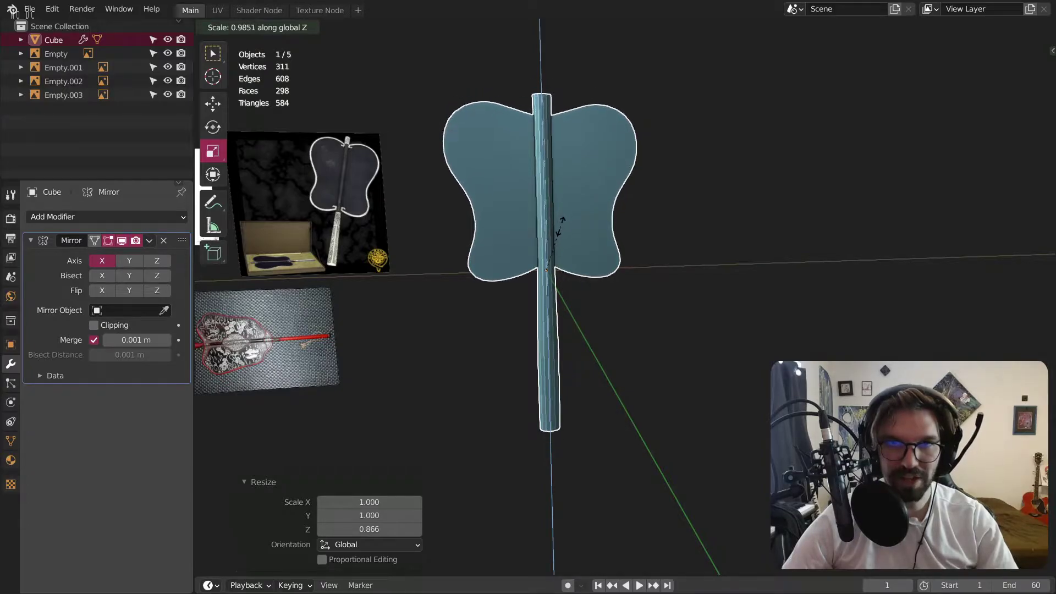
click(562, 227)
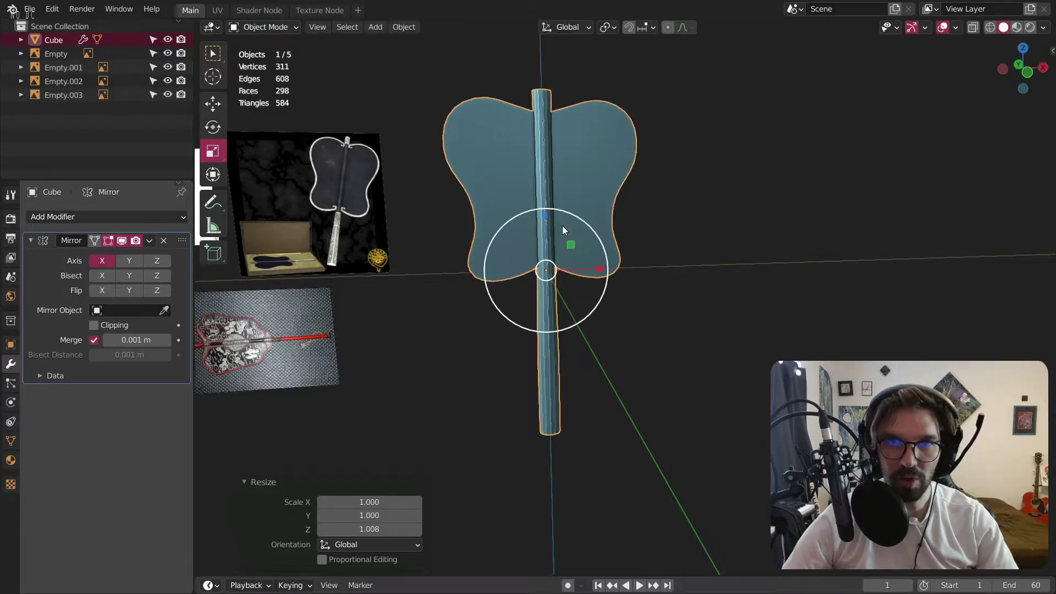
key(s)
key(z)
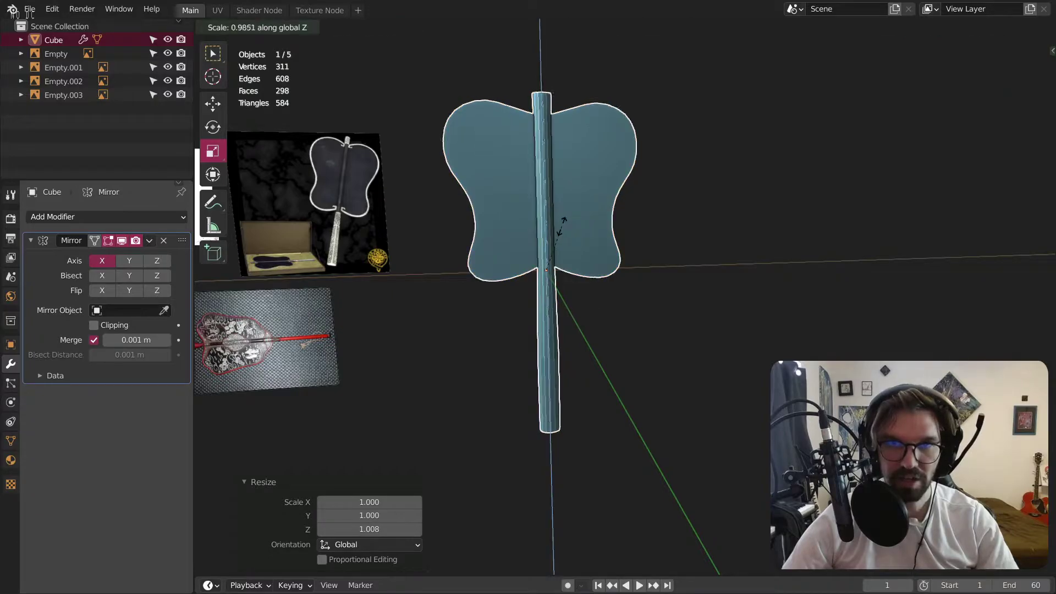
click(561, 229)
In Edit Mode with wireframe shading, select the vertices at the handle's bottom end and move them down along Z to lengthen the handle.
click(266, 27)
click(269, 41)
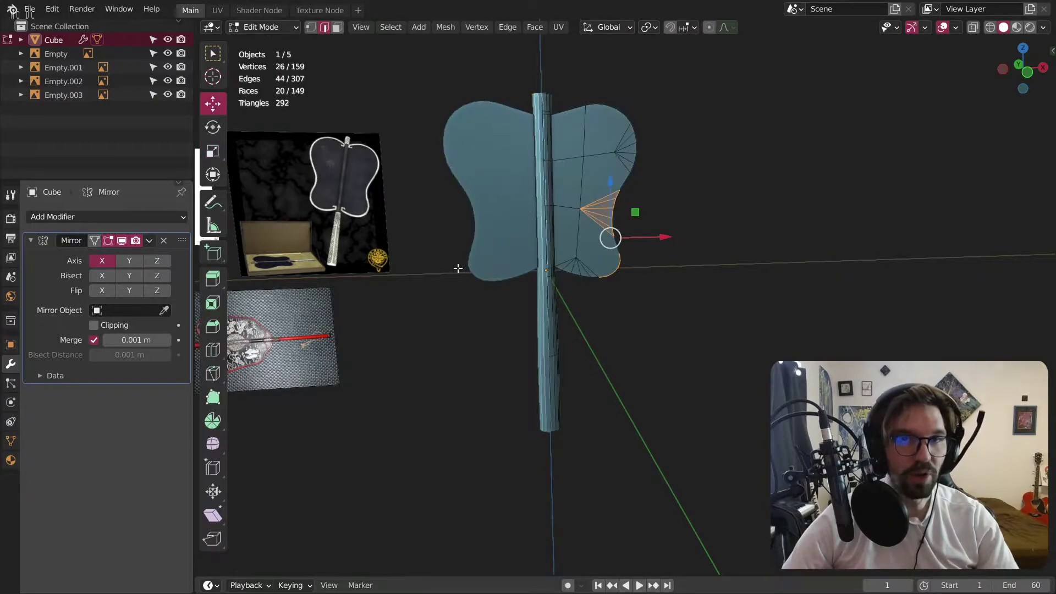
shift+middle_drag(523, 368, 519, 256)
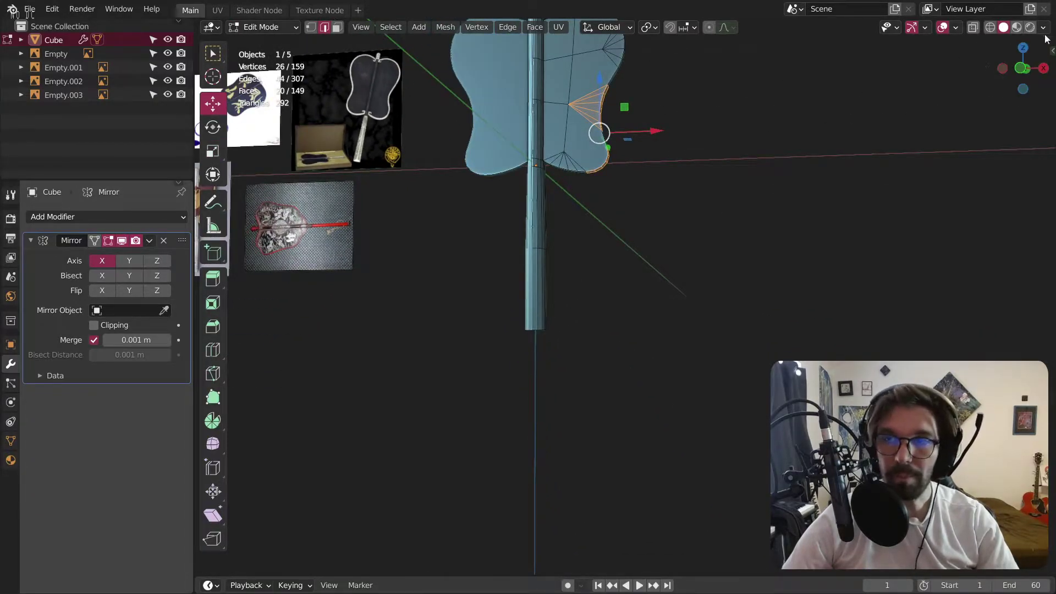
click(990, 28)
click(311, 27)
drag(512, 307, 611, 402)
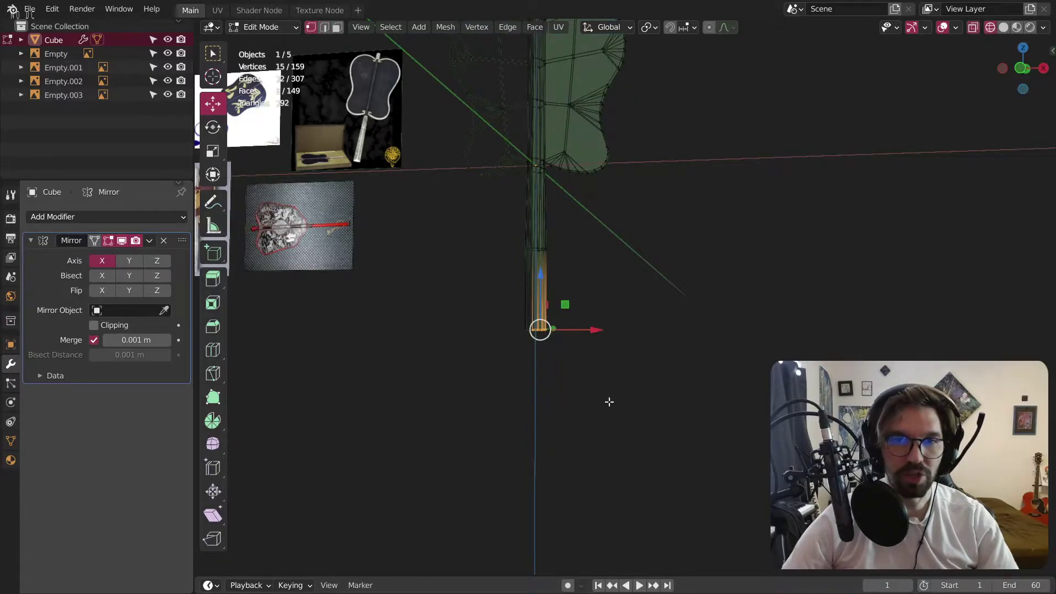
key(g)
key(z)
click(627, 255)
key(alt+a)
key(KP_1)
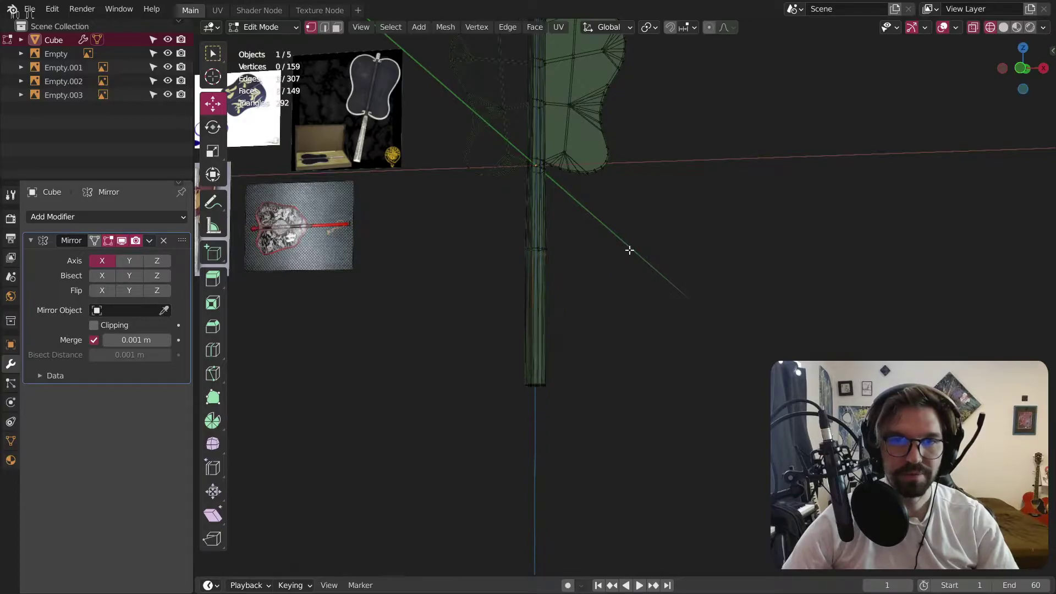
Return to Object Mode and restore solid shading to compare the fan's proportions with the reference images.
click(264, 27)
click(258, 40)
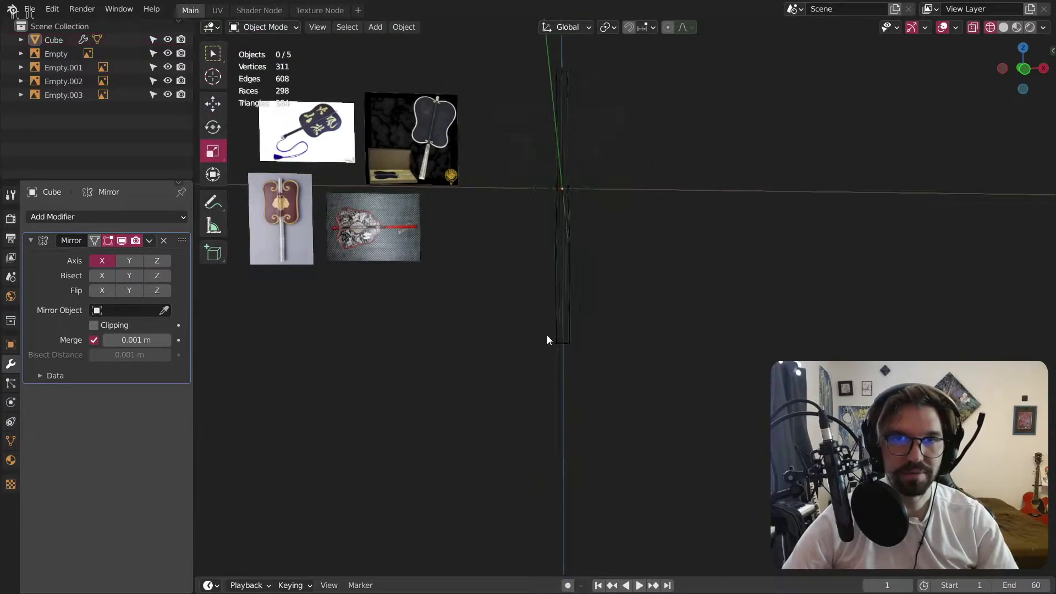
click(999, 28)
scroll(694, 204, down, 3)
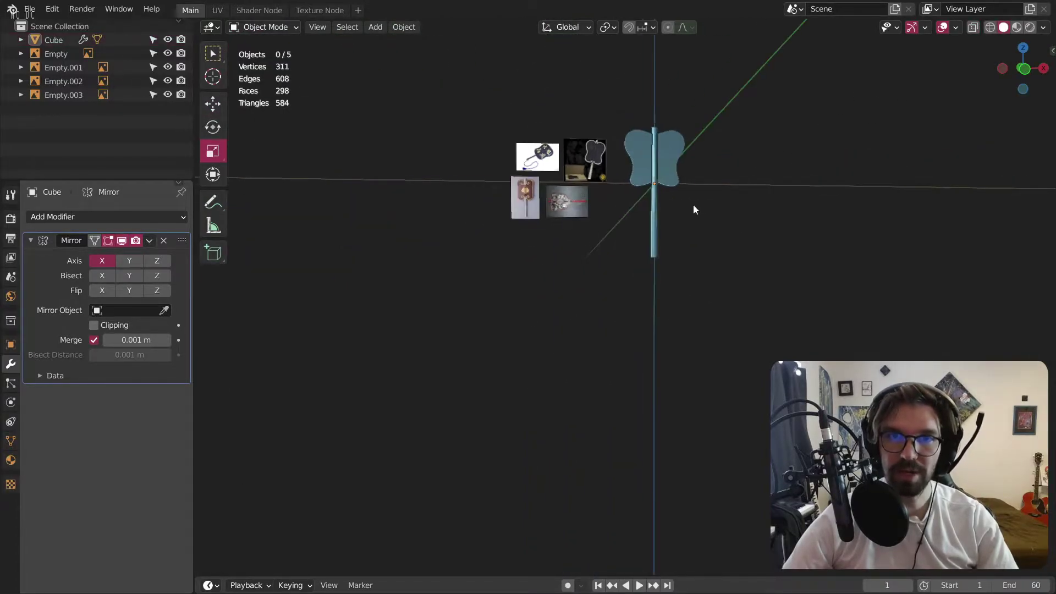
scroll(720, 186, up, 4)
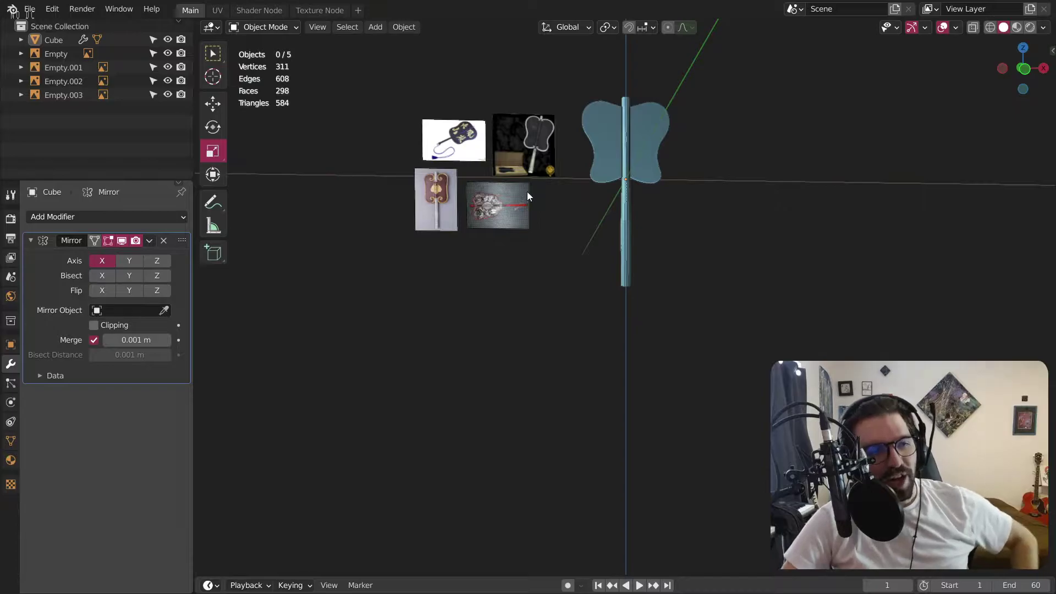
Select the fan, rescale it and deselect it.
middle_drag(618, 137, 582, 229)
click(566, 239)
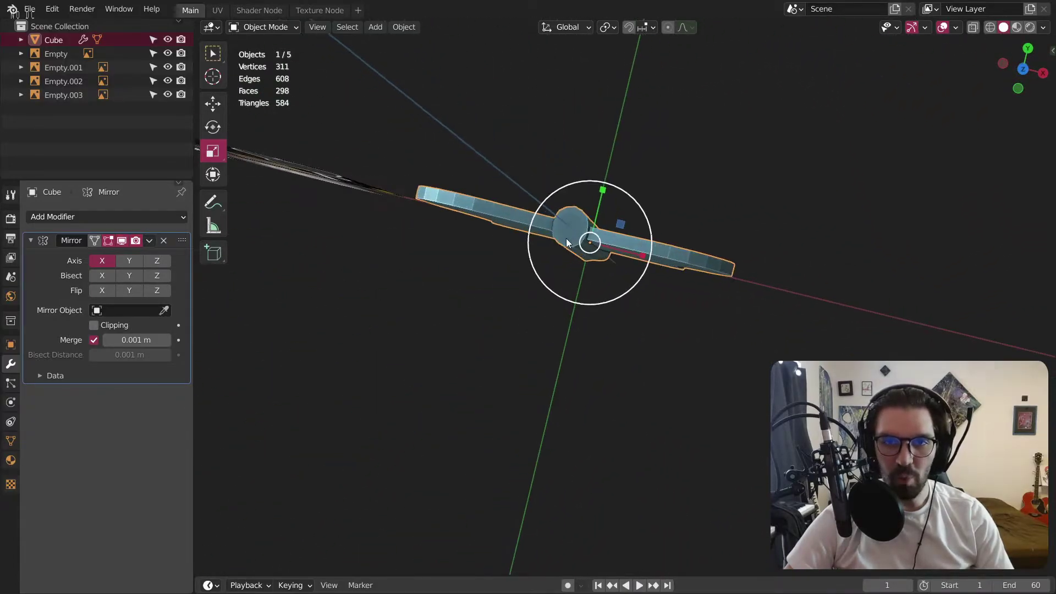
key(s)
click(597, 201)
click(671, 132)
In Edit Mode, select the whole mesh and move it 0.018046 m along X to align the mirror seam on the handle.
middle_drag(657, 240, 647, 167)
scroll(646, 170, up, 6)
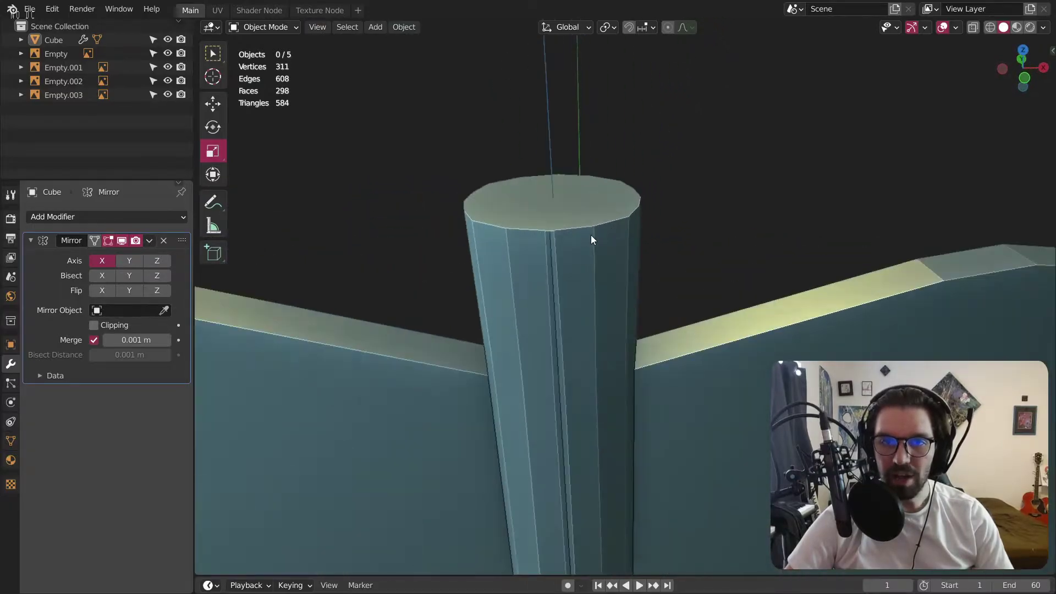
scroll(532, 231, down, 7)
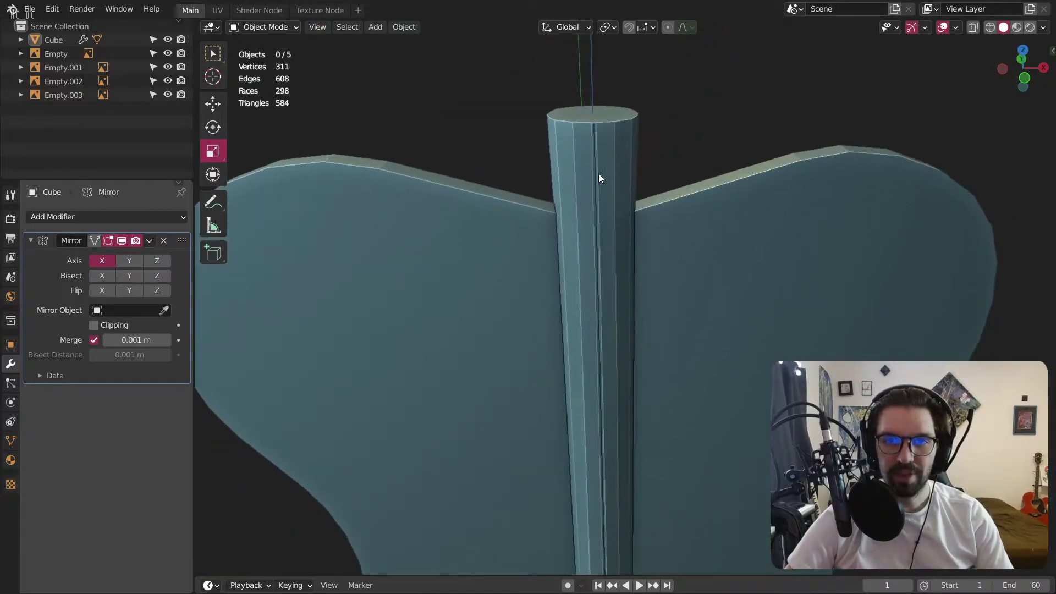
click(598, 174)
middle_drag(599, 176, 576, 187)
click(264, 27)
click(265, 58)
scroll(585, 165, up, 7)
scroll(589, 167, down, 4)
key(a)
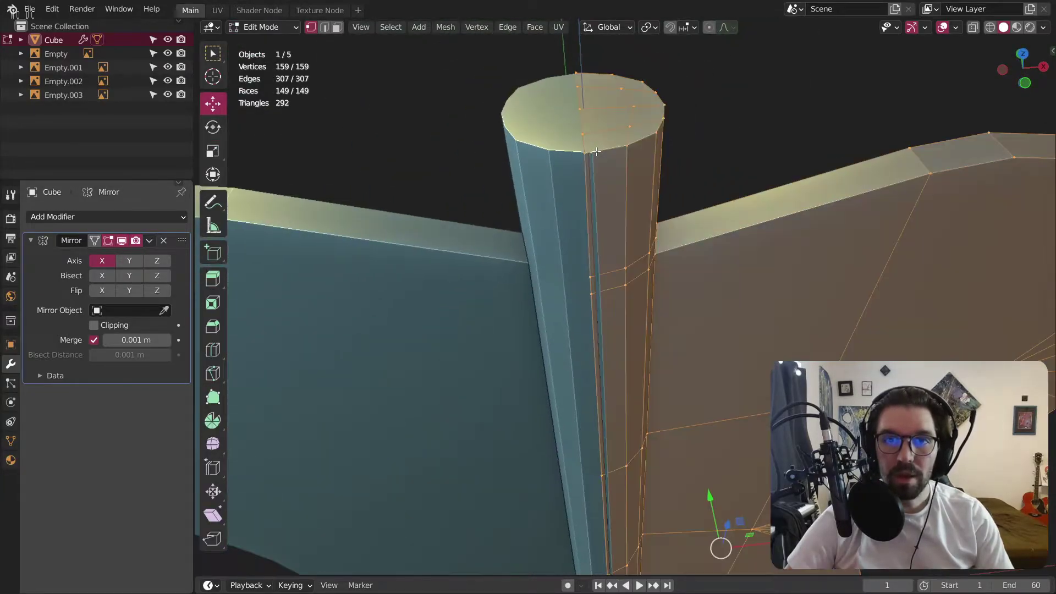
scroll(682, 288, down, 2)
mouse_move(750, 480)
mouse_down()
mouse_move(739, 478)
mouse_move(758, 475)
mouse_move(750, 472)
mouse_up()
scroll(538, 168, up, 5)
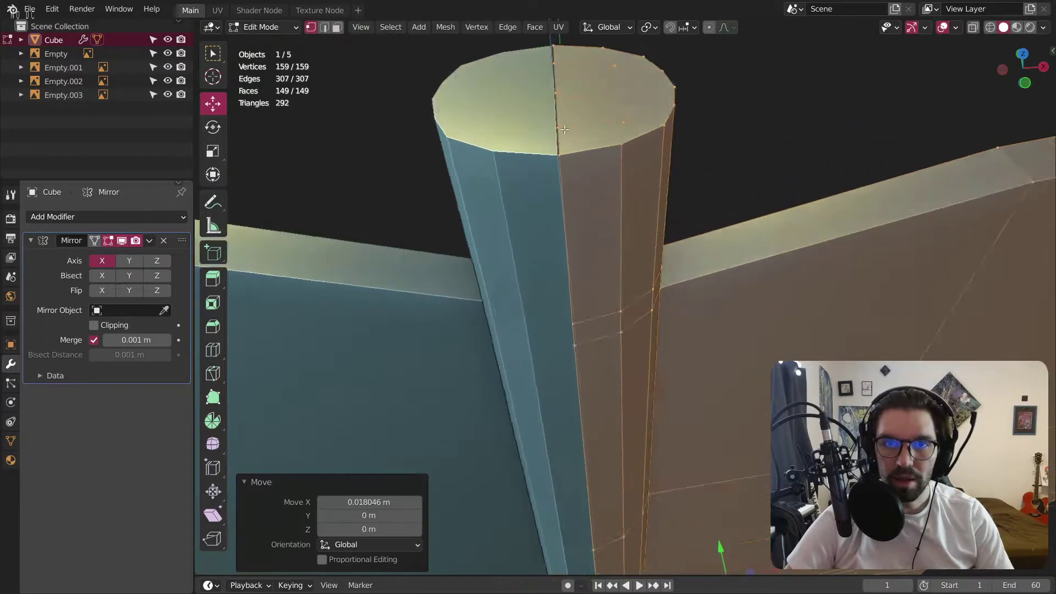
Raise the Mirror modifier's merge distance to 0.019 m, return to Object Mode and deselect the fan.
click(167, 340)
click(167, 340)
click(167, 340)
click(167, 340)
click(167, 340)
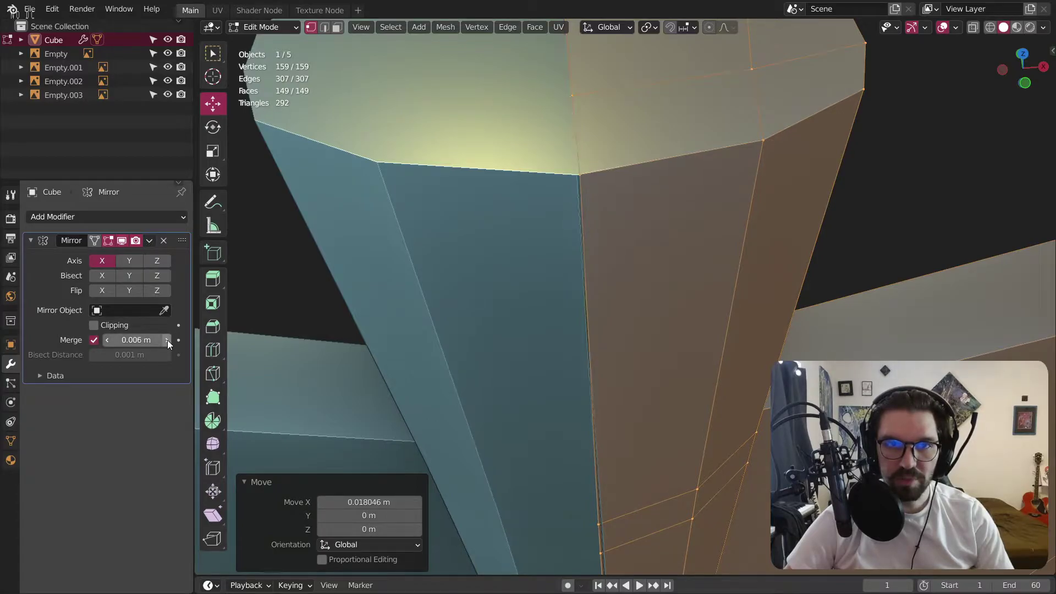
click(168, 340)
click(167, 340)
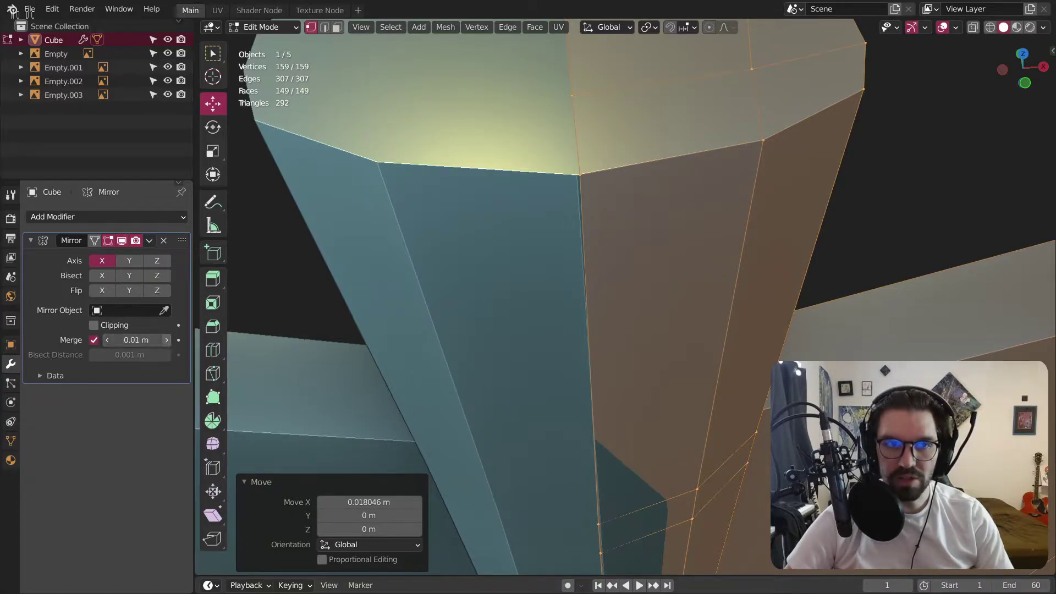
click(167, 340)
click(167, 340)
click(167, 340)
click(167, 340)
click(167, 340)
click(167, 340)
click(168, 340)
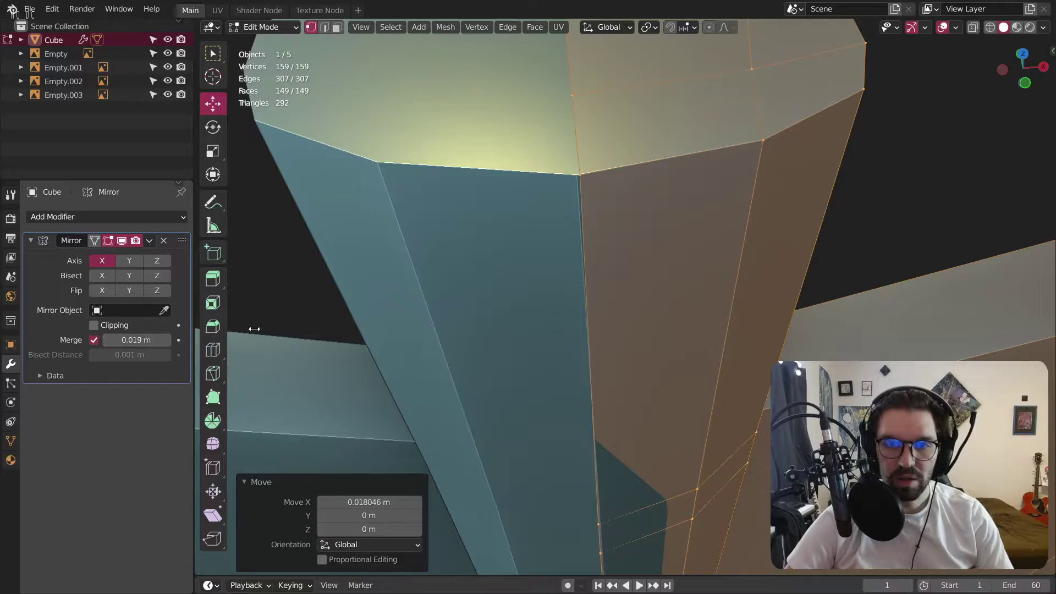
scroll(669, 386, down, 5)
scroll(668, 387, down, 5)
click(266, 27)
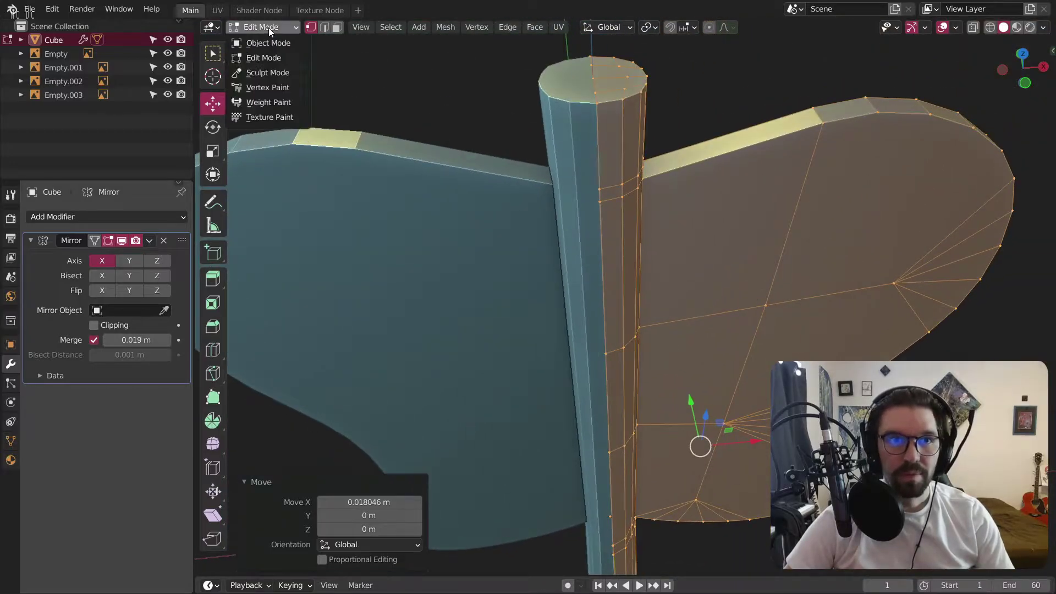
click(270, 43)
click(491, 122)
Examine the mirror seam along the handle from its bottom end up to the panel.
scroll(492, 124, down, 4)
middle_drag(572, 380, 537, 156)
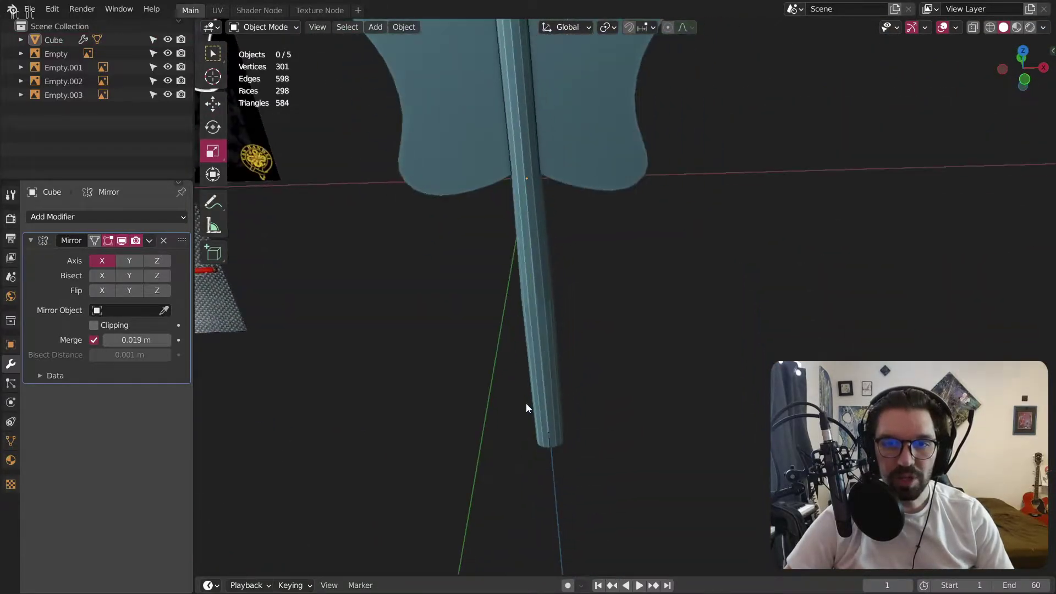
scroll(550, 400, up, 8)
middle_drag(550, 400, 553, 379)
shift+middle_drag(570, 479, 584, 388)
click(584, 388)
scroll(584, 388, down, 4)
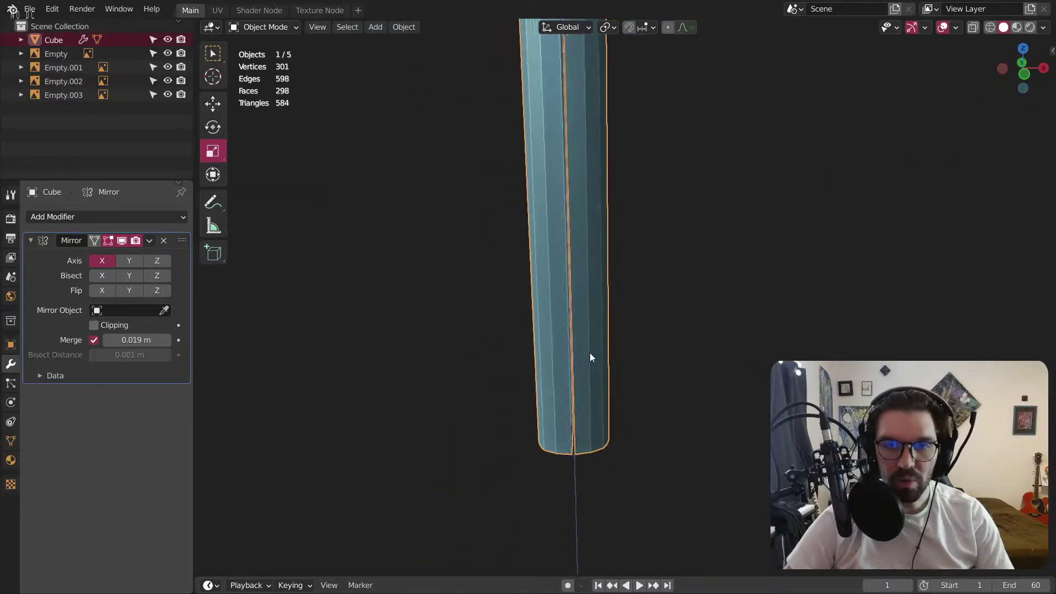
shift+middle_drag(581, 176, 547, 330)
scroll(548, 330, down, 4)
shift+middle_drag(604, 215, 590, 278)
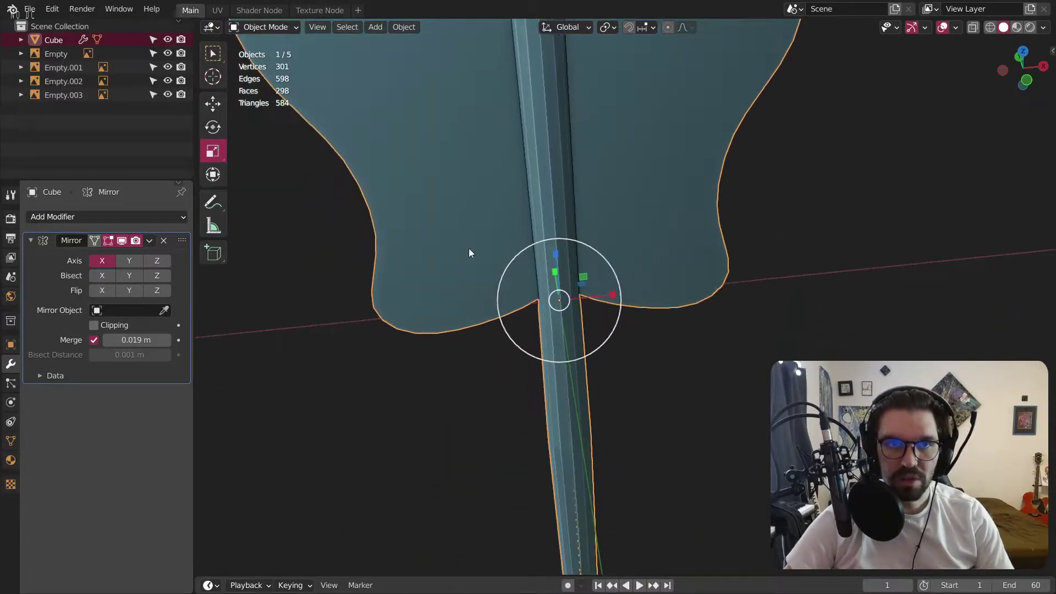
In Edit Mode, nudge the whole mesh -0.000368 m along X toward the mirror plane.
click(279, 25)
click(303, 61)
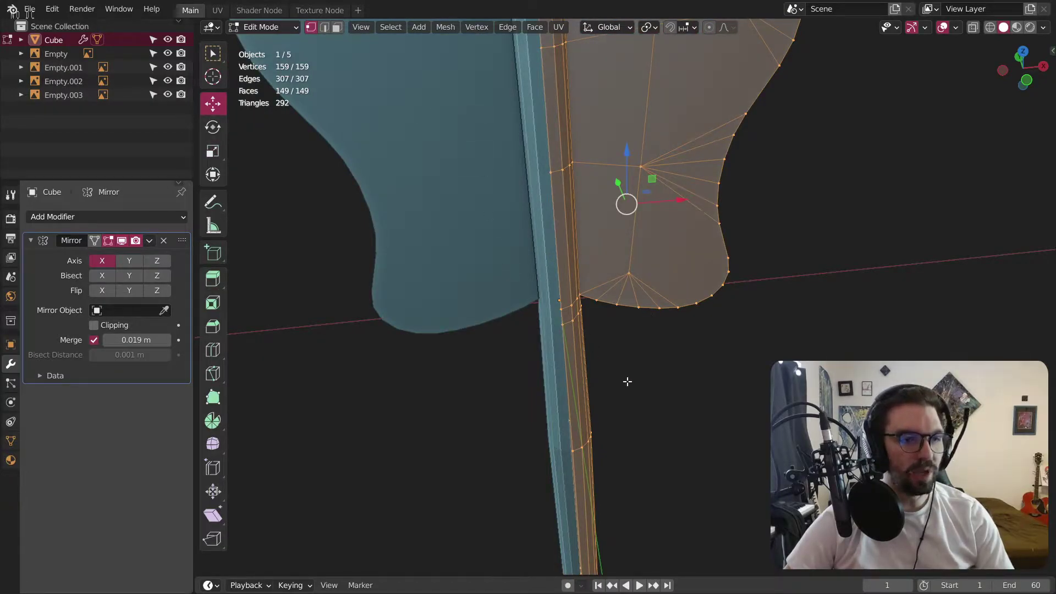
shift+middle_drag(625, 377, 618, 266)
scroll(632, 203, down, 1)
shift+middle_drag(640, 196, 634, 234)
scroll(637, 154, up, 3)
shift+middle_drag(665, 179, 663, 113)
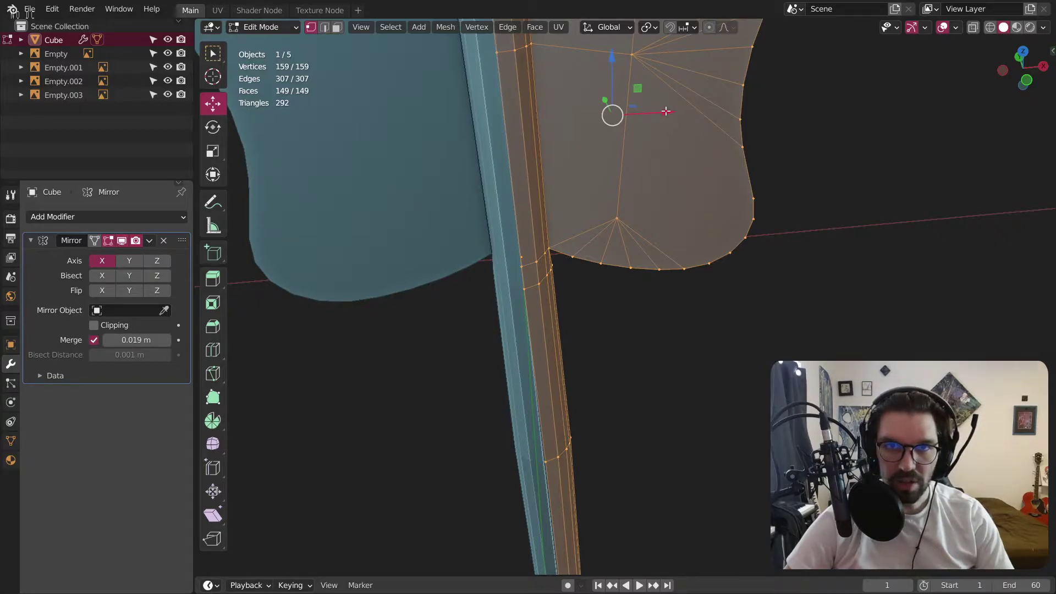
drag(664, 111, 660, 122)
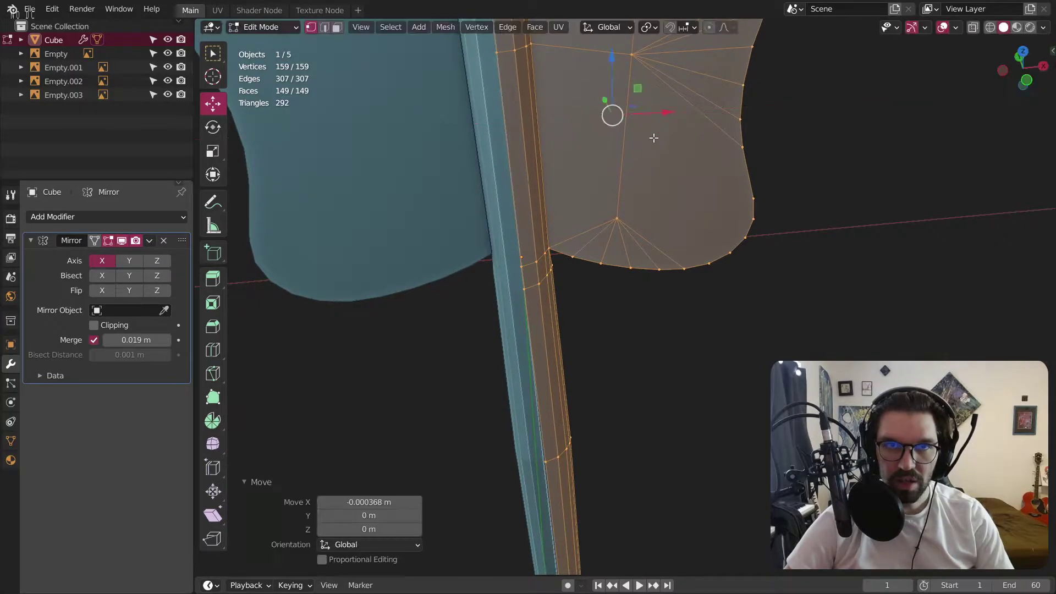
Increase the Mirror modifier's merge distance to 0.044 m to weld the handle seam, and return to Object Mode with nothing selected.
shift+middle_drag(566, 456, 582, 303)
scroll(601, 499, up, 3)
shift+middle_drag(601, 499, 566, 443)
scroll(554, 455, up, 2)
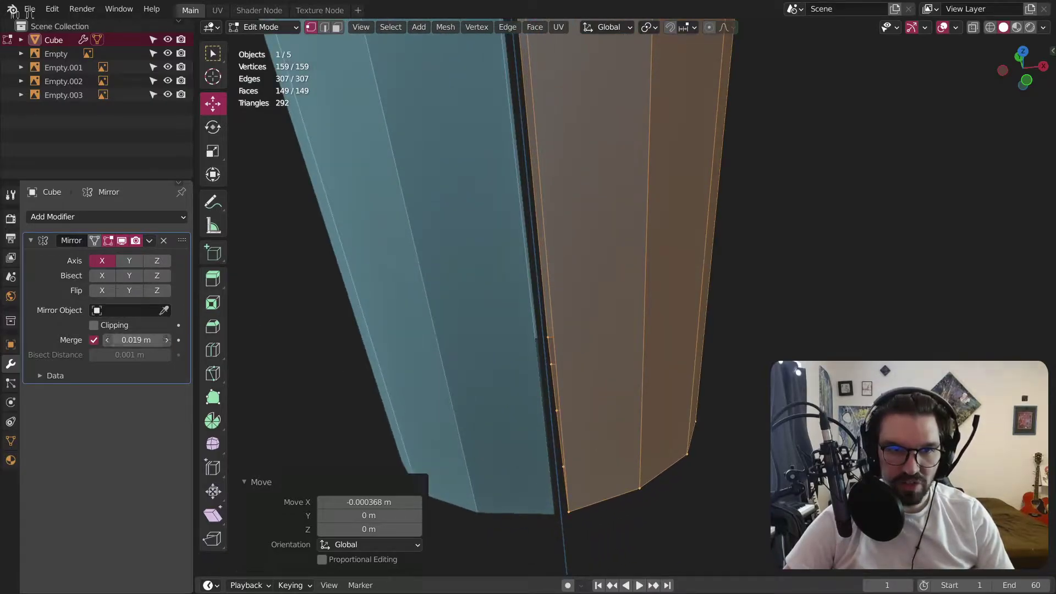
drag(136, 340, 144, 340)
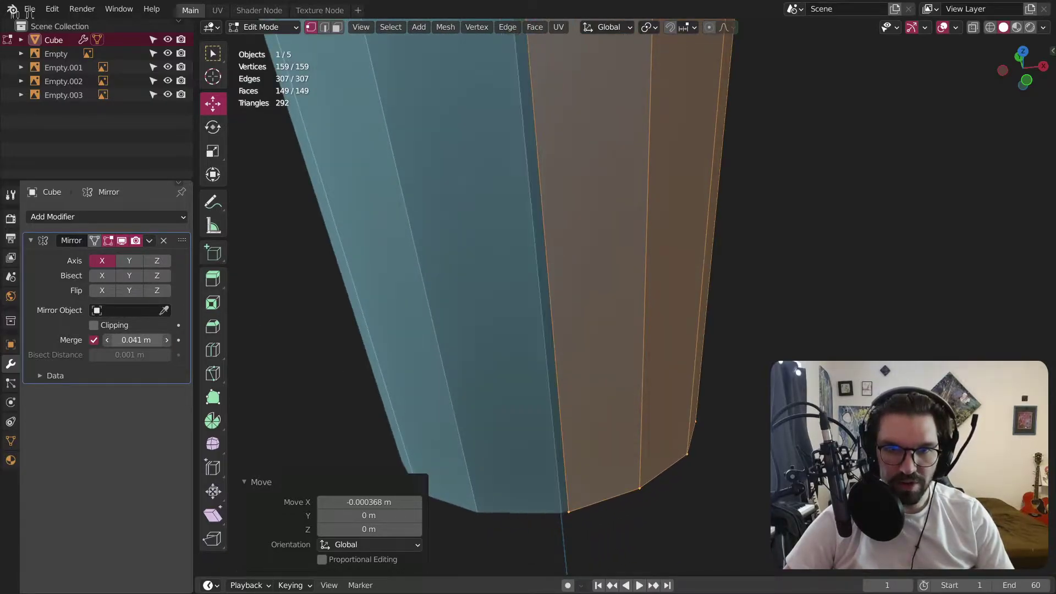
scroll(506, 256, down, 8)
shift+middle_drag(535, 219, 528, 426)
scroll(473, 165, down, 3)
shift+middle_drag(473, 165, 570, 534)
scroll(544, 183, up, 6)
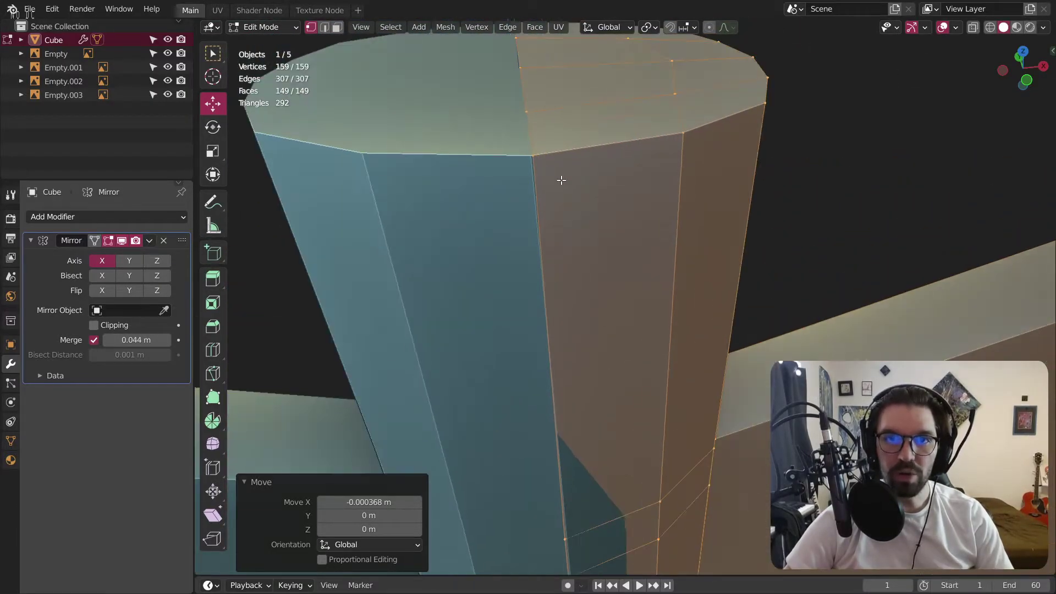
click(255, 28)
click(256, 43)
click(829, 155)
Examine the merged handle seam at both ends and the joint between the panel and handle.
scroll(596, 180, down, 9)
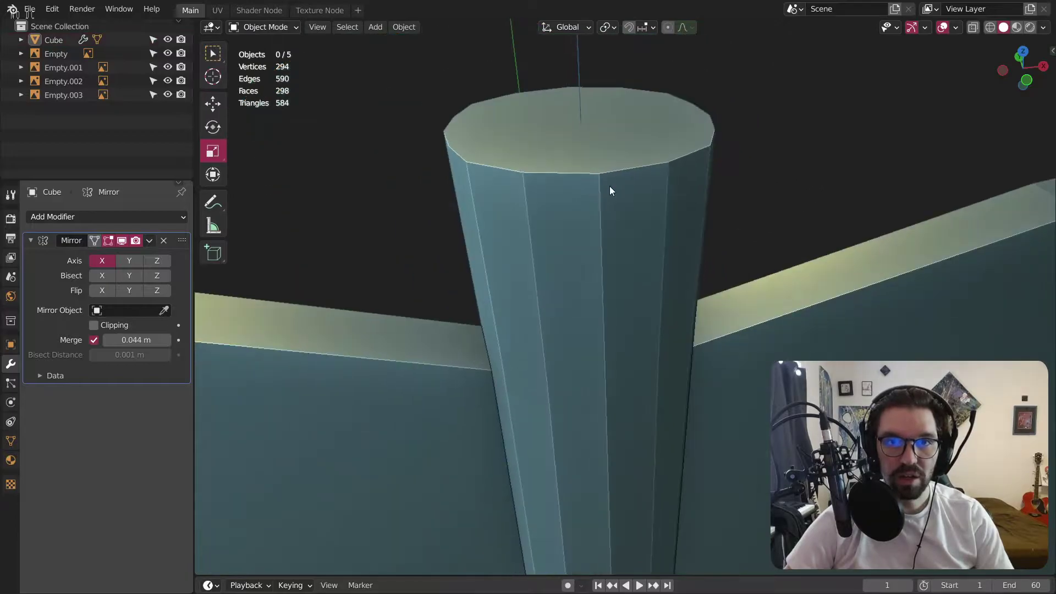
shift+middle_drag(670, 388, 670, 152)
shift+middle_drag(599, 379, 564, 22)
scroll(579, 319, up, 8)
scroll(556, 325, down, 2)
scroll(563, 255, down, 14)
shift+middle_drag(560, 141, 553, 249)
scroll(552, 204, up, 8)
middle_drag(552, 203, 560, 228)
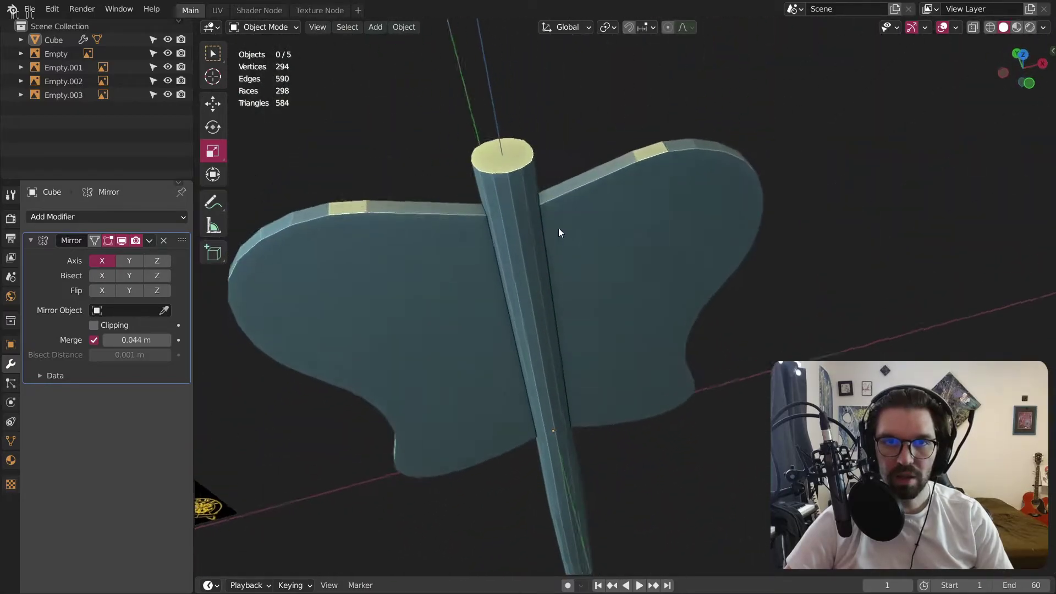
scroll(552, 179, up, 5)
middle_drag(551, 176, 520, 223)
scroll(514, 222, up, 3)
scroll(506, 219, up, 5)
scroll(514, 215, down, 4)
In edge selection of Edit Mode, dissolve the edge chain running from the panel's lower joint down the handle.
click(528, 241)
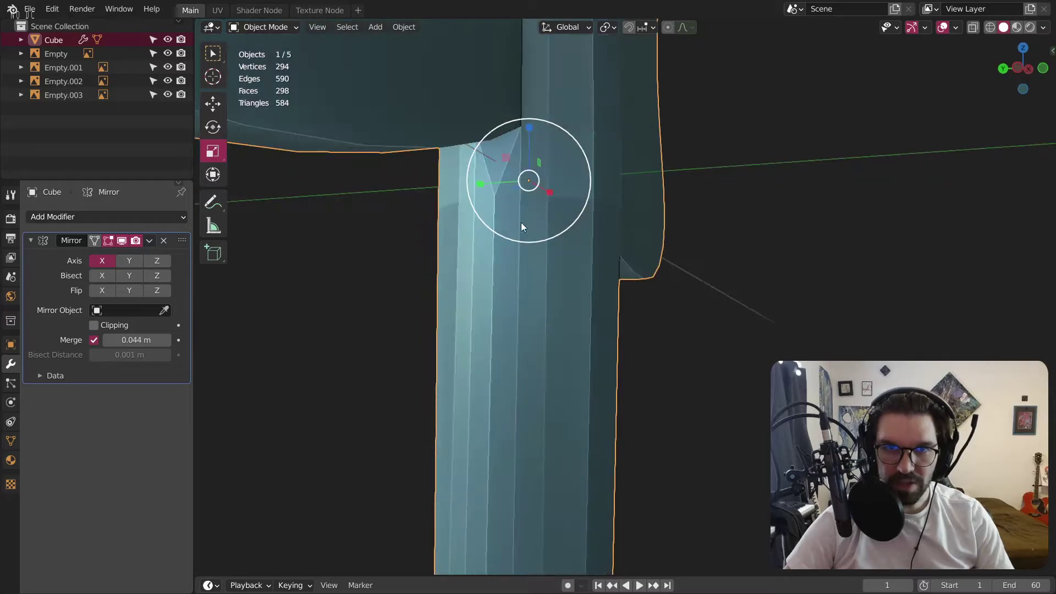
click(265, 27)
click(264, 53)
middle_drag(264, 53, 518, 210)
middle_drag(583, 238, 359, 62)
click(327, 29)
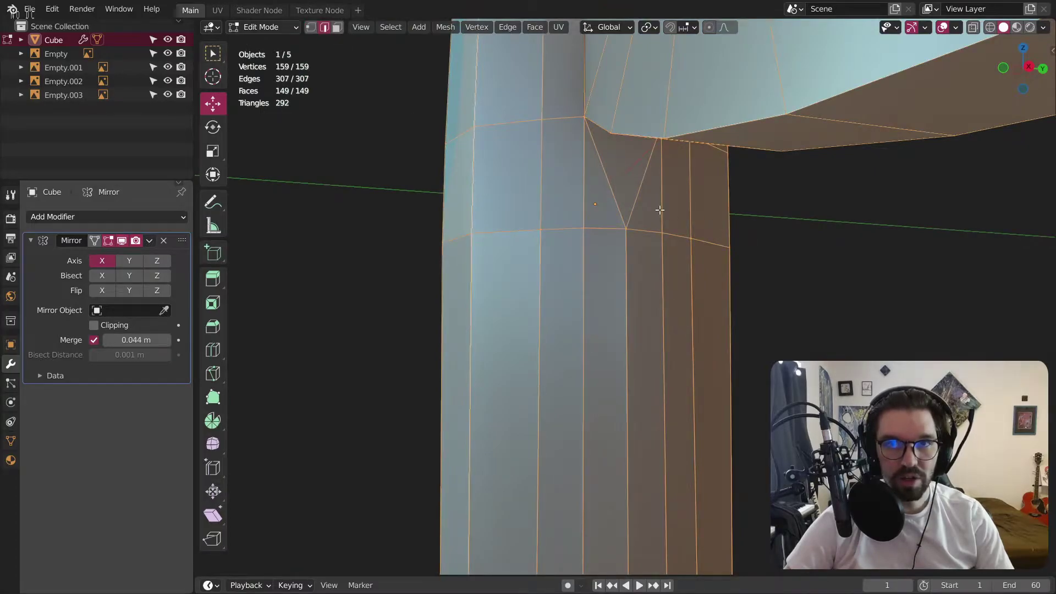
click(619, 194)
right_click(630, 275)
click(592, 560)
middle_drag(592, 560, 606, 265)
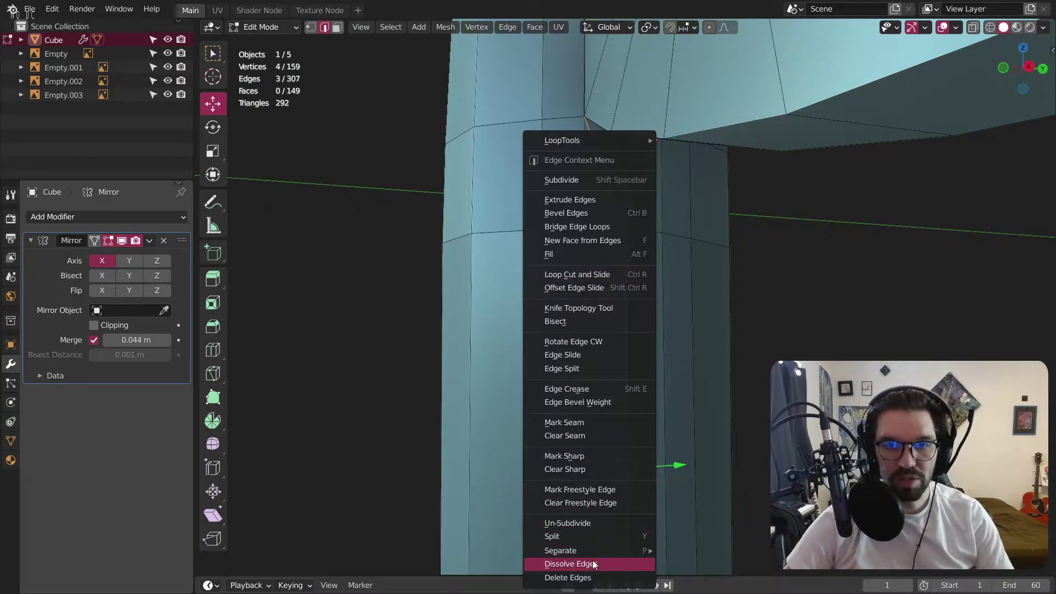
Dissolve the remaining lengthwise edge on the lower section of the handle.
scroll(569, 379, up, 3)
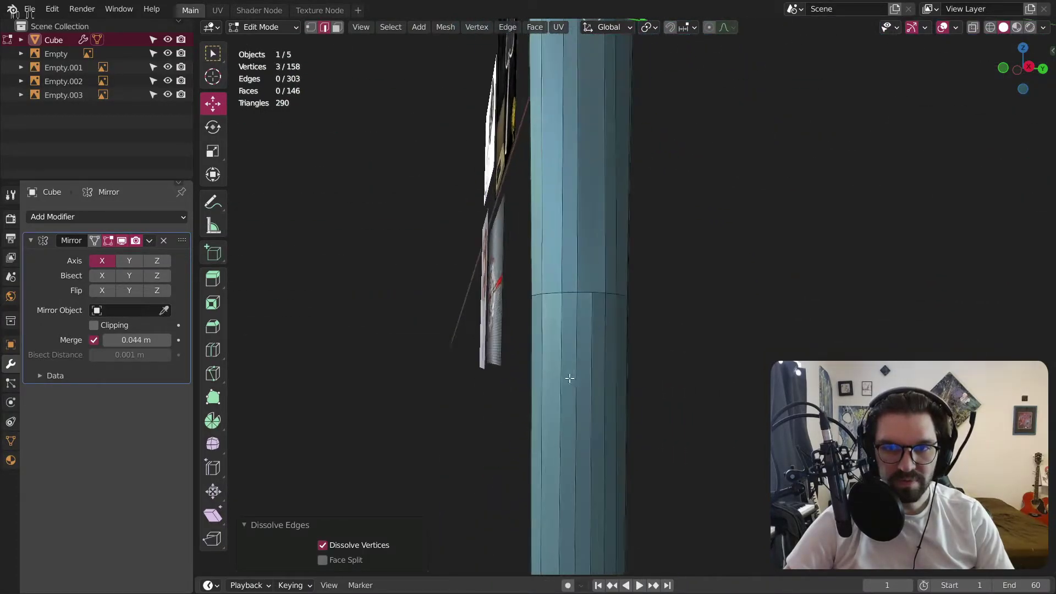
click(593, 358)
right_click(593, 362)
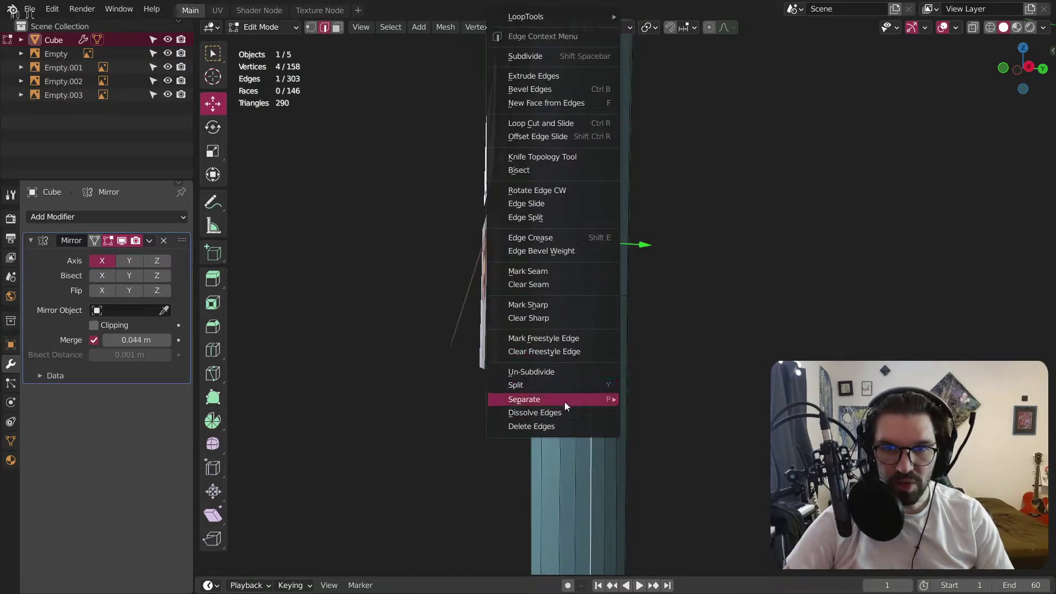
click(551, 409)
Dissolve the chain of edges crossing the middle of the handle's bottom cap.
scroll(551, 407, down, 6)
middle_drag(555, 396, 602, 242)
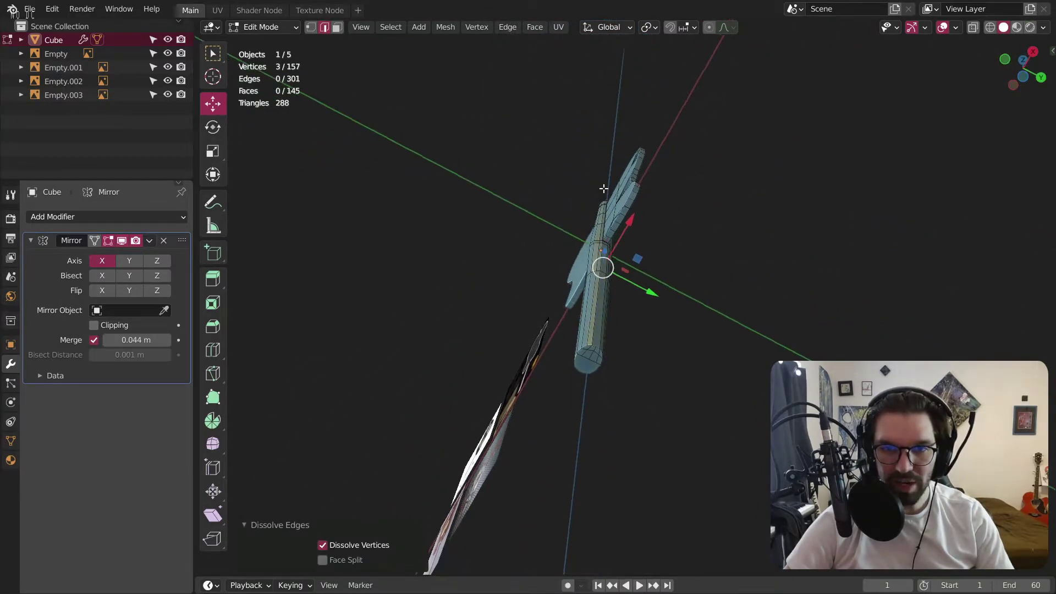
scroll(403, 235, up, 6)
middle_drag(403, 235, 454, 236)
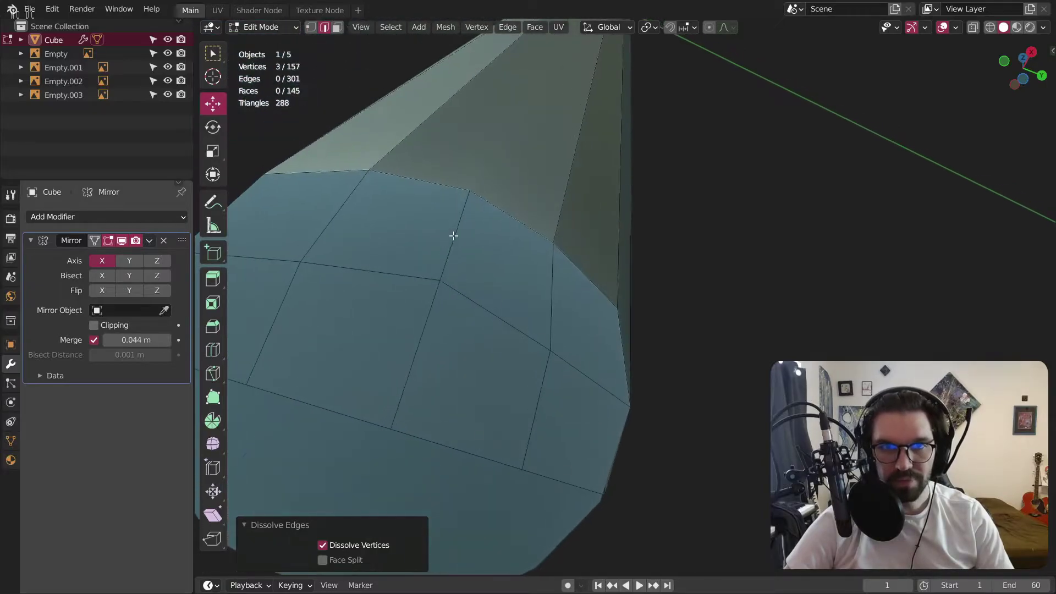
shift+click(459, 242)
right_click(433, 338)
click(414, 399)
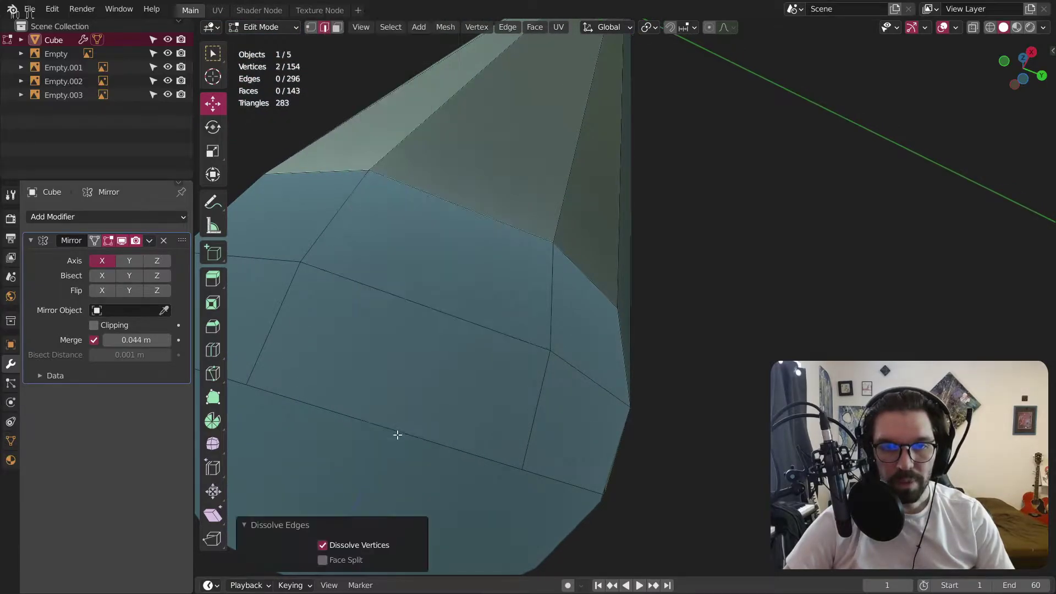
Dissolve the lengthwise handle edge above the panel's upper joint together with its continuation across the top cap.
scroll(396, 434, down, 5)
middle_drag(471, 260, 533, 352)
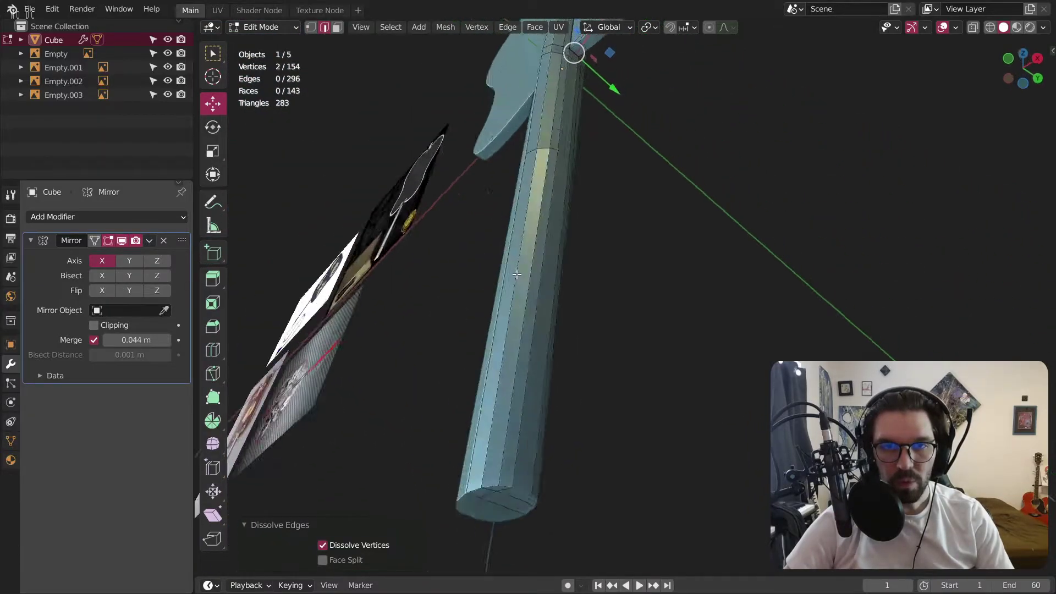
scroll(517, 274, down, 5)
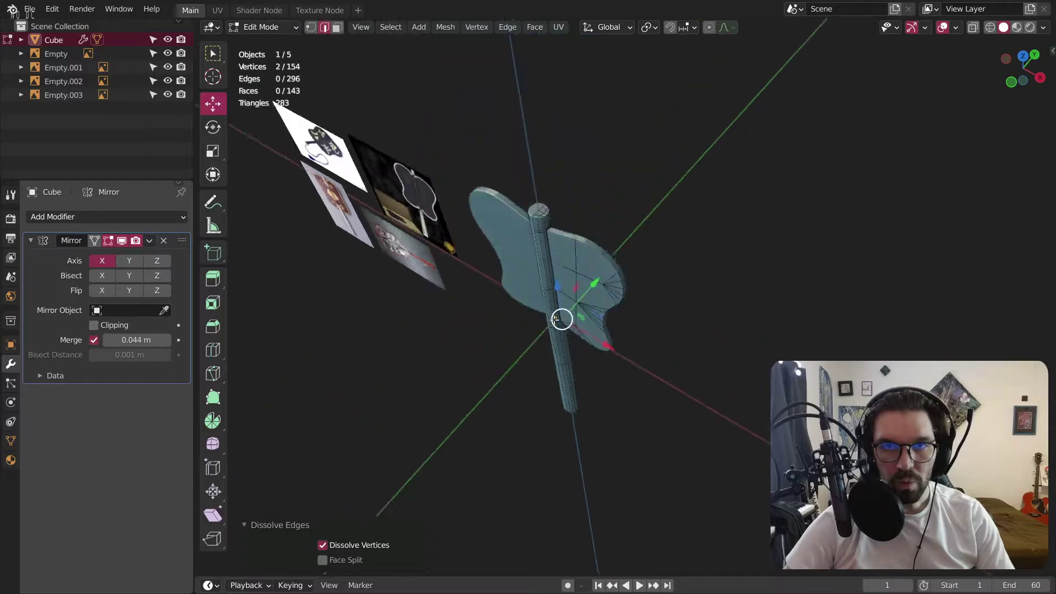
scroll(533, 330, up, 5)
middle_drag(553, 308, 528, 244)
scroll(527, 243, up, 3)
shift+click(583, 102)
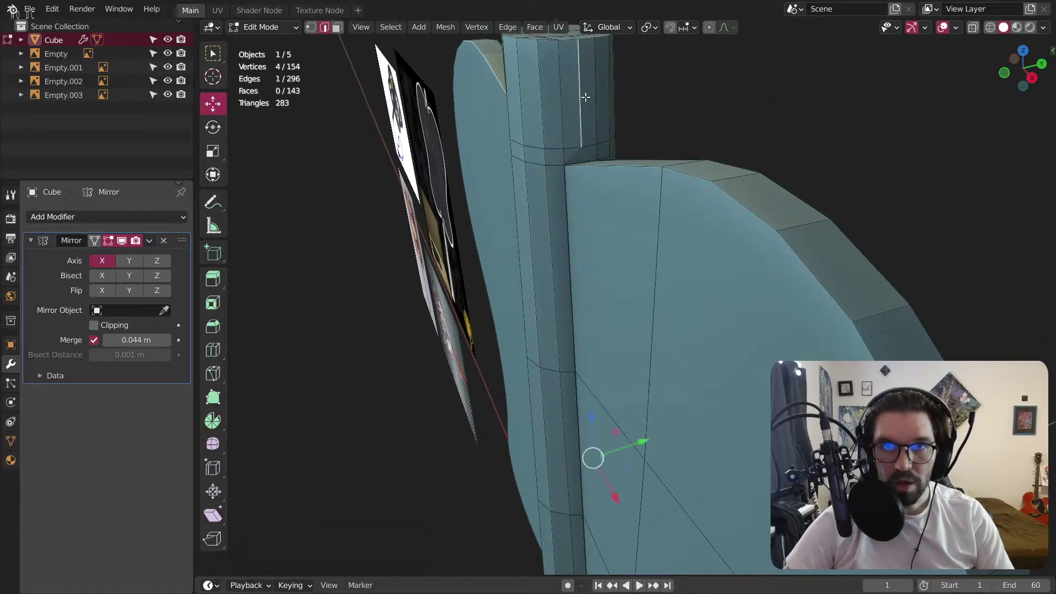
shift+middle_drag(584, 102, 580, 253)
scroll(580, 252, up, 3)
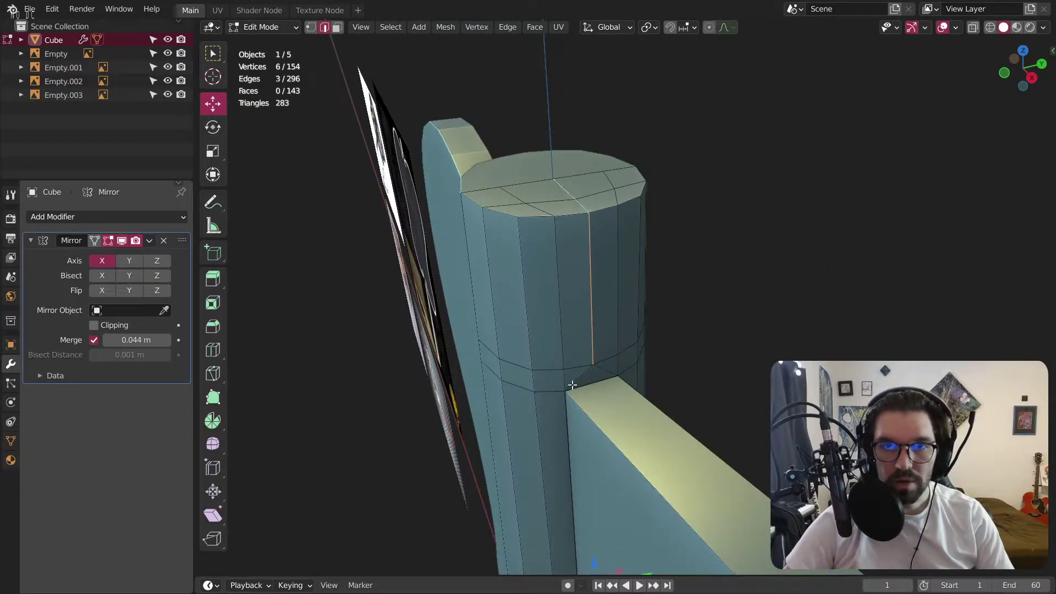
right_click(604, 369)
click(573, 438)
Return to Object Mode and examine the cleaned-up fan and handle from the front.
middle_drag(573, 437, 586, 321)
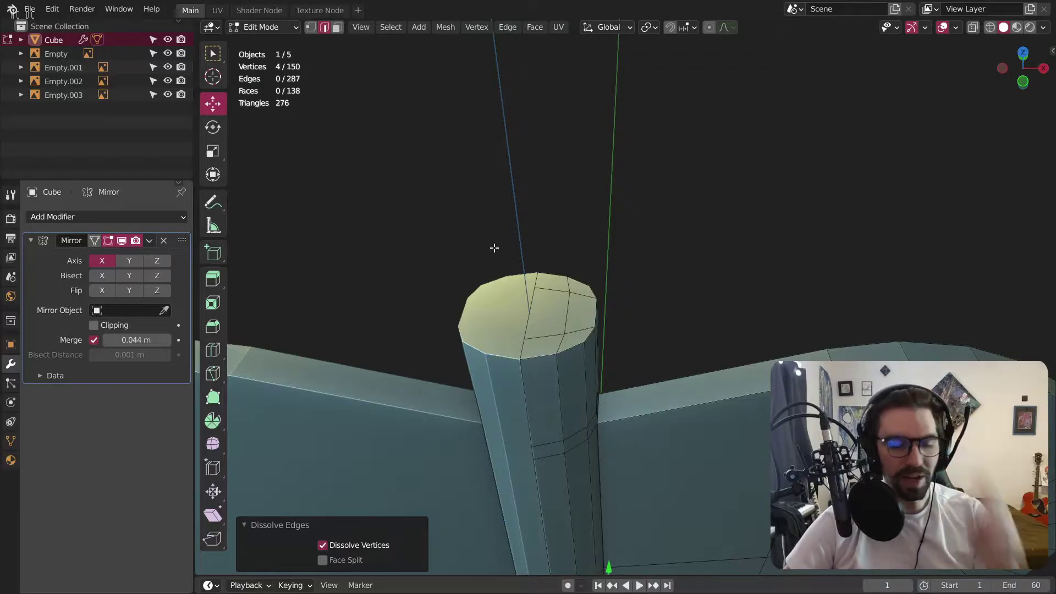
scroll(476, 310, down, 3)
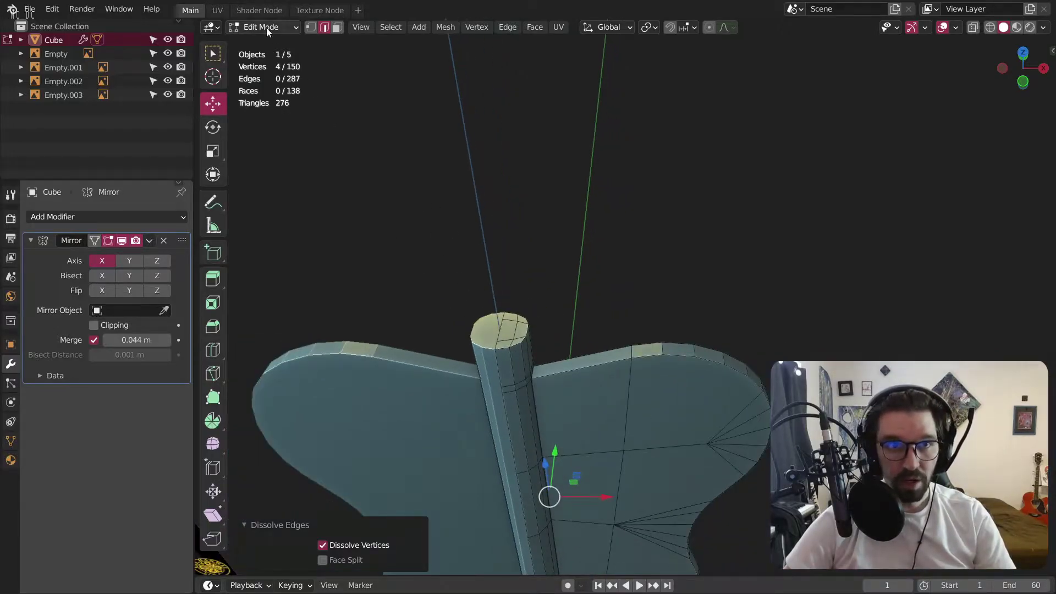
key(Tab)
scroll(505, 350, down, 4)
middle_drag(505, 351, 530, 238)
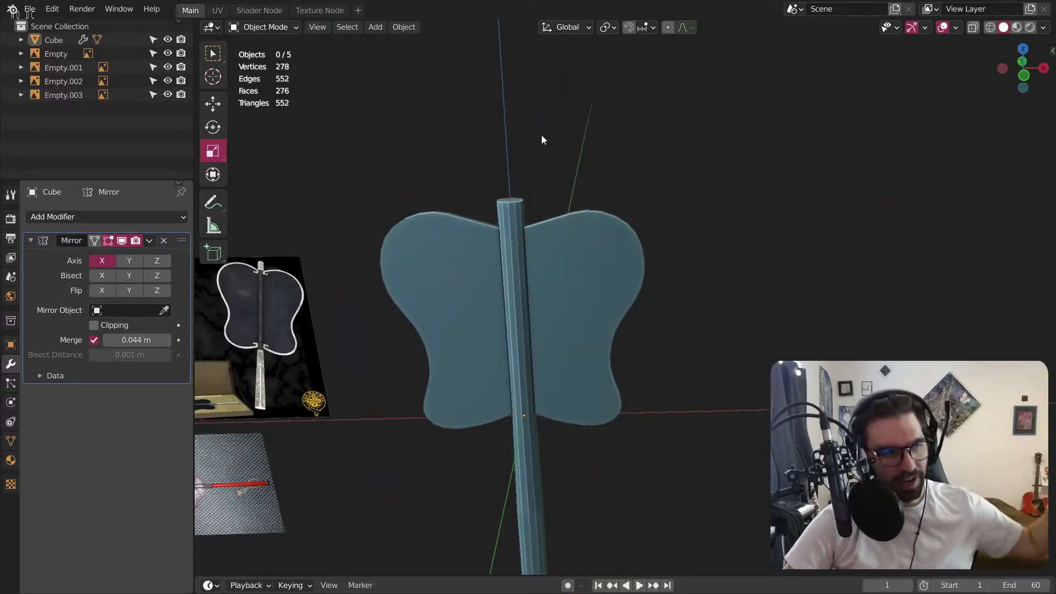
middle_drag(554, 123, 535, 263)
scroll(531, 275, up, 3)
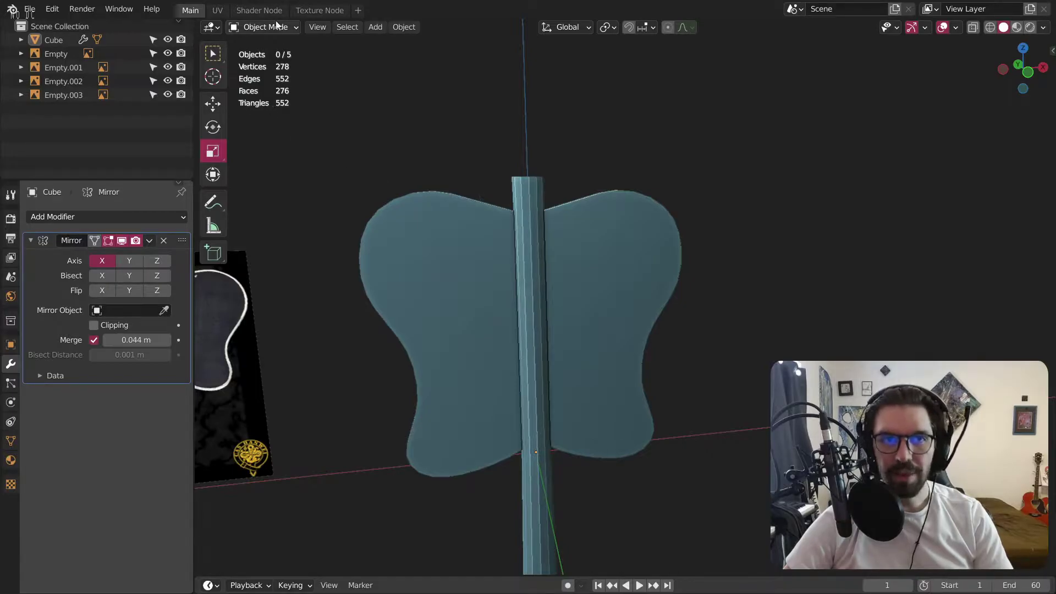
In vertex selection of Edit Mode, merge the upper outer hub vertex on the panel's front face At Last into its inner neighbour.
click(269, 27)
click(257, 57)
scroll(609, 262, up, 2)
scroll(609, 262, up, 1)
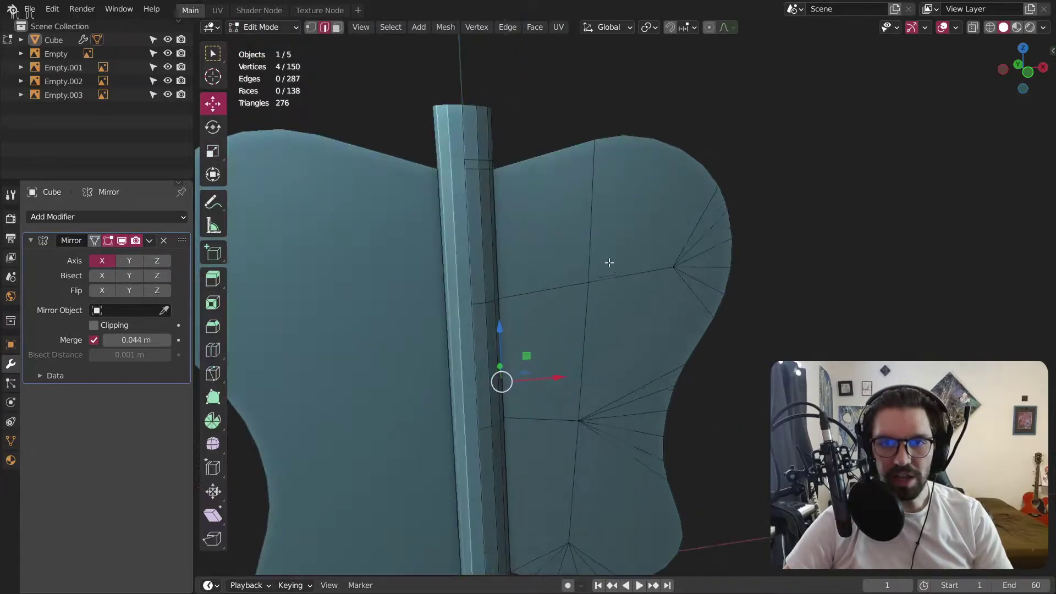
middle_drag(588, 142, 573, 213)
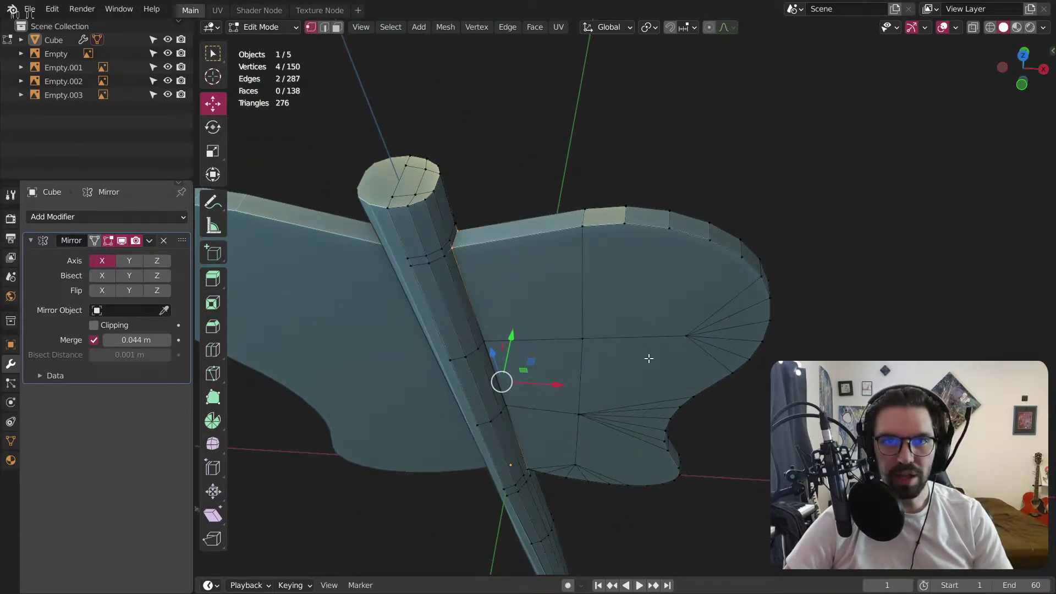
click(685, 337)
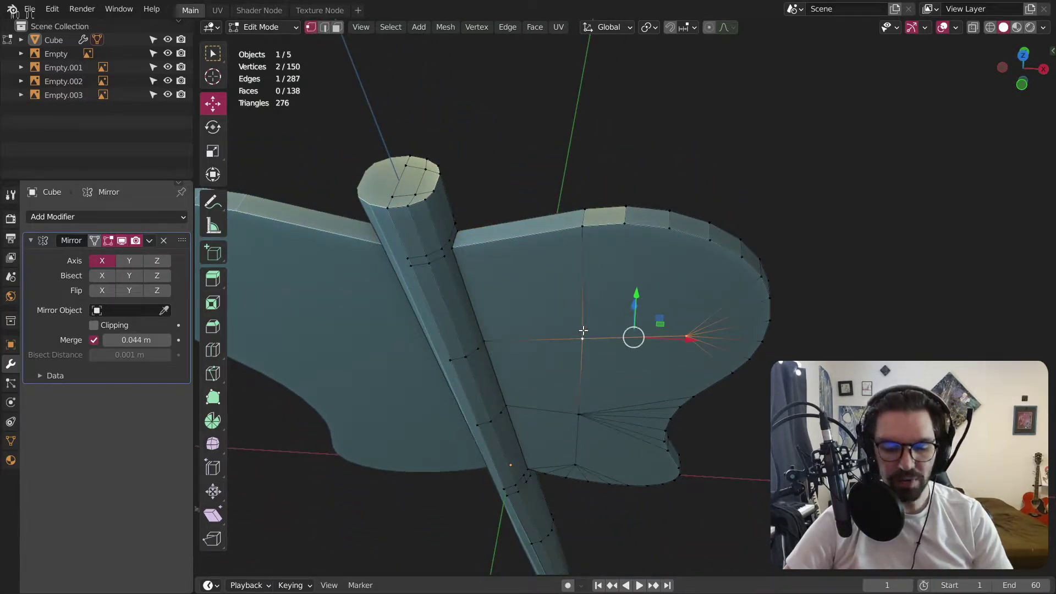
right_click(632, 355)
mouse_move(657, 523)
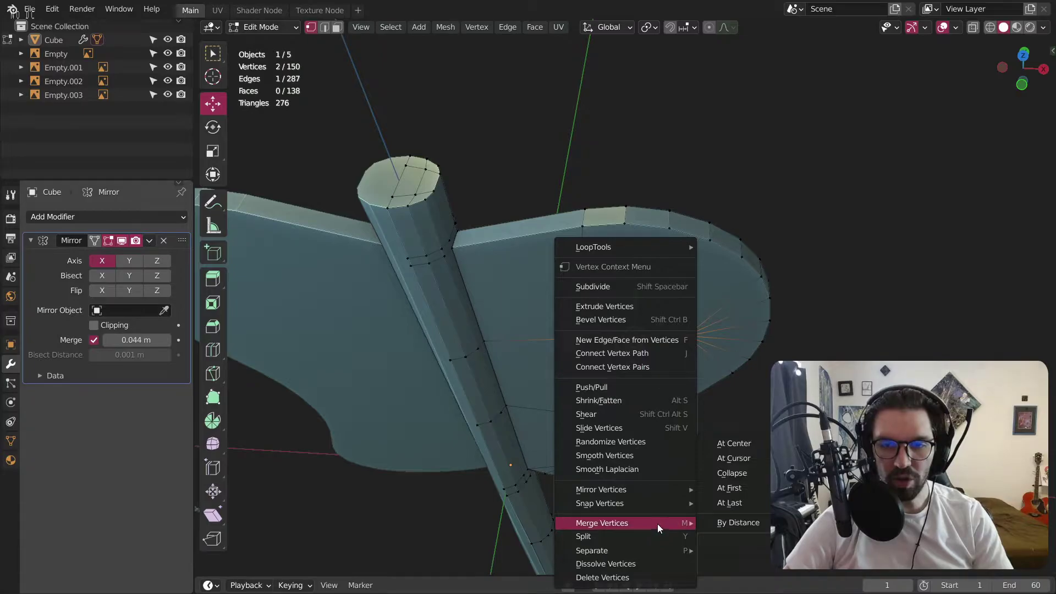
click(725, 503)
Repeat the At Last merge for the upper hub on the back face and for the lowest interior vertices into the hub above.
middle_drag(632, 385, 493, 230)
click(499, 386)
shift+click(594, 352)
key(shift+r)
shift+middle_drag(625, 431, 530, 330)
shift+middle_drag(572, 503, 556, 398)
click(552, 402)
shift+click(532, 279)
Examine the panel's edge fans and outline on the front and back faces.
middle_drag(523, 268, 737, 267)
scroll(554, 236, down, 2)
shift+middle_drag(554, 236, 618, 283)
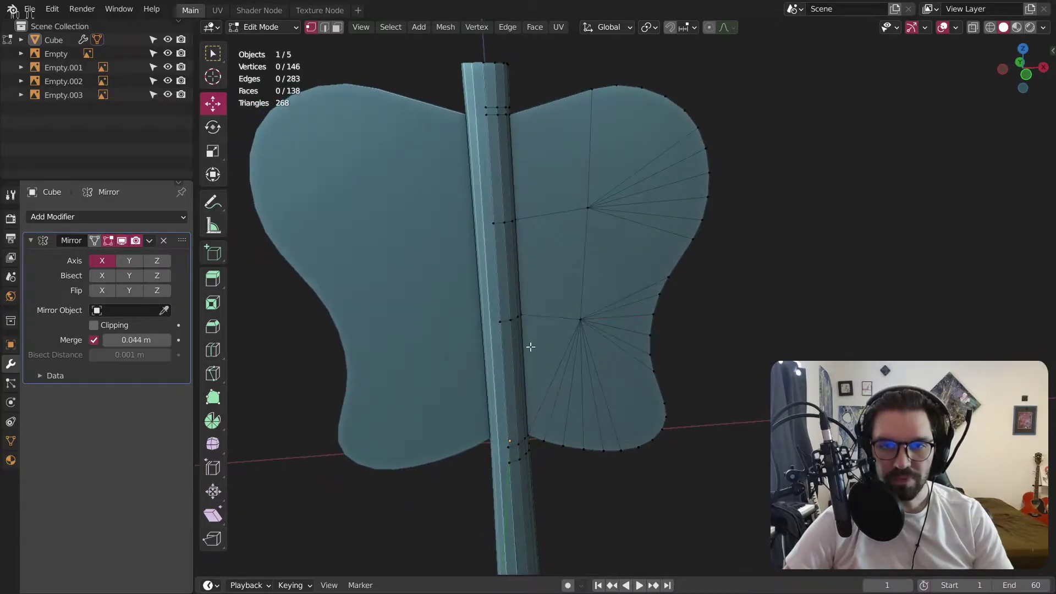
scroll(625, 314, up, 5)
scroll(632, 322, down, 7)
middle_drag(634, 324, 596, 348)
scroll(599, 319, up, 4)
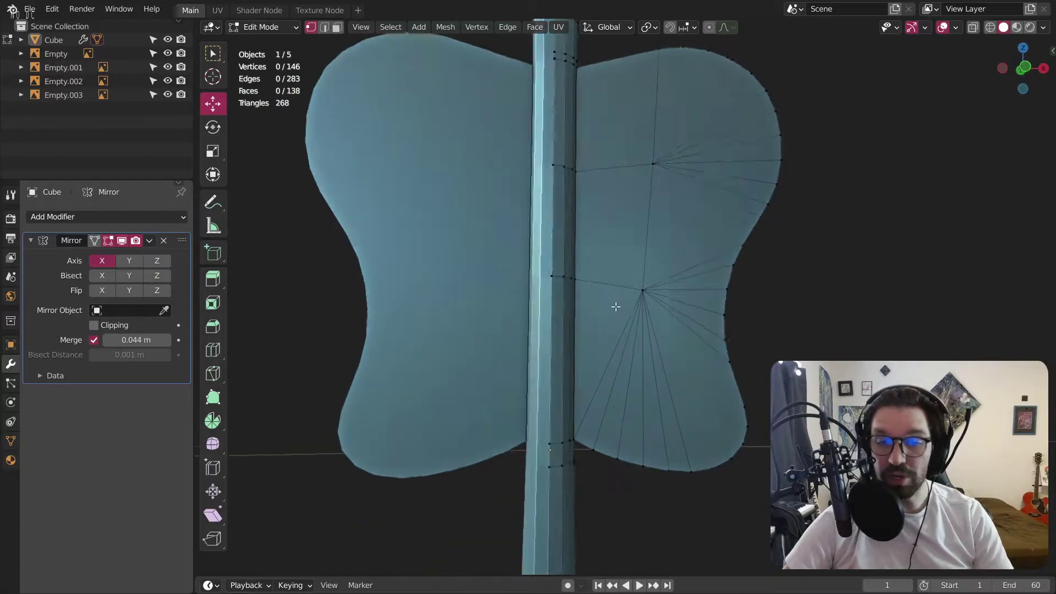
middle_drag(610, 306, 621, 297)
scroll(830, 235, down, 5)
middle_drag(831, 235, 495, 259)
scroll(391, 172, up, 4)
middle_drag(391, 172, 518, 277)
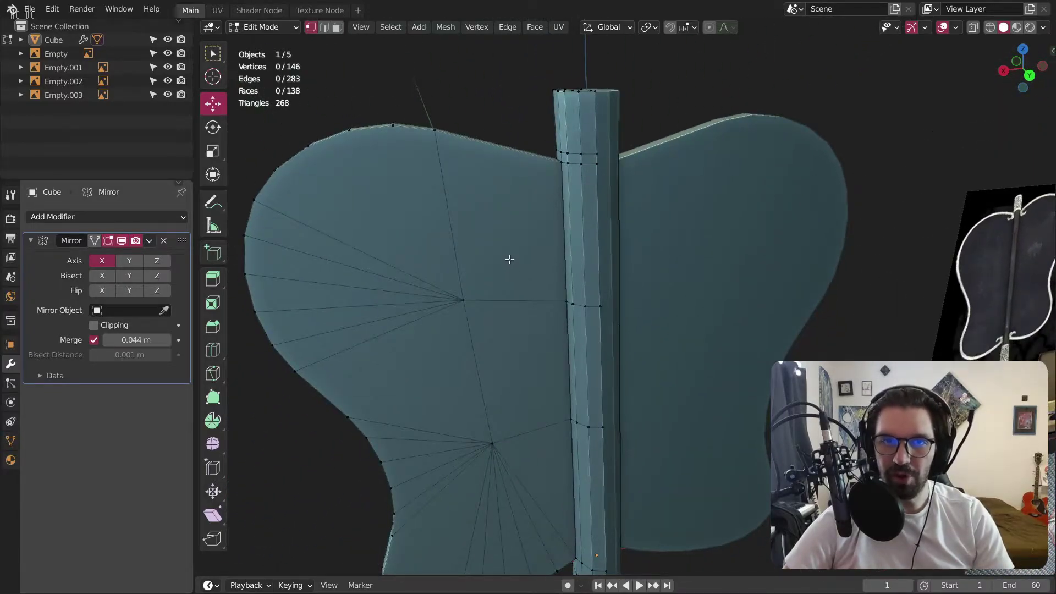
scroll(509, 259, down, 2)
Connect the unconnected upper rim vertices on the panel's back face to the upper hub vertex.
middle_drag(462, 250, 327, 66)
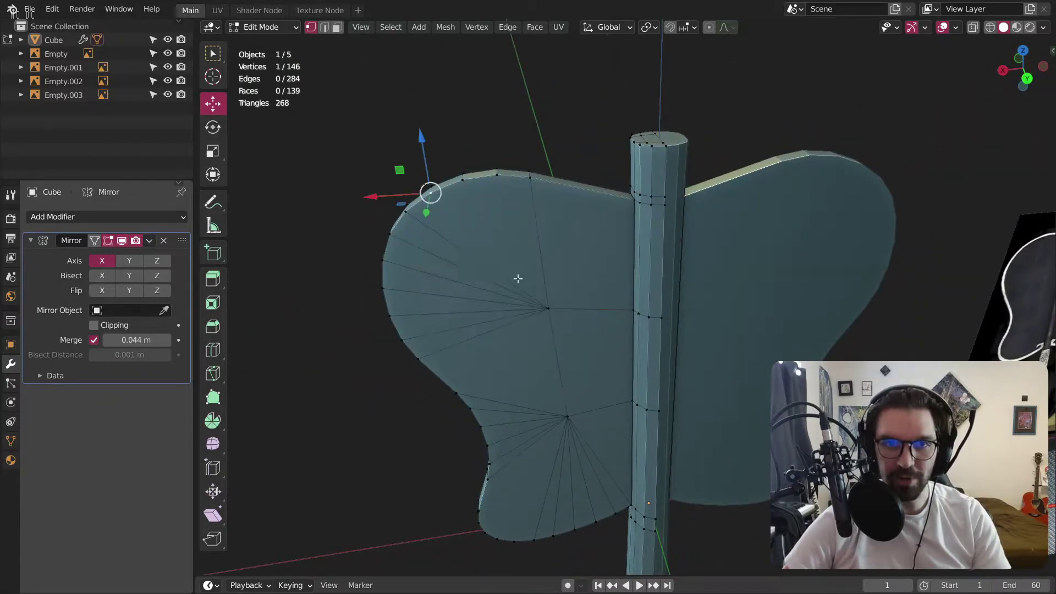
click(462, 179)
shift+click(548, 308)
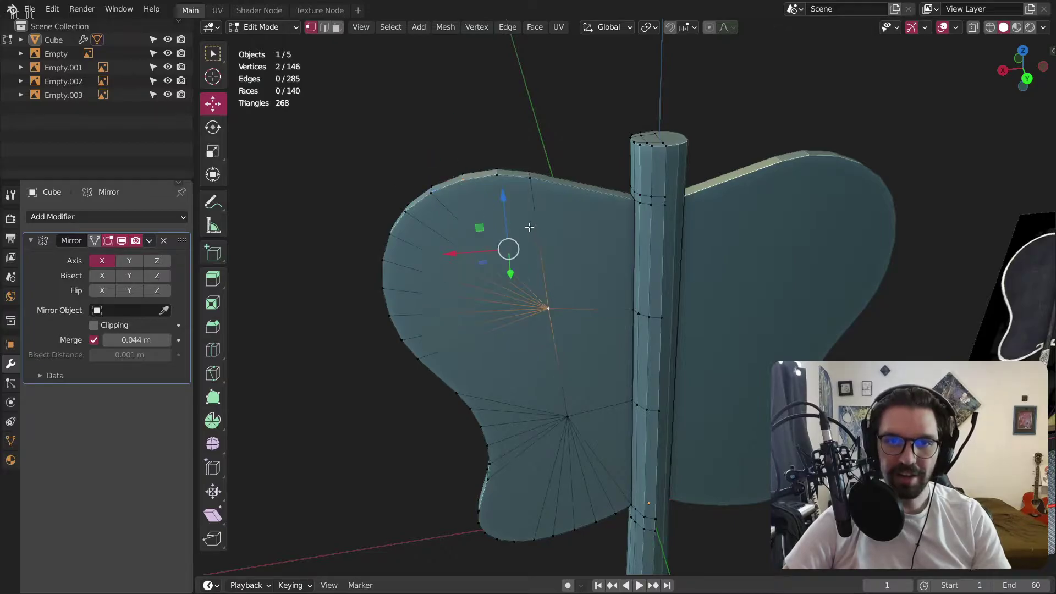
Connect the unconnected upper rim vertices on the panel's front face to the upper hub vertex, and clear the selection.
middle_drag(509, 363, 535, 189)
shift+click(504, 353)
click(583, 174)
shift+click(505, 355)
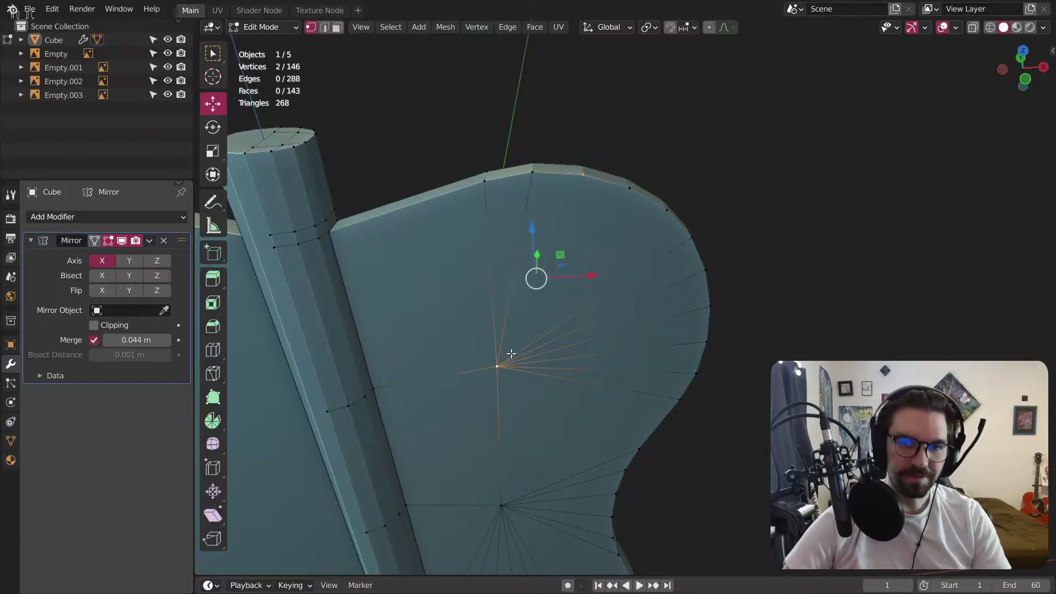
click(629, 187)
shift+click(527, 342)
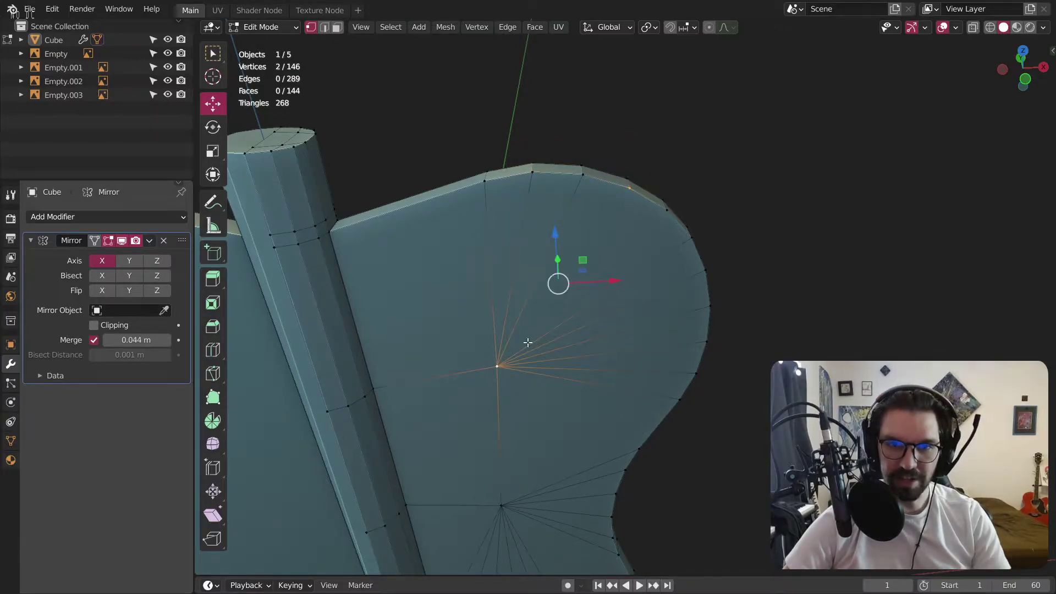
click(661, 213)
shift+click(496, 368)
key(j)
click(754, 226)
Merge the front face's upper hub vertex At Last into the adjacent vertex where the panel meets the handle.
middle_drag(754, 226, 557, 233)
scroll(585, 193, up, 2)
scroll(453, 233, up, 2)
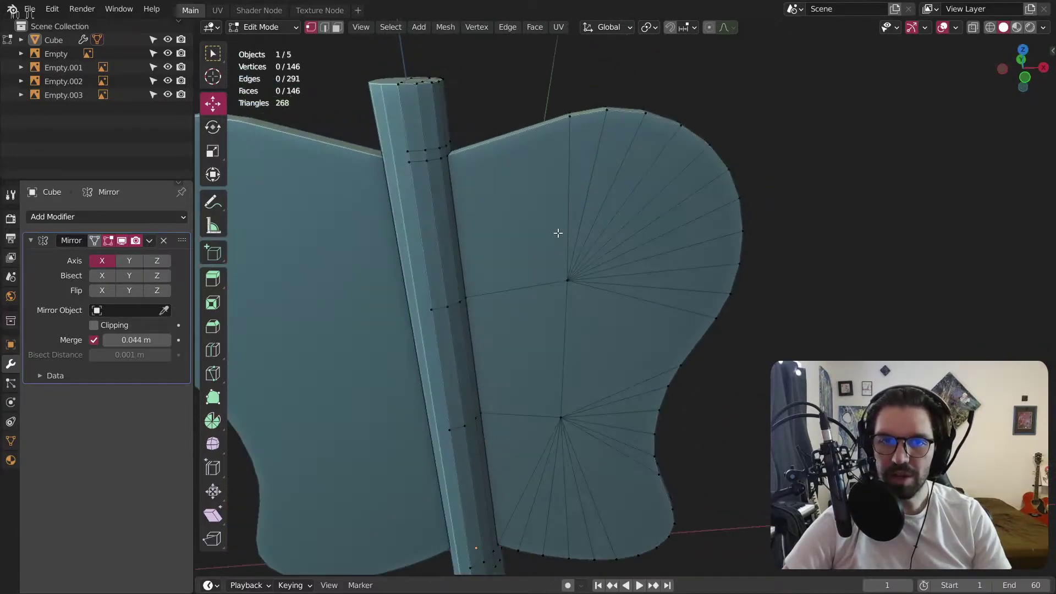
click(569, 277)
scroll(555, 286, up, 3)
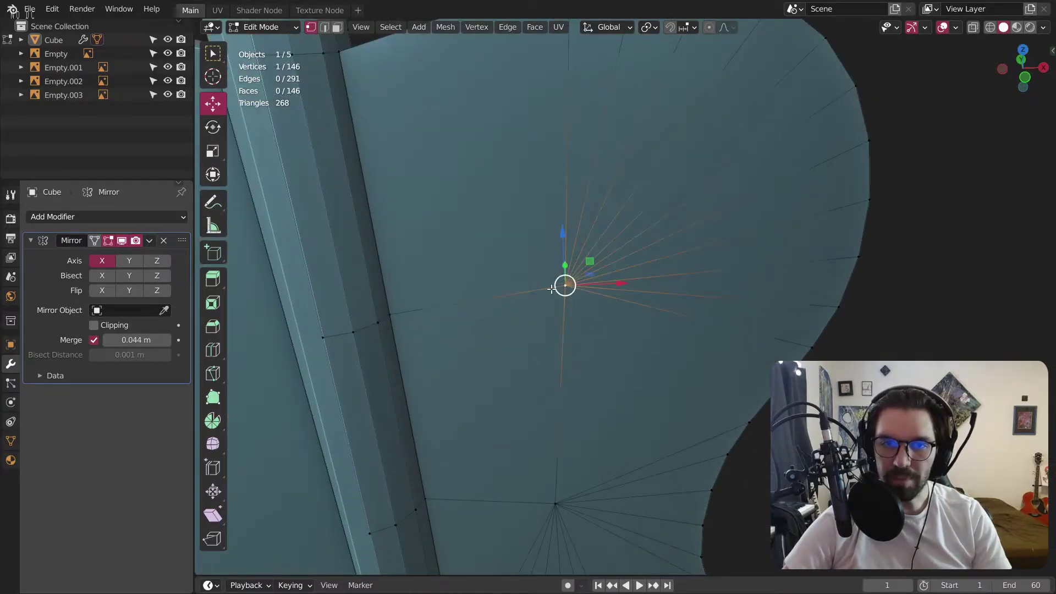
right_click(404, 311)
mouse_move(404, 314)
click(502, 370)
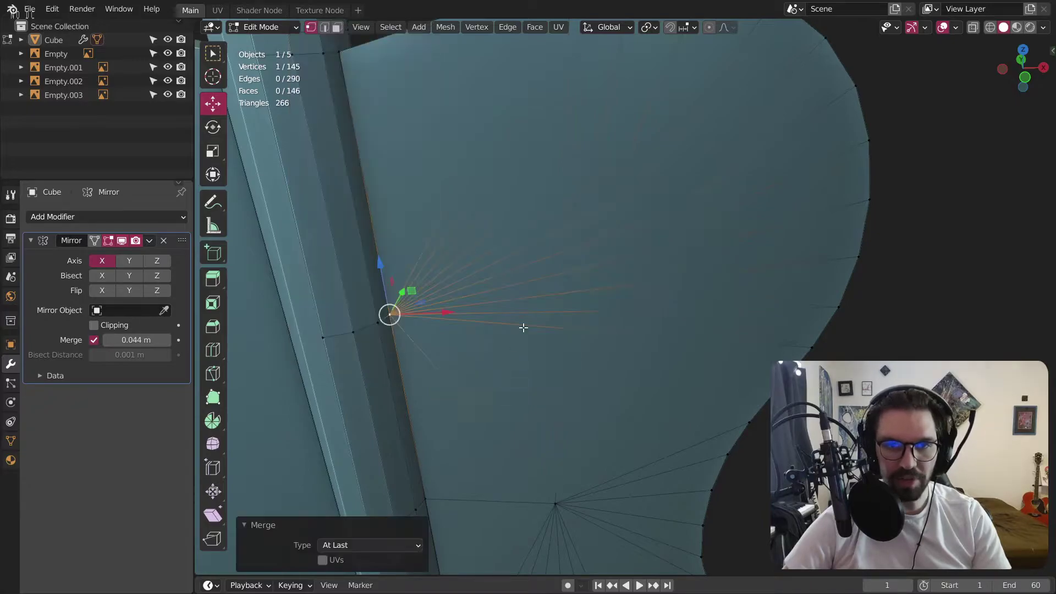
Repeat the At Last merge for the back face's upper hub vertex into the adjacent panel-handle joint vertex.
scroll(546, 266, down, 2)
middle_drag(547, 266, 469, 326)
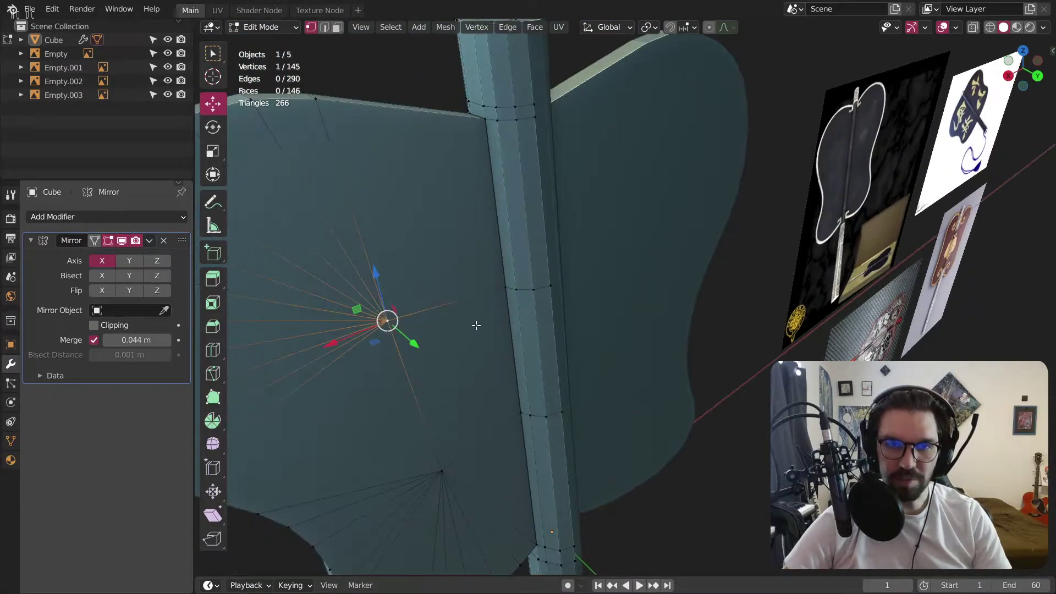
shift+click(500, 287)
key(shift+r)
Try to merge the front face's lower hub vertex into the panel-handle joint vertex beside it, and undo the attempt.
scroll(500, 288, down, 4)
middle_drag(500, 288, 687, 267)
scroll(542, 365, up, 5)
middle_drag(557, 371, 520, 363)
scroll(479, 363, up, 4)
shift+click(454, 347)
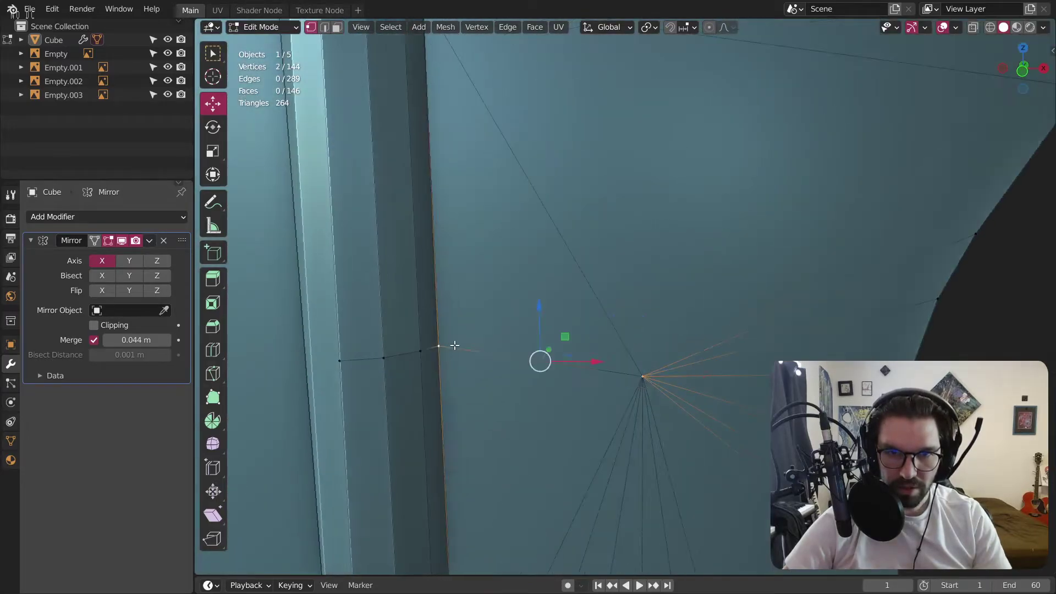
key(shift+r)
scroll(456, 347, down, 4)
key(ctrl+z)
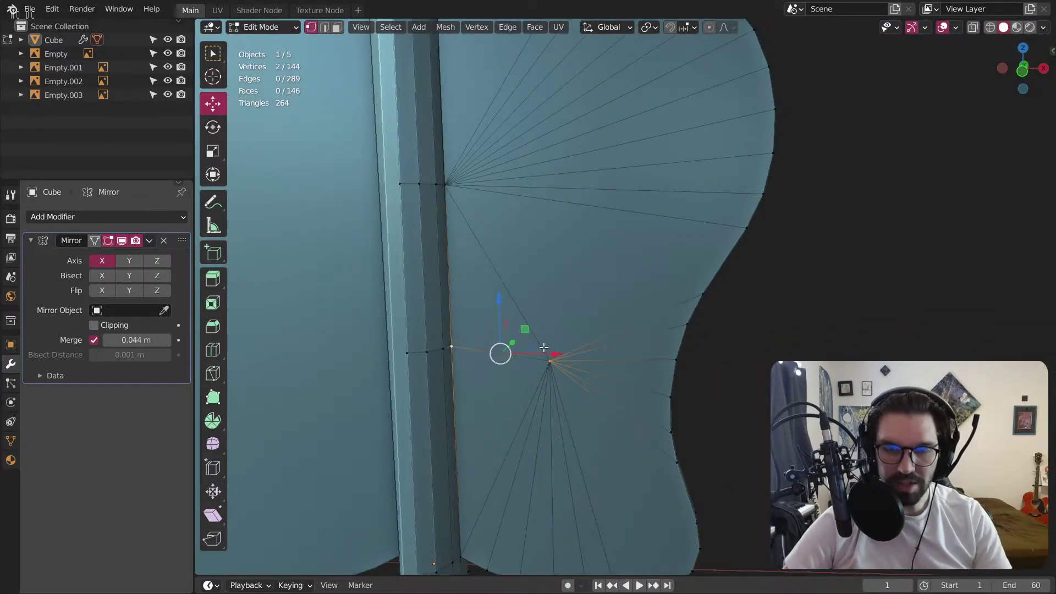
Select the whole mesh and merge its duplicate vertices by distance, using a merge distance of 0.0001 m.
key(a)
right_click(496, 254)
mouse_move(484, 292)
click(550, 369)
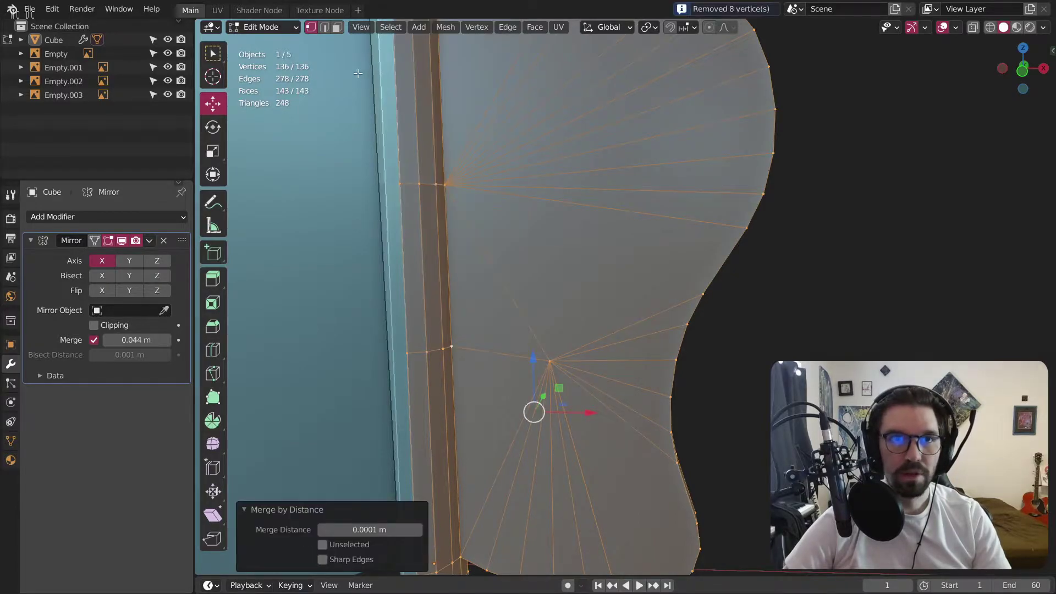
Merge the front face's lower hub vertex At Last into the adjacent panel-handle joint vertex.
scroll(359, 74, up, 3)
click(544, 330)
shift+click(372, 304)
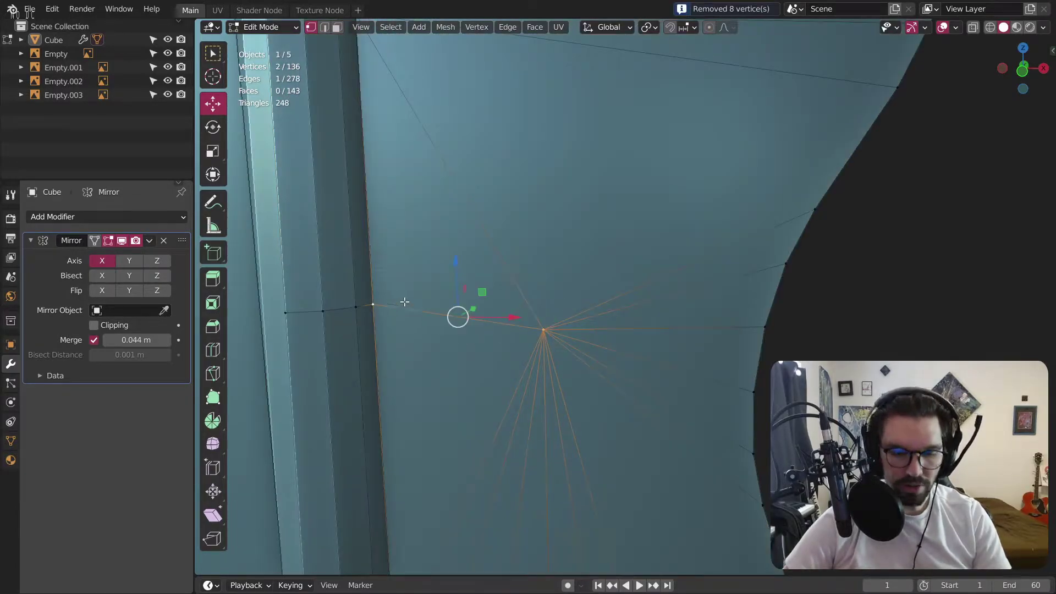
right_click(529, 337)
mouse_move(539, 342)
click(592, 395)
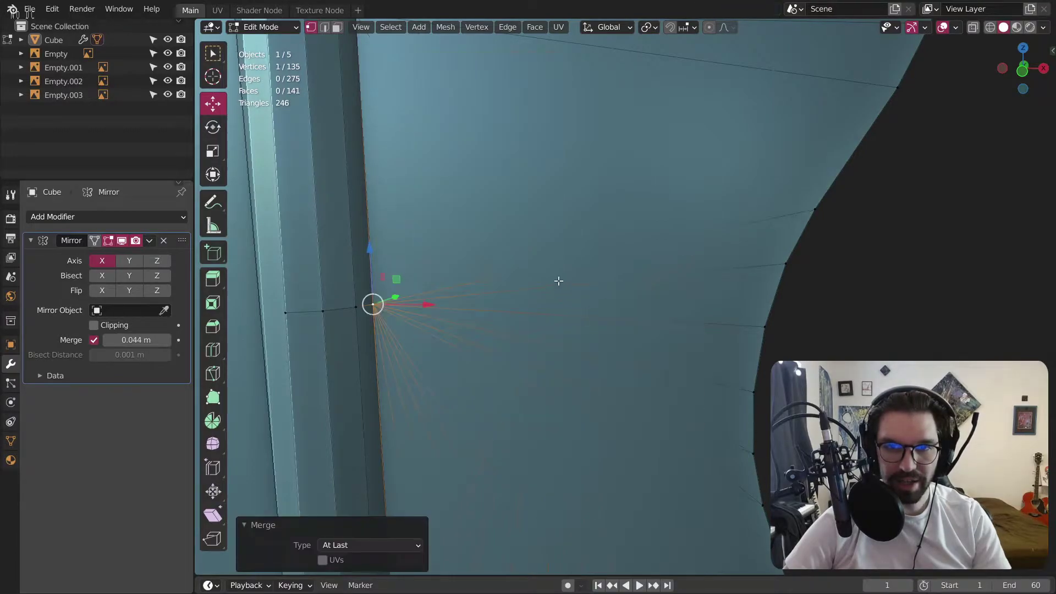
Merge the next pair of vertices along the wing's seam with the handle at the last selected vertex.
scroll(560, 283, down, 6)
middle_drag(596, 306, 380, 312)
scroll(471, 325, up, 4)
click(429, 285)
shift+click(519, 252)
key(shift+r)
Connect the lower seam vertex beside the handle to the wing's outline vertices with fanned edges, and clear the selection.
scroll(503, 243, down, 4)
middle_drag(457, 253, 756, 288)
scroll(544, 275, down, 3)
scroll(534, 275, up, 5)
middle_drag(523, 252, 494, 220)
click(504, 222)
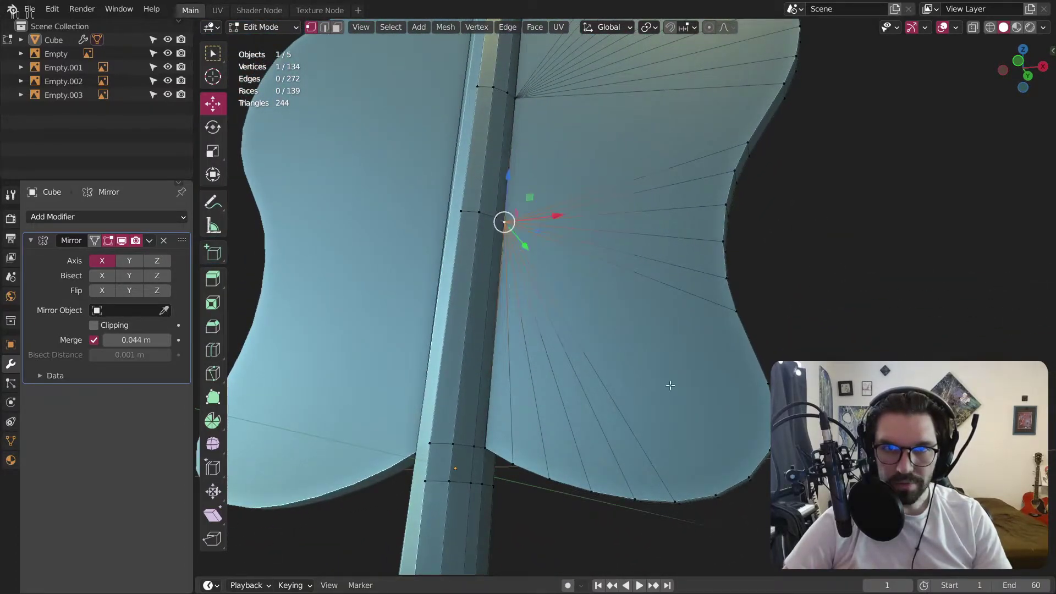
middle_drag(759, 420, 718, 398)
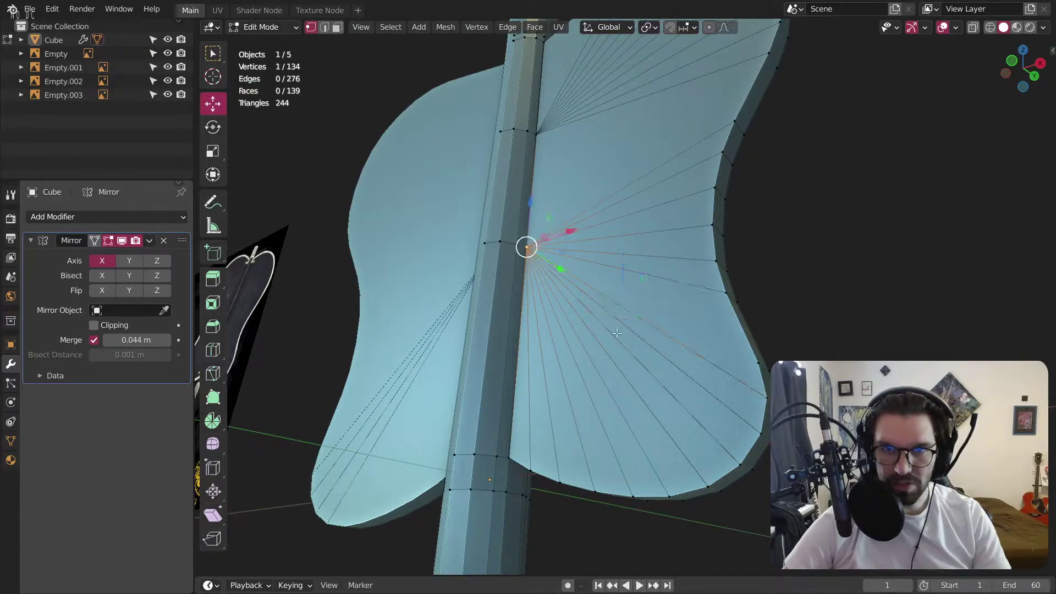
key(f)
click(847, 272)
Add one centred loop cut around the wing's narrow rim and through the handle.
scroll(660, 314, down, 3)
middle_drag(847, 272, 237, 336)
scroll(660, 313, up, 3)
click(213, 350)
middle_drag(385, 373, 666, 368)
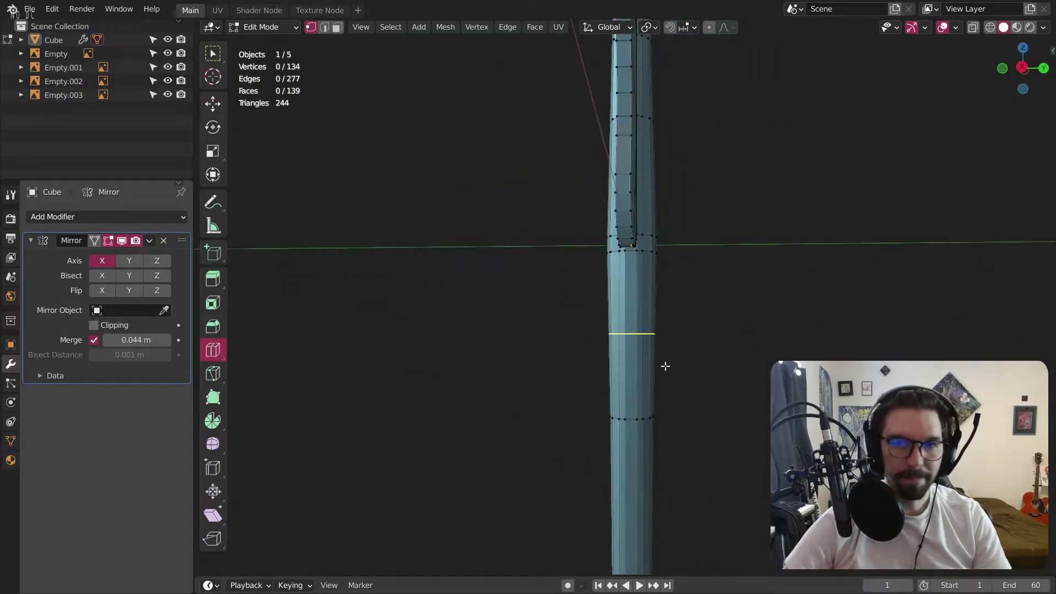
click(631, 237)
middle_drag(666, 275, 637, 267)
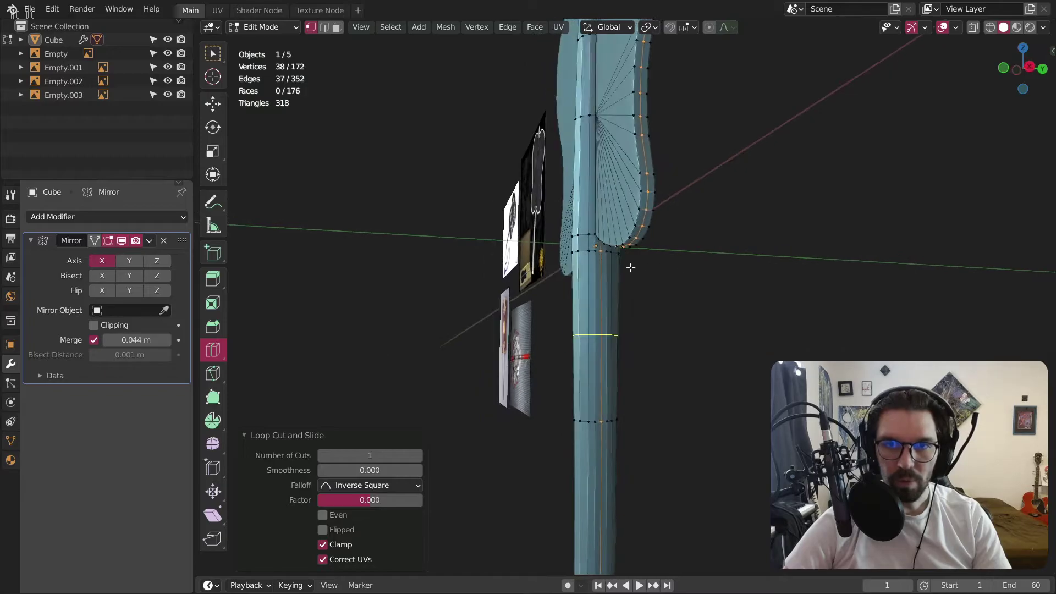
scroll(601, 237, up, 2)
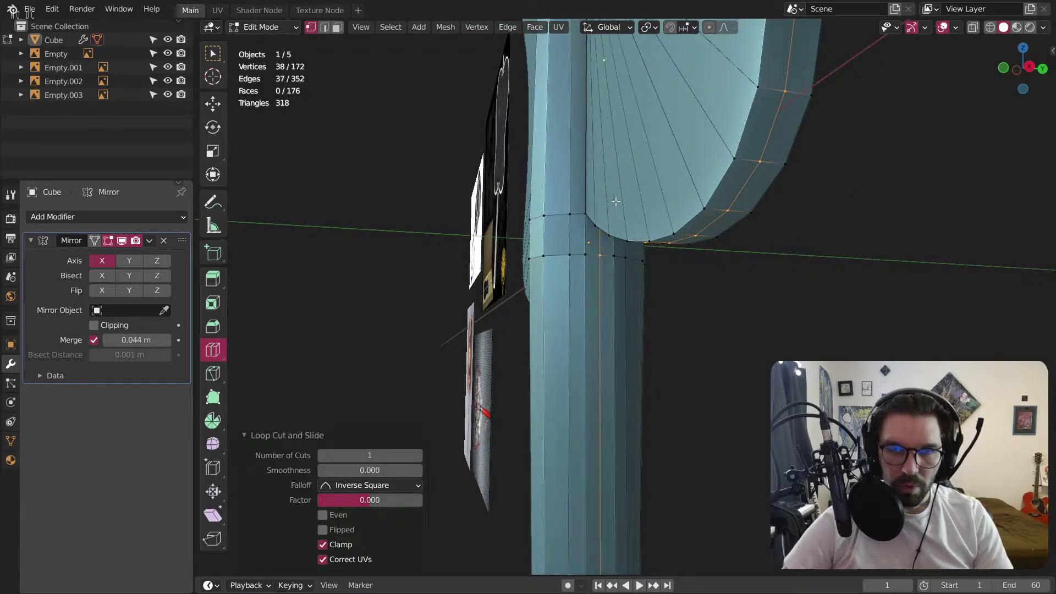
scroll(612, 204, up, 2)
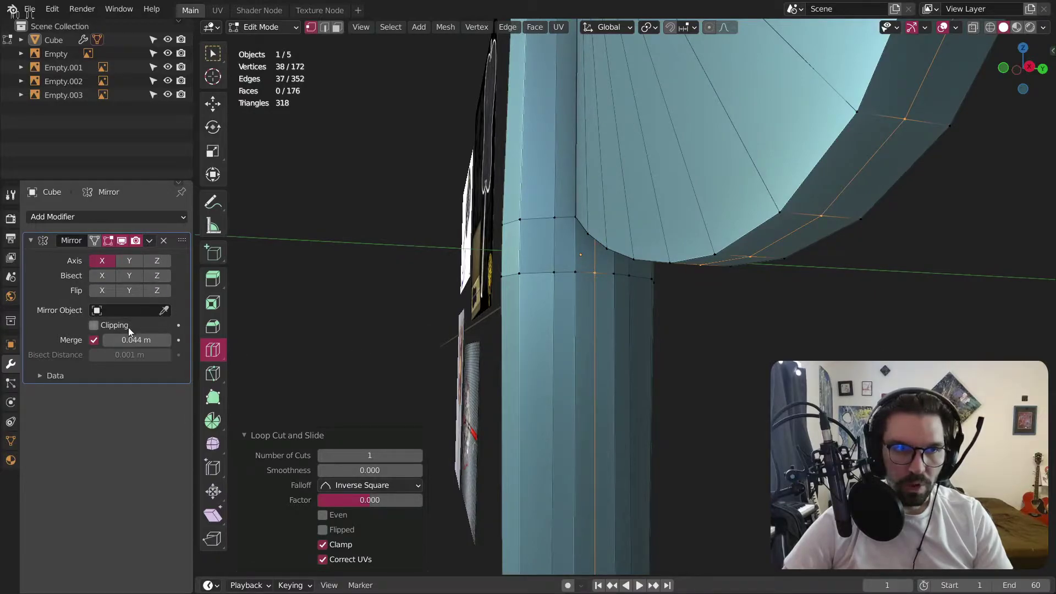
Try a smoothness of 1 on the loop cut, undo it, and restore the plain centred cut along the rim.
click(407, 469)
text(1)
key(Return)
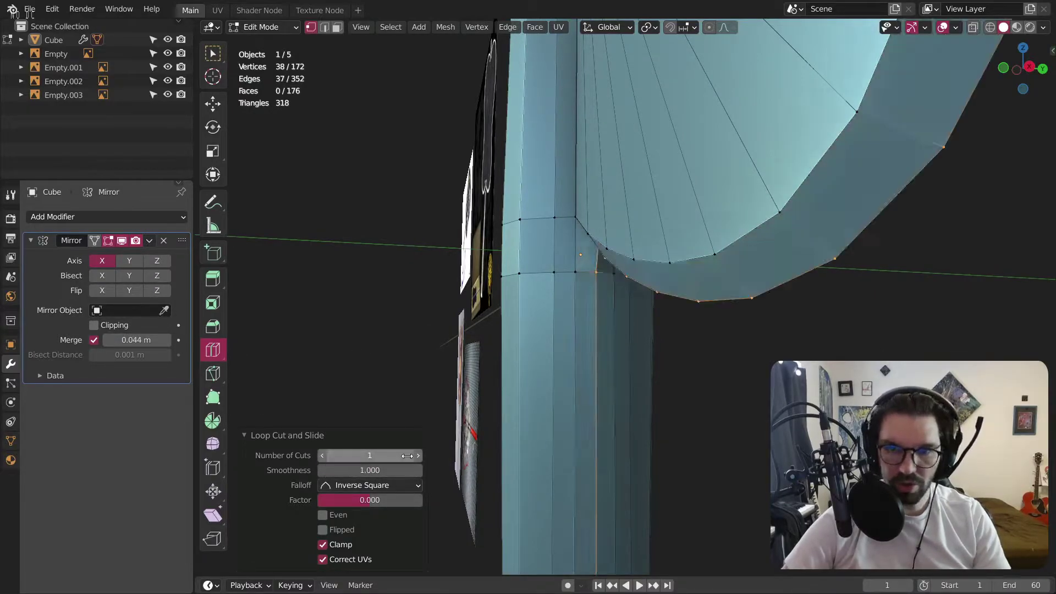
middle_drag(553, 297, 608, 285)
shift+middle_drag(412, 261, 612, 291)
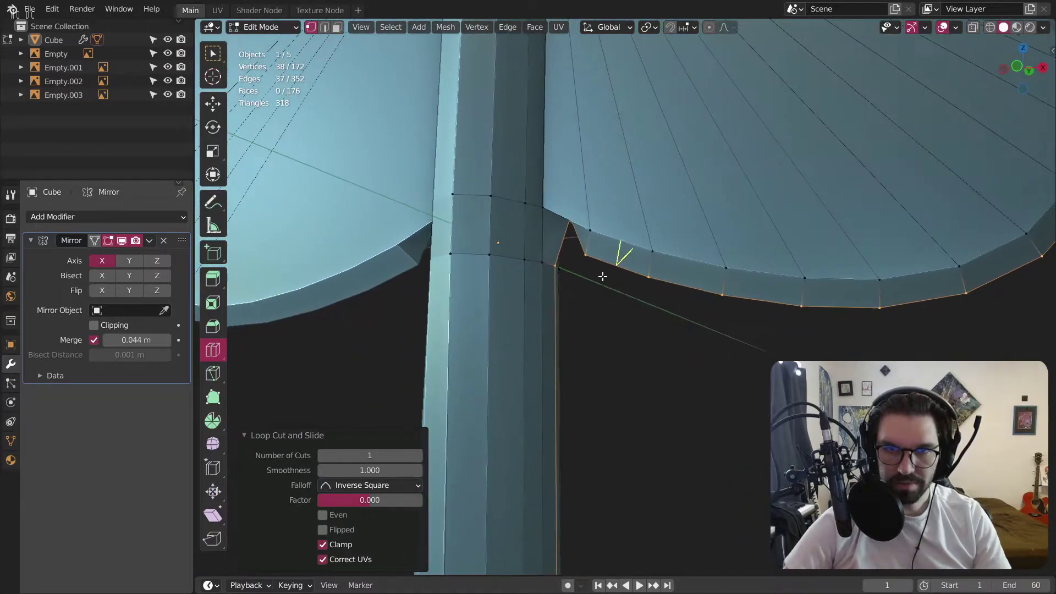
middle_drag(535, 197, 582, 221)
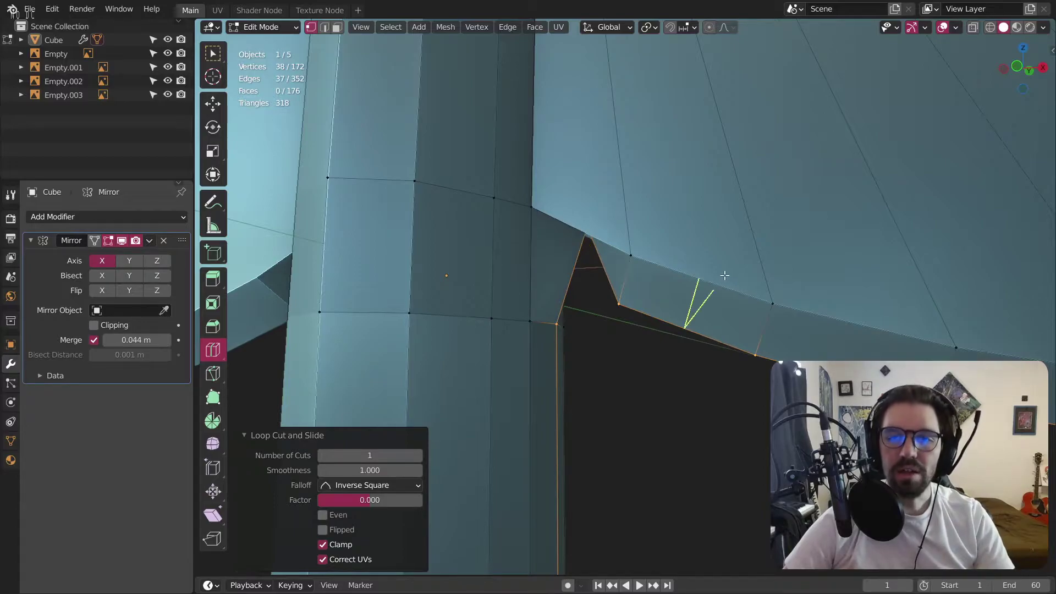
key(ctrl+z)
middle_drag(682, 268, 598, 269)
click(696, 326)
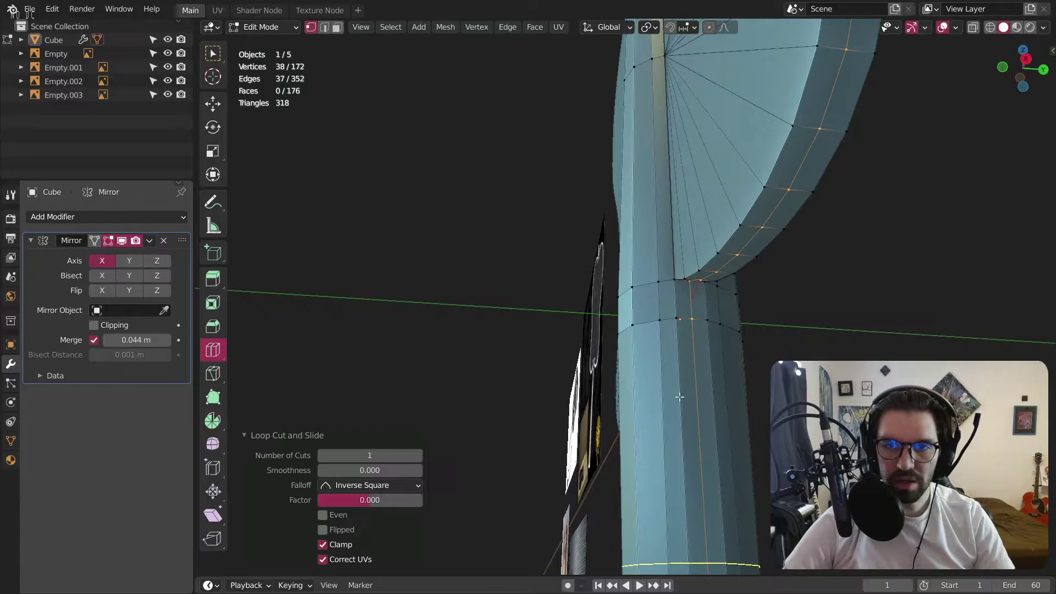
Show the model as wireframe in a straight side view, activate the Select Box tool and clear the selection.
scroll(725, 271, down, 5)
key(KP_3)
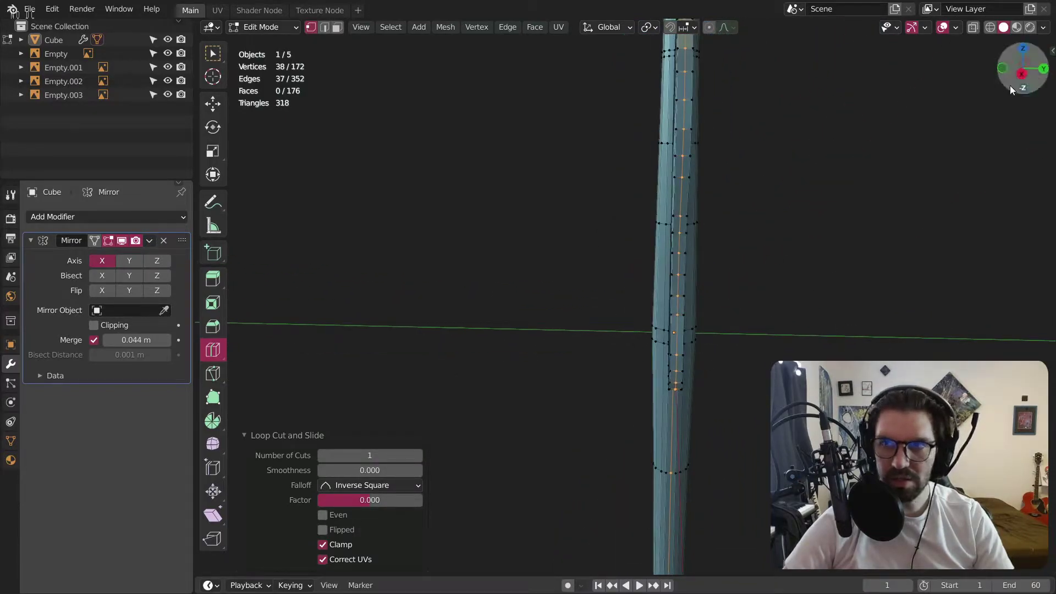
scroll(768, 226, down, 3)
click(990, 27)
shift+middle_drag(911, 226, 741, 236)
scroll(514, 155, up, 2)
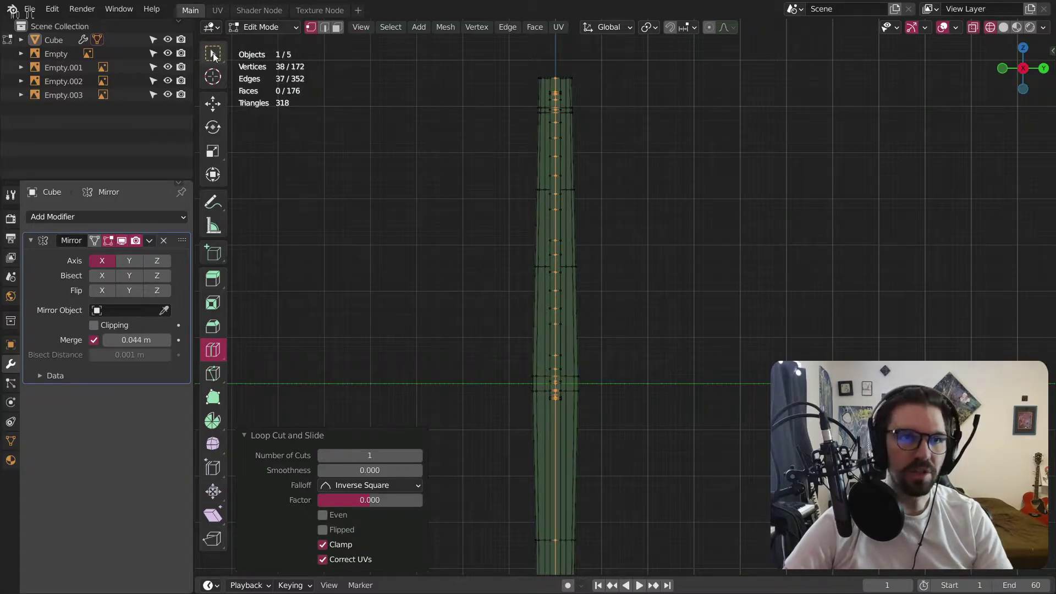
click(214, 57)
click(479, 136)
shift+middle_drag(514, 83, 523, 131)
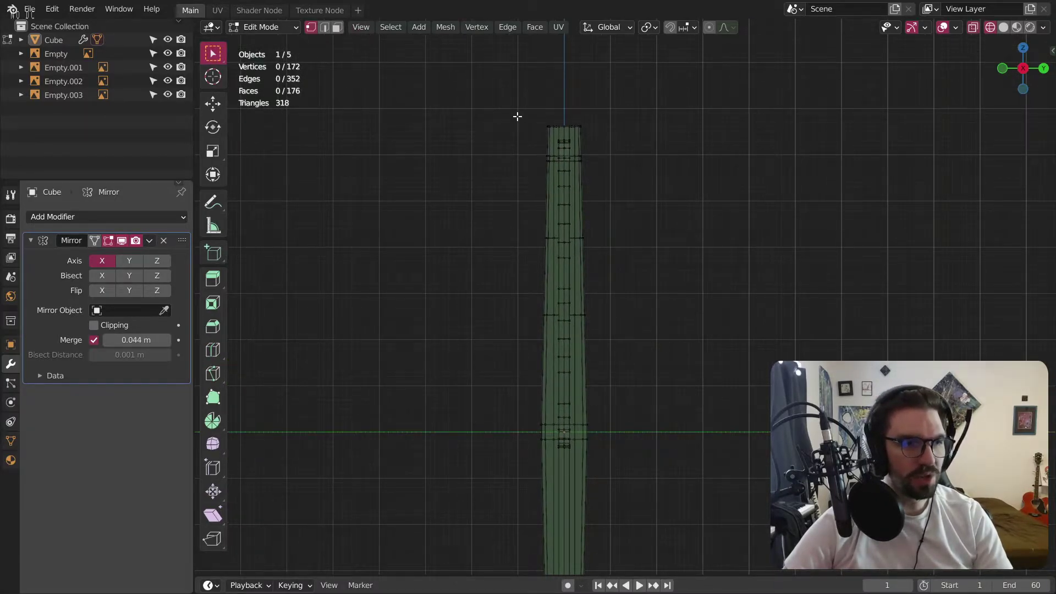
shift+middle_drag(524, 156, 563, 176)
scroll(589, 127, up, 4)
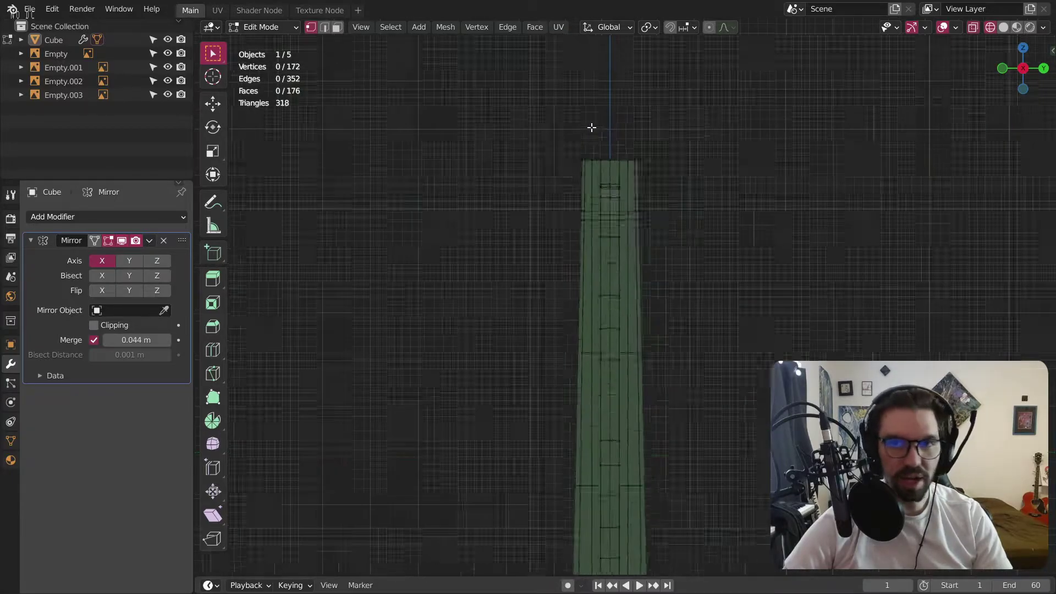
Select all vertices on the negative Y side of the centre loop along the full fan length and delete them.
drag(608, 155, 490, 551)
shift+middle_drag(490, 551, 512, 127)
shift+drag(513, 132, 630, 446)
shift+middle_drag(630, 445, 627, 198)
shift+drag(519, 145, 622, 454)
shift+middle_drag(622, 455, 611, 273)
shift+drag(520, 174, 601, 347)
scroll(584, 284, up, 3)
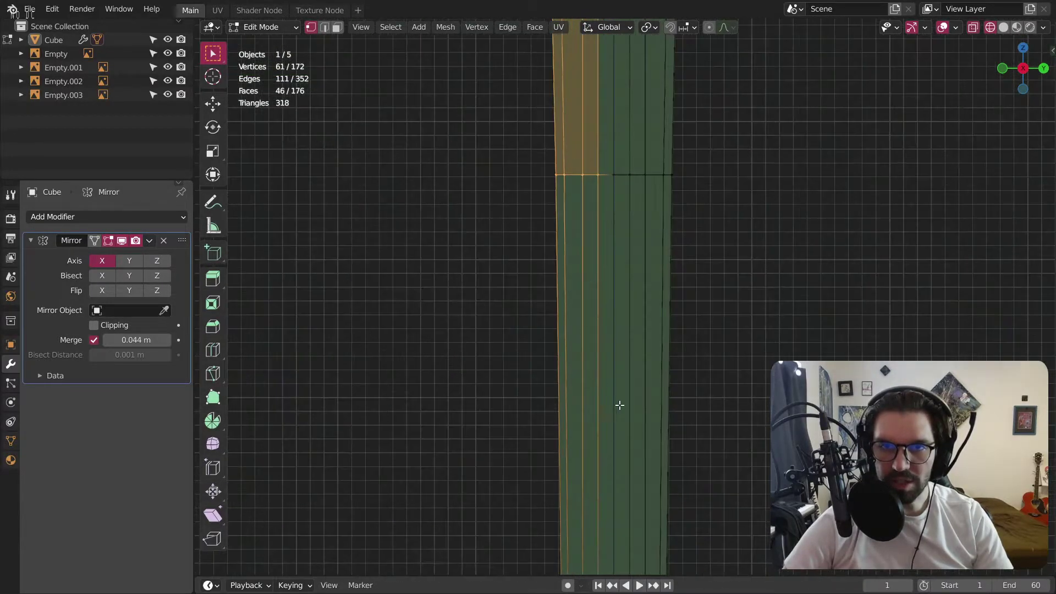
scroll(617, 403, down, 3)
shift+middle_drag(618, 403, 580, 215)
shift+middle_drag(537, 514, 570, 290)
scroll(570, 290, up, 2)
drag(547, 234, 620, 370)
right_click(626, 315)
mouse_move(626, 312)
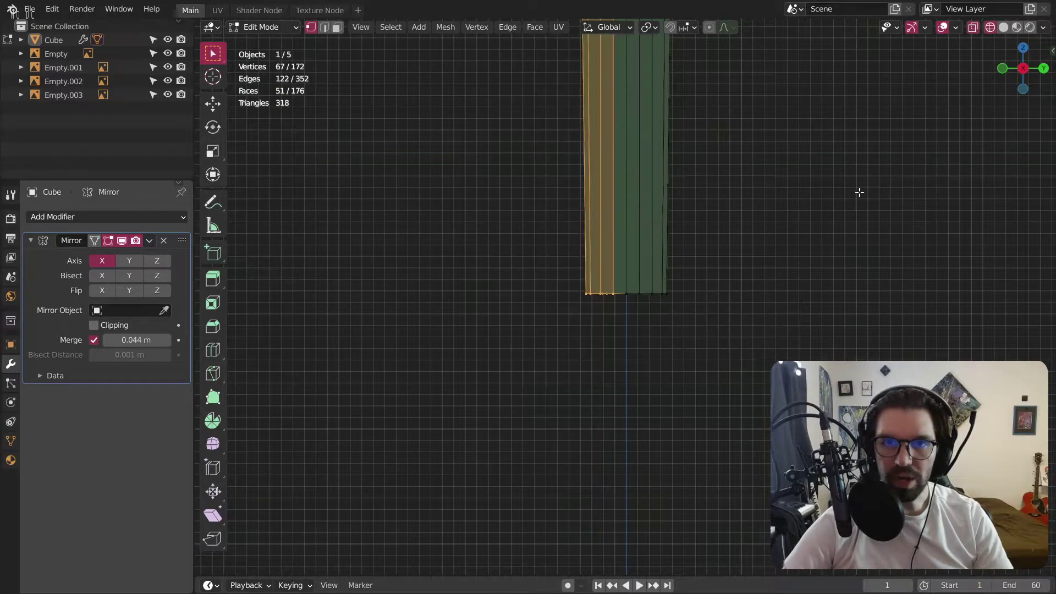
key(x)
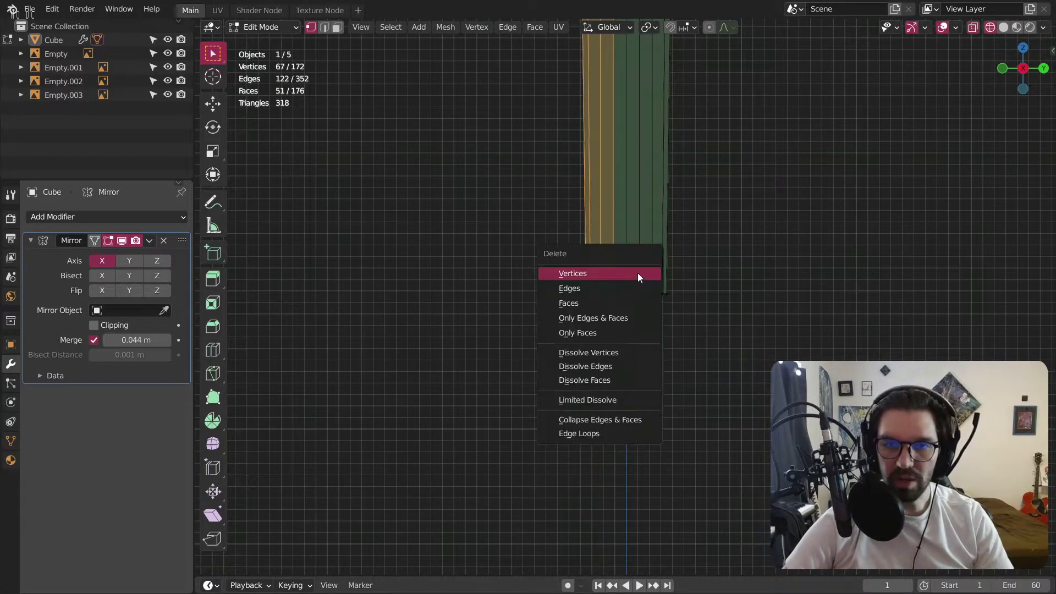
click(592, 274)
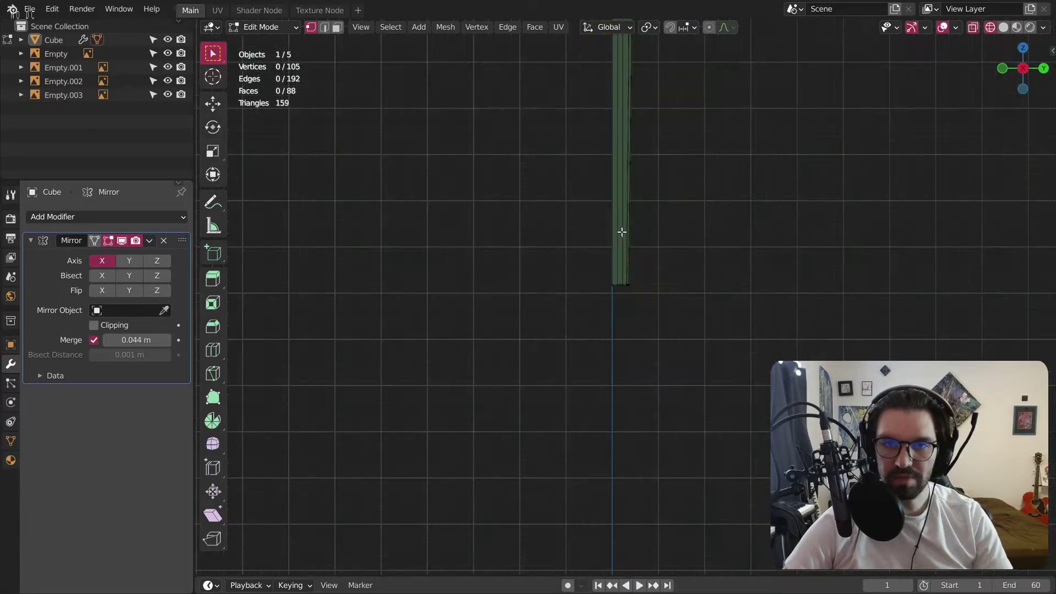
Return to solid shading and enable the Y axis in the Mirror modifier to rebuild the deleted half.
middle_drag(618, 234, 747, 248)
click(1004, 27)
mouse_move(605, 241)
middle_down()
mouse_move(688, 267)
mouse_move(756, 350)
mouse_move(680, 245)
mouse_move(645, 373)
middle_up()
click(129, 260)
middle_drag(480, 266, 369, 343)
scroll(596, 425, up, 5)
scroll(662, 285, down, 5)
middle_drag(582, 311, 599, 285)
scroll(355, 133, down, 2)
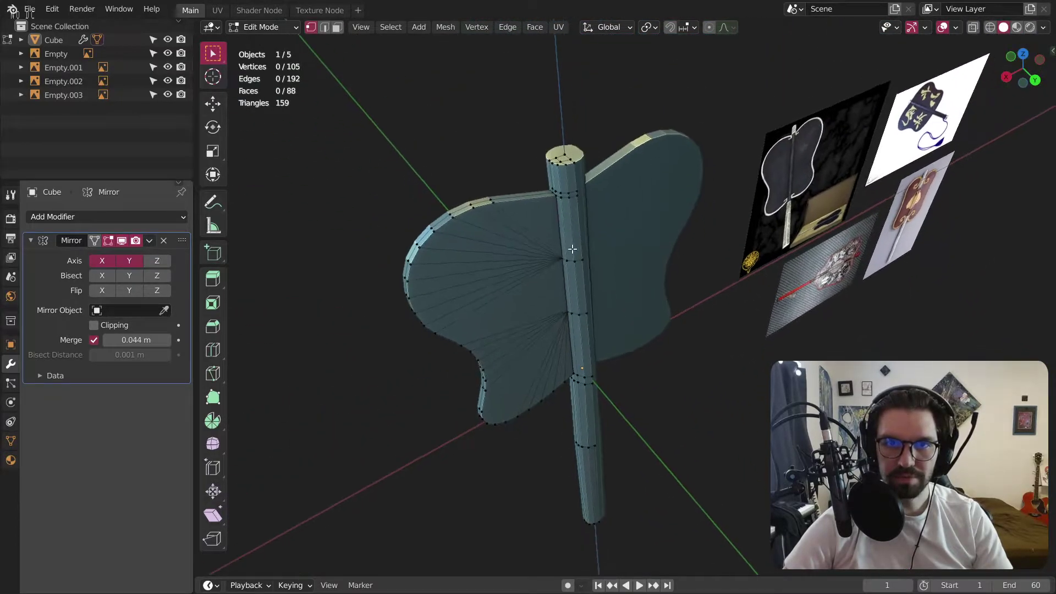
Leave Edit Mode and apply smooth shading to the whole fan object.
scroll(354, 132, up, 5)
click(276, 29)
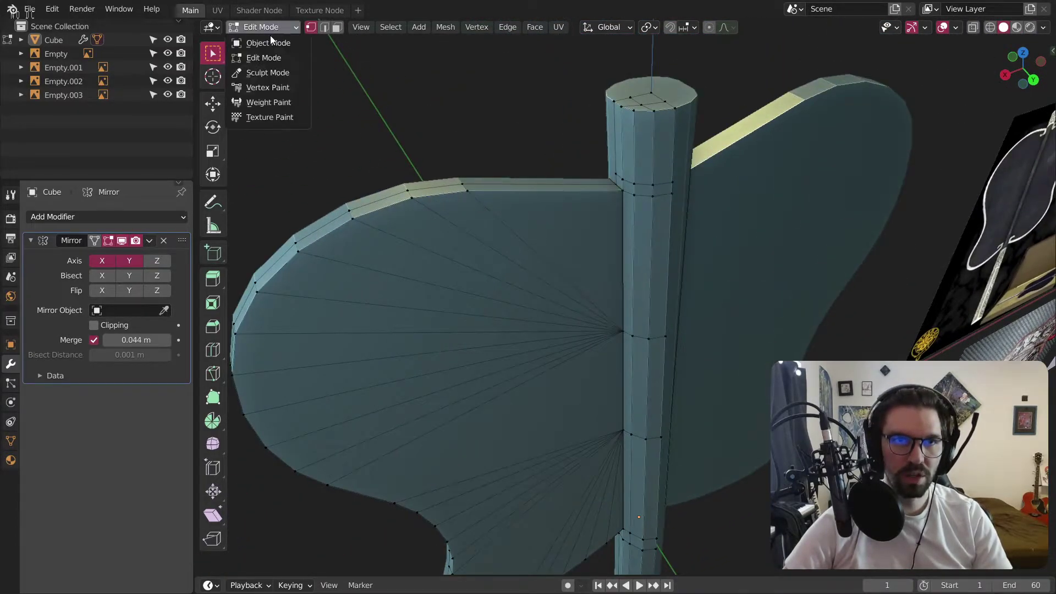
click(270, 41)
scroll(501, 163, down, 5)
middle_drag(502, 163, 568, 202)
scroll(494, 187, down, 3)
scroll(577, 190, up, 3)
click(592, 180)
right_click(585, 186)
click(585, 186)
Enable Auto Smooth in the mesh's normals settings and set its angle to 60°.
click(11, 440)
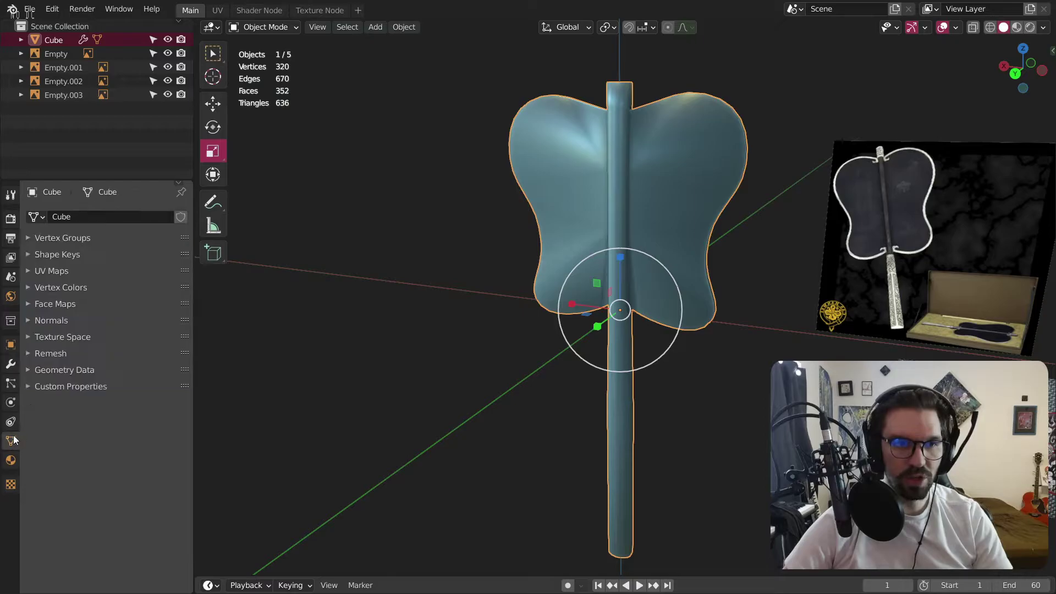
click(29, 320)
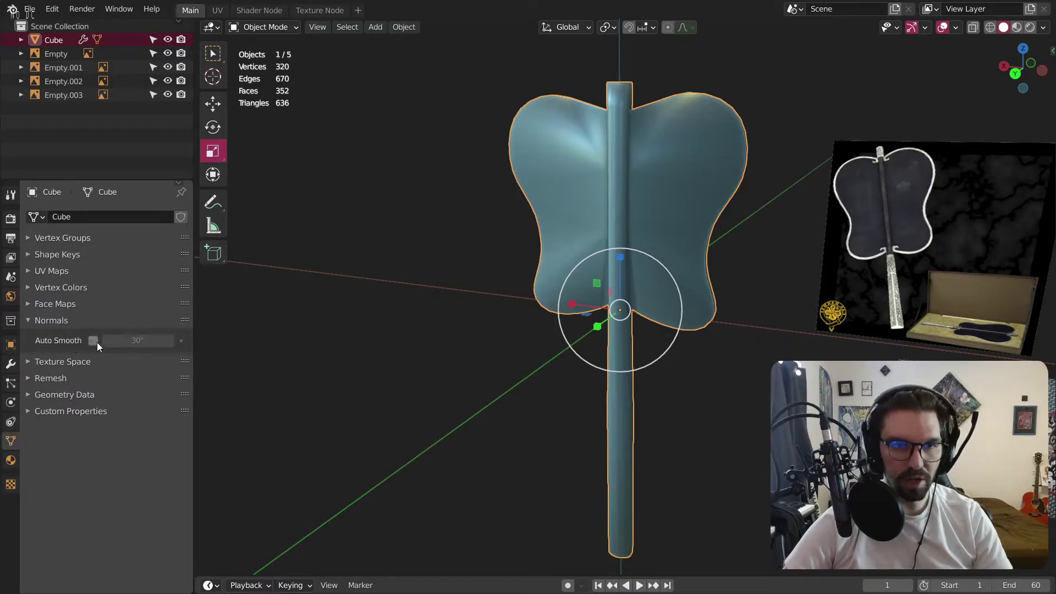
click(93, 340)
scroll(605, 110, up, 3)
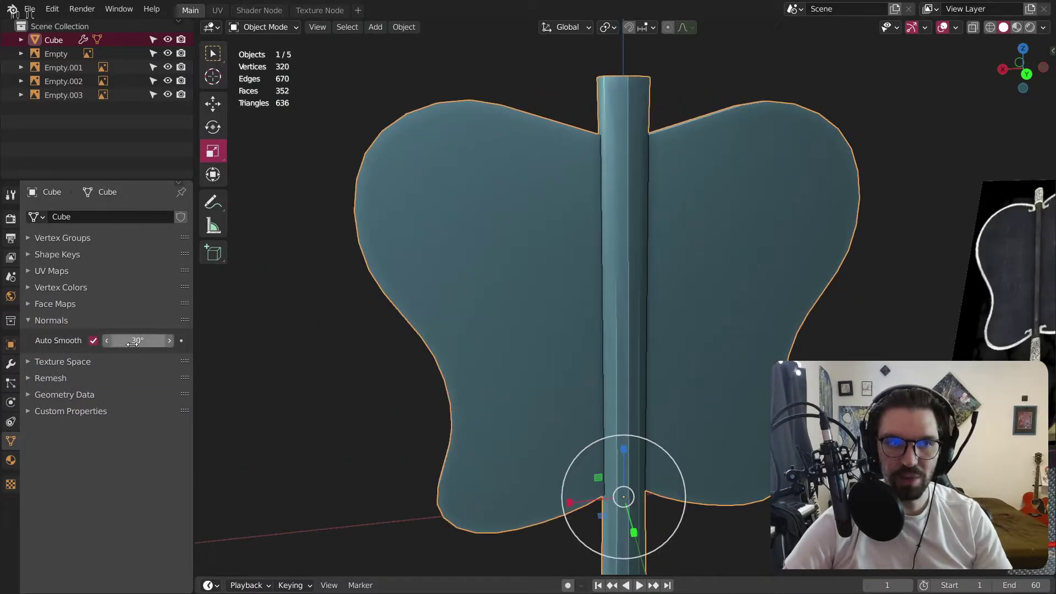
key(Escape)
middle_drag(550, 148, 585, 214)
scroll(584, 215, down, 1)
shift+middle_drag(605, 363, 587, 190)
scroll(587, 190, up, 4)
middle_drag(531, 217, 484, 242)
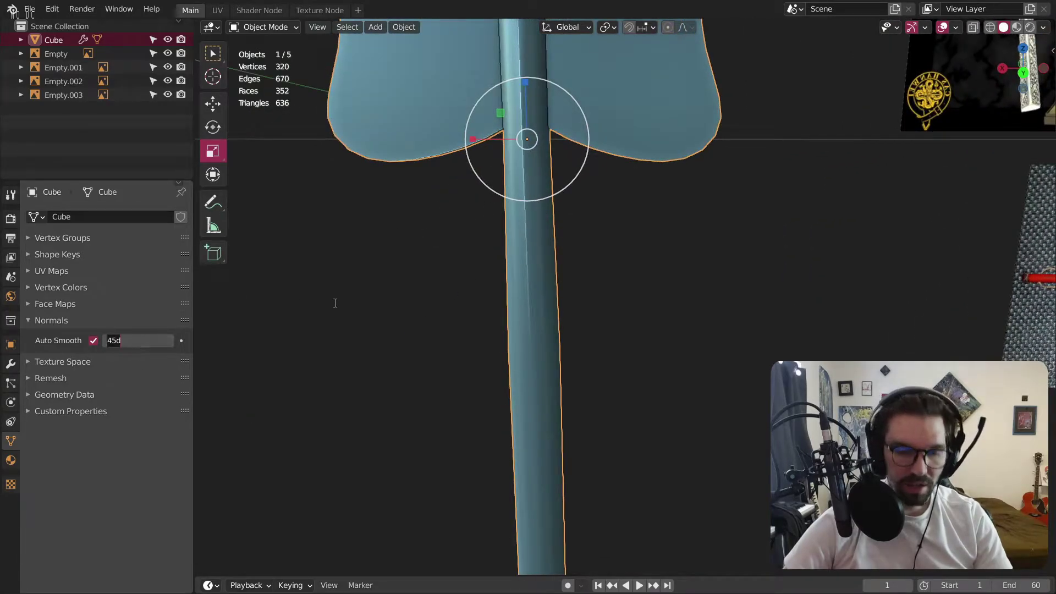
text(60)
key(Return)
Reopen the fan mesh in Edit Mode and frame the handle's bulging middle section in a straight side view.
scroll(577, 217, down, 3)
shift+middle_drag(577, 217, 578, 324)
shift+middle_drag(578, 323, 538, 296)
click(266, 27)
click(263, 58)
scroll(614, 238, down, 5)
middle_drag(613, 238, 624, 262)
scroll(576, 308, up, 8)
scroll(575, 309, down, 3)
click(1024, 67)
scroll(636, 216, down, 5)
shift+middle_drag(613, 170, 629, 197)
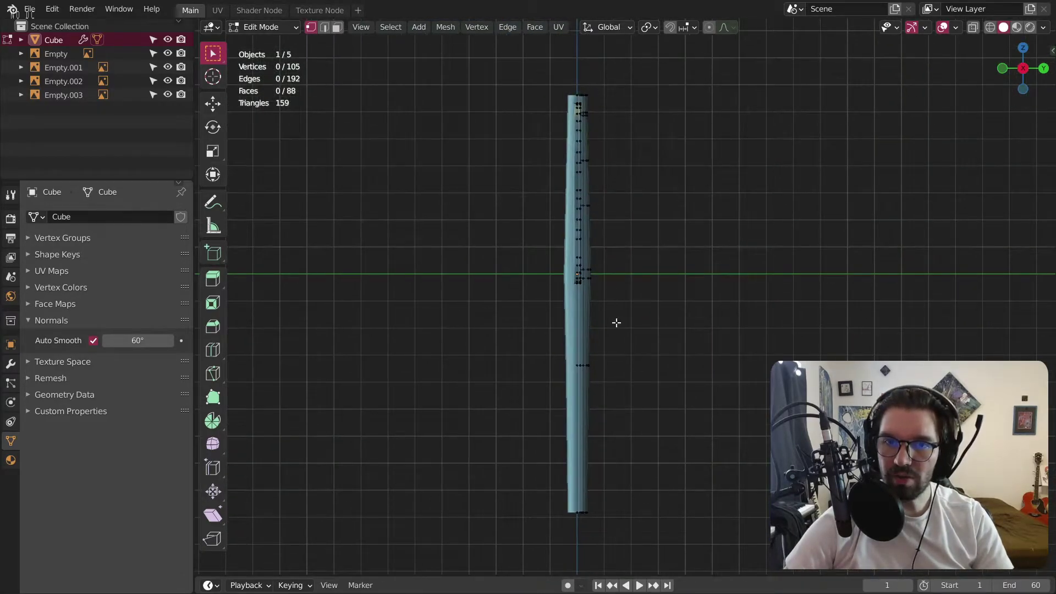
scroll(605, 259, up, 6)
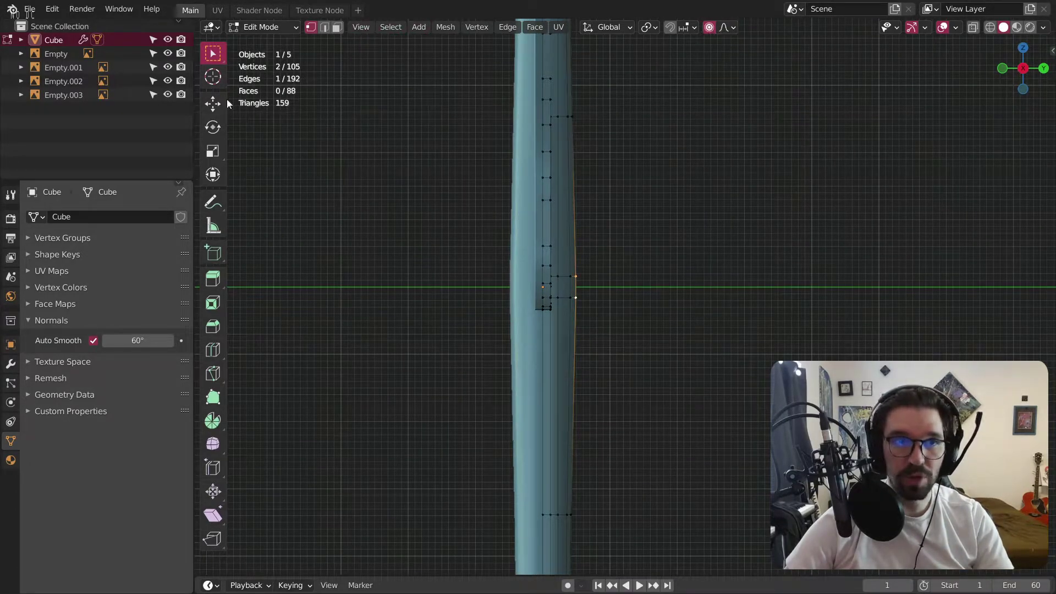
Move the handle's two bulging middle vertices -0.05 m along Y with smooth proportional editing at a size of about 0.71.
click(212, 103)
drag(631, 286, 617, 285)
drag(395, 536, 344, 535)
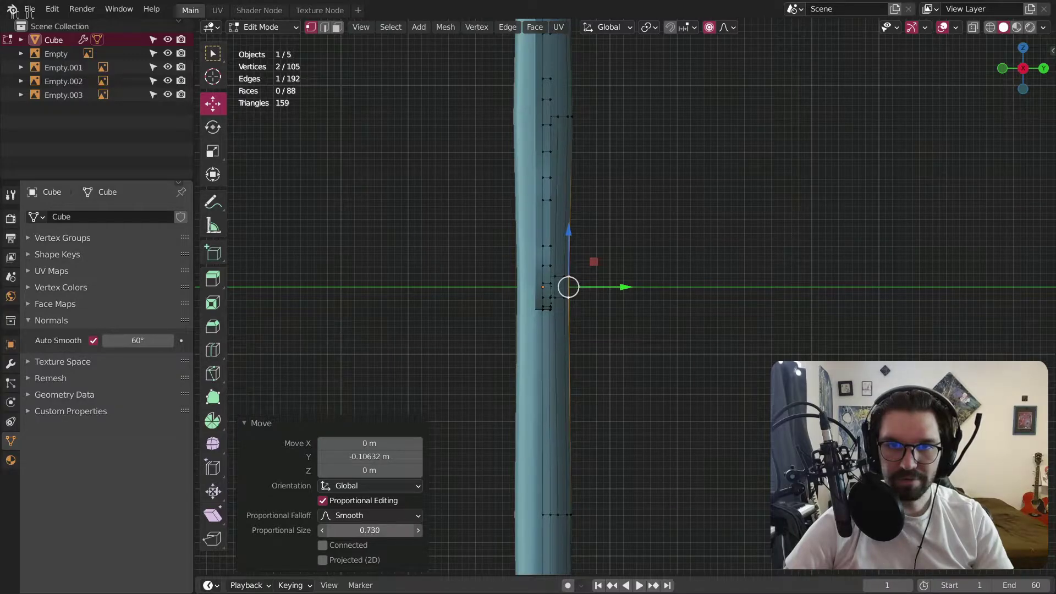
click(391, 456)
text(-0.05)
key(Return)
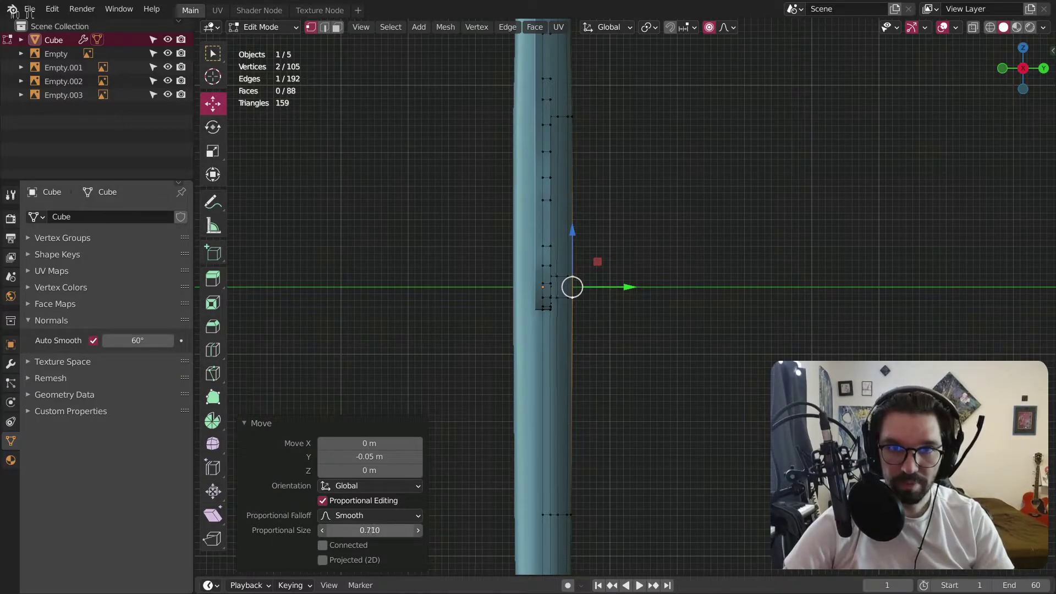
Examine the handle's reshaped profile from several angles in Object Mode, and return to Edit Mode.
click(242, 27)
click(256, 46)
scroll(472, 271, down, 5)
middle_drag(471, 271, 485, 299)
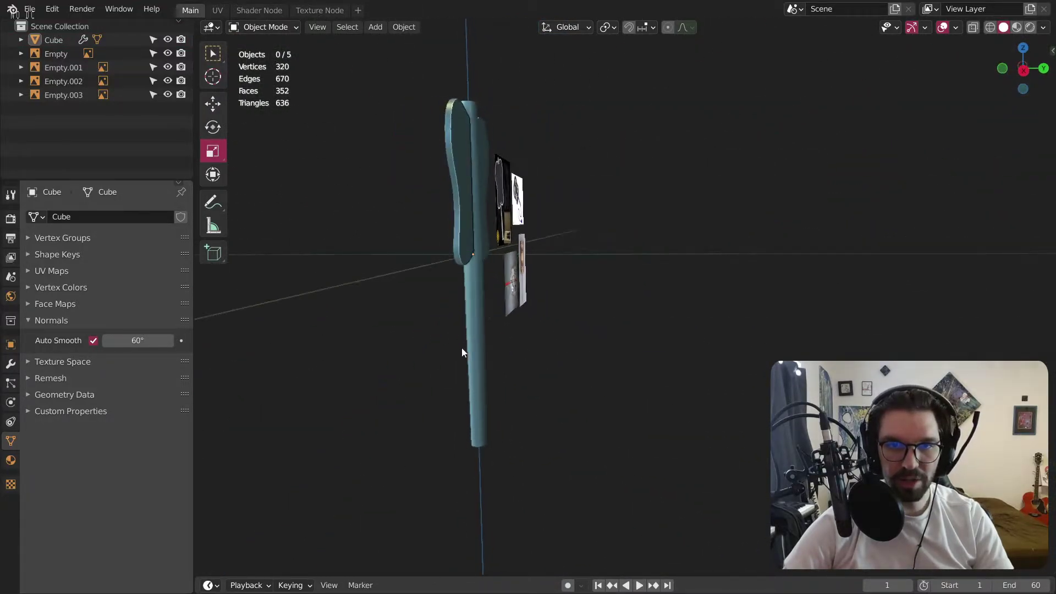
middle_drag(474, 401, 479, 201)
click(478, 199)
click(289, 28)
click(273, 60)
Select all the flat faces on one side of the wing in face mode and inset them by about 0.18 m.
shift+middle_drag(559, 201, 541, 258)
scroll(541, 258, up, 2)
click(336, 27)
shift+middle_drag(539, 330, 495, 111)
drag(515, 79, 574, 357)
shift+click(595, 355)
shift+click(589, 354)
shift+click(579, 356)
shift+click(602, 356)
shift+click(602, 355)
shift+click(597, 355)
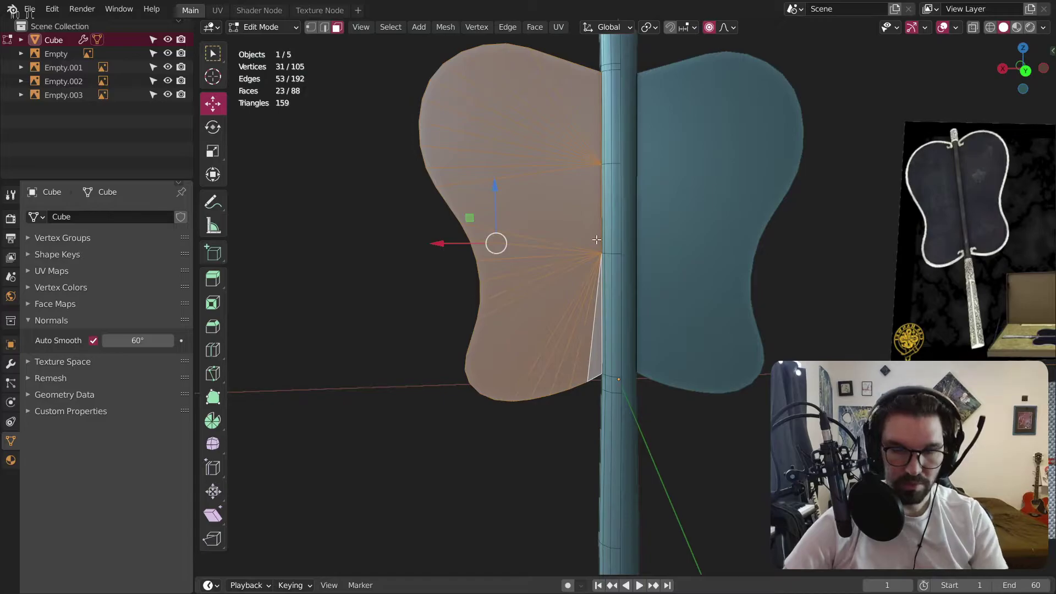
key(i)
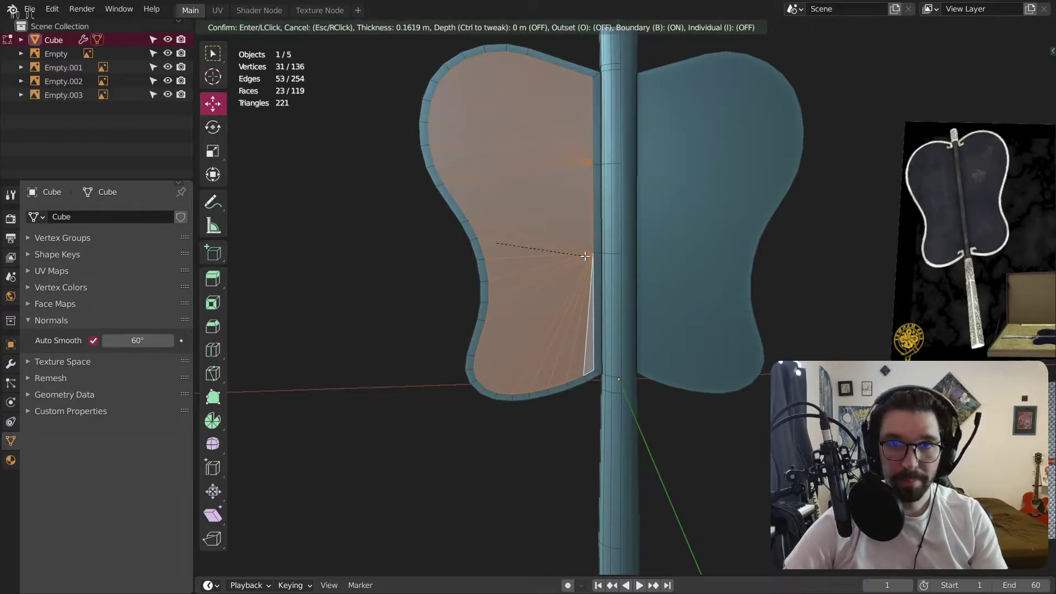
click(584, 252)
middle_drag(547, 156, 569, 108)
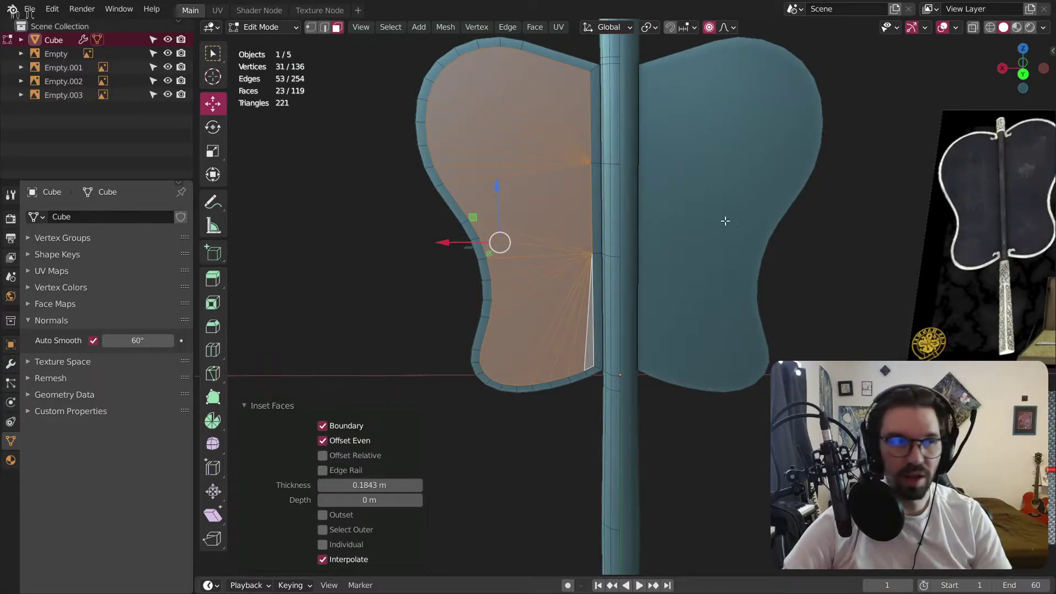
middle_drag(745, 221, 554, 122)
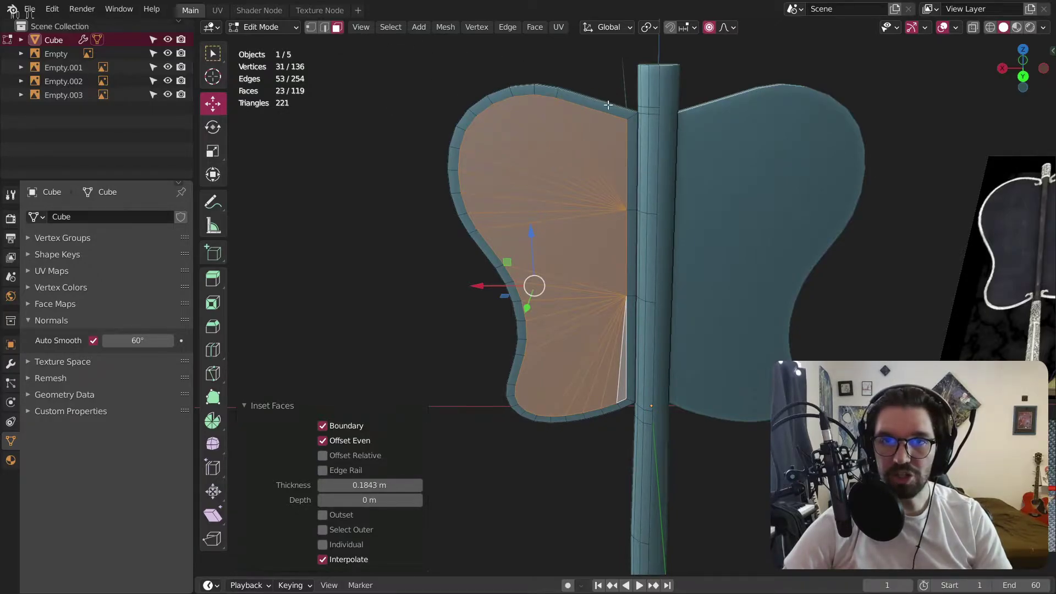
scroll(606, 105, up, 3)
mouse_move(653, 130)
middle_down()
mouse_move(676, 127)
mouse_move(667, 129)
middle_up()
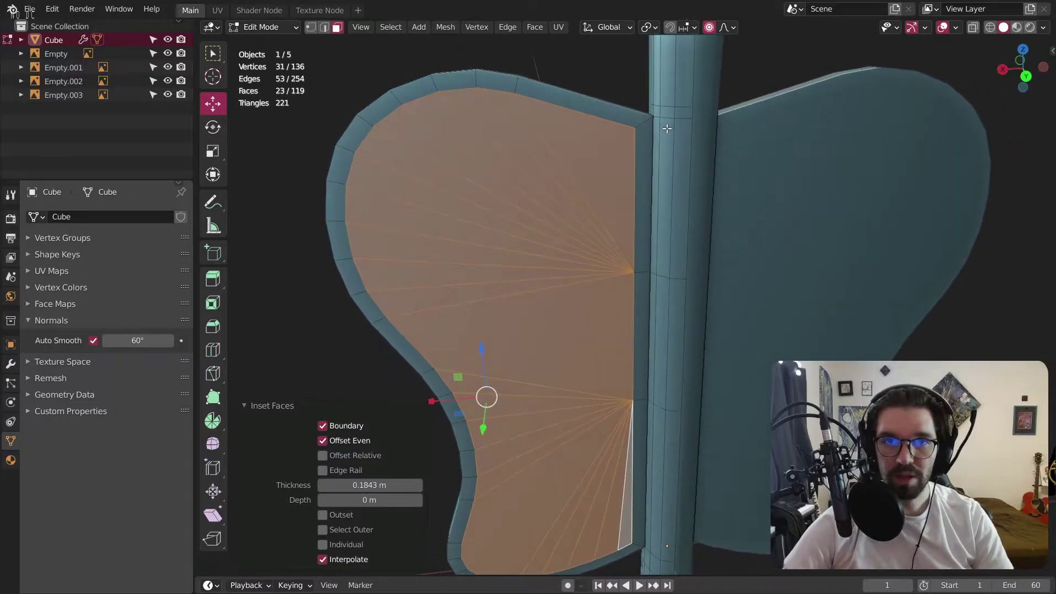
scroll(652, 128, up, 2)
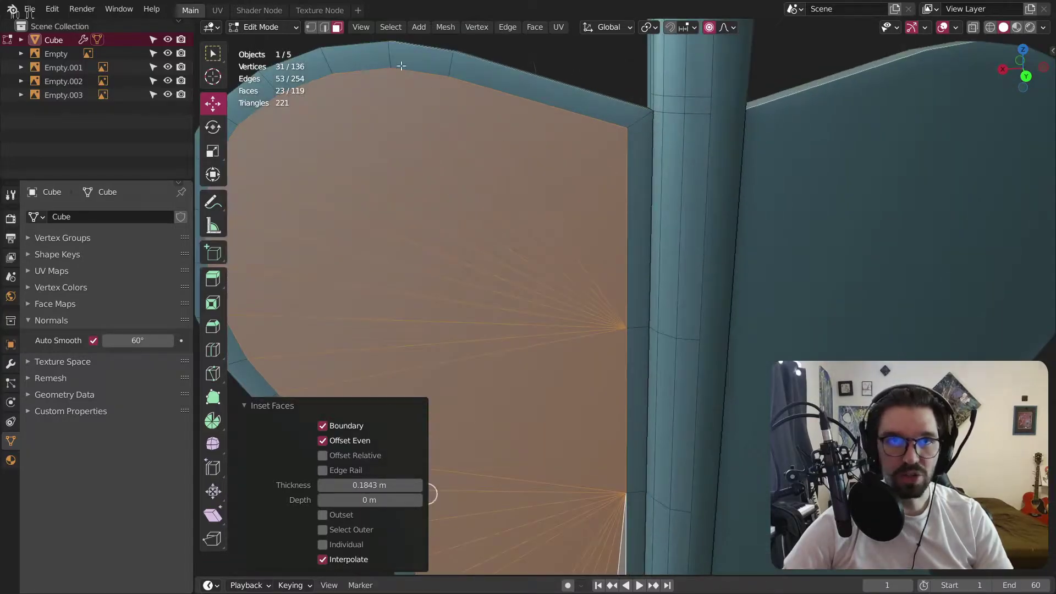
Select two of the wing's edges along the handle in edge mode and subdivide them with one cut.
click(312, 27)
middle_drag(634, 185, 655, 145)
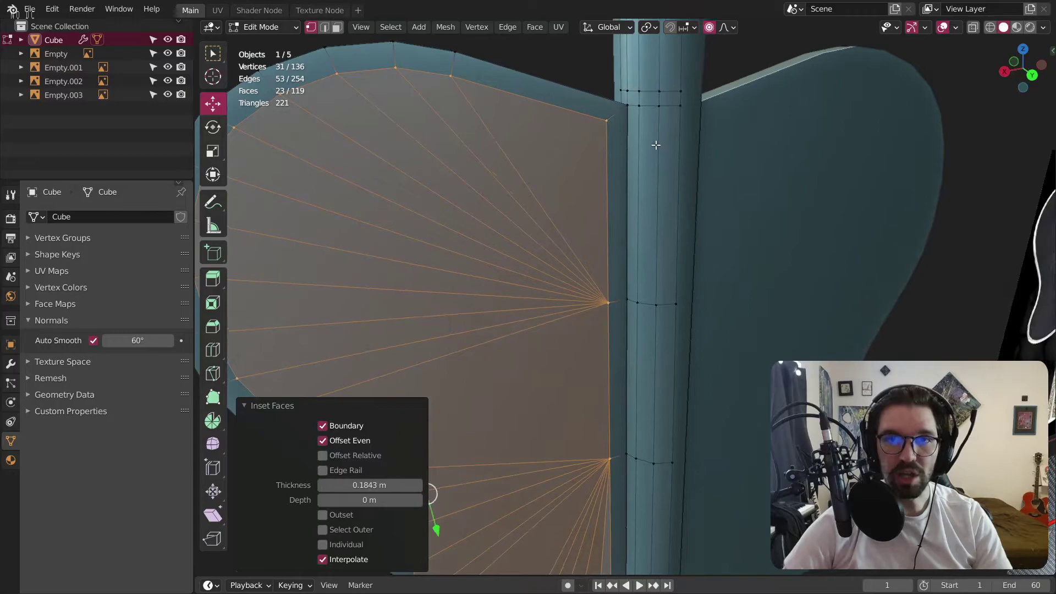
click(326, 27)
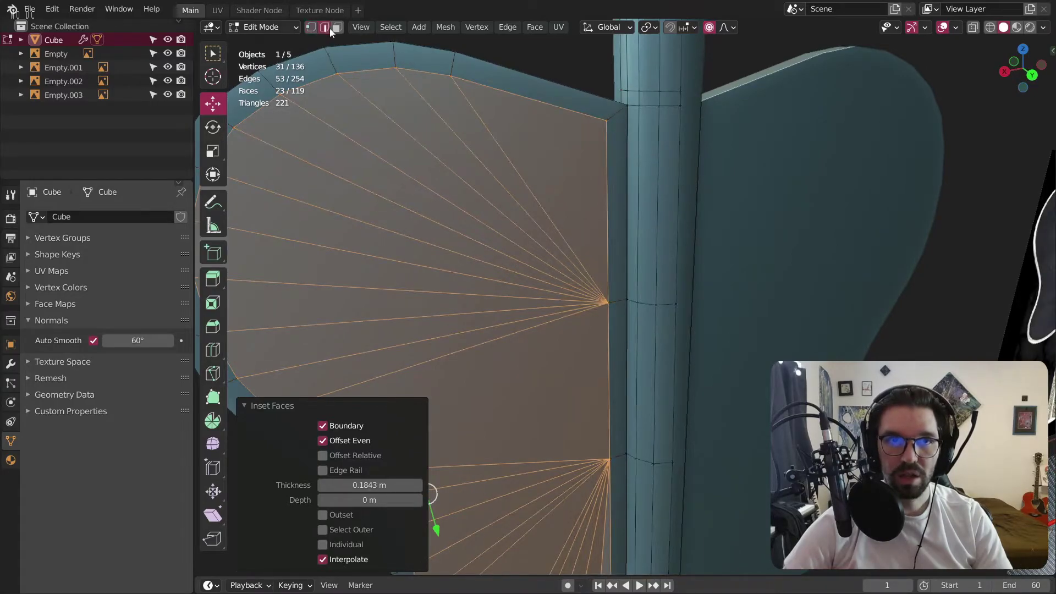
click(627, 187)
shift+middle_drag(674, 343, 664, 371)
shift+click(622, 419)
right_click(622, 420)
click(644, 390)
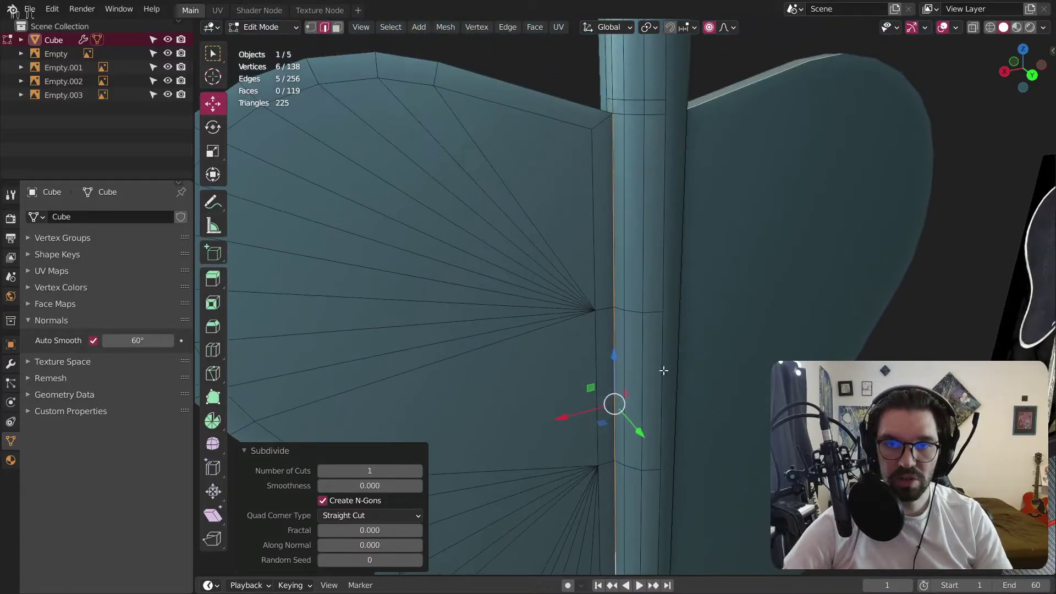
Slide the upper new vertex up the handle edge near the wing's top corner and connect it to the inset's upper corner.
click(311, 28)
click(613, 209)
key(shift+v)
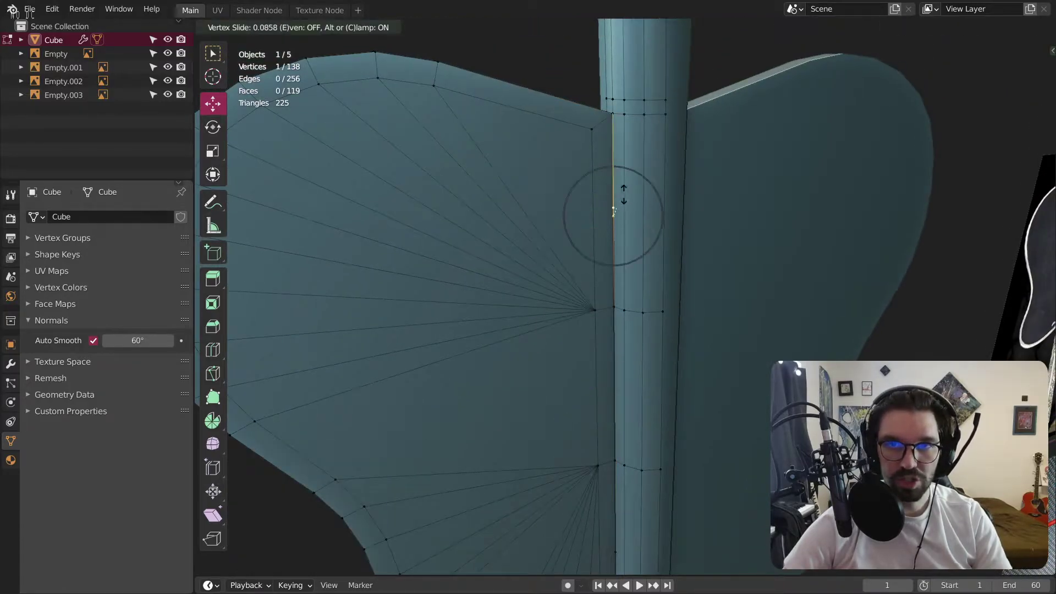
click(638, 126)
scroll(600, 122, up, 5)
click(585, 137)
shift+click(636, 149)
click(579, 74)
Slide the lower new vertex down the handle edge toward the wing's bottom corner.
mouse_move(588, 147)
middle_down()
mouse_move(528, 136)
mouse_move(579, 138)
middle_up()
scroll(568, 164, down, 3)
shift+middle_drag(612, 216, 585, 138)
middle_drag(554, 297, 593, 275)
shift+middle_drag(576, 311, 566, 85)
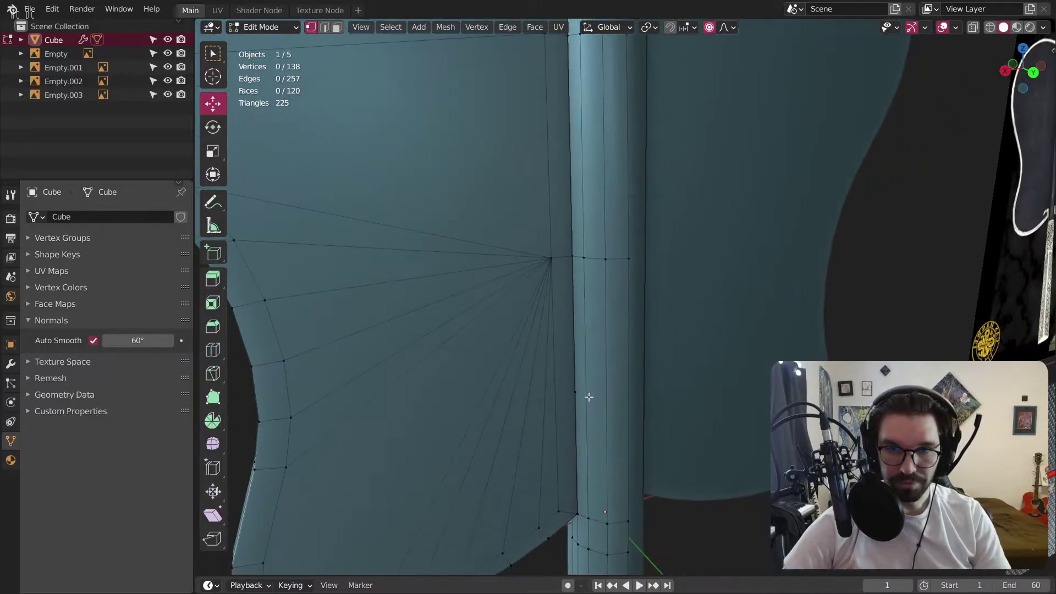
shift+middle_drag(589, 376, 568, 292)
scroll(568, 292, up, 3)
click(552, 303)
key(j)
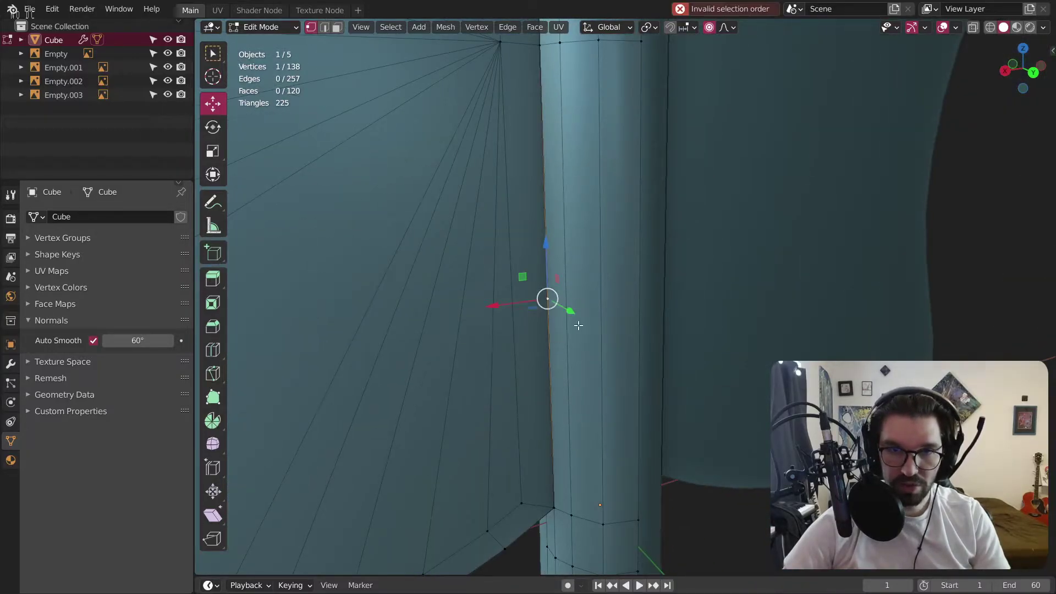
key(g)
key(g)
click(557, 463)
Connect the lower handle-edge vertex to the inset's bottom corner and fine-tune its position with Vertex Slide.
shift+middle_drag(558, 472, 555, 381)
scroll(557, 381, up, 1)
key(g)
key(g)
click(507, 411)
shift+click(546, 376)
key(alt+a)
middle_drag(560, 367, 600, 353)
click(544, 380)
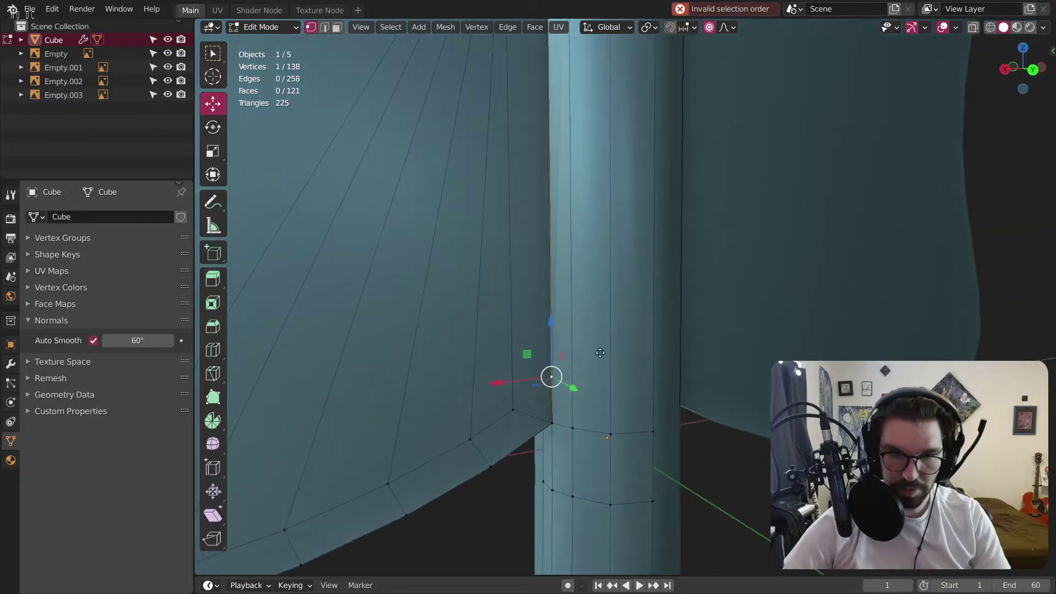
key(shift+v)
click(602, 350)
Merge the inset's lower fan-out vertex into the adjacent vertex on the handle edge using At Last.
scroll(600, 349, down, 4)
middle_drag(573, 342, 565, 359)
scroll(548, 196, up, 4)
click(546, 197)
shift+click(569, 193)
right_click(572, 193)
mouse_move(549, 294)
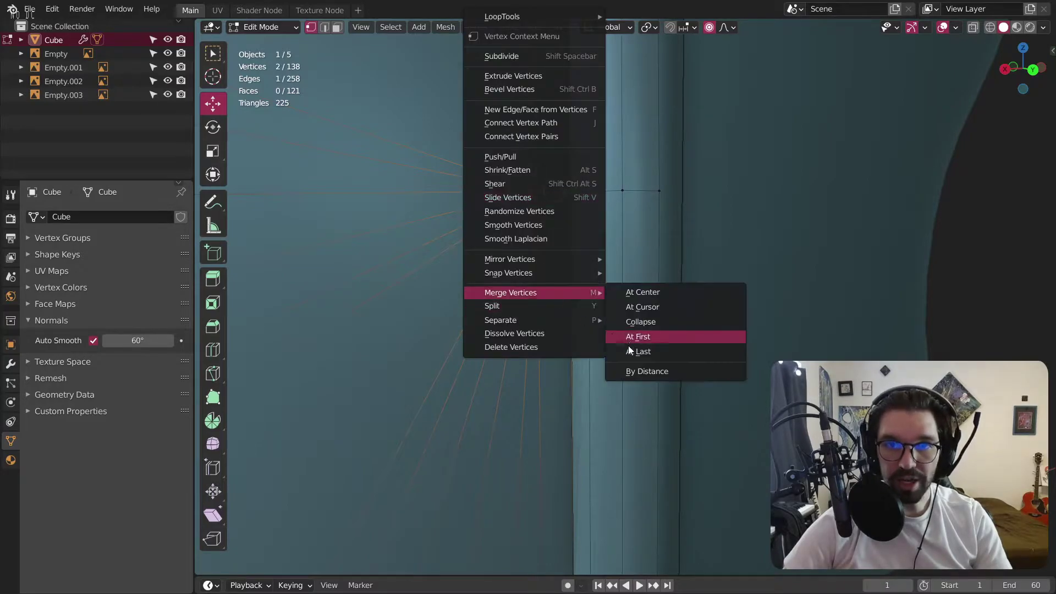
click(629, 349)
Merge the inset's upper fan-out vertex into the neighbouring handle-edge vertex using At Last.
scroll(628, 347, down, 3)
shift+middle_drag(584, 129, 568, 290)
scroll(566, 228, up, 3)
click(558, 242)
shift+click(593, 230)
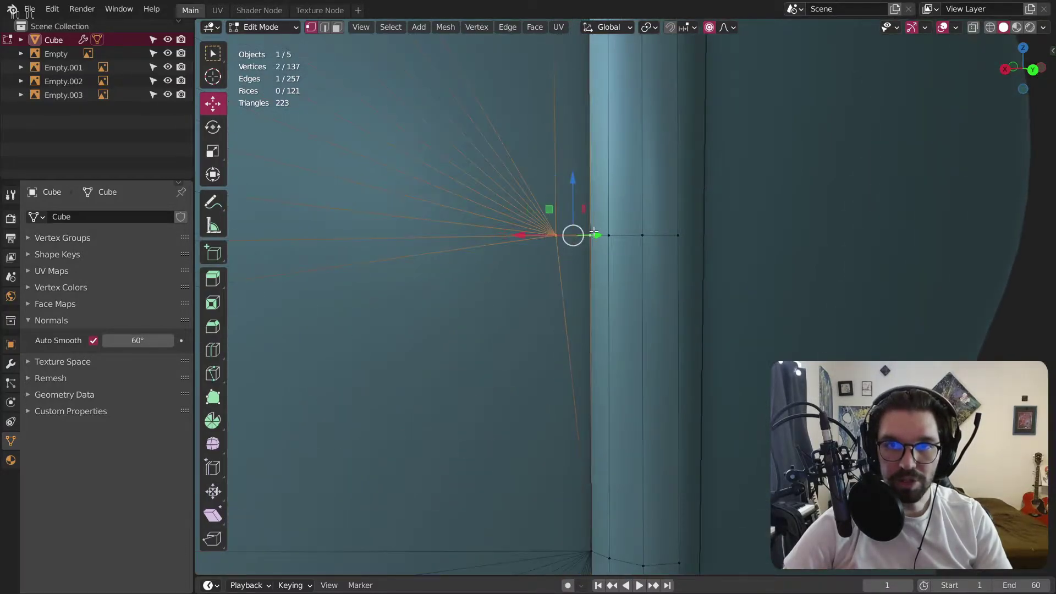
right_click(595, 230)
mouse_move(575, 291)
click(639, 348)
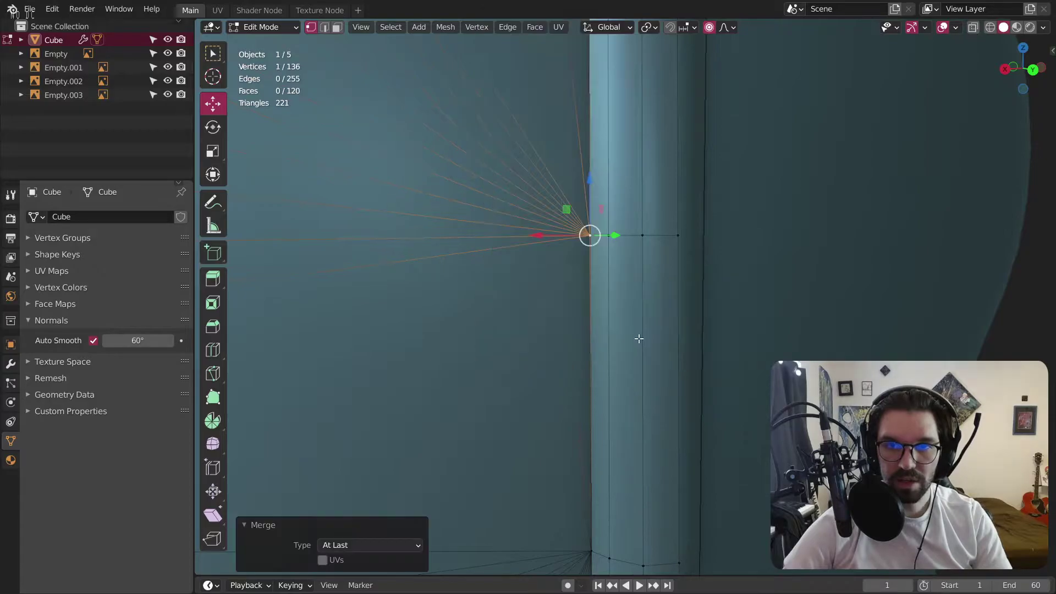
Dissolve the diagonal corner edge and the leftover vertical inset edge beside the handle at the top of the wing.
scroll(633, 308, down, 3)
shift+middle_drag(566, 153, 589, 236)
scroll(587, 267, up, 3)
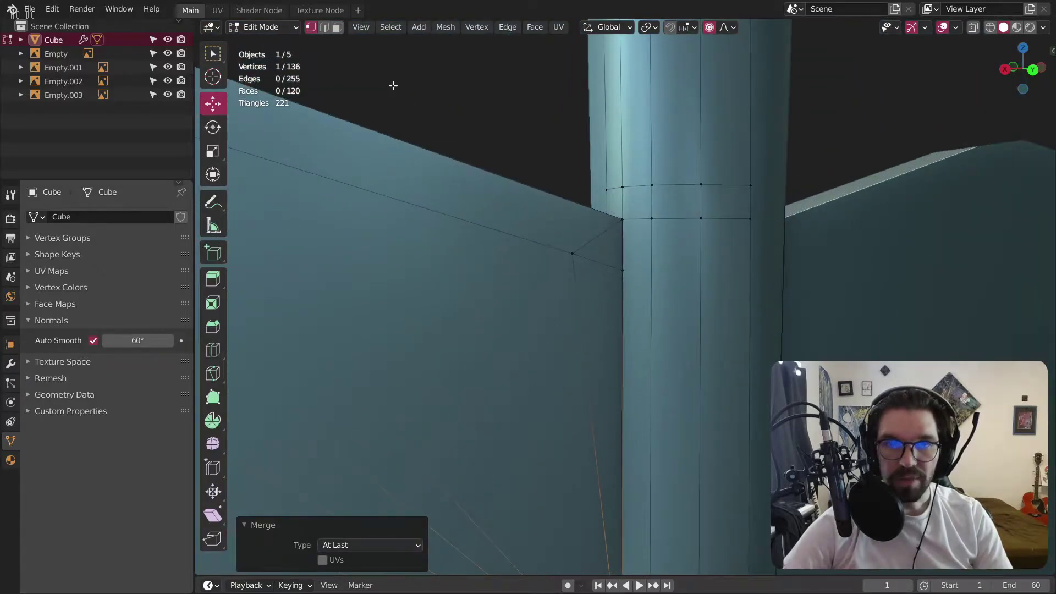
click(331, 28)
click(584, 235)
shift+click(570, 288)
right_click(563, 417)
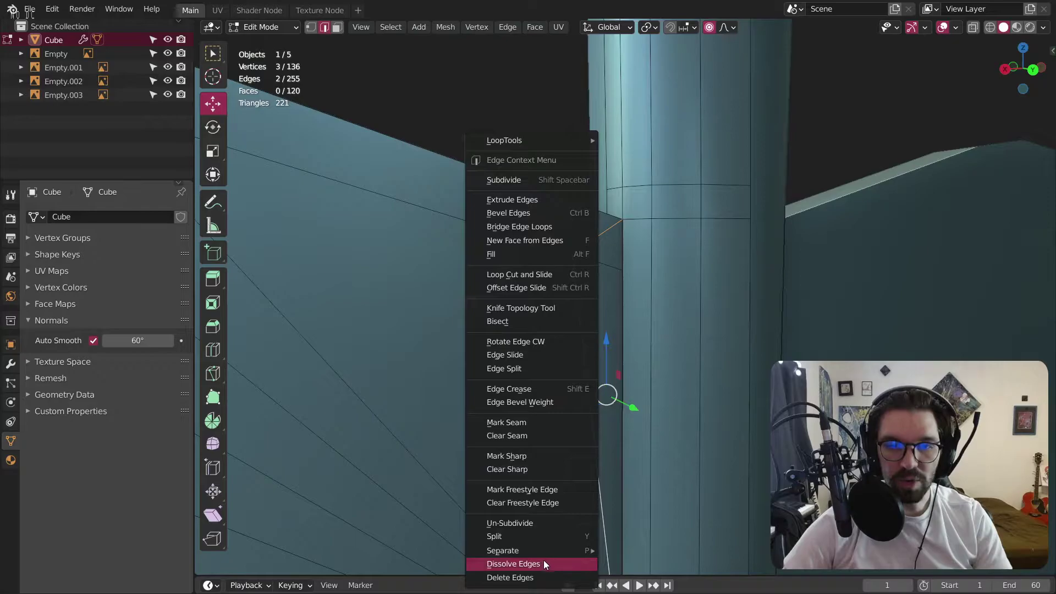
click(543, 564)
Dissolve the diagonal corner edge and the leftover inset edge beside the handle at the bottom of the wing.
scroll(561, 407, down, 3)
scroll(533, 394, up, 5)
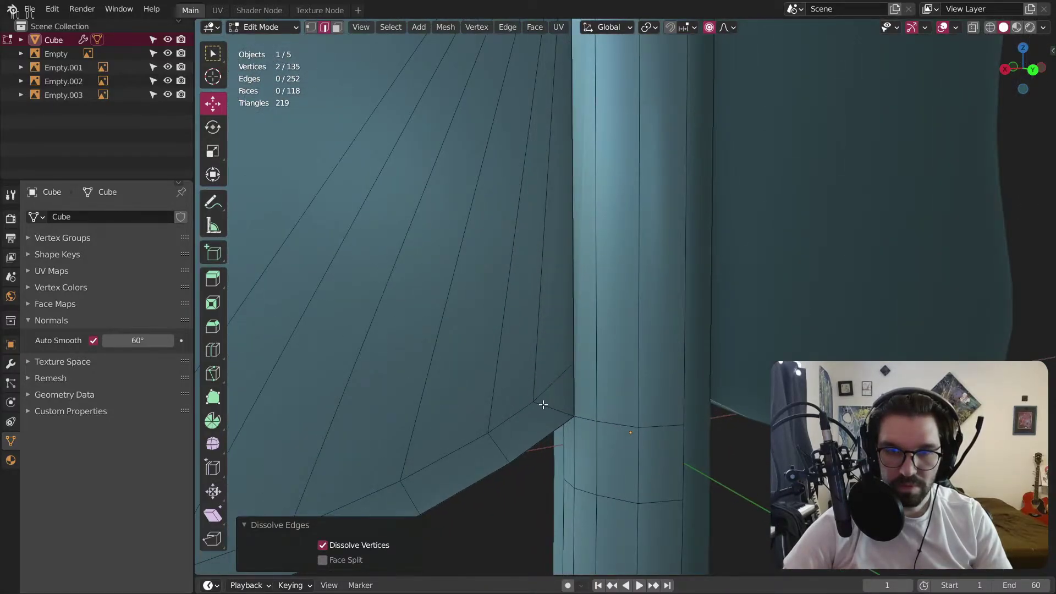
alt+click(543, 405)
right_click(500, 467)
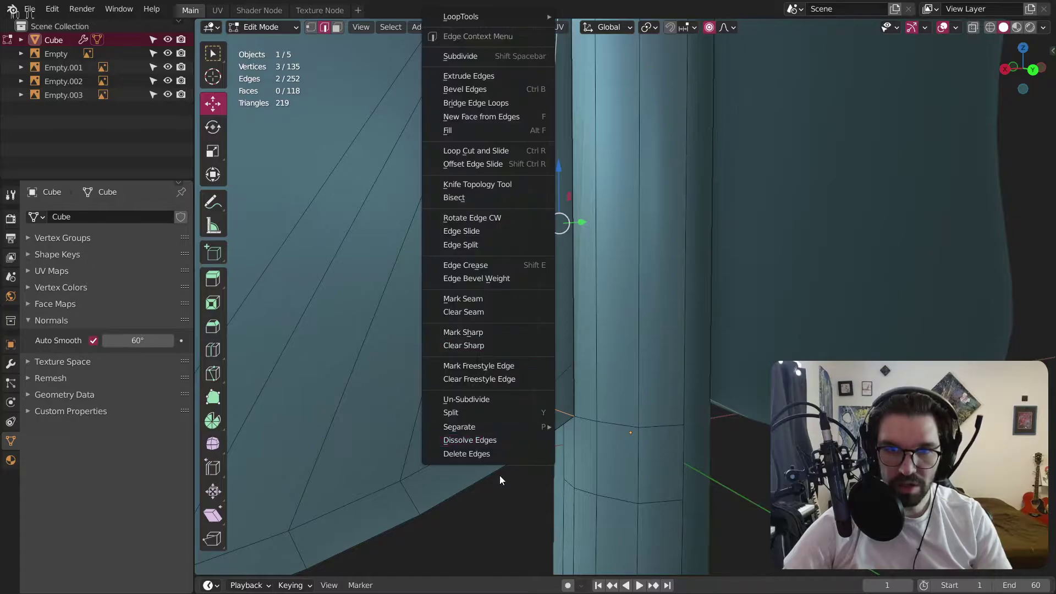
click(501, 440)
scroll(502, 279, down, 5)
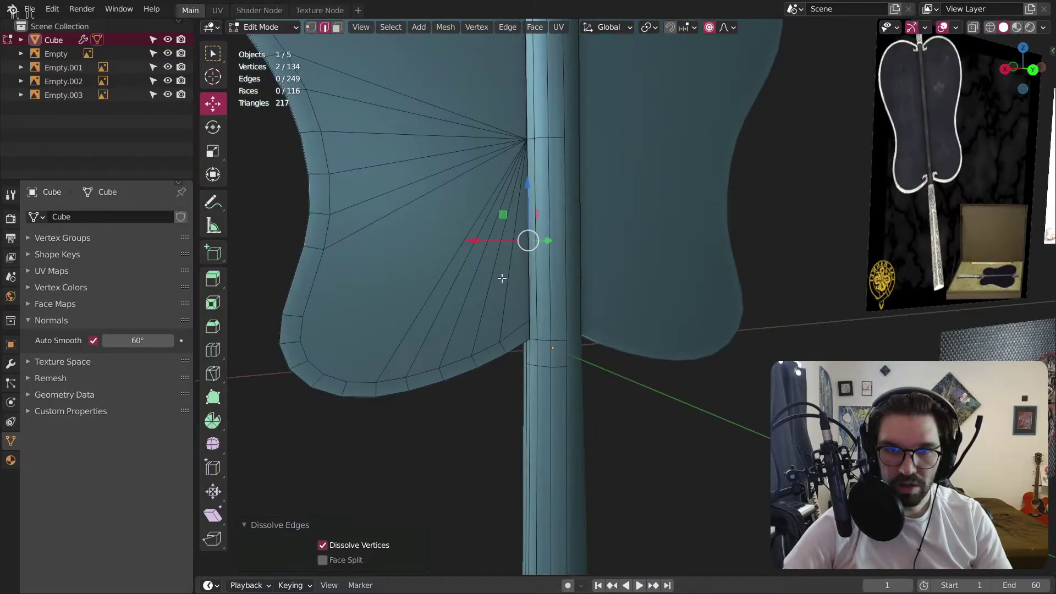
shift+middle_drag(513, 241, 552, 362)
mouse_move(511, 277)
middle_down()
mouse_move(480, 268)
mouse_move(513, 272)
middle_up()
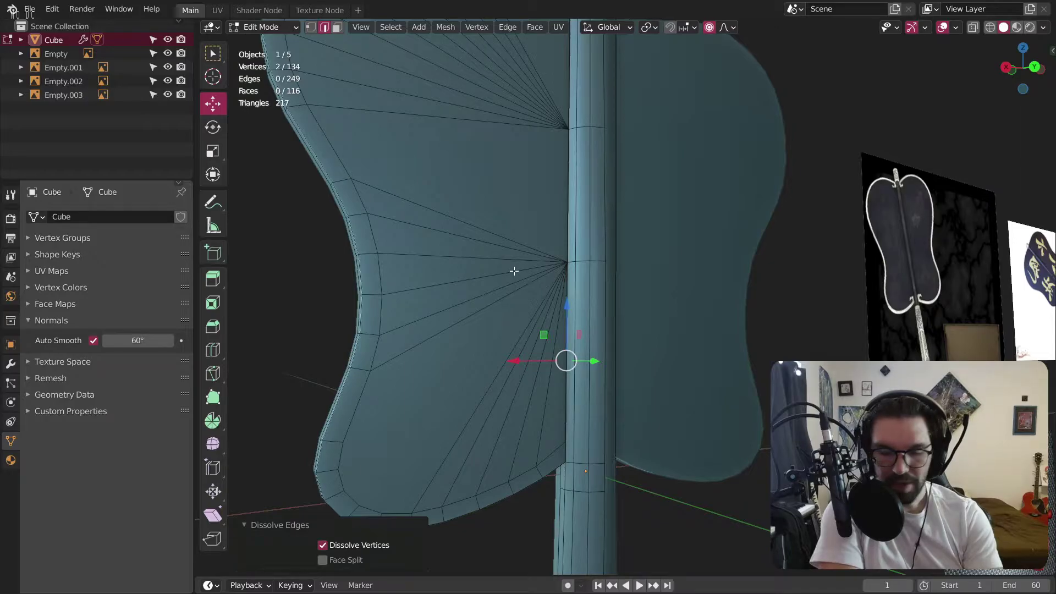
scroll(548, 453, up, 4)
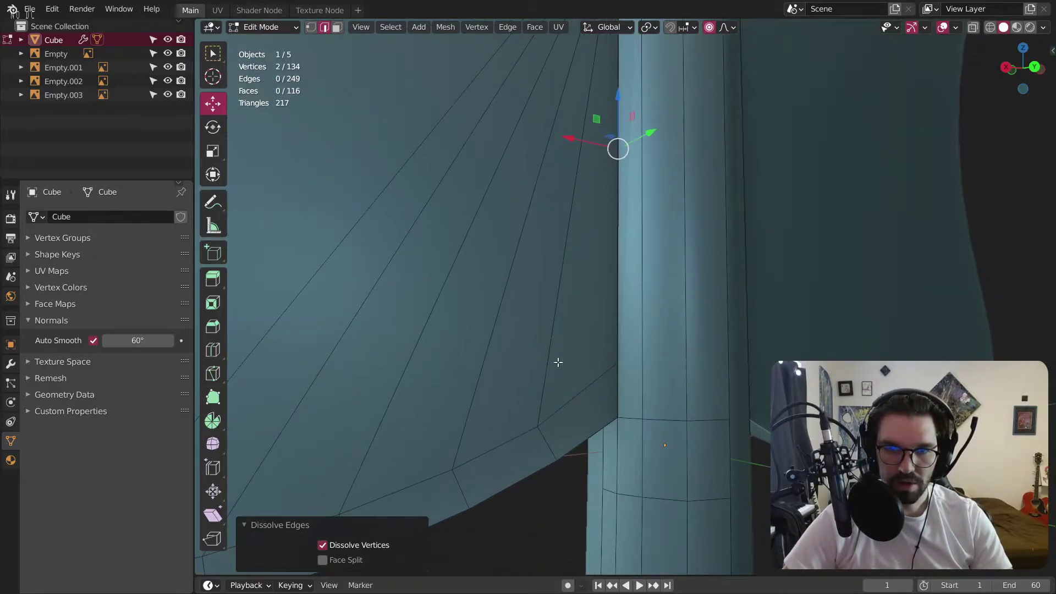
scroll(564, 318, down, 2)
shift+middle_drag(564, 319, 563, 384)
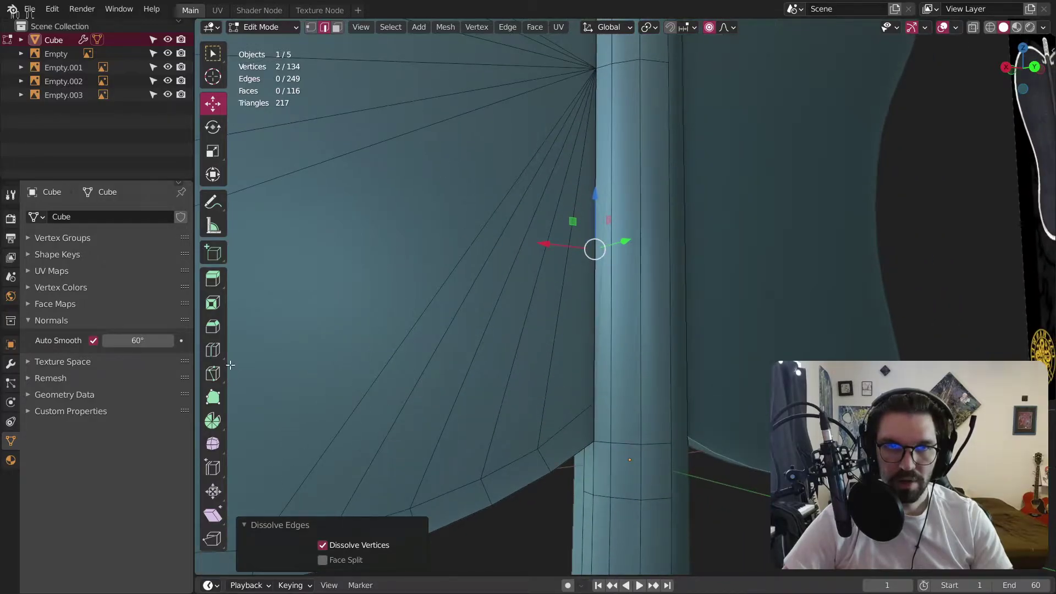
click(219, 346)
middle_drag(567, 439, 594, 418)
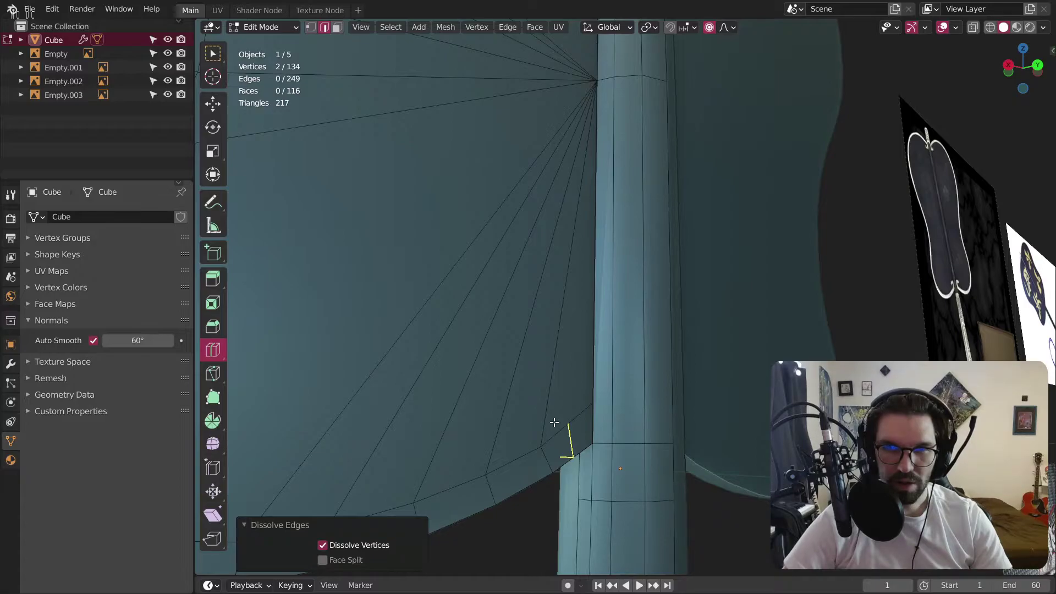
click(212, 54)
scroll(535, 386, down, 2)
middle_drag(535, 387, 526, 382)
scroll(534, 377, up, 2)
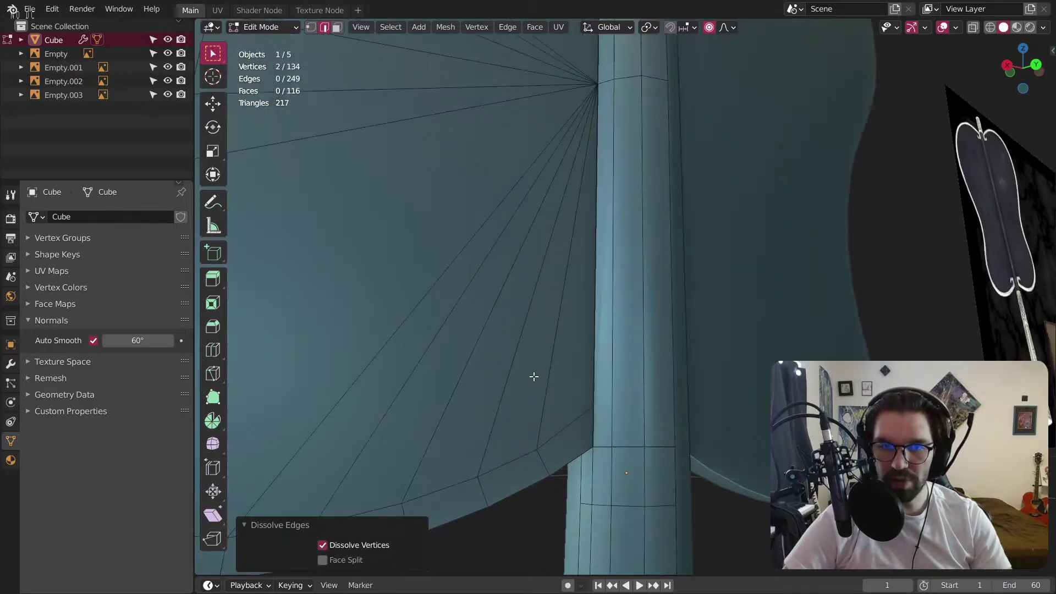
Subdivide the second radiating wing edge from the handle once and slide the new vertex down by a factor of about 0.45.
click(527, 312)
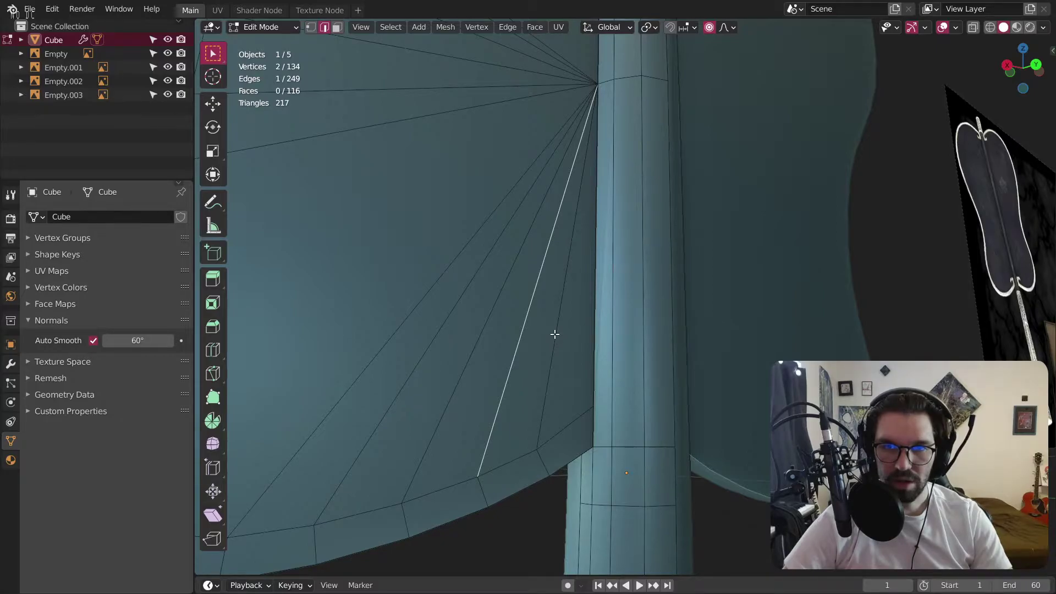
key(w)
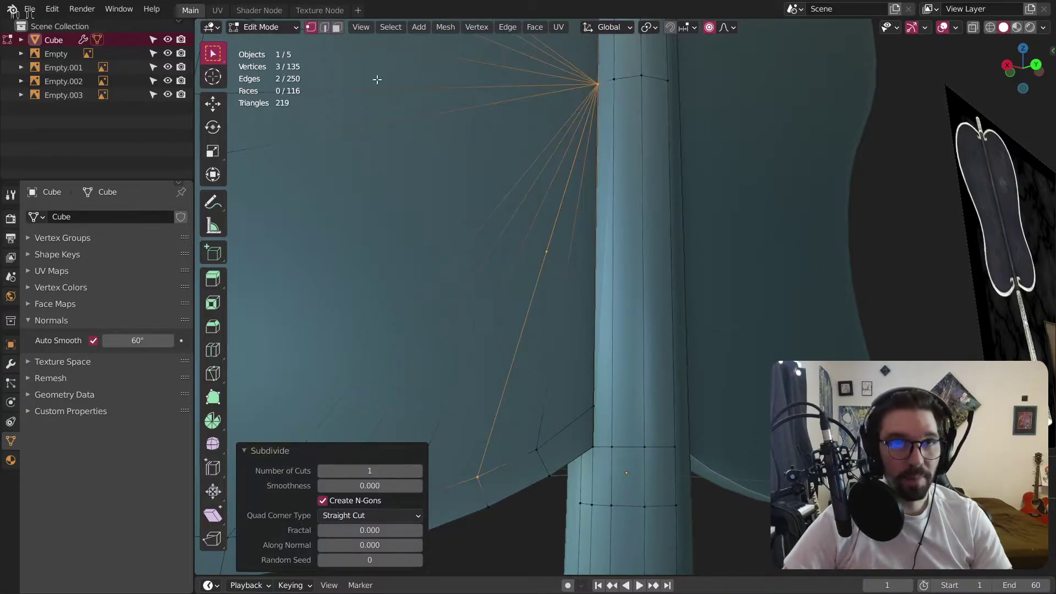
click(549, 250)
key(shift+v)
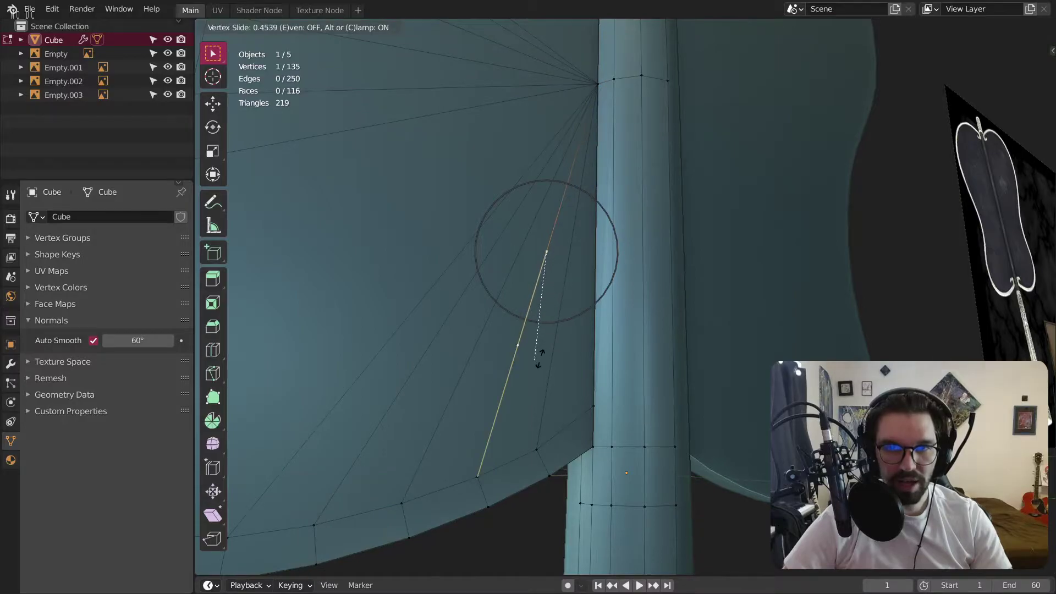
click(539, 360)
Subdivide the radiating edge nearest the handle once and slide its new vertex down by 0.558, followed by another 0.315.
click(324, 27)
click(554, 344)
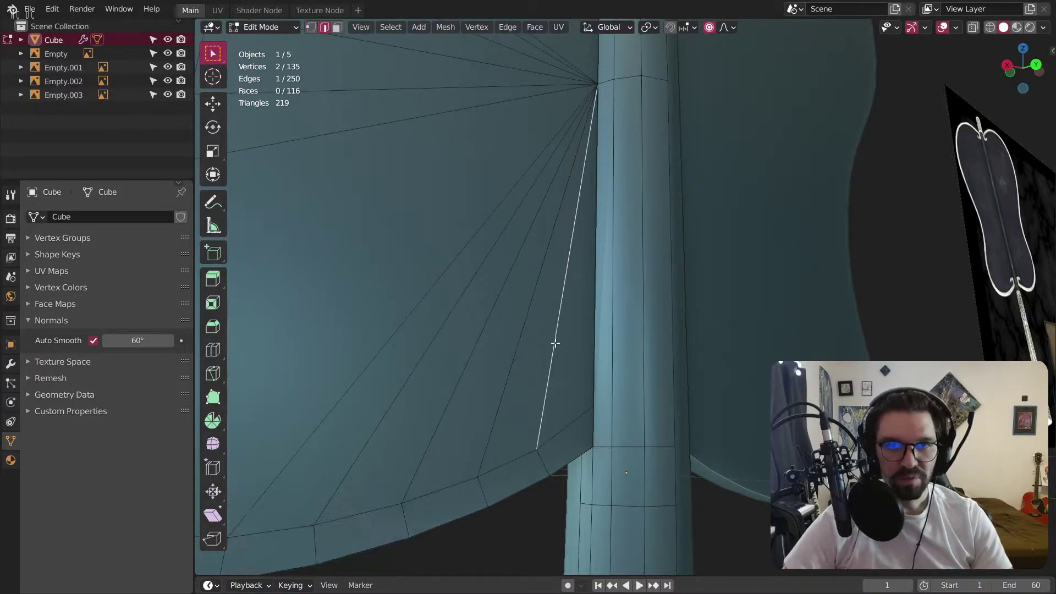
key(w)
key(1)
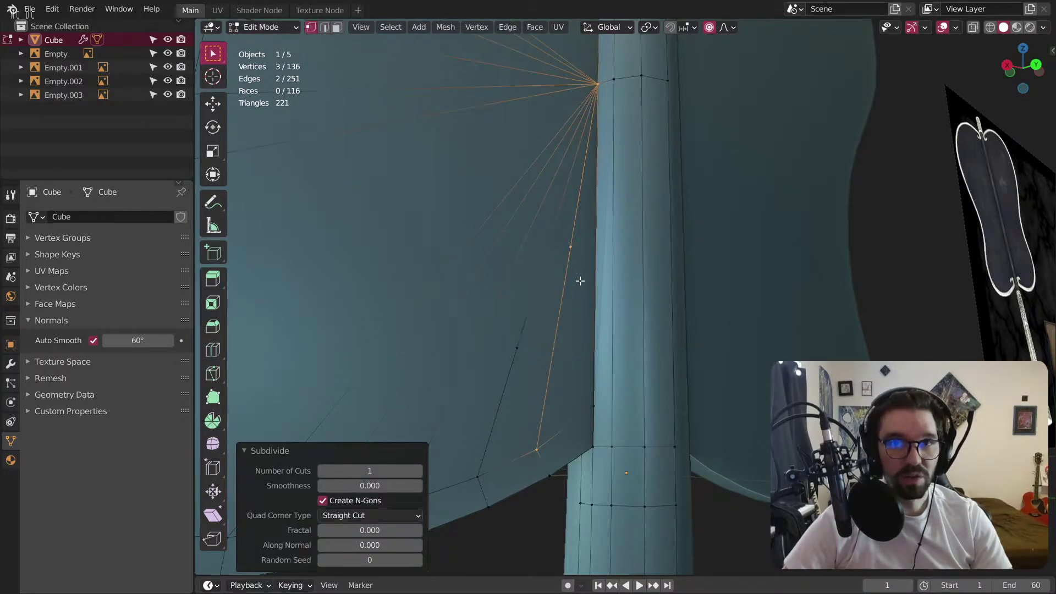
click(569, 248)
key(shift+v)
click(556, 357)
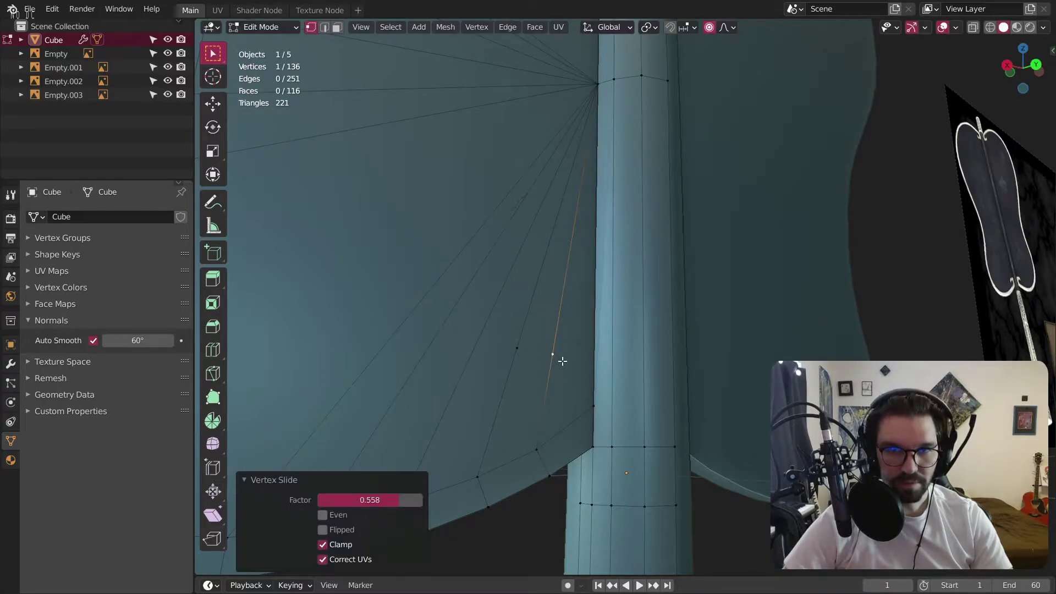
key(alt+a)
click(559, 339)
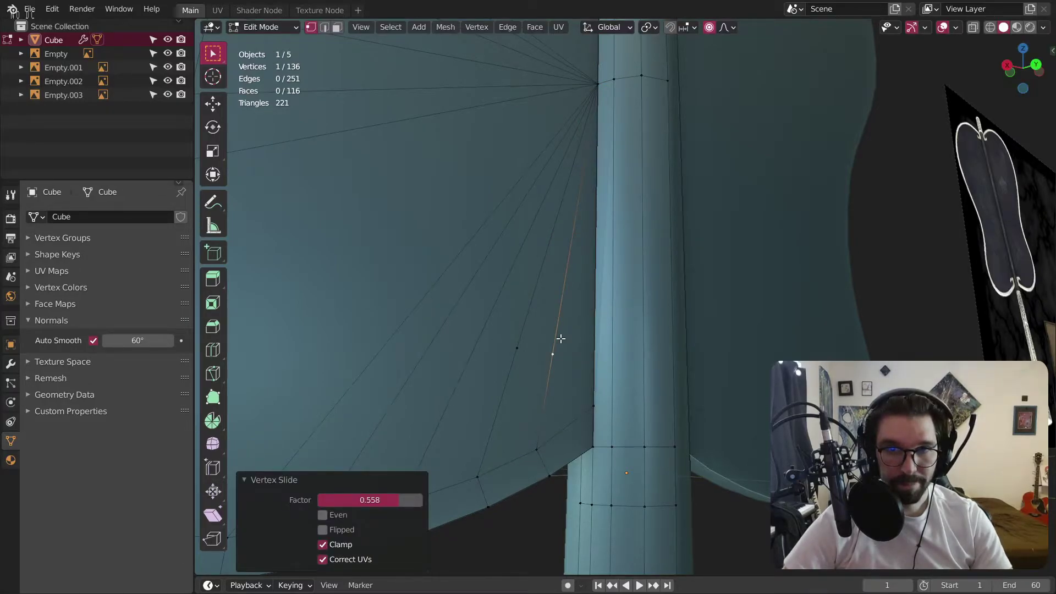
key(shift+v)
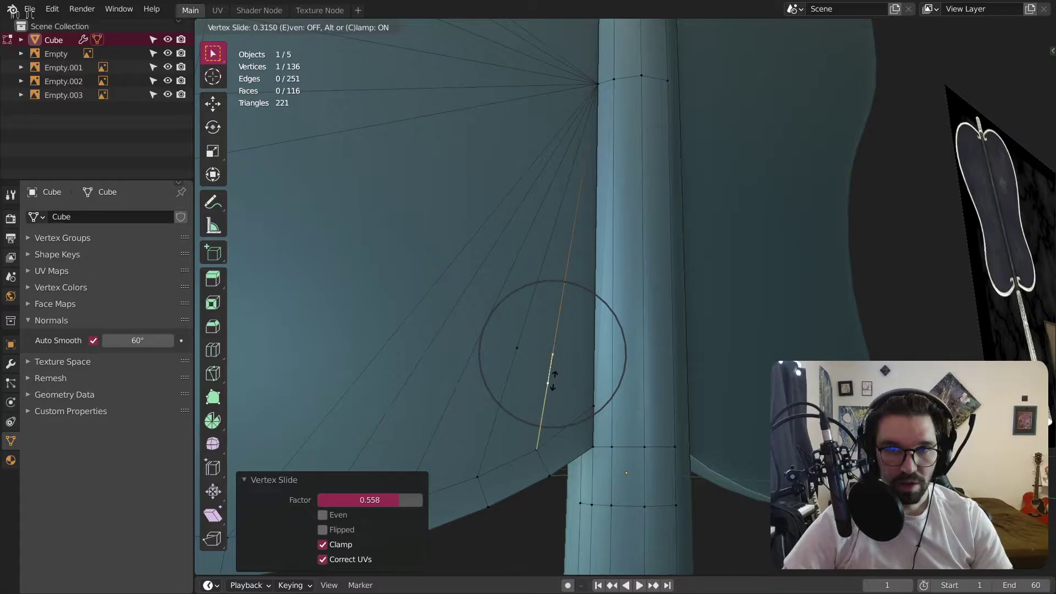
click(552, 382)
Subdivide the upper part of the radiating edge nearest the handle and slide the new vertex down by a factor of about 0.742.
click(324, 29)
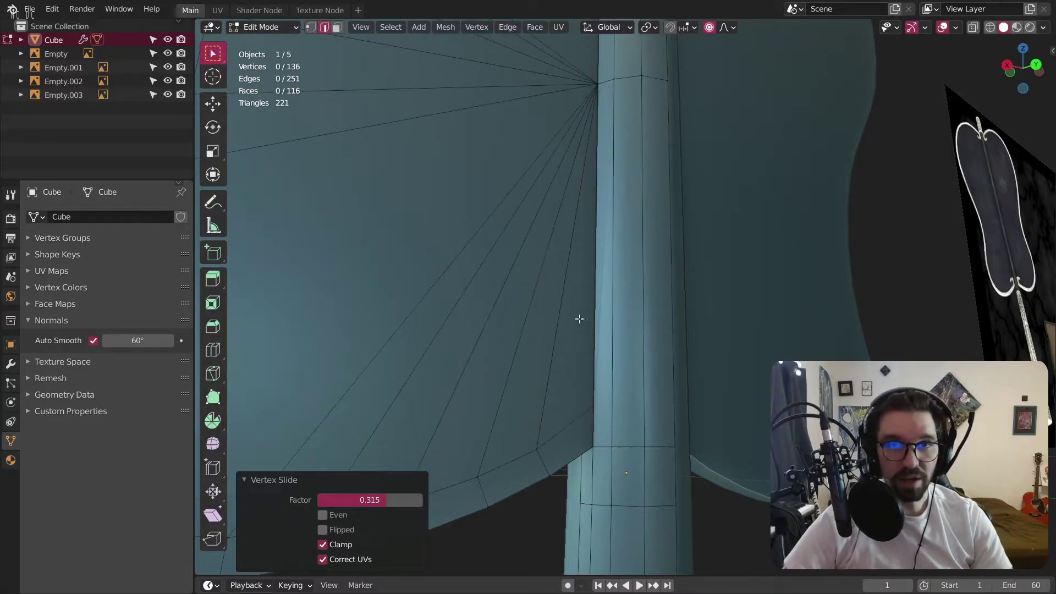
click(573, 308)
right_click(572, 307)
click(573, 306)
click(313, 30)
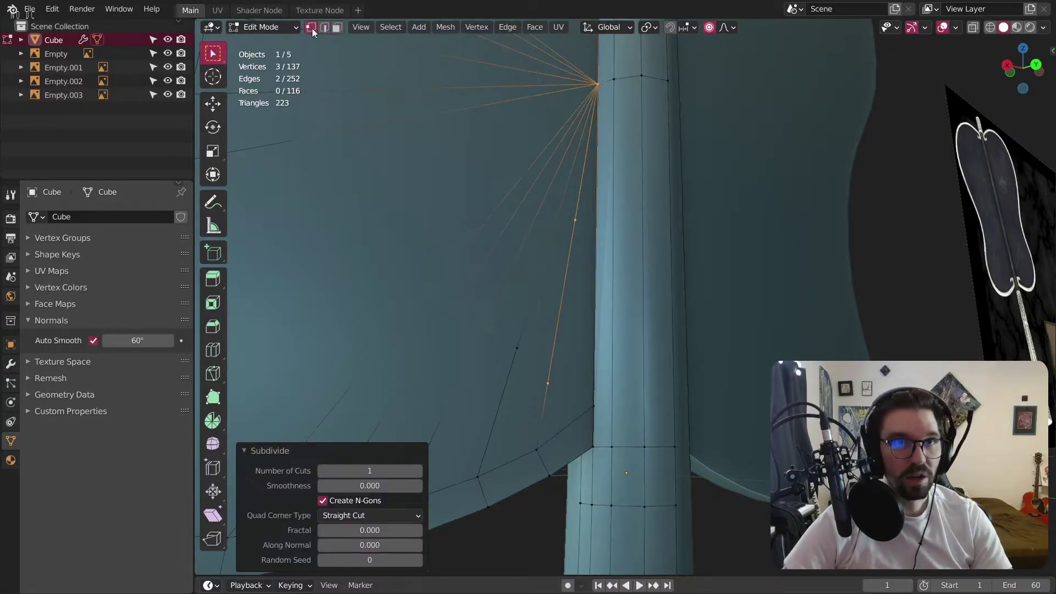
click(588, 227)
key(shift+v)
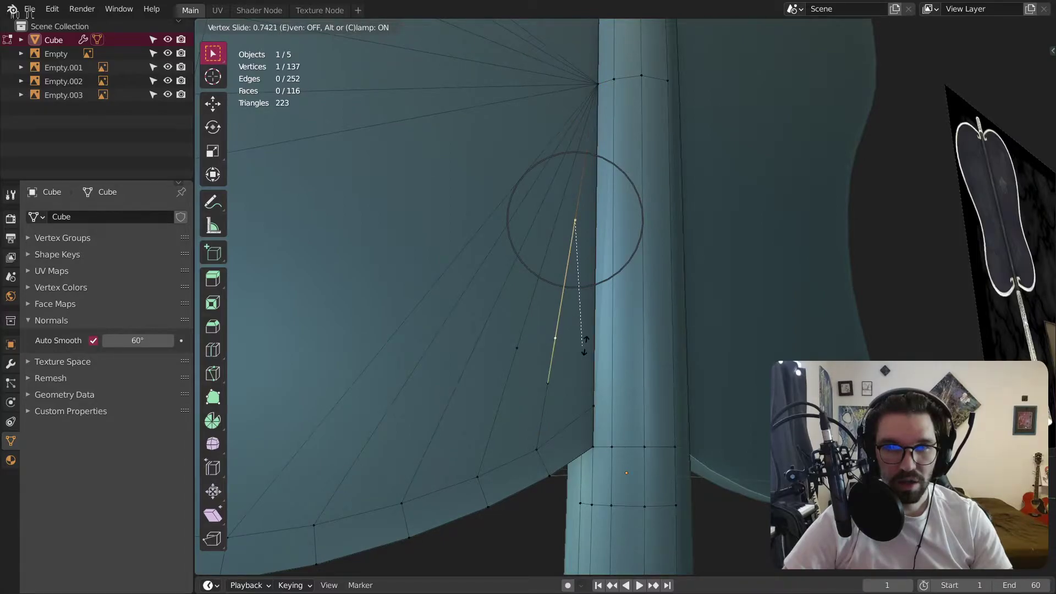
click(584, 345)
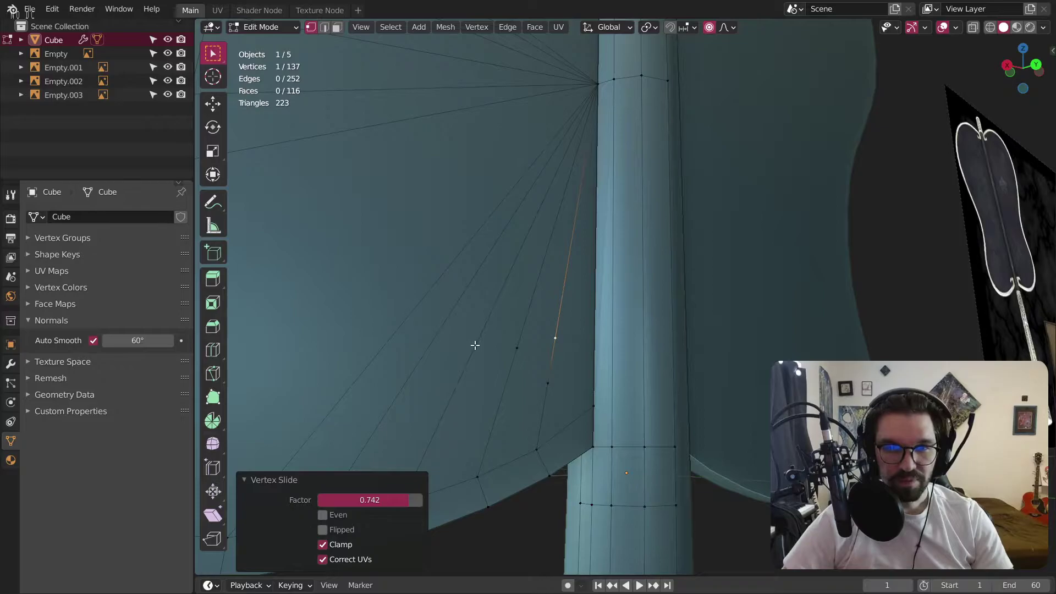
Subdivide the inset border edge beside the handle once and connect its new vertex to the lower vertex on the nearest radiating edge.
click(325, 28)
click(577, 426)
right_click(577, 426)
click(578, 427)
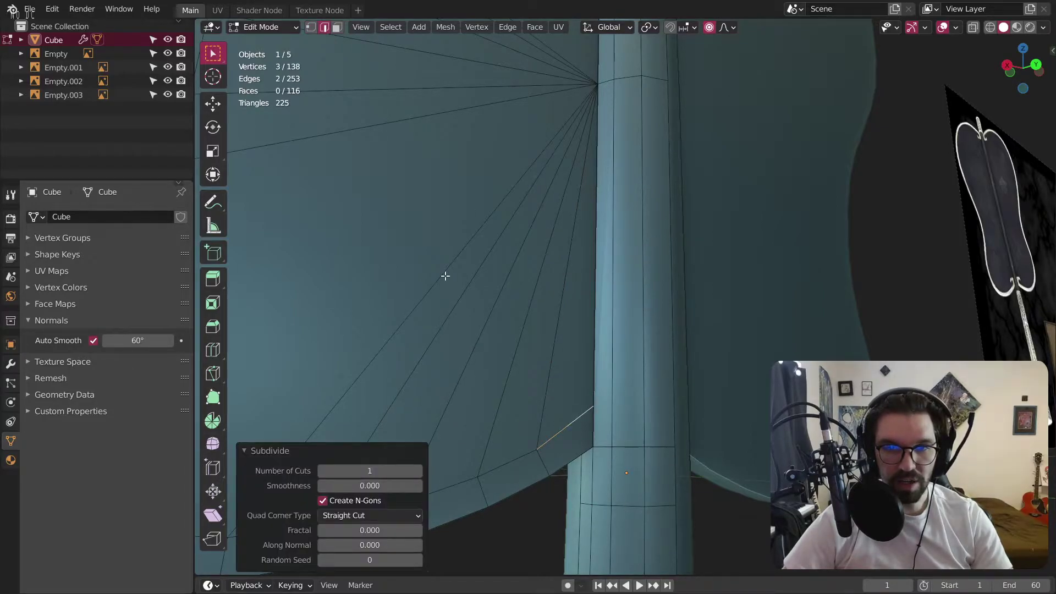
click(319, 10)
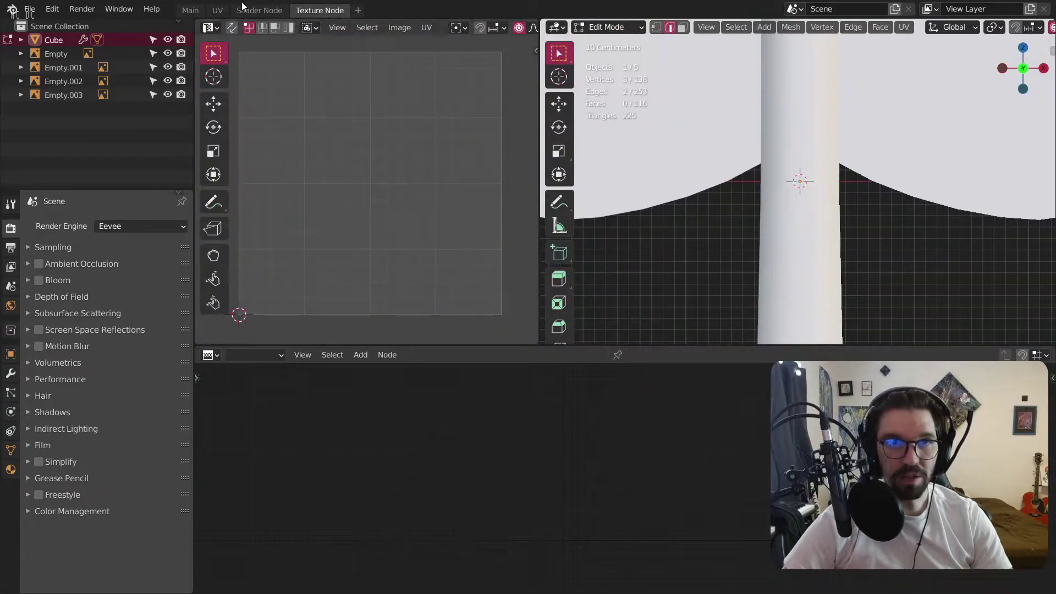
click(192, 9)
key(1)
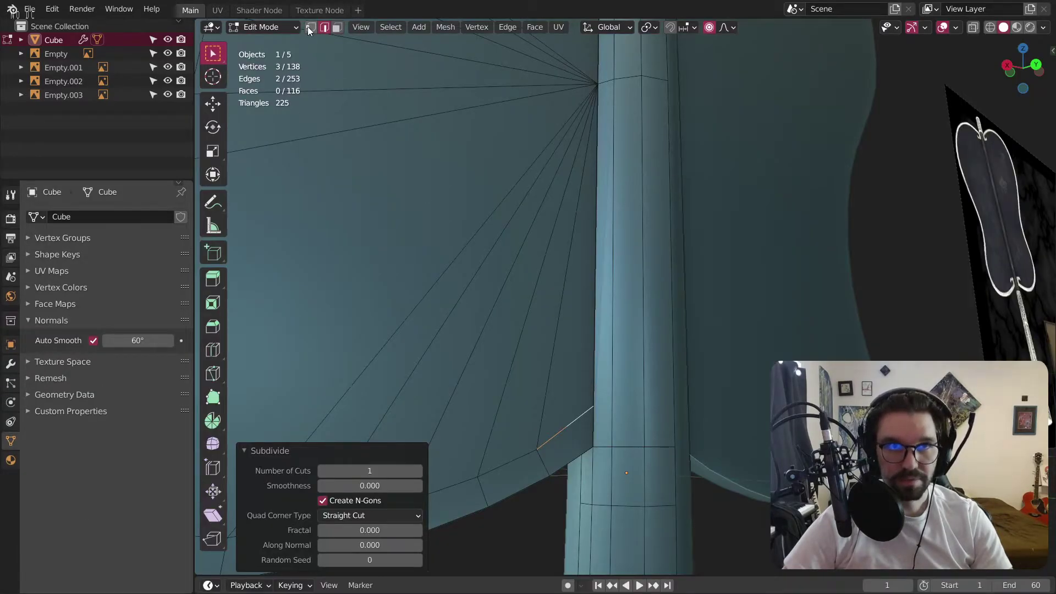
click(555, 402)
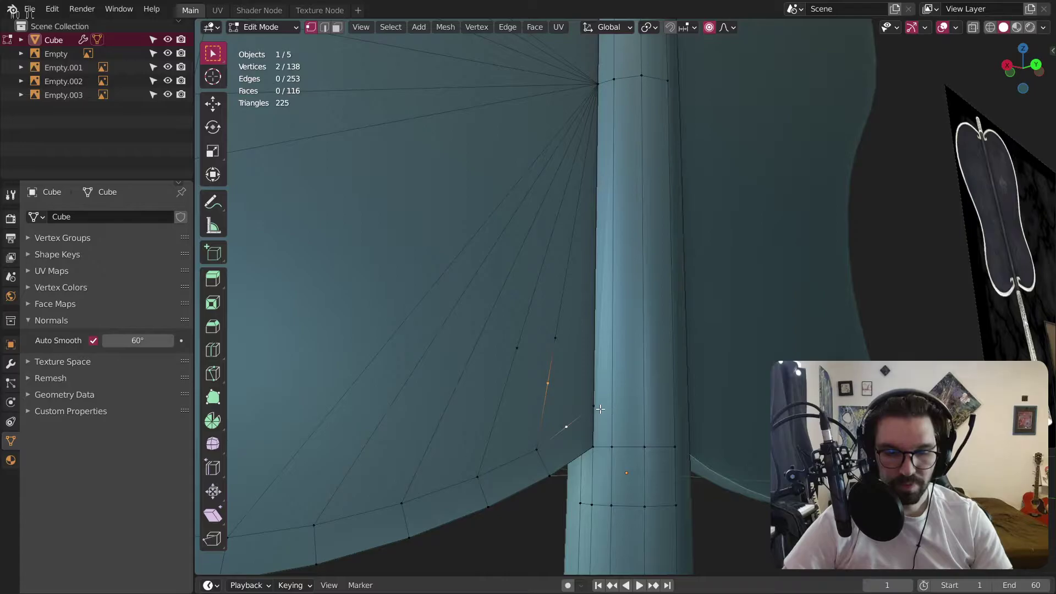
key(j)
Subdivide the lower wing edge running along the handle once and slide its new vertex down by a factor of 0.849.
click(555, 337)
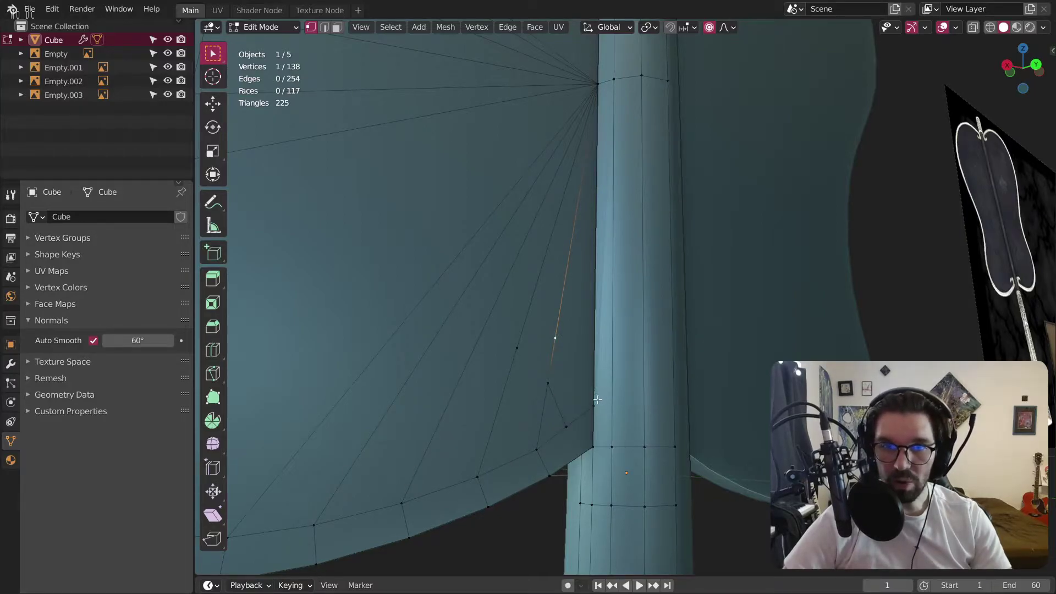
click(325, 26)
click(595, 331)
right_click(596, 332)
click(595, 331)
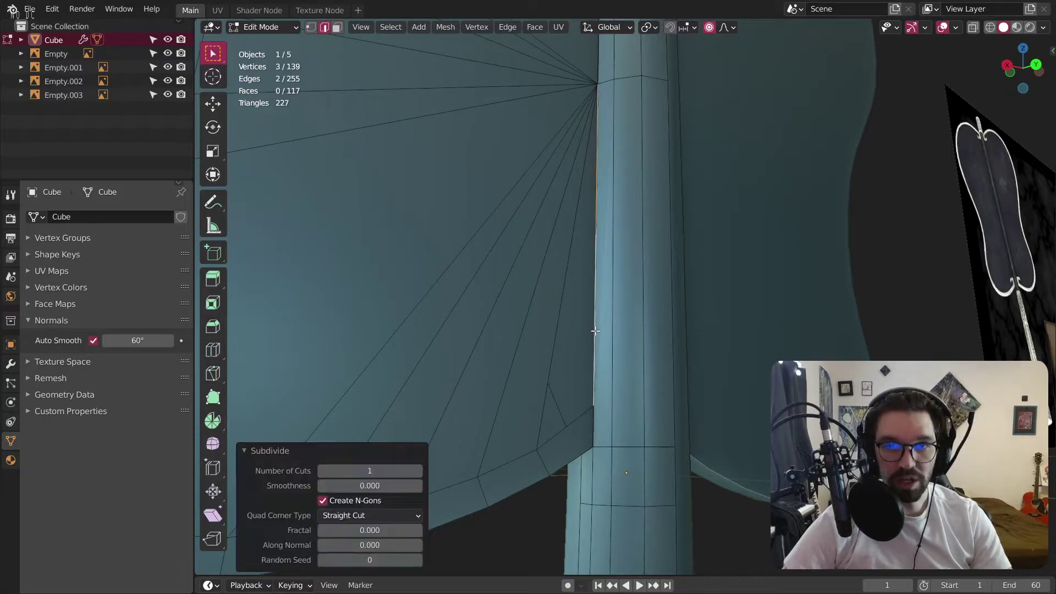
click(310, 27)
click(596, 228)
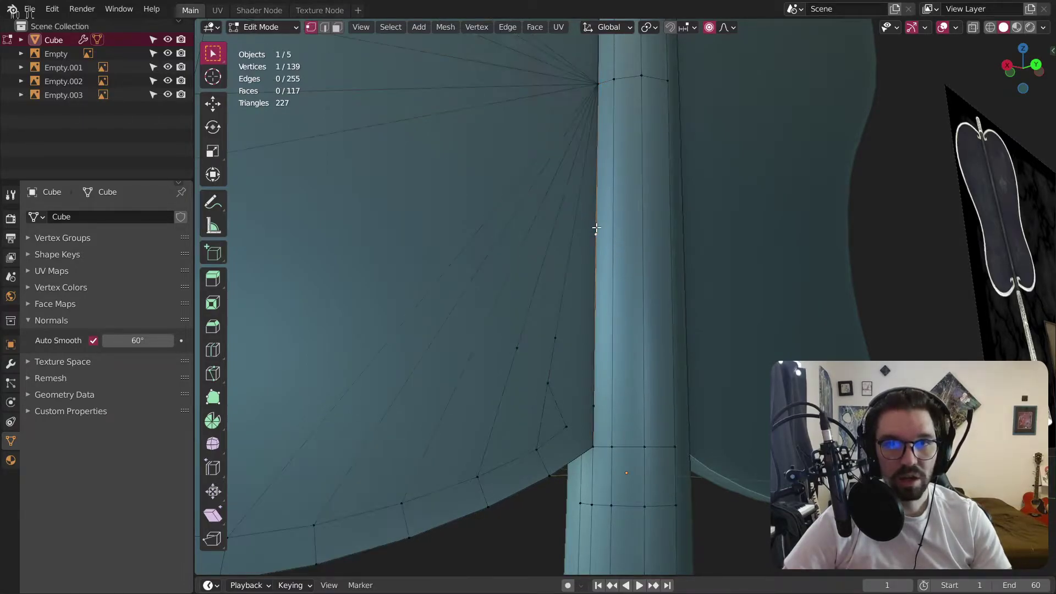
key(g)
key(g)
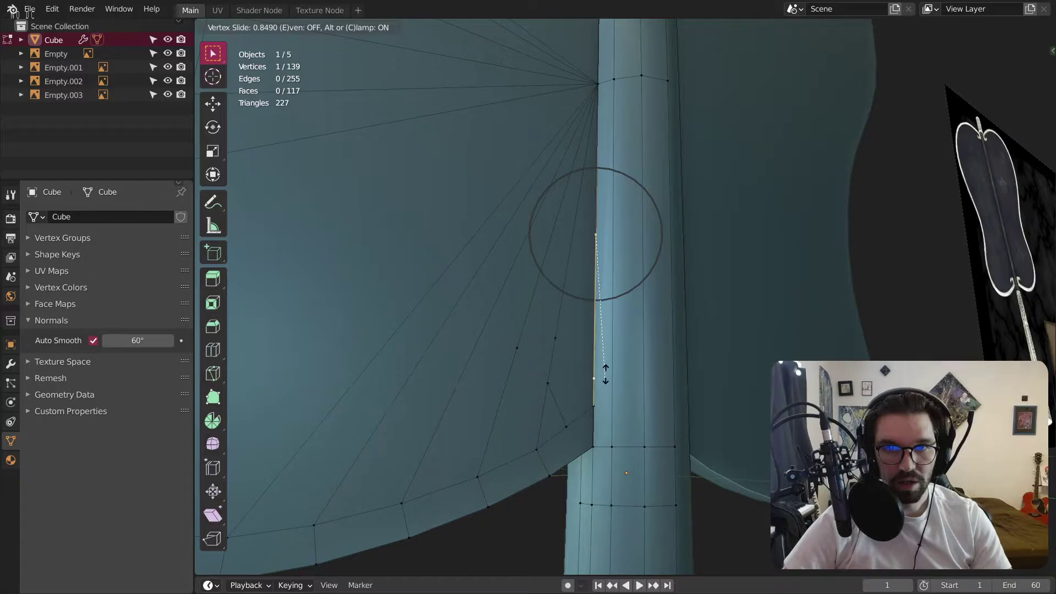
click(604, 374)
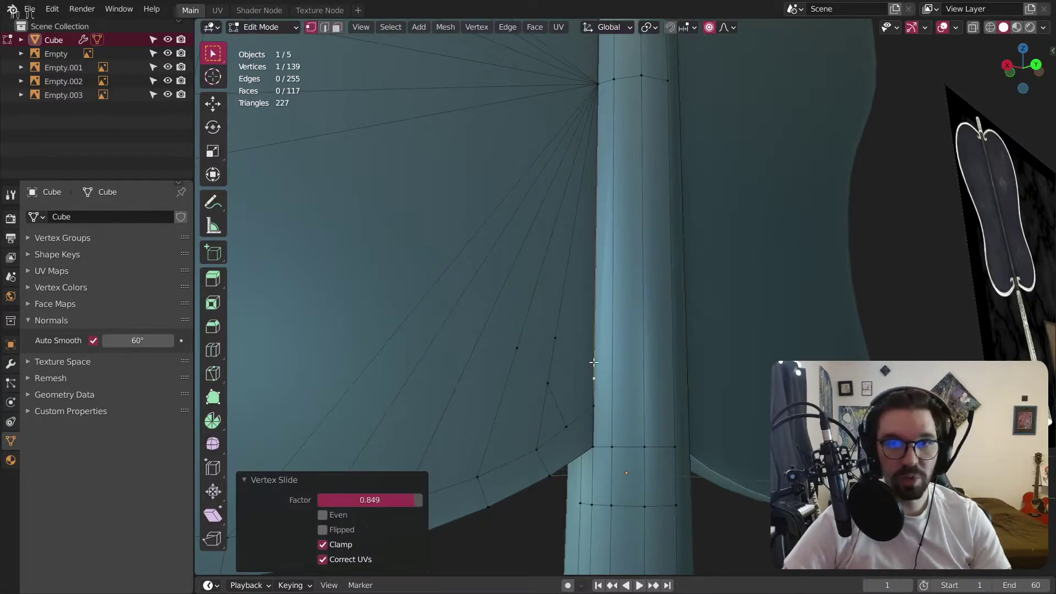
Connect the new handle-edge vertex through the vertices on the two nearest radiating edges to outline the curled border end.
shift+click(557, 341)
shift+click(582, 370)
key(j)
click(529, 345)
shift+click(552, 338)
key(j)
click(524, 348)
key(alt+a)
Try to merge the curl's upper vertex on the handle edge into the inset border's end vertex just below it.
scroll(577, 302, down, 5)
middle_drag(564, 297, 538, 302)
scroll(576, 332, up, 4)
middle_drag(576, 332, 592, 338)
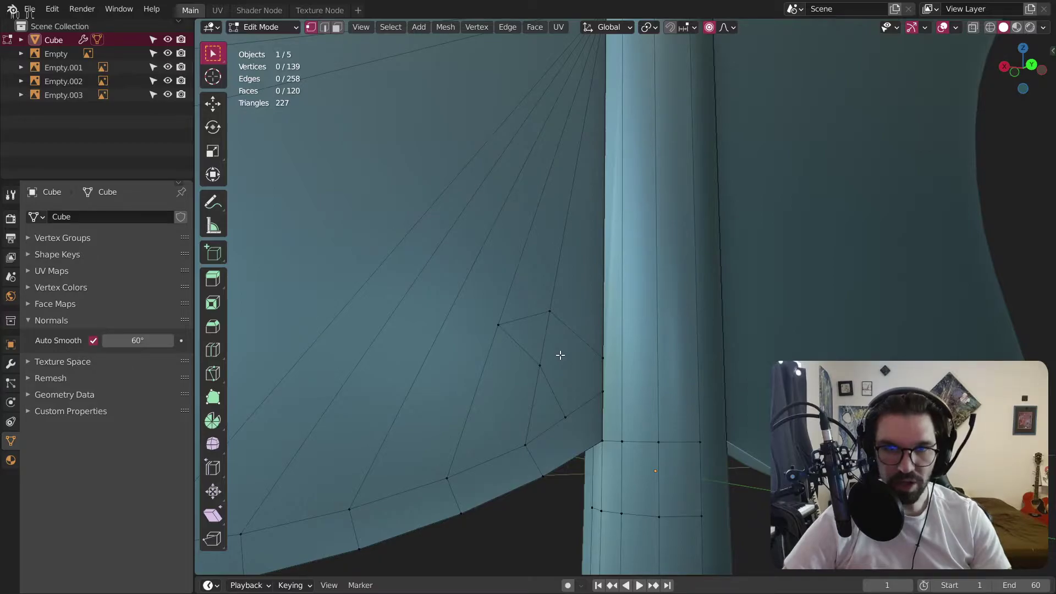
right_click(562, 327)
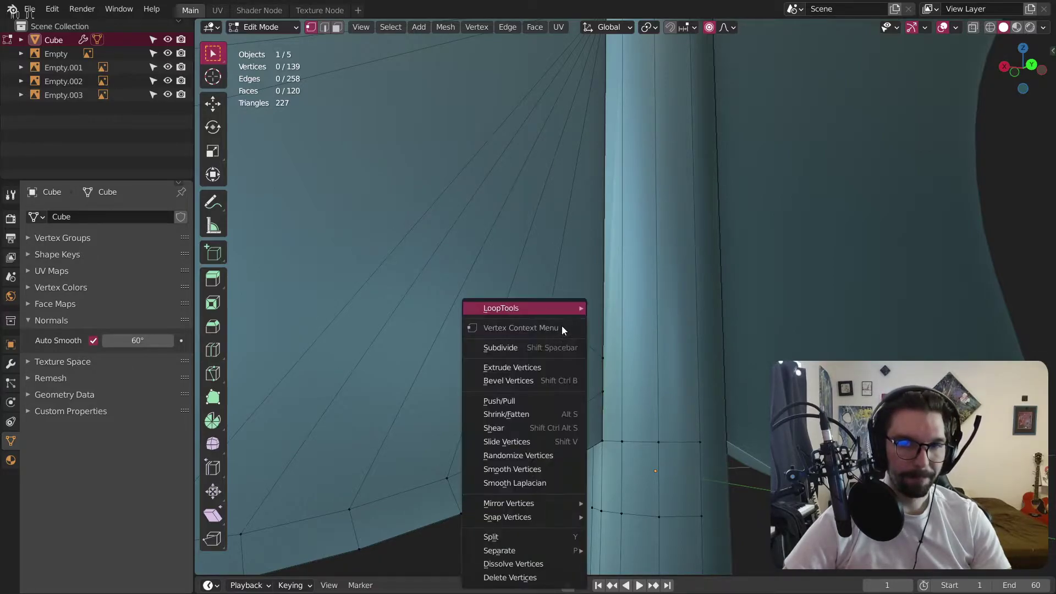
scroll(583, 335, down, 2)
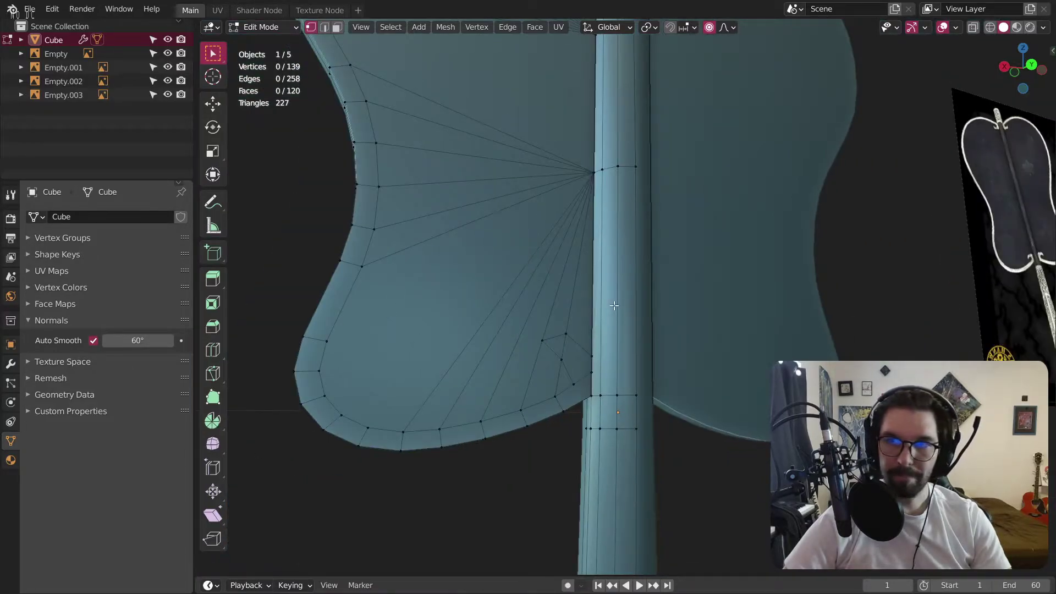
scroll(593, 366, up, 4)
click(591, 355)
shift+click(586, 412)
right_click(613, 495)
mouse_move(608, 522)
click(646, 502)
scroll(547, 434, down, 3)
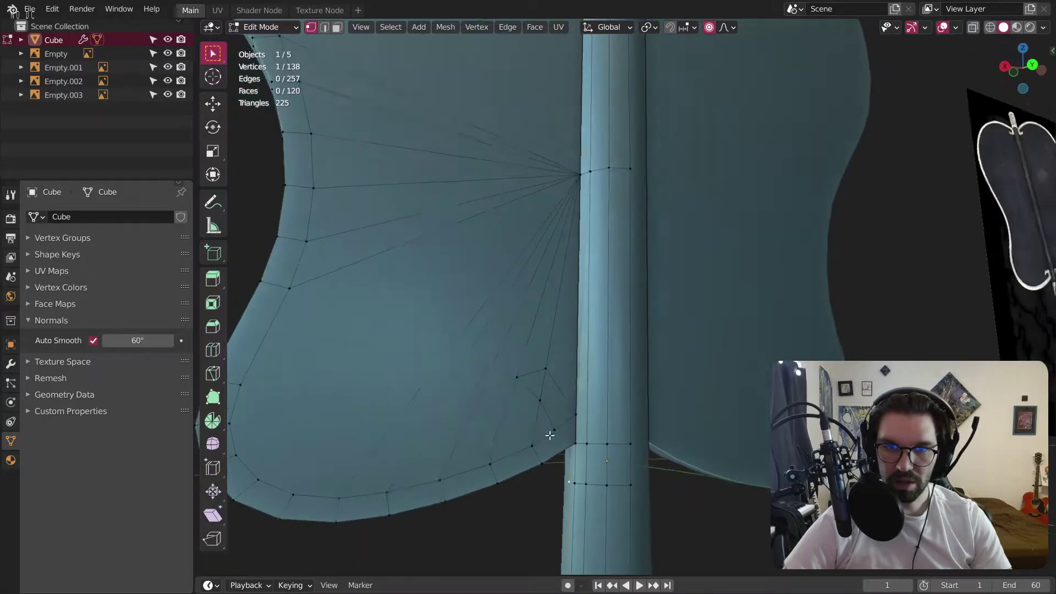
scroll(558, 431, up, 3)
click(555, 427)
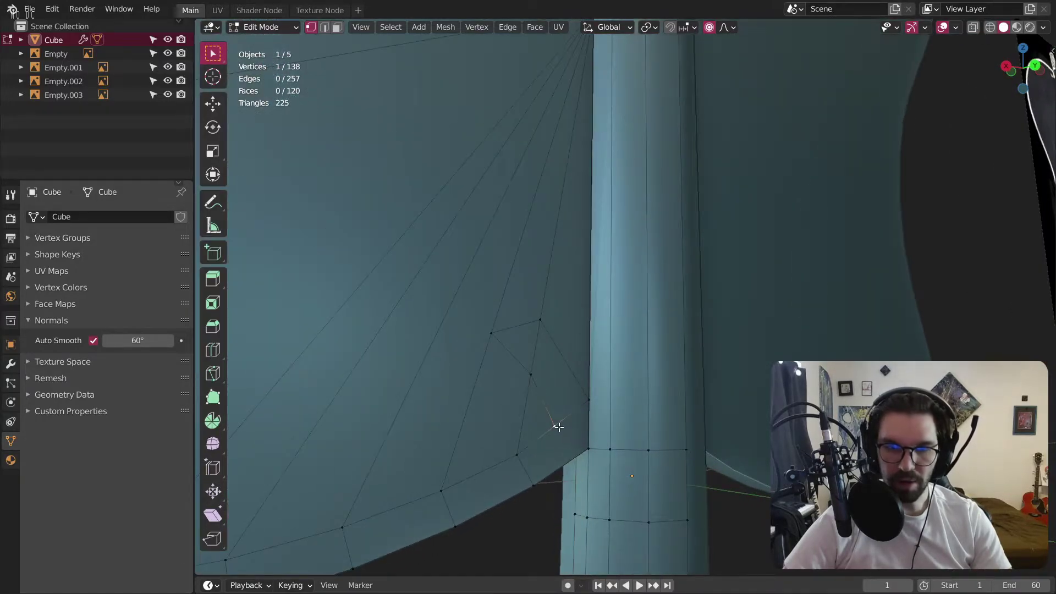
click(1035, 64)
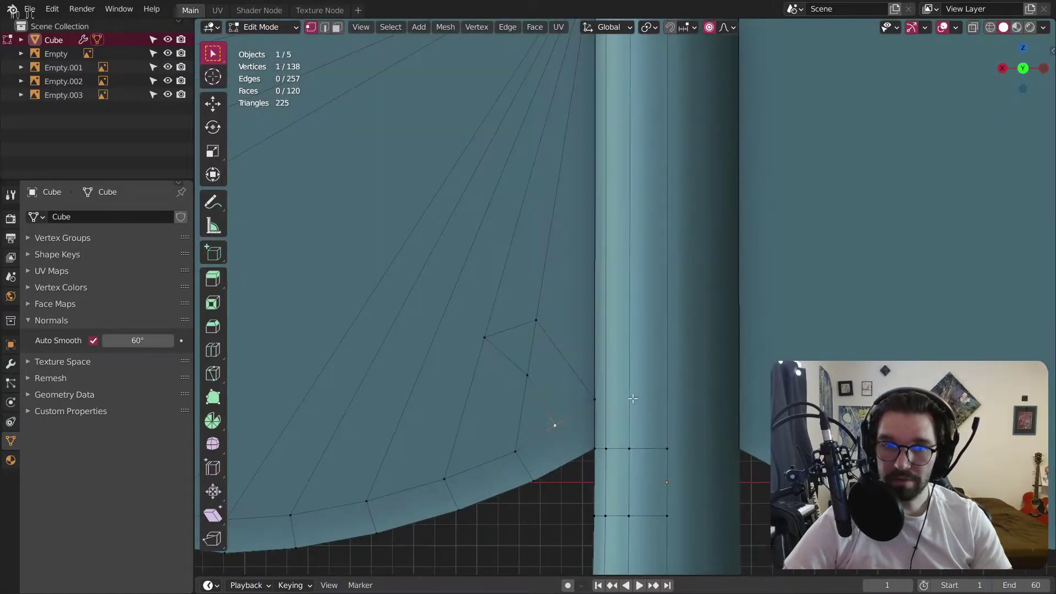
key(g)
right_click(605, 396)
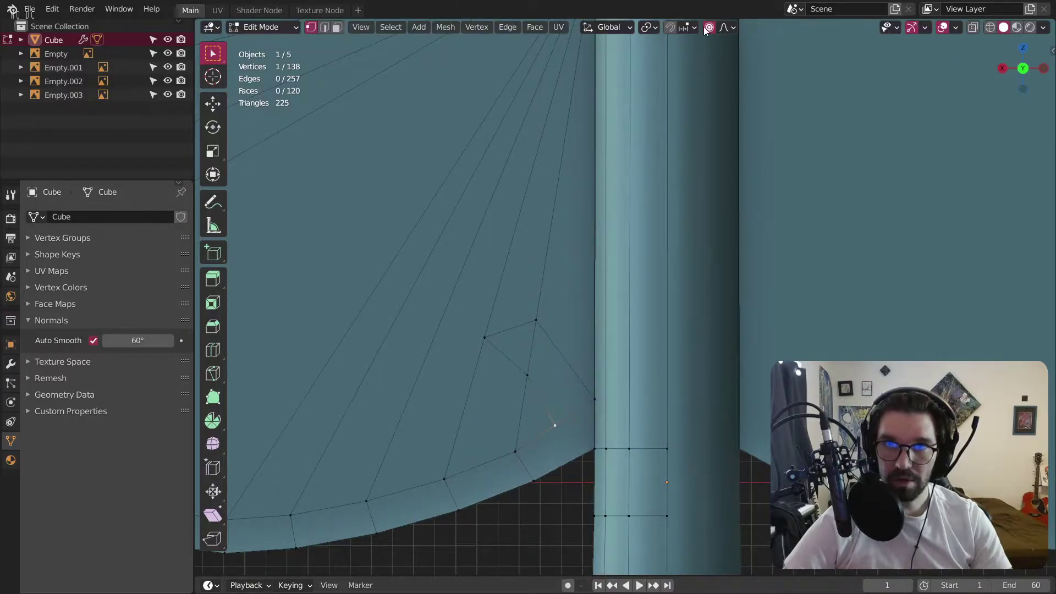
key(g)
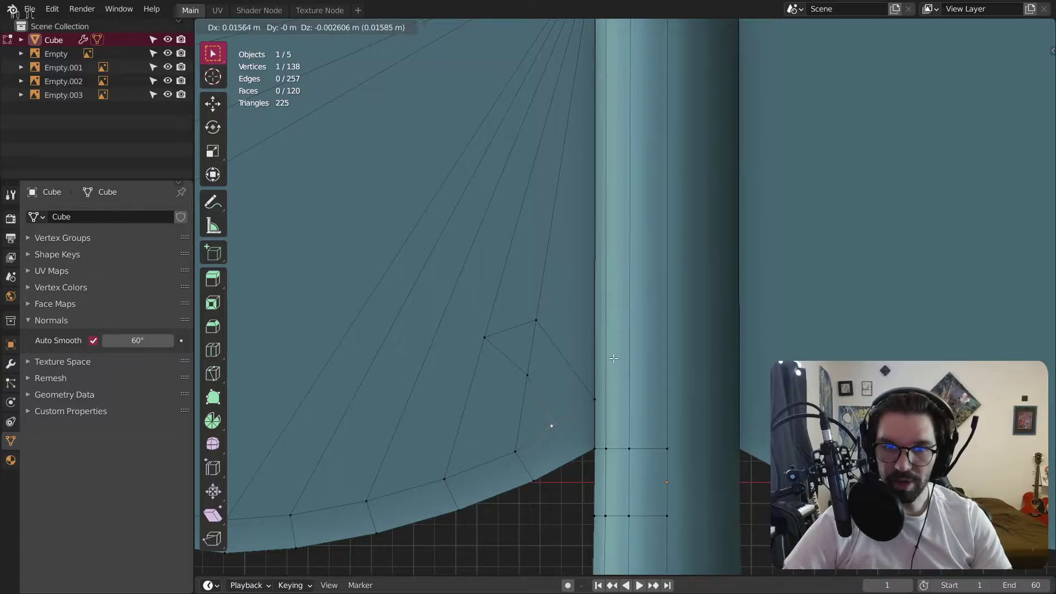
right_click(611, 355)
key(g)
key(g)
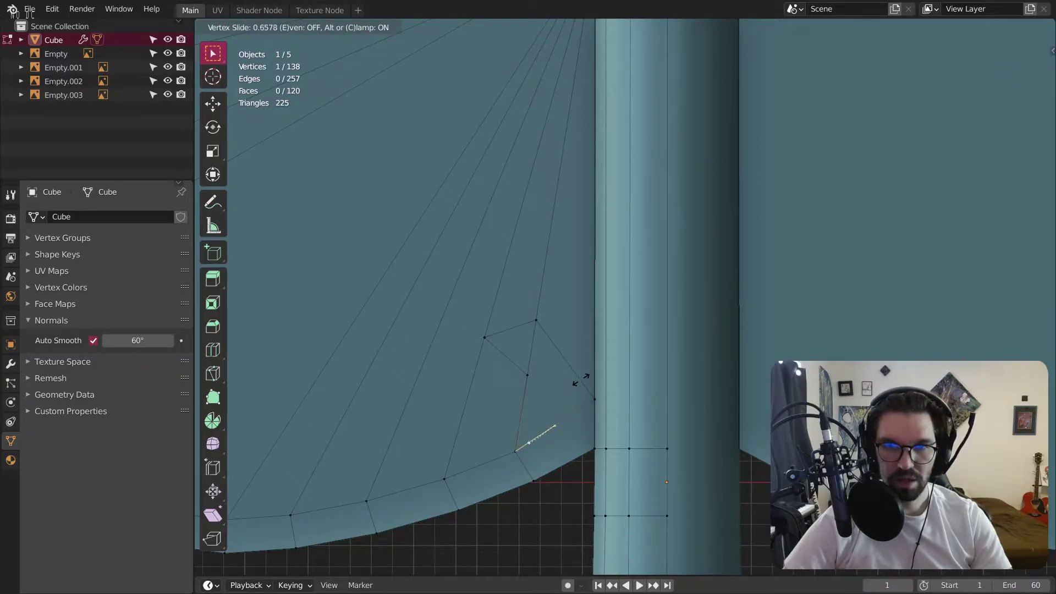
right_click(578, 379)
Try dissolving the subdivided vertex on the inset border edge beside the handle.
right_click(560, 426)
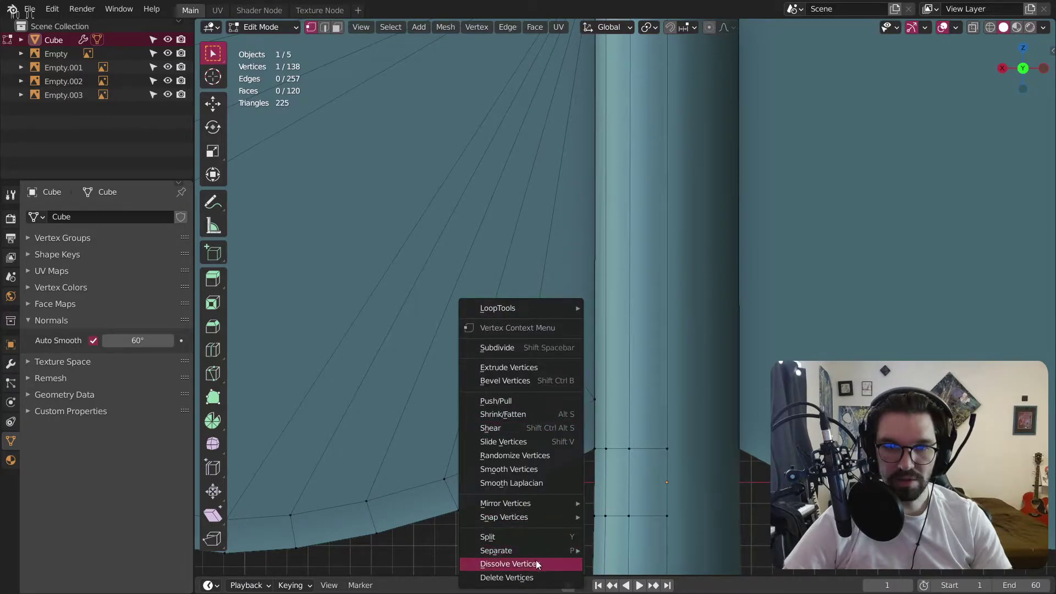
click(536, 564)
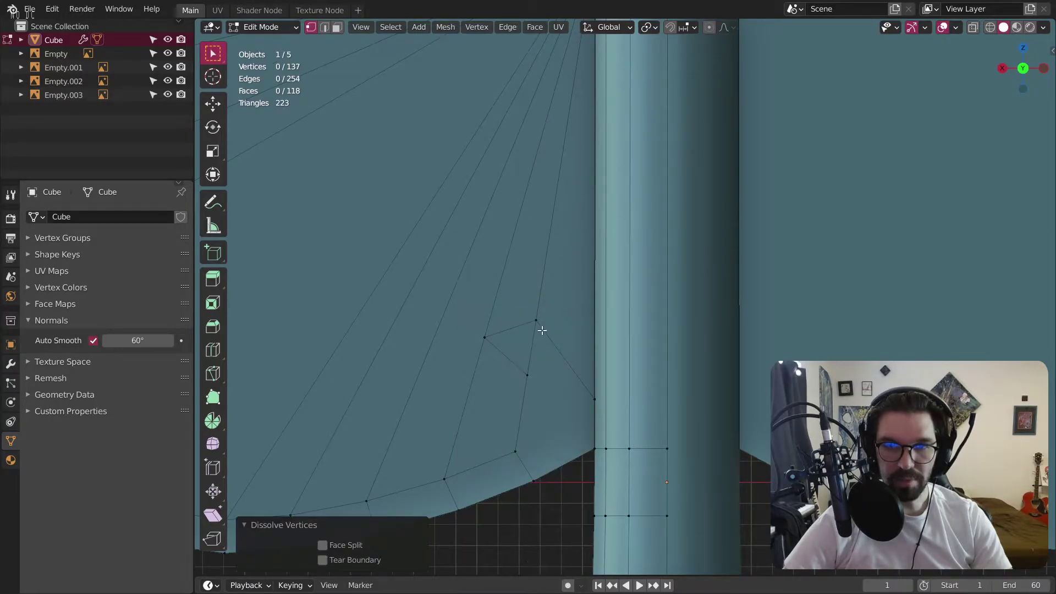
Try reshaping the curl by sliding its inner, outer and upper vertices along their connected edges.
click(527, 374)
key(shift+v)
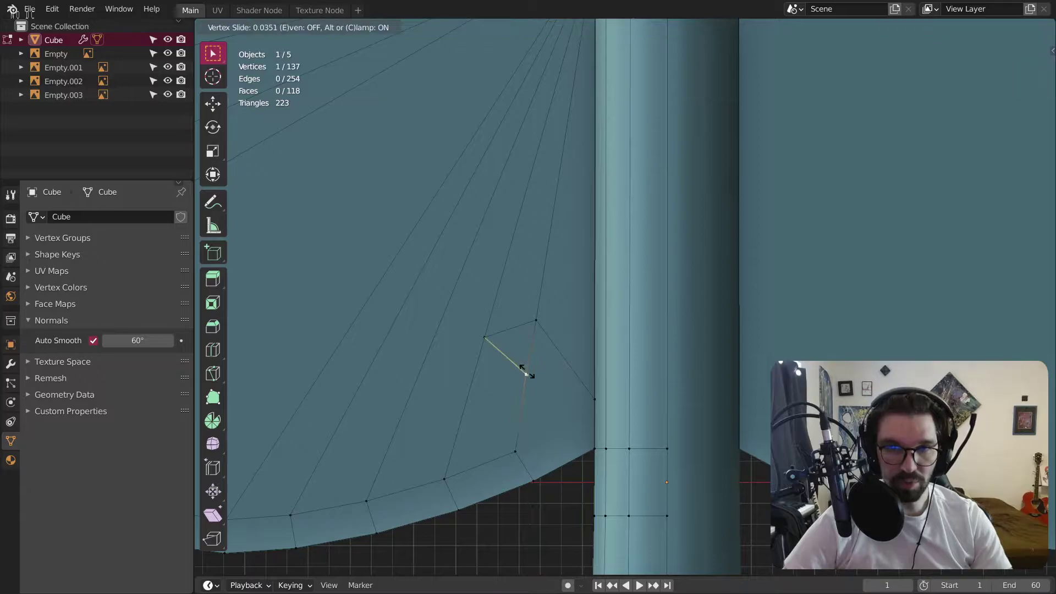
click(526, 390)
click(485, 339)
key(shift+v)
click(473, 365)
click(537, 319)
key(shift+v)
click(526, 345)
click(524, 392)
key(shift+v)
click(526, 400)
click(546, 373)
scroll(544, 385, down, 7)
scroll(544, 410, up, 2)
scroll(543, 410, up, 6)
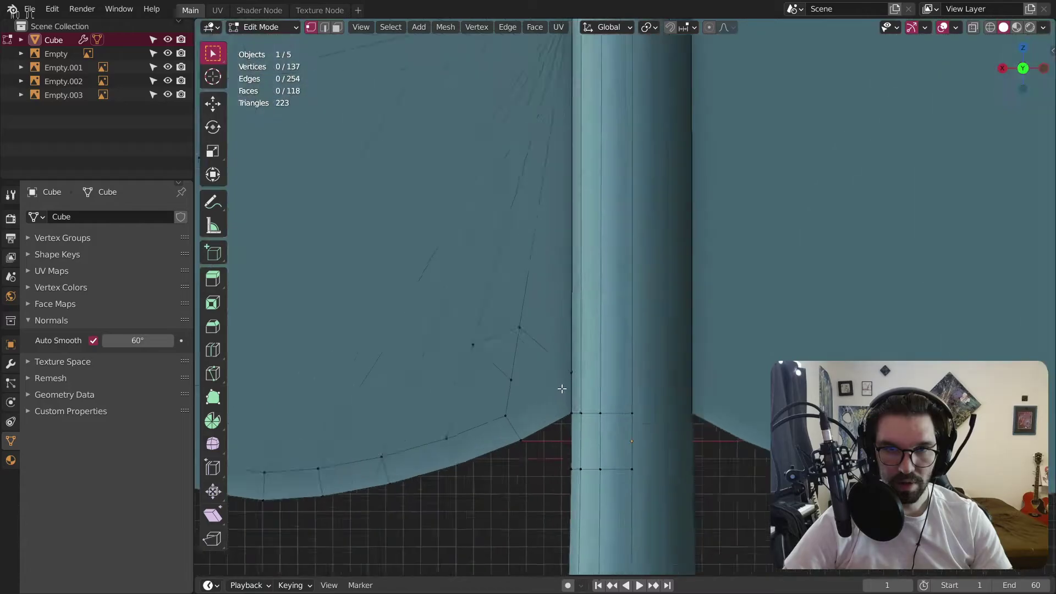
Try moving the curl's inner vertex and the inset corner vertex below it up toward the handle by about 0.1 m.
click(483, 428)
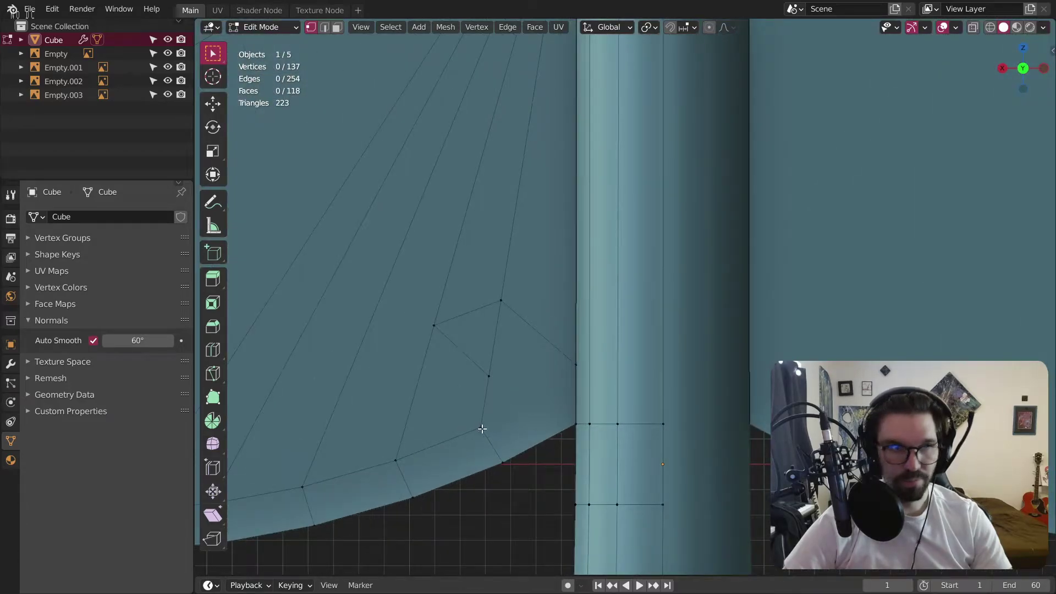
click(500, 369)
shift+click(491, 414)
key(g)
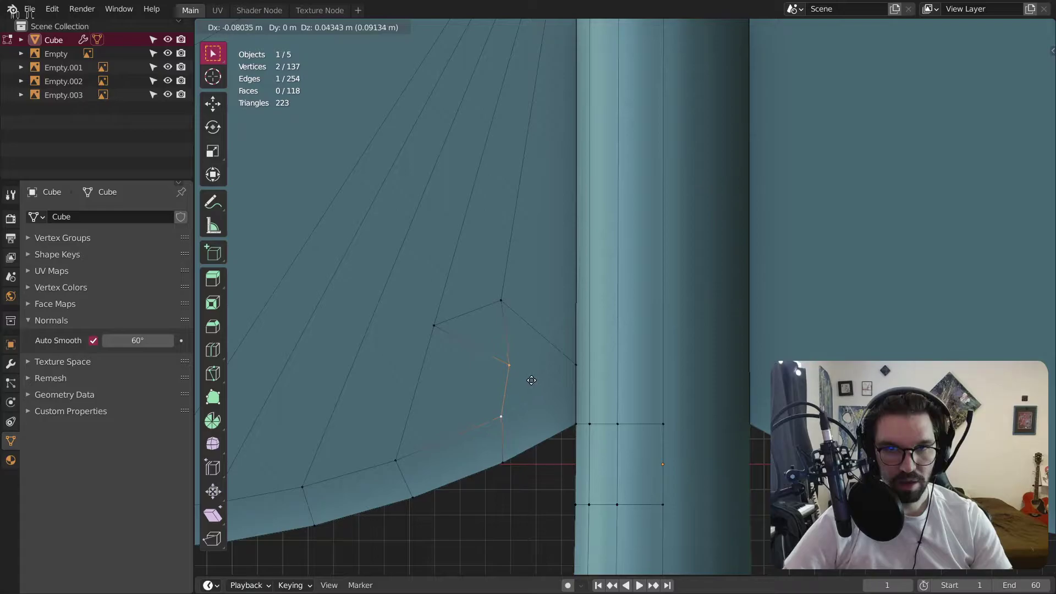
click(533, 376)
click(552, 475)
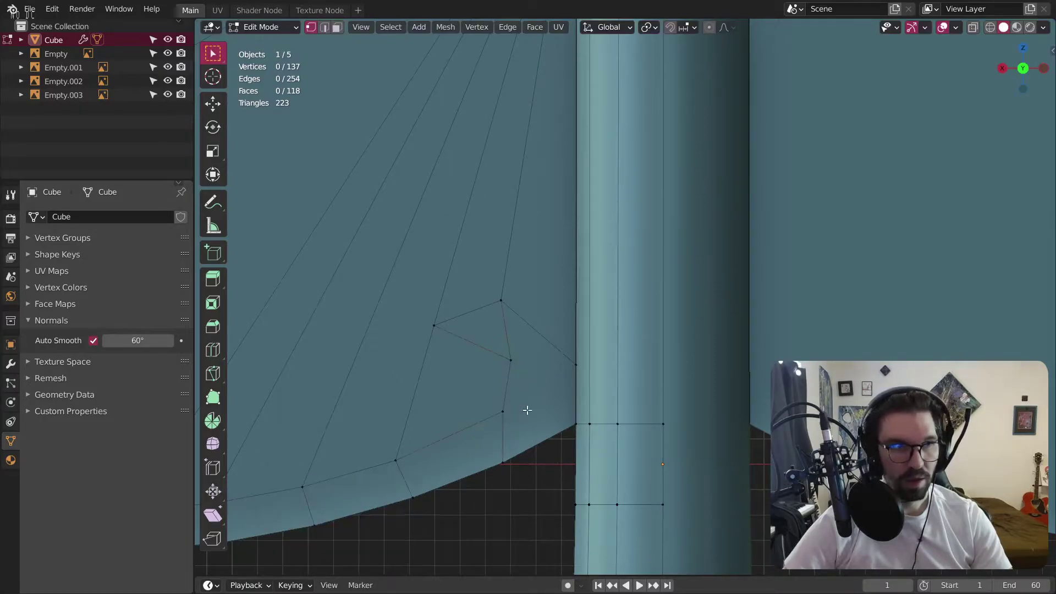
Switch to Object Mode and paste a copy of the fan object over the original.
scroll(511, 348, down, 3)
scroll(501, 348, down, 3)
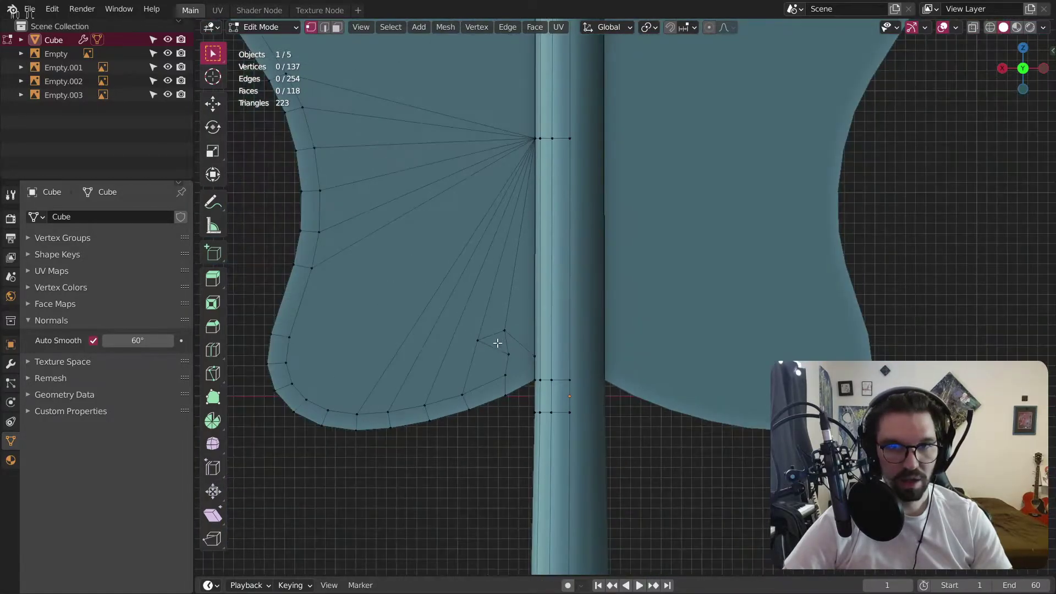
scroll(497, 344, up, 2)
scroll(505, 339, down, 4)
scroll(533, 335, up, 3)
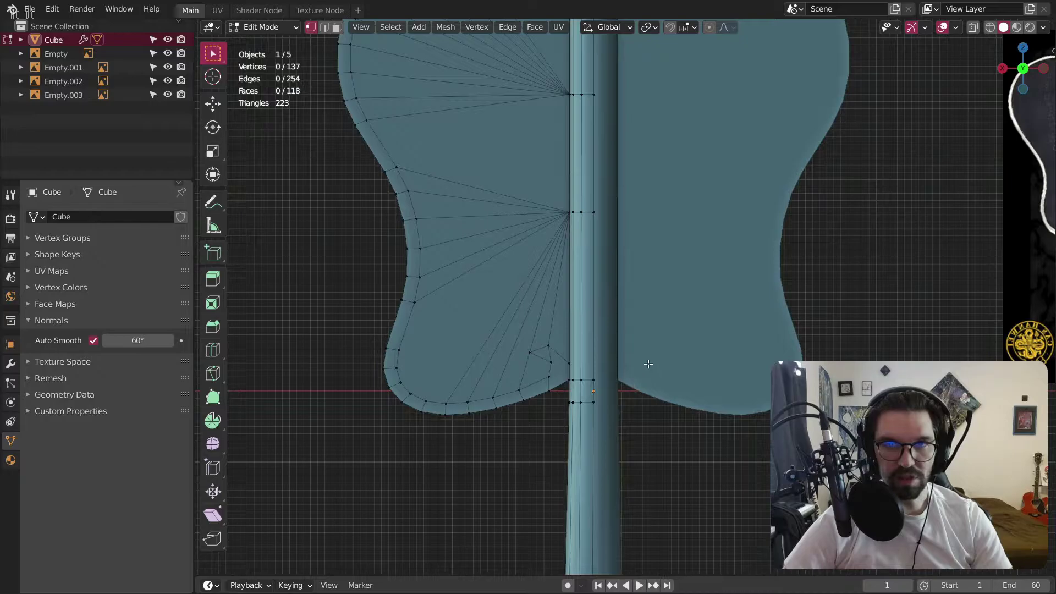
click(284, 26)
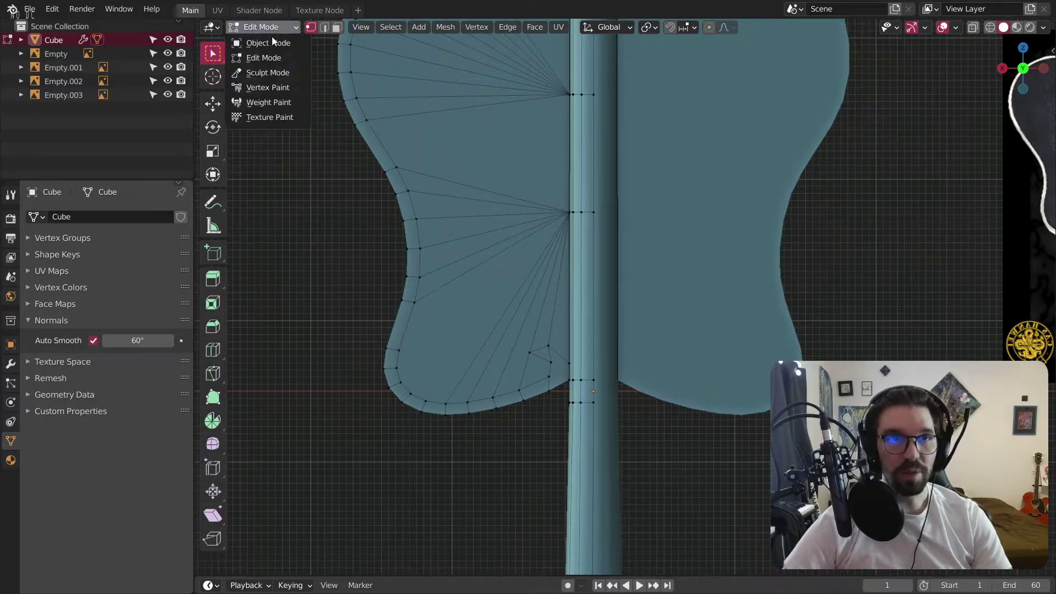
click(274, 41)
key(ctrl+c)
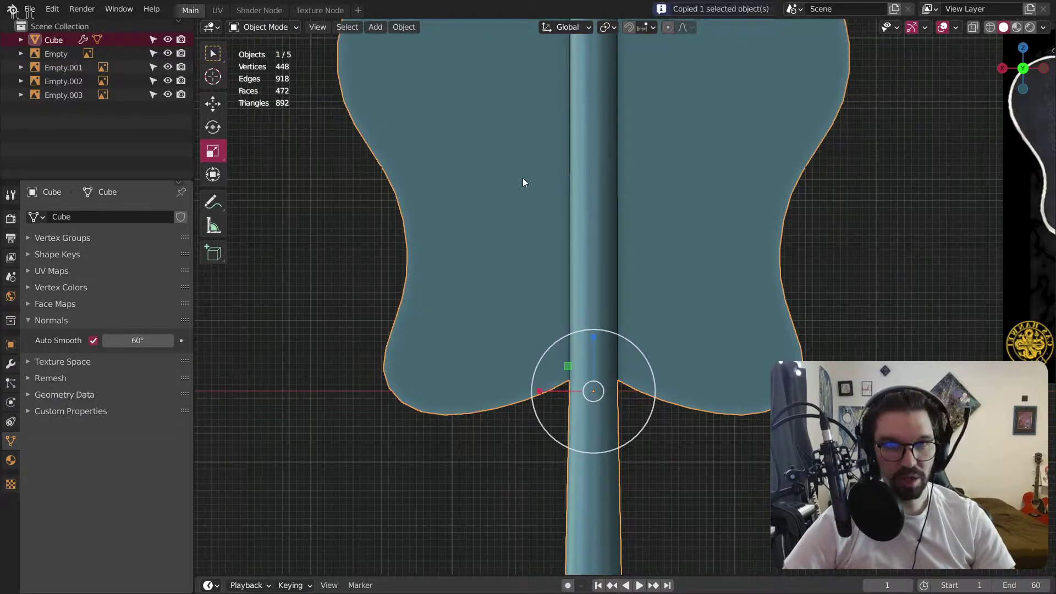
key(ctrl+v)
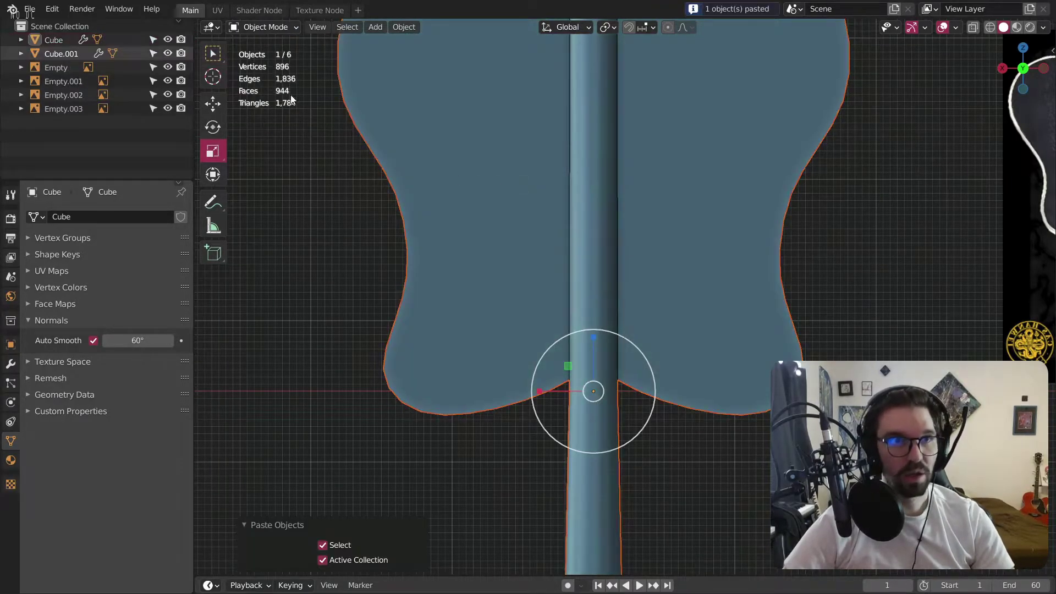
Toggle the pasted fan copy's visibility and copy that object to the clipboard.
click(166, 51)
click(167, 52)
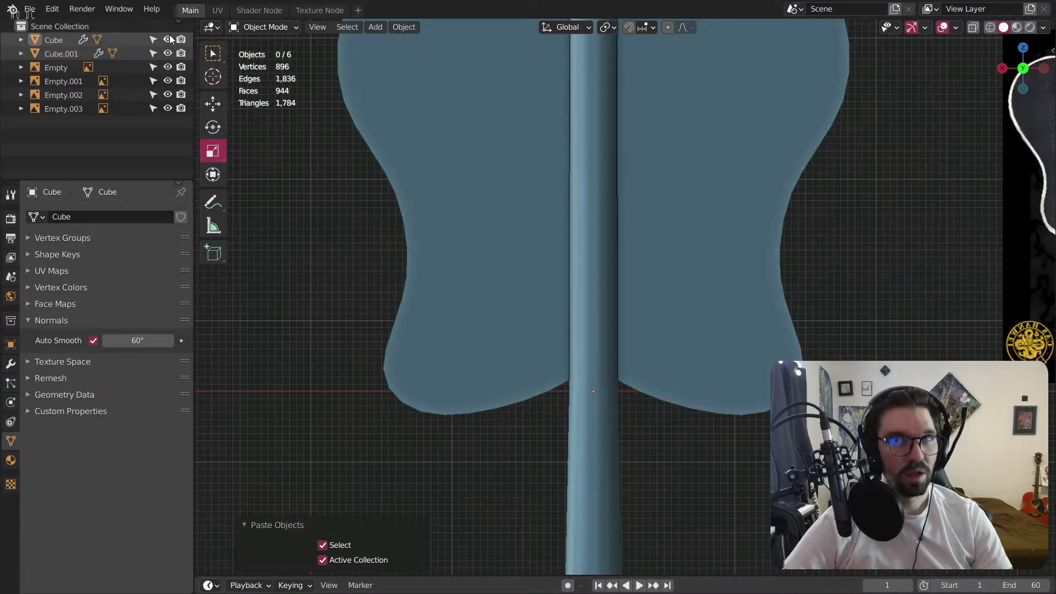
click(68, 53)
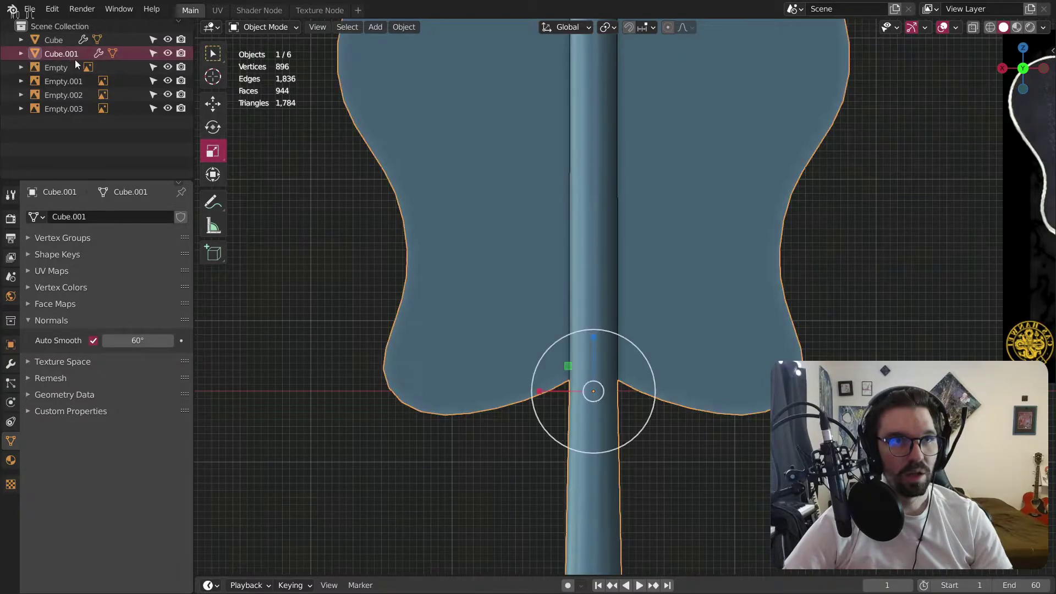
key(ctrl+c)
key(alt+a)
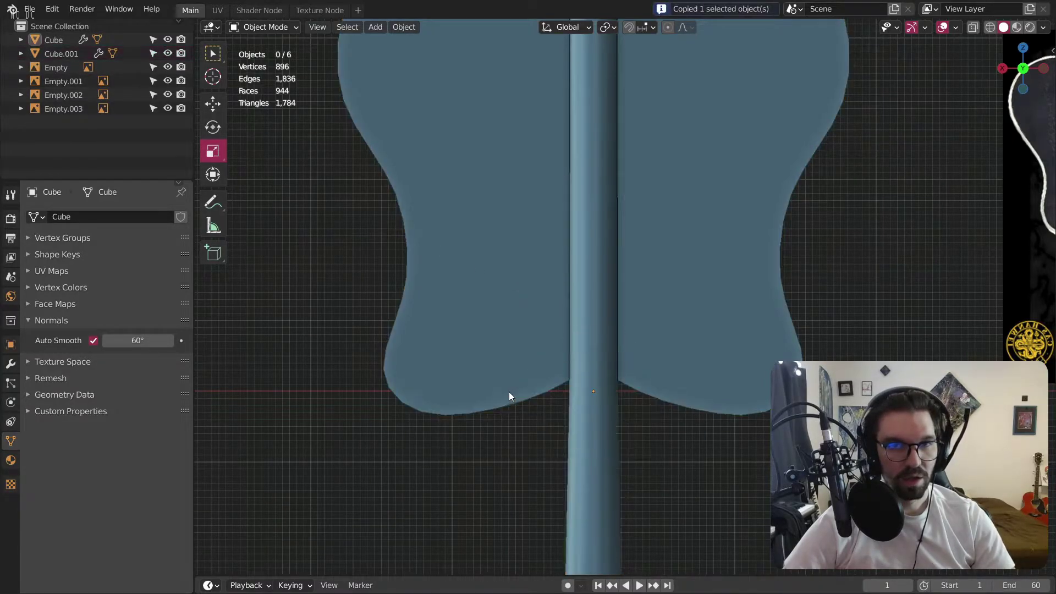
Undo the pasted fan copy and the curl's vertex moves, slides, dissolve and merge, back to the connected outline beside the handle.
key(ctrl+z)
key(ctrl+z)
key(ctrl+z)
key(ctrl+z)
key(ctrl+z)
key(ctrl+z)
key(ctrl+z)
key(ctrl+z)
key(ctrl+z)
key(ctrl+z)
key(ctrl+z)
key(ctrl+z)
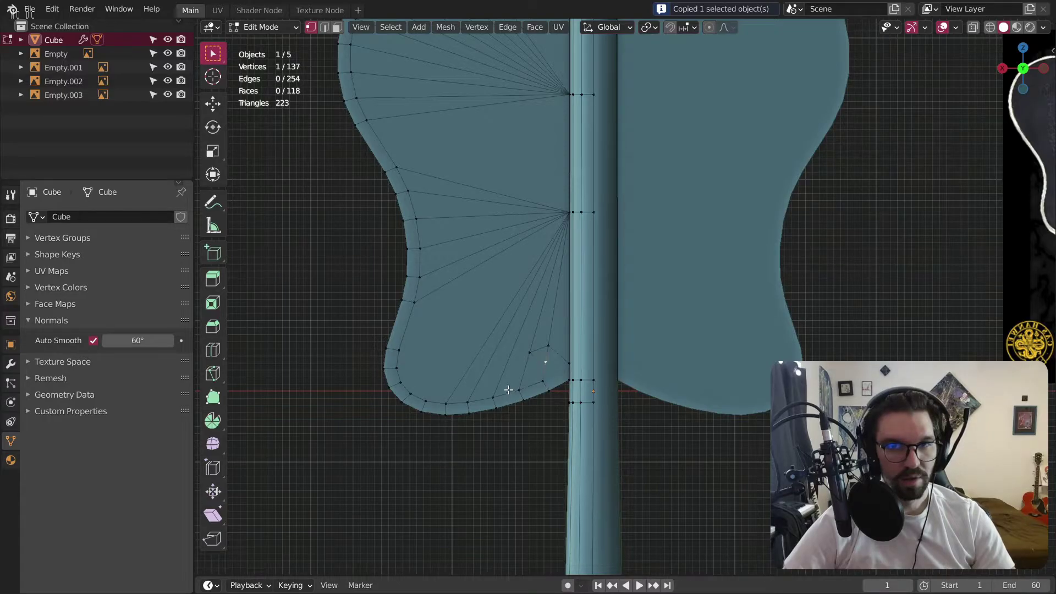
key(ctrl+z)
key(ctrl+z)
key(ctrl+z)
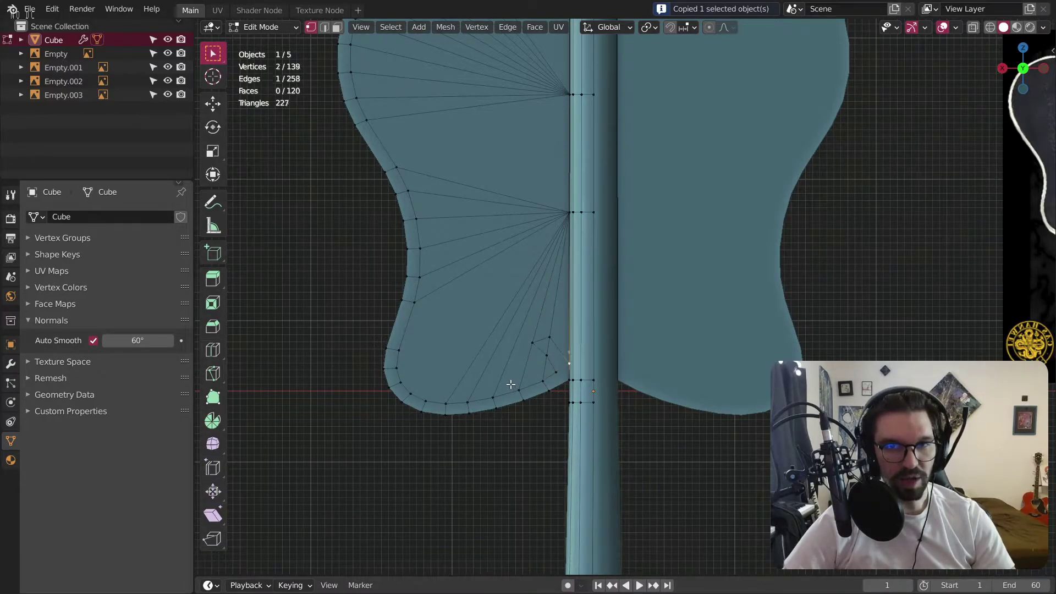
Undo the curl edits on the fan mesh, back to the plain inset border beside the handle.
key(ctrl+z)
key(ctrl+z)
key(ctrl+z)
key(ctrl+z)
key(ctrl+z)
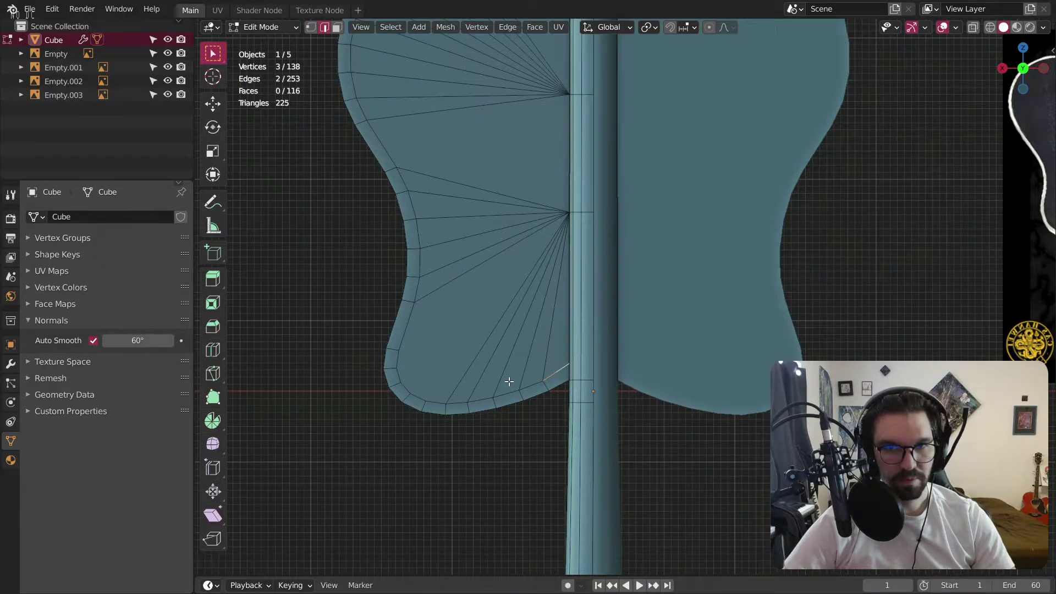
key(ctrl+z)
Switch to Object Mode and paste the copied fan object that holds the curl.
click(264, 27)
click(258, 42)
key(ctrl+v)
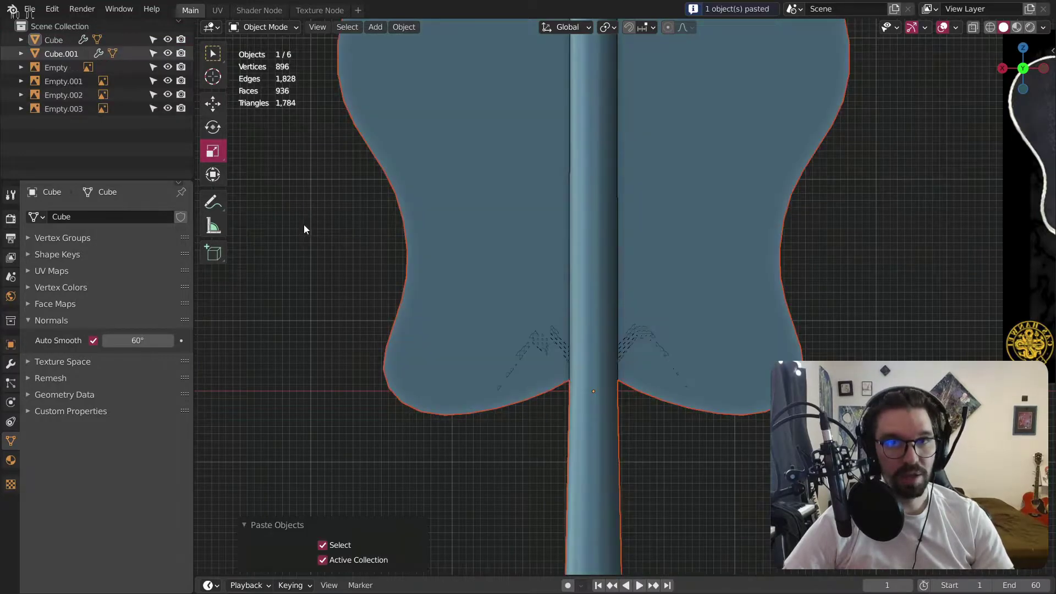
Rename the original fan object as Fan BACKUP and hide it in the viewport.
double_click(52, 38)
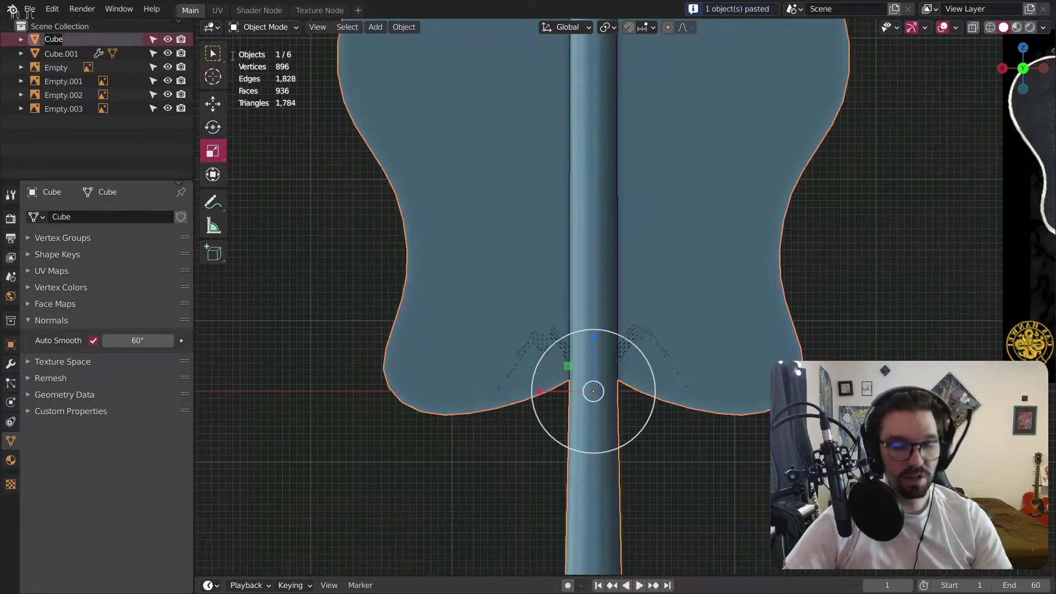
text(Fan)
key(Return)
text(BACKUP)
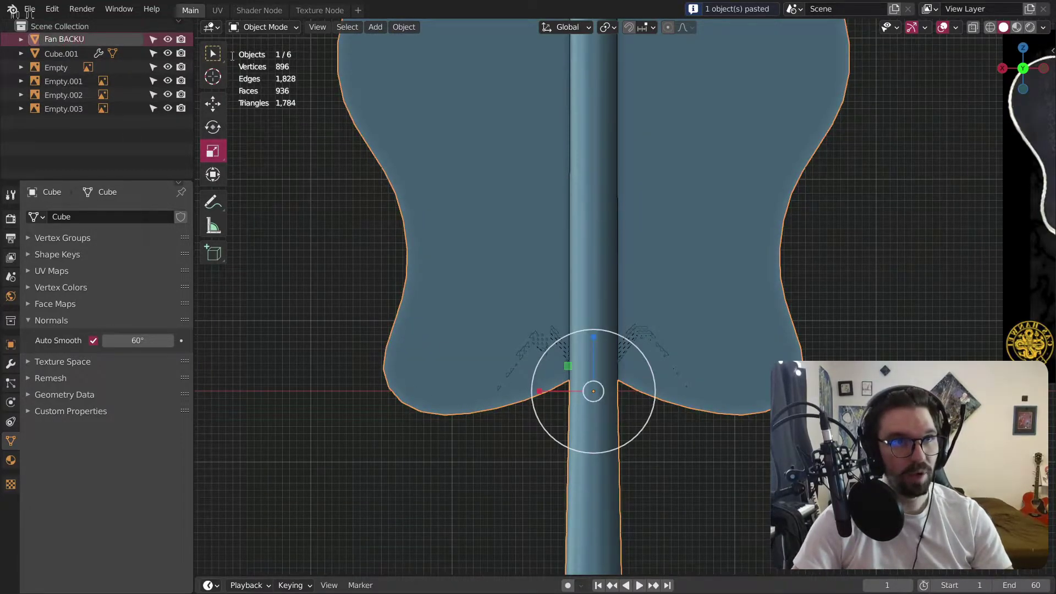
key(Return)
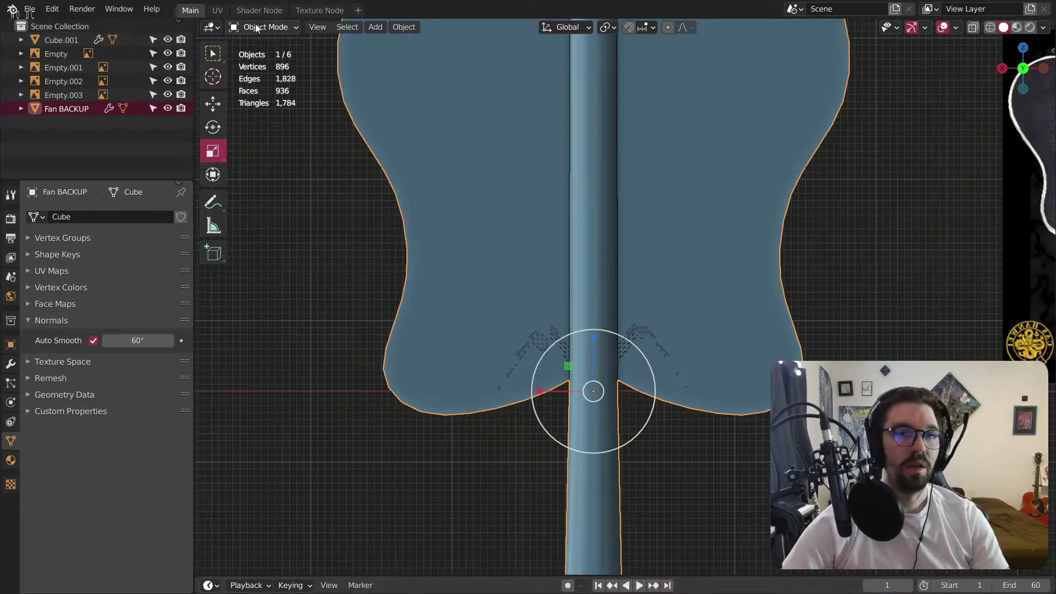
click(167, 108)
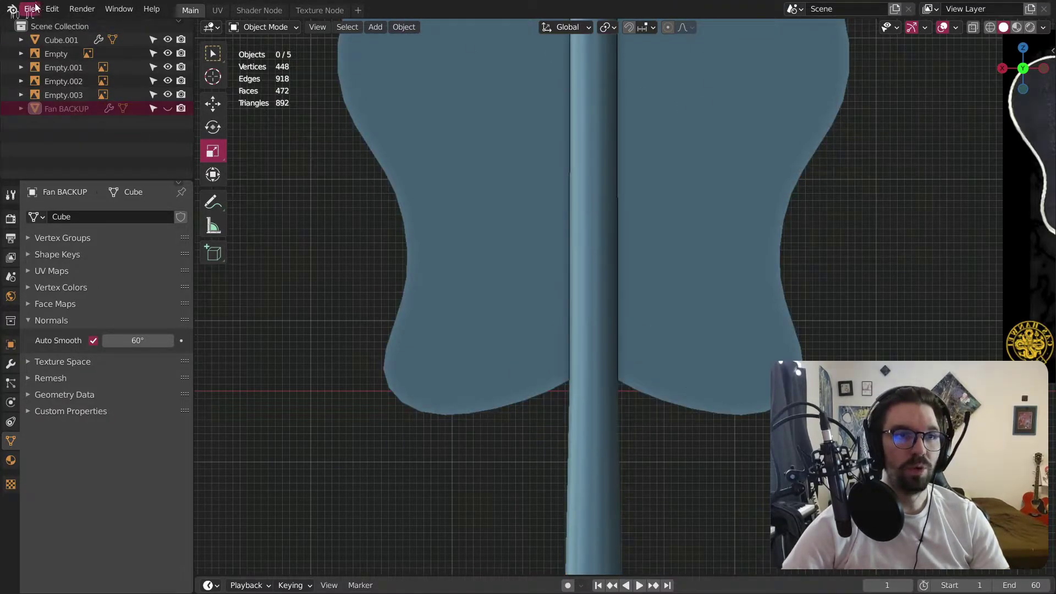
Put the pasted fan copy into Edit Mode and look over its wing mesh around the handle.
click(55, 40)
click(264, 27)
click(264, 54)
scroll(538, 349, up, 6)
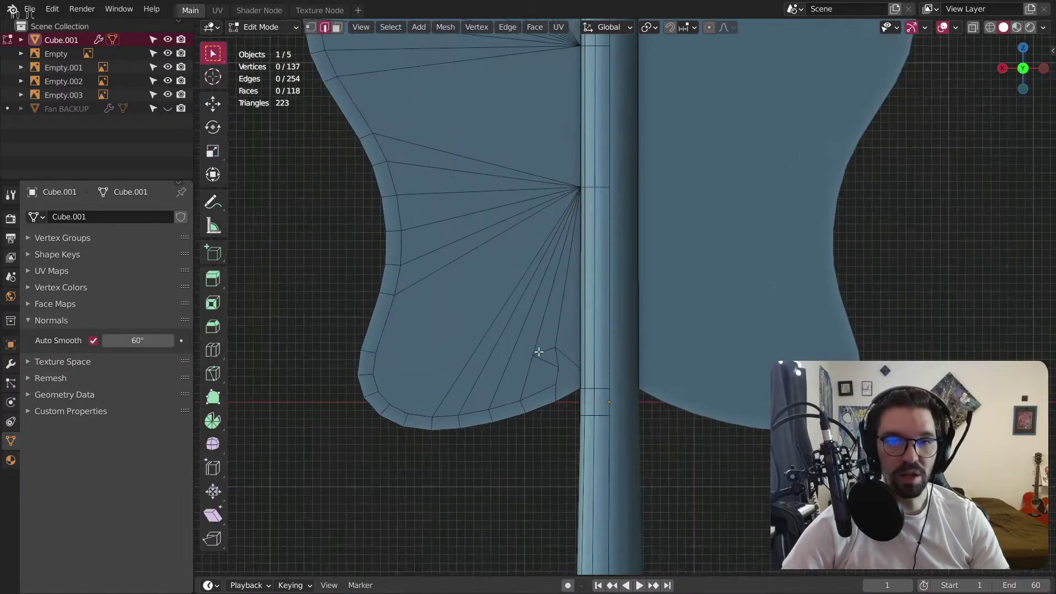
scroll(558, 374, down, 8)
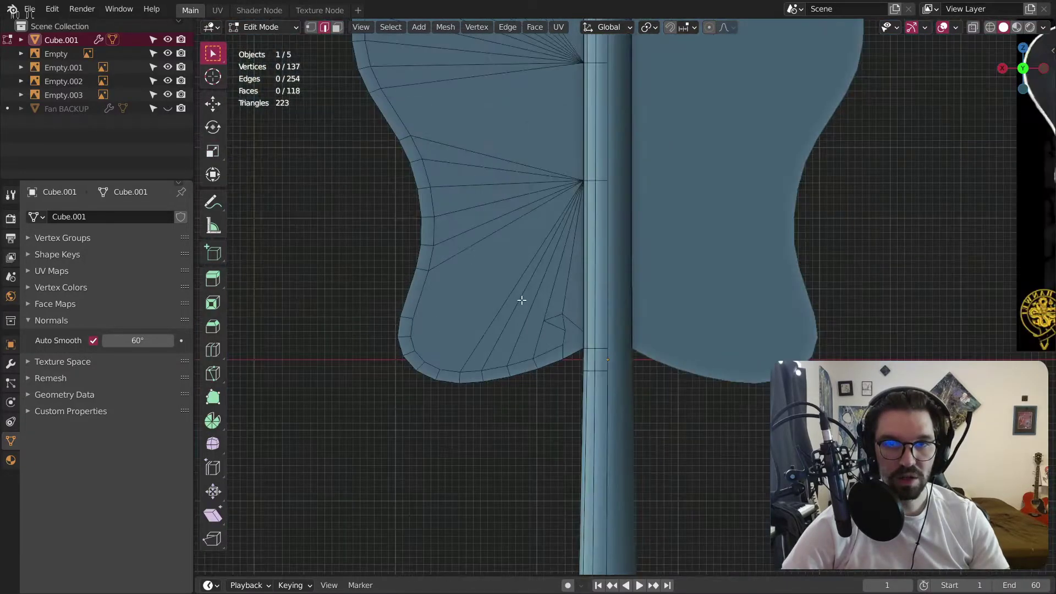
scroll(534, 225, up, 4)
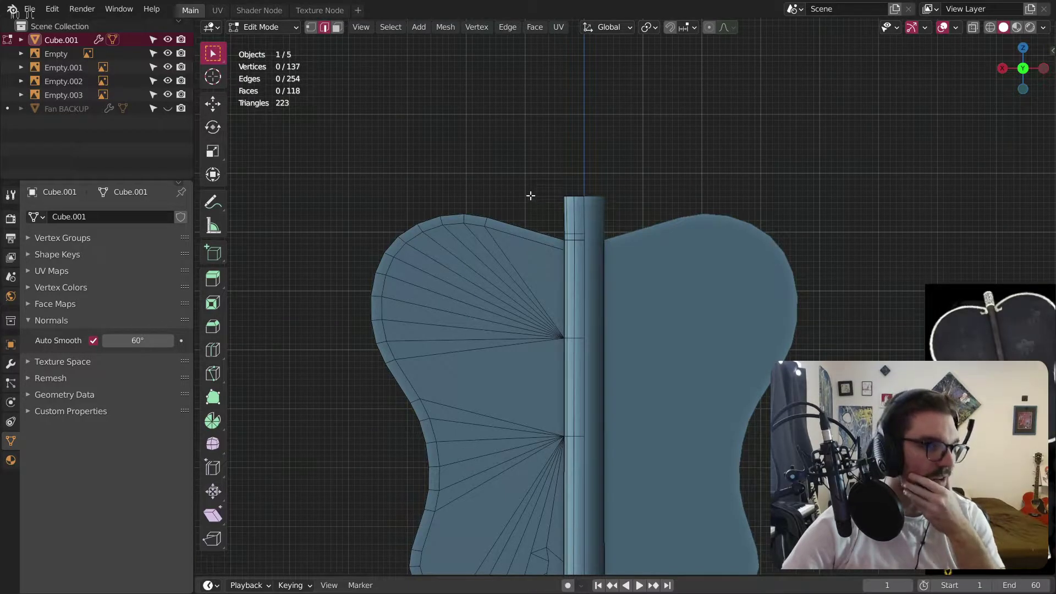
scroll(538, 324, down, 1)
shift+middle_drag(539, 381, 557, 313)
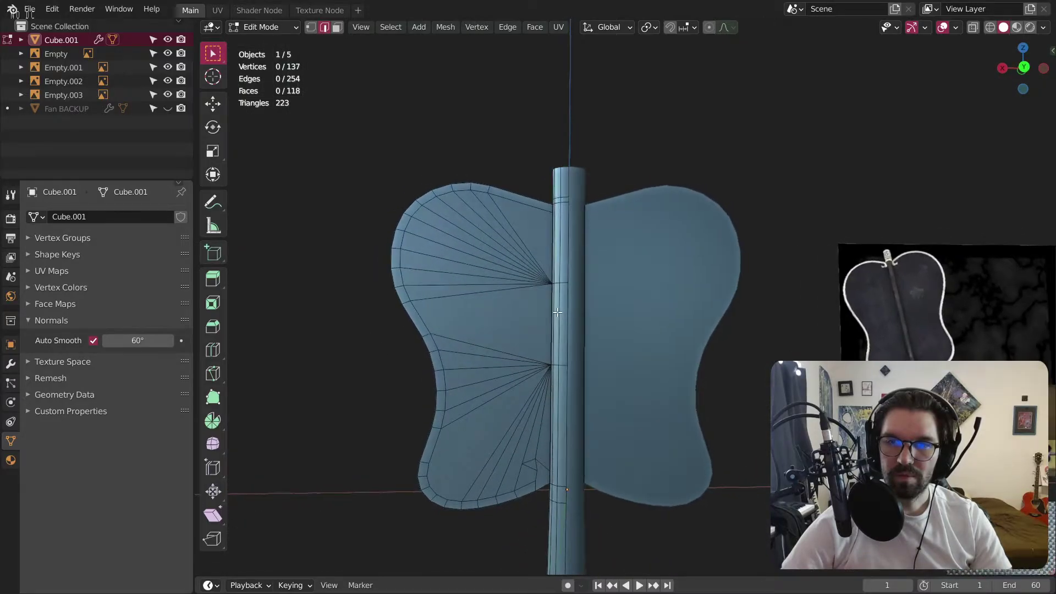
right_click(552, 295)
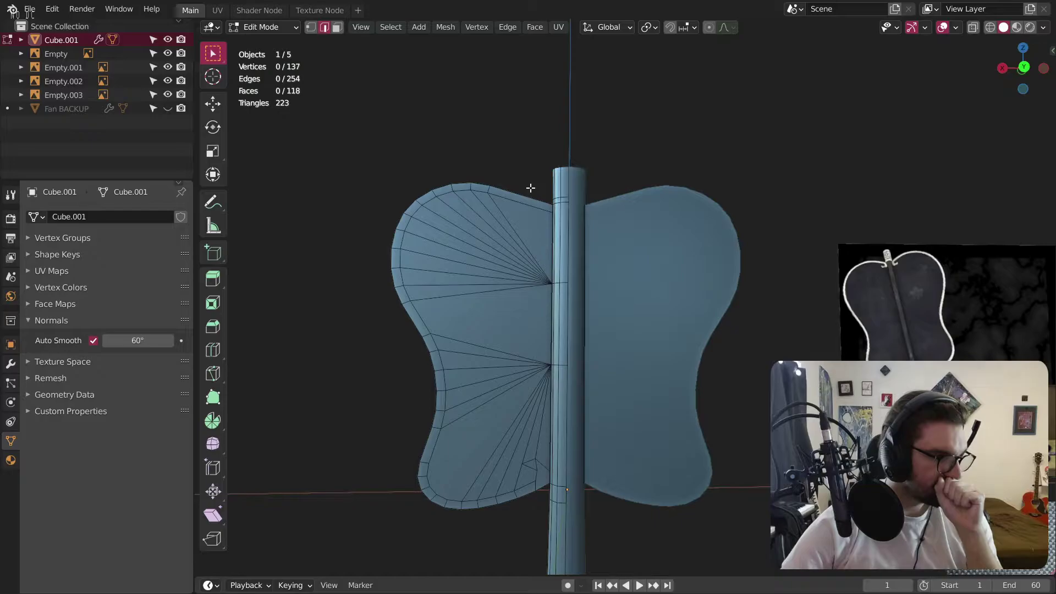
Try subdividing the upper inset edge beside the handle and sliding its new vertex toward the handle.
scroll(550, 187, up, 7)
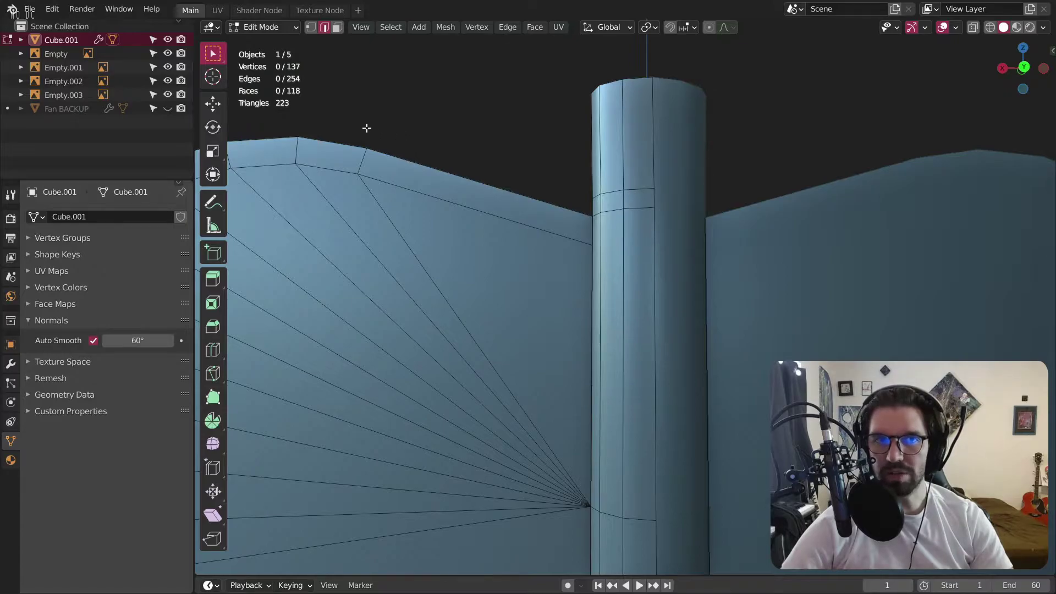
click(501, 217)
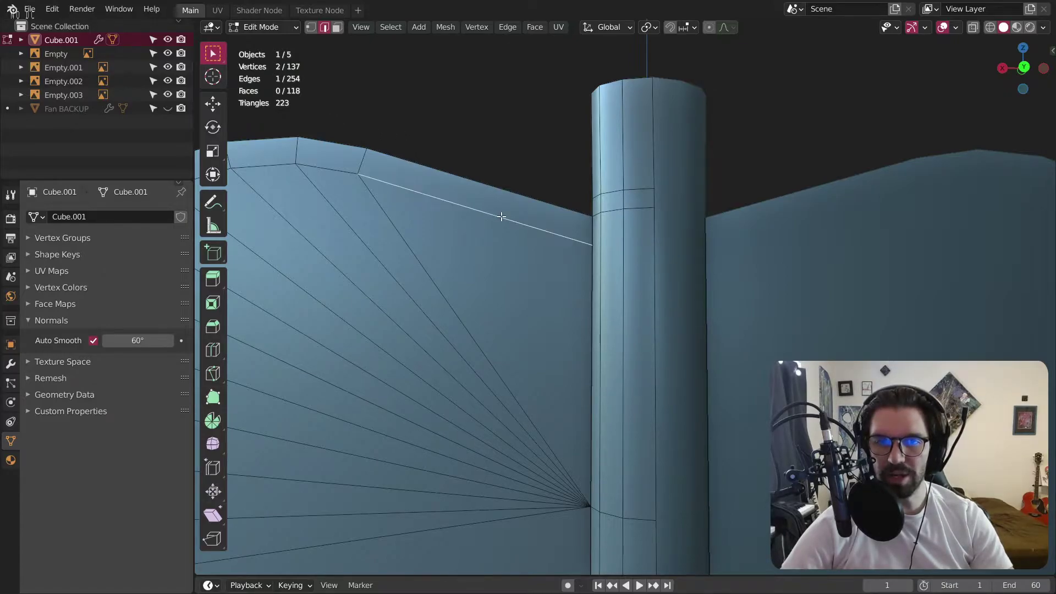
right_click(501, 216)
click(501, 217)
key(1)
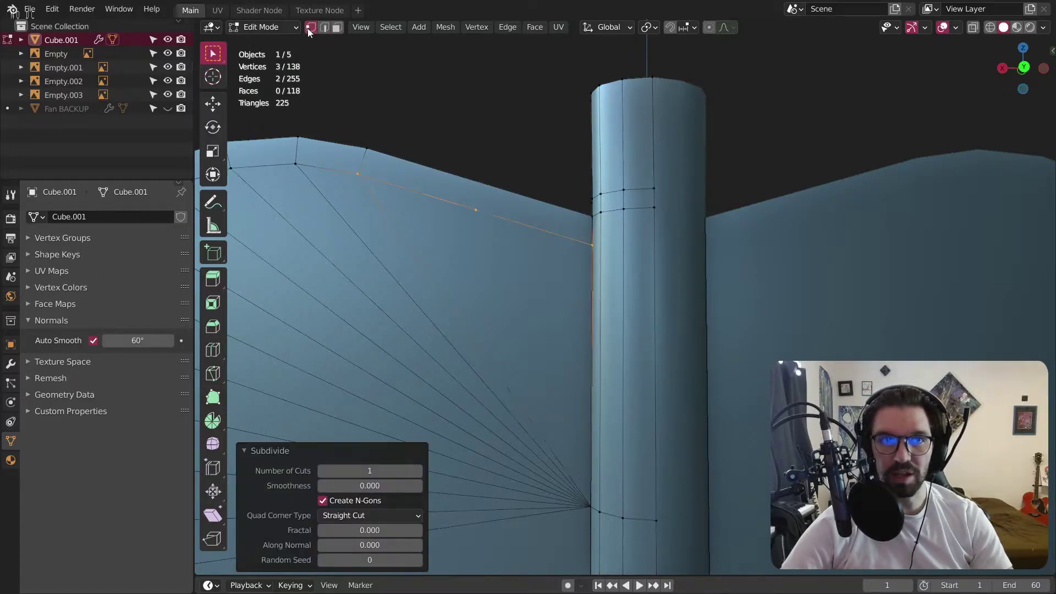
click(475, 214)
key(shift+v)
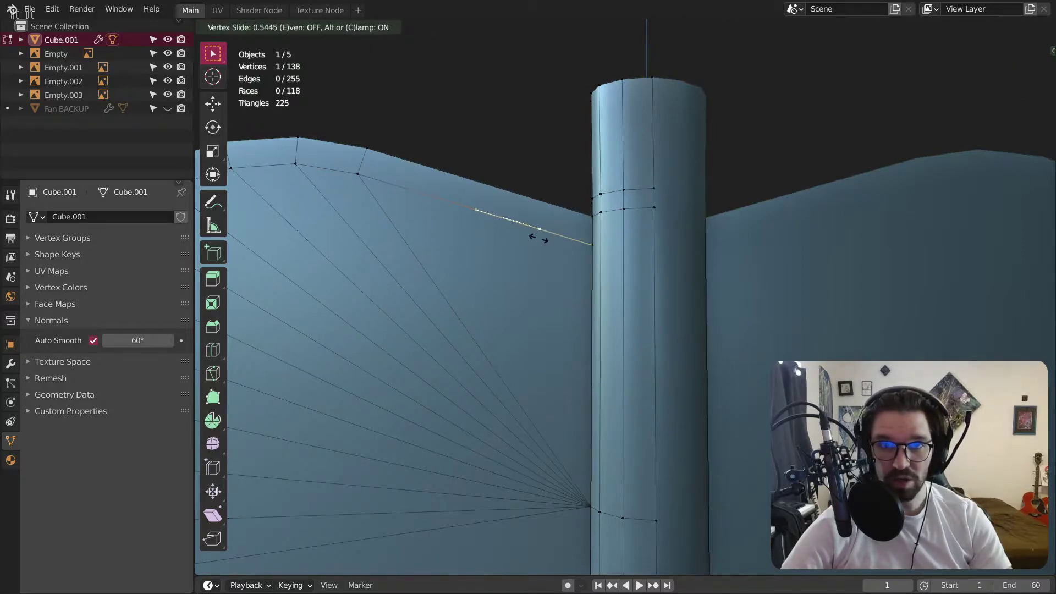
click(527, 242)
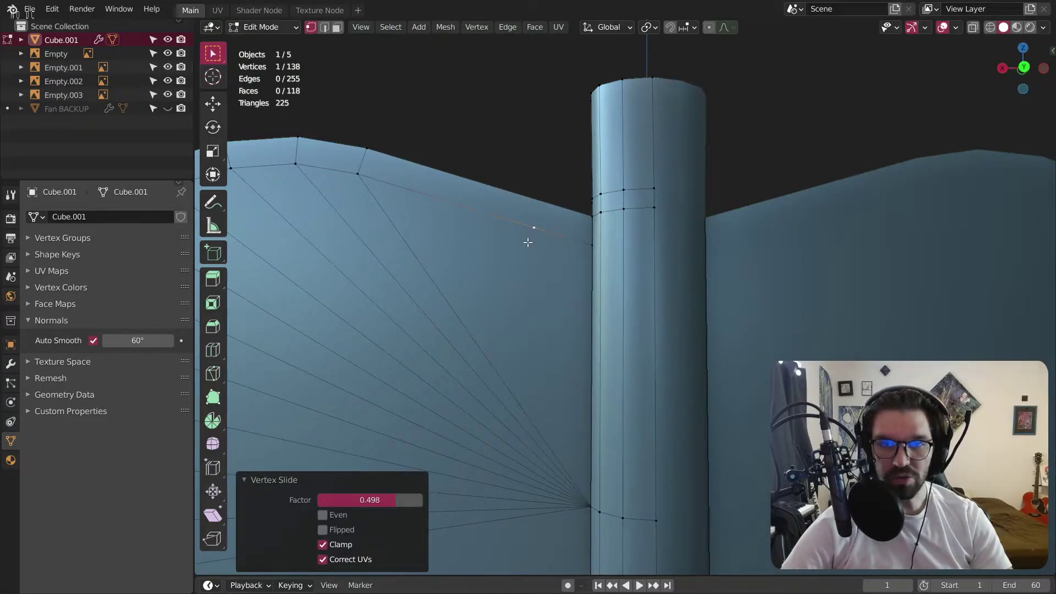
key(shift+v)
click(517, 271)
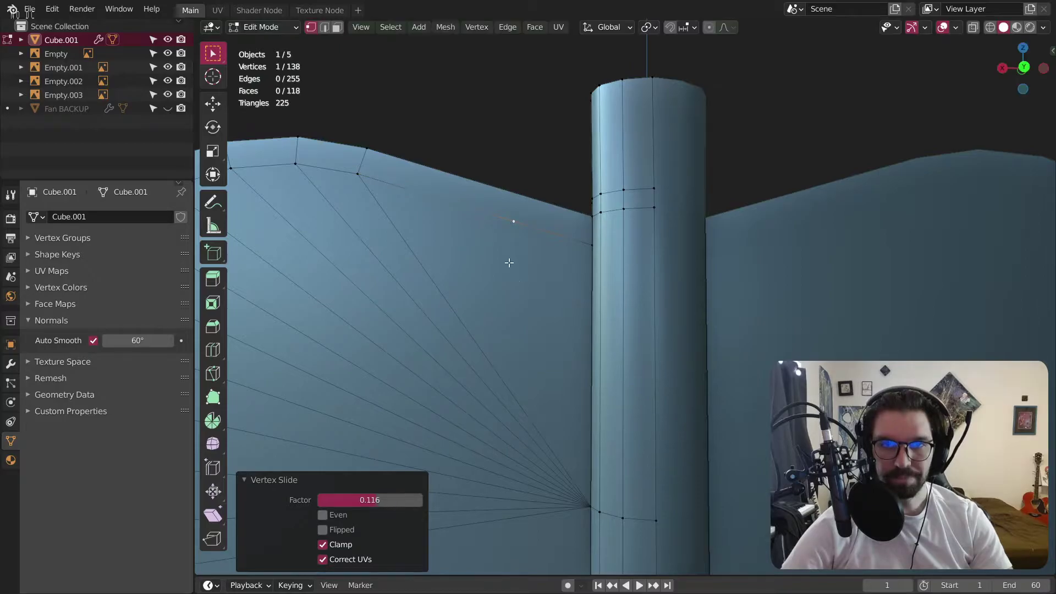
key(2)
middle_drag(540, 219, 542, 251)
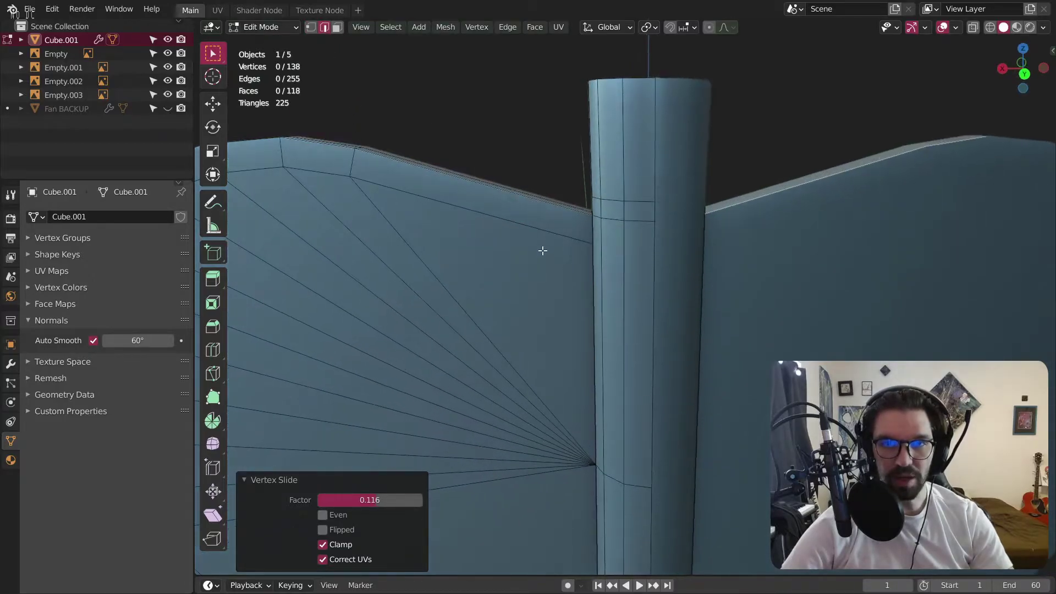
alt+click(536, 227)
key(ctrl+z)
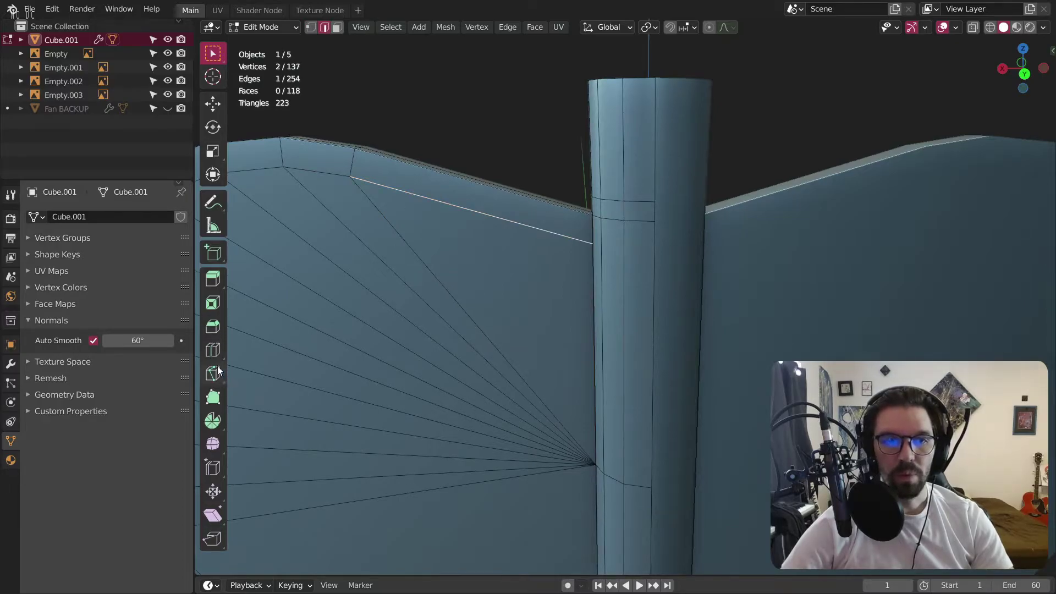
Cut a loop across the upper border strip near the handle, factor 0.699, and connect its inner vertex to the pole vertex on the handle.
click(213, 350)
drag(521, 212, 608, 236)
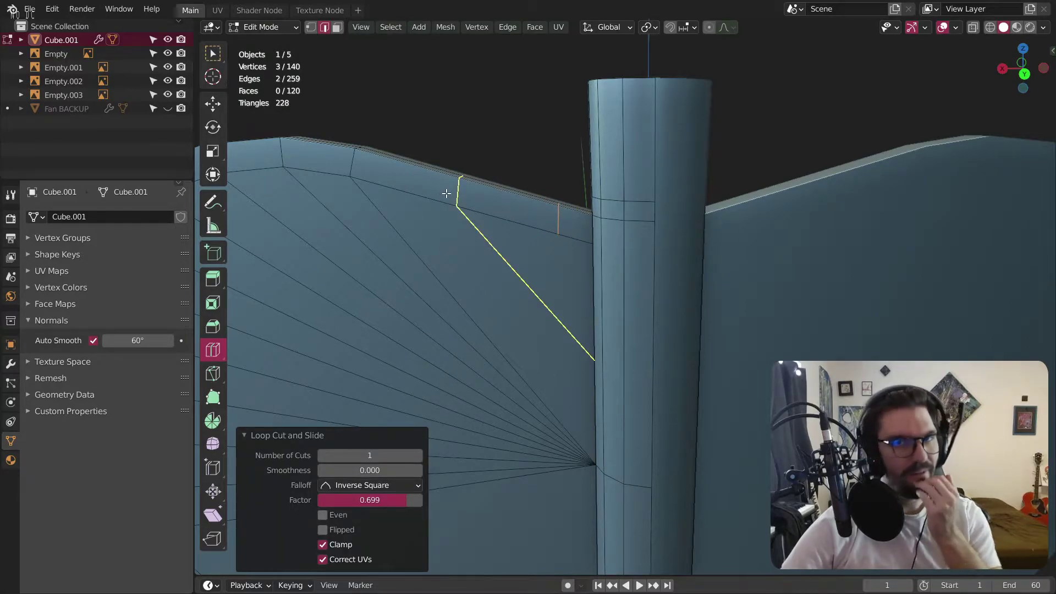
click(310, 27)
click(213, 54)
click(543, 234)
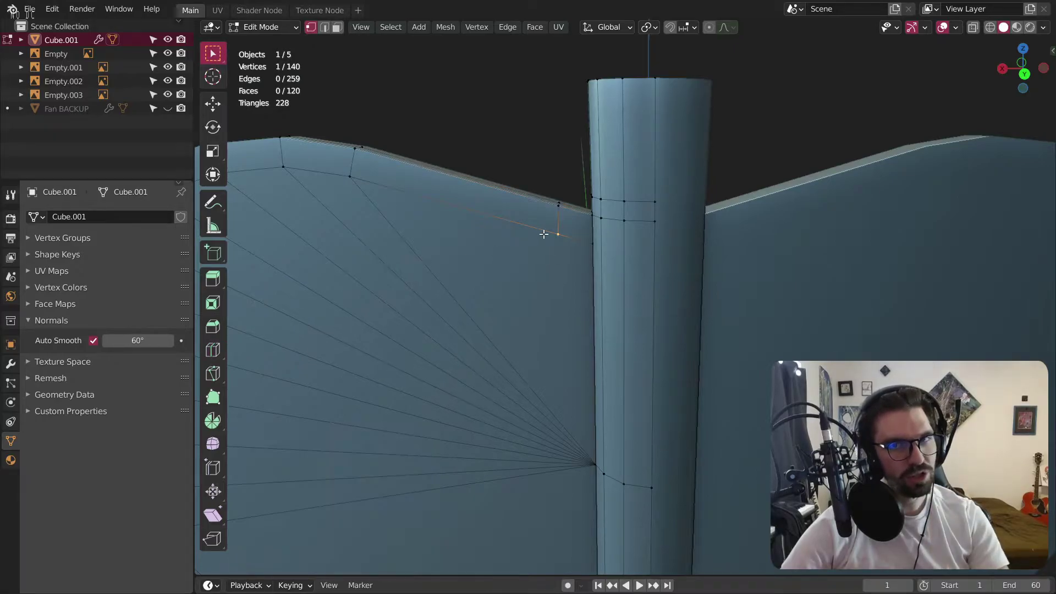
scroll(586, 453, up, 2)
shift+click(591, 461)
key(j)
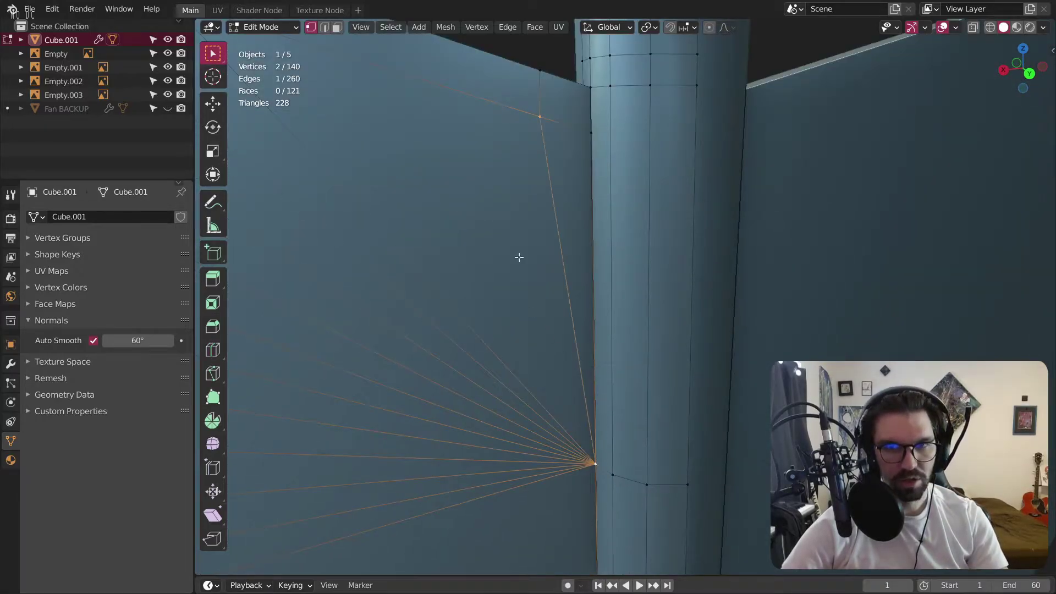
Add a centred loop cut across the remaining long border segment and connect its inner vertex to the same pole vertex.
scroll(518, 266, down, 3)
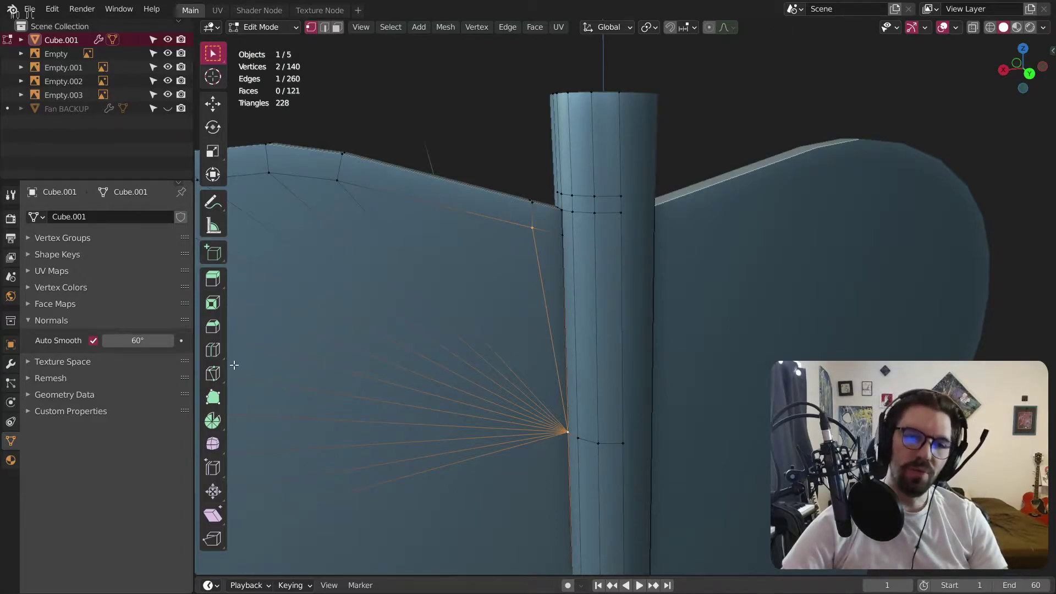
click(213, 350)
click(454, 197)
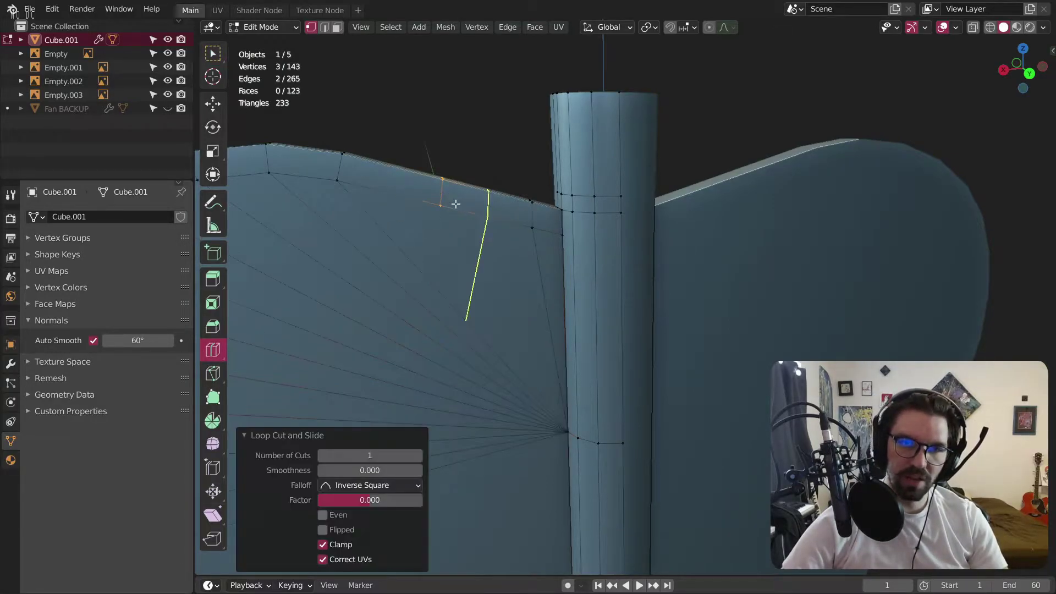
click(211, 52)
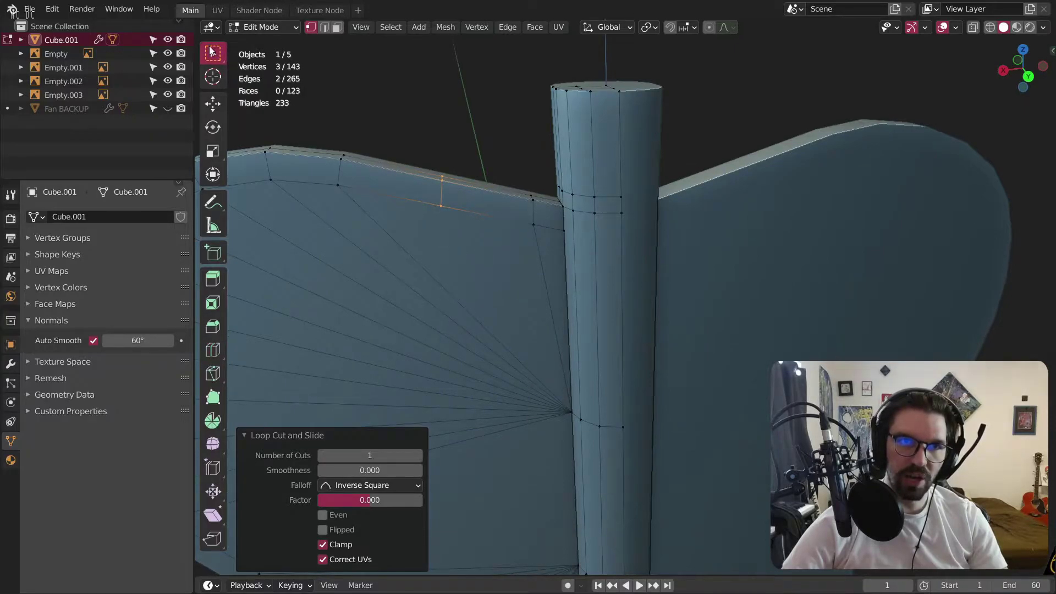
click(444, 212)
shift+click(571, 412)
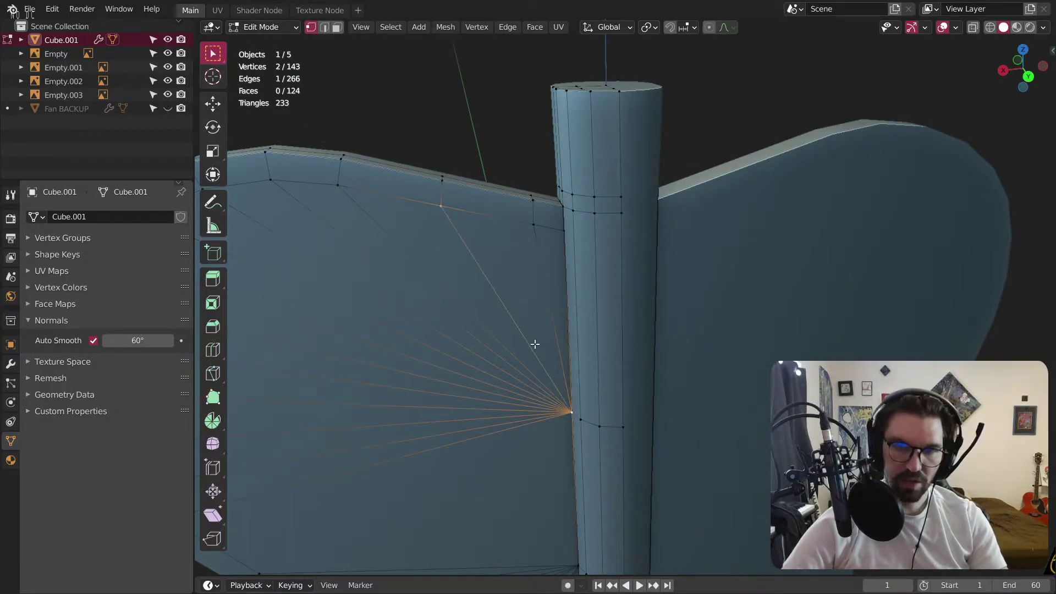
key(j)
key(alt+a)
Edge-slide the new border cut toward the handle by a factor of about 0.74.
scroll(440, 204, up, 2)
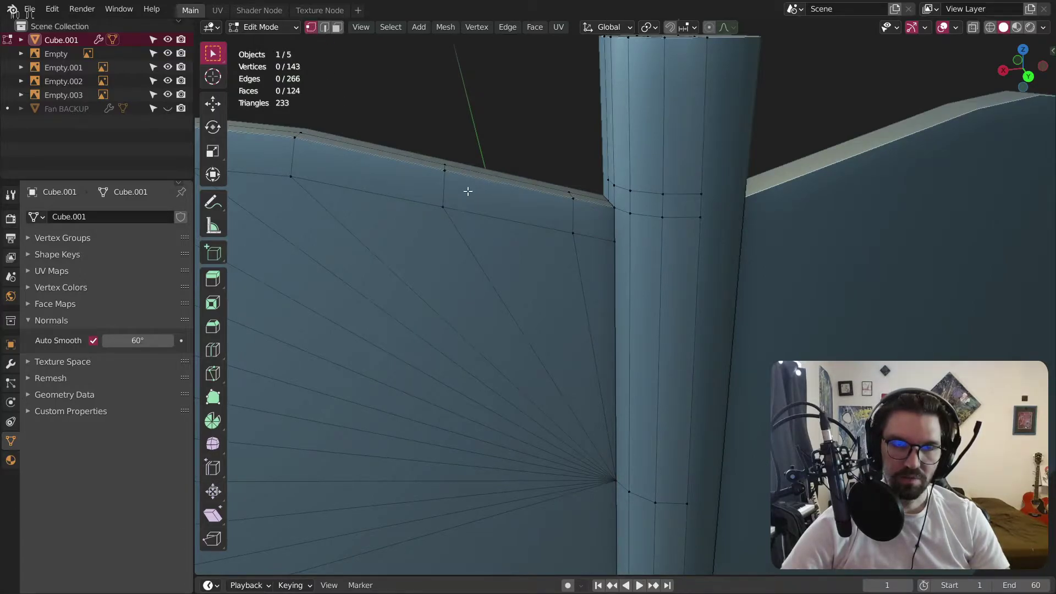
click(444, 158)
ctrl+click(447, 204)
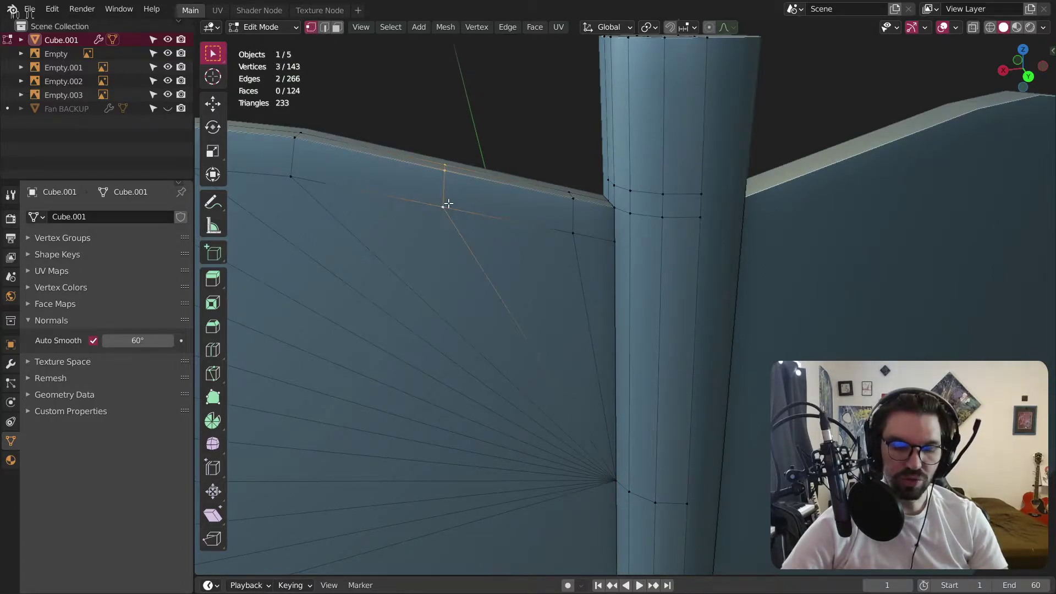
key(g)
right_click(493, 197)
key(g)
key(g)
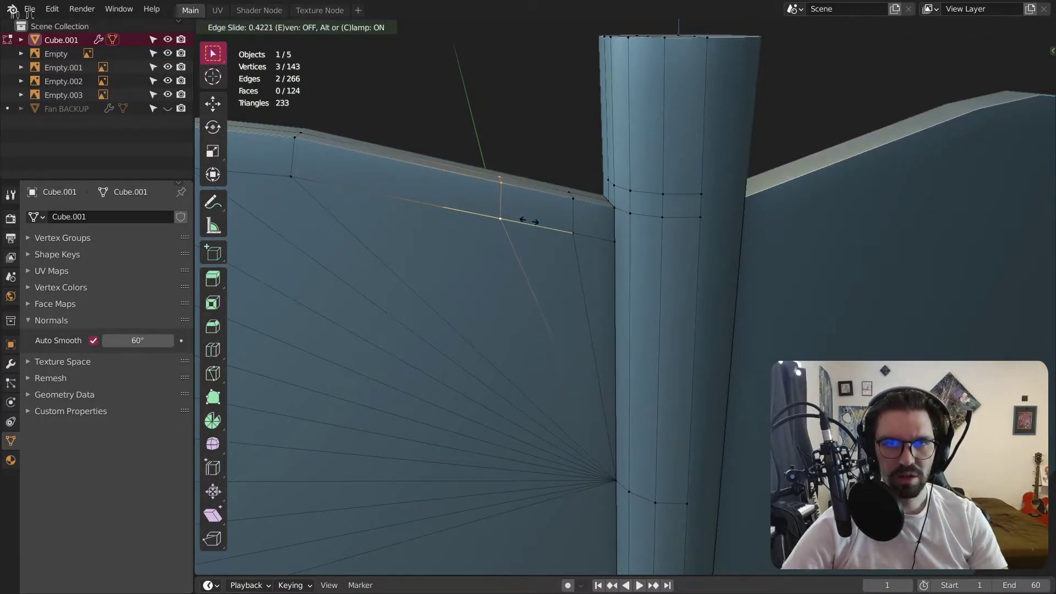
click(572, 232)
Slide the inner vertex of the cut nearest the handle down its connecting edge by a factor of about 0.10.
middle_drag(610, 257, 532, 200)
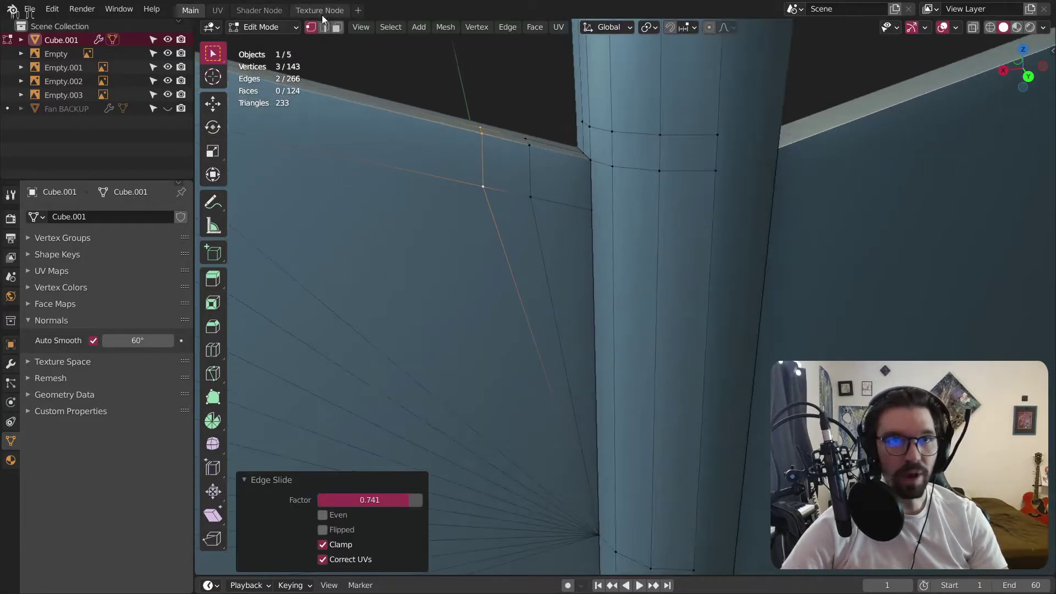
click(539, 202)
key(shift+v)
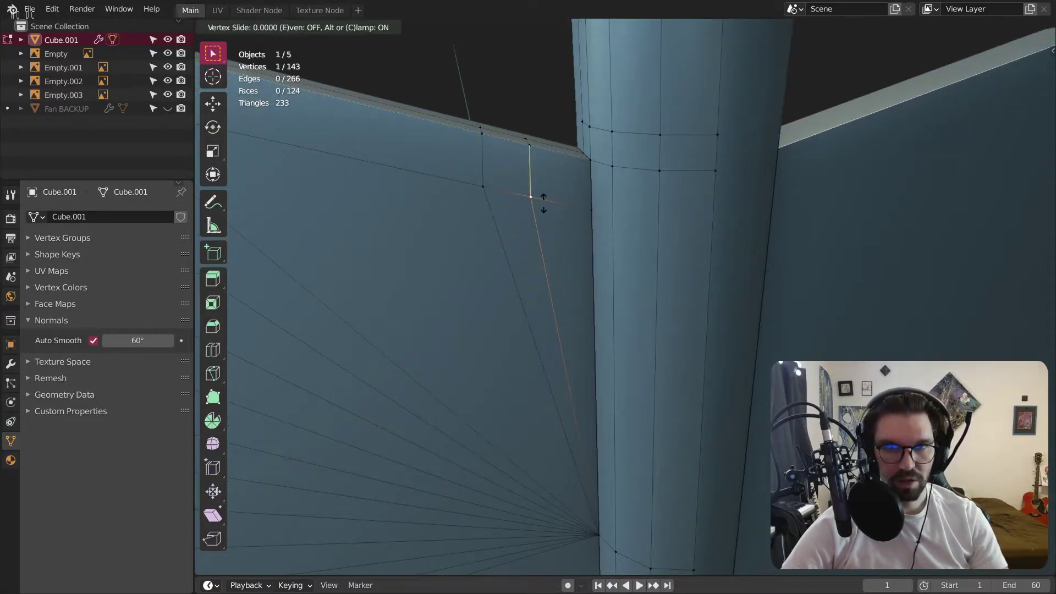
click(552, 237)
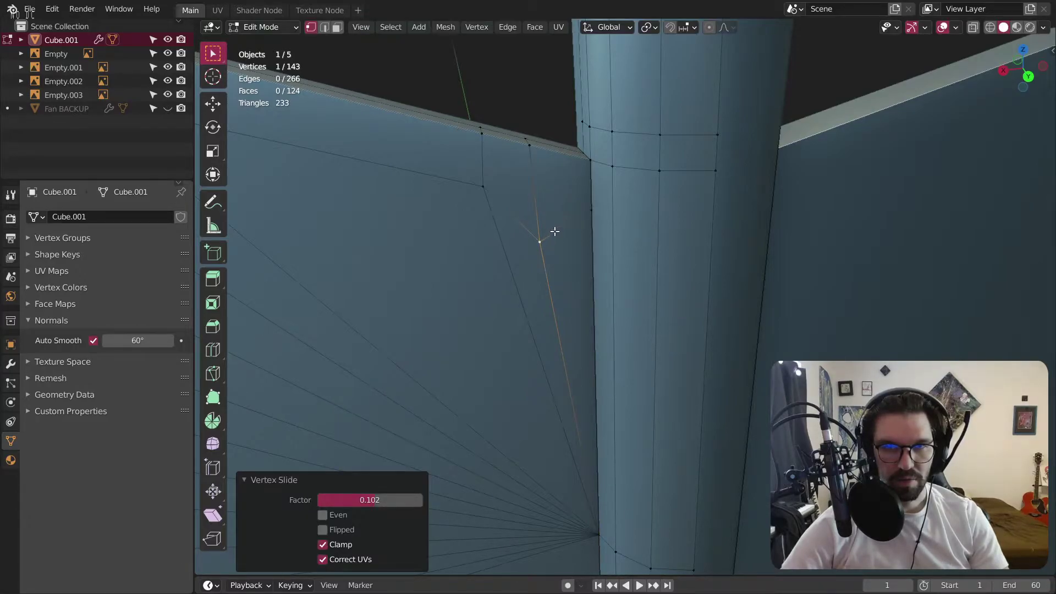
Subdivide the long edge from the outer inner-border vertex to the handle pole, and slide the new vertex up by a factor of about 0.53.
key(2)
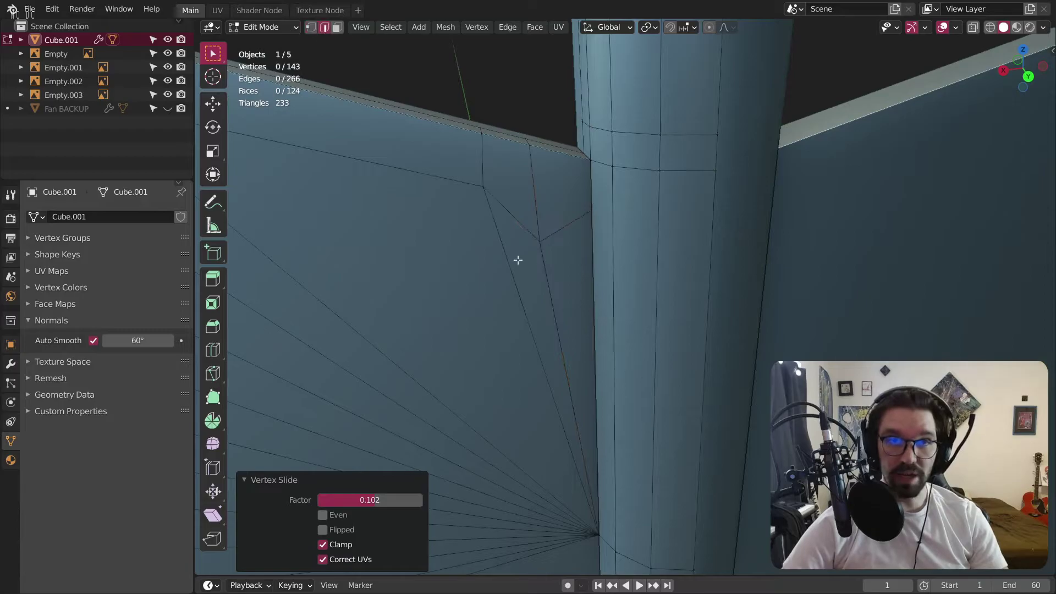
click(523, 286)
right_click(523, 286)
click(523, 286)
click(312, 27)
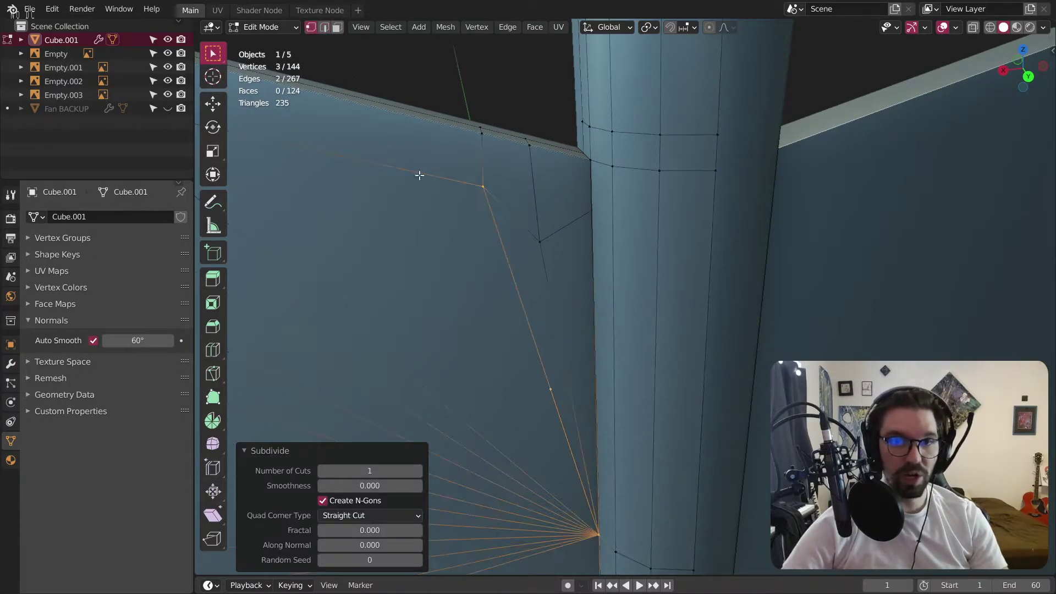
click(549, 389)
key(shift+v)
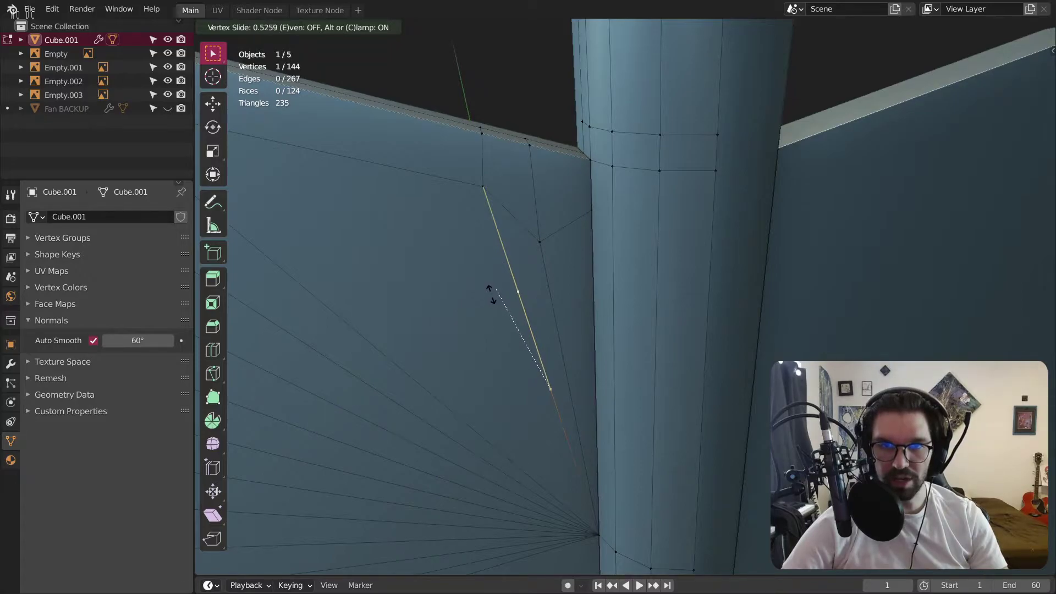
click(491, 295)
Connect the new vertex to the neighbouring inner border vertex nearer the handle.
click(522, 290)
shift+click(536, 243)
key(j)
In a straight-on view of the fan, move the two connected vertices about -0.026 m in X and 0.071 m in Z.
middle_drag(547, 224, 532, 227)
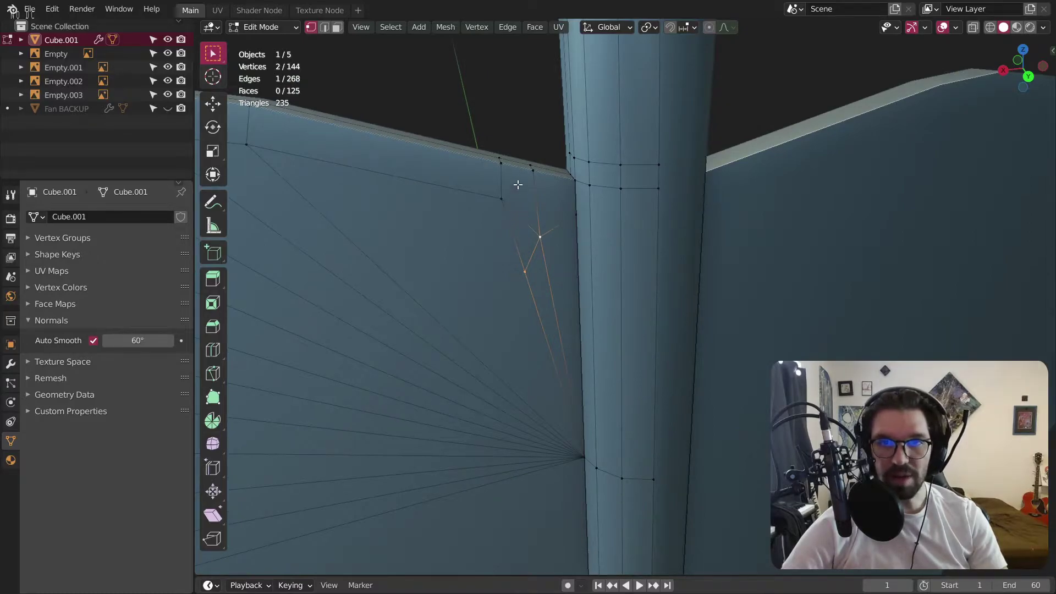
middle_drag(542, 233, 537, 236)
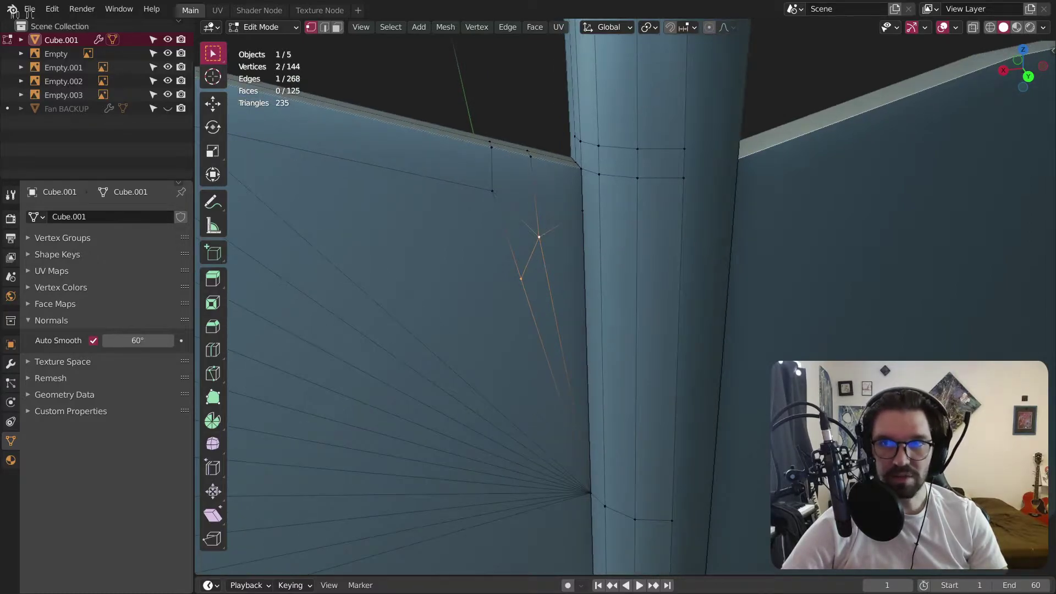
click(1027, 76)
scroll(541, 237, up, 1)
key(g)
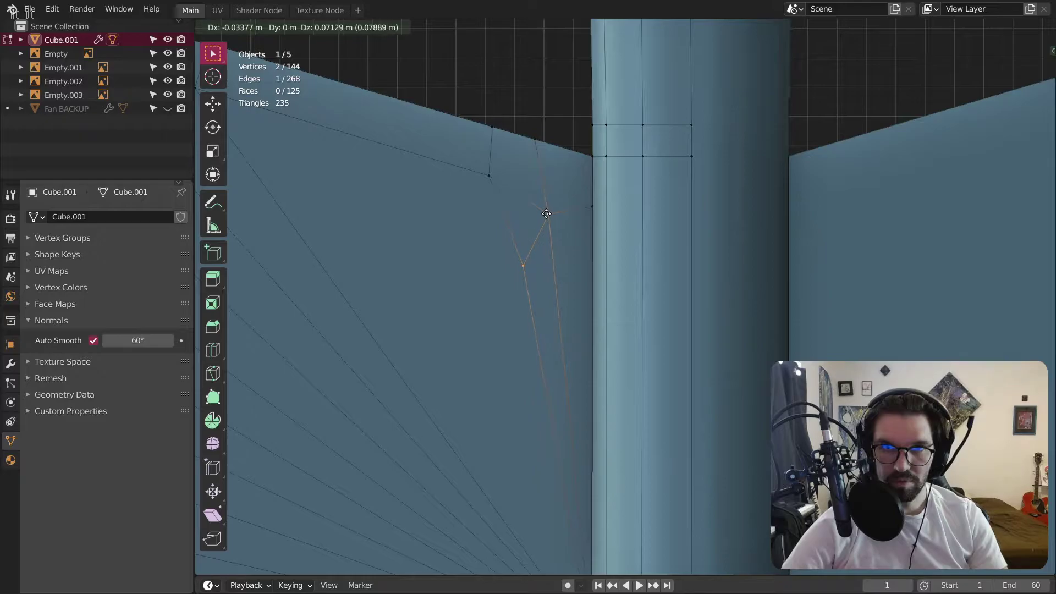
click(545, 213)
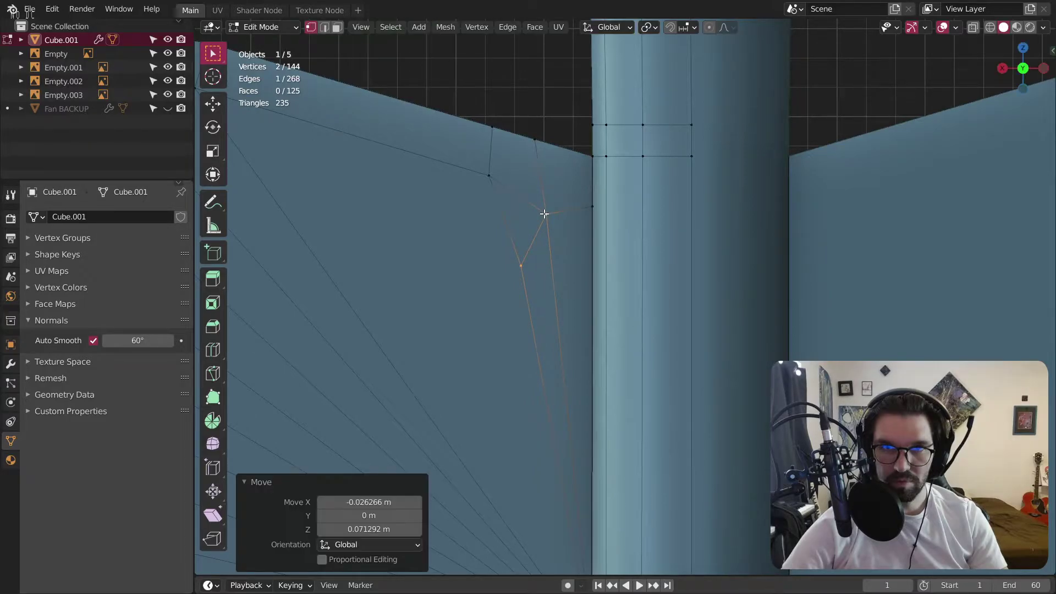
Subdivide the edge along the handle below the border end, and slide the new vertex up by a factor of about 0.774.
click(323, 28)
click(585, 313)
middle_drag(585, 311, 594, 316)
right_click(594, 317)
click(594, 316)
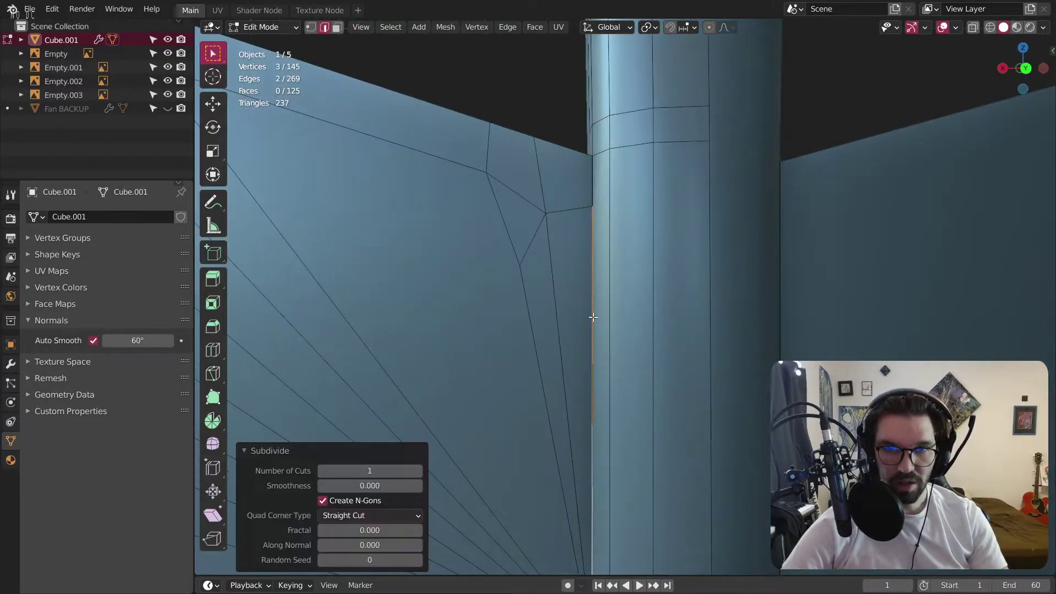
key(1)
click(577, 427)
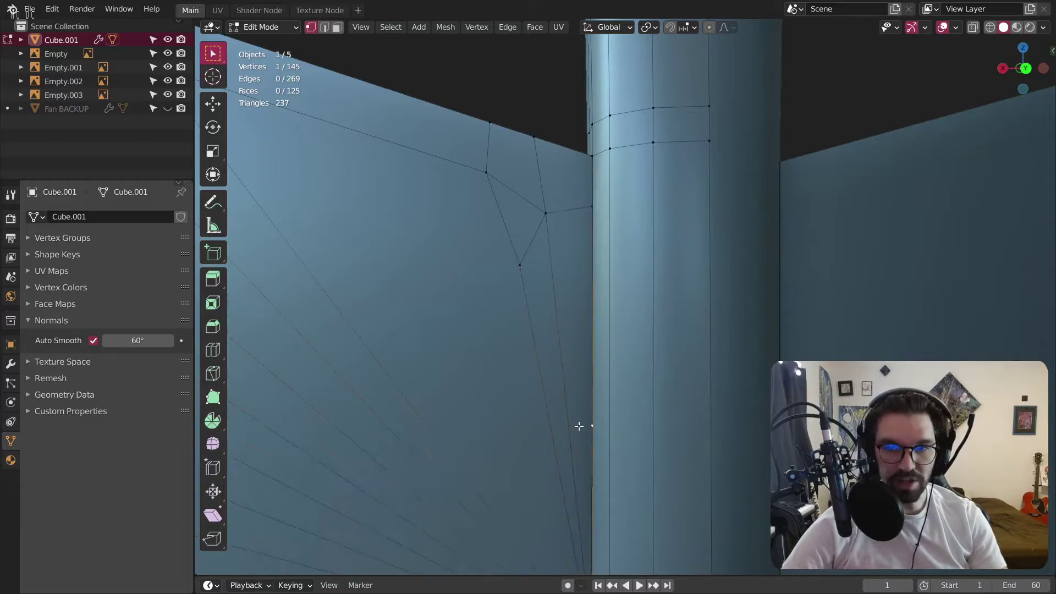
key(shift+v)
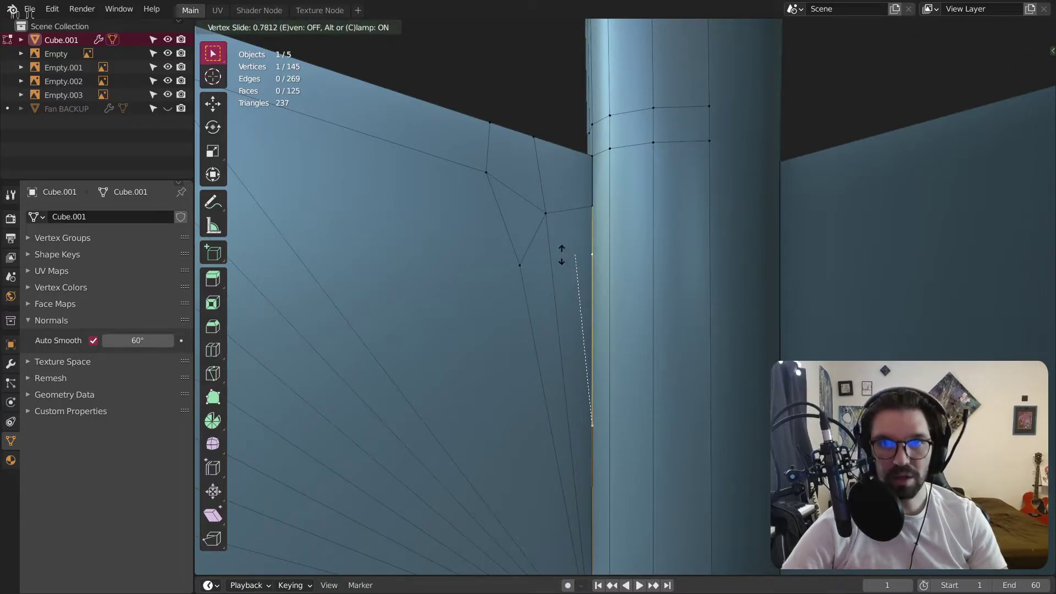
click(559, 254)
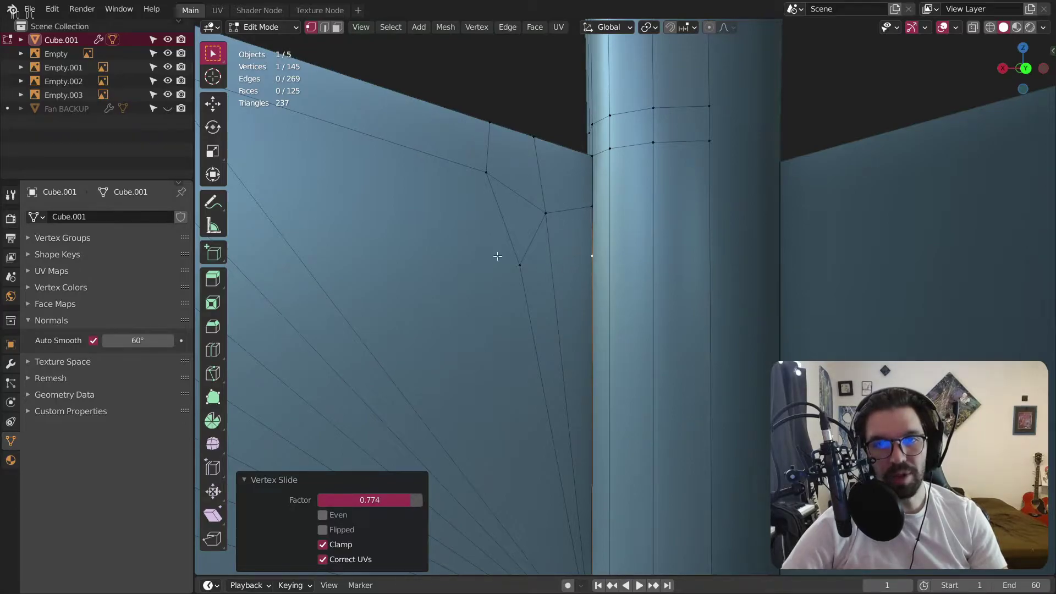
Subdivide the long edge from the inner border vertex nearest the handle to the pole, and slide the new vertex up by about 0.670.
click(325, 28)
click(568, 389)
right_click(567, 387)
click(568, 388)
click(311, 28)
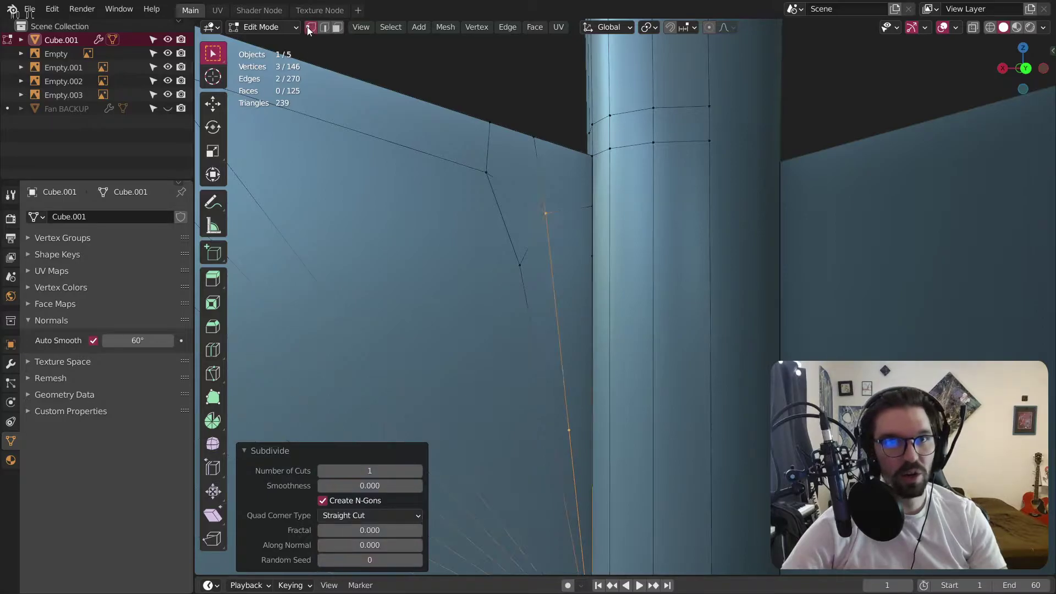
click(568, 430)
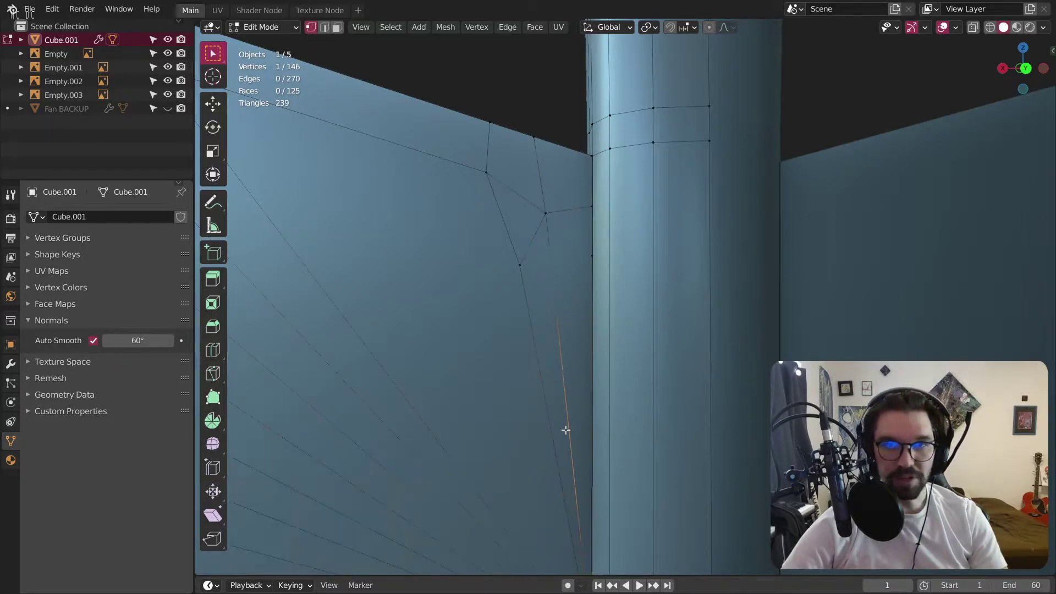
key(shift+v)
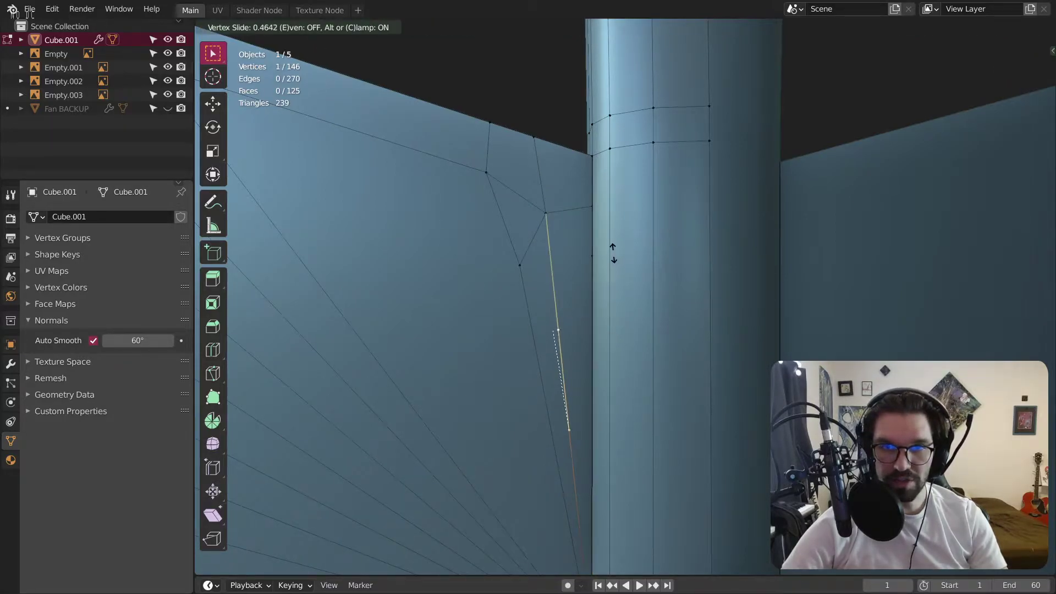
click(618, 209)
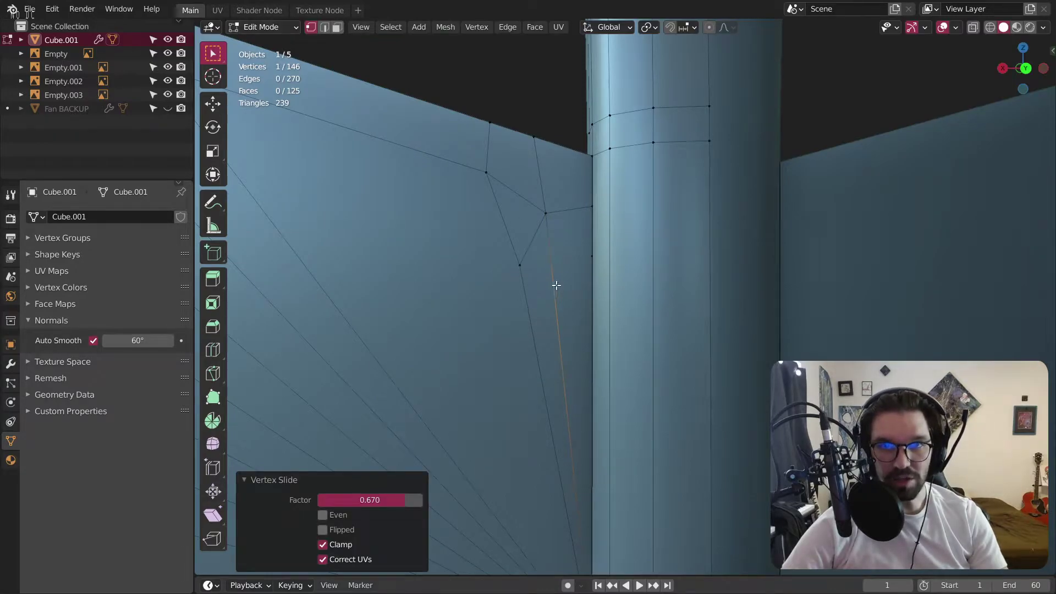
Connect the new vertex to the subdivided point on the handle edge and to the curl vertex on the other side.
shift+click(591, 255)
key(j)
click(552, 286)
shift+click(513, 260)
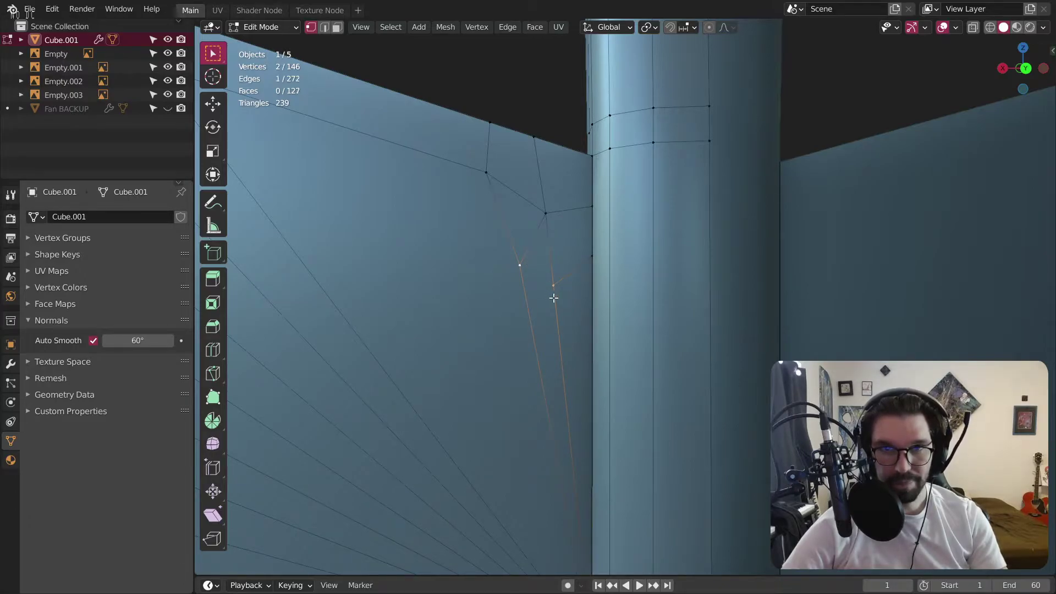
key(j)
Slide the middle curl vertex up its edge until it is level with the connected vertex on the handle edge.
click(539, 283)
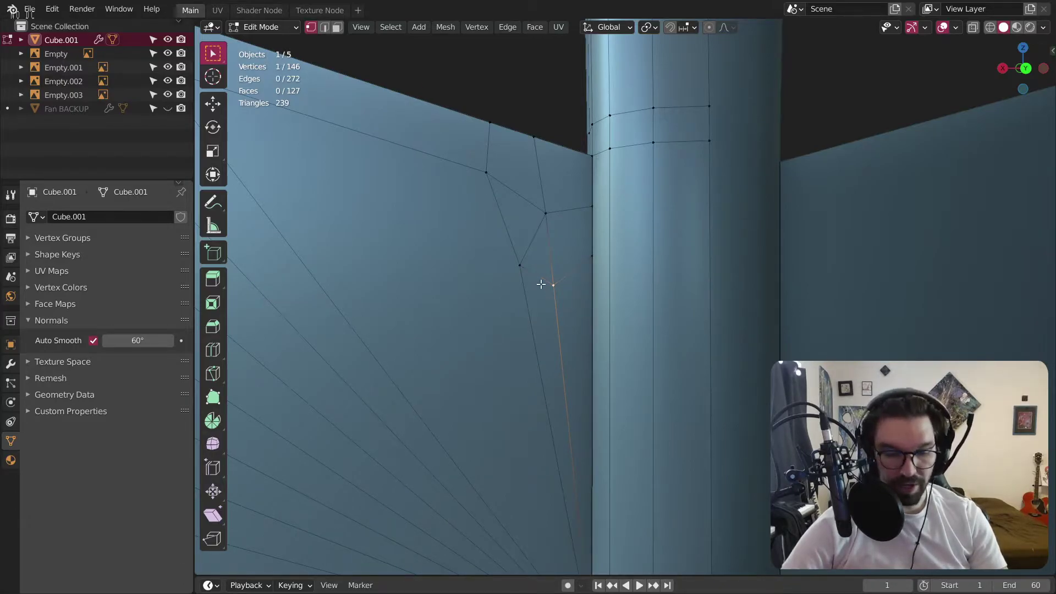
key(g)
key(g)
key(g)
right_click(543, 267)
key(g)
key(g)
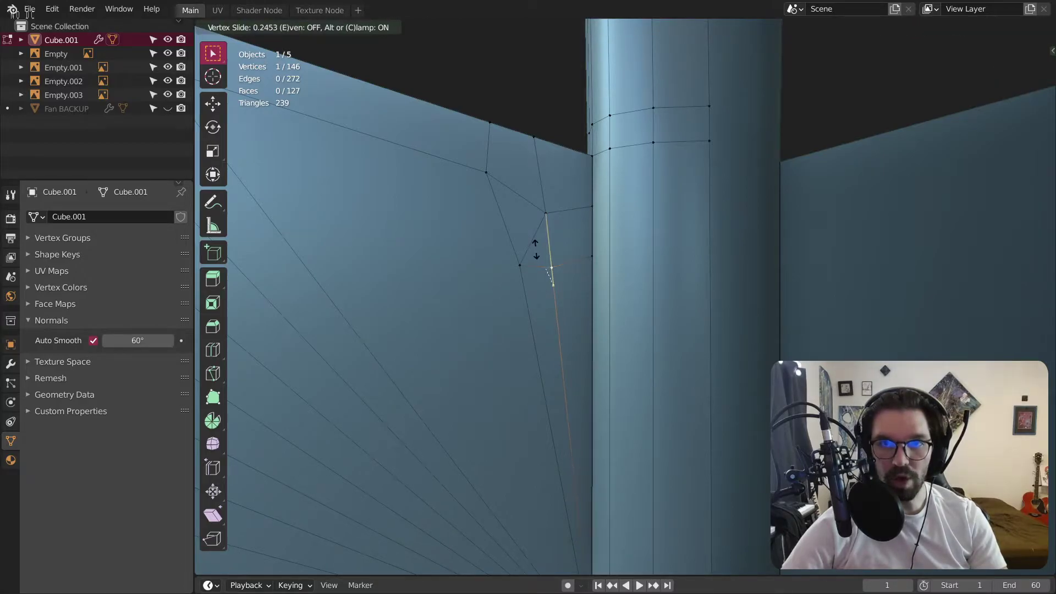
click(536, 249)
Slide the outer curl vertex up its edge by a factor of about 0.216.
click(516, 262)
key(g)
key(g)
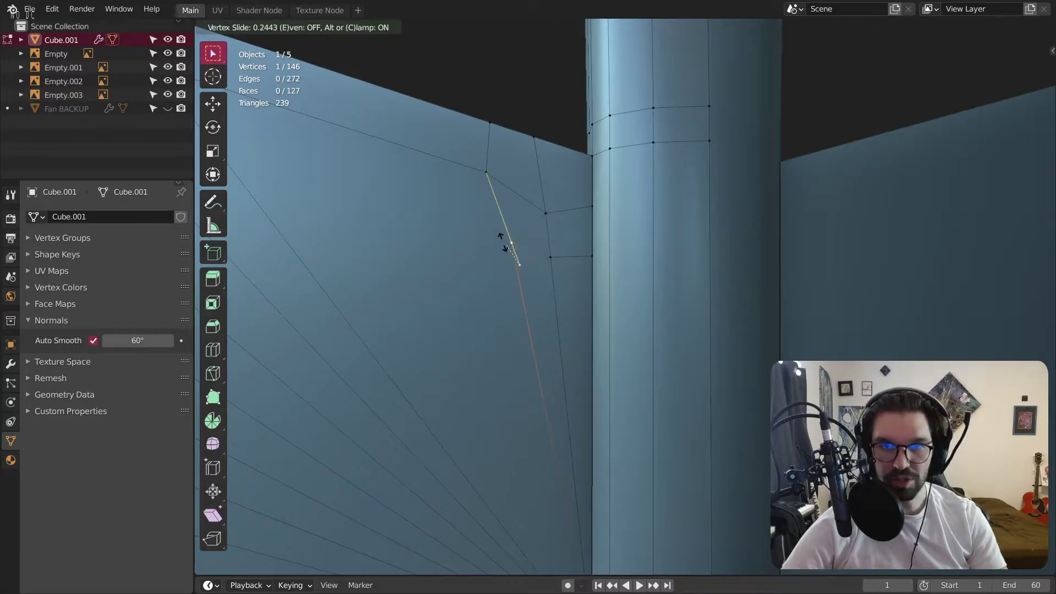
click(510, 243)
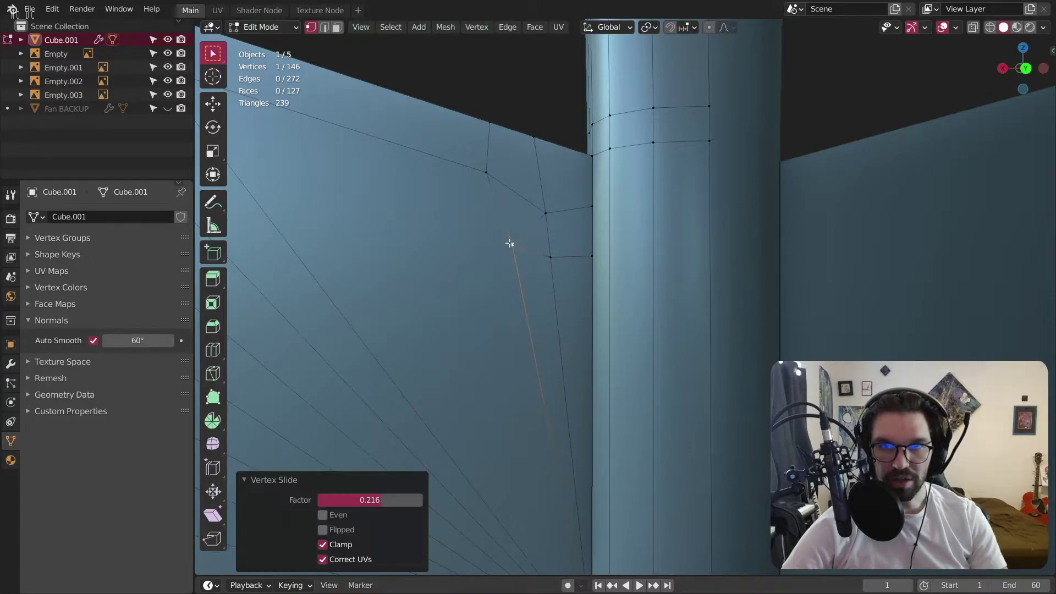
Try moving the inner border vertex above the curl about 0.039 m away from the handle, and undo the move.
click(548, 214)
key(g)
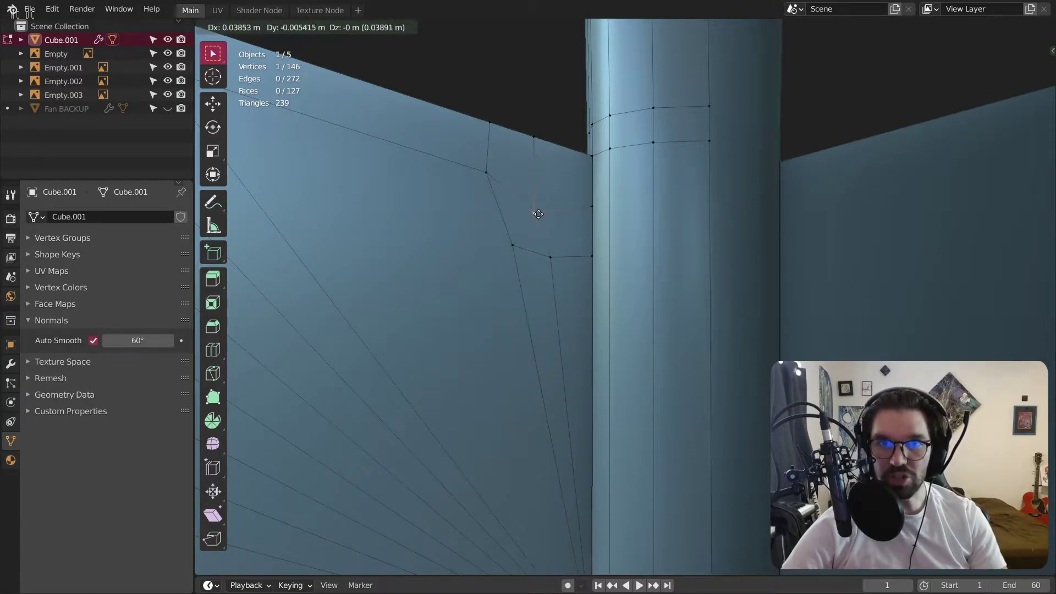
click(538, 214)
key(ctrl+z)
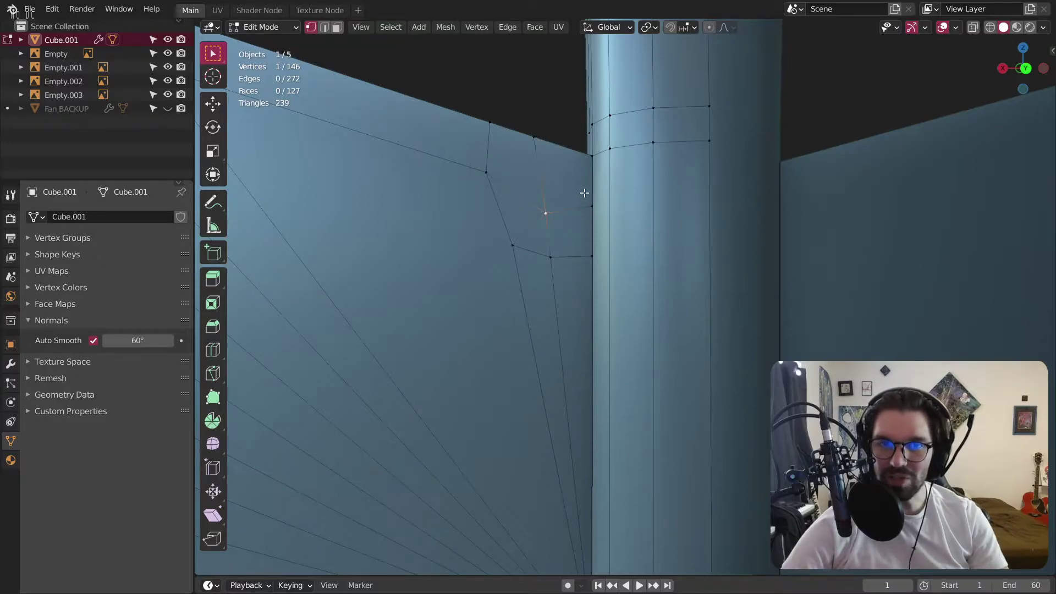
In a straight-on view, move the outer curl vertex about 0.098 m in X and 0.036 m in Z, away from the handle.
scroll(579, 185, down, 4)
mouse_move(577, 208)
middle_down()
mouse_move(539, 223)
mouse_move(563, 220)
middle_up()
scroll(562, 263, down, 3)
scroll(547, 270, down, 4)
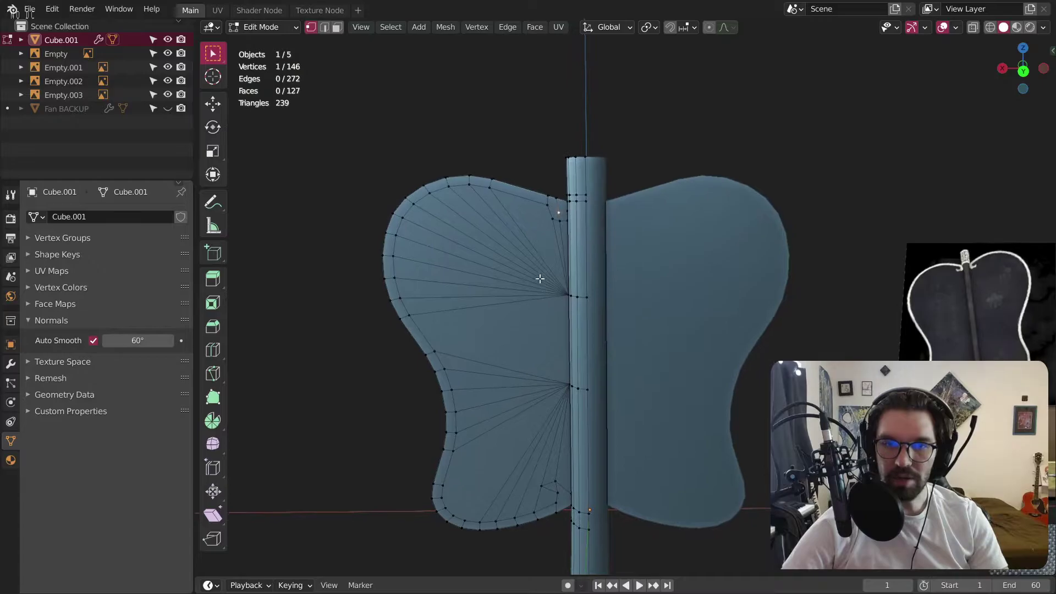
scroll(545, 247, up, 5)
scroll(553, 226, up, 3)
scroll(564, 214, down, 4)
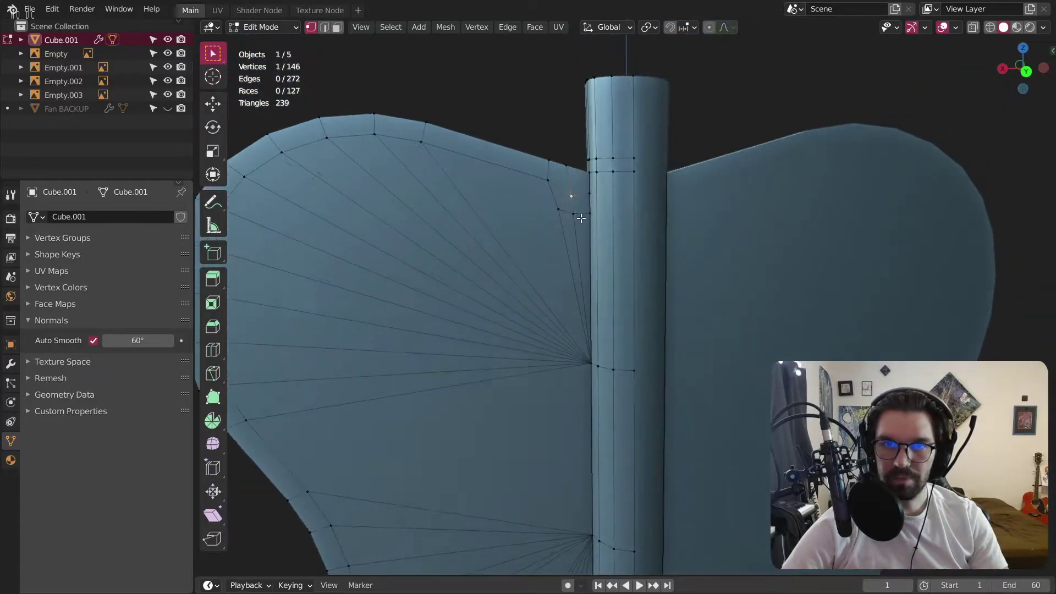
scroll(569, 212, up, 5)
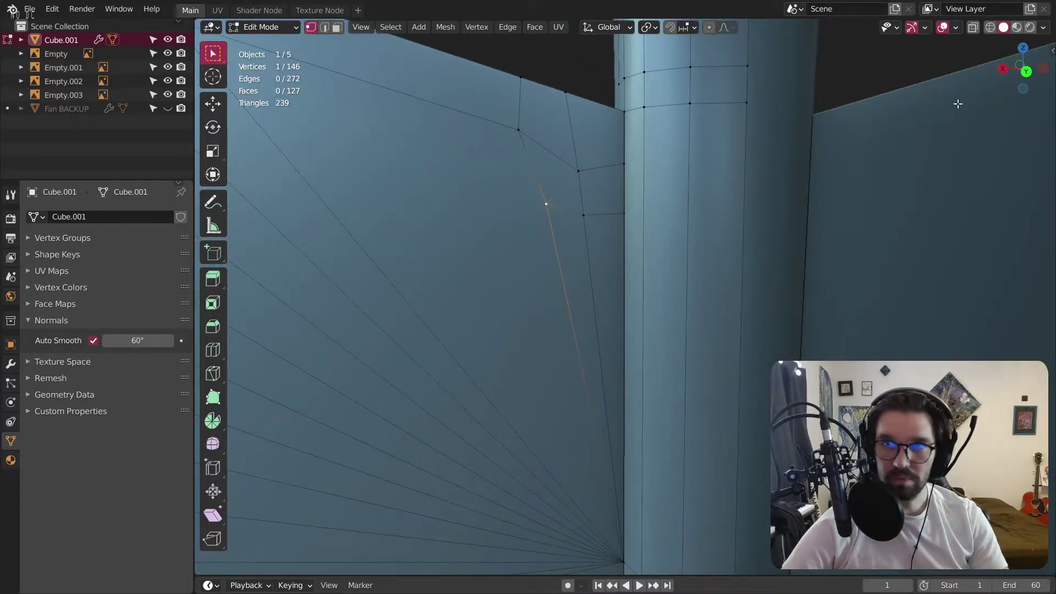
click(1026, 71)
key(g)
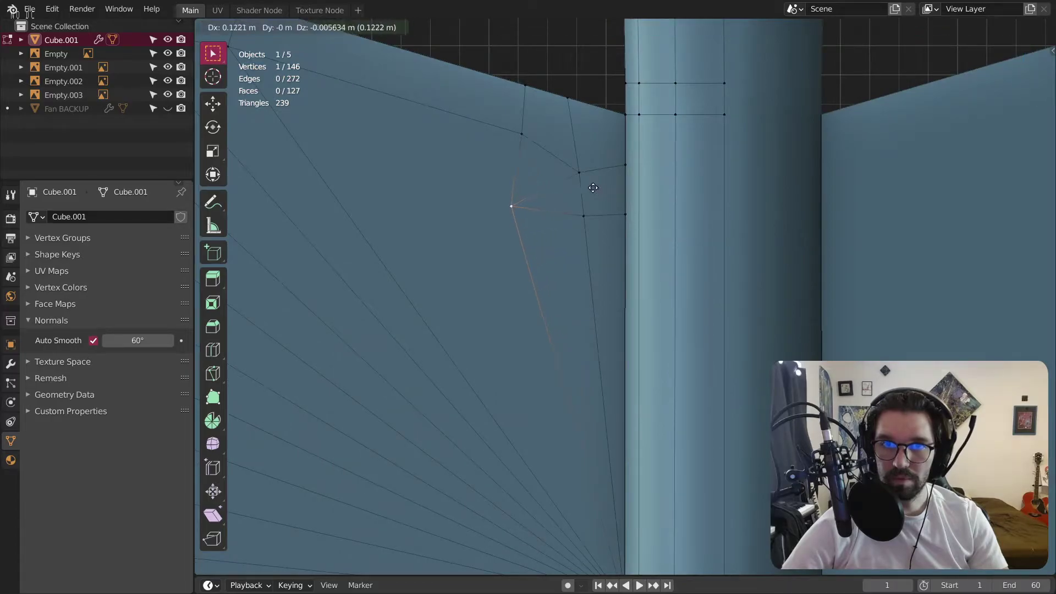
click(600, 175)
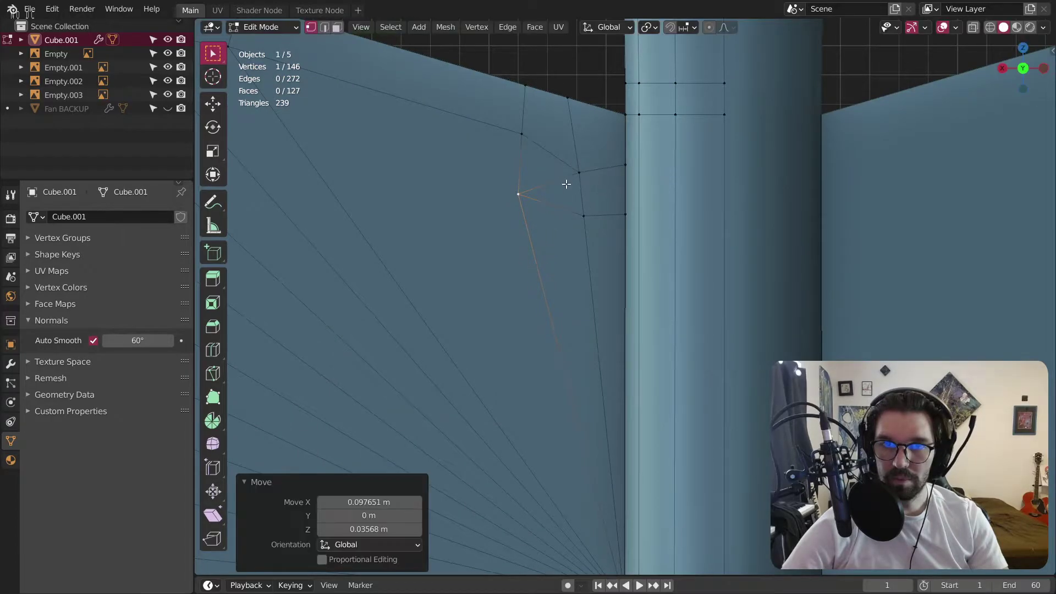
Select the whole border face loop of the wing together with the faces forming its upper and lower curled ends.
scroll(563, 182, down, 3)
scroll(561, 183, down, 2)
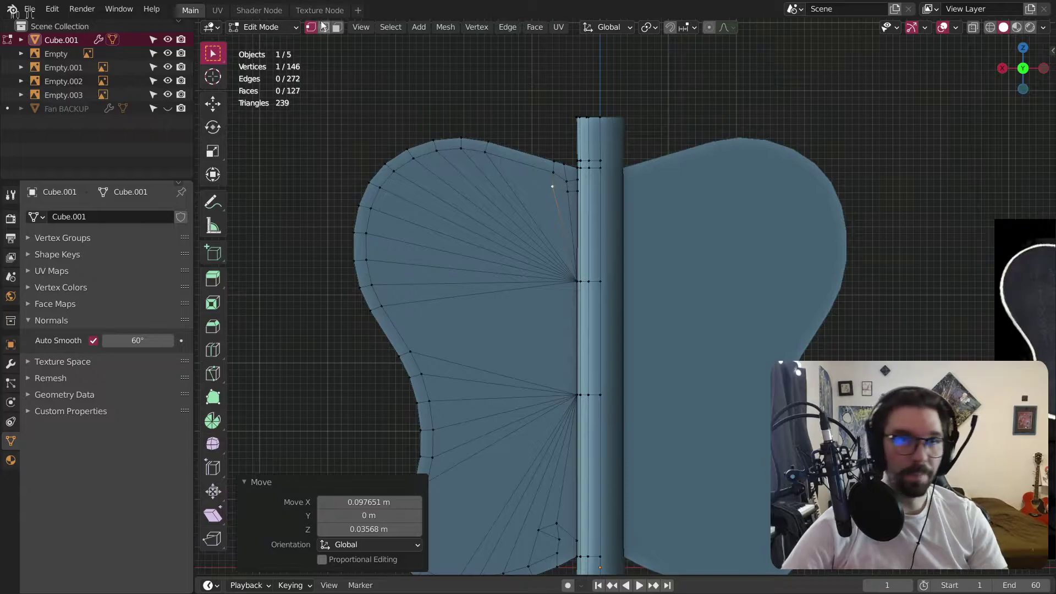
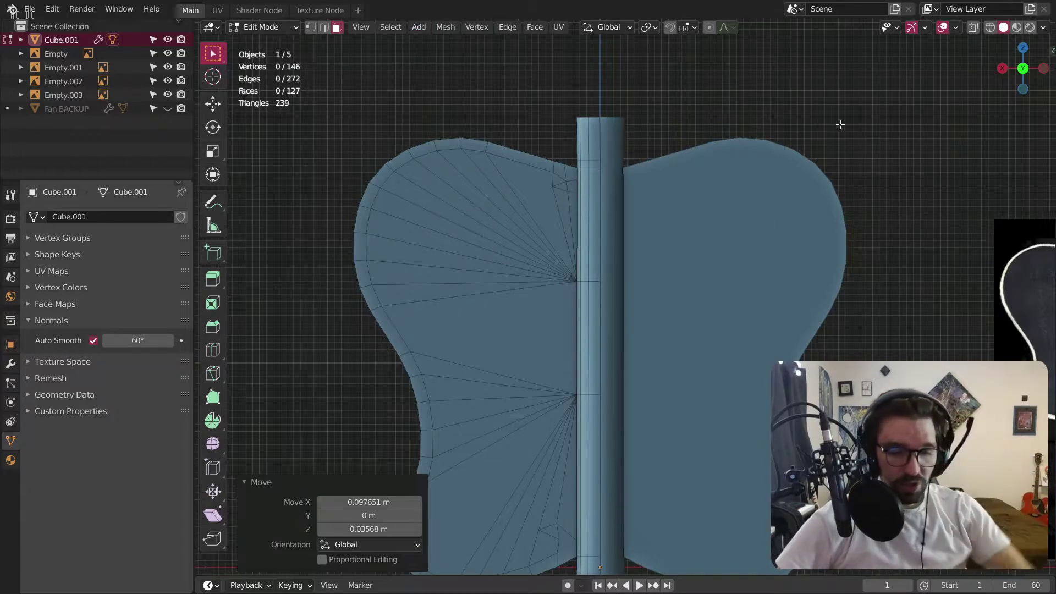
scroll(676, 328, down, 4)
scroll(677, 327, up, 3)
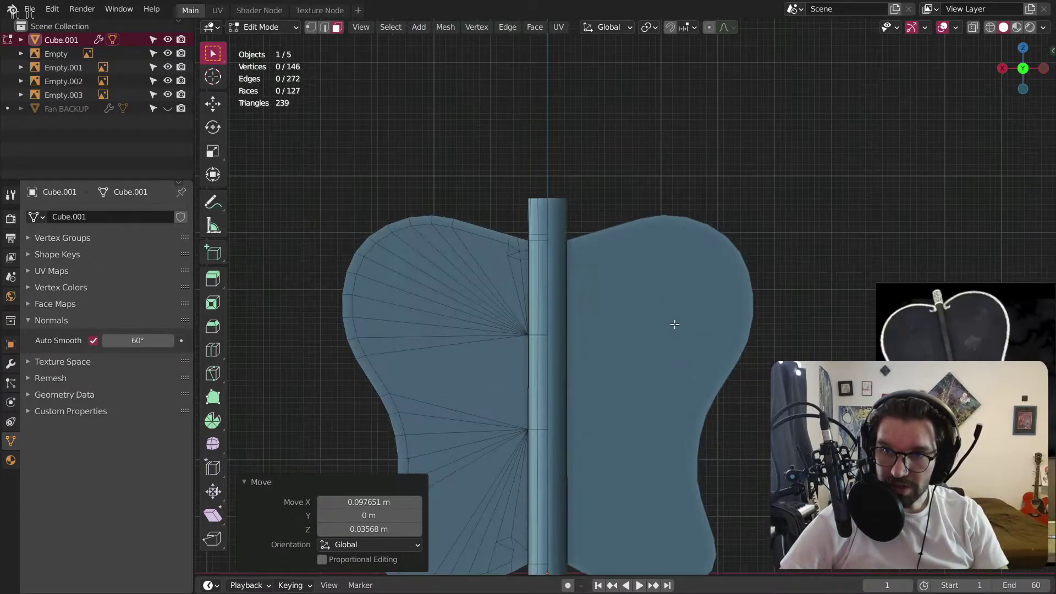
scroll(518, 236, up, 2)
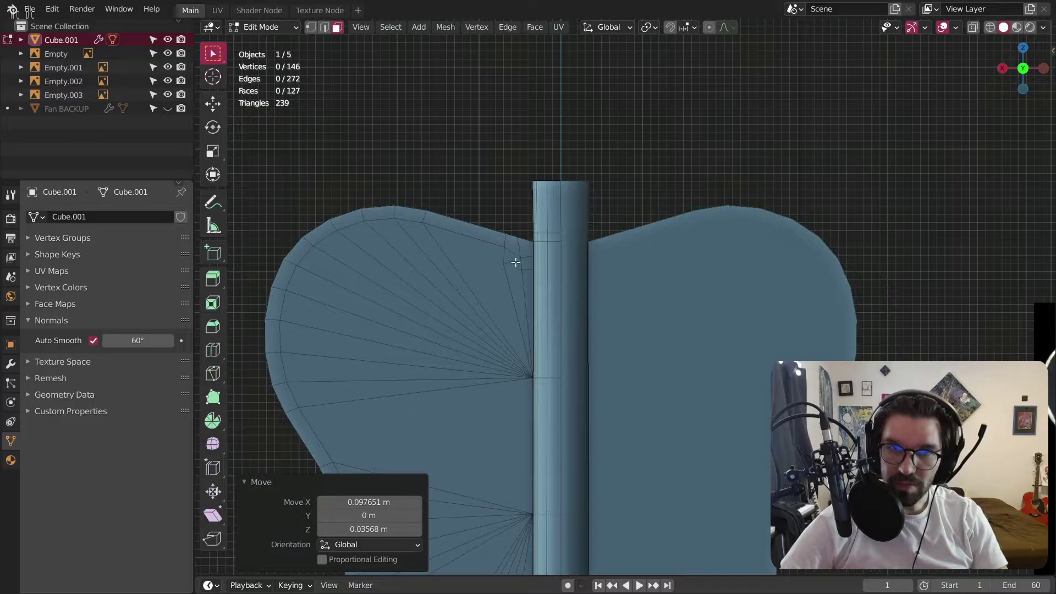
click(515, 263)
alt+shift+click(517, 244)
middle_drag(517, 244, 521, 454)
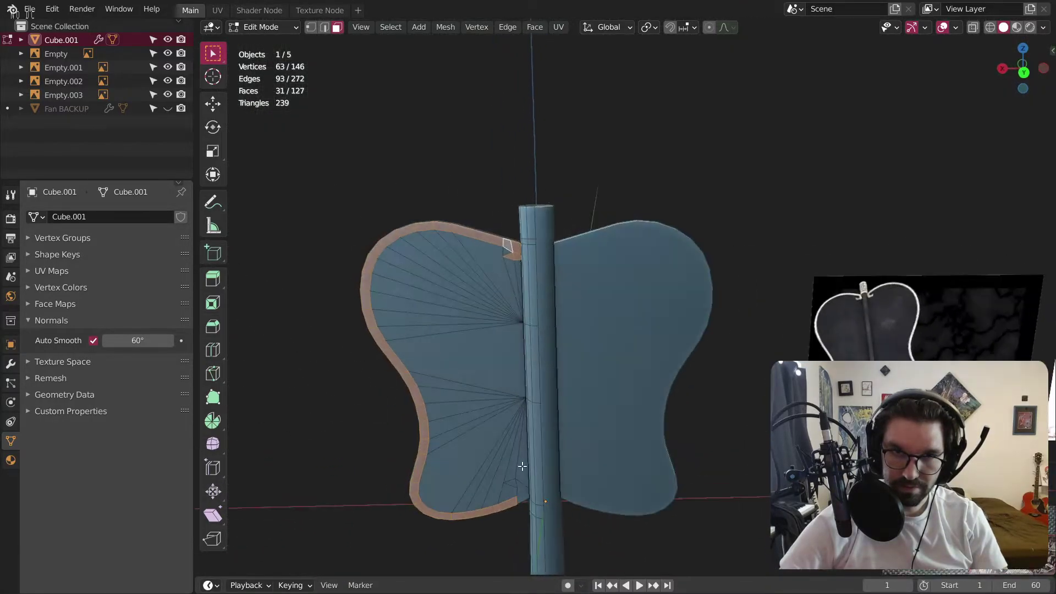
scroll(522, 454, up, 5)
shift+click(469, 247)
shift+click(456, 247)
Extrude the selected border and curl faces along their normals by 0.091 m.
shift+middle_drag(456, 249, 533, 326)
scroll(497, 285, up, 3)
scroll(496, 286, down, 5)
scroll(556, 346, down, 1)
right_click(520, 380)
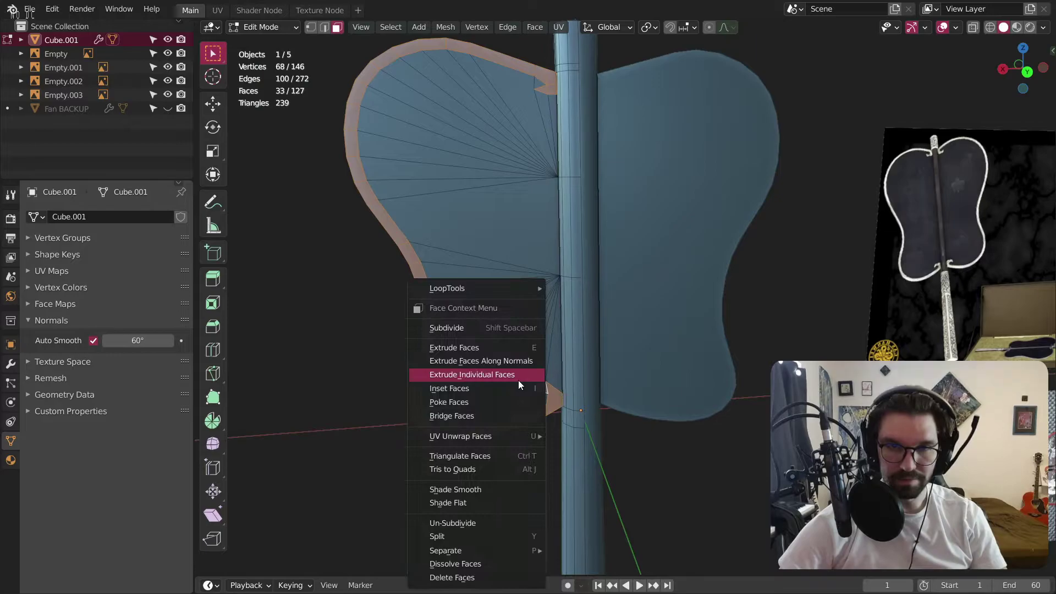
click(515, 365)
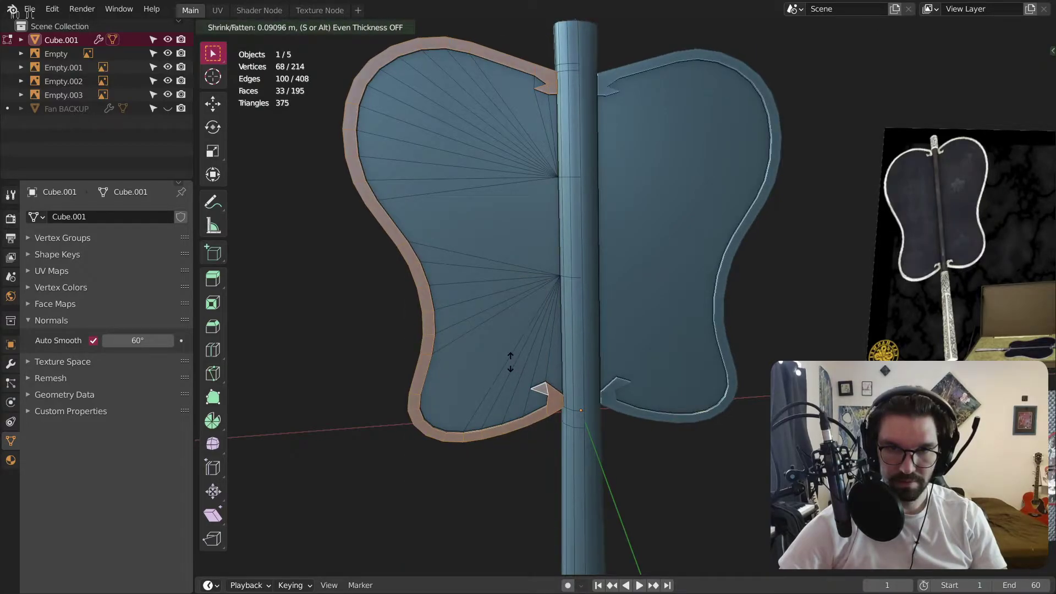
click(511, 362)
middle_drag(511, 362, 572, 355)
scroll(543, 409, up, 8)
scroll(554, 354, down, 3)
shift+middle_drag(1044, 227, 1034, 258)
scroll(913, 204, up, 3)
scroll(773, 309, down, 4)
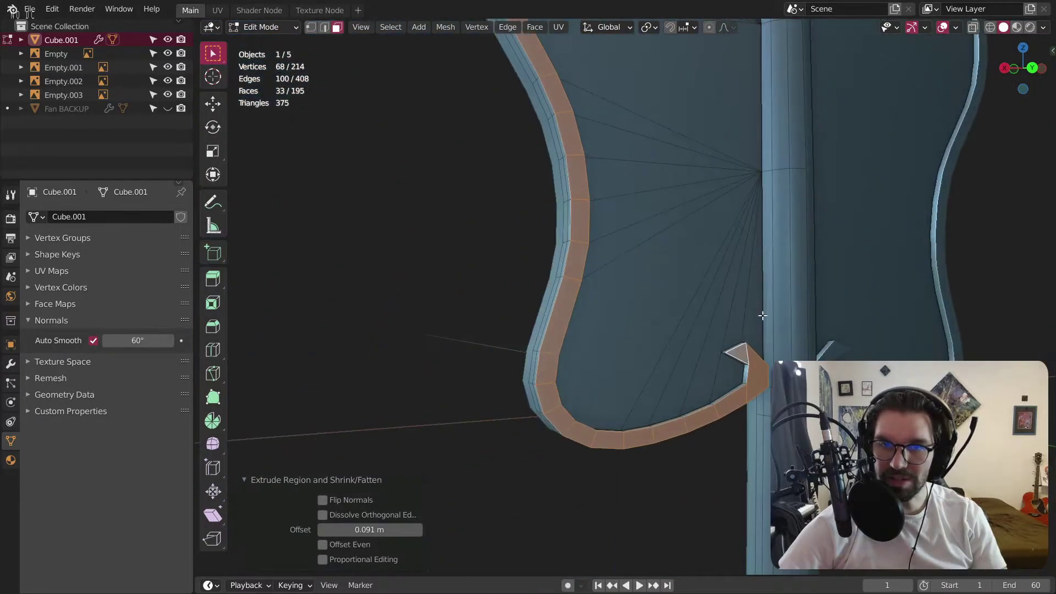
Connect the inner and outer vertices of the lower curl with two crosswise edges, dividing its large face beside the handle.
scroll(770, 358, up, 4)
scroll(758, 365, up, 2)
shift+middle_drag(753, 368, 548, 380)
scroll(559, 381, up, 1)
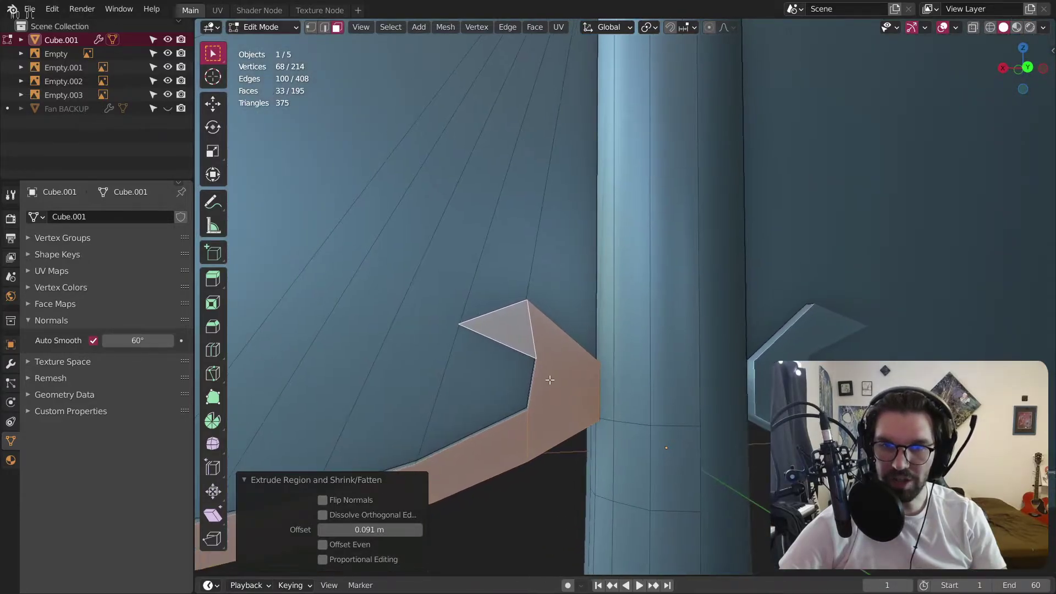
click(312, 27)
scroll(495, 347, up, 1)
click(499, 343)
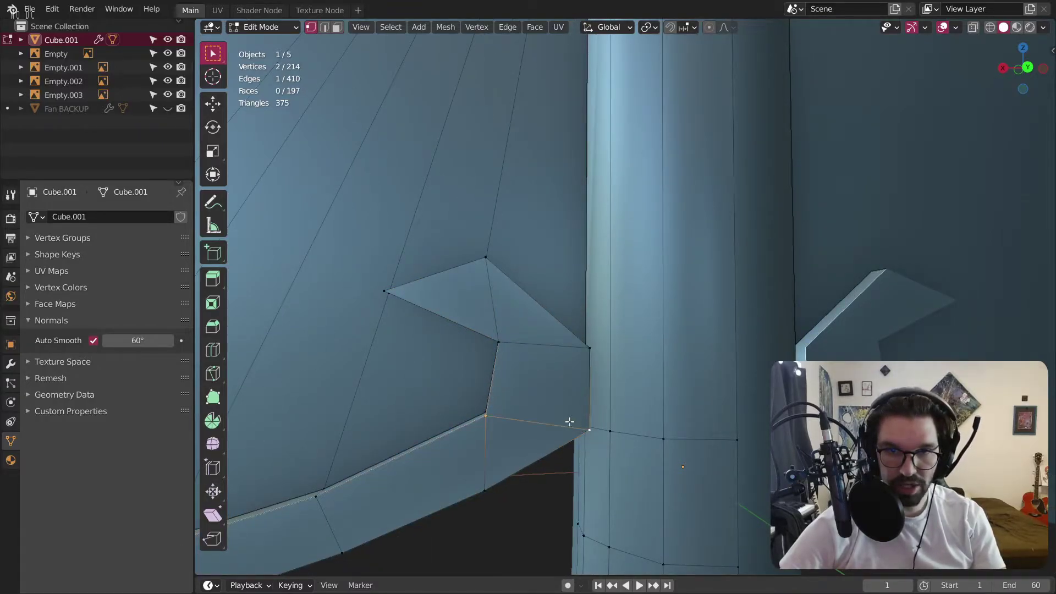
Select the short vertical edges facing the handle on both the upper and lower curled ends of the border.
click(329, 27)
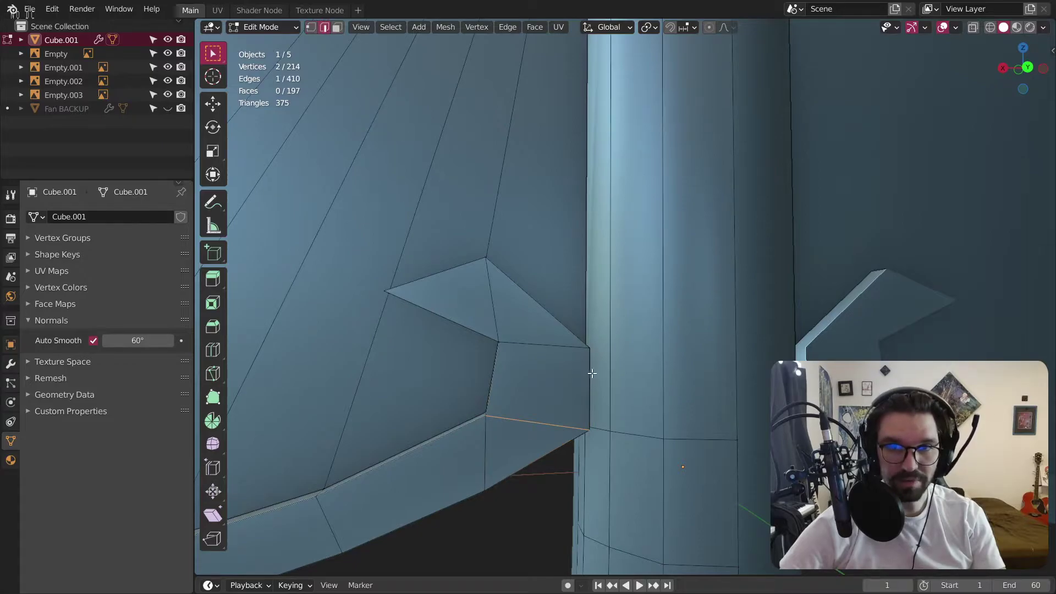
scroll(589, 349, down, 5)
shift+middle_drag(572, 242, 582, 448)
scroll(583, 448, down, 2)
shift+middle_drag(627, 222, 616, 365)
scroll(585, 231, up, 8)
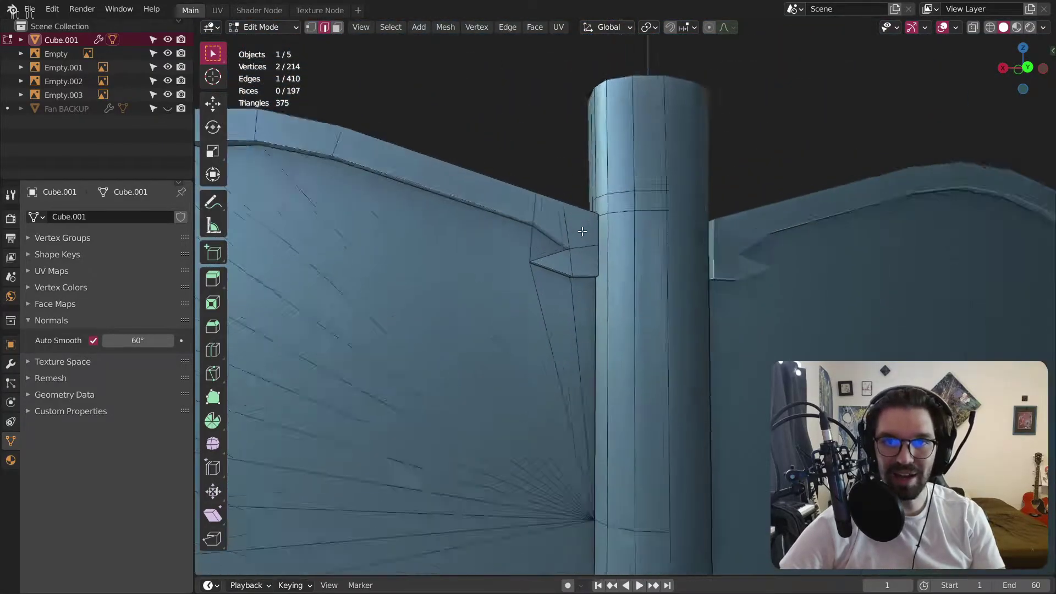
scroll(582, 225, down, 2)
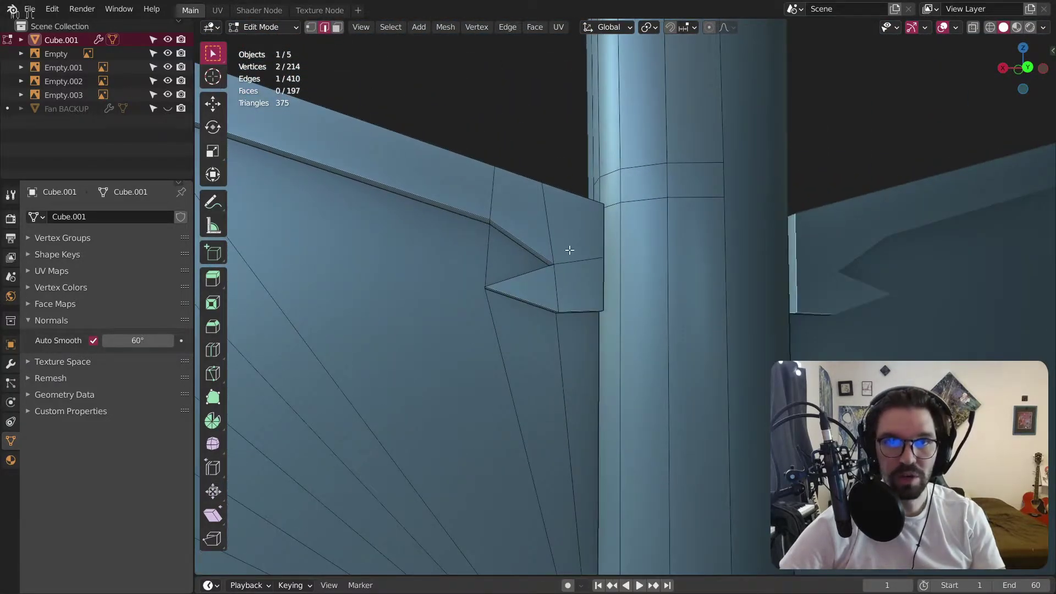
shift+click(604, 290)
scroll(603, 290, down, 4)
shift+middle_drag(636, 484, 648, 123)
shift+middle_drag(608, 390, 588, 278)
scroll(587, 278, up, 4)
shift+click(572, 315)
scroll(571, 315, down, 5)
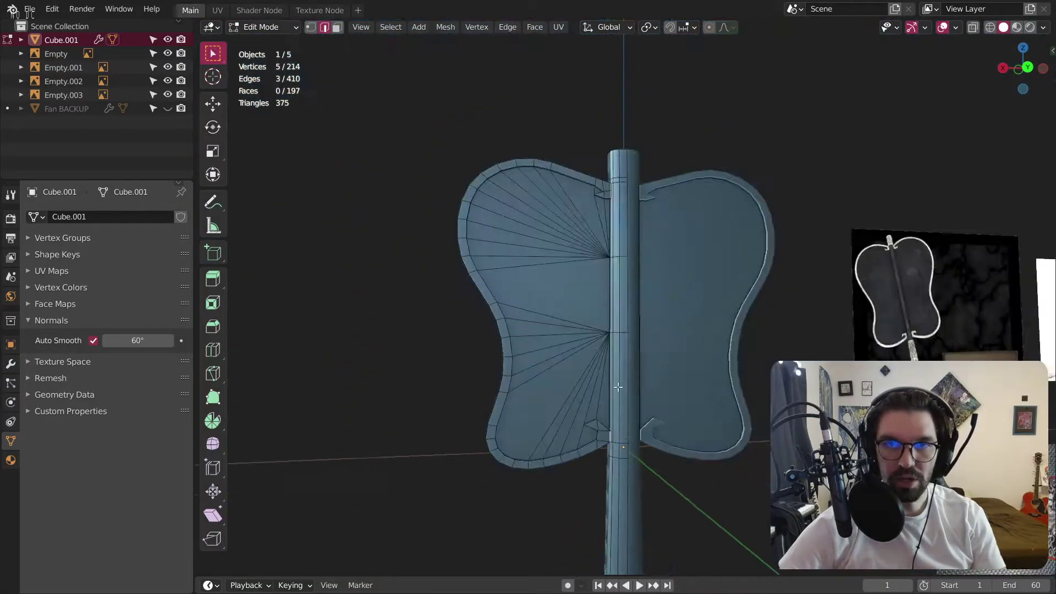
scroll(589, 398, up, 3)
scroll(589, 398, up, 7)
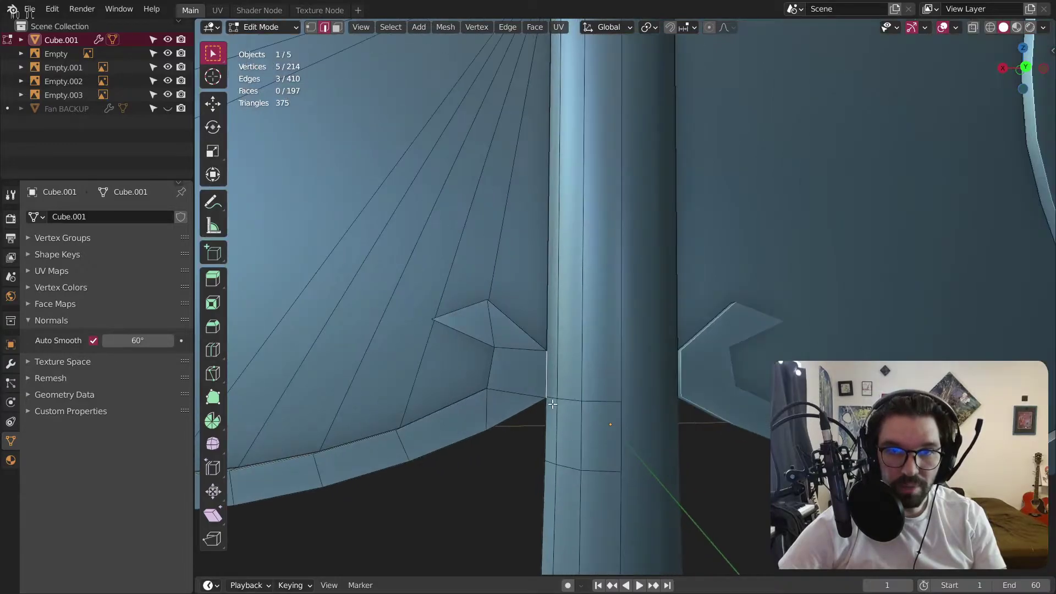
Move the selected curl edges about 0.029 m along X, away from the handle.
key(g)
key(x)
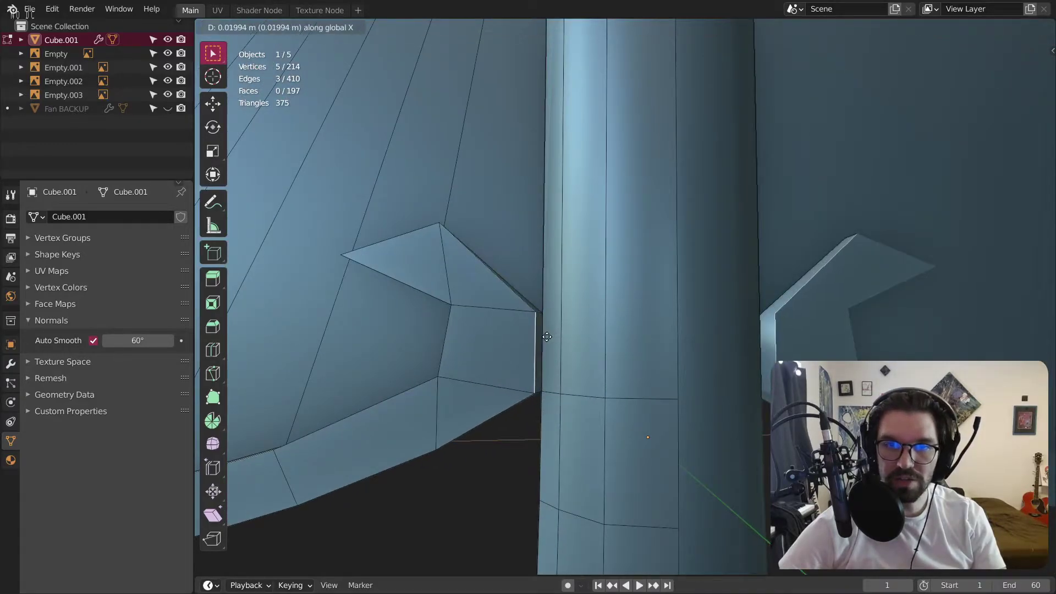
click(548, 324)
scroll(548, 325, down, 4)
middle_drag(548, 325, 546, 268)
scroll(545, 306, up, 1)
scroll(545, 306, down, 5)
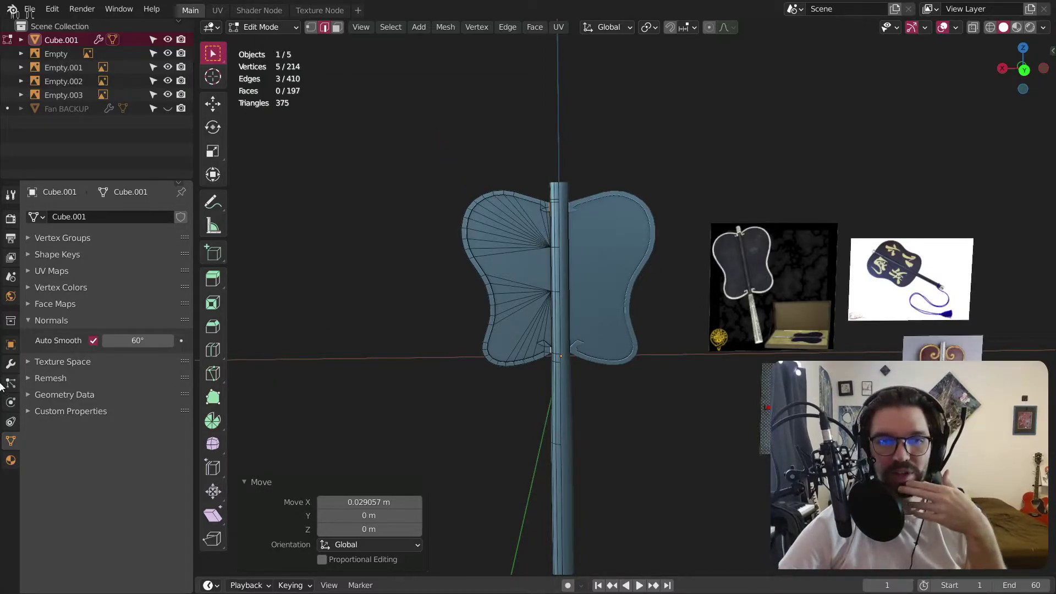
Add a Subdivision Surface modifier below the mirror, with the viewport level set to 2.
click(11, 364)
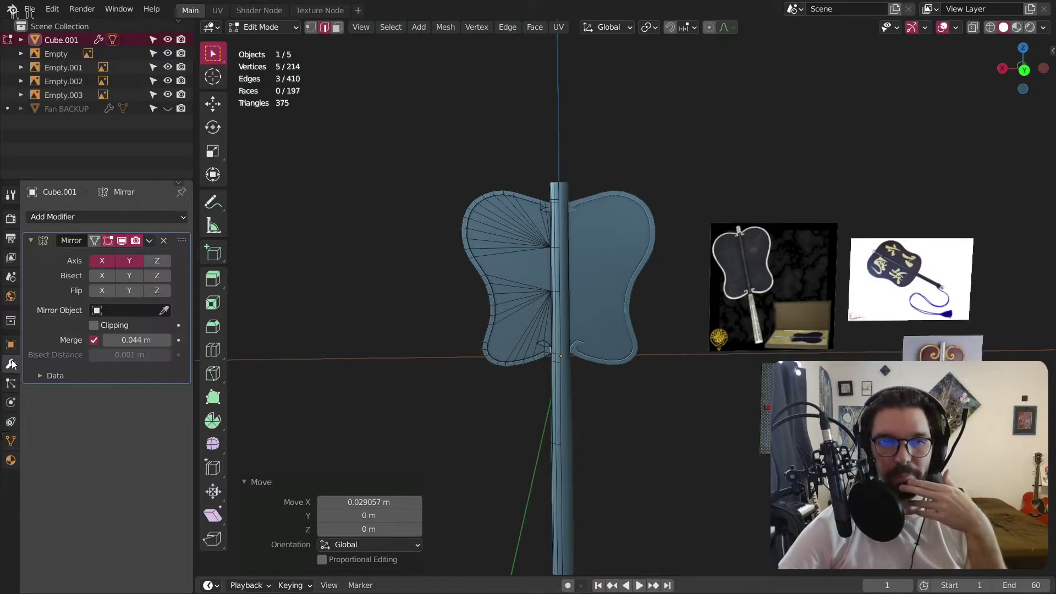
click(120, 218)
click(238, 463)
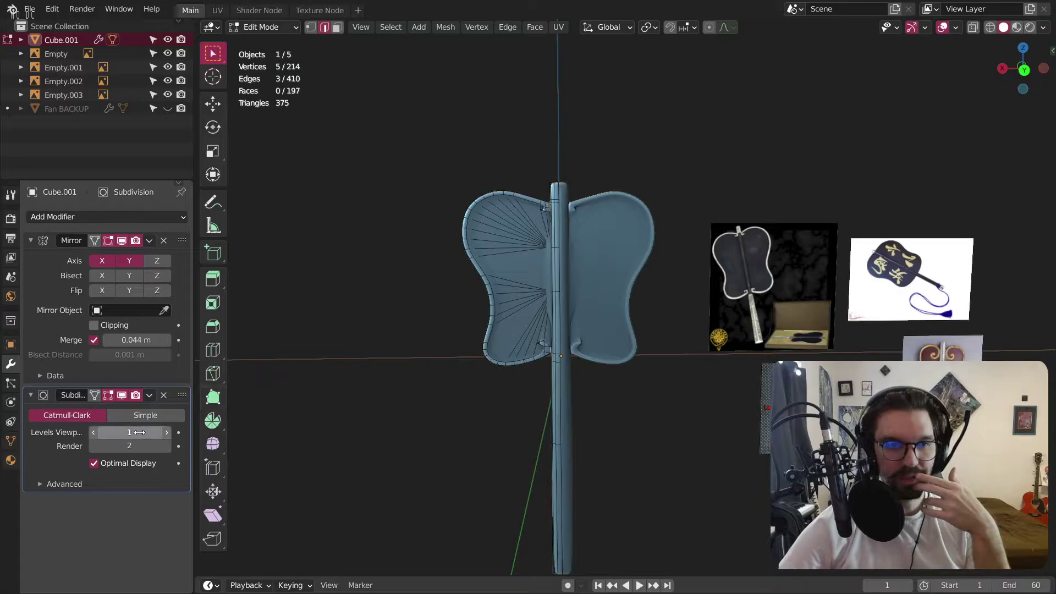
scroll(595, 213, up, 6)
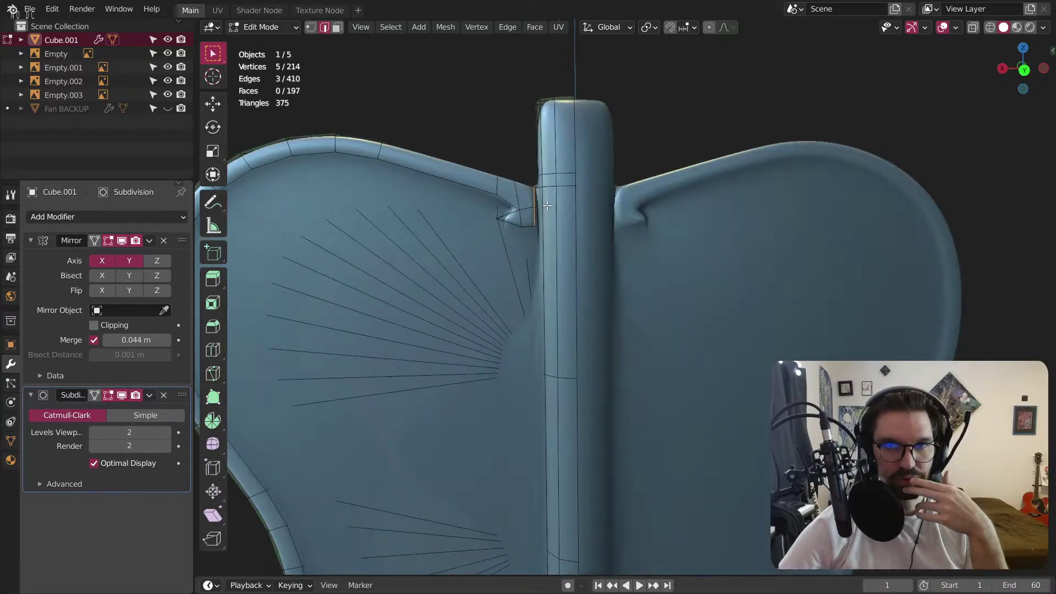
Hide the subdivision in the viewport and crease the border's outer front edge loop, including the curled ends, with factor 1.000.
click(122, 395)
middle_drag(385, 247, 428, 206)
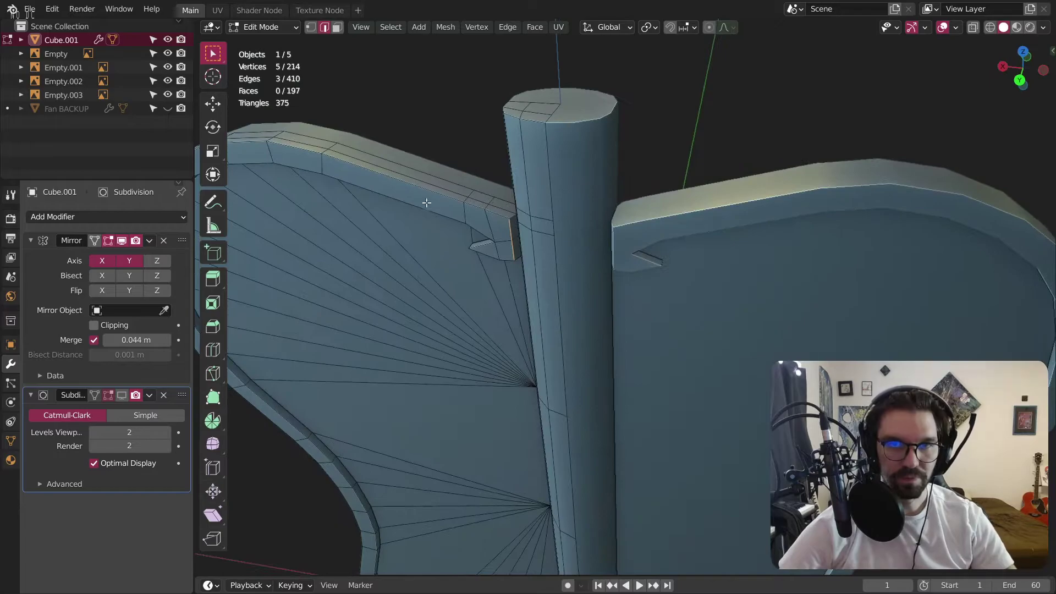
alt+click(425, 189)
scroll(424, 189, down, 4)
scroll(525, 185, up, 2)
middle_drag(515, 336, 611, 272)
scroll(579, 158, up, 5)
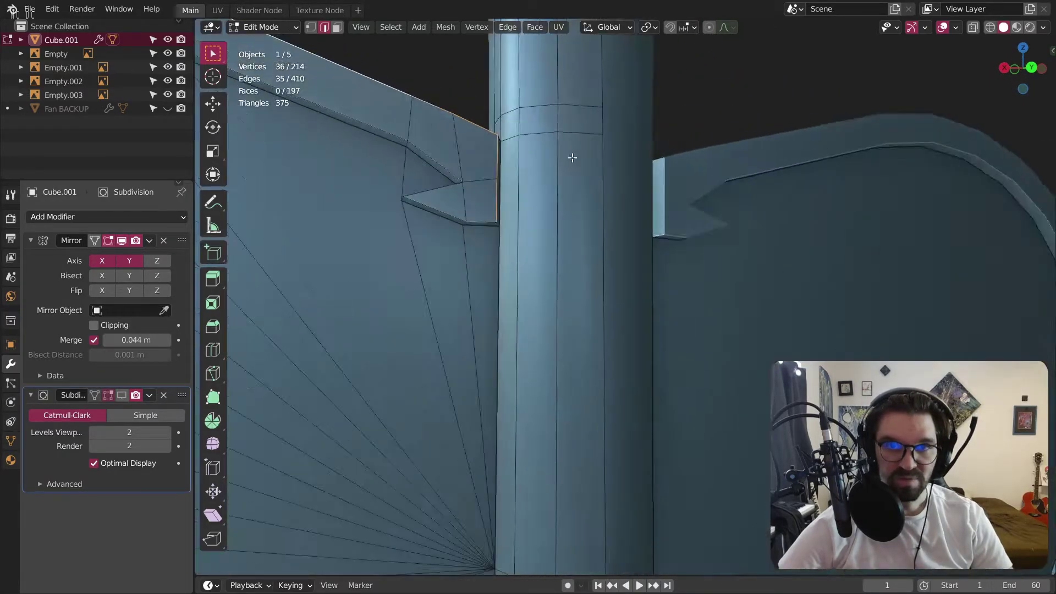
scroll(479, 221, down, 8)
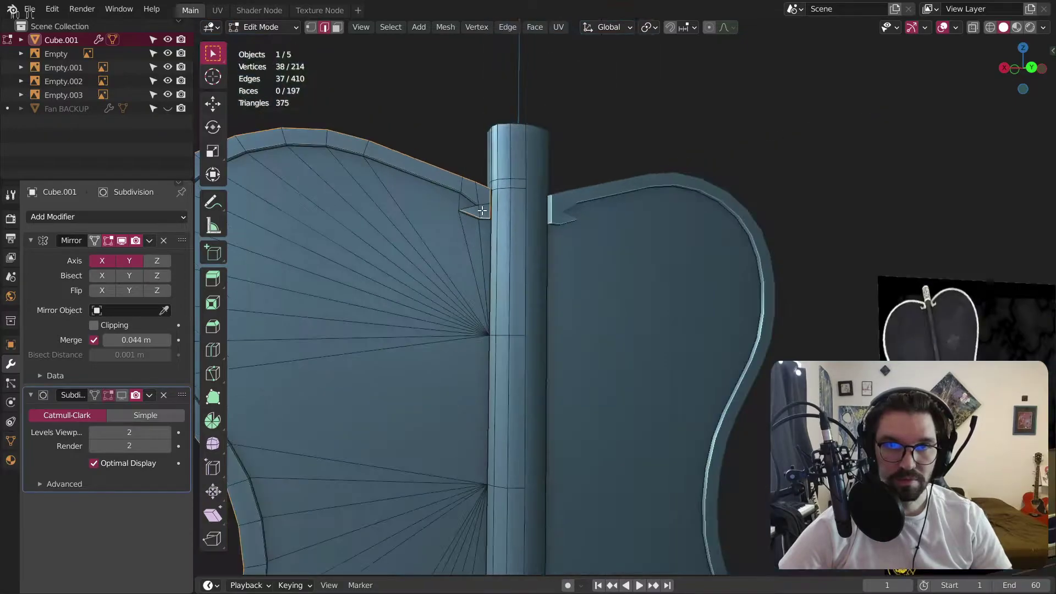
key(shift+e)
click(700, 94)
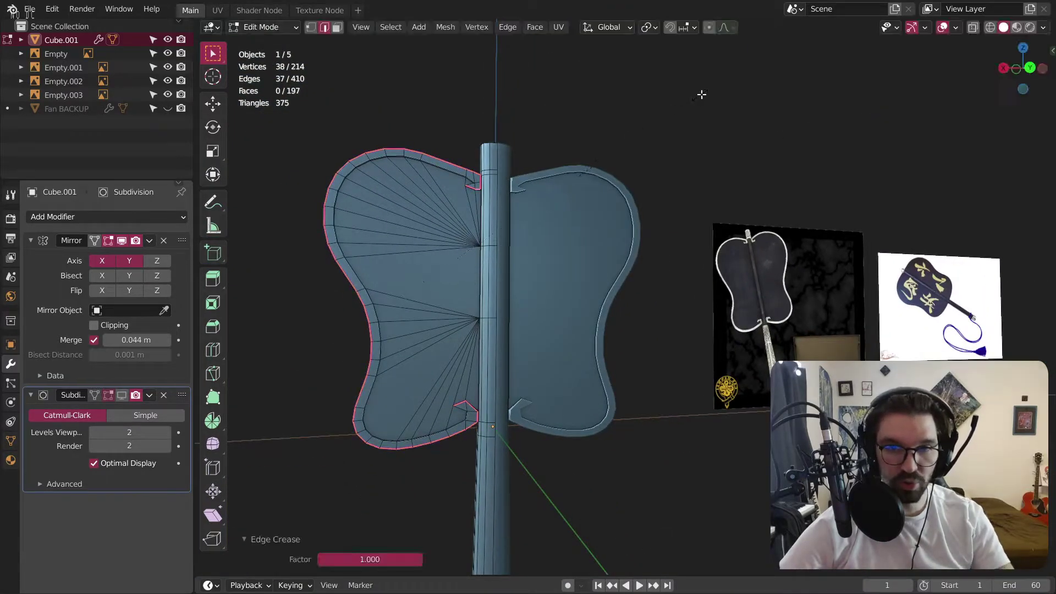
Select the two edge rings around the handle beside the wing's upper end, together with the handle's top rim.
middle_drag(700, 94, 477, 165)
scroll(477, 164, up, 4)
scroll(477, 163, up, 5)
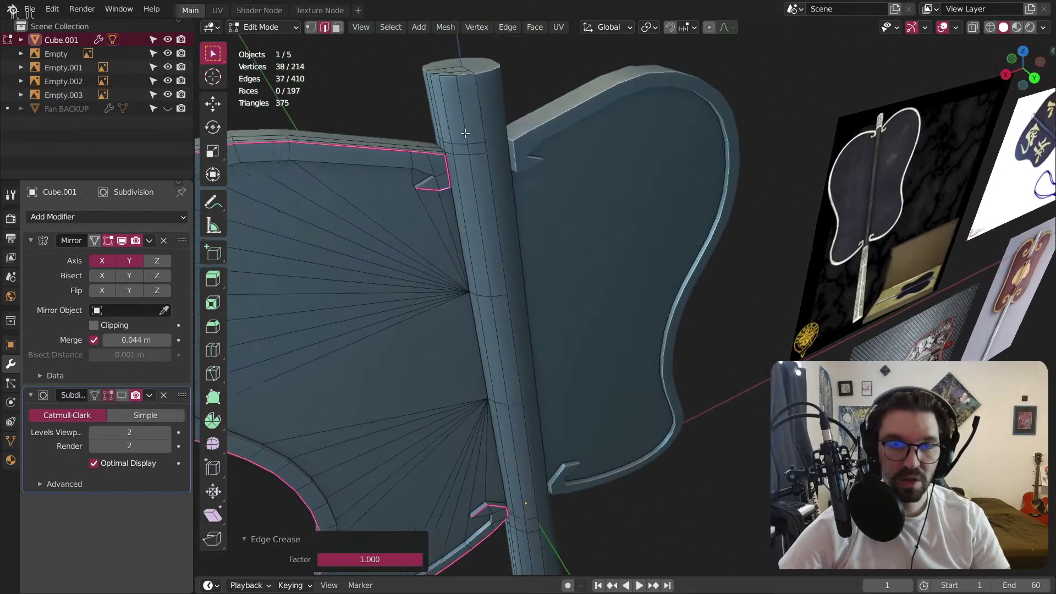
alt+click(530, 206)
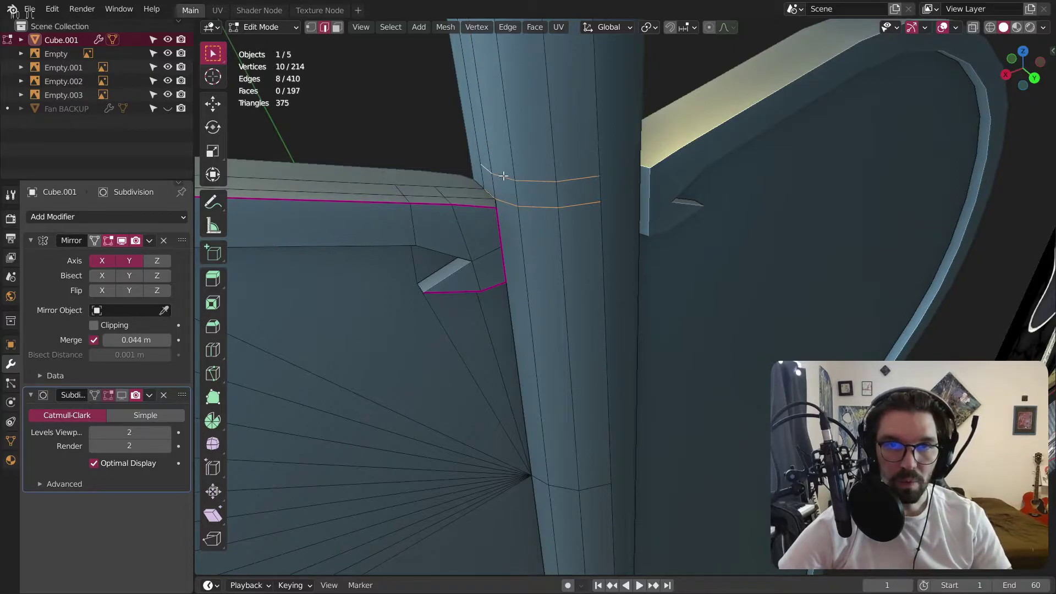
scroll(502, 175, down, 6)
scroll(508, 159, up, 4)
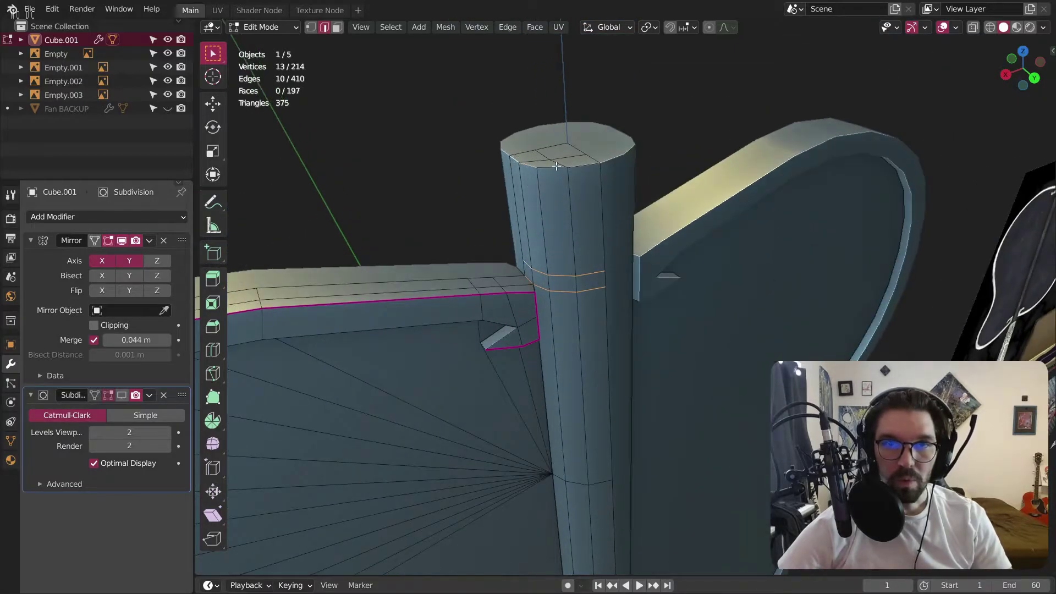
middle_drag(576, 165, 594, 455)
scroll(594, 455, down, 4)
Add the two edge rings around the handle beside the wing's lower curl to the selection.
scroll(566, 448, up, 7)
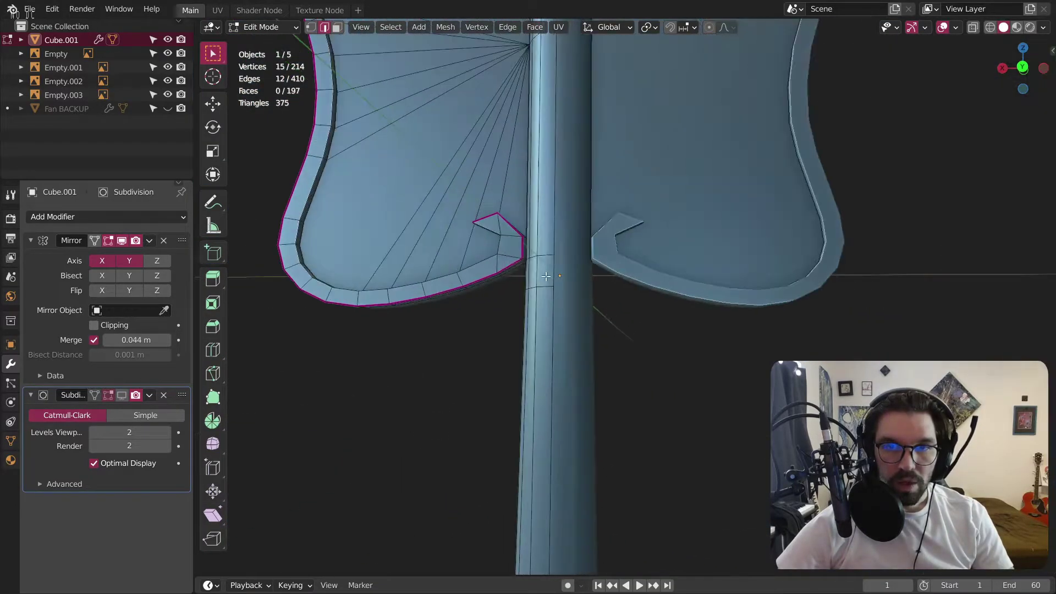
middle_drag(535, 243, 523, 241)
scroll(515, 238, up, 3)
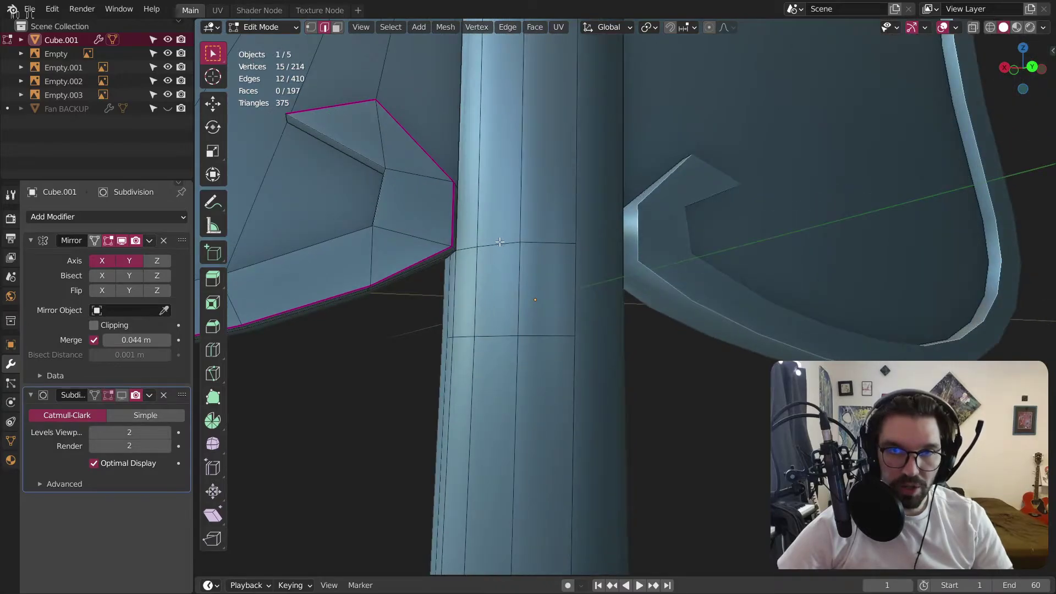
middle_drag(472, 263, 380, 224)
scroll(380, 223, up, 3)
scroll(589, 319, down, 3)
scroll(490, 151, up, 6)
middle_drag(490, 151, 580, 354)
shift+click(567, 137)
key(KP_Decimal)
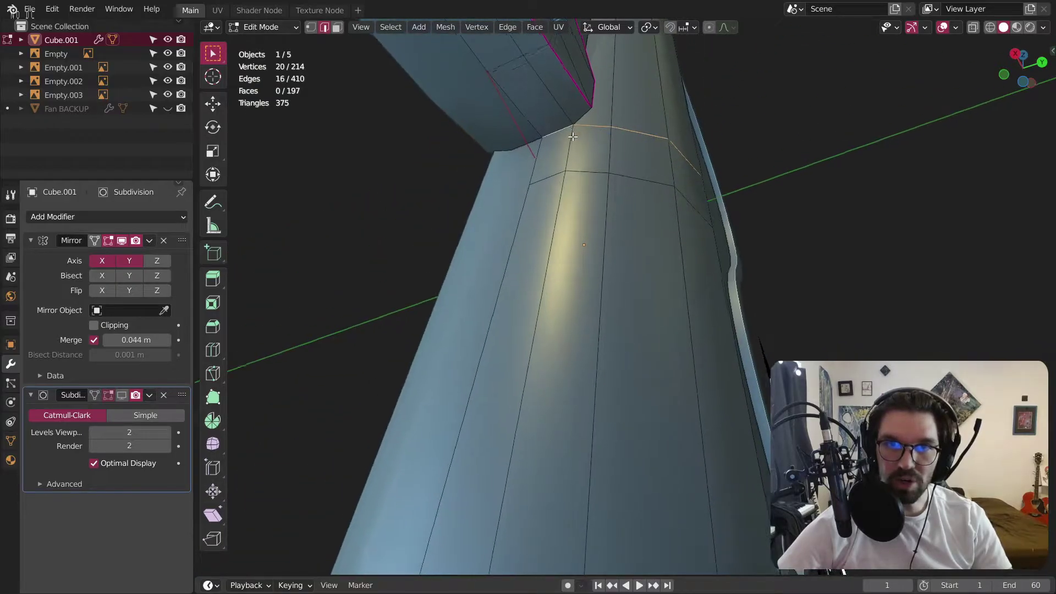
scroll(633, 322, down, 4)
middle_drag(643, 328, 554, 342)
scroll(573, 241, down, 4)
Add the ring partway down the grip and the handle's bottom rim to the selection, and crease all selected rings with factor 1.000.
middle_drag(573, 241, 617, 378)
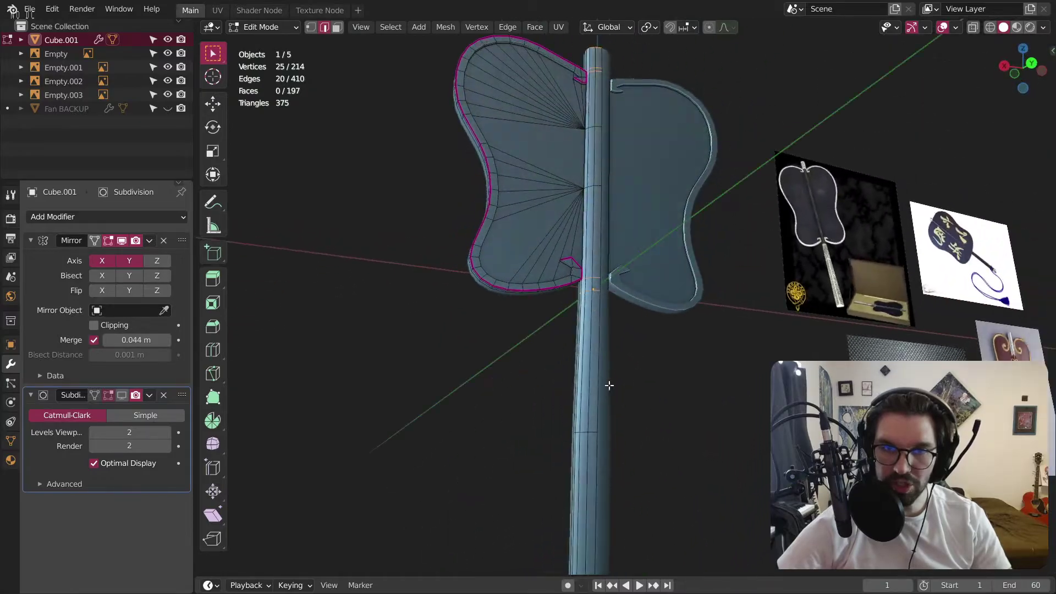
scroll(605, 412, up, 4)
scroll(572, 357, down, 3)
mouse_move(561, 278)
middle_down()
mouse_move(629, 302)
mouse_move(632, 314)
mouse_move(553, 273)
middle_up()
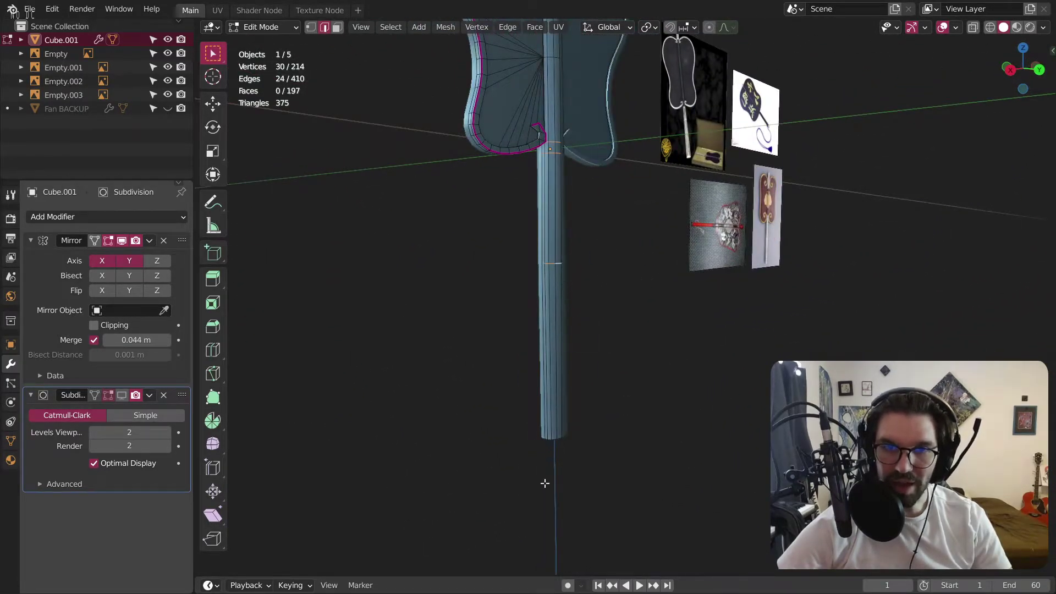
middle_drag(544, 483, 559, 421)
scroll(556, 412, up, 2)
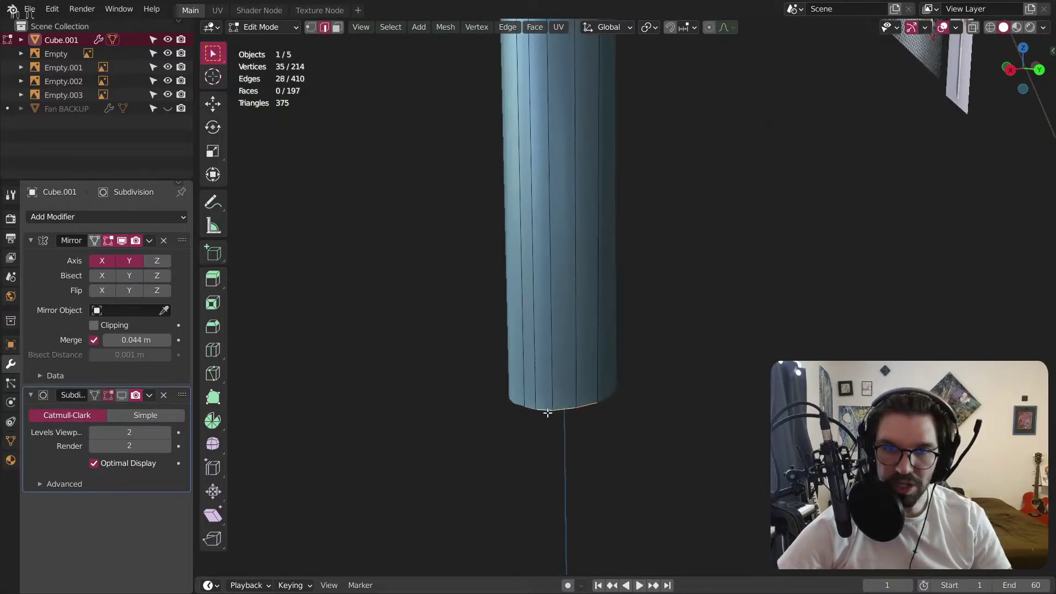
scroll(542, 318, down, 4)
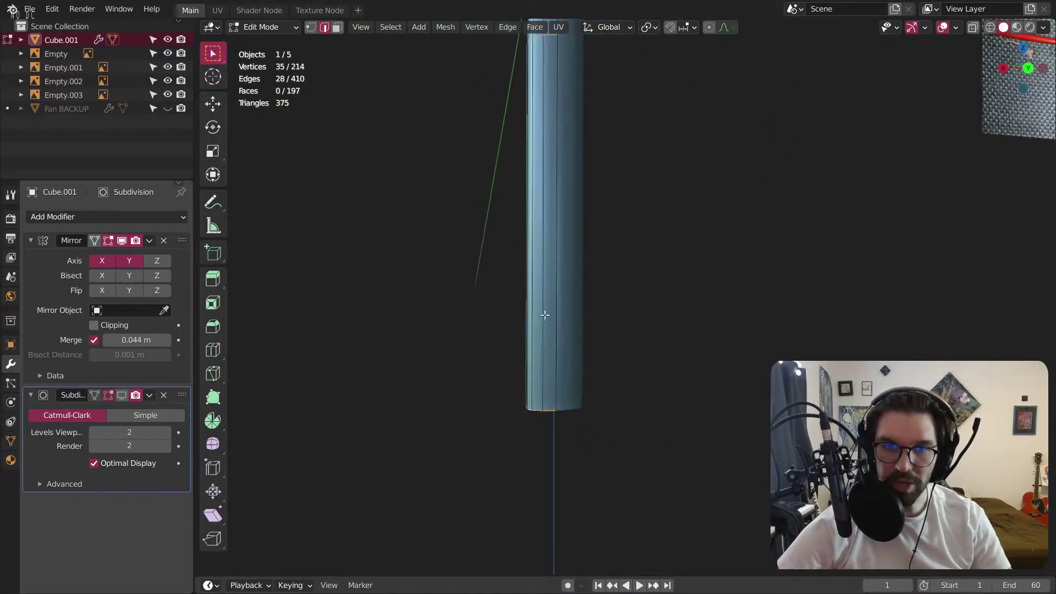
scroll(560, 268, down, 2)
middle_drag(560, 268, 565, 312)
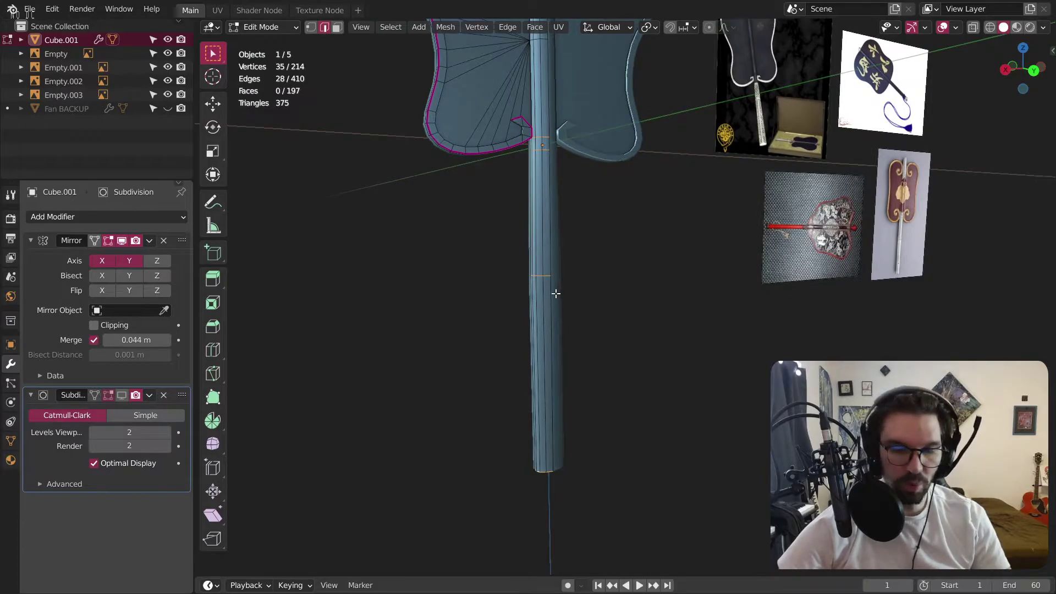
key(shift+e)
key(Return)
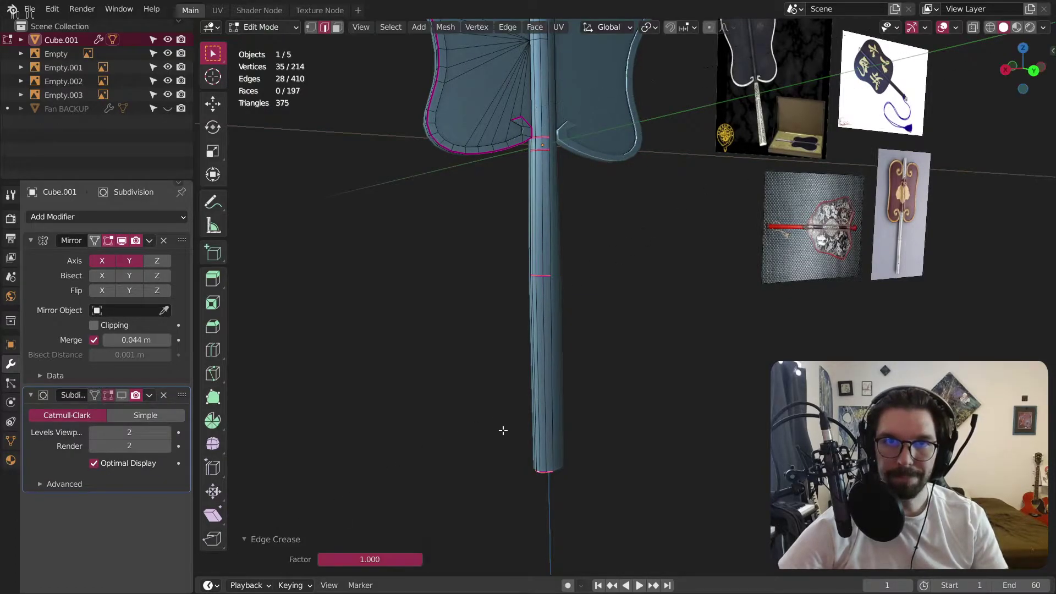
Show the subdivision in the viewport and examine the smoothed fan in Object Mode from several angles.
click(126, 395)
click(269, 27)
click(264, 36)
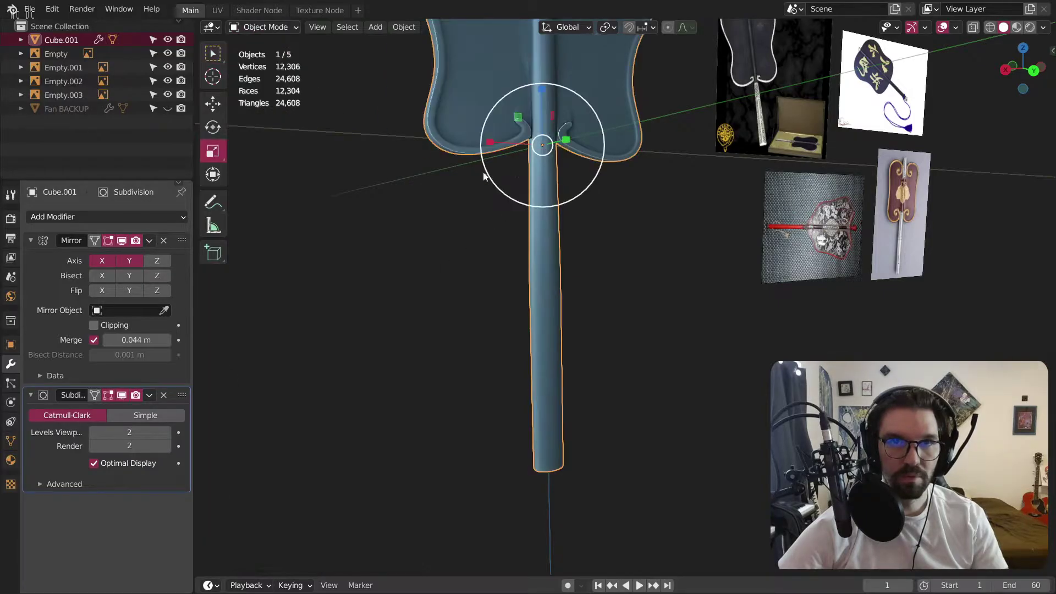
middle_drag(464, 167, 447, 440)
click(448, 437)
mouse_move(525, 162)
middle_down()
mouse_move(464, 157)
mouse_move(530, 153)
mouse_move(534, 170)
middle_up()
scroll(535, 172, up, 2)
click(535, 175)
Return to Edit Mode and hide the subdivision in the viewport.
click(245, 27)
click(262, 58)
scroll(533, 147, up, 4)
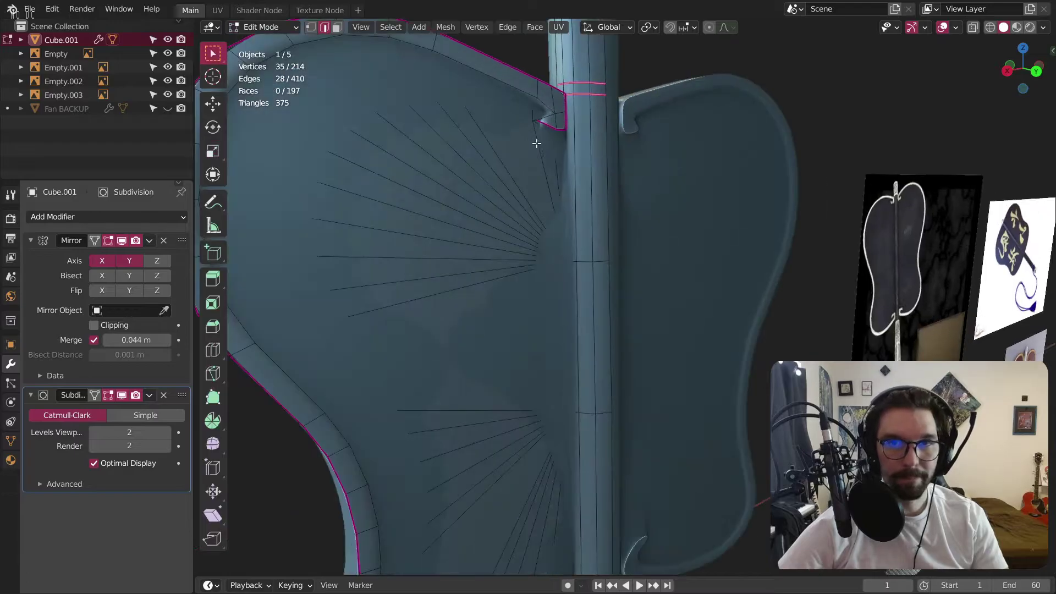
click(122, 395)
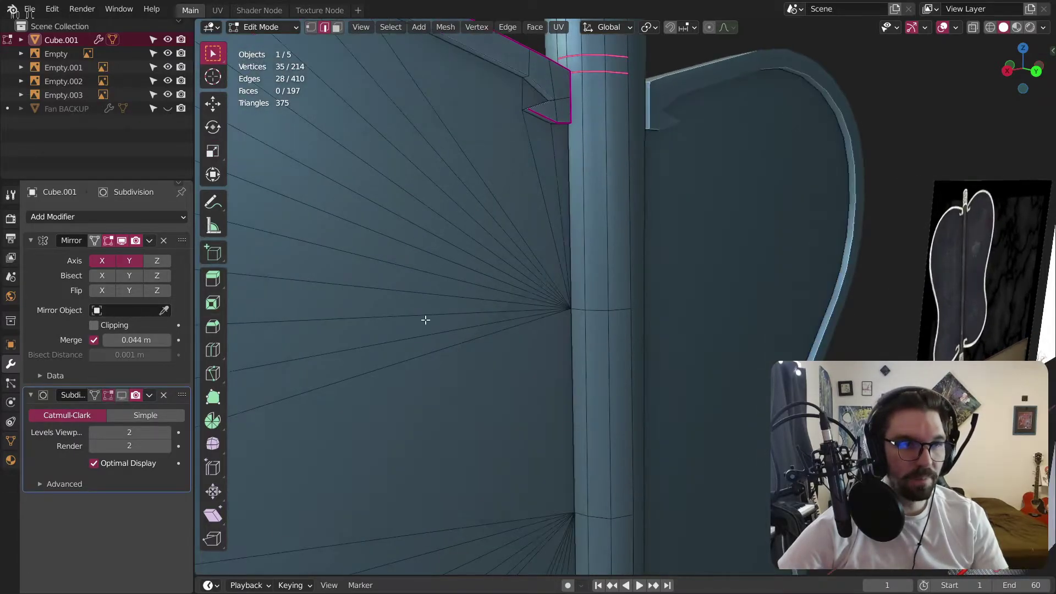
Select the vertical handle edges where the wing panel meets it, between the upper and lower rings, and crease them with factor 1.000.
middle_drag(354, 337, 542, 158)
shift+click(525, 171)
scroll(512, 160, up, 4)
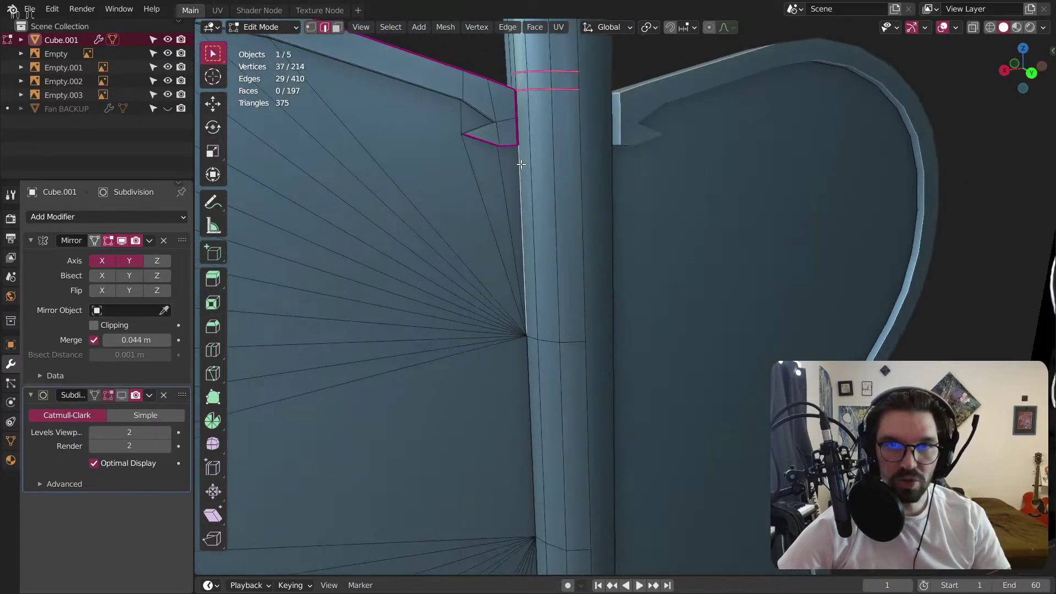
shift+click(480, 142)
middle_drag(479, 104, 506, 294)
shift+click(510, 313)
shift+click(542, 439)
middle_drag(542, 438, 519, 301)
key(shift+e)
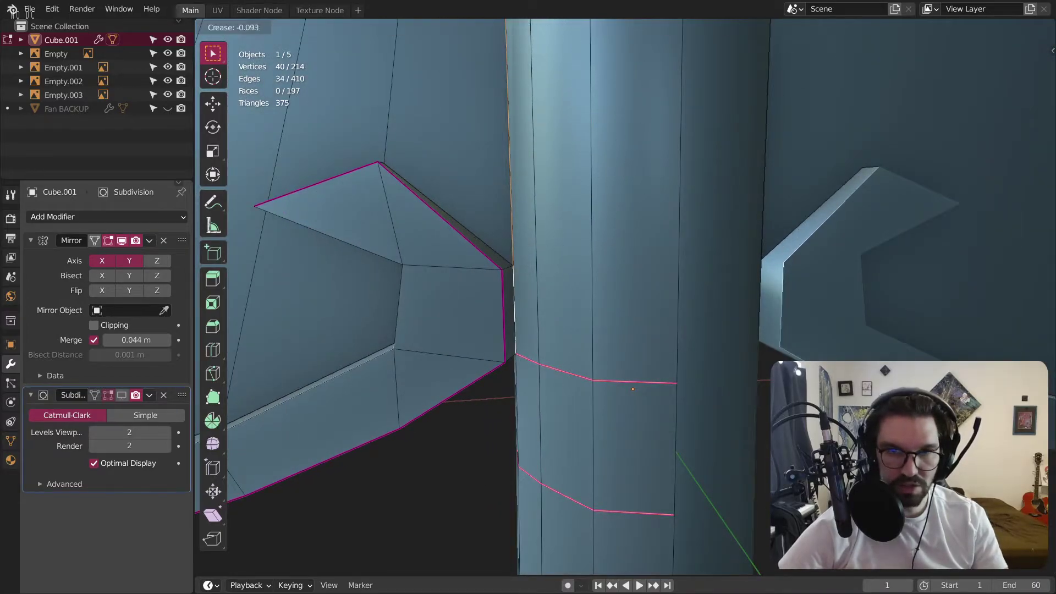
click(407, 566)
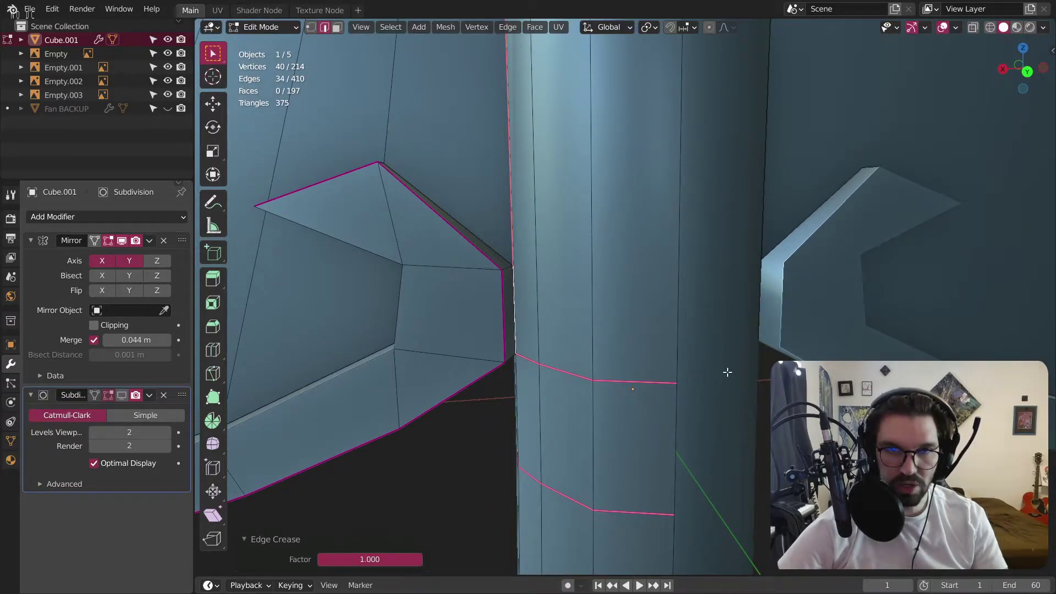
scroll(722, 392, down, 10)
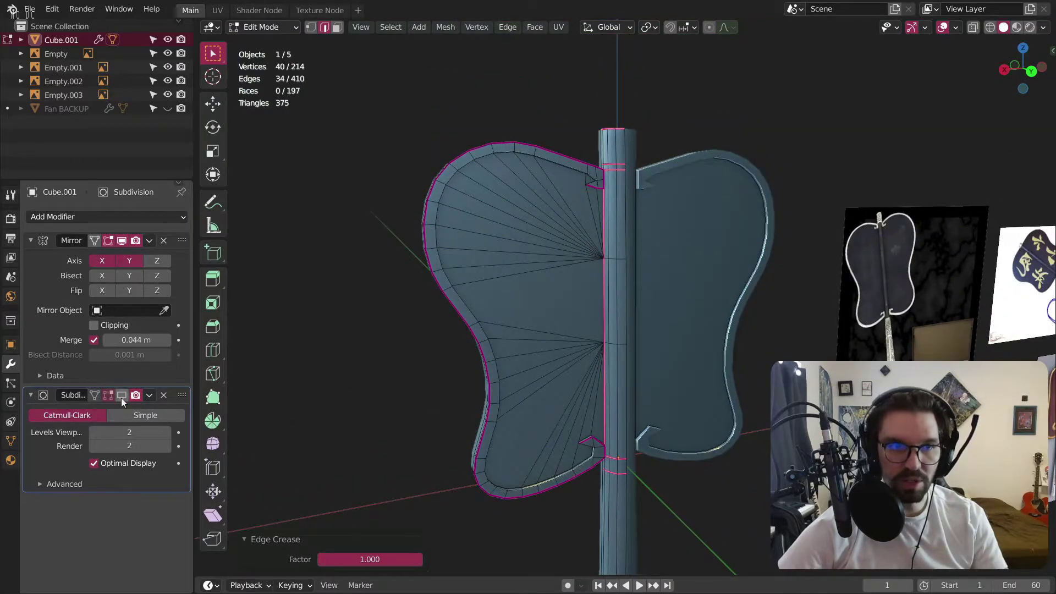
Show the subdivision in the viewport and examine the fan's creased handle joint and border in Object Mode.
click(122, 395)
click(295, 47)
click(269, 27)
click(278, 46)
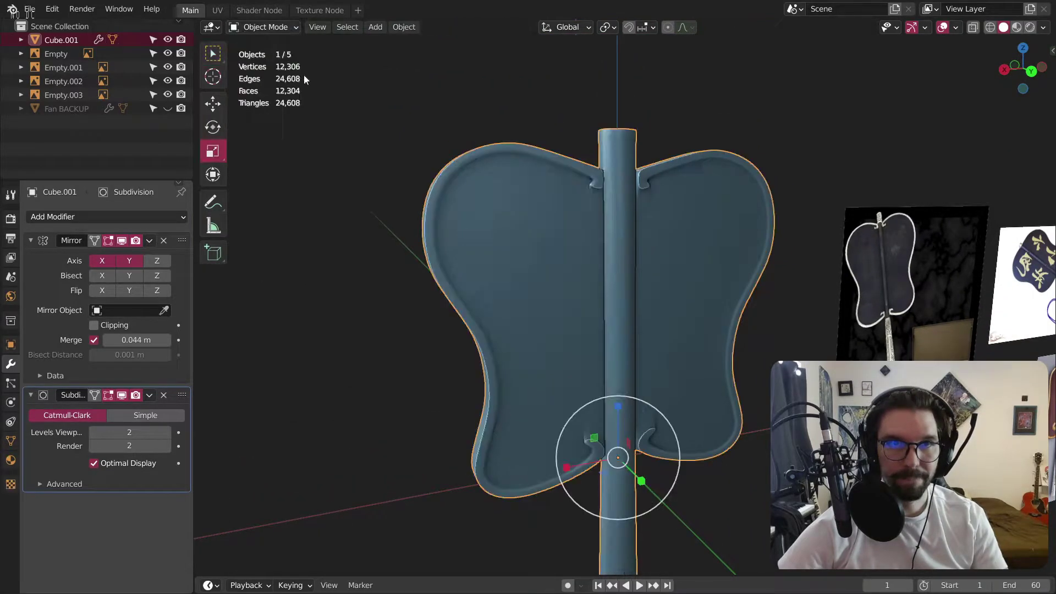
click(422, 141)
scroll(423, 142, down, 3)
middle_drag(456, 158, 509, 176)
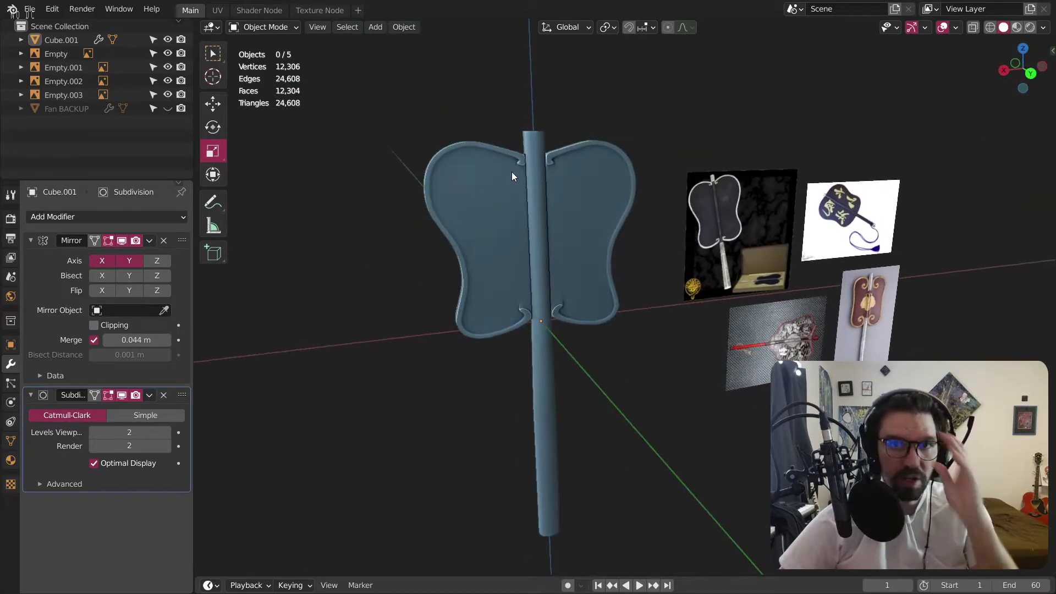
scroll(538, 166, up, 6)
middle_drag(532, 220, 604, 279)
scroll(605, 279, down, 6)
middle_drag(559, 220, 391, 333)
click(777, 266)
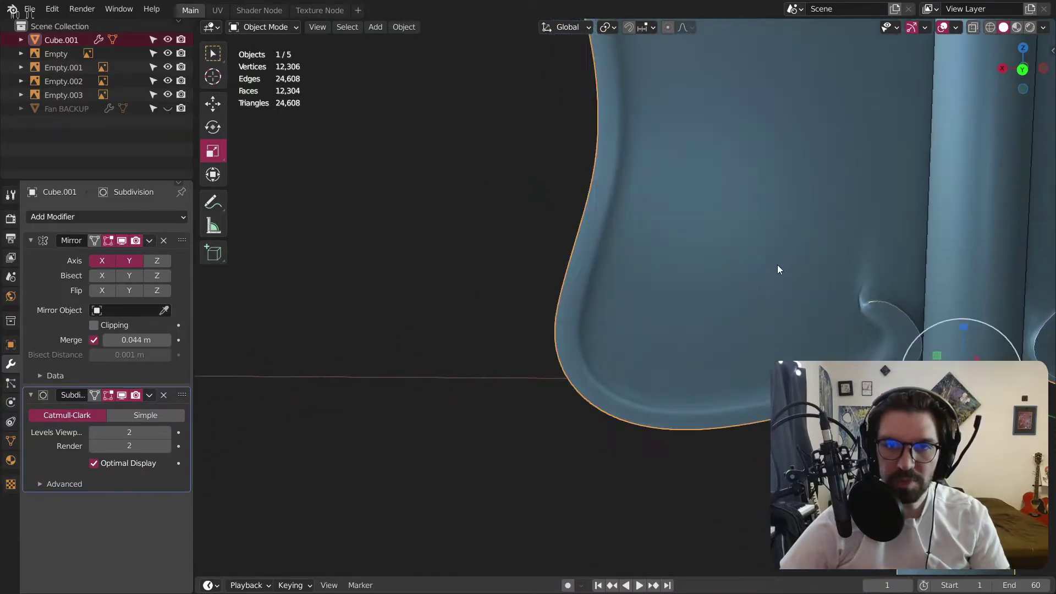
scroll(775, 264, down, 3)
shift+middle_drag(736, 231, 420, 439)
shift+middle_drag(363, 328, 597, 334)
Return the fan to Edit Mode in the Main workspace and hide its subdivision in the viewport.
click(259, 10)
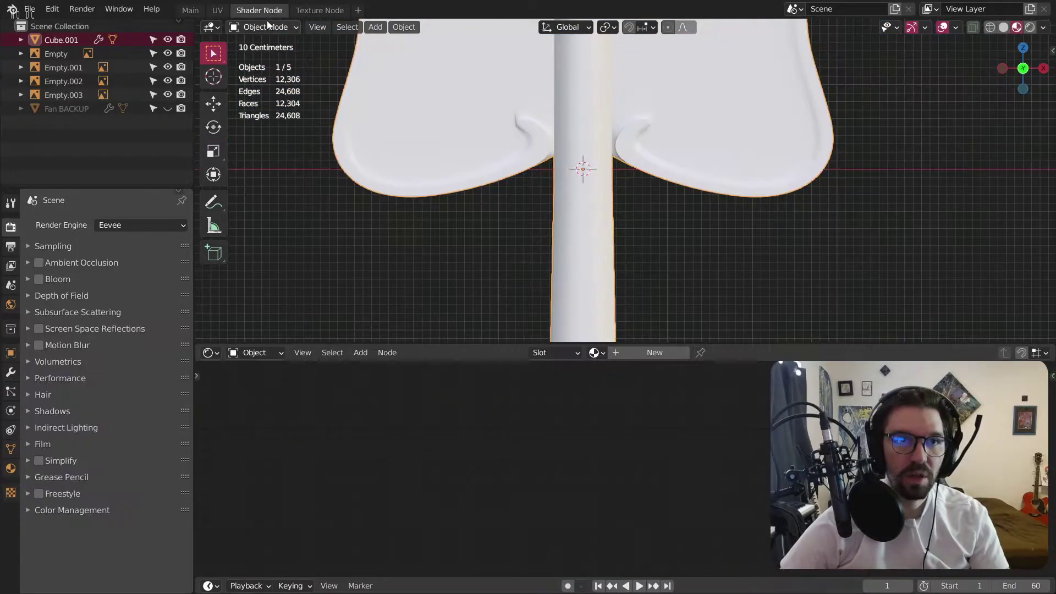
click(190, 11)
click(259, 24)
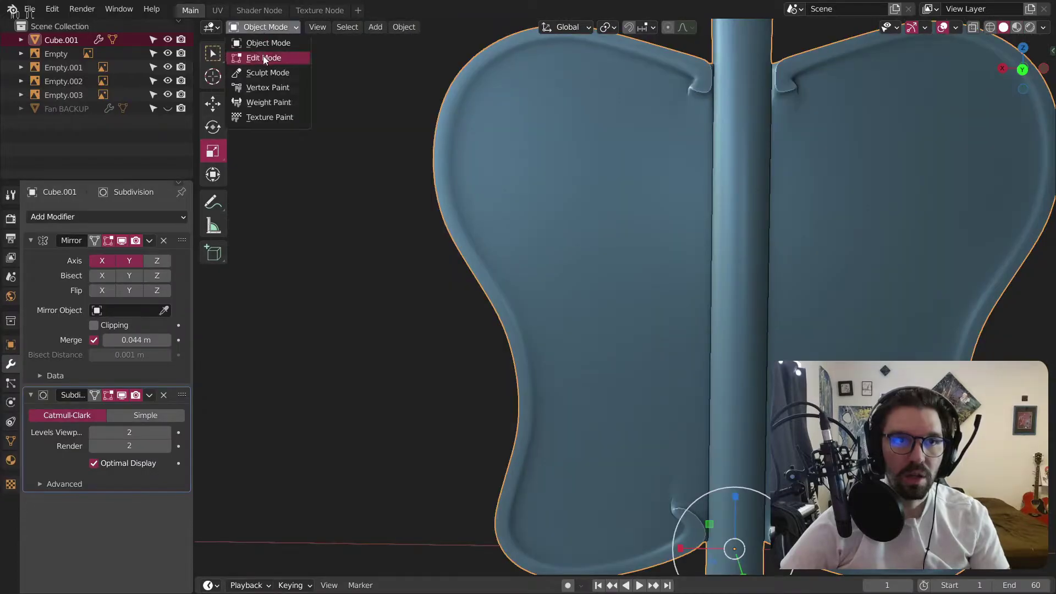
click(262, 58)
shift+middle_drag(677, 124, 643, 294)
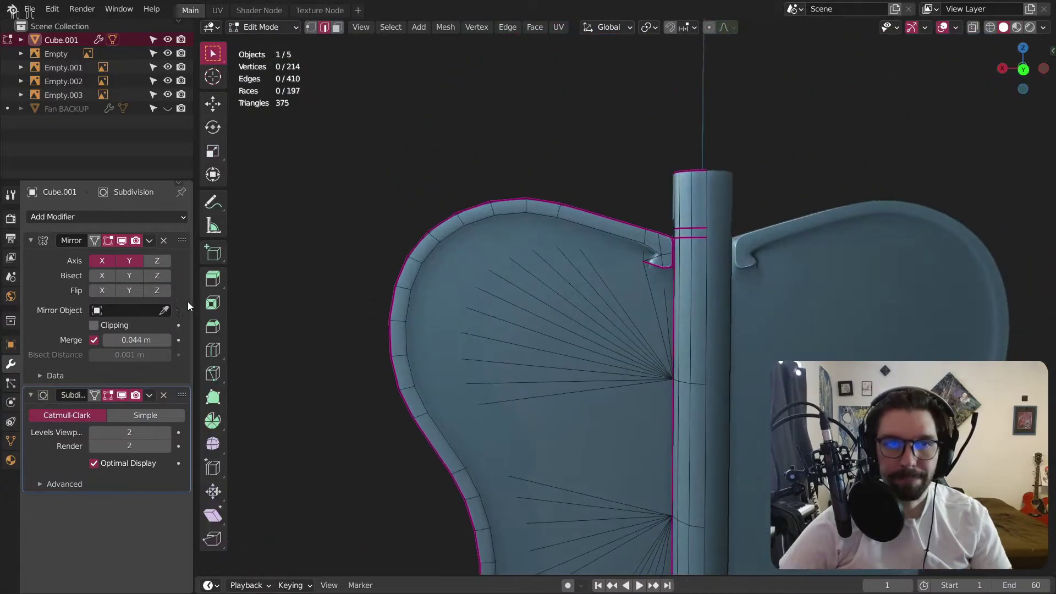
click(122, 395)
Select the edges where the border's inner wall meets the wing panel, from the upper curl around to the lower curl.
scroll(605, 220, up, 3)
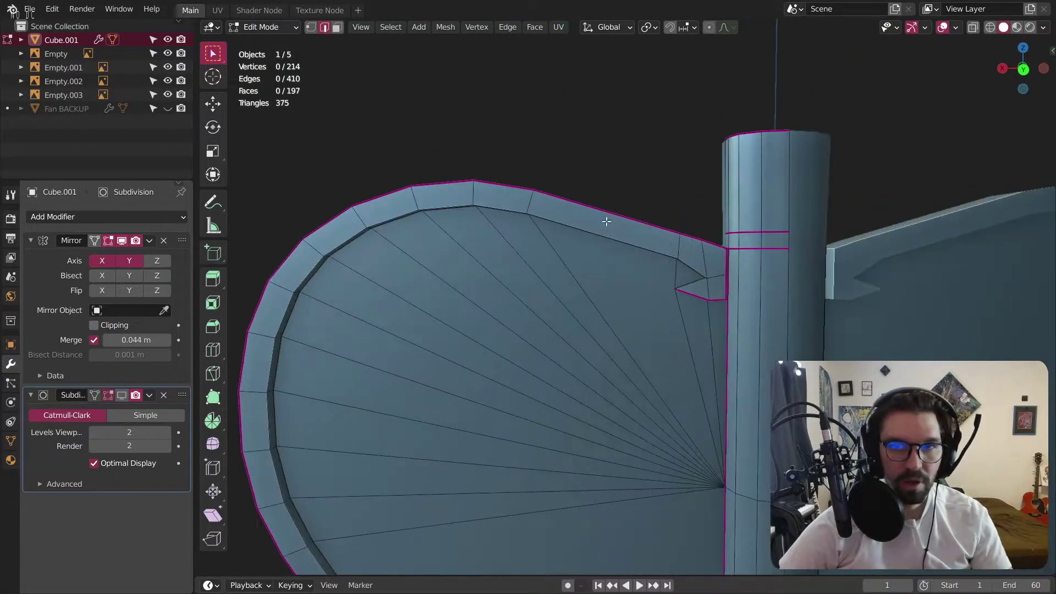
middle_drag(605, 220, 599, 198)
alt+click(619, 254)
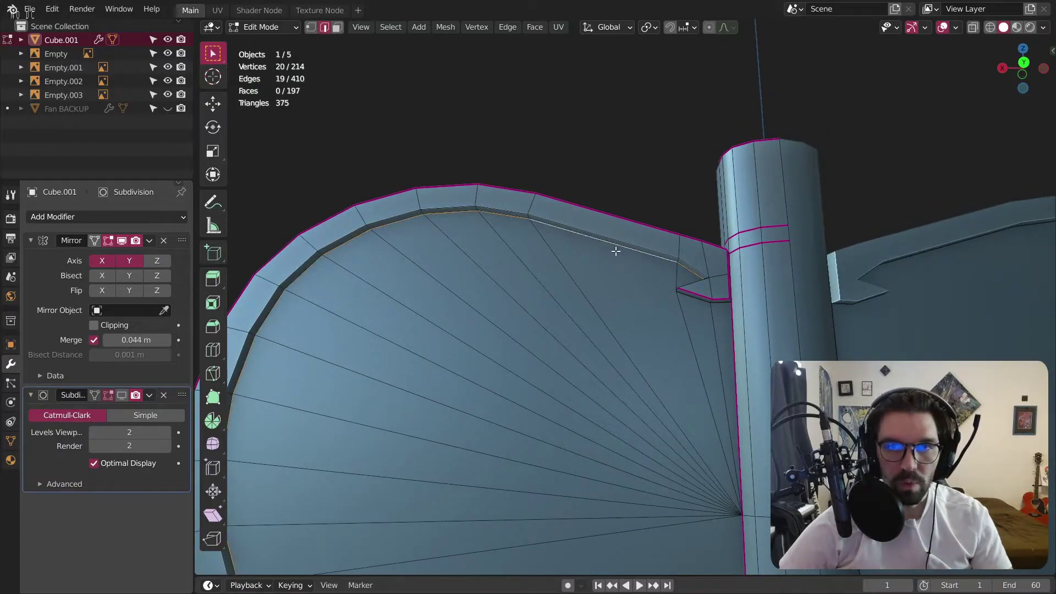
middle_drag(619, 254, 643, 258)
scroll(665, 262, up, 3)
shift+click(614, 250)
middle_drag(642, 281, 609, 260)
middle_drag(732, 339, 615, 299)
scroll(616, 299, down, 5)
shift+middle_drag(374, 319, 585, 259)
scroll(632, 407, down, 5)
shift+middle_drag(641, 436, 479, 220)
middle_drag(478, 220, 522, 325)
scroll(583, 345, up, 8)
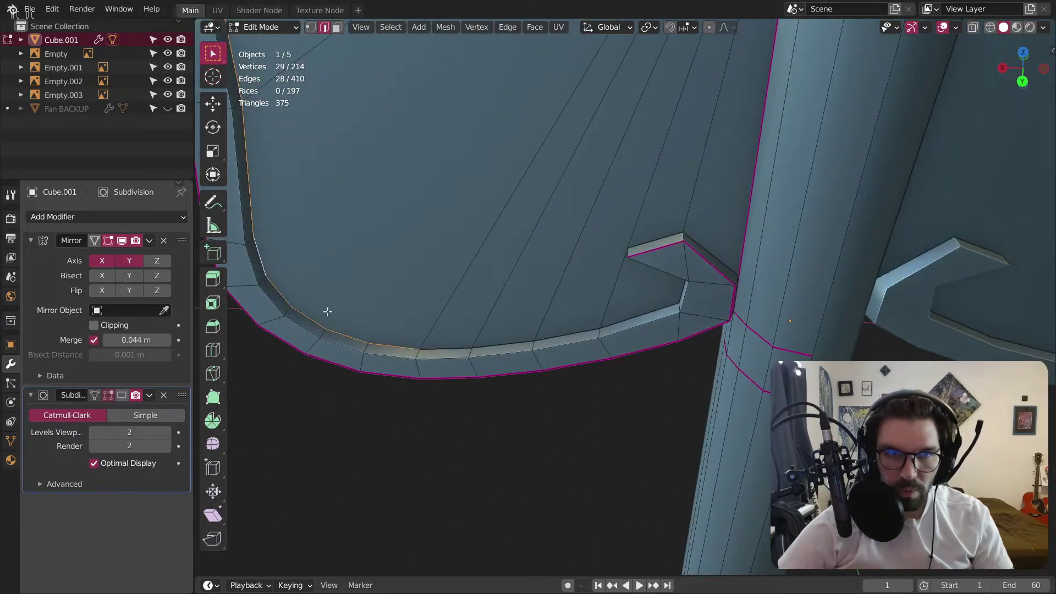
ctrl+click(641, 314)
Add the lower curl's base edges to the selection and crease all selected edges with factor 1.000.
middle_drag(657, 289, 694, 260)
scroll(646, 271, up, 2)
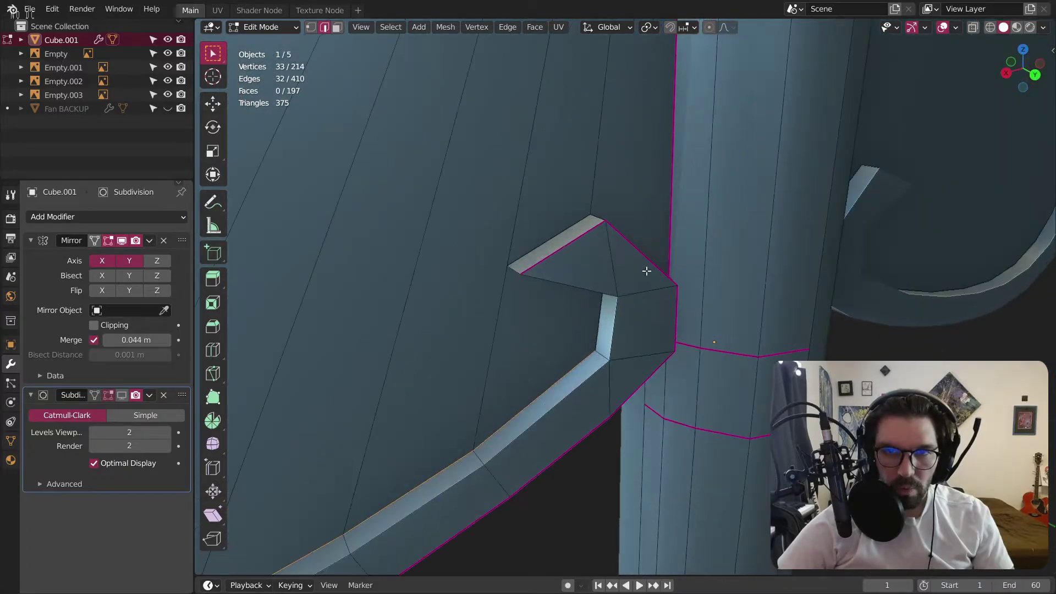
shift+click(597, 318)
middle_drag(598, 317, 600, 283)
alt+shift+click(495, 458)
middle_drag(529, 499, 542, 467)
scroll(561, 373, up, 4)
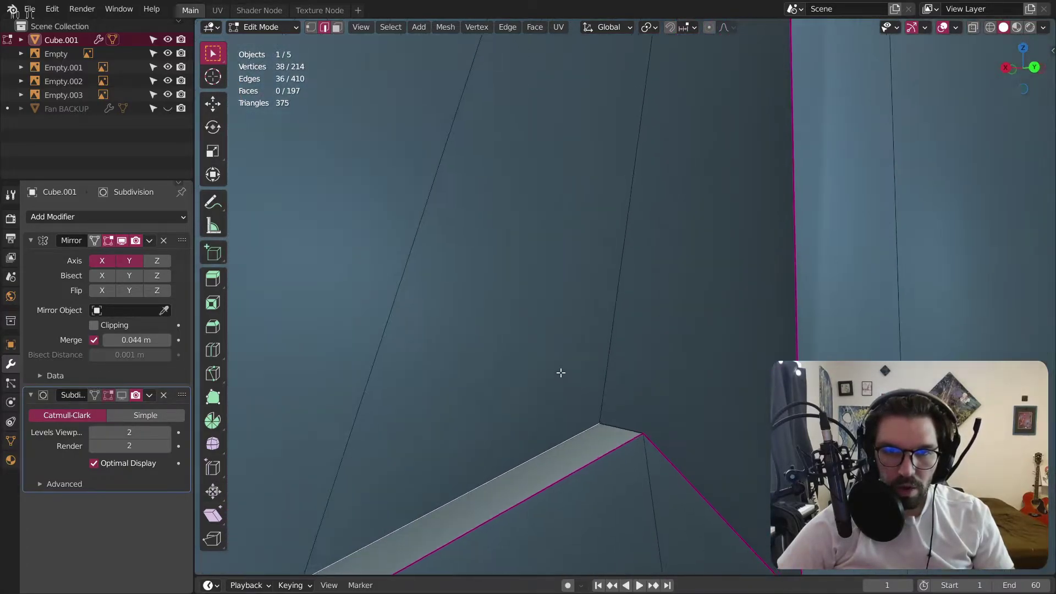
scroll(484, 445, down, 4)
middle_drag(570, 337, 585, 302)
shift+click(549, 289)
scroll(671, 278, down, 5)
scroll(650, 256, down, 5)
middle_drag(651, 257, 509, 280)
scroll(541, 171, down, 3)
key(shift+e)
click(434, 542)
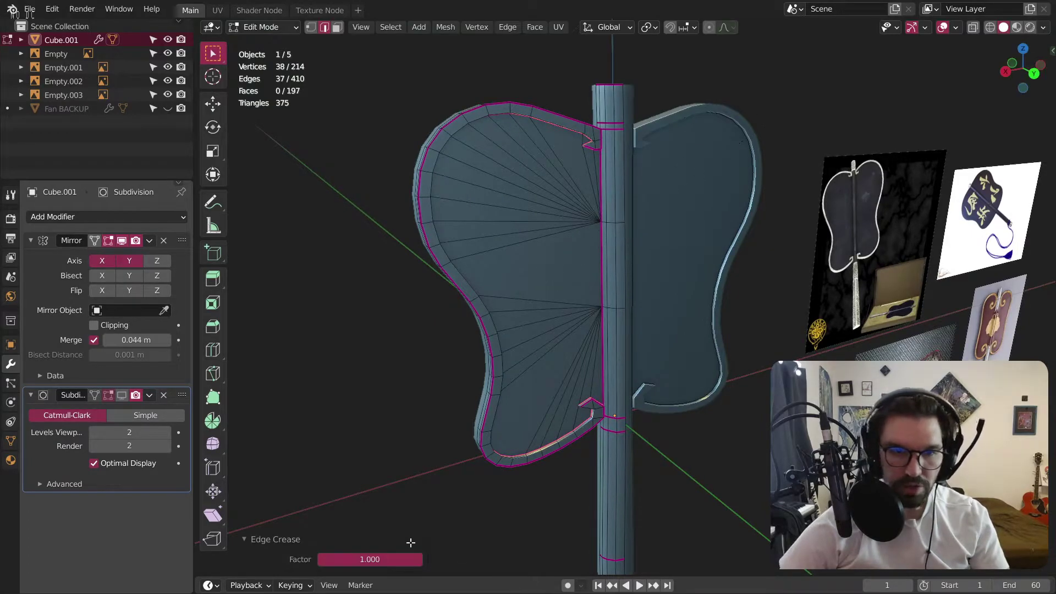
Show the subdivision in the viewport and examine the border and lower curl in Object Mode.
click(122, 394)
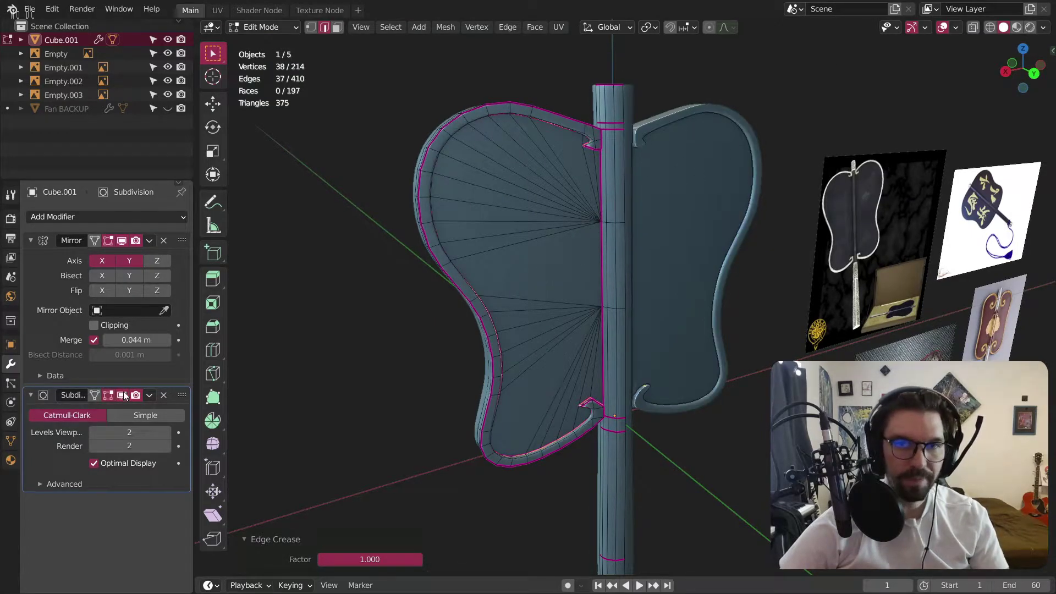
click(259, 30)
click(264, 43)
click(336, 113)
scroll(384, 152, down, 4)
middle_drag(429, 165, 380, 175)
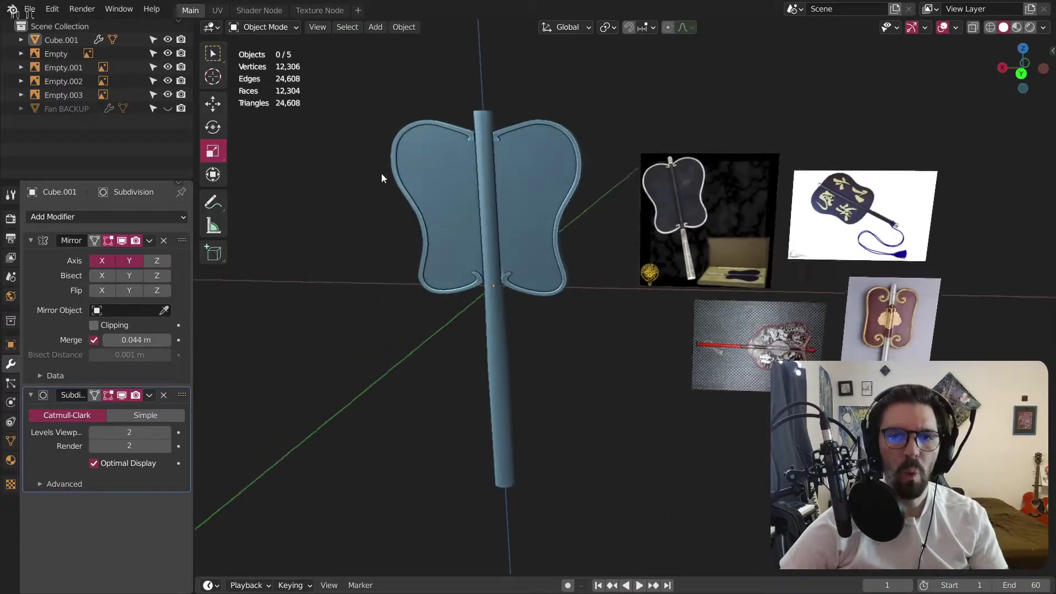
scroll(464, 264, up, 6)
scroll(518, 278, down, 3)
shift+middle_drag(548, 298, 547, 338)
scroll(524, 153, up, 6)
middle_drag(529, 141, 646, 203)
scroll(669, 244, down, 6)
middle_drag(670, 248, 632, 220)
shift+middle_drag(506, 441, 591, 332)
scroll(612, 335, up, 7)
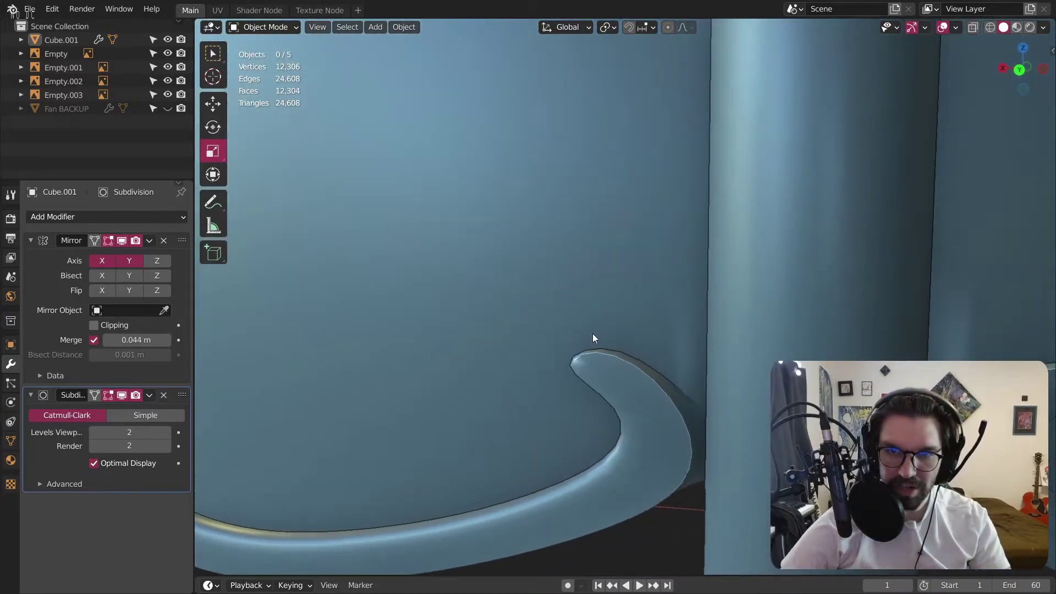
In Edit Mode, crease the lower curl's base edge on the side facing the handle with factor 1.
click(273, 27)
click(268, 57)
middle_drag(515, 273, 649, 308)
scroll(596, 303, up, 3)
scroll(636, 303, up, 3)
scroll(646, 288, up, 1)
scroll(618, 203, down, 2)
shift+middle_drag(608, 200, 585, 337)
scroll(585, 338, down, 1)
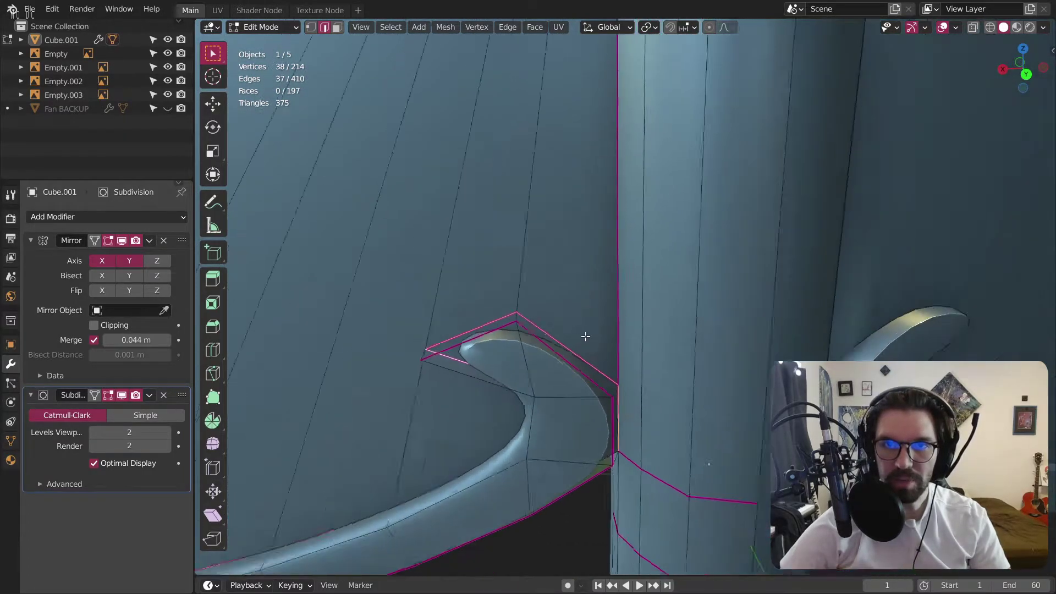
scroll(580, 341, up, 1)
click(574, 354)
key(shift+e)
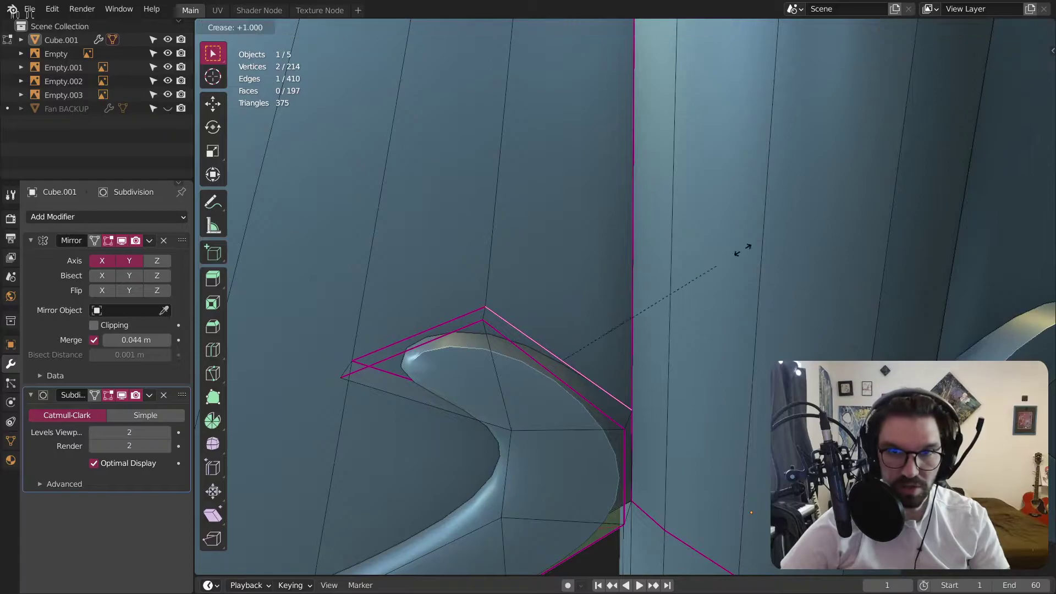
key(1)
key(Return)
Switch to Object Mode and examine the whole fan and its upper curls from several angles.
click(289, 27)
click(245, 46)
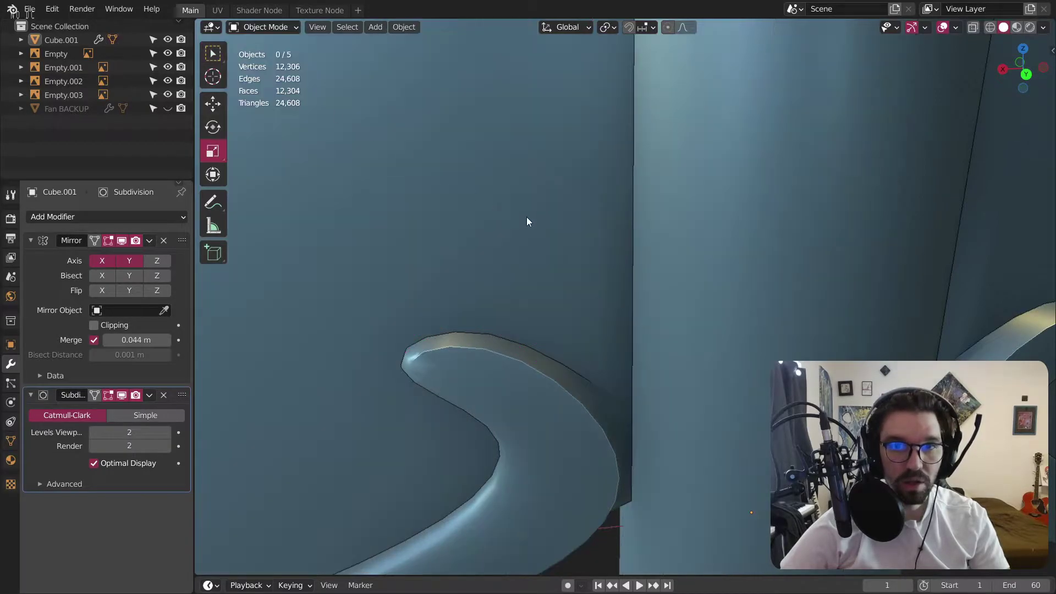
scroll(527, 236, down, 9)
middle_drag(574, 231, 588, 308)
scroll(608, 200, down, 5)
middle_drag(588, 307, 496, 271)
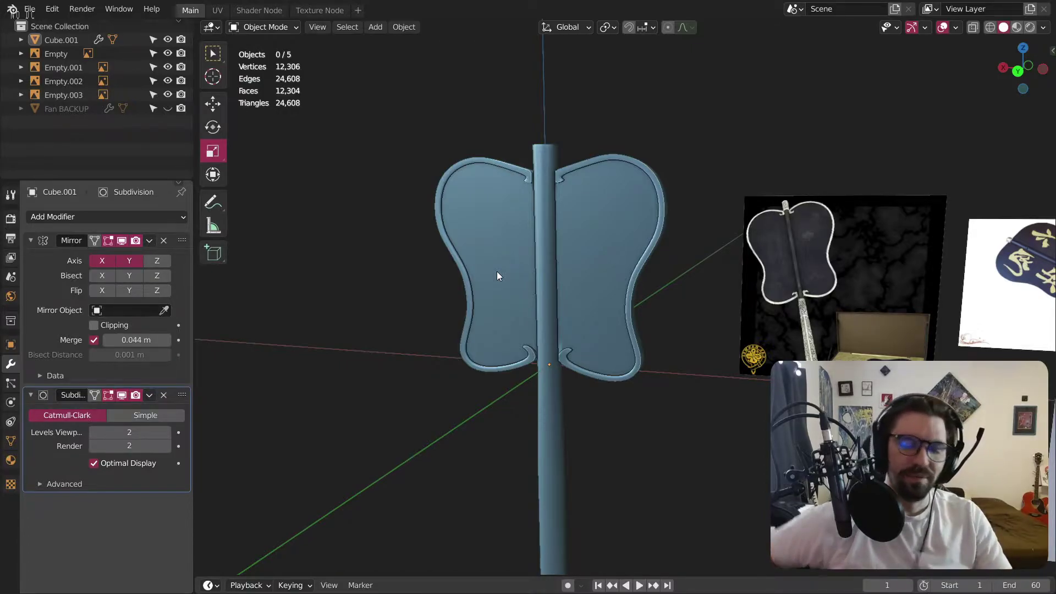
middle_drag(484, 242, 566, 215)
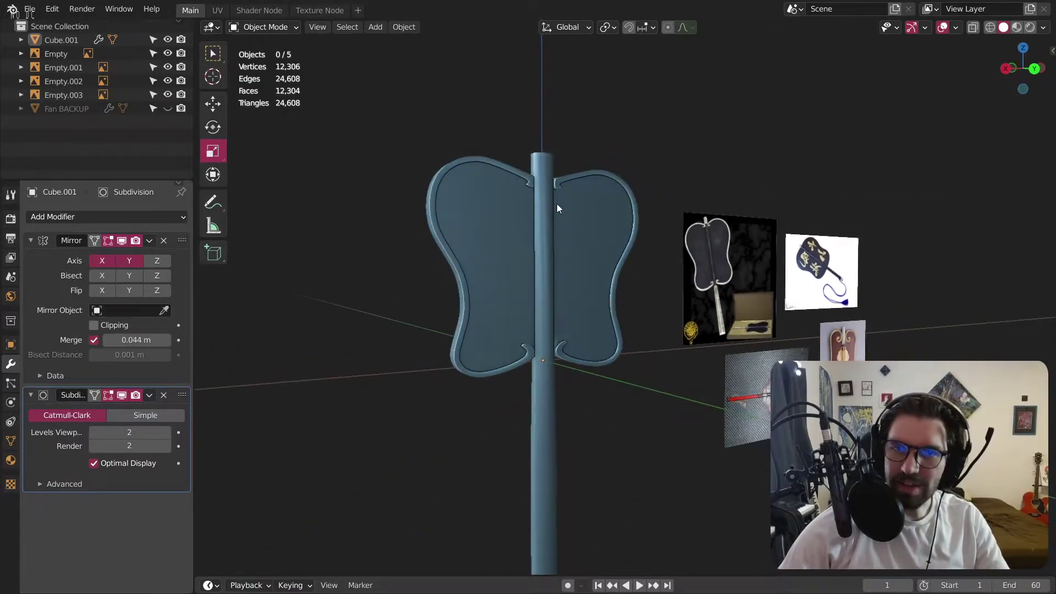
scroll(520, 175, up, 8)
middle_drag(596, 247, 562, 243)
scroll(659, 297, up, 2)
Open the fan in Edit Mode and compare the upper curl with the subdivision hidden and shown.
click(606, 279)
click(263, 27)
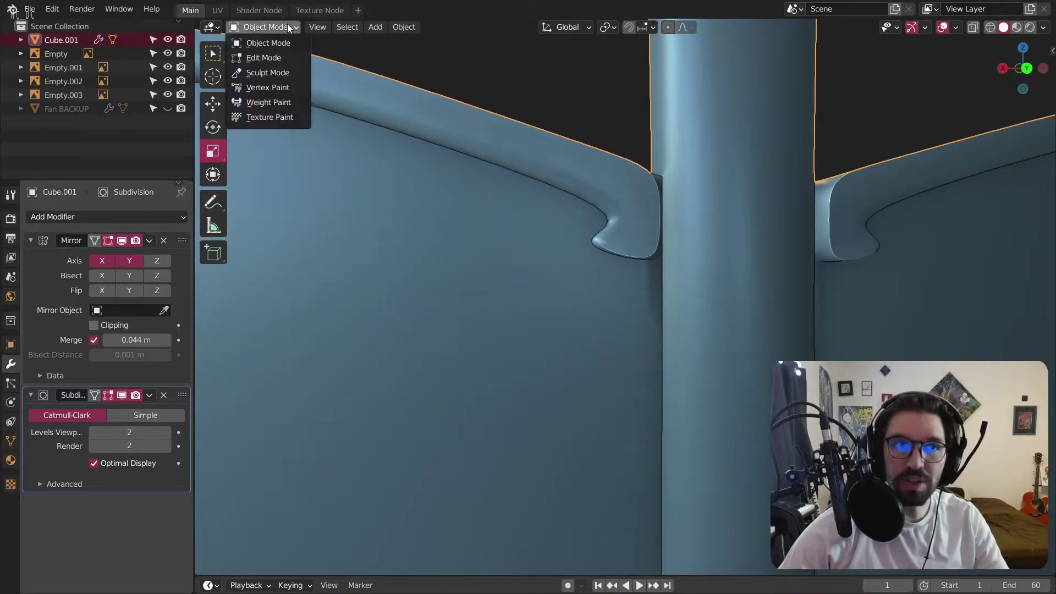
click(265, 57)
middle_drag(394, 147, 561, 253)
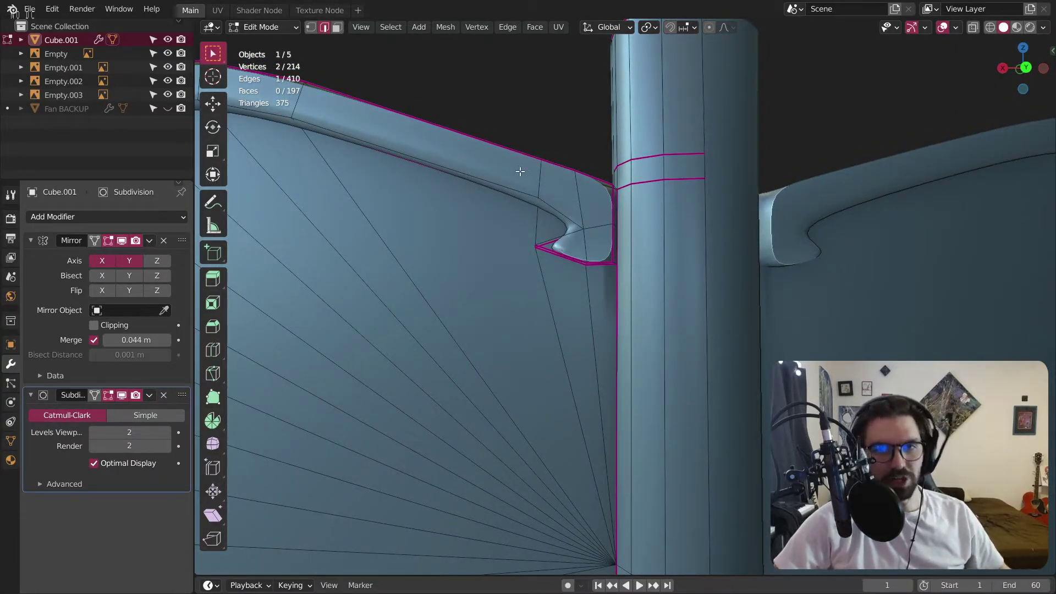
click(121, 396)
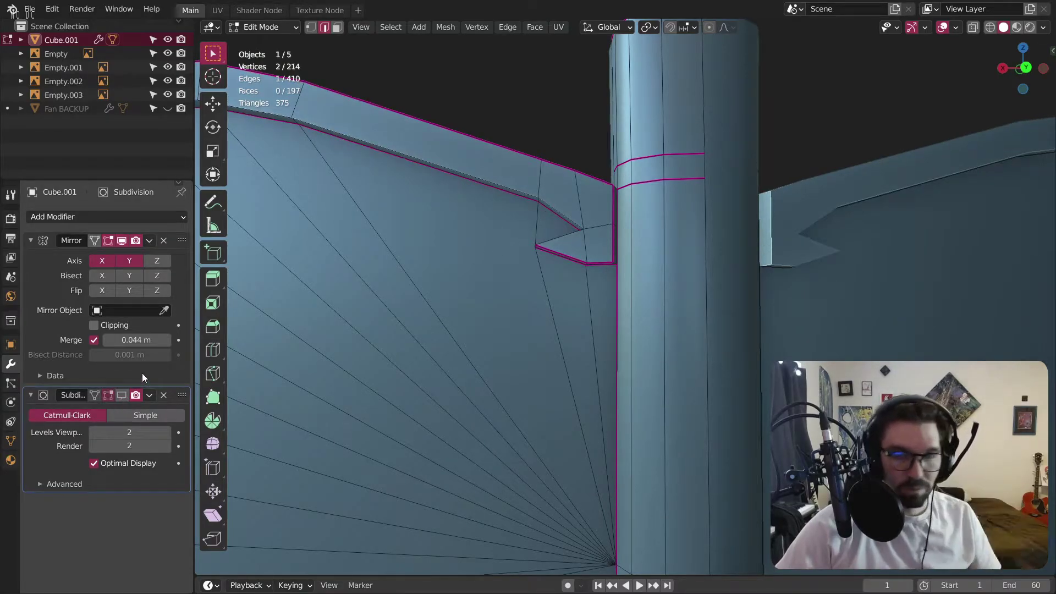
click(122, 396)
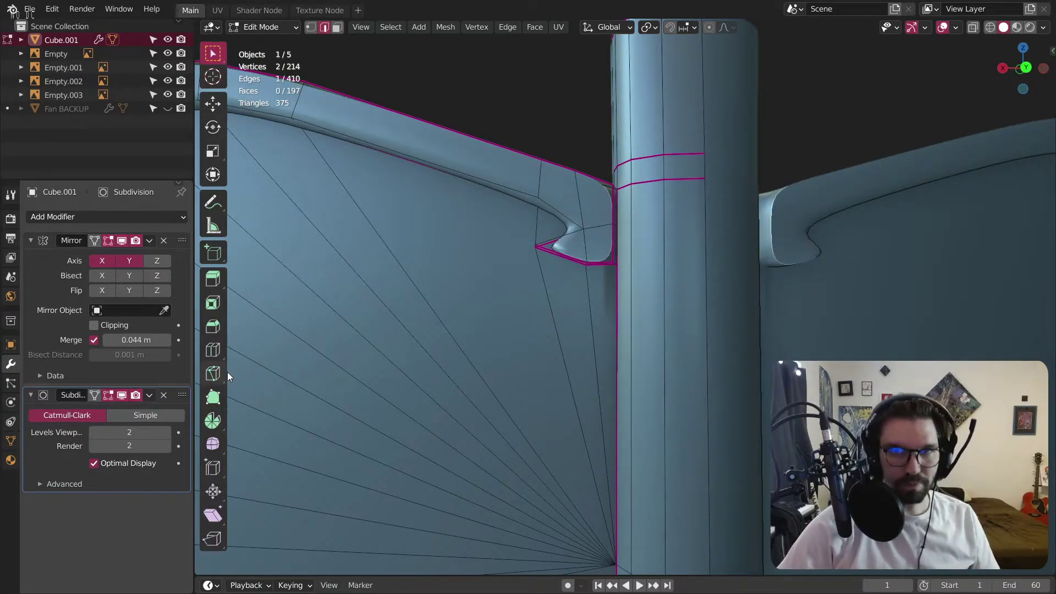
scroll(591, 211, up, 4)
middle_drag(591, 211, 617, 237)
scroll(617, 237, up, 3)
scroll(451, 302, down, 4)
shift+middle_drag(381, 342, 495, 297)
middle_drag(494, 297, 486, 292)
scroll(484, 289, down, 1)
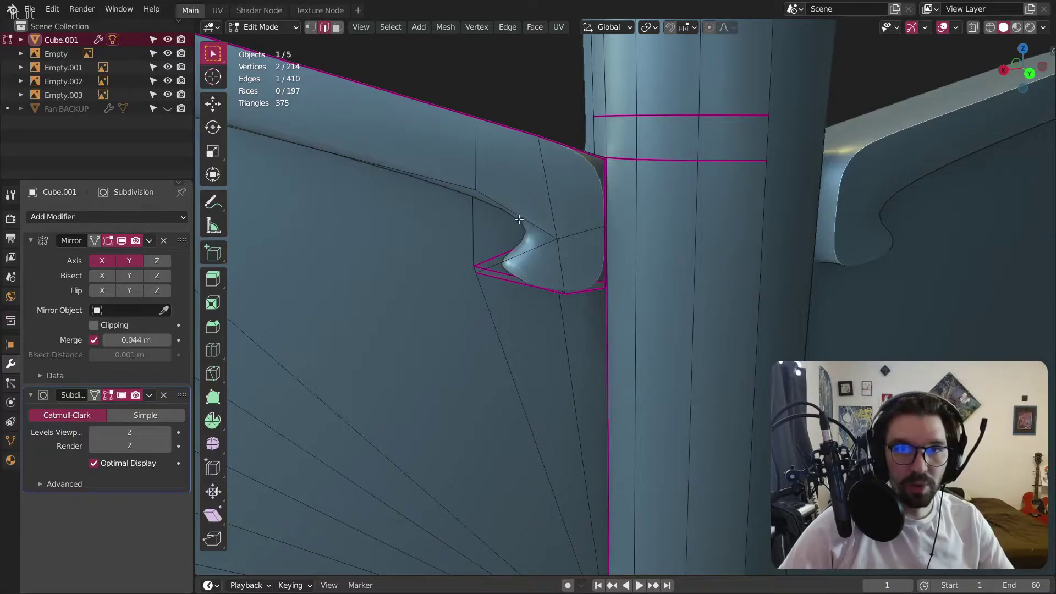
Select the raised inner edge loop of the border, including the lower curl, and crease it with factor 1.
scroll(480, 275, down, 3)
middle_drag(481, 275, 464, 406)
scroll(502, 344, up, 4)
scroll(502, 345, up, 3)
shift+click(550, 291)
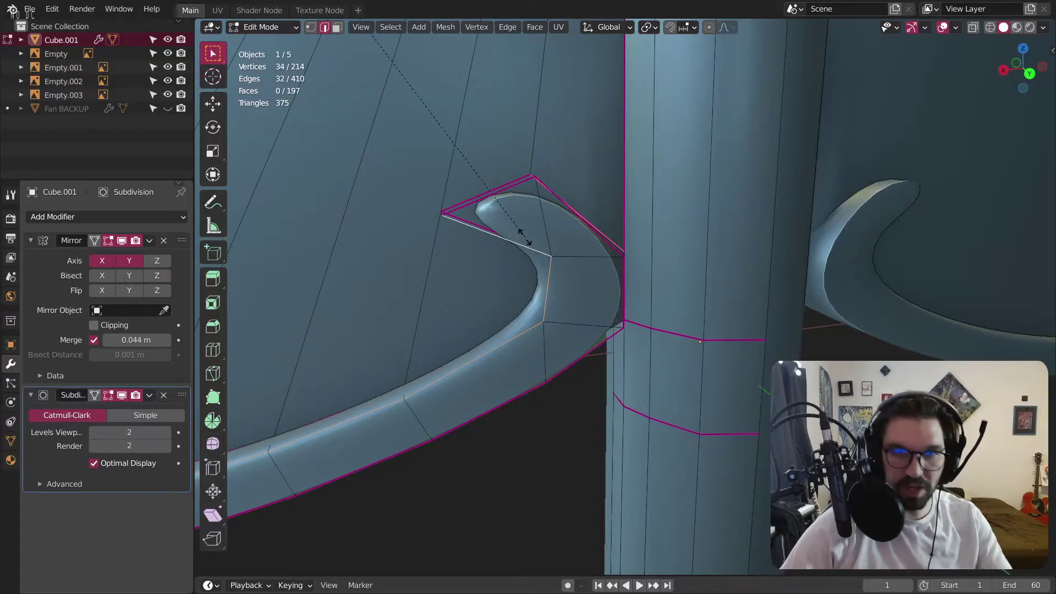
click(749, 404)
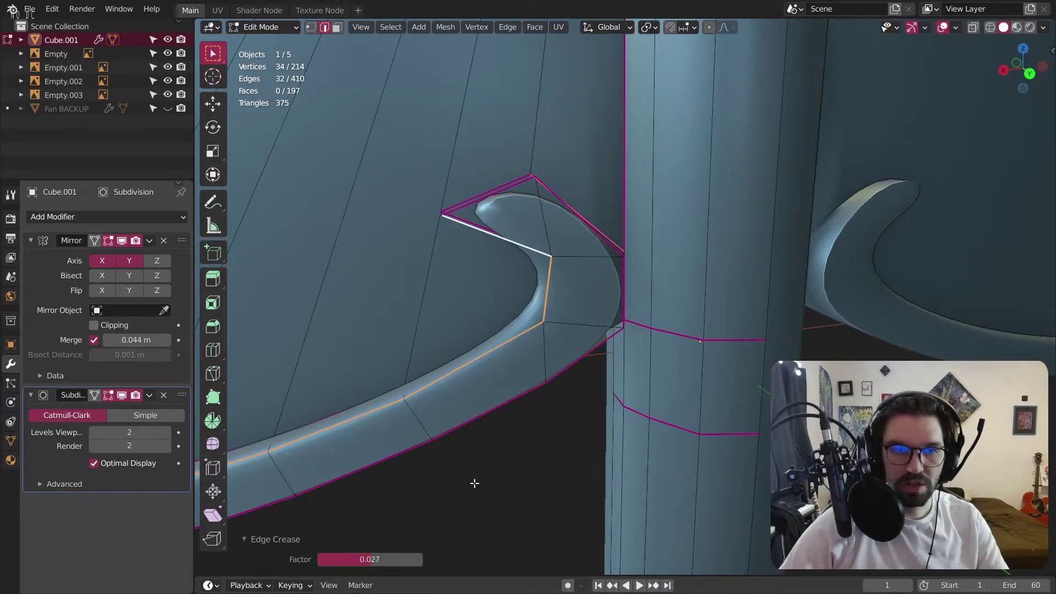
click(384, 560)
text(1)
key(Return)
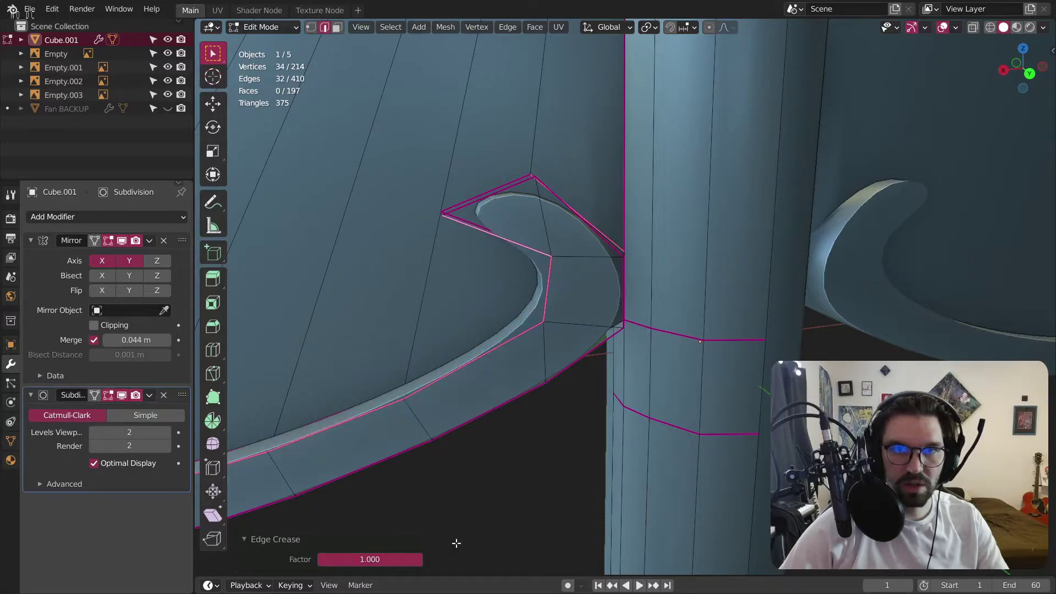
Switch to Object Mode and examine the sharpened border, the curls and the whole fan from several angles.
click(285, 27)
click(285, 28)
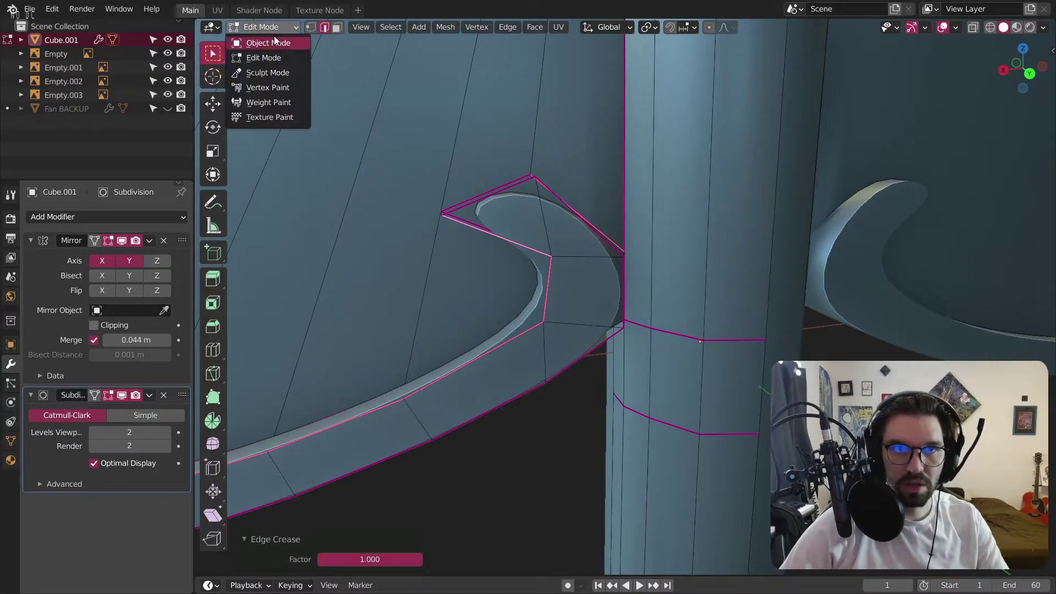
click(270, 39)
click(495, 416)
scroll(497, 402, down, 4)
middle_drag(493, 358, 512, 325)
scroll(506, 318, down, 4)
shift+middle_drag(472, 223, 481, 290)
scroll(481, 291, up, 4)
middle_drag(530, 242, 455, 270)
scroll(455, 265, down, 8)
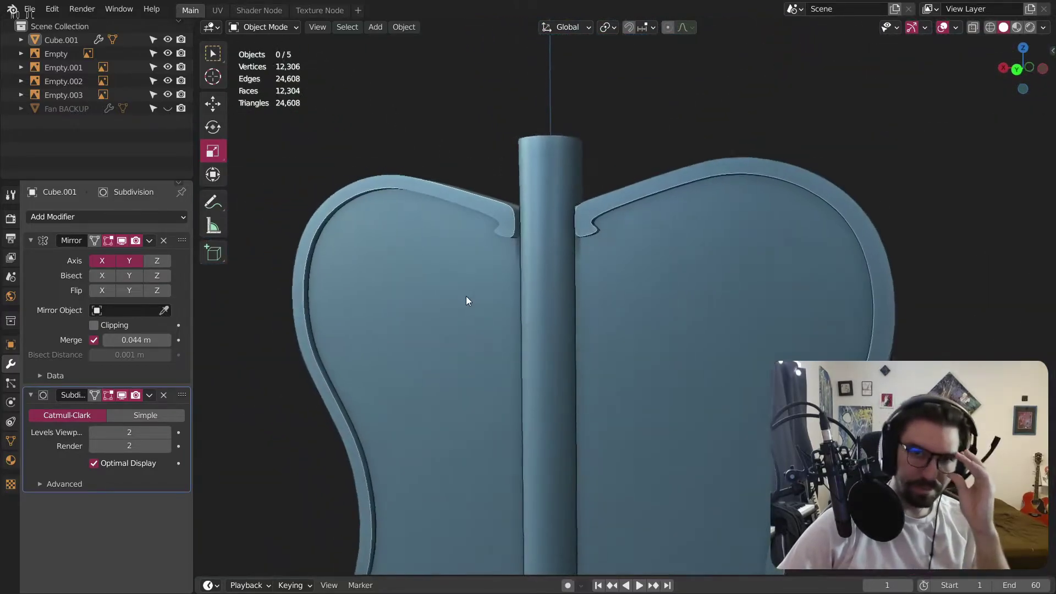
scroll(467, 306, up, 8)
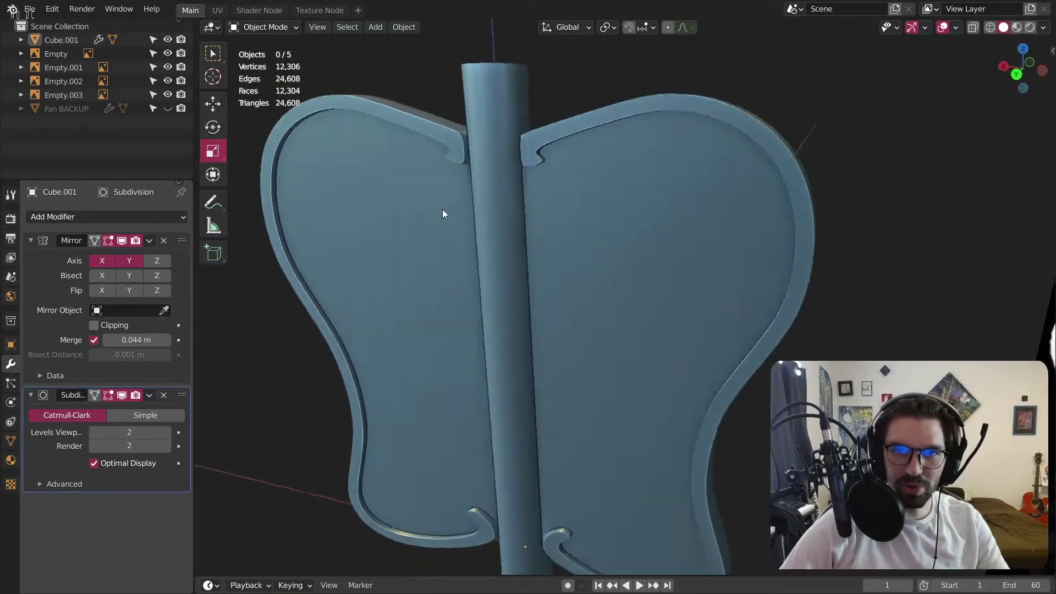
middle_drag(444, 213, 418, 237)
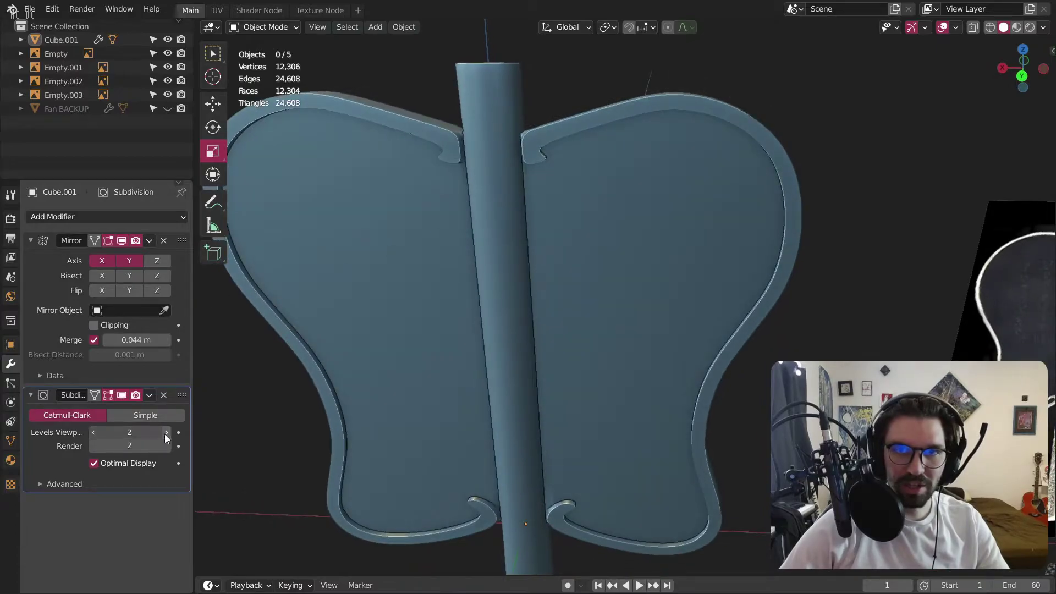
scroll(417, 234, down, 4)
middle_drag(418, 234, 412, 193)
scroll(425, 360, up, 4)
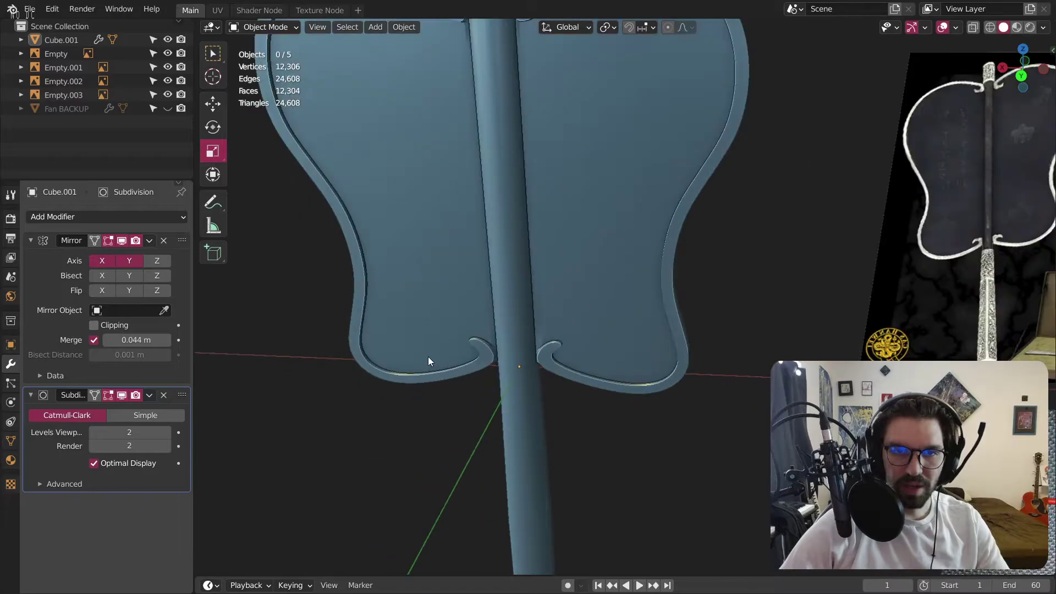
scroll(447, 344, up, 7)
scroll(484, 311, down, 11)
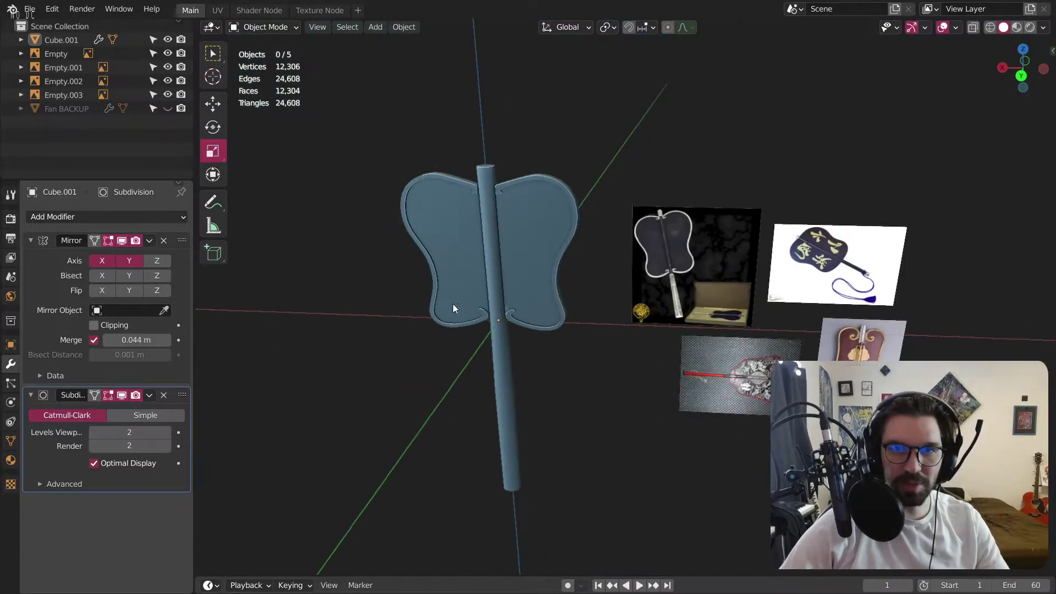
scroll(555, 336, up, 8)
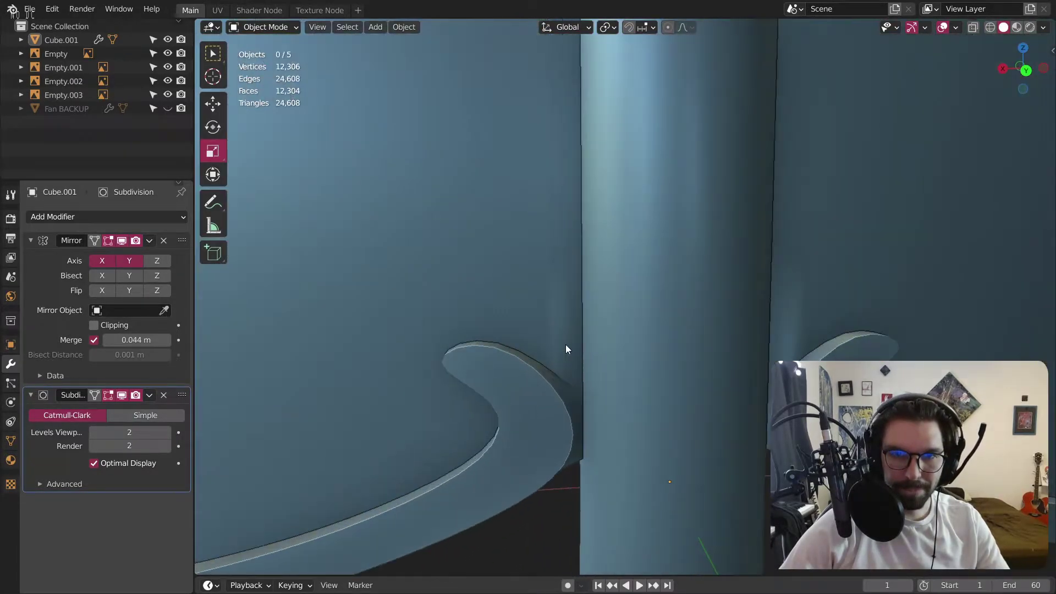
Open the fan in Edit Mode and examine the lower curl where it meets the handle from several angles.
click(563, 344)
click(264, 27)
click(269, 57)
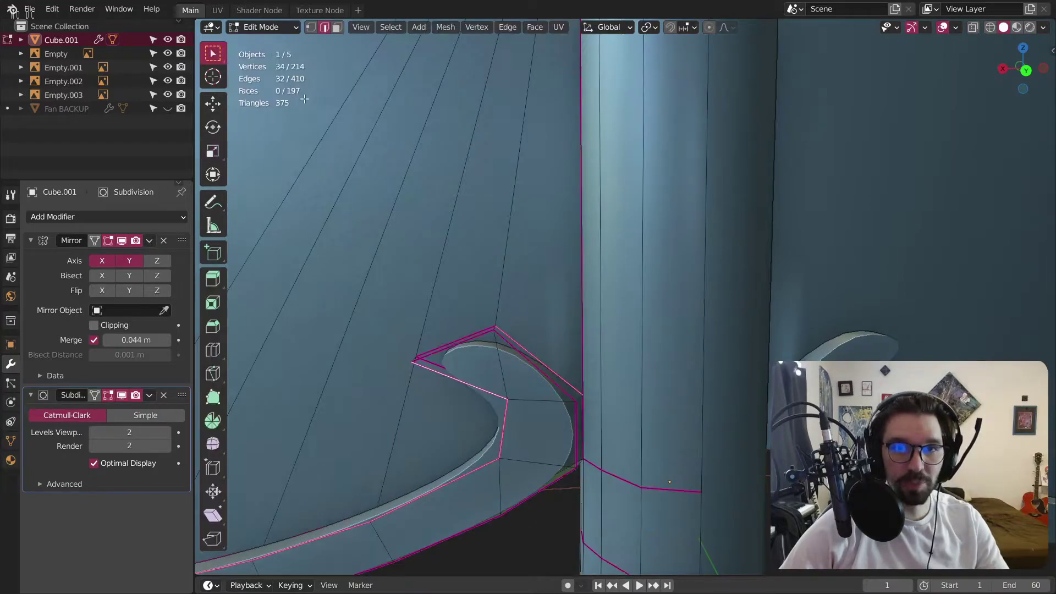
middle_drag(549, 341, 589, 339)
scroll(565, 332, down, 5)
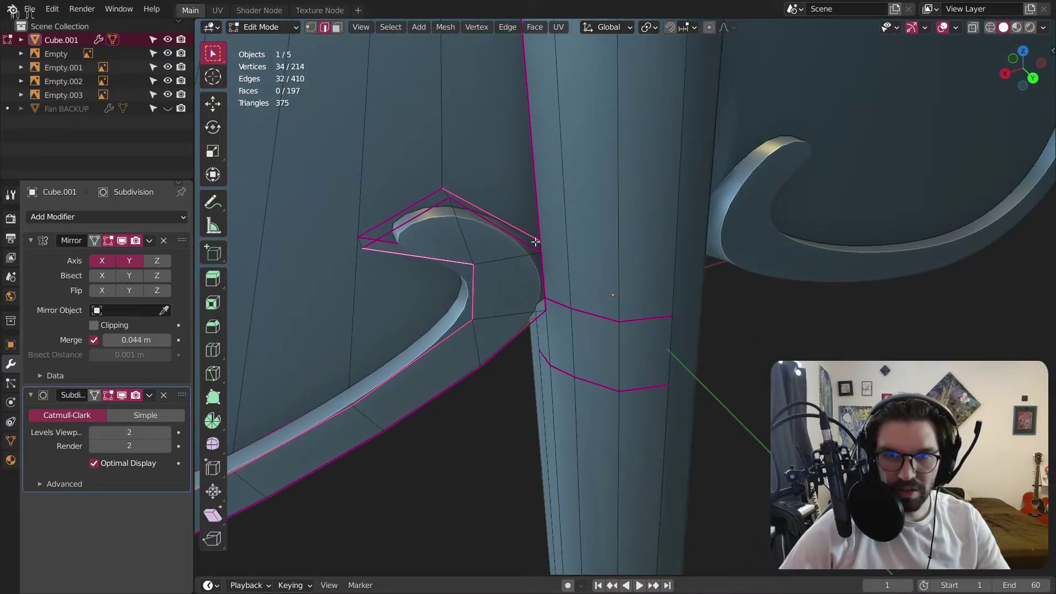
middle_drag(537, 238, 538, 296)
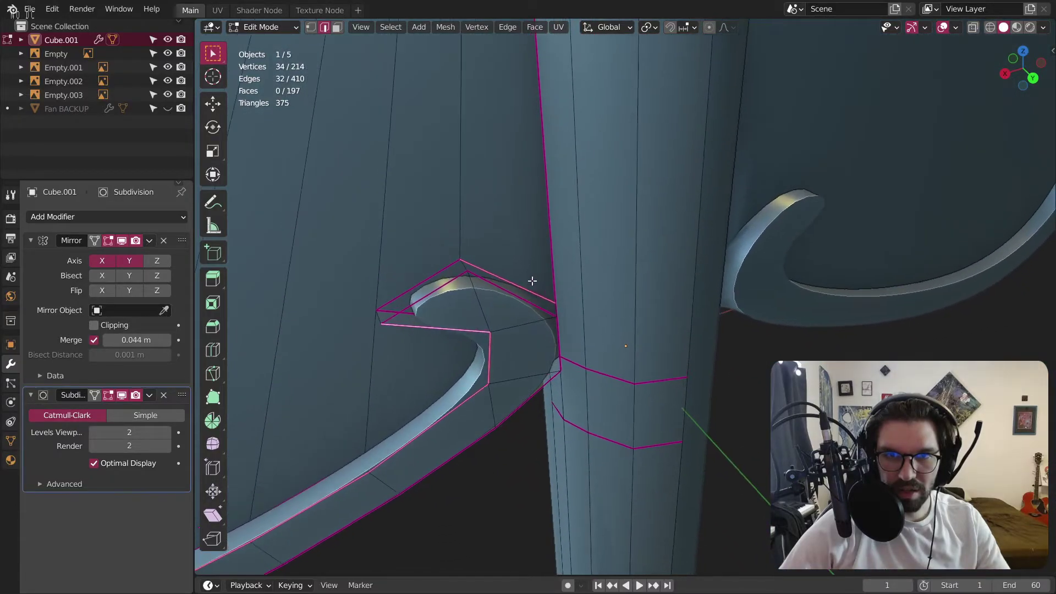
scroll(541, 271, up, 4)
middle_drag(502, 262, 547, 363)
scroll(547, 363, down, 4)
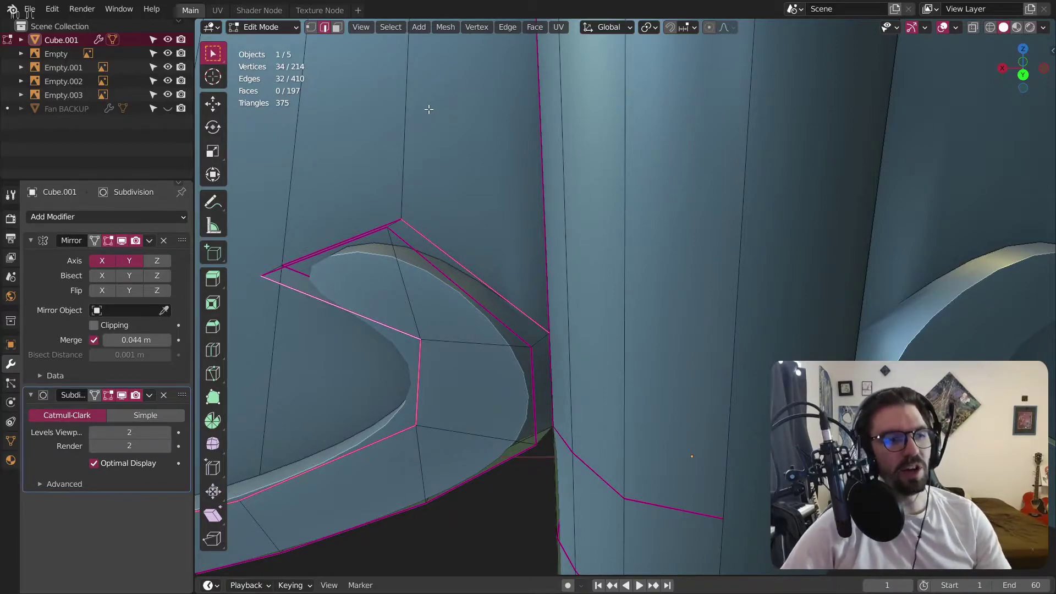
Hide the subdivision in the viewport and crease the short vertical edge joining the lower curl to the handle with factor 1.
click(121, 394)
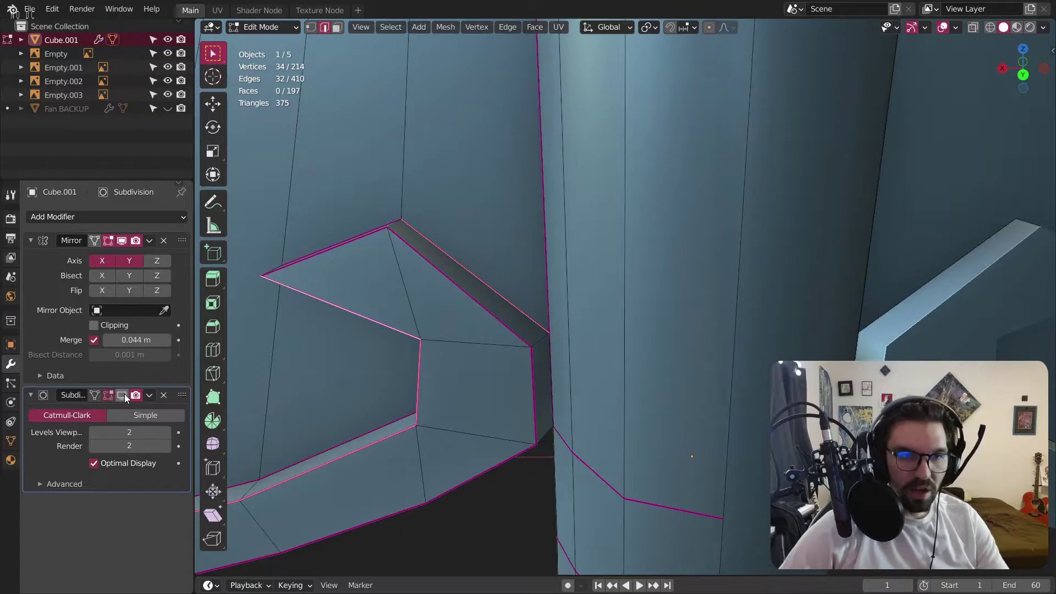
middle_drag(522, 297, 546, 308)
scroll(546, 308, up, 3)
middle_drag(378, 456, 675, 342)
click(646, 266)
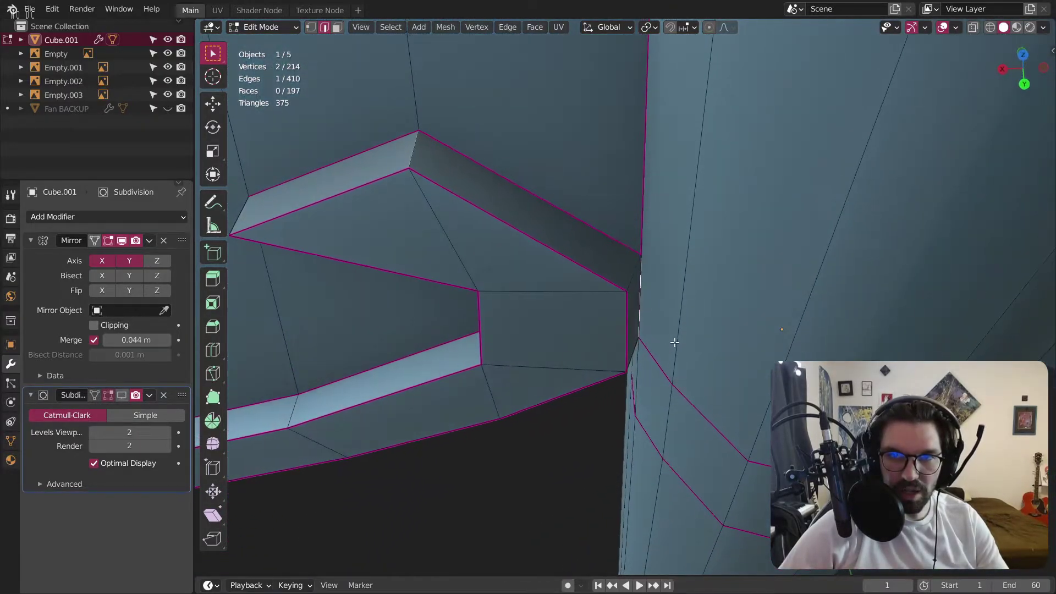
key(shift+e)
click(742, 223)
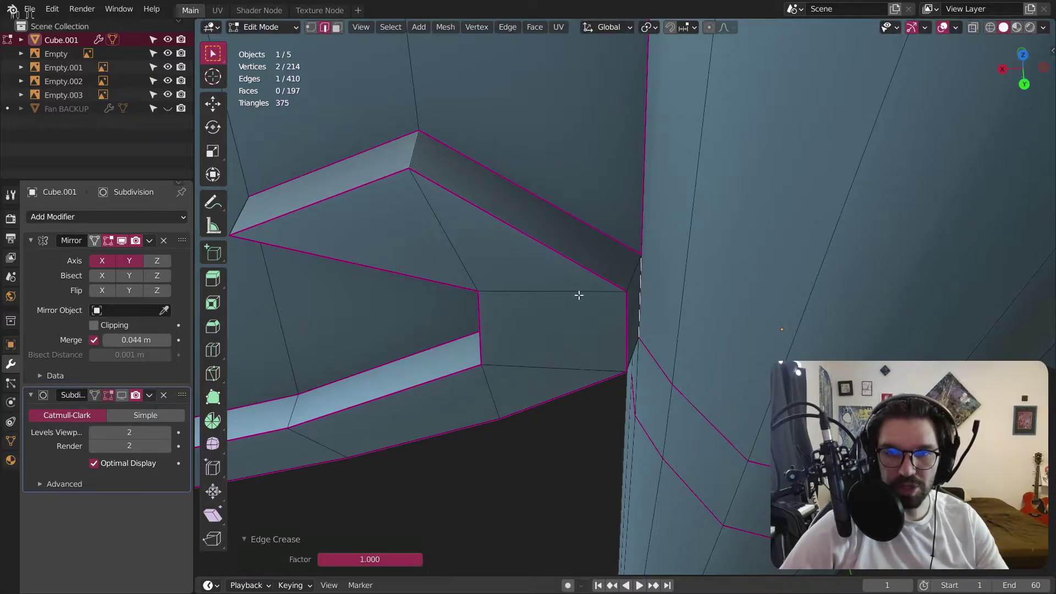
click(580, 495)
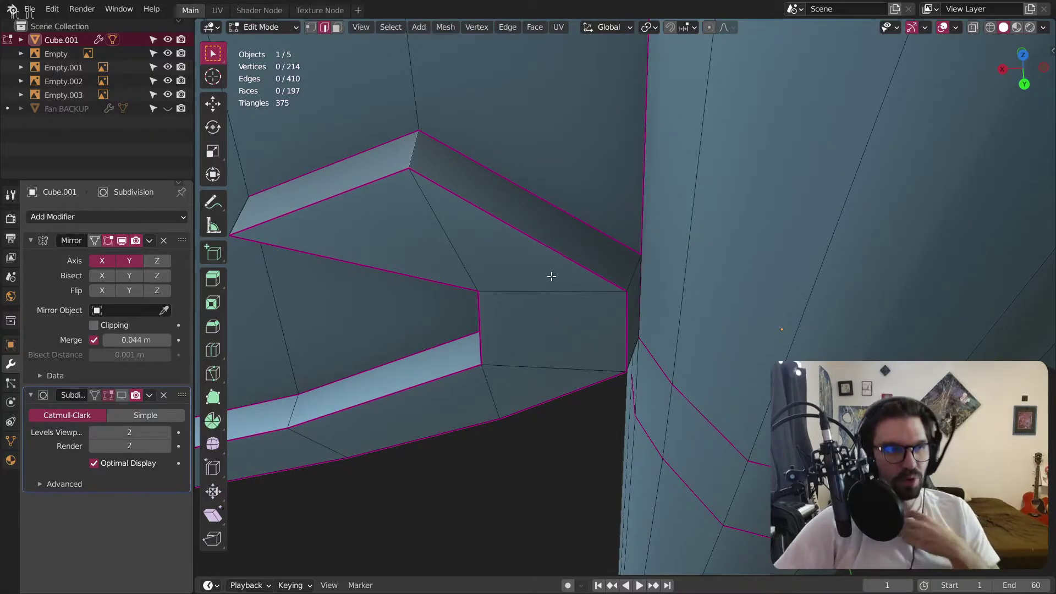
Try creasing the two fan-surface edges that run from the lower and upper curls towards the handle with factor 1.
middle_drag(518, 259, 540, 279)
scroll(557, 249, down, 8)
scroll(540, 278, up, 5)
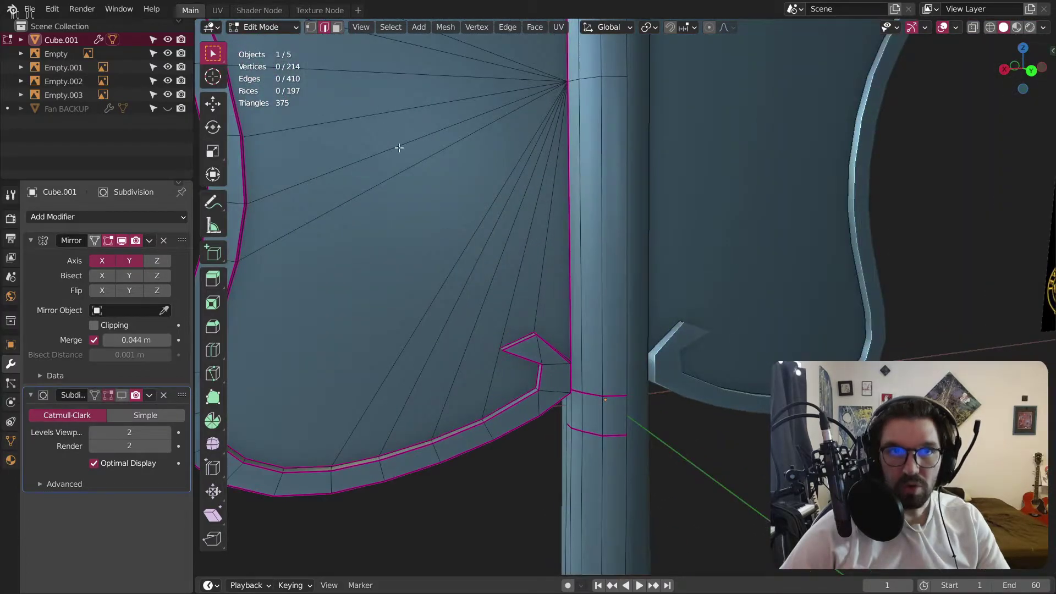
click(538, 303)
scroll(538, 303, down, 5)
shift+middle_drag(508, 176, 490, 323)
scroll(549, 252, up, 6)
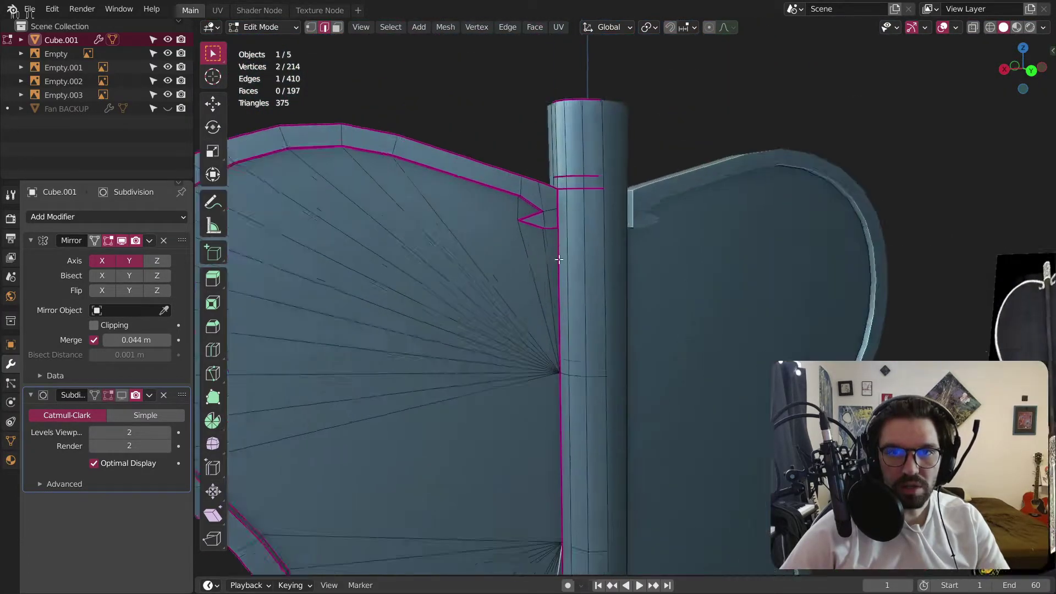
shift+click(545, 245)
middle_drag(543, 245, 507, 224)
scroll(555, 214, up, 6)
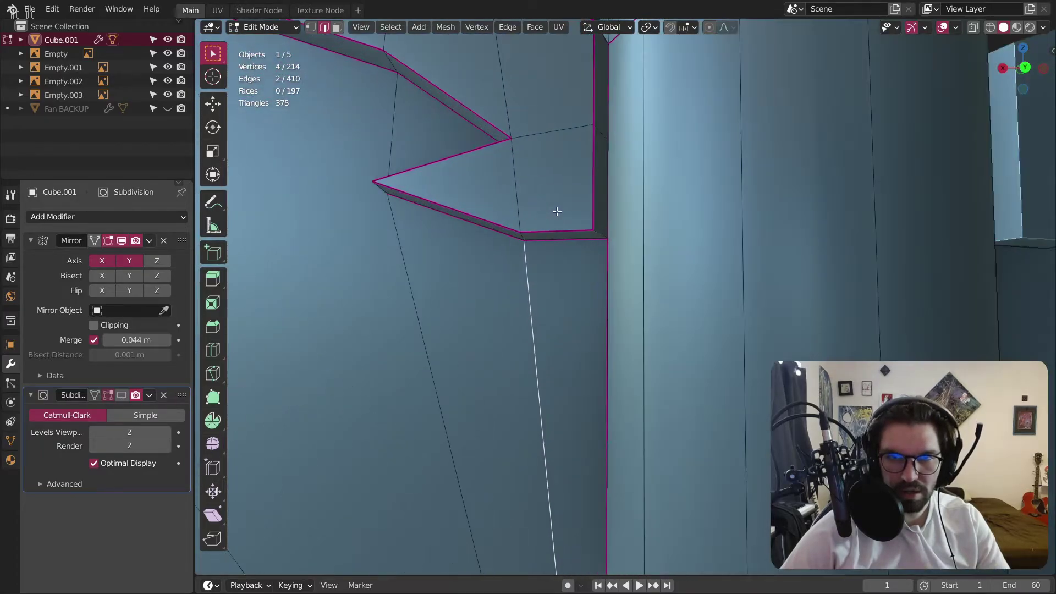
key(shift+e)
key(Return)
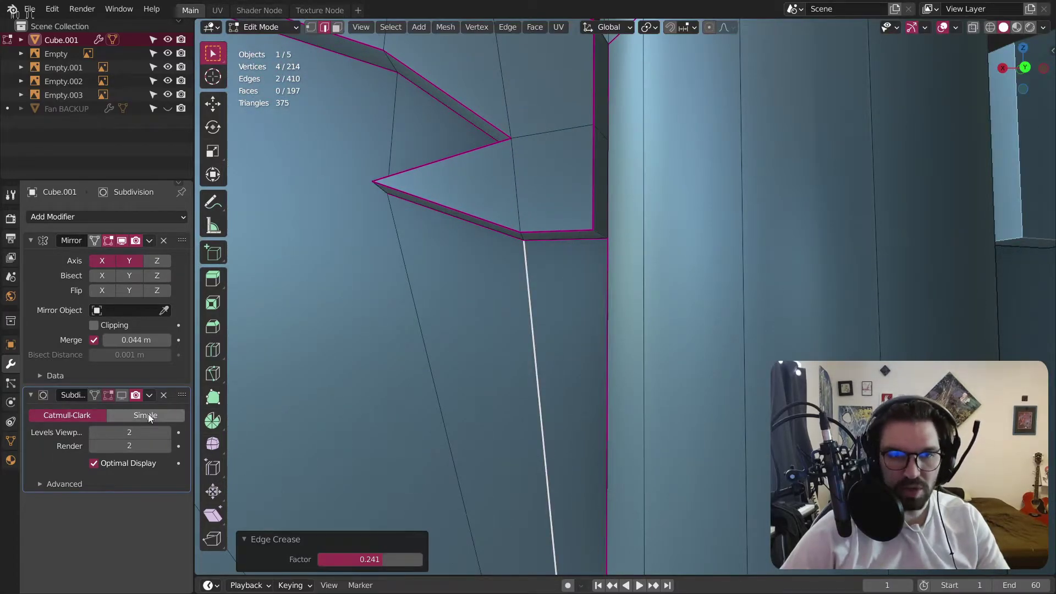
drag(413, 556, 425, 559)
Switch to Object Mode, show the subdivision in the viewport and examine the upper curls beside the handle.
click(266, 27)
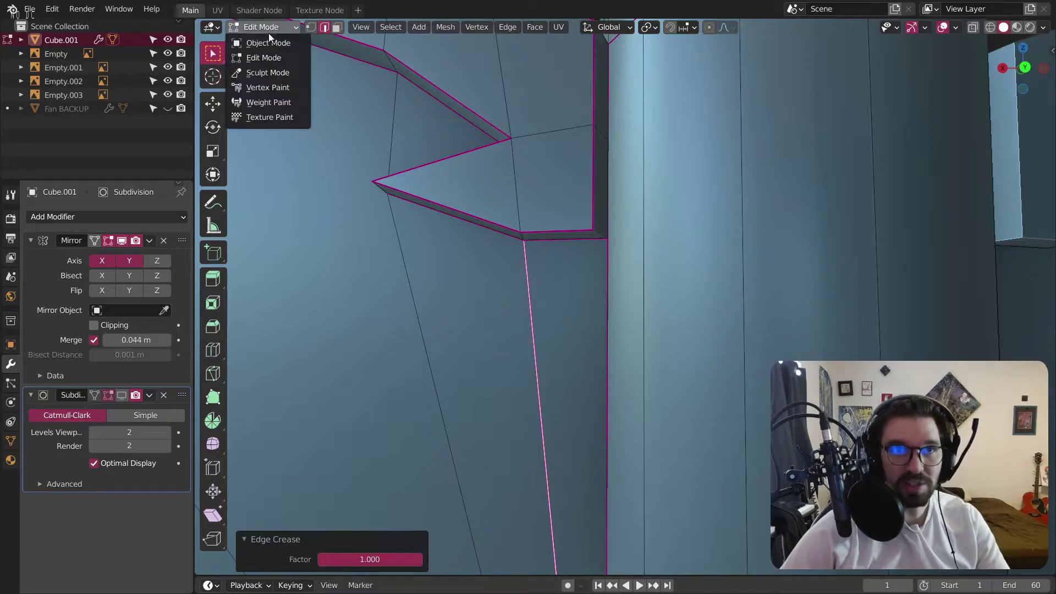
click(267, 40)
scroll(400, 286, down, 3)
click(122, 395)
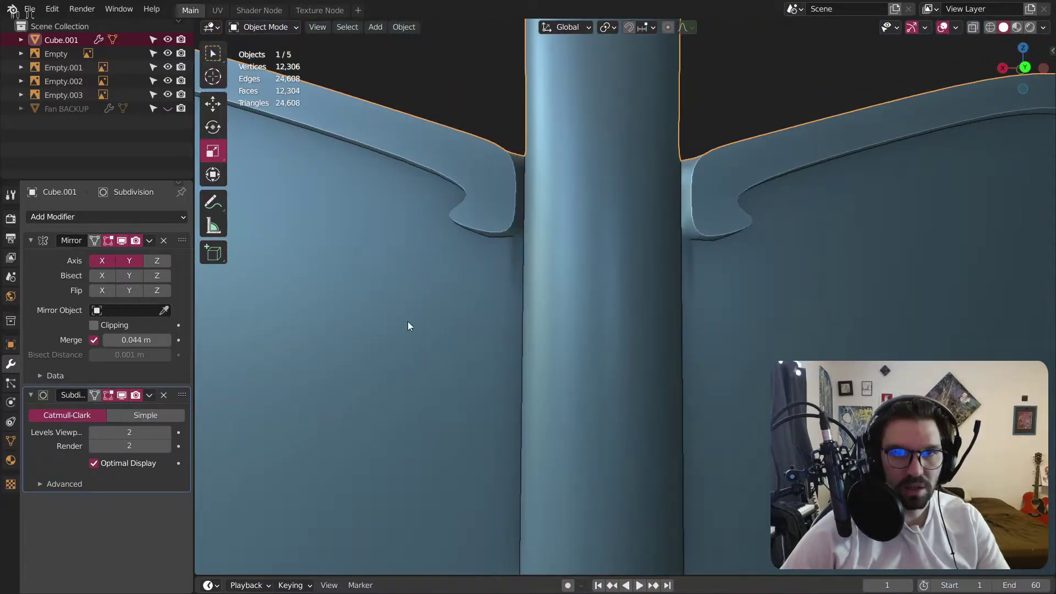
scroll(508, 252, up, 6)
scroll(464, 257, down, 4)
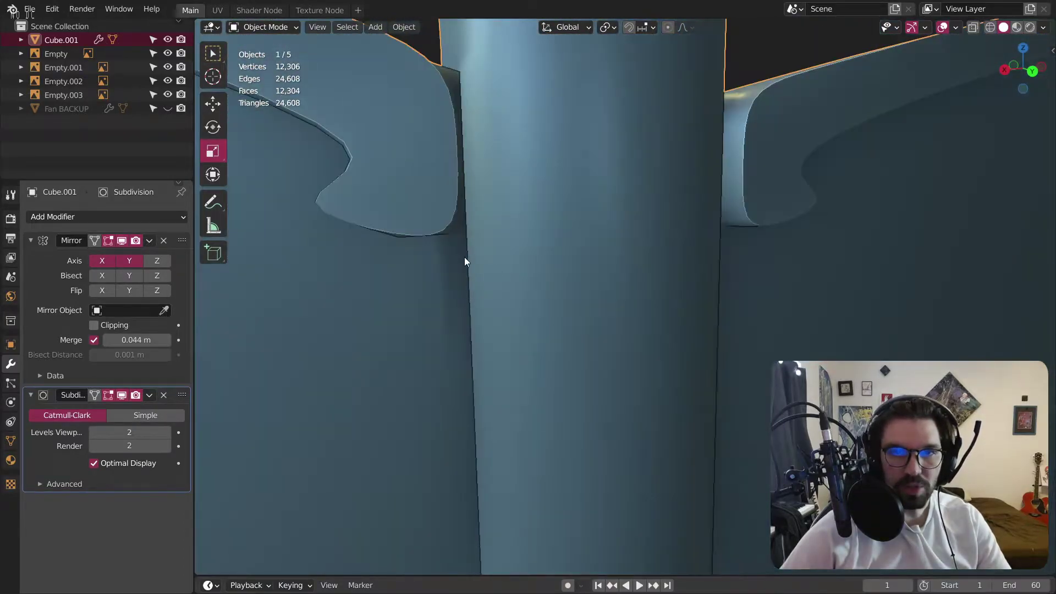
Try to move the front bottom edge of the upper curl upward in Edit Mode, and undo the move.
key(Tab)
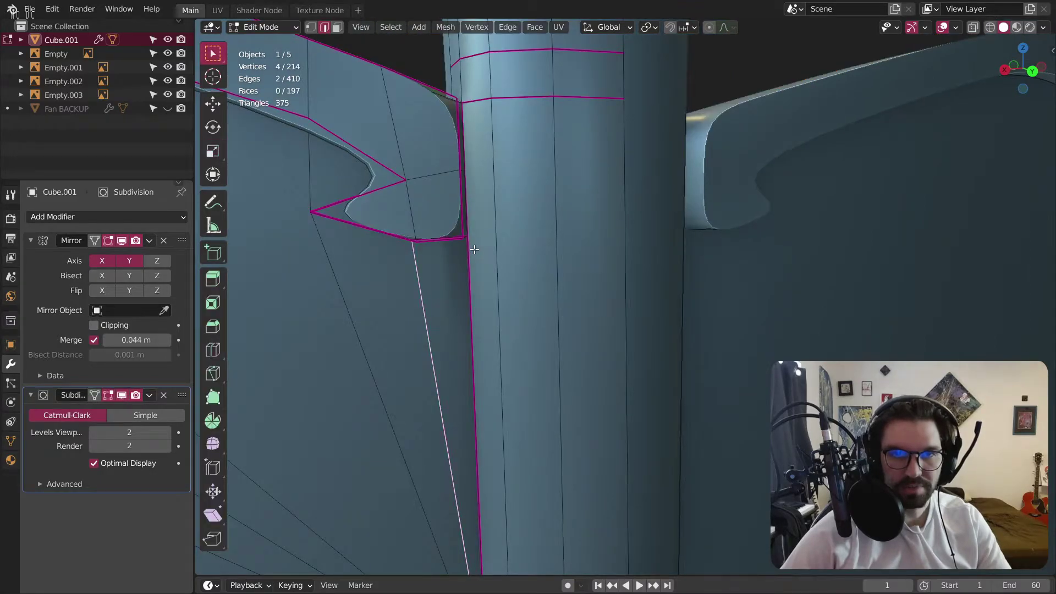
scroll(474, 250, up, 3)
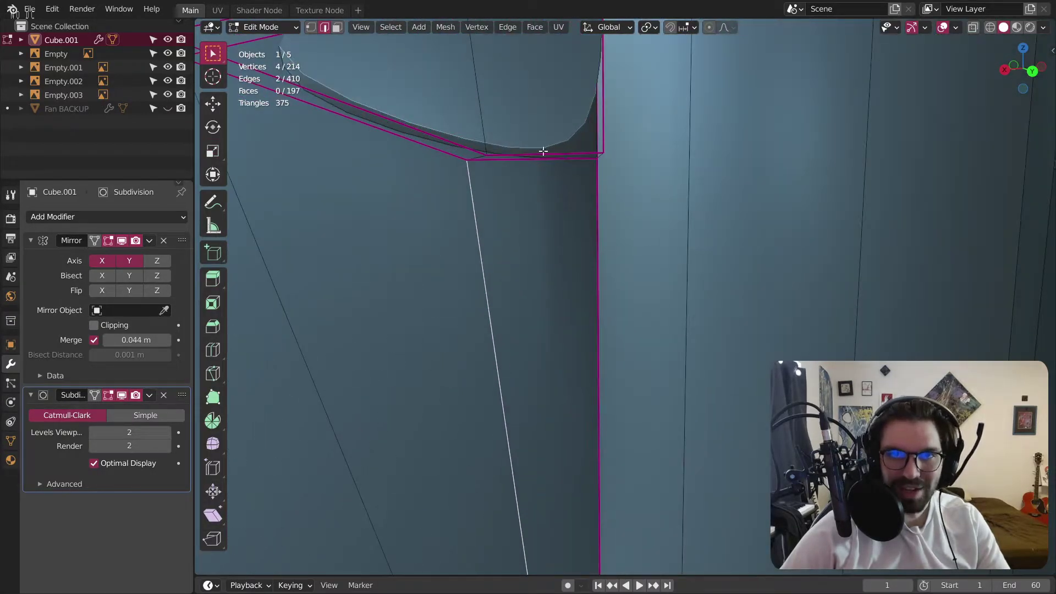
shift+middle_drag(534, 143, 508, 225)
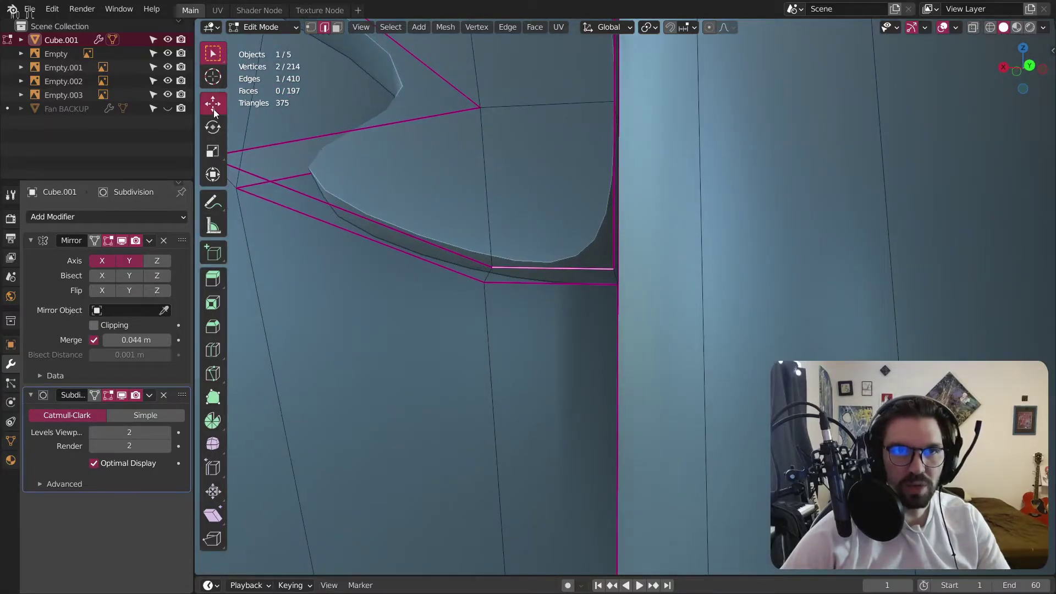
drag(556, 216, 561, 188)
key(ctrl+z)
scroll(554, 204, down, 4)
middle_drag(547, 211, 552, 234)
scroll(557, 239, up, 3)
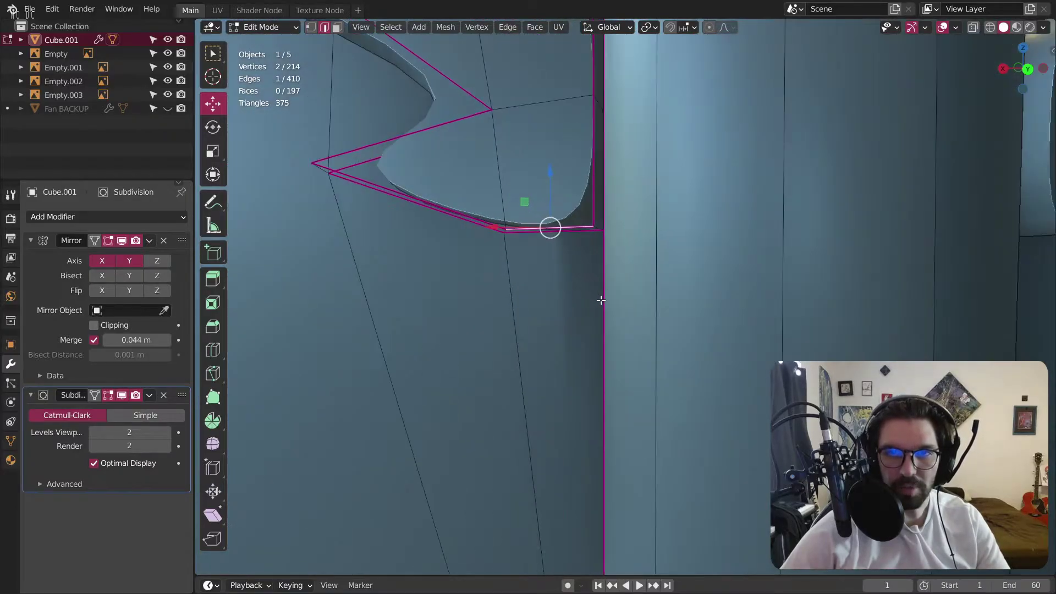
middle_drag(598, 299, 663, 286)
scroll(527, 290, up, 2)
middle_drag(526, 290, 492, 259)
scroll(544, 272, down, 10)
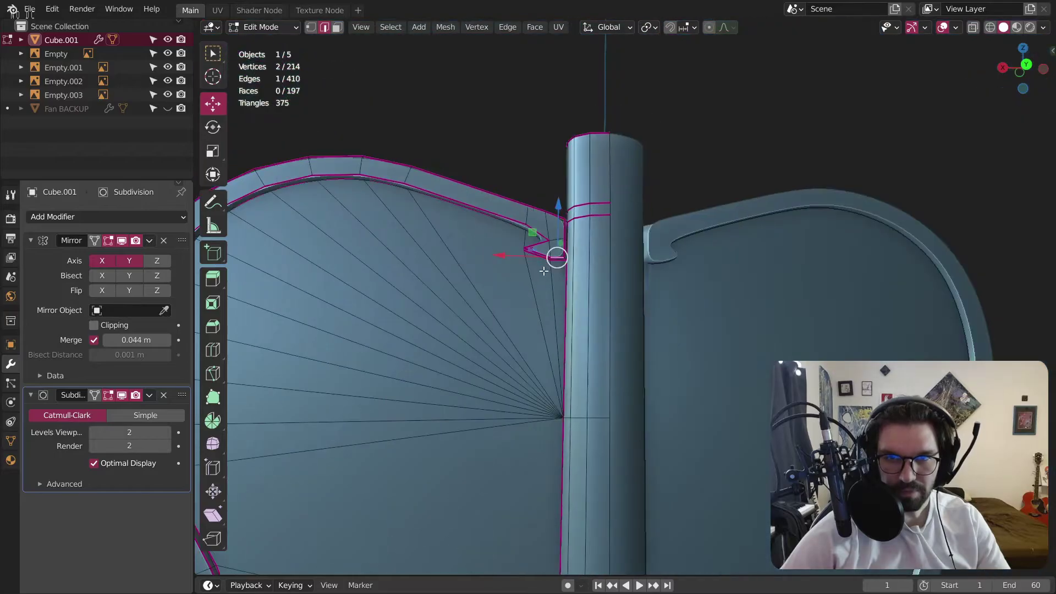
Switch to Object Mode and examine the whole fan and the shading around the lower curls.
click(267, 27)
click(270, 39)
click(520, 153)
scroll(520, 153, down, 5)
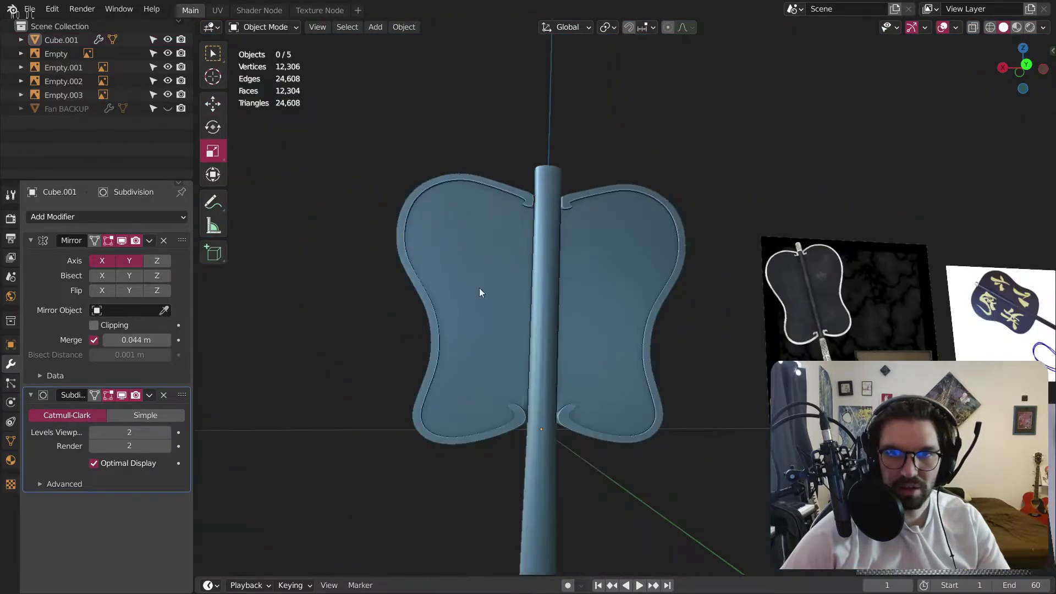
mouse_move(447, 310)
middle_down()
mouse_move(412, 323)
mouse_move(471, 334)
mouse_move(497, 316)
mouse_move(449, 307)
mouse_move(456, 297)
mouse_move(502, 306)
mouse_move(428, 310)
middle_up()
scroll(427, 310, up, 10)
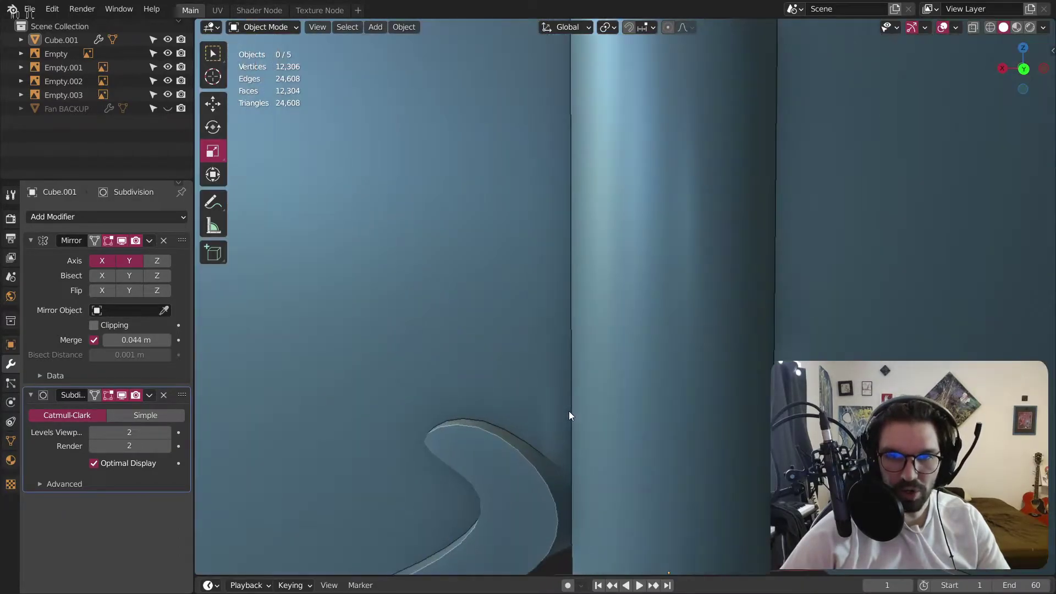
middle_drag(556, 435, 543, 420)
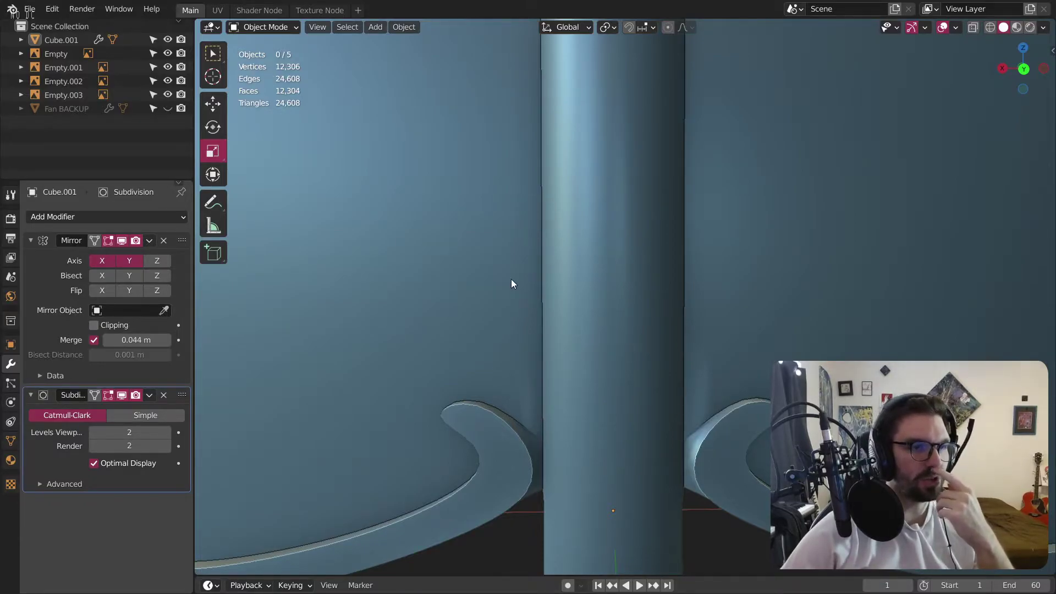
middle_drag(510, 278, 521, 377)
middle_drag(546, 395, 514, 411)
scroll(515, 411, up, 3)
In Edit Mode, select the fan's seam edges along the handle and the lower curl's adjoining upper base edge, and crease them with factor 1.
click(414, 367)
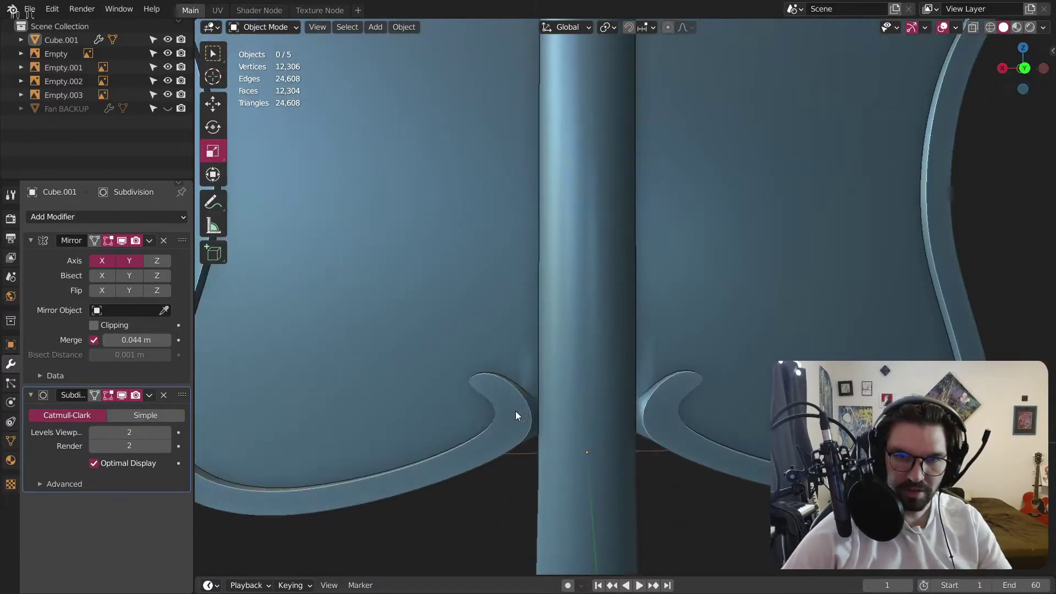
click(259, 11)
click(190, 11)
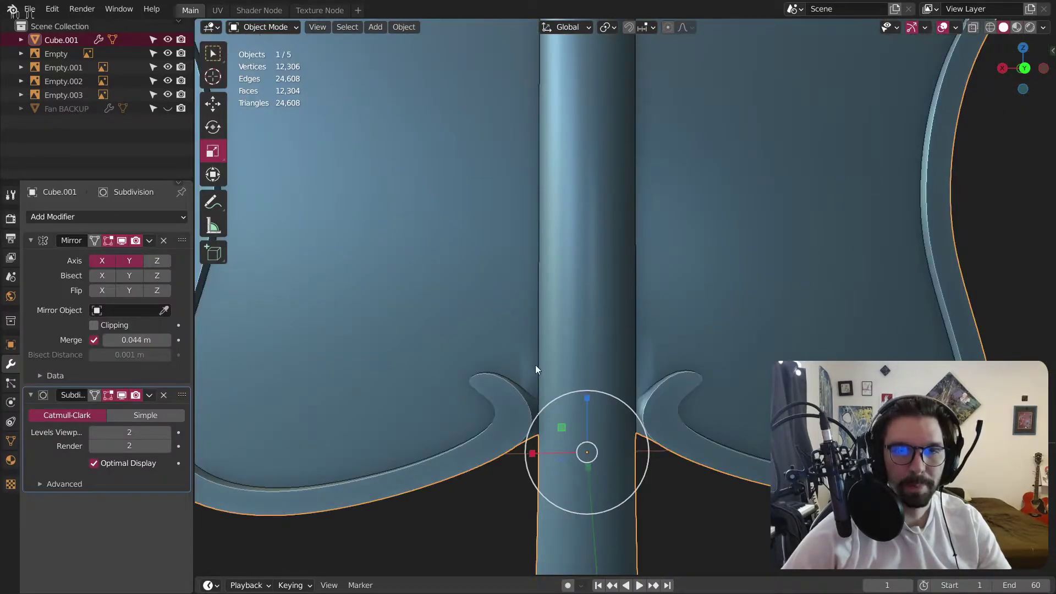
key(ctrl+Tab)
click(606, 359)
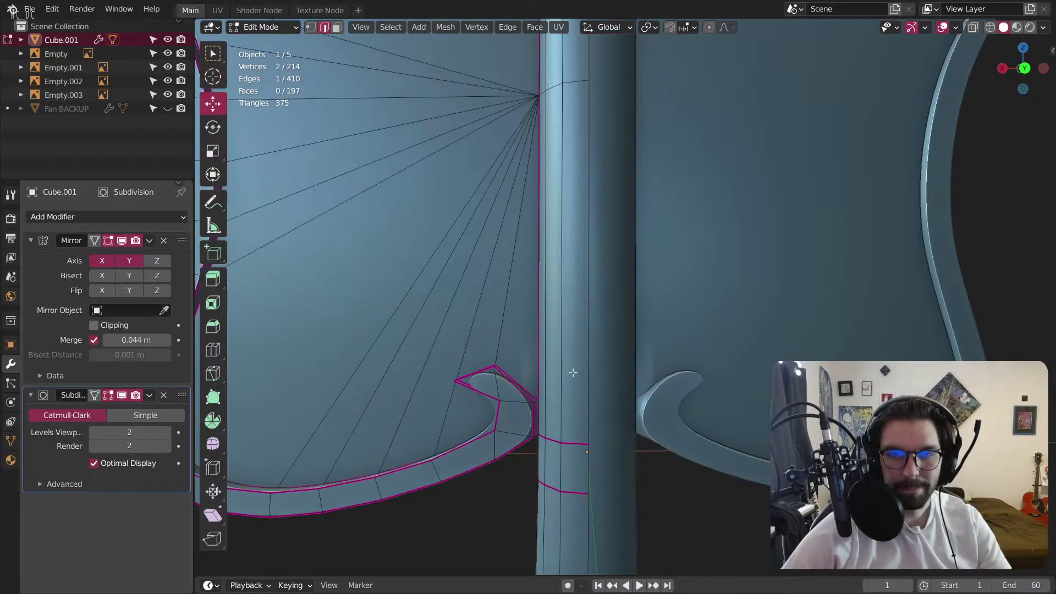
scroll(526, 377, up, 4)
scroll(526, 378, up, 1)
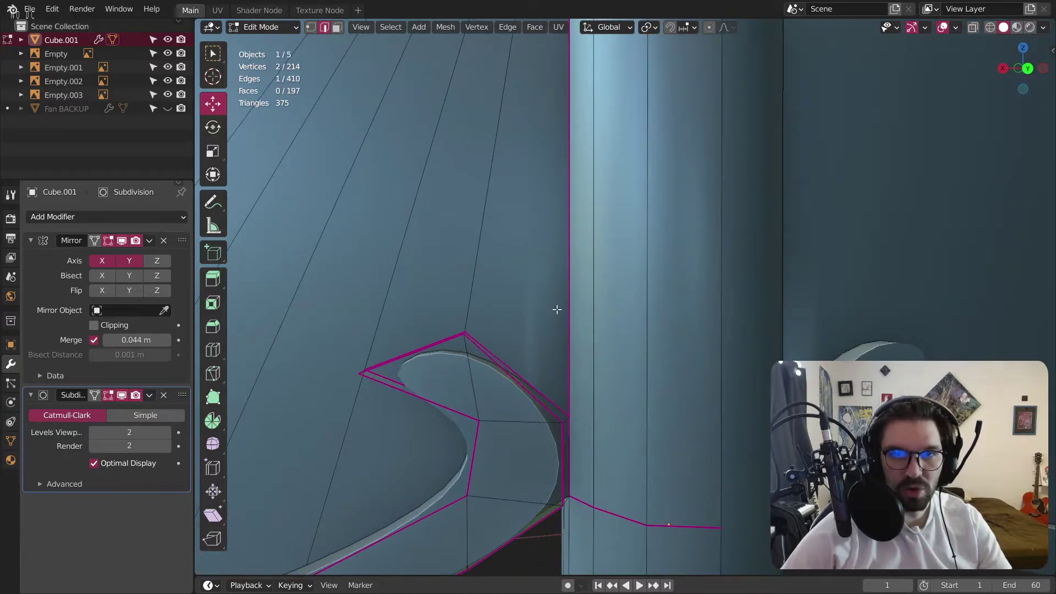
shift+click(568, 457)
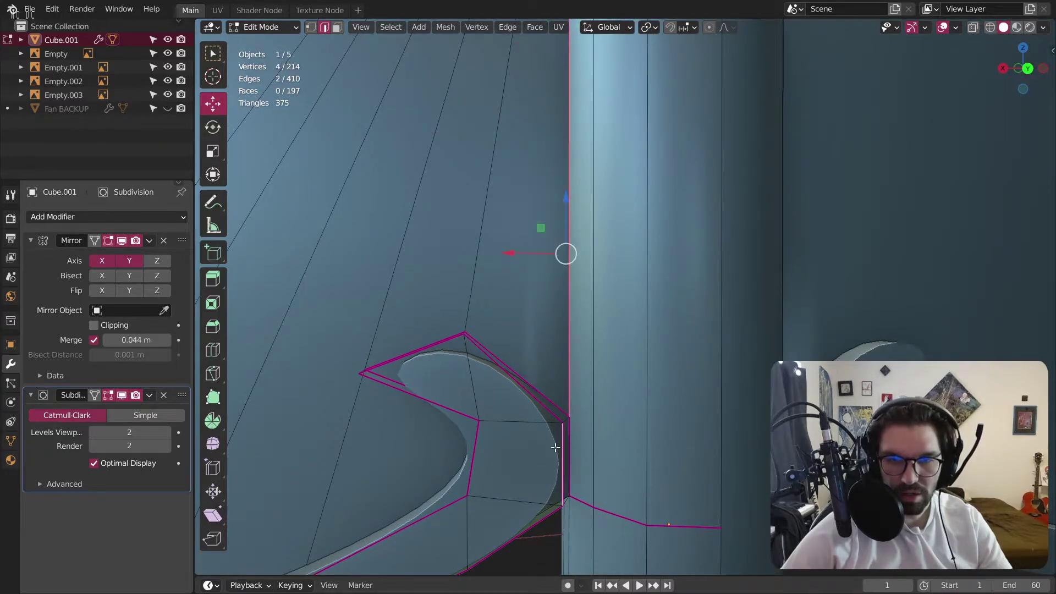
middle_drag(556, 443, 546, 445)
scroll(571, 453, up, 3)
click(573, 434)
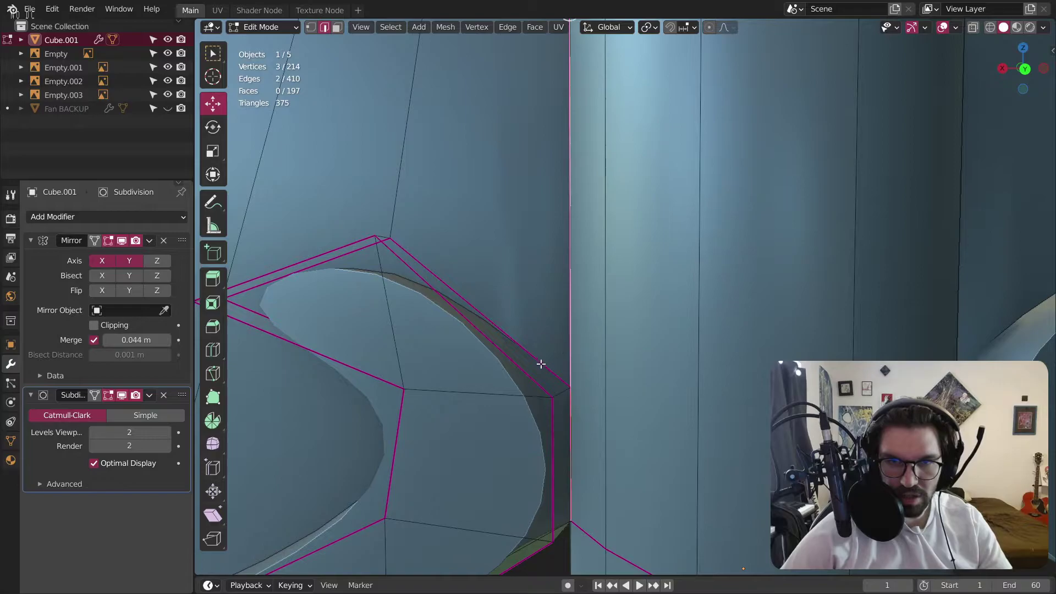
key(shift+e)
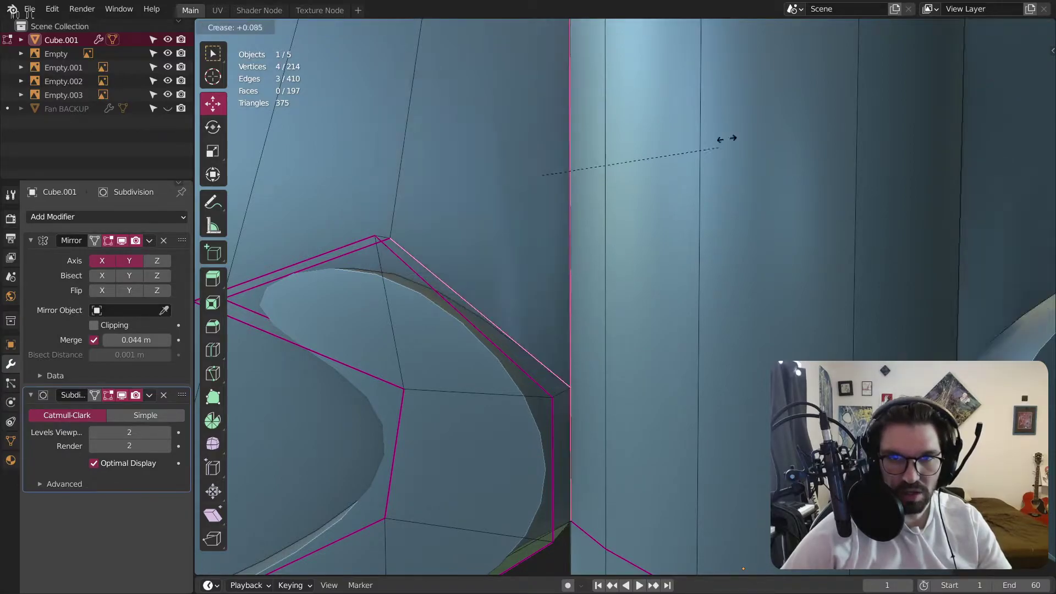
click(471, 458)
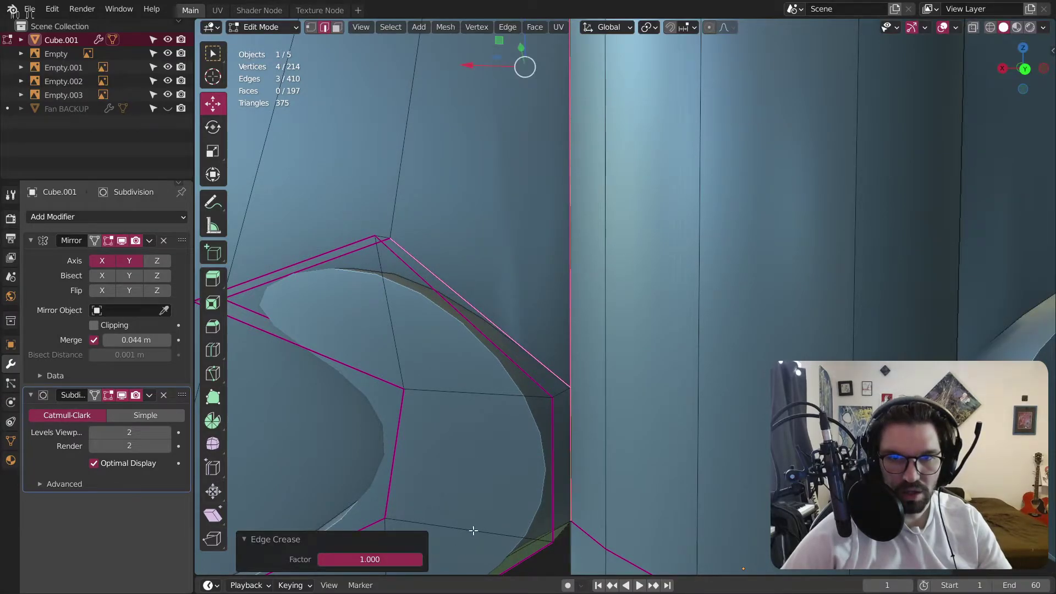
Select the creased horizontal edge loop around the handle just below the lower curls and dissolve its edges.
scroll(520, 373, down, 7)
click(449, 487)
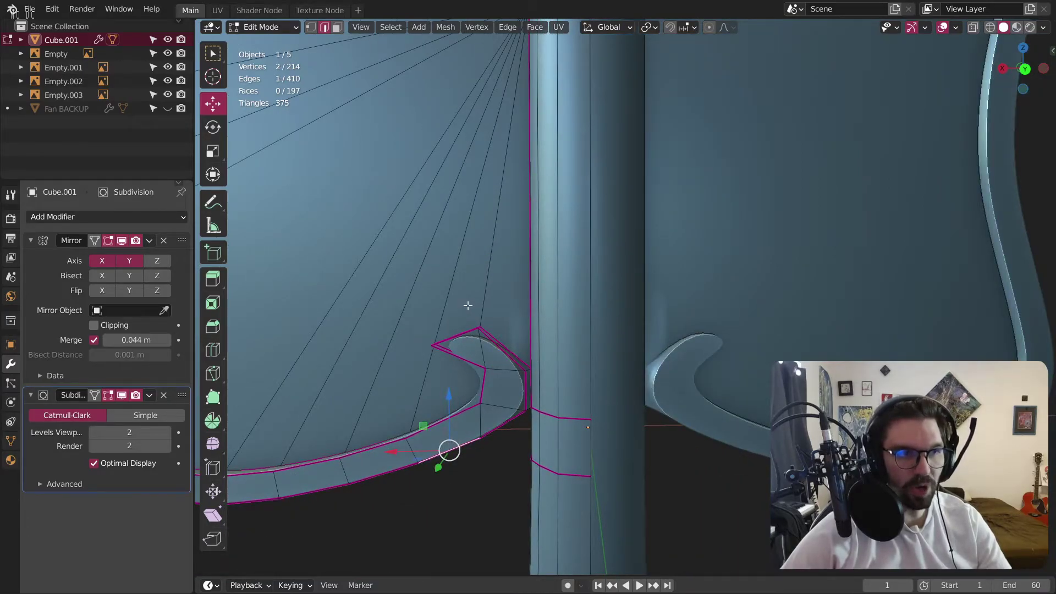
middle_drag(491, 356, 545, 281)
scroll(499, 449, up, 12)
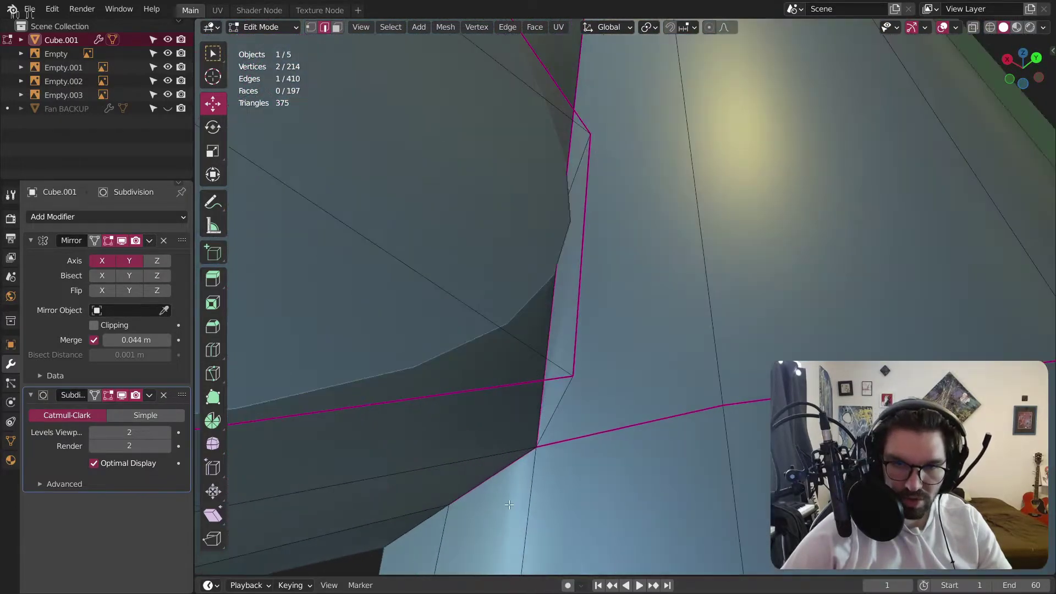
shift+middle_drag(508, 504, 577, 382)
scroll(490, 302, down, 5)
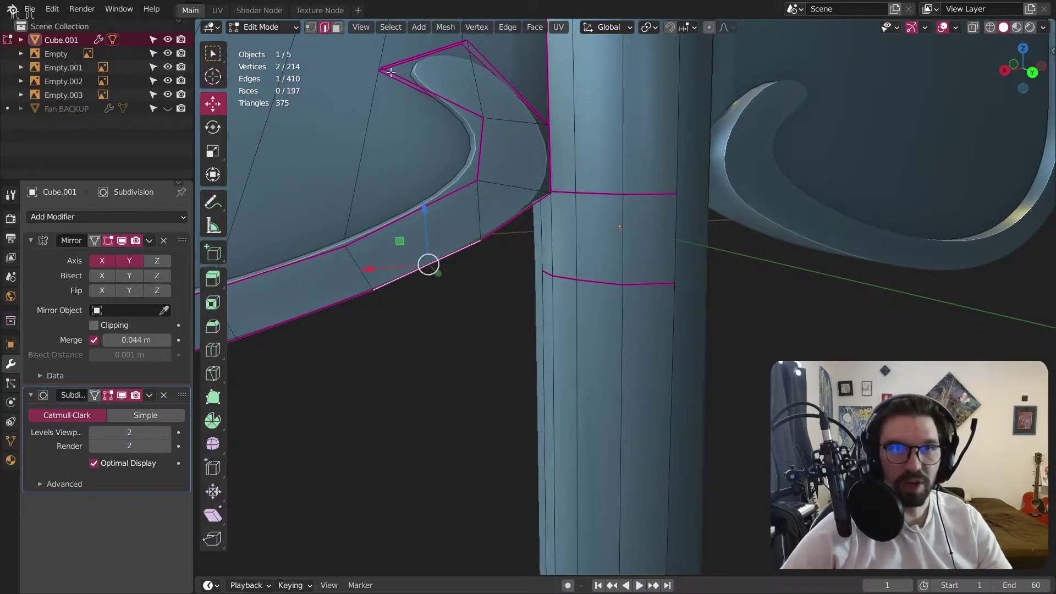
key(ctrl+e)
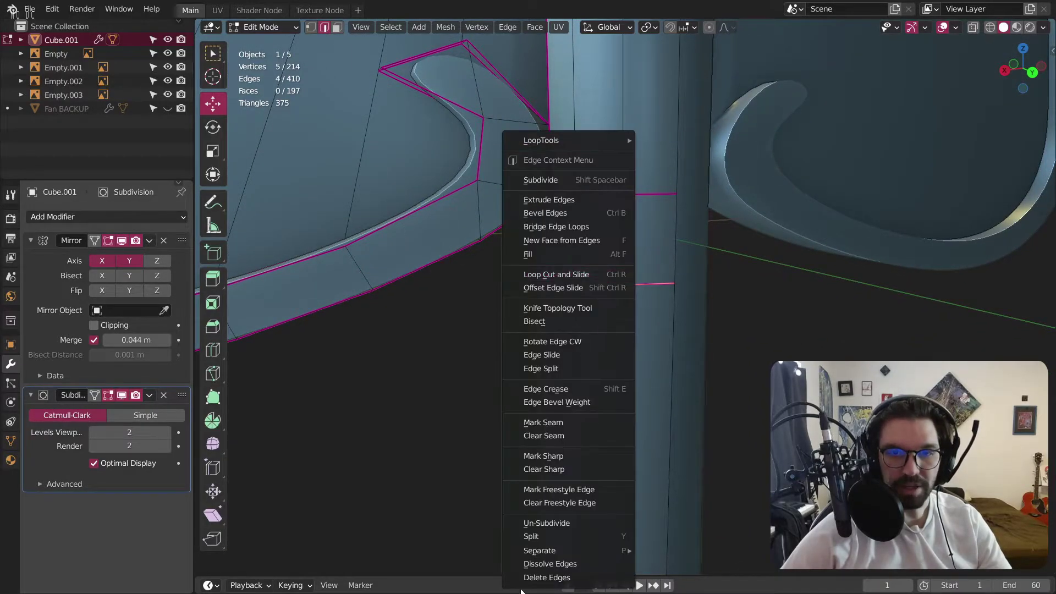
click(536, 559)
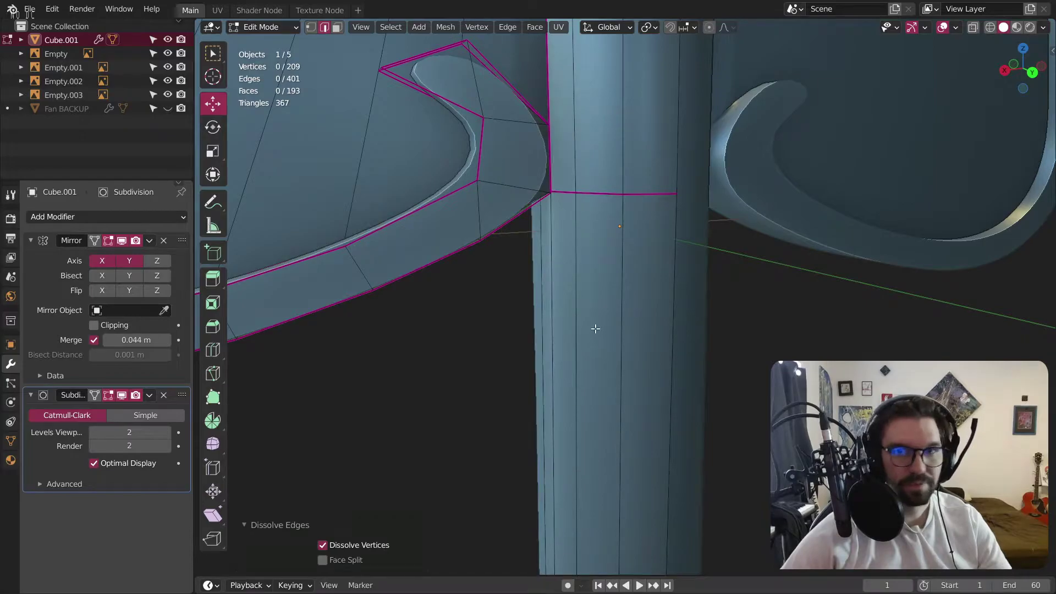
Switch to Object Mode and examine the smoothed fan around the upper curls, the handle's top end and its lower part.
scroll(596, 328, down, 7)
middle_drag(589, 324, 576, 274)
scroll(523, 259, down, 3)
scroll(547, 271, up, 3)
click(262, 27)
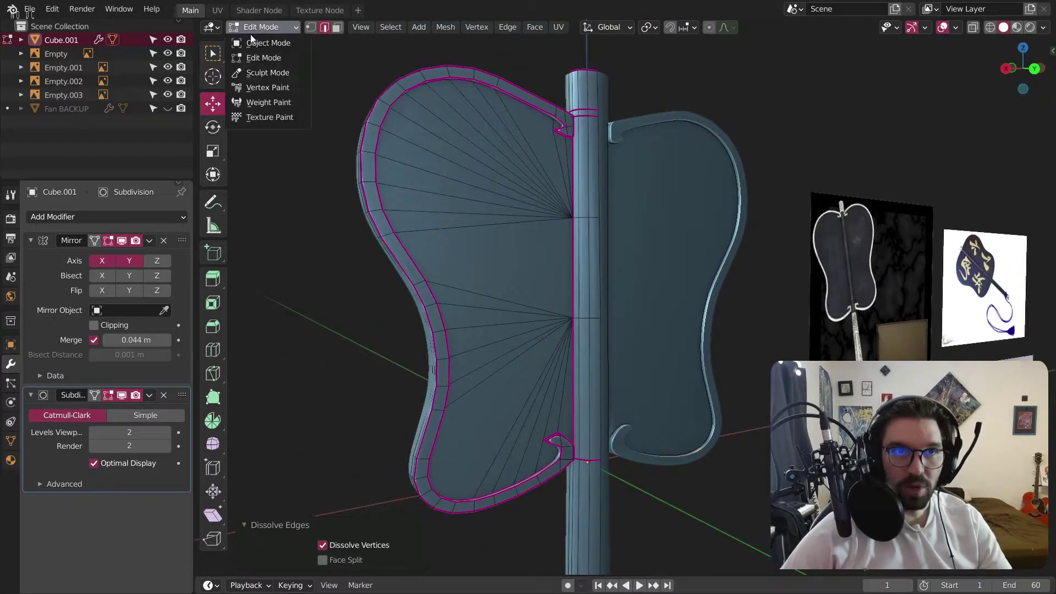
click(276, 44)
scroll(483, 194, down, 2)
scroll(487, 214, up, 6)
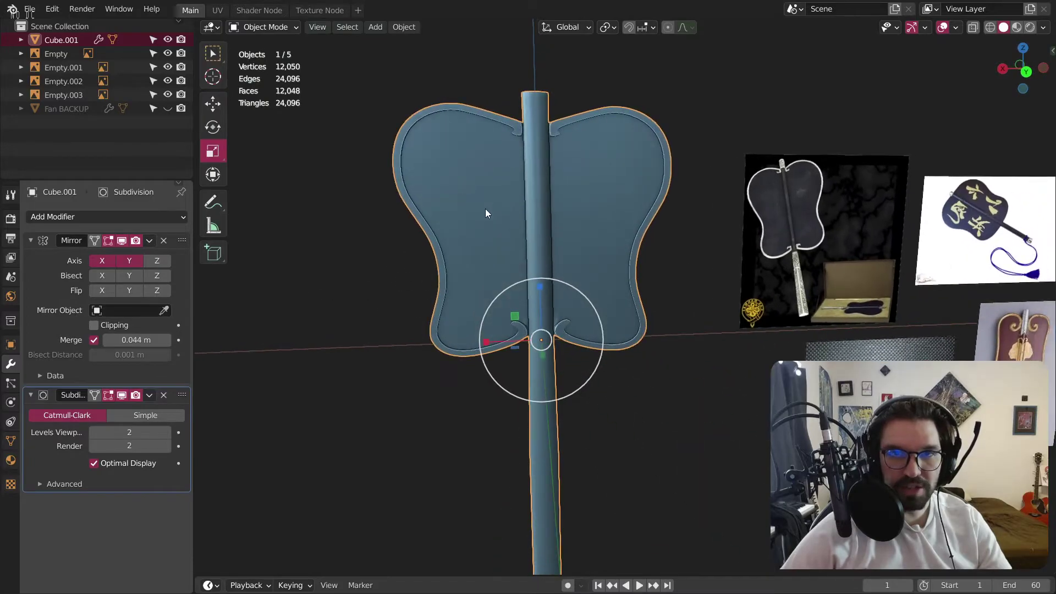
middle_drag(545, 99, 545, 223)
scroll(550, 182, up, 3)
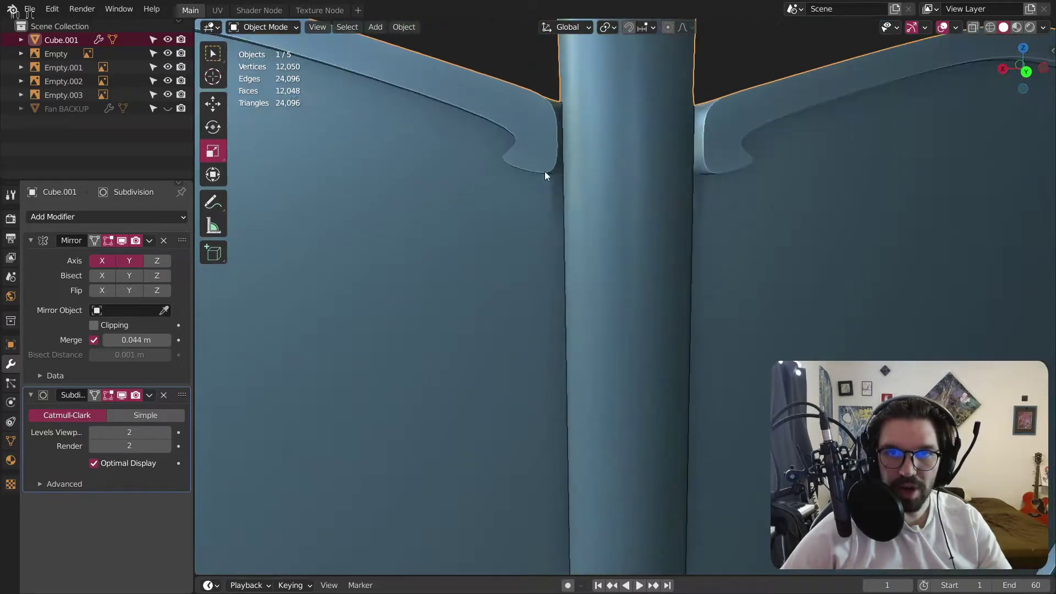
middle_drag(559, 170, 622, 174)
scroll(596, 180, down, 5)
scroll(561, 258, up, 3)
middle_drag(559, 226, 529, 242)
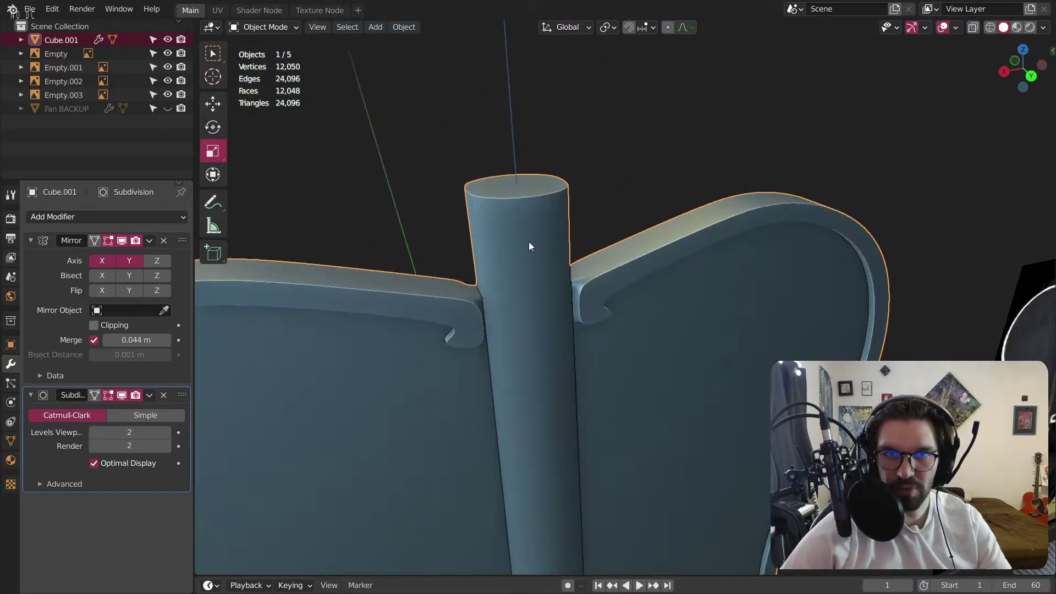
scroll(533, 245, down, 6)
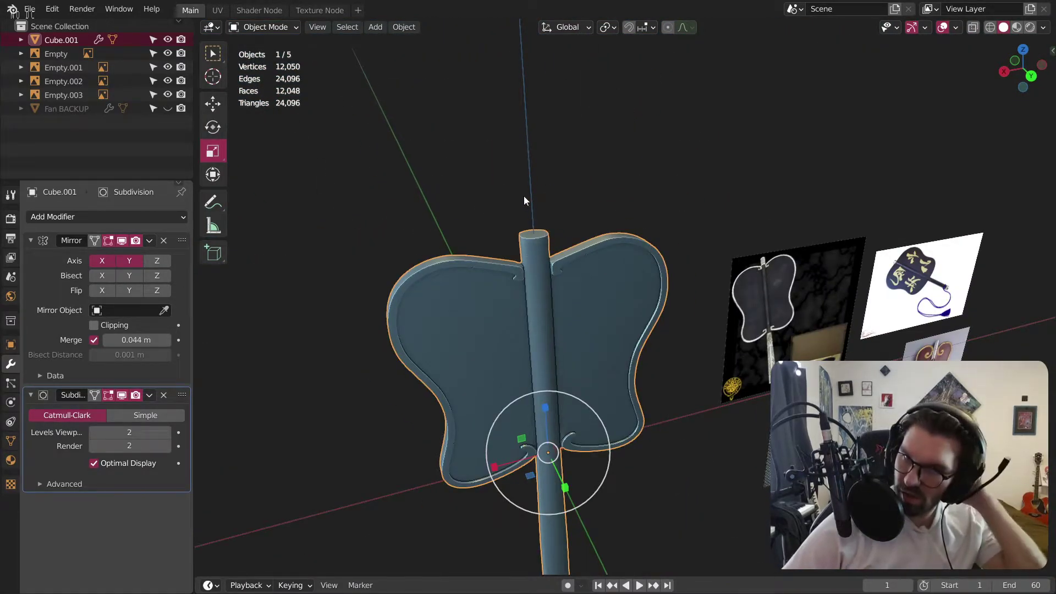
middle_drag(594, 309, 488, 268)
In Edit Mode, select two vertices on the rim at the handle's bottom end.
click(263, 27)
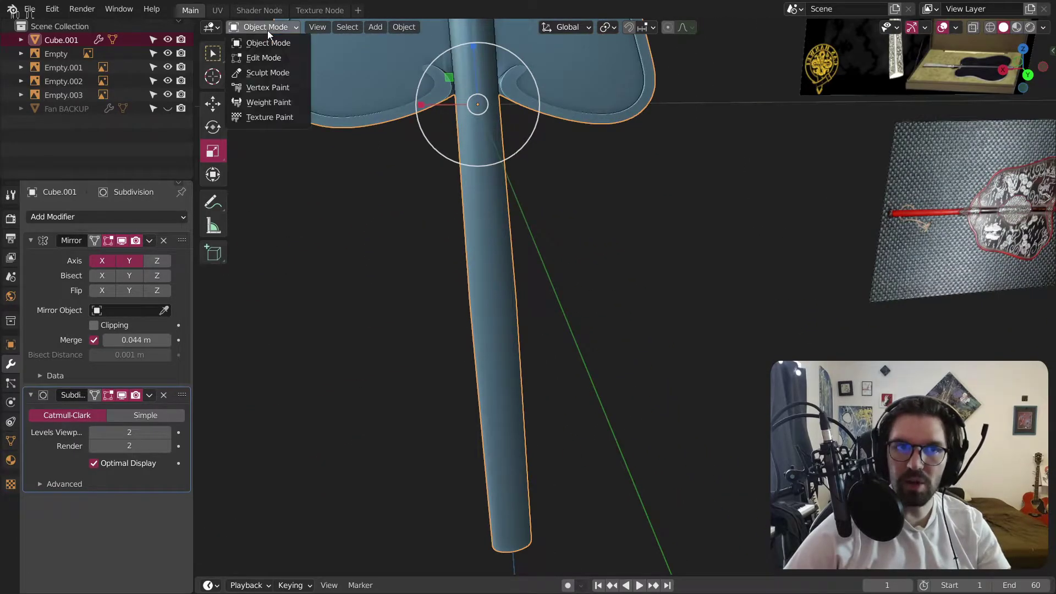
click(264, 54)
middle_drag(440, 357, 487, 433)
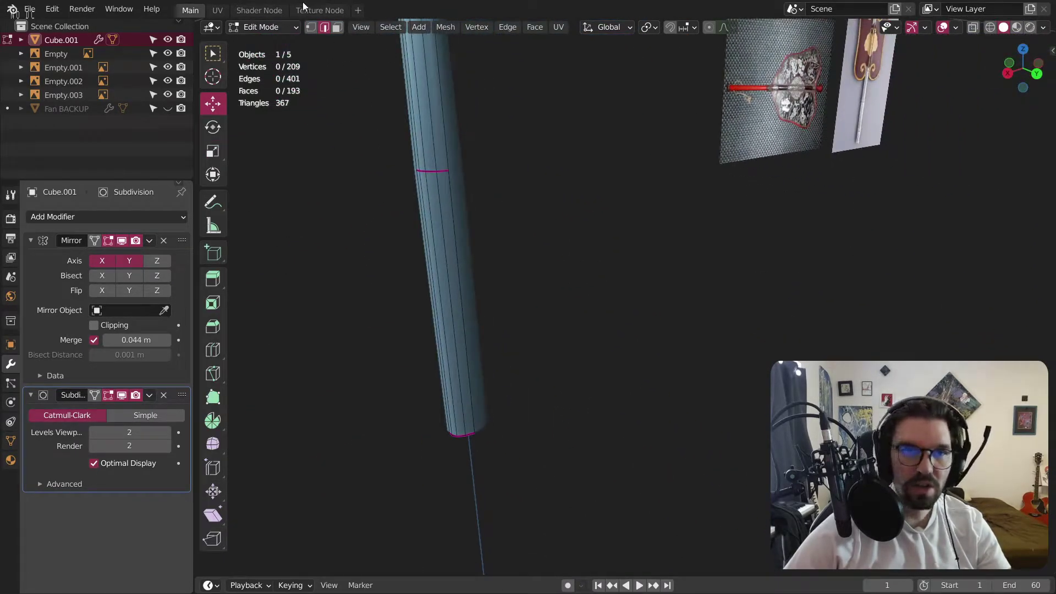
click(490, 413)
middle_drag(537, 405, 488, 416)
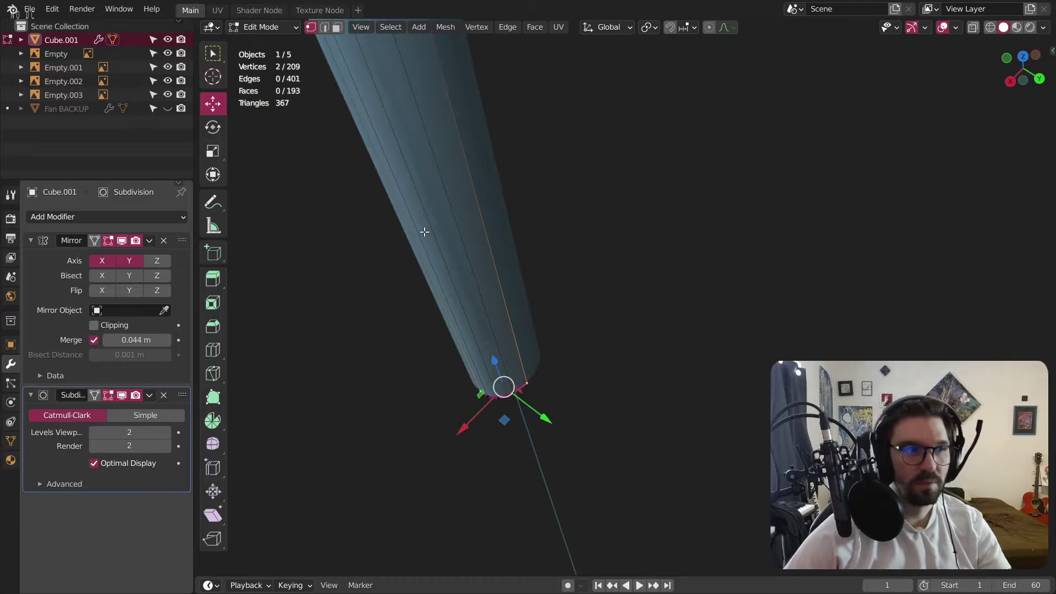
Examine the creases and topology around the lower curl, along the handle and at its bottom end.
scroll(429, 233, down, 9)
shift+middle_drag(429, 233, 553, 362)
middle_drag(602, 167, 558, 143)
scroll(558, 143, up, 3)
scroll(536, 146, up, 3)
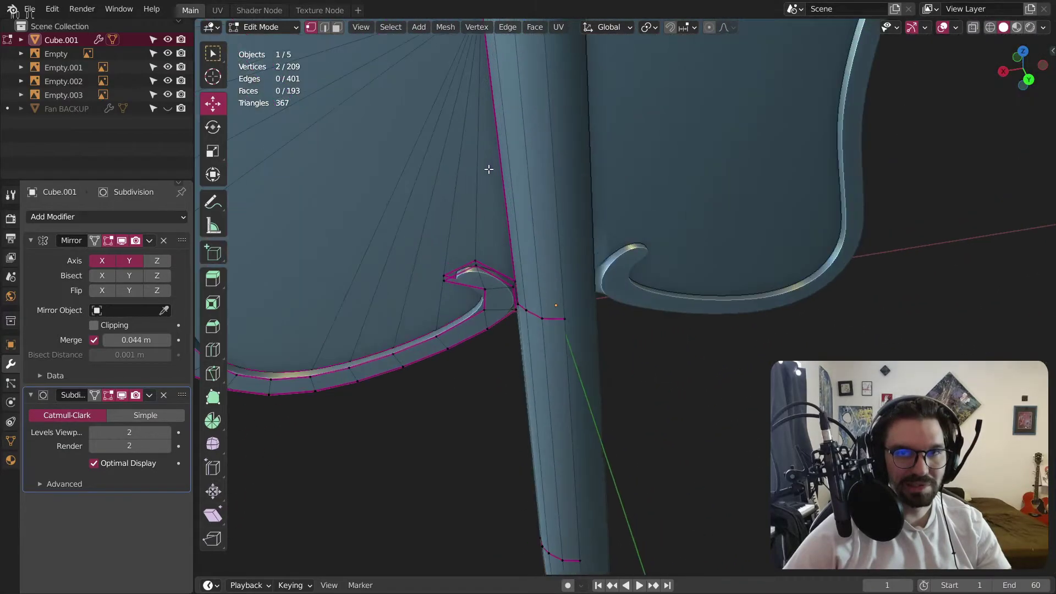
scroll(507, 286, up, 3)
scroll(487, 231, down, 4)
shift+middle_drag(531, 319, 521, 247)
scroll(486, 471, up, 4)
shift+middle_drag(555, 464, 528, 375)
scroll(531, 379, up, 2)
shift+middle_drag(561, 429, 590, 361)
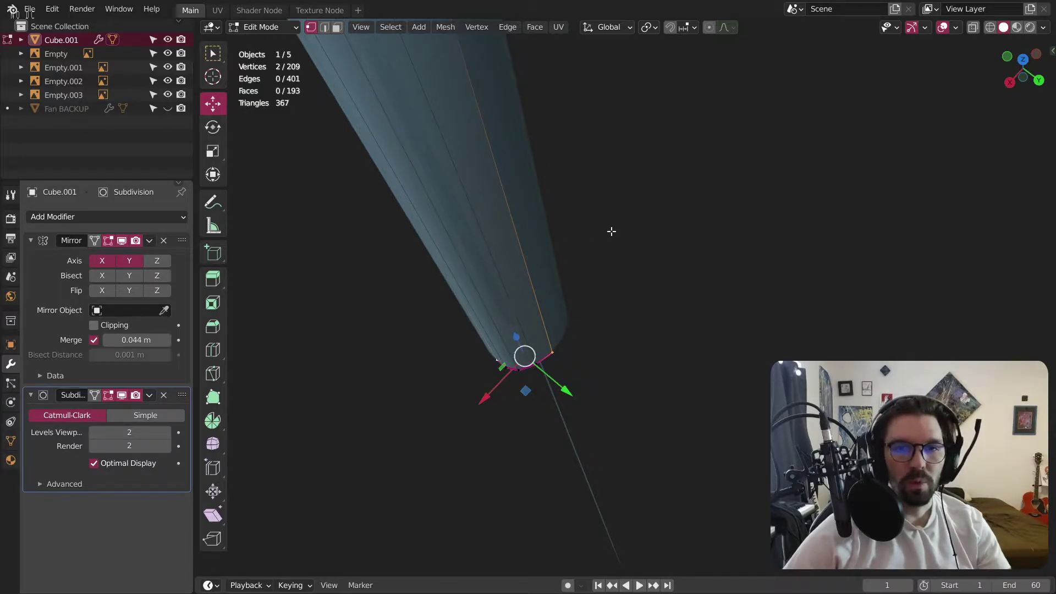
Try to extrude the two selected vertices at the handle's bottom end, and undo the extrusion.
key(s)
click(727, 208)
middle_drag(727, 208, 523, 379)
right_click(523, 380)
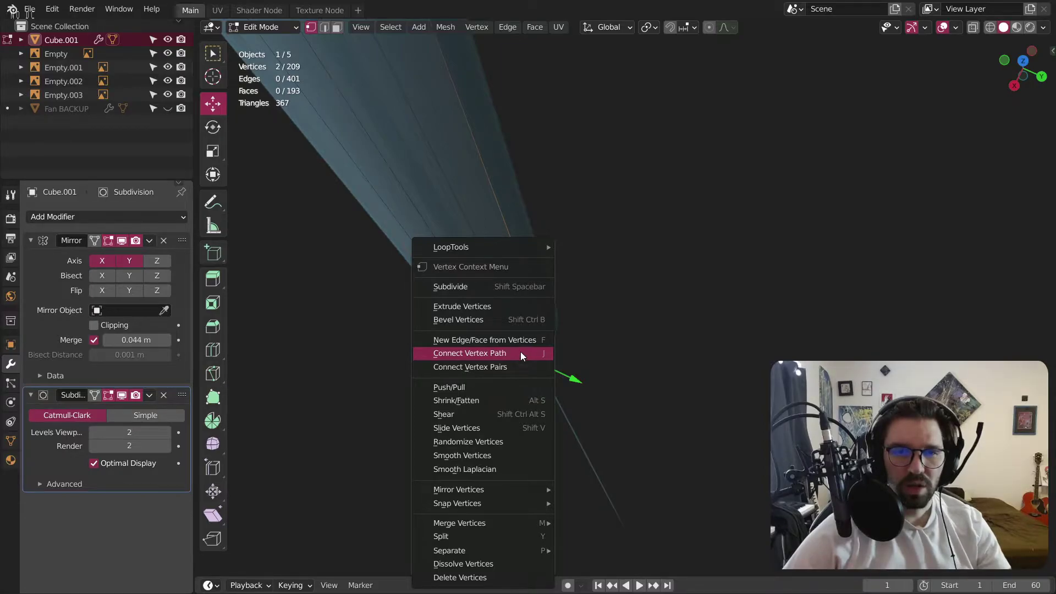
click(499, 306)
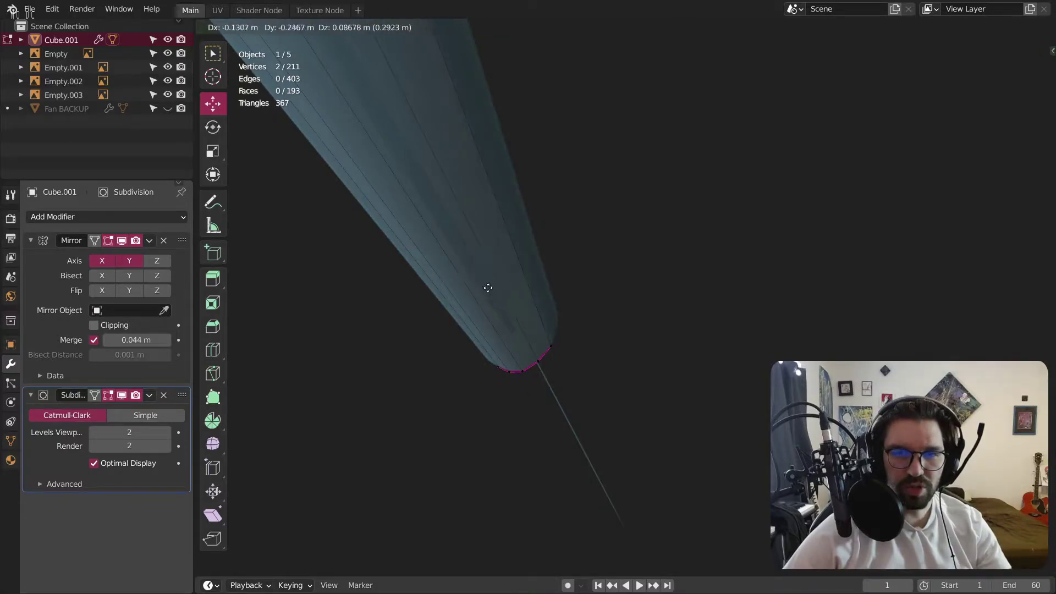
right_click(528, 330)
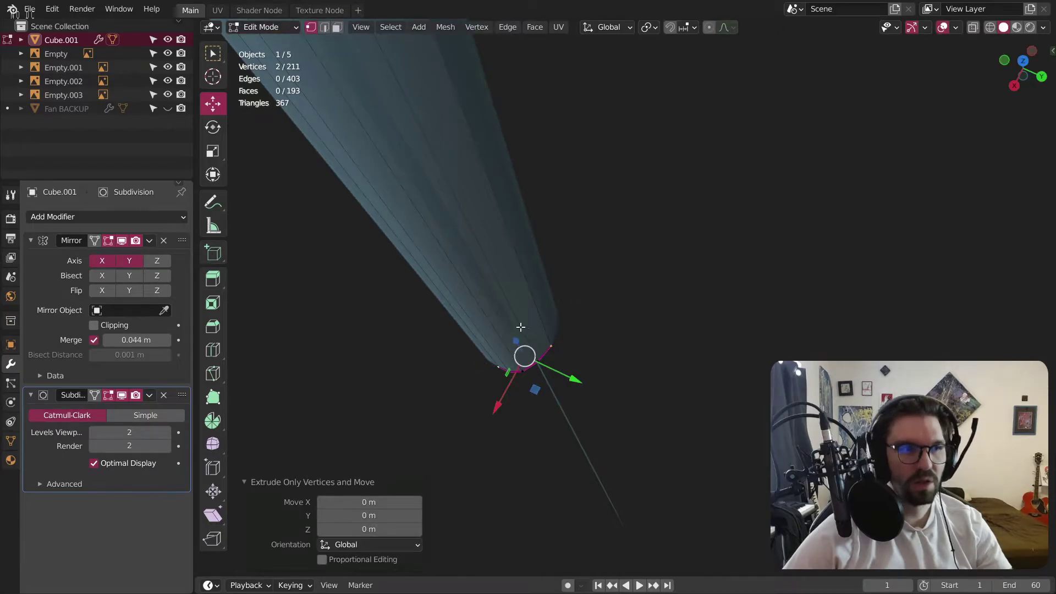
key(ctrl+z)
Switch to Object Mode and examine the shading of the fan's panels and border from the front.
middle_drag(521, 327, 453, 205)
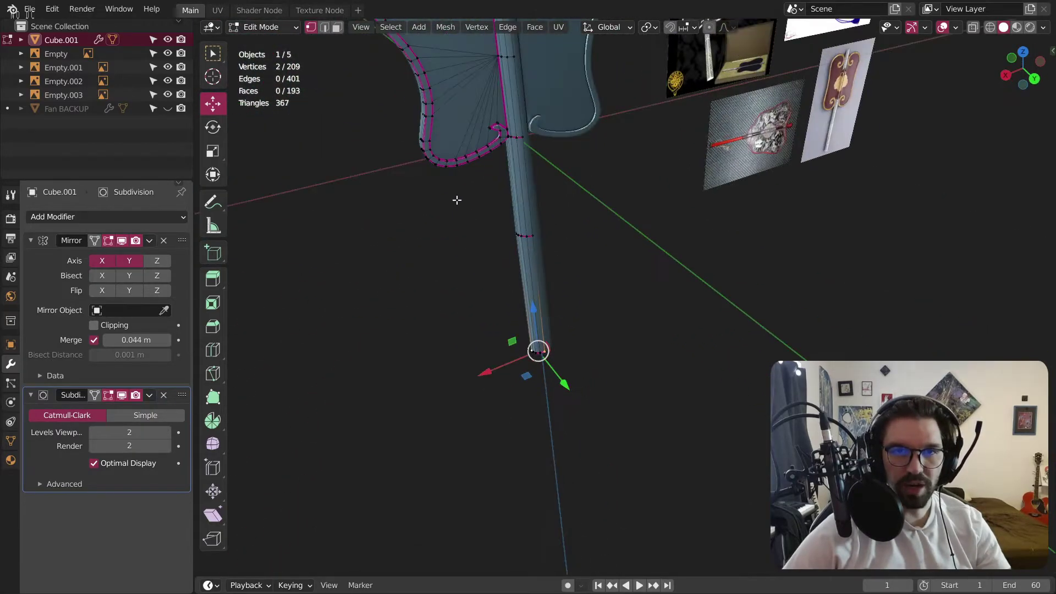
scroll(451, 200, up, 3)
click(280, 29)
click(266, 43)
click(467, 190)
shift+middle_drag(533, 71, 545, 373)
scroll(545, 370, up, 3)
middle_drag(602, 467, 506, 361)
click(546, 423)
scroll(546, 423, down, 3)
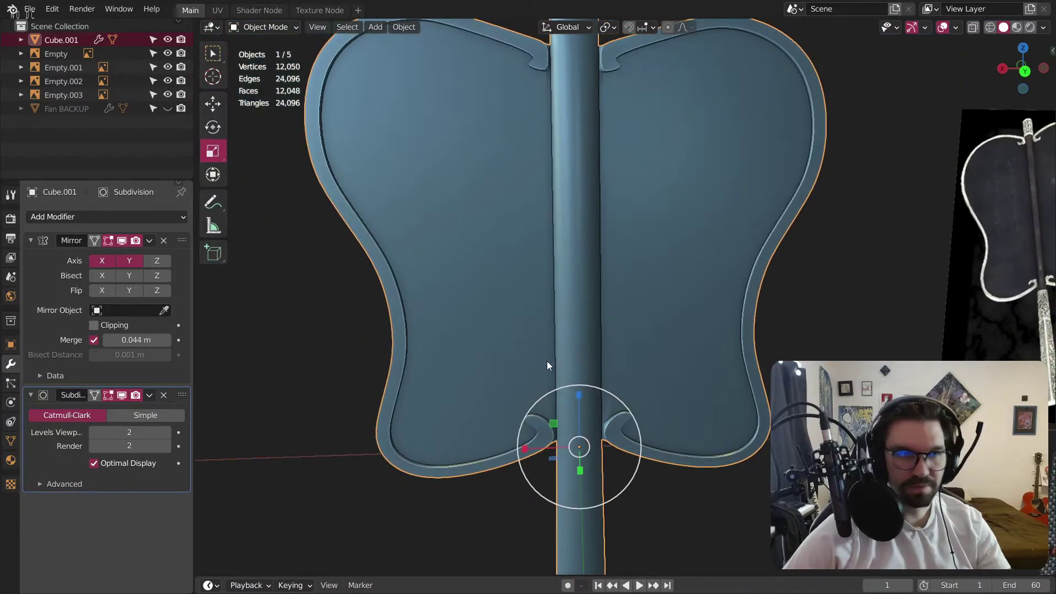
Add a Weighted Normal modifier to the fan and check the shading around the lower curl.
click(121, 218)
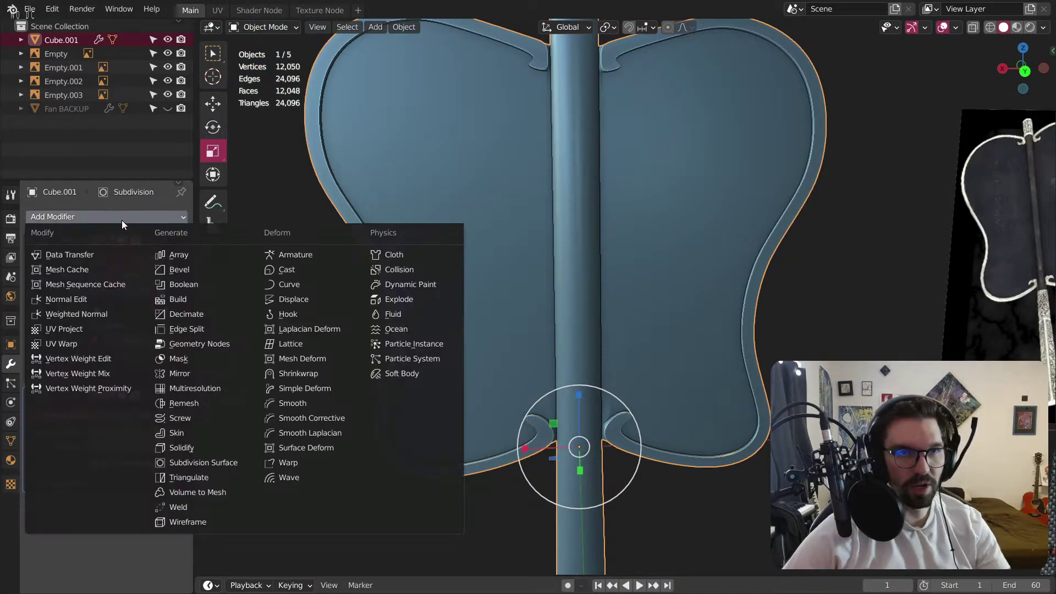
click(90, 314)
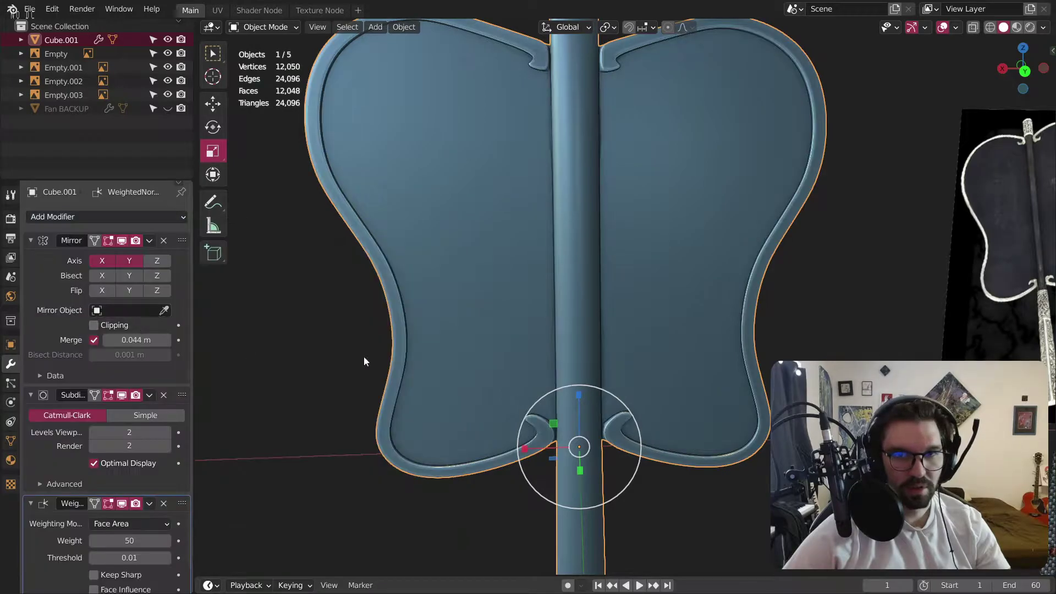
scroll(560, 410, up, 2)
scroll(560, 411, up, 3)
middle_drag(539, 398, 522, 351)
scroll(523, 356, up, 2)
scroll(117, 420, down, 1)
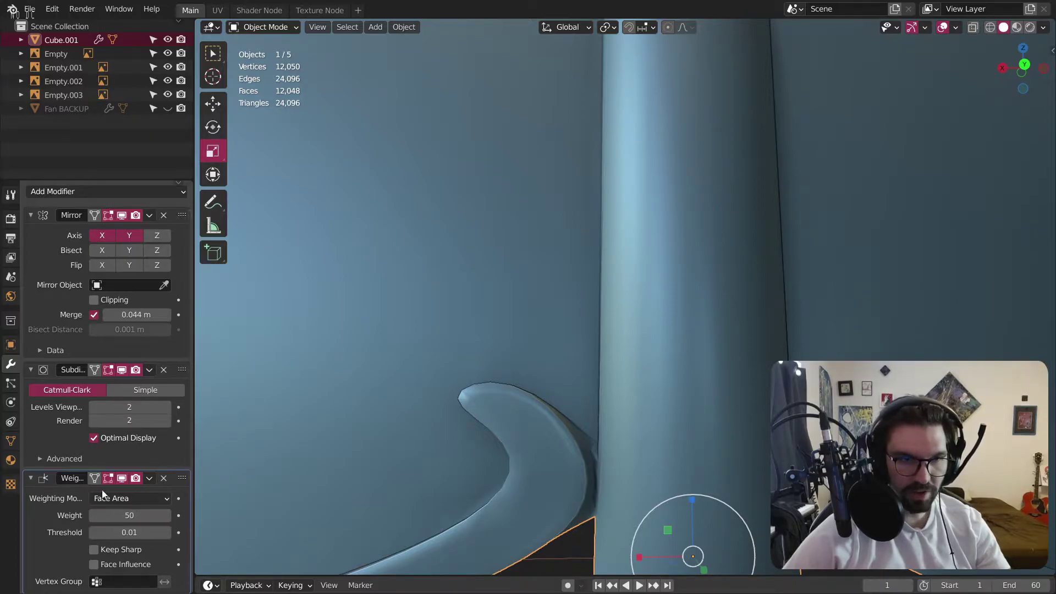
Try the Weighted Normal modifier above the Subdivision modifier, check the panel shading, and return it below Subdivision.
drag(183, 478, 183, 367)
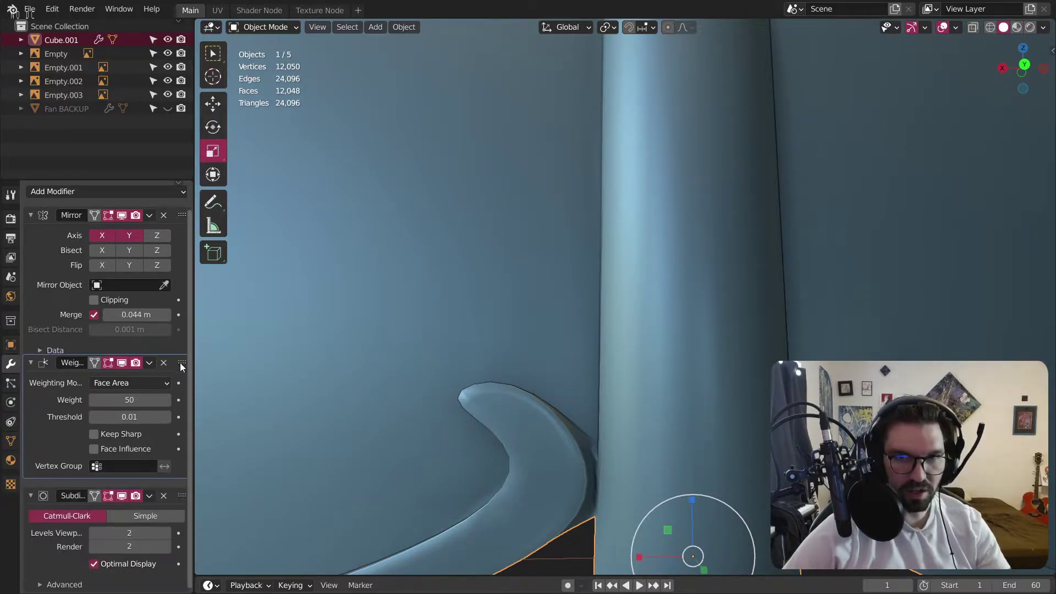
scroll(556, 272, down, 6)
middle_drag(555, 253, 554, 266)
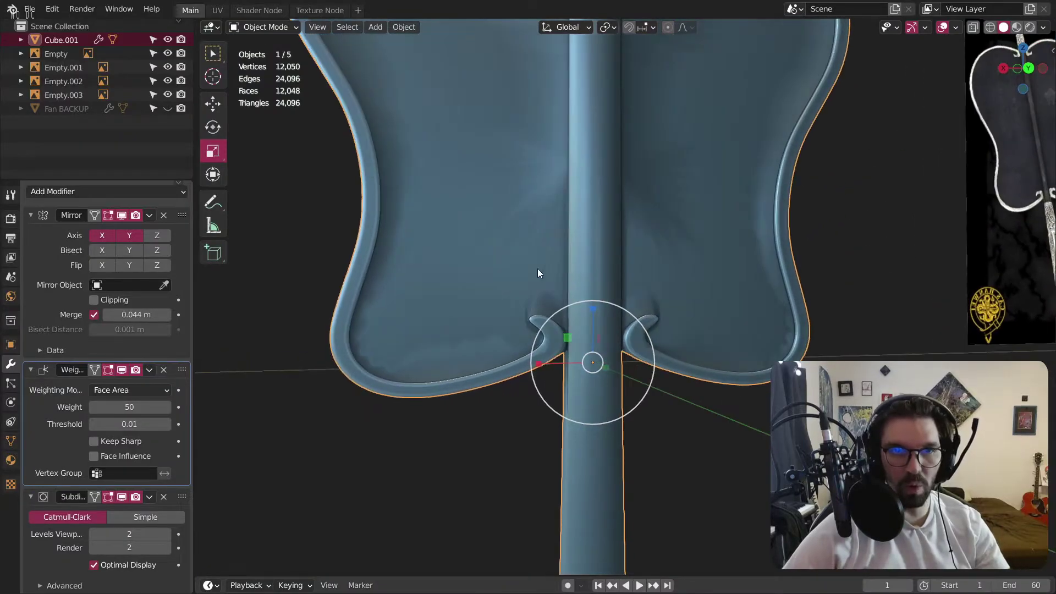
mouse_move(180, 371)
mouse_down()
mouse_move(178, 514)
mouse_move(148, 457)
mouse_up()
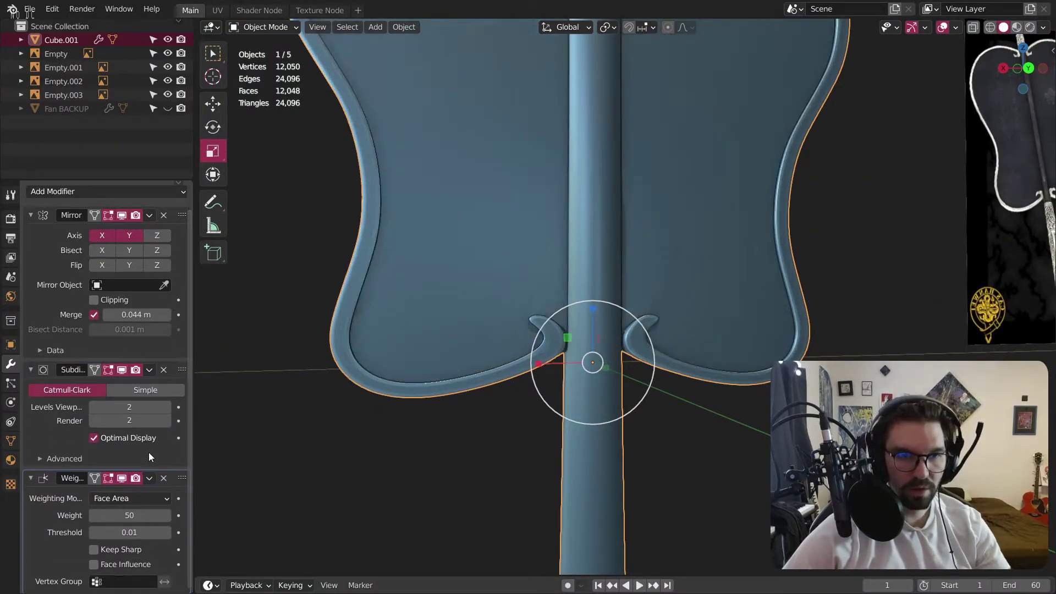
Try Weighted Normal weights of 45 and 100 while checking the shading, and restore the weight to 50.
scroll(552, 319, up, 7)
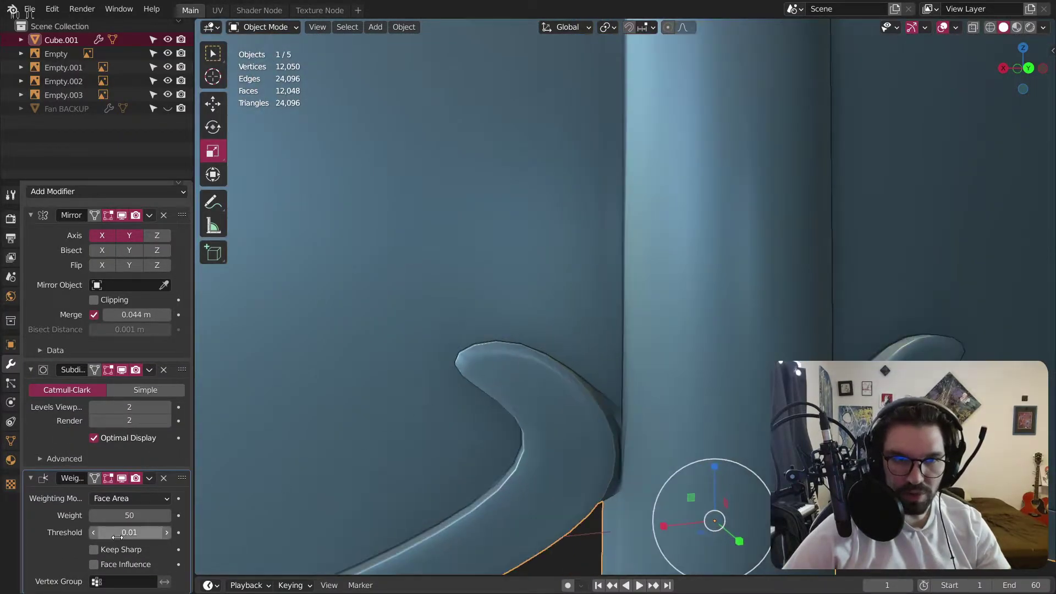
mouse_move(124, 515)
mouse_down()
mouse_move(170, 515)
mouse_move(106, 515)
mouse_up()
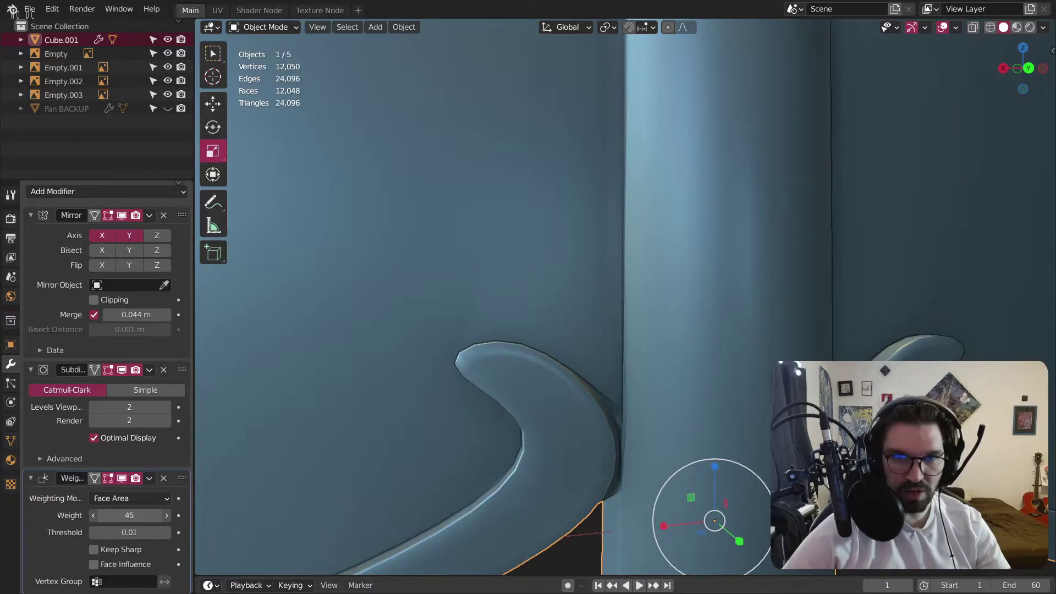
scroll(418, 299, down, 6)
scroll(397, 360, up, 5)
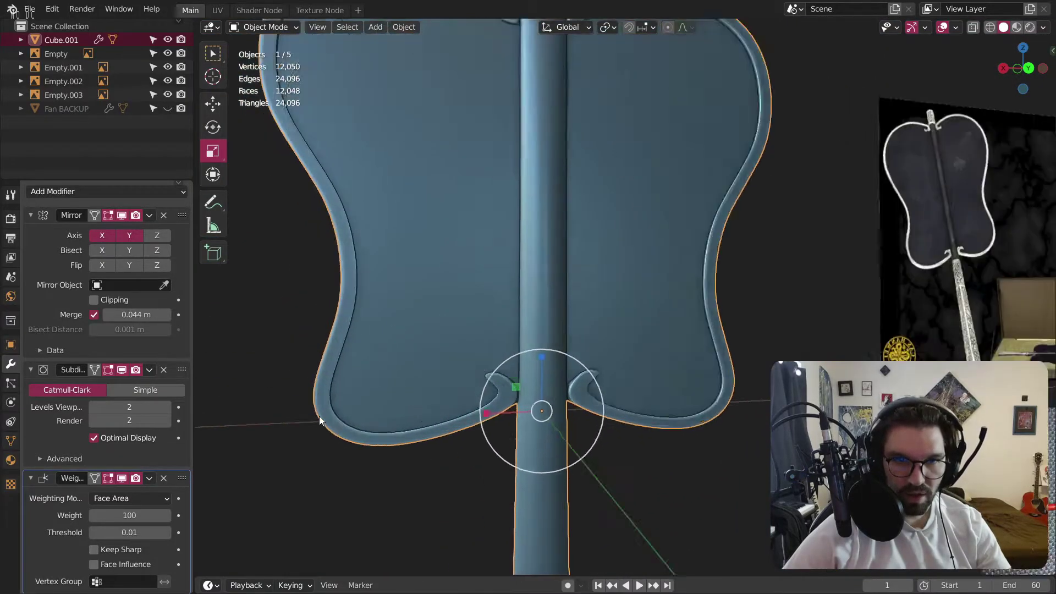
drag(129, 516, 83, 515)
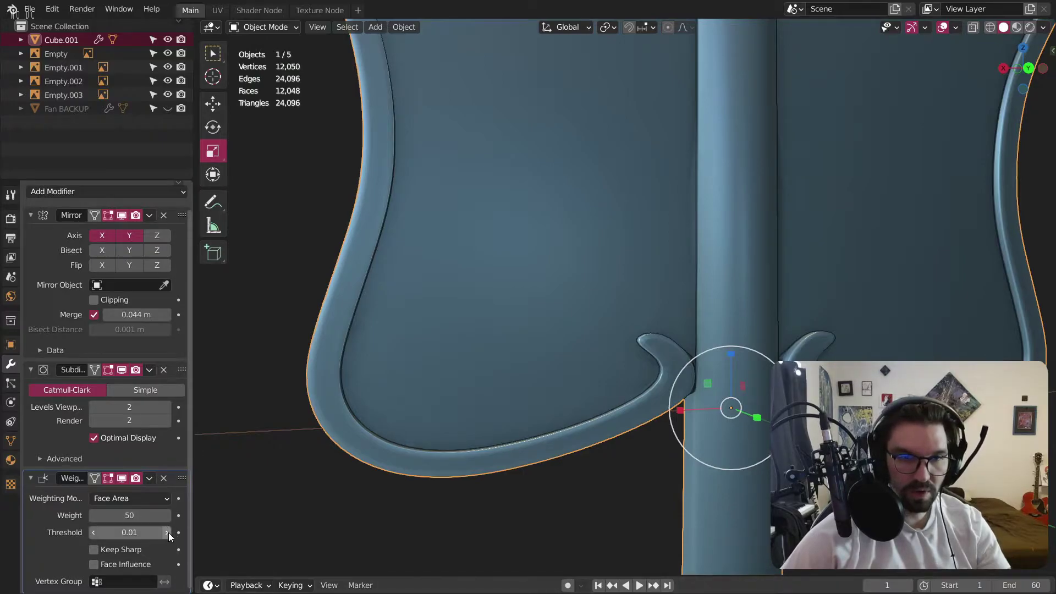
Set the Weighted Normal threshold to 10, enable Keep Sharp and check the shading across the whole fan.
mouse_move(129, 532)
mouse_down()
mouse_move(147, 535)
mouse_move(126, 533)
mouse_up()
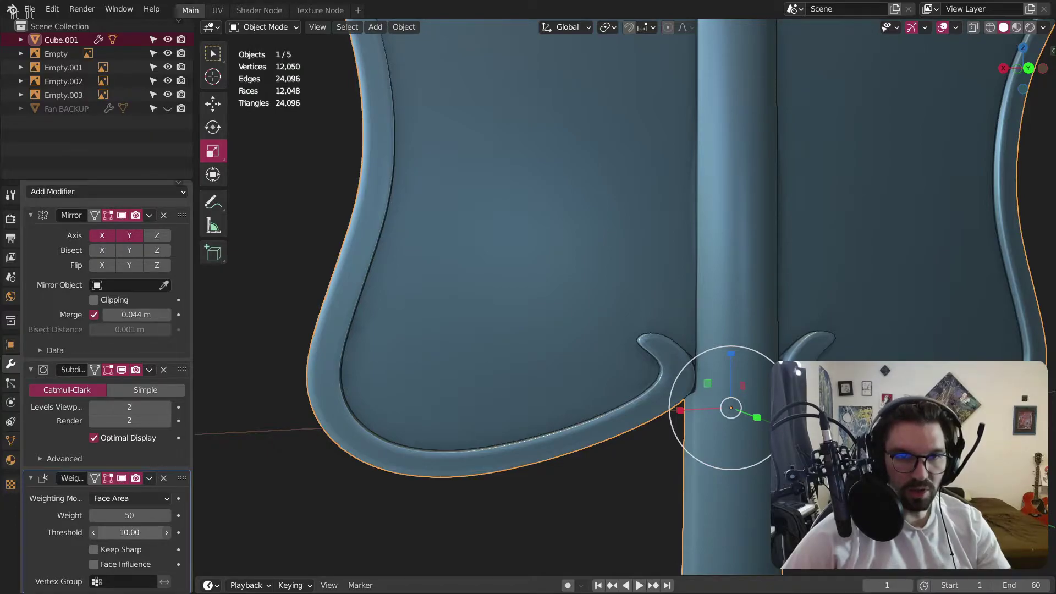
click(93, 550)
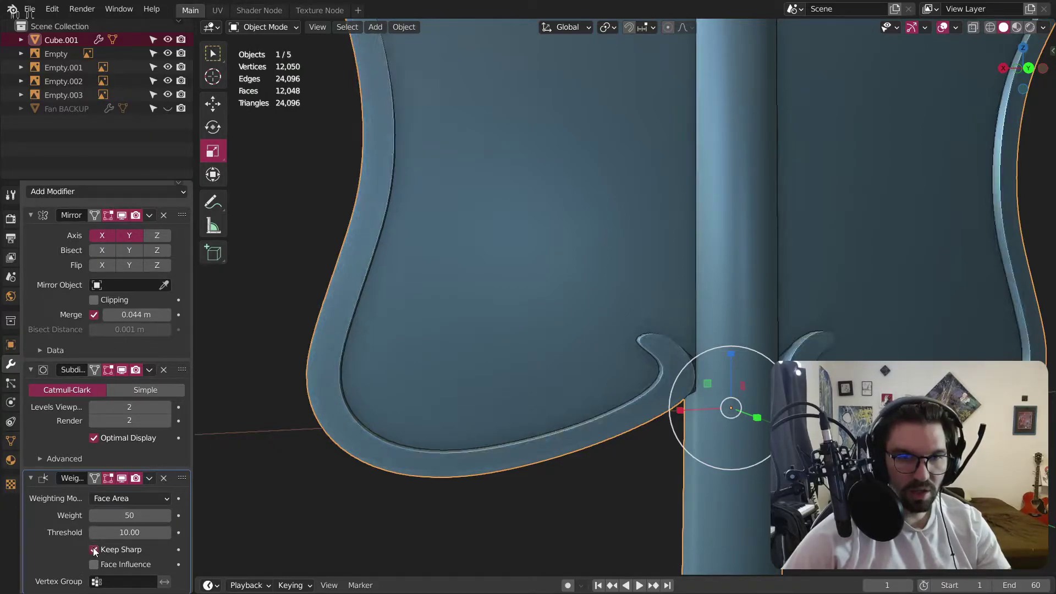
middle_drag(447, 297, 526, 321)
scroll(526, 320, down, 6)
scroll(632, 348, up, 8)
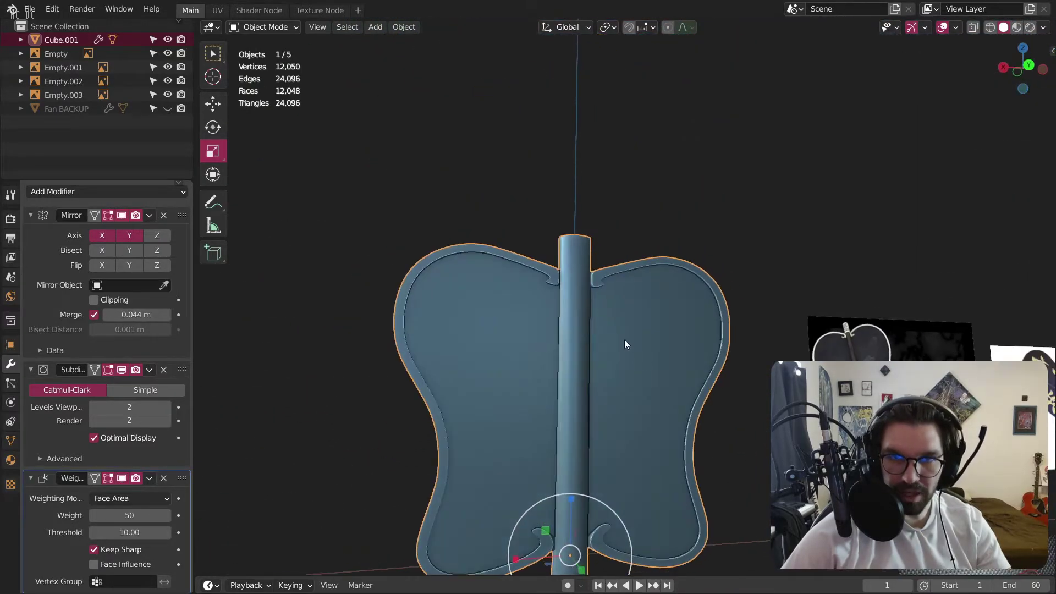
scroll(514, 422, down, 5)
middle_drag(488, 325, 518, 316)
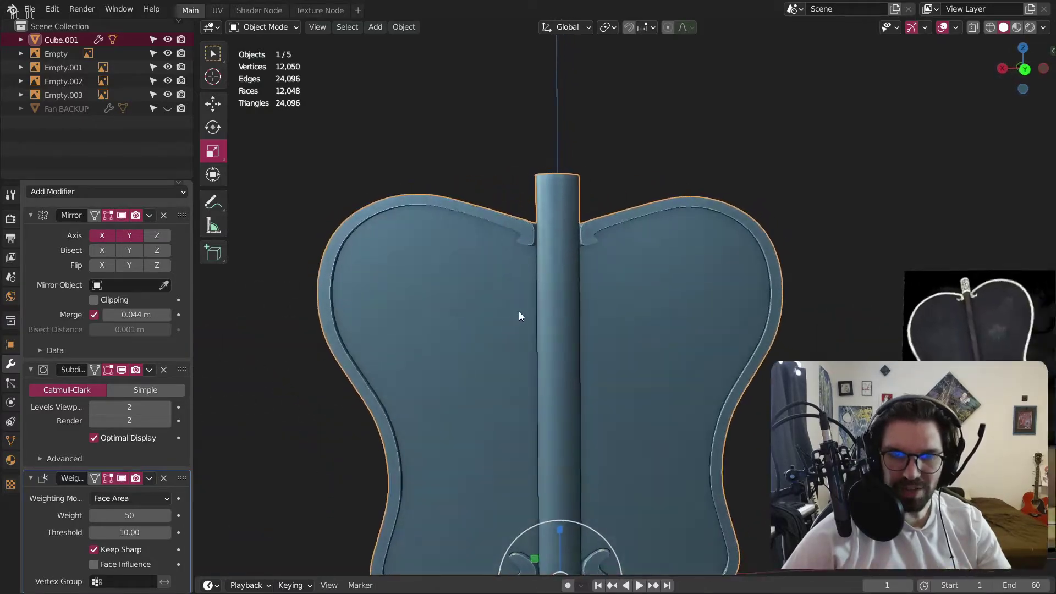
Place the Weighted Normal modifier between the Mirror and Subdivision modifiers.
drag(182, 478, 186, 355)
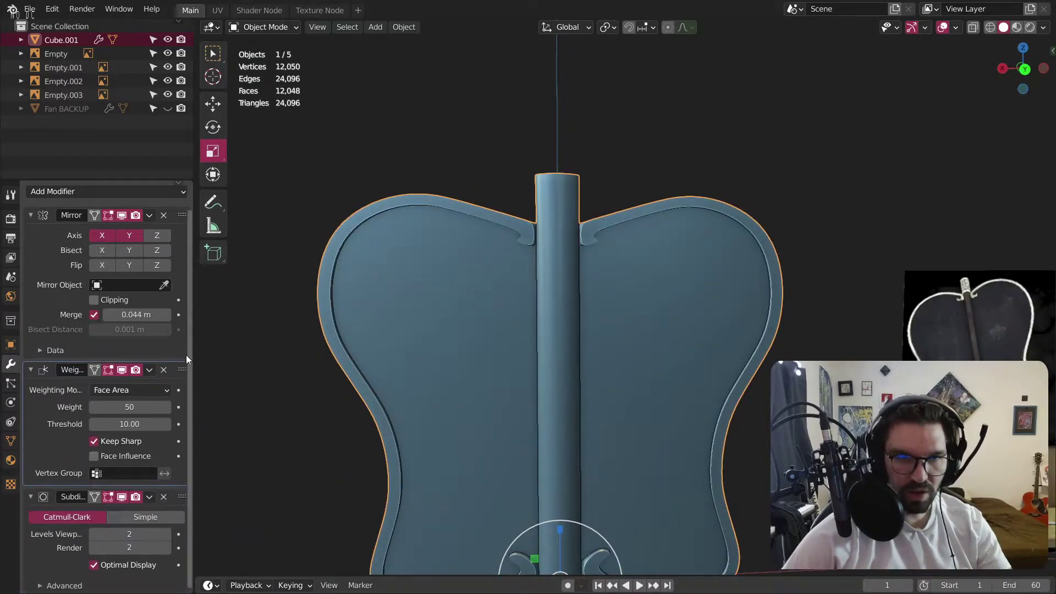
Examine the fan's shading from several angles, including the upper panels, the border curls and the handle junction.
scroll(495, 395, down, 2)
scroll(495, 395, down, 2)
middle_drag(483, 271, 701, 292)
scroll(535, 142, up, 4)
middle_drag(556, 165, 700, 275)
scroll(805, 179, down, 5)
scroll(566, 80, up, 5)
middle_drag(591, 160, 616, 152)
scroll(605, 159, down, 6)
middle_drag(588, 304, 510, 269)
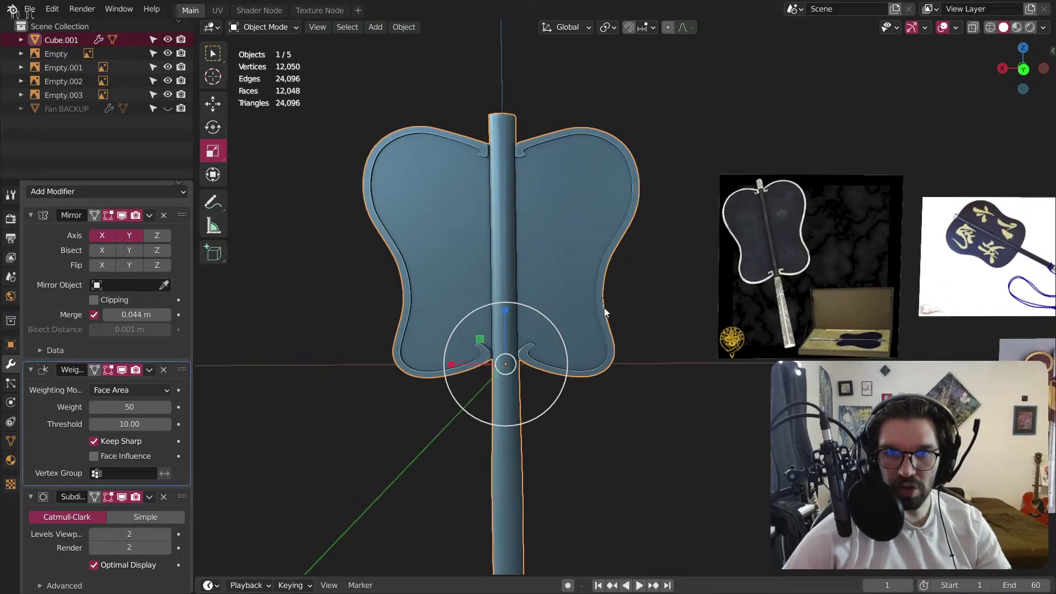
scroll(616, 374, up, 8)
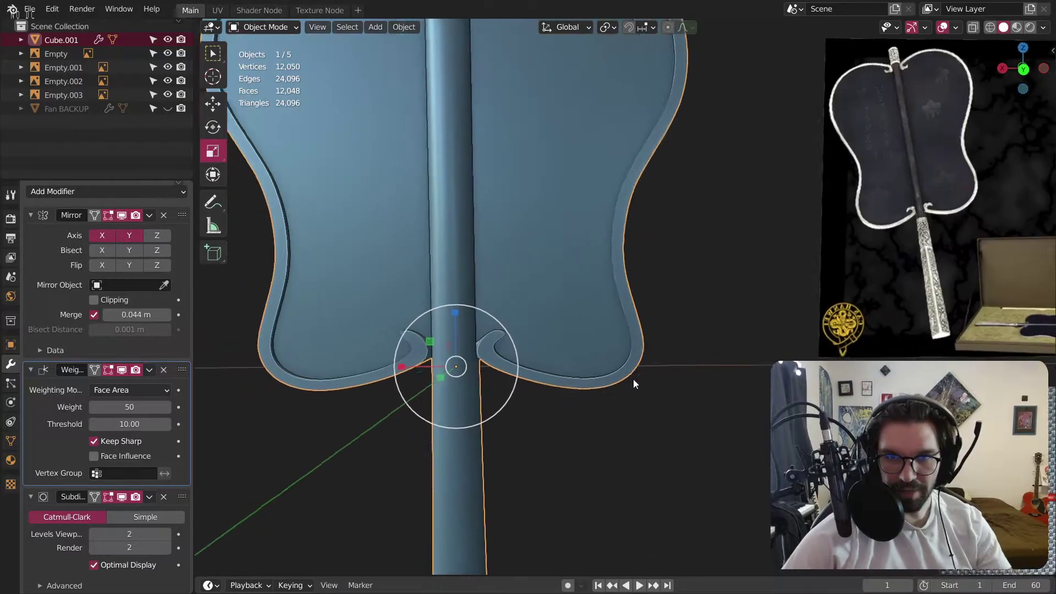
scroll(715, 220, down, 10)
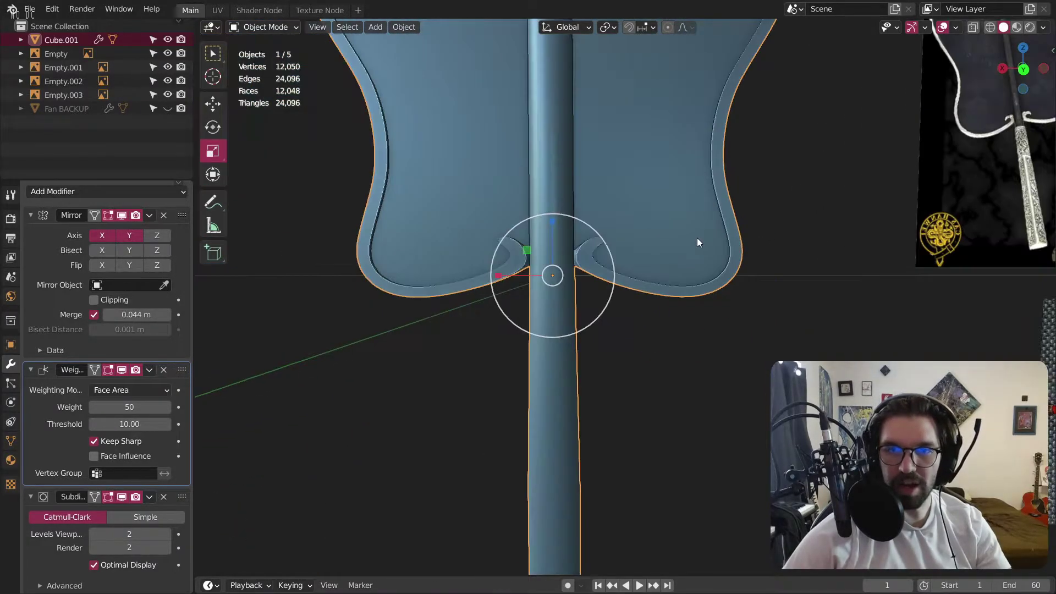
scroll(583, 308, up, 2)
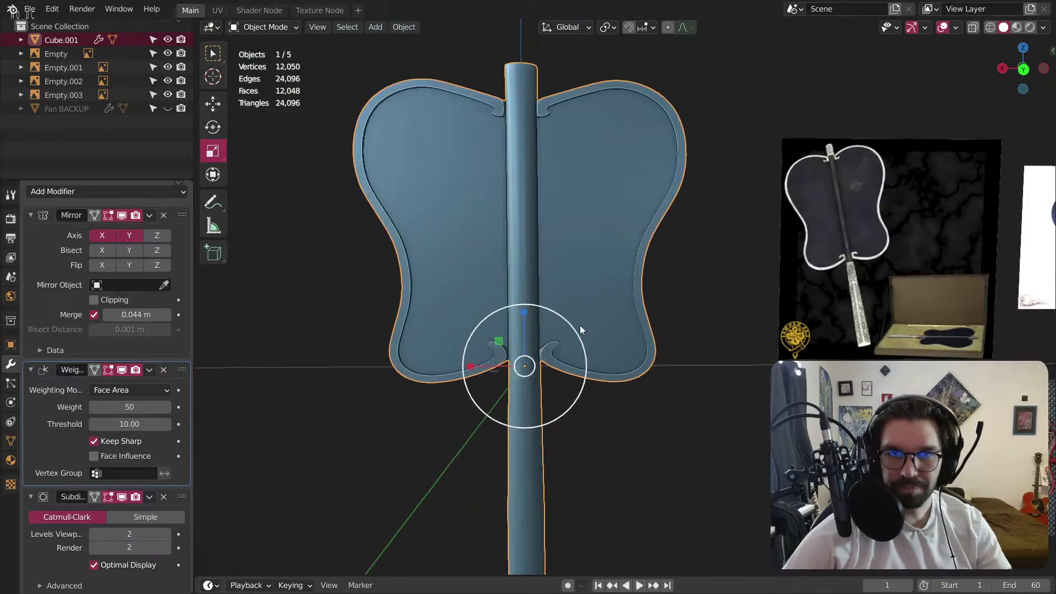
scroll(549, 385, up, 5)
middle_drag(540, 385, 426, 358)
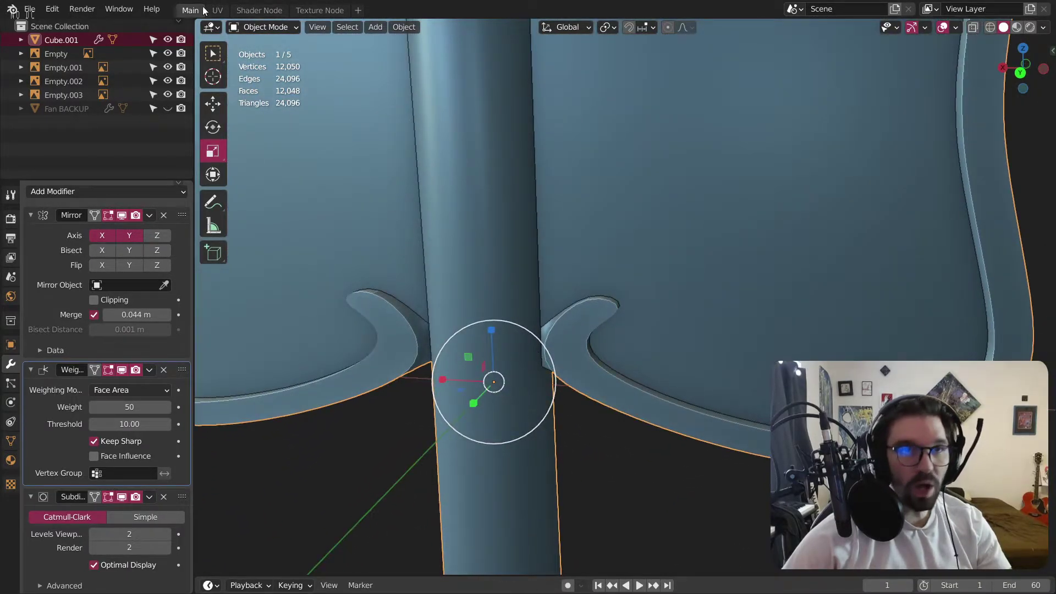
Enter Edit Mode on the fan and select a front edge run along the raised border and its lower curl.
click(264, 27)
click(256, 59)
scroll(505, 312, up, 5)
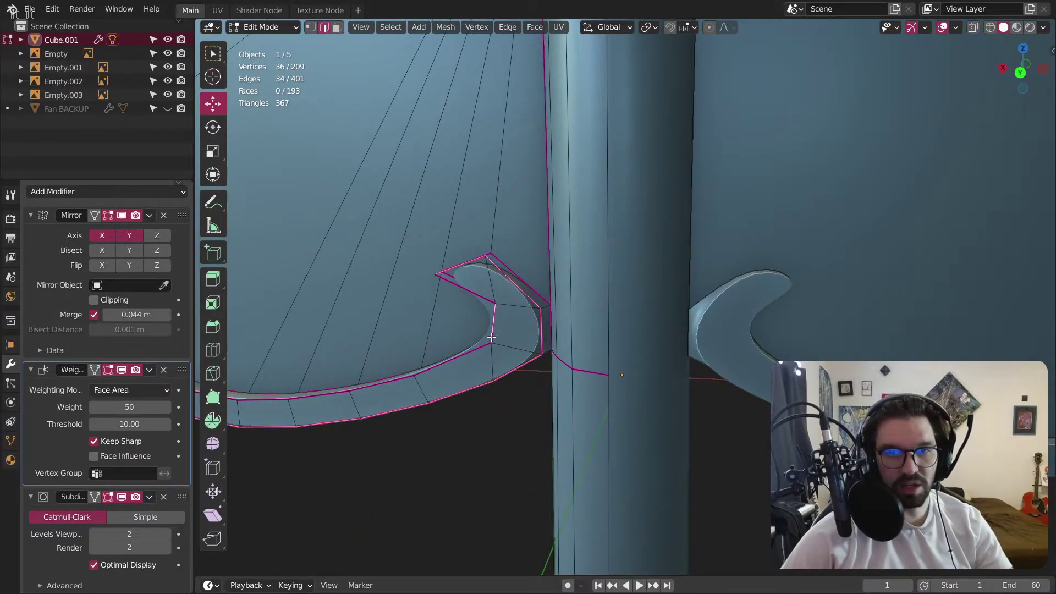
key(ctrl+z)
middle_drag(466, 268, 481, 269)
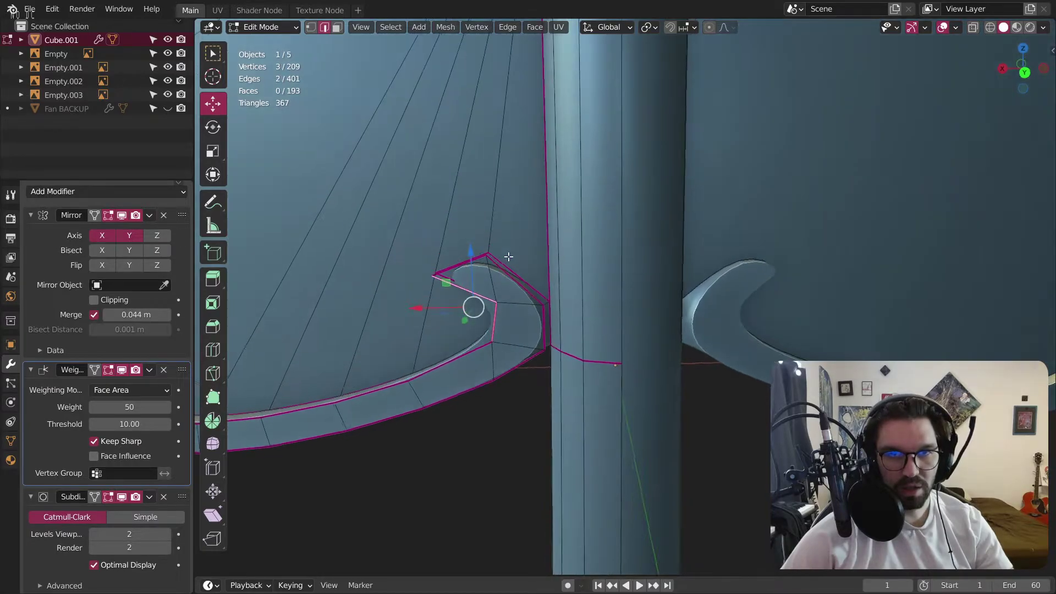
scroll(498, 268, down, 6)
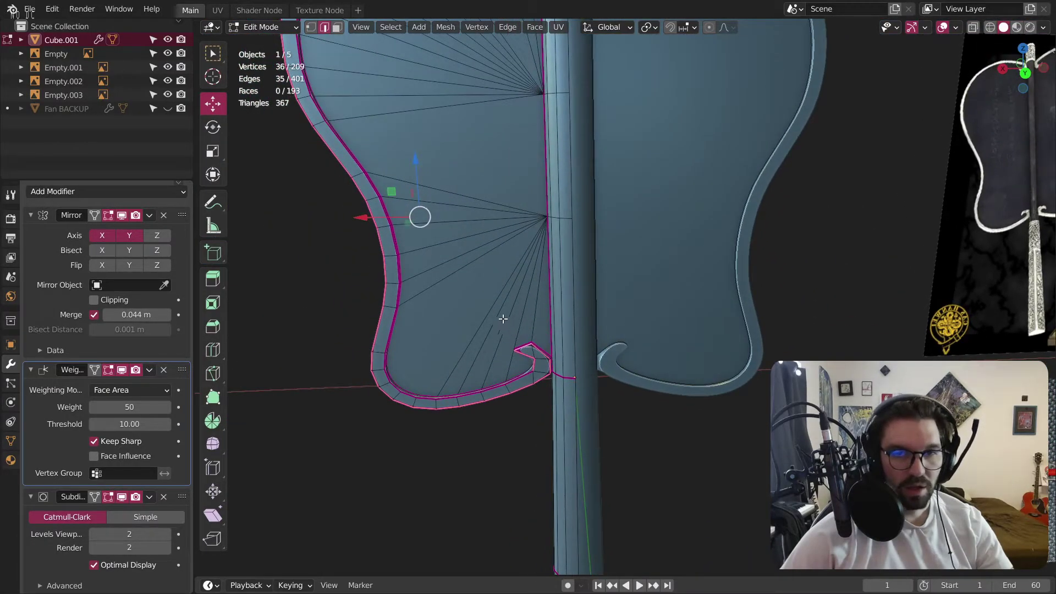
shift+middle_drag(499, 163, 535, 367)
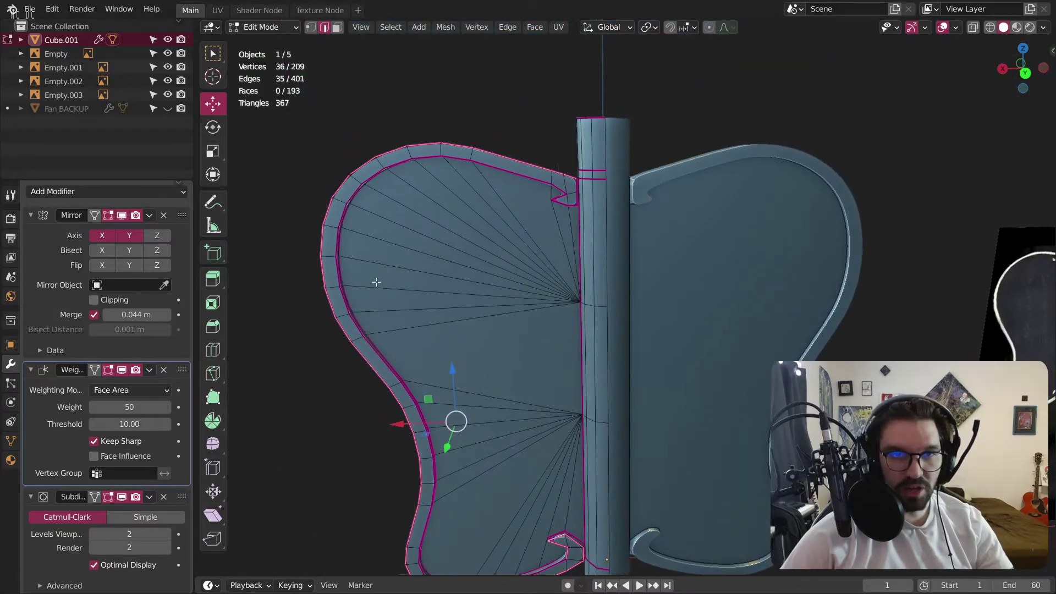
Extend the selection to the border's other front edges, including the short edges of the upper curl beside the handle.
scroll(357, 279, up, 5)
alt+shift+click(325, 276)
scroll(324, 276, down, 4)
shift+middle_drag(394, 335, 429, 139)
scroll(446, 337, up, 3)
scroll(445, 337, down, 4)
shift+middle_drag(436, 176, 429, 379)
scroll(467, 170, up, 2)
scroll(467, 170, up, 2)
scroll(596, 290, up, 5)
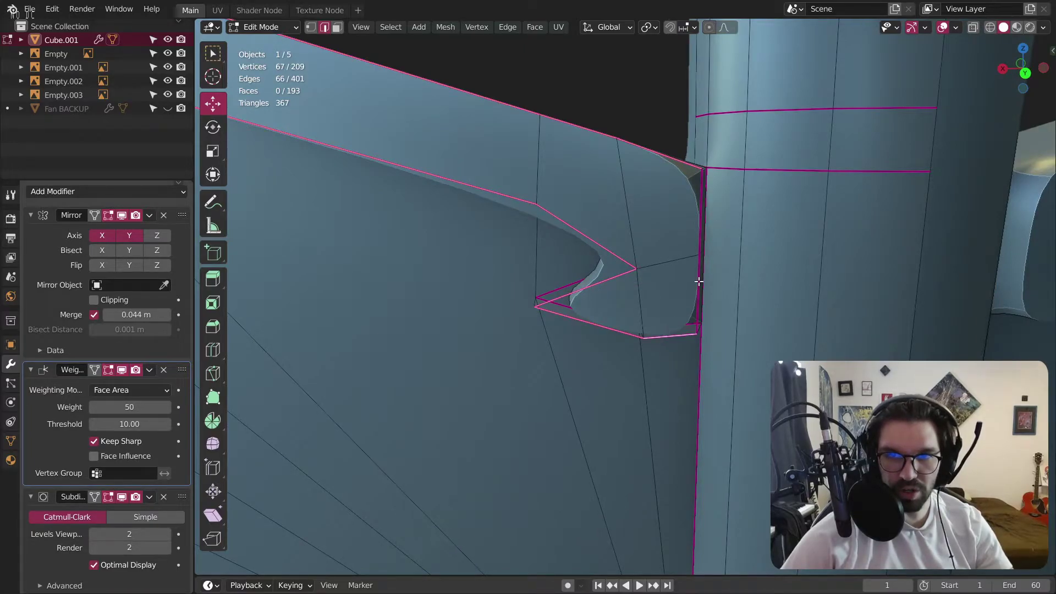
middle_drag(697, 248, 647, 232)
middle_drag(676, 221, 673, 220)
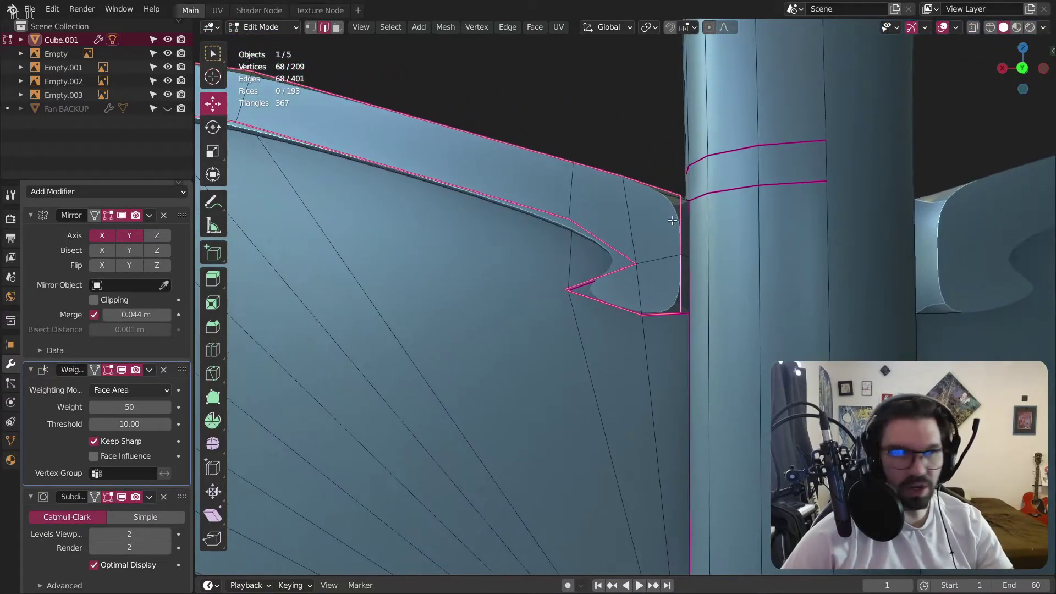
Try an edge crease factor of -0.705 on the selected front border edges.
scroll(581, 225, down, 7)
middle_drag(572, 217, 589, 220)
shift+middle_drag(586, 309, 559, 363)
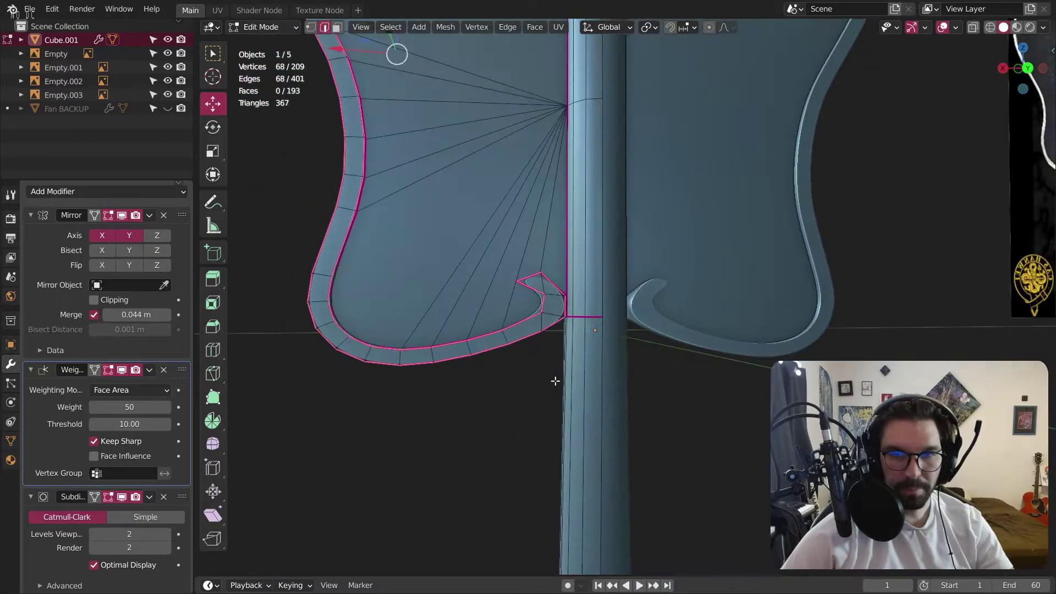
scroll(541, 290, up, 3)
scroll(541, 290, up, 6)
shift+middle_drag(557, 269, 504, 291)
scroll(508, 262, down, 2)
scroll(506, 292, down, 3)
scroll(548, 178, up, 3)
scroll(548, 177, up, 2)
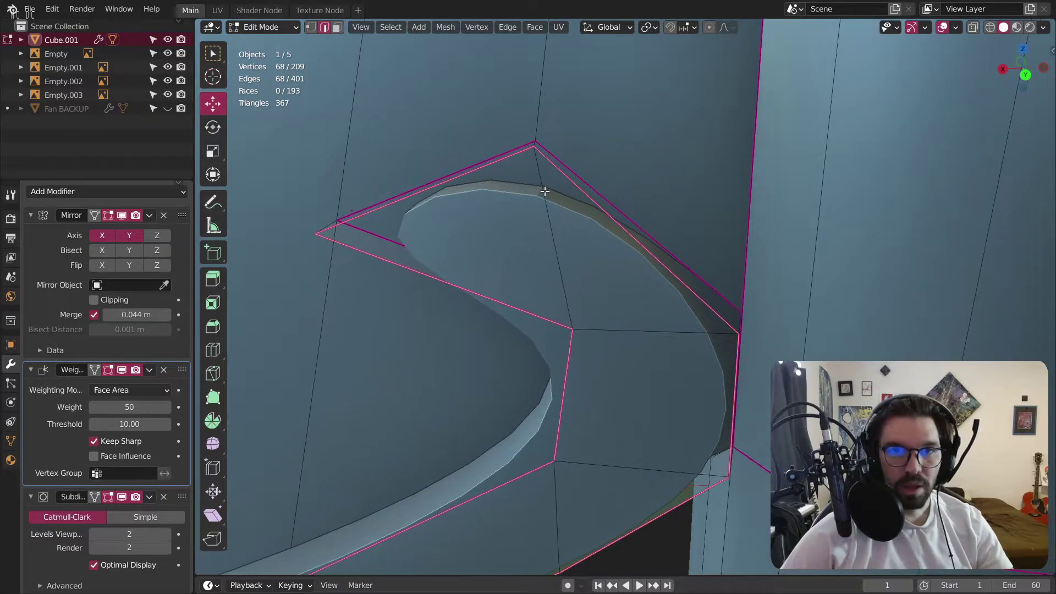
key(shift+e)
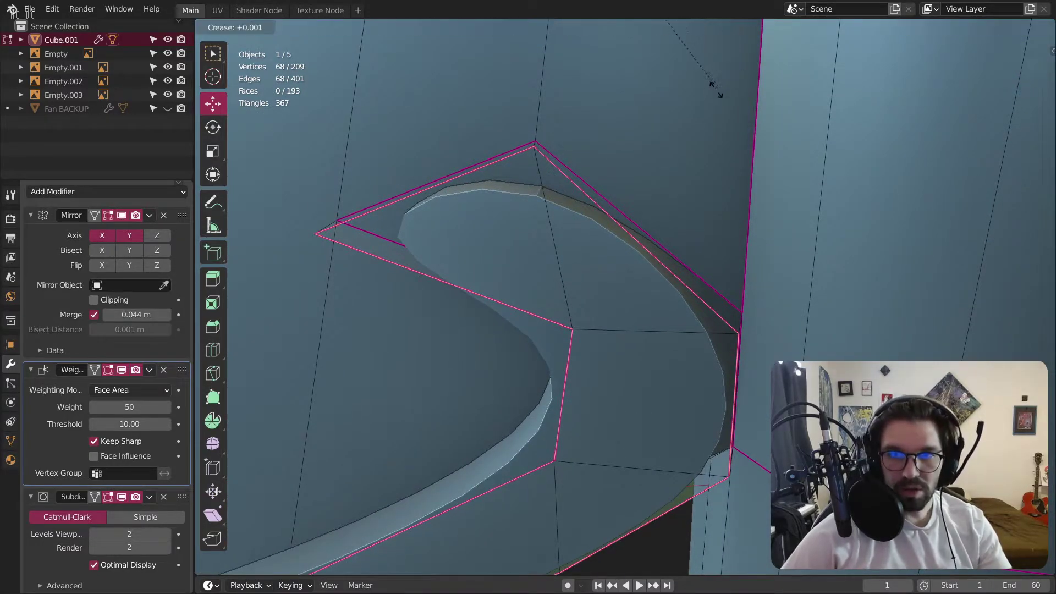
click(457, 400)
drag(382, 562, 346, 562)
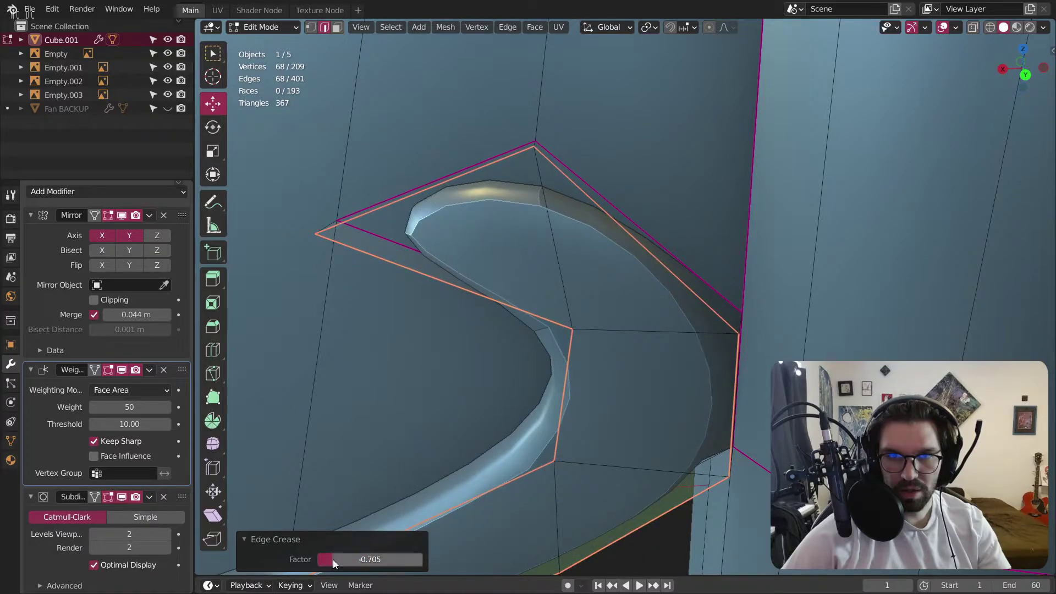
Try an edge crease factor of -1 on the border edges, check the upper curl and undo the crease change.
scroll(599, 207, down, 6)
scroll(599, 207, up, 3)
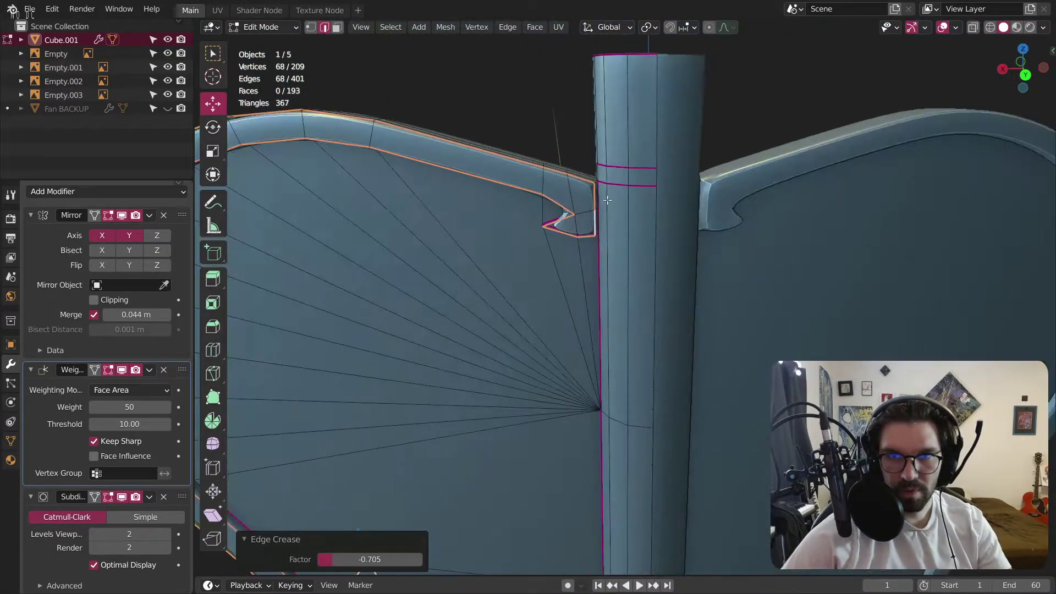
scroll(599, 208, up, 3)
middle_drag(792, 281, 643, 226)
shift+middle_drag(410, 72, 545, 250)
scroll(545, 250, up, 3)
drag(355, 562, 336, 562)
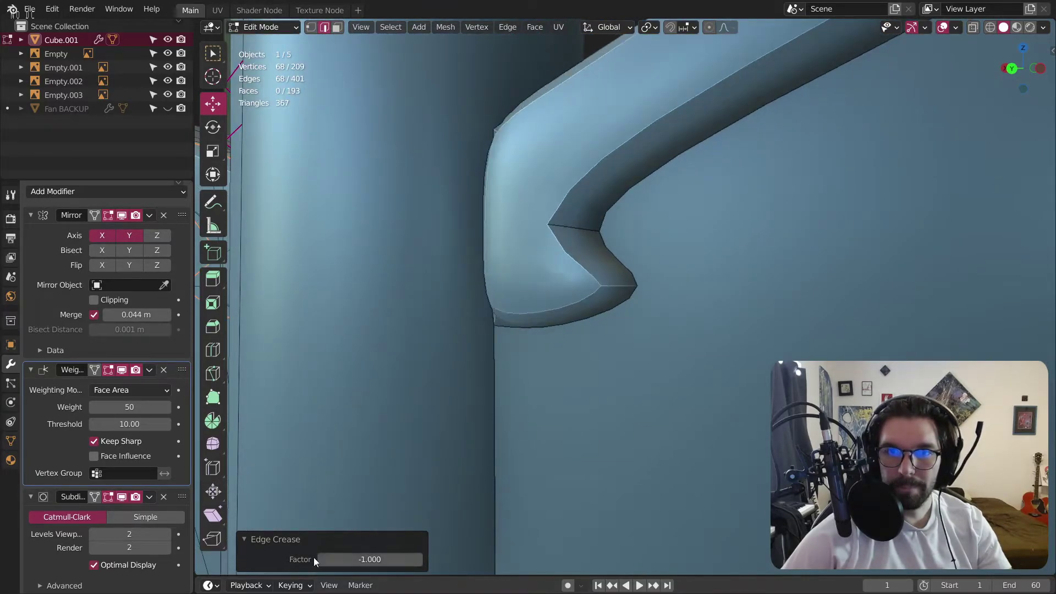
scroll(584, 179, down, 3)
middle_drag(584, 179, 636, 304)
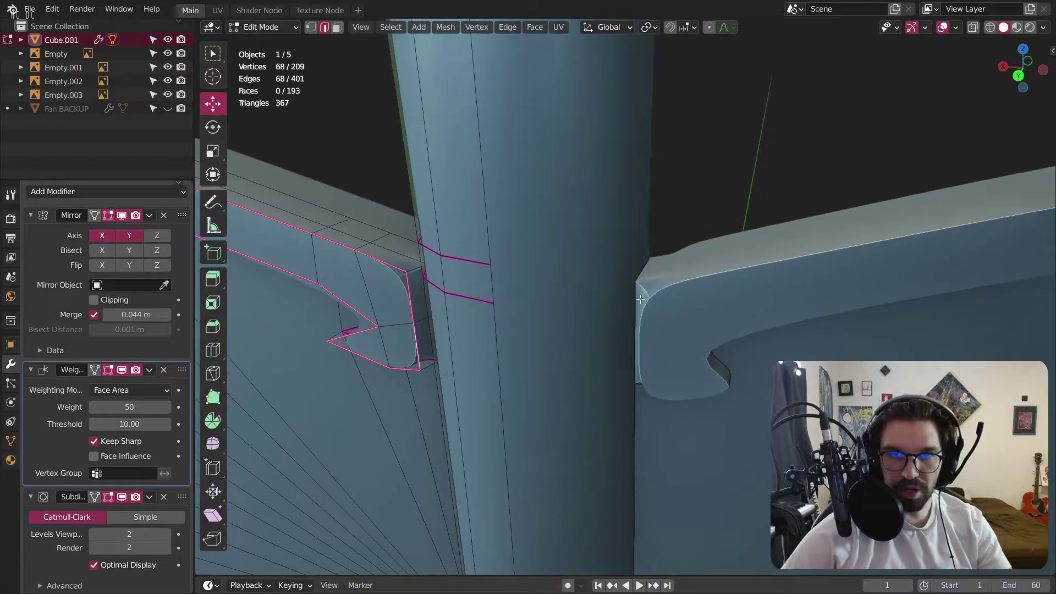
Move the upper curl's top front corner vertex beside the handle about 0.03 m in X and -0.024 m in Z.
scroll(636, 300, up, 3)
scroll(589, 300, up, 3)
middle_drag(575, 290, 589, 283)
scroll(605, 231, up, 4)
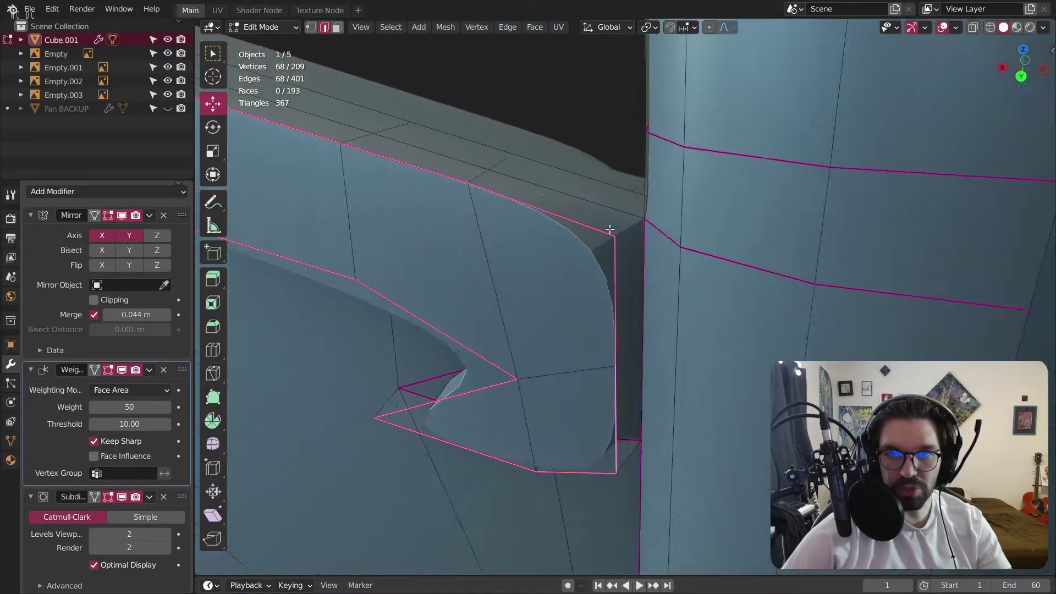
click(311, 27)
click(603, 231)
middle_drag(570, 241, 576, 209)
drag(576, 208, 532, 241)
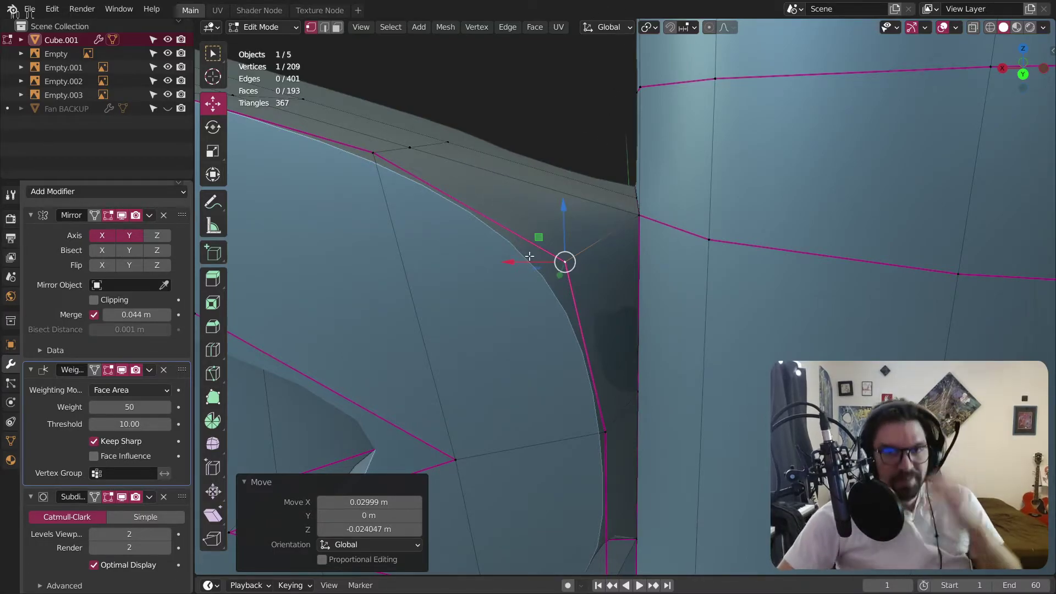
Reposition the front vertices at the lower end of the upper curl to round off its hook.
middle_drag(525, 243, 588, 477)
middle_drag(557, 444, 597, 326)
scroll(545, 385, up, 1)
shift+middle_drag(525, 361, 542, 277)
mouse_move(653, 393)
middle_down()
mouse_move(634, 380)
mouse_move(637, 393)
middle_up()
scroll(645, 395, up, 2)
click(645, 394)
drag(618, 369, 559, 306)
middle_drag(559, 306, 601, 440)
click(491, 397)
middle_drag(601, 440, 598, 394)
drag(598, 392, 598, 318)
middle_drag(598, 319, 840, 329)
Raise the upper curl's lower front corner vertex beside the handle about 0.013 m along Z.
click(810, 316)
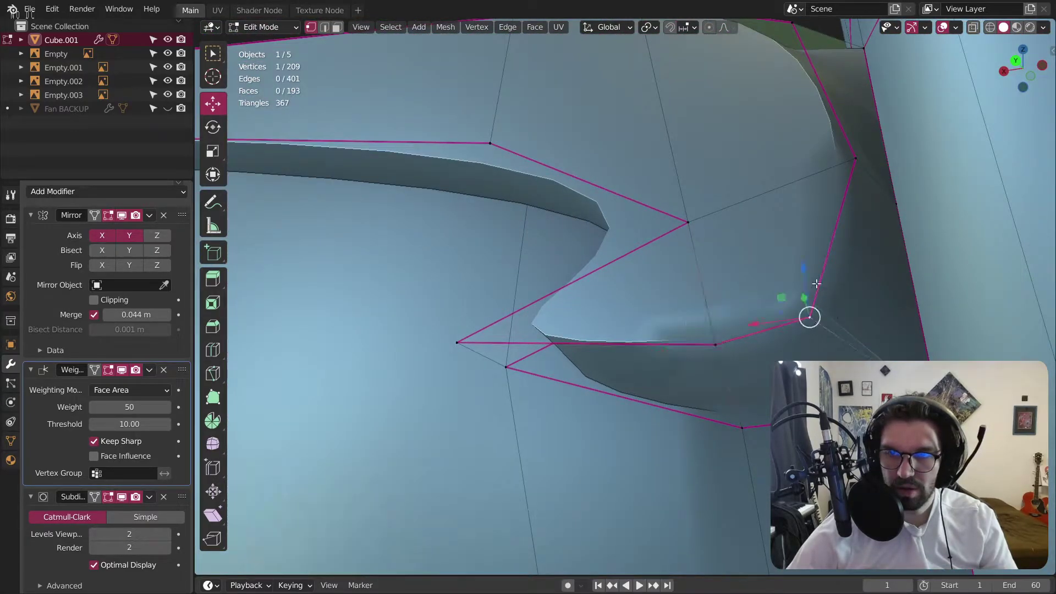
key(g)
key(z)
click(812, 253)
middle_drag(812, 253, 769, 191)
mouse_move(694, 349)
middle_down()
mouse_move(740, 335)
mouse_move(692, 342)
middle_up()
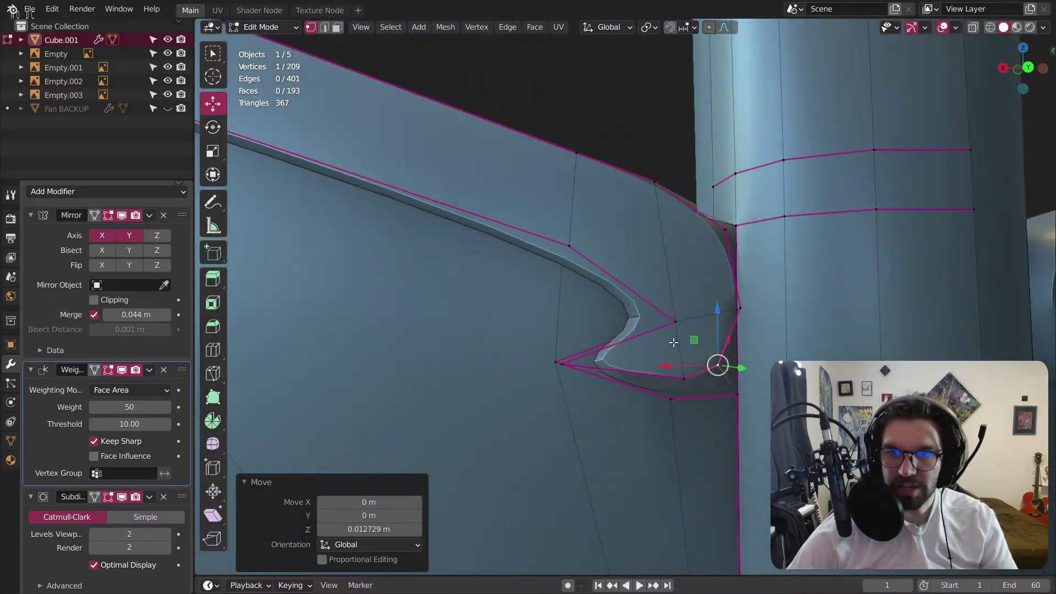
scroll(673, 312, up, 3)
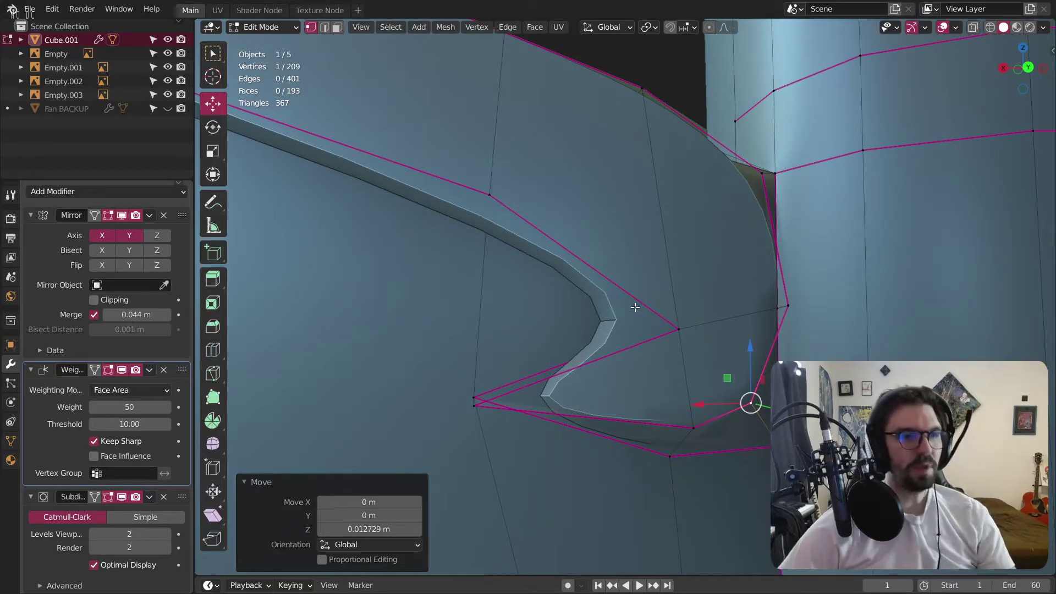
Switch to edge selection and turn off the Weighted Normal modifier's viewport display to compare the curl's shading.
click(325, 27)
middle_drag(687, 325, 666, 330)
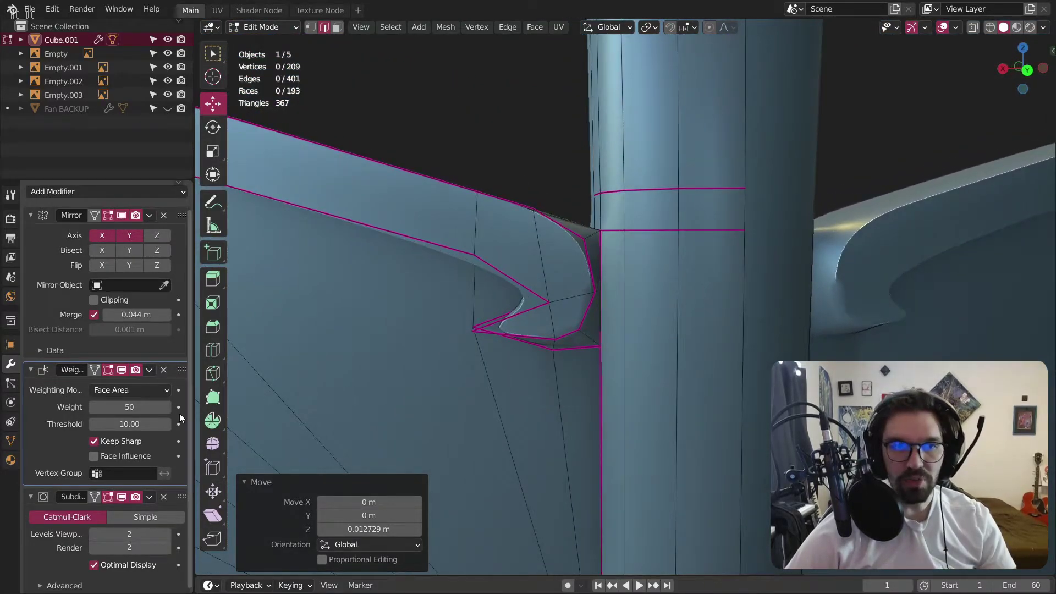
click(122, 369)
middle_drag(572, 308, 562, 270)
scroll(594, 275, down, 2)
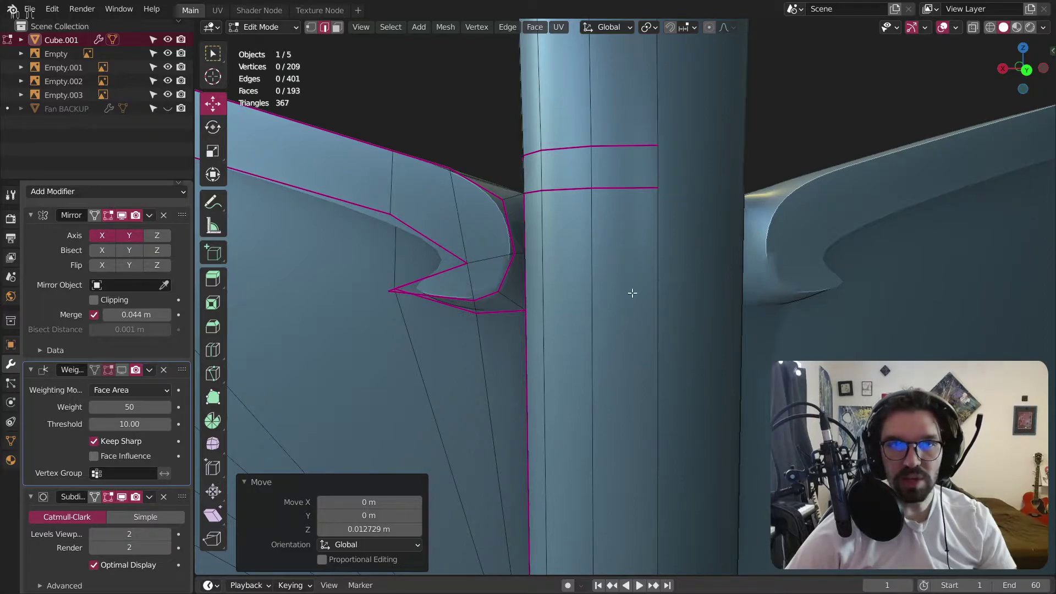
Select the three vertical handle edges just below the creased ring and subdivide them with one cut.
click(325, 28)
scroll(589, 288, down, 3)
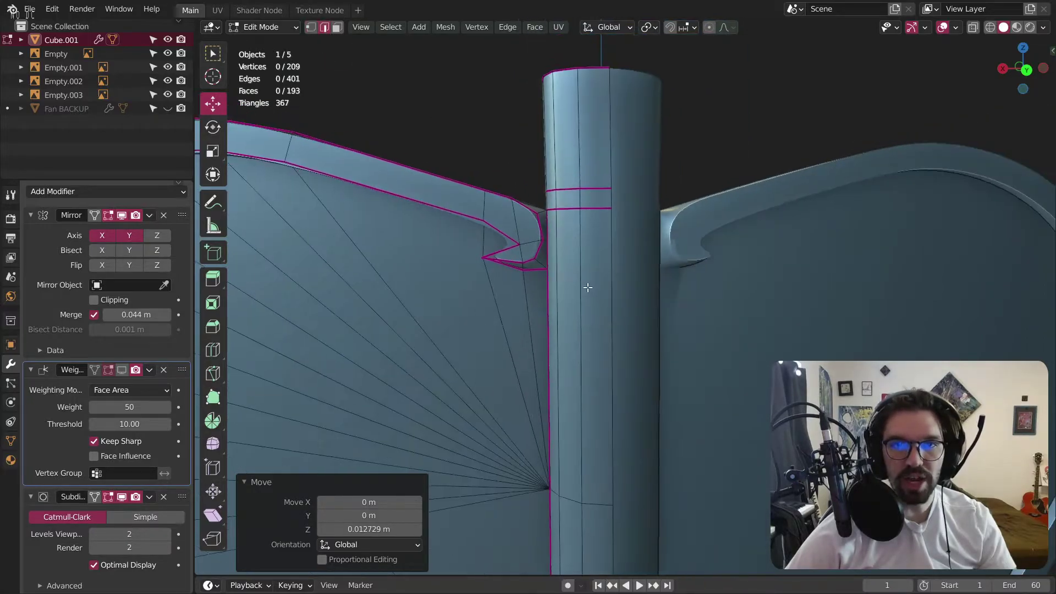
middle_drag(588, 287, 596, 273)
click(558, 265)
shift+click(592, 253)
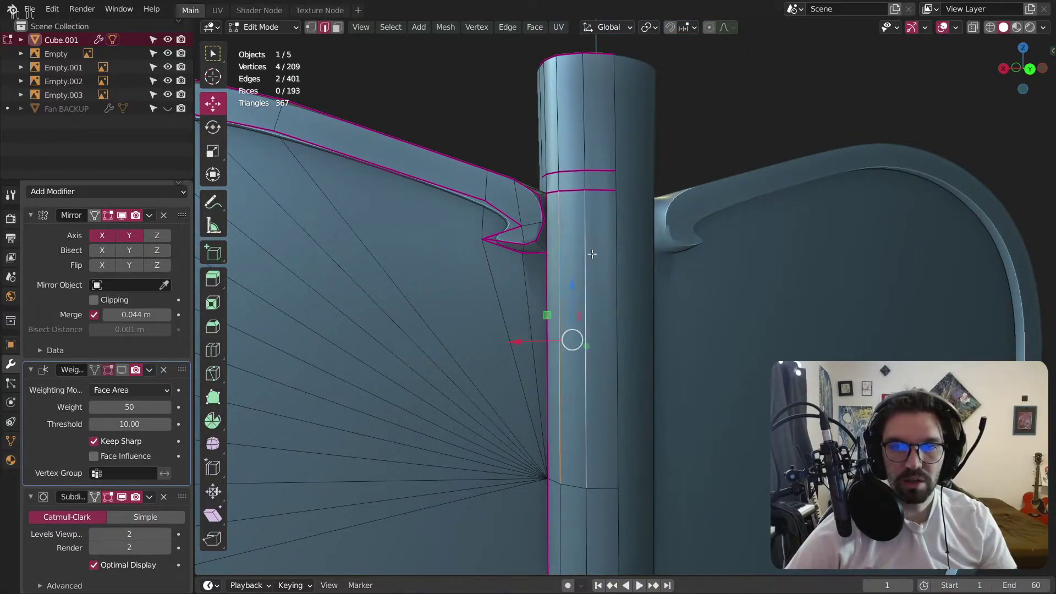
shift+click(621, 247)
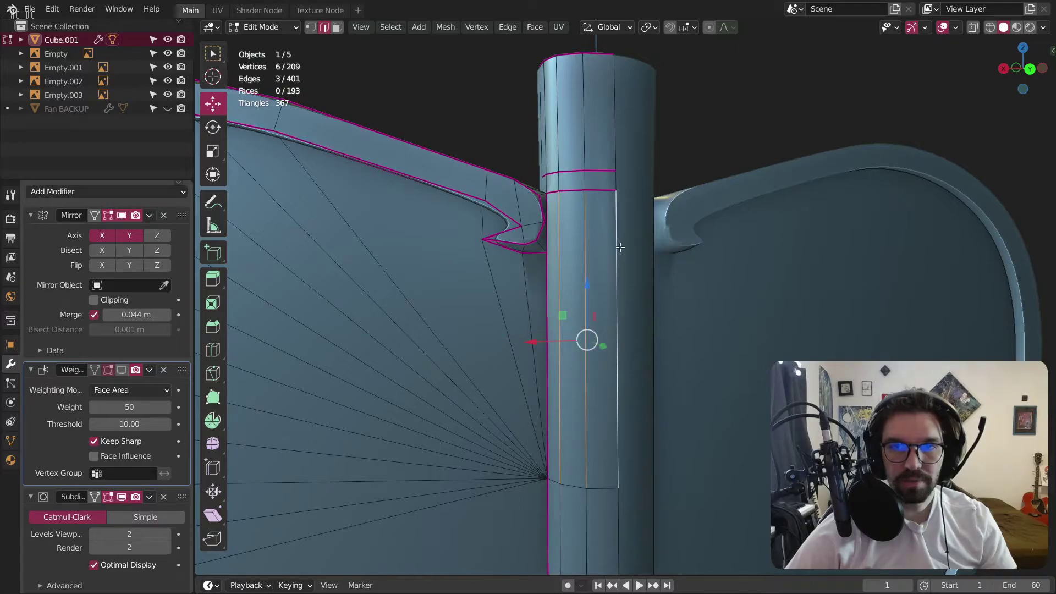
right_click(587, 265)
click(588, 266)
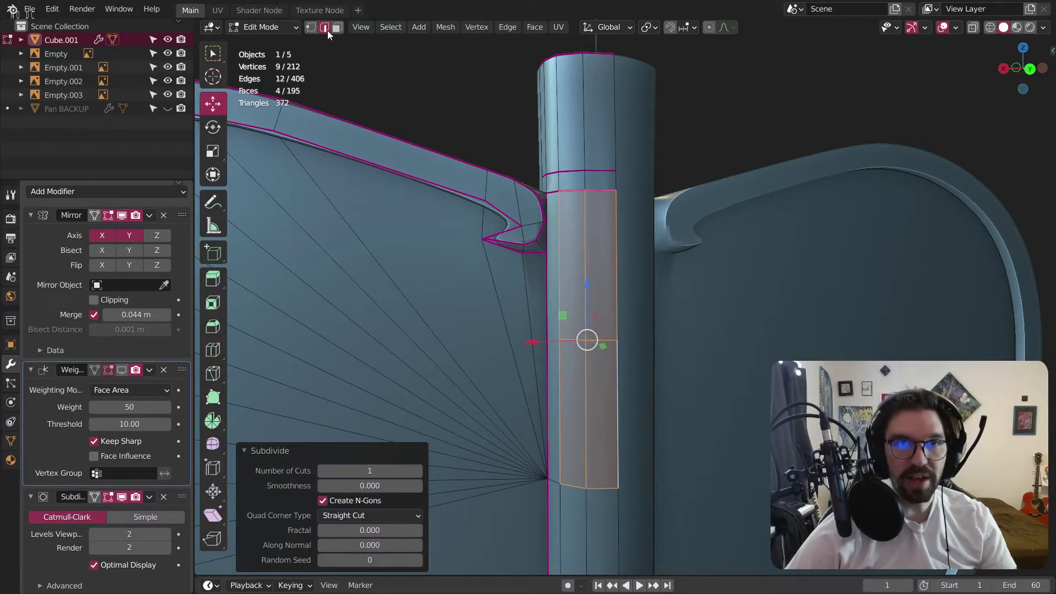
Slide the new horizontal handle edges up toward the creased ring with an edge slide factor of about -0.668.
click(588, 345)
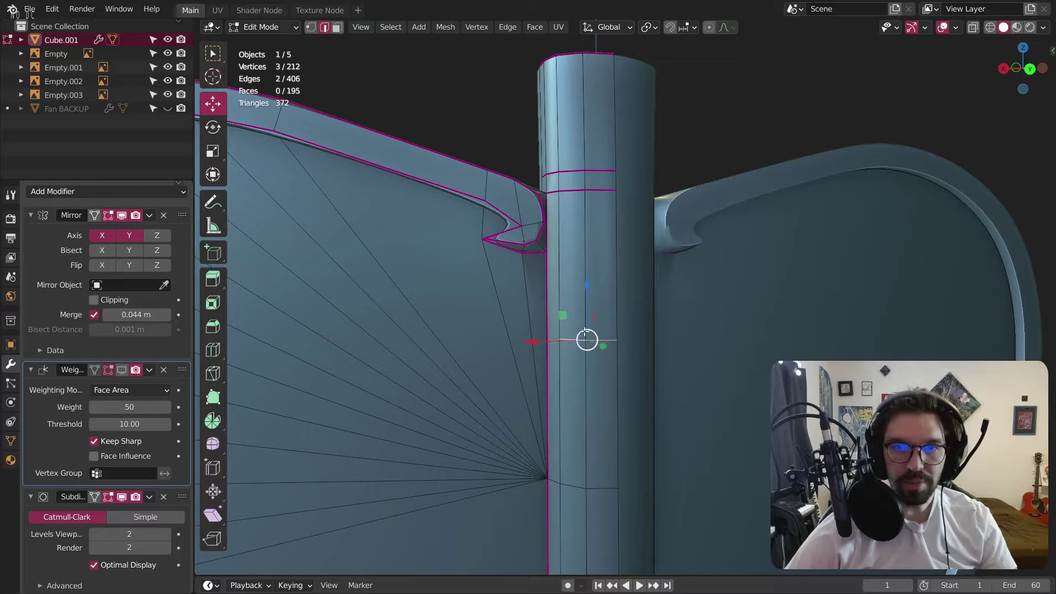
key(g)
key(g)
click(586, 212)
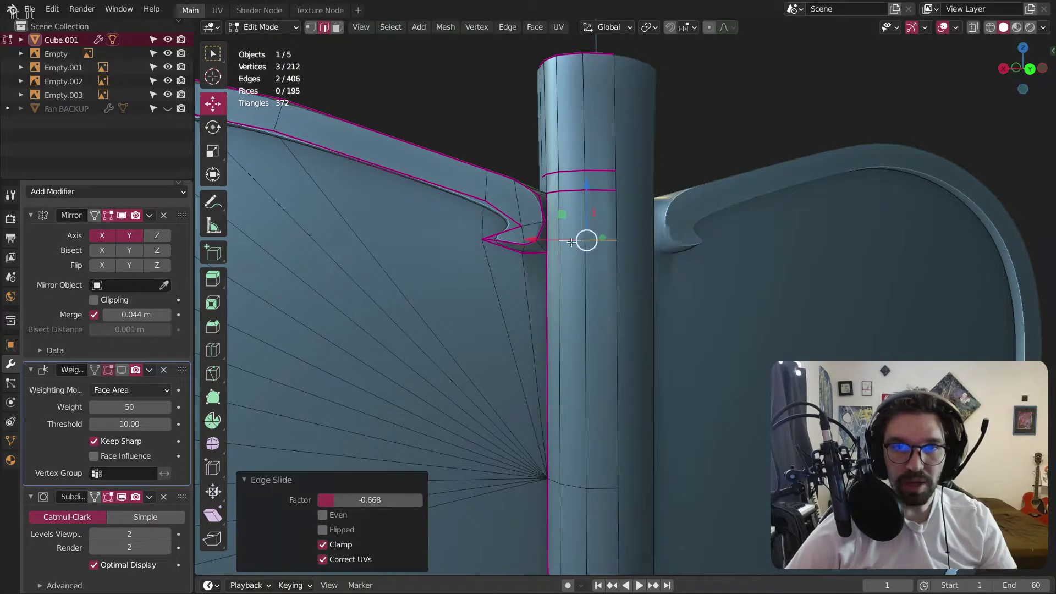
scroll(585, 238, up, 2)
key(g)
key(g)
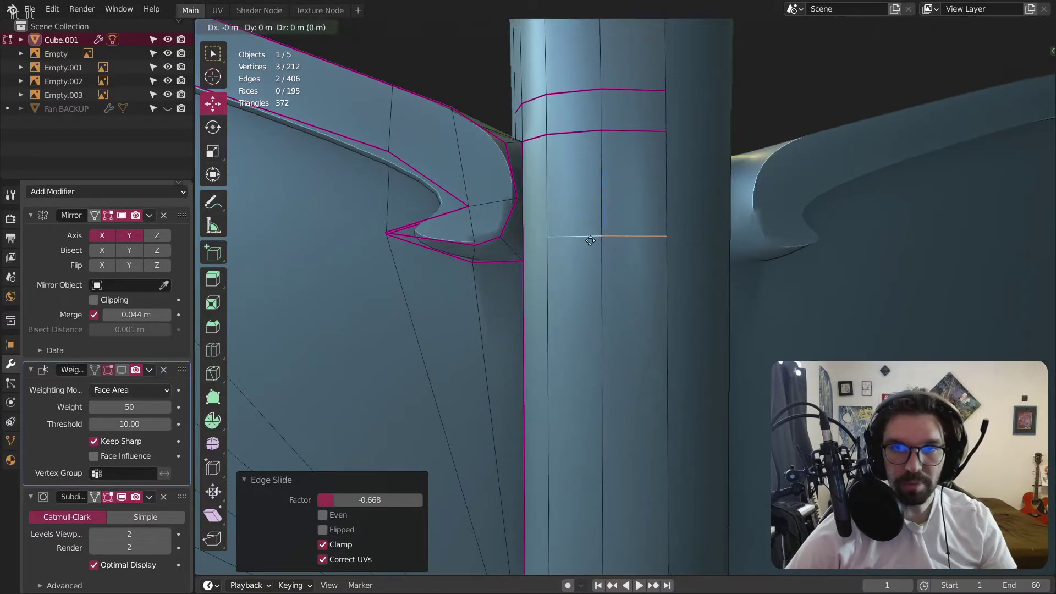
Slide the handle's horizontal edges level with the curl's lower corner and connect that corner vertex to the handle vertex beside it.
click(589, 253)
scroll(554, 275, up, 4)
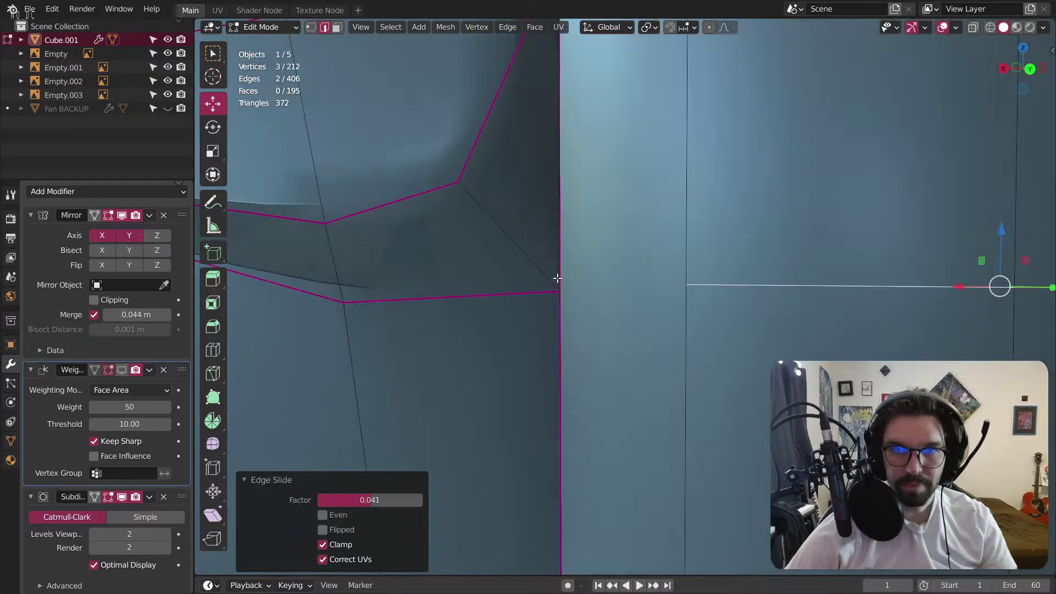
middle_drag(536, 266, 543, 266)
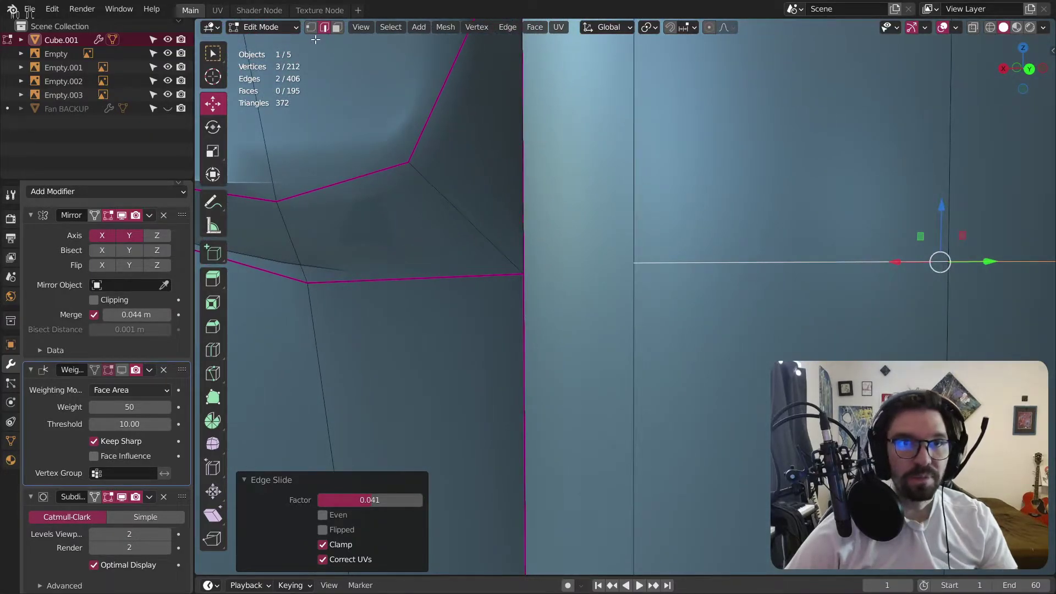
click(520, 270)
shift+click(630, 260)
key(g)
click(624, 263)
Select the vertical handle edges beside the curl and subdivide them with one cut.
scroll(549, 256, down, 5)
shift+middle_drag(549, 256, 537, 297)
click(527, 188)
shift+middle_drag(570, 190, 559, 257)
key(2)
shift+click(672, 259)
shift+click(802, 263)
right_click(754, 259)
click(755, 259)
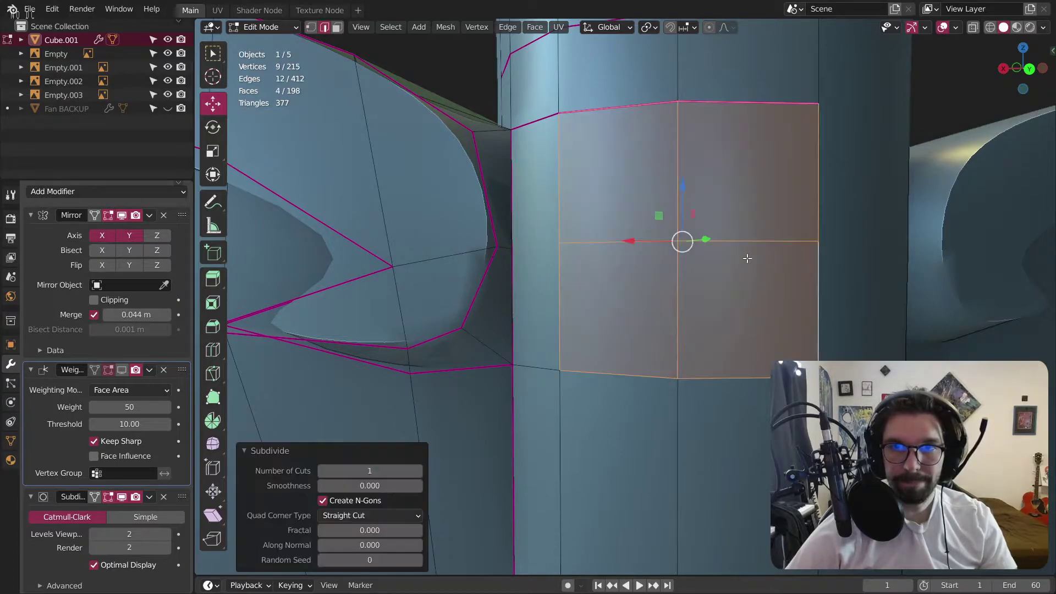
Connect the vertex at the curl's mid-height to the new middle vertex on the handle.
click(311, 30)
scroll(555, 255, up, 2)
click(517, 244)
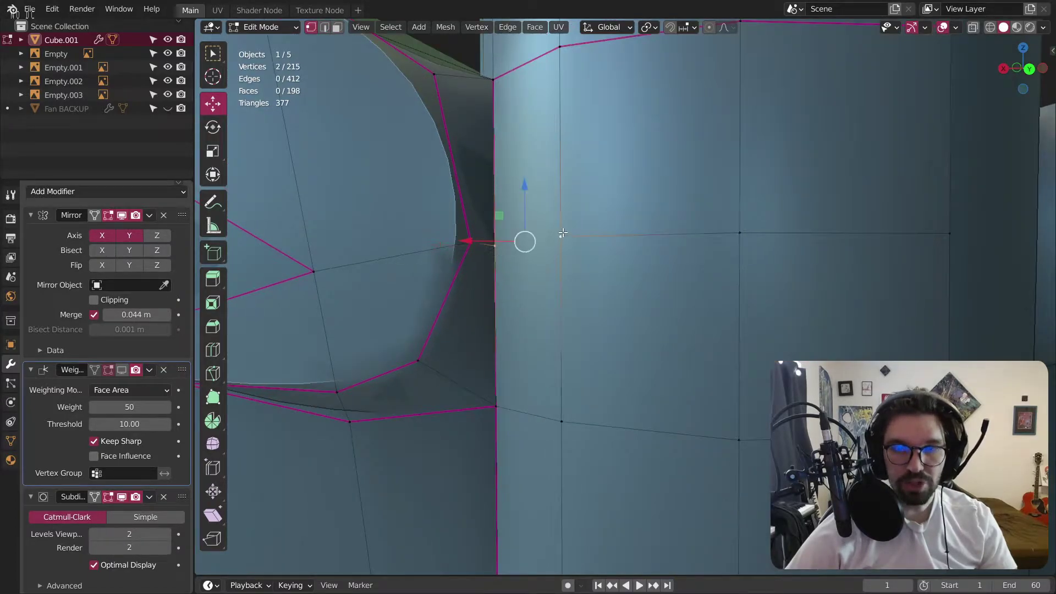
click(1030, 68)
shift+middle_drag(615, 245, 536, 217)
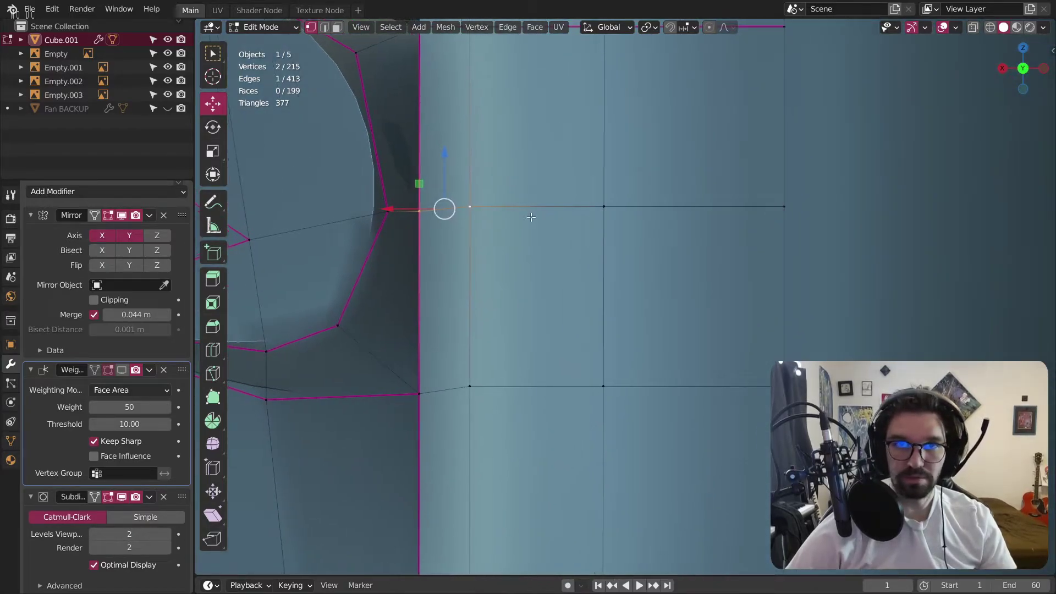
Slide the handle's middle and lower horizontal edges so they line up with the neighbouring vertices beside the curl.
click(324, 27)
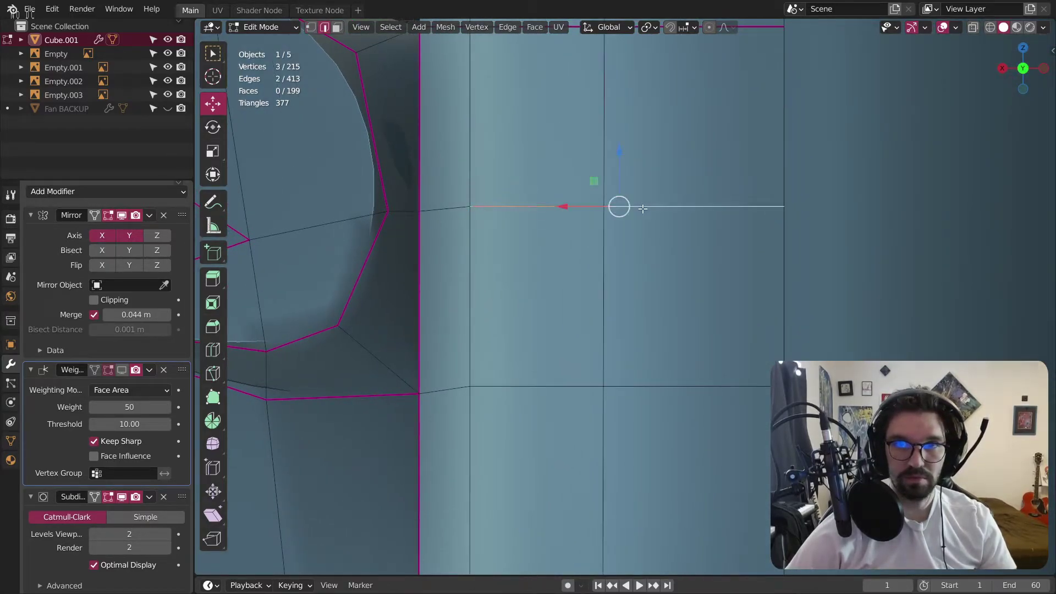
key(g)
key(g)
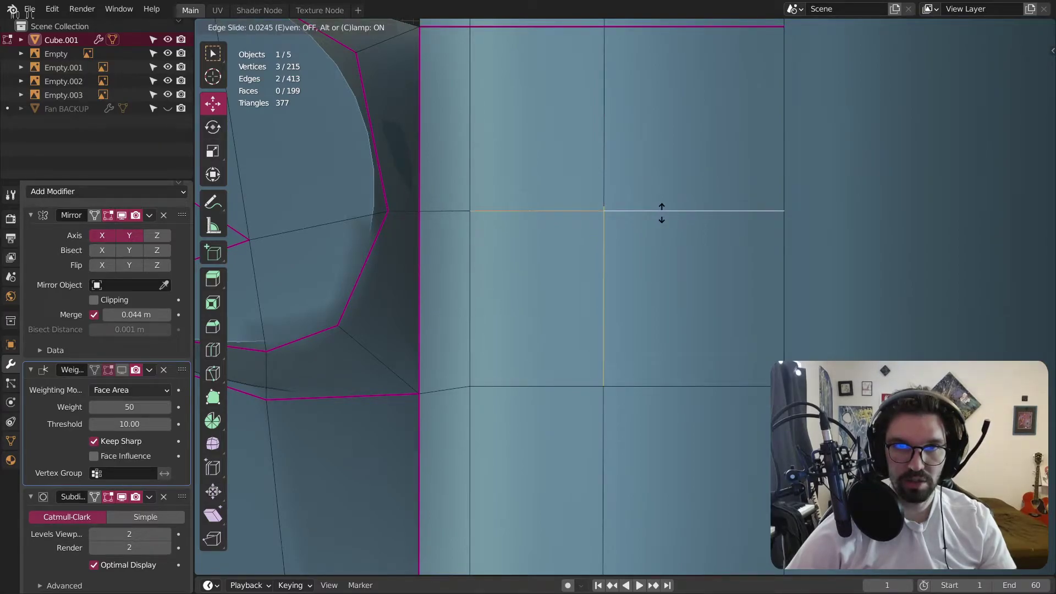
click(662, 212)
alt+click(571, 391)
key(g)
key(g)
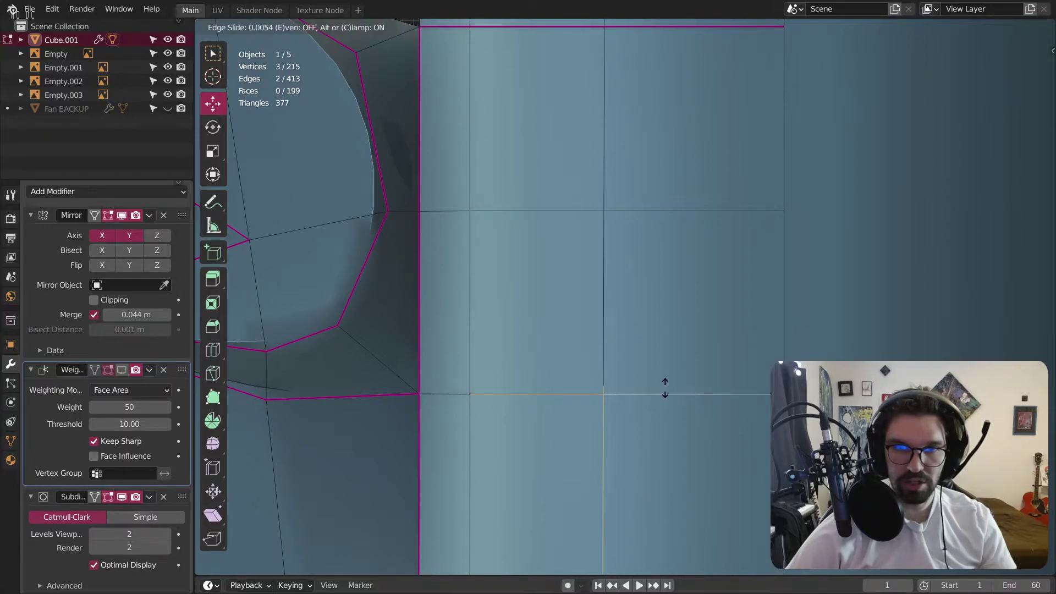
click(665, 388)
Turn on the Weighted Normal modifier's viewport display in Object Mode and examine the shading around the curl.
scroll(600, 332, down, 10)
shift+middle_drag(470, 165, 526, 158)
click(526, 157)
click(263, 27)
click(258, 43)
middle_drag(451, 133, 514, 293)
click(126, 370)
scroll(526, 230, up, 6)
middle_drag(530, 215, 562, 314)
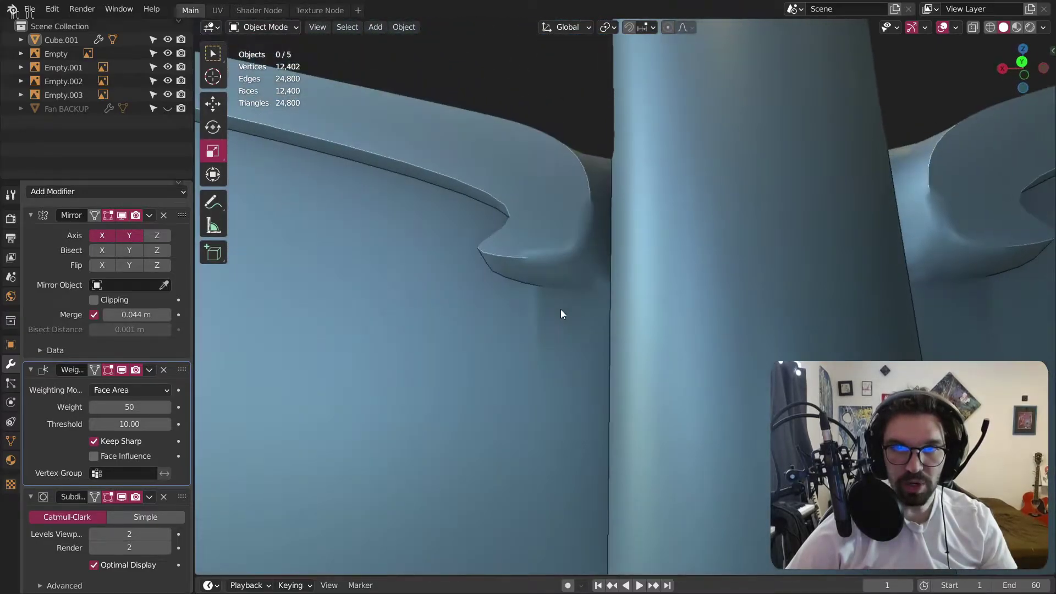
Undo the recent cuts, connections and slides around the curl and handle in Edit Mode.
key(Tab)
key(ctrl+z)
key(ctrl+x)
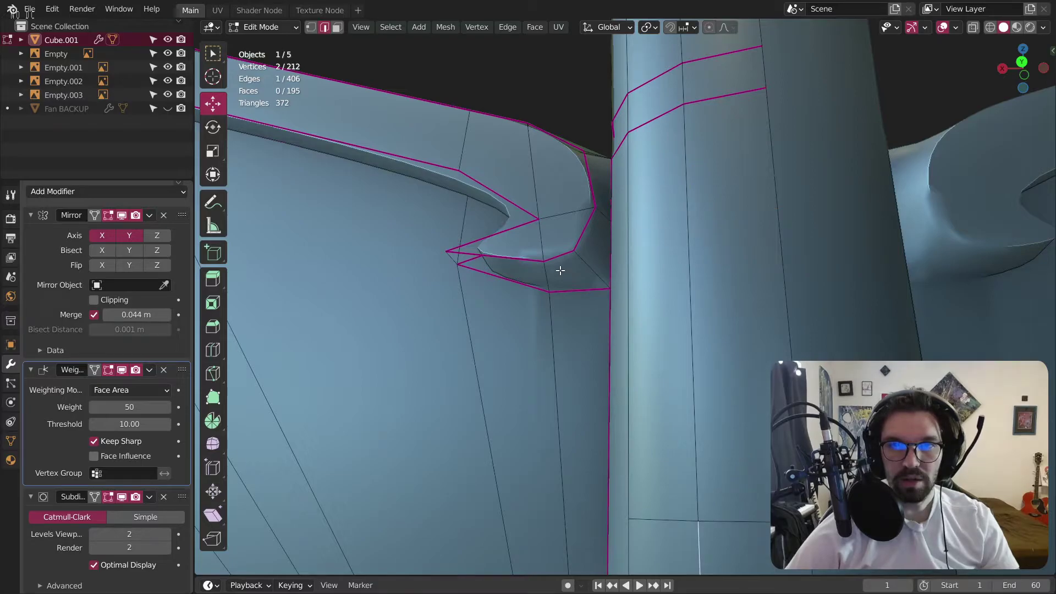
key(ctrl+z)
key(ctrl+z)
key(ctrl+z)
key(ctrl+z)
key(ctrl+z)
key(ctrl+z)
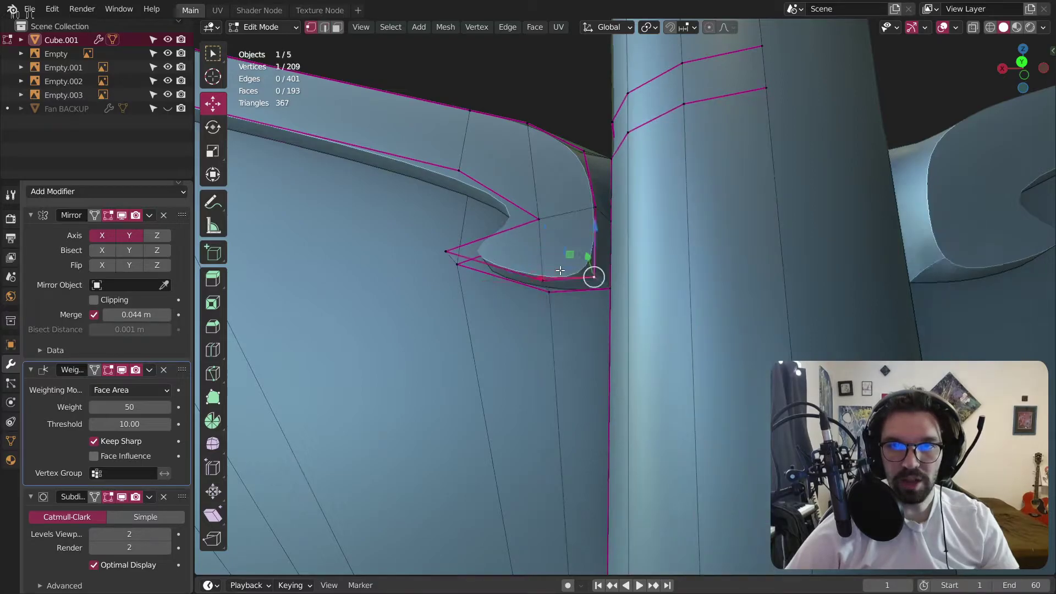
key(ctrl+z)
Return to Object Mode, deselect everything and examine the curl's shading and the full handle.
click(263, 11)
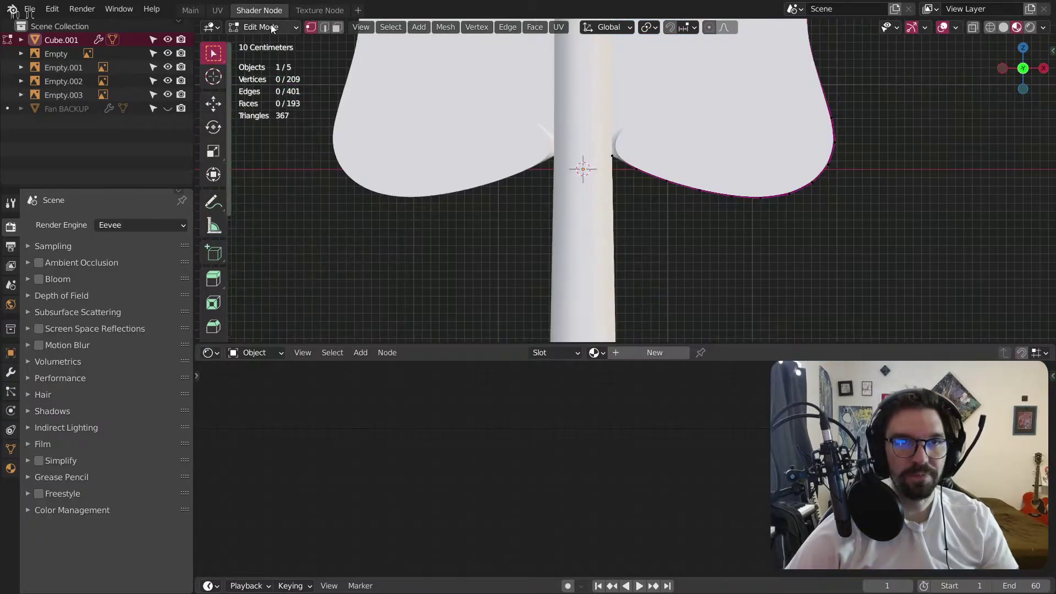
click(189, 10)
click(262, 27)
click(269, 42)
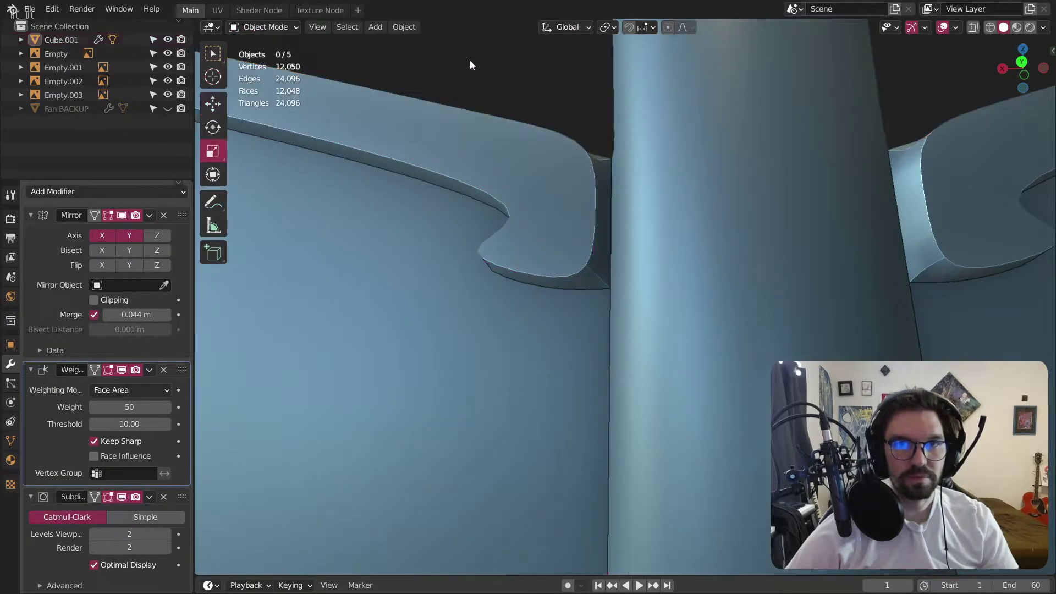
key(alt+a)
middle_drag(540, 201, 554, 384)
scroll(514, 233, down, 5)
scroll(515, 309, down, 4)
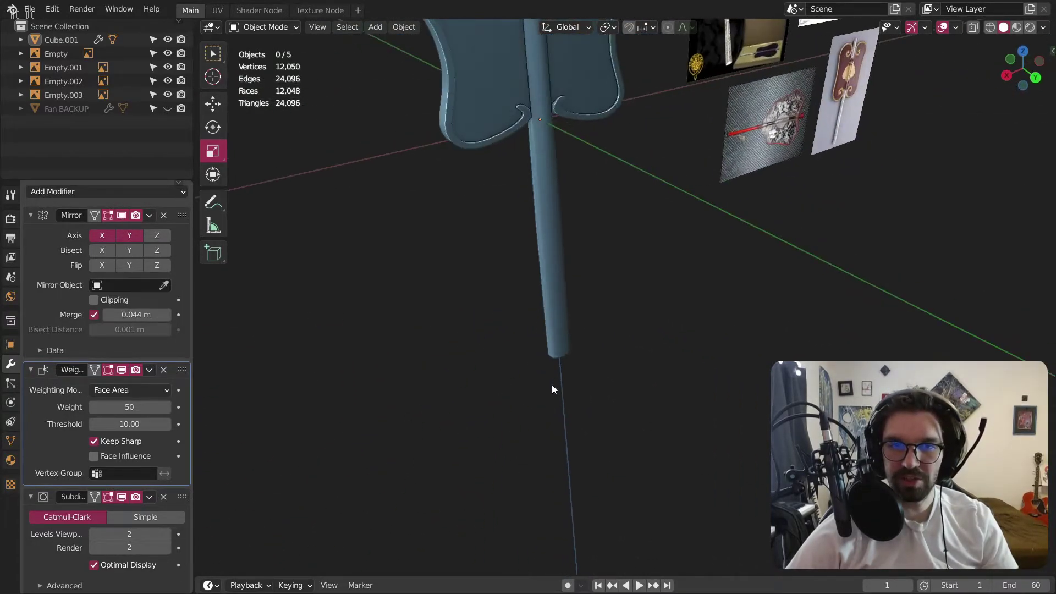
Enter Edit Mode on the fan mesh and collapse the Mirror, Weighted Normal and Subdivision modifier settings.
scroll(555, 329, up, 3)
click(554, 328)
click(264, 27)
click(266, 54)
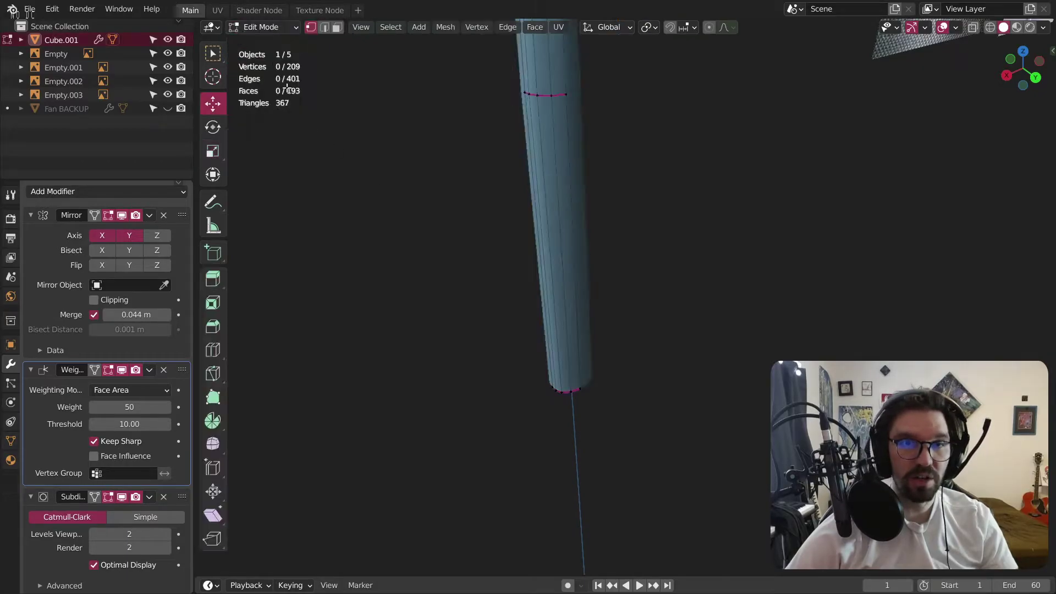
click(31, 215)
click(31, 260)
click(30, 279)
Select two rim vertices on the handle's bottom end and enable proportional editing with Sharp falloff.
scroll(553, 432, up, 2)
click(596, 366)
middle_drag(597, 365, 649, 390)
scroll(585, 364, up, 3)
middle_drag(584, 365, 615, 375)
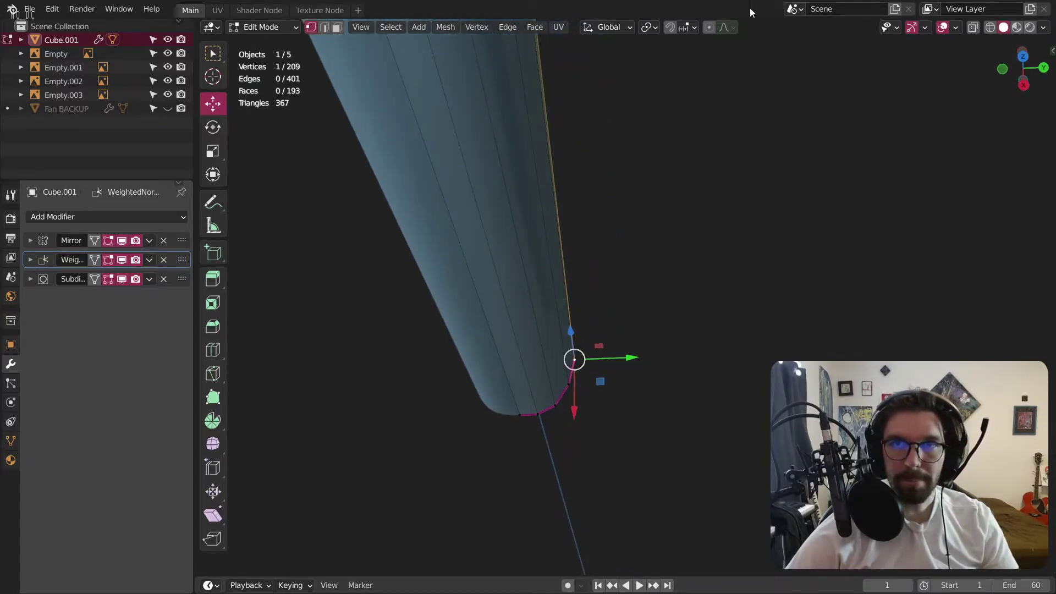
click(719, 27)
click(688, 143)
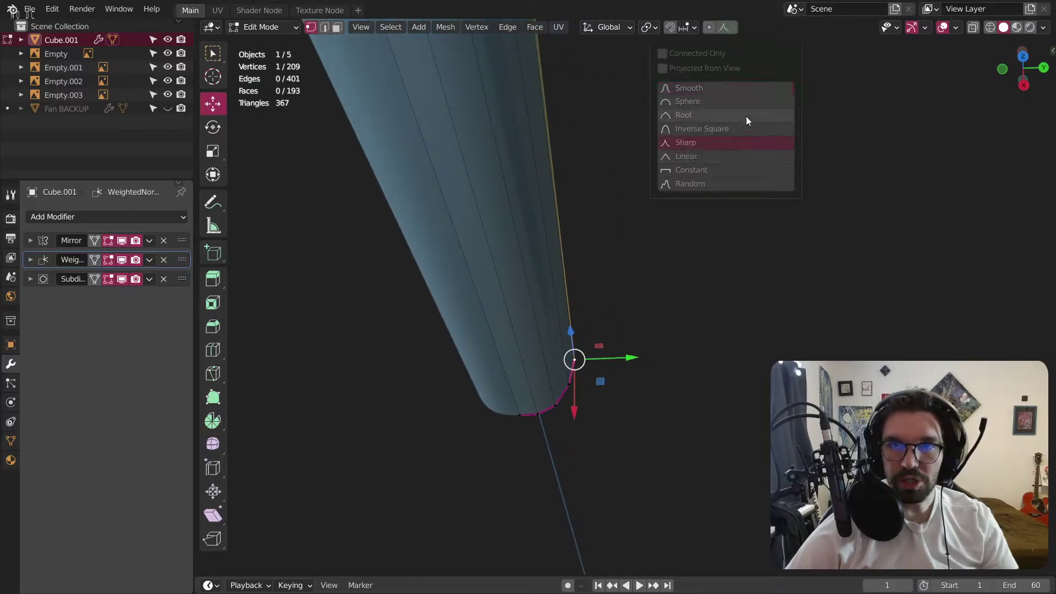
click(709, 27)
shift+middle_drag(720, 251, 456, 298)
shift+click(448, 397)
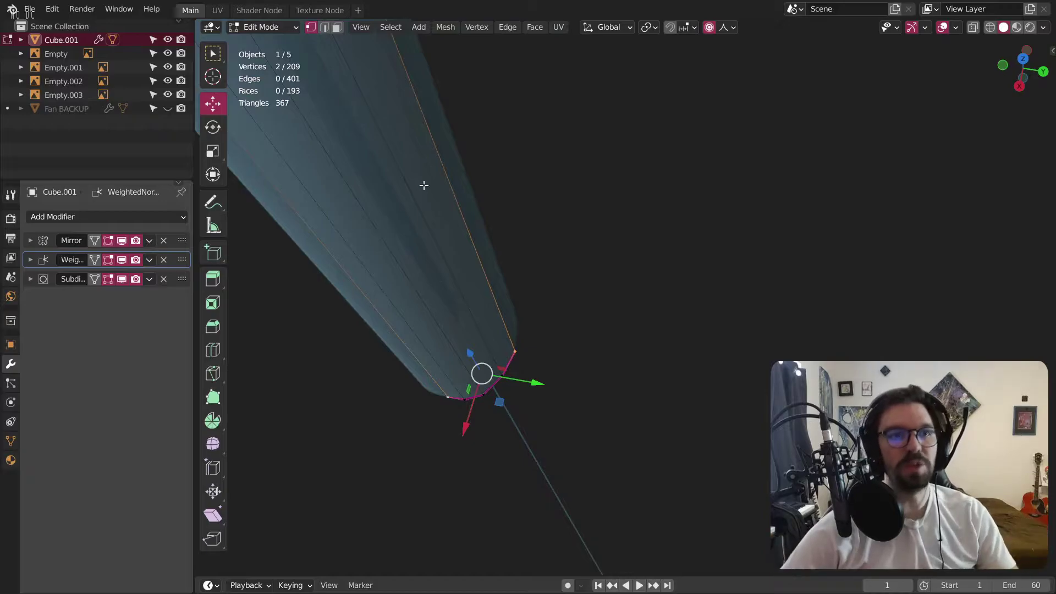
Apply the Mirror modifier to the fan mesh in Object Mode and return to Edit Mode.
click(270, 27)
click(261, 43)
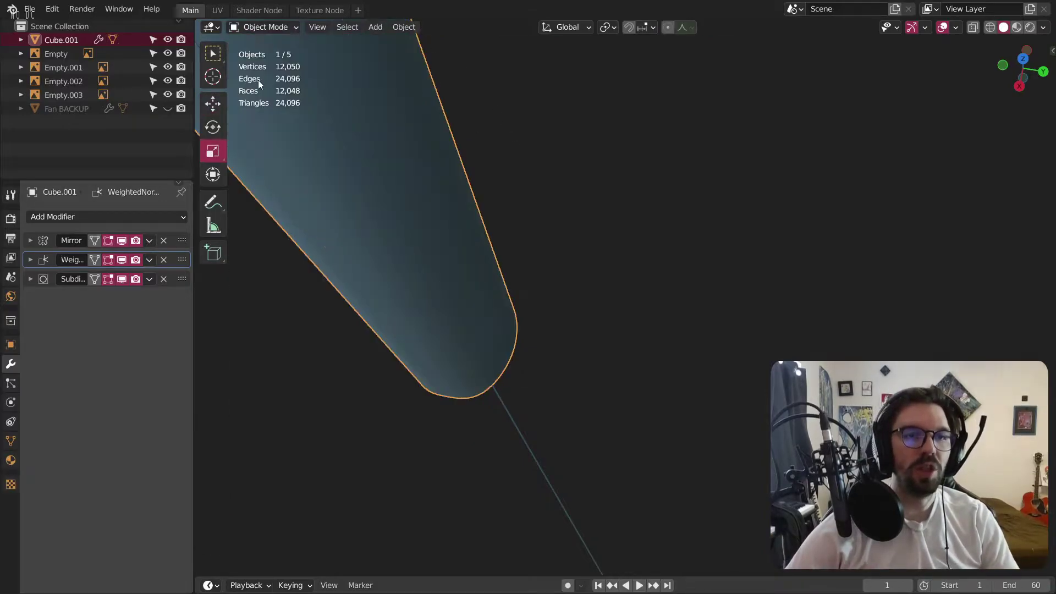
click(149, 241)
click(169, 260)
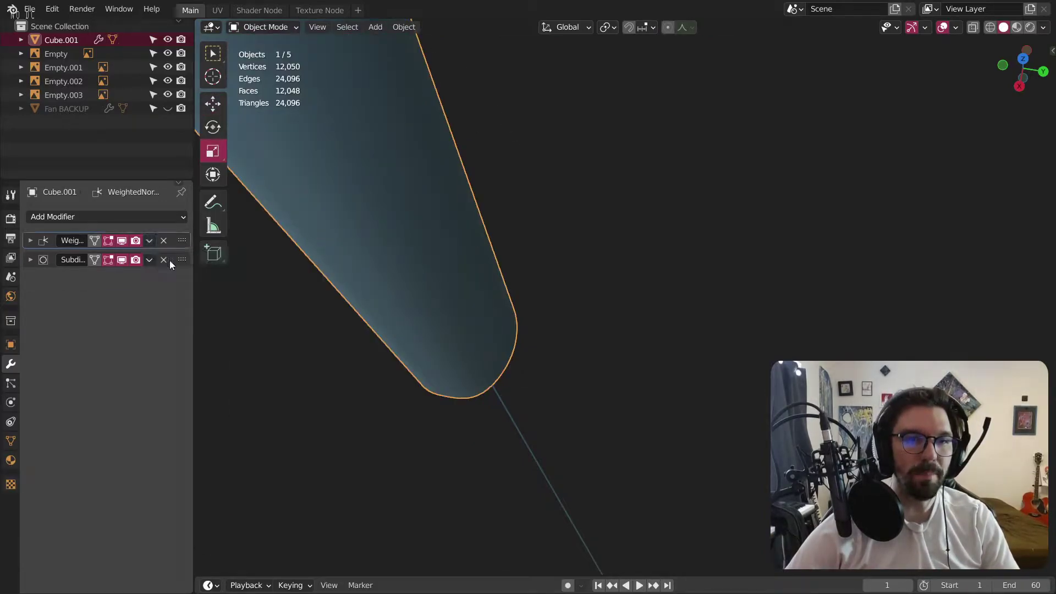
click(265, 28)
click(267, 56)
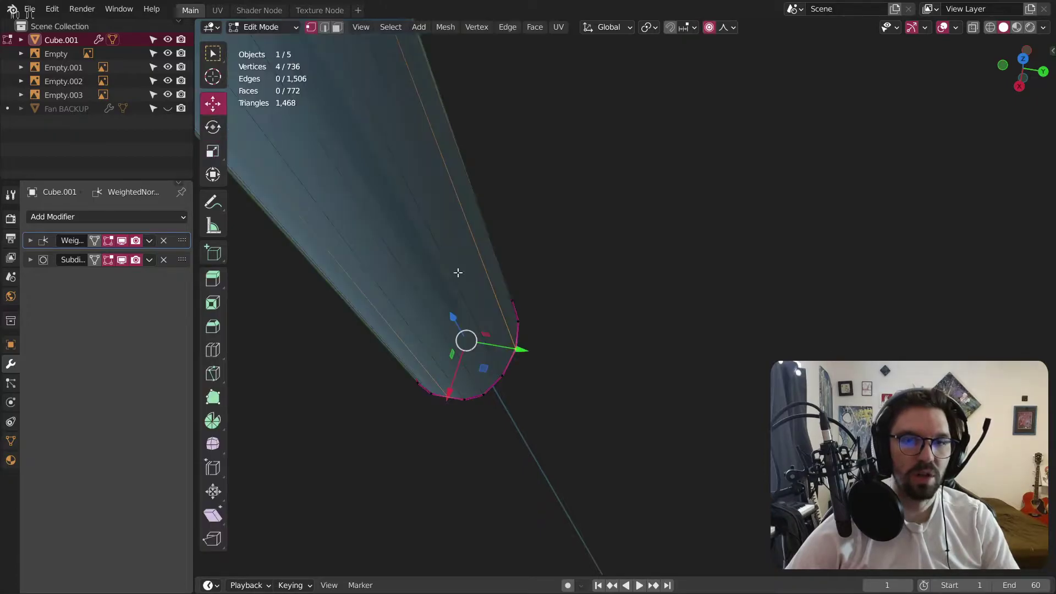
Try scaling the four rim vertices of the handle's end by 1.592 with Sharp falloff, testing different proportional sizes, and undo it.
middle_drag(534, 352, 594, 189)
key(s)
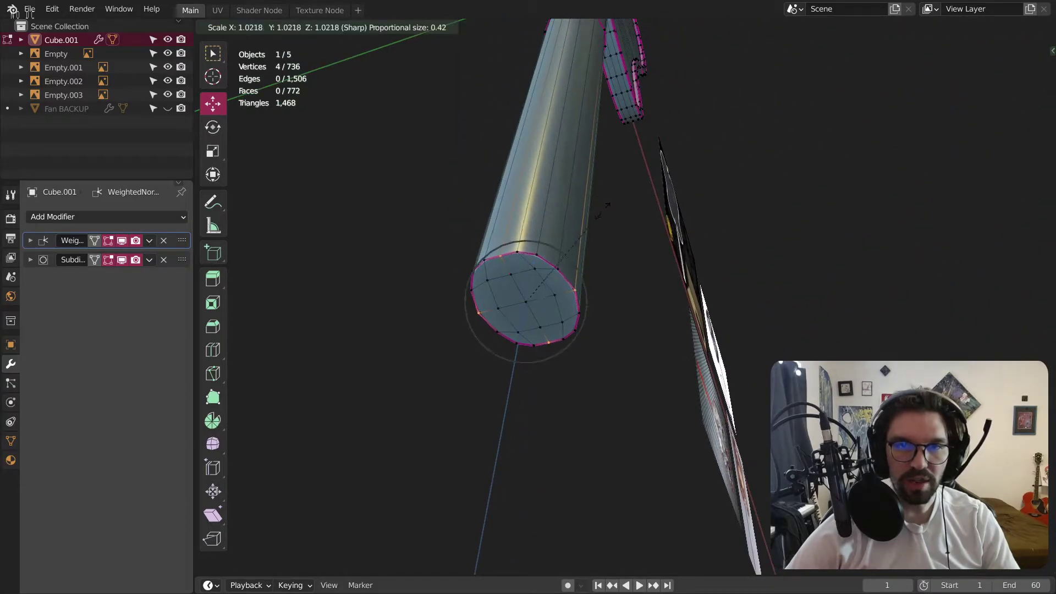
click(594, 327)
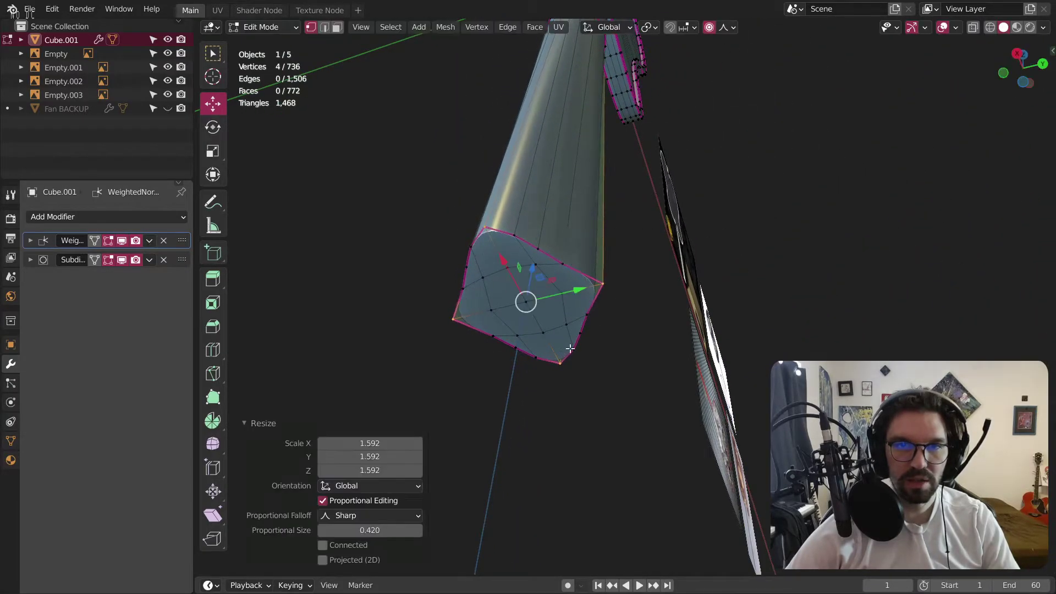
mouse_move(379, 529)
mouse_down()
mouse_move(335, 530)
mouse_move(395, 530)
mouse_up()
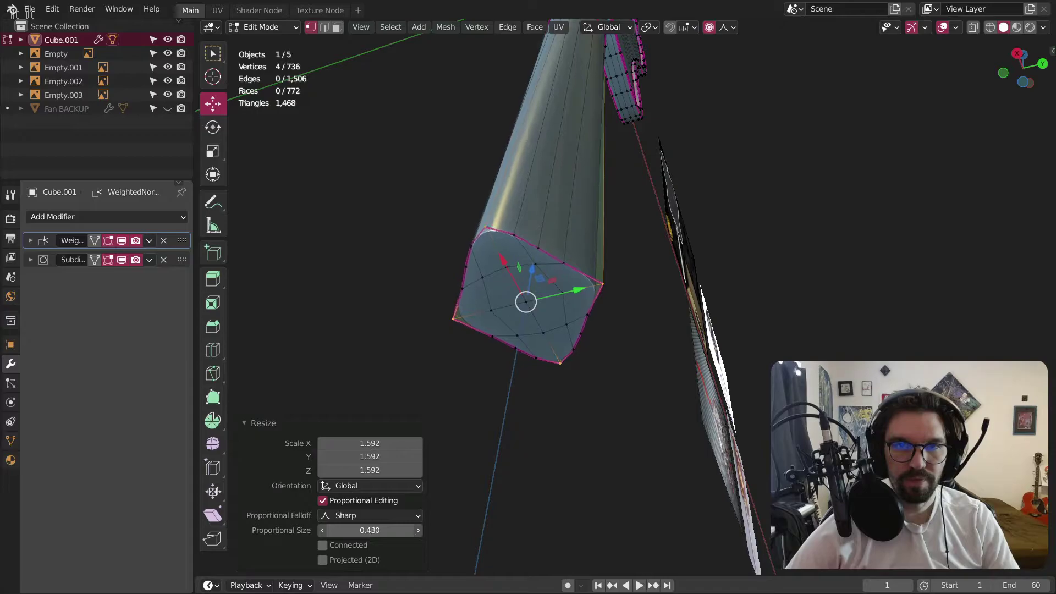
mouse_move(378, 530)
mouse_down()
mouse_move(348, 530)
mouse_move(380, 532)
mouse_move(363, 530)
mouse_up()
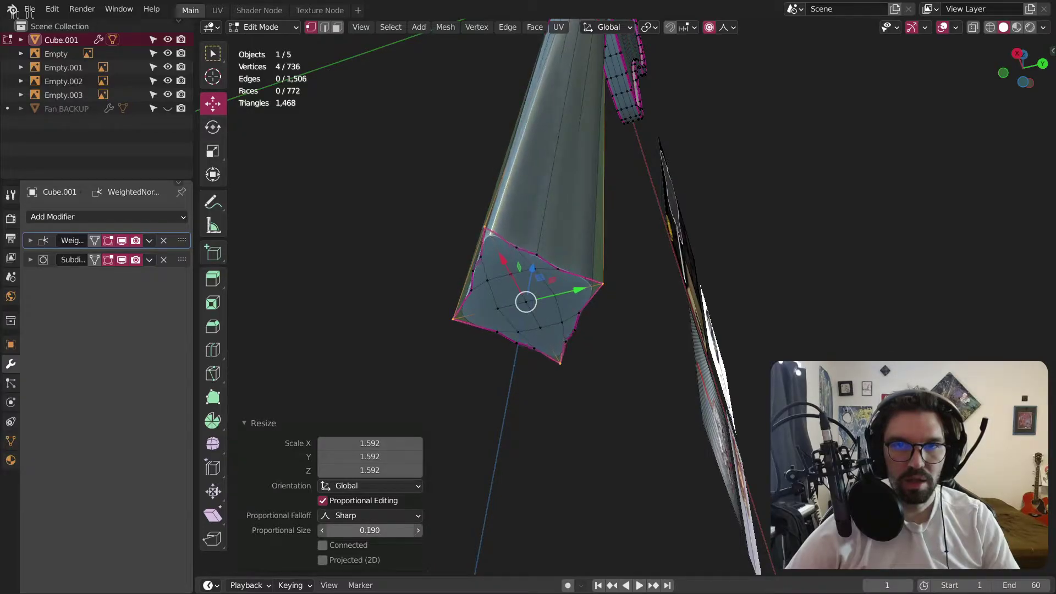
drag(363, 530, 385, 530)
middle_drag(429, 502, 467, 485)
key(ctrl+z)
key(ctrl+shift+z)
key(ctrl+z)
Scale the four rim vertices by 1.302 using Linear proportional falloff with a proportional size of 0.250.
click(724, 27)
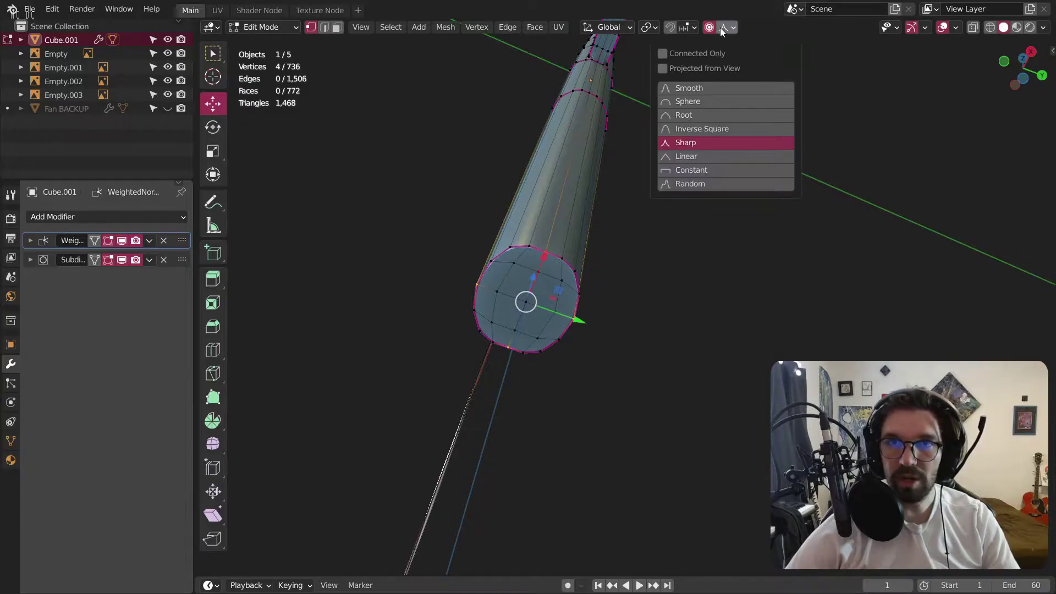
click(683, 157)
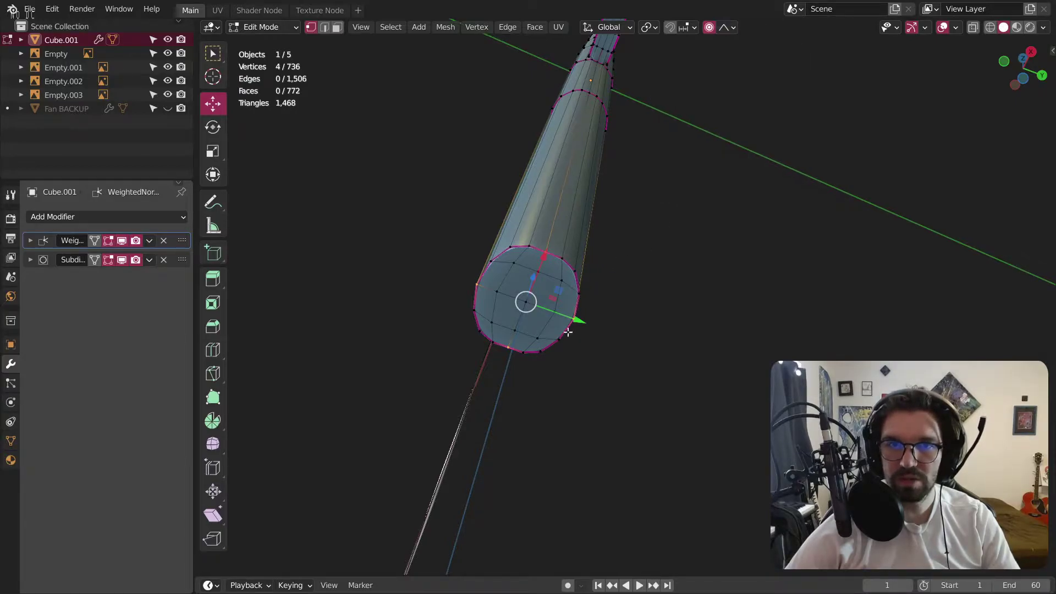
key(s)
click(639, 252)
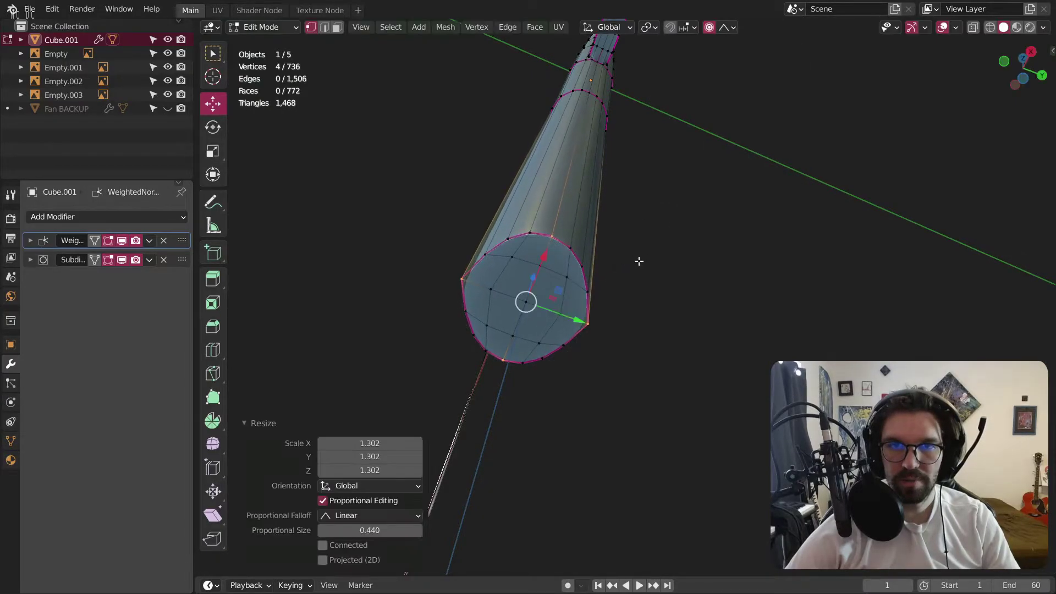
drag(370, 530, 335, 530)
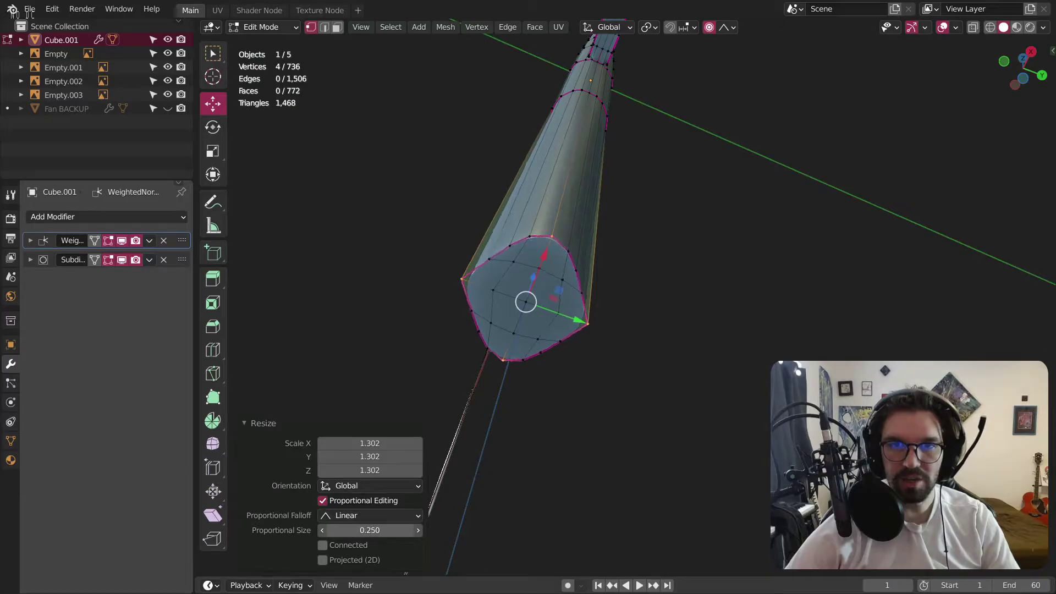
Examine the reshaped handle end from below in Object Mode.
click(264, 27)
click(275, 44)
click(391, 196)
middle_drag(391, 196, 598, 290)
click(597, 290)
Select all faces of the handle's bottom end cap in Edit Mode and scale them along the global Y axis.
click(264, 27)
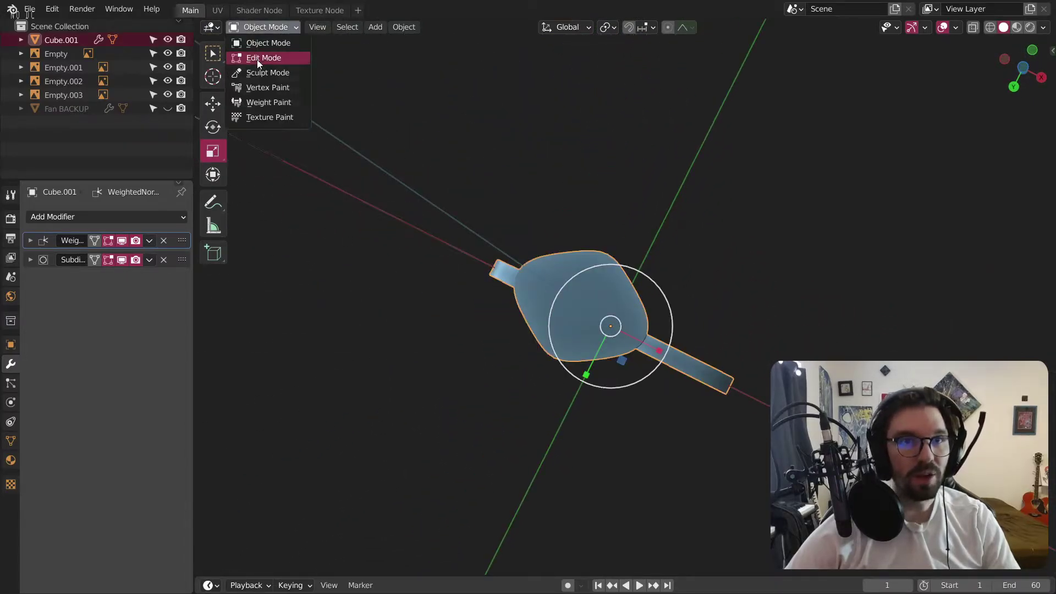
click(259, 53)
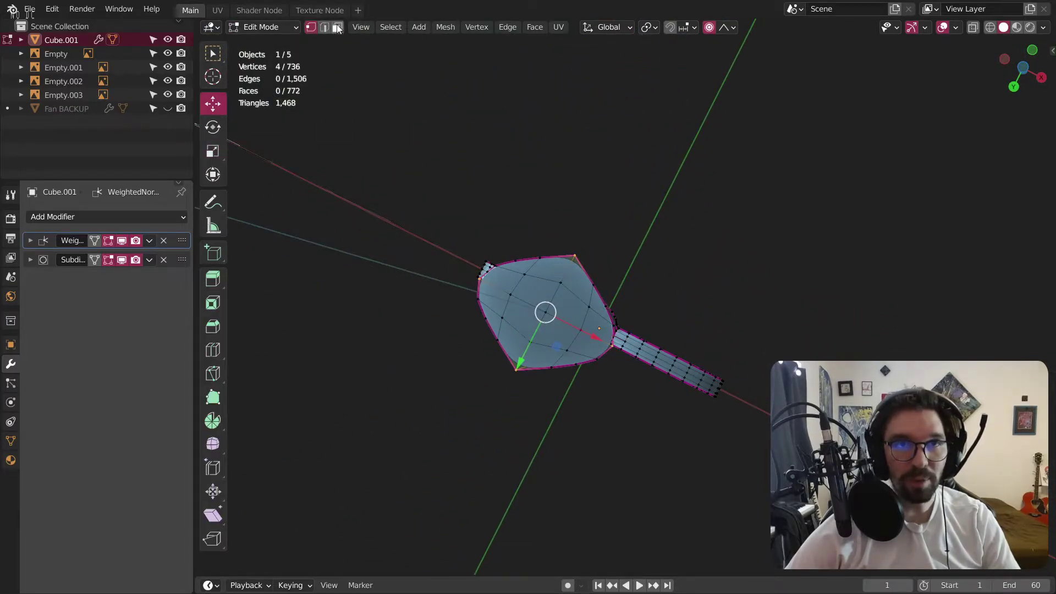
scroll(517, 271, up, 2)
click(494, 281)
shift+click(495, 300)
shift+click(525, 258)
shift+click(579, 263)
shift+click(603, 268)
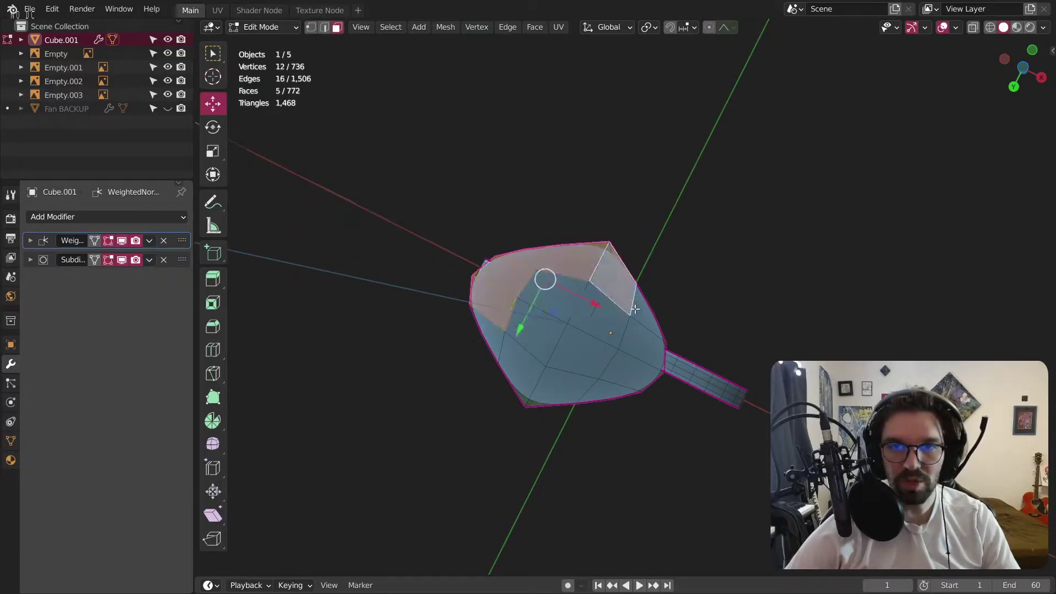
shift+click(636, 307)
shift+click(639, 336)
shift+click(605, 319)
shift+click(559, 298)
shift+click(529, 327)
shift+click(484, 326)
shift+click(534, 388)
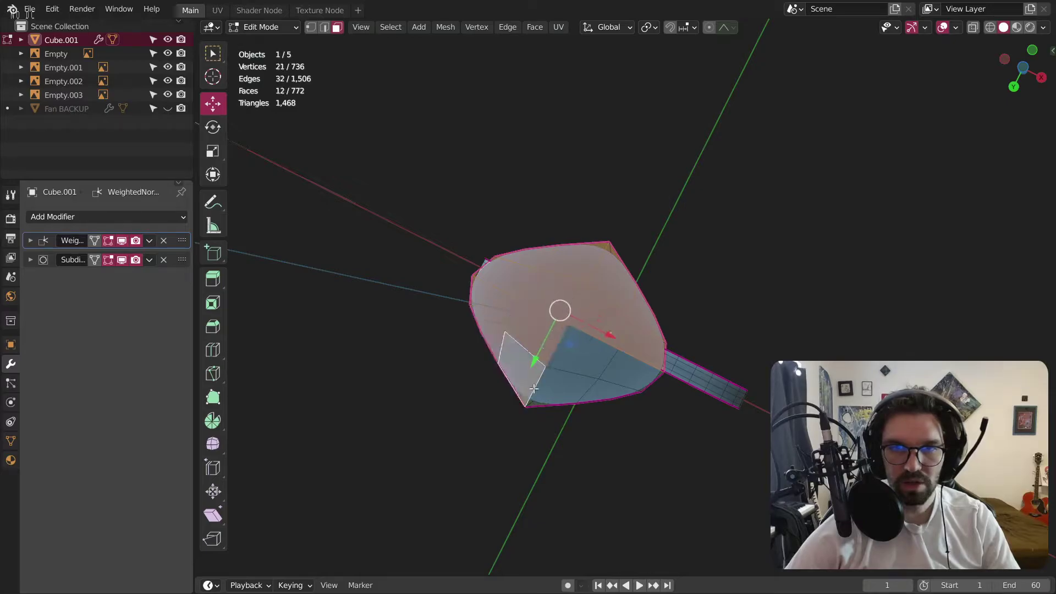
shift+click(633, 382)
shift+click(627, 354)
shift+click(567, 388)
shift+click(583, 352)
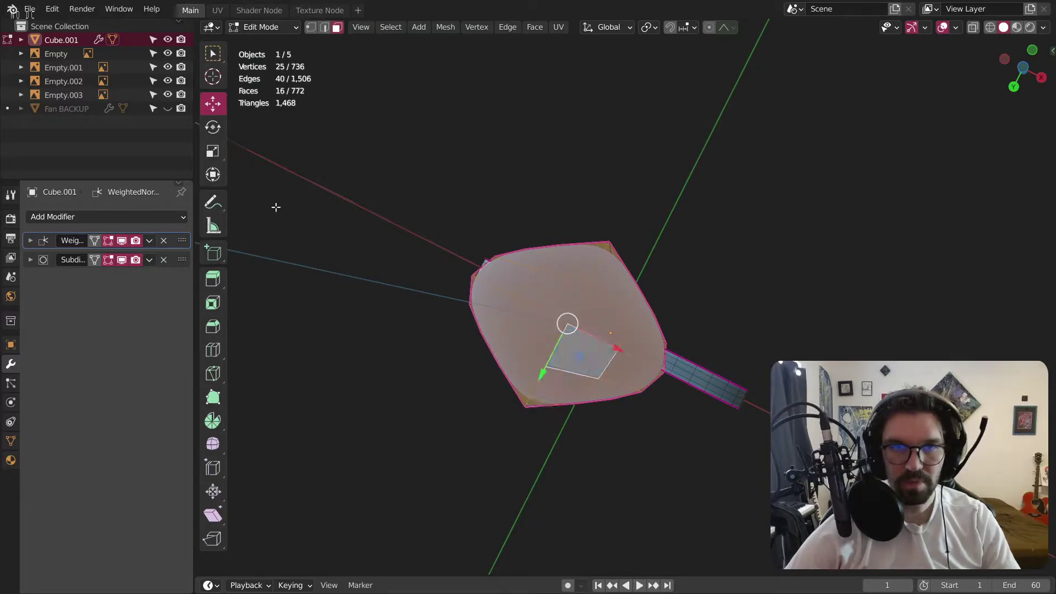
click(213, 152)
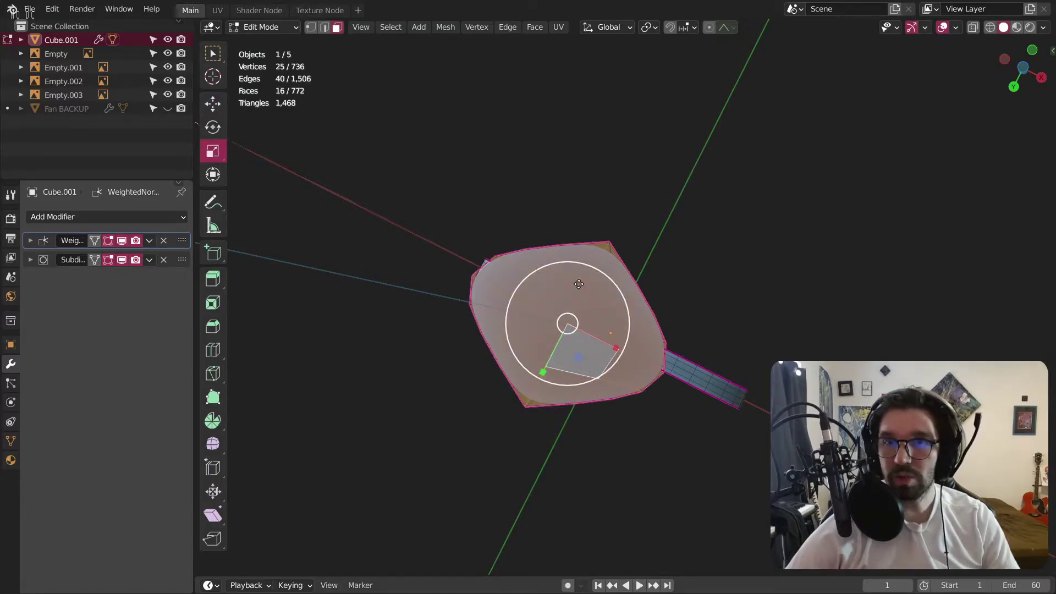
key(g)
key(y)
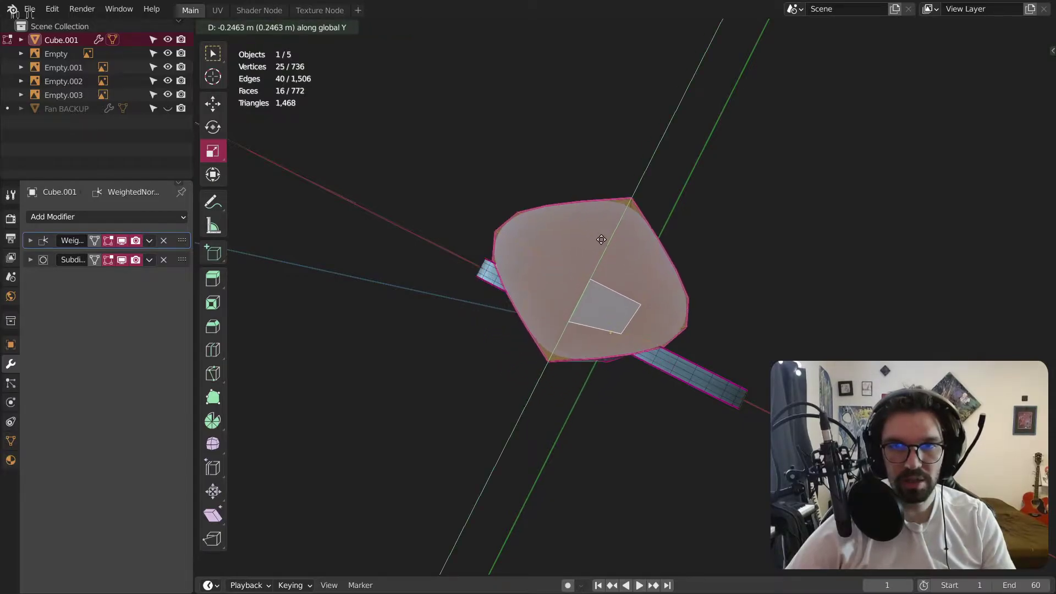
right_click(602, 240)
key(s)
key(y)
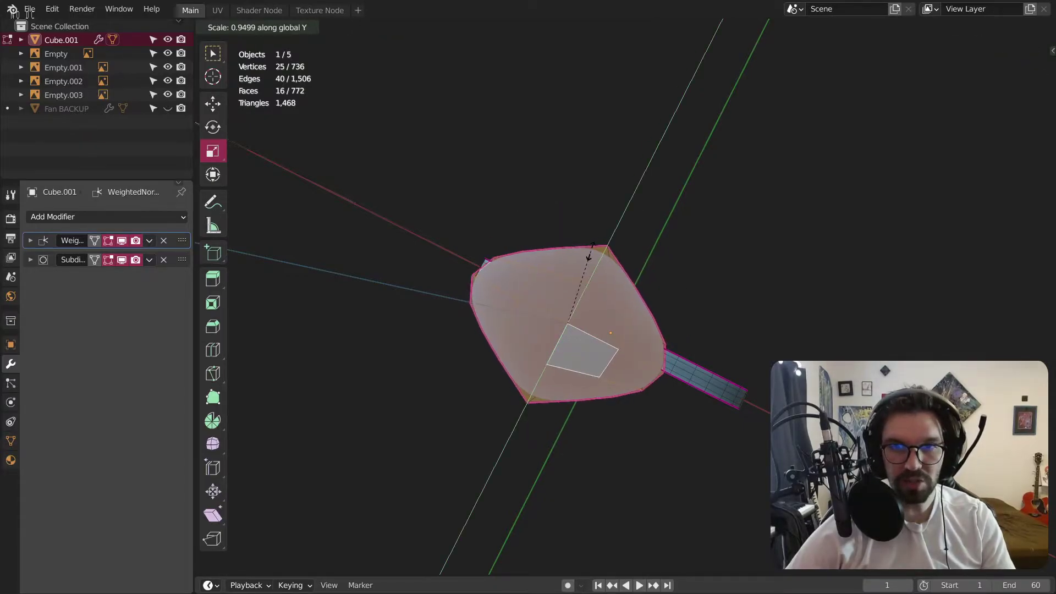
click(602, 235)
Examine the shading of the handle and its bottom end in Object Mode.
click(264, 27)
click(267, 40)
click(425, 114)
scroll(467, 129, down, 2)
middle_drag(566, 150, 510, 255)
scroll(515, 242, down, 3)
middle_drag(525, 153, 459, 290)
scroll(533, 335, up, 5)
middle_drag(539, 367, 544, 389)
click(545, 391)
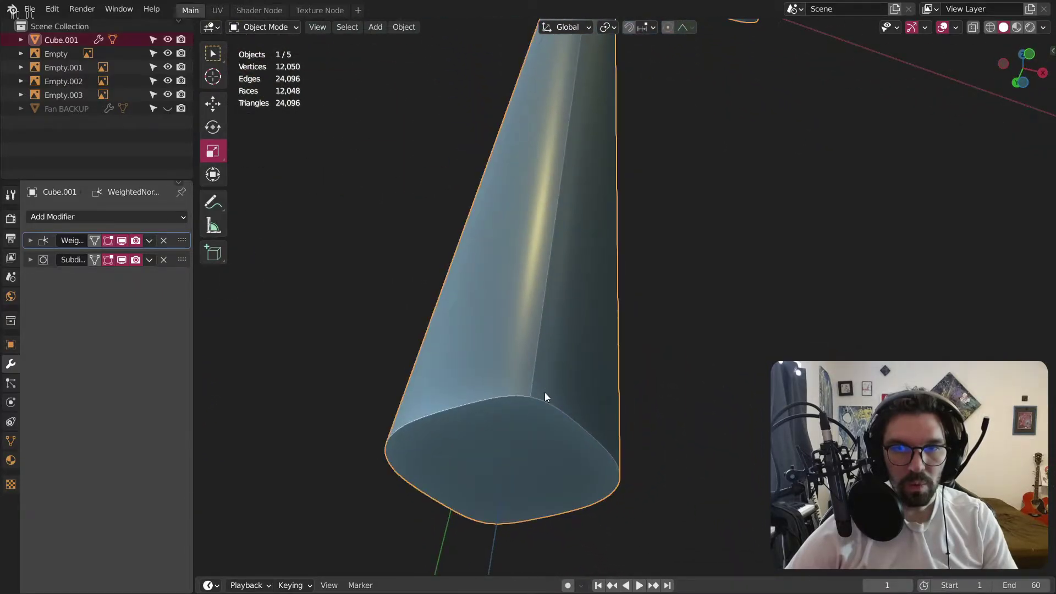
Try a 70° Auto Smooth angle on the fan mesh and restore it to 60°.
click(9, 441)
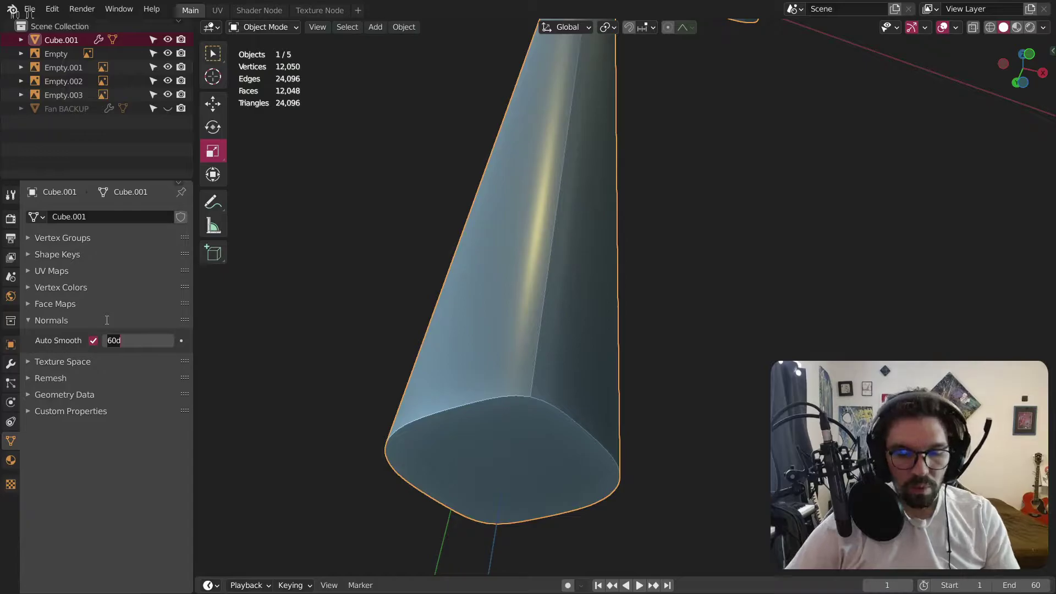
key(Return)
scroll(447, 293, down, 5)
middle_drag(447, 294, 542, 298)
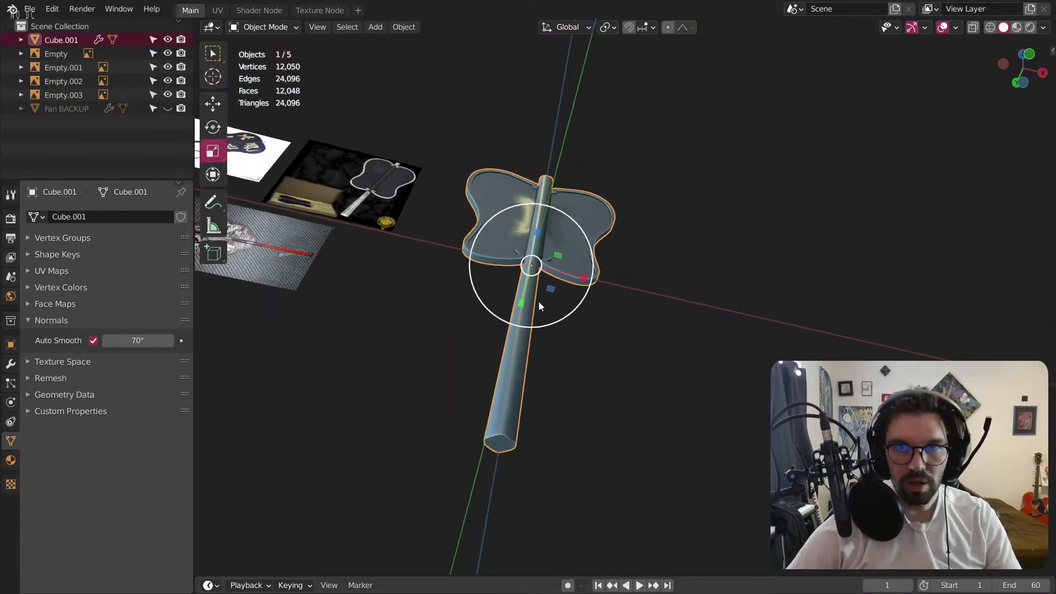
scroll(563, 175, up, 5)
scroll(566, 198, up, 3)
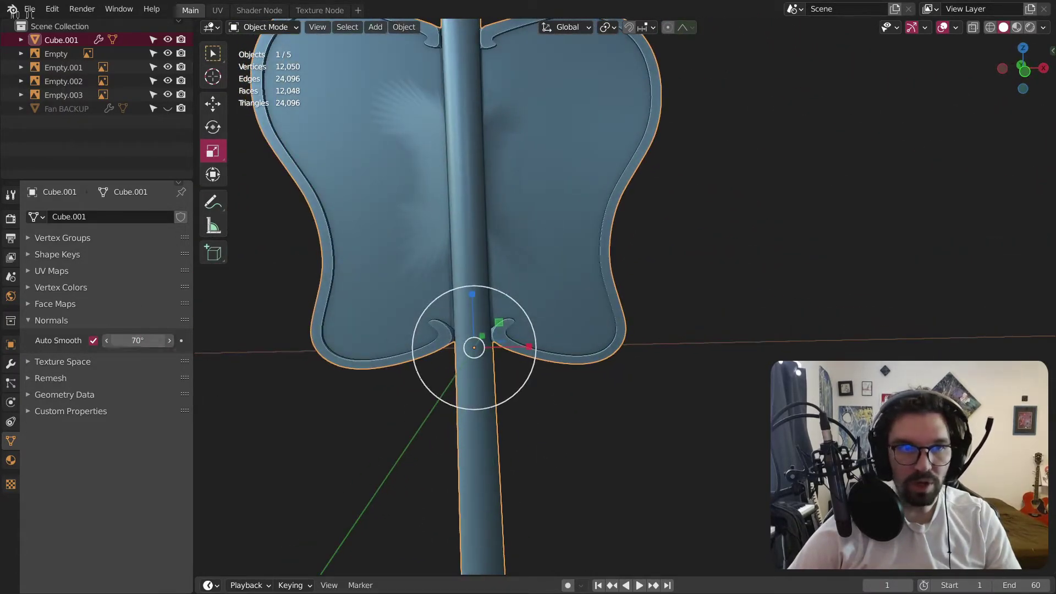
key(Escape)
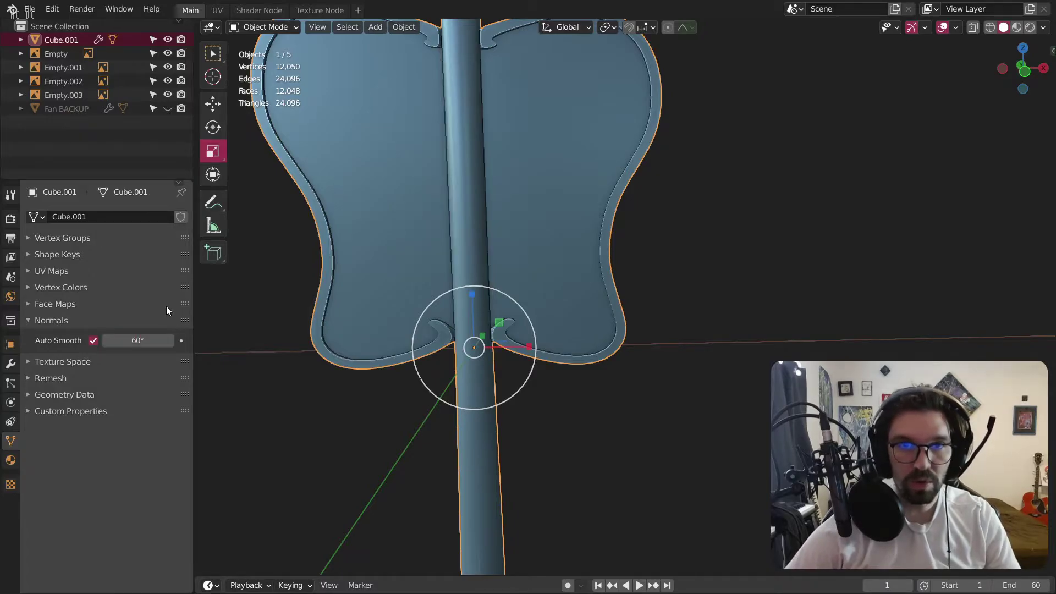
Scale the two opposite corner vertices on the rim of the handle's end slightly inward along the Y axis.
scroll(486, 422, down, 3)
scroll(495, 410, up, 5)
middle_drag(466, 424, 439, 308)
click(264, 27)
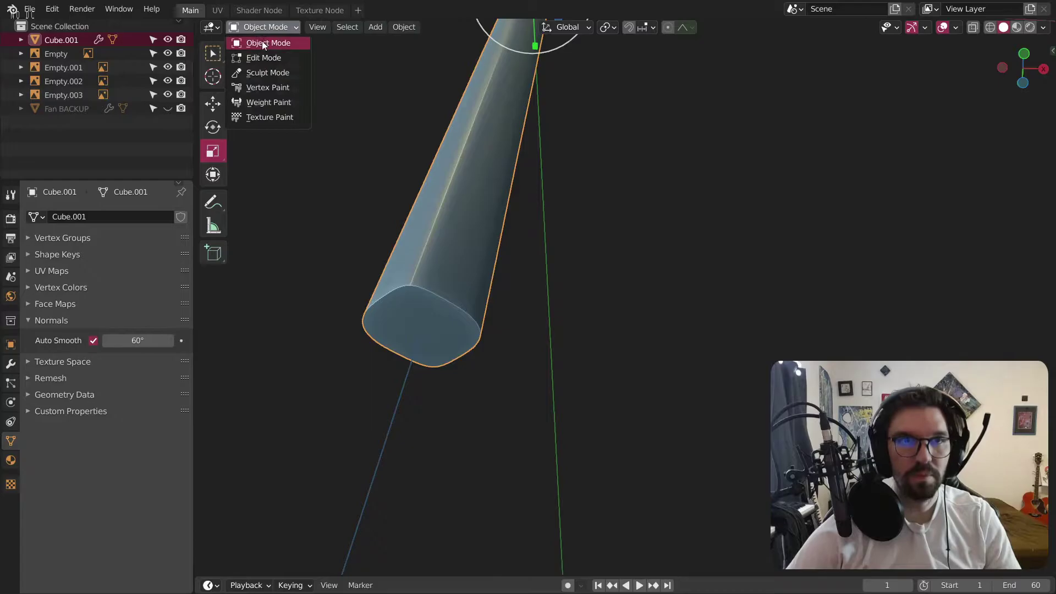
click(258, 55)
scroll(432, 271, up, 3)
middle_drag(432, 271, 457, 242)
click(311, 27)
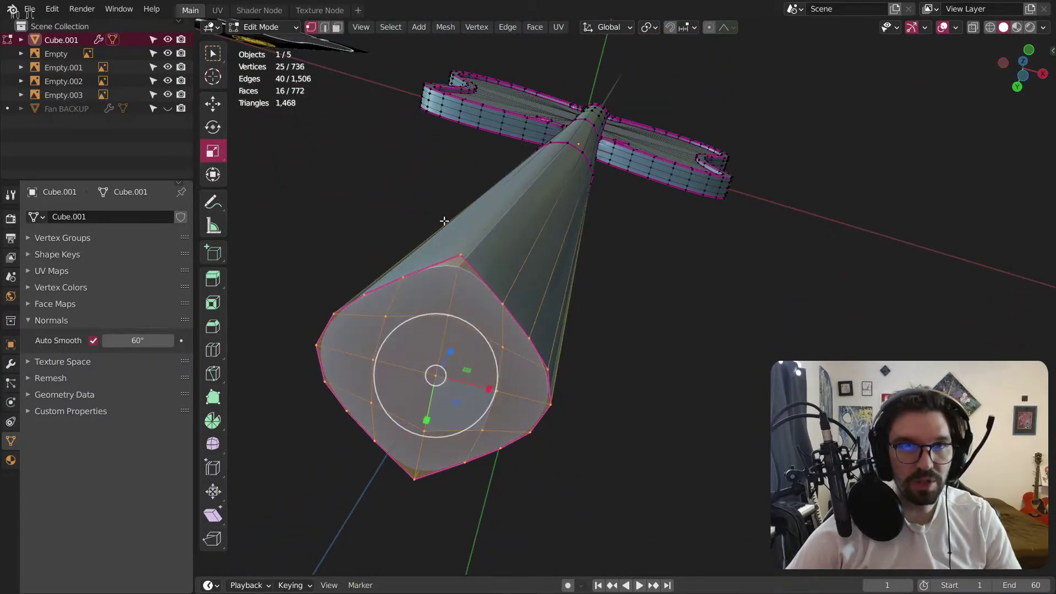
click(459, 254)
shift+click(415, 478)
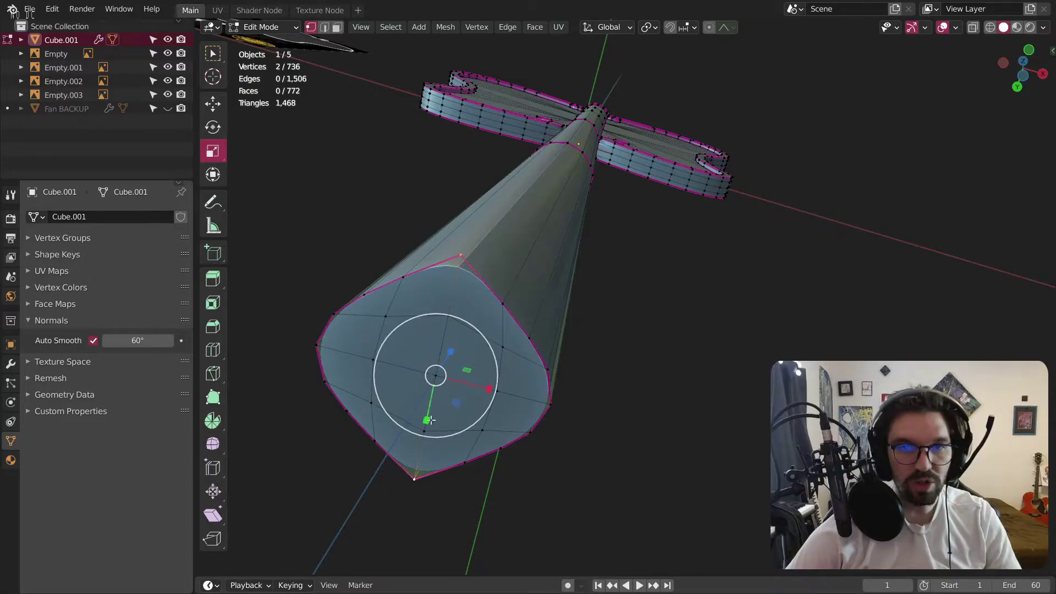
drag(426, 420, 428, 418)
Examine the adjusted handle from the side and from below in Object Mode.
click(263, 30)
click(266, 43)
click(375, 165)
scroll(401, 220, down, 2)
middle_drag(412, 256, 457, 233)
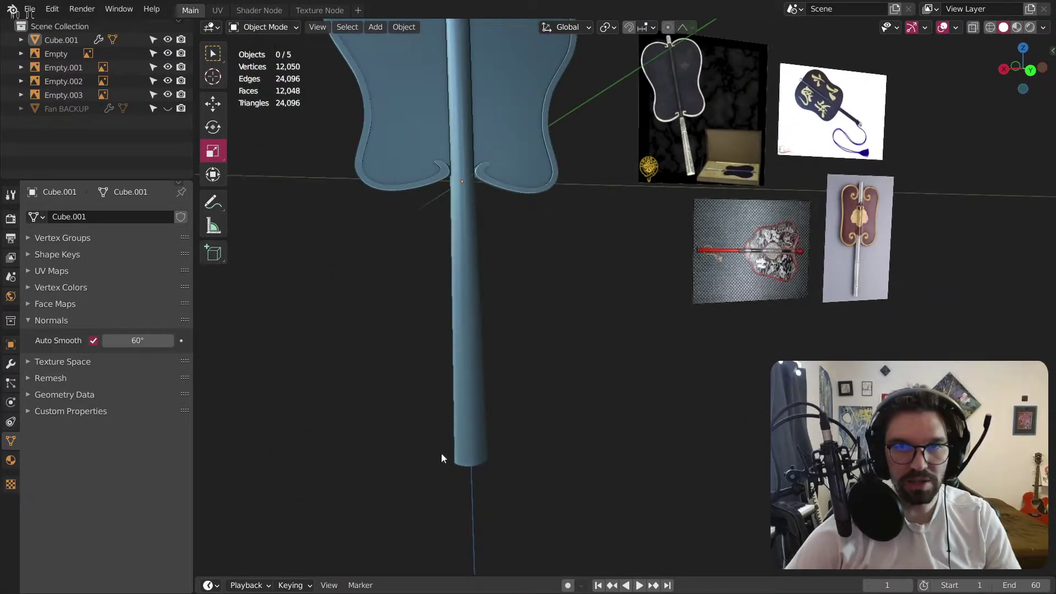
scroll(465, 331, down, 4)
middle_drag(479, 349, 708, 342)
middle_drag(449, 294, 432, 308)
scroll(437, 401, up, 4)
Dissolve the grid of faces on the handle's bottom end cap into a single face.
click(466, 424)
click(262, 27)
click(263, 57)
scroll(429, 296, up, 2)
scroll(424, 275, up, 2)
click(388, 266)
shift+click(451, 272)
click(337, 31)
middle_drag(466, 294, 409, 248)
drag(456, 324, 461, 328)
shift+click(380, 286)
shift+click(376, 334)
shift+click(406, 356)
shift+click(454, 379)
shift+click(492, 375)
shift+click(515, 353)
shift+click(531, 321)
shift+click(532, 286)
shift+click(504, 258)
right_click(504, 253)
click(448, 522)
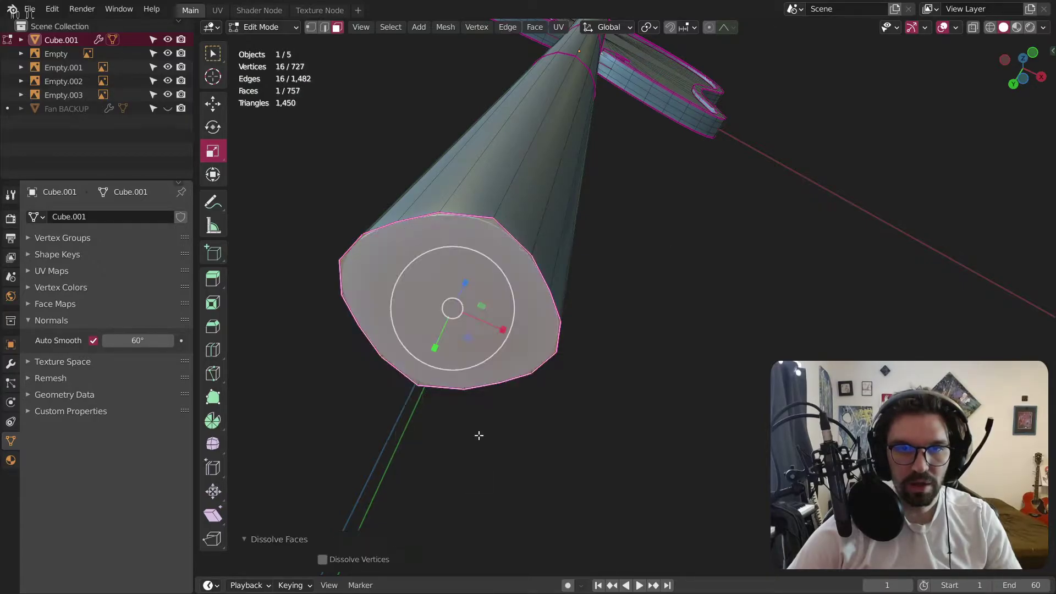
Remove the sharp crease from the rim edges of the handle's end with an Edge Crease factor of -1.000.
click(262, 24)
click(258, 50)
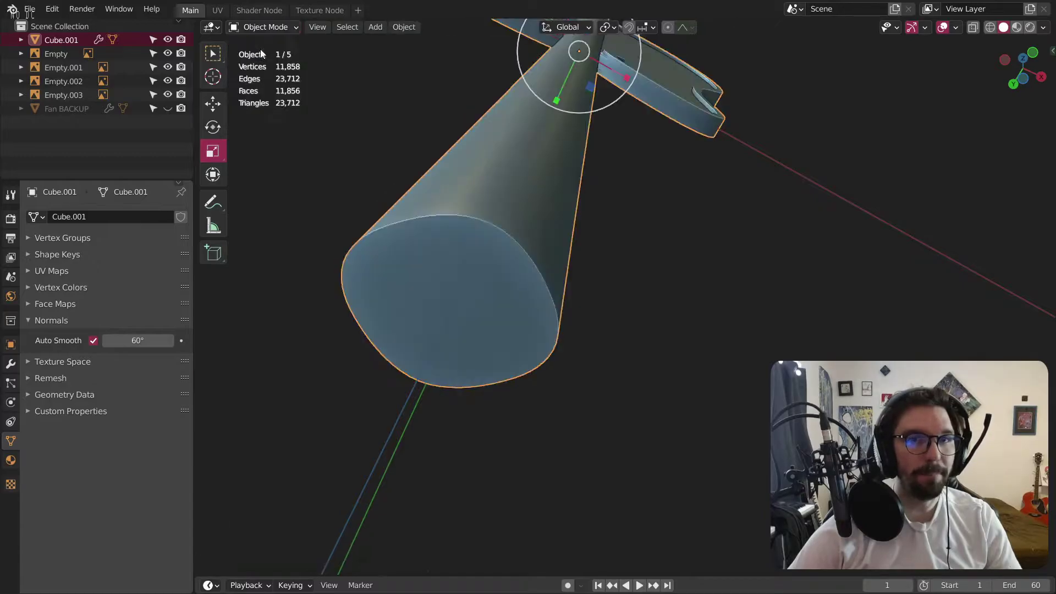
key(ctrl+a)
click(425, 192)
click(276, 27)
click(259, 59)
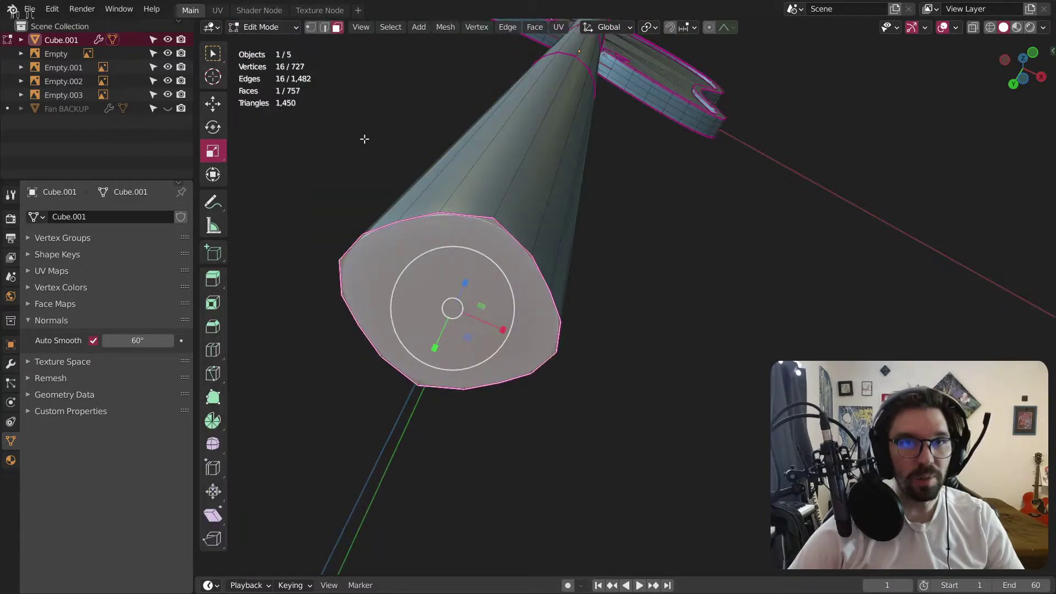
click(324, 27)
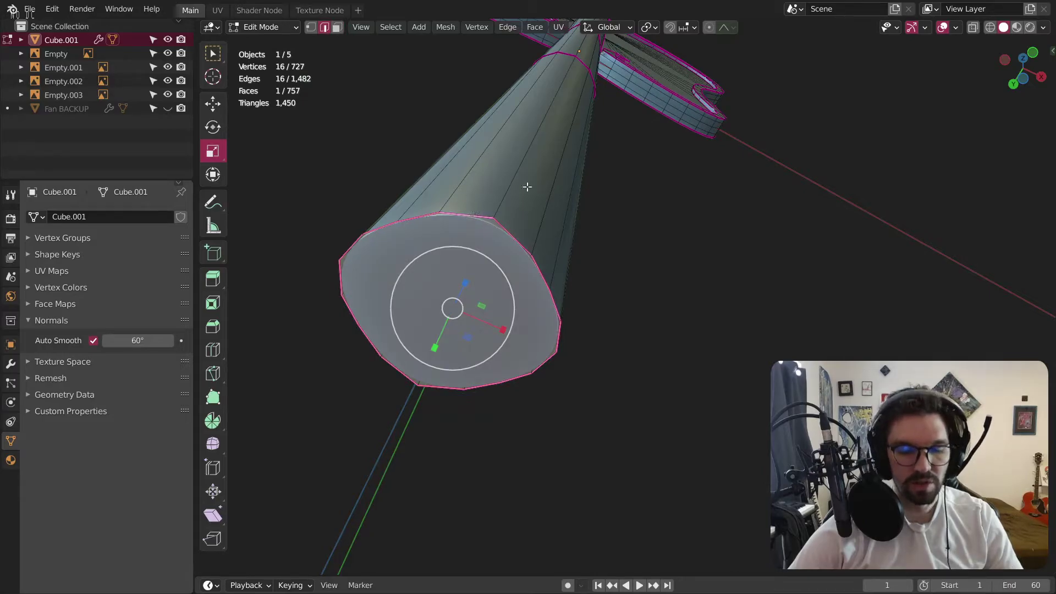
key(shift+e)
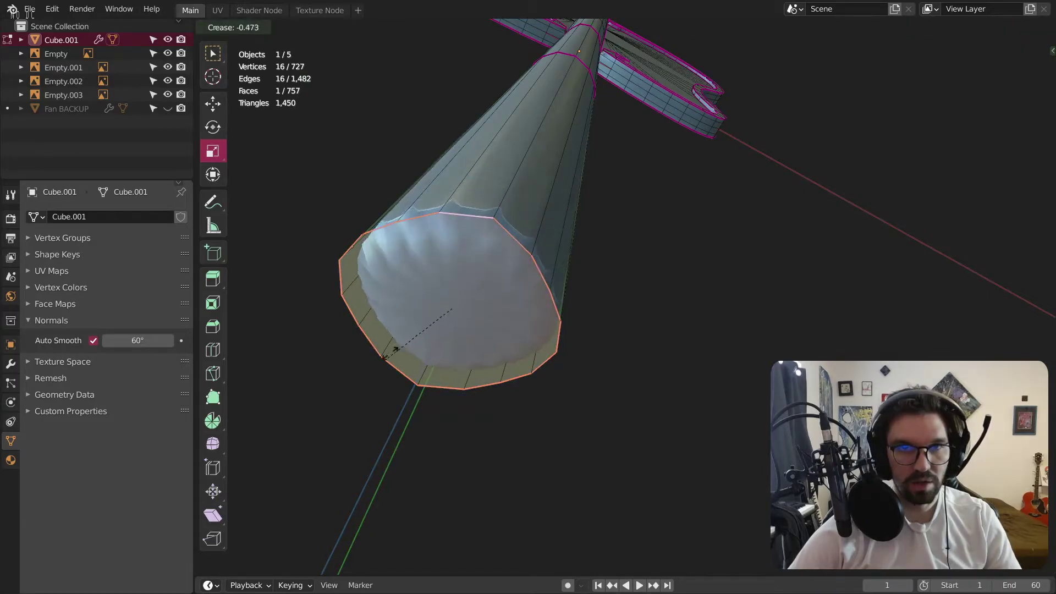
click(434, 215)
drag(355, 560, 325, 559)
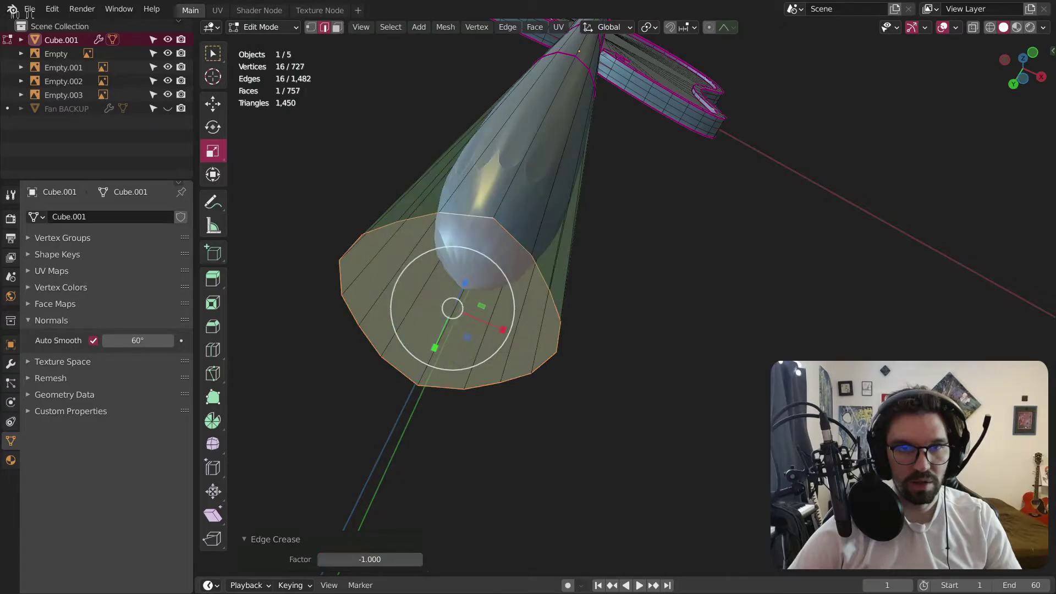
Bevel the rim edges of the handle's bottom end with five segments, return to Object Mode and save the file.
key(ctrl+b)
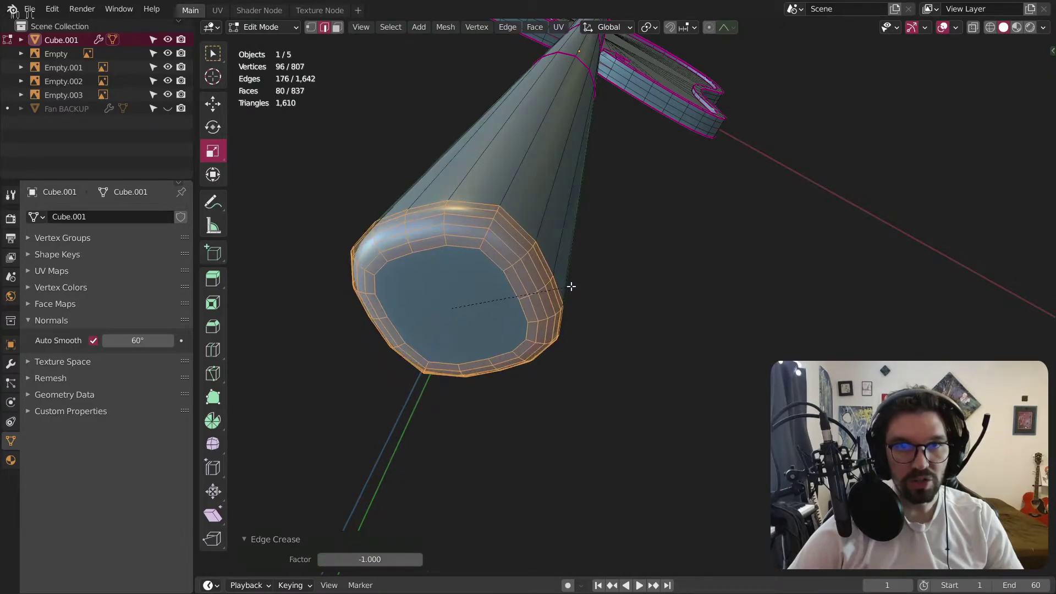
click(596, 266)
click(263, 27)
click(258, 40)
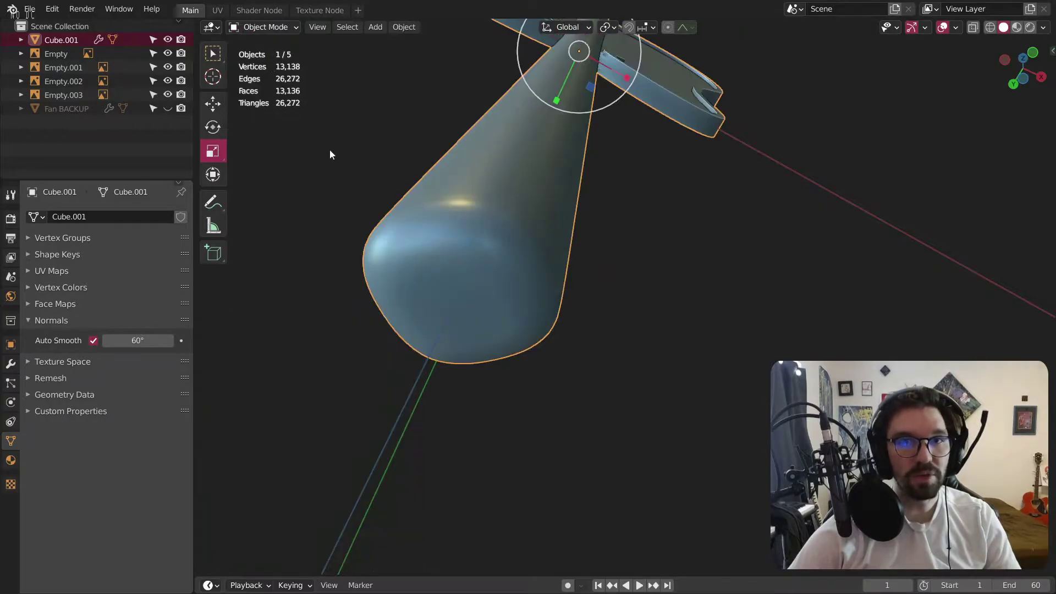
click(329, 149)
middle_drag(440, 188, 423, 316)
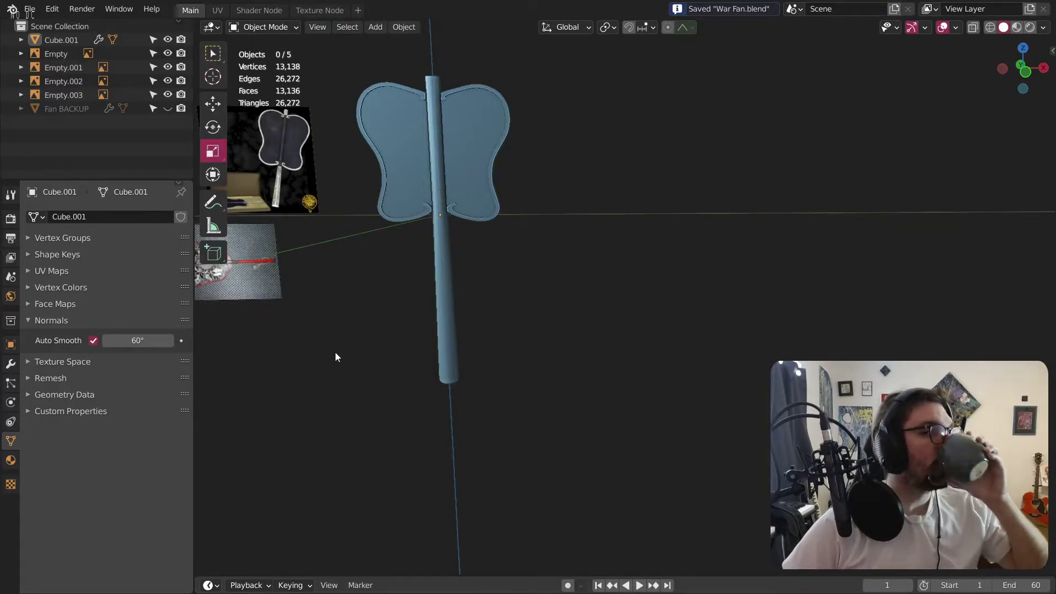
Compare the fan's handle, top end and frame curls with the reference images.
scroll(431, 121, up, 6)
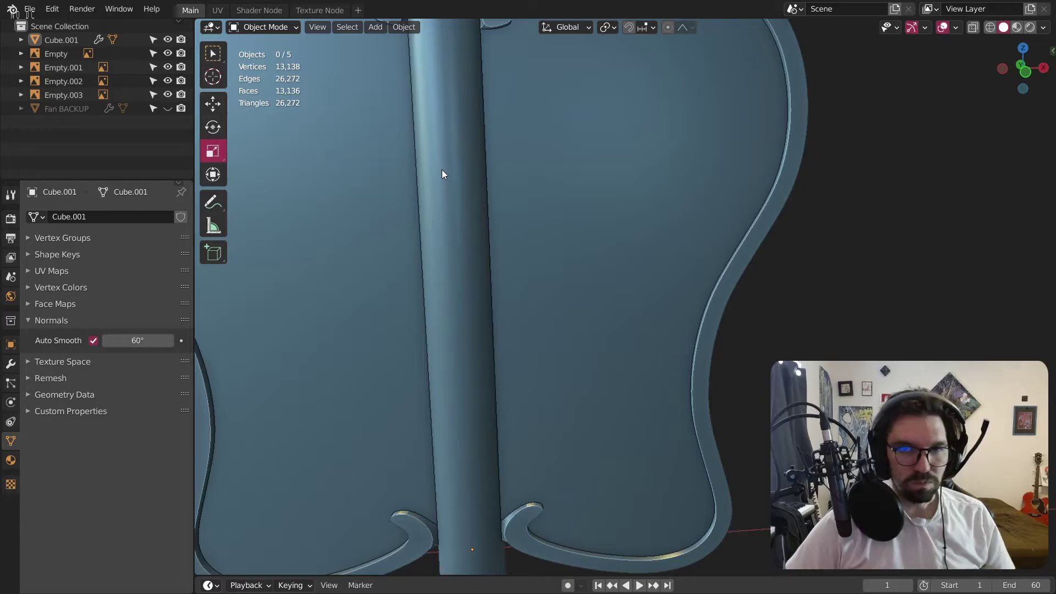
scroll(441, 169, down, 3)
middle_drag(467, 288, 508, 317)
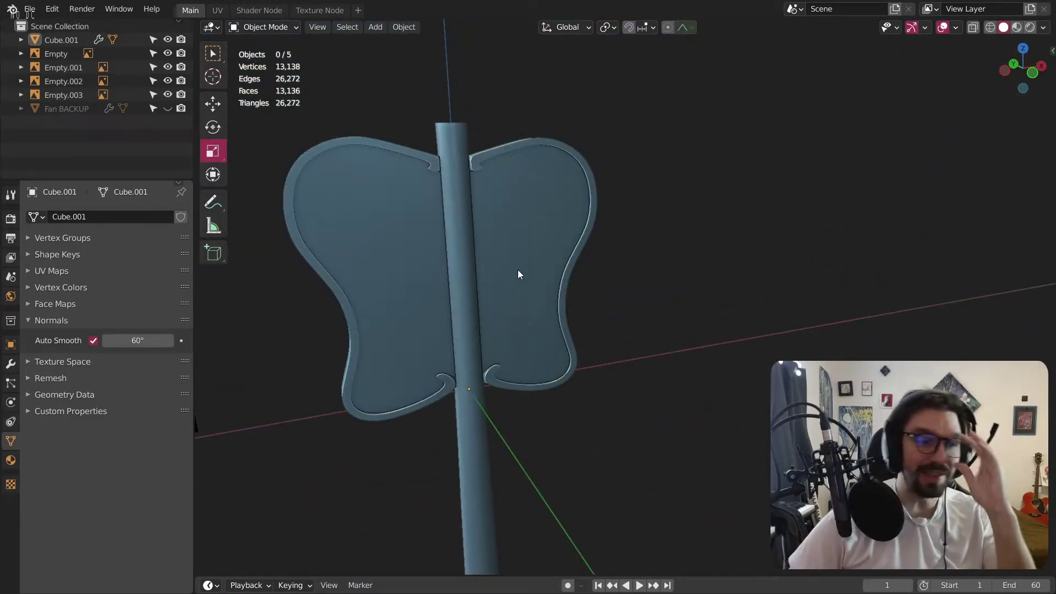
middle_drag(733, 300, 453, 400)
scroll(452, 401, down, 3)
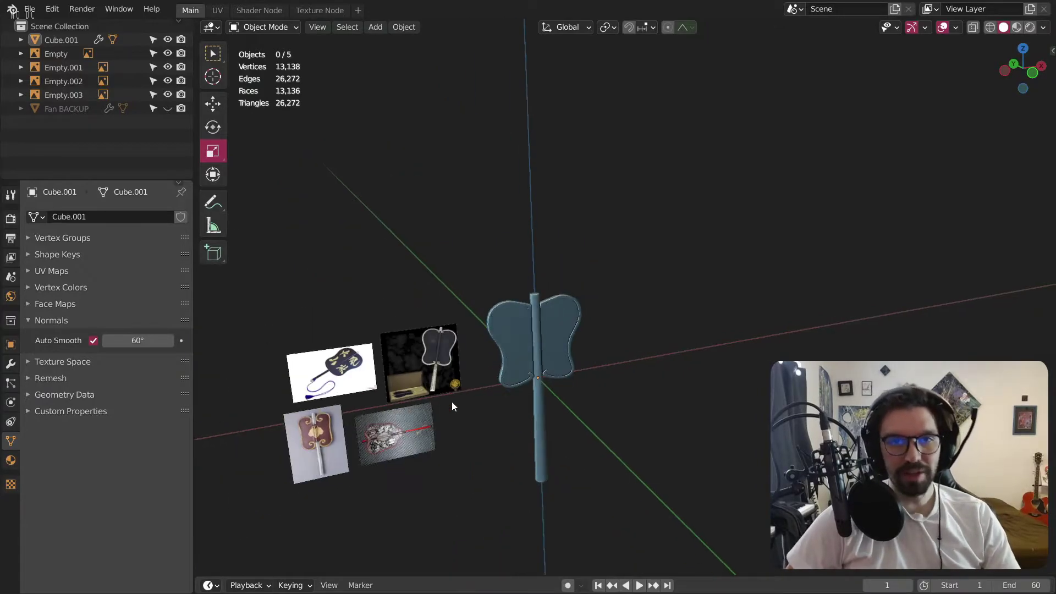
scroll(435, 308, up, 4)
scroll(426, 250, up, 7)
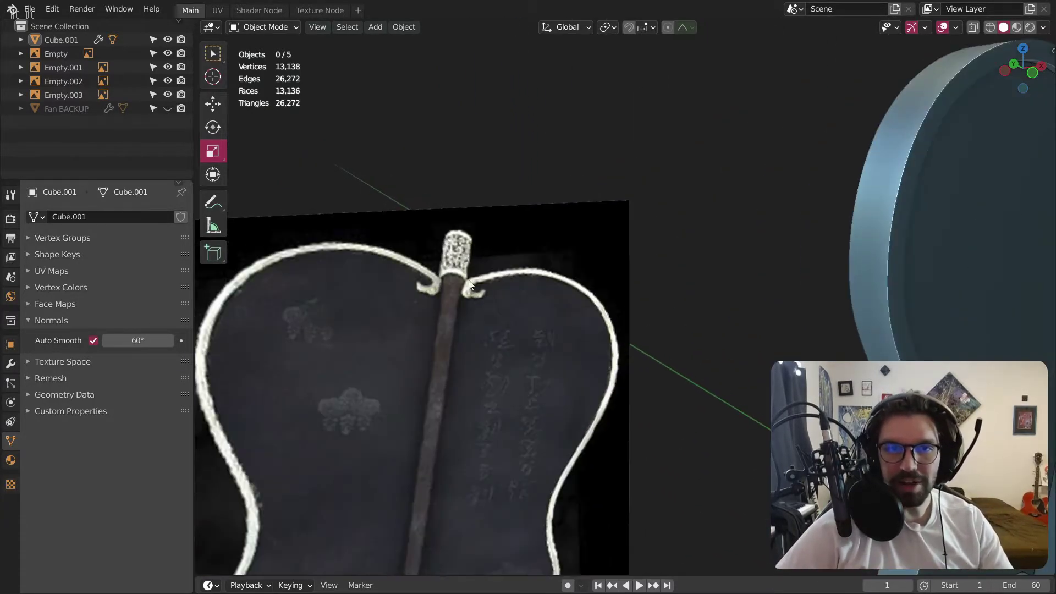
scroll(464, 276, down, 4)
middle_drag(557, 235, 595, 328)
scroll(595, 328, down, 3)
scroll(638, 244, up, 3)
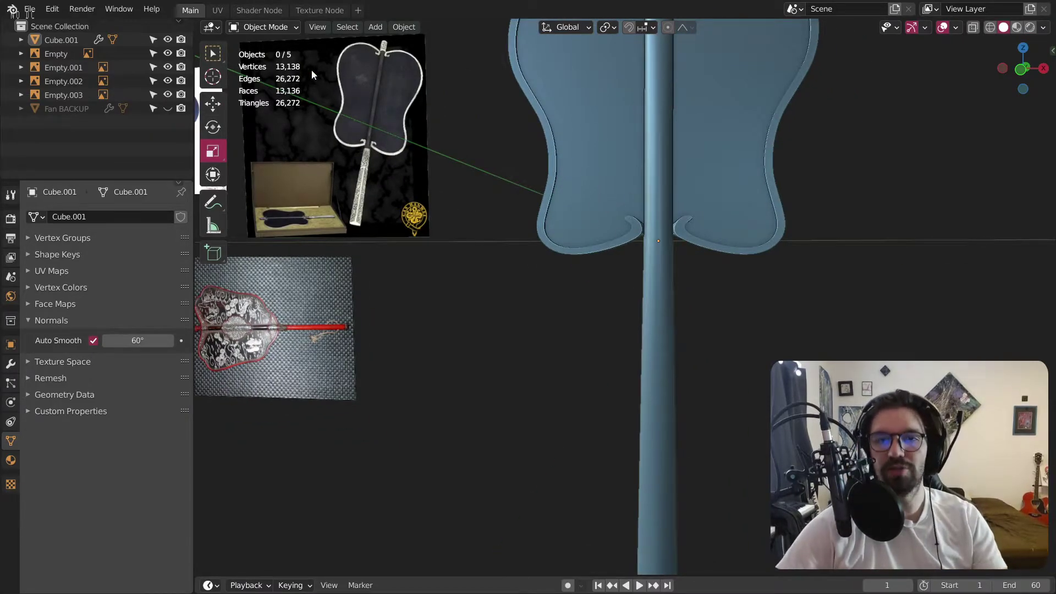
scroll(476, 206, down, 3)
middle_drag(476, 207, 455, 263)
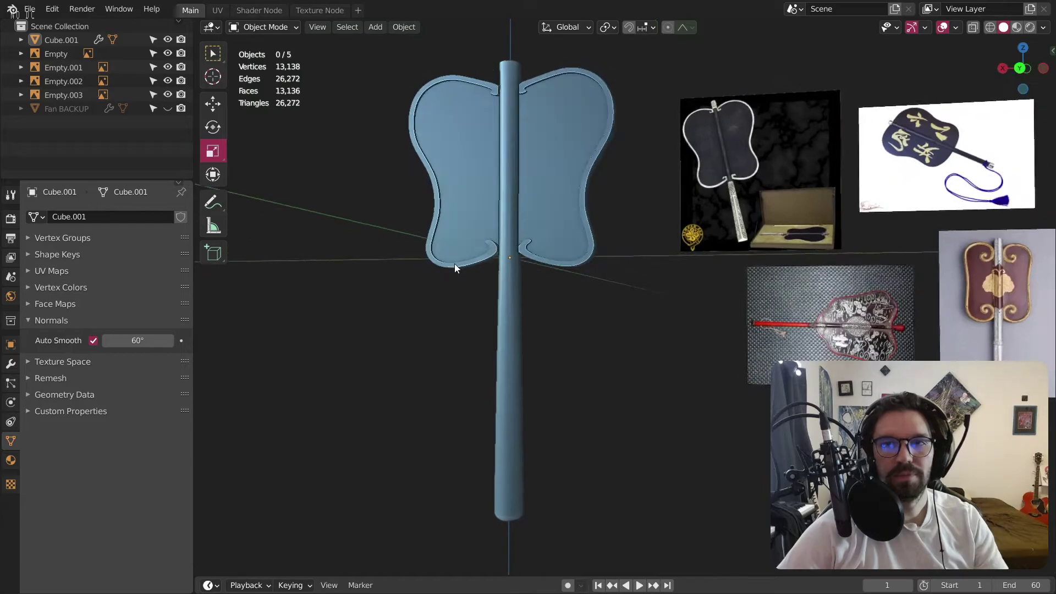
scroll(741, 181, up, 10)
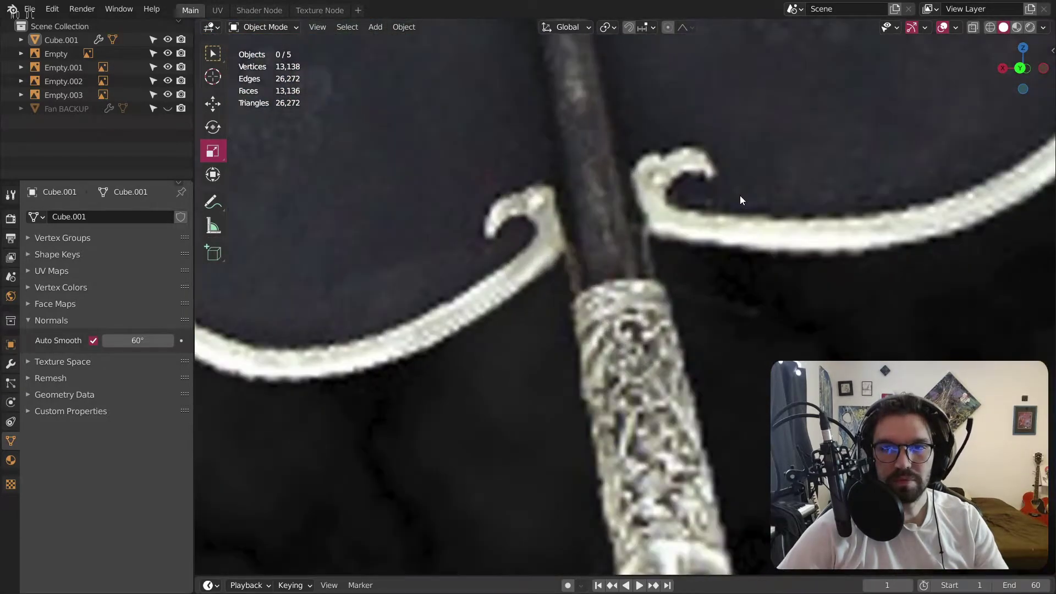
scroll(744, 196, down, 10)
shift+middle_drag(340, 165, 503, 282)
scroll(500, 282, down, 3)
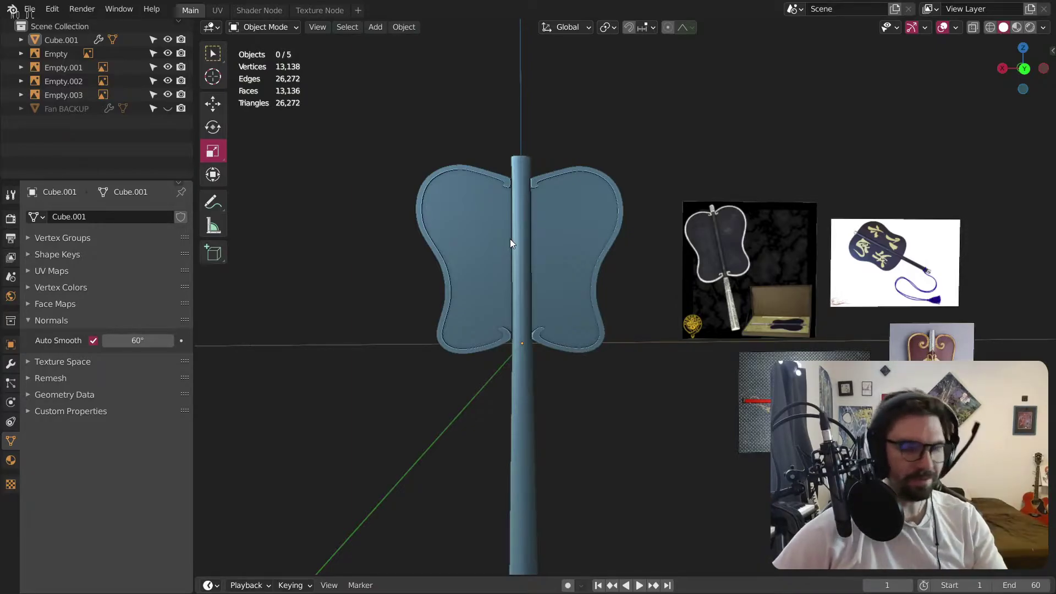
scroll(514, 202, up, 5)
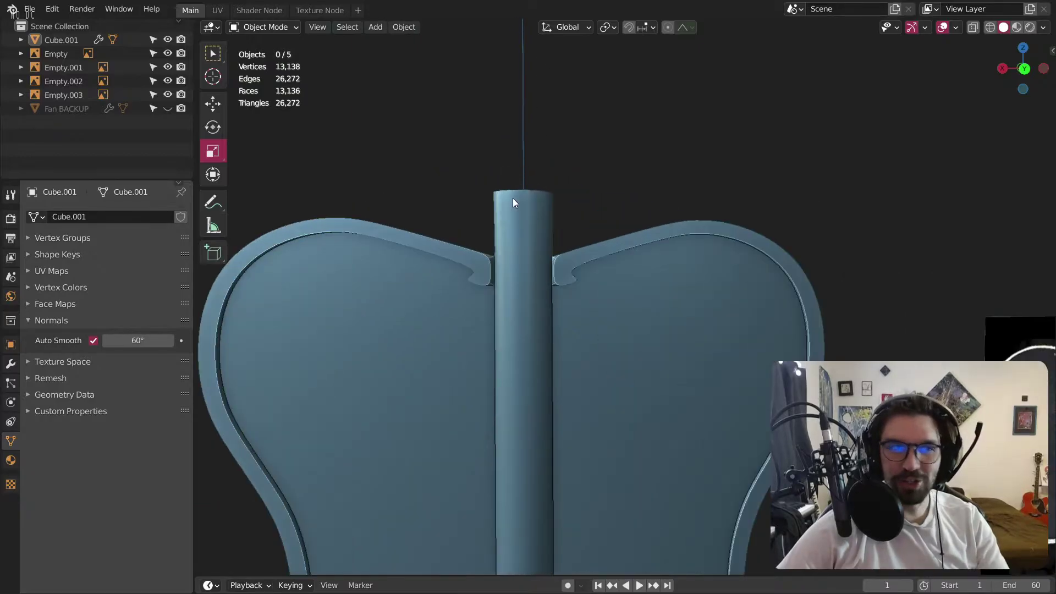
Select all sixteen faces of the handle's top end cap and dissolve them into a single face.
scroll(535, 250, up, 3)
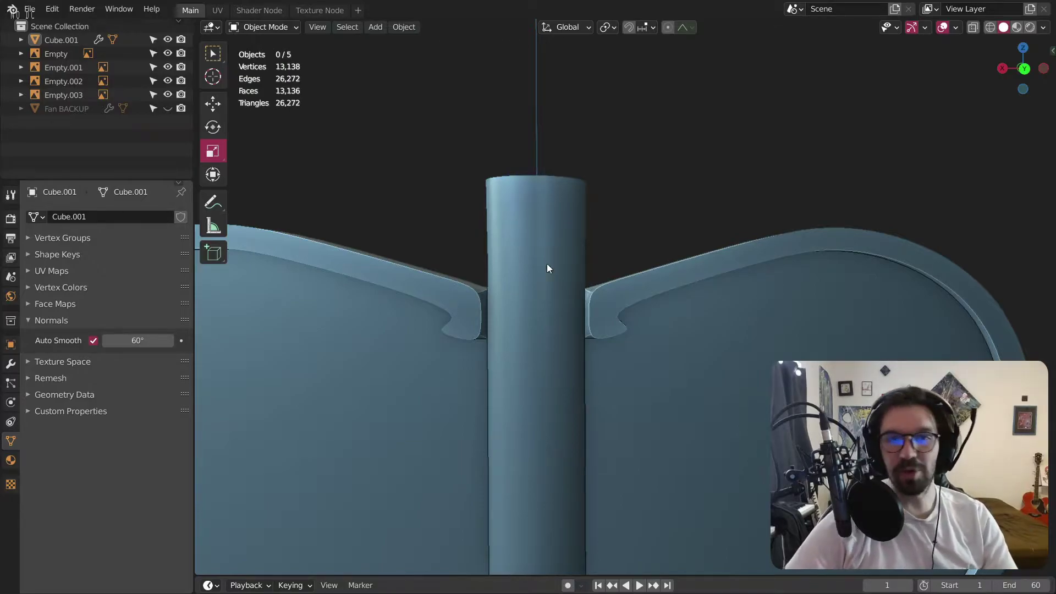
middle_drag(512, 177, 556, 227)
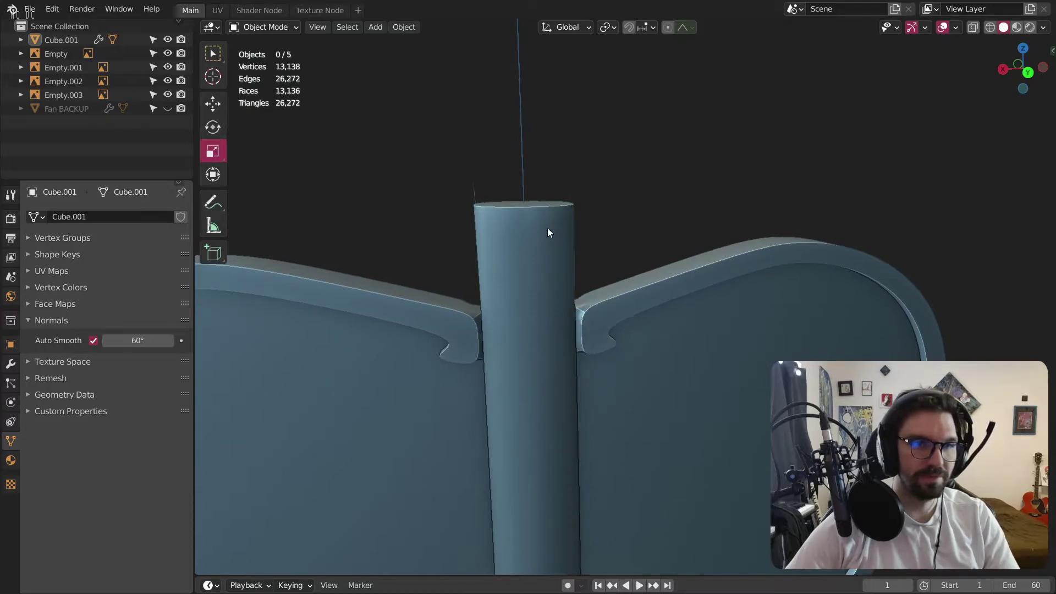
scroll(547, 231, down, 2)
click(259, 28)
click(264, 58)
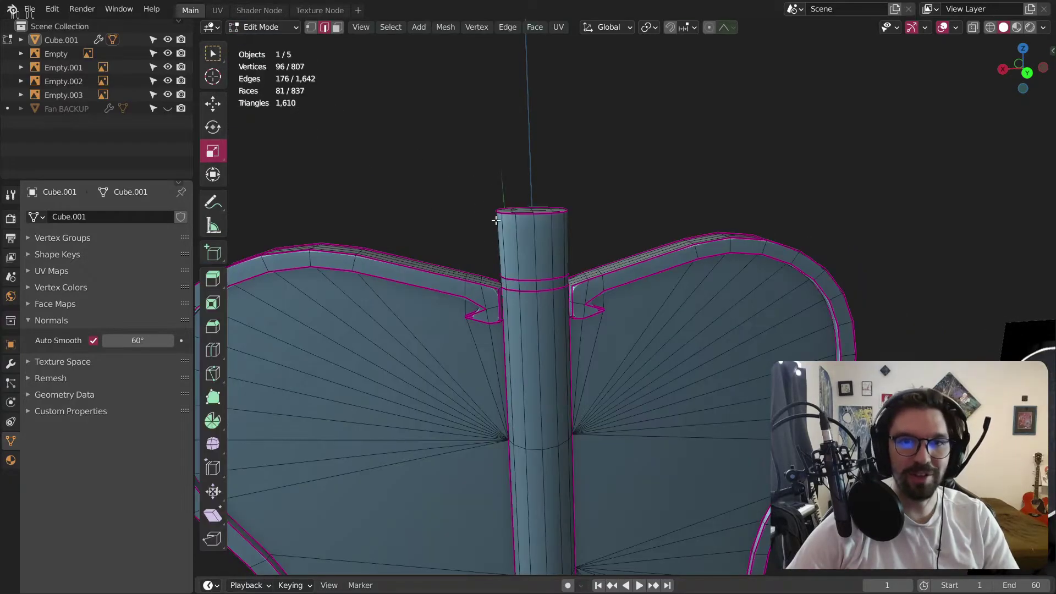
scroll(547, 265, up, 3)
middle_drag(459, 146, 549, 186)
scroll(457, 255, down, 5)
scroll(485, 329, up, 4)
scroll(485, 330, up, 3)
click(337, 27)
scroll(454, 295, up, 2)
click(422, 281)
shift+click(425, 302)
shift+click(461, 271)
shift+click(465, 294)
shift+click(500, 263)
shift+click(503, 281)
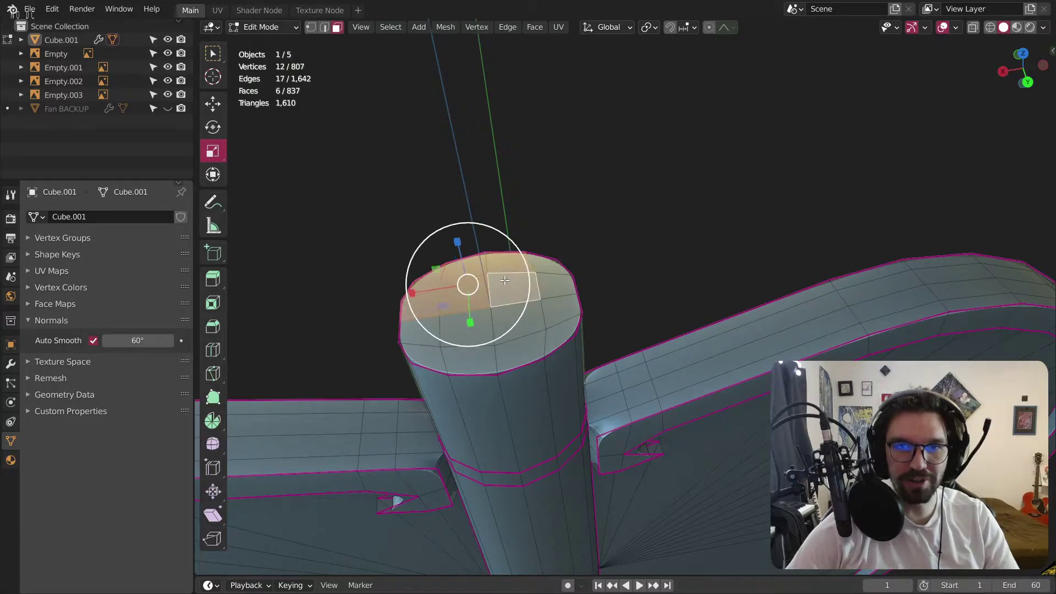
shift+click(544, 265)
shift+click(557, 286)
shift+click(558, 322)
shift+click(556, 340)
shift+click(522, 328)
shift+click(509, 365)
shift+click(466, 366)
shift+click(464, 334)
shift+click(420, 331)
shift+click(427, 353)
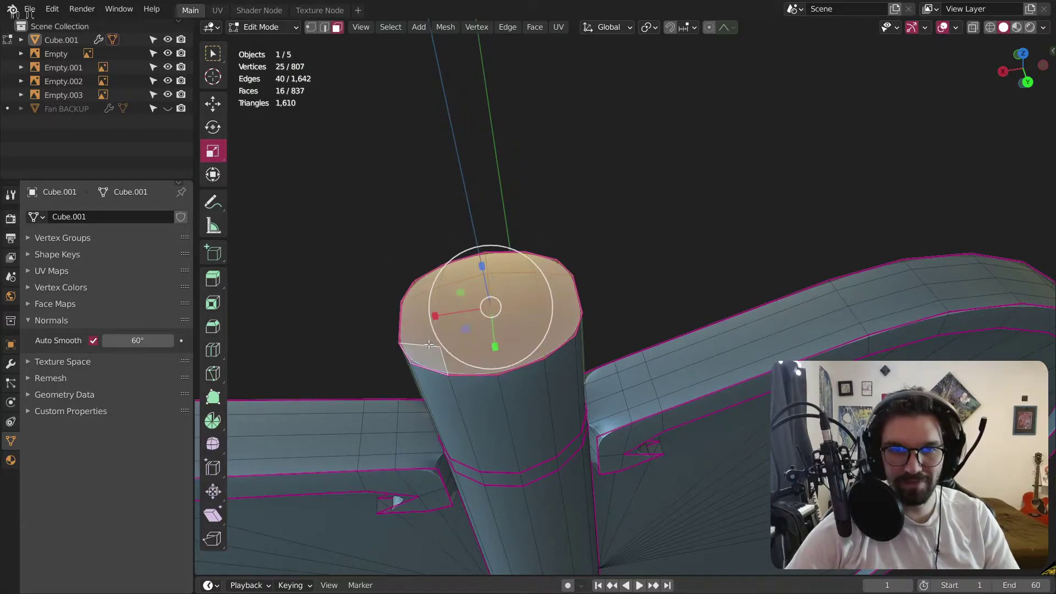
right_click(429, 345)
click(400, 343)
Raise the handle's top cap face about 0.32 m along the Z axis.
middle_drag(385, 308, 281, 133)
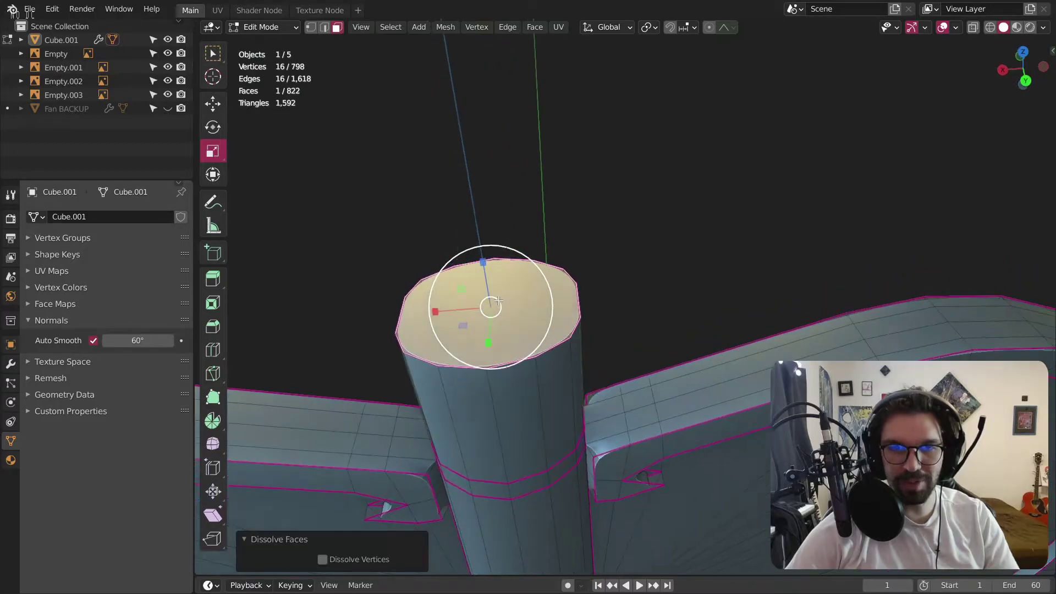
drag(487, 253, 487, 162)
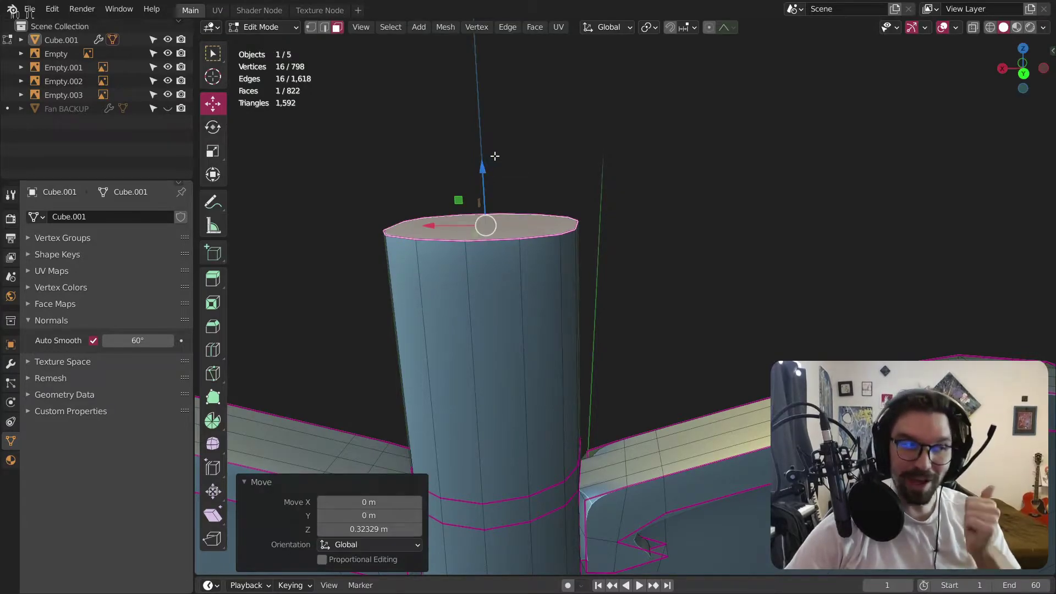
key(Tab)
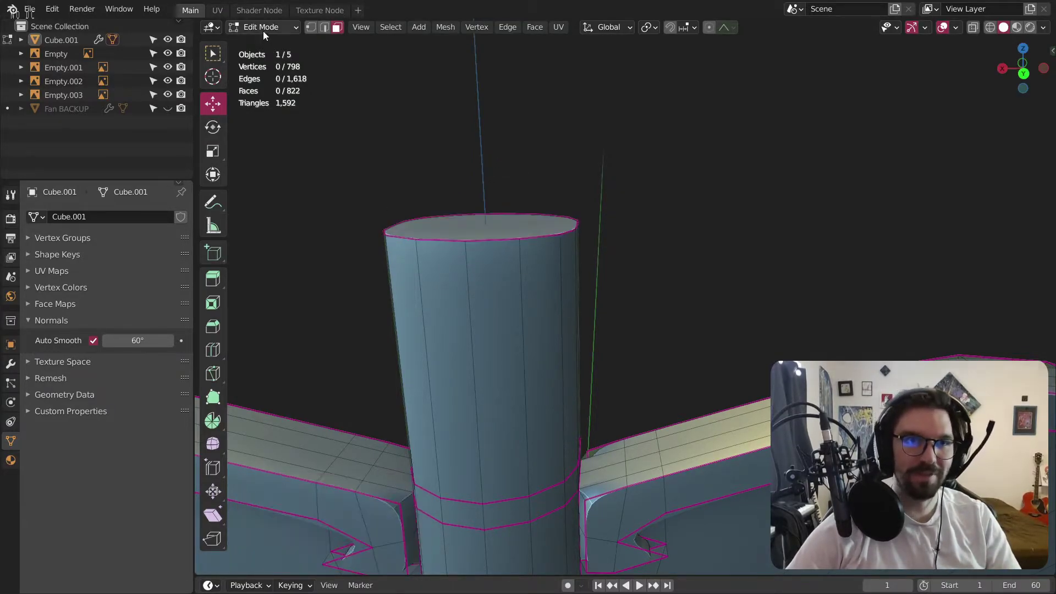
key(ctrl+a)
key(Escape)
click(527, 279)
click(264, 57)
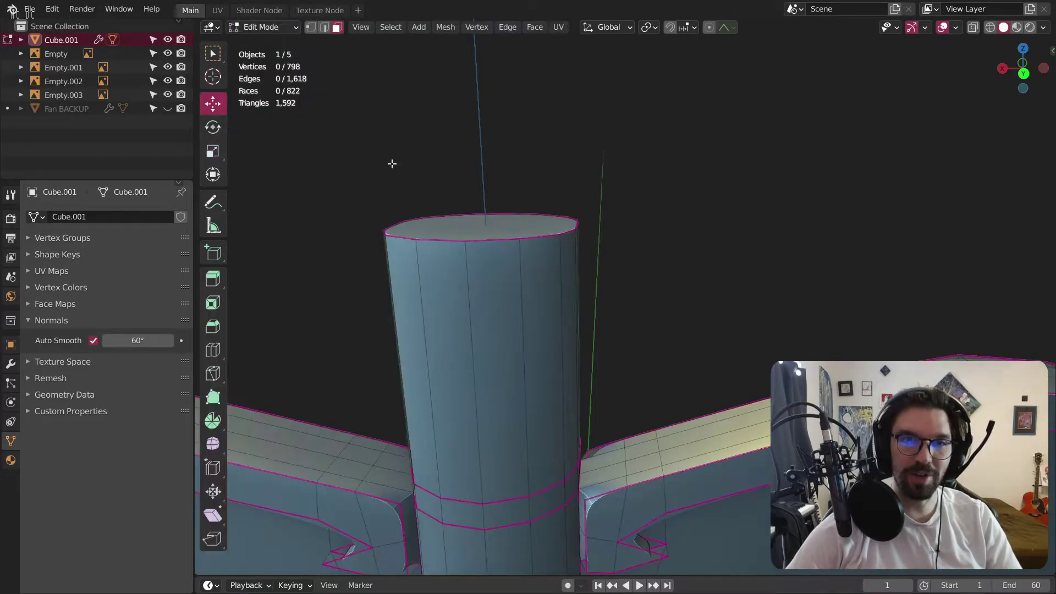
Try a single loop cut around the handle's top section with a smoothness of 1.
click(212, 349)
middle_drag(484, 352, 554, 309)
click(543, 334)
scroll(543, 324, up, 2)
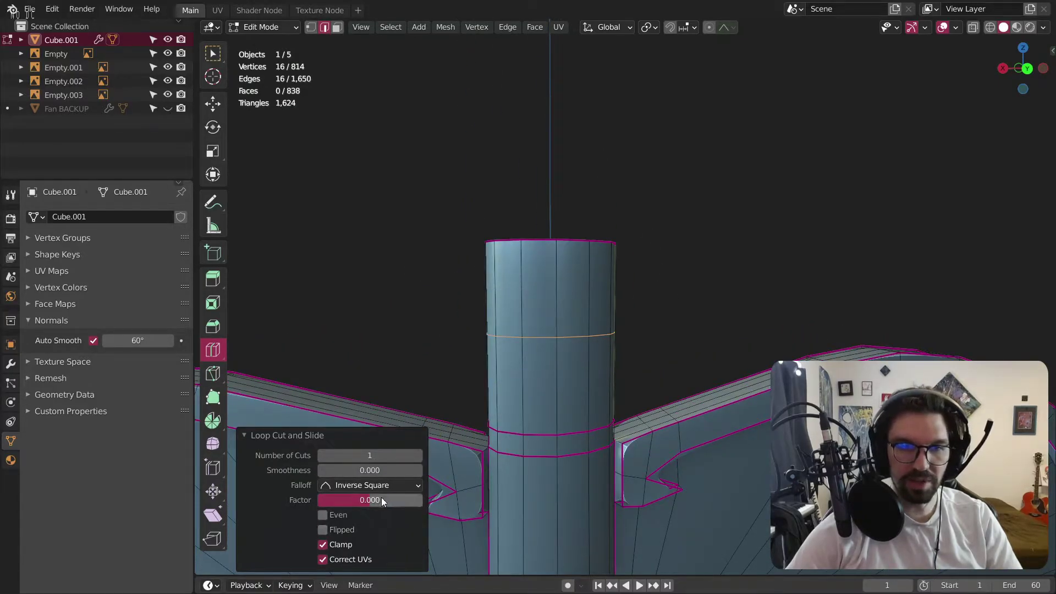
click(385, 468)
text(1)
key(Return)
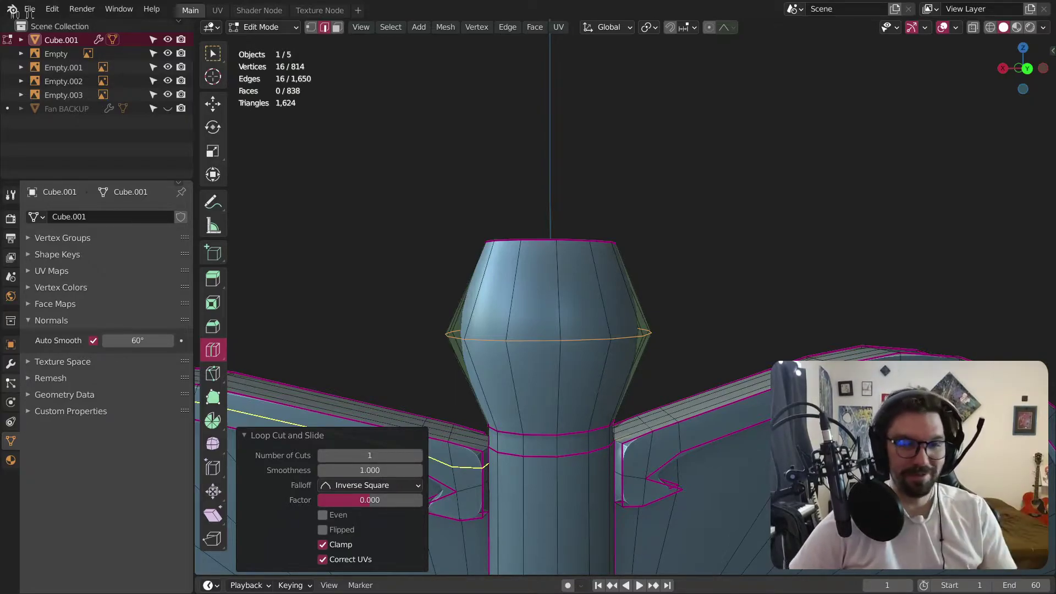
Set the number of cuts on the handle's top section to 3 and then to 4.
click(392, 454)
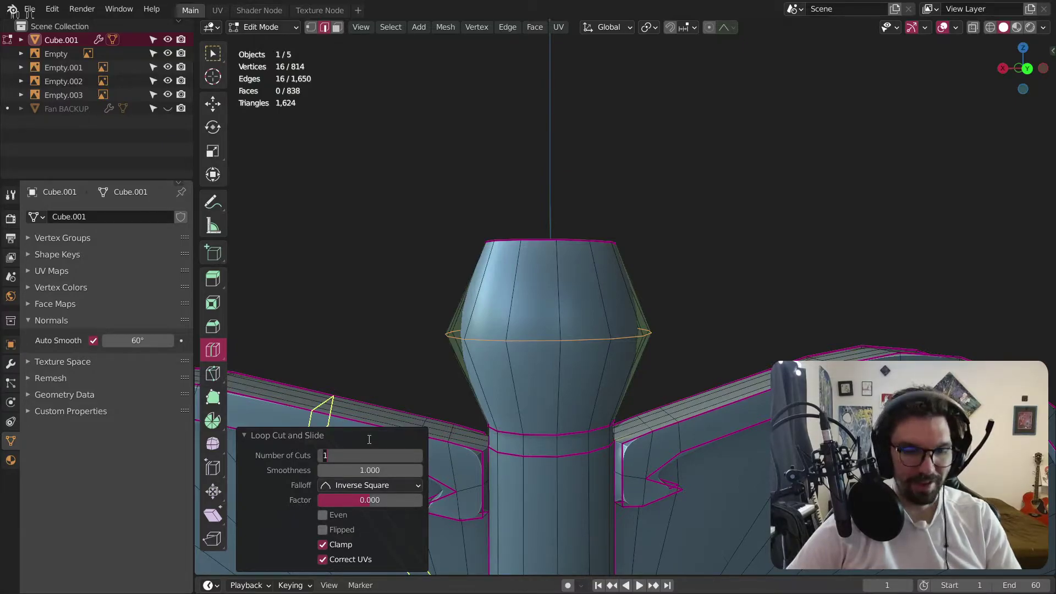
text(3)
key(Return)
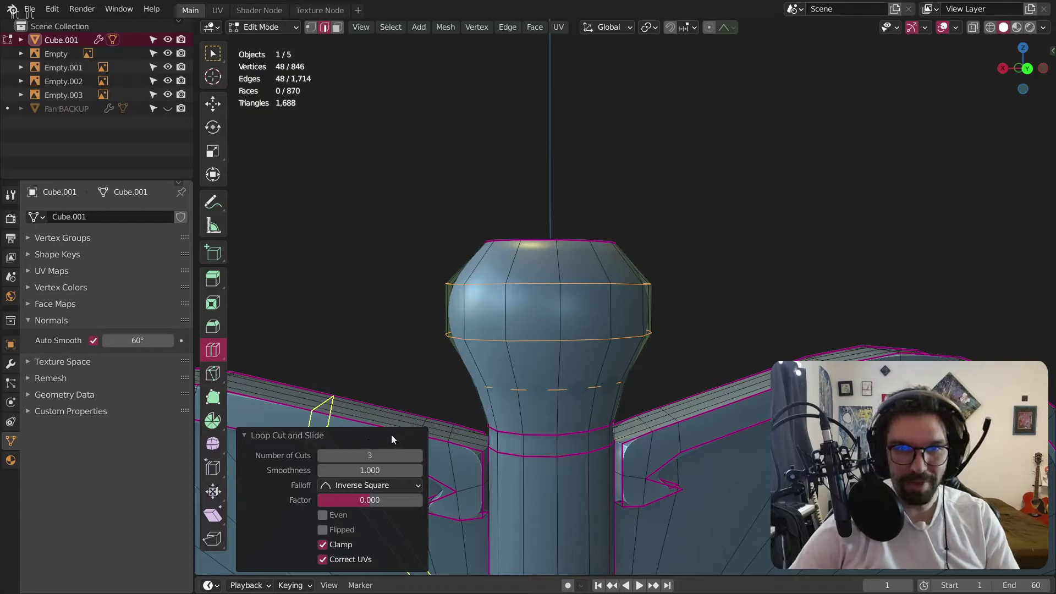
click(392, 456)
text(4)
key(Return)
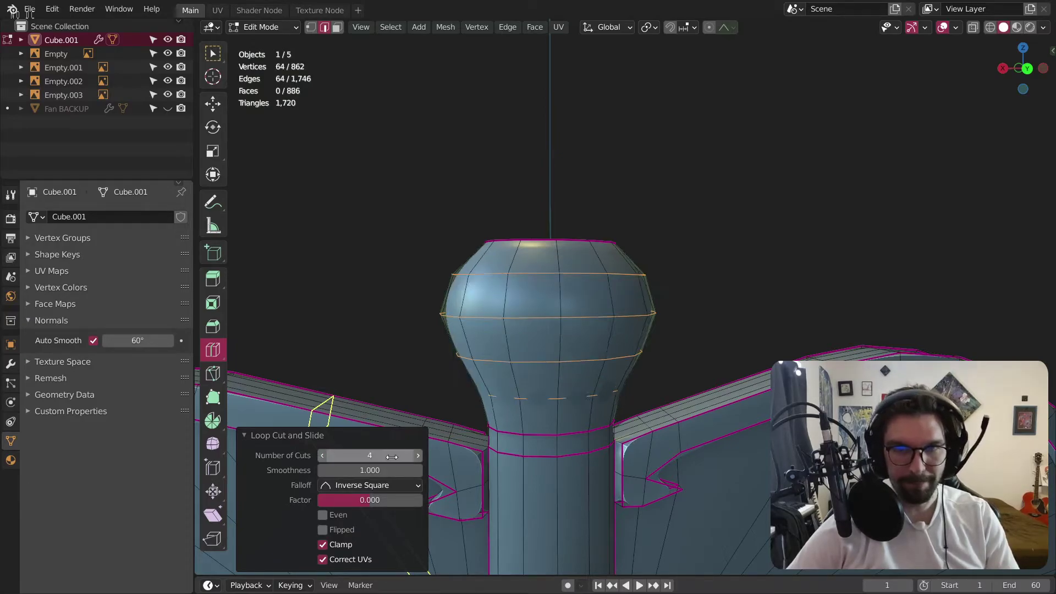
Set the loop cuts' smoothness to 2 and raise the number of cuts to 5.
click(383, 469)
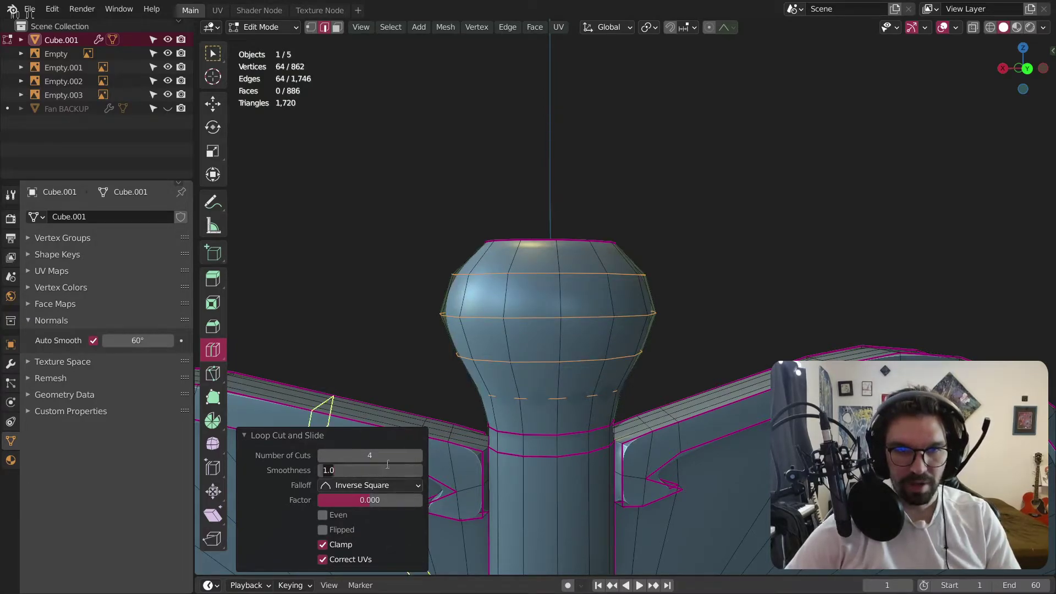
text(2)
key(Return)
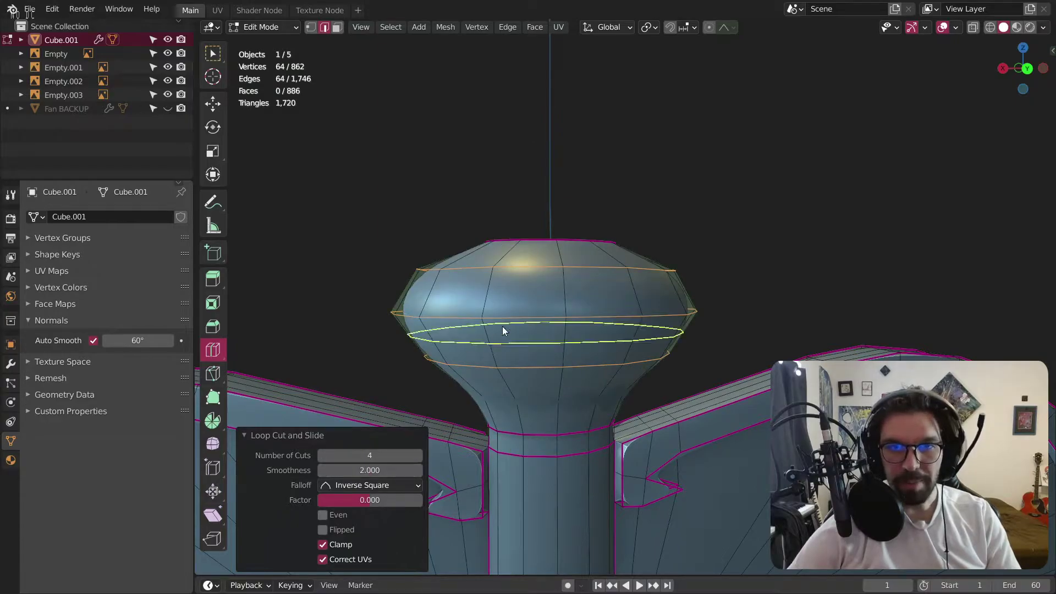
middle_drag(525, 275, 506, 288)
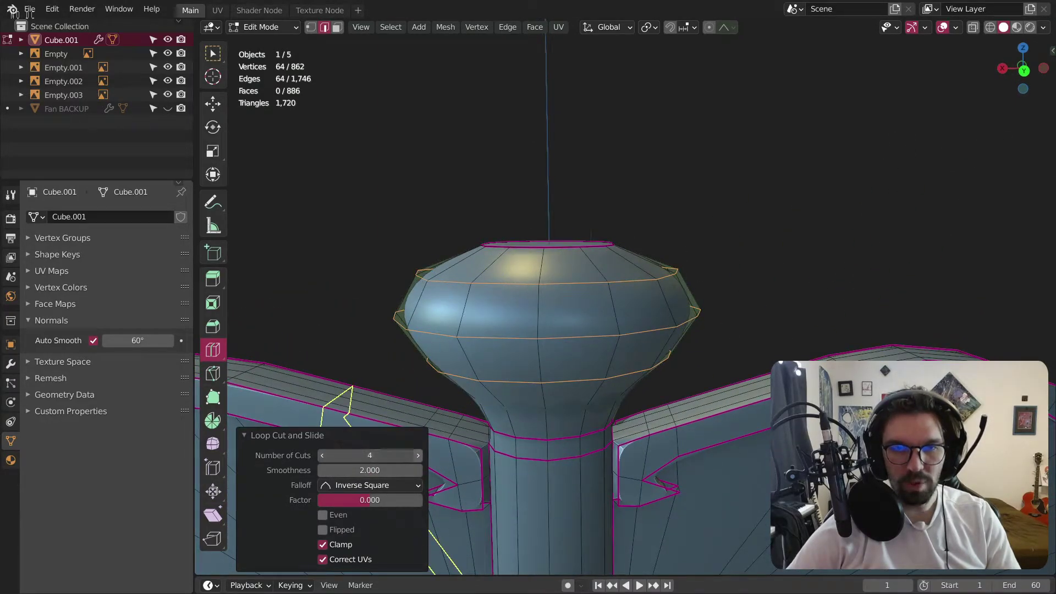
click(418, 456)
middle_drag(495, 305, 462, 300)
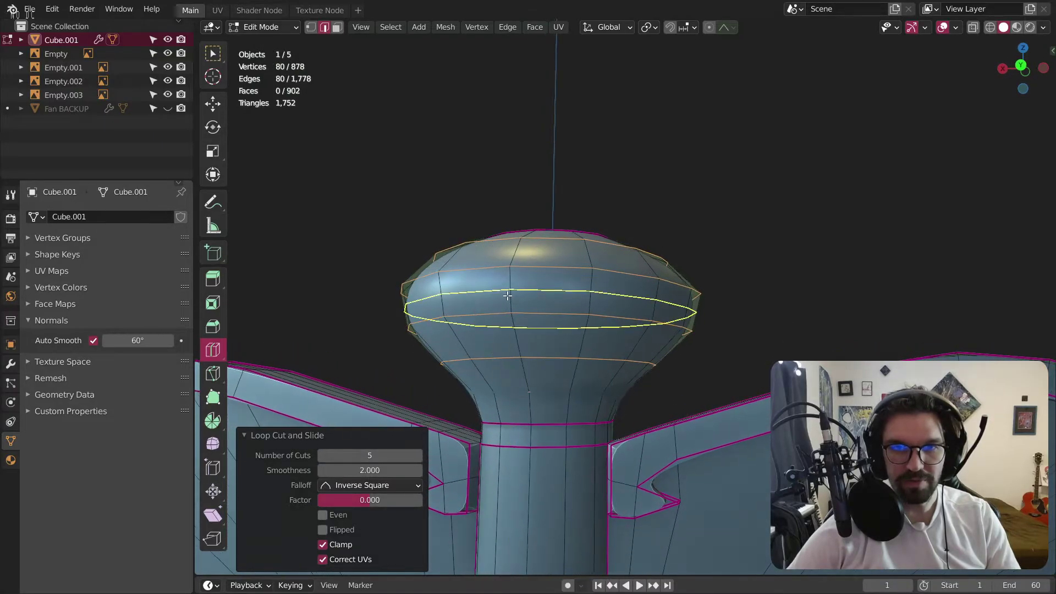
Preview the bulging handle top in Object Mode, undo the smoothed loop cuts and return to Edit Mode.
click(262, 27)
click(264, 42)
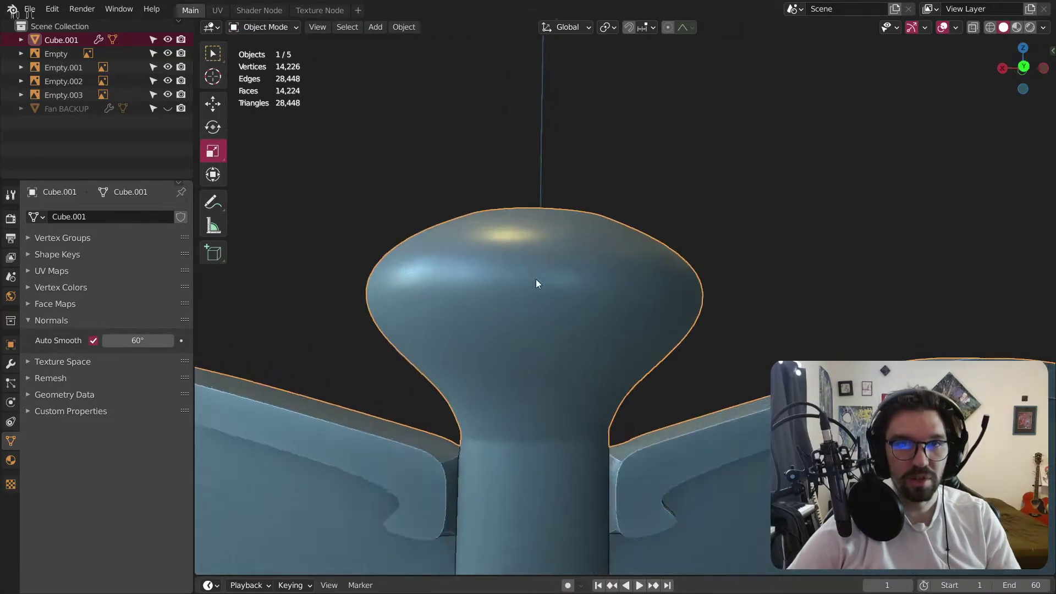
scroll(511, 296, down, 3)
middle_drag(512, 296, 463, 319)
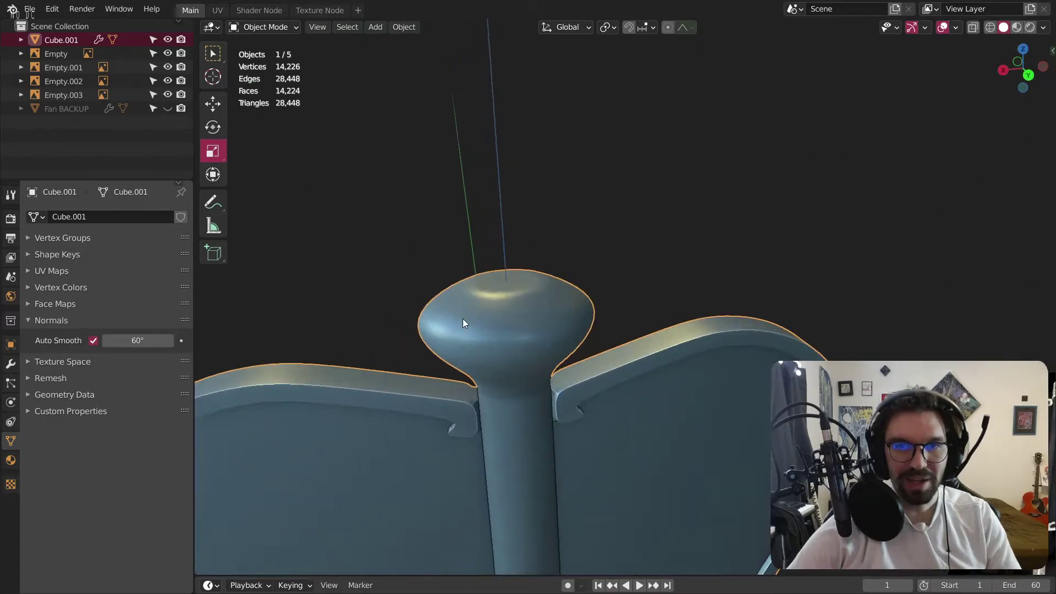
scroll(463, 319, up, 3)
key(Tab)
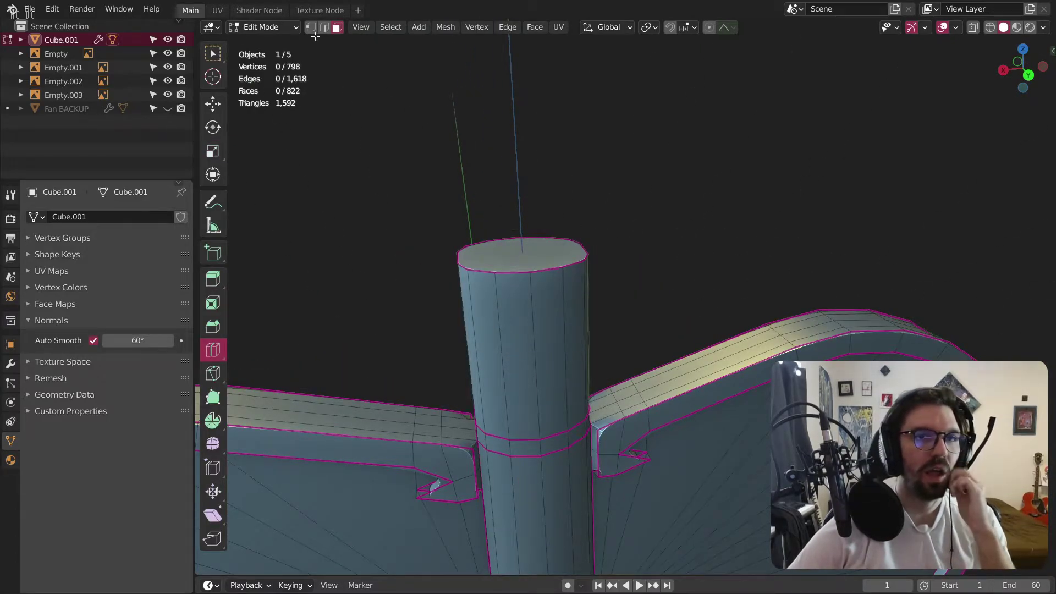
Scale the handle's top cap face uniformly by 0.026 and again by 0.265 to taper the end.
click(212, 54)
click(497, 250)
middle_drag(497, 250, 579, 274)
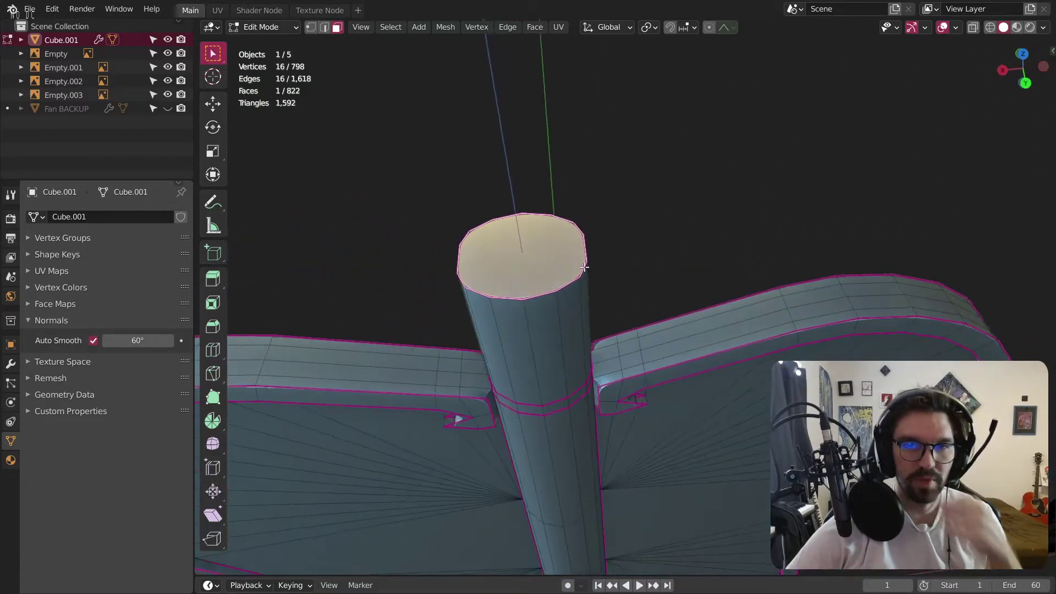
key(s)
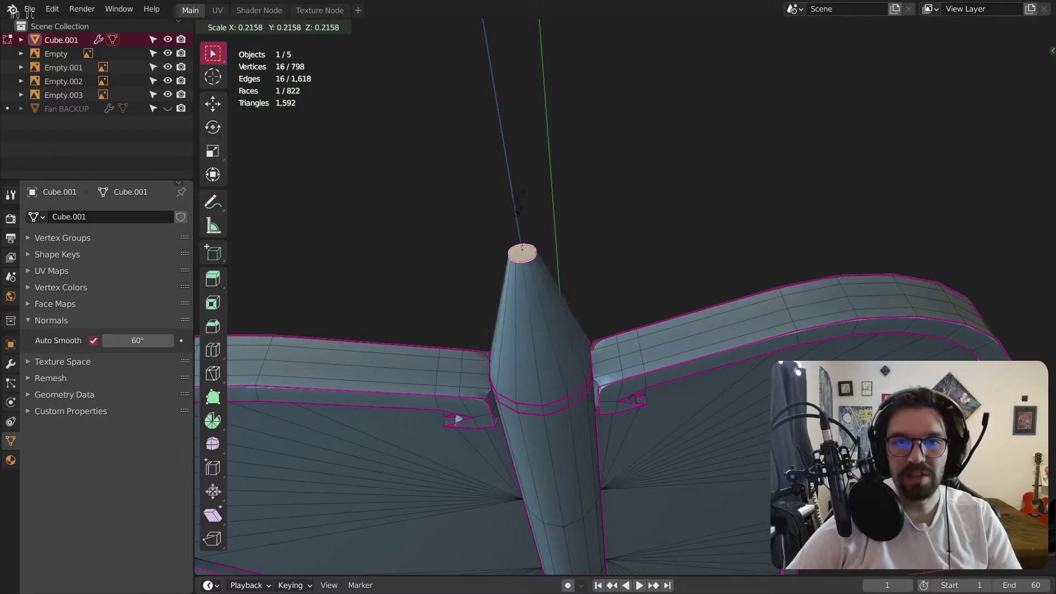
click(523, 246)
scroll(524, 249, up, 2)
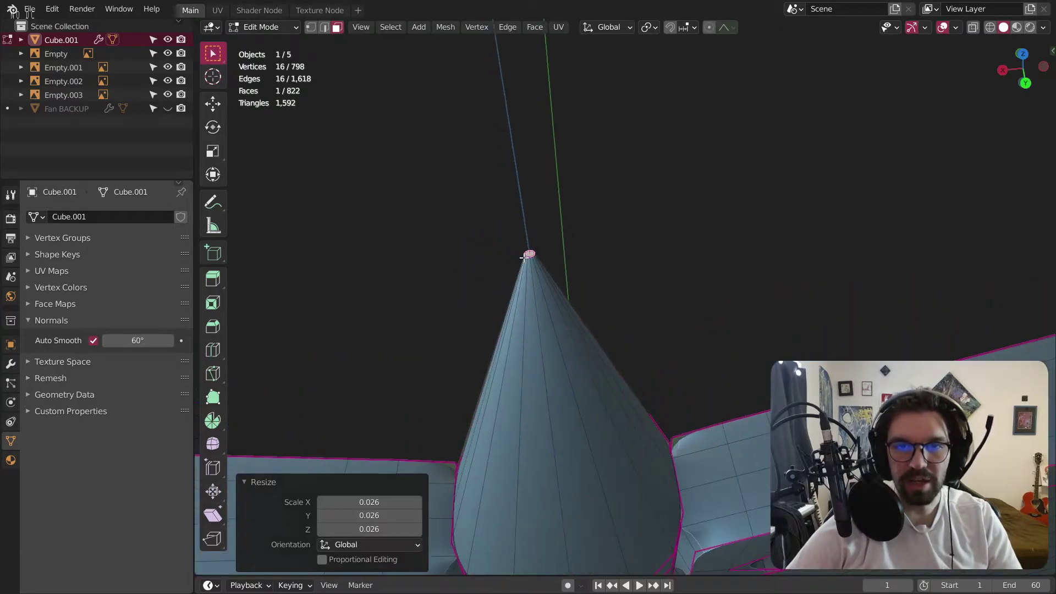
key(ctrl+z)
key(s)
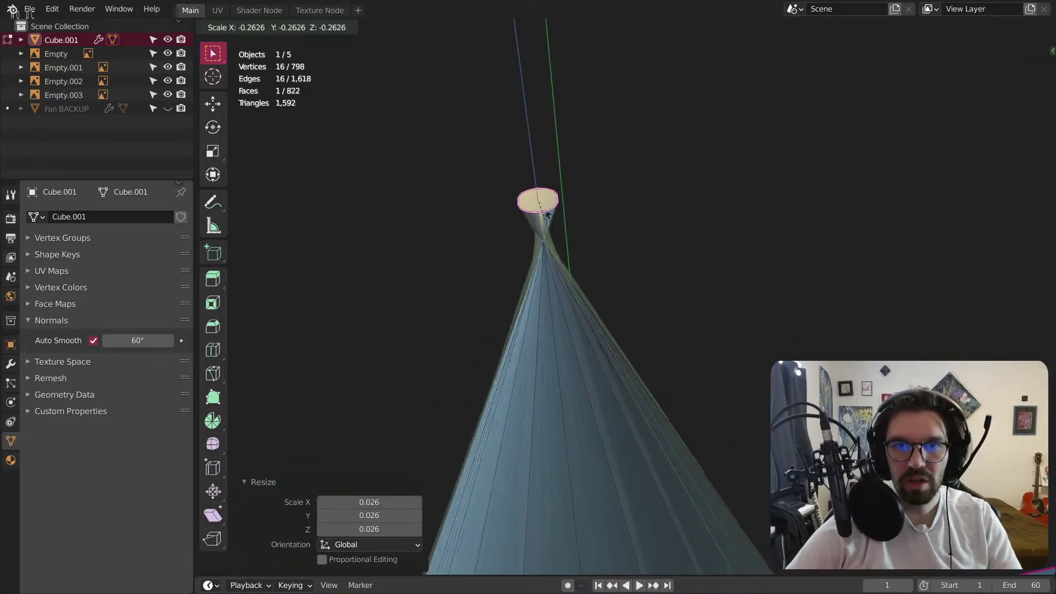
click(556, 223)
scroll(555, 221, up, 4)
Try scaling the tiny cap face by 0.142 and then by -6.836, and undo both scalings.
key(s)
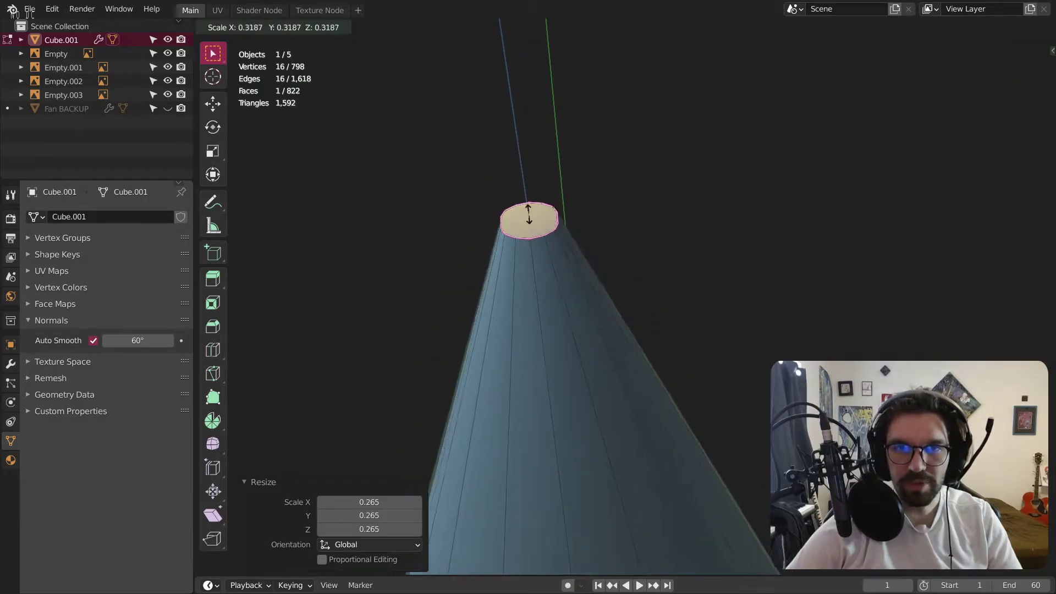
click(527, 215)
scroll(533, 214, up, 4)
key(s)
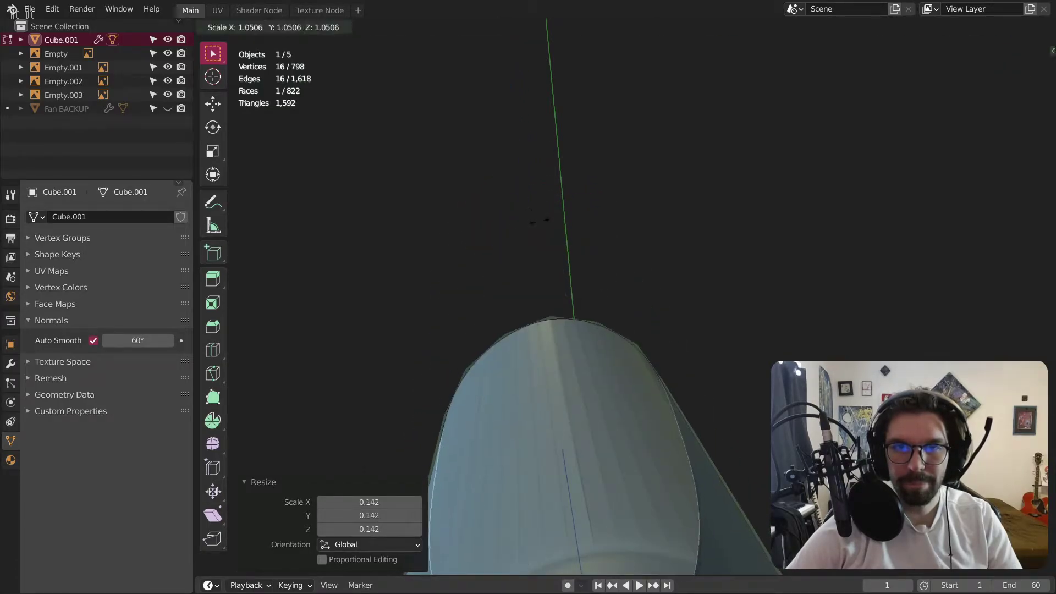
click(541, 303)
scroll(542, 306, down, 2)
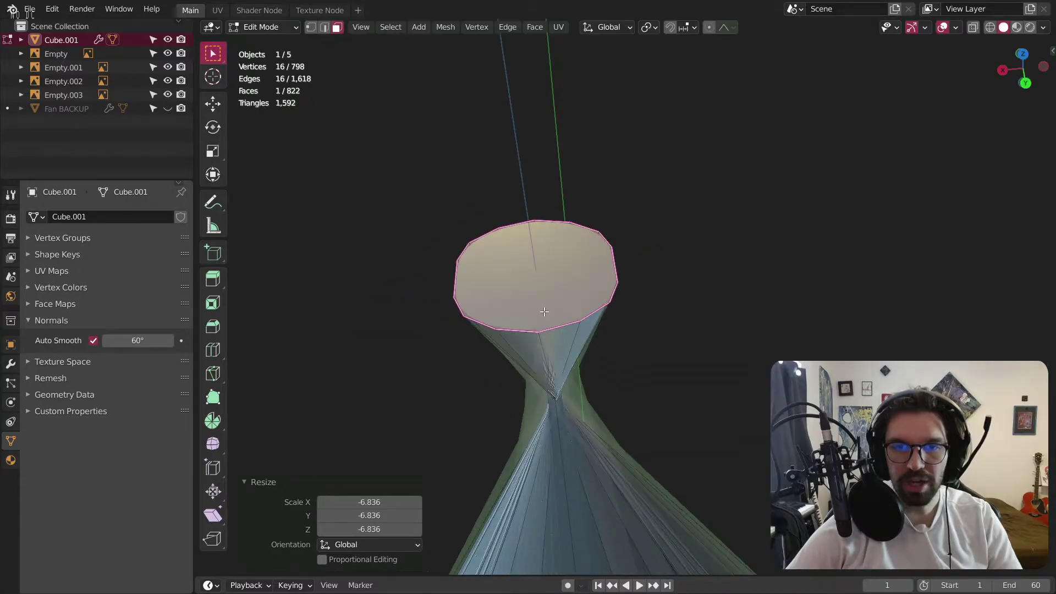
scroll(541, 306, down, 1)
key(s)
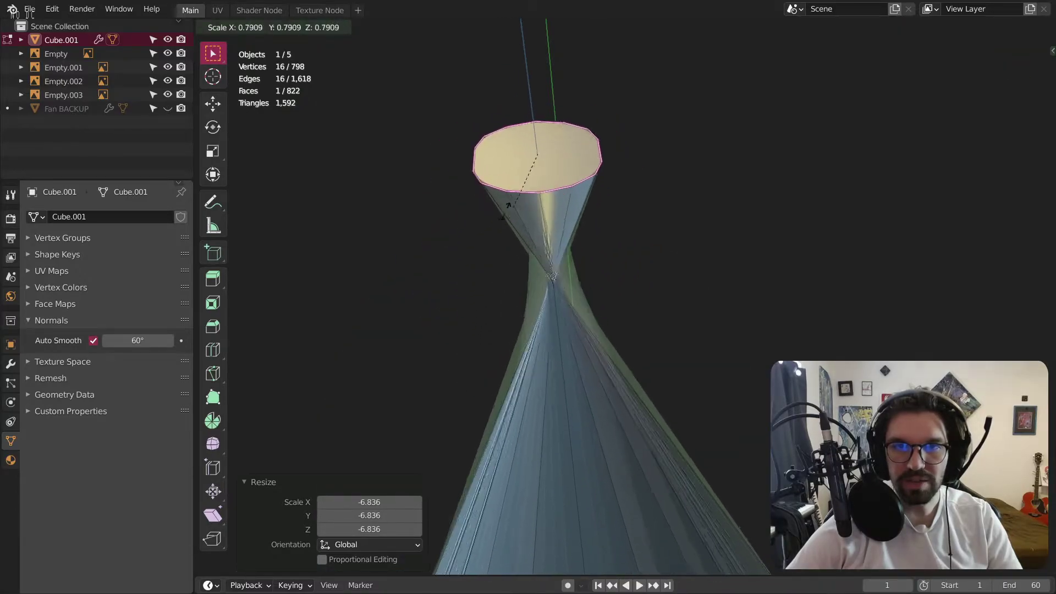
right_click(510, 208)
key(ctrl+z)
key(ctrl+z)
Scale the cap face down twice more, the second time by 0.374, to bring the handle's top to a point.
key(s)
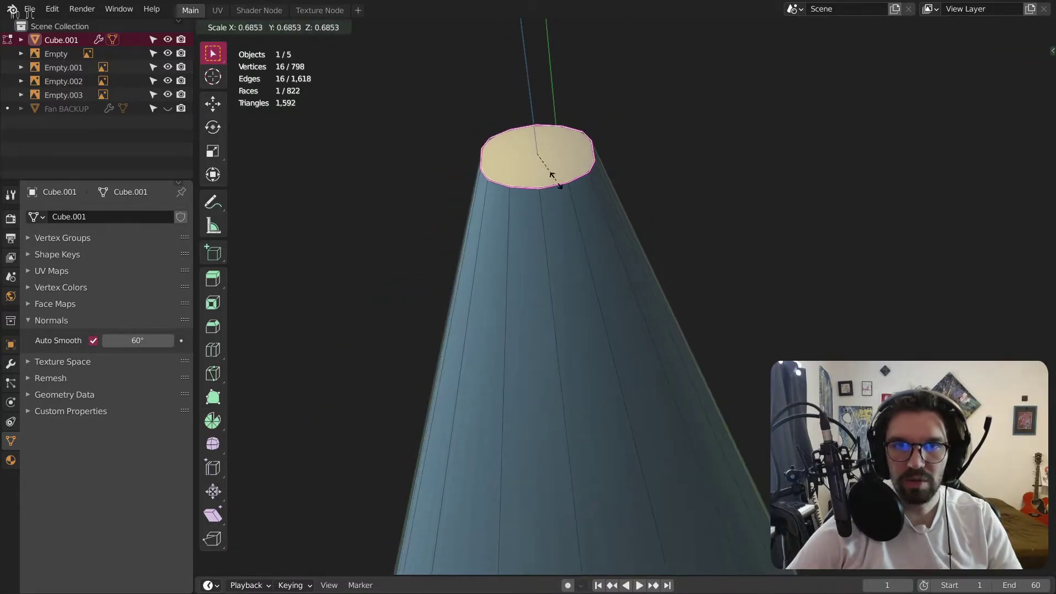
click(537, 154)
key(s)
click(537, 158)
scroll(539, 165, down, 1)
scroll(544, 215, down, 5)
middle_drag(551, 221, 544, 245)
scroll(540, 238, down, 3)
scroll(544, 245, up, 2)
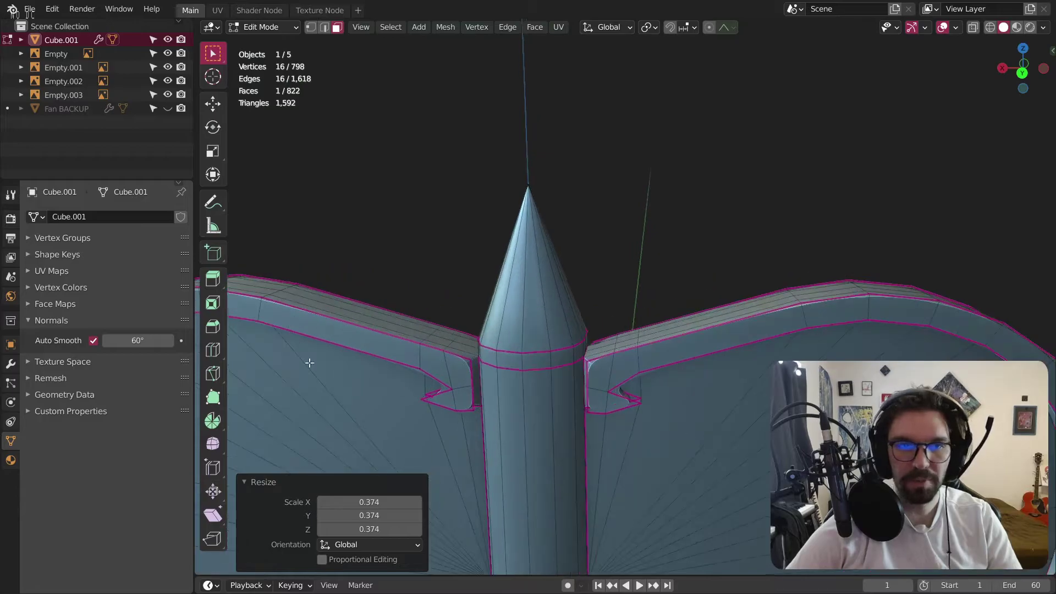
Apply the fan object's transform in Object Mode and return to Edit Mode with the Loop Cut tool active.
click(213, 350)
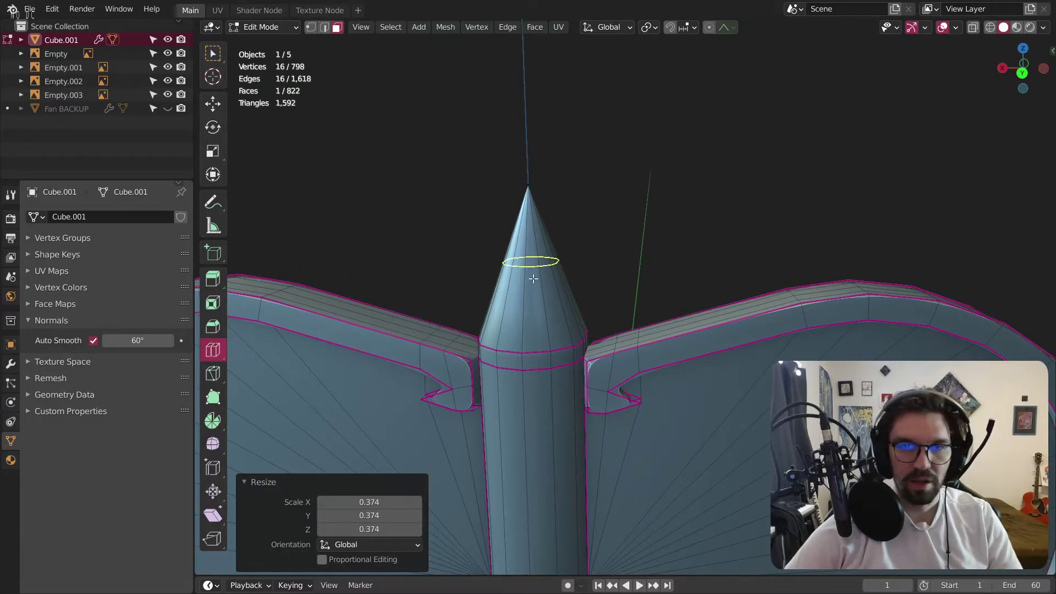
click(264, 27)
click(260, 41)
key(ctrl+a)
click(341, 68)
click(264, 27)
click(265, 59)
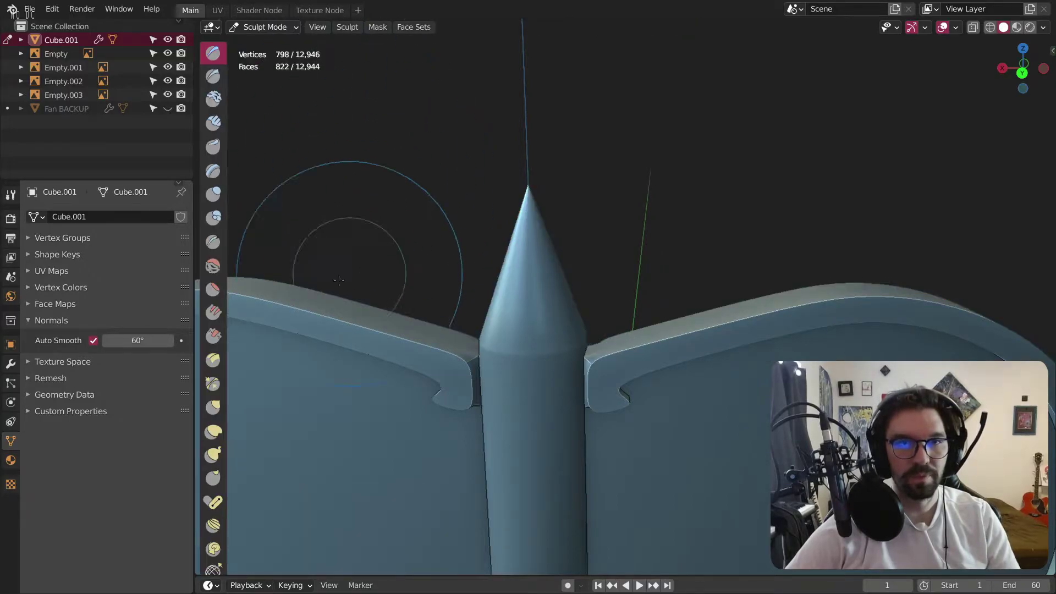
click(264, 27)
click(259, 56)
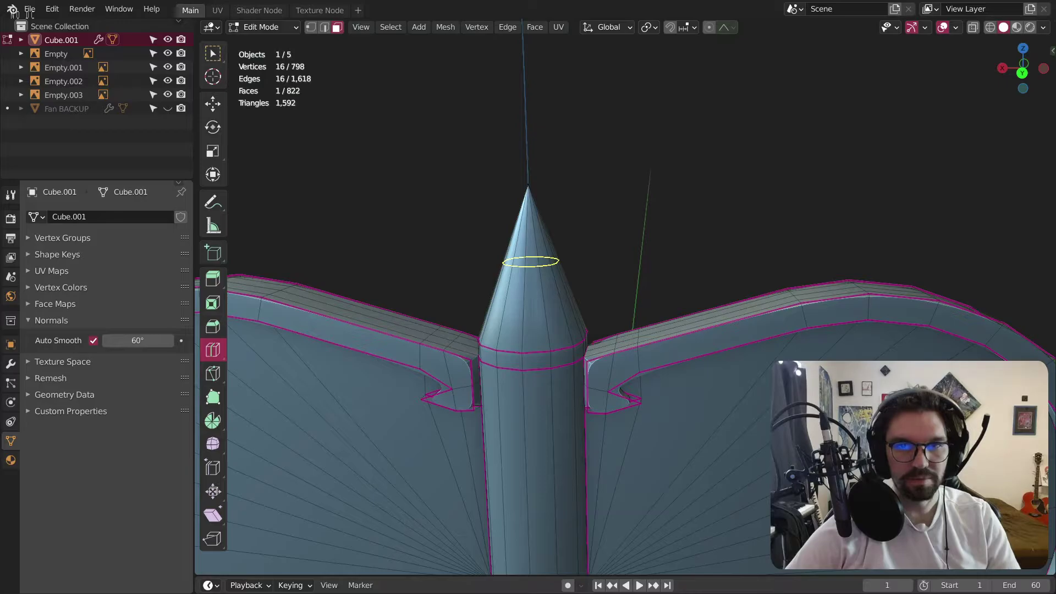
Add loop cuts around the handle's cone-shaped tip with a smoothness of 1 and four cuts.
click(531, 262)
click(379, 471)
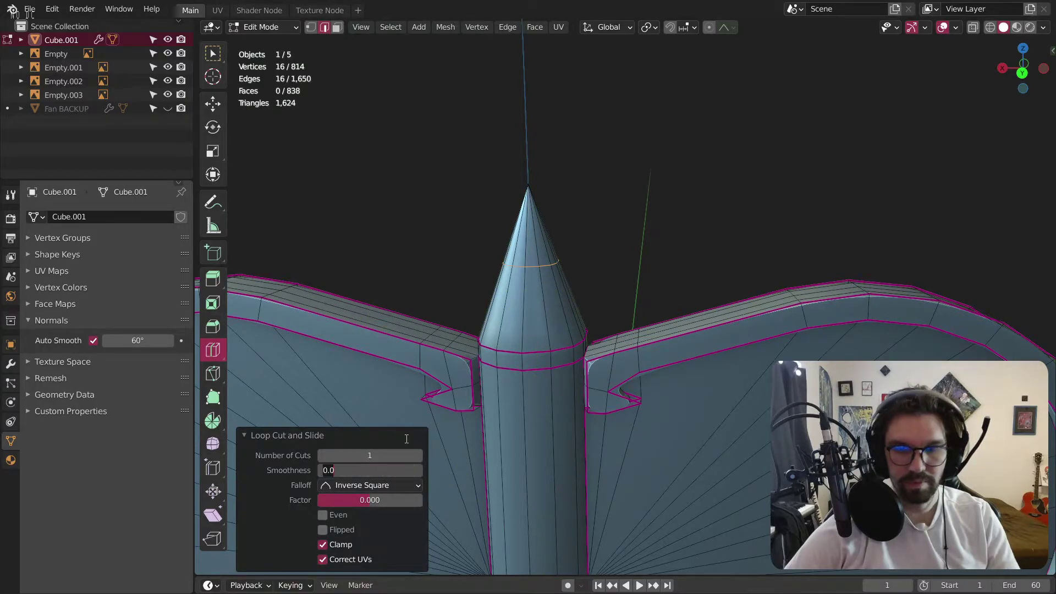
key(Return)
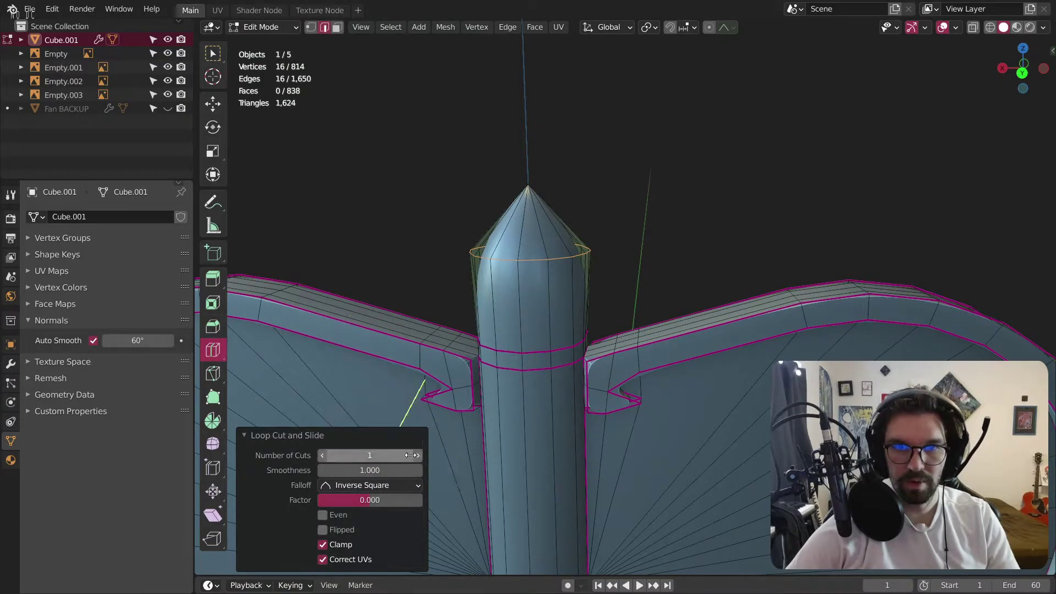
click(418, 456)
click(417, 456)
click(417, 457)
Try a smoothness of 3 for the tip's loop cuts, and reduce it to 2.
click(387, 471)
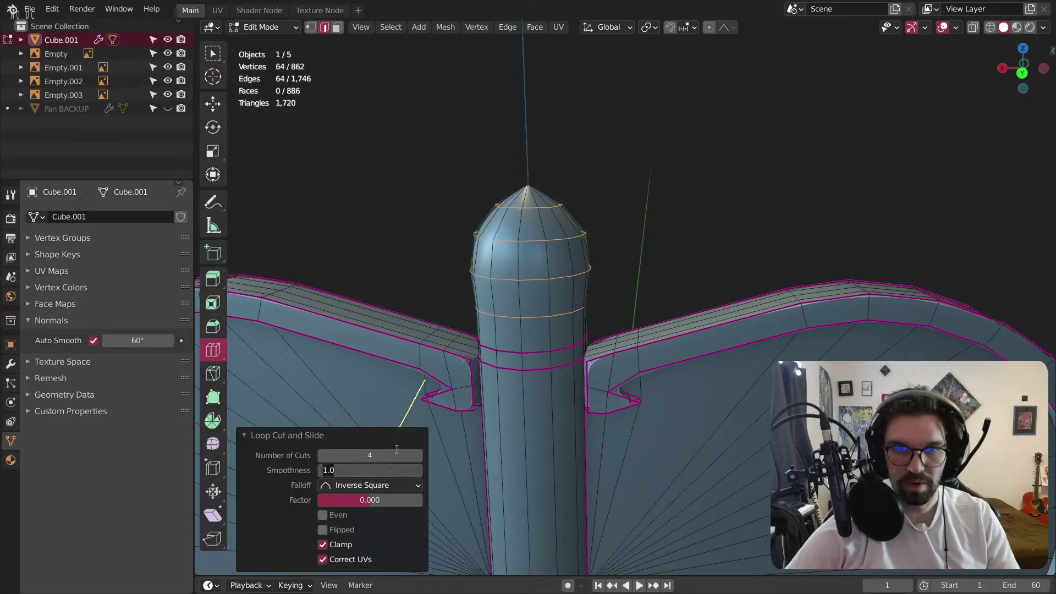
text(3)
key(Return)
click(392, 472)
text(2)
key(Return)
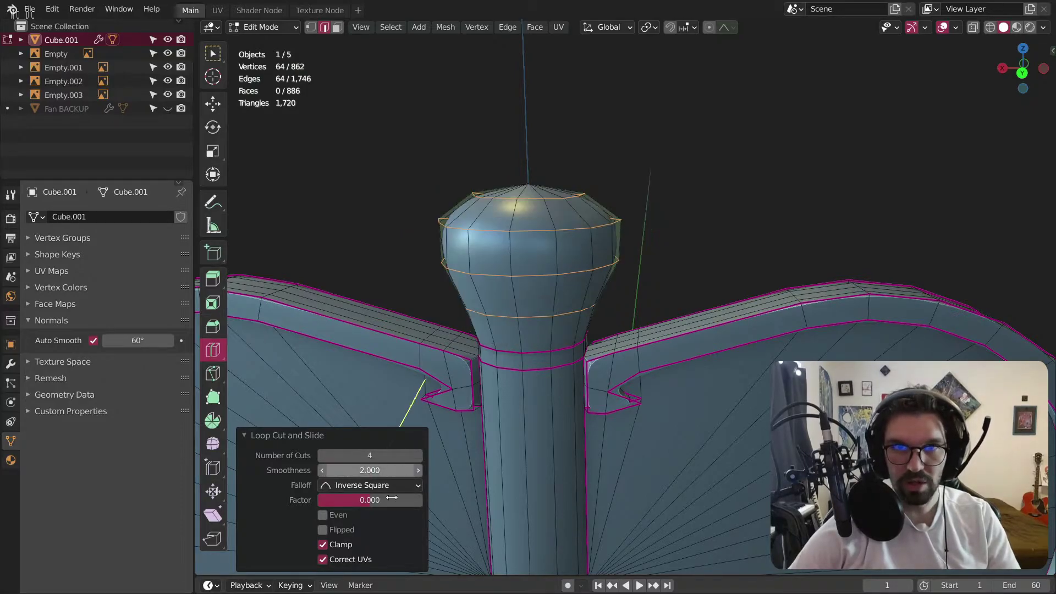
Try a smoothness of 2.5 for the tip's loop cuts, and lower it to 1.5.
middle_drag(555, 242, 484, 324)
click(383, 471)
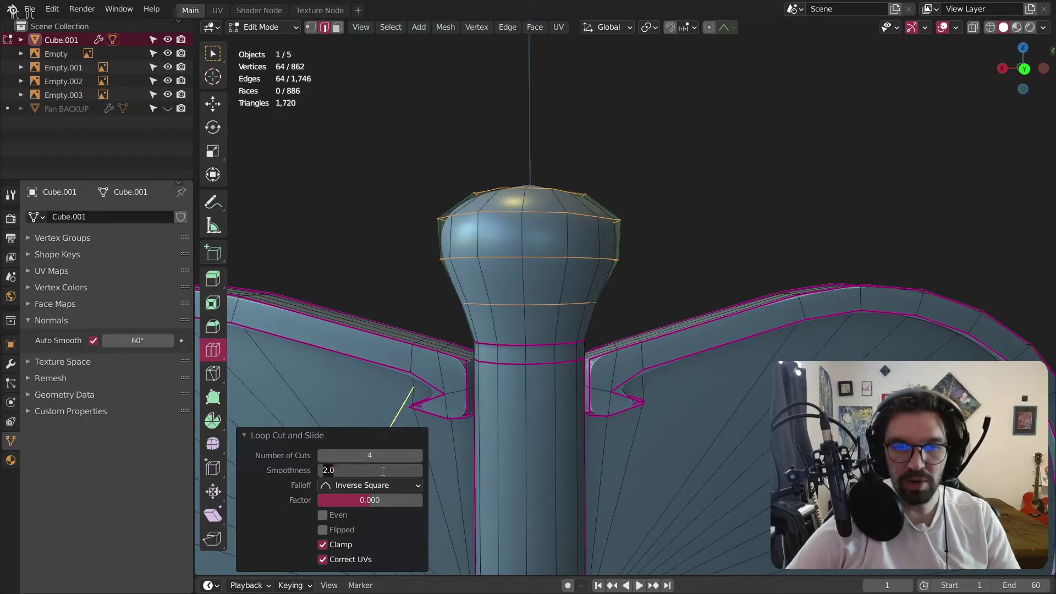
text(2.5)
key(Return)
middle_drag(531, 221, 504, 215)
click(379, 472)
text(1.5)
key(Return)
Undo the smoothed loop cuts on the tip and deselect the fan in Object Mode.
middle_drag(625, 203, 568, 235)
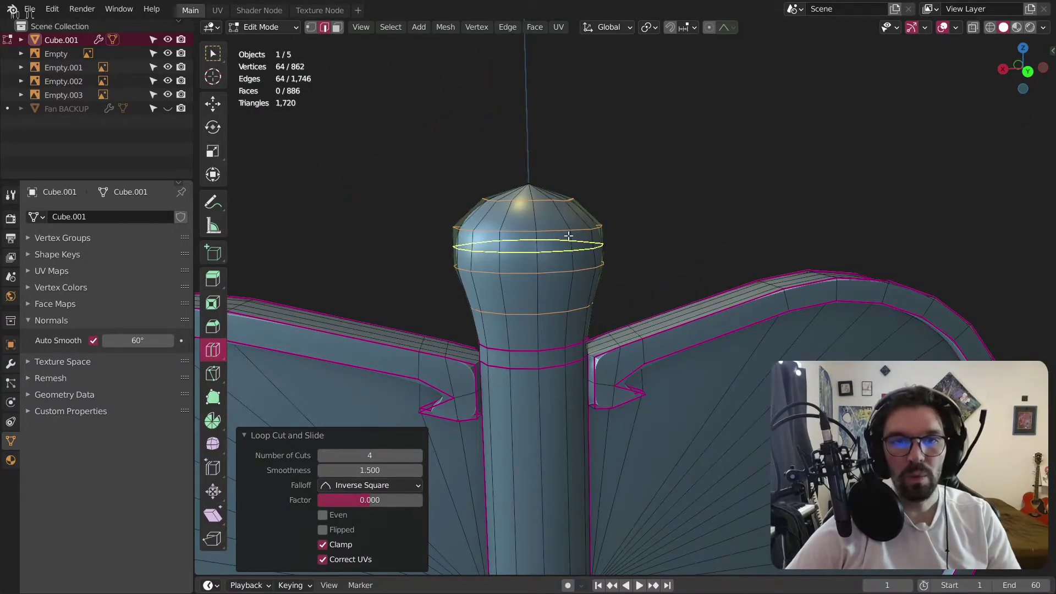
key(ctrl+z)
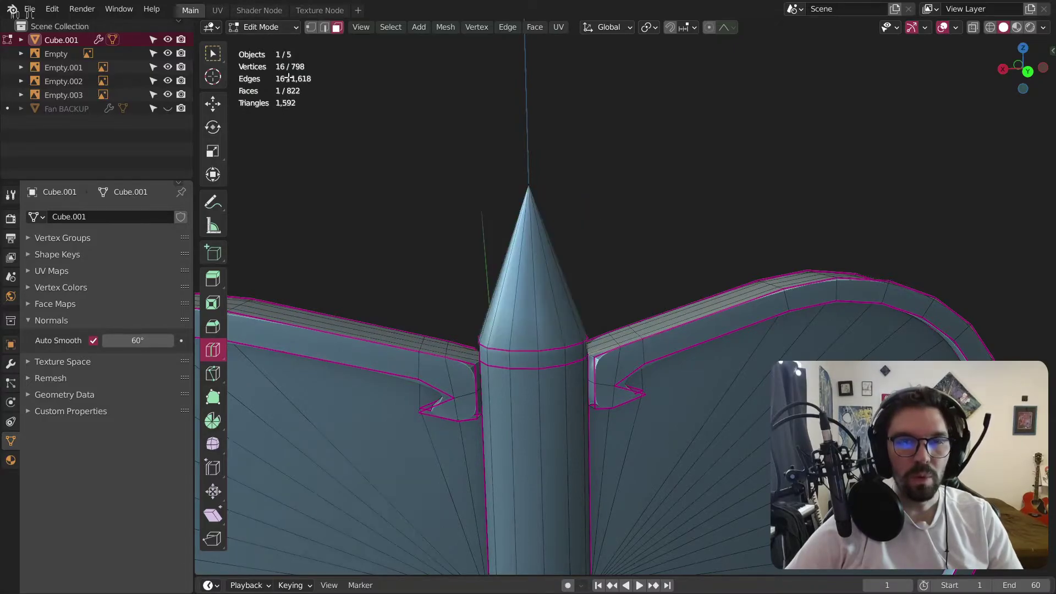
click(269, 27)
click(268, 42)
click(425, 152)
Undo the tapering of the handle's top to restore its flat, cylindrical end.
key(ctrl+z)
key(ctrl+z)
key(ctrl+z)
key(ctrl+z)
key(ctrl+z)
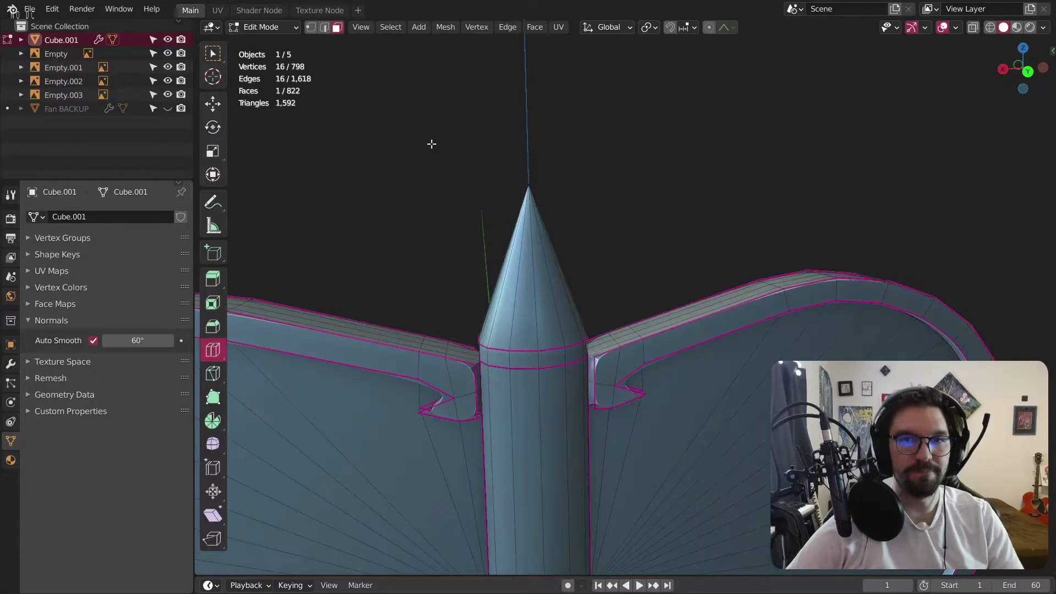
key(ctrl+z)
Switch to Object Mode, deselect the fan and view the whole model beside its reference images.
click(269, 27)
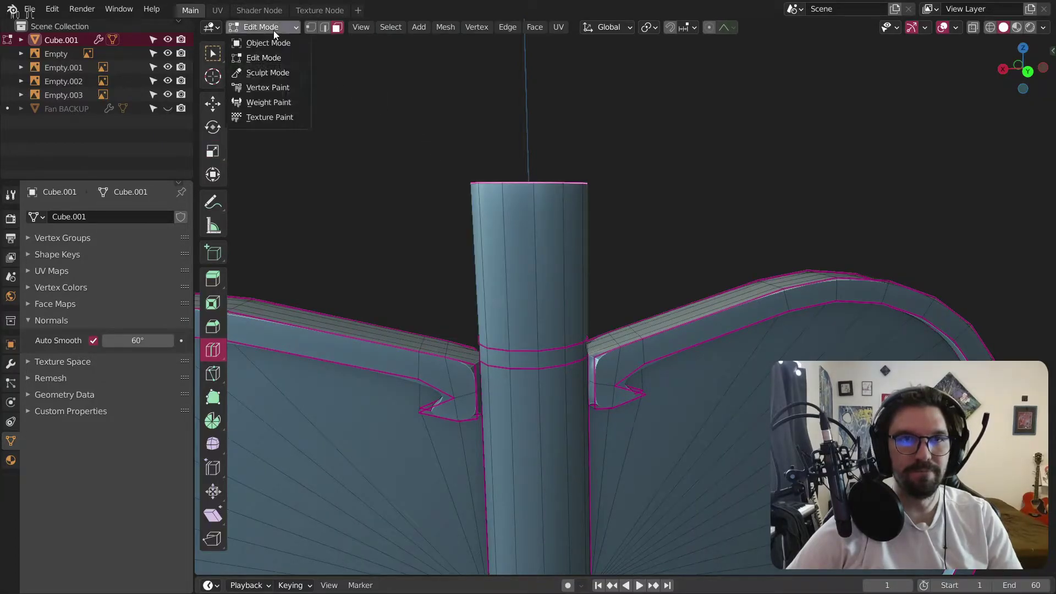
click(270, 43)
click(396, 177)
scroll(418, 209, down, 5)
middle_drag(460, 248, 624, 219)
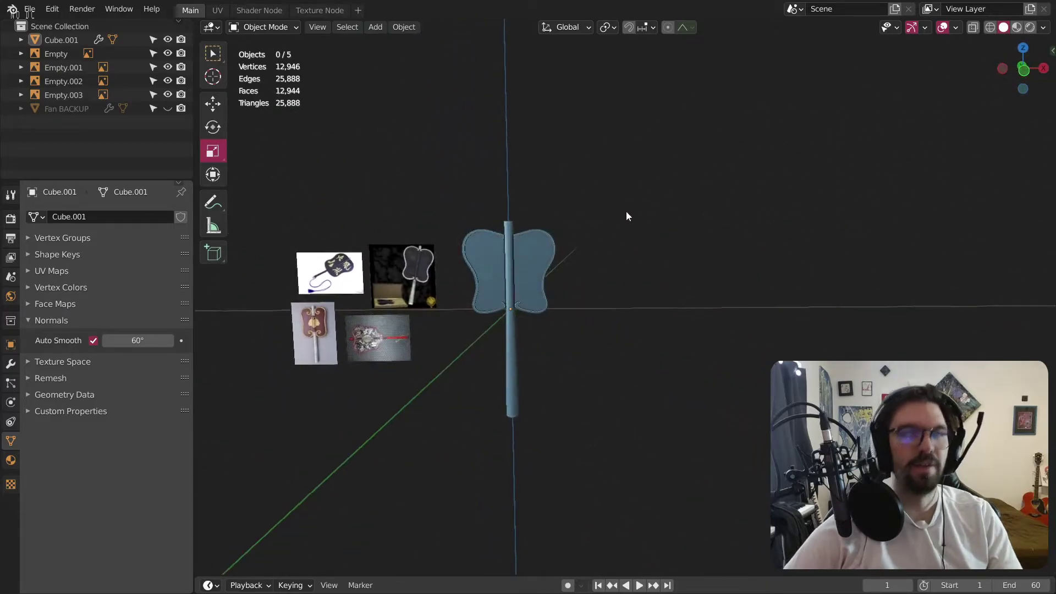
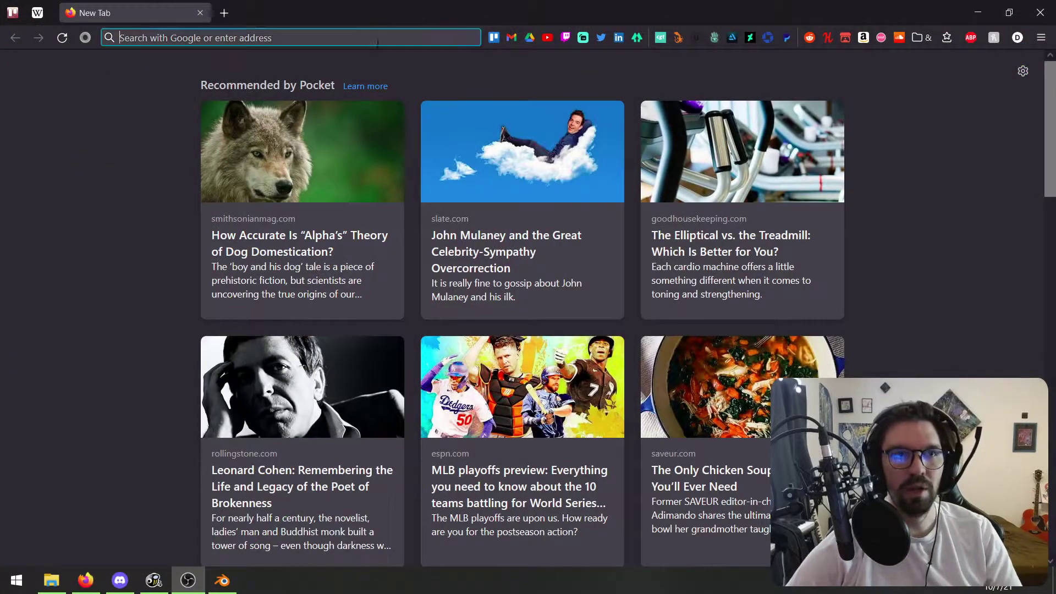
Switch to the Firefox browser and search Google for images of "bec de corbin".
click(377, 43)
text(bec de)
text( corbin)
key(Return)
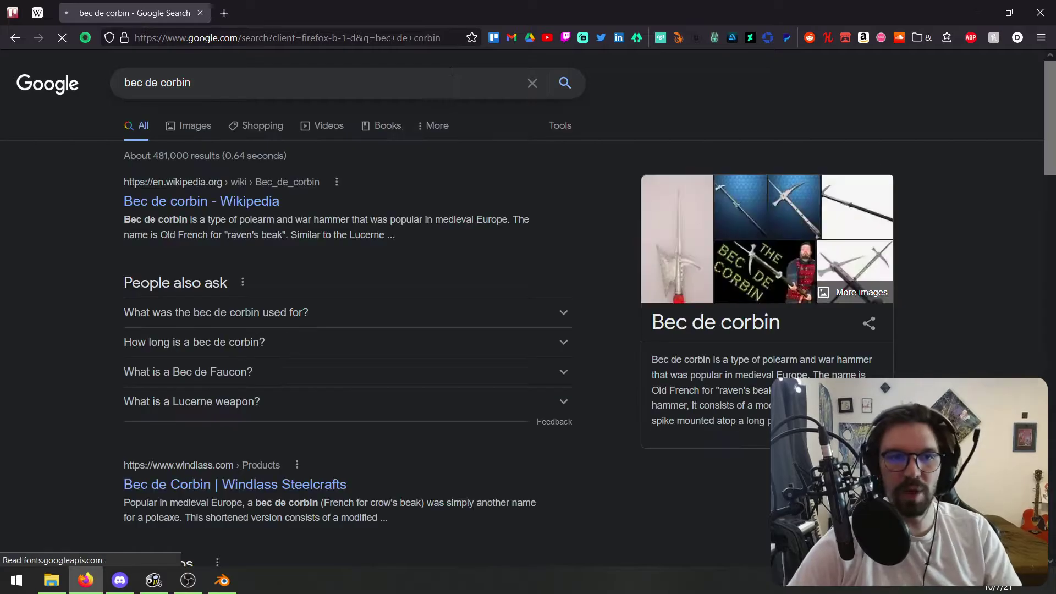
click(188, 127)
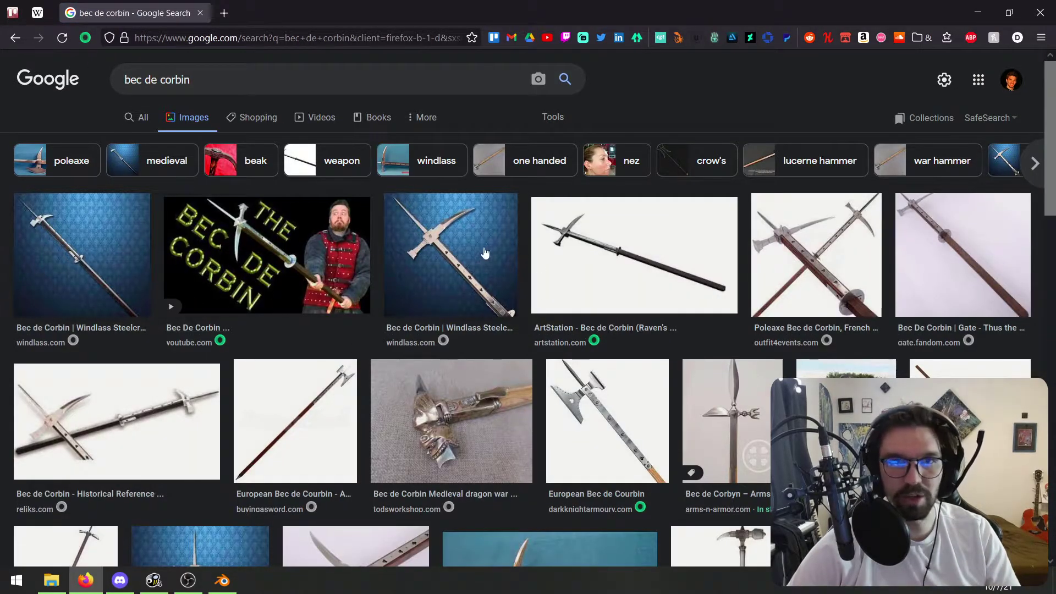
Preview the Windlass Bec de Corbin and the Arms & Armor Bec de Corbyn images to examine their spike shapes.
click(476, 248)
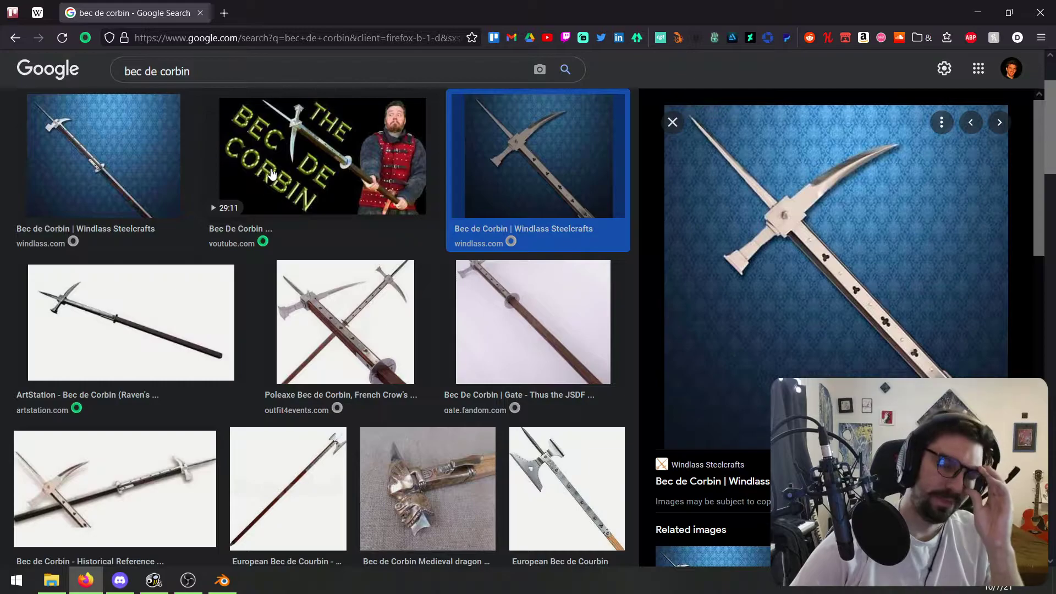
scroll(269, 173, down, 6)
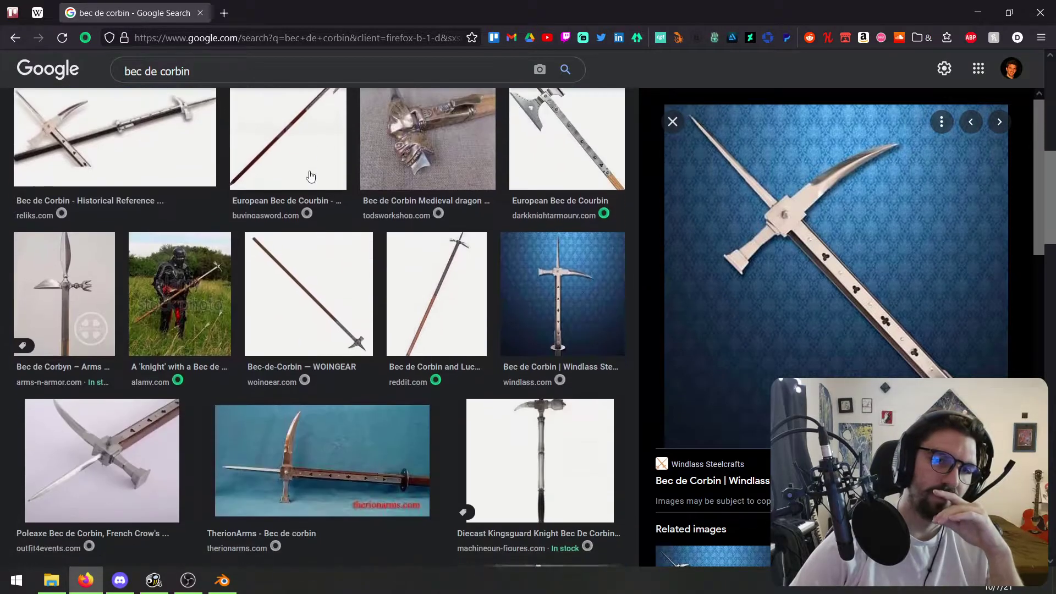
click(64, 297)
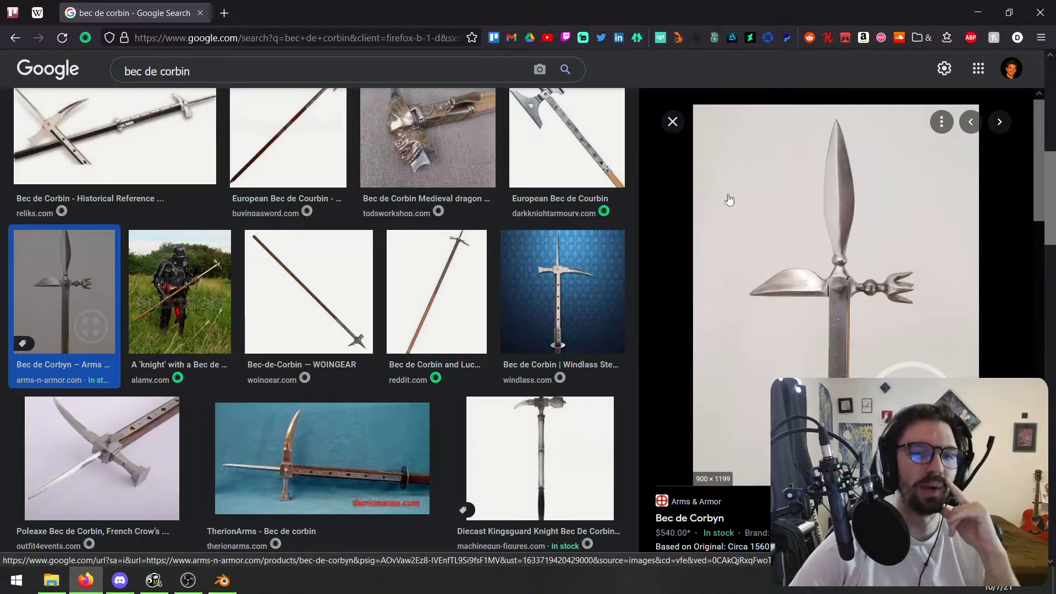
scroll(385, 308, up, 7)
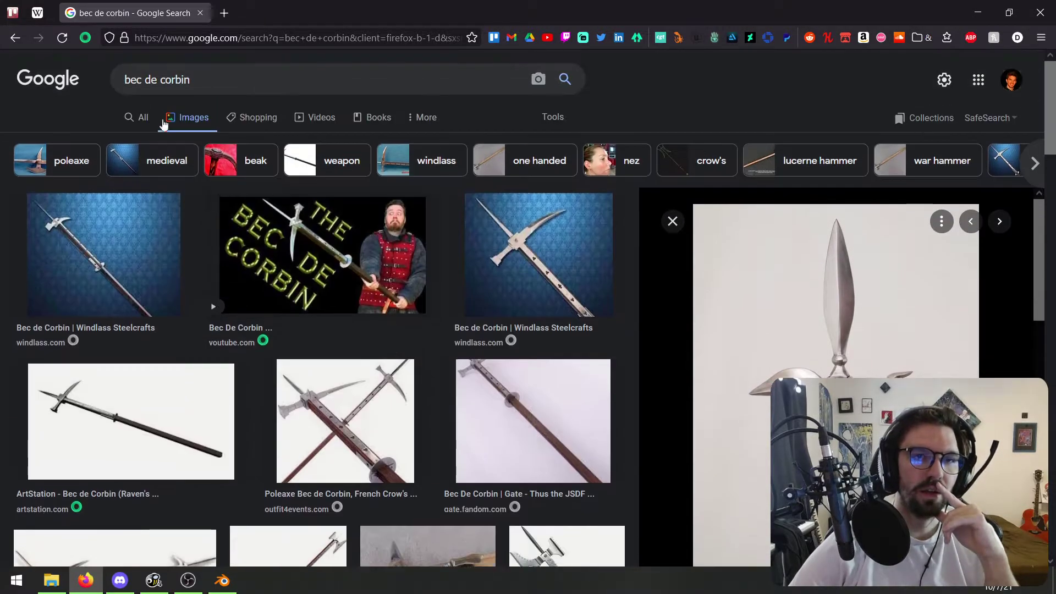
Search for images of "chinese spear" instead.
click(275, 74)
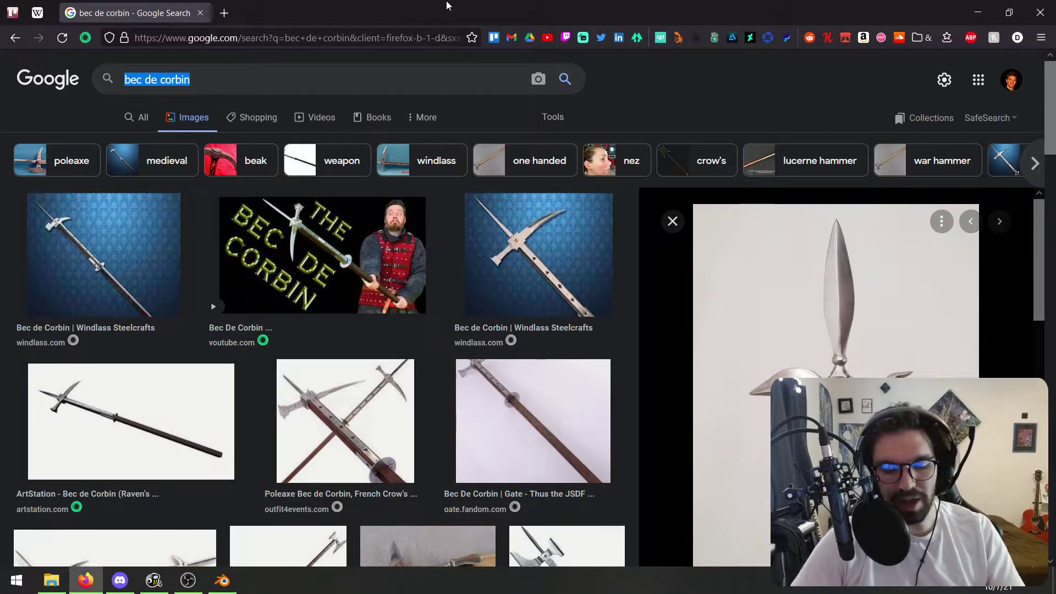
text(chinese spear)
key(Return)
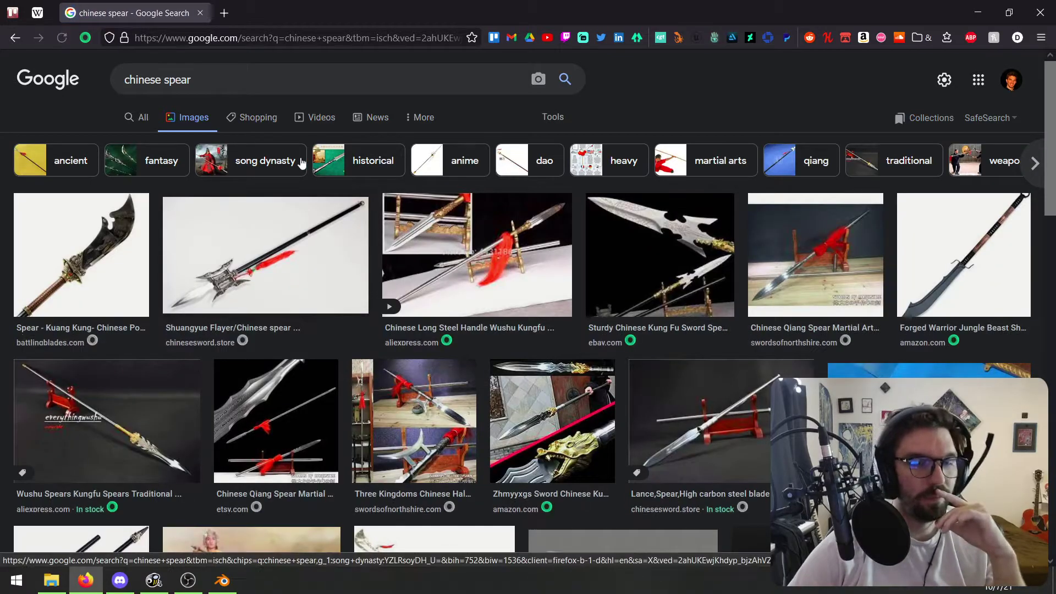
Compare the Kuang Kung, Shuangyue Flayer, Wushu and Sturdy Kung Fu spear images for the shape of their heads.
click(124, 248)
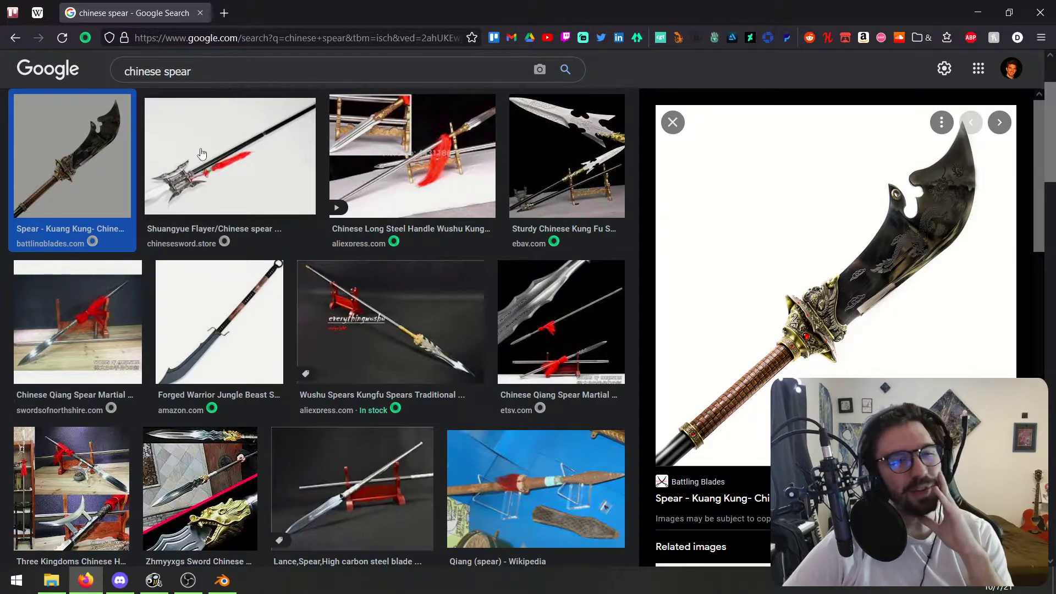
click(209, 168)
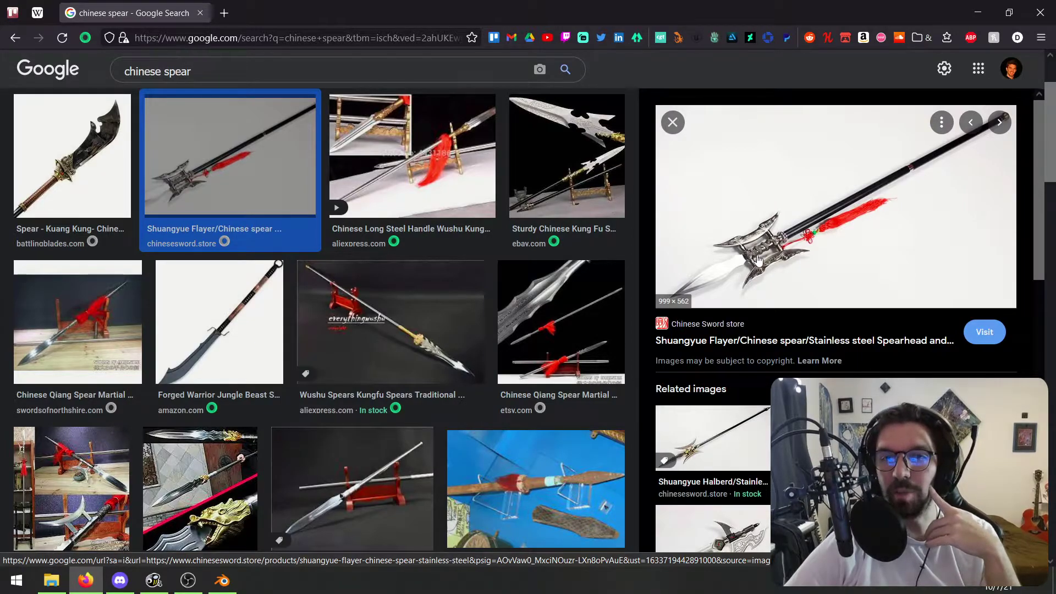
key(Left)
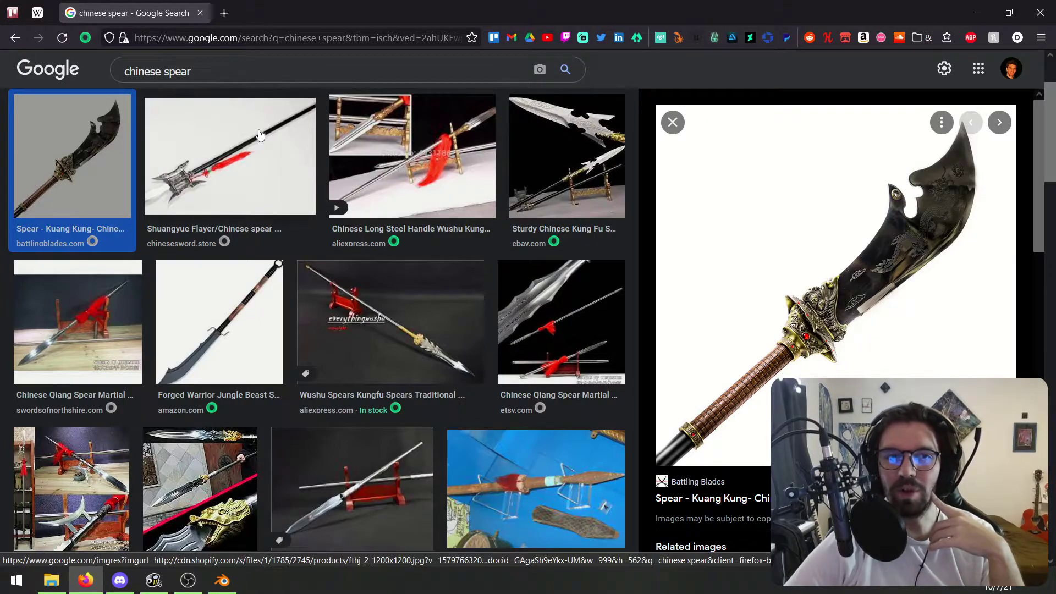
key(Right)
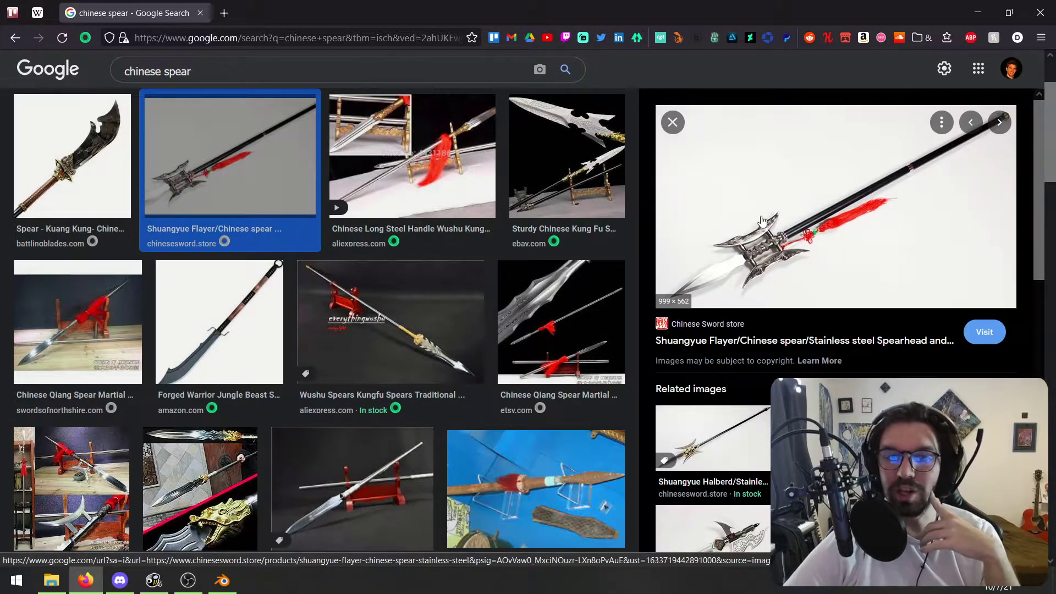
click(471, 299)
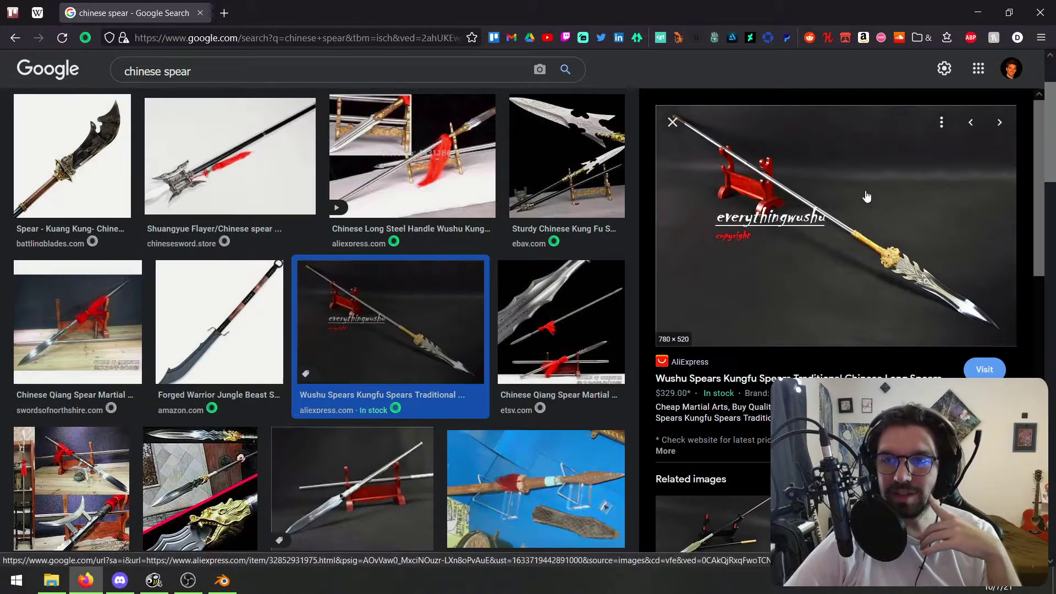
click(563, 151)
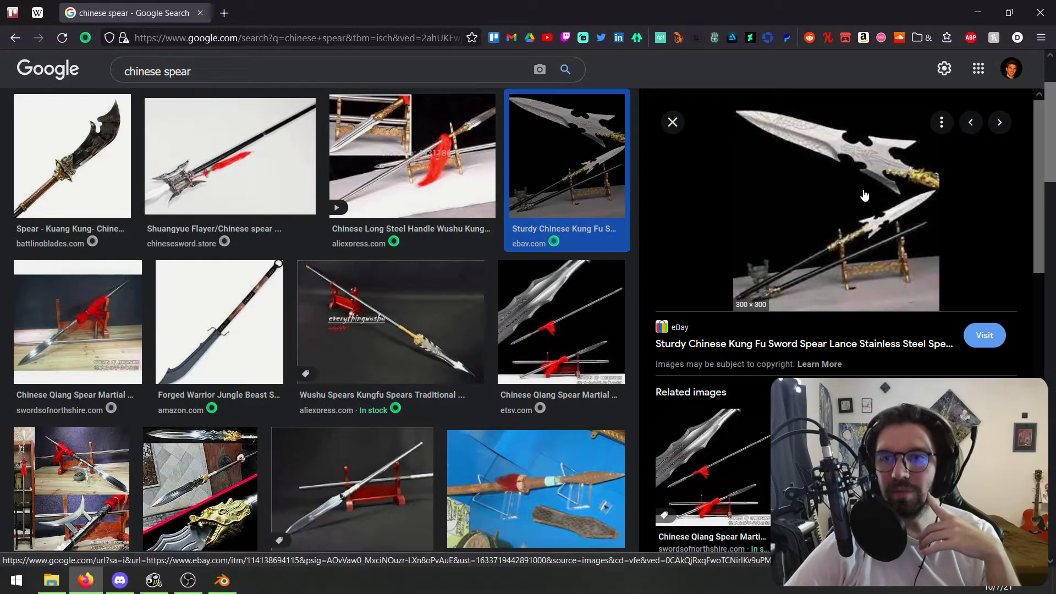
click(293, 145)
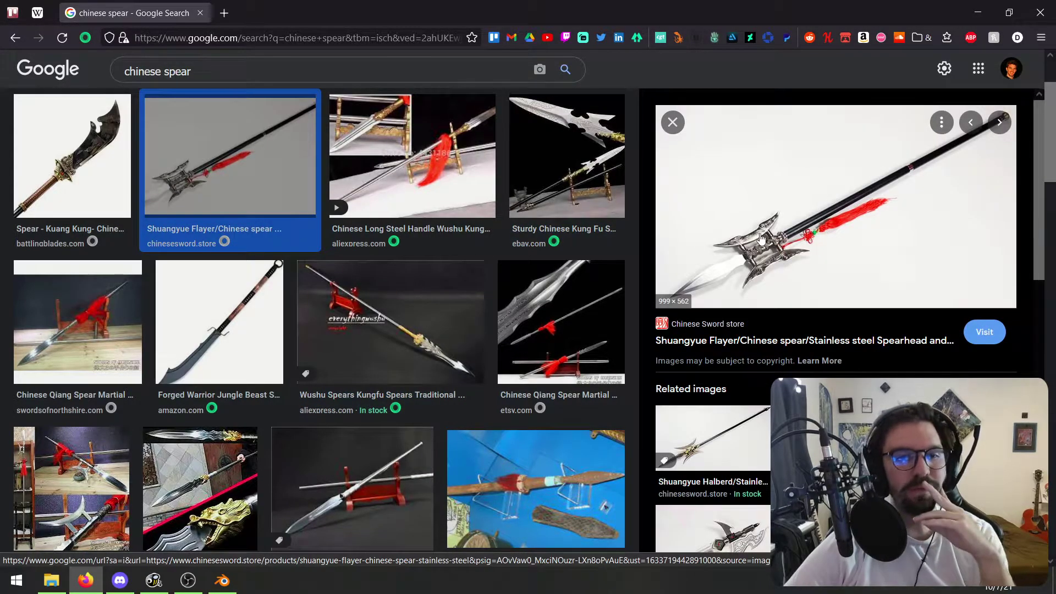
Examine the CGTrader 3D model, Shen Yun spear and traditional Amazon spear images further down the results.
scroll(369, 160, down, 5)
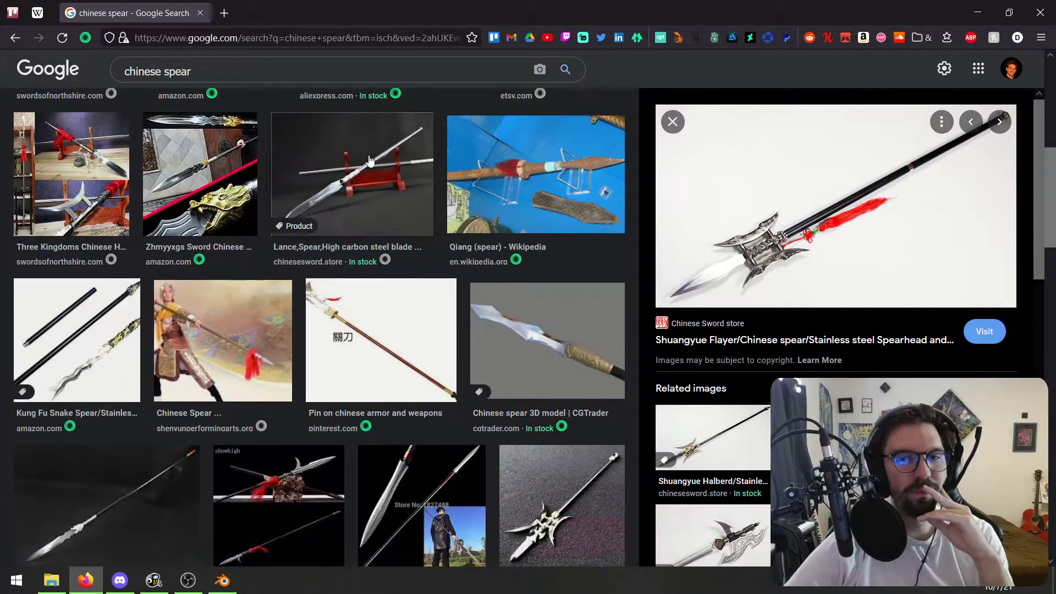
click(570, 322)
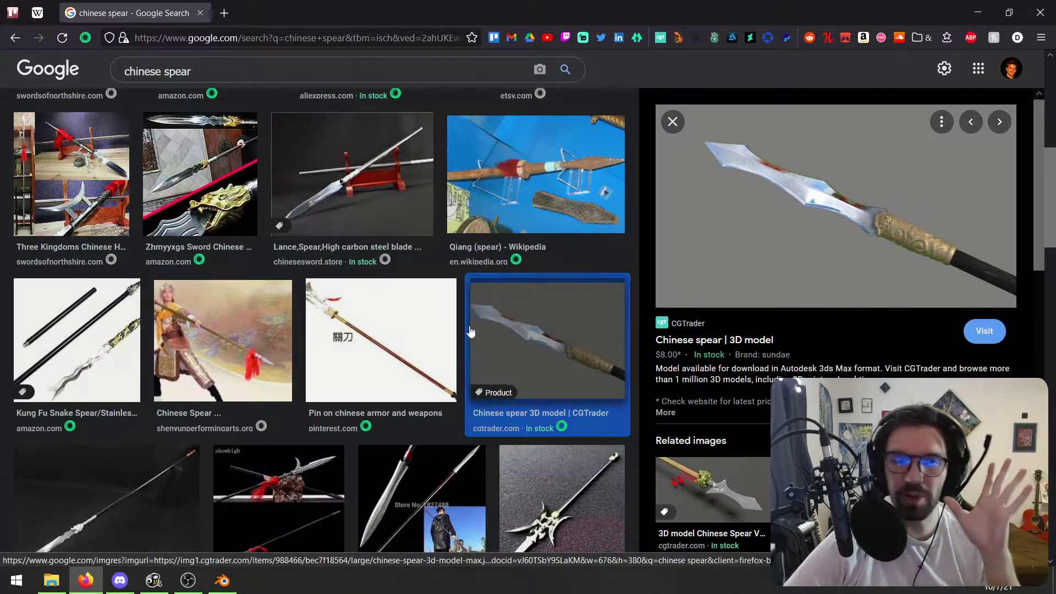
click(226, 347)
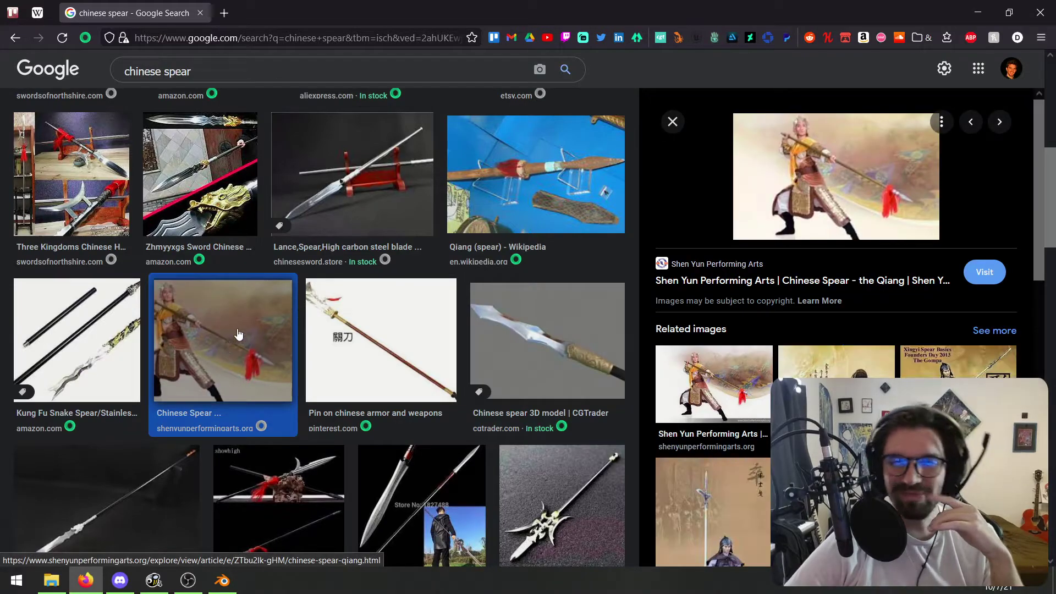
scroll(134, 347, down, 3)
scroll(219, 364, down, 2)
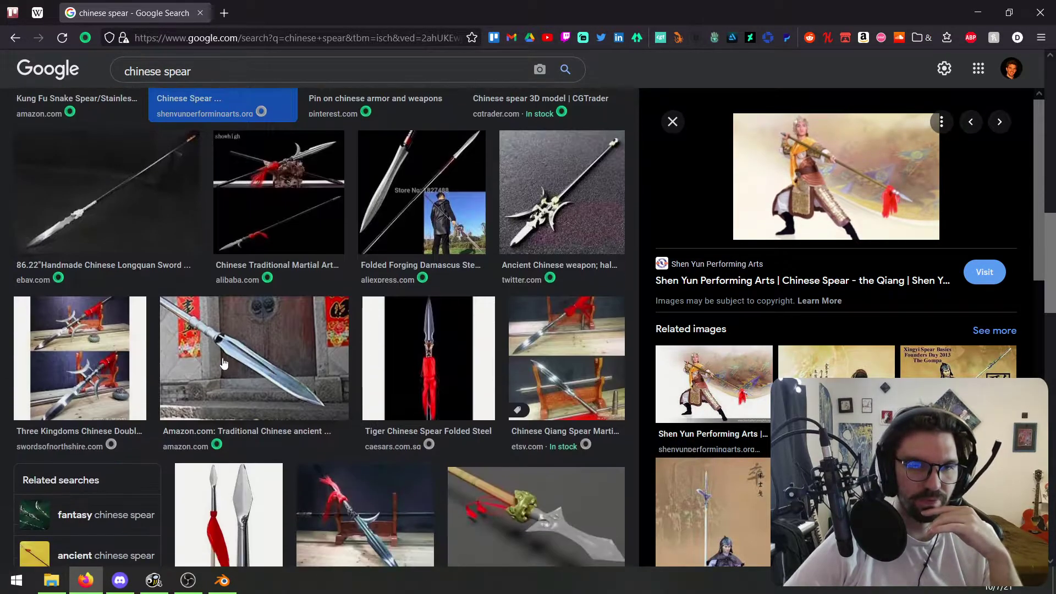
click(228, 361)
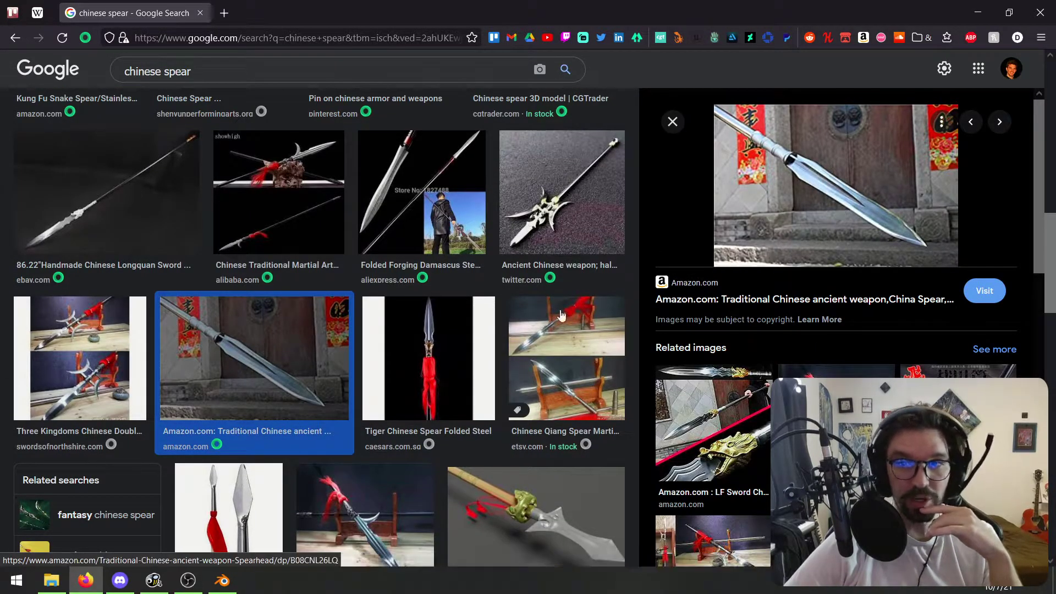
scroll(393, 283, down, 3)
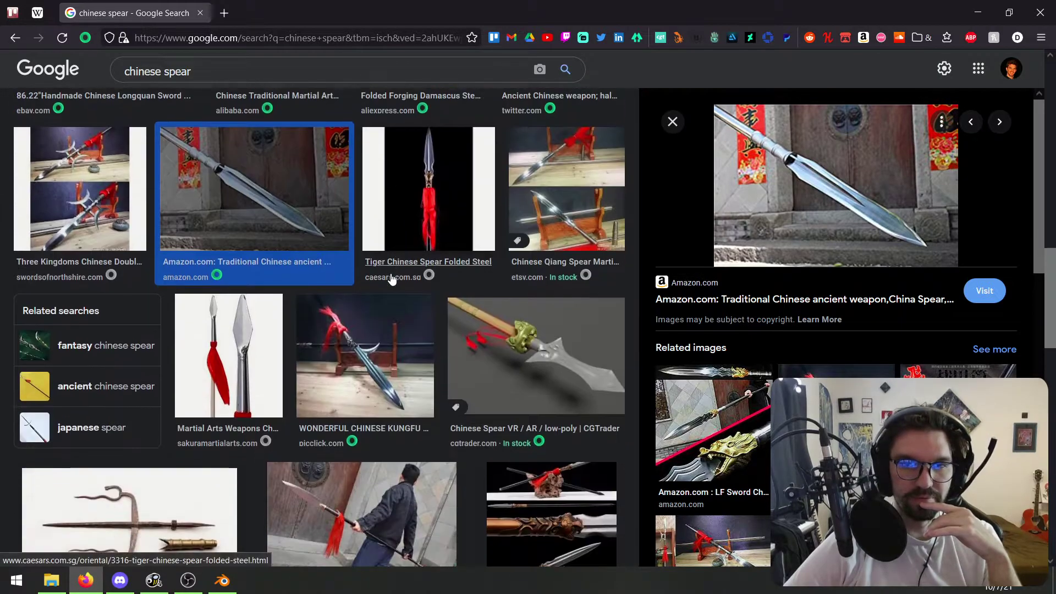
Preview the Wonderful Chinese Kungfu sickle spear and the Kris Cutlery Chinese trident spear images to compare their heads.
scroll(401, 261, down, 2)
click(401, 261)
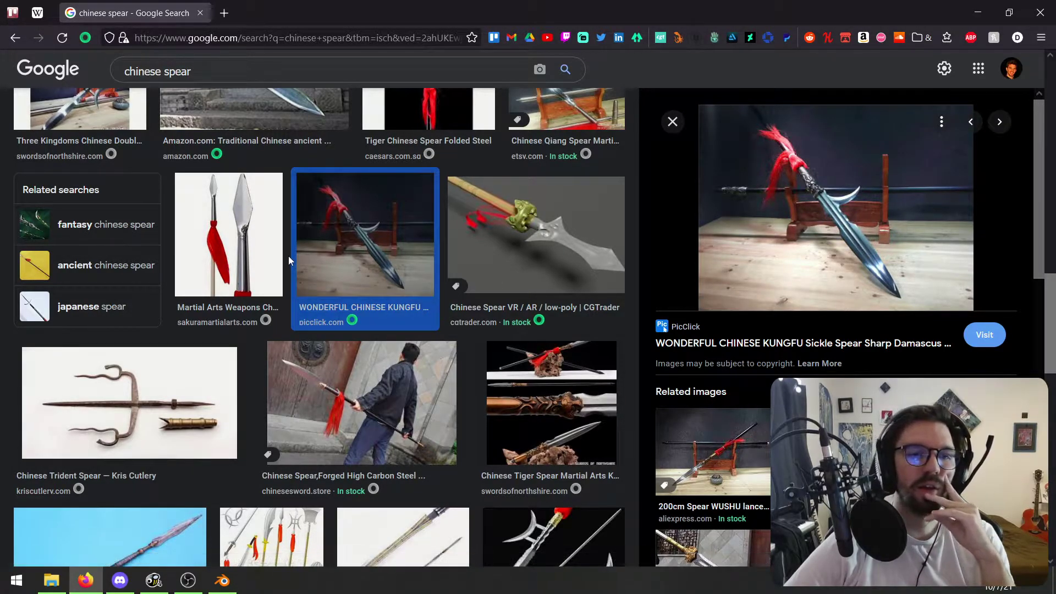
scroll(192, 297, down, 2)
click(134, 324)
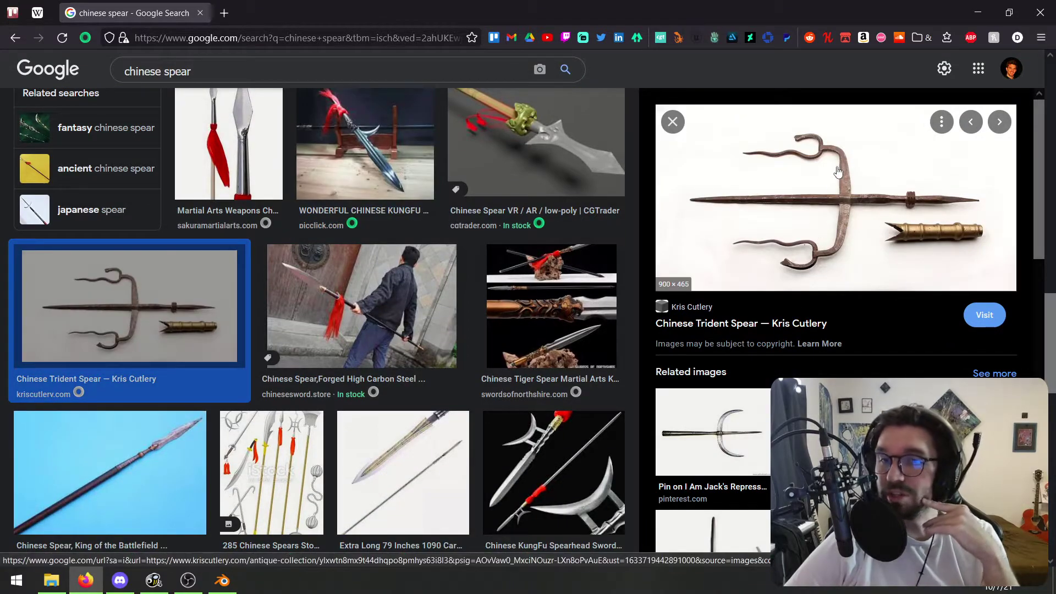
Examine the ArtStation weapon silhouette variations and the Quora image on the history of the Chinese spear.
scroll(341, 236, down, 4)
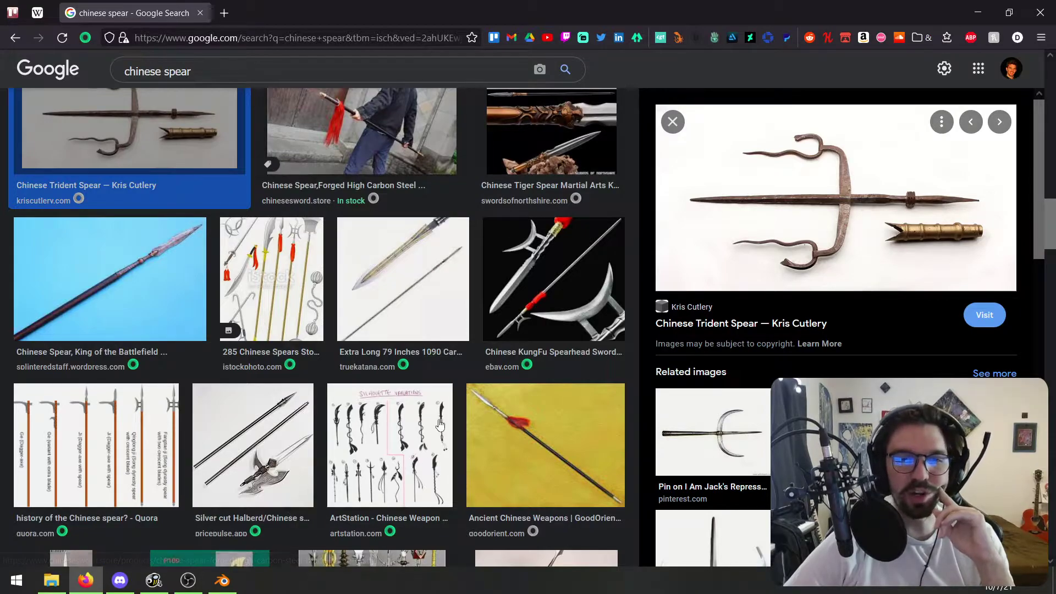
click(390, 442)
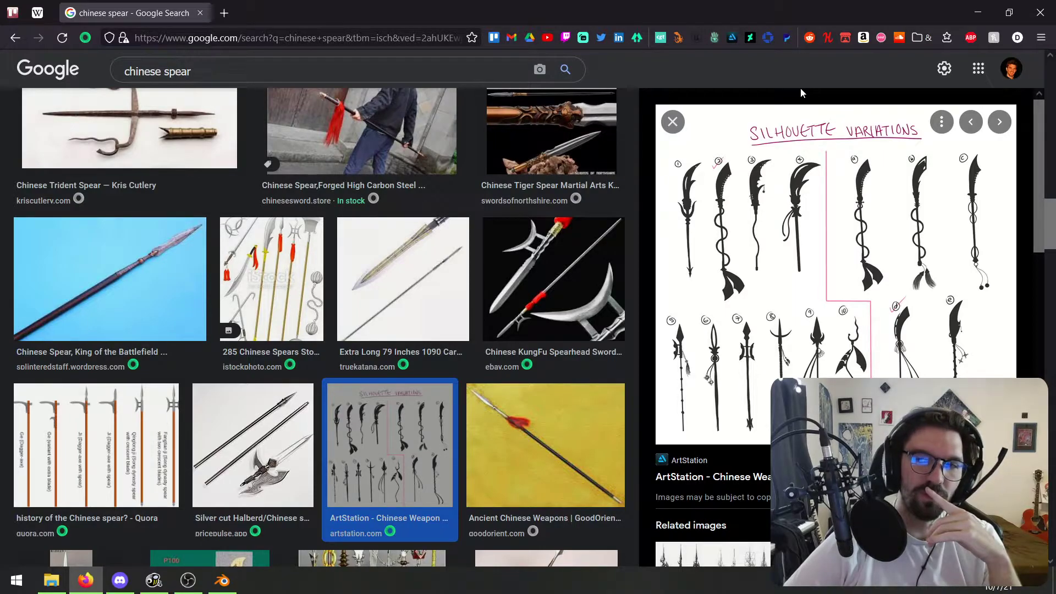
scroll(132, 231, down, 3)
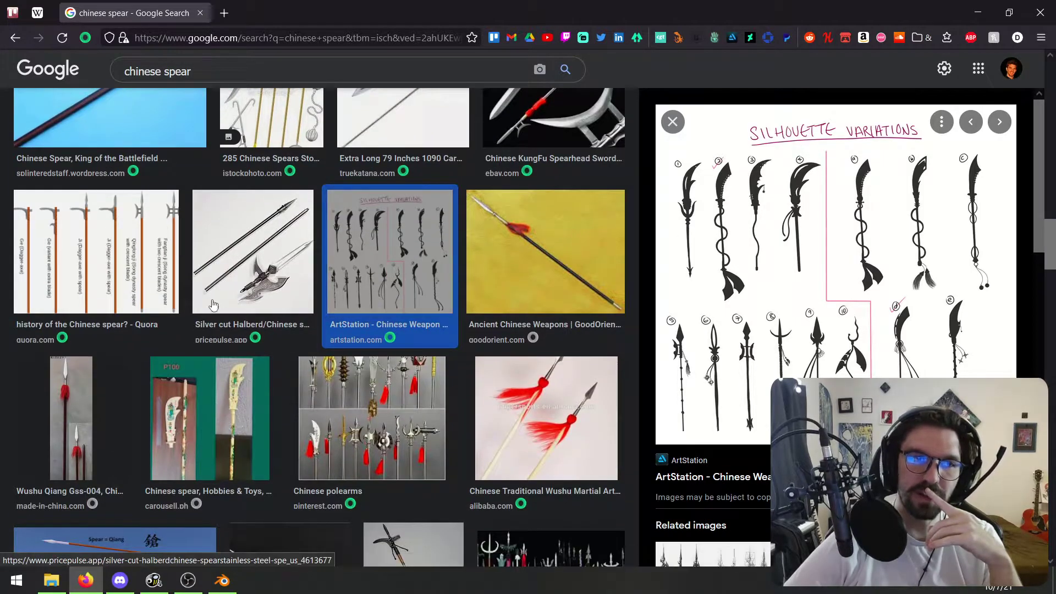
click(130, 230)
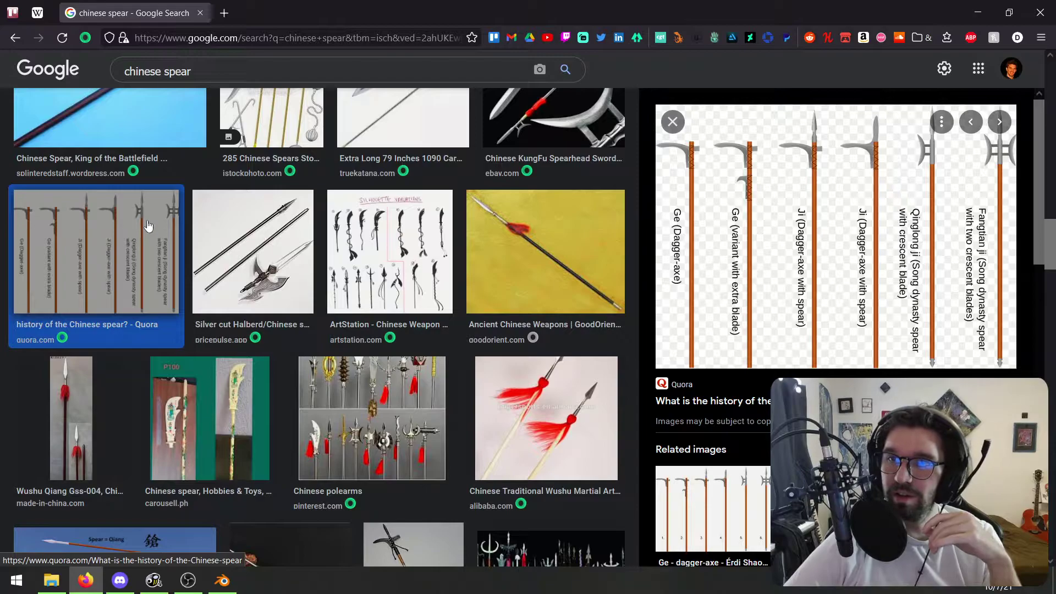
Search for images of "japanese spear" instead.
scroll(703, 101, up, 5)
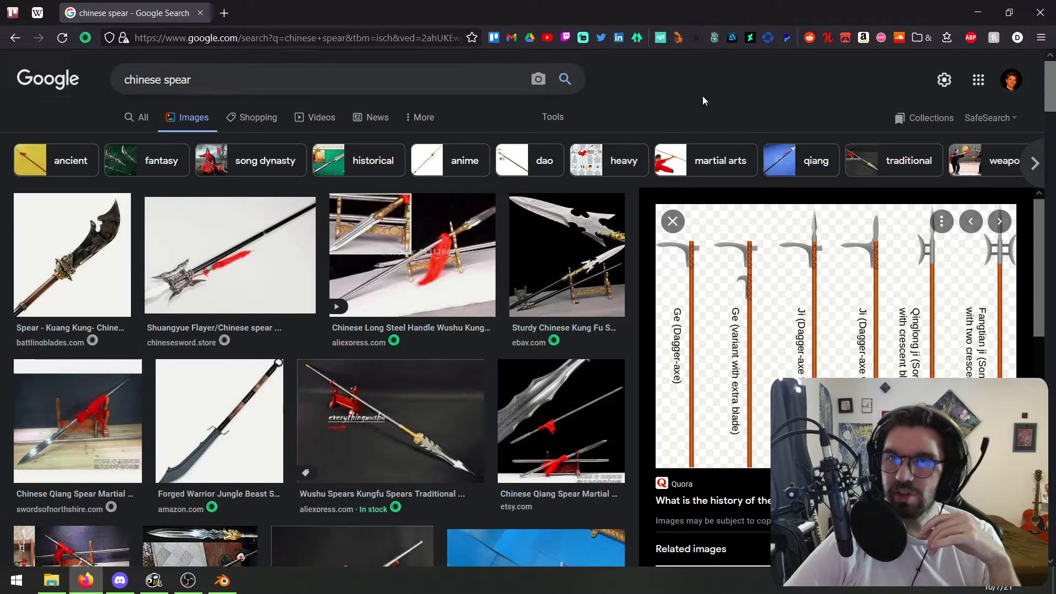
triple_click(251, 75)
text(japanese spea)
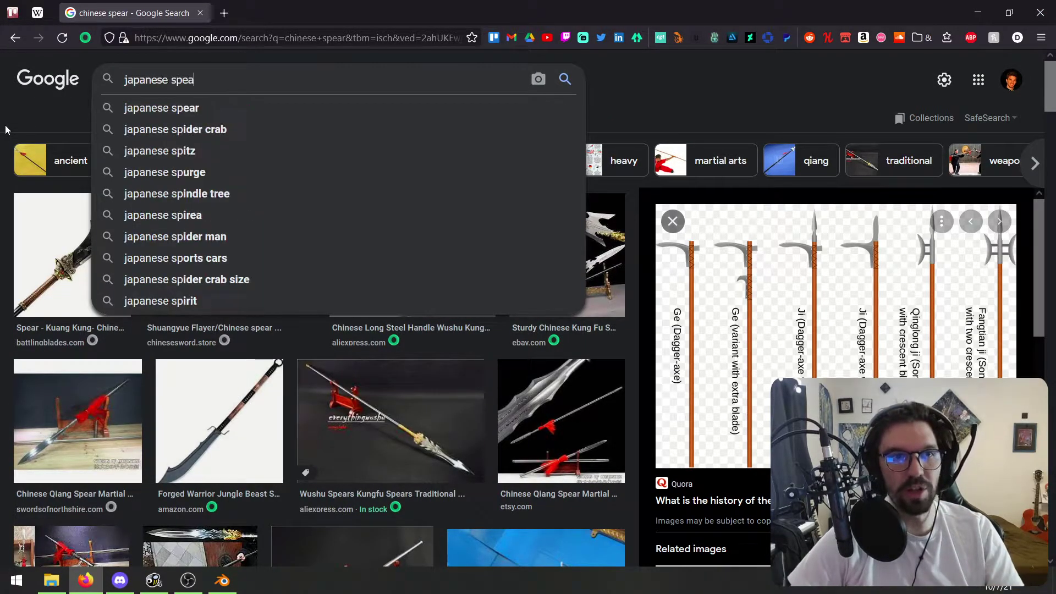
text(r)
key(Return)
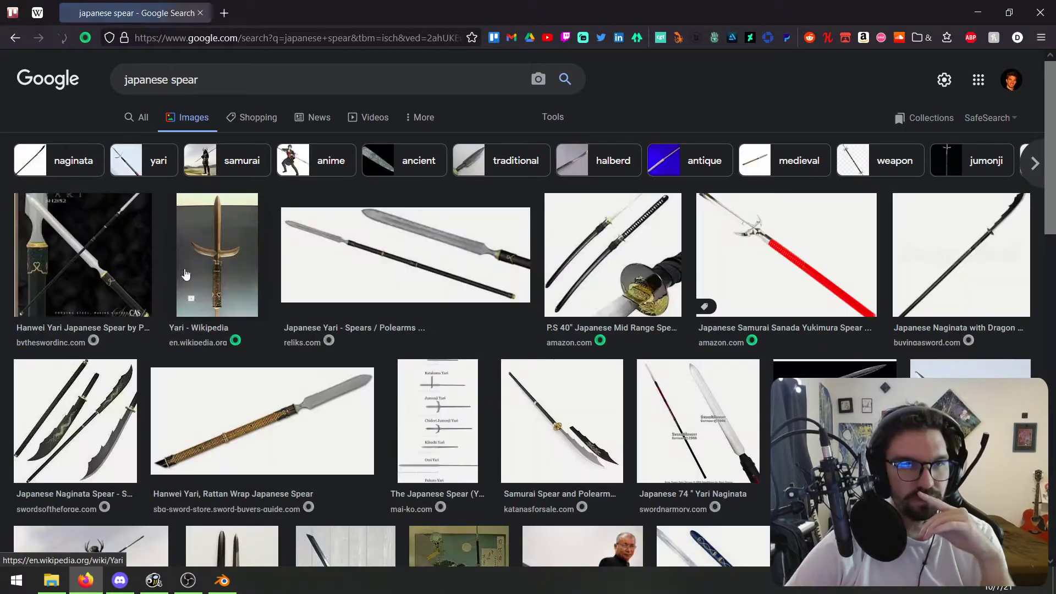
Compare the Wikipedia Yari, Sanada Yukimura spear and Naginata with Dragon Sheath images for their blade shapes.
click(242, 293)
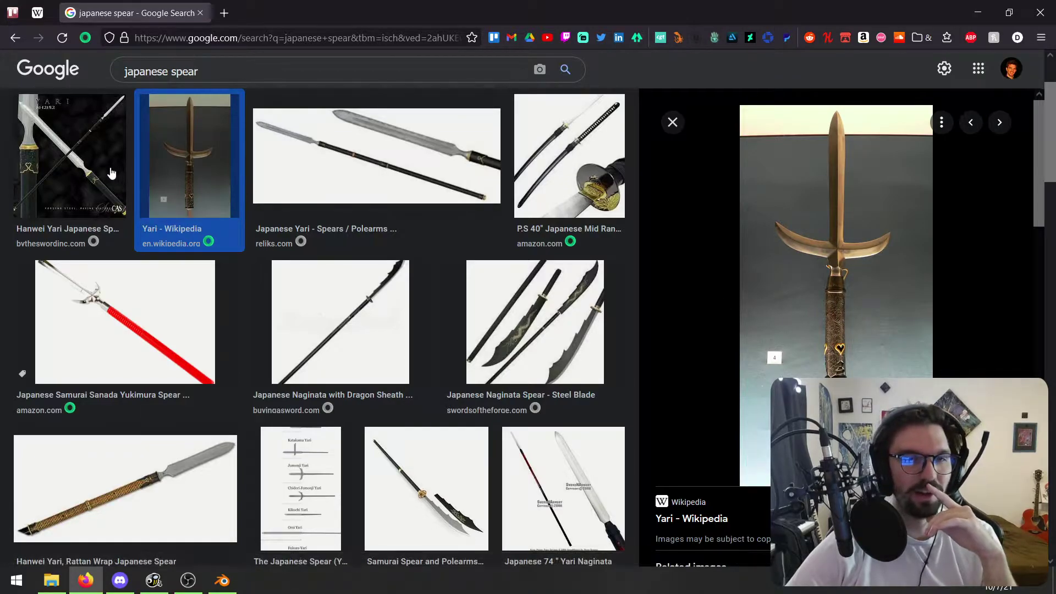
click(154, 300)
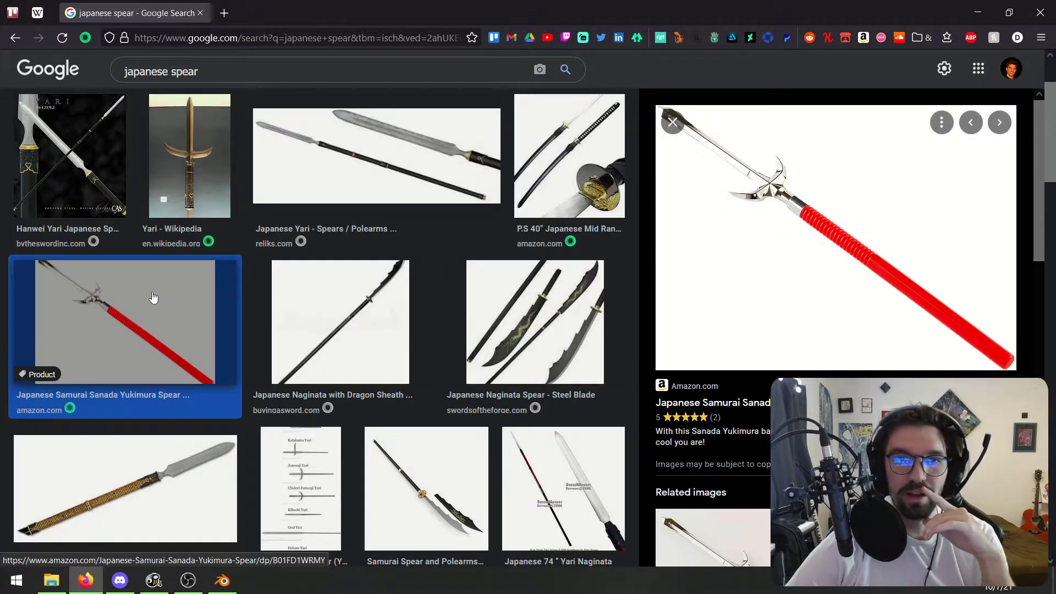
click(318, 306)
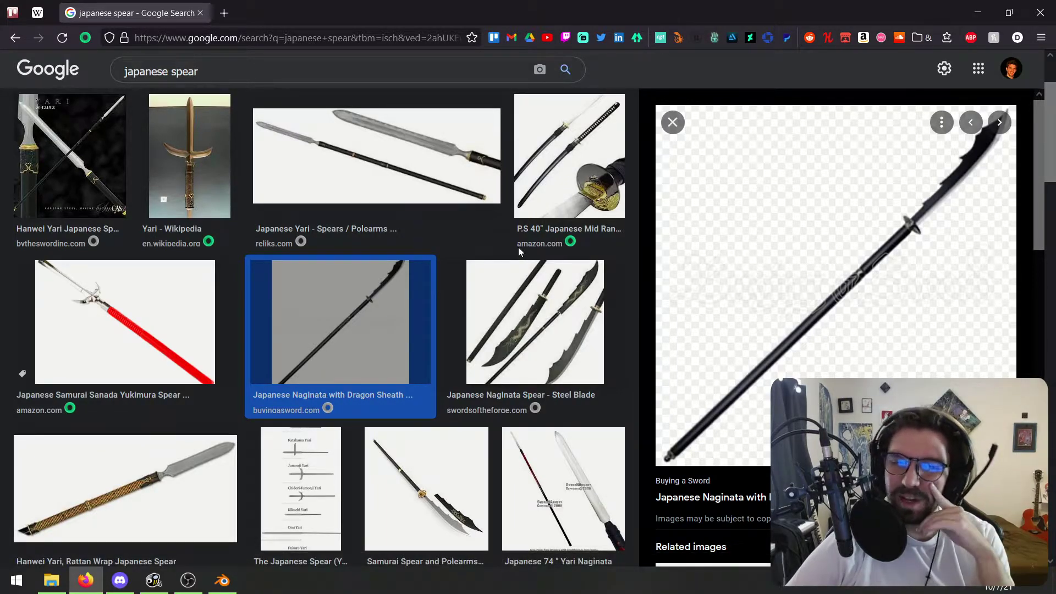
Preview the Sojutsu 35" spear and the Samurai and Ashigaru Arms pin further down the results.
scroll(518, 250, down, 2)
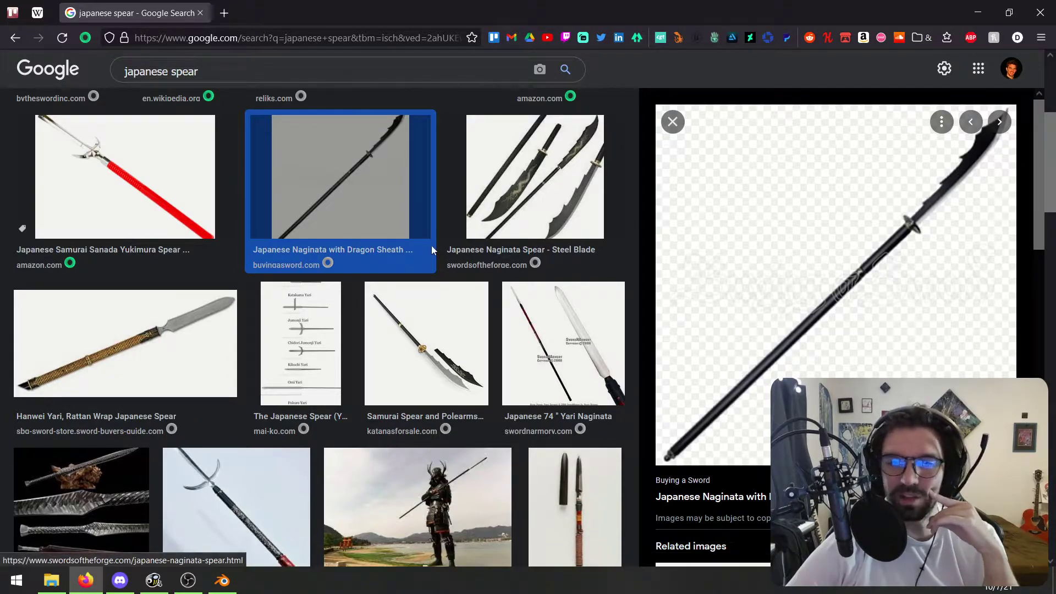
scroll(423, 242, down, 2)
click(94, 345)
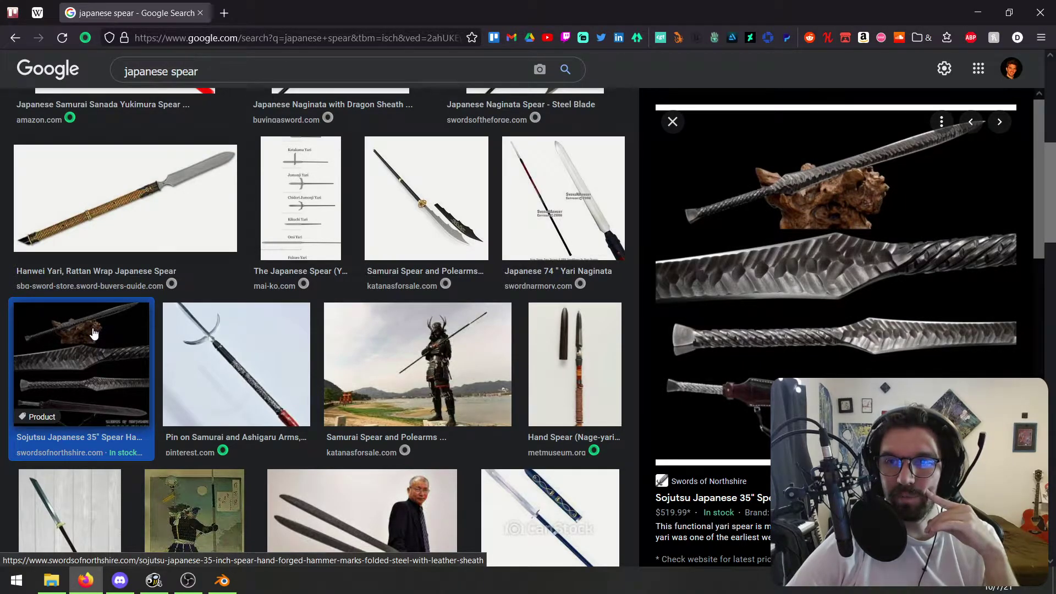
click(250, 332)
scroll(249, 318, down, 1)
scroll(249, 318, down, 1)
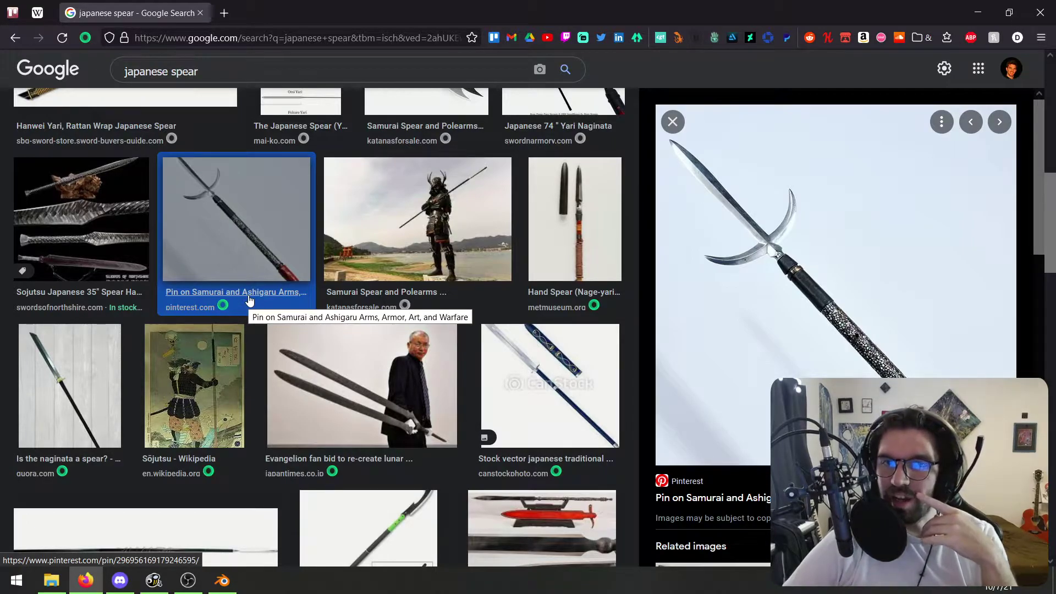
Browse the remaining Japanese spear results for head shapes, previewing the YARI and HOKO image of assorted spearheads.
scroll(249, 300, down, 2)
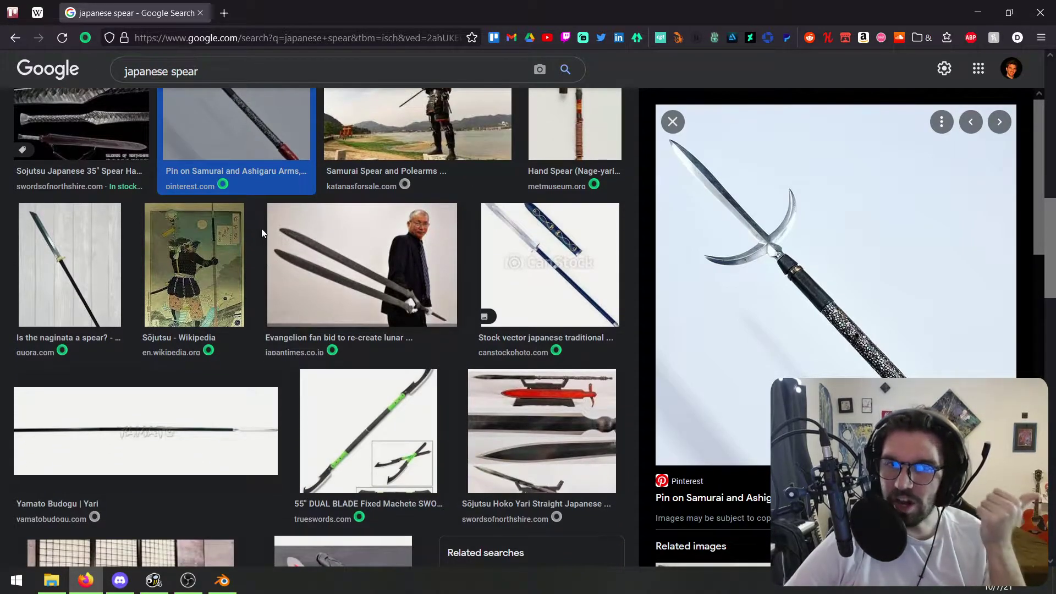
scroll(259, 223, down, 2)
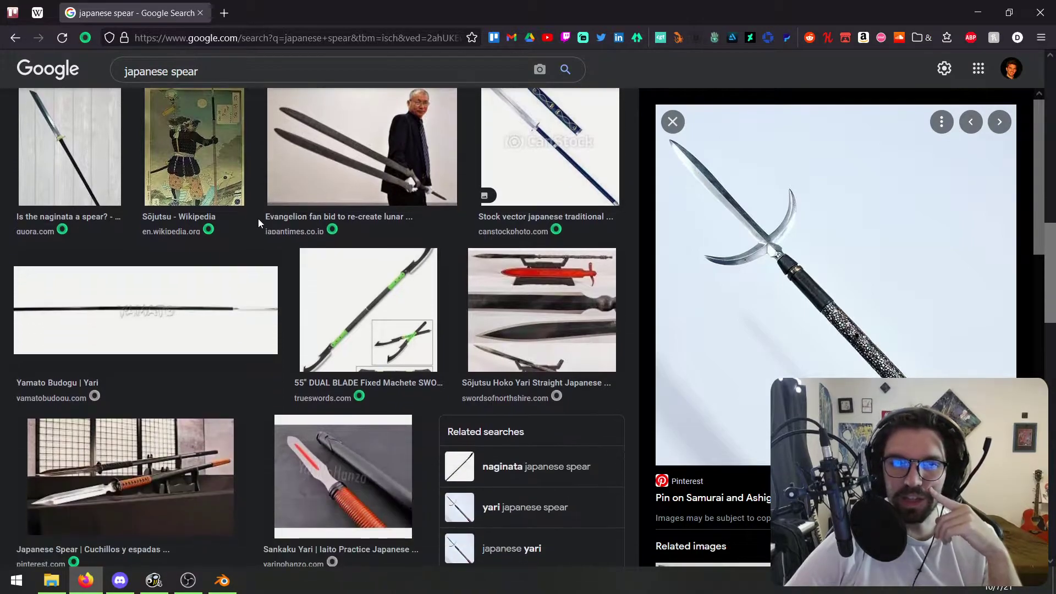
scroll(260, 212, down, 4)
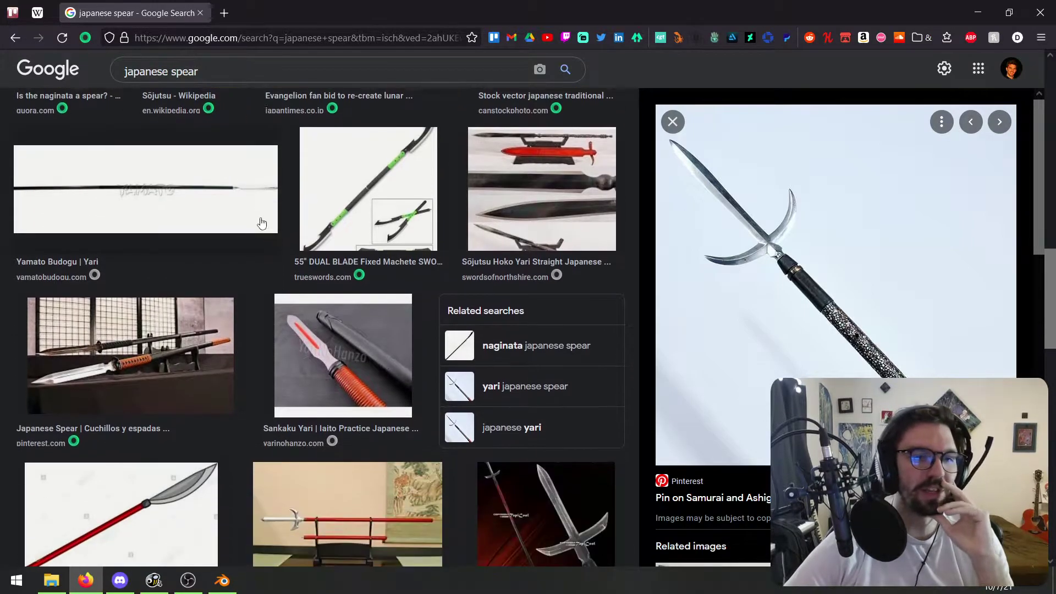
scroll(251, 205, down, 4)
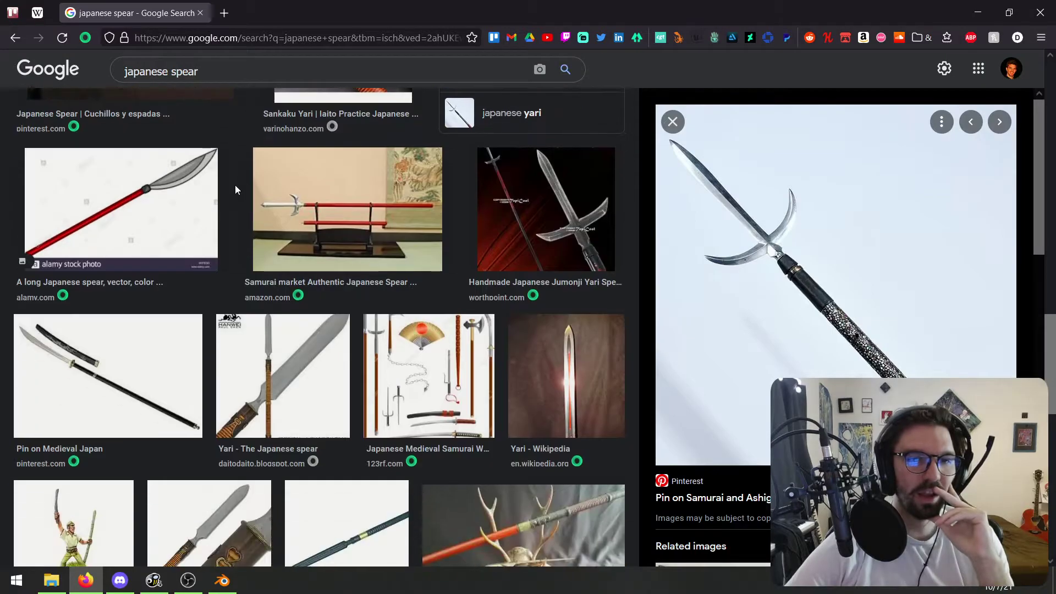
scroll(235, 186, down, 2)
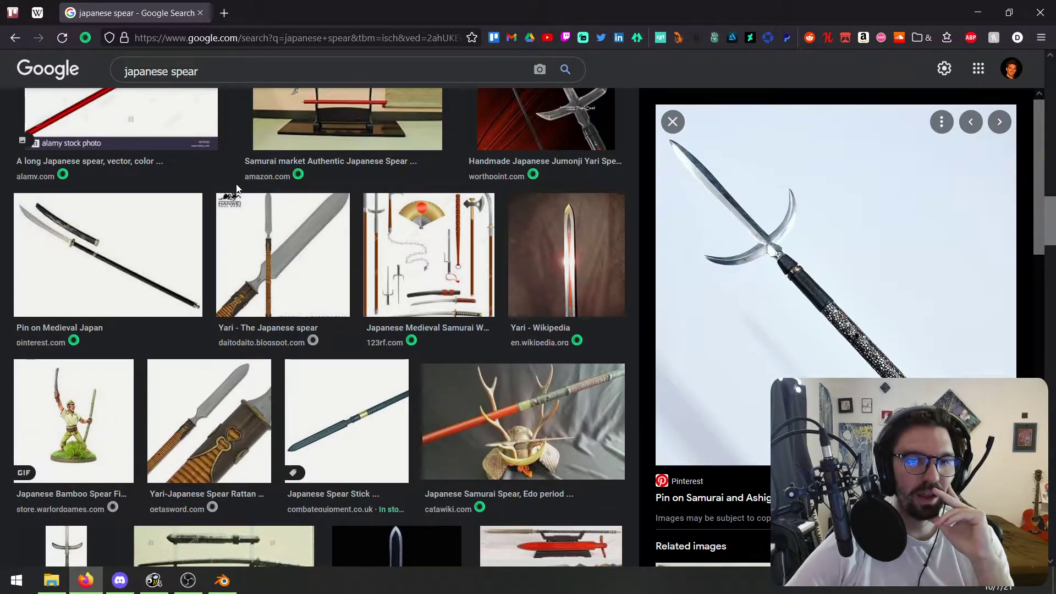
scroll(237, 188, down, 3)
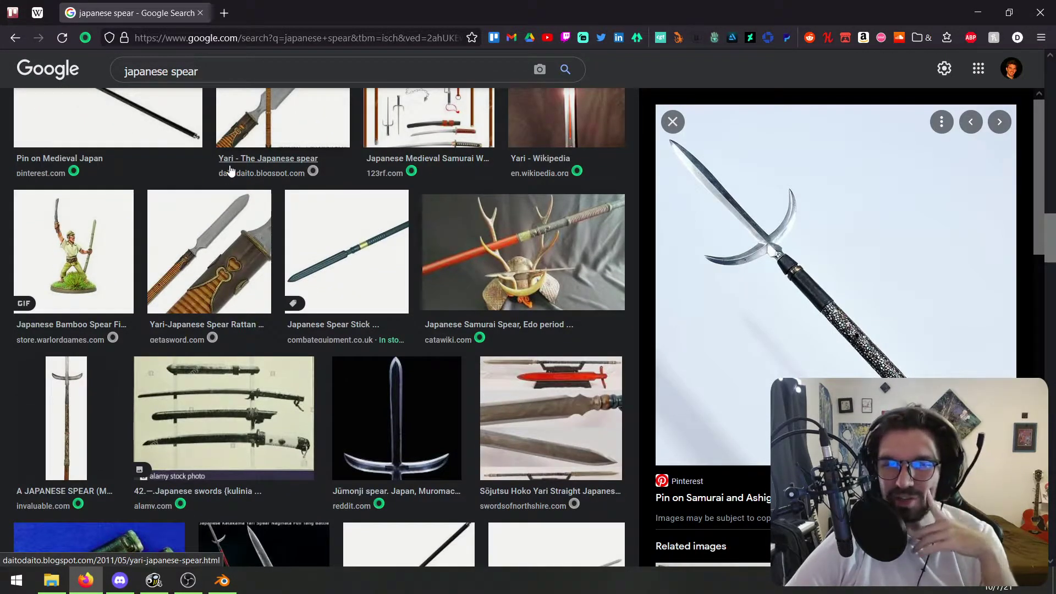
scroll(234, 173, down, 2)
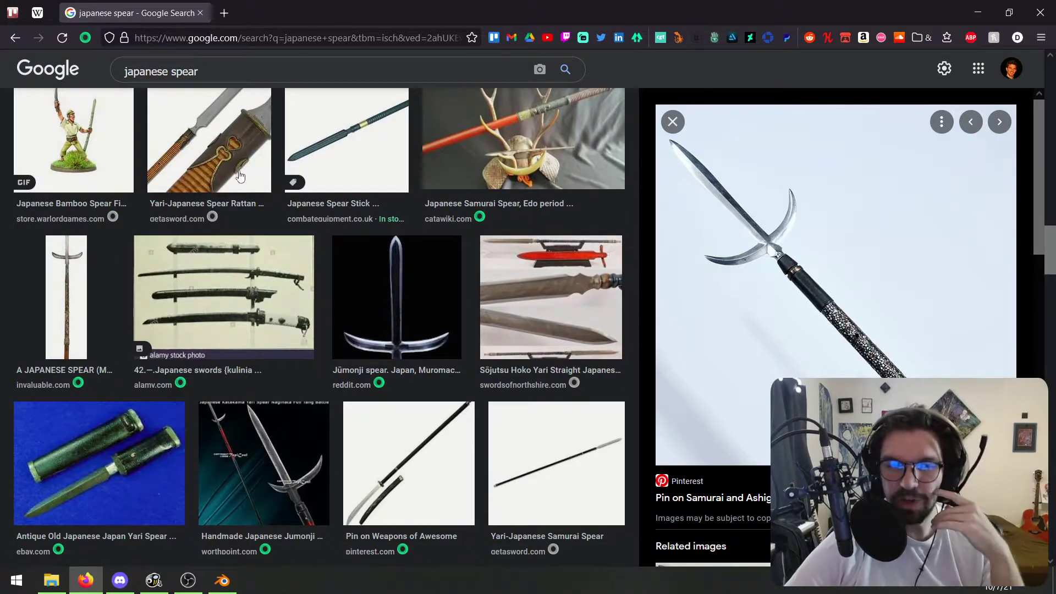
scroll(237, 179, down, 3)
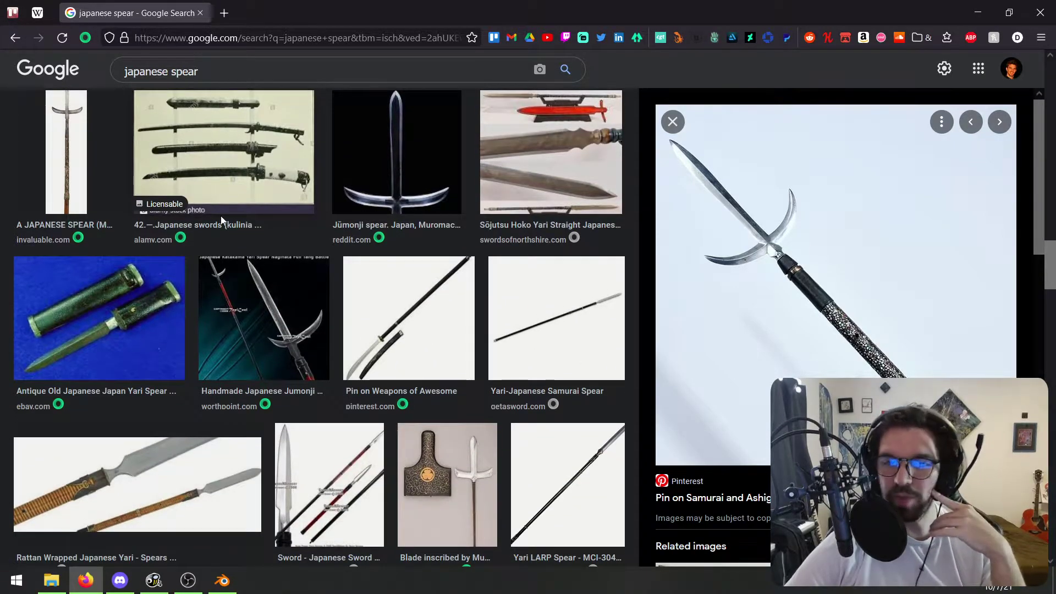
scroll(222, 226, down, 5)
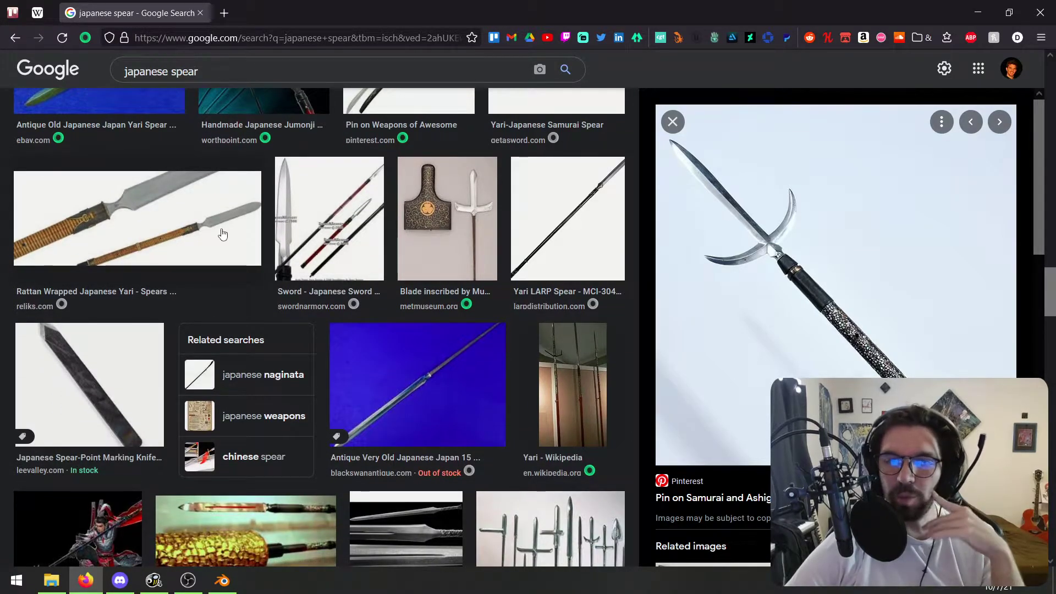
scroll(222, 234, down, 2)
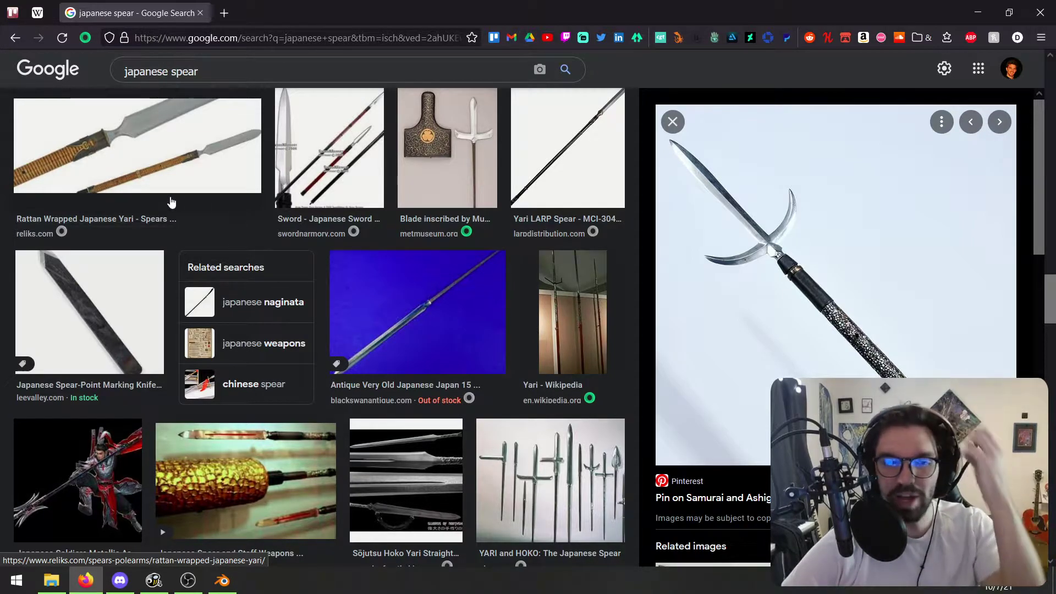
click(589, 474)
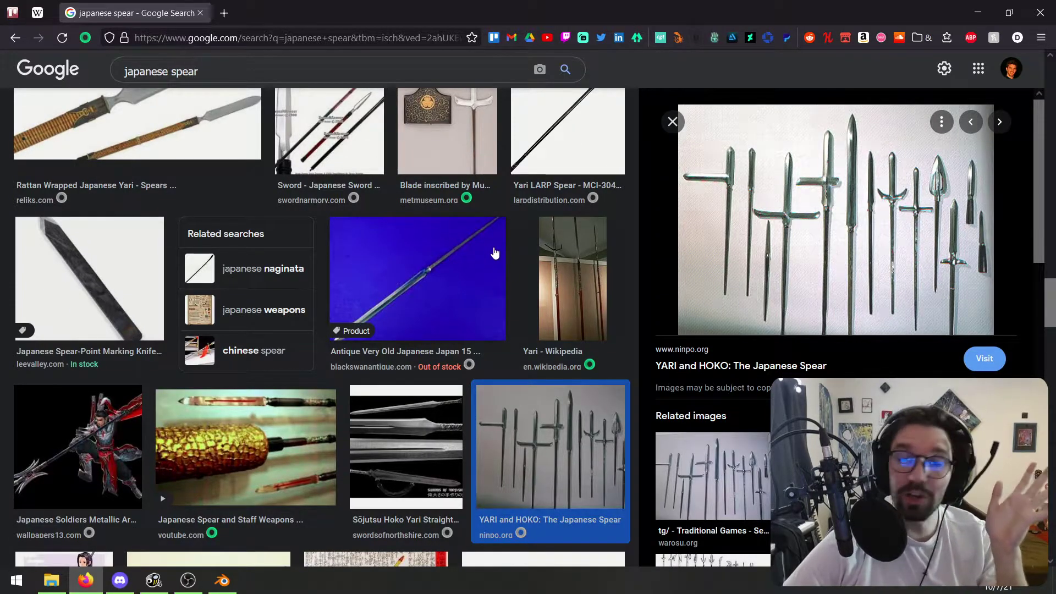
scroll(487, 296, down, 3)
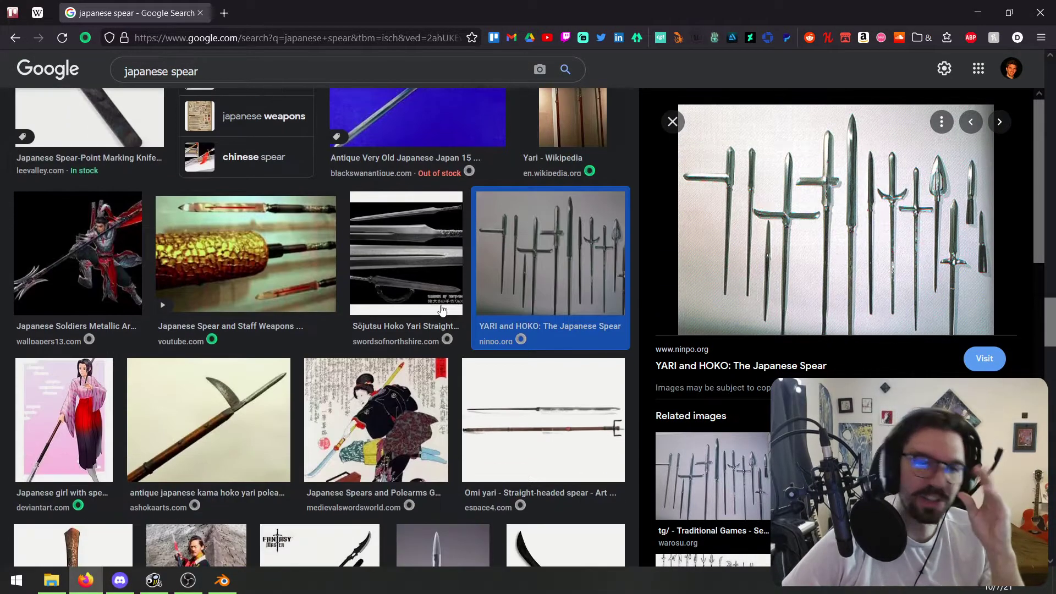
scroll(440, 281, down, 2)
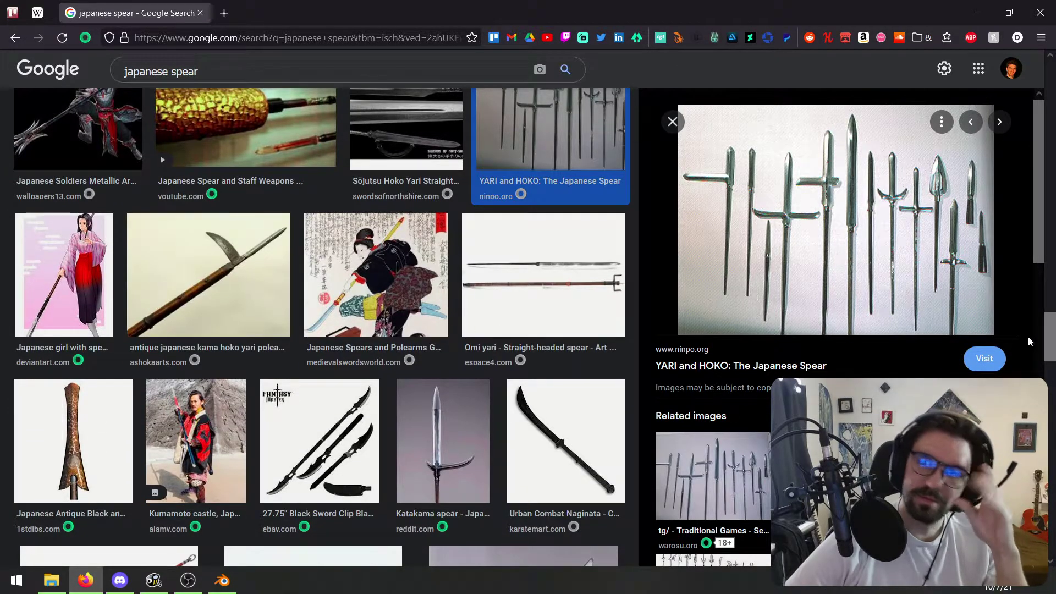
Replace the image search with "war fan".
drag(1050, 335, 1049, 55)
drag(220, 81, 113, 81)
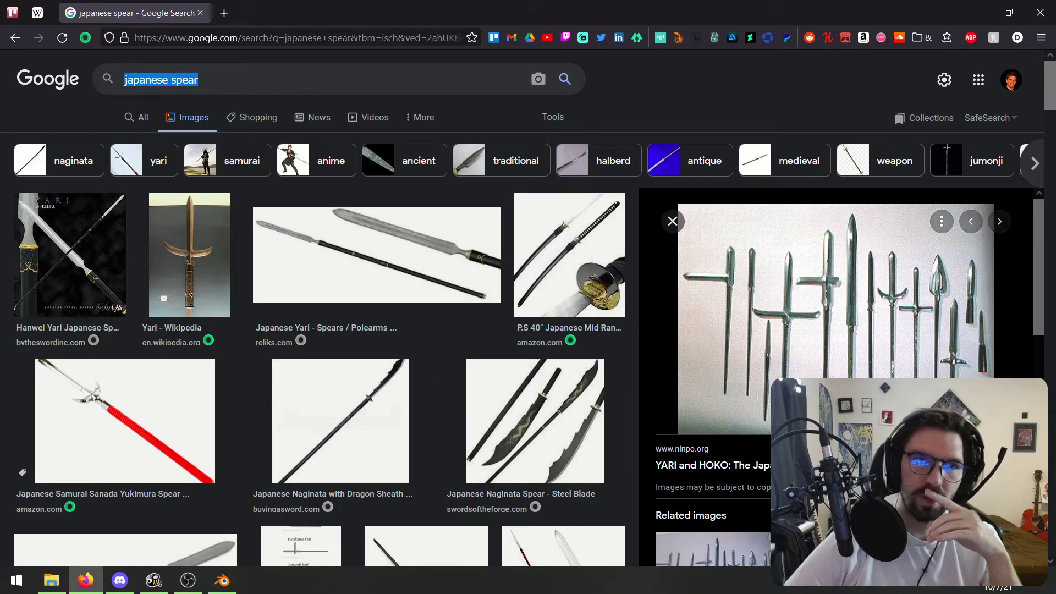
text(war fan)
key(Return)
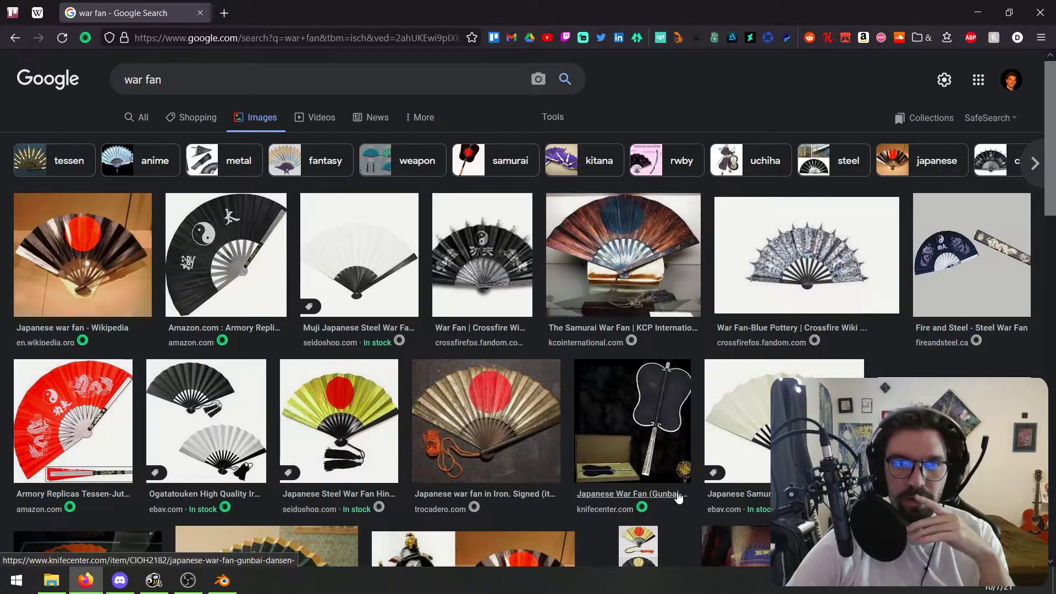
Examine the spikes and blades in the War Fan-Blue Pottery and Blend Swap Kitana's War Fans images.
click(813, 250)
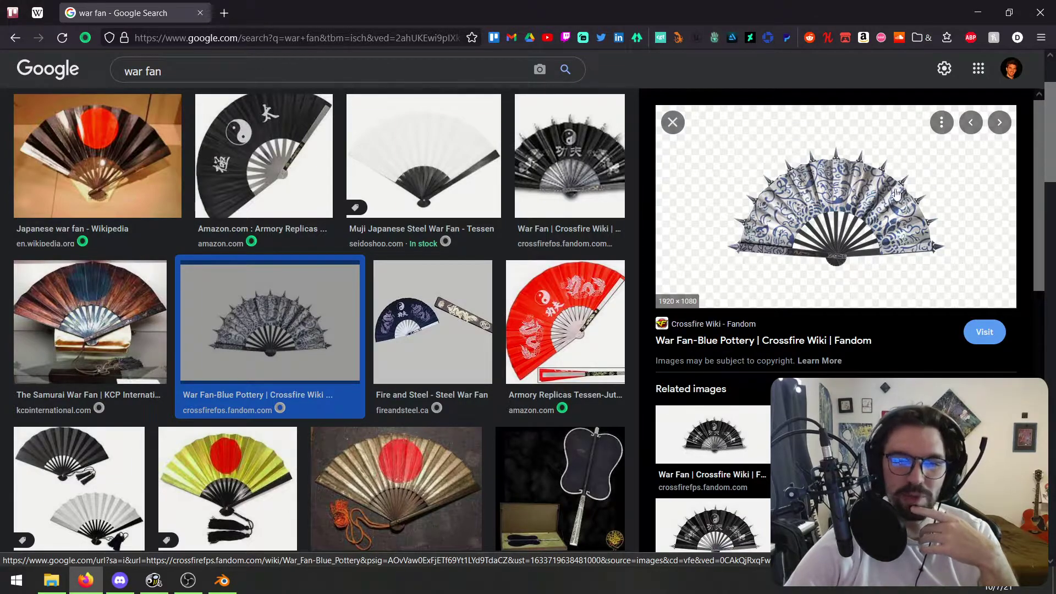
scroll(476, 252, down, 5)
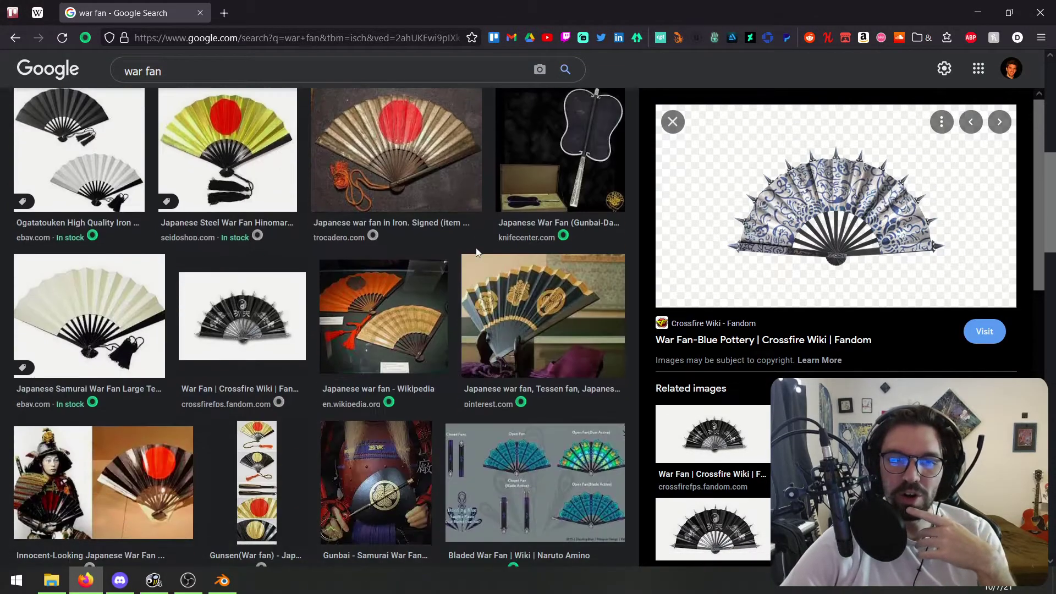
scroll(476, 253, down, 7)
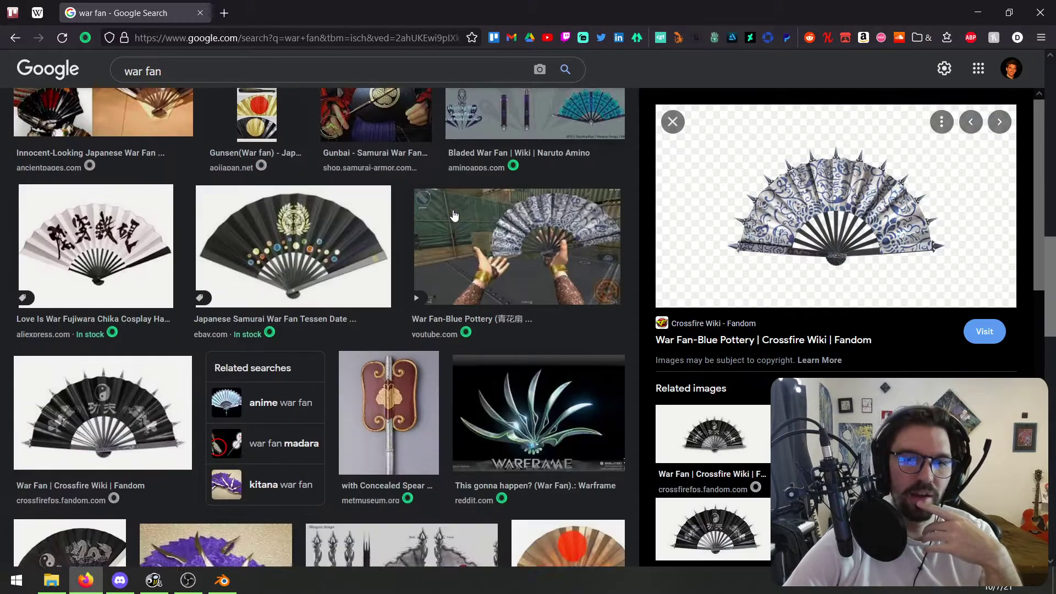
scroll(450, 208, down, 2)
scroll(450, 224, down, 1)
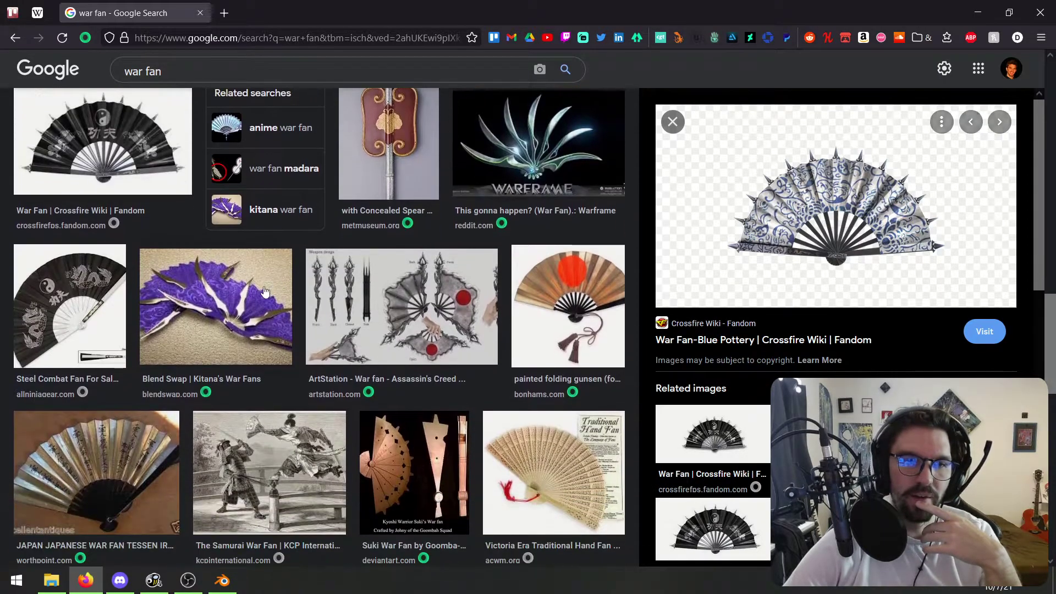
click(236, 299)
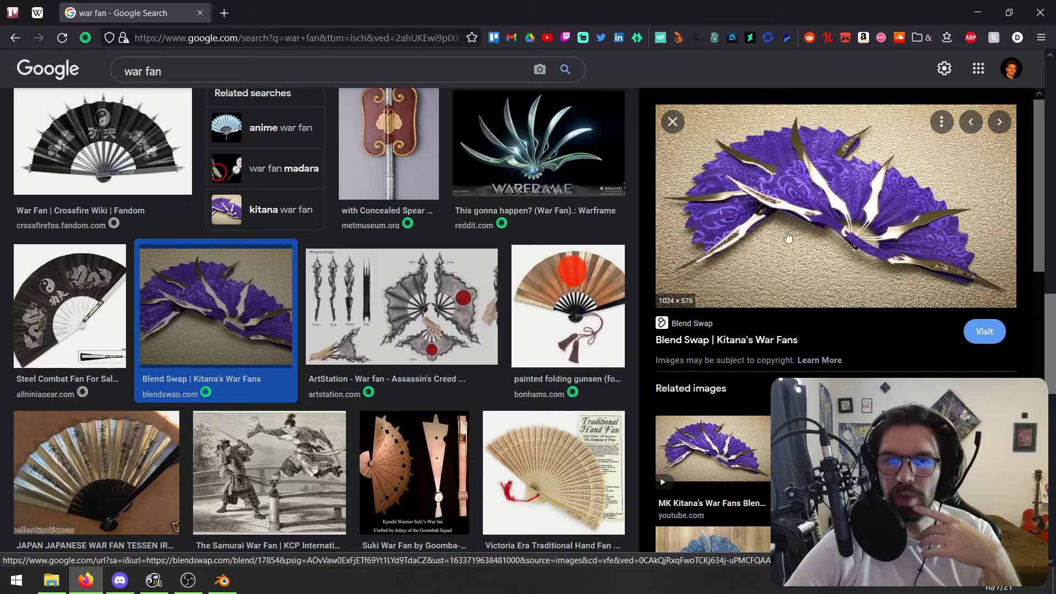
Preview the Warframe "second Warfan weapon" concept art further down the war fan results.
scroll(422, 293, down, 4)
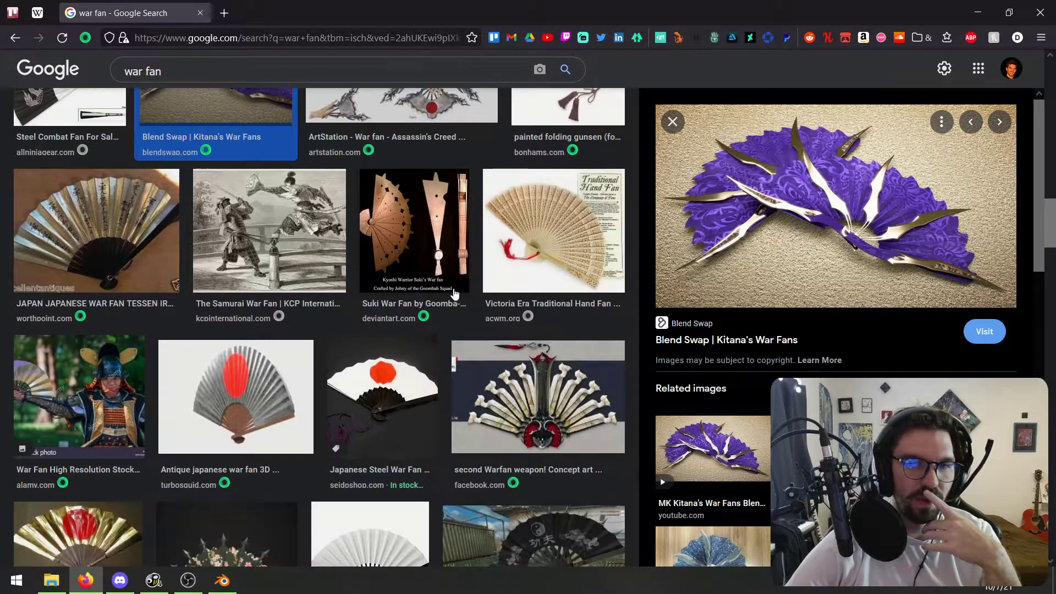
click(472, 397)
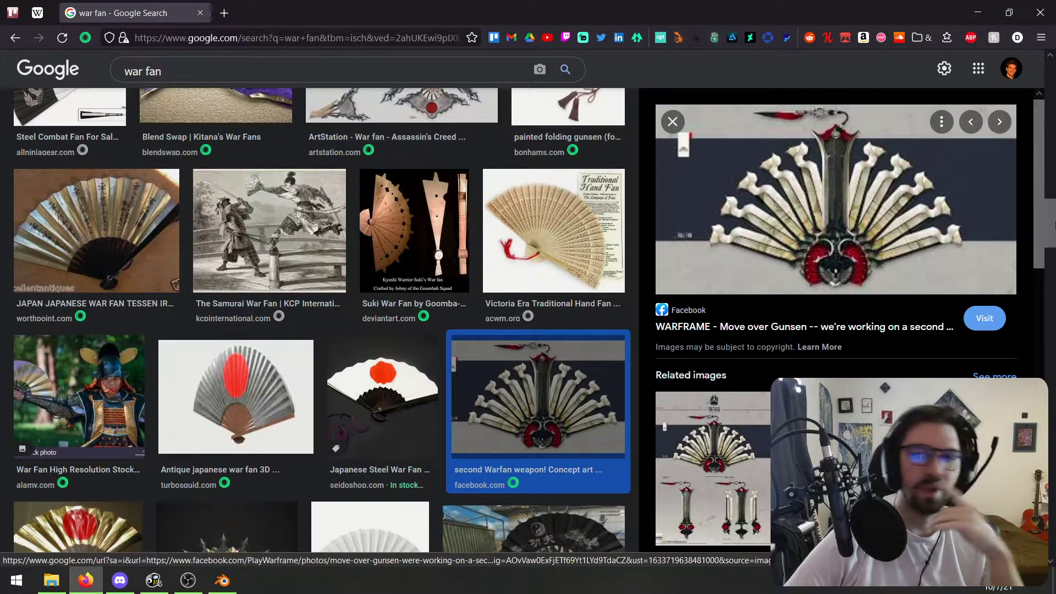
Replace the image search with "aztec obsidian weapon".
drag(1051, 226, 1051, 83)
click(169, 80)
key(ctrl+a)
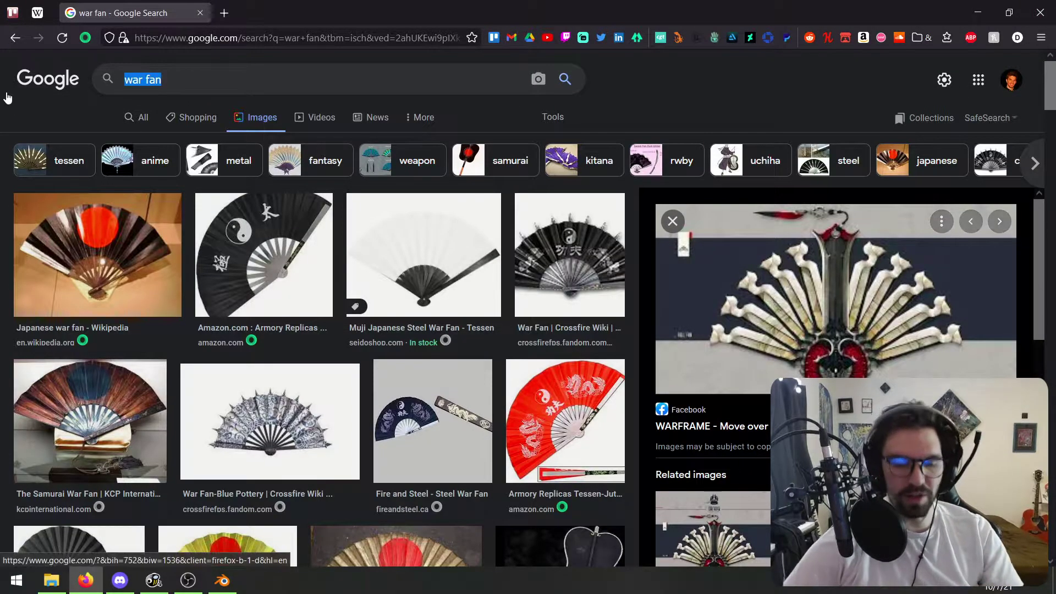
text(aztec o)
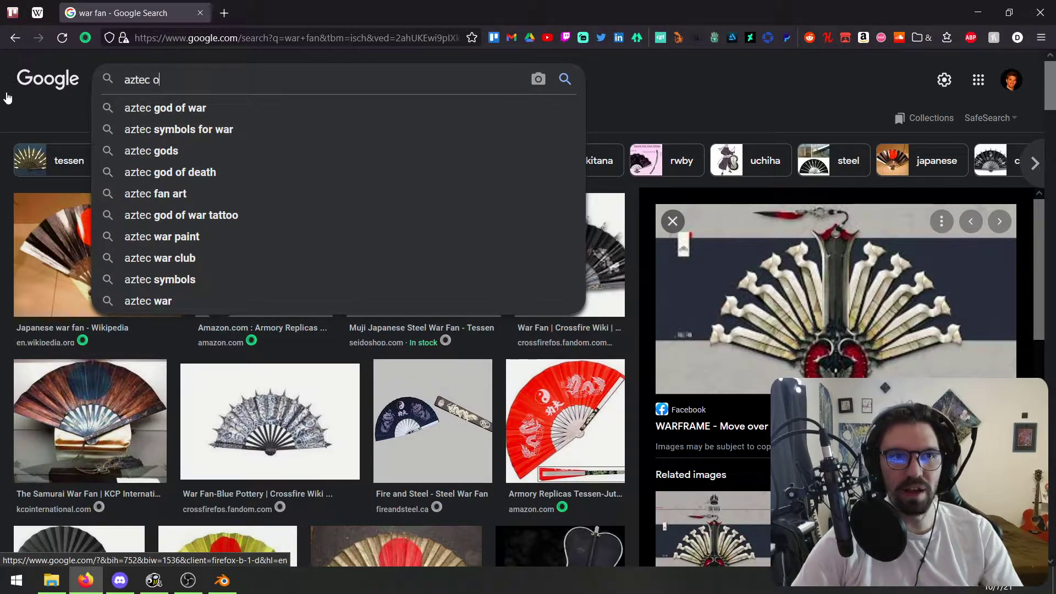
text(bsidian w)
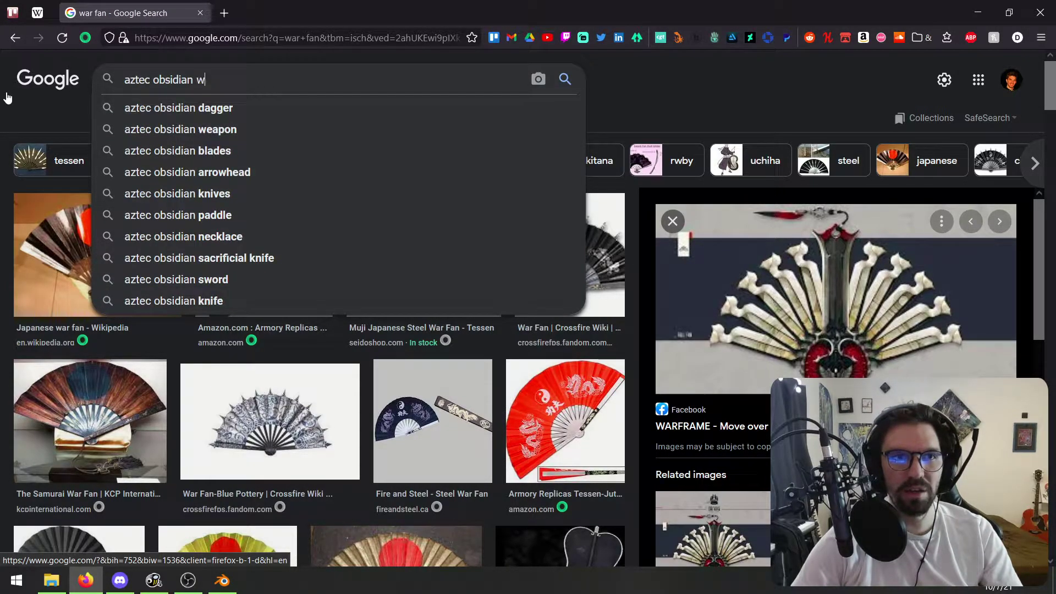
text(eapon)
key(Return)
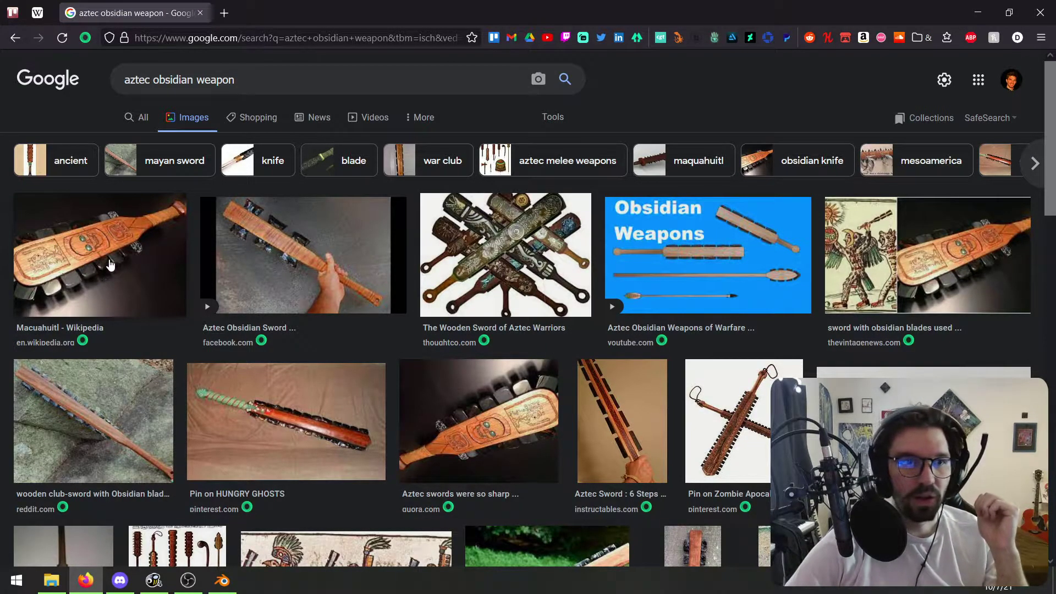
Preview the Macuahuitl image from Wikipedia and the Aztec Melee Weapons stock art for obsidian blade shapes.
click(110, 264)
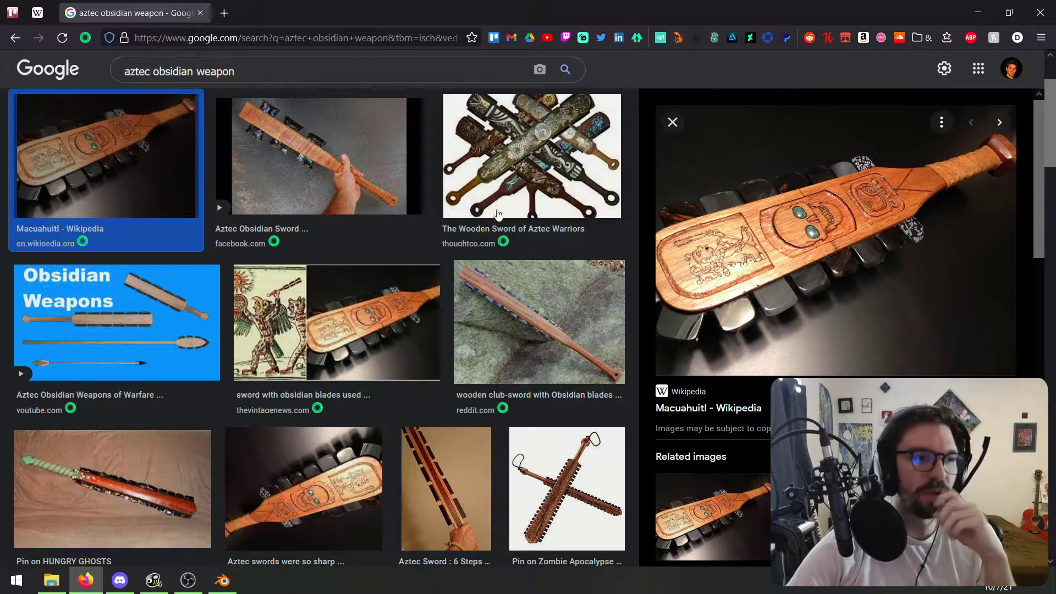
scroll(484, 207, down, 3)
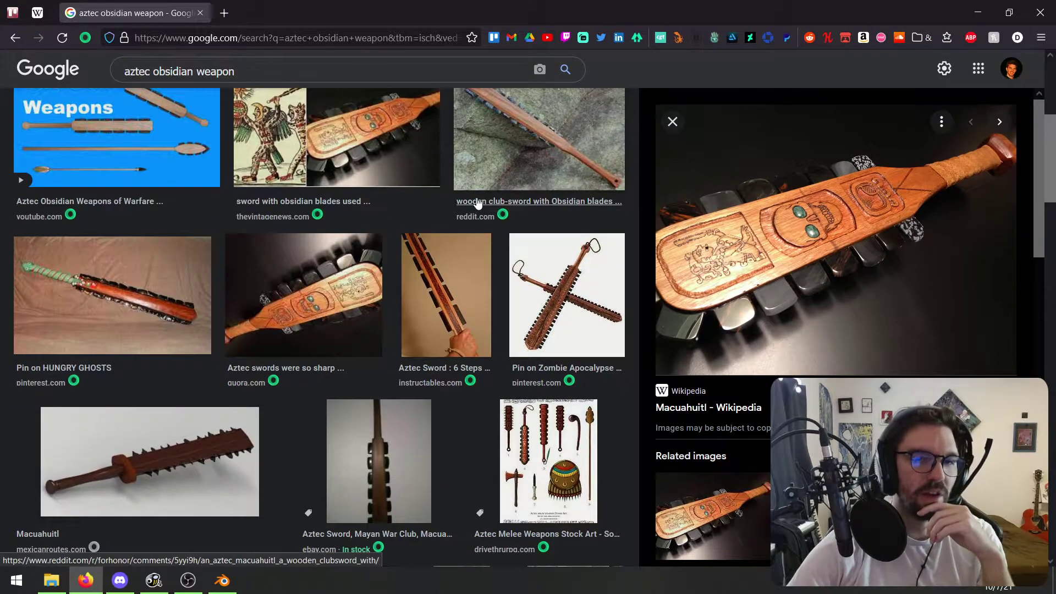
click(605, 441)
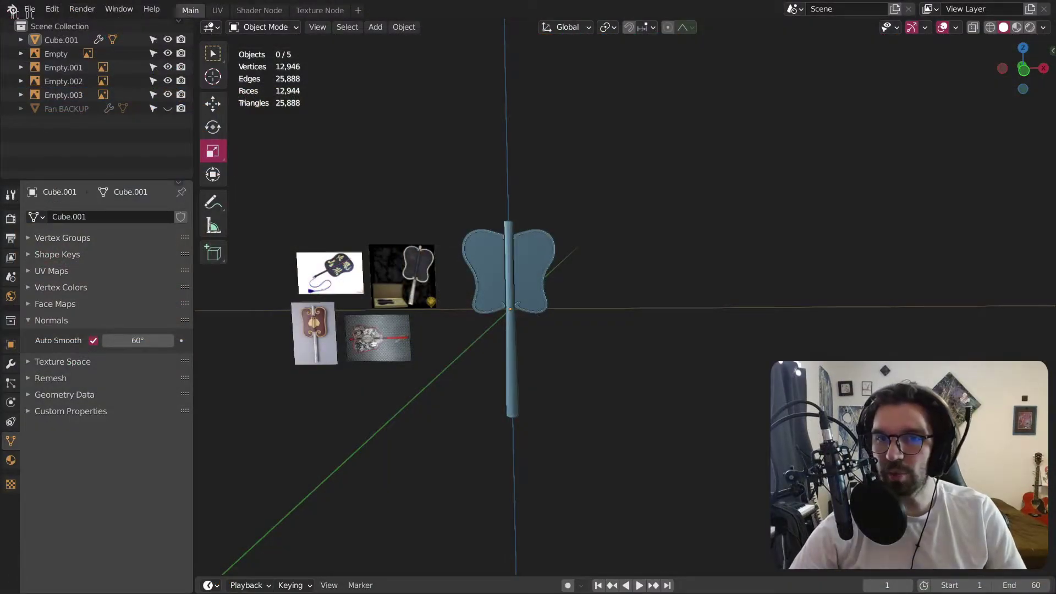
Examine the fan model from the front and back, focusing on the plain upper end of the handle.
scroll(524, 257, up, 9)
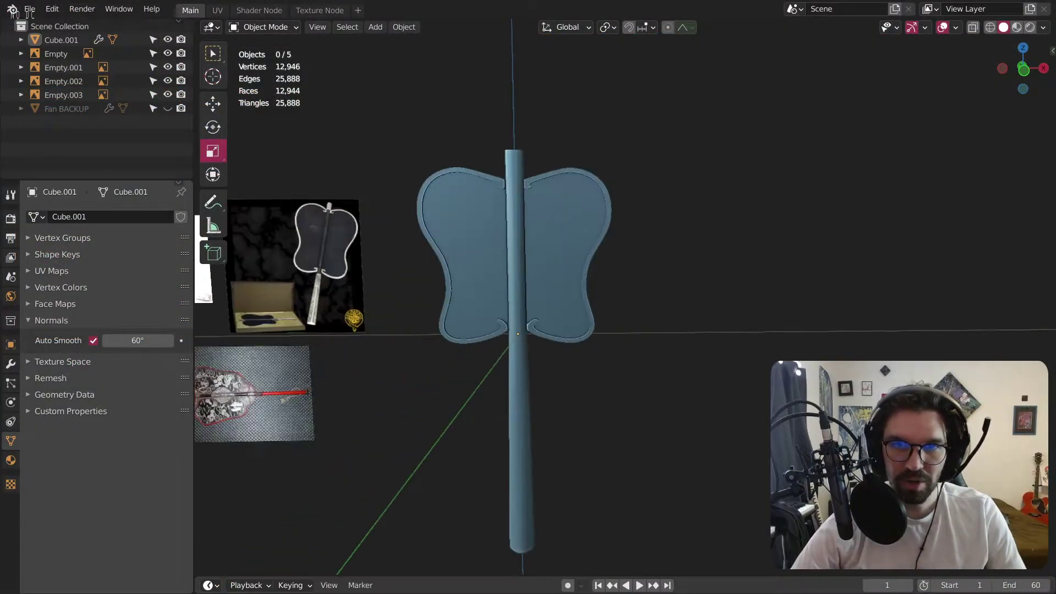
scroll(520, 220, down, 4)
middle_drag(521, 220, 253, 236)
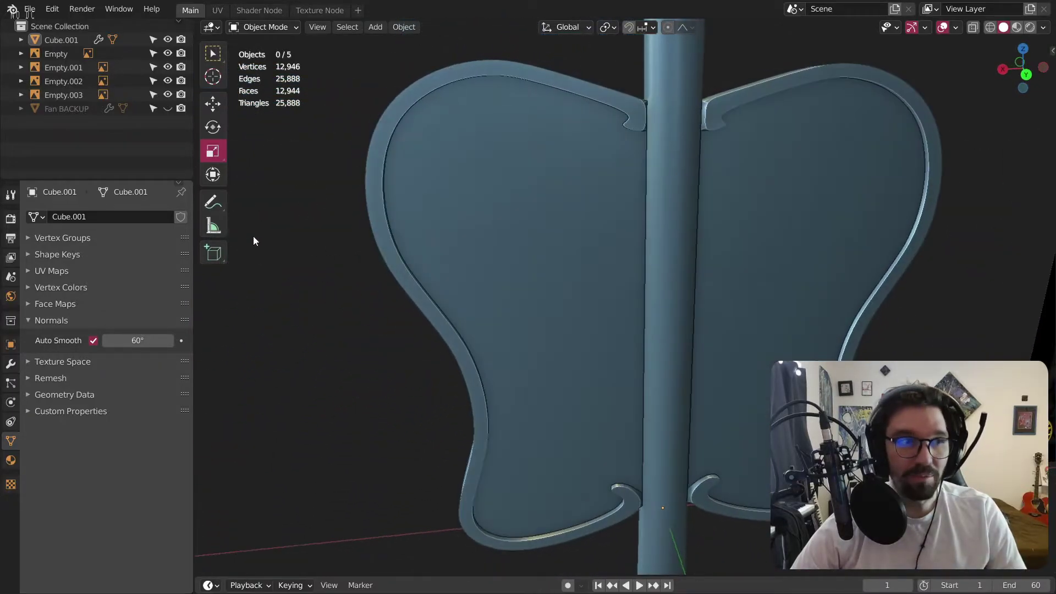
scroll(628, 314, down, 3)
middle_drag(628, 314, 515, 308)
scroll(572, 200, up, 4)
scroll(528, 193, up, 1)
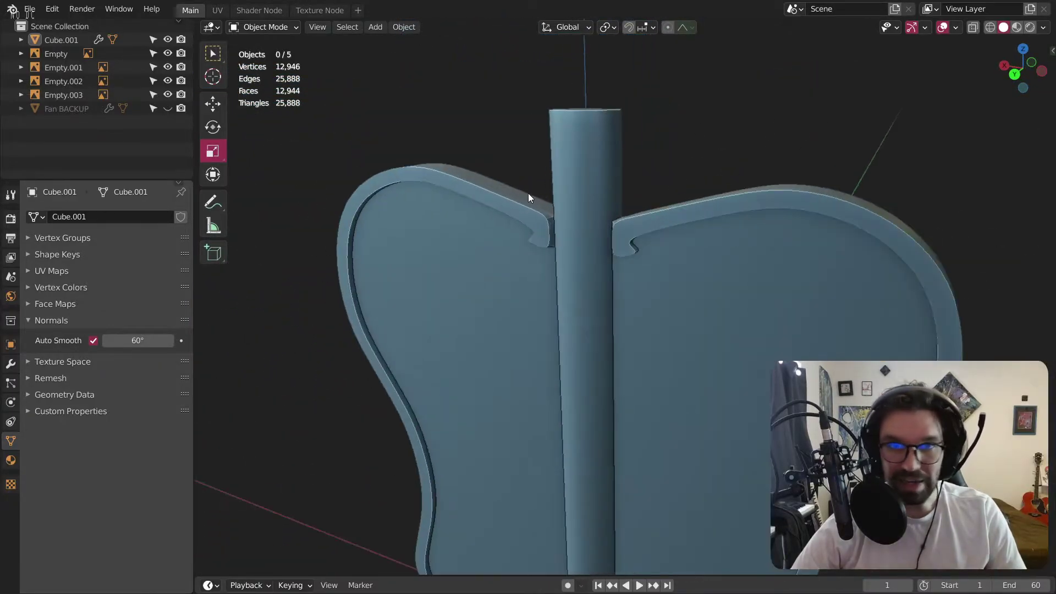
middle_drag(543, 217, 571, 239)
scroll(595, 213, down, 3)
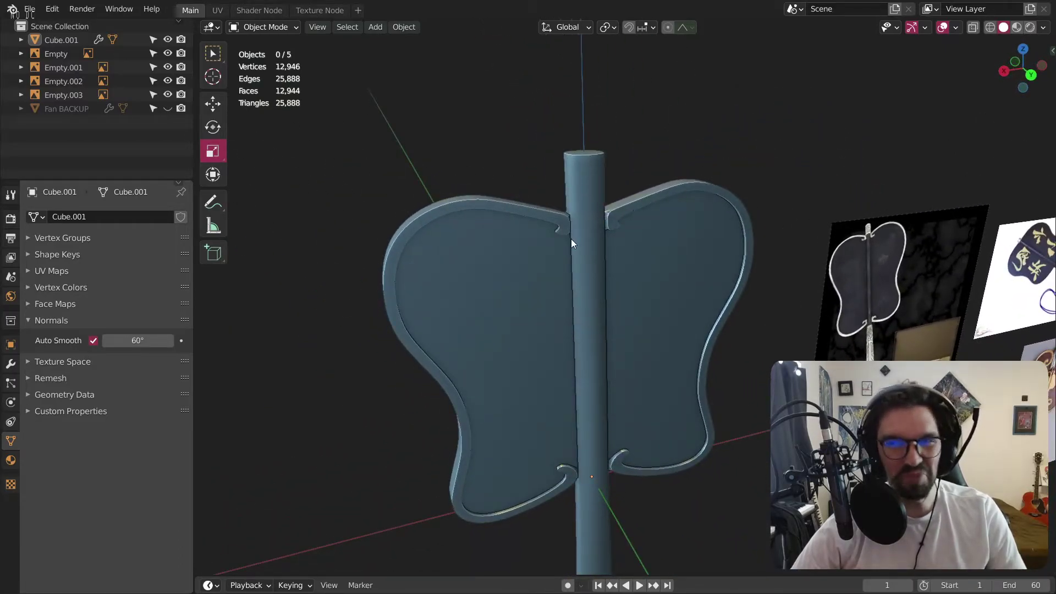
Extrude the face ring at the handle's upper end outward along its normals with an offset of 0.0662 m.
scroll(571, 238, up, 3)
middle_drag(632, 108, 513, 204)
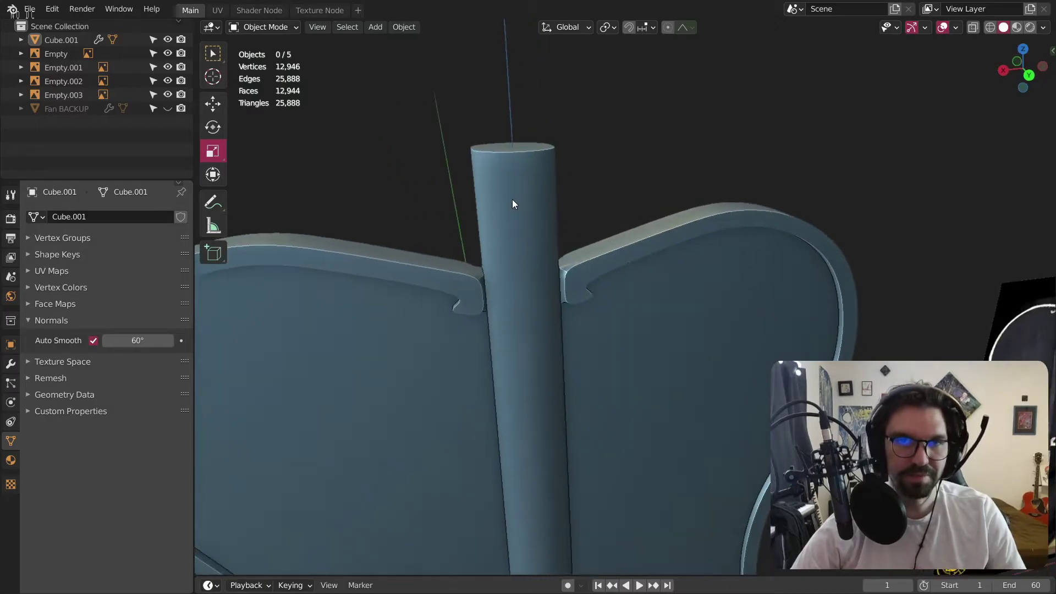
click(283, 32)
click(269, 57)
scroll(501, 247, up, 2)
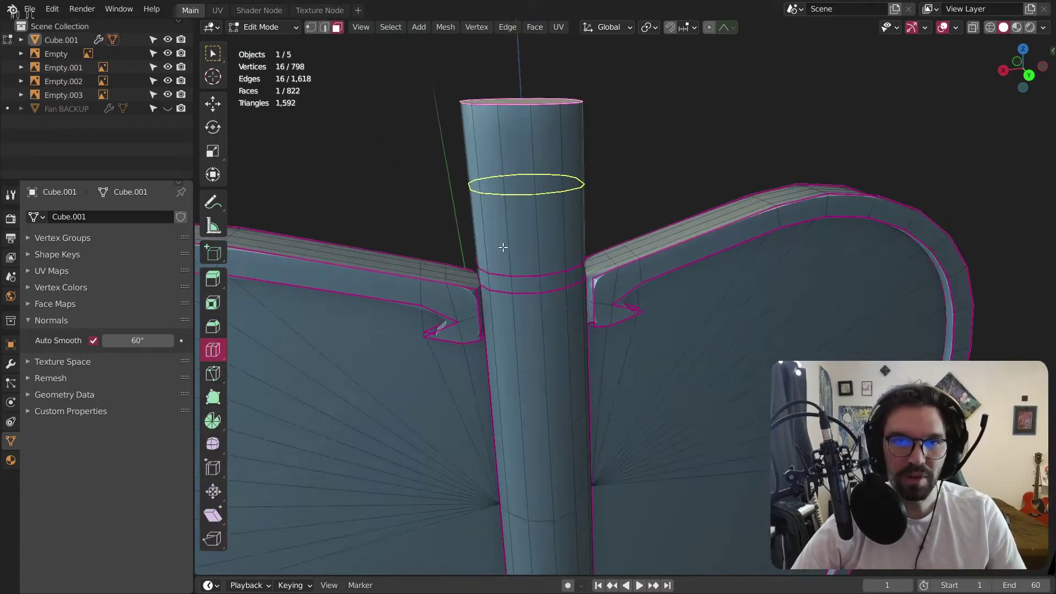
middle_drag(514, 232, 544, 220)
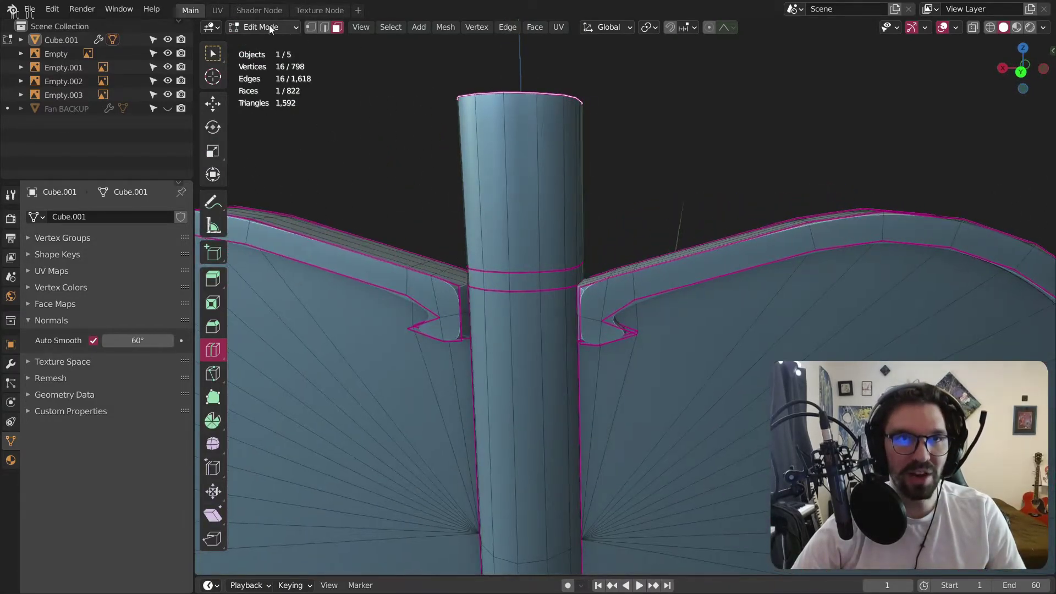
click(213, 53)
alt+click(502, 187)
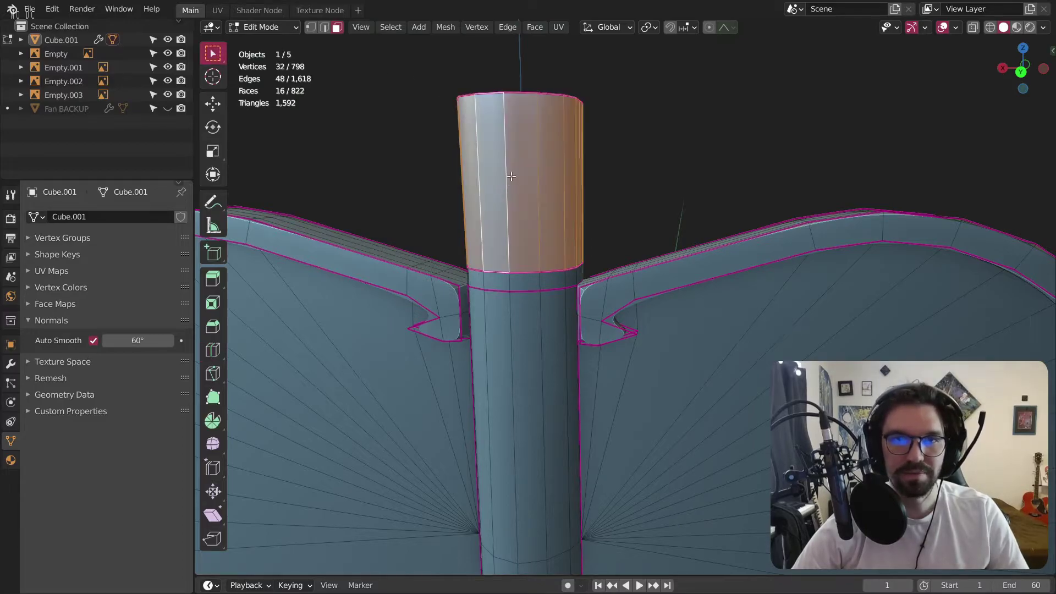
middle_drag(502, 187, 516, 200)
right_click(516, 200)
click(514, 88)
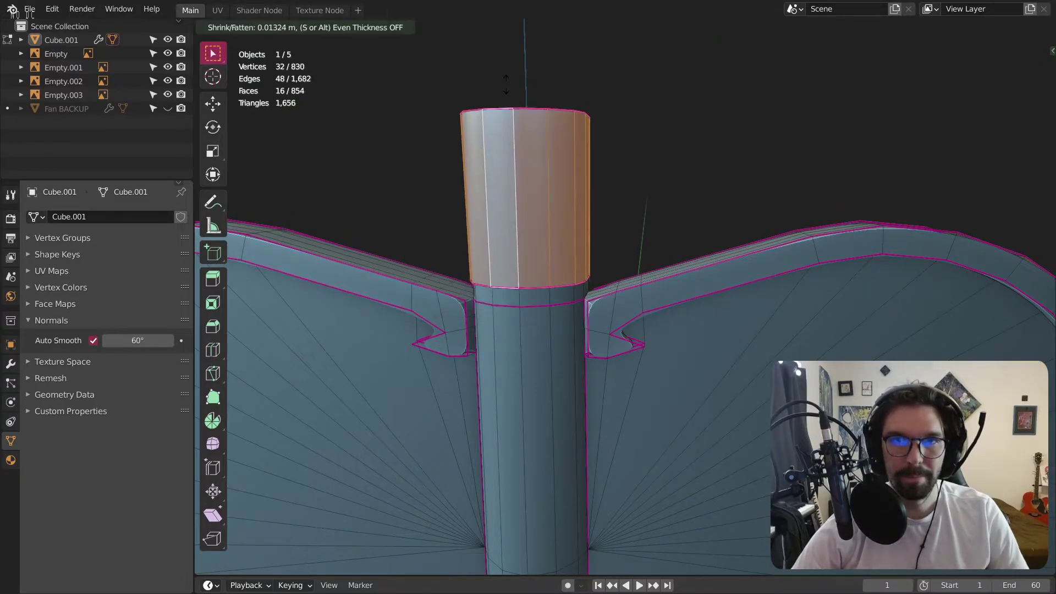
click(503, 82)
Dissolve the inner edge loop on the end cap of the thickened handle tip.
middle_drag(504, 82, 619, 219)
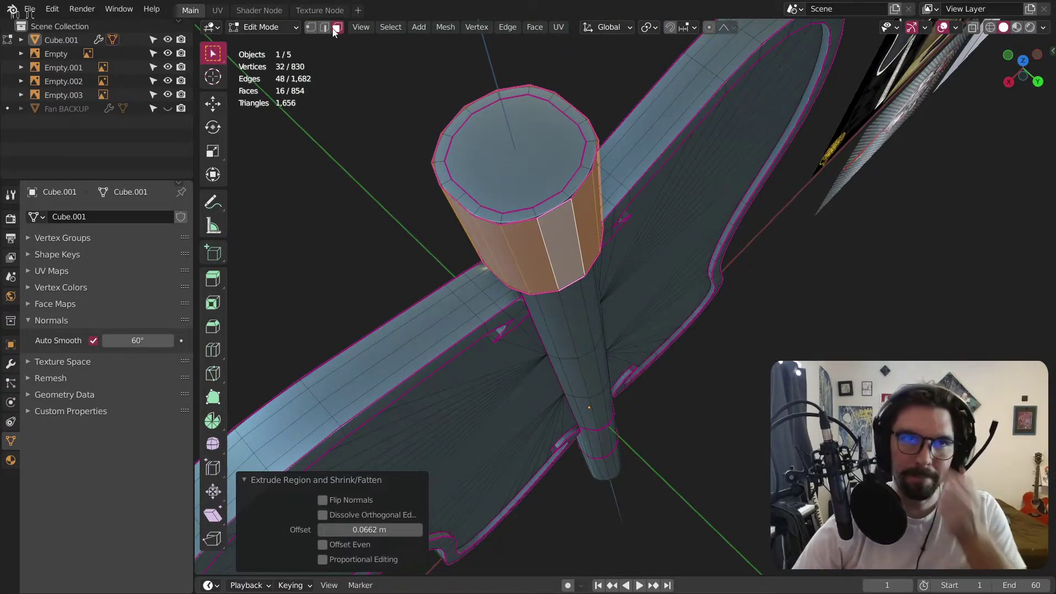
click(324, 27)
right_click(495, 210)
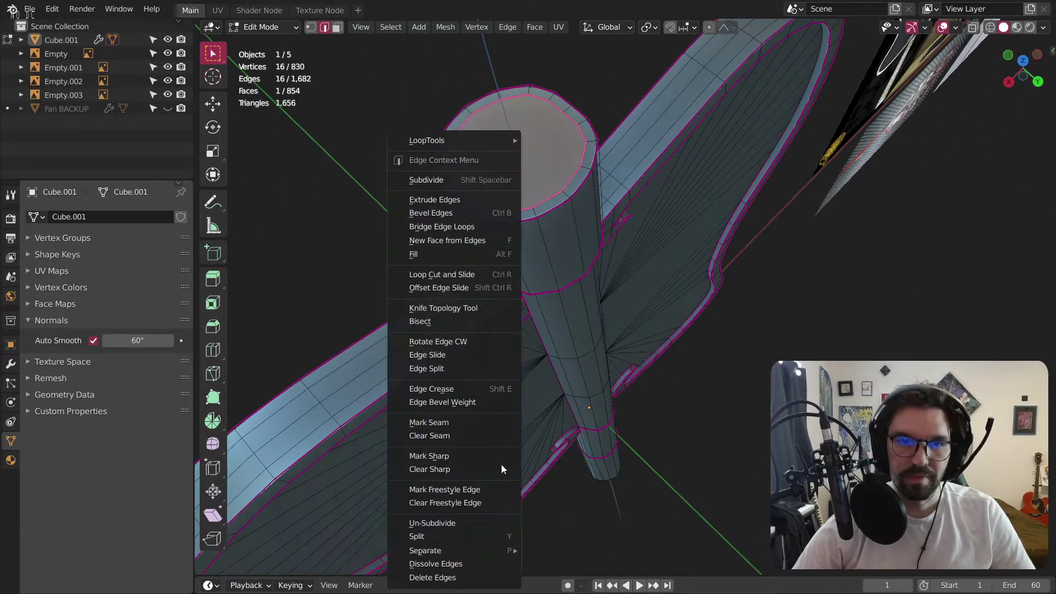
click(465, 567)
Return to Object Mode and apply the fan object's scale.
scroll(596, 341, down, 6)
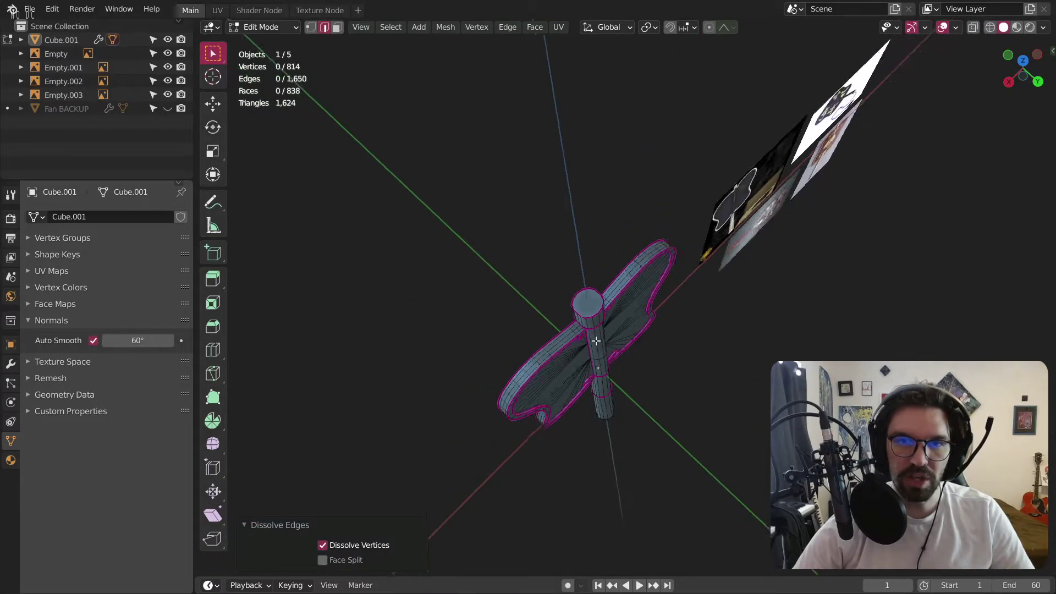
middle_drag(597, 341, 538, 260)
scroll(521, 263, up, 6)
click(262, 27)
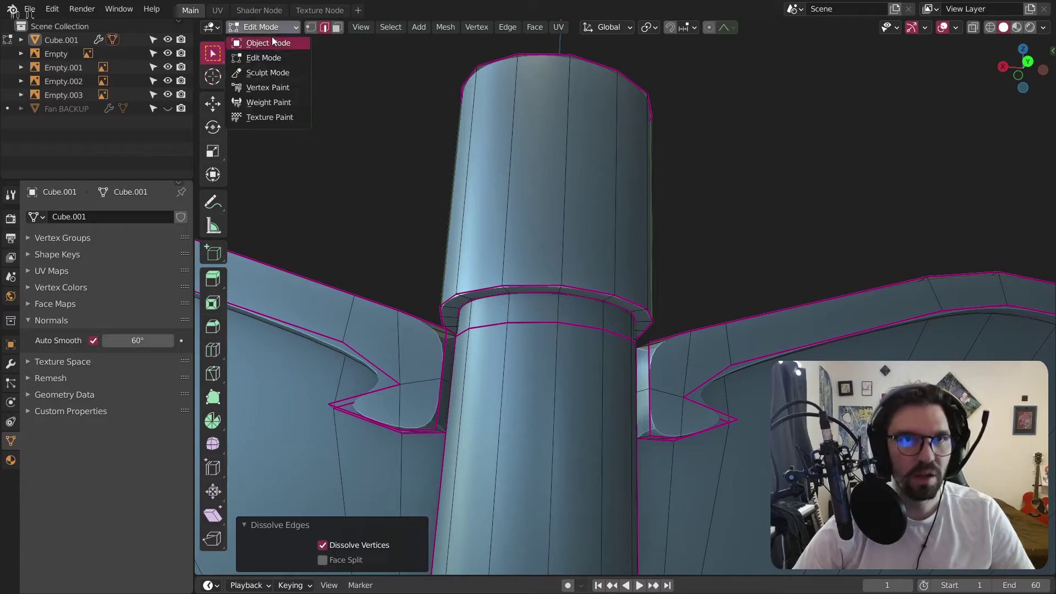
click(263, 40)
click(495, 225)
key(ctrl+a)
click(509, 222)
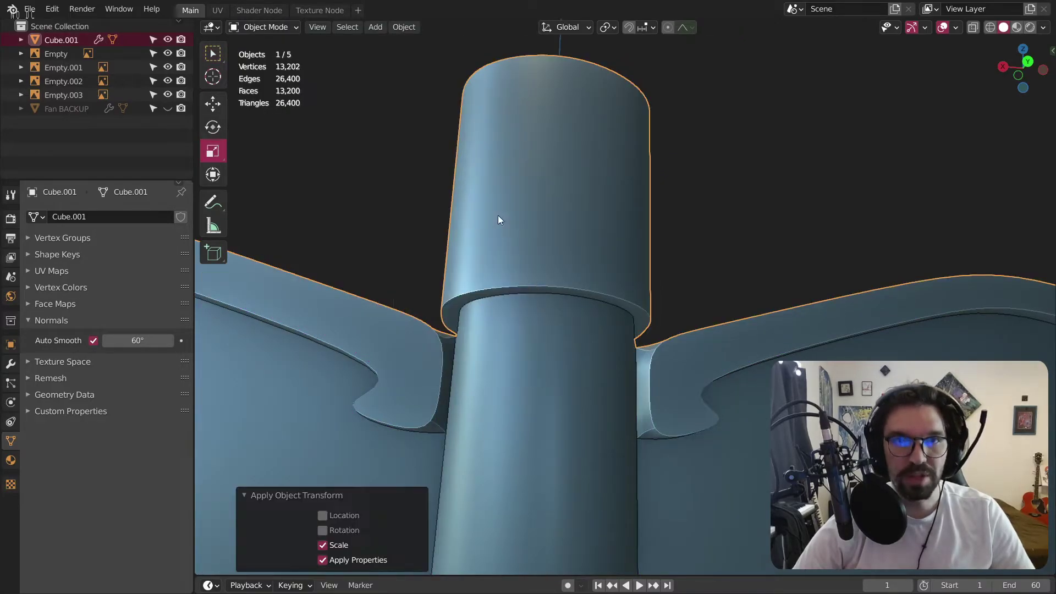
Add three loop cuts around the thickened handle tip.
click(278, 29)
click(272, 57)
key(ctrl+r)
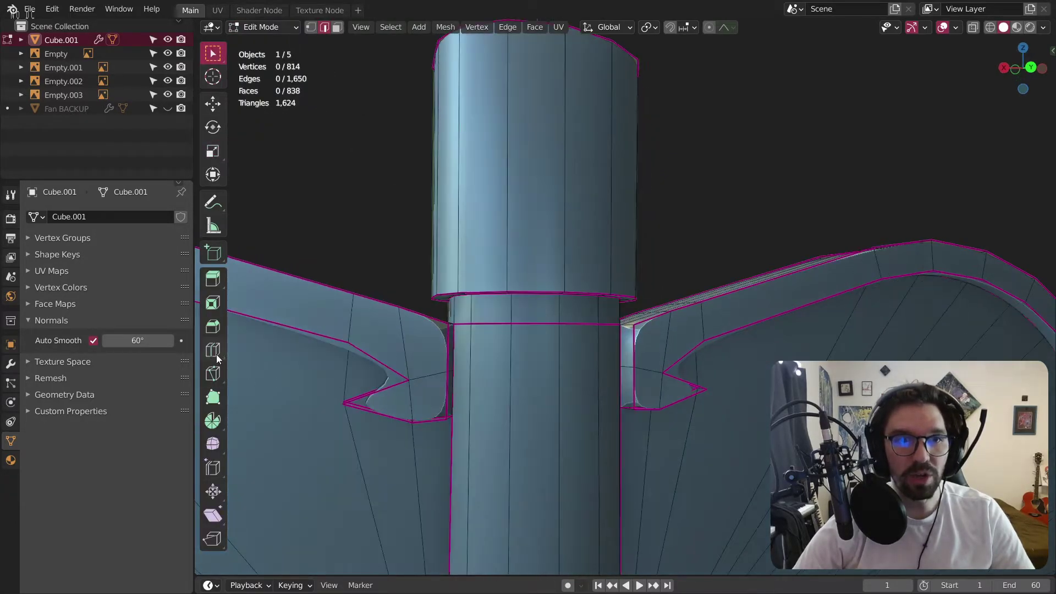
click(516, 208)
shift+middle_drag(515, 208, 502, 286)
click(375, 455)
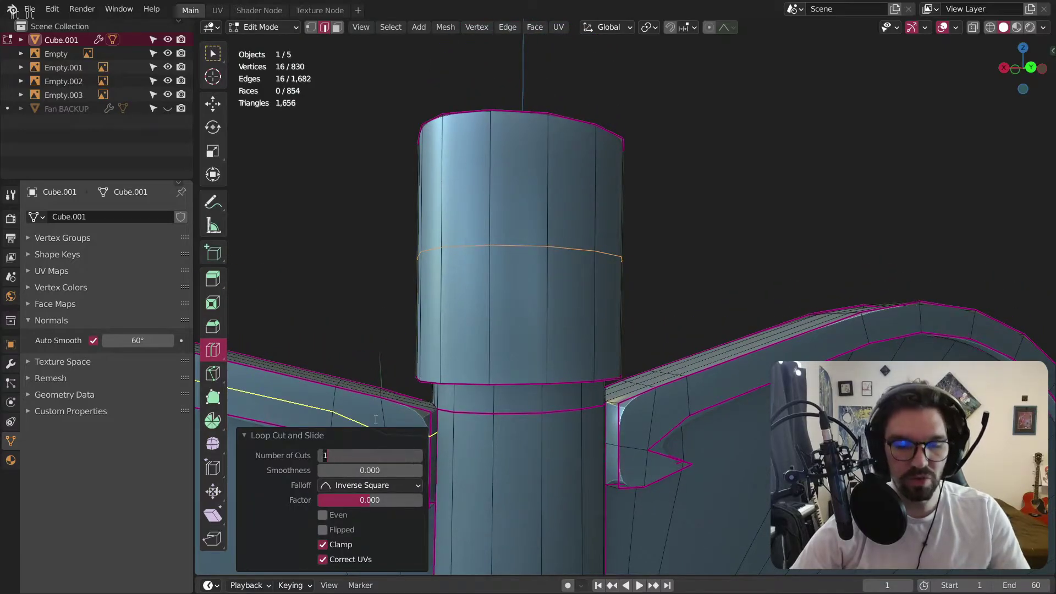
text(3)
key(Return)
Set the loop cuts' smoothness to 0.5 to bulge the handle tip into a ball shape.
click(389, 469)
text(0.0)
key(Return)
middle_drag(387, 476, 302, 69)
click(367, 471)
text(.5)
key(Return)
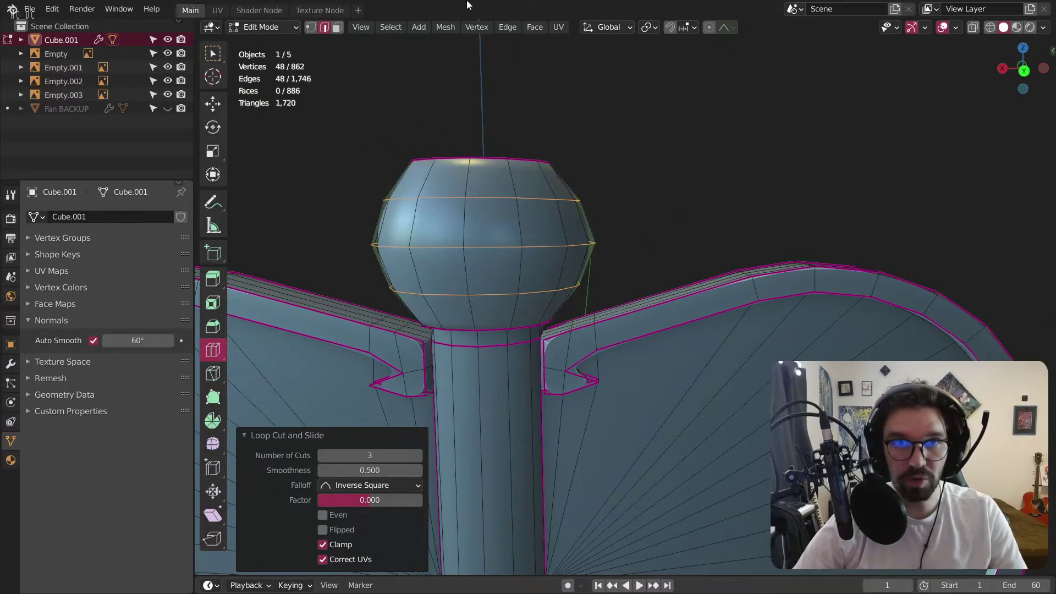
Inspect the ball-shaped handle tip and its flat cap in Object Mode.
click(264, 27)
click(267, 41)
middle_drag(412, 106, 460, 201)
scroll(456, 171, up, 3)
click(451, 141)
click(275, 28)
click(262, 48)
Try bevelling the edge loop around the ball's flat cap with five segments.
click(256, 27)
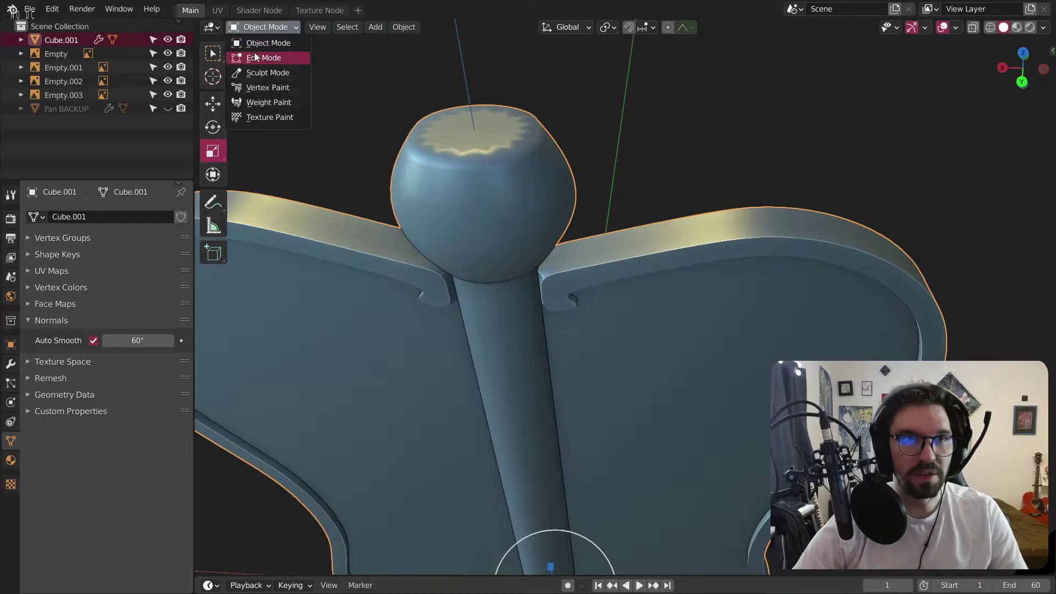
click(255, 57)
scroll(475, 166, up, 2)
key(w)
alt+click(476, 165)
key(s)
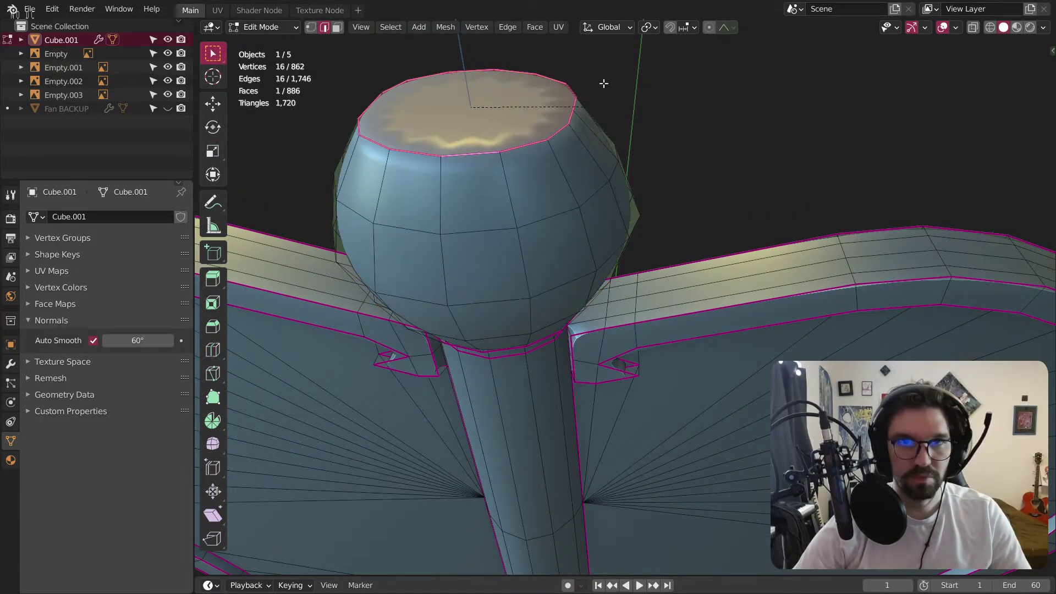
scroll(605, 77, up, 4)
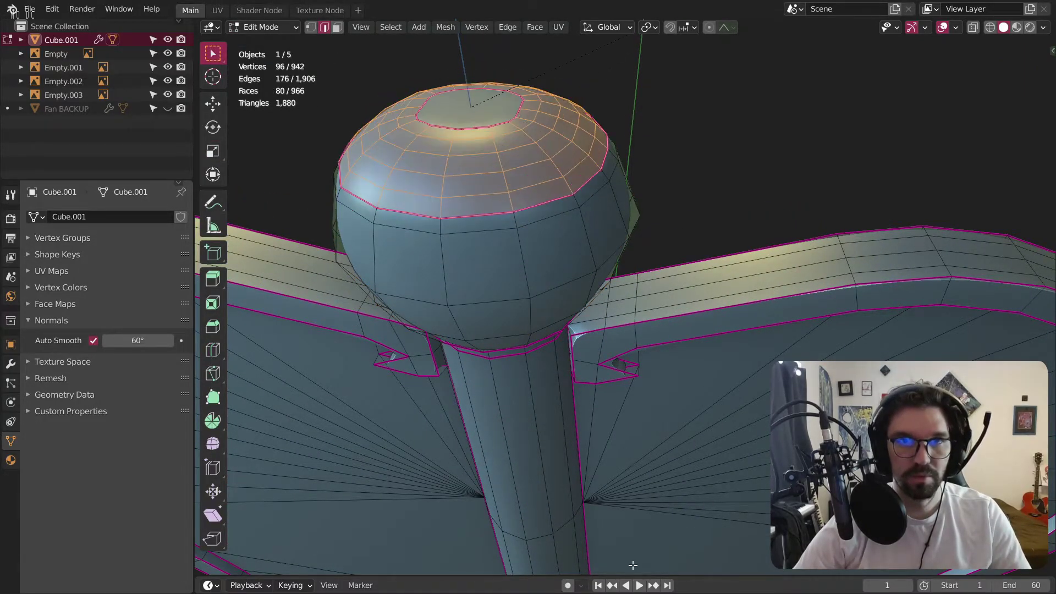
click(627, 42)
Reduce the cap rim's bevel to three segments and inspect the rounded tip in Object Mode.
click(325, 370)
click(325, 371)
click(325, 371)
click(418, 369)
click(280, 28)
click(268, 43)
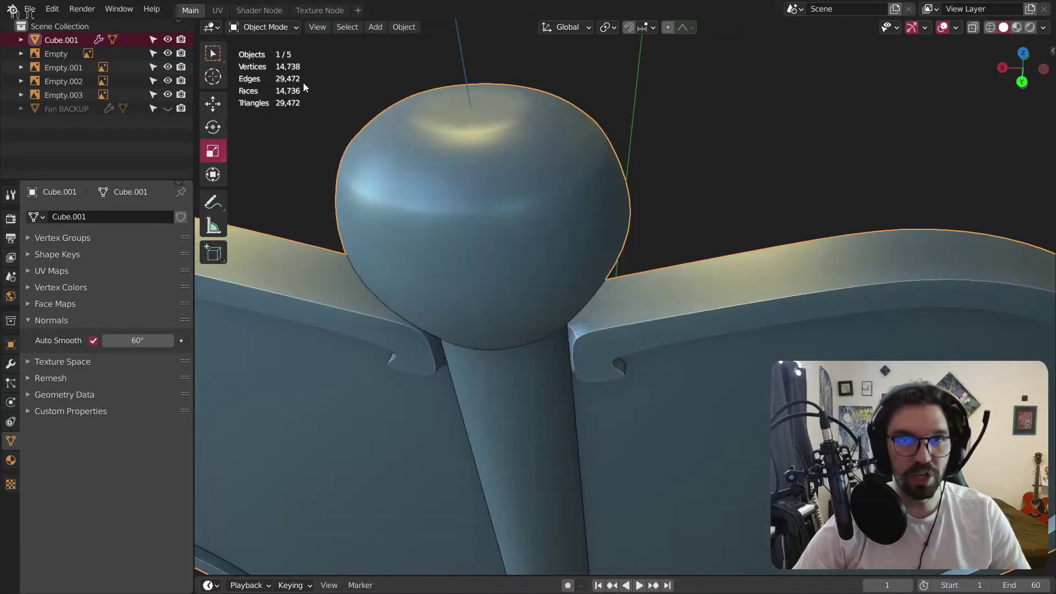
scroll(270, 132, down, 4)
middle_drag(270, 131, 588, 119)
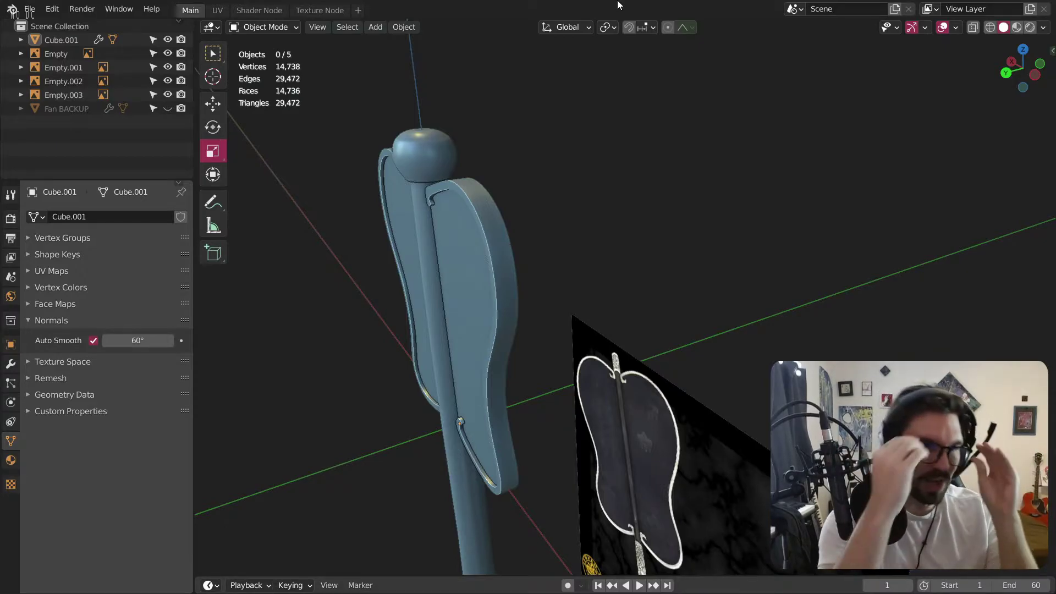
Undo the three-segment bevel on the cap's rim and bevel it with two segments at a width of 0.157 m.
shift+middle_drag(439, 152, 570, 237)
scroll(499, 229, up, 6)
click(569, 233)
key(Tab)
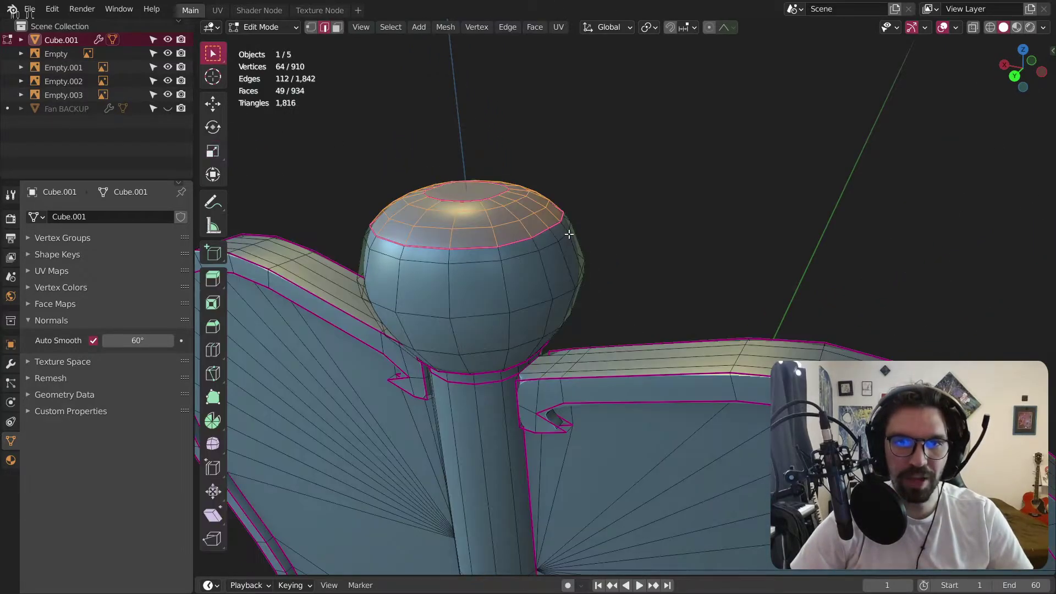
shift+middle_drag(479, 234, 493, 238)
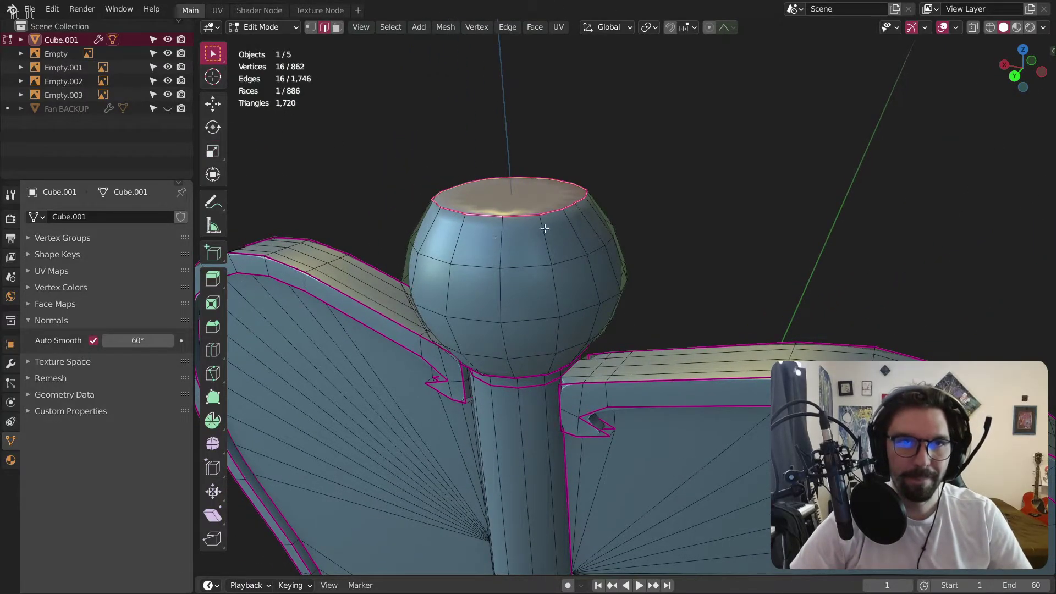
key(ctrl+b)
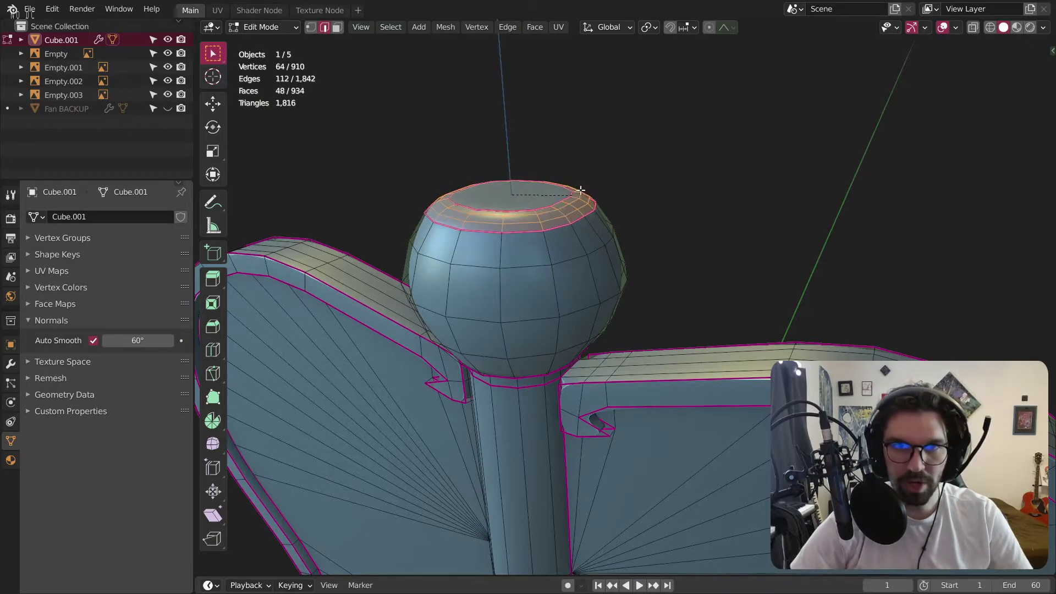
scroll(582, 190, down, 1)
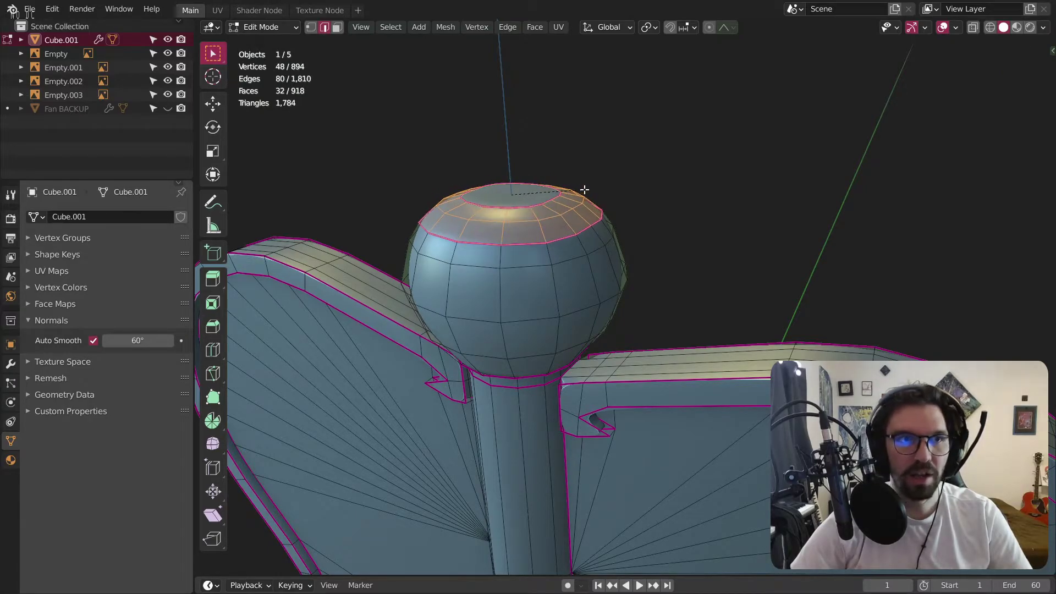
click(584, 189)
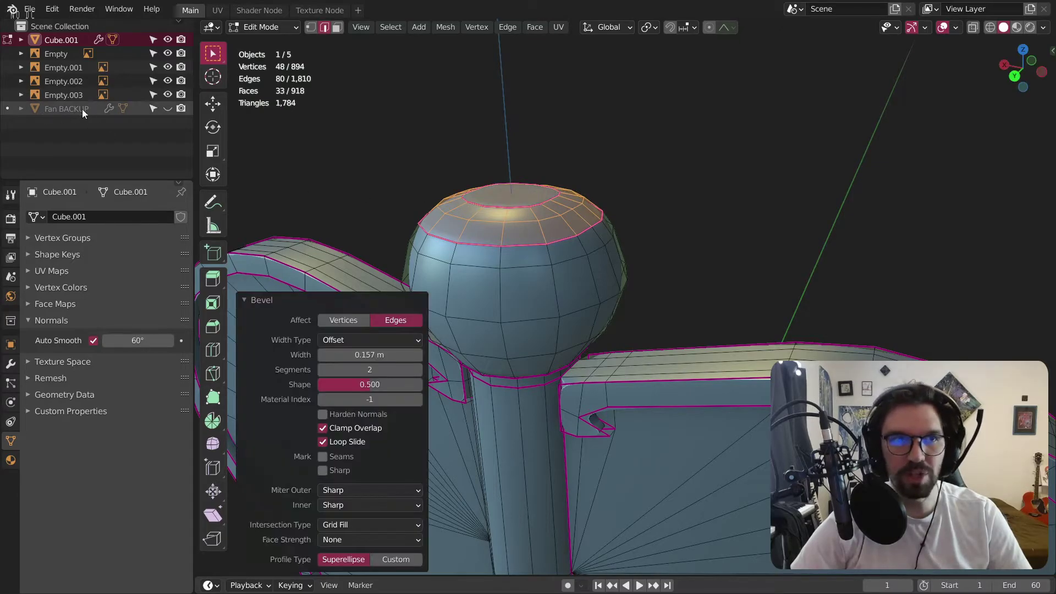
Inspect the two-segment bevelled ball tip in Object Mode.
click(266, 27)
click(275, 40)
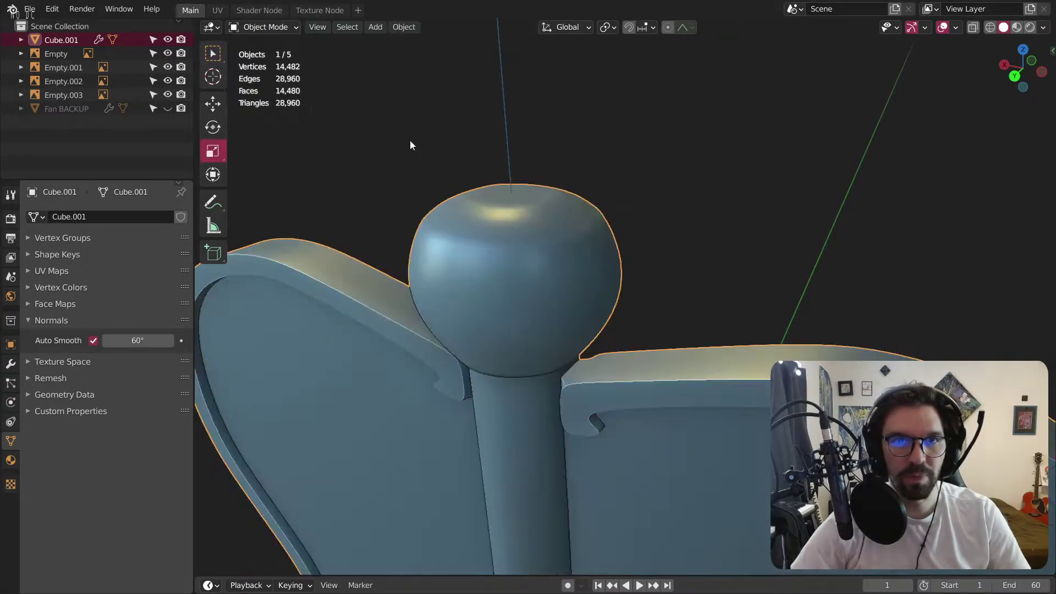
click(429, 147)
middle_drag(523, 216, 557, 215)
click(506, 222)
Remove the edge crease from the lower edge loop of the cap's bevel in Edit Mode.
click(269, 27)
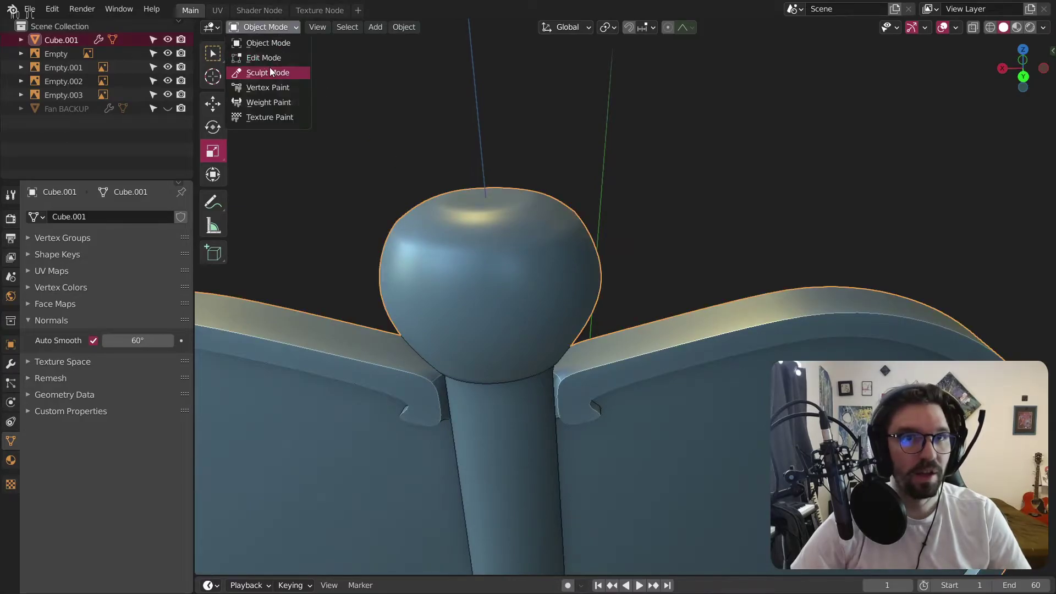
click(269, 54)
middle_drag(365, 157, 504, 281)
click(264, 27)
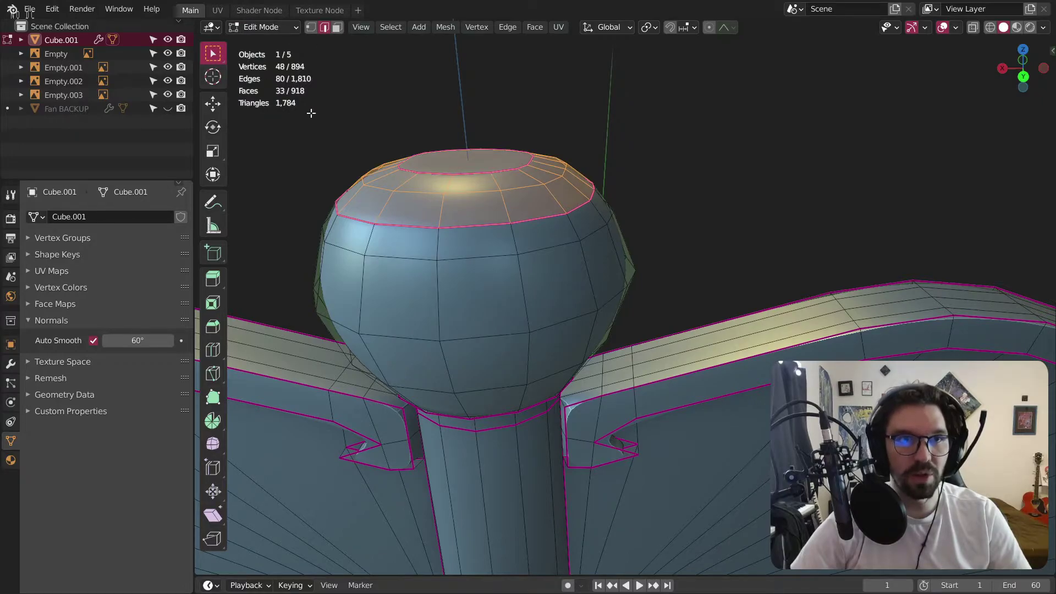
alt+click(452, 222)
middle_drag(472, 230, 508, 219)
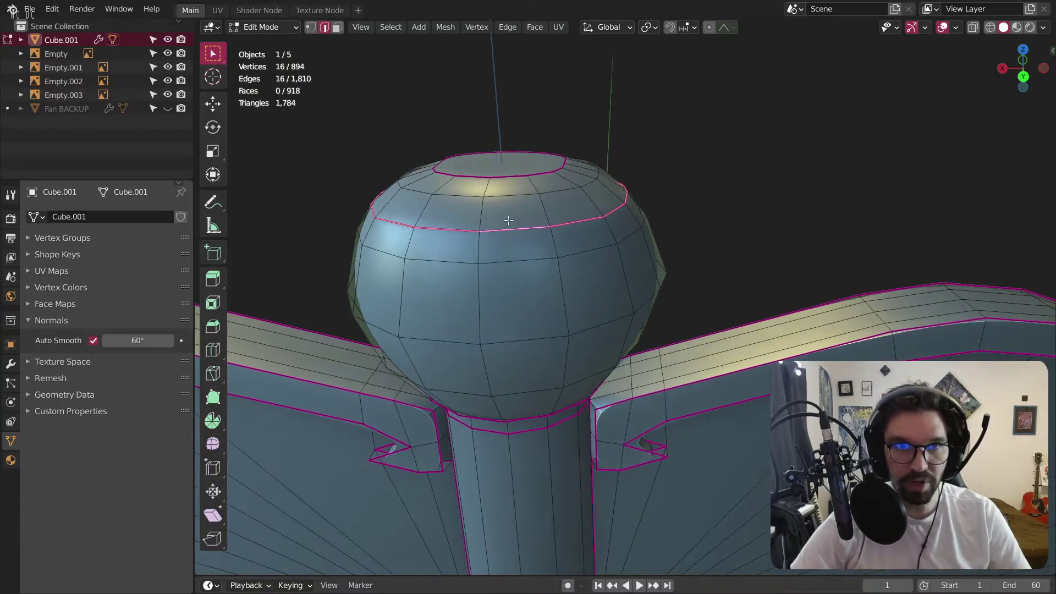
alt+shift+click(504, 232)
alt+shift+click(505, 232)
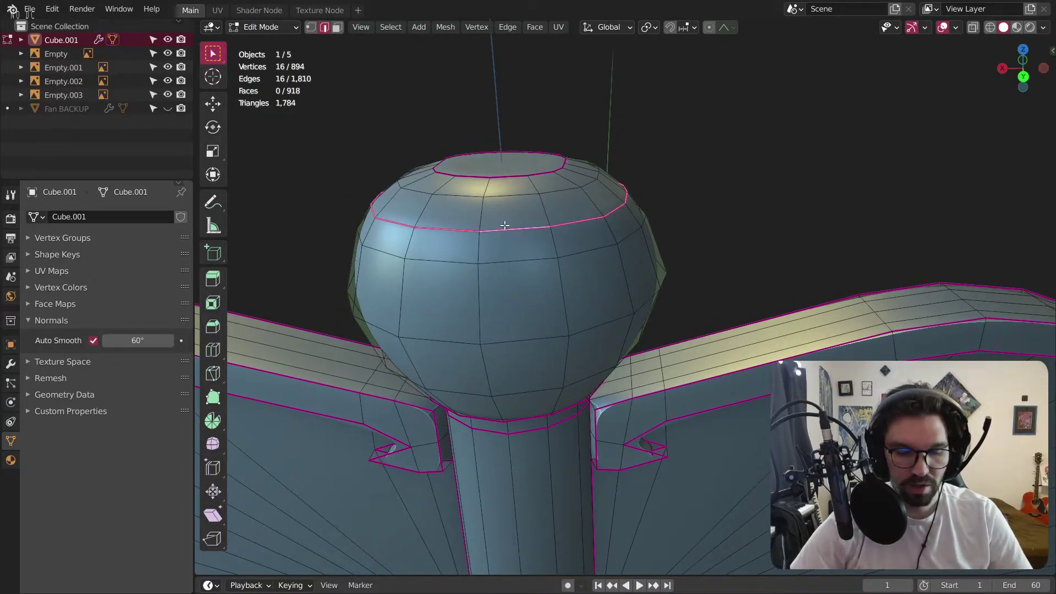
key(shift+e)
click(448, 255)
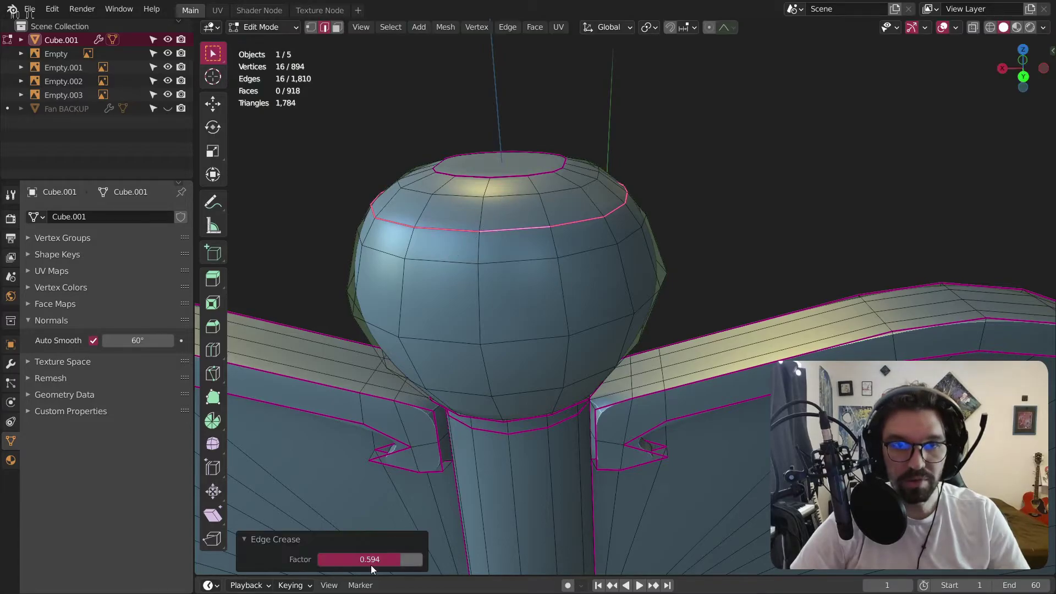
drag(394, 559, 318, 560)
Remove the crease from the bevel's inner rim around the flat cap with an edge crease factor of -1.
alt+click(502, 181)
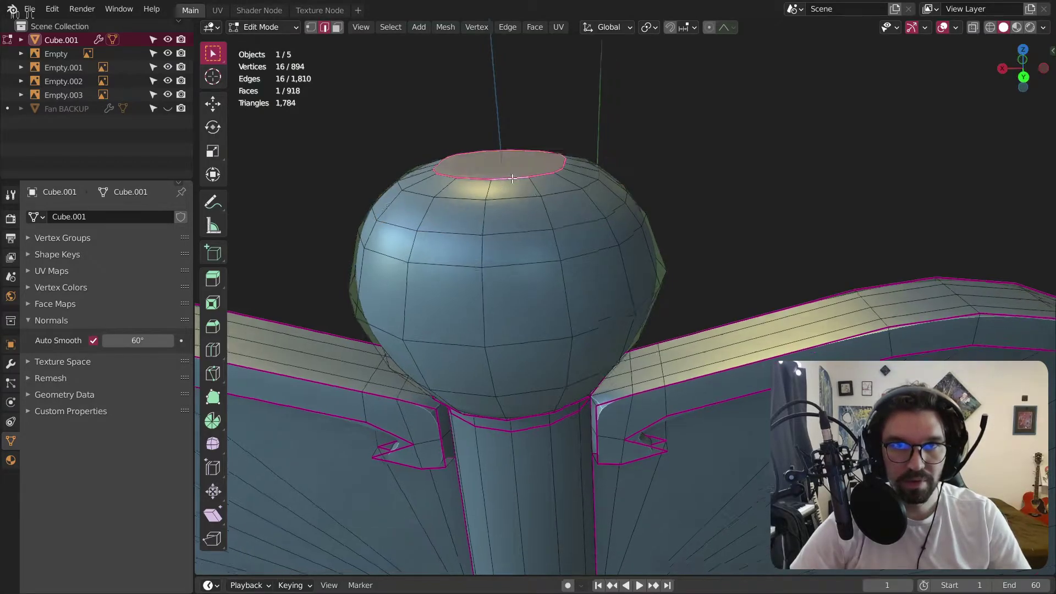
middle_drag(501, 181, 648, 137)
key(shift+e)
click(355, 479)
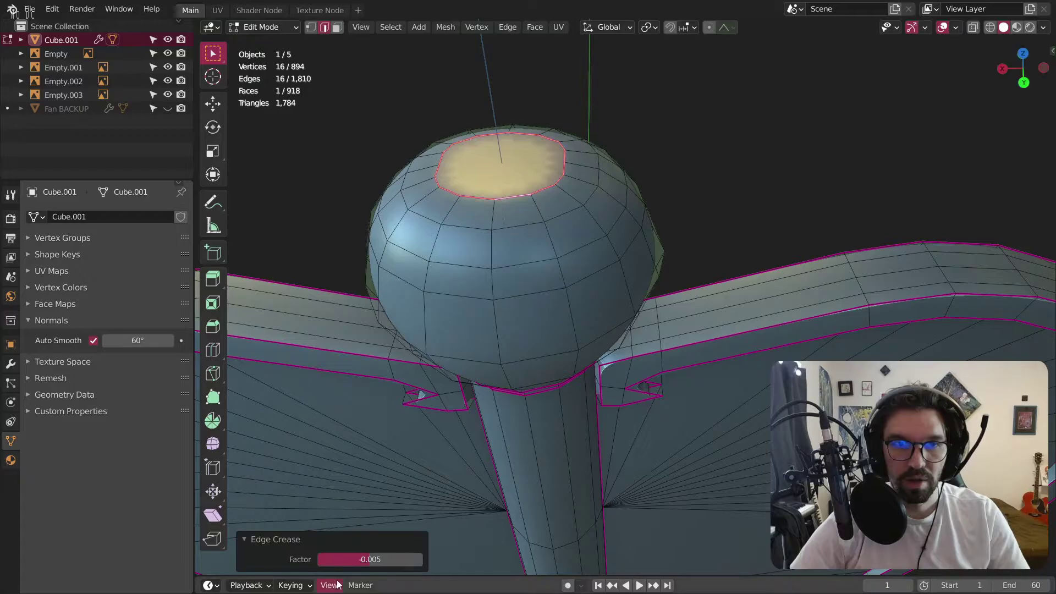
key(alt+a)
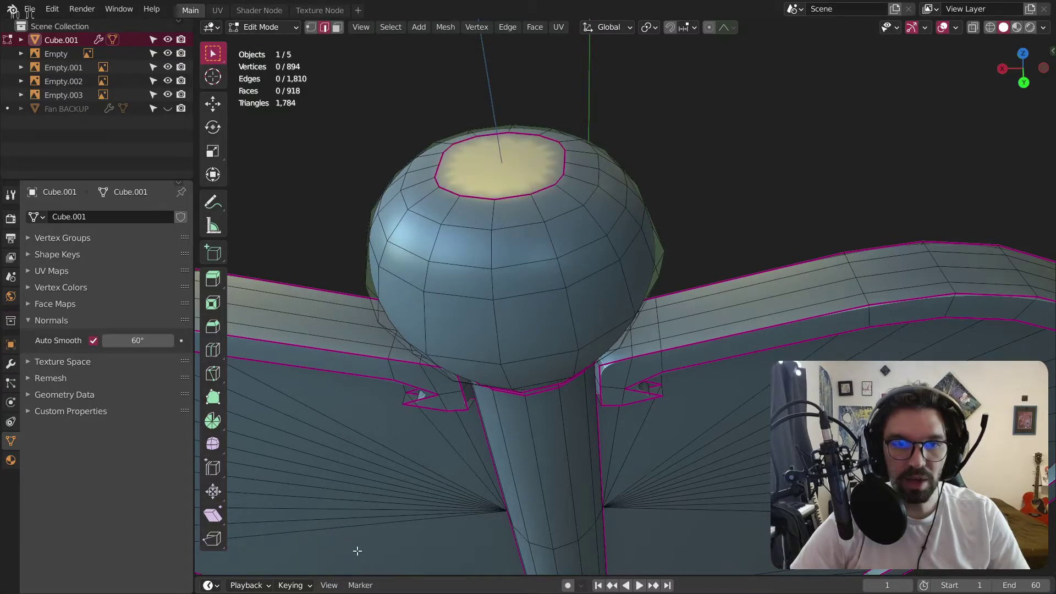
click(516, 184)
key(shift+e)
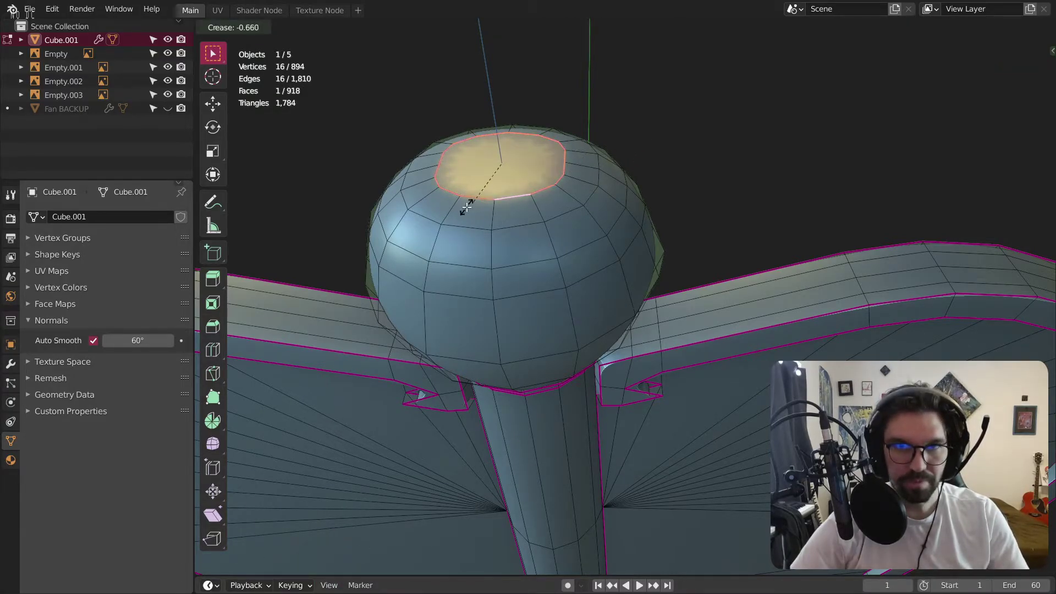
click(468, 210)
drag(347, 559, 304, 559)
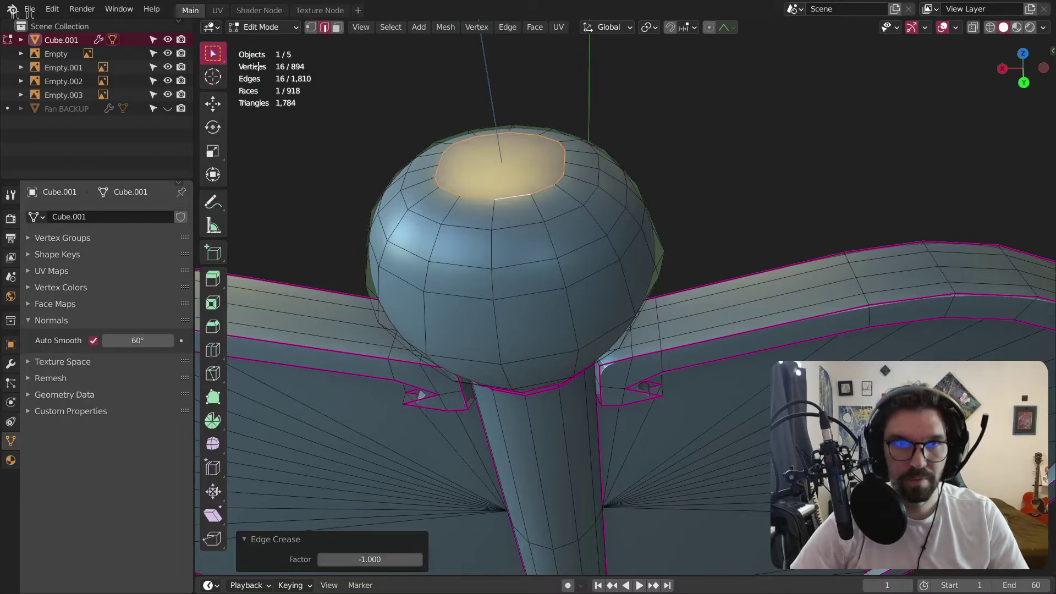
Compare the smoothed ball tip with the Fan BACKUP object in Object Mode by toggling the backup's visibility.
click(270, 32)
click(264, 40)
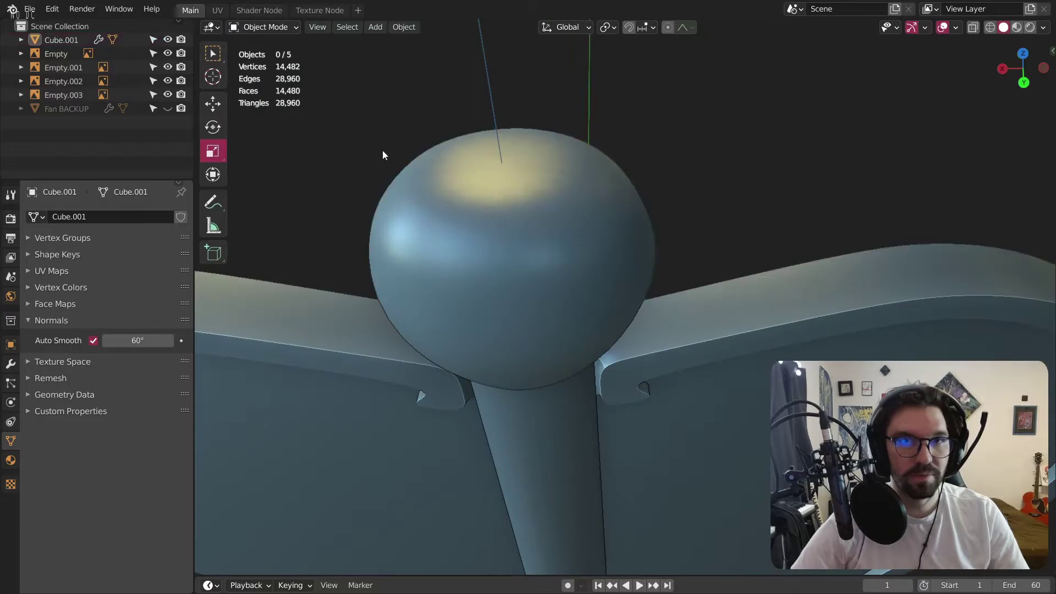
scroll(385, 143, down, 5)
click(168, 109)
click(167, 109)
click(168, 109)
click(167, 109)
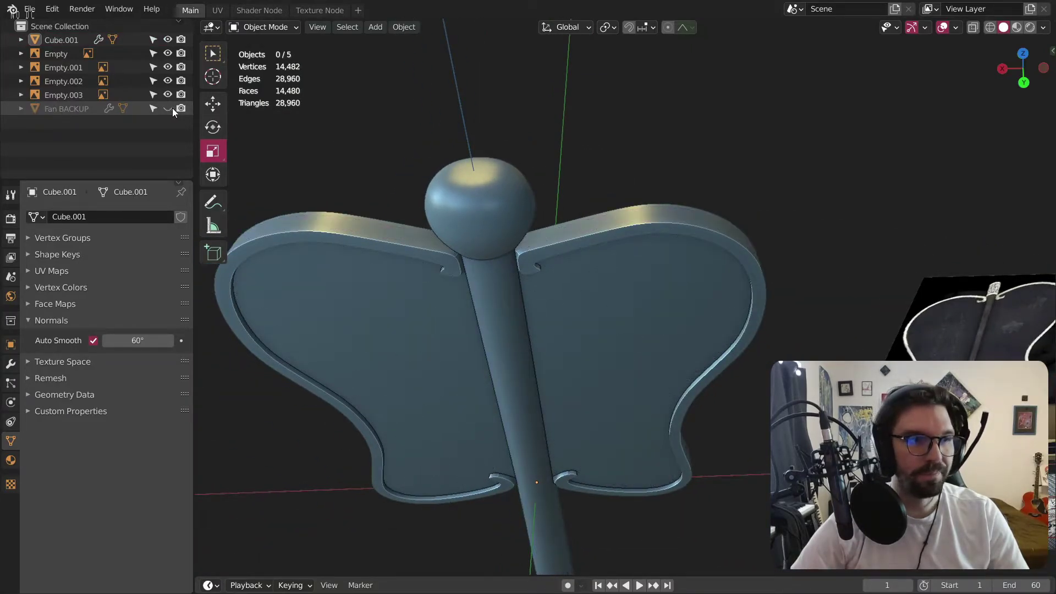
middle_drag(545, 205, 541, 172)
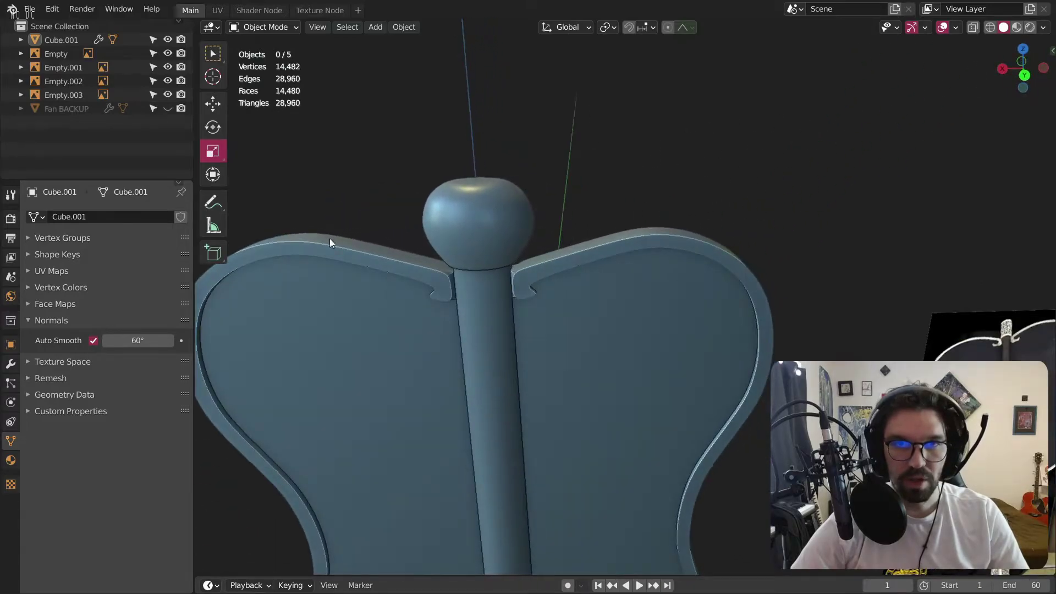
Delete the Fan BACKUP object and reopen the fan's mesh for editing around the ball tip.
click(75, 105)
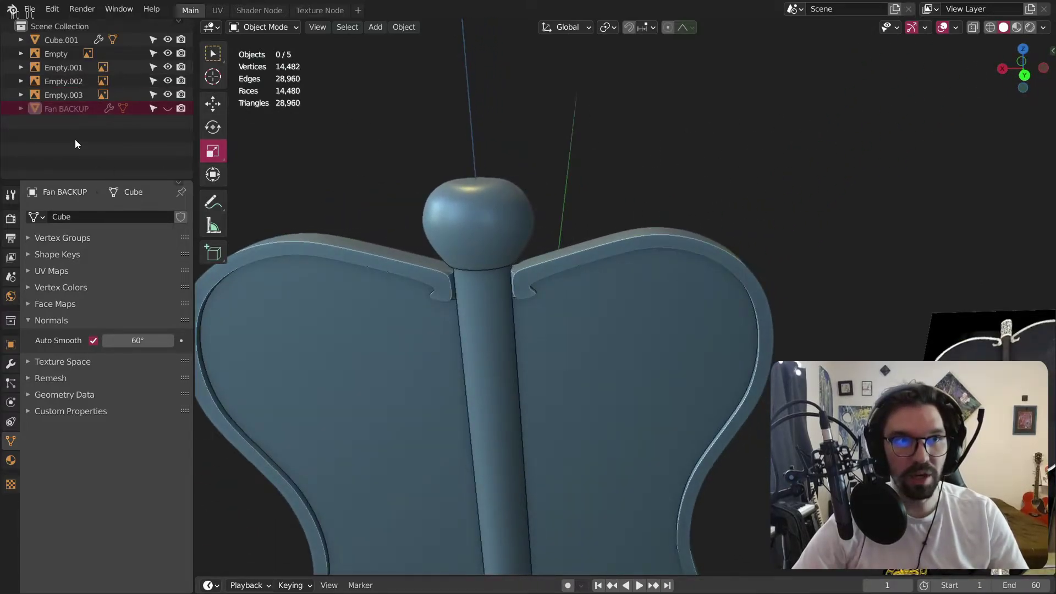
key(x)
middle_drag(448, 338, 500, 297)
click(501, 297)
click(250, 26)
click(259, 57)
scroll(487, 286, up, 5)
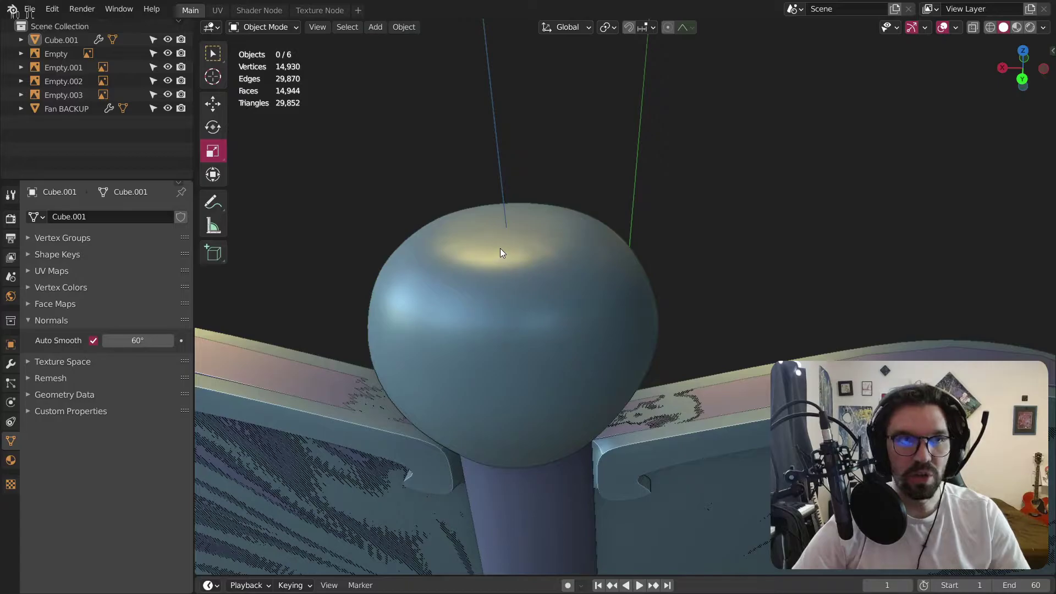
Undo the backup deletion, crease removals and two-segment bevel back to the ball tip's unbevelled flat cap.
click(461, 272)
key(Tab)
alt+click(459, 257)
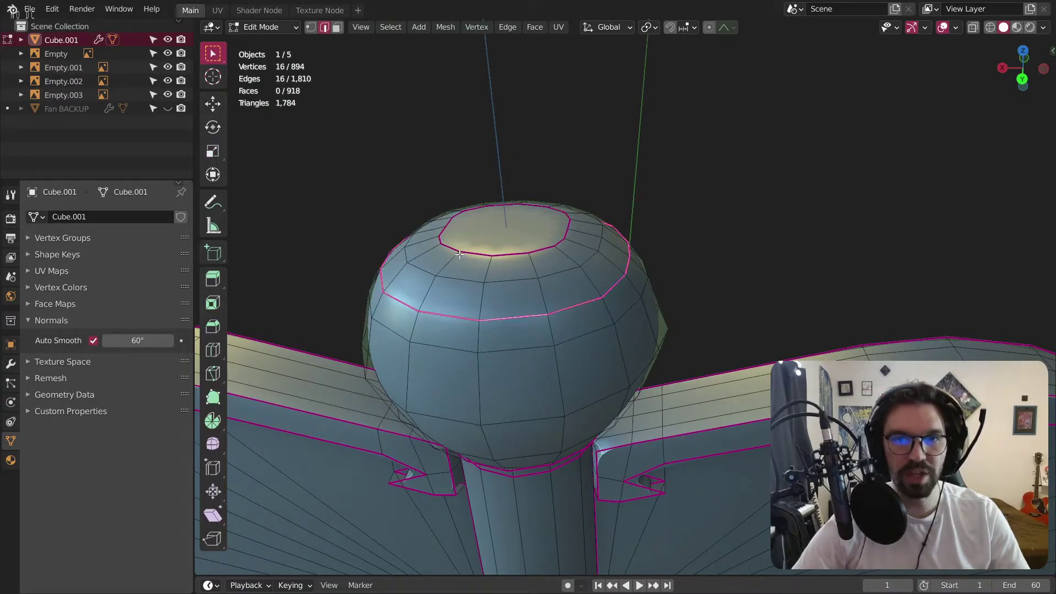
key(Tab)
key(alt+a)
click(454, 253)
key(Tab)
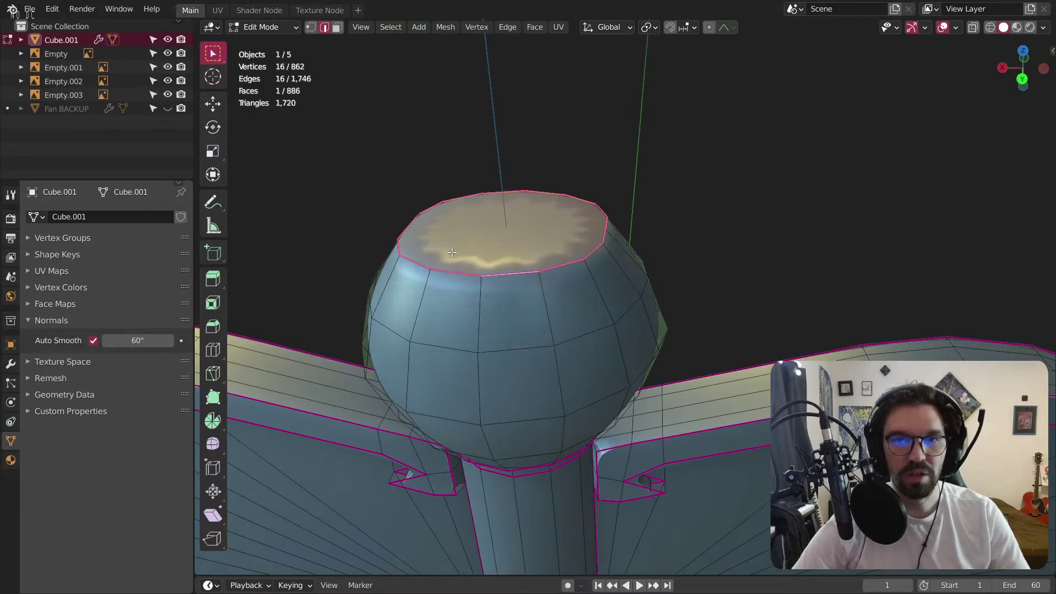
Delete the Fan BACKUP object and remove the crease around the flat cap's rim with a factor of -1.
click(81, 108)
key(x)
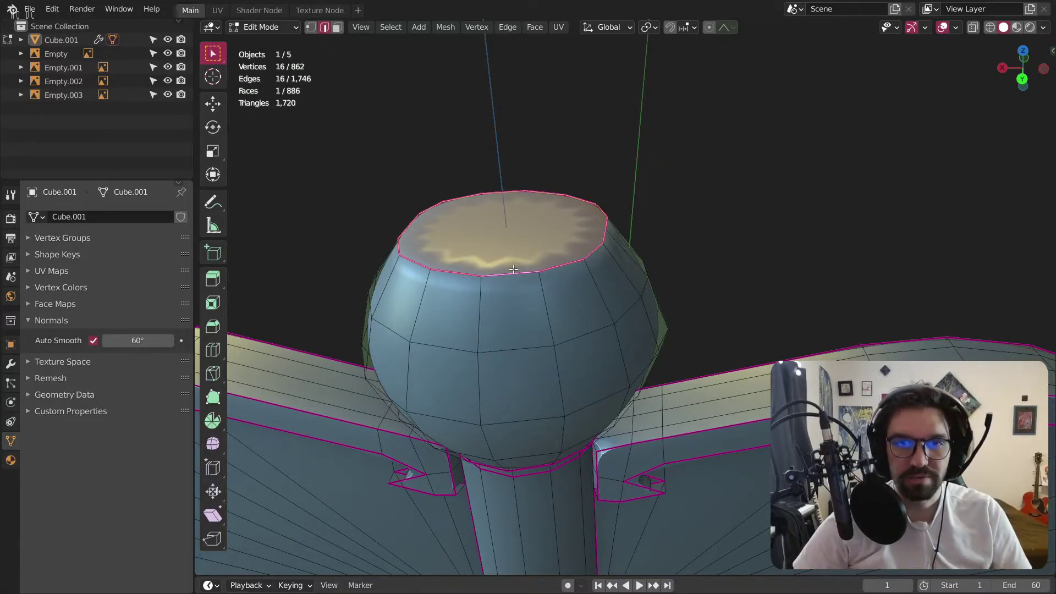
key(shift+e)
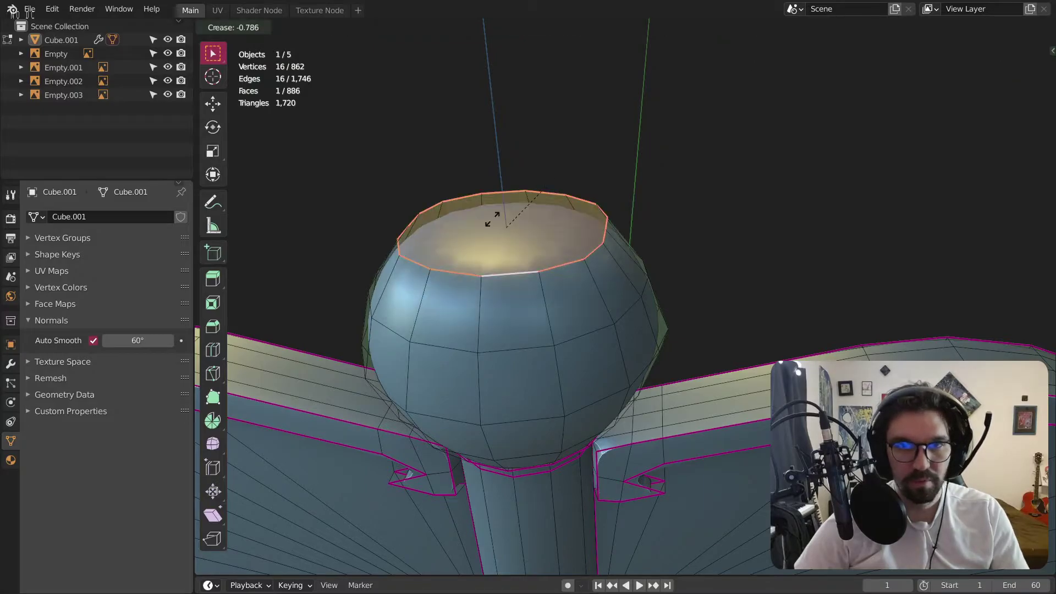
click(498, 215)
drag(391, 558, 287, 531)
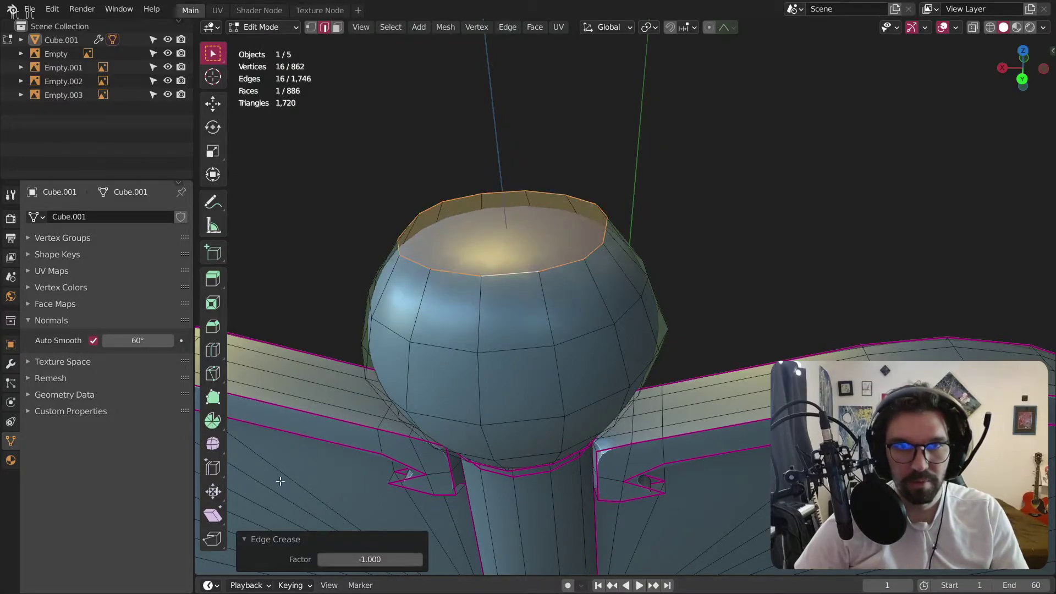
Inspect the ball tip with its uncreased cap rim from the front and side in Object Mode.
click(278, 27)
click(267, 40)
scroll(407, 161, down, 3)
middle_drag(411, 162, 806, 205)
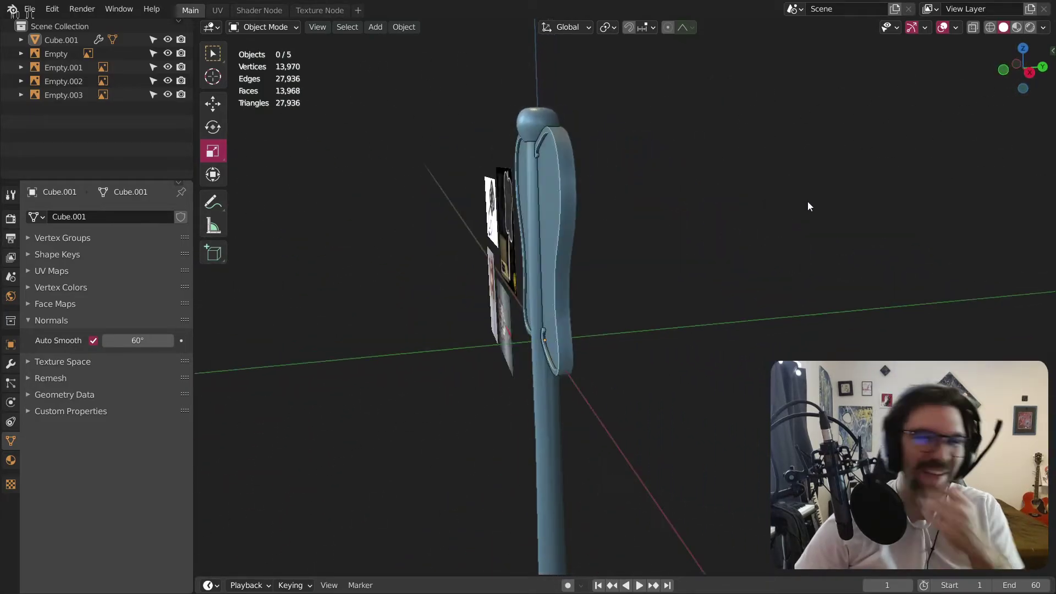
middle_drag(527, 268, 673, 109)
scroll(667, 172, up, 4)
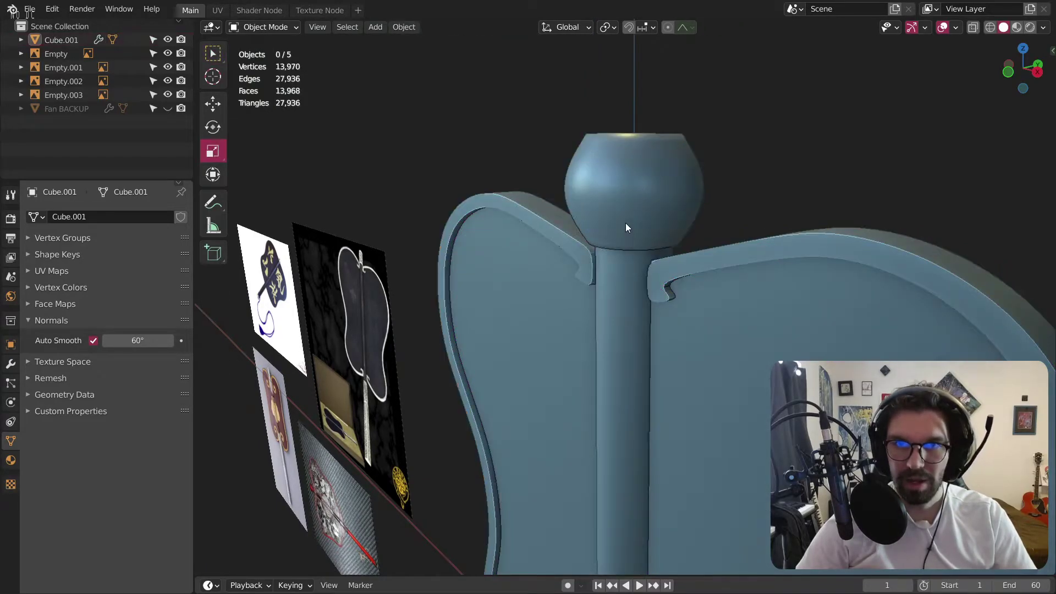
Undo the crease change and the bulging loop cuts back to the plain flared handle end.
key(Tab)
key(ctrl+x)
middle_drag(655, 177, 605, 202)
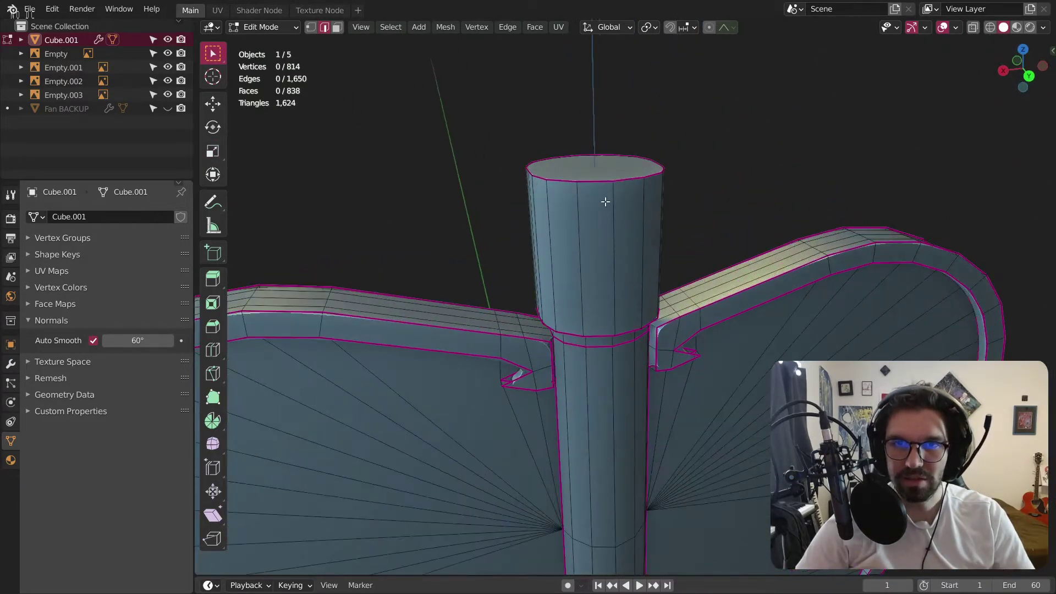
Inspect the plain flared handle end in Object Mode and delete the Fan BACKUP object.
click(264, 27)
click(280, 42)
scroll(517, 222, down, 8)
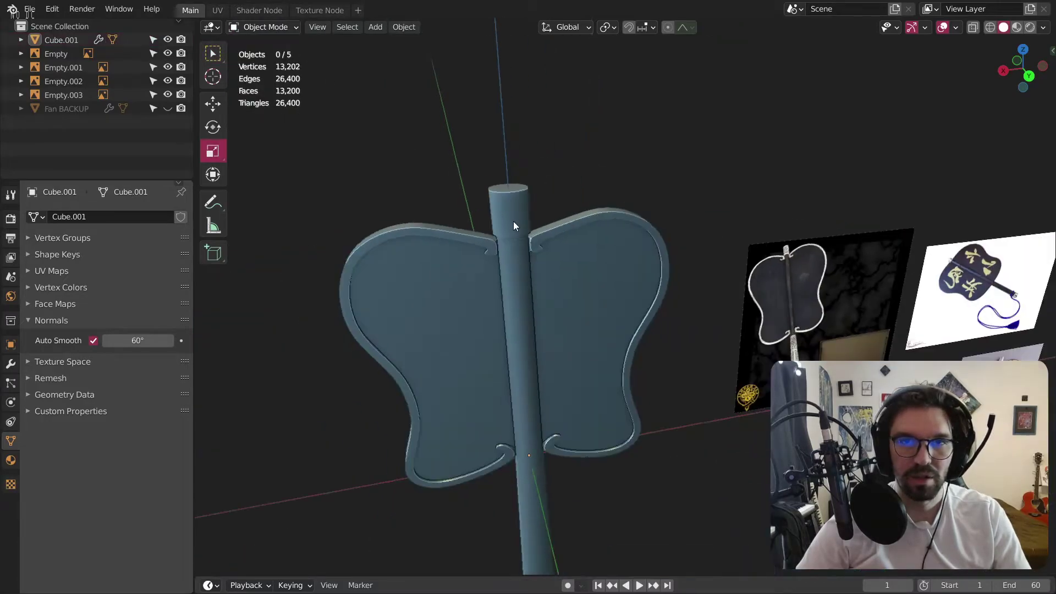
scroll(513, 229, up, 10)
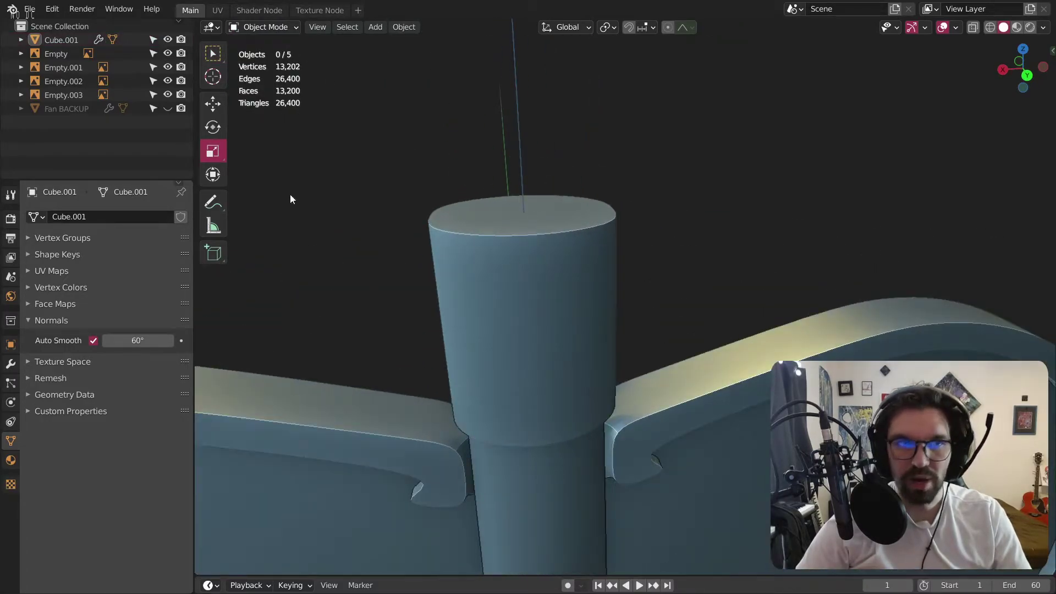
click(95, 109)
key(x)
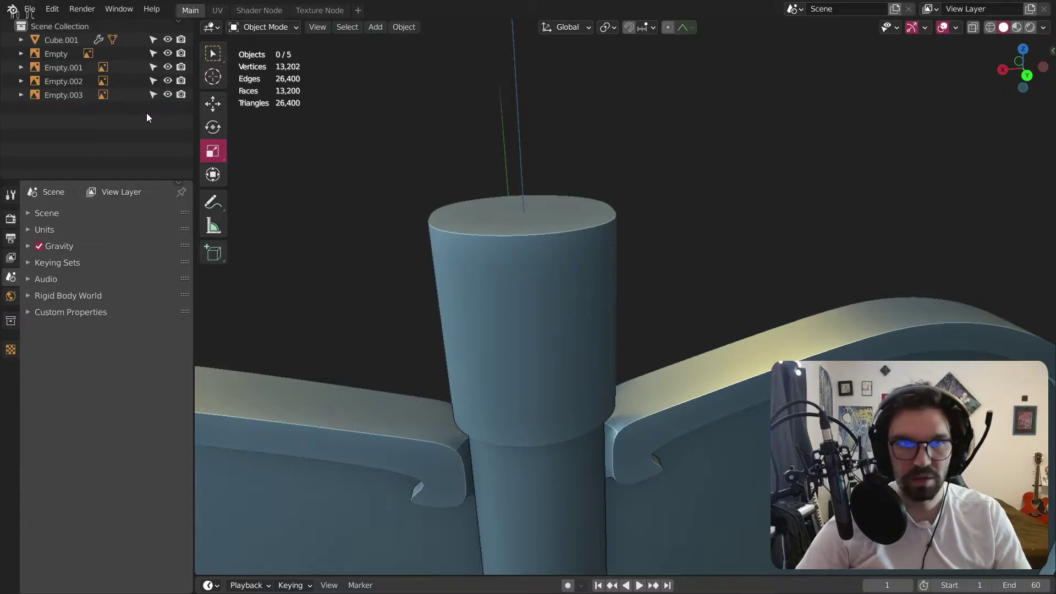
Bevel the top rim of the flared handle end in Edit Mode with three segments and a width of 0.204 m.
click(523, 286)
click(264, 27)
click(262, 58)
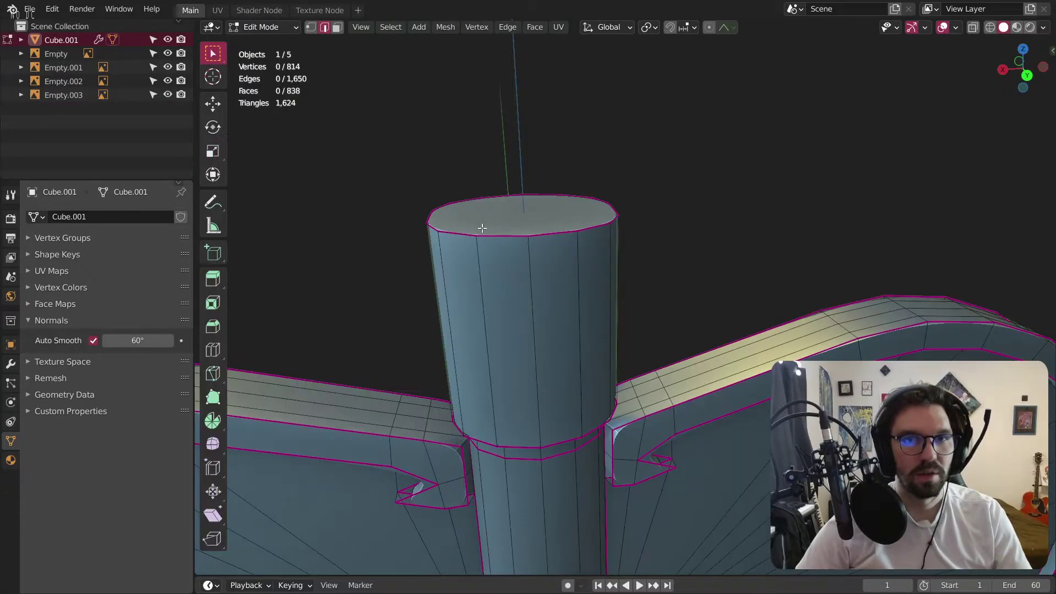
click(528, 219)
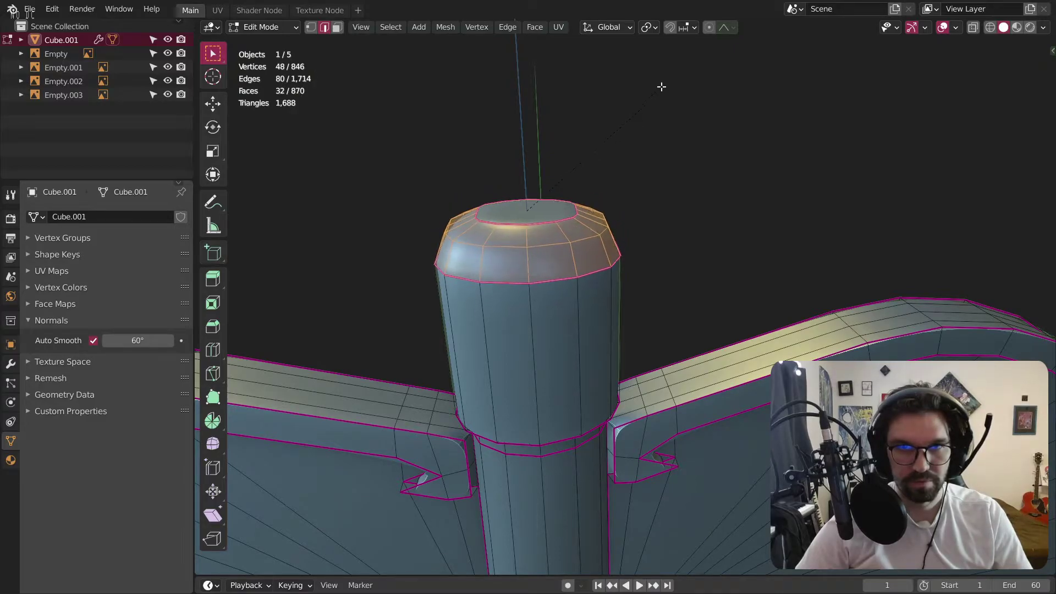
scroll(662, 86, up, 1)
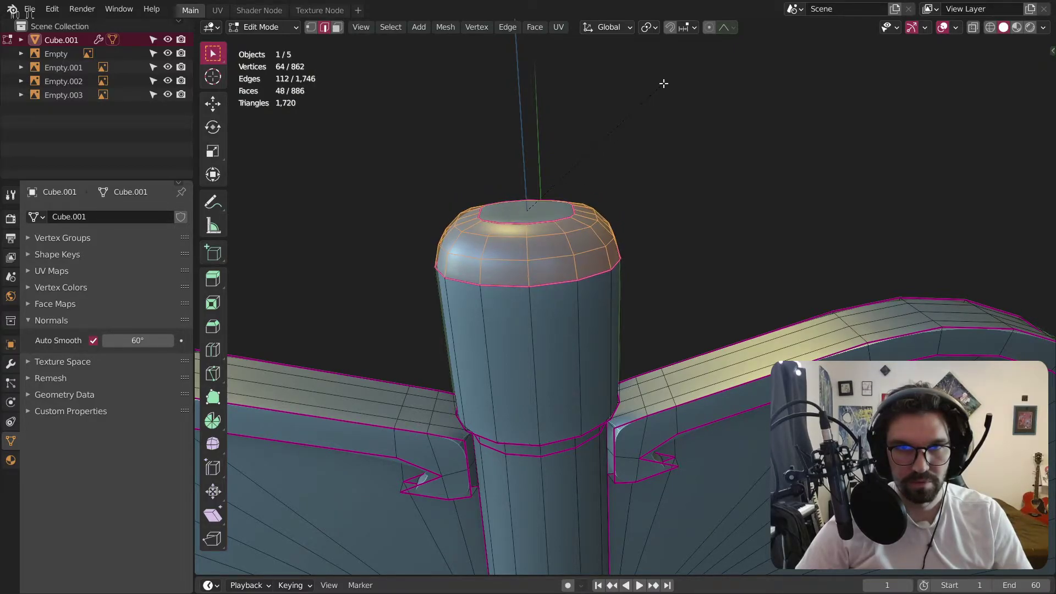
click(664, 84)
scroll(559, 234, up, 2)
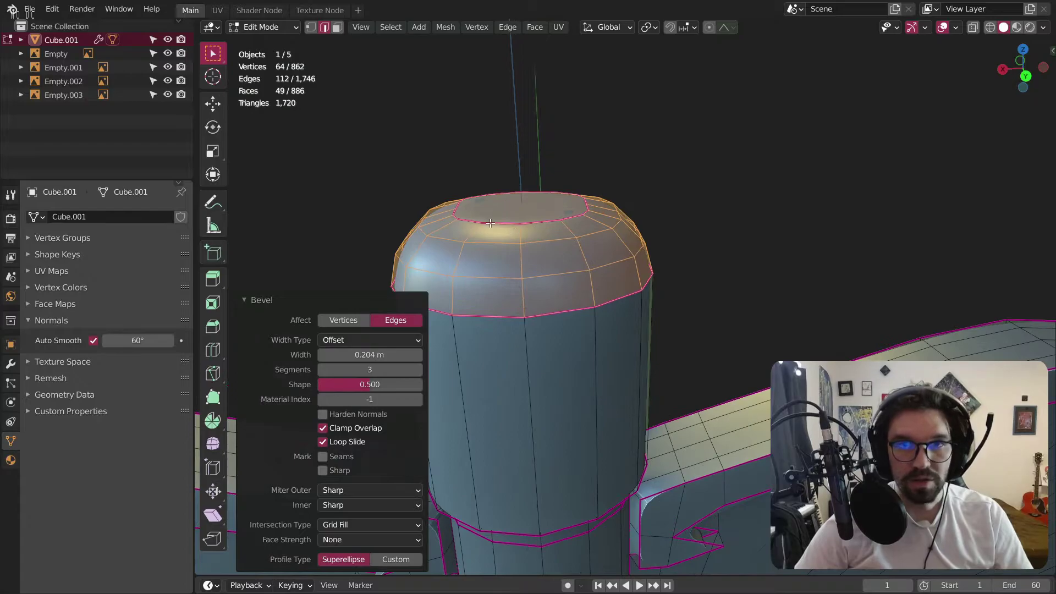
Remove the crease from both border loops of the bevel with a factor of -1 and check the end in Object Mode.
alt+click(504, 226)
key(shift+e)
click(379, 488)
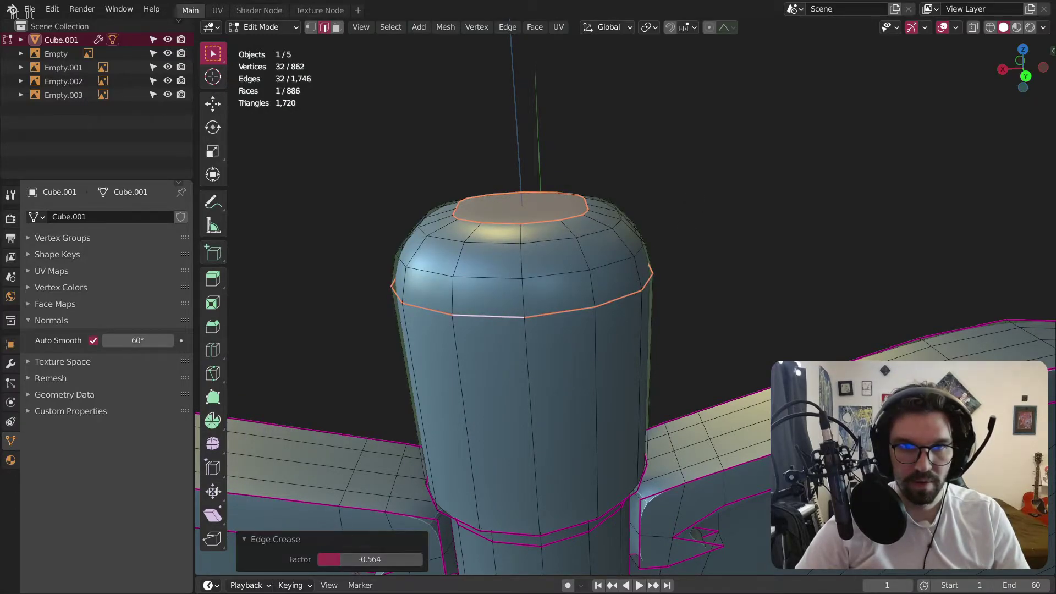
drag(357, 559, 319, 559)
click(263, 26)
click(259, 40)
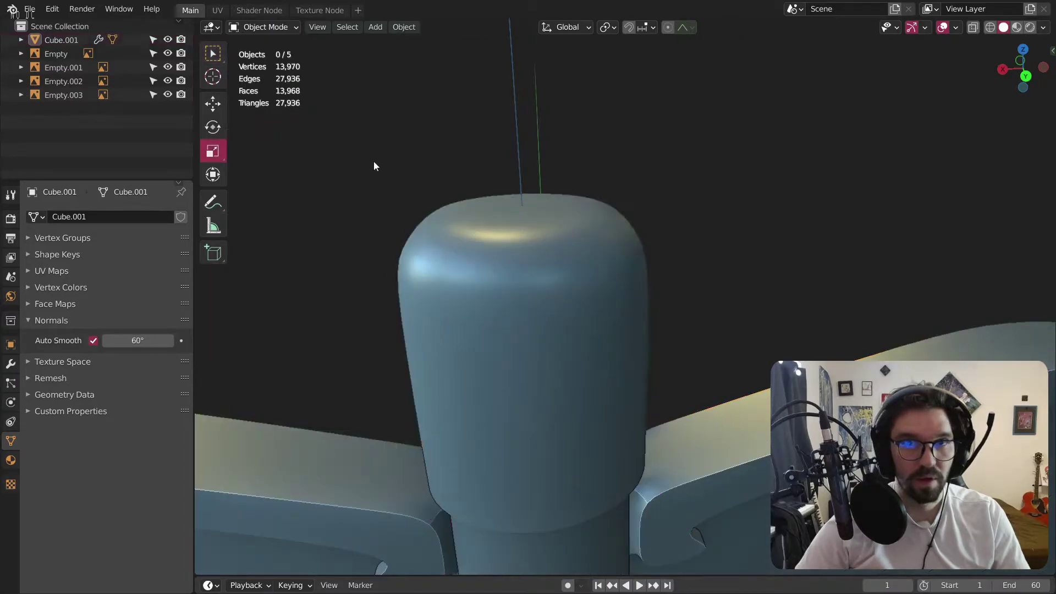
scroll(367, 160, down, 5)
middle_drag(431, 221, 459, 325)
middle_drag(487, 193, 507, 217)
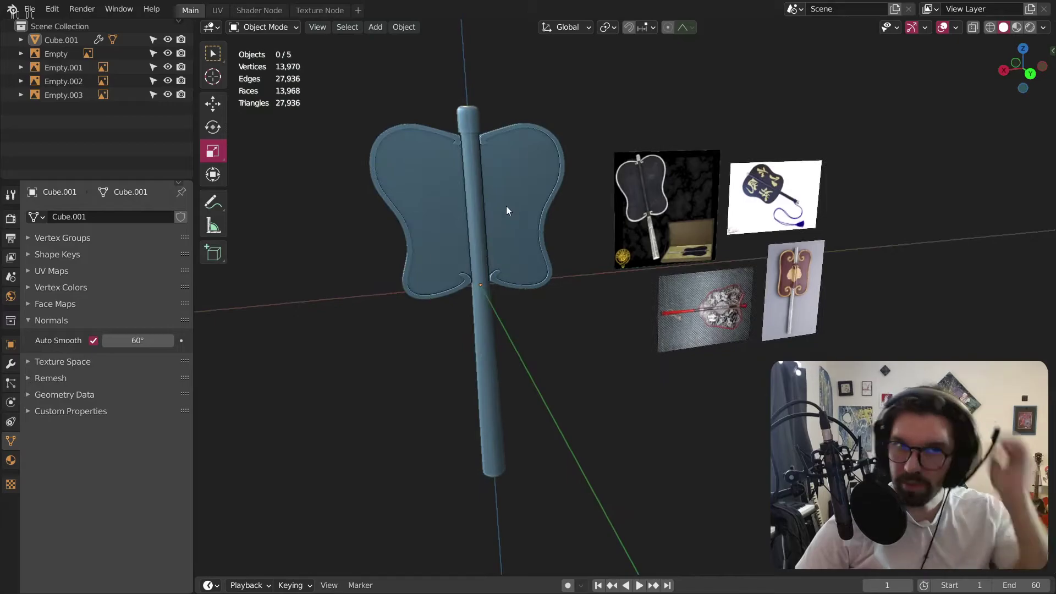
scroll(469, 130, up, 5)
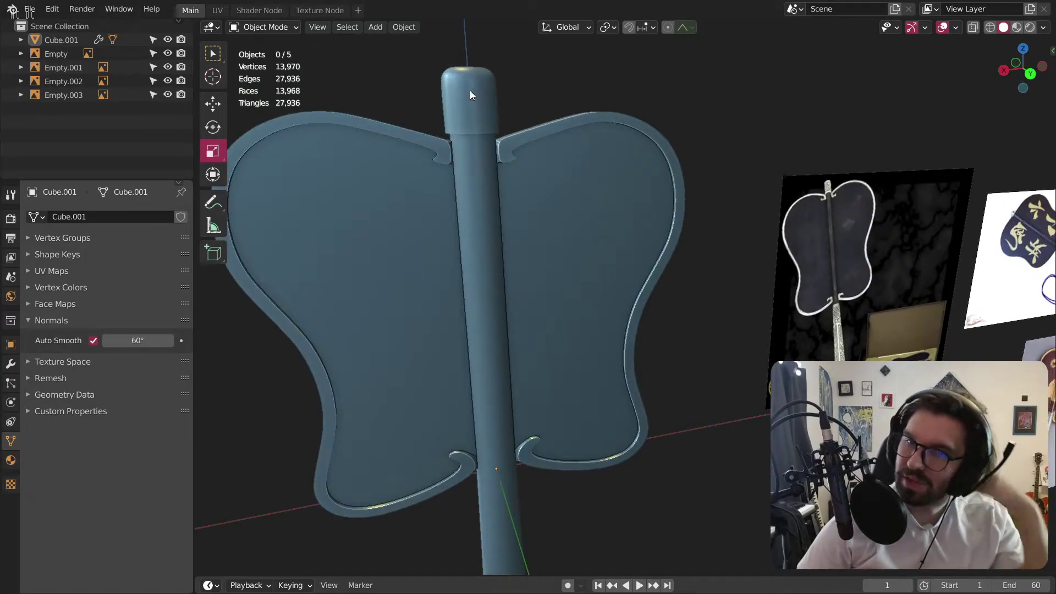
Undo the bevel, the crease change and the flared shape back to the plain straight handle end.
click(497, 68)
key(Tab)
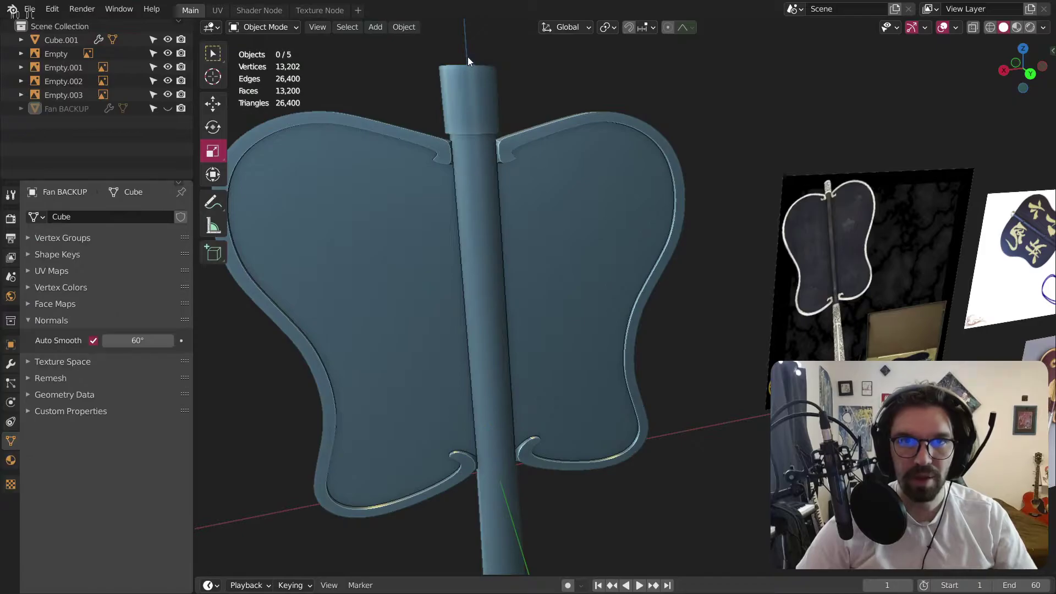
click(463, 62)
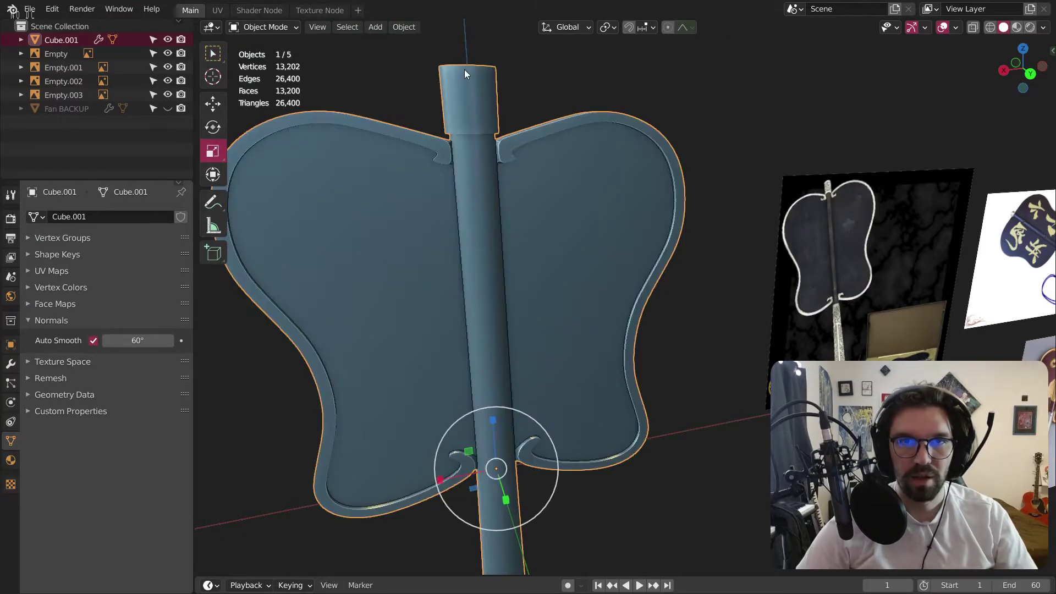
key(Tab)
key(ctrl+z)
key(ctrl+z)
key(ctrl+z)
key(ctrl+z)
key(ctrl+z)
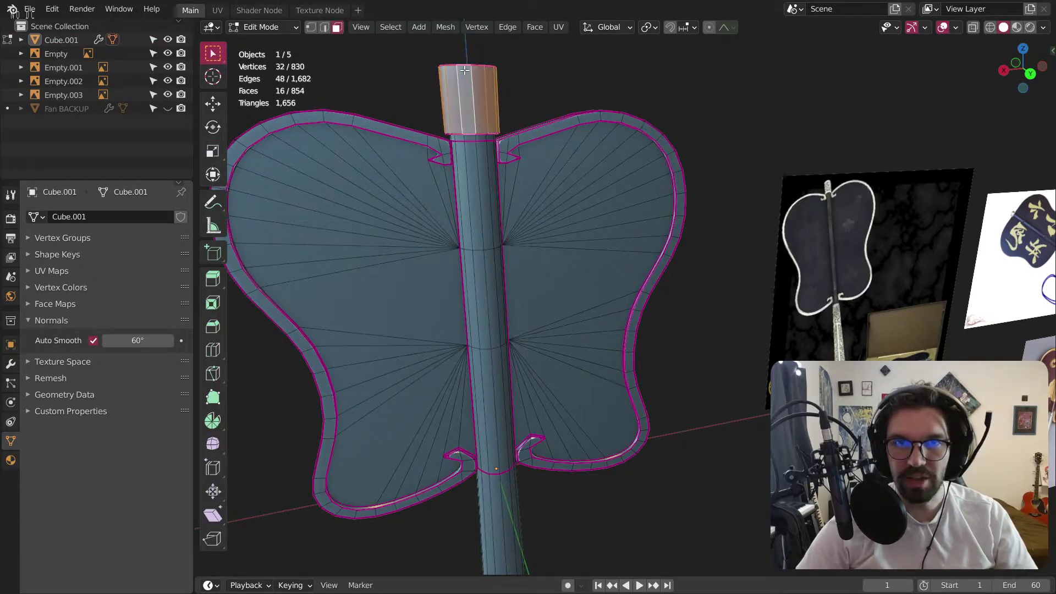
scroll(504, 268, up, 8)
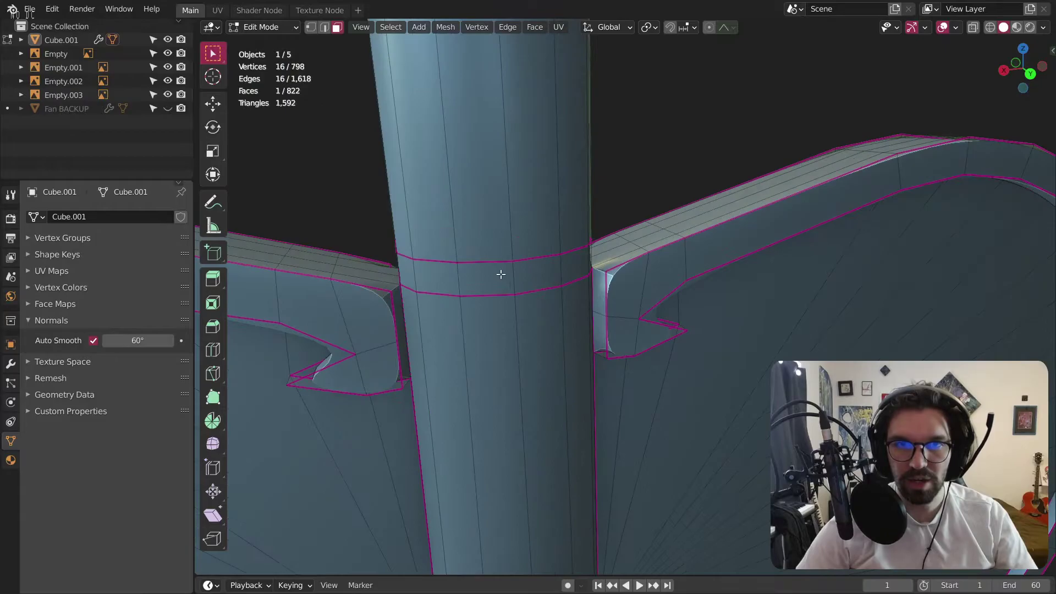
Dissolve the upper of the two creased edge loops where the handle meets the fan frame, and delete the Fan BACKUP object.
click(326, 27)
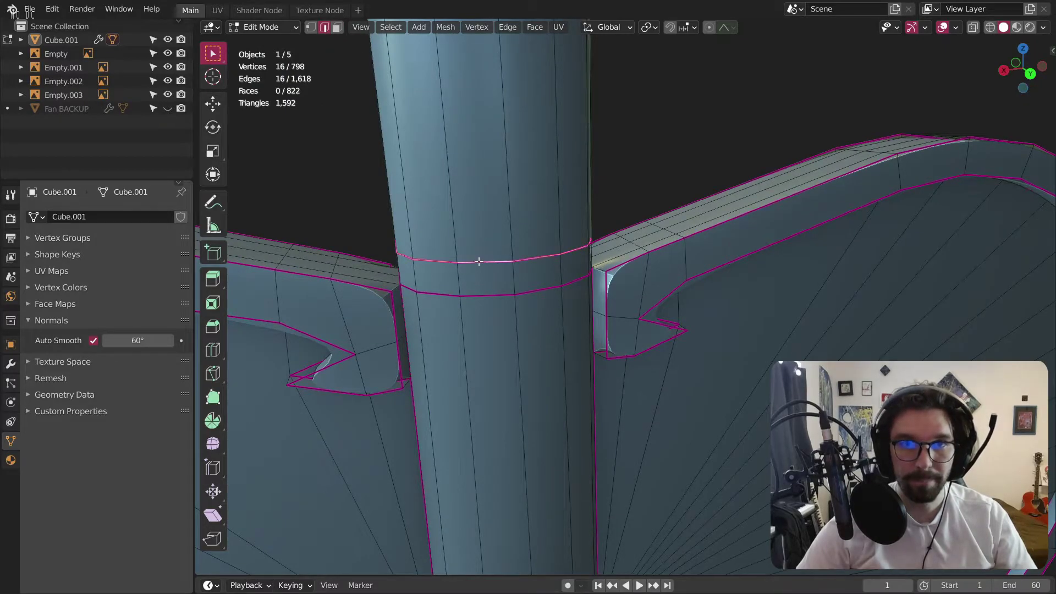
right_click(478, 261)
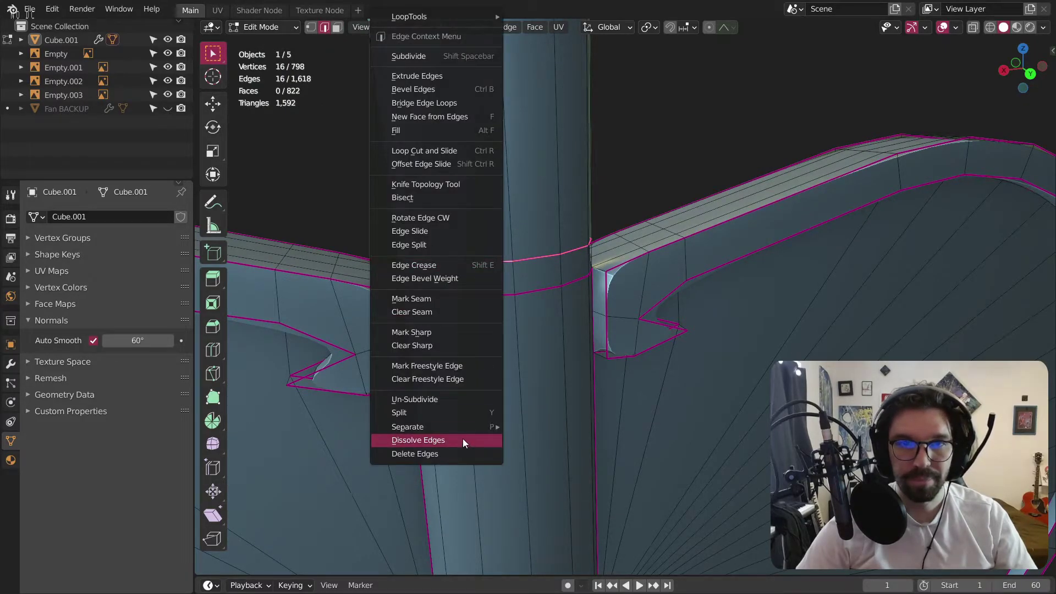
click(463, 439)
scroll(463, 268, down, 5)
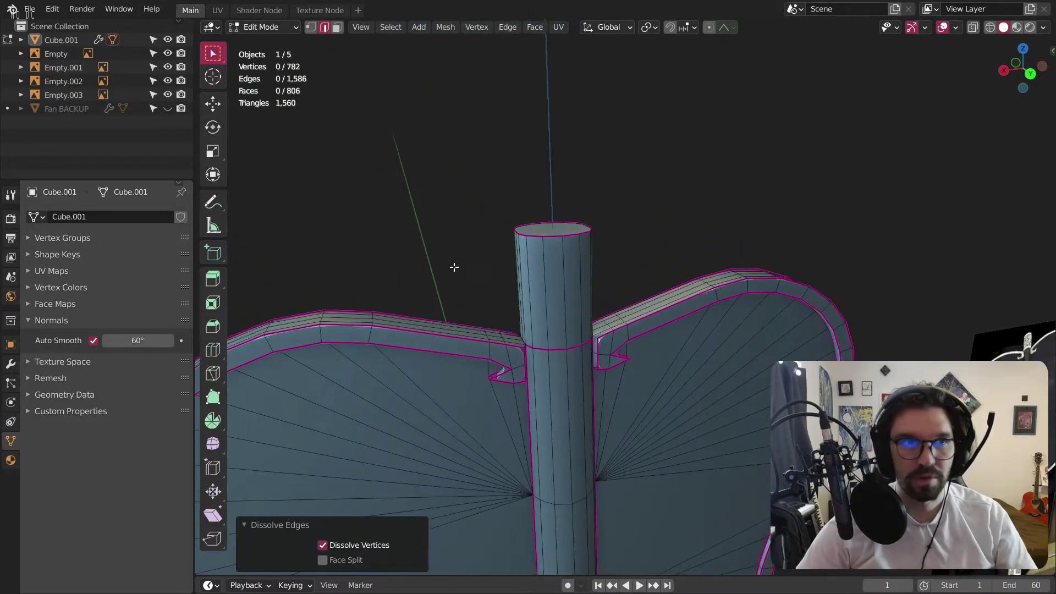
click(86, 107)
key(x)
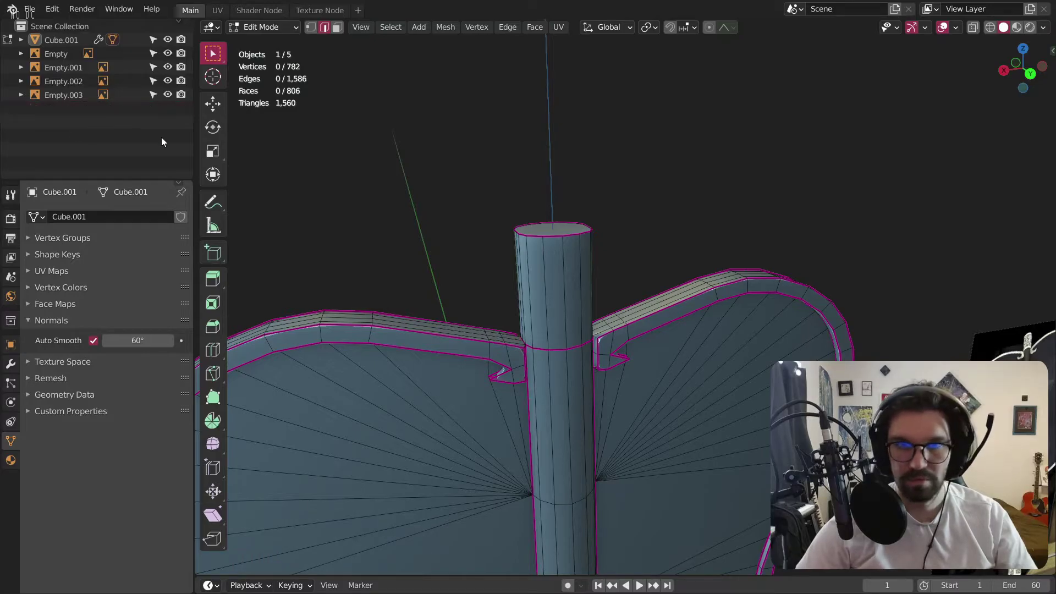
Remove the crease around the straight handle's top rim with a factor of -1.
scroll(561, 261, up, 3)
alt+click(524, 181)
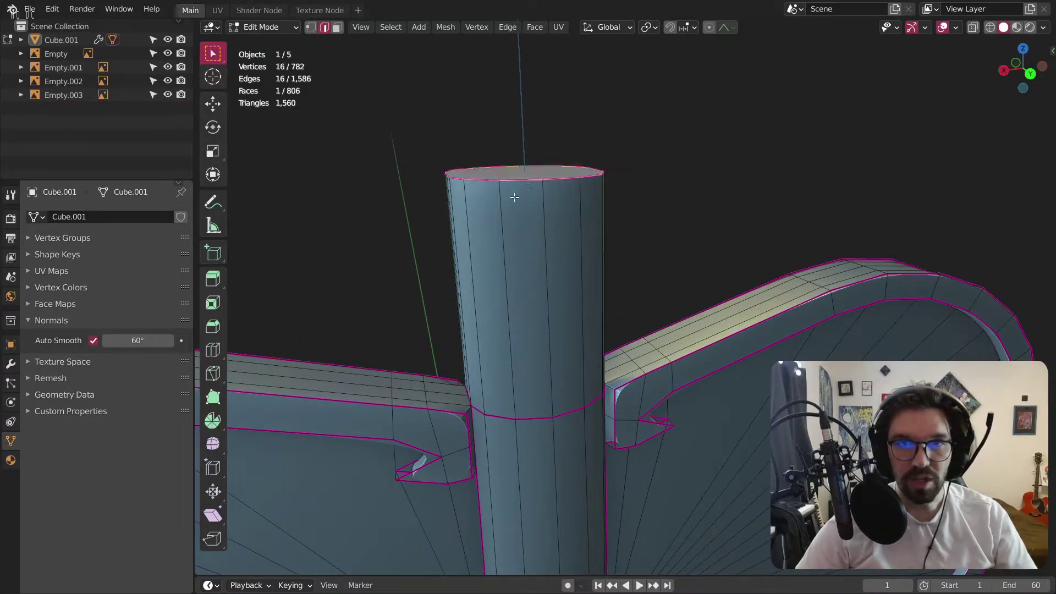
middle_drag(537, 188, 536, 209)
key(shift+e)
click(364, 570)
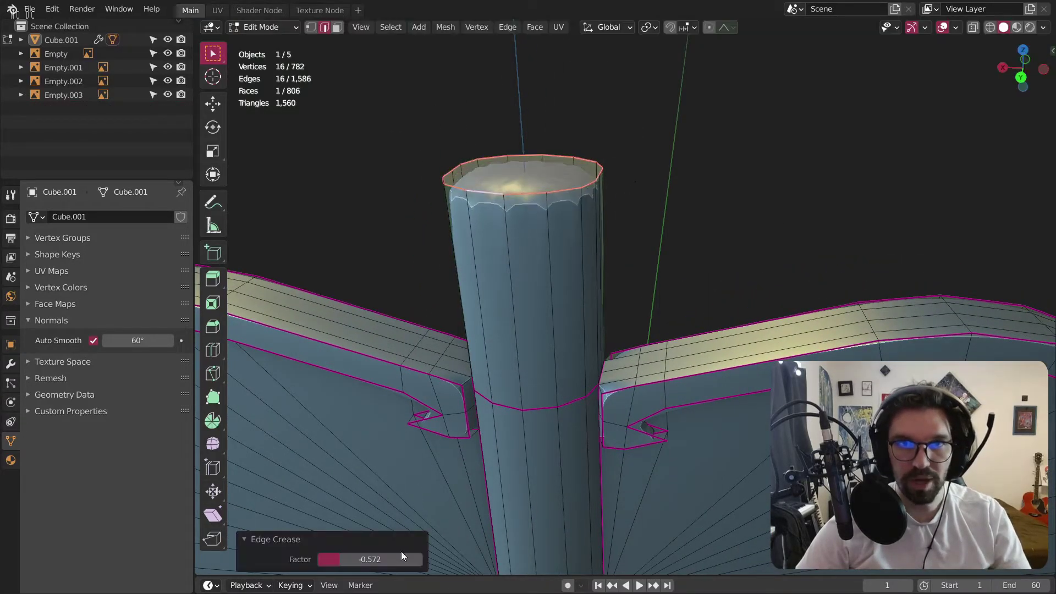
drag(364, 567, 324, 566)
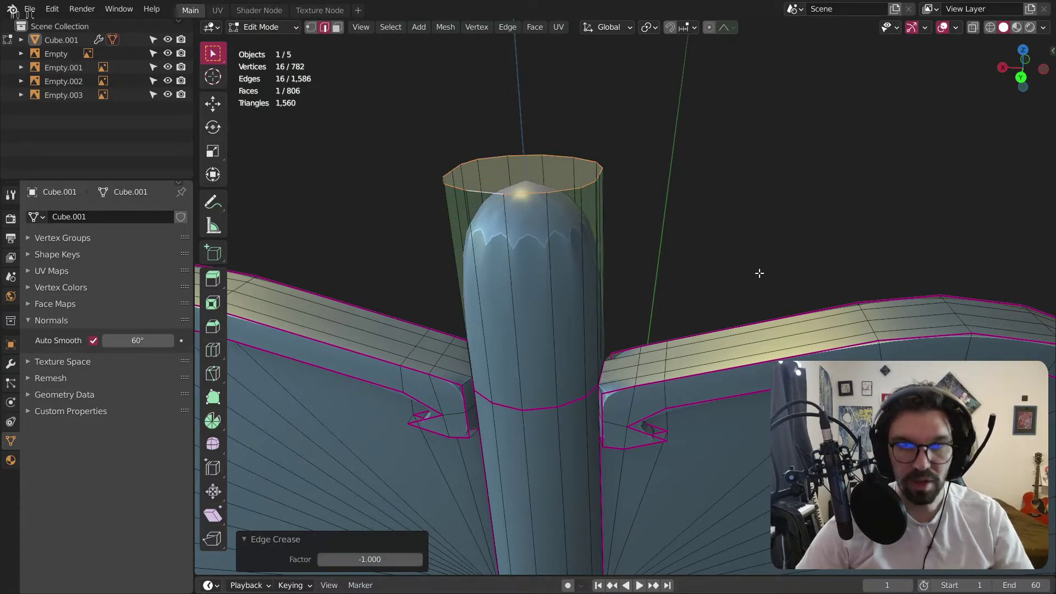
Try beveling the handle's top rim with three segments and a width of 0.719 m, with Clamp Overlap turned off.
key(ctrl+b)
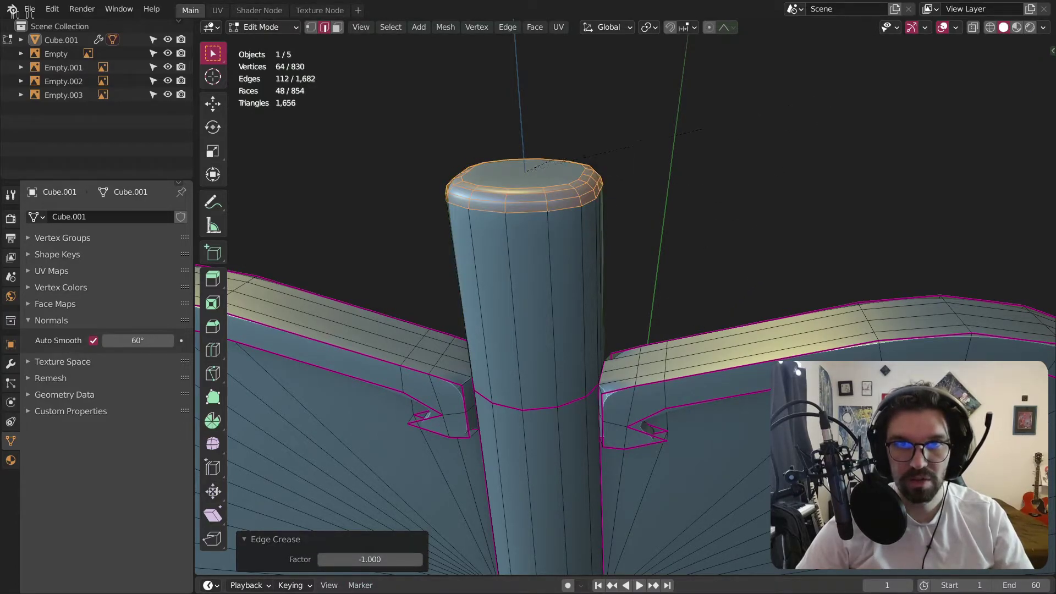
key(Return)
key(ctrl+z)
middle_drag(412, 99, 486, 162)
key(3)
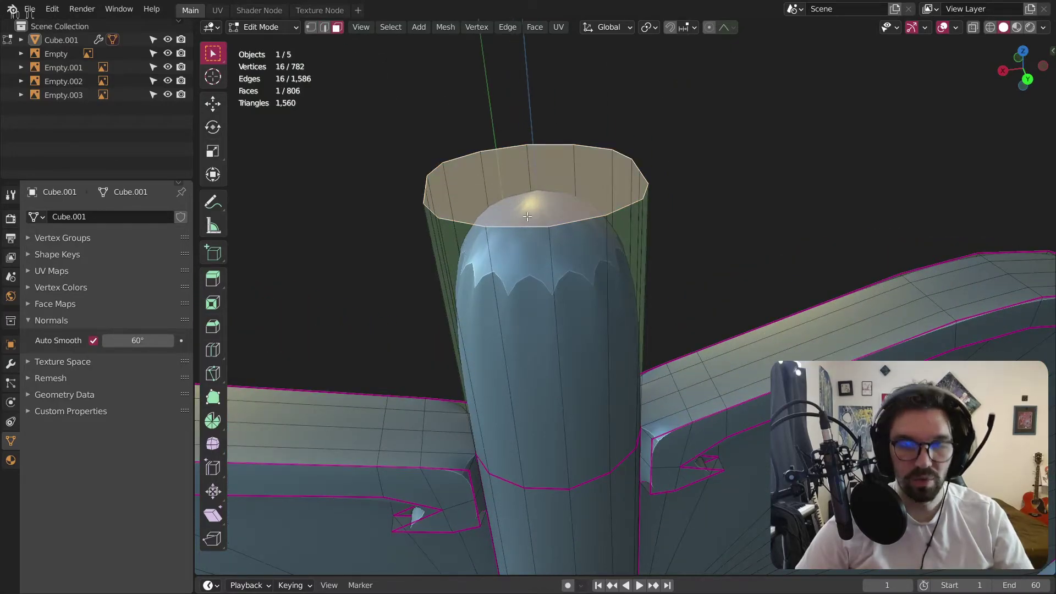
key(ctrl+b)
key(Return)
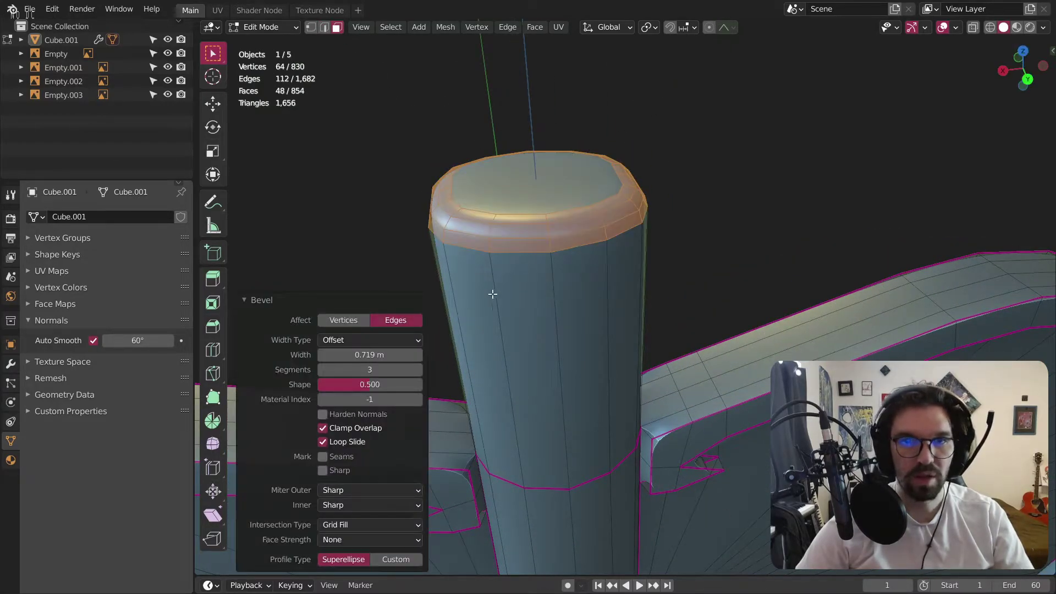
click(322, 428)
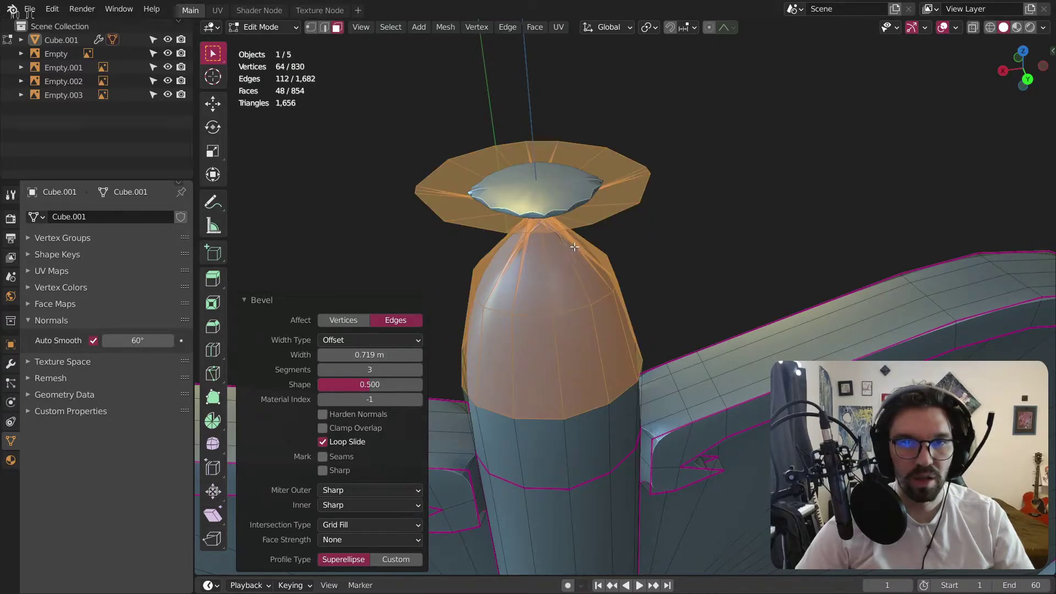
key(ctrl+z)
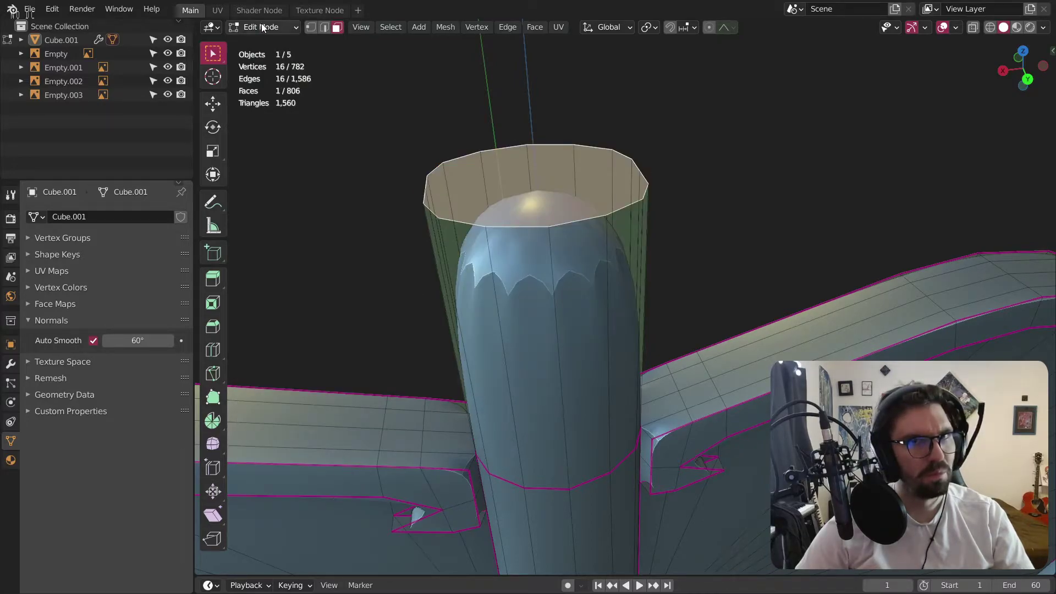
Apply the fan object's scale in Object Mode.
key(Tab)
click(595, 220)
key(ctrl+a)
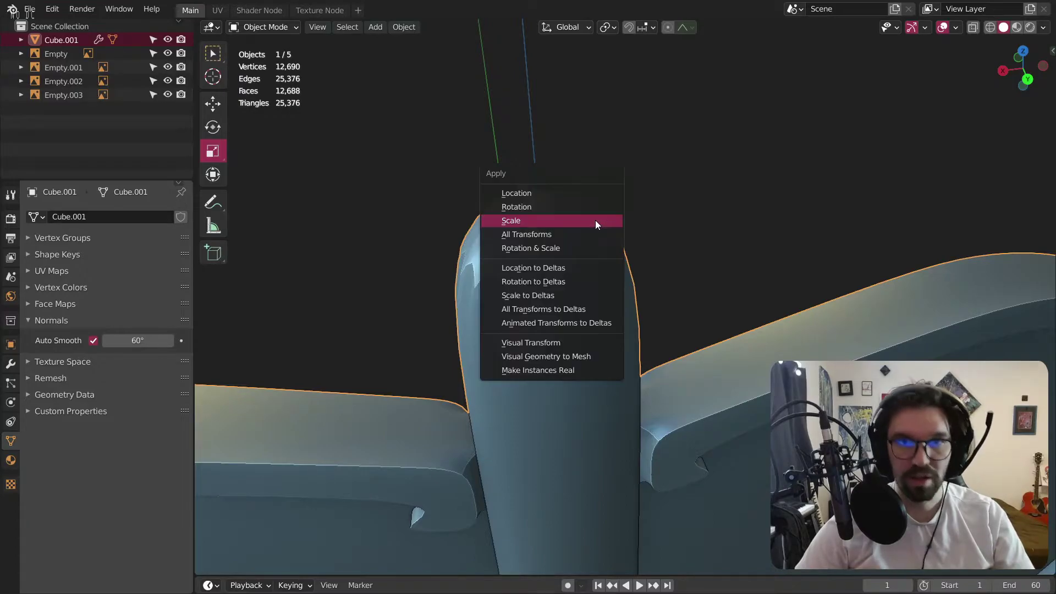
click(595, 220)
Bevel the handle's top rim with three segments and a width of 0.176 m, and return to Object Mode.
click(272, 28)
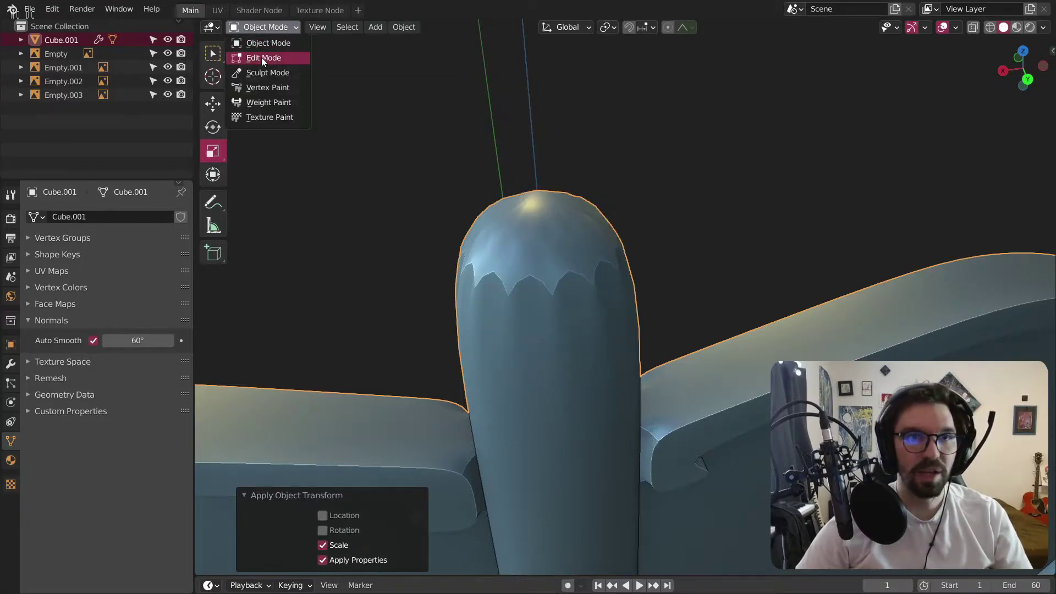
click(262, 57)
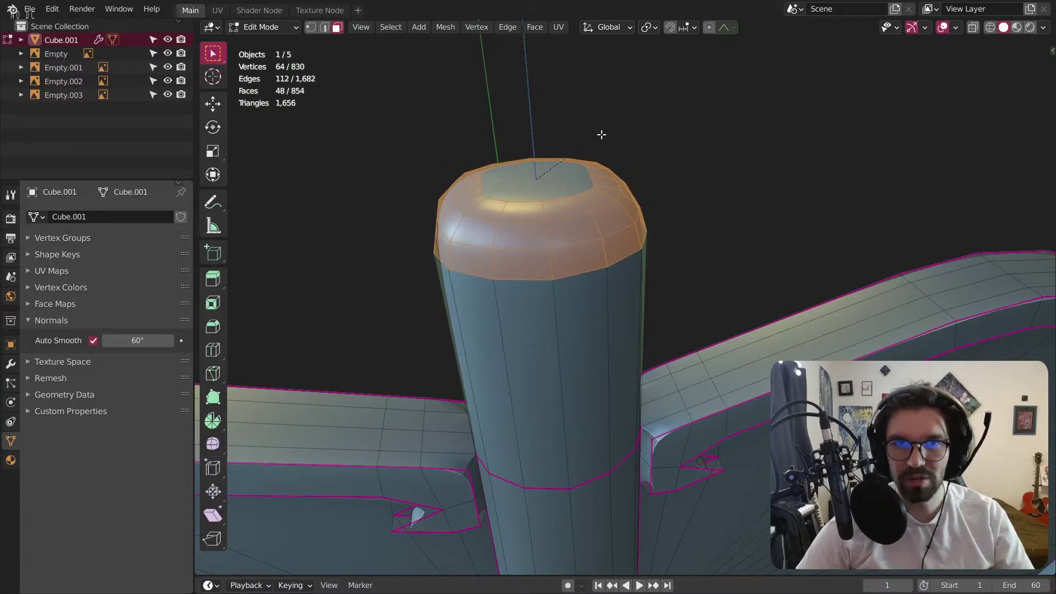
click(601, 134)
middle_drag(601, 134, 357, 110)
click(265, 27)
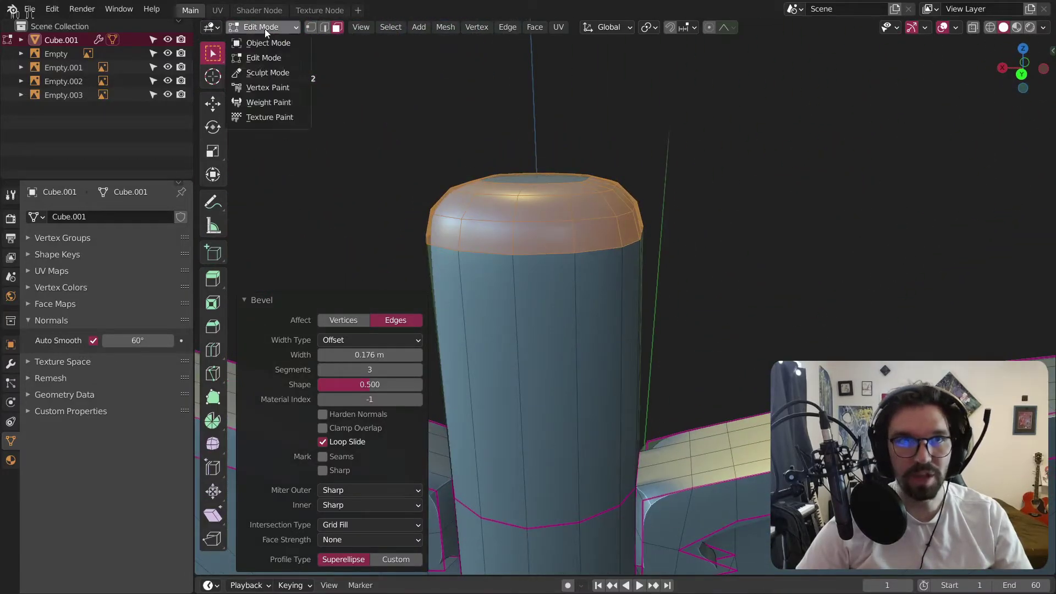
click(265, 27)
click(268, 43)
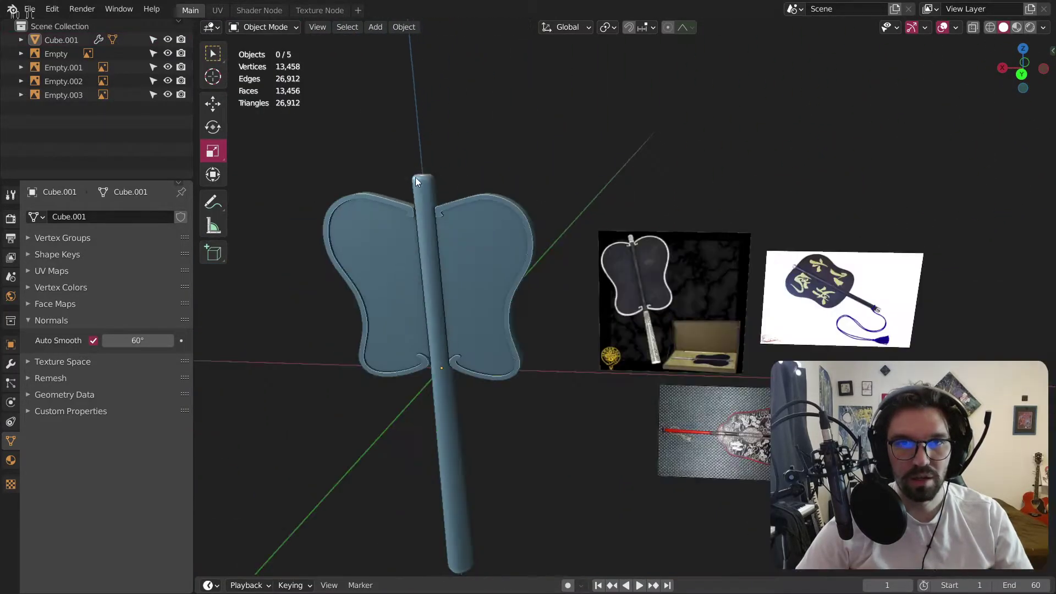
Compare the whole fan with the reference pictures, looking closely at the handle of the red-handled fan.
middle_drag(416, 179, 487, 201)
scroll(490, 200, down, 3)
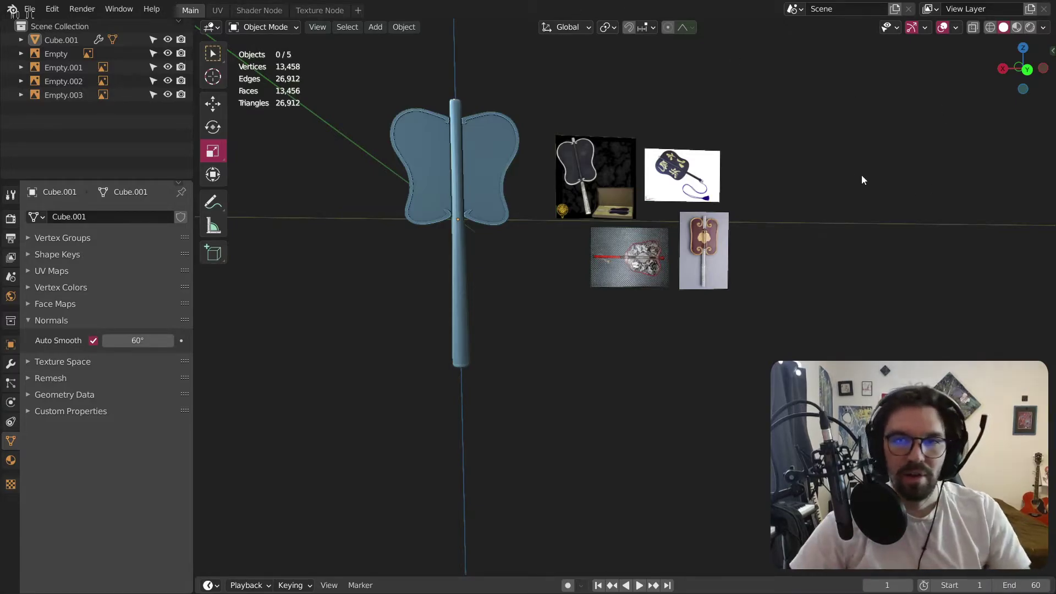
scroll(892, 176, up, 4)
scroll(617, 229, up, 4)
scroll(603, 237, down, 12)
scroll(513, 378, up, 5)
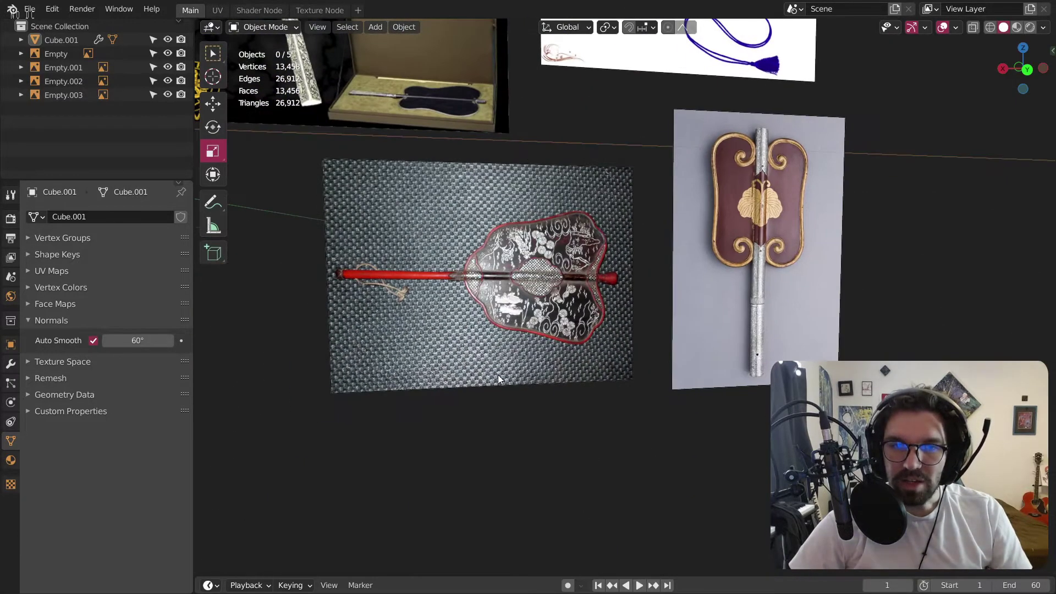
scroll(362, 298, up, 8)
scroll(366, 285, down, 8)
scroll(542, 287, down, 3)
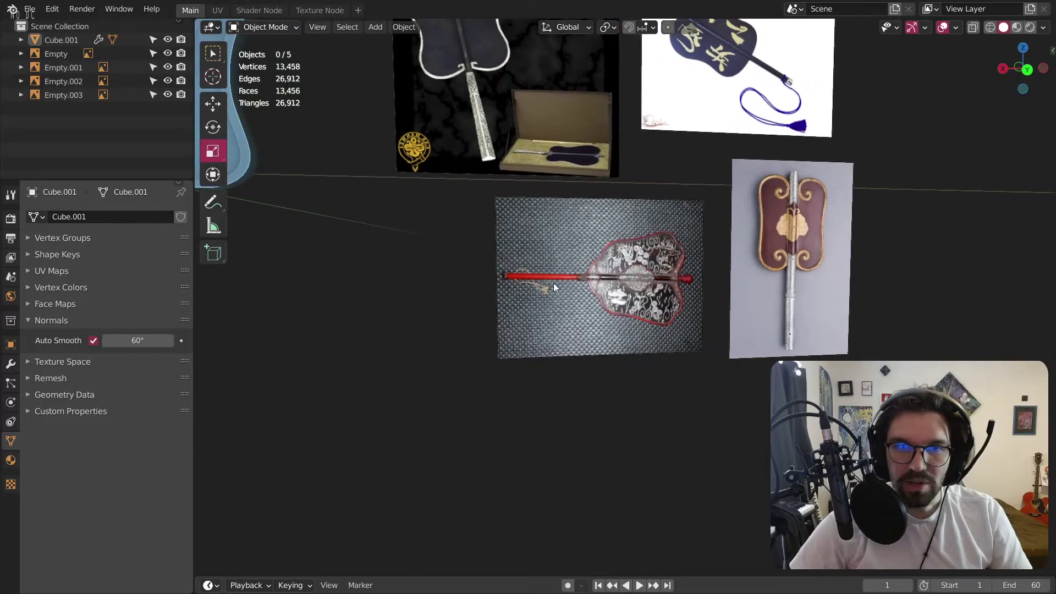
Examine the metal end cap and cord on the blue-tasselled fan reference, and bring the fan model back into view.
scroll(599, 240, up, 12)
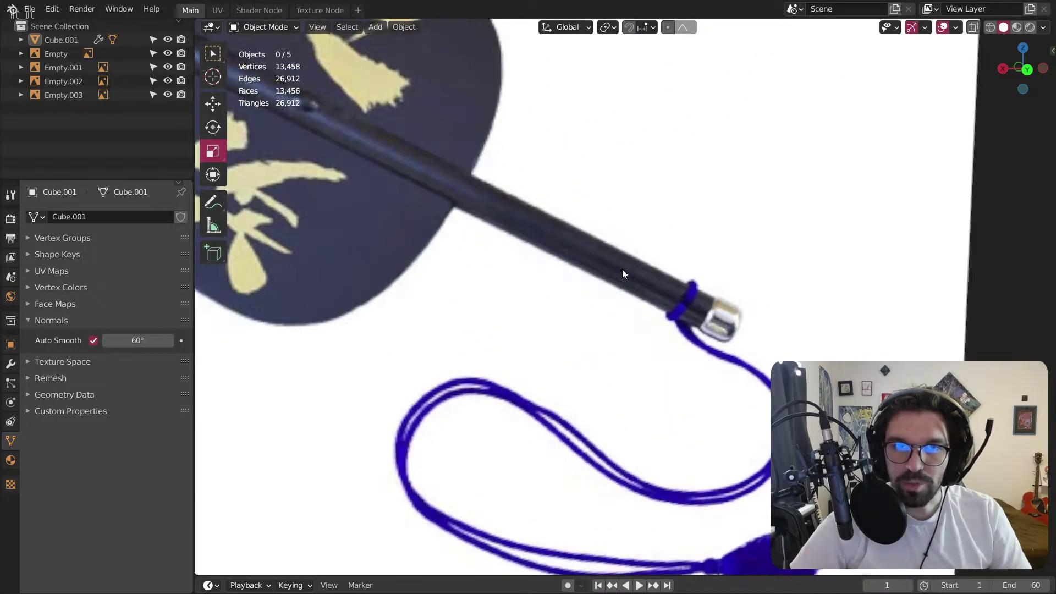
scroll(596, 297, down, 4)
scroll(594, 289, up, 1)
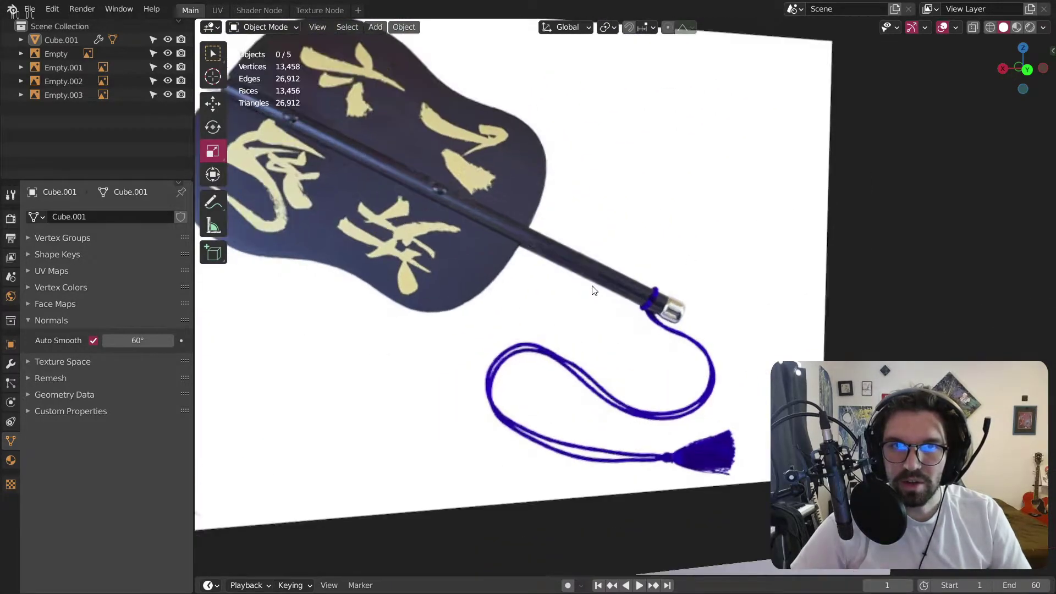
scroll(588, 290, down, 6)
scroll(542, 280, down, 4)
shift+middle_drag(467, 294, 744, 257)
shift+middle_drag(534, 231, 487, 299)
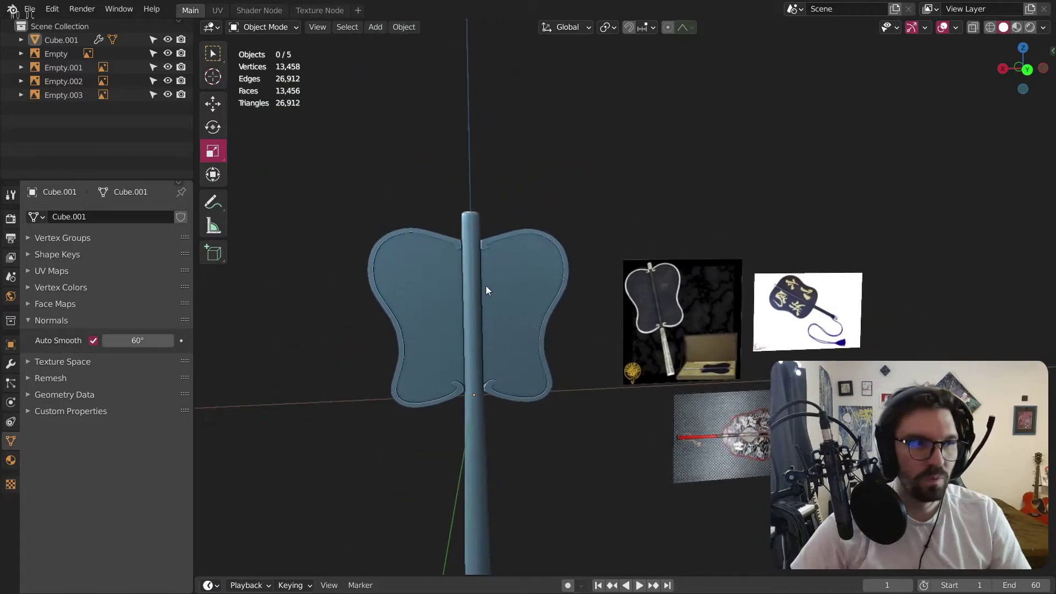
In Edit Mode, move the handle's whole rounded top end down along Z by about 0.53 m, closer to the fan wings.
scroll(455, 223, up, 5)
scroll(450, 246, down, 4)
click(449, 234)
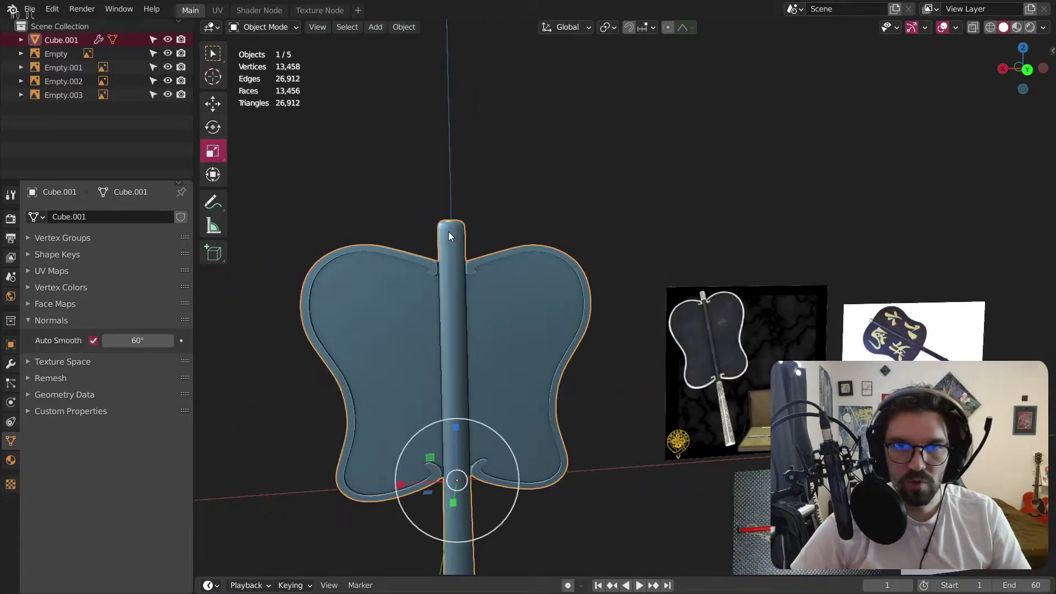
scroll(449, 234, up, 7)
click(263, 30)
click(258, 55)
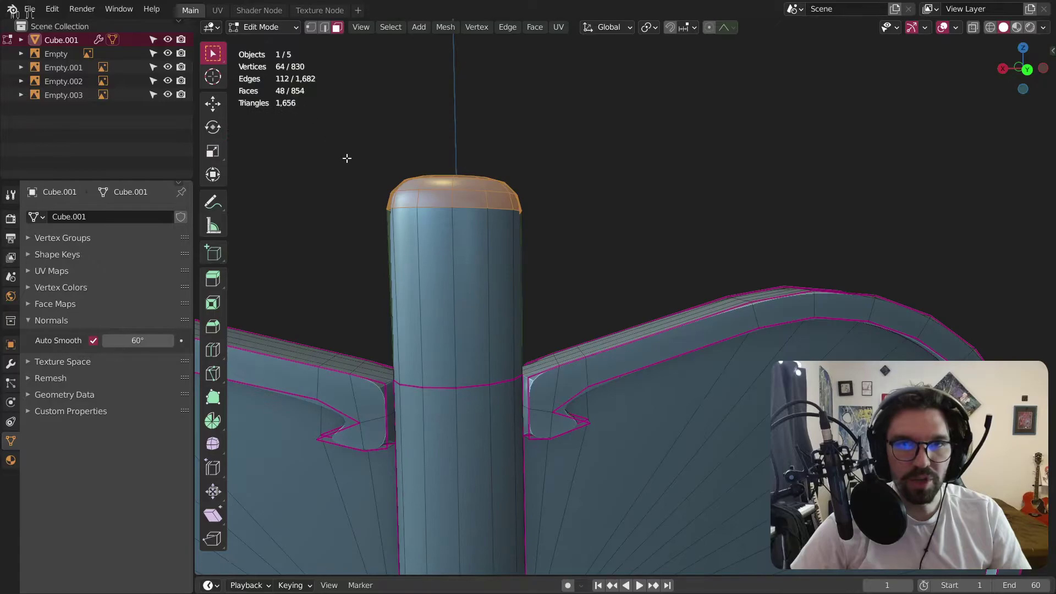
click(1026, 68)
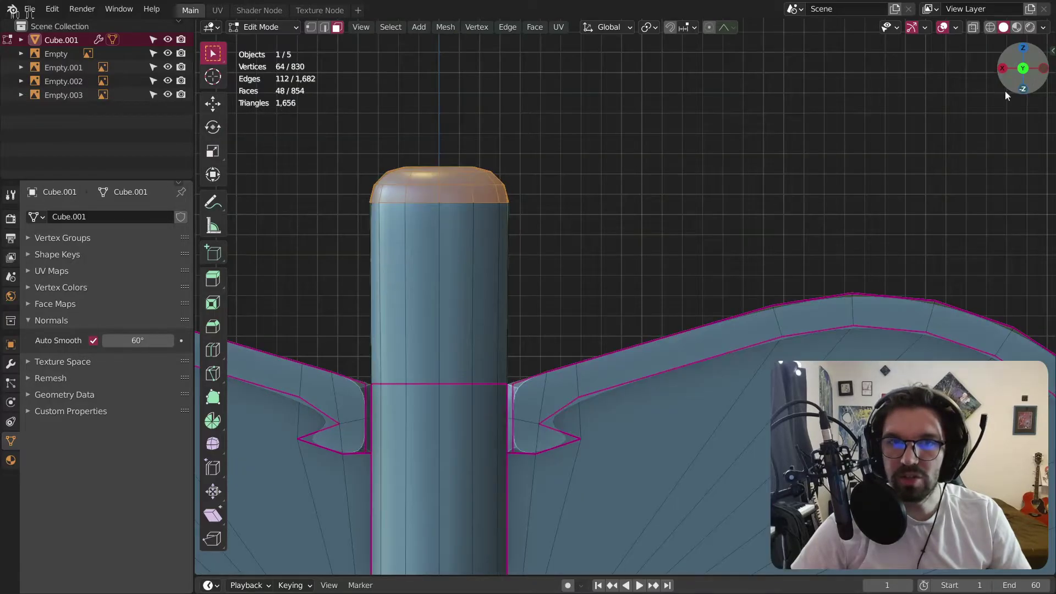
click(989, 27)
click(311, 27)
drag(355, 103, 615, 274)
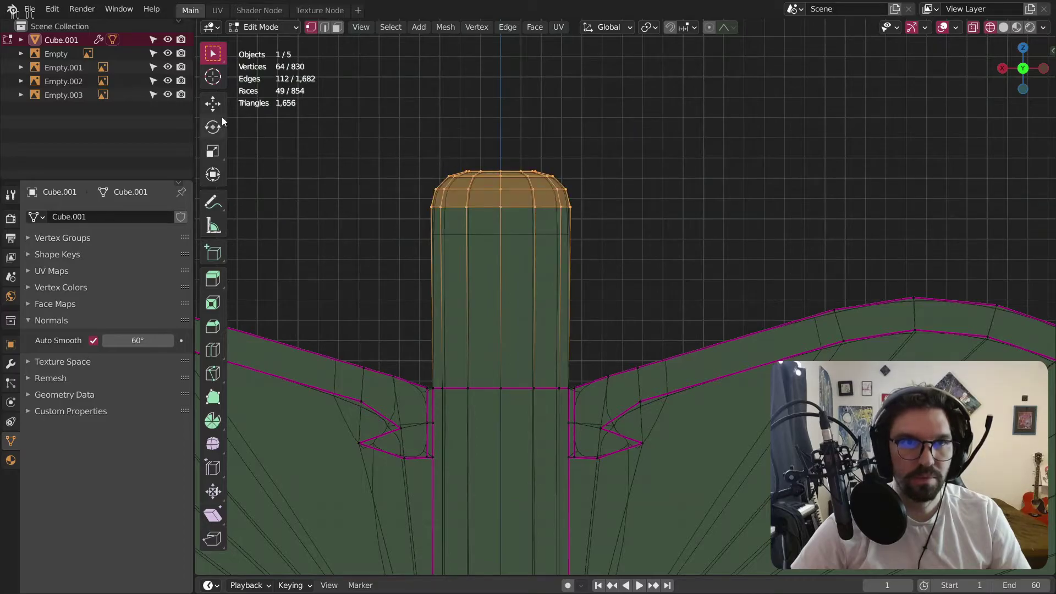
click(213, 104)
drag(499, 117, 527, 234)
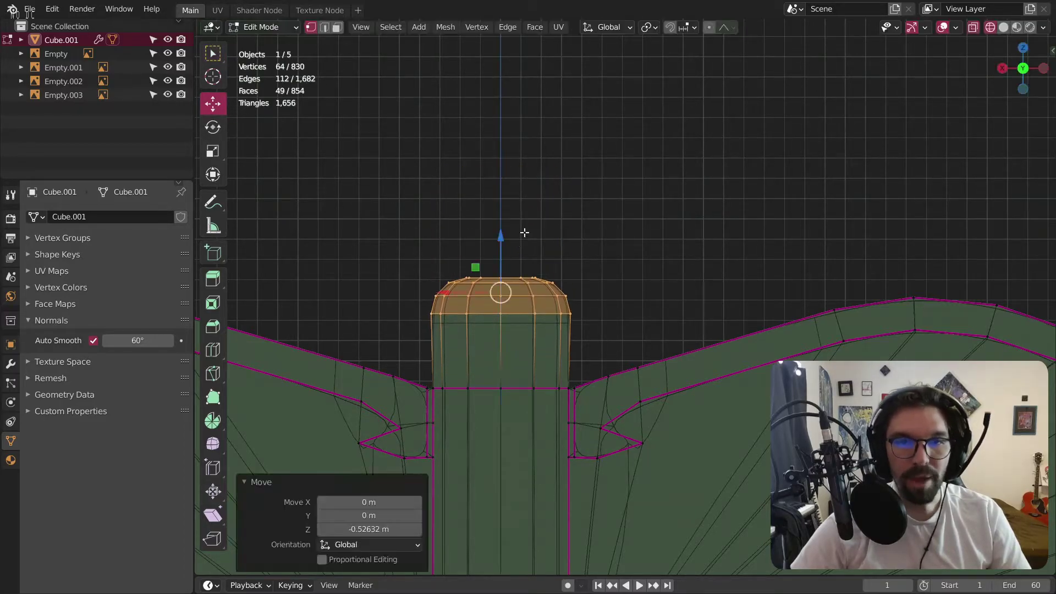
Return to Object Mode with solid shading and inspect the shortened handle top from several sides.
click(275, 28)
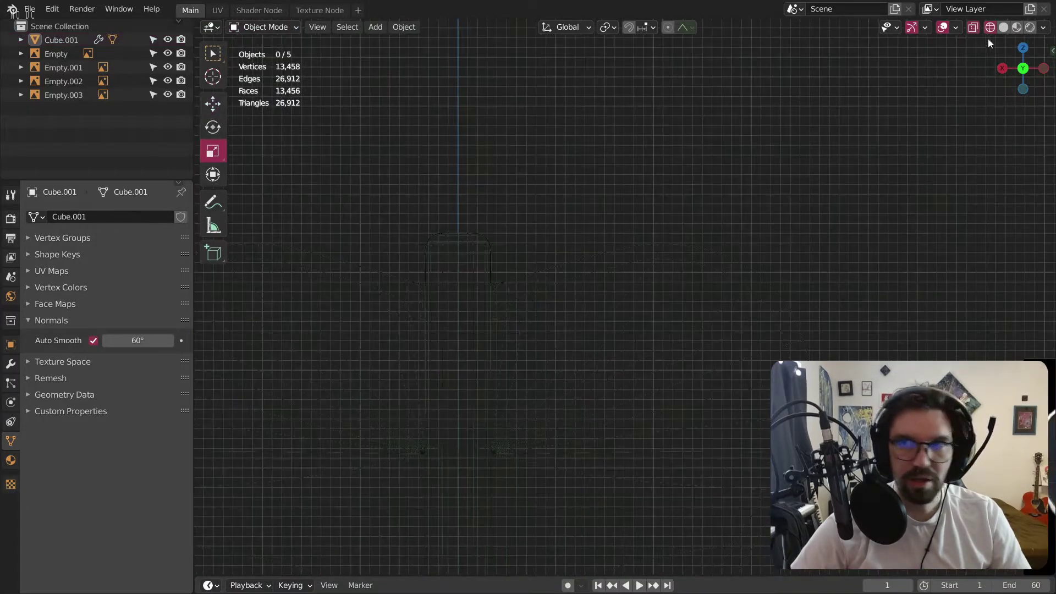
click(1002, 30)
scroll(677, 237, down, 7)
mouse_move(650, 255)
middle_down()
mouse_move(383, 275)
mouse_move(709, 286)
mouse_move(656, 276)
middle_up()
scroll(656, 277, up, 5)
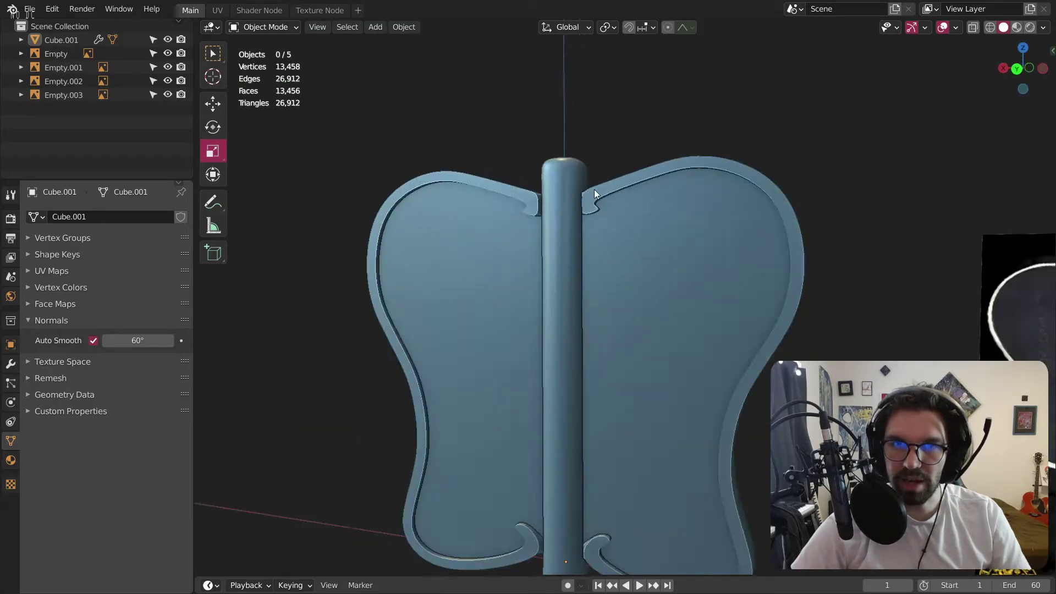
middle_drag(626, 222, 755, 273)
middle_drag(833, 288, 589, 255)
Dissolve the inner lengthwise edge loops running along the outer rim of one fan wing.
click(589, 255)
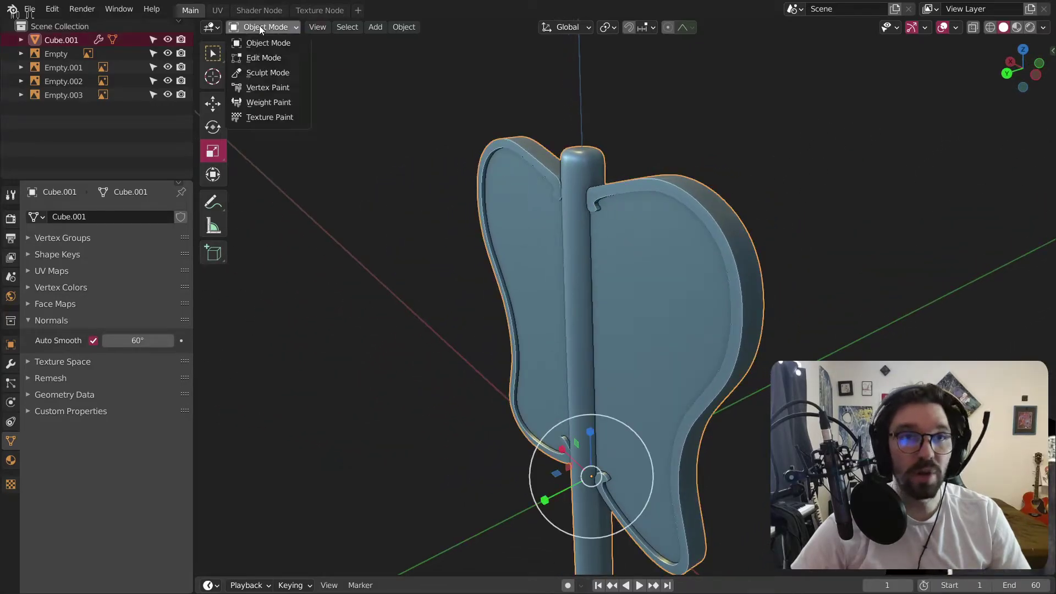
click(263, 58)
middle_drag(356, 134, 521, 248)
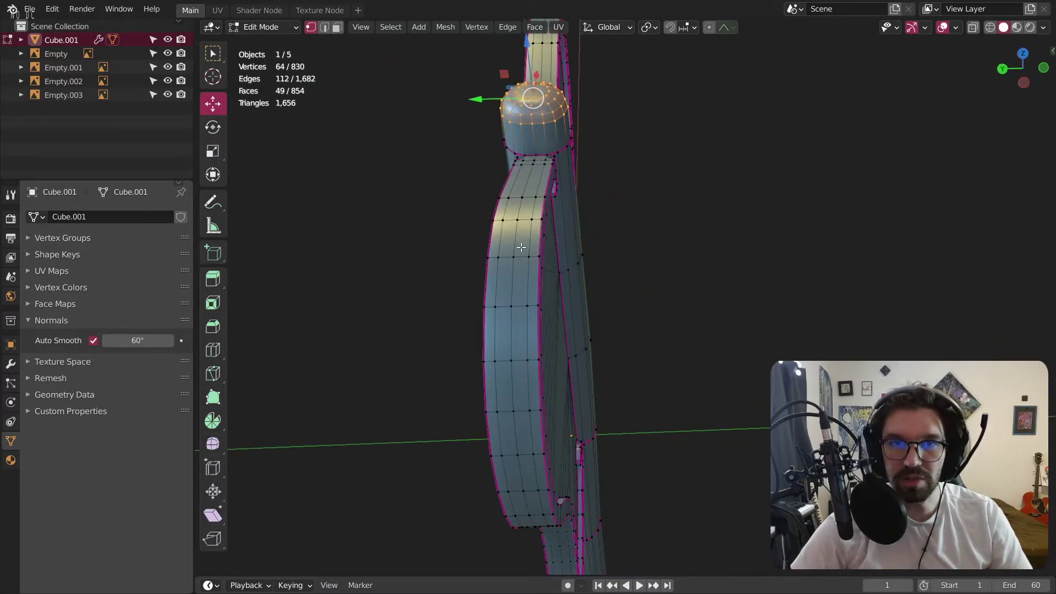
scroll(522, 248, up, 2)
alt+click(492, 246)
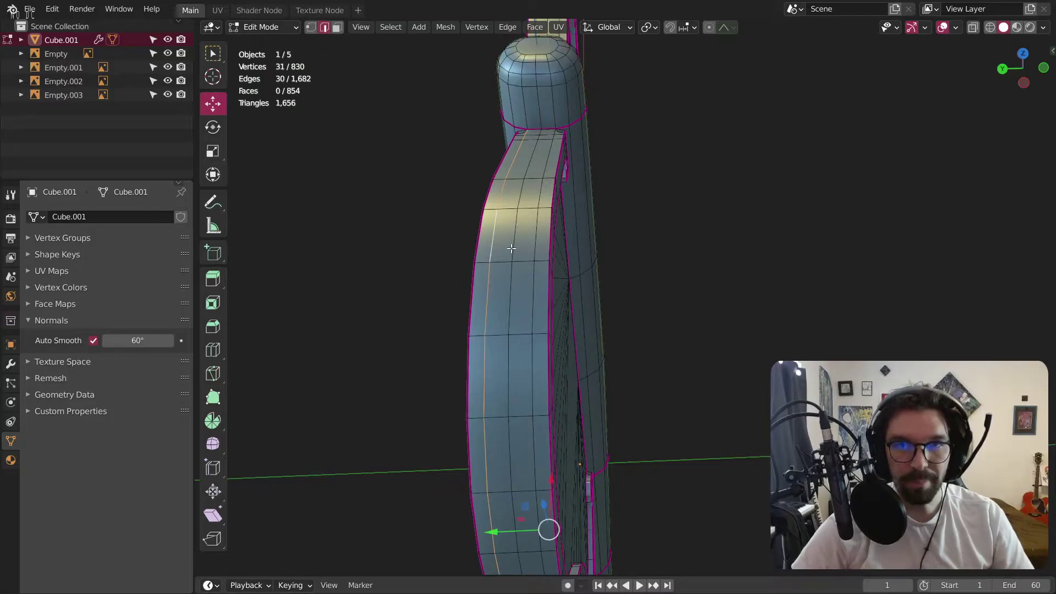
middle_drag(533, 239, 709, 232)
right_click(517, 232)
click(461, 440)
Dissolve the matching lengthwise edge loops on the other wing's outer rim and return to Object Mode.
scroll(610, 227, up, 5)
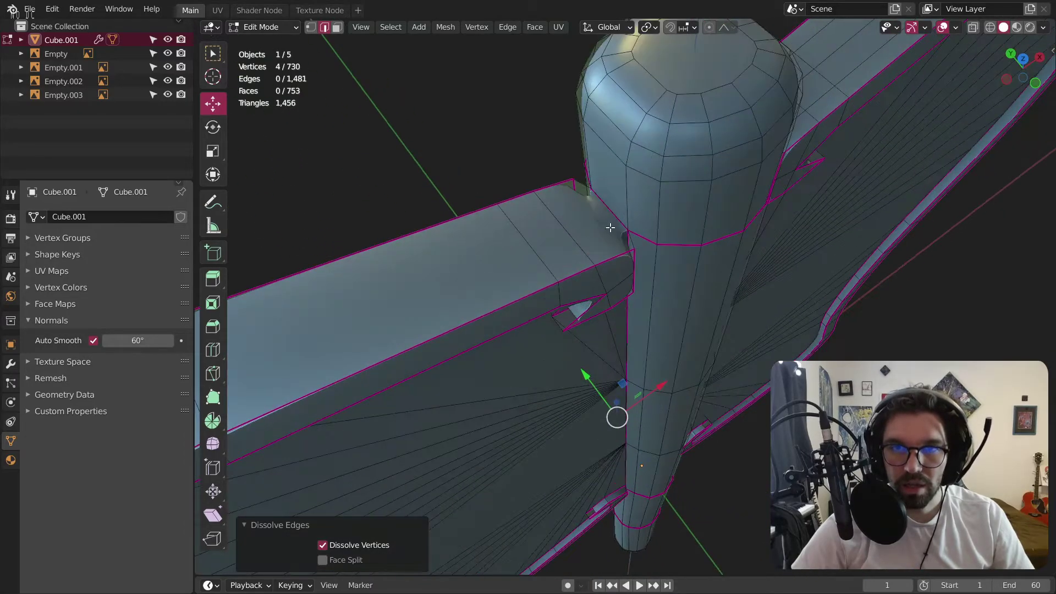
scroll(610, 227, up, 2)
scroll(598, 231, down, 8)
scroll(709, 232, up, 3)
scroll(710, 233, up, 2)
right_click(686, 254)
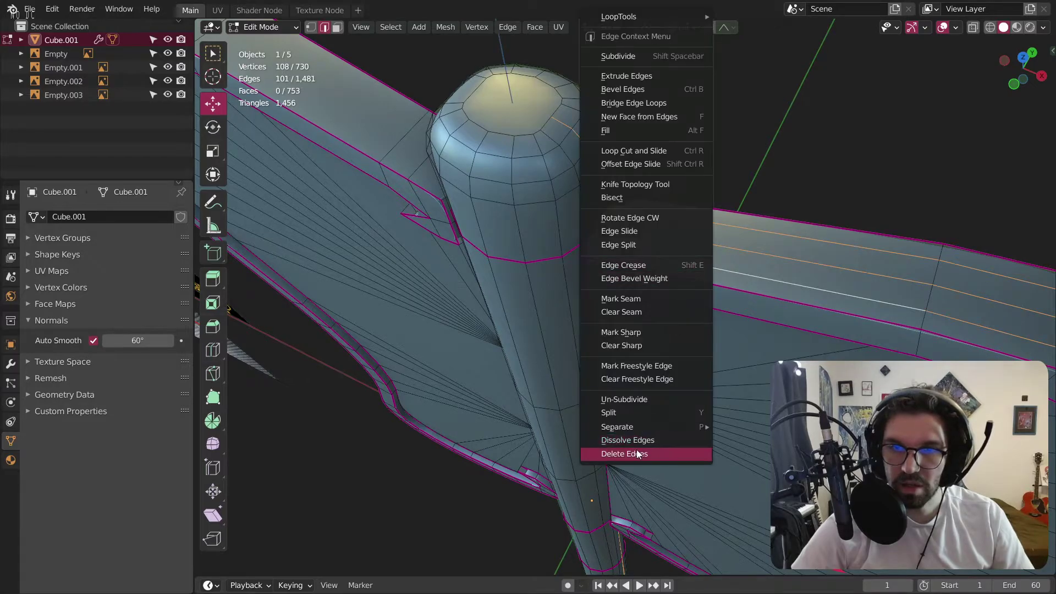
click(642, 443)
scroll(642, 440, down, 9)
middle_drag(597, 330, 607, 196)
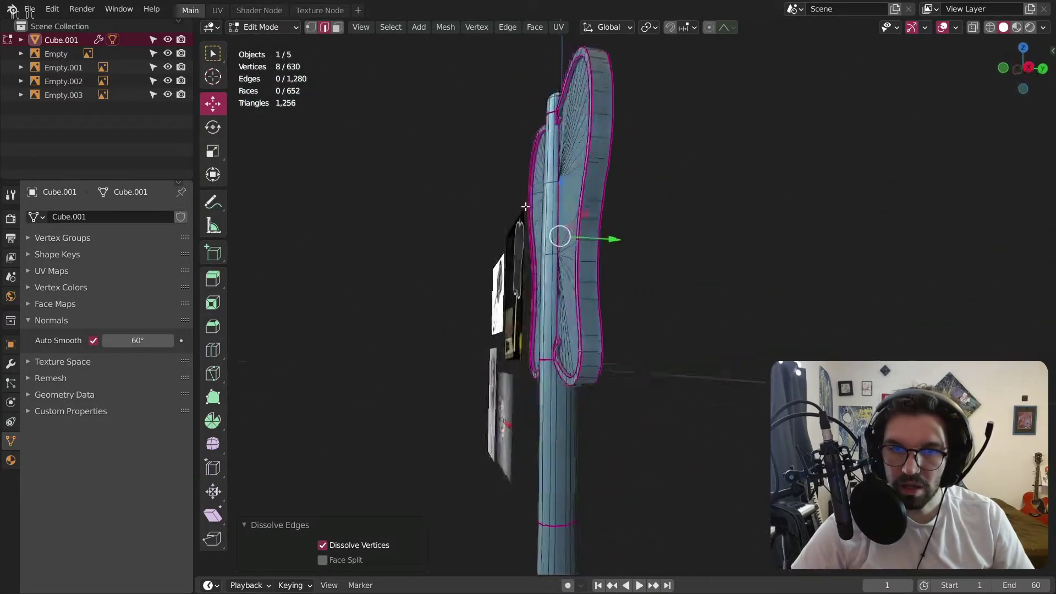
click(265, 42)
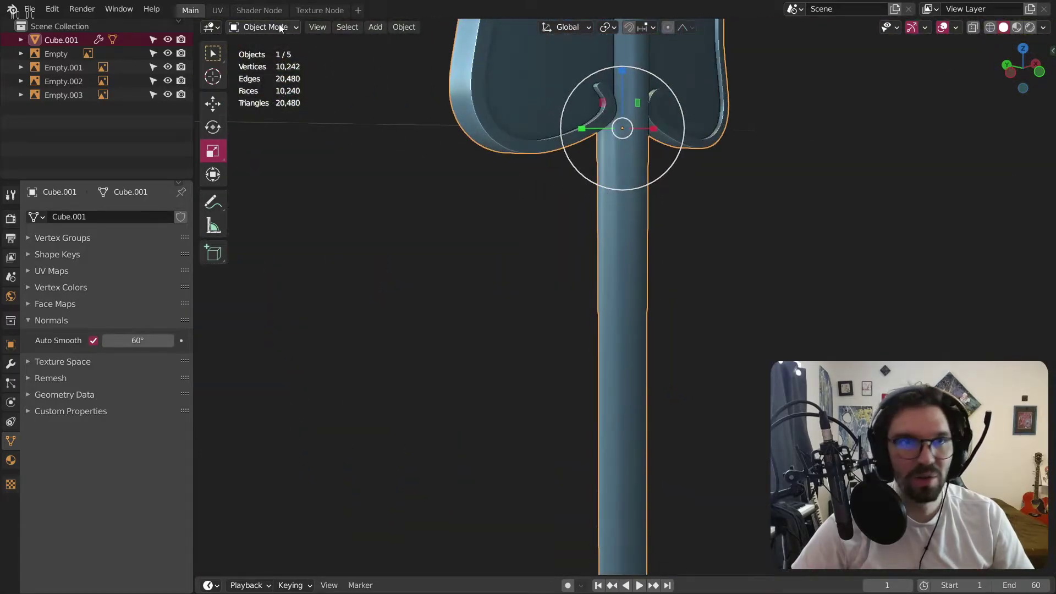
Round the sharp edge loop on the handle below the fan wings with the LoopTools Circle operation.
click(264, 58)
middle_drag(495, 231, 538, 271)
scroll(537, 271, up, 4)
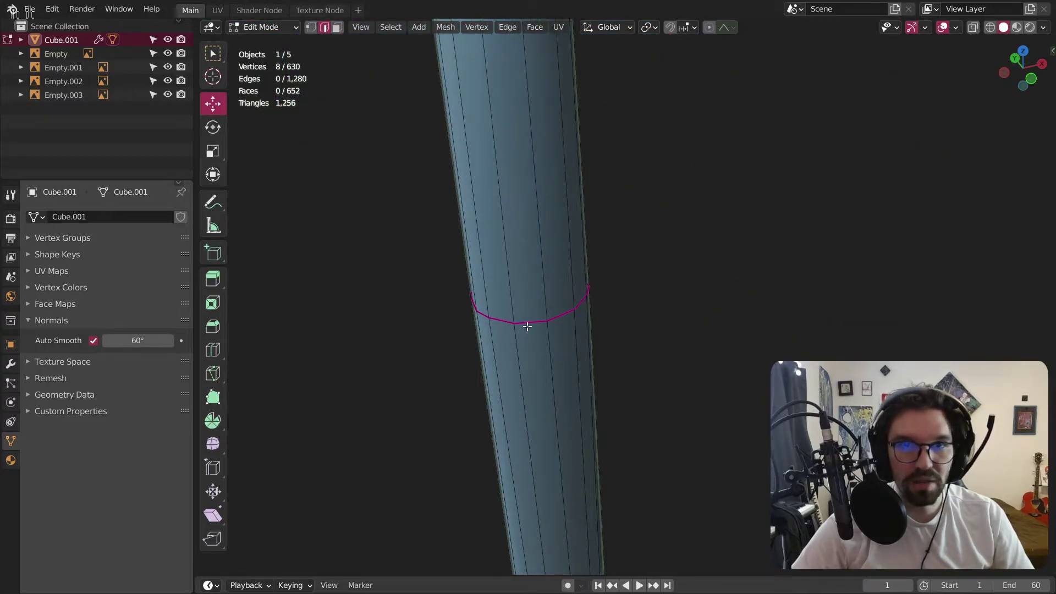
scroll(541, 322, up, 3)
middle_drag(541, 322, 494, 331)
right_click(494, 331)
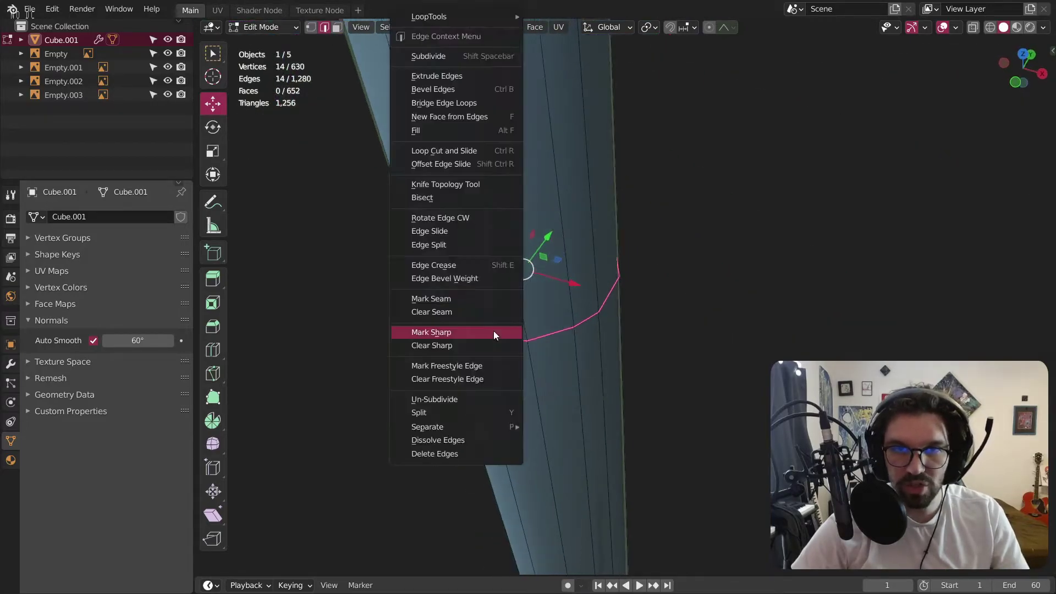
mouse_move(488, 19)
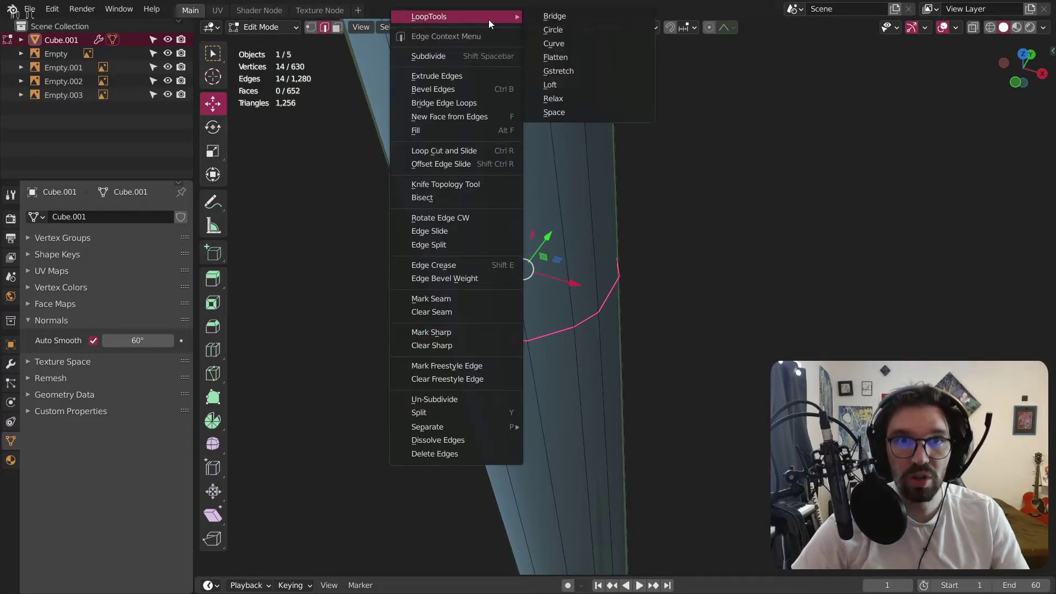
click(559, 33)
middle_drag(517, 137, 614, 249)
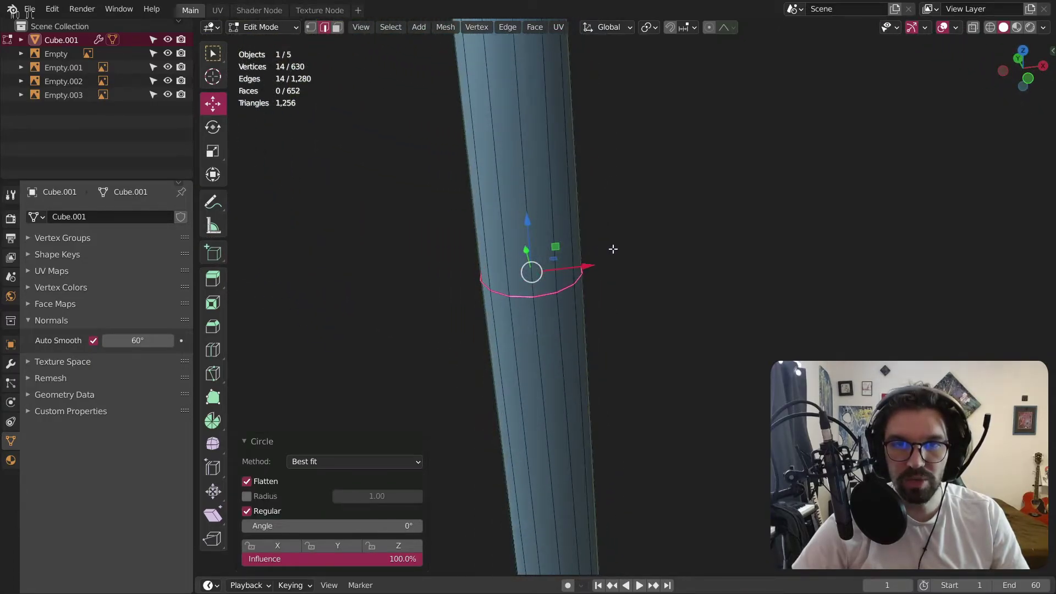
Rotate the rounded handle loop 5° about the Z axis.
click(1028, 79)
scroll(523, 286, up, 5)
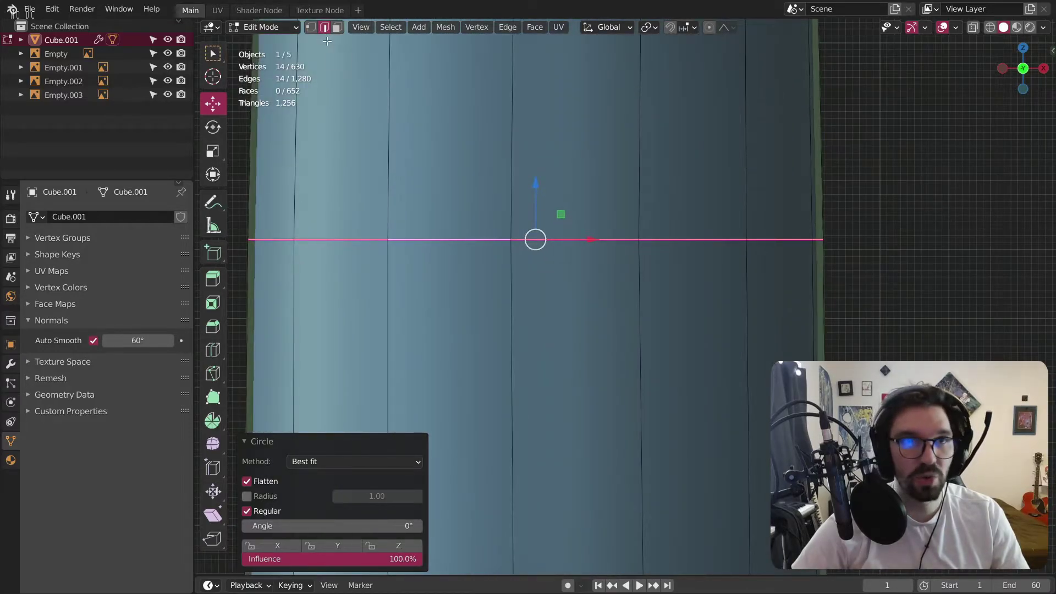
drag(552, 240, 596, 247)
Select all the edge loops forming the rounded bottom end of the handle, including its end face.
scroll(572, 278, down, 14)
shift+middle_drag(582, 281, 551, 138)
shift+middle_drag(552, 343, 514, 253)
scroll(519, 233, up, 6)
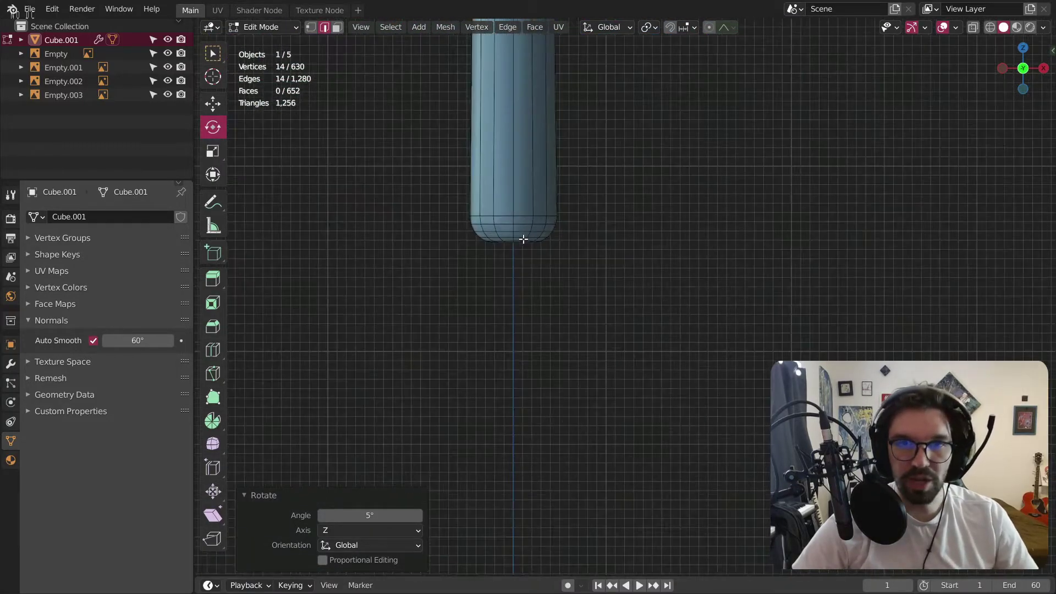
scroll(534, 234, up, 3)
scroll(528, 250, down, 4)
middle_drag(511, 207, 618, 192)
scroll(552, 320, up, 4)
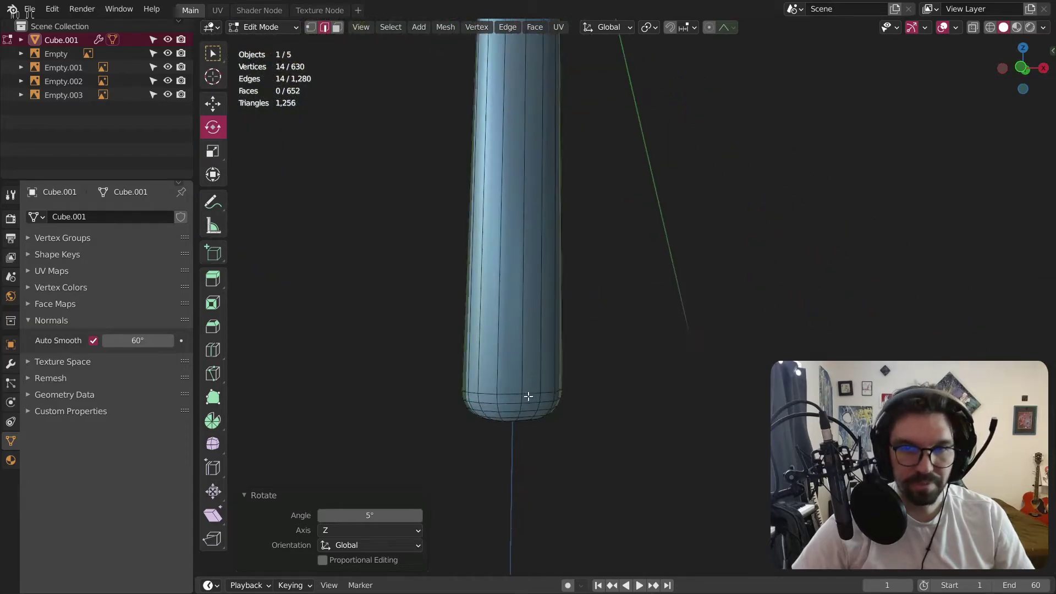
shift+middle_drag(526, 394, 549, 288)
scroll(549, 296, up, 5)
alt+shift+click(543, 294)
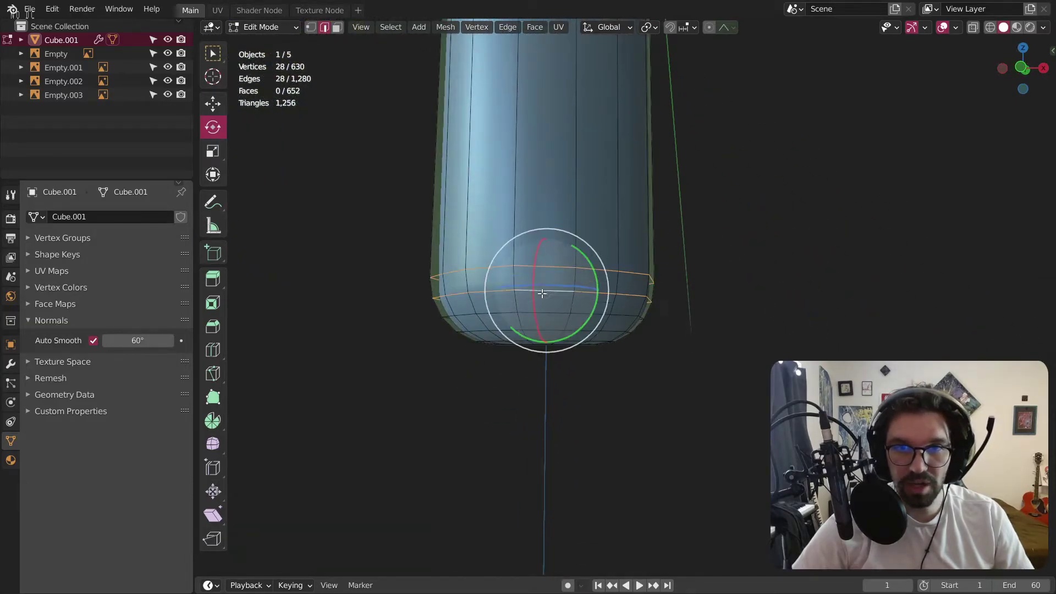
alt+shift+click(534, 335)
key(ctrl+z)
middle_drag(563, 357, 595, 304)
alt+shift+click(576, 330)
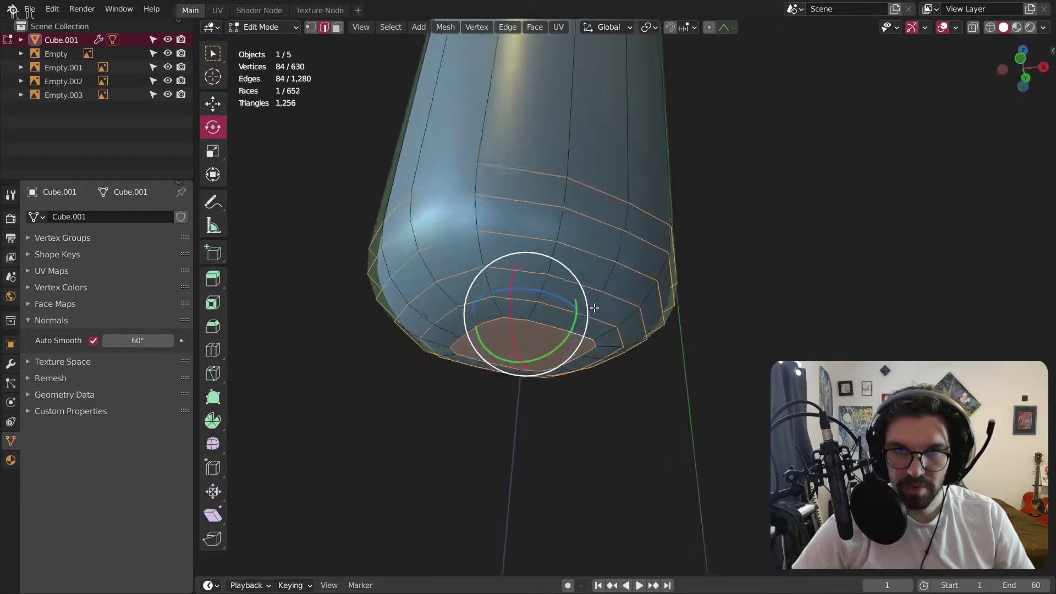
Check the smoothed shape of the handle's lower end in Object Mode.
click(265, 28)
click(270, 44)
scroll(407, 190, down, 5)
middle_drag(484, 185, 479, 408)
scroll(429, 217, down, 3)
middle_drag(480, 268, 563, 333)
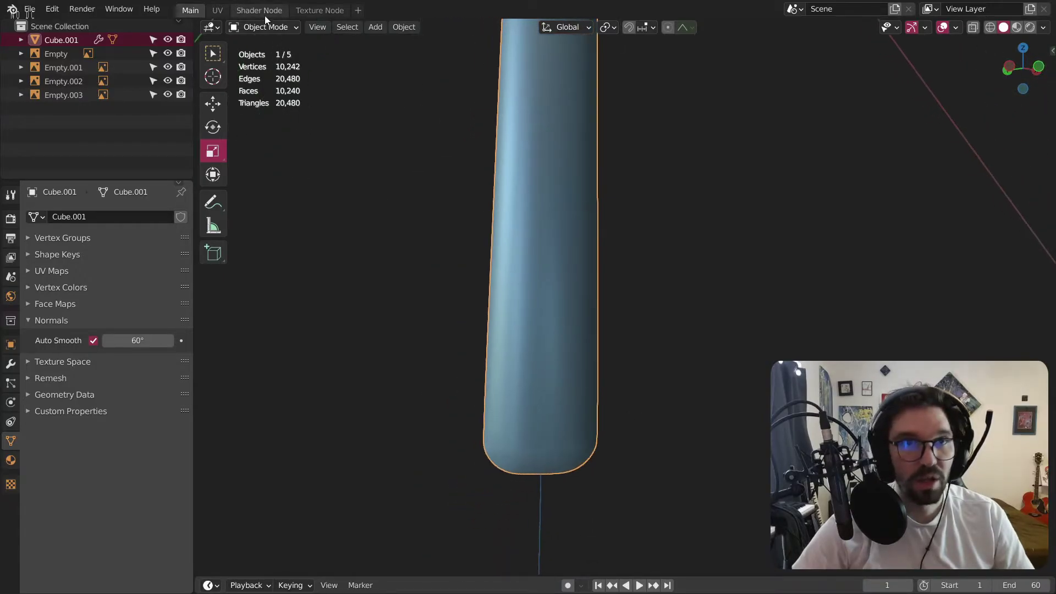
Scale the handle's rounded bottom end to 0.842 along X and view the smoothed result in Object Mode.
click(260, 57)
middle_drag(550, 275, 596, 275)
scroll(595, 302, up, 3)
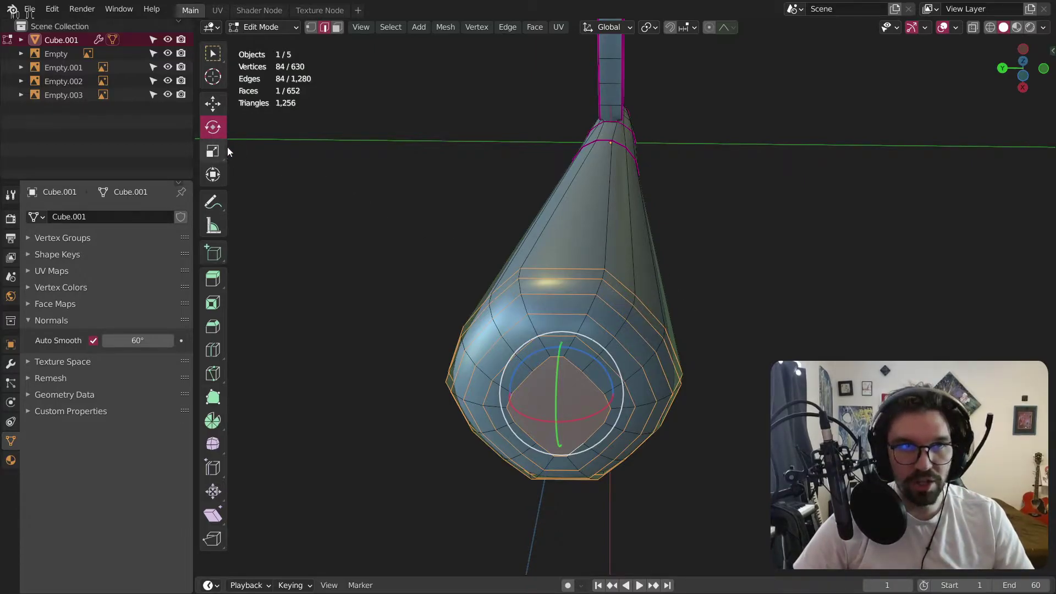
scroll(559, 430, up, 2)
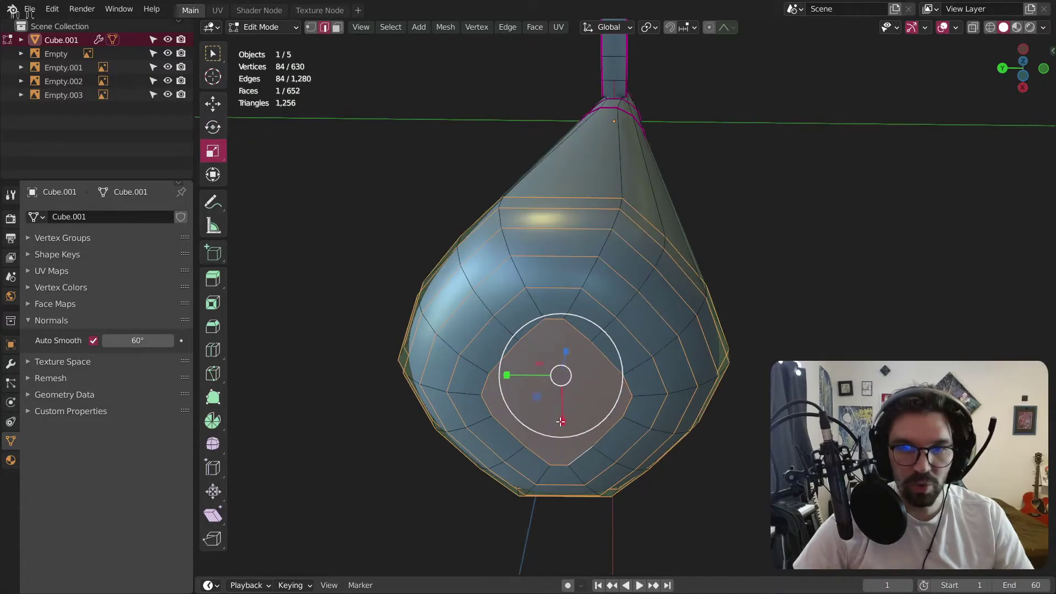
drag(561, 421, 564, 407)
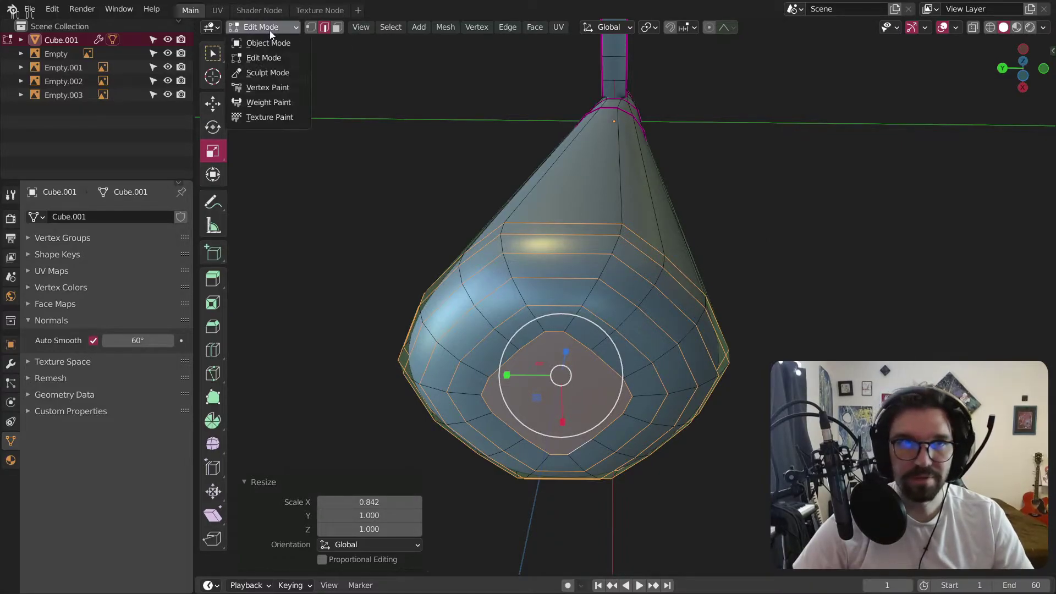
click(268, 43)
middle_drag(402, 184, 530, 313)
Delete all vertices of the handle's rounded bottom end, selecting them through the mesh in an axis-aligned view.
click(547, 351)
key(Tab)
mouse_move(1030, 82)
mouse_down()
mouse_move(1009, 95)
mouse_move(1021, 68)
mouse_up()
click(1020, 68)
scroll(617, 324, up, 1)
shift+middle_drag(548, 324, 656, 330)
scroll(562, 290, up, 1)
click(312, 29)
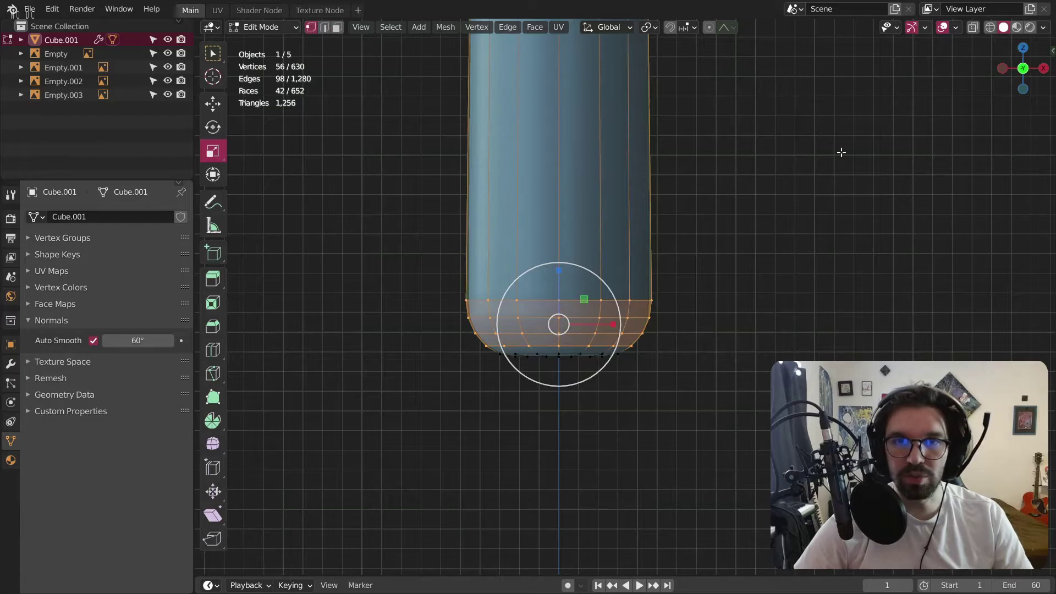
click(973, 27)
drag(775, 248, 374, 434)
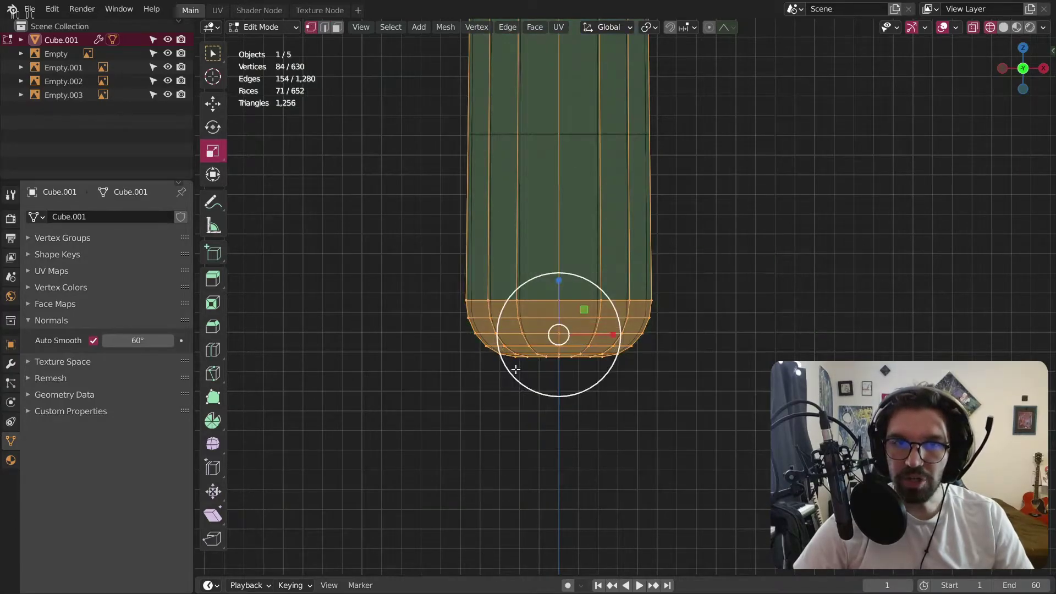
right_click(509, 369)
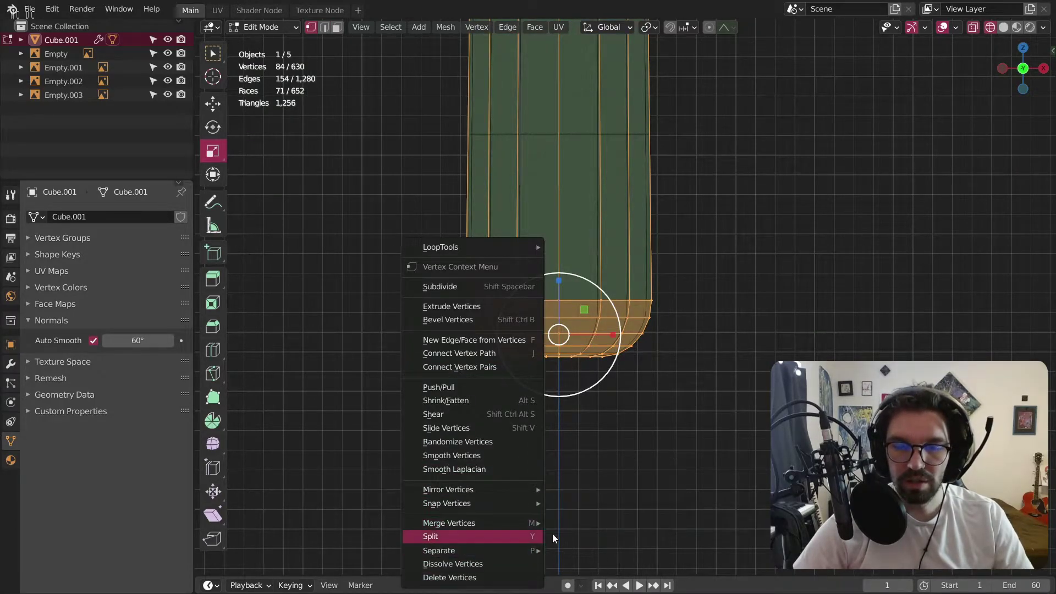
click(476, 577)
Extrude the handle's remaining lower edge ring straight down by about 3.97 m to rebuild the shaft.
scroll(612, 358, down, 5)
drag(445, 223, 661, 398)
scroll(585, 285, up, 1)
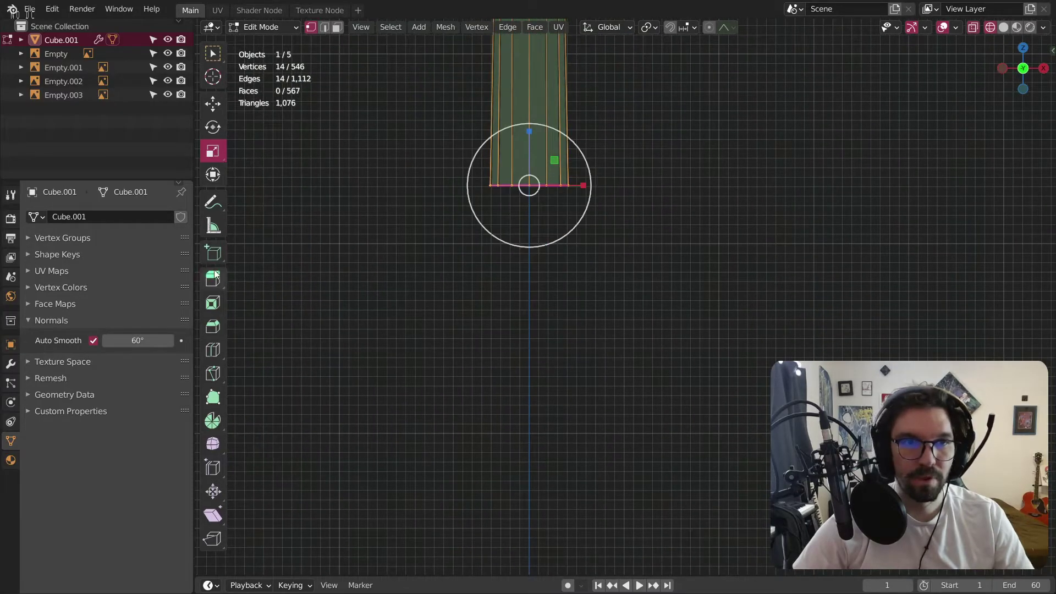
key(e)
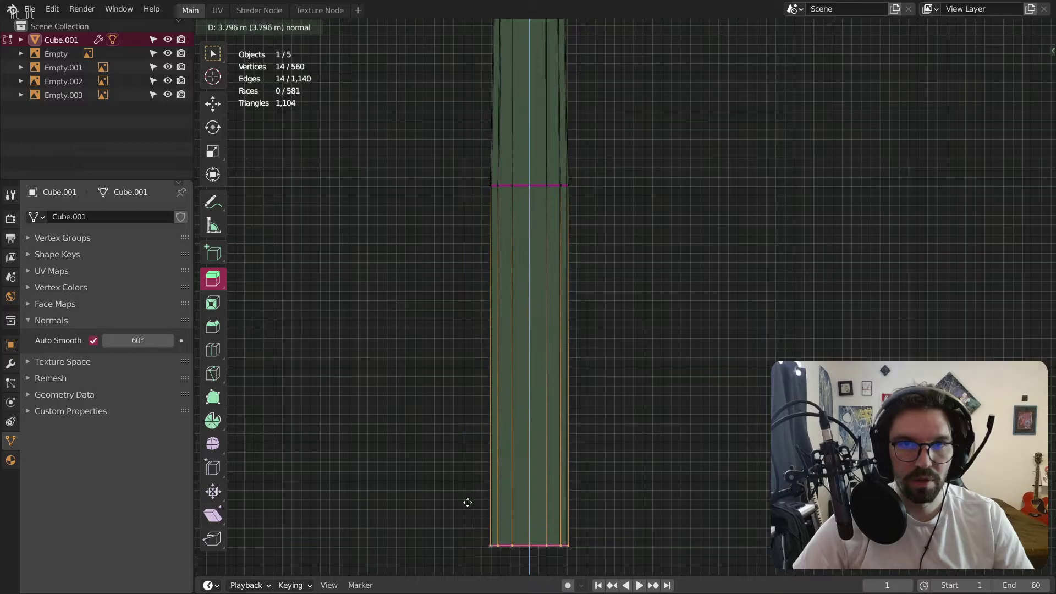
click(479, 498)
Return to Object Mode with the fan deselected and show the rebuilt handle in solid shading from an axis-aligned view.
scroll(537, 301, down, 4)
scroll(536, 302, up, 3)
middle_drag(536, 301, 1029, 153)
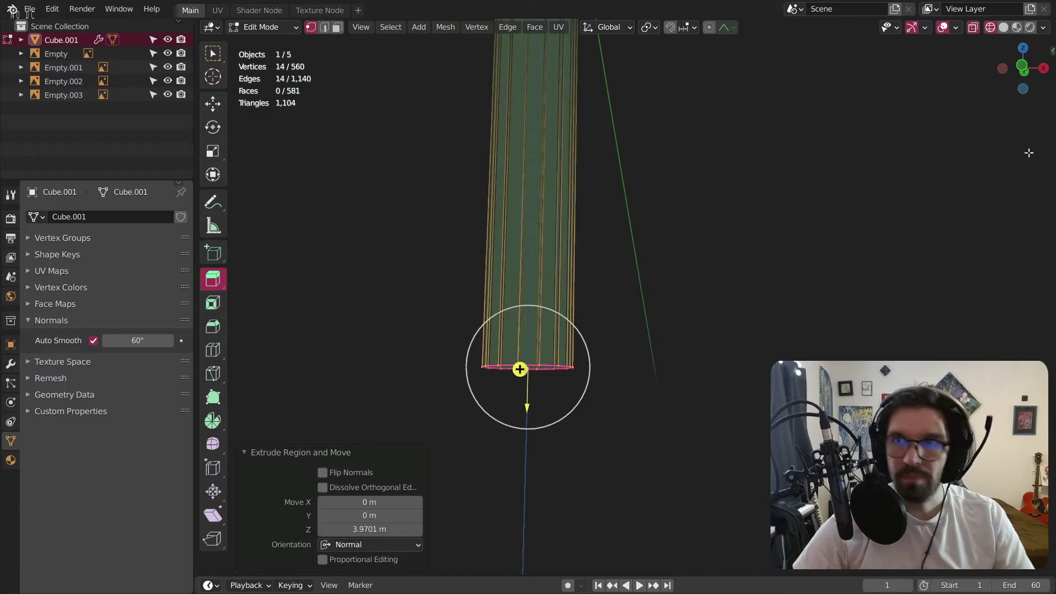
click(1023, 66)
click(259, 43)
click(790, 220)
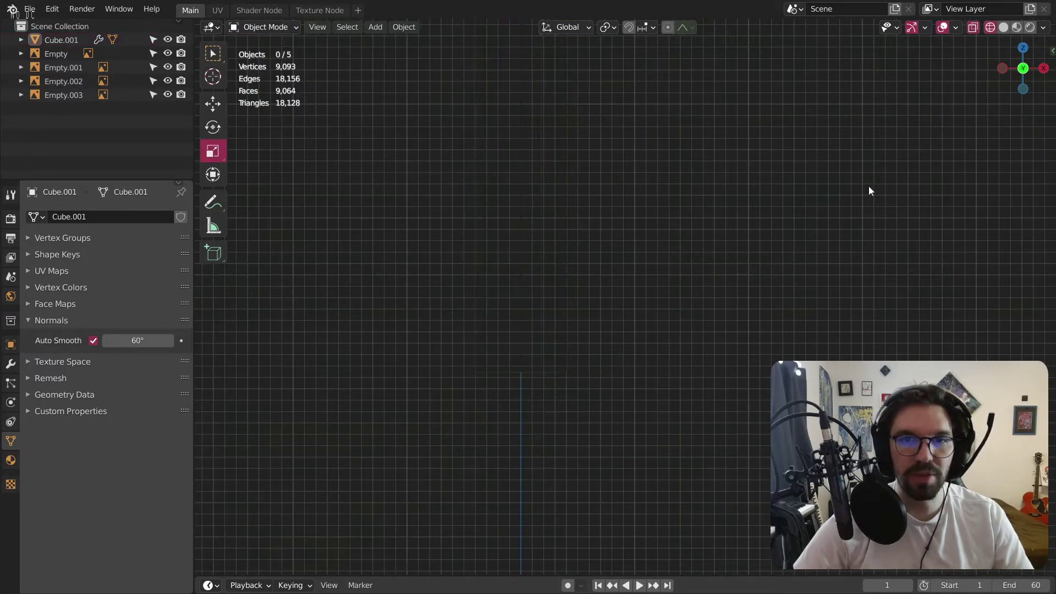
click(1003, 28)
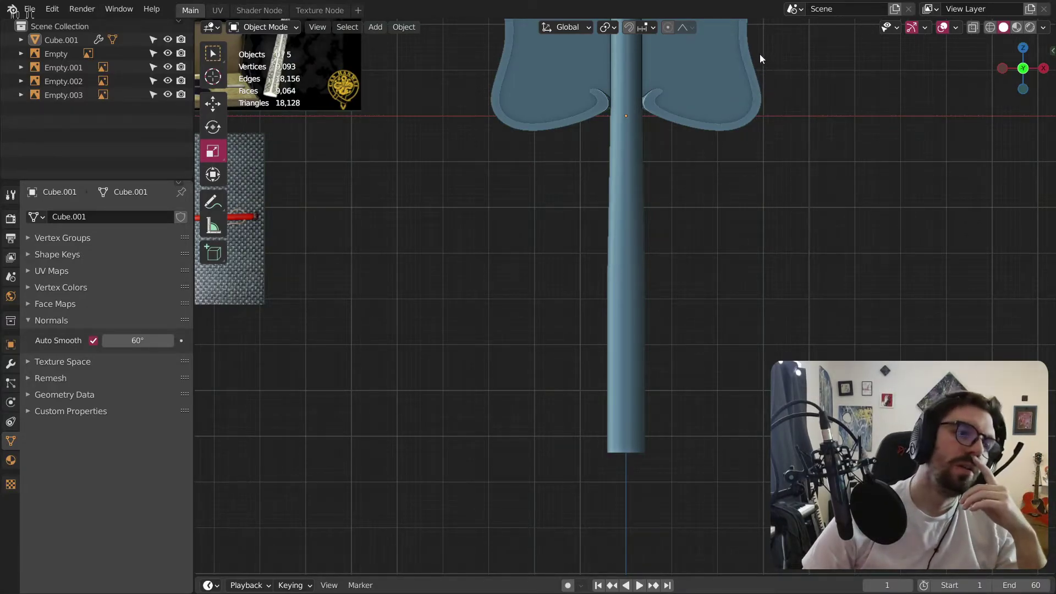
Fill the open edge ring at the handle's bottom end with a single cap face in Edit Mode.
middle_drag(636, 290, 529, 315)
click(631, 455)
scroll(628, 443, up, 4)
click(249, 26)
click(258, 54)
alt+click(590, 477)
scroll(529, 315, up, 3)
key(f)
middle_drag(424, 99, 558, 292)
scroll(545, 299, down, 5)
scroll(550, 264, up, 2)
scroll(525, 232, down, 6)
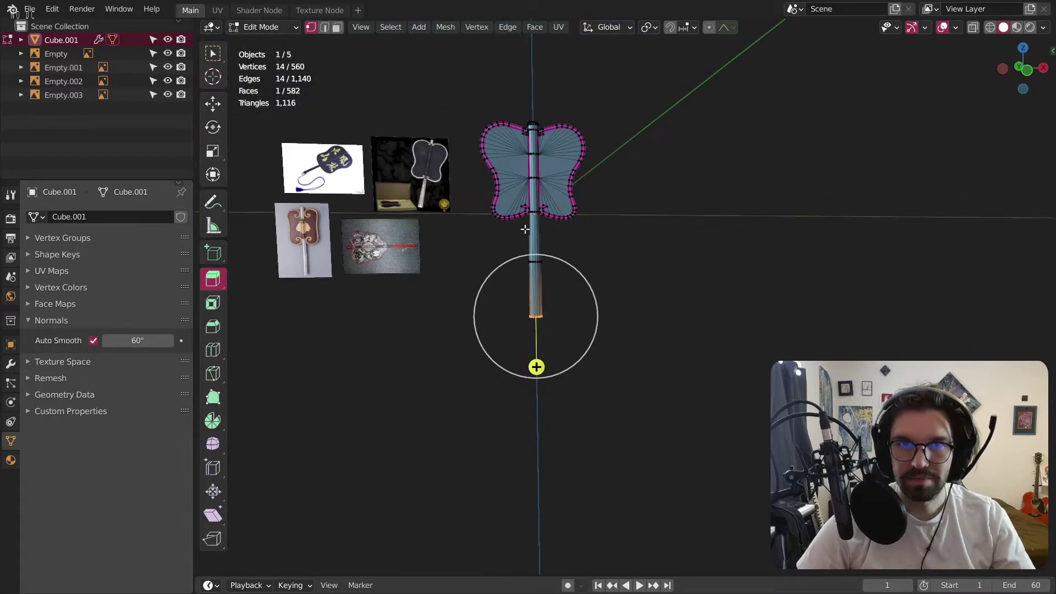
Examine the handle's capped bottom rim and one of its vertices from several angles, including axis-aligned views.
scroll(525, 232, up, 4)
shift+middle_drag(561, 434, 601, 281)
middle_drag(596, 404, 593, 352)
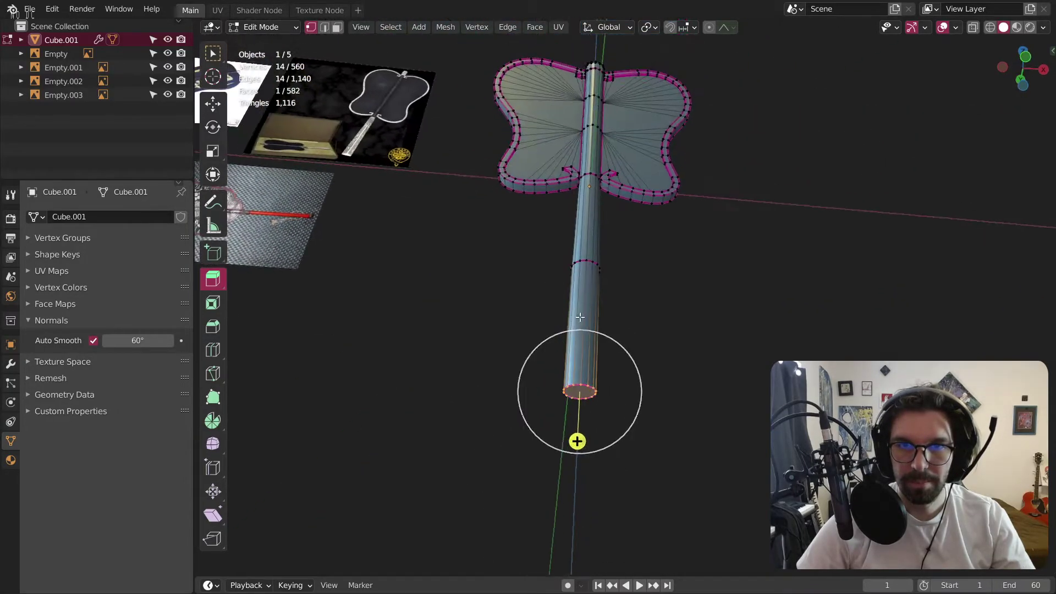
scroll(592, 352, up, 4)
click(327, 28)
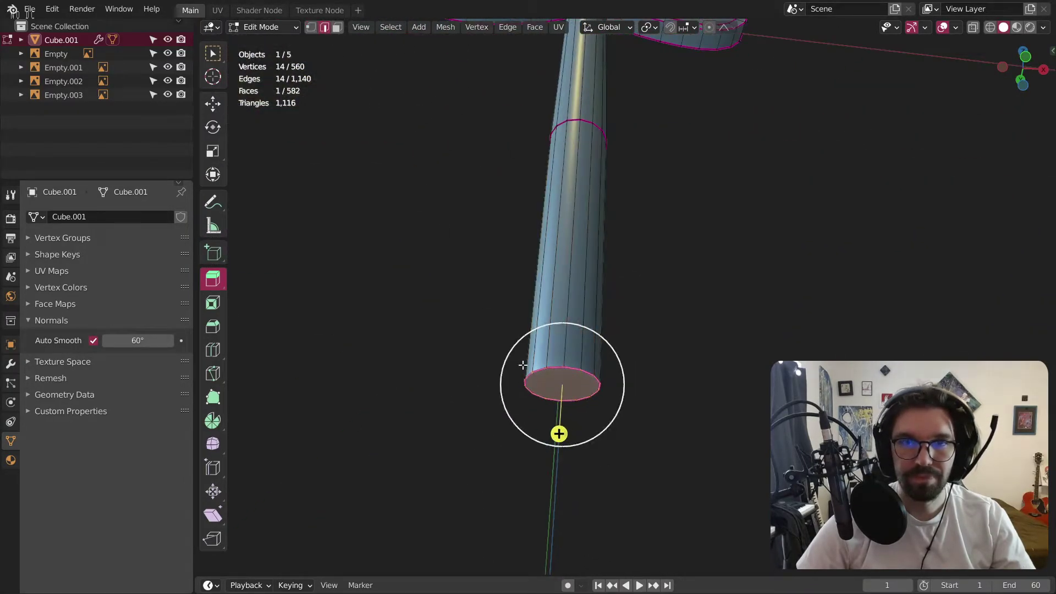
scroll(560, 372, up, 2)
click(310, 28)
click(566, 362)
middle_drag(567, 361, 582, 338)
scroll(596, 300, down, 4)
click(1021, 59)
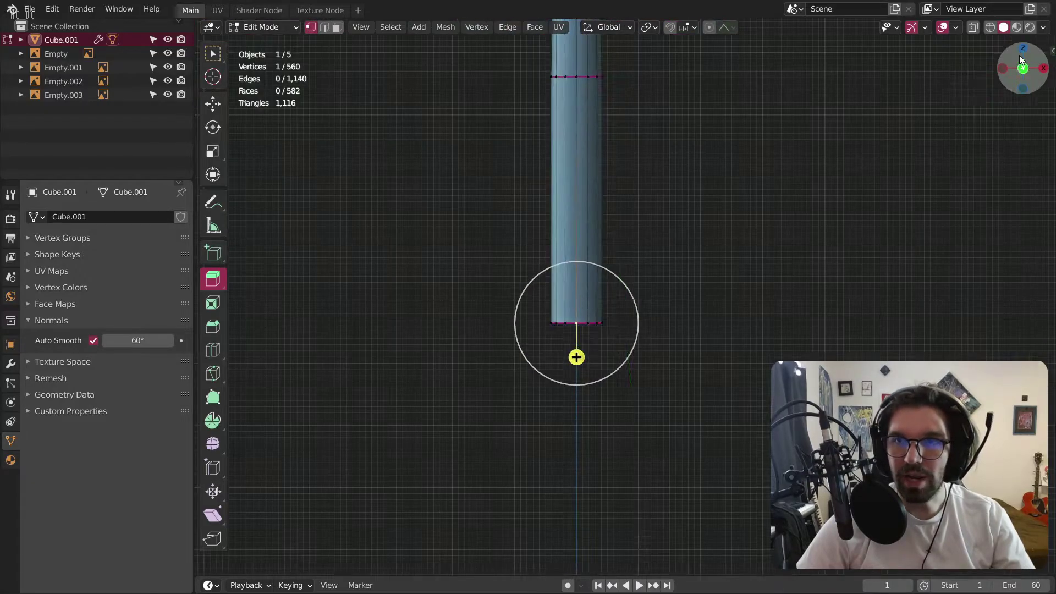
scroll(612, 325, up, 5)
middle_drag(613, 325, 516, 298)
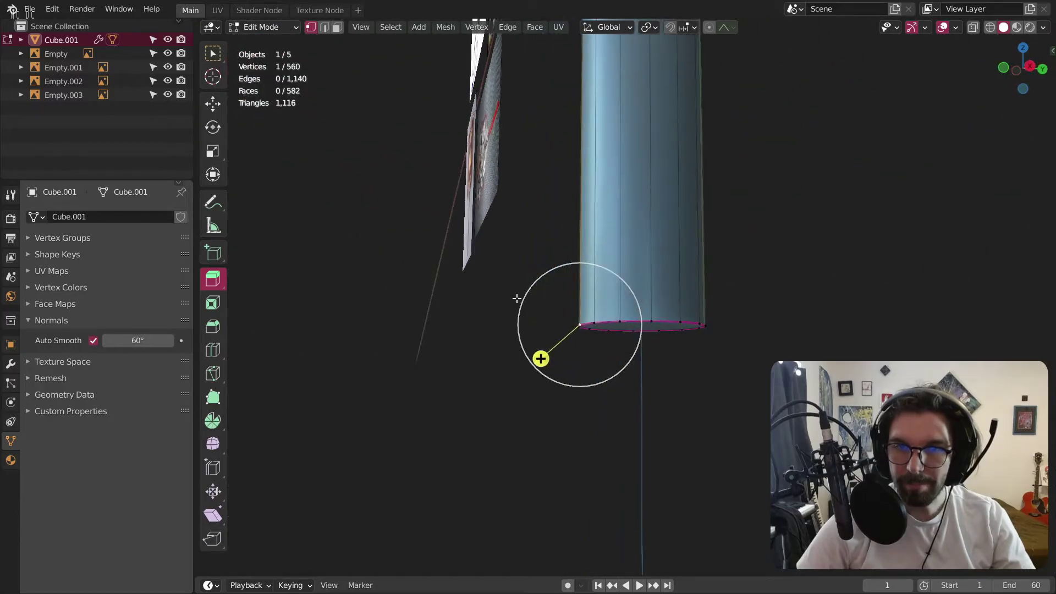
click(1028, 67)
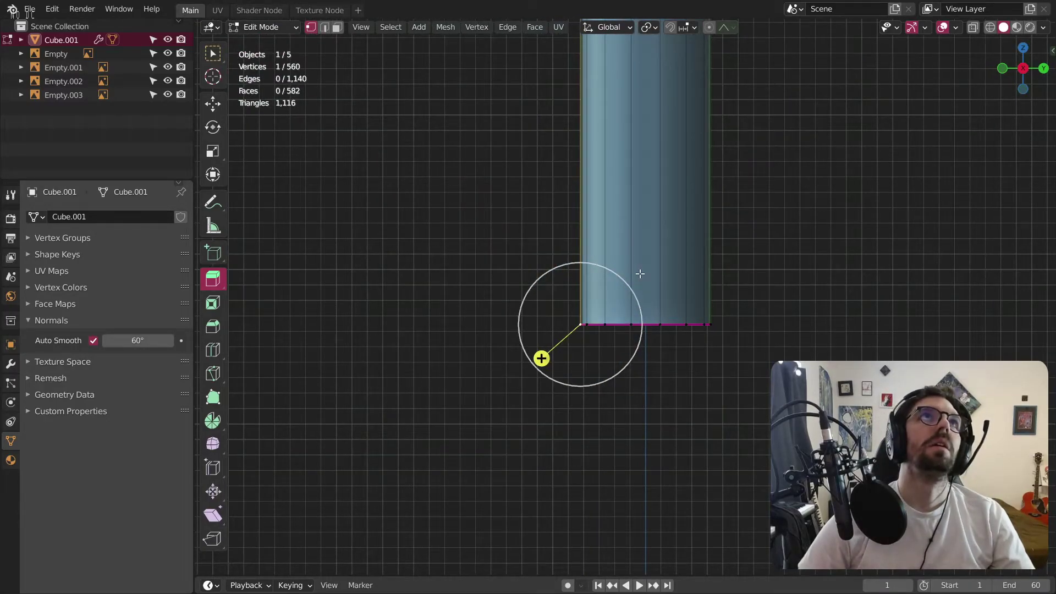
scroll(676, 325, up, 4)
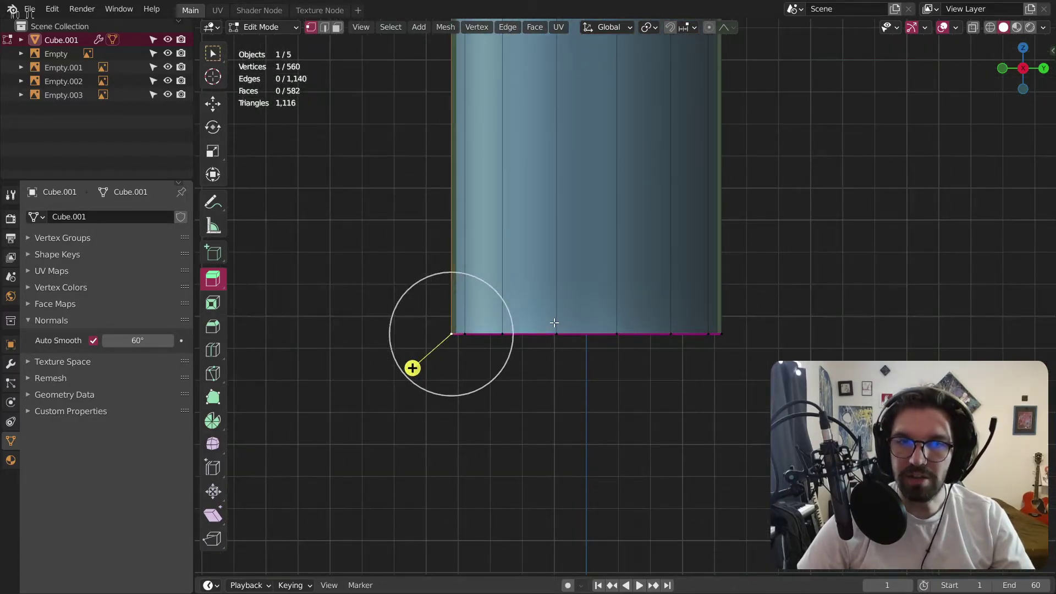
key(ctrl+v)
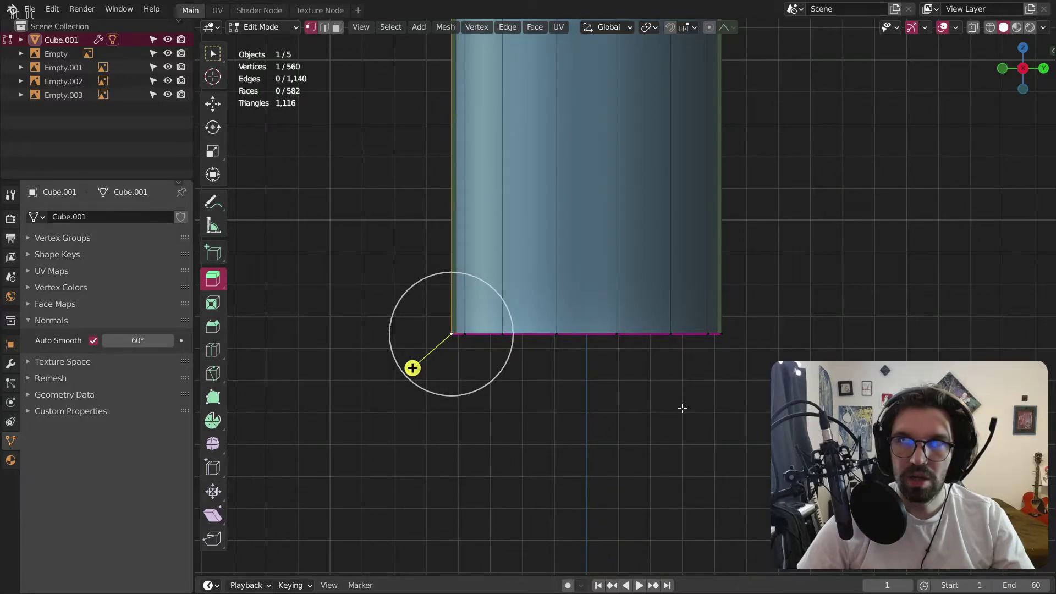
middle_drag(682, 405, 485, 308)
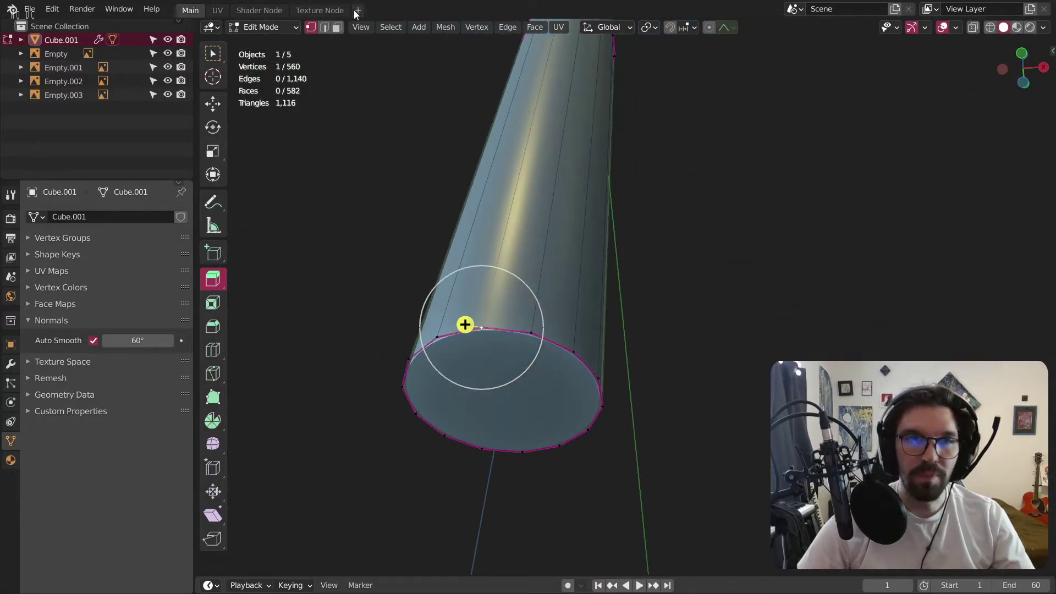
Select the handle's bottom cap face in face mode and view it straight from below.
click(472, 351)
mouse_move(471, 351)
middle_down()
mouse_move(527, 348)
mouse_move(474, 358)
middle_up()
right_click(474, 358)
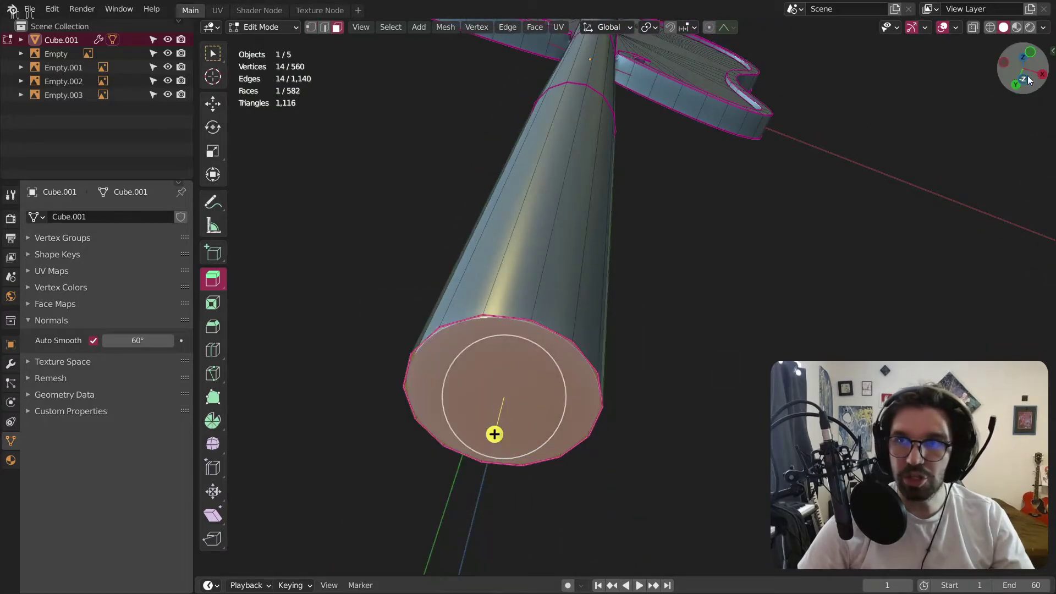
click(1023, 80)
shift+middle_drag(364, 358, 451, 278)
Try LoopTools Loft on the handle's bottom cap face, and refill the face it removes.
right_click(559, 259)
mouse_move(568, 239)
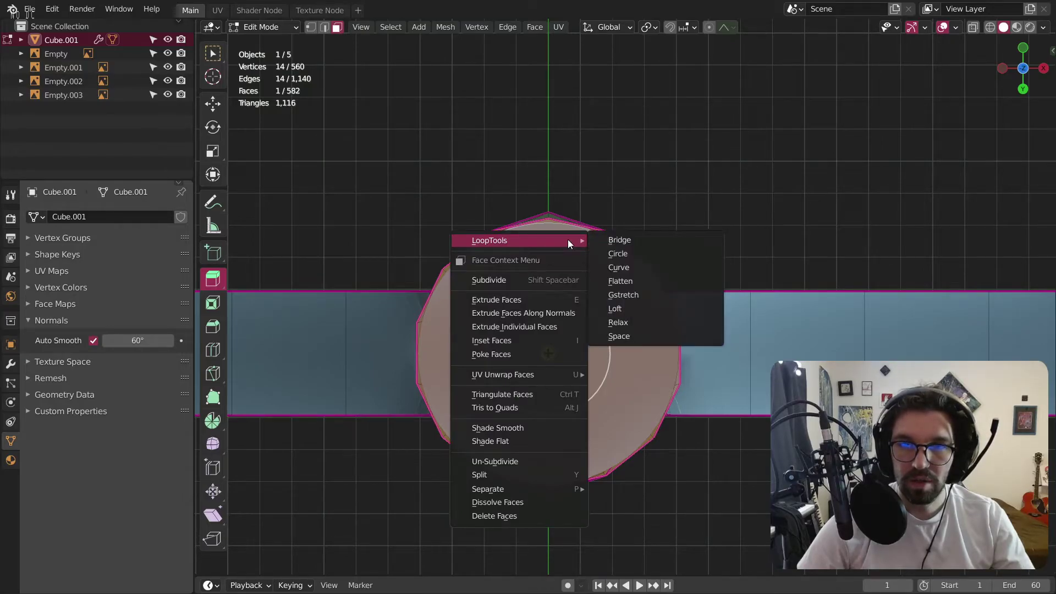
click(651, 308)
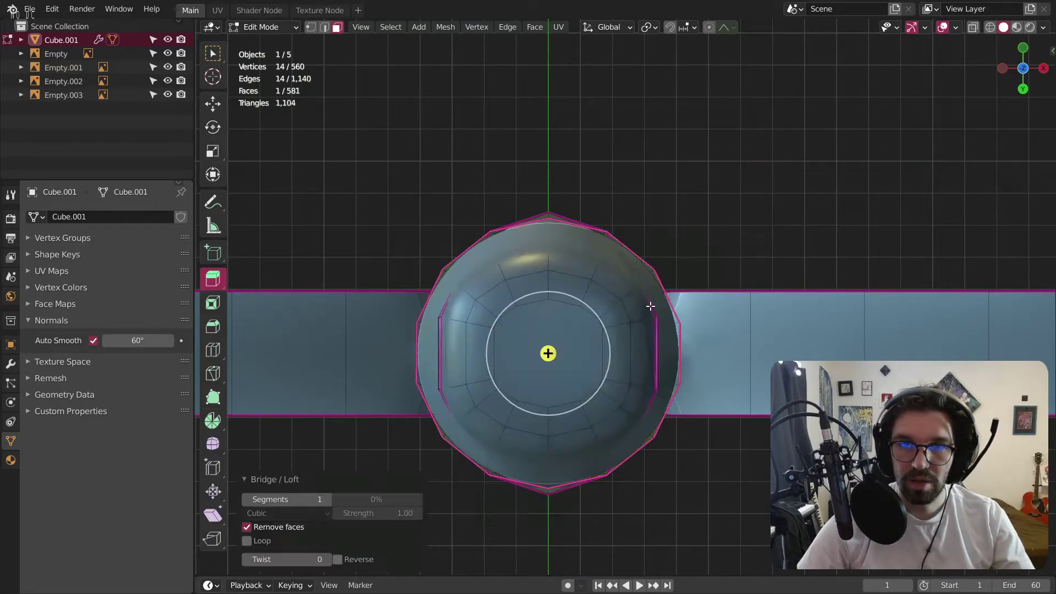
mouse_move(552, 297)
middle_down()
mouse_move(514, 313)
mouse_move(523, 370)
mouse_move(543, 271)
mouse_move(542, 283)
middle_up()
key(f)
Apply LoopTools Relax and Space to the handle's bottom cap face.
right_click(532, 296)
mouse_move(533, 295)
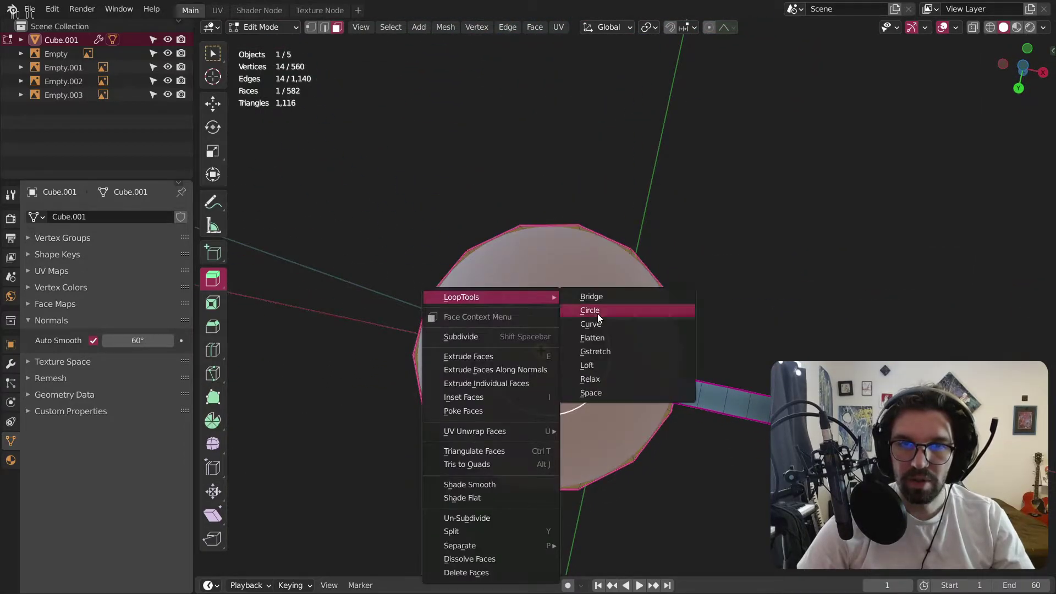
click(636, 379)
middle_drag(543, 326, 545, 311)
right_click(545, 308)
mouse_move(545, 312)
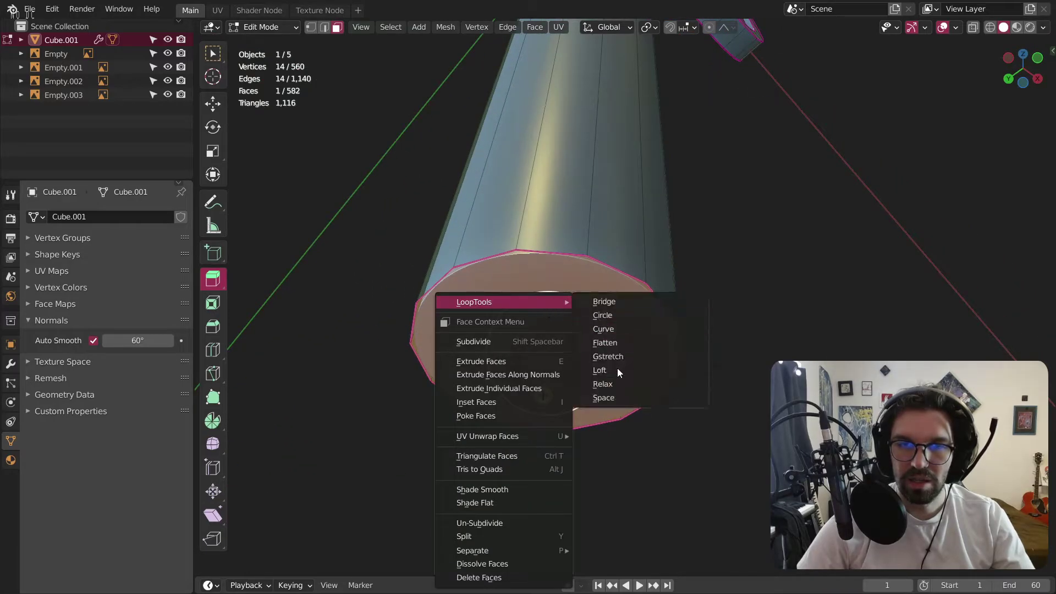
click(622, 396)
Try LoopTools Curve on the bottom cap face with Linear and Cubic interpolation, and undo it.
right_click(530, 308)
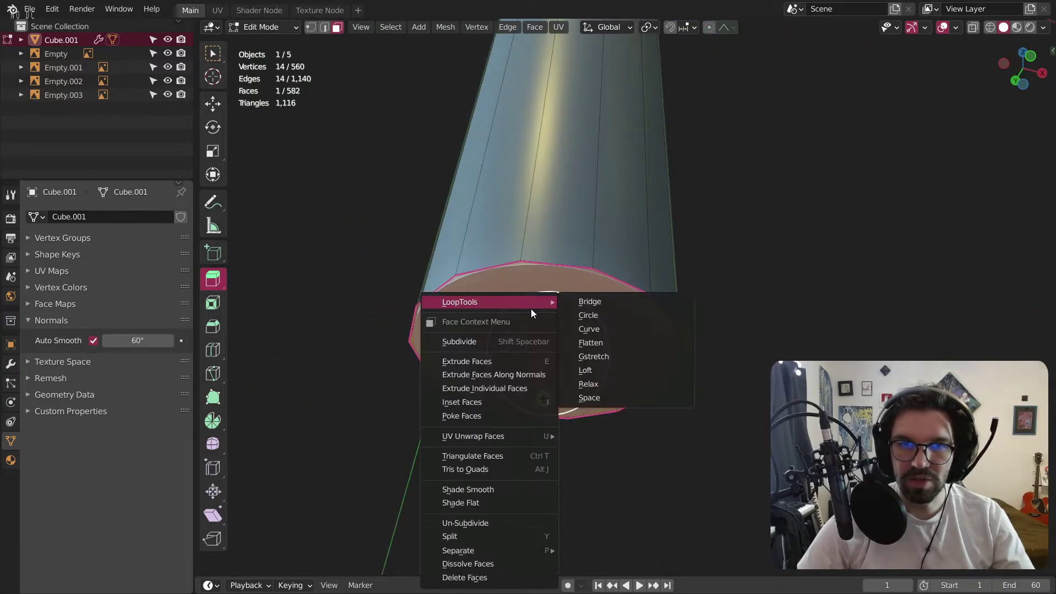
click(608, 328)
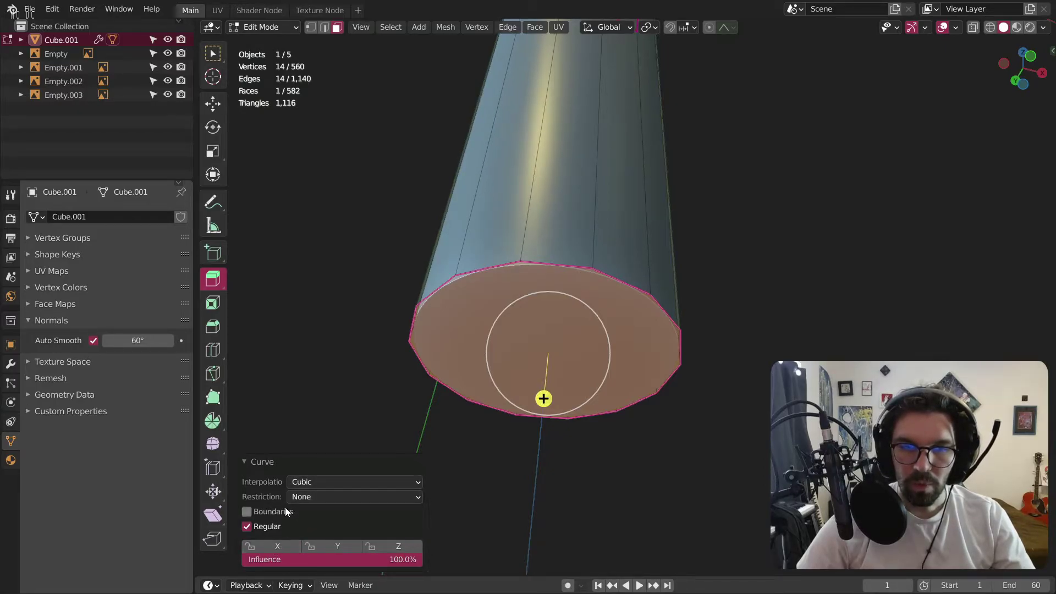
click(339, 477)
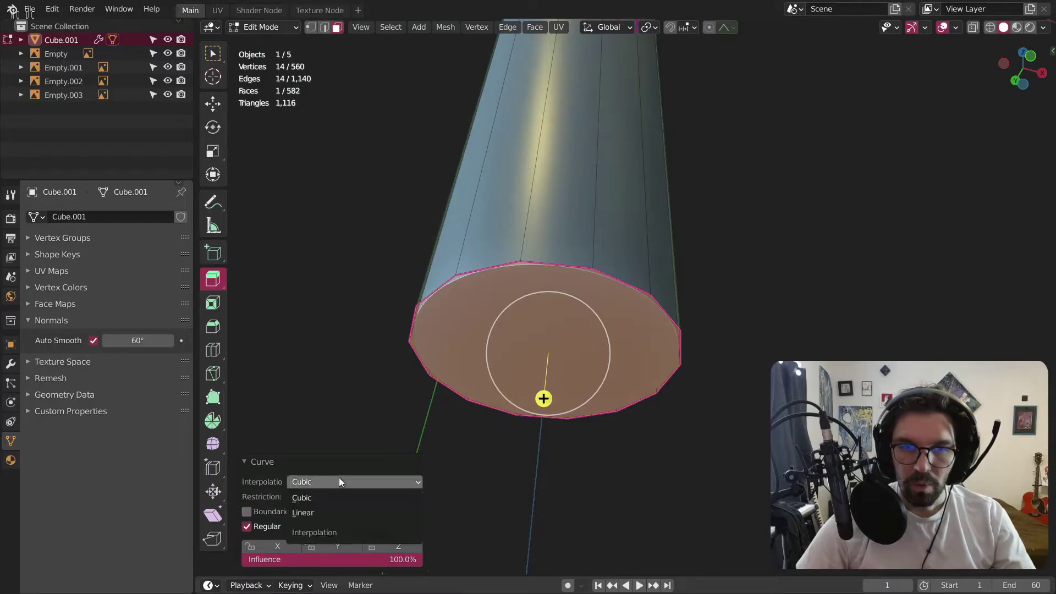
click(323, 512)
click(351, 483)
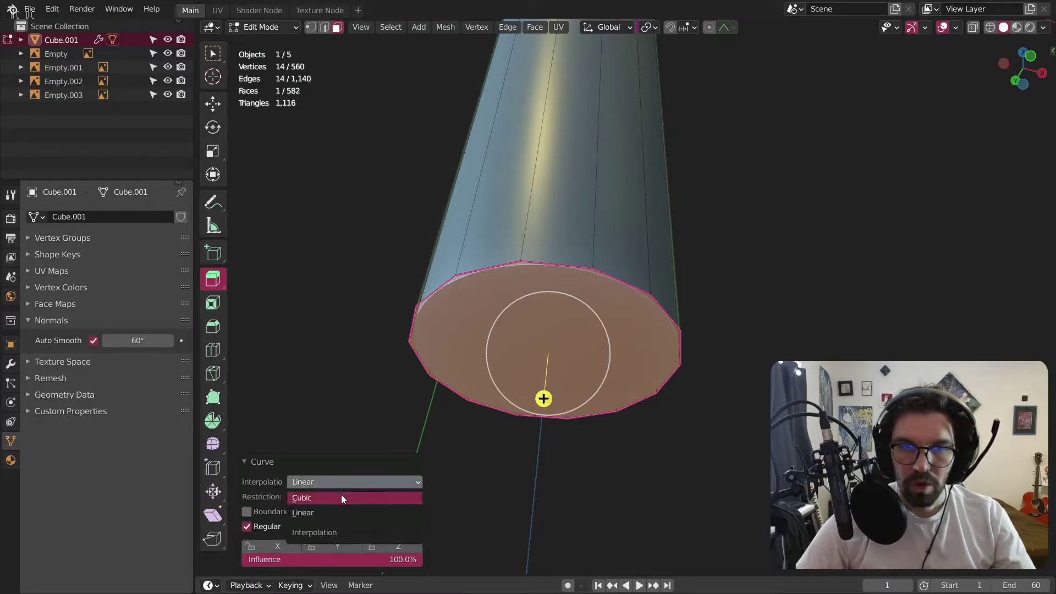
click(342, 497)
scroll(507, 267, down, 6)
middle_drag(509, 254, 546, 348)
key(ctrl+z)
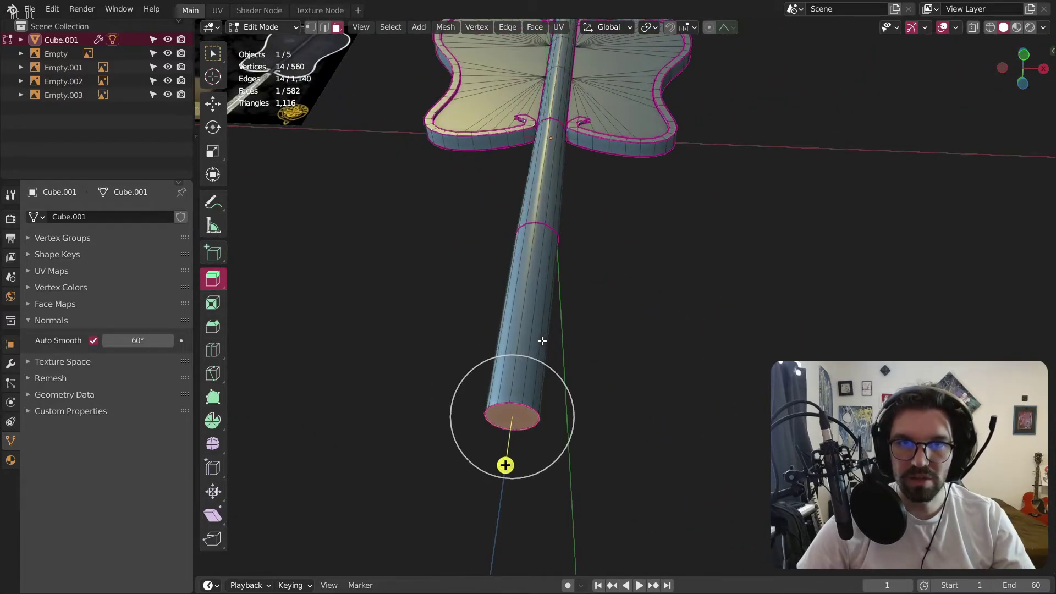
Examine the outline of the handle's bottom cap up close and straight from below.
scroll(485, 462, up, 4)
scroll(485, 462, up, 3)
right_click(534, 368)
mouse_move(536, 301)
scroll(551, 384, down, 3)
middle_drag(552, 385, 484, 346)
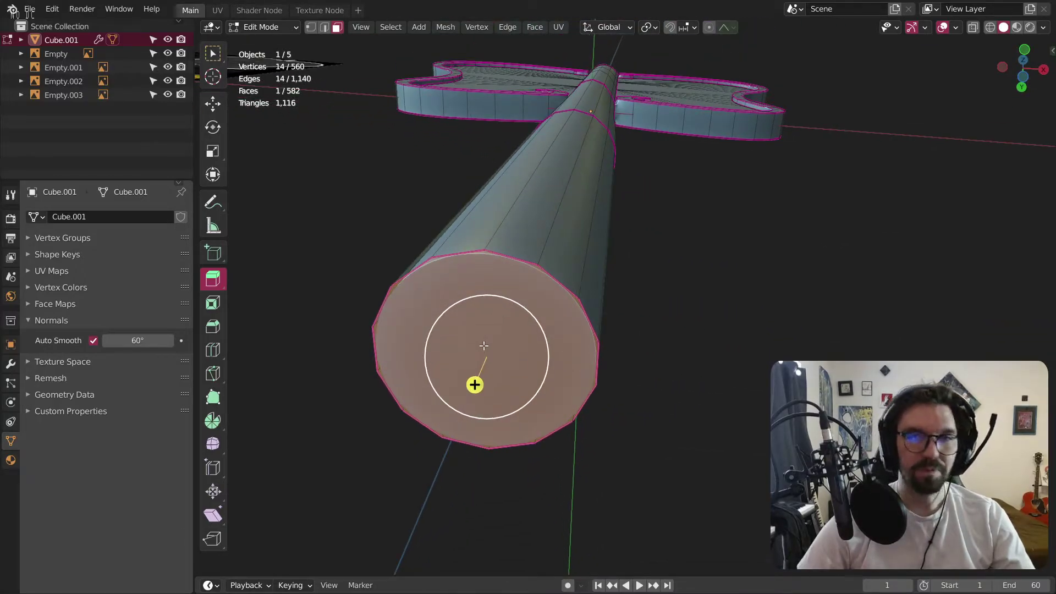
click(1024, 64)
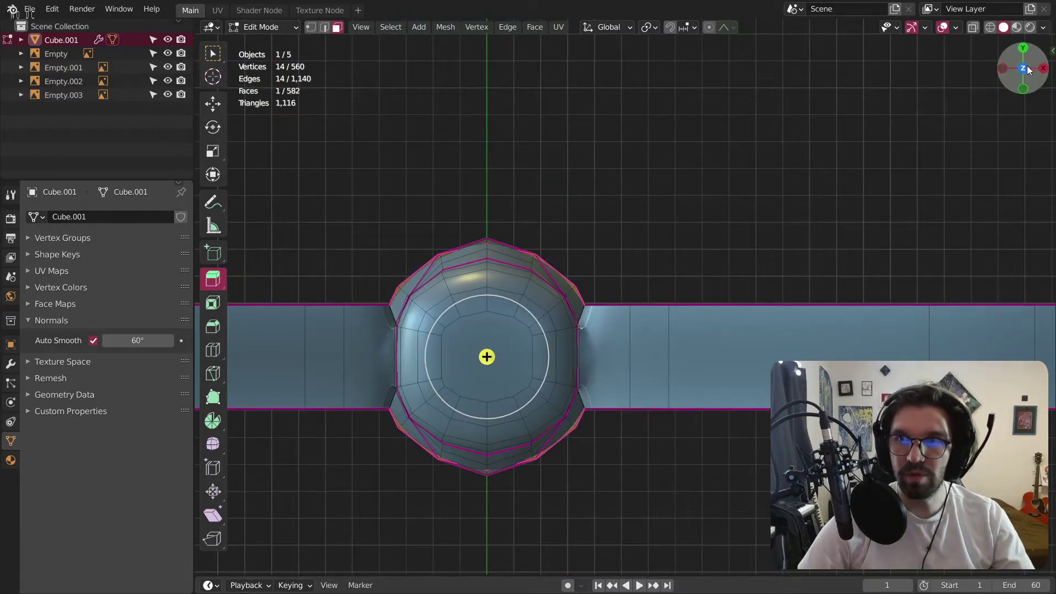
shift+middle_drag(485, 273, 528, 180)
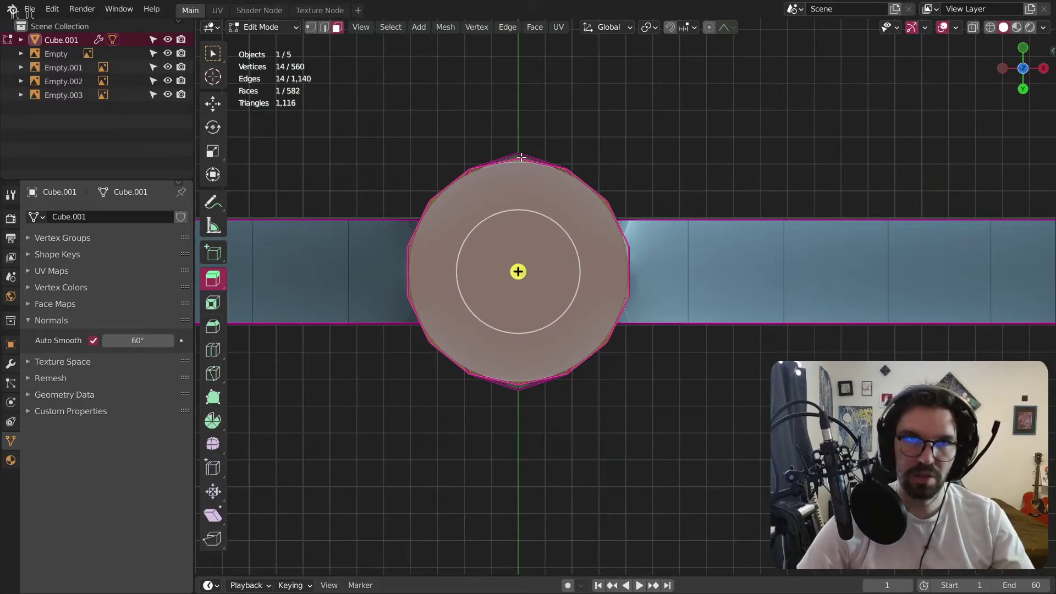
click(310, 28)
click(477, 171)
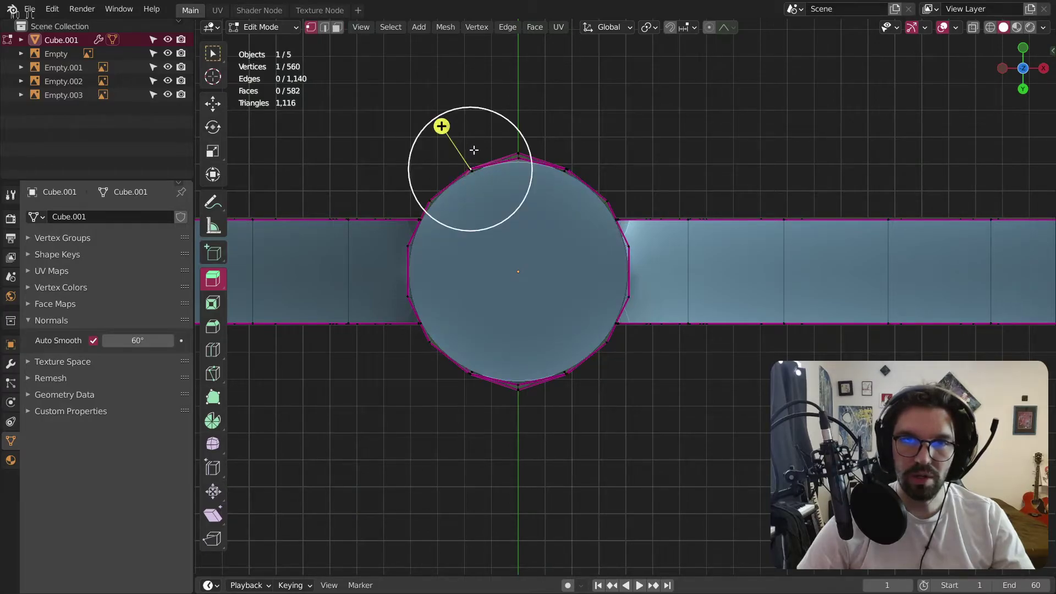
shift+click(569, 167)
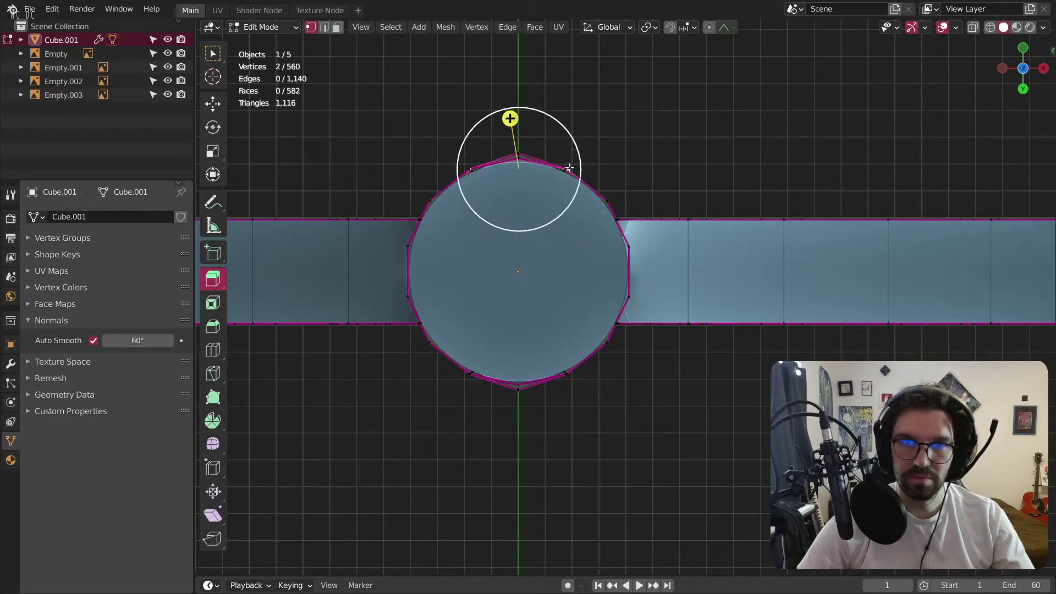
shift+click(618, 247)
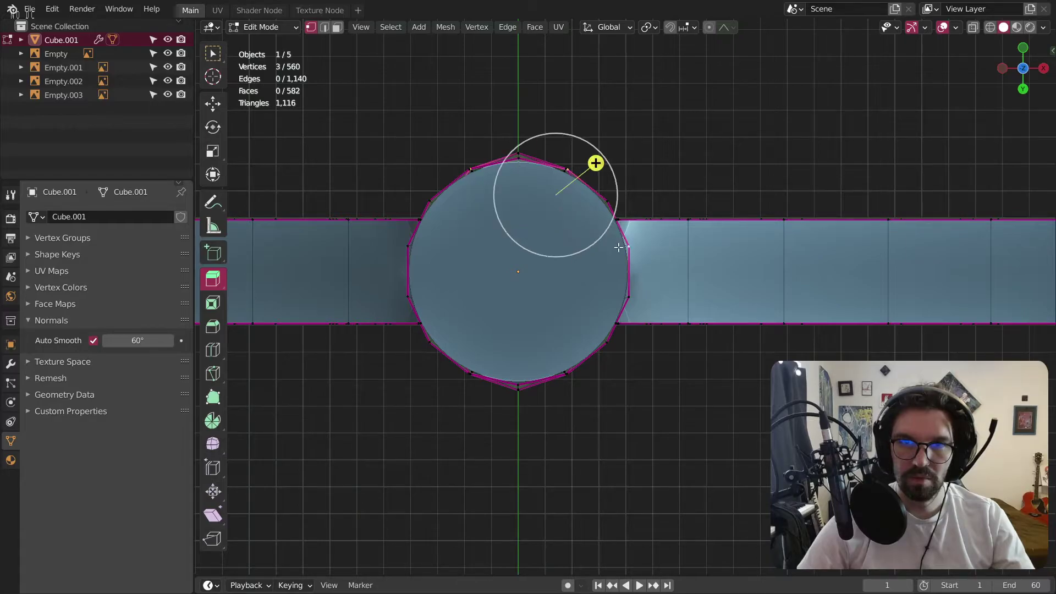
shift+click(415, 246)
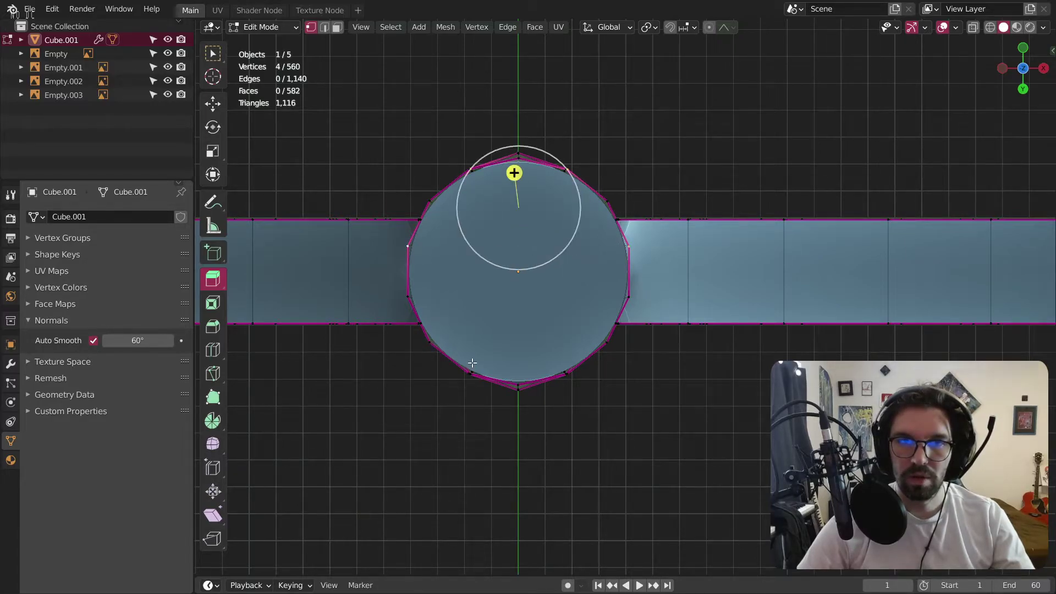
click(588, 427)
Select the four diagonally placed corner vertices of the handle's bottom rim in vertex mode.
click(600, 356)
shift+click(589, 201)
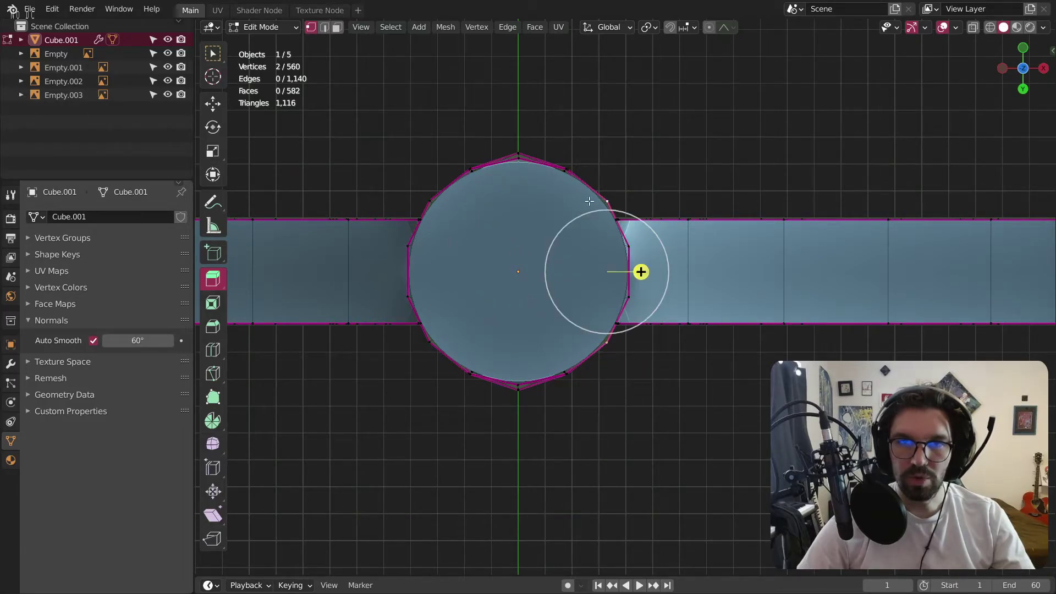
shift+click(442, 200)
shift+click(439, 332)
middle_drag(502, 229, 445, 219)
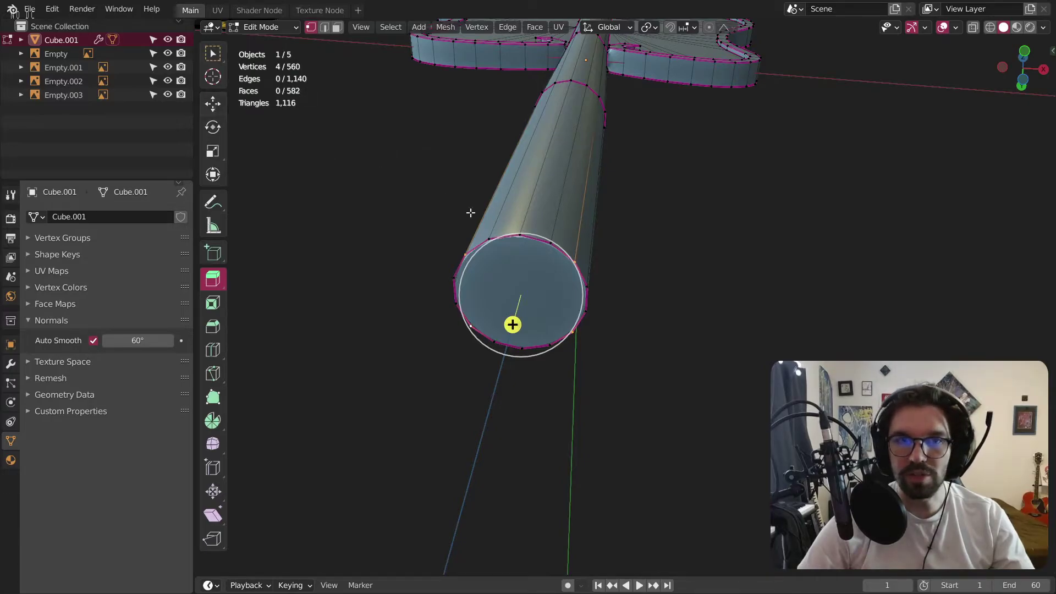
Scale the four rim vertices by 1.522 using proportional editing with Linear falloff and a size of 0.25.
click(722, 26)
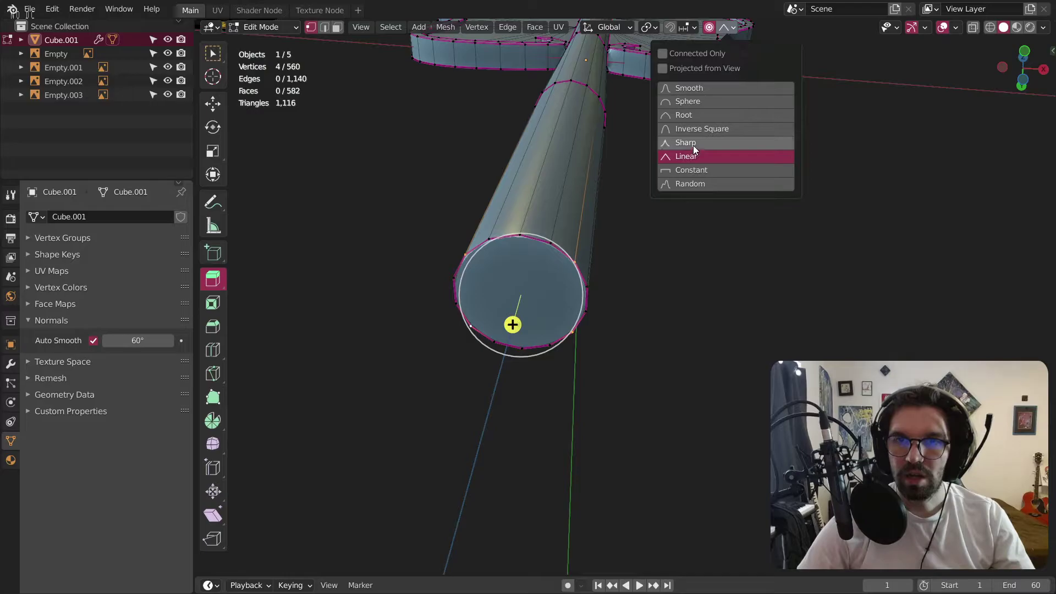
scroll(347, 319, up, 1)
key(s)
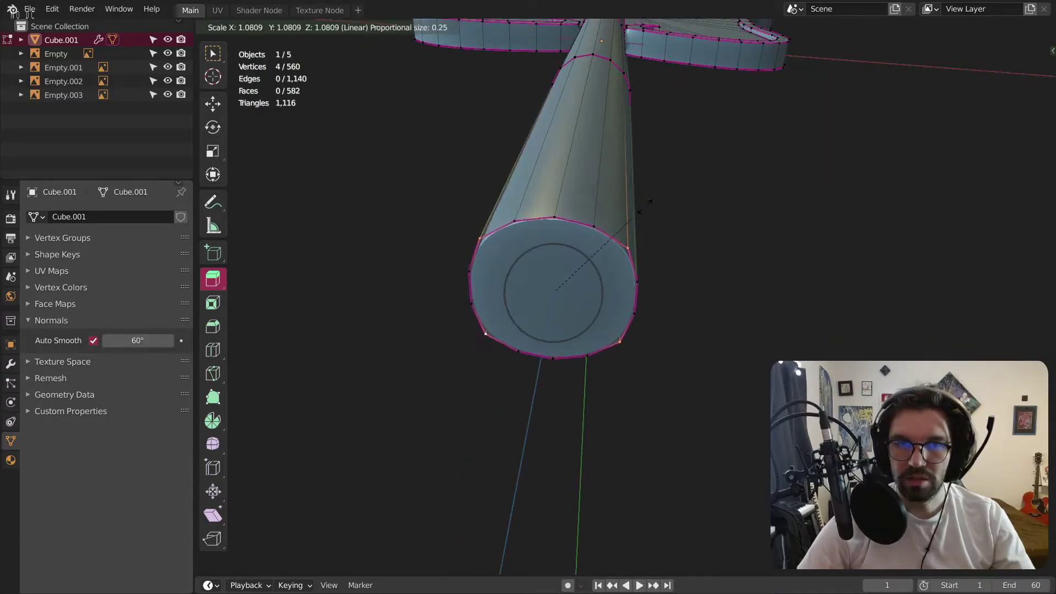
click(687, 182)
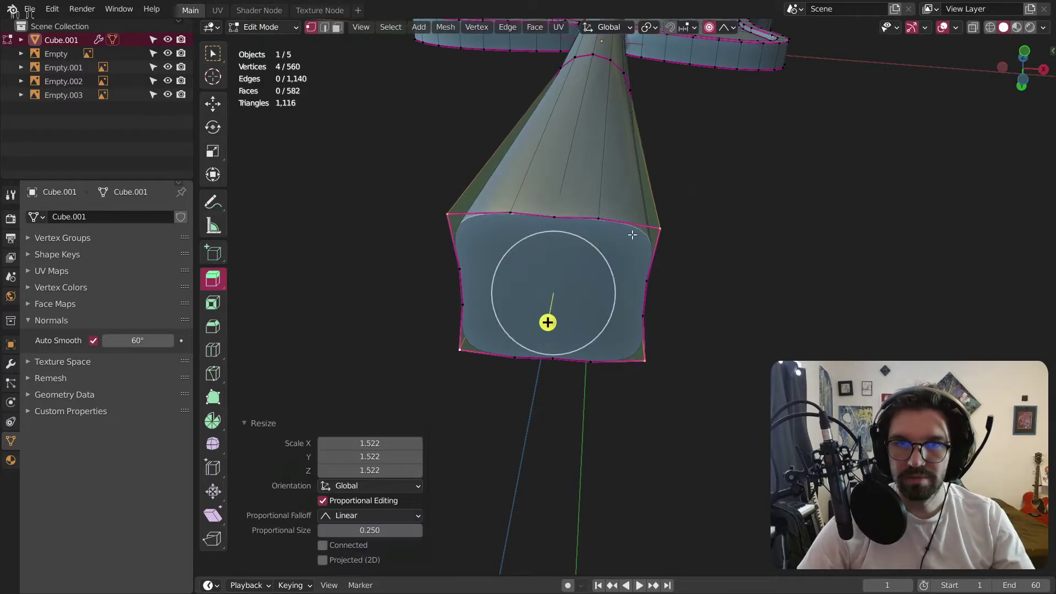
drag(389, 528, 372, 530)
Return to Object Mode with nothing selected and inspect the squared handle end from different angles.
click(263, 28)
click(264, 43)
click(331, 164)
scroll(332, 163, down, 3)
middle_drag(332, 163, 505, 284)
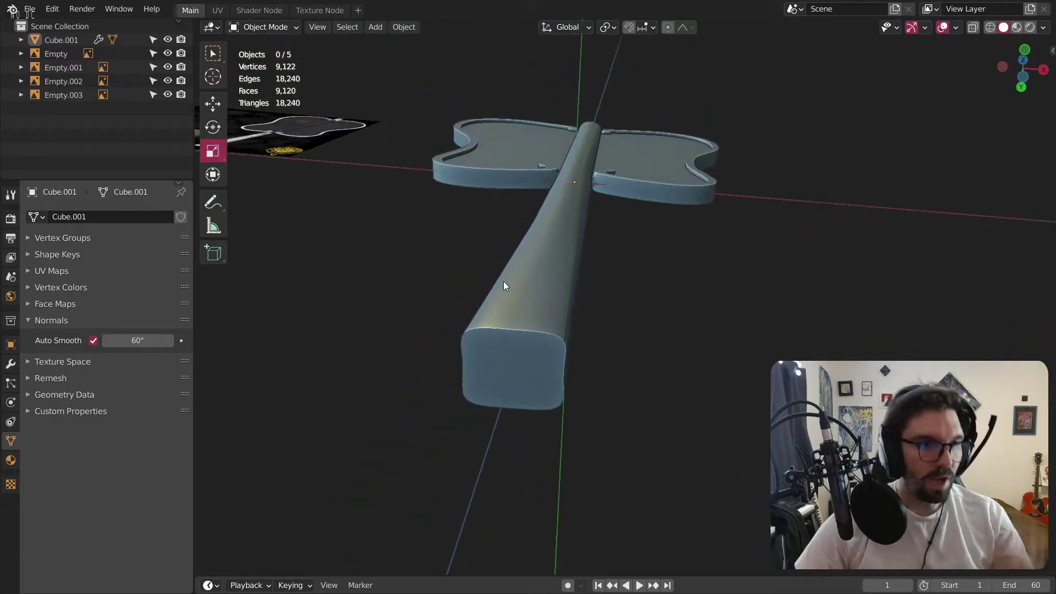
middle_drag(549, 371, 549, 349)
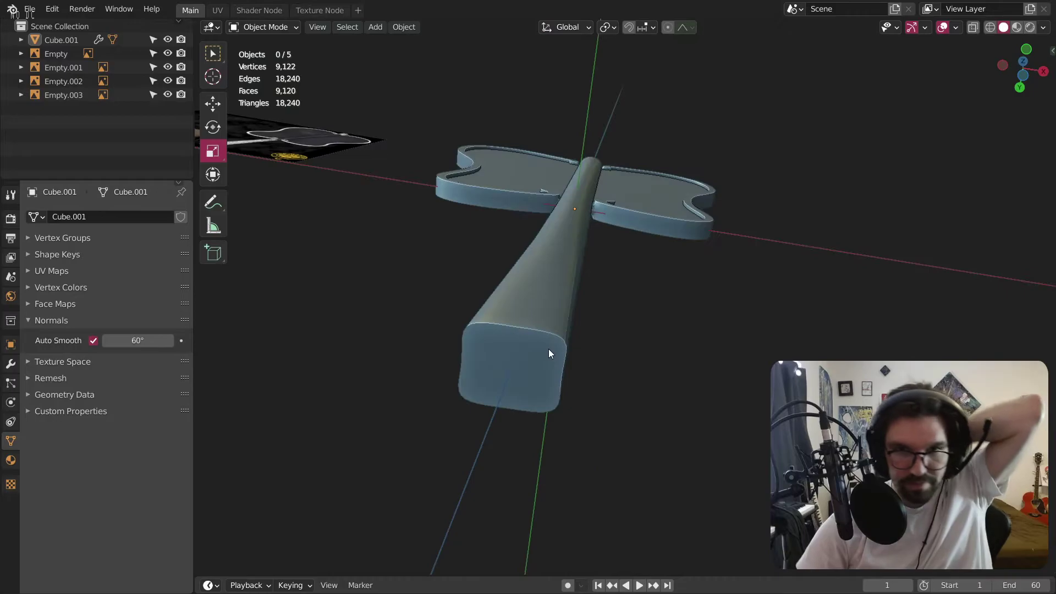
middle_drag(477, 304, 556, 289)
Select the edge loop around the middle of the handle's exposed shaft in Edit Mode, using edge selection.
click(558, 289)
click(267, 27)
click(268, 61)
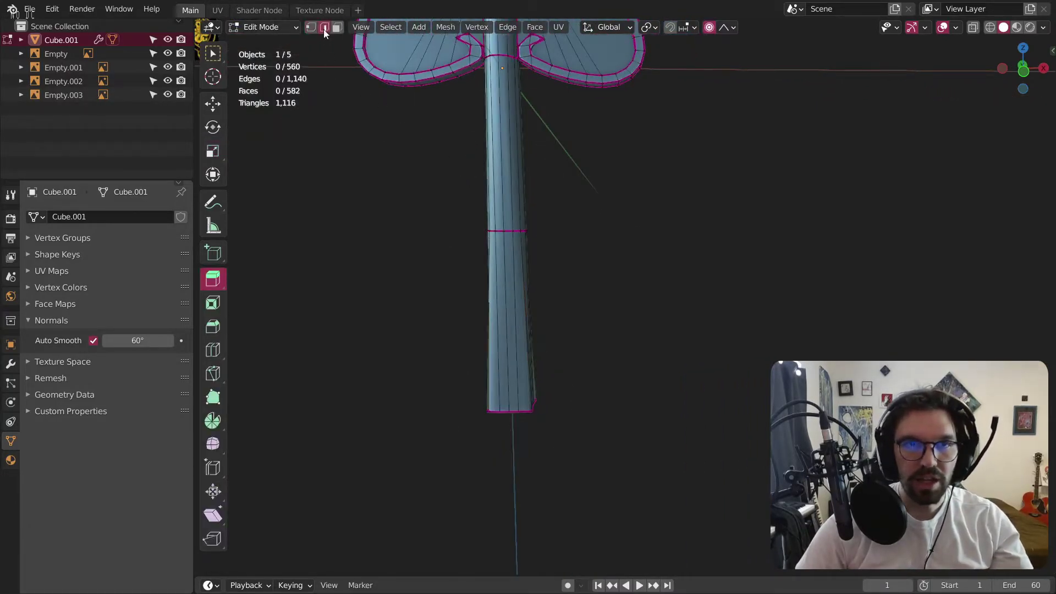
scroll(508, 229, up, 2)
alt+click(502, 229)
alt+click(511, 231)
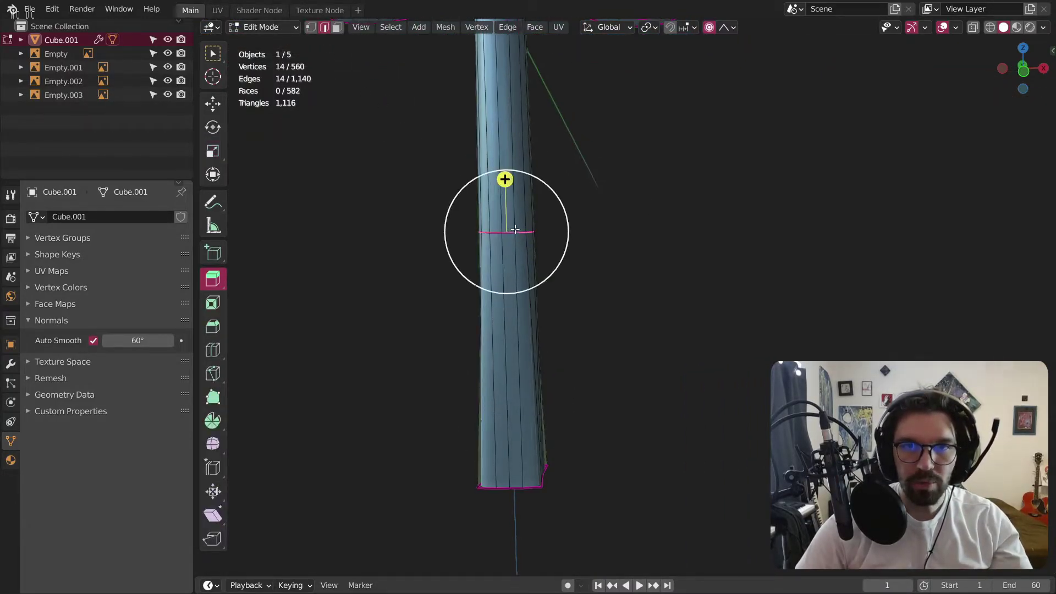
shift+middle_drag(511, 231, 539, 226)
key(g)
key(g)
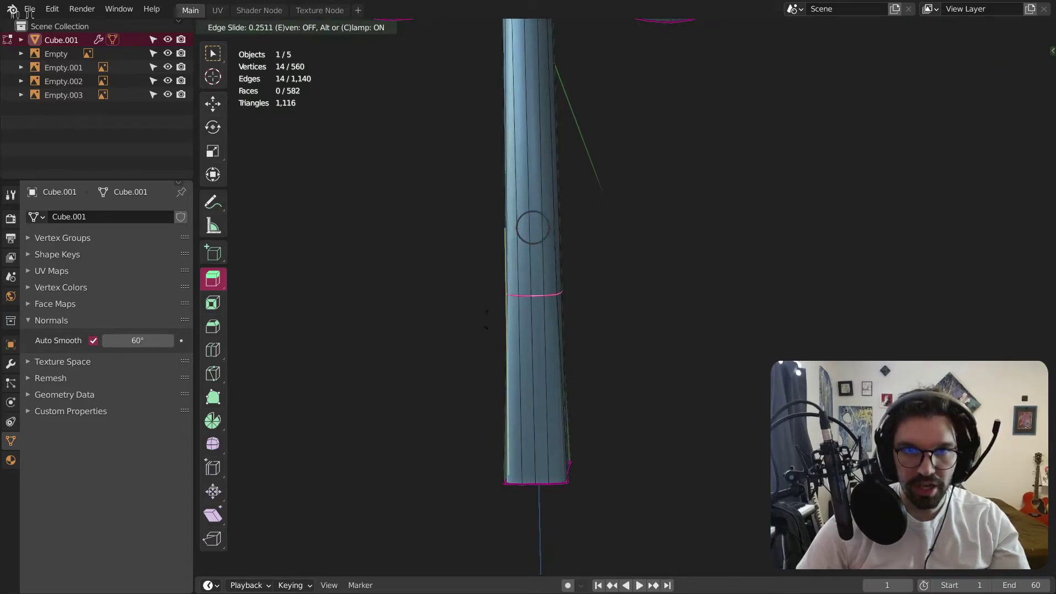
key(Escape)
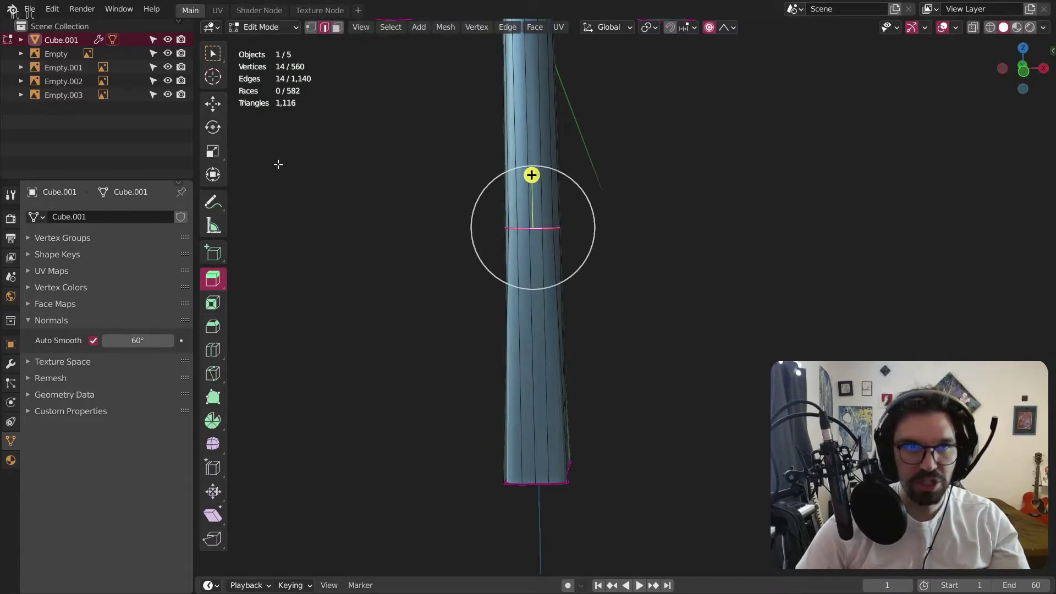
Move the selected shaft edge loop down about 1.65 m along Z, and check the flared handle end from below.
click(209, 108)
key(g)
key(z)
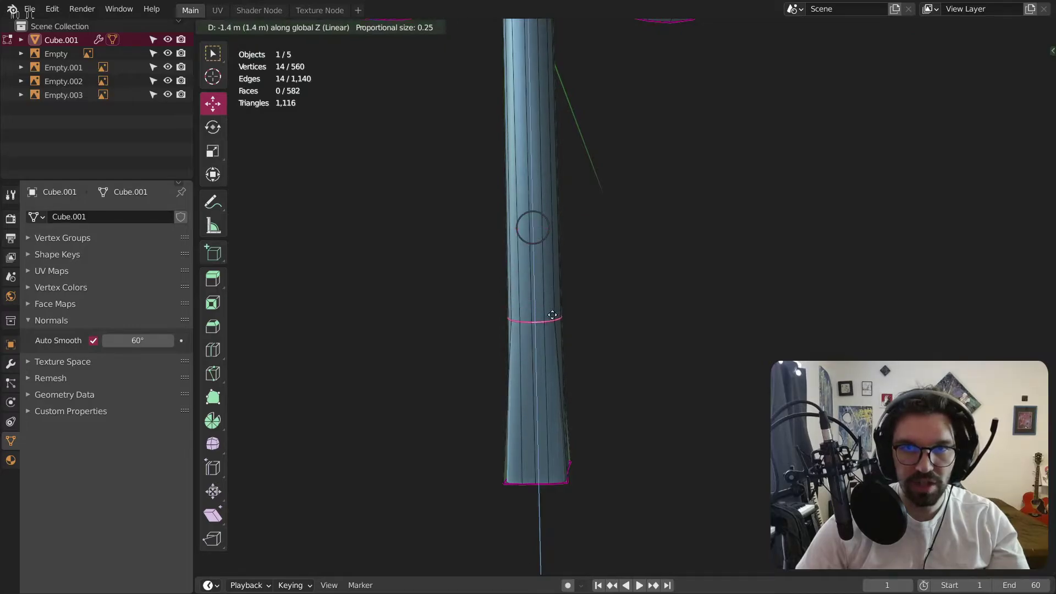
click(583, 329)
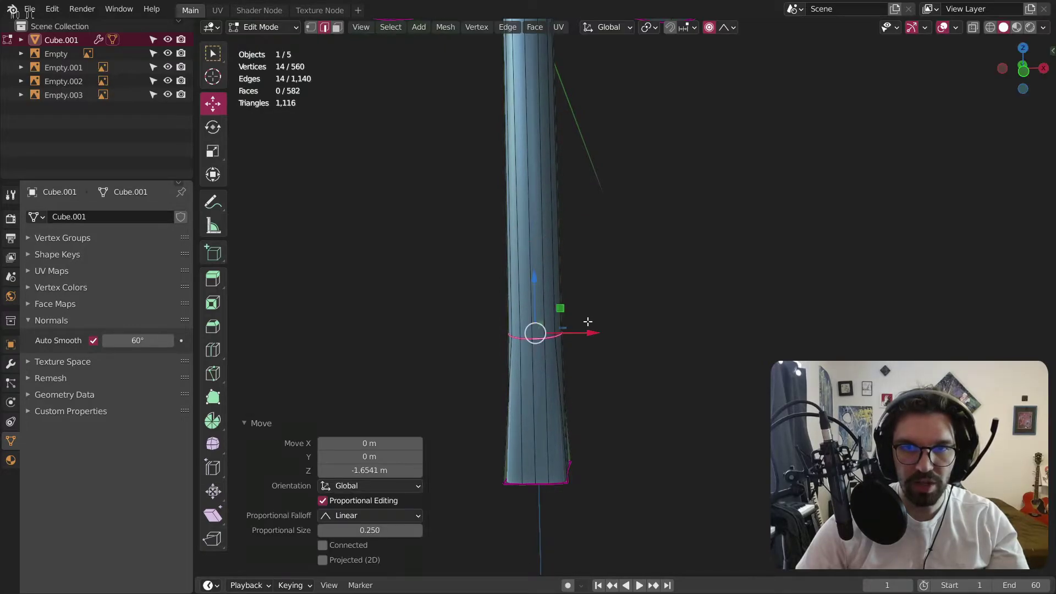
scroll(553, 358, down, 3)
middle_drag(553, 358, 570, 283)
shift+middle_drag(575, 472, 533, 292)
scroll(532, 292, up, 6)
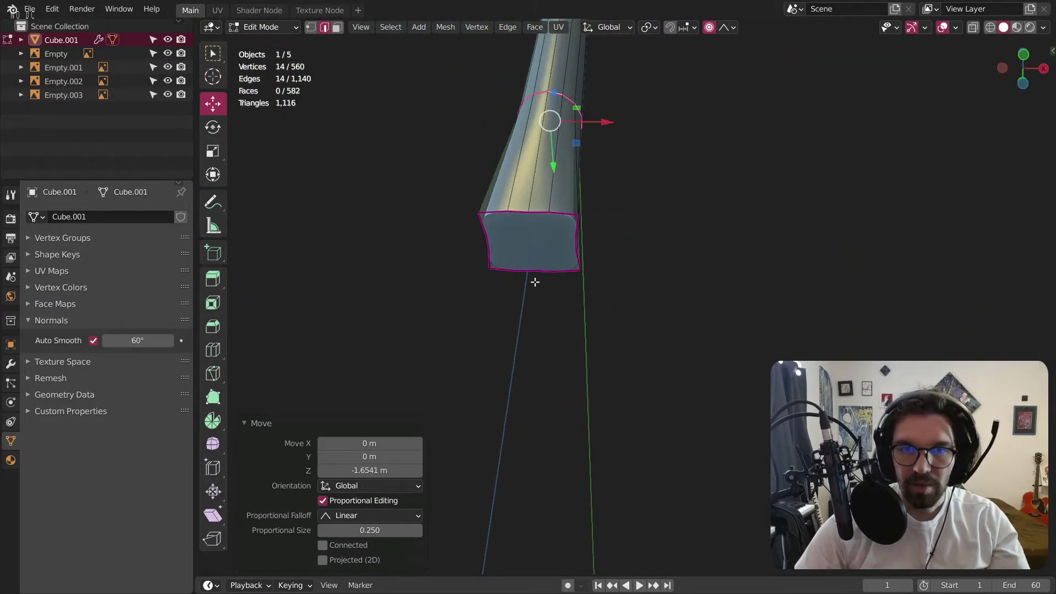
Try to scale the four inner vertices on the handle end face's upper and lower edges inward to about 0.94.
mouse_move(538, 184)
middle_down()
mouse_move(575, 255)
mouse_move(584, 224)
mouse_move(545, 176)
middle_up()
click(311, 28)
click(517, 145)
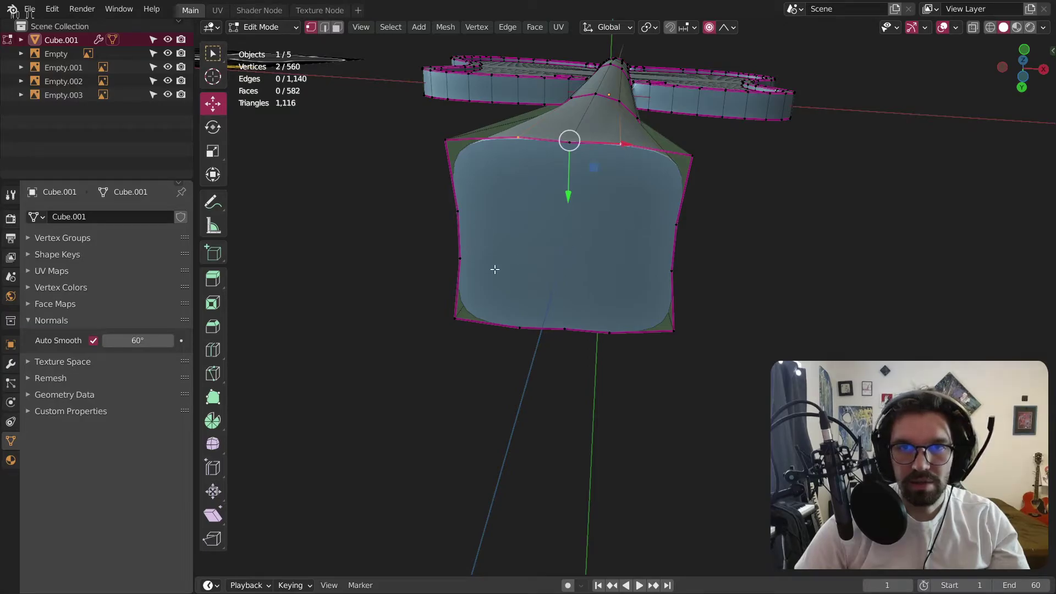
shift+click(603, 333)
key(s)
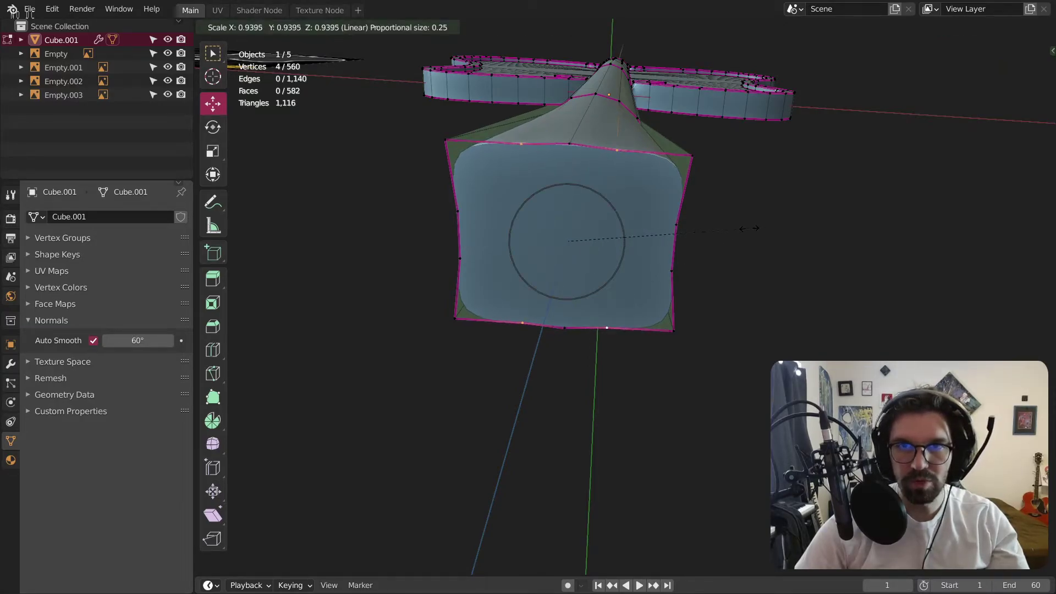
click(752, 228)
key(ctrl+z)
key(ctrl+z)
Try to adjust the end face's edge vertices with a Y-axis scale, and undo back to the full end loop selection.
middle_drag(587, 166, 580, 189)
scroll(582, 189, up, 3)
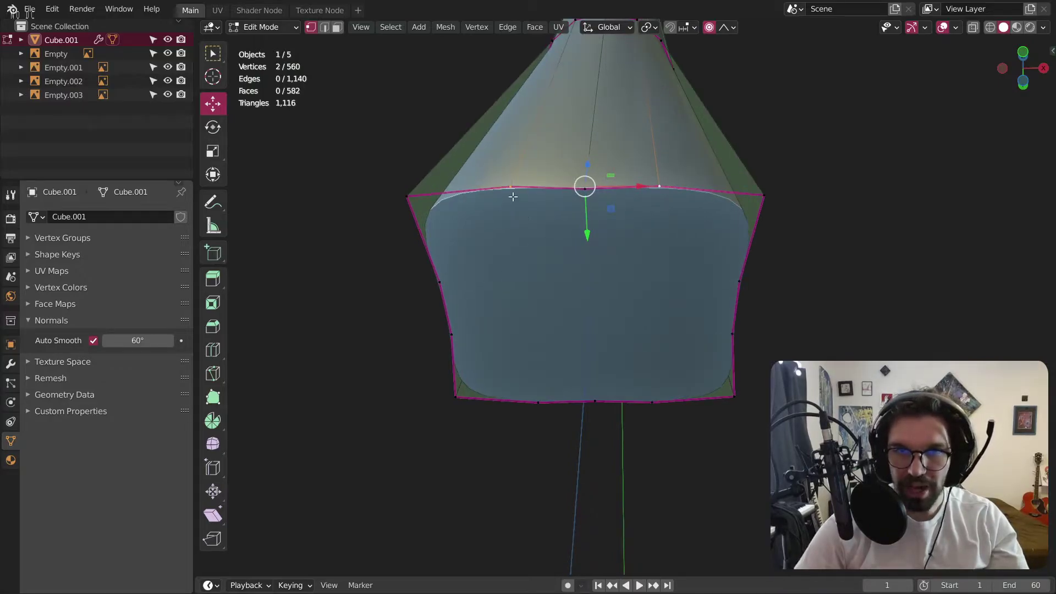
click(213, 150)
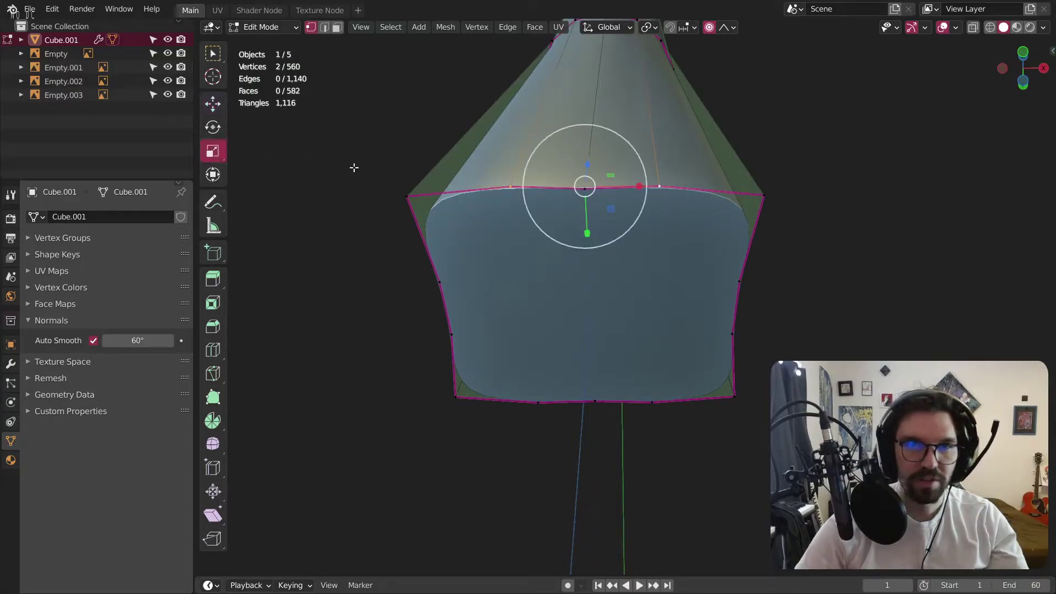
drag(586, 230, 590, 222)
key(ctrl+KP_7)
shift+click(536, 483)
key(ctrl+z)
key(ctrl+z)
key(ctrl+z)
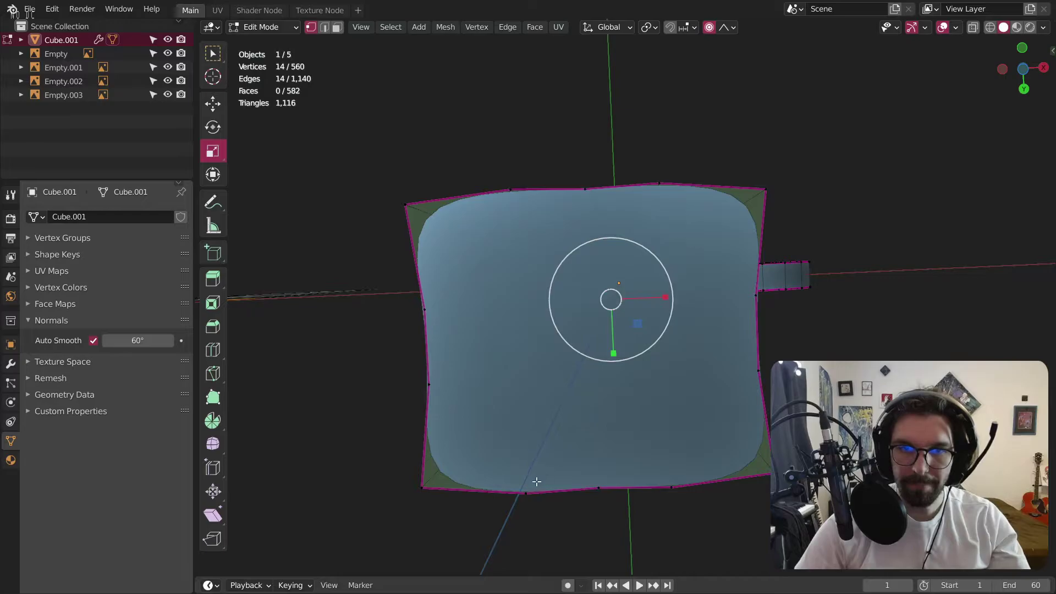
Select the four inner vertices on the end face's upper and lower edges and scale them to about 0.946 along Y.
click(536, 482)
shift+click(510, 189)
shift+click(659, 183)
shift+click(671, 487)
drag(597, 392, 595, 387)
middle_drag(595, 387, 610, 223)
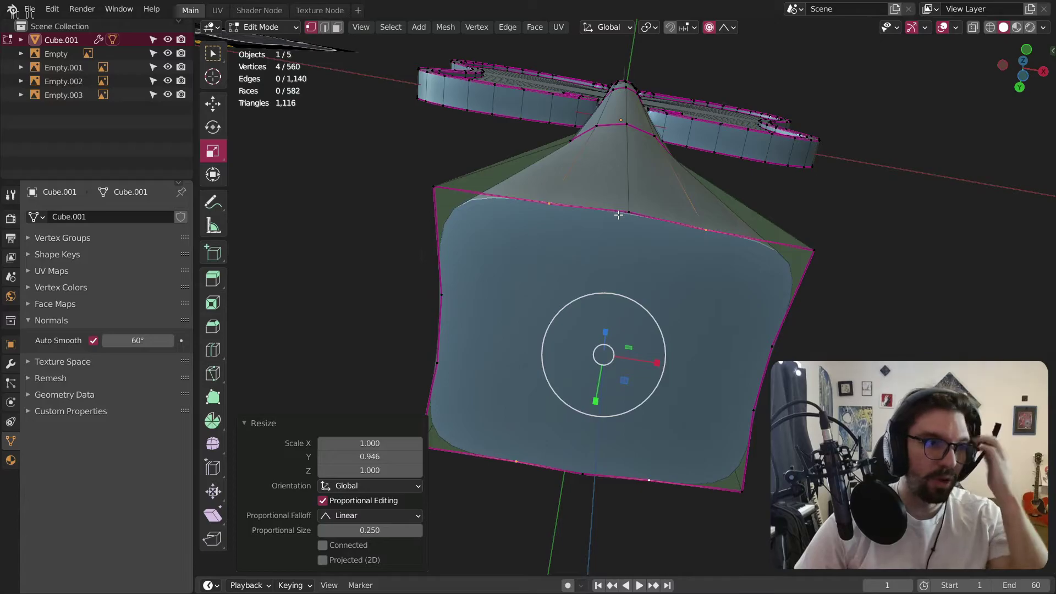
Straighten the end face's upper side by selecting its four edges and scaling them to 0 along Y.
click(324, 26)
click(495, 196)
shift+click(588, 208)
shift+click(667, 220)
shift+click(740, 248)
middle_drag(700, 240, 693, 220)
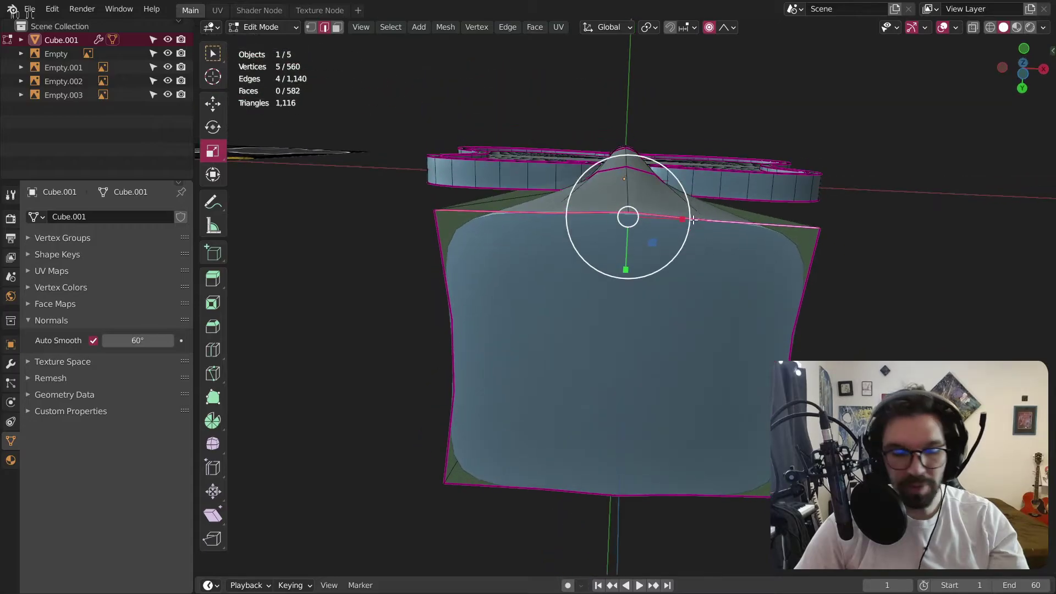
text(sy0)
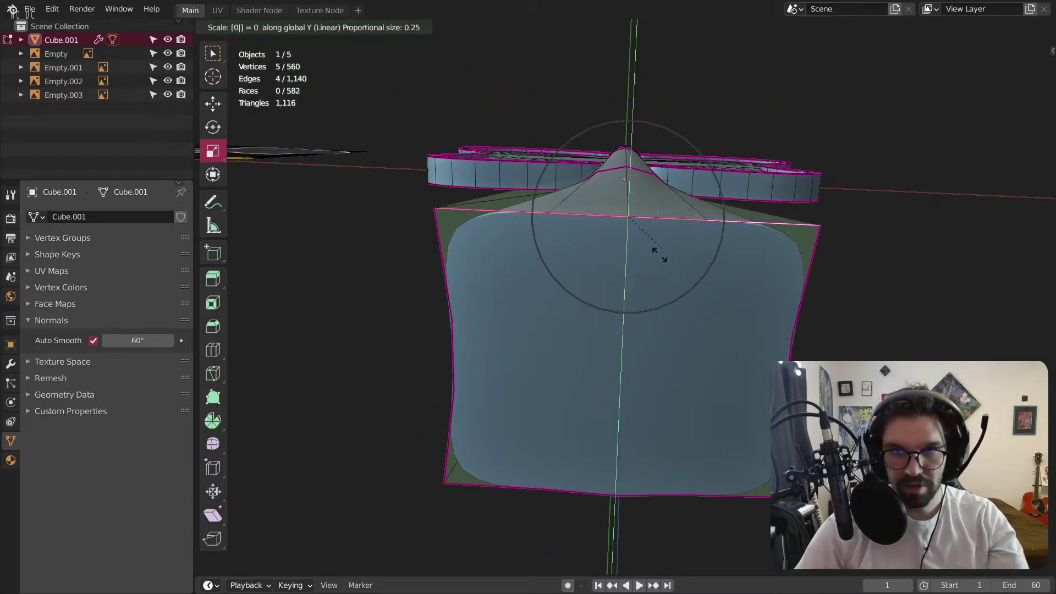
key(Return)
Straighten the end face's lower side by selecting its four edges and scaling them to 0 along Y.
middle_drag(639, 336, 638, 313)
click(462, 407)
shift+click(542, 411)
shift+click(626, 414)
shift+click(672, 412)
text(sy0)
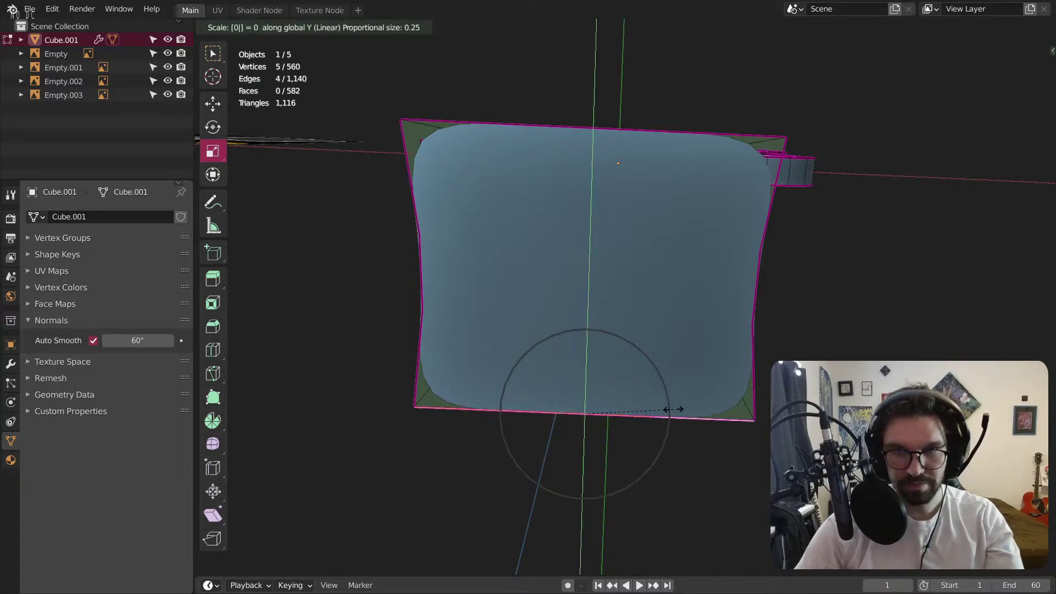
key(Return)
Straighten the end face's right side by selecting its three edges and scaling them to 0 along X.
click(765, 197)
shift+click(762, 292)
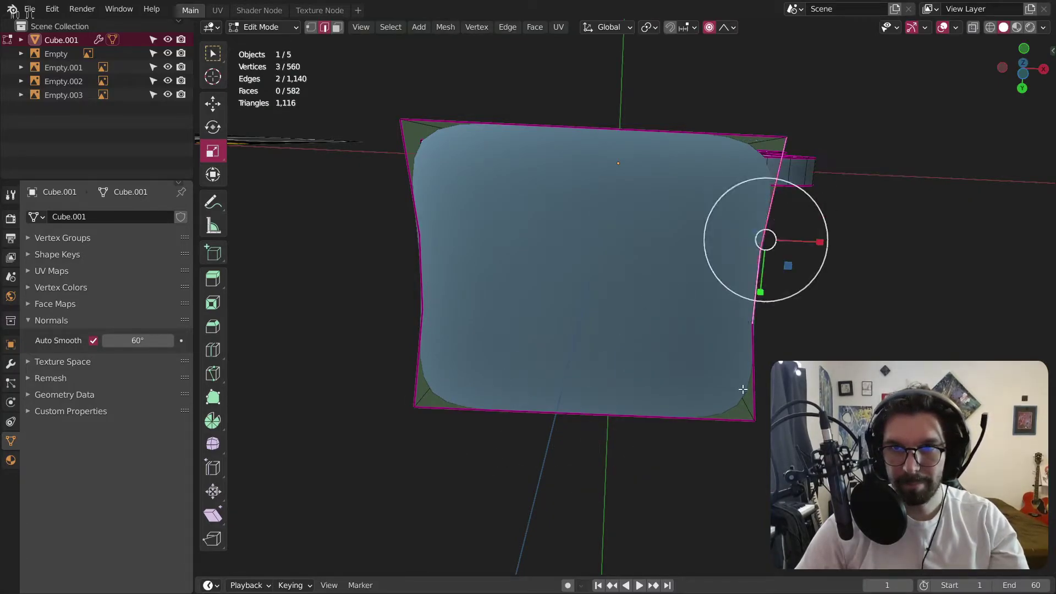
shift+click(754, 382)
text(sx0)
key(Return)
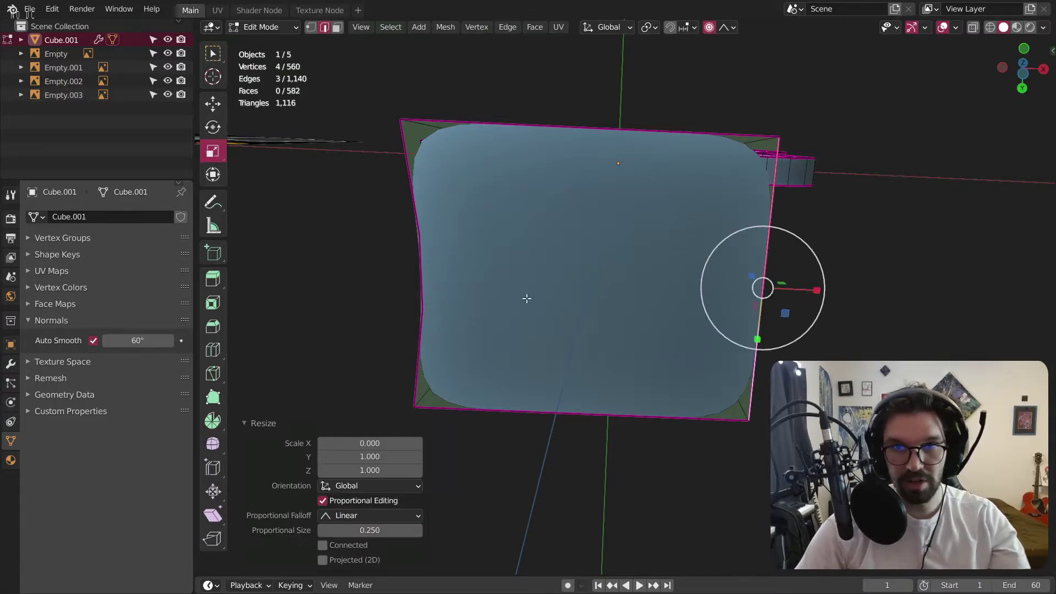
Straighten the end face's left side by selecting its three edges and scaling them to 0 along X.
click(416, 168)
shift+click(445, 279)
shift+click(430, 344)
text(sx0)
key(Return)
middle_drag(432, 337, 351, 105)
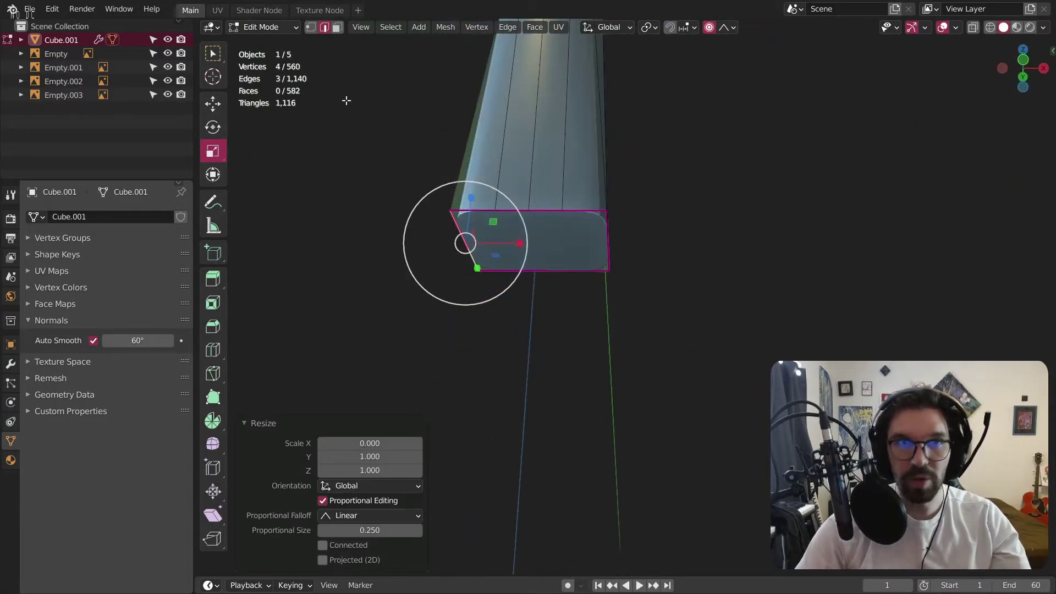
Switch to Object Mode and examine the shape of the handle's lower end from several angles.
click(269, 27)
click(271, 42)
middle_drag(431, 190, 555, 306)
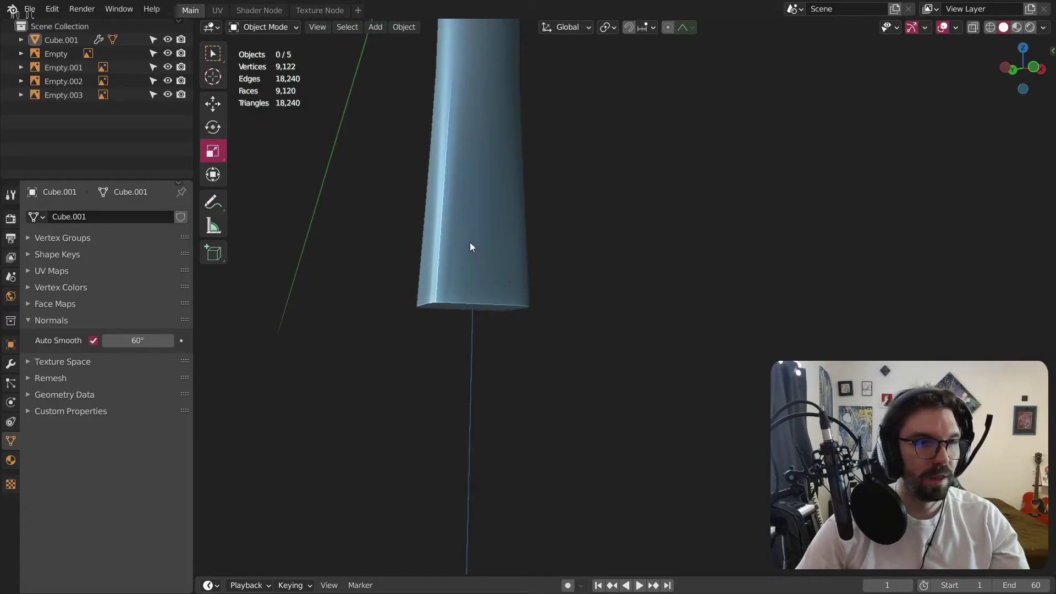
scroll(469, 242, up, 1)
scroll(454, 312, up, 1)
click(455, 313)
middle_drag(453, 301, 581, 345)
Return to Edit Mode and select the four corner vertices of the handle's end face.
click(290, 28)
click(273, 56)
click(310, 27)
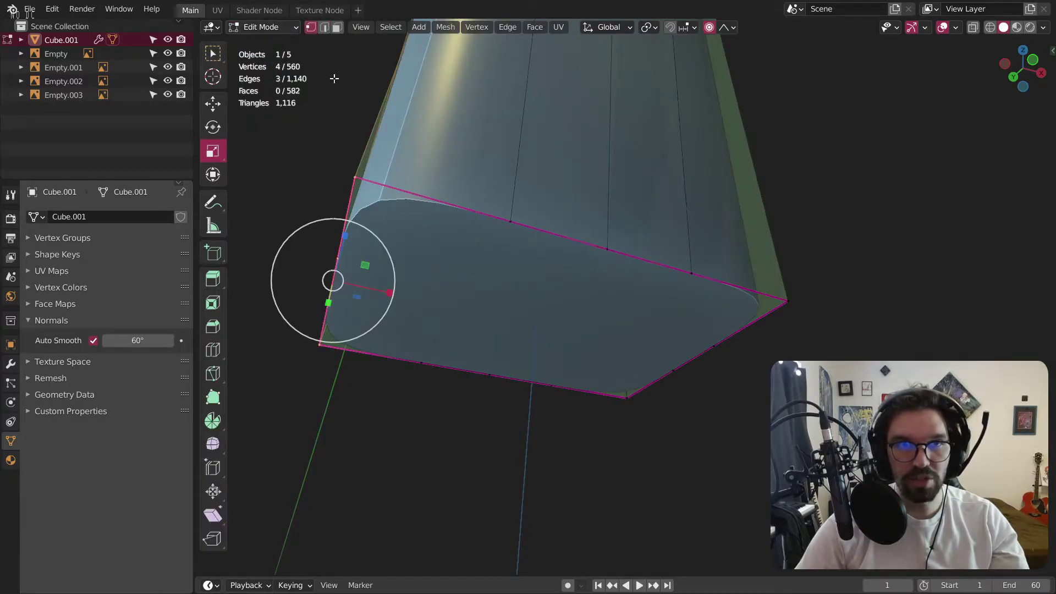
click(356, 180)
shift+click(788, 300)
shift+click(626, 413)
shift+click(343, 353)
Try to scale the four corner vertices to about 0.945 with proportional editing on.
key(s)
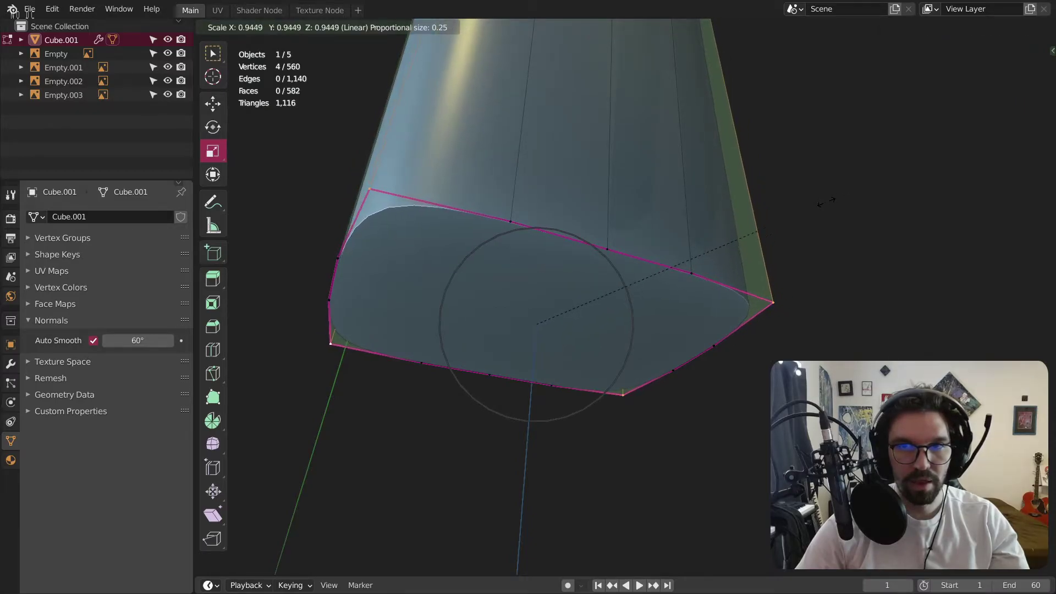
click(825, 202)
key(ctrl+z)
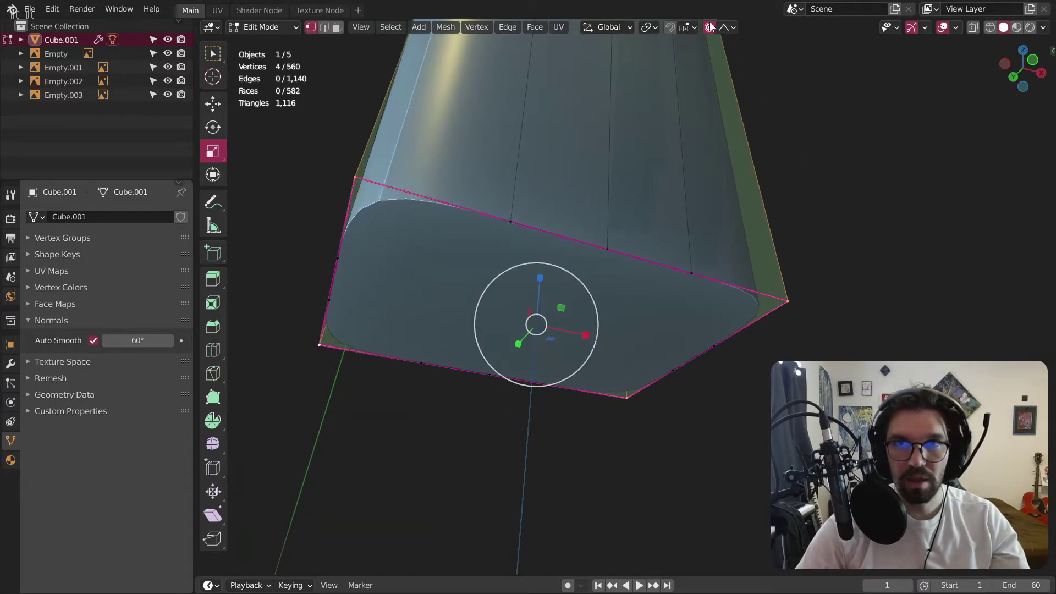
With proportional editing off, scale the four end corner vertices to about 0.959, and return to Object Mode with nothing selected.
key(s)
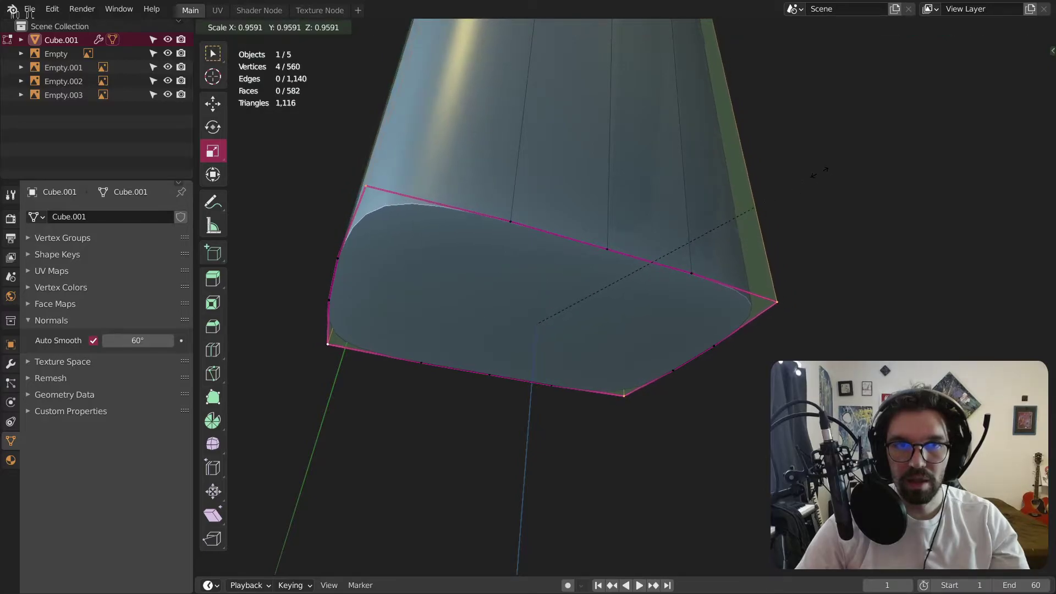
click(640, 202)
middle_drag(641, 203, 567, 243)
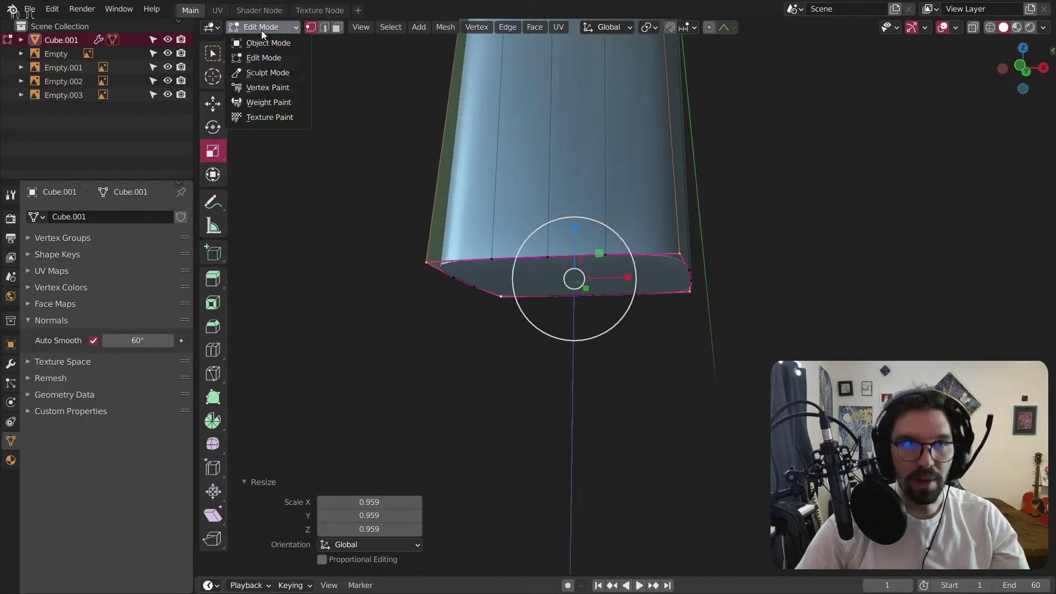
click(256, 41)
click(369, 238)
Open the handle in Edit Mode and select the horizontal edge loop partway along it in edge selection mode.
scroll(369, 239, down, 8)
scroll(541, 327, down, 5)
shift+middle_drag(426, 201, 547, 294)
scroll(548, 294, up, 4)
scroll(530, 332, up, 3)
click(530, 331)
click(263, 27)
click(264, 56)
scroll(527, 302, up, 2)
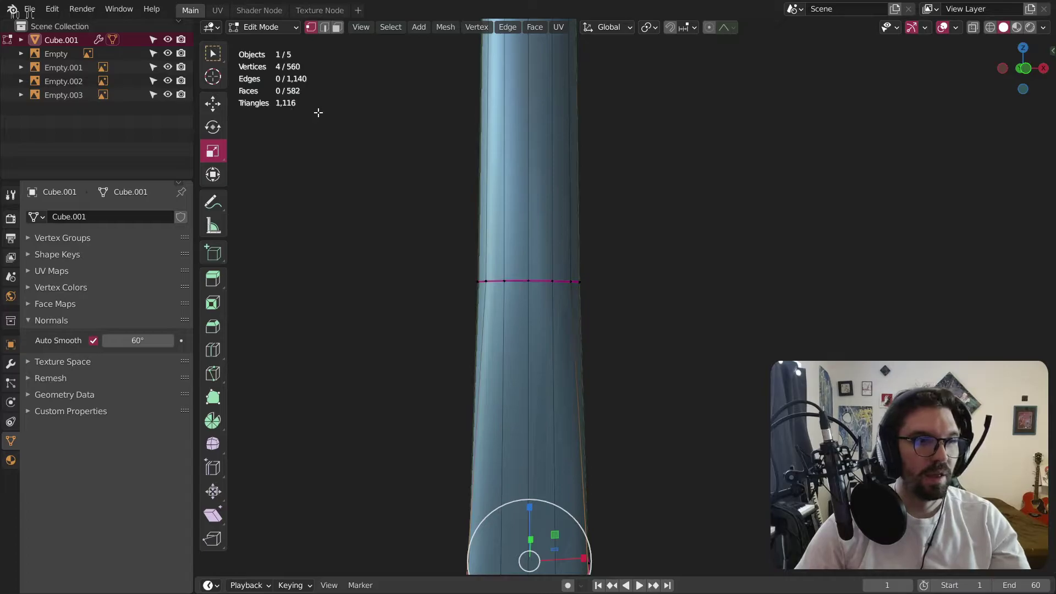
click(324, 27)
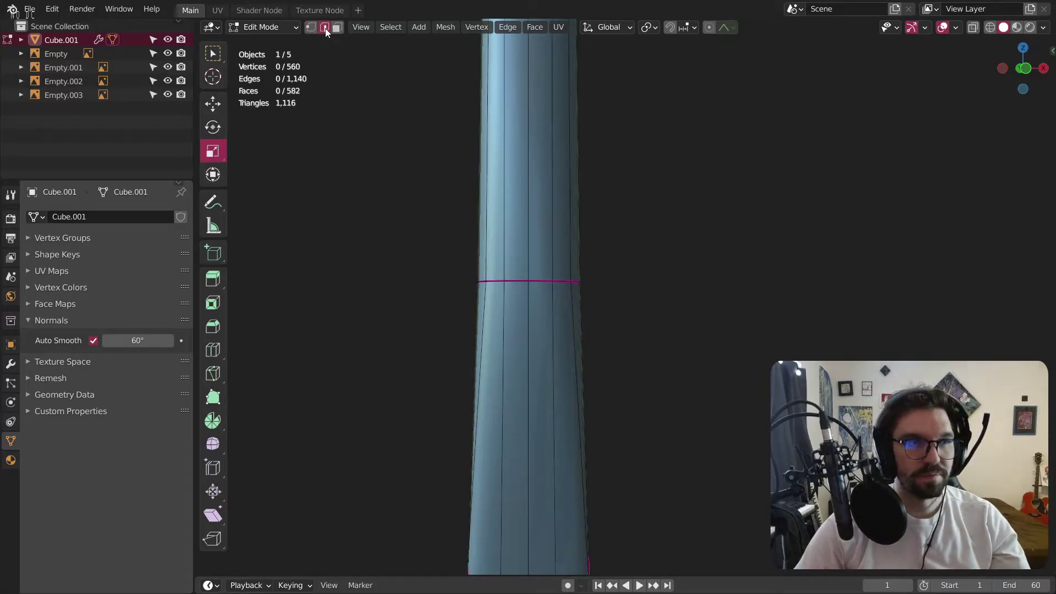
alt+click(519, 281)
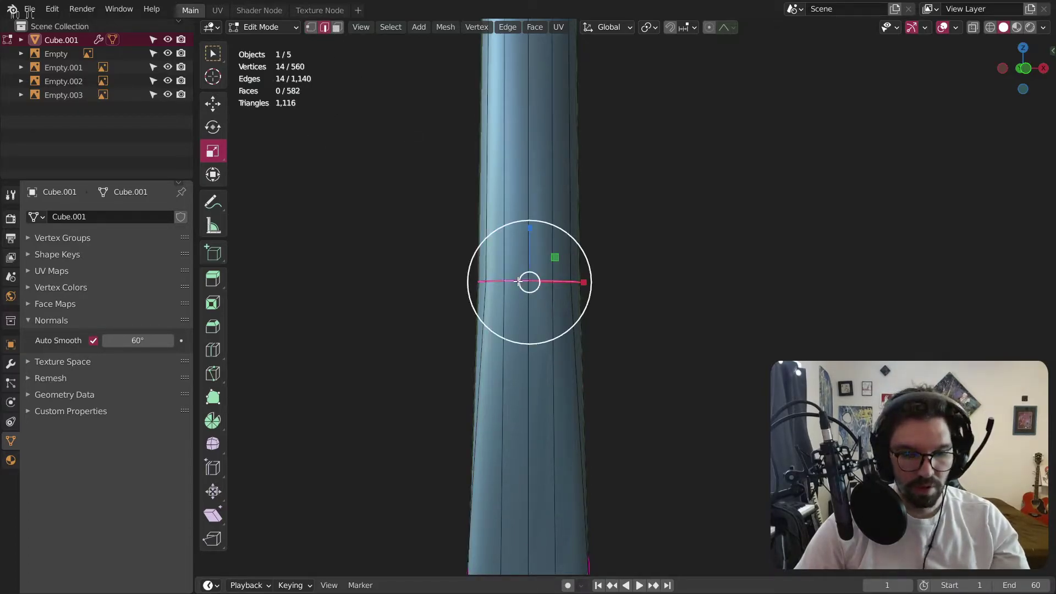
key(g)
key(y)
right_click(524, 246)
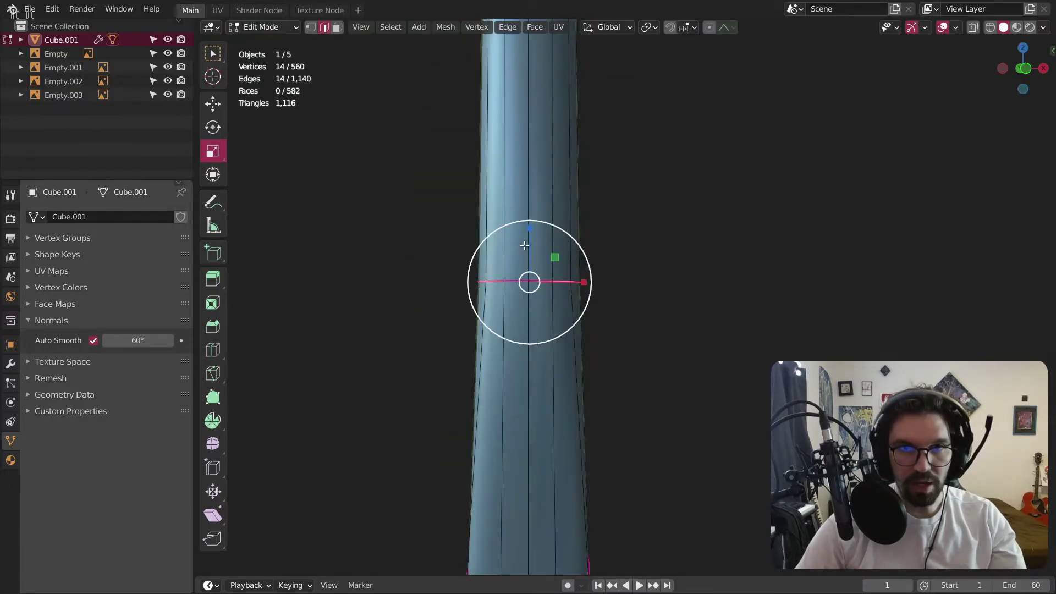
Move the selected mid-handle edge loop up about 1.26 m along Z and readjust its height along the same axis.
key(g)
key(z)
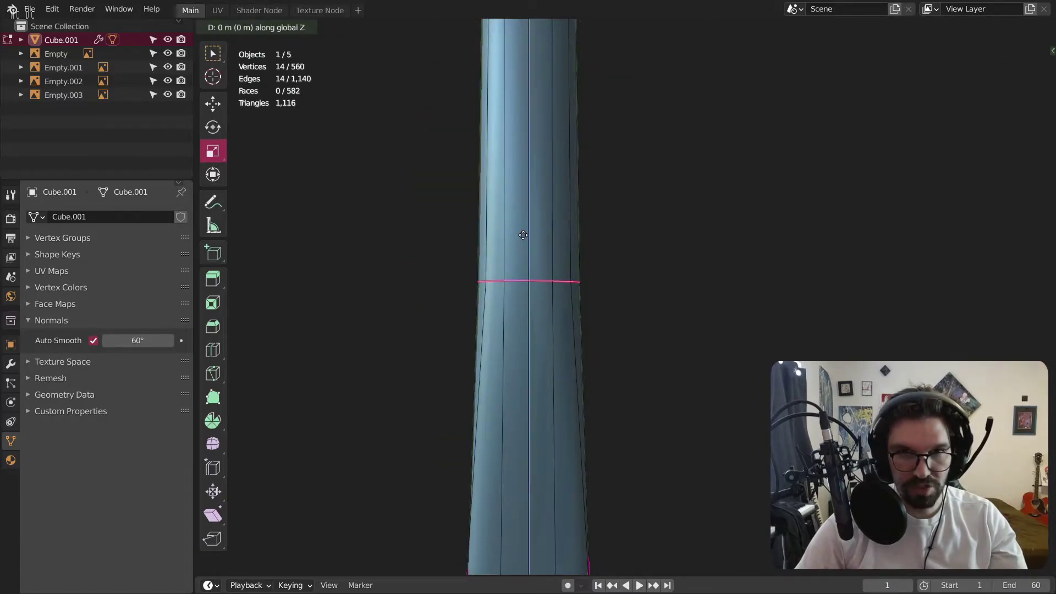
click(535, 86)
scroll(535, 86, down, 4)
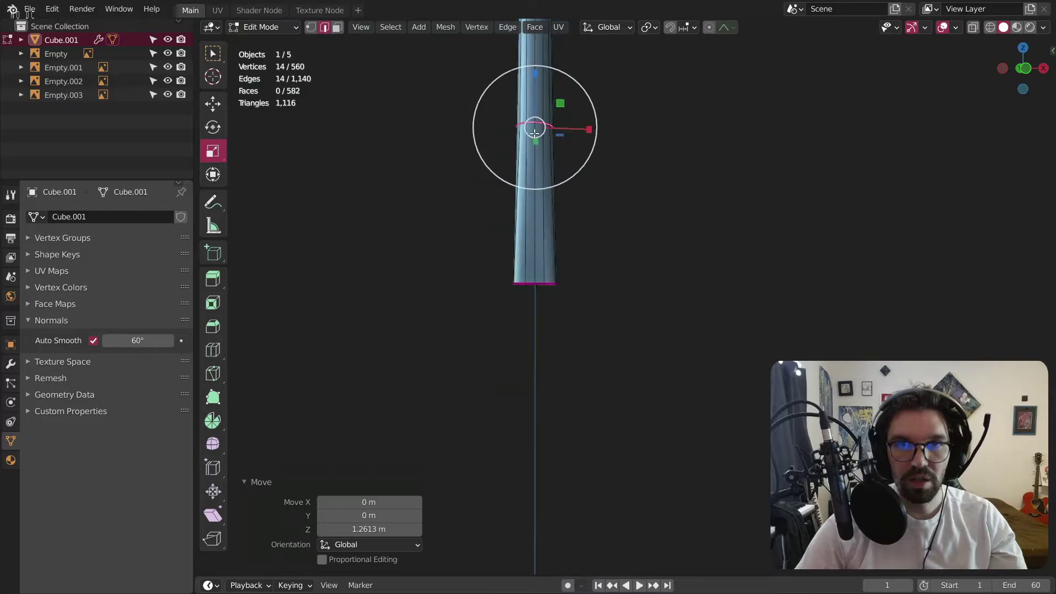
shift+middle_drag(558, 129, 550, 306)
key(g)
key(z)
click(560, 280)
Switch to Object Mode and examine the handle's lower end, leaving the object selected.
click(264, 27)
click(264, 42)
middle_drag(427, 292, 539, 324)
click(539, 324)
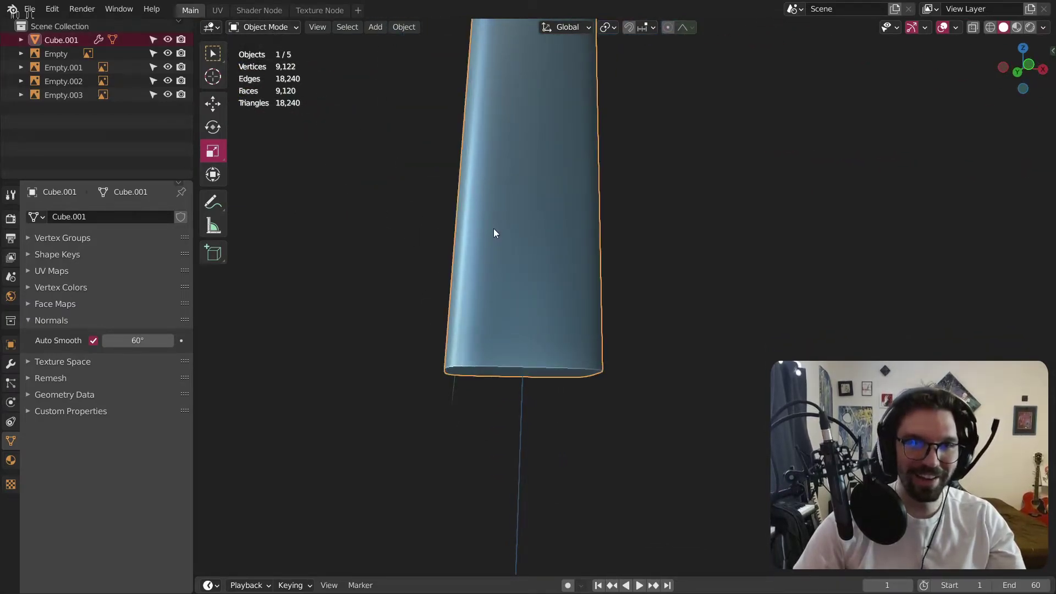
In Edit Mode, select the edge loop around the handle's end face and apply an edge crease factor of -1.
click(294, 26)
click(278, 55)
middle_drag(507, 295, 372, 88)
alt+click(409, 136)
shift+middle_drag(409, 136, 576, 244)
key(shift+e)
click(559, 427)
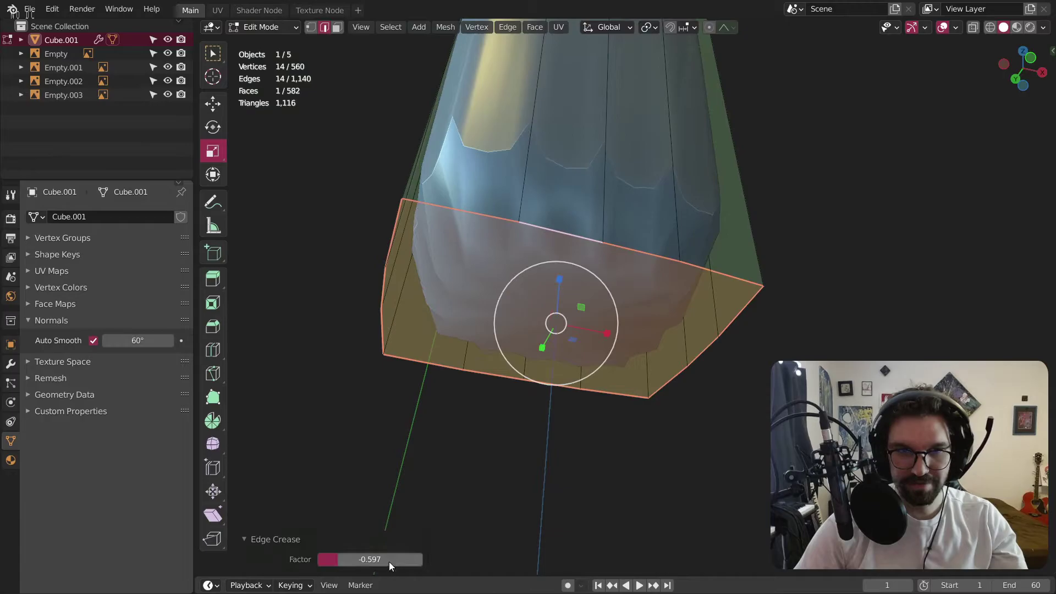
drag(388, 562, 330, 562)
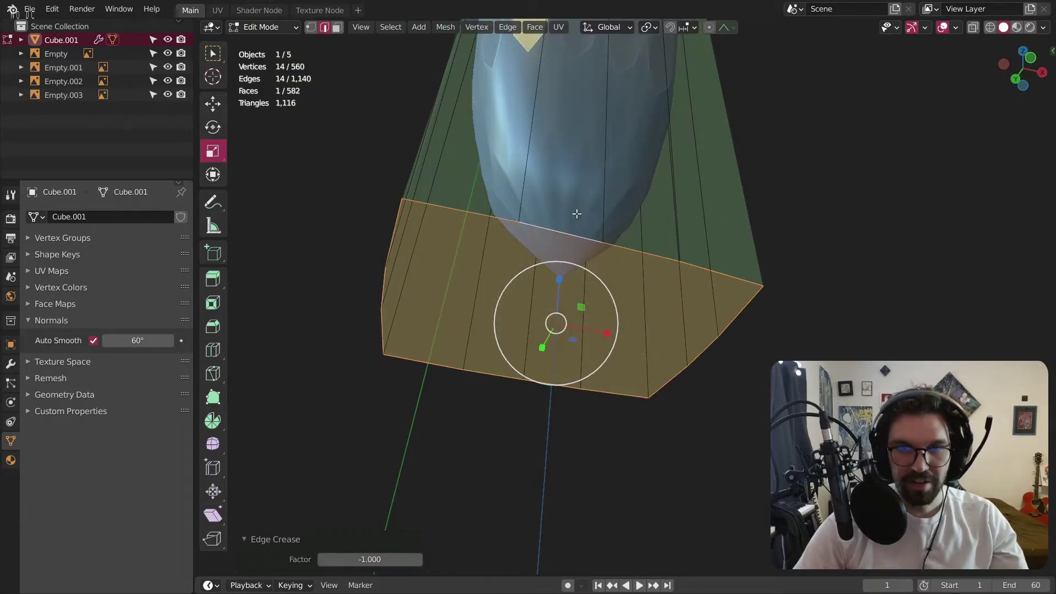
Switch to Object Mode and apply the object's scale.
click(290, 30)
click(265, 44)
key(ctrl+a)
click(576, 185)
Back in Edit Mode, bevel the handle's end loop with a width of about 0.228 m and 3 segments.
click(273, 28)
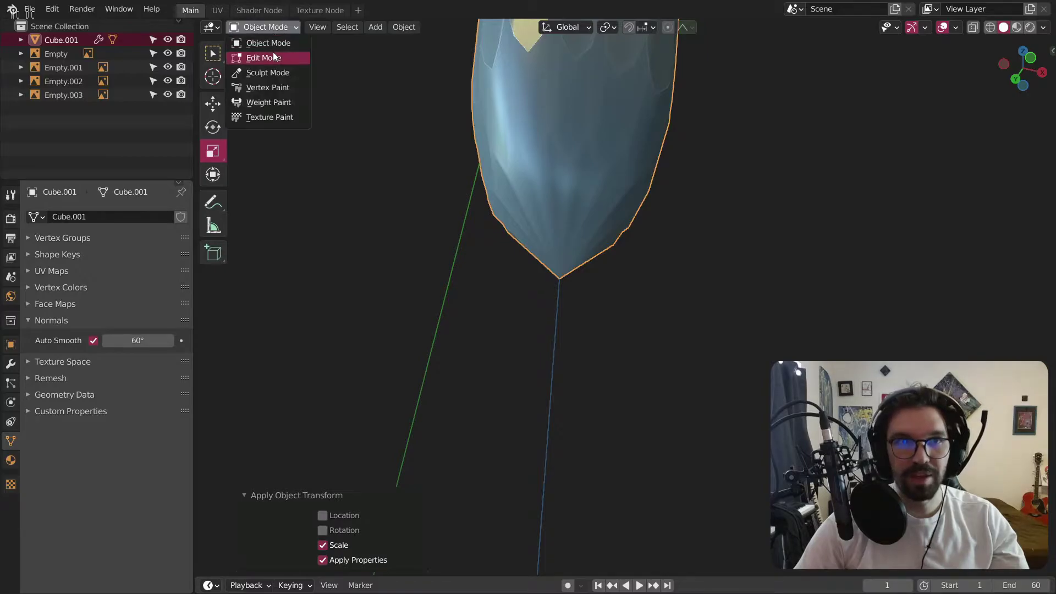
click(273, 53)
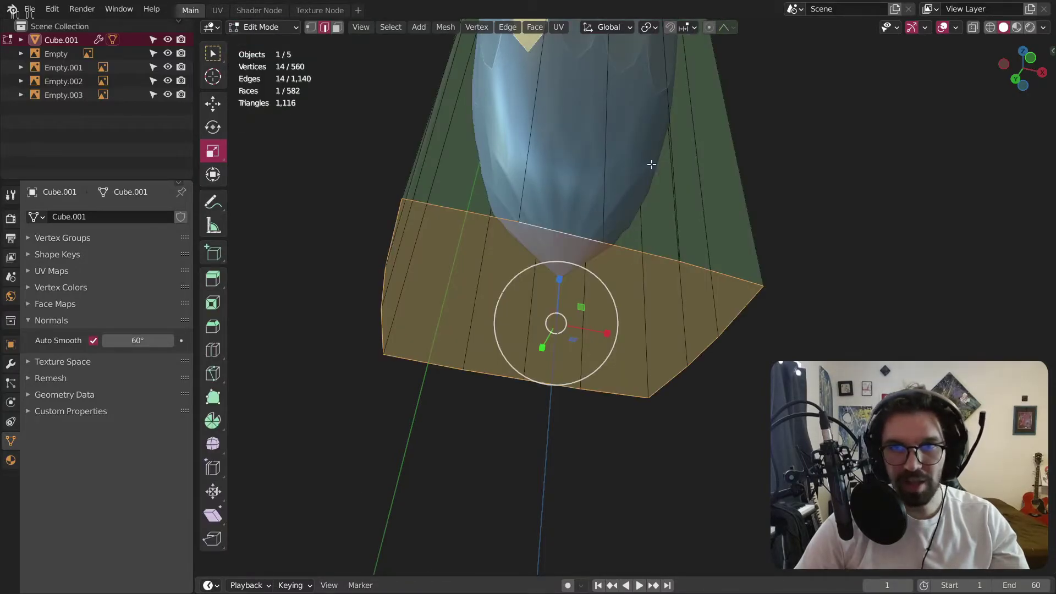
key(ctrl+b)
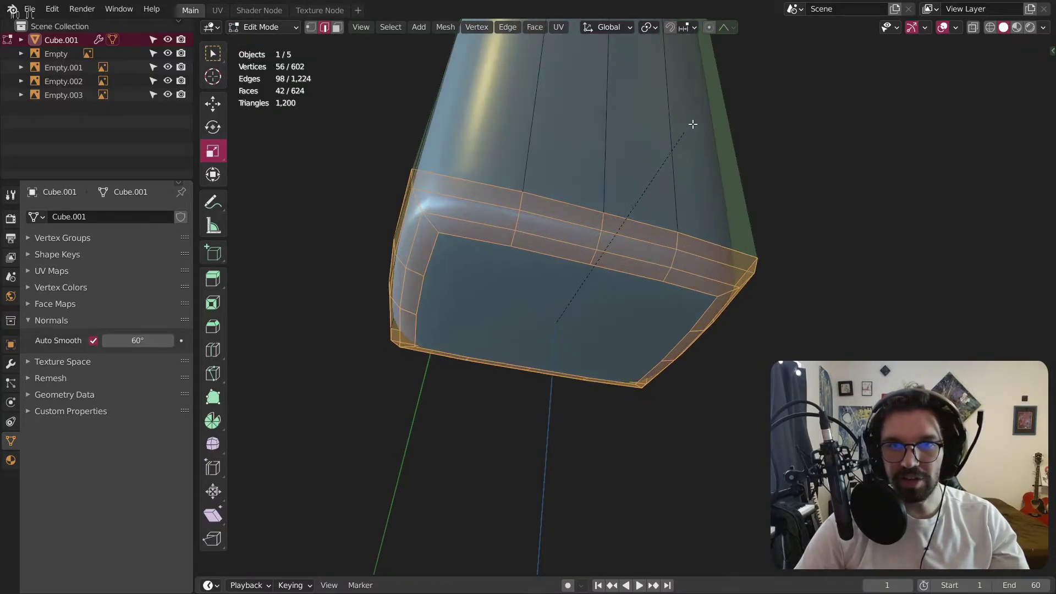
click(725, 106)
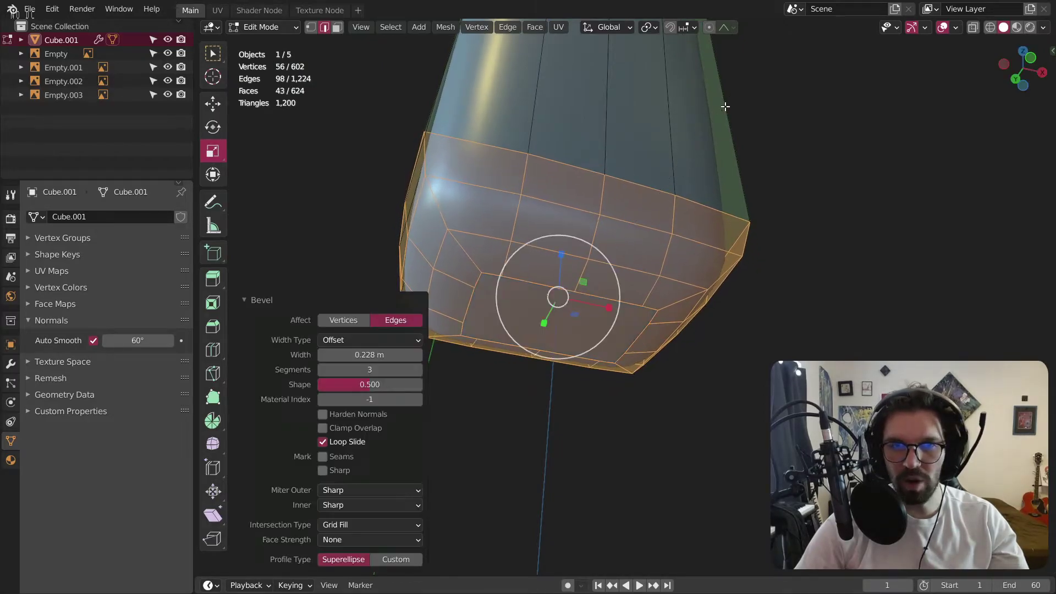
Switch to Object Mode, deselect everything and examine the rounded handle end and the whole handle.
click(273, 28)
click(267, 42)
click(386, 195)
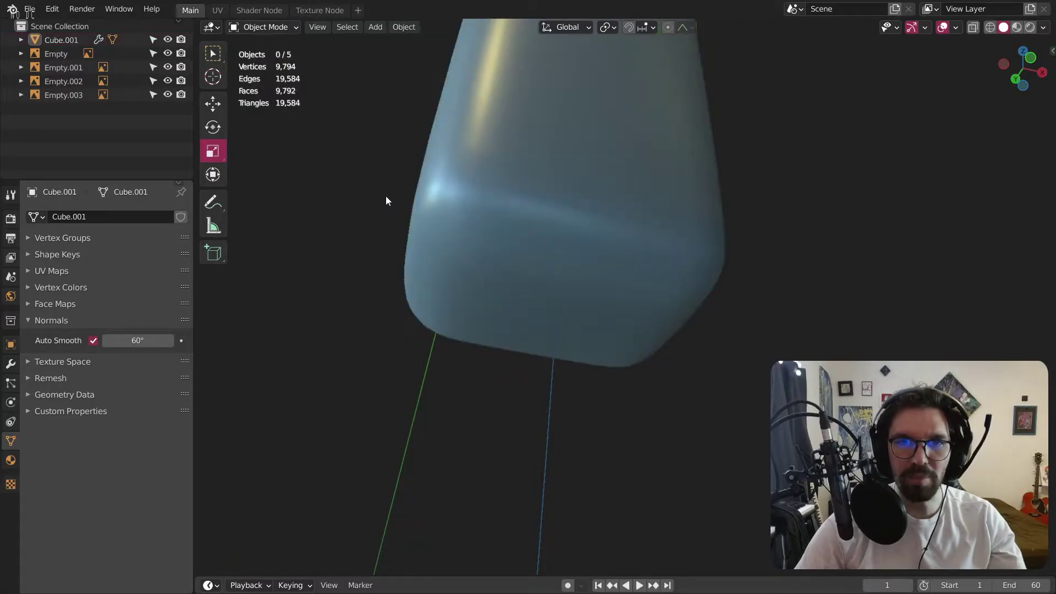
middle_drag(386, 195, 395, 170)
scroll(395, 170, down, 3)
scroll(429, 160, down, 2)
middle_drag(466, 151, 785, 292)
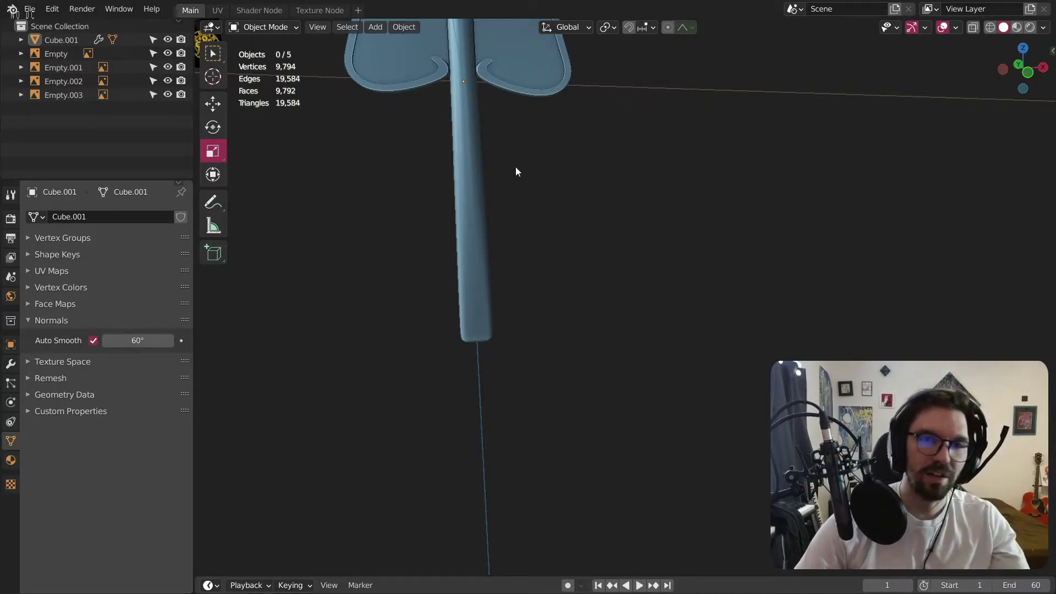
In Edit Mode, select the creased edge loop around the middle of the handle and move it up about 1.67 m along Z.
click(479, 197)
scroll(477, 196, up, 2)
click(266, 27)
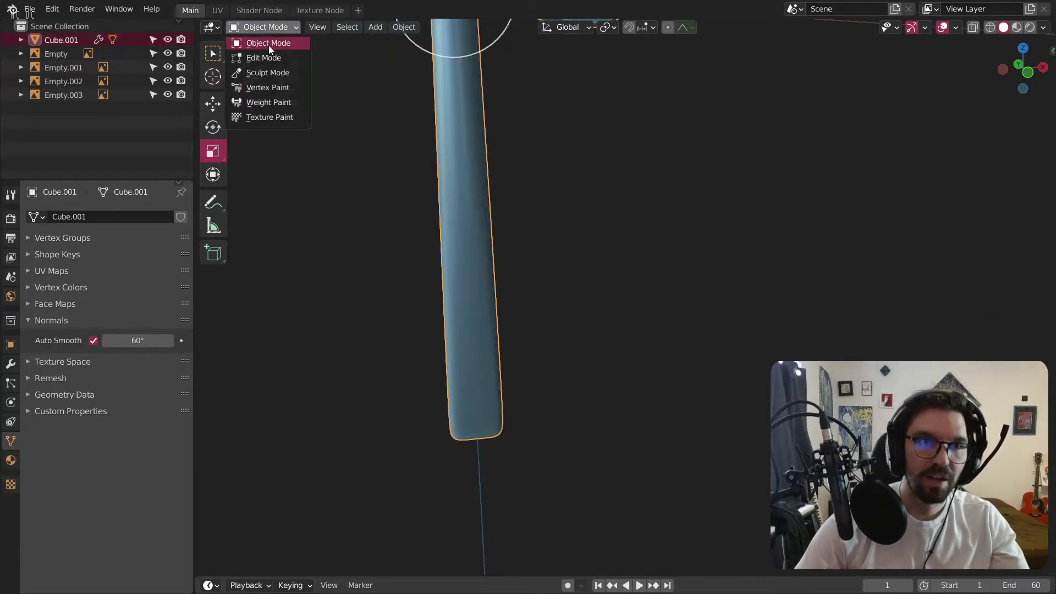
click(263, 58)
shift+middle_drag(543, 206, 521, 273)
scroll(521, 273, up, 1)
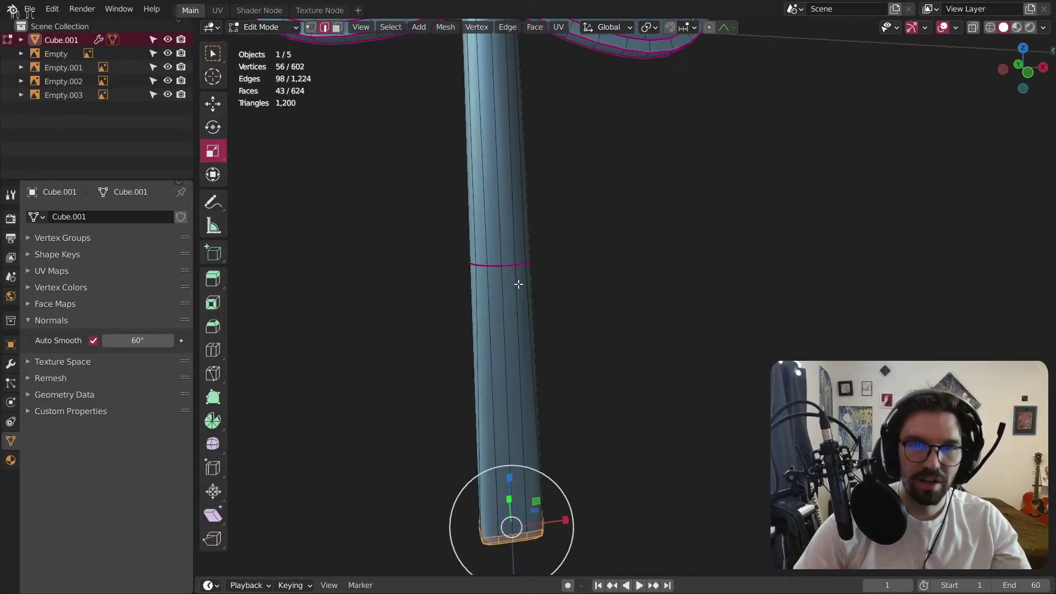
alt+click(494, 266)
shift+middle_drag(507, 236, 494, 283)
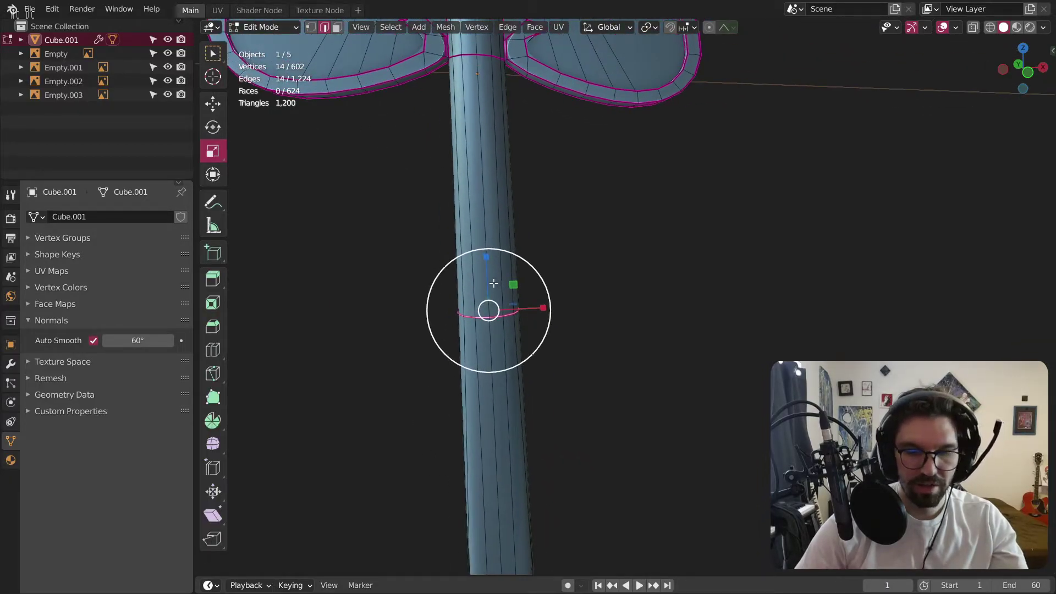
key(g)
key(z)
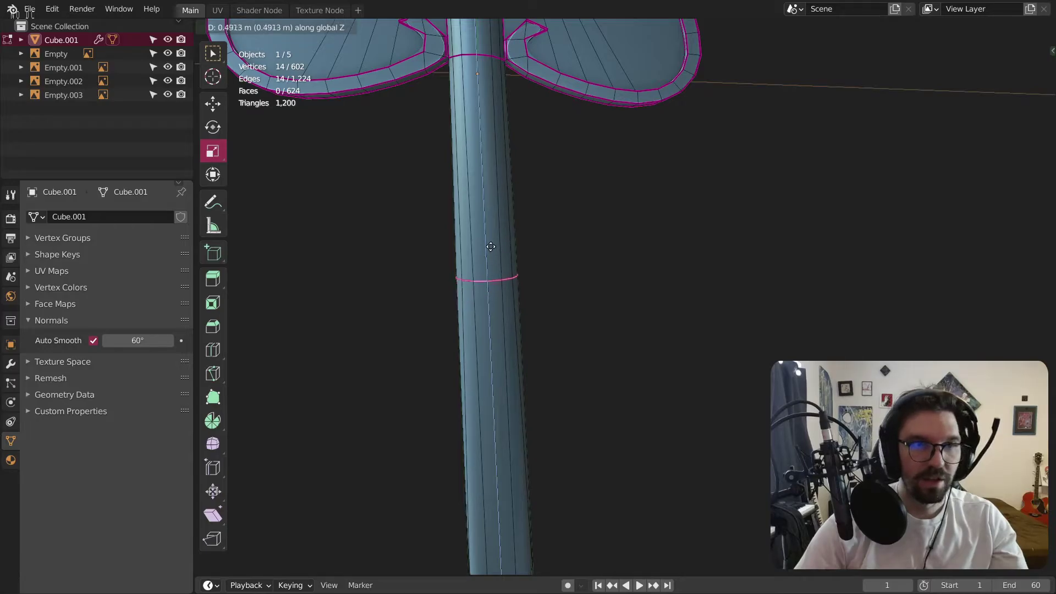
click(491, 162)
Switch to Object Mode, examine how the moved loop shapes the handle and reselect the axe.
click(264, 27)
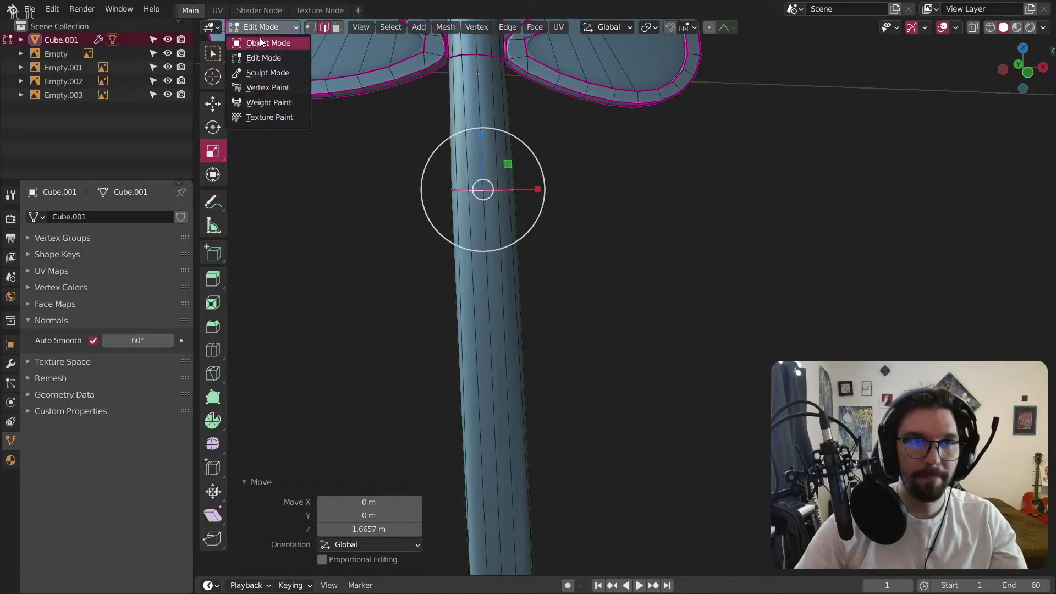
click(258, 40)
click(319, 239)
scroll(358, 262, down, 5)
middle_drag(436, 236, 443, 212)
scroll(424, 222, up, 3)
click(399, 181)
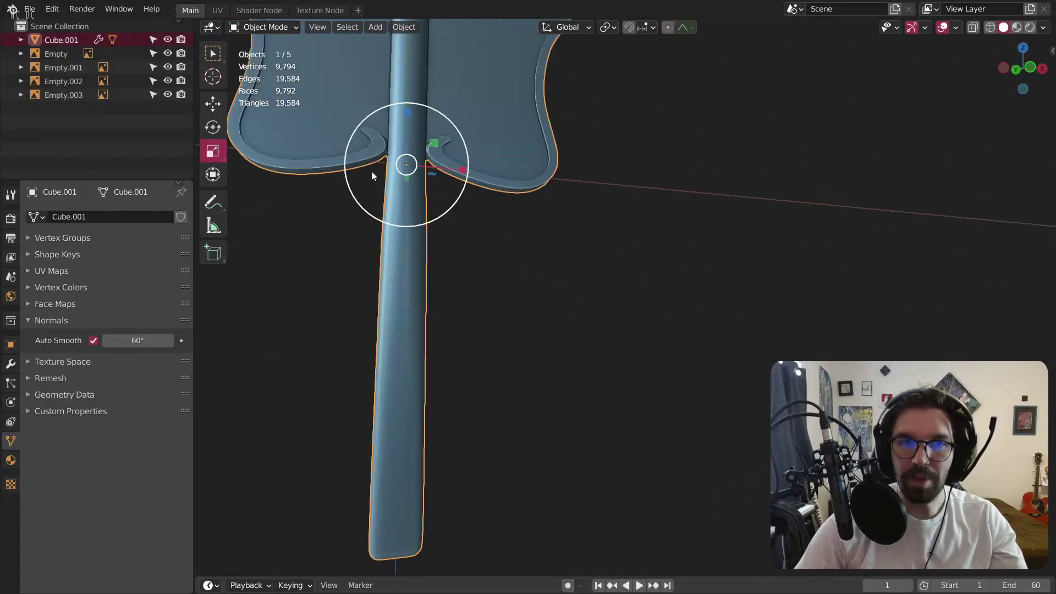
Return to Edit Mode and try narrowing the handle by scaling the moved edge loop to about 0.78.
click(252, 28)
click(253, 60)
scroll(410, 231, up, 4)
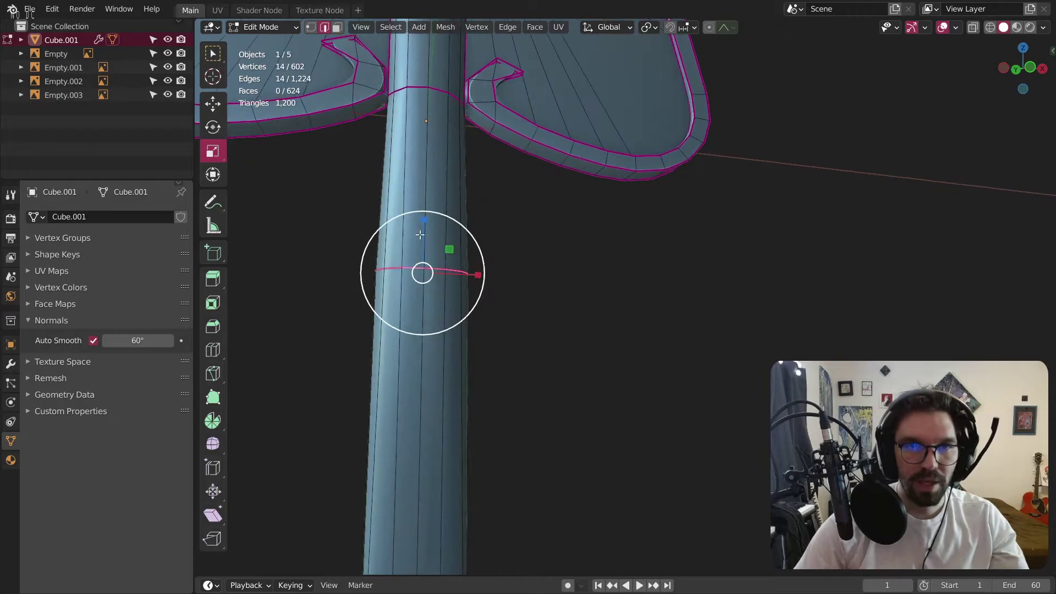
middle_drag(418, 253, 421, 270)
key(s)
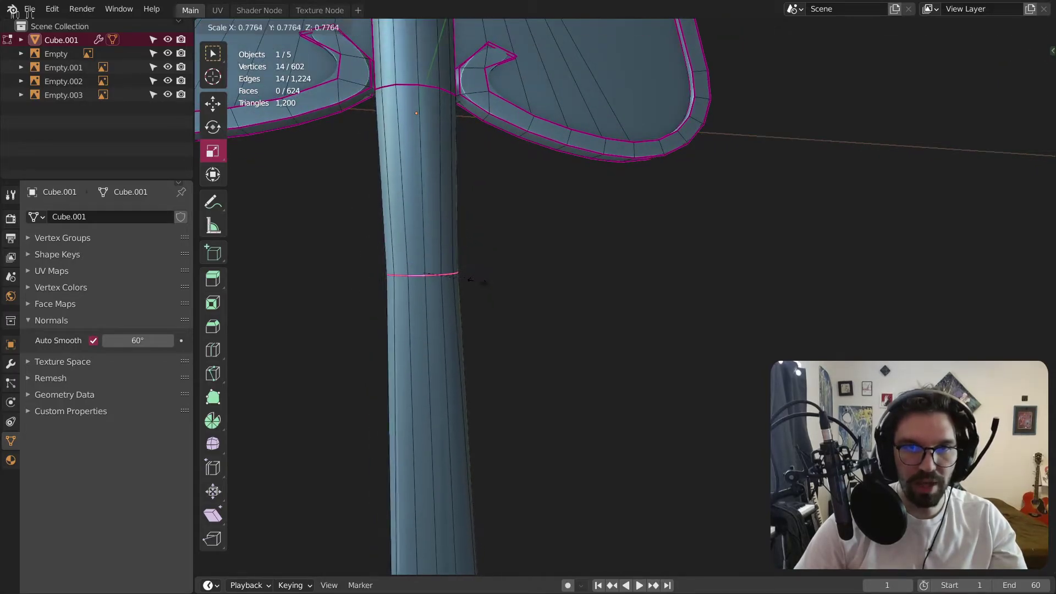
click(476, 282)
click(541, 245)
Switch to Object Mode and examine the narrowed handle on its own and together with the axe head.
click(276, 28)
click(265, 45)
click(325, 273)
scroll(330, 271, down, 7)
middle_drag(352, 260, 340, 274)
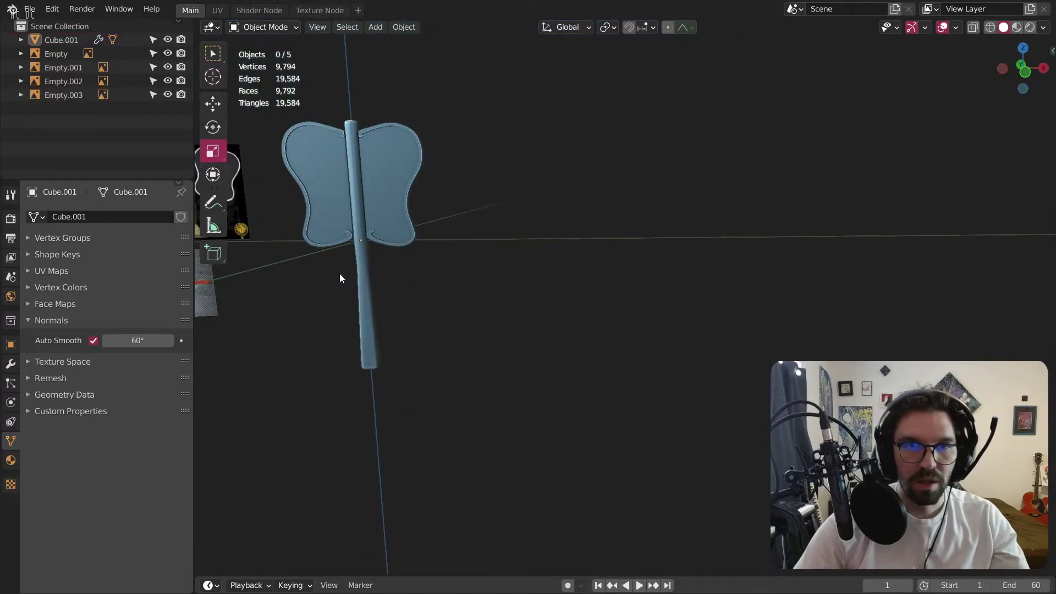
scroll(352, 274, up, 4)
click(368, 276)
scroll(385, 258, up, 2)
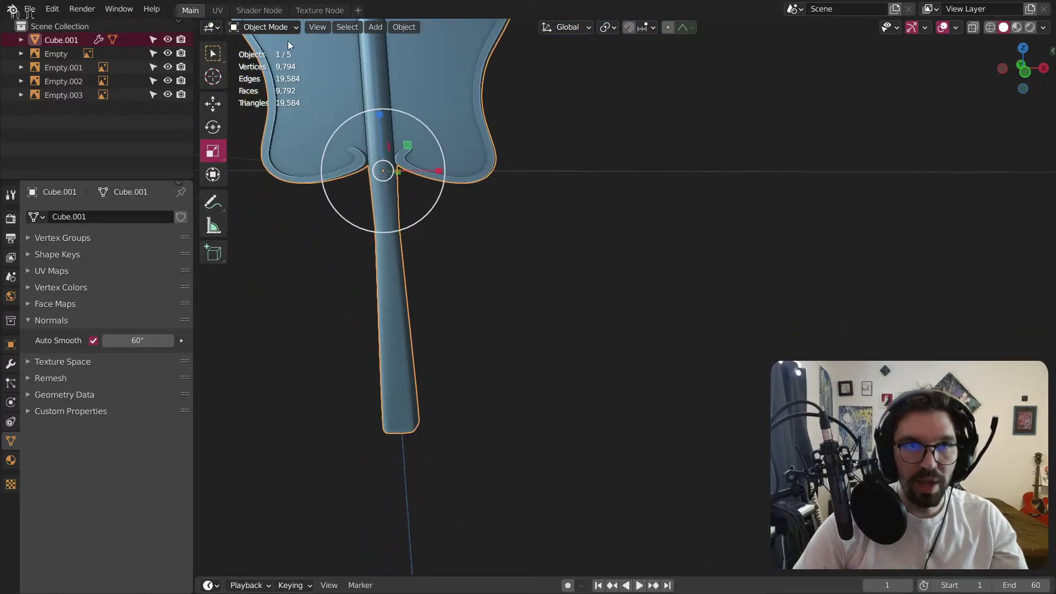
click(270, 27)
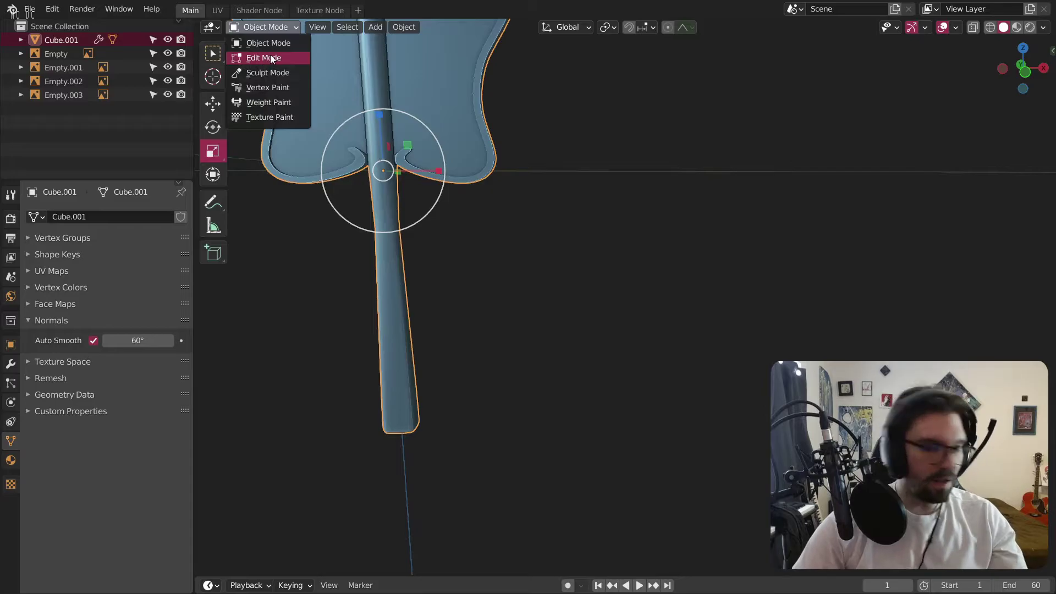
key(Escape)
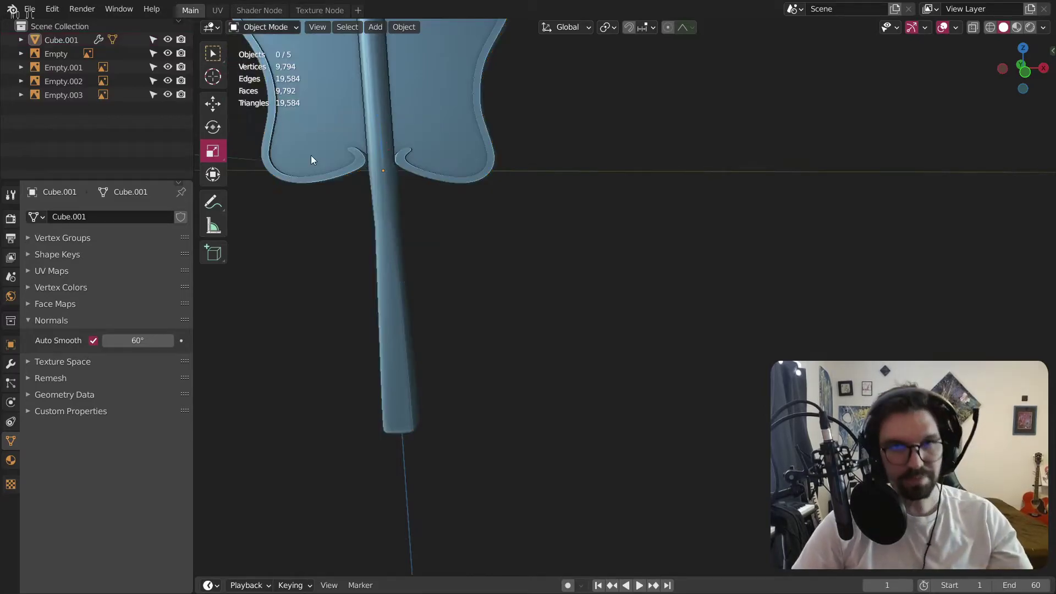
In Edit Mode, clear the selection, select the creased handle loop and move it about 1.5 m down along Z.
key(Tab)
shift+middle_drag(511, 281, 571, 279)
scroll(426, 201, up, 2)
key(alt+a)
alt+click(444, 231)
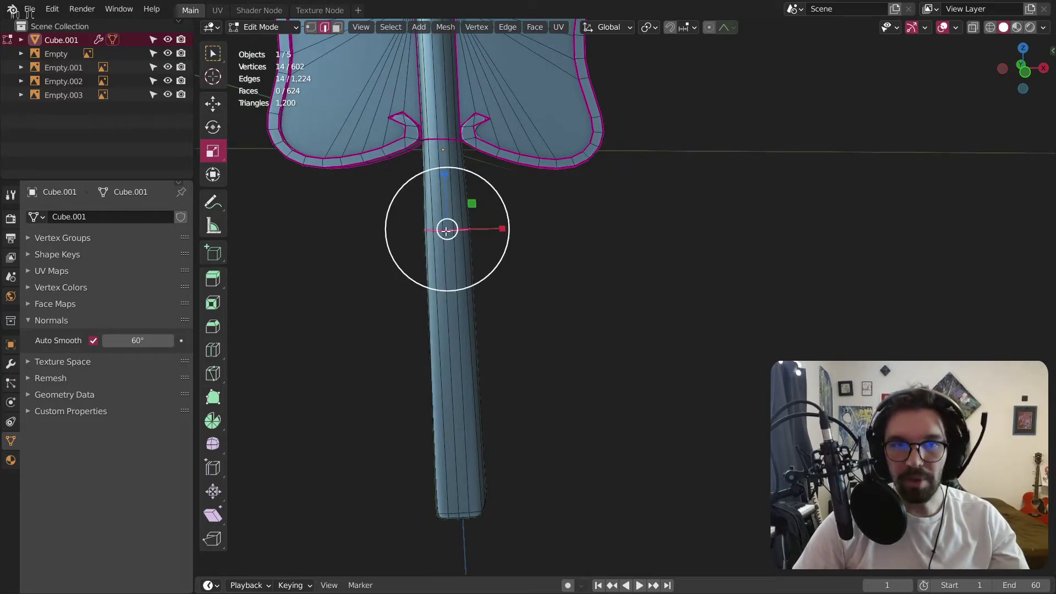
key(g)
key(z)
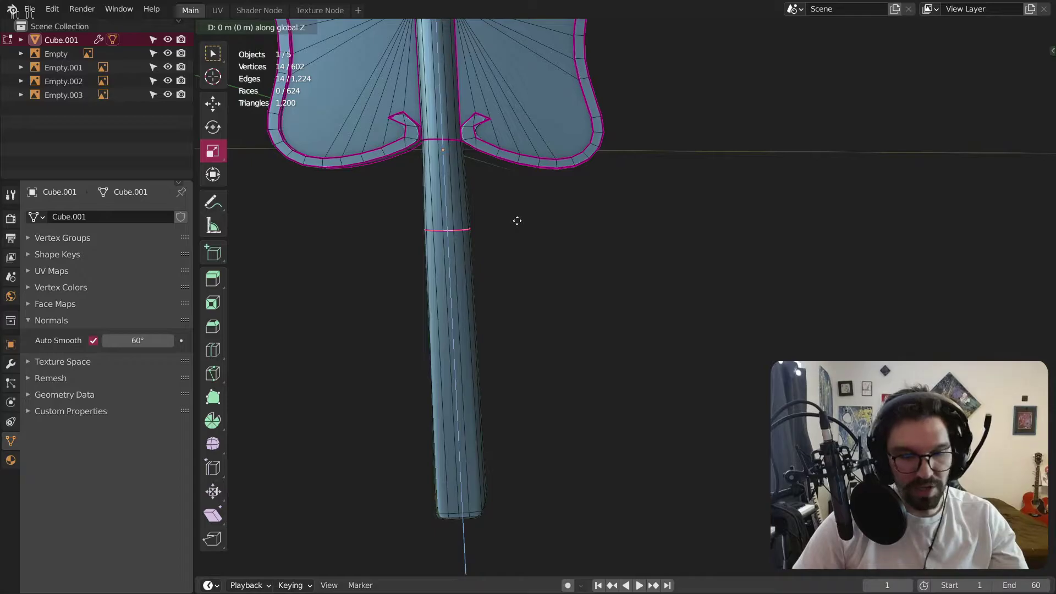
click(516, 298)
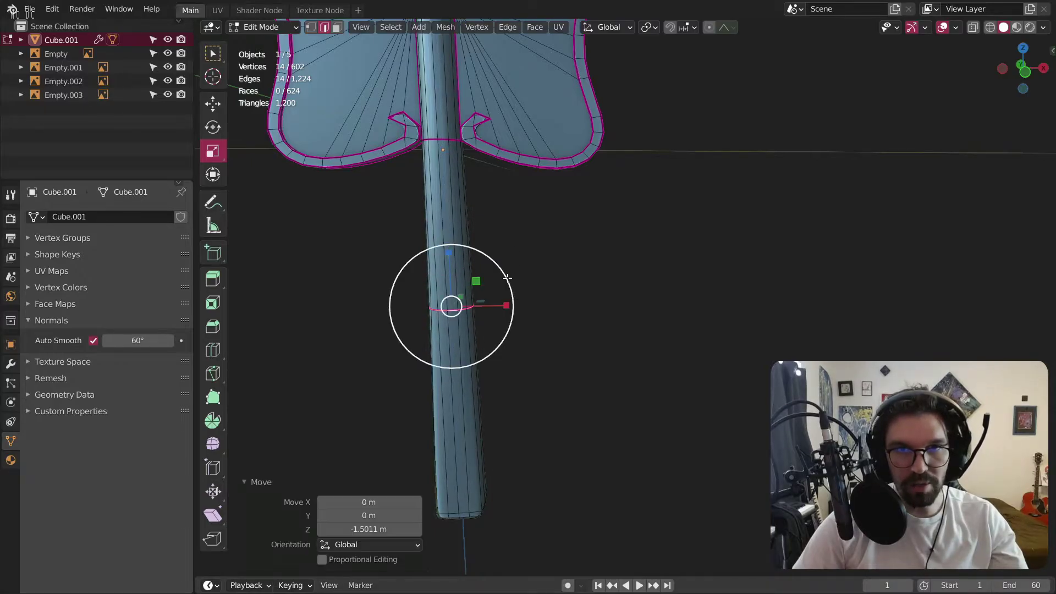
Add a single loop cut with factor 0 midway between the axe head and the creased handle loop, then restore the selection tool.
click(209, 351)
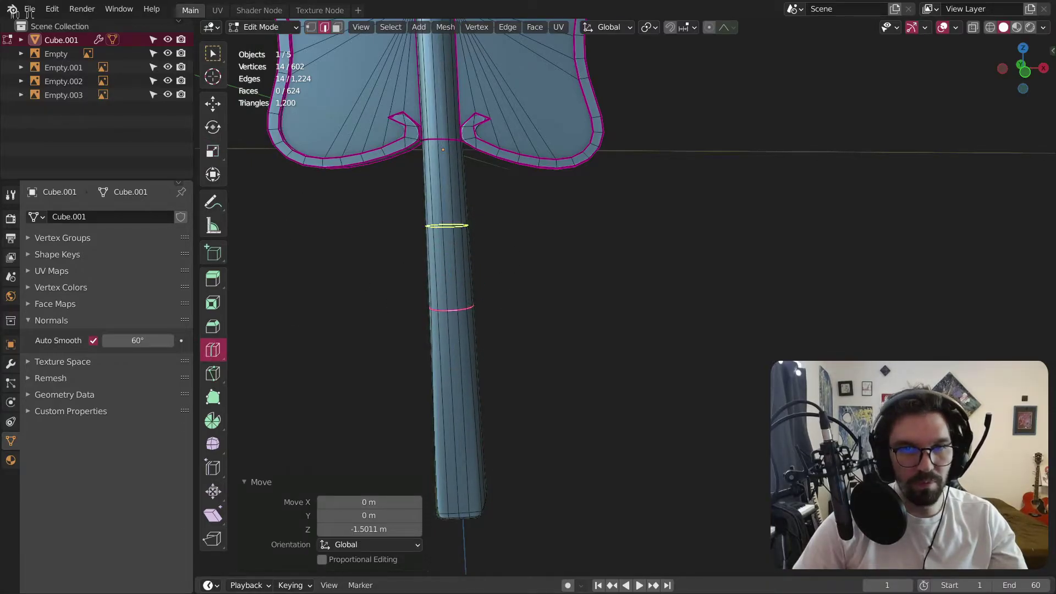
click(447, 225)
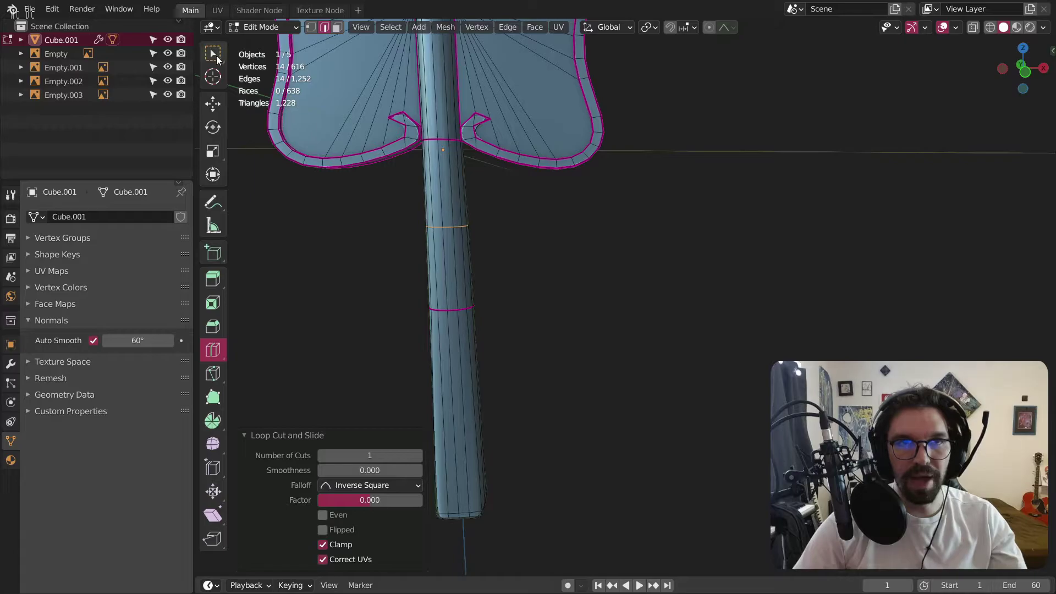
click(214, 56)
Select the creased edge loop around the handle and apply an edge crease factor of -1, then deselect it.
scroll(460, 318, up, 2)
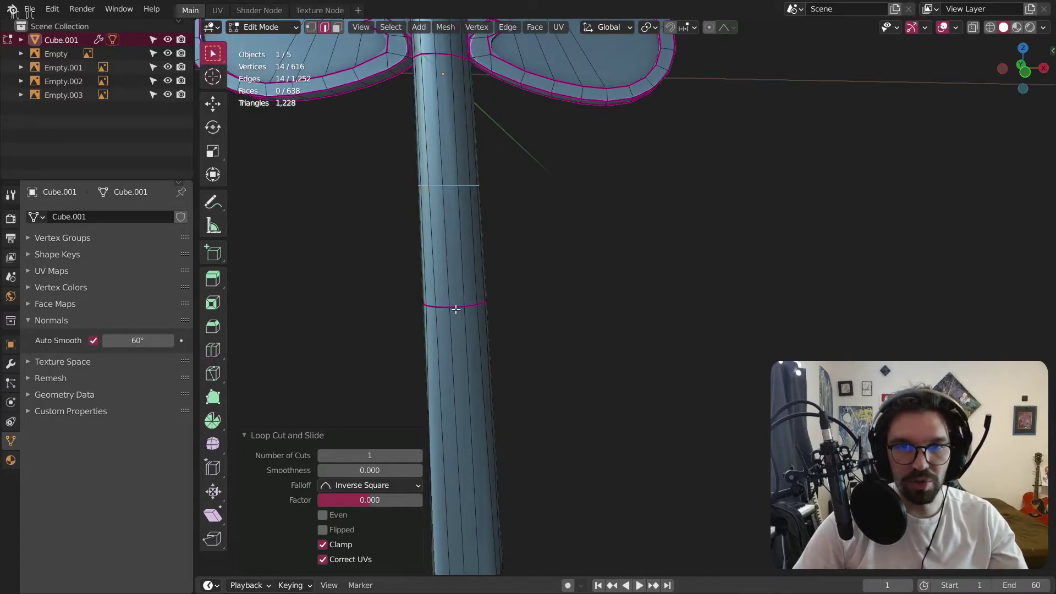
alt+click(458, 308)
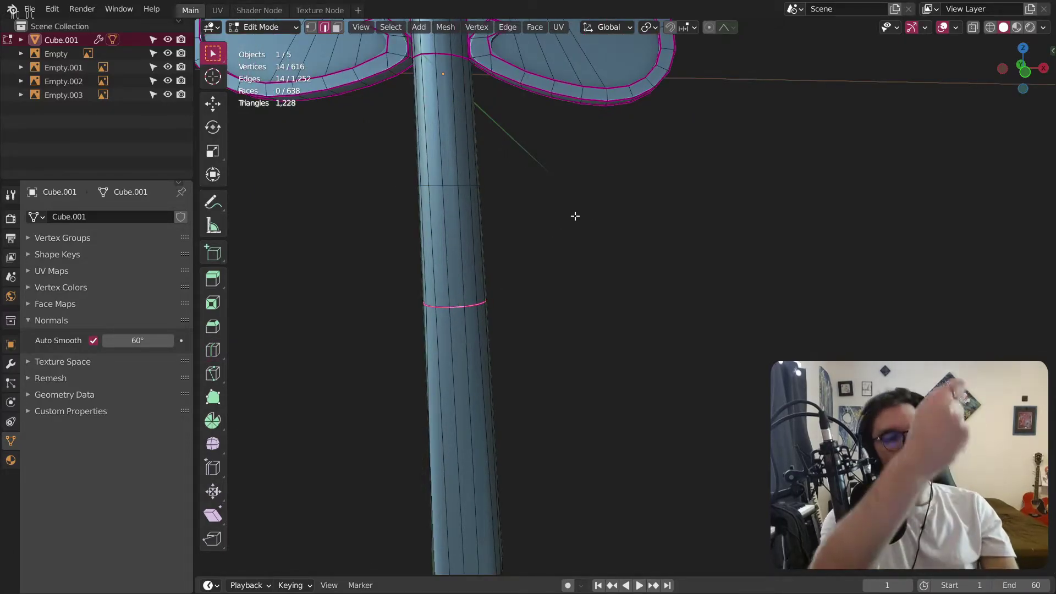
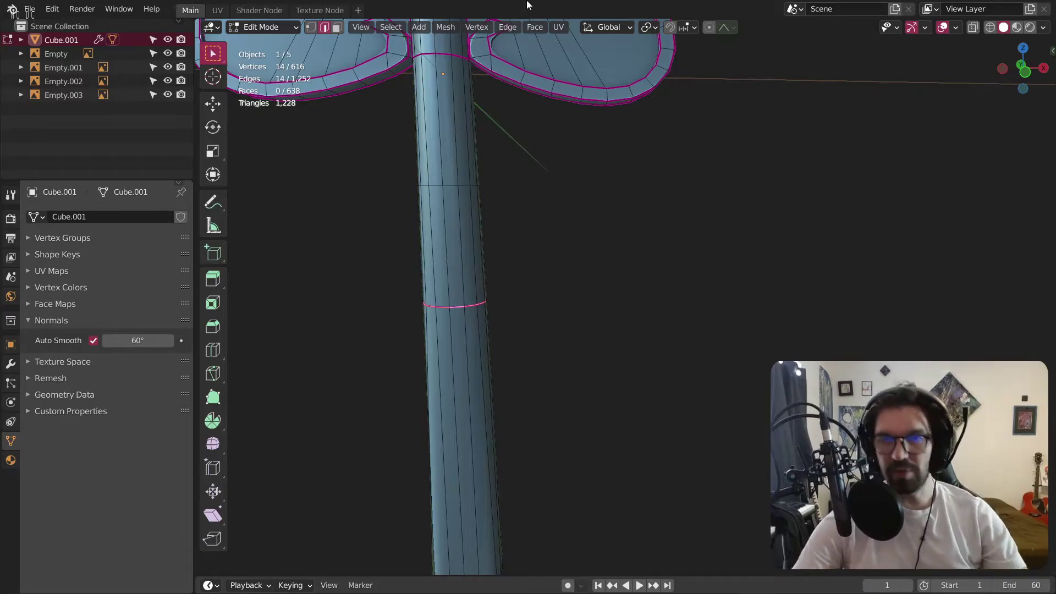
scroll(549, 354, up, 5)
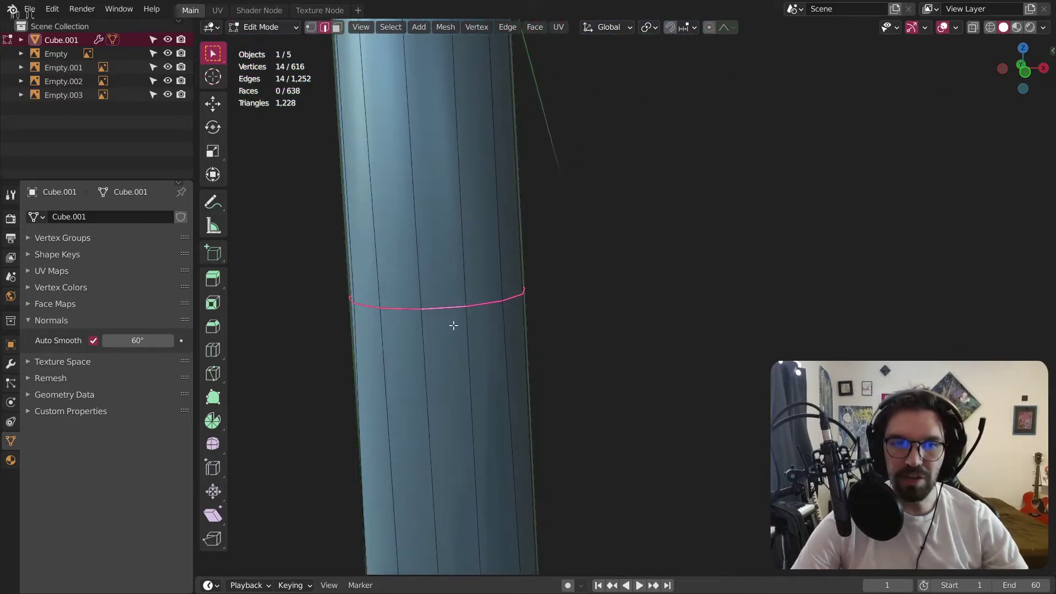
alt+click(442, 306)
scroll(535, 386, down, 3)
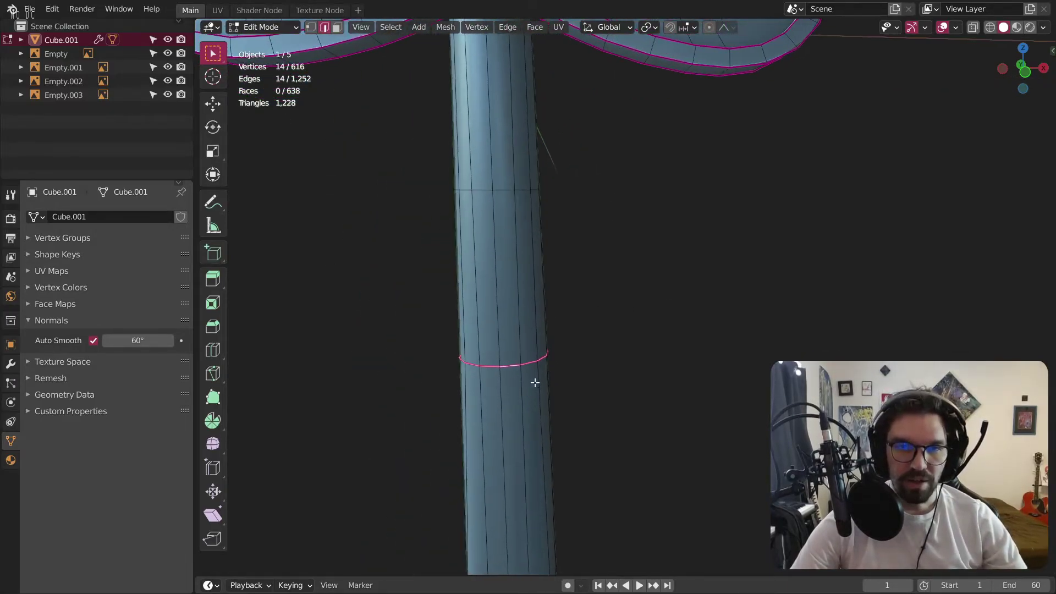
key(shift+e)
text(-1)
key(Return)
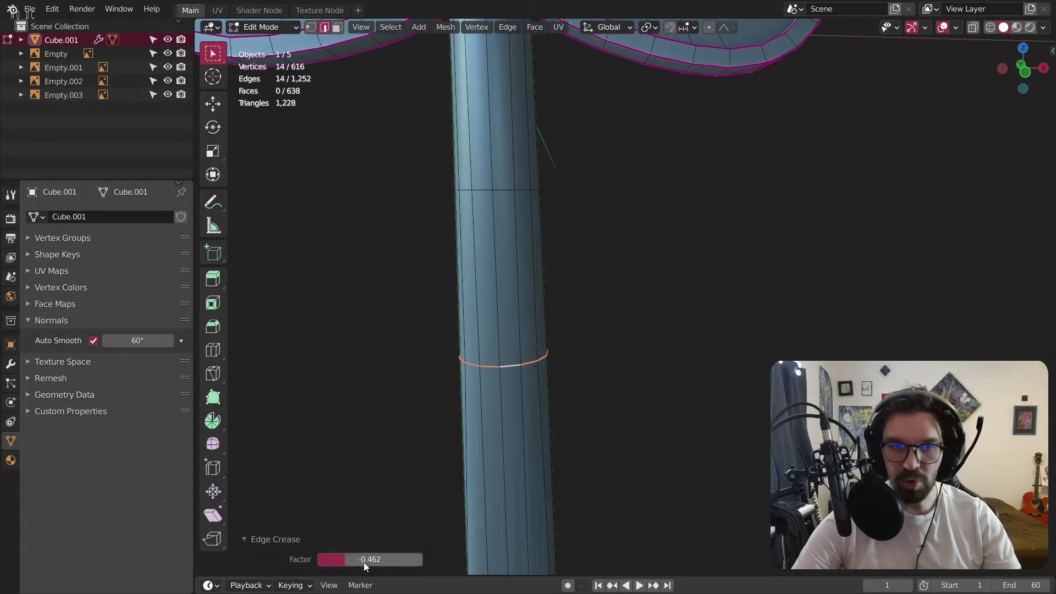
click(391, 271)
Check the handle in Object Mode, then return to Edit Mode and scale its lower middle edge loop to about 0.89.
click(265, 29)
click(264, 40)
scroll(385, 374, down, 3)
middle_drag(384, 374, 490, 274)
click(490, 274)
click(263, 27)
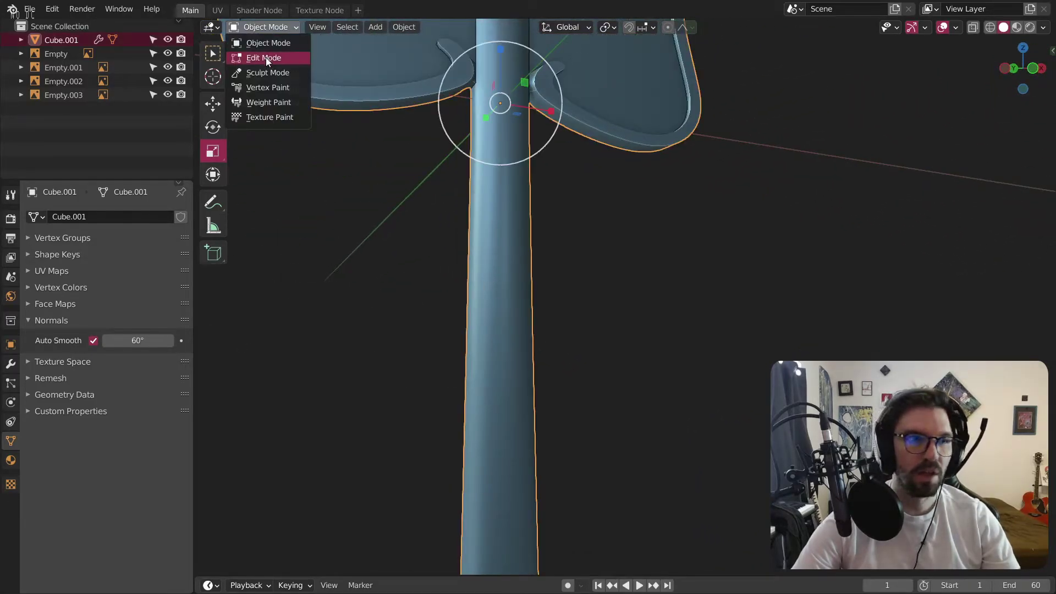
click(266, 57)
middle_drag(495, 330, 502, 340)
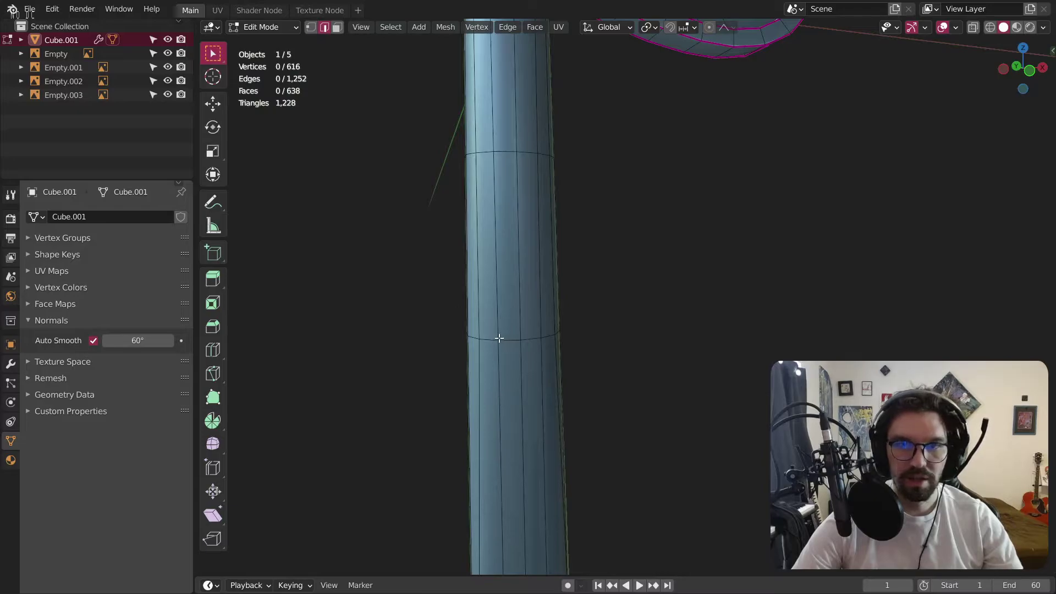
key(s)
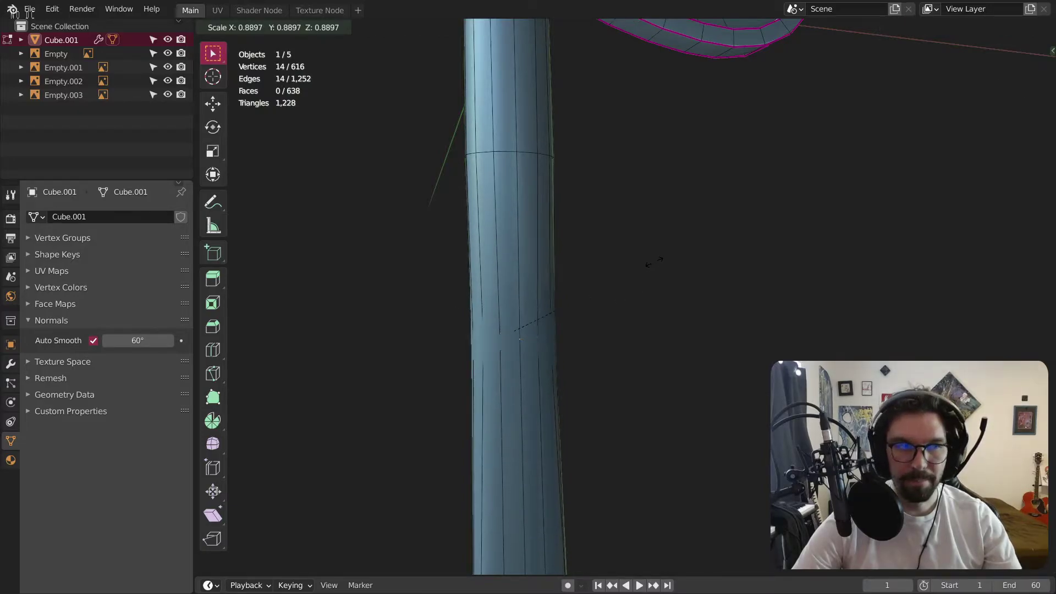
click(654, 263)
Switch to Object Mode and examine the handle's tapered profile from several angles.
click(281, 28)
click(261, 42)
scroll(370, 226, down, 5)
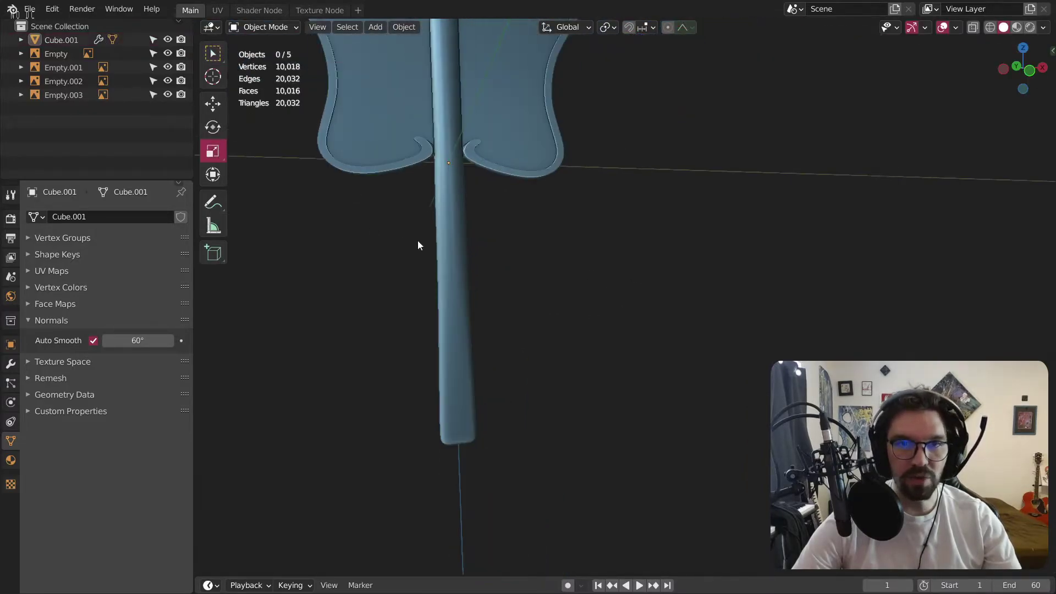
middle_drag(422, 281, 418, 231)
click(518, 380)
In Edit Mode, use vertex selection with wireframe shading to select all vertices of the handle's rounded lower end.
click(272, 27)
click(265, 58)
middle_drag(495, 275, 539, 231)
click(1016, 58)
middle_drag(547, 337, 627, 349)
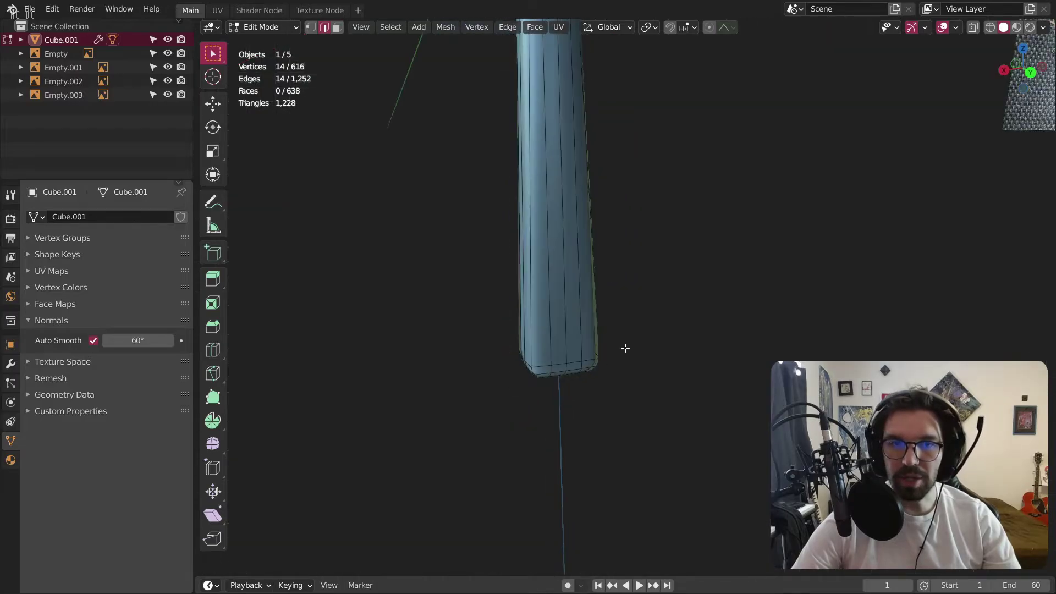
click(1030, 72)
click(310, 28)
drag(358, 368, 653, 536)
click(990, 27)
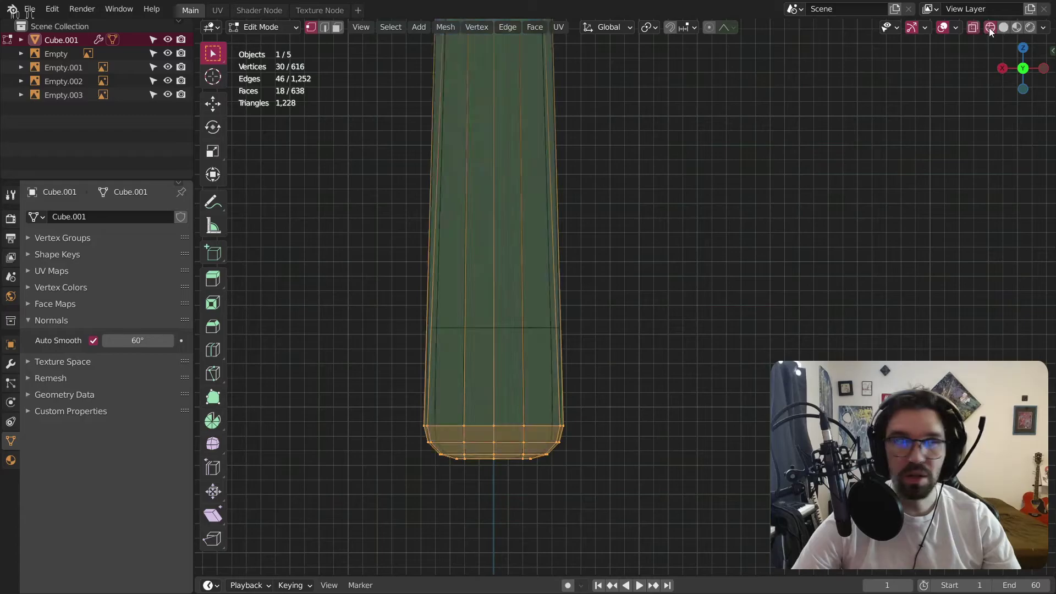
key(alt+a)
drag(348, 349, 640, 542)
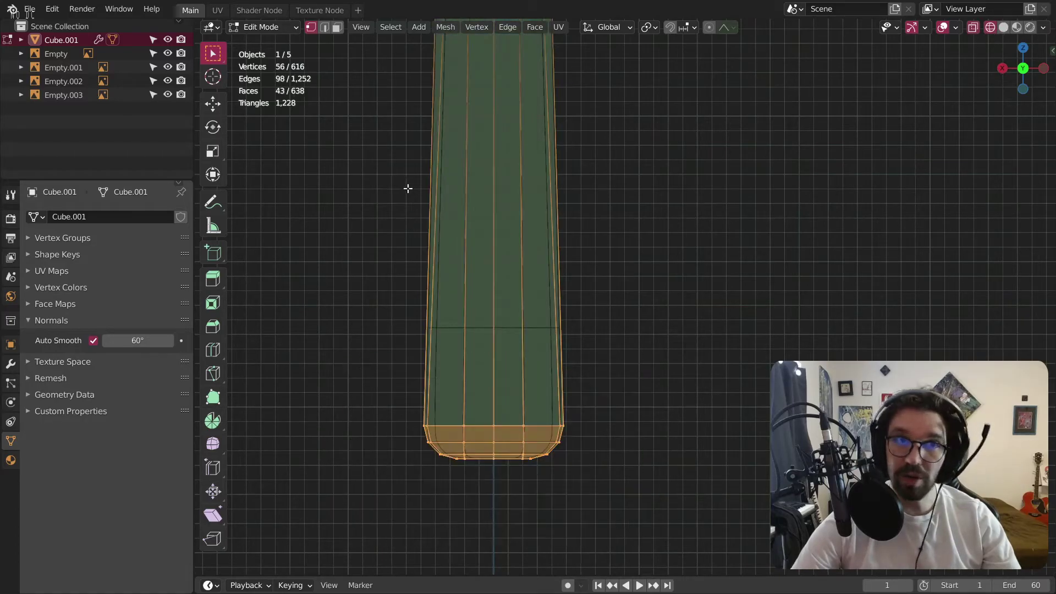
Return to solid shading and scale the selected handle end to 0.827 along X.
click(214, 150)
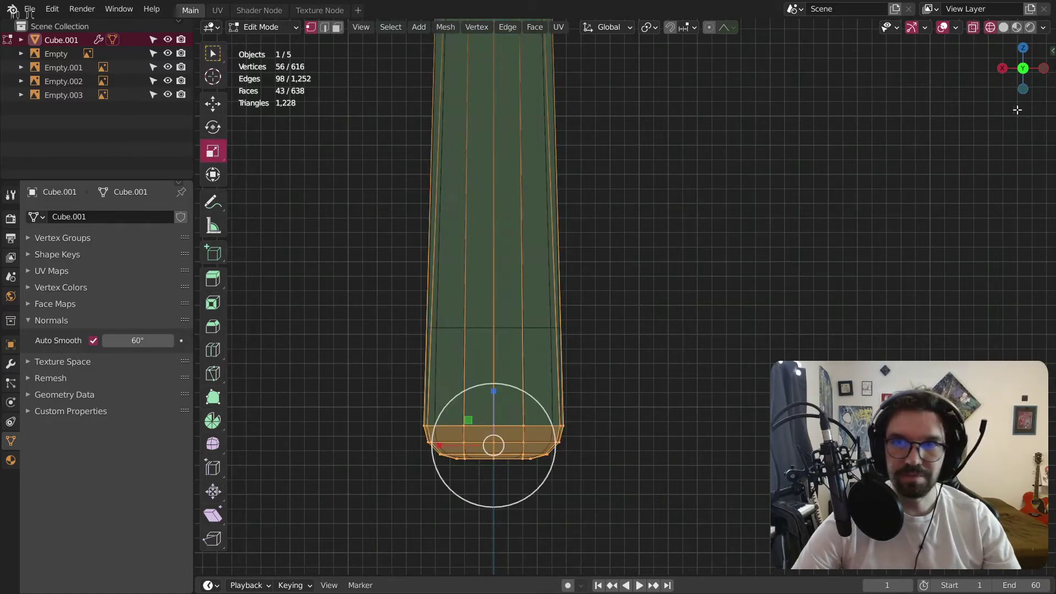
click(1003, 28)
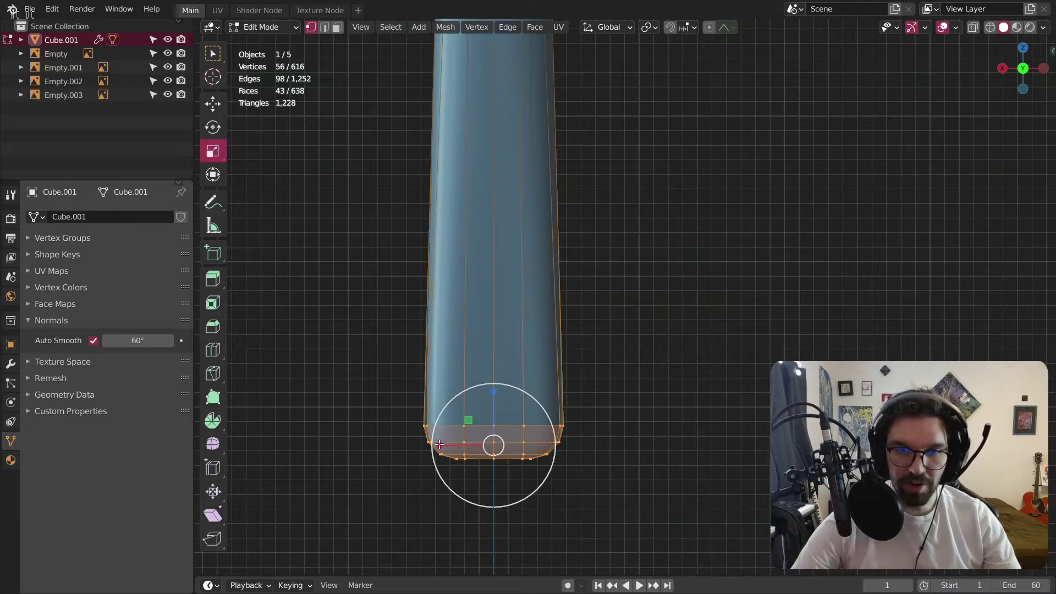
drag(441, 446, 455, 441)
middle_drag(504, 302, 529, 361)
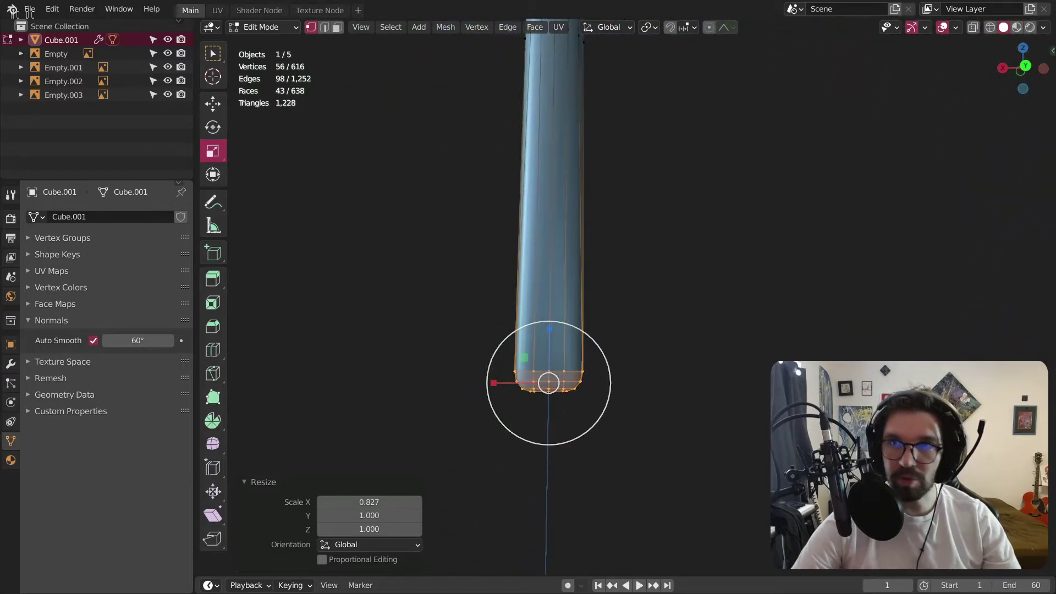
Narrow the handle's selected lower end slightly further along X.
click(1022, 71)
scroll(679, 248, down, 3)
shift+middle_drag(620, 253, 596, 395)
shift+middle_drag(647, 472, 628, 465)
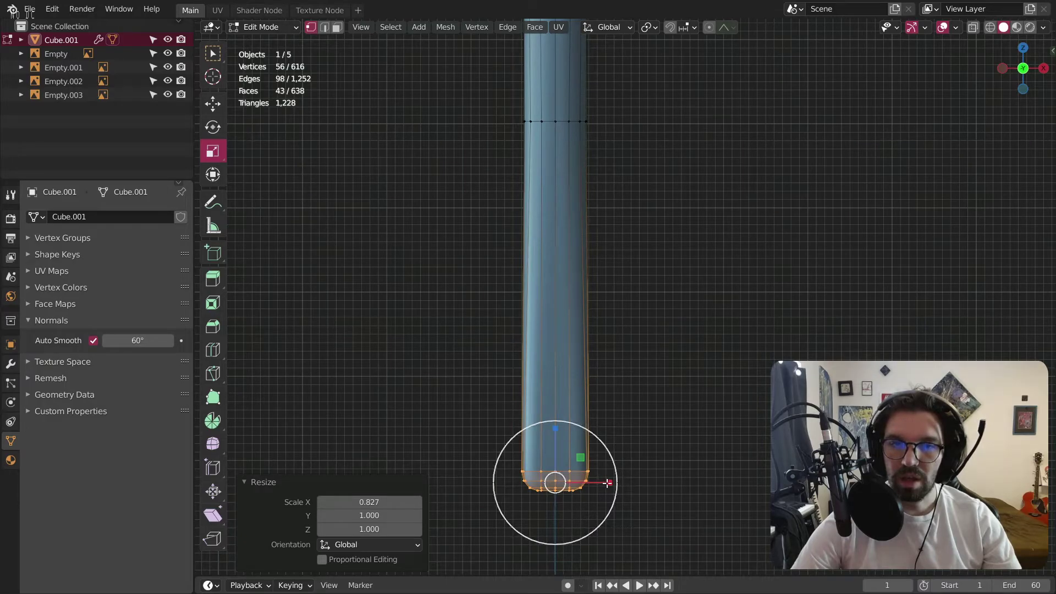
drag(605, 482, 599, 483)
middle_drag(599, 483, 657, 440)
Examine the handle from its lower end in Object Mode, then reselect the axe and return to Edit Mode.
click(269, 26)
click(264, 43)
middle_drag(471, 296, 556, 418)
click(594, 410)
click(266, 27)
click(266, 56)
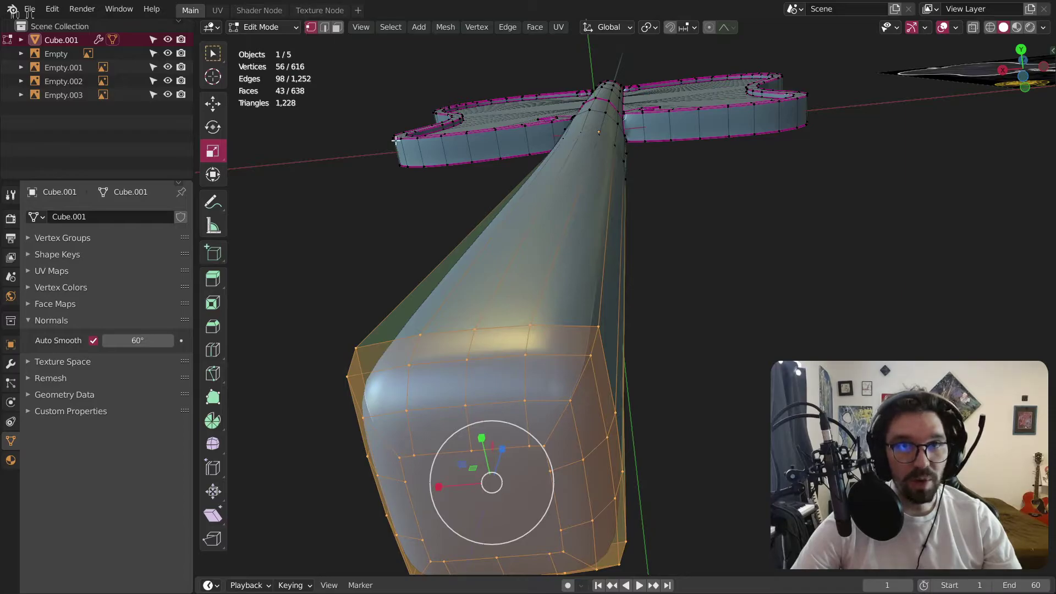
Select the 16 vertices along the four corners of the handle's lower end and scale them to 0.940 in X and Y.
click(545, 446)
shift+click(568, 400)
shift+click(590, 353)
shift+click(598, 328)
middle_drag(598, 374, 566, 404)
shift+click(432, 244)
shift+click(424, 270)
shift+click(434, 316)
shift+click(454, 367)
shift+click(435, 487)
middle_drag(428, 497, 499, 497)
shift+click(315, 408)
key(ctrl+z)
shift+click(301, 381)
middle_drag(301, 380, 348, 411)
shift+middle_drag(262, 264, 334, 322)
shift+click(333, 322)
shift+click(336, 280)
middle_drag(354, 288, 418, 296)
shift+click(379, 304)
shift+click(411, 249)
middle_drag(411, 249, 460, 374)
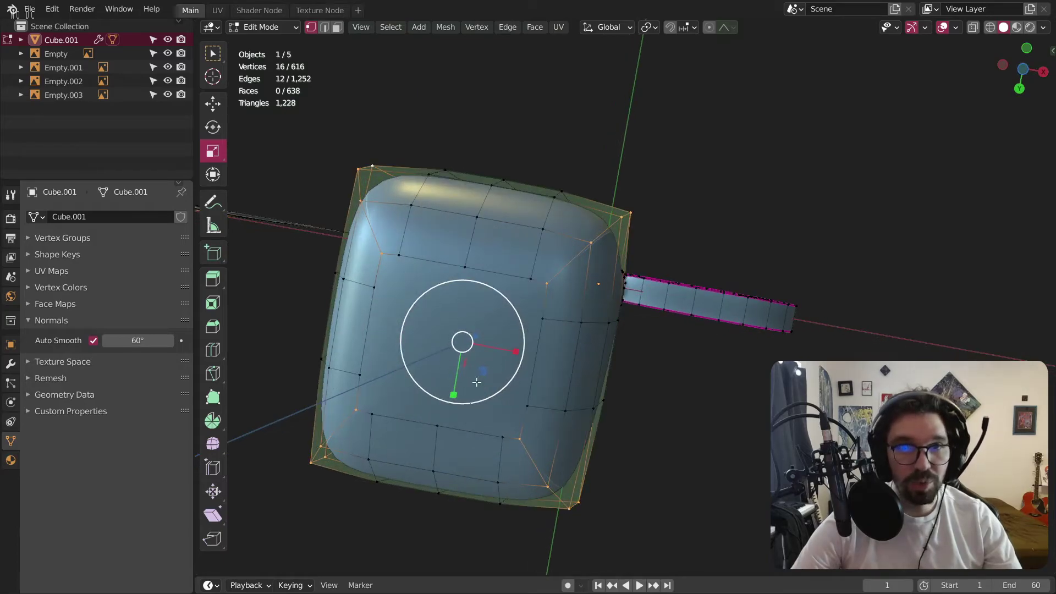
key(s)
key(shift+z)
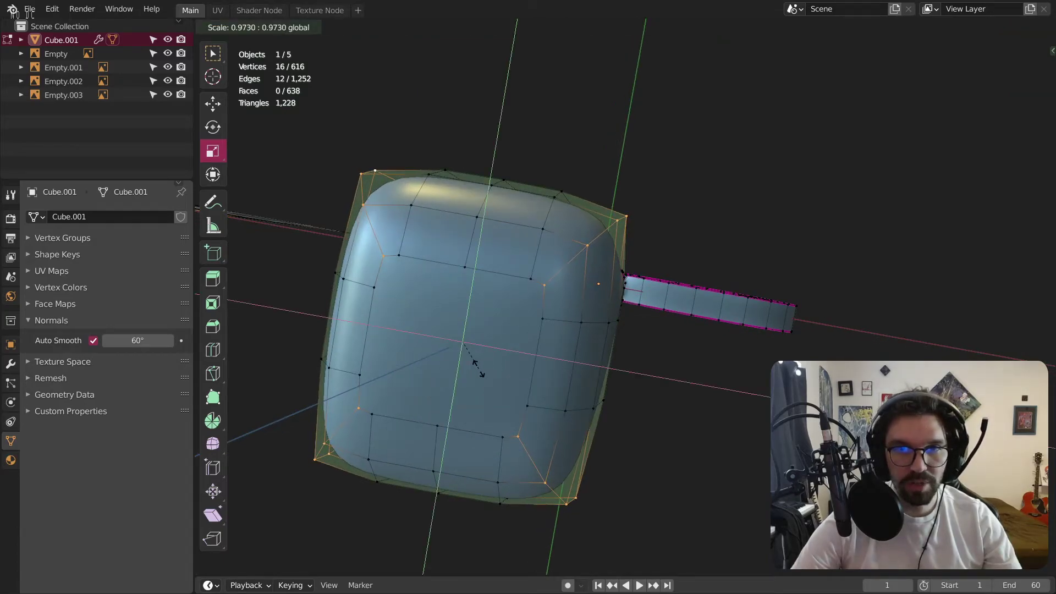
click(477, 369)
Examine the handle's reshaped lower end in Object Mode from the front and from below.
click(261, 28)
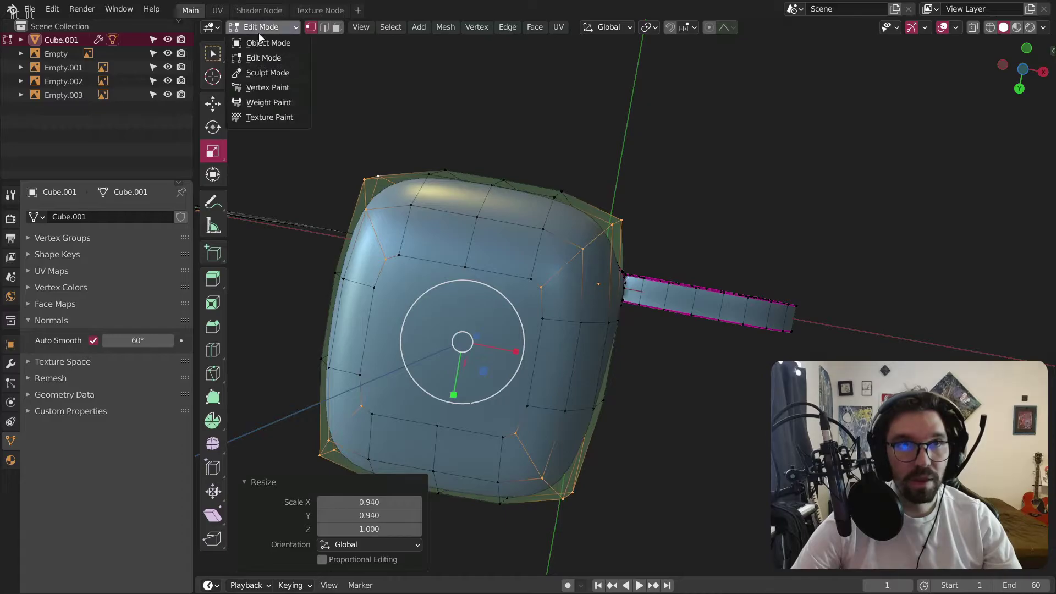
click(270, 42)
scroll(542, 347, down, 4)
middle_drag(541, 348, 549, 487)
right_click(549, 486)
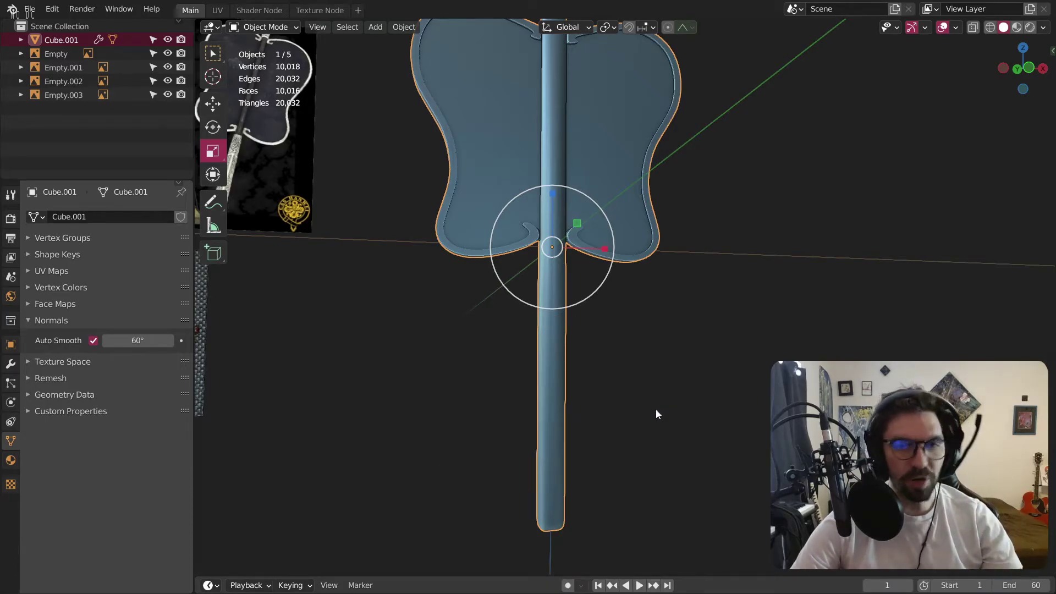
scroll(528, 462, up, 5)
middle_drag(506, 437, 483, 316)
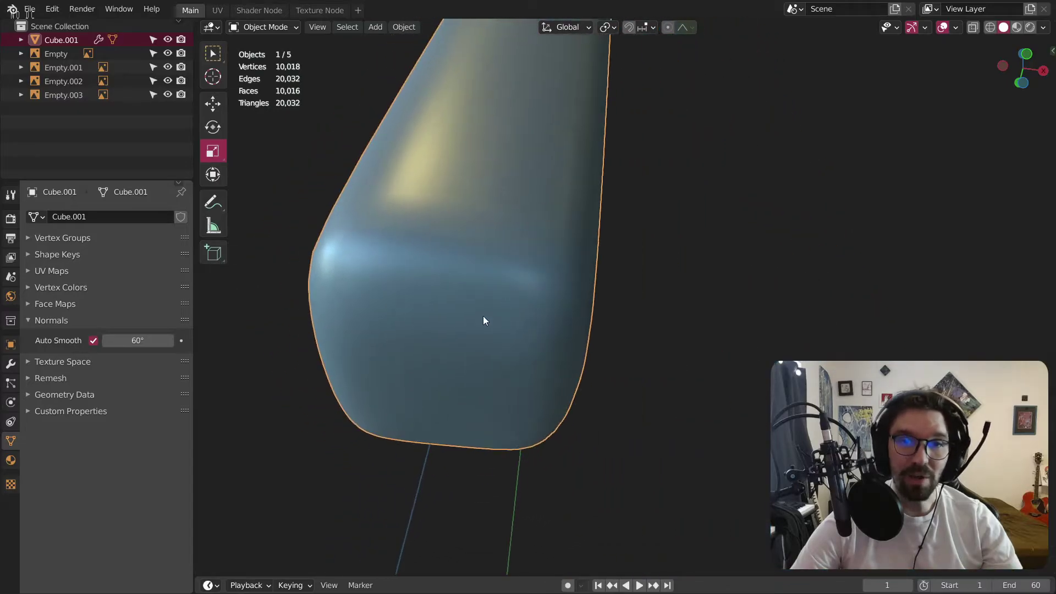
Return to Edit Mode, select the edge loop around the handle's end face and enable proportional editing.
click(261, 57)
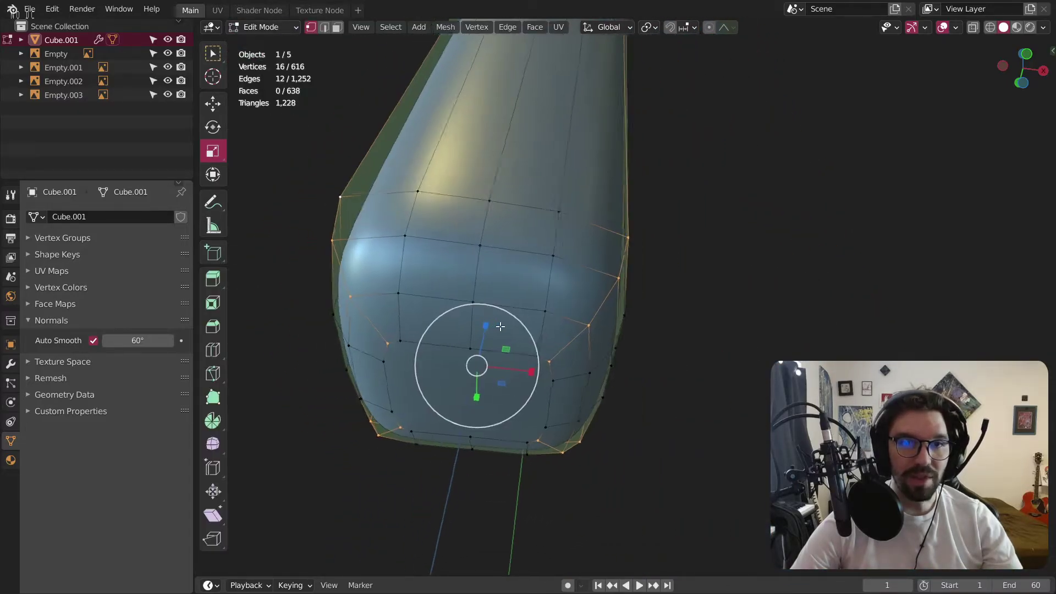
click(324, 28)
alt+click(448, 336)
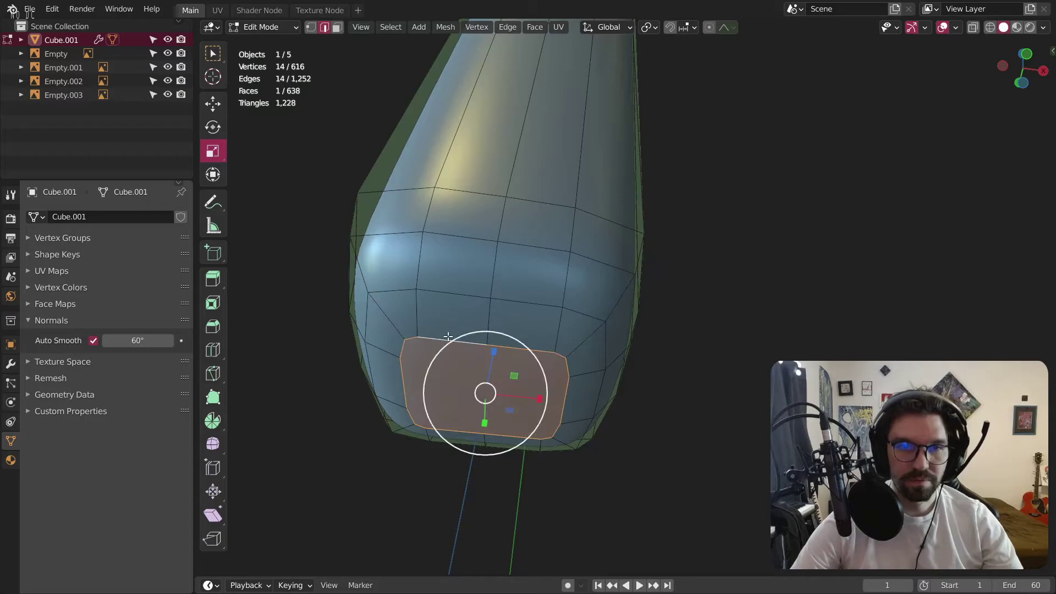
click(710, 27)
click(725, 28)
click(709, 89)
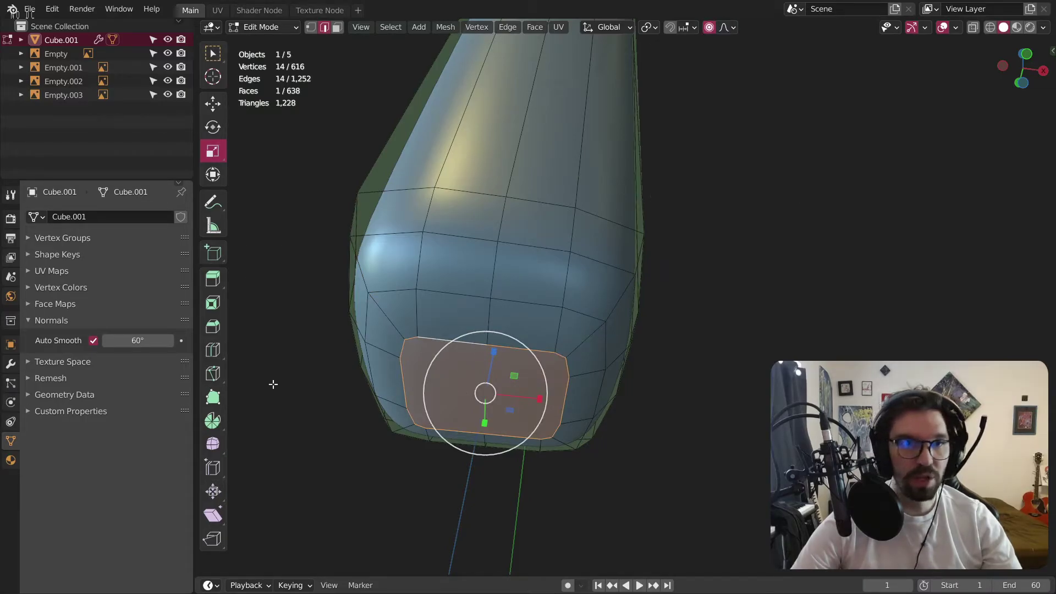
Smooth the end-face edge loop with the Smooth tool, using a smoothing factor of about 1.087.
click(222, 444)
drag(472, 461, 474, 498)
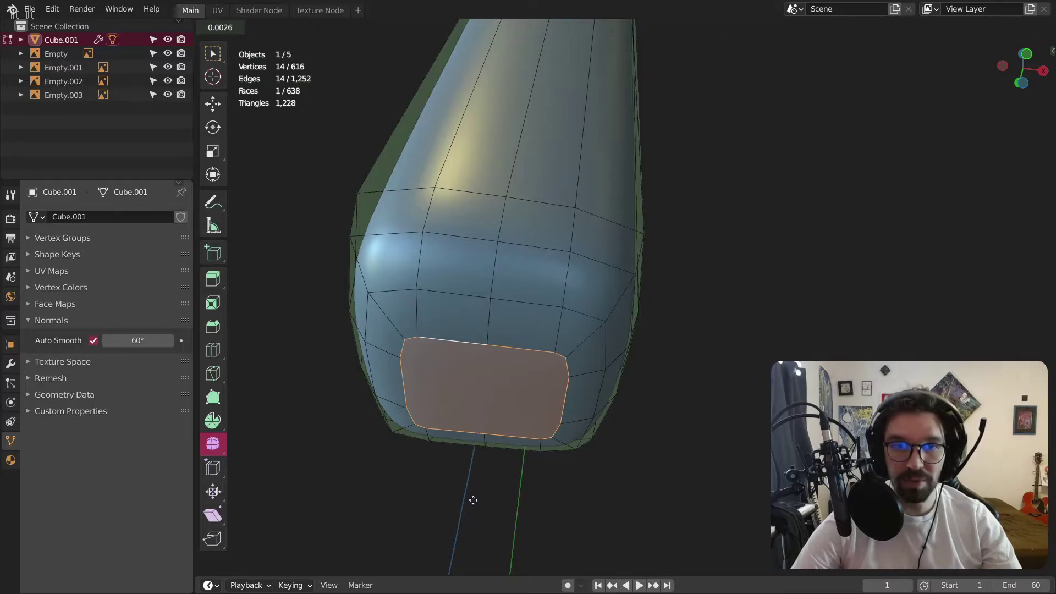
drag(616, 248, 707, 194)
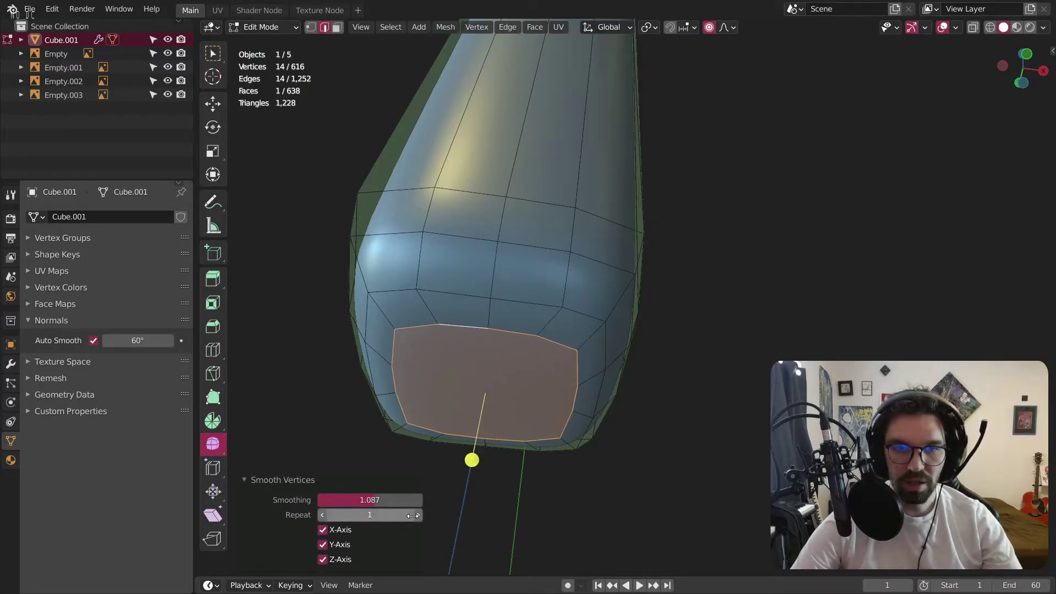
Smooth the next three edge loops above the end face one by one, using a factor of 0.112 for the uppermost.
alt+click(445, 292)
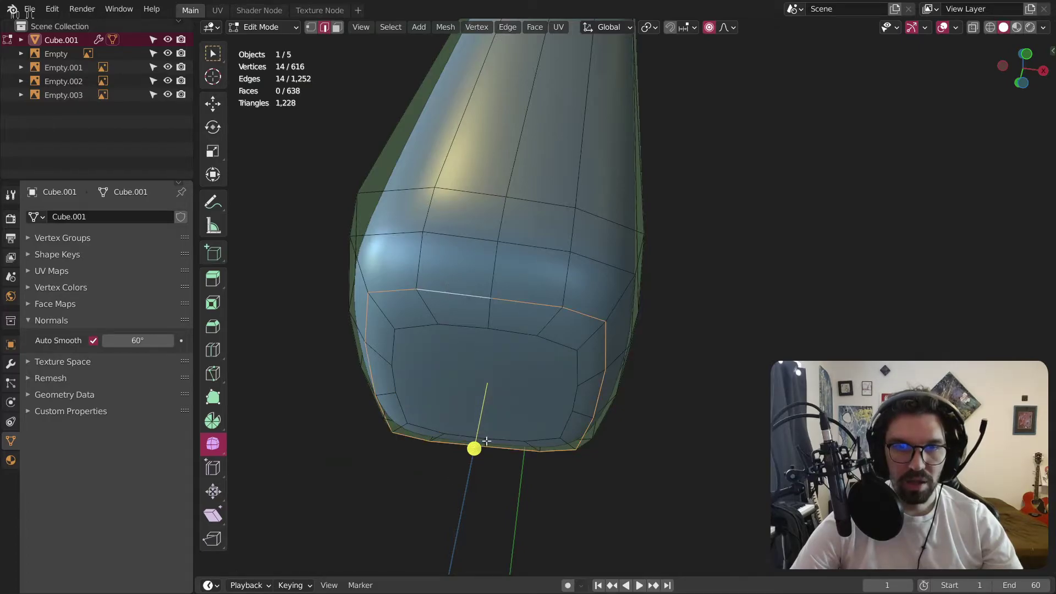
drag(474, 447, 495, 379)
drag(534, 251, 509, 217)
alt+click(467, 240)
drag(482, 408, 487, 394)
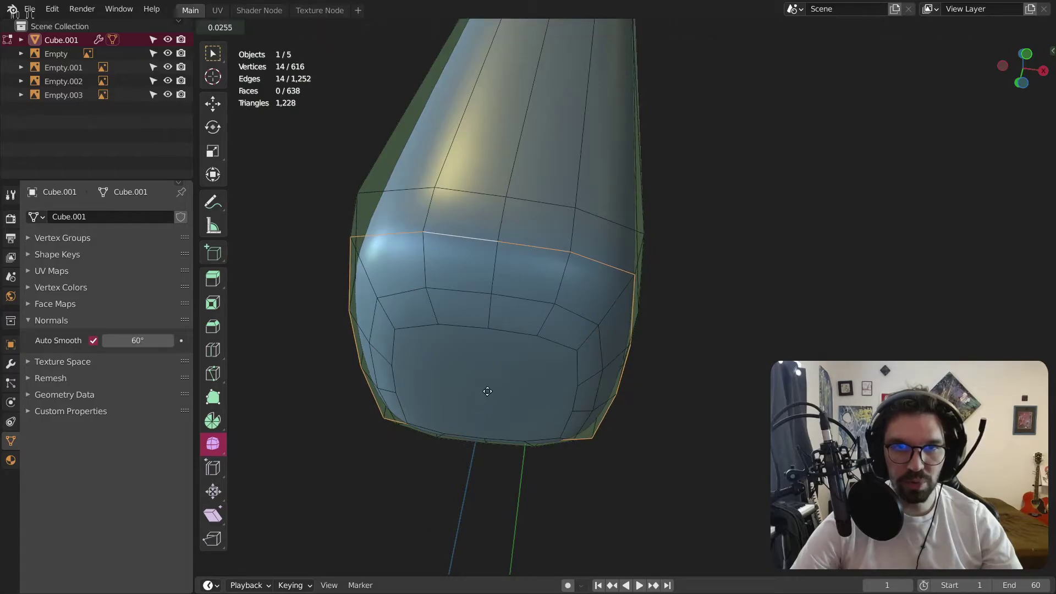
drag(524, 255, 530, 198)
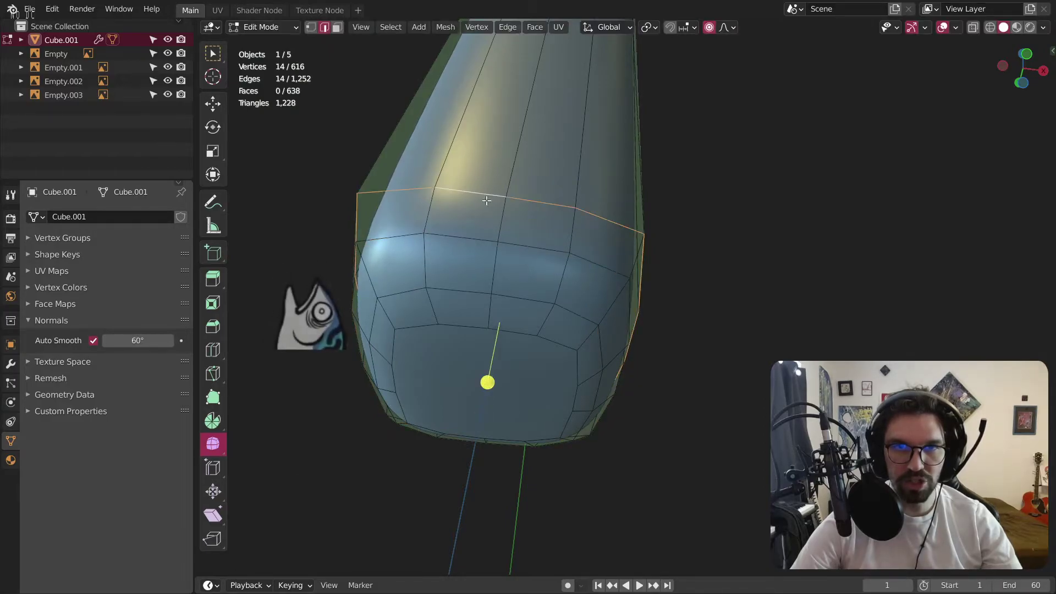
drag(488, 381, 507, 301)
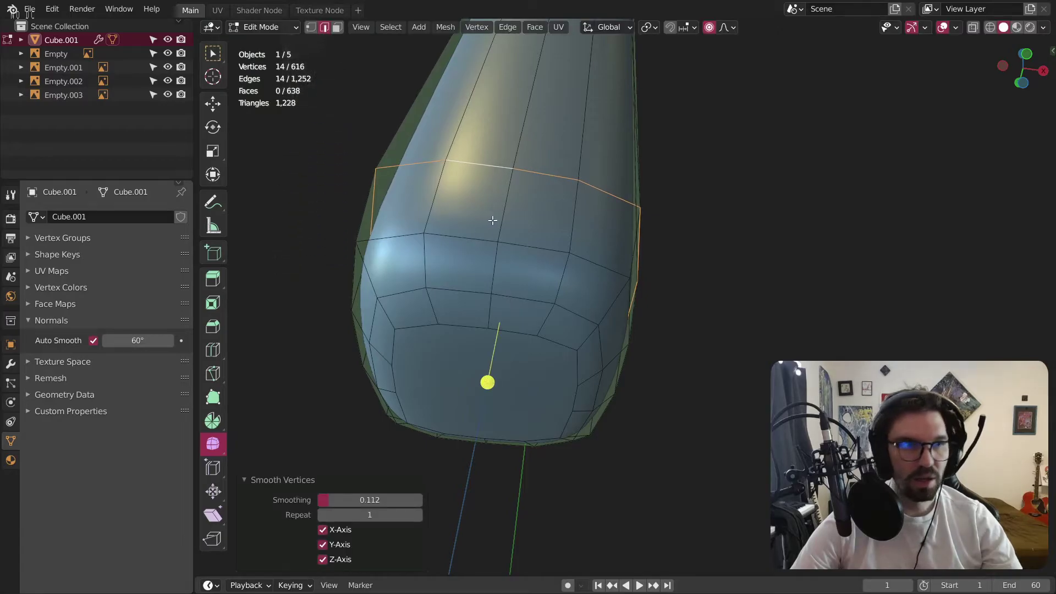
Examine the smoothed handle end from several angles in Object Mode, deselected and reselected.
shift+middle_drag(490, 219, 518, 311)
click(266, 27)
click(272, 43)
click(365, 258)
middle_drag(364, 258, 242, 335)
middle_drag(496, 351, 506, 332)
click(523, 376)
In Edit Mode with wireframe shading, select all vertices of the handle's lower end and scale them to 1.077 along X.
click(278, 27)
click(271, 58)
middle_drag(636, 418, 621, 322)
key(alt+z)
click(312, 27)
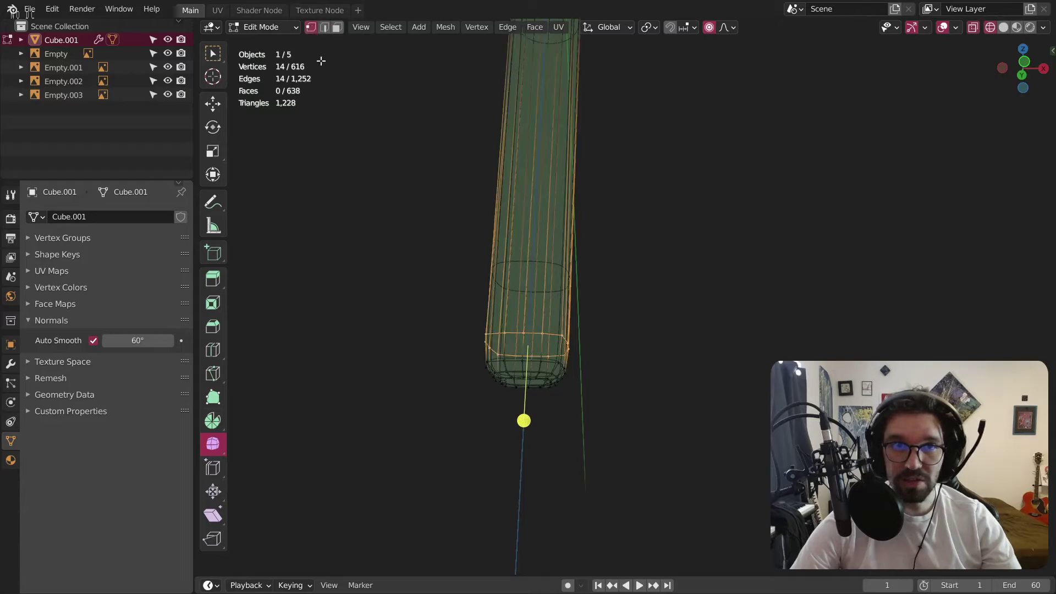
middle_drag(406, 338, 422, 350)
key(b)
drag(408, 288, 660, 481)
middle_drag(659, 481, 644, 490)
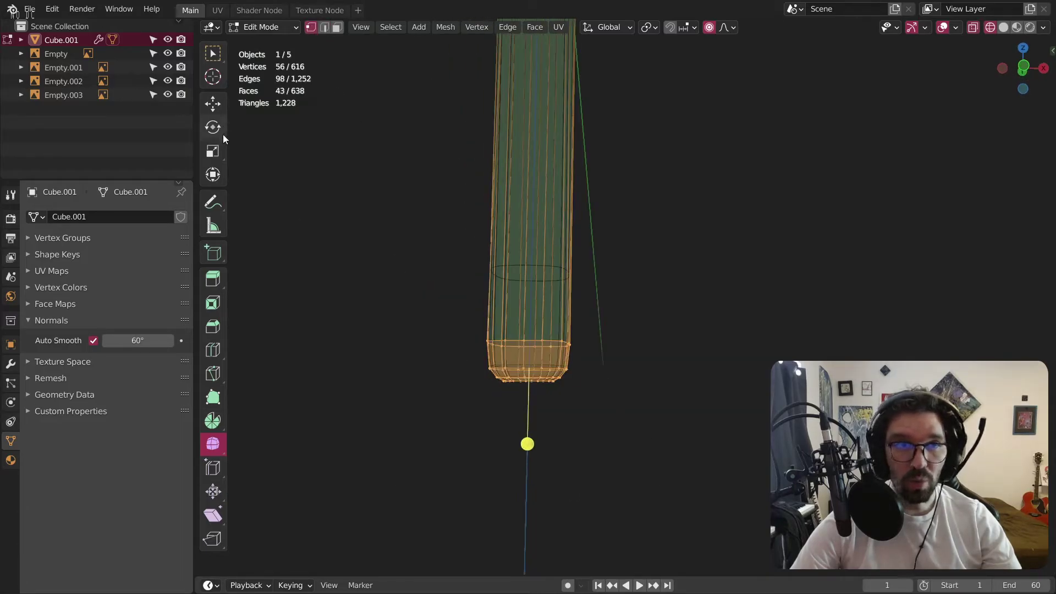
click(213, 151)
middle_drag(384, 300, 642, 372)
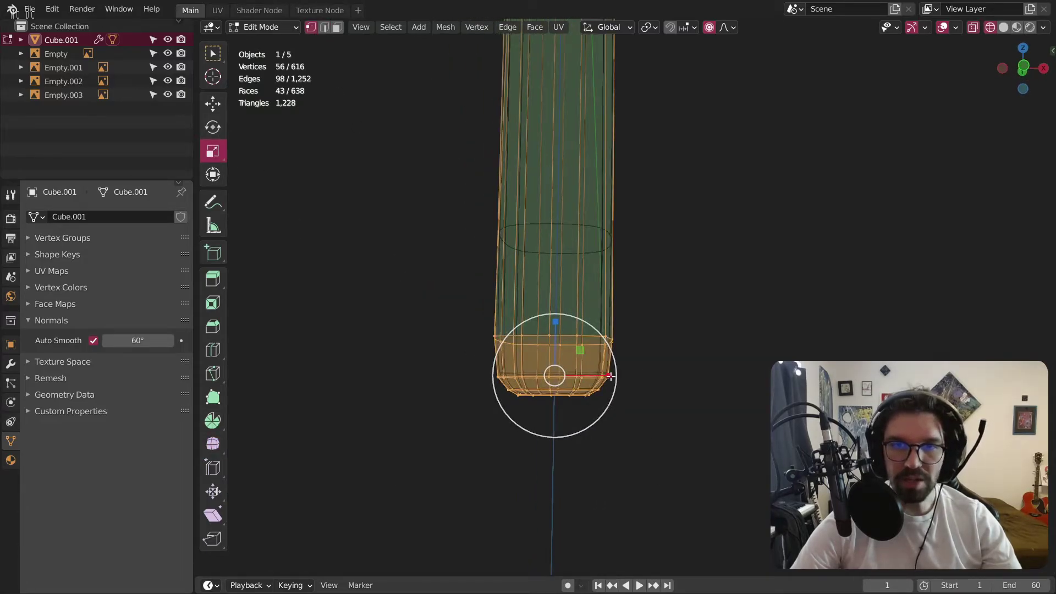
drag(612, 375, 616, 376)
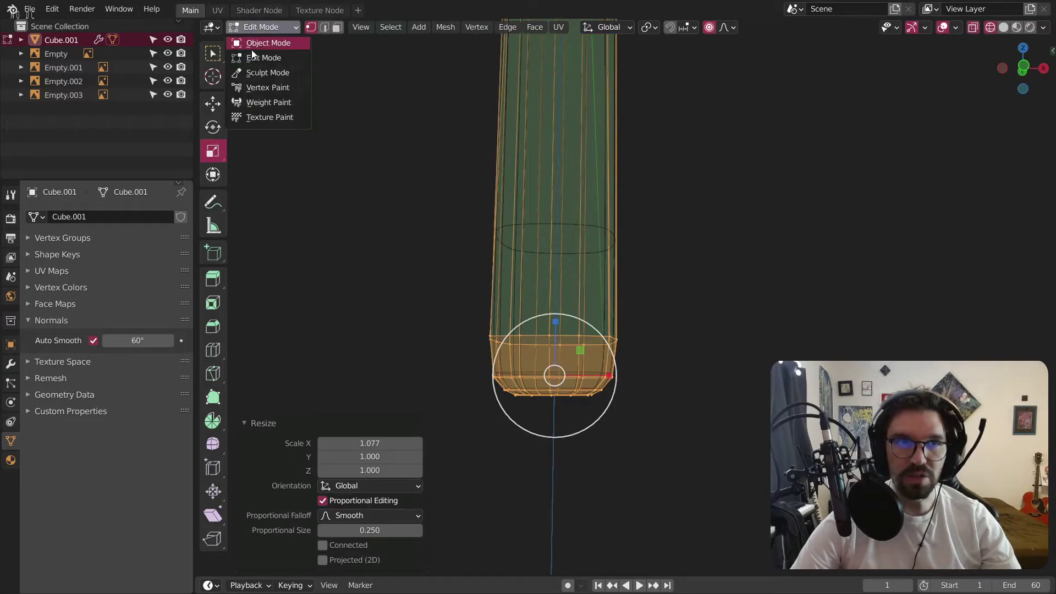
Return to Object Mode with solid shading and examine the handle's lower end from the side.
click(252, 48)
click(372, 259)
click(1003, 27)
middle_drag(514, 330, 528, 401)
scroll(511, 328, down, 3)
click(528, 401)
scroll(528, 401, up, 1)
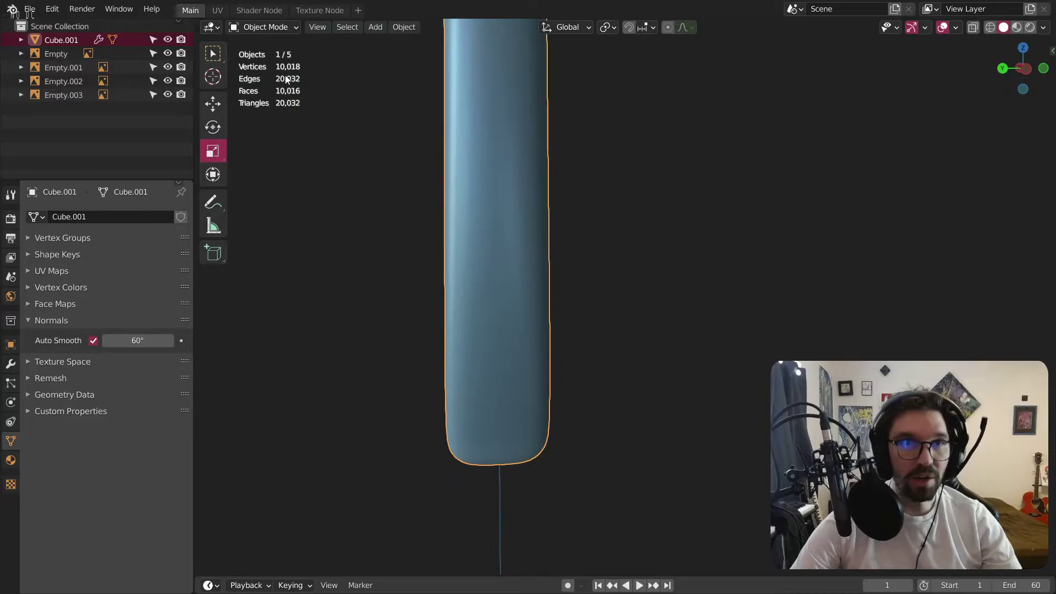
In Edit Mode, clear the selection and add two loop cuts around the lower handle, sliding the second to factor 0.544.
click(265, 57)
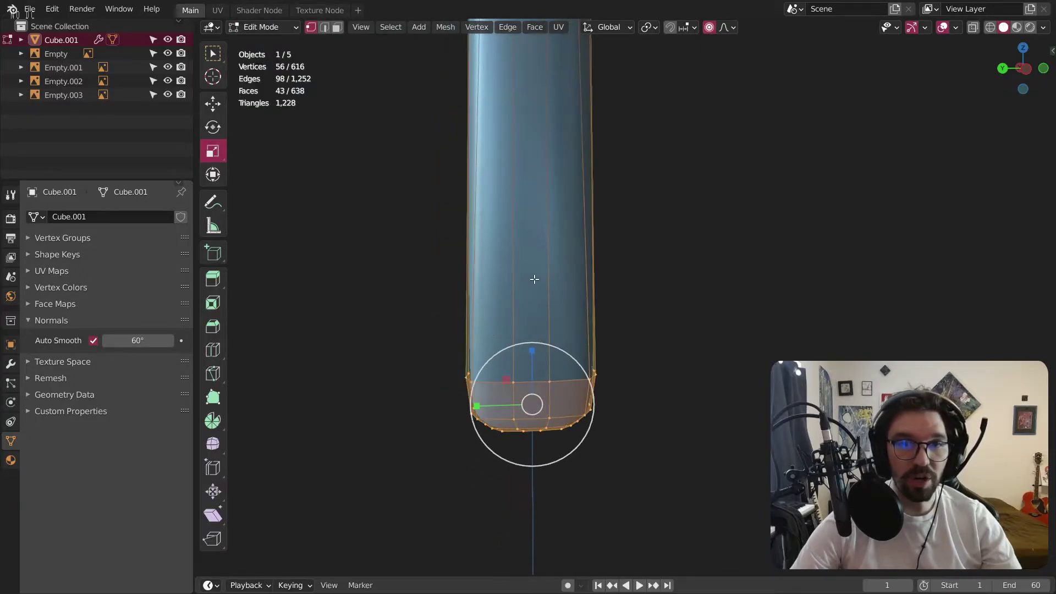
key(alt+a)
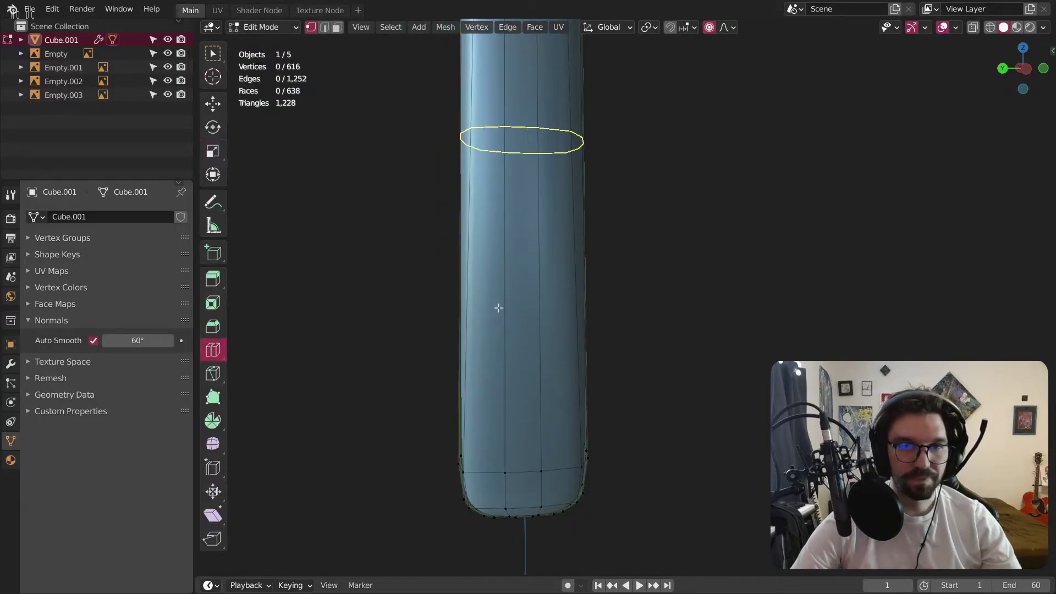
drag(568, 150, 576, 249)
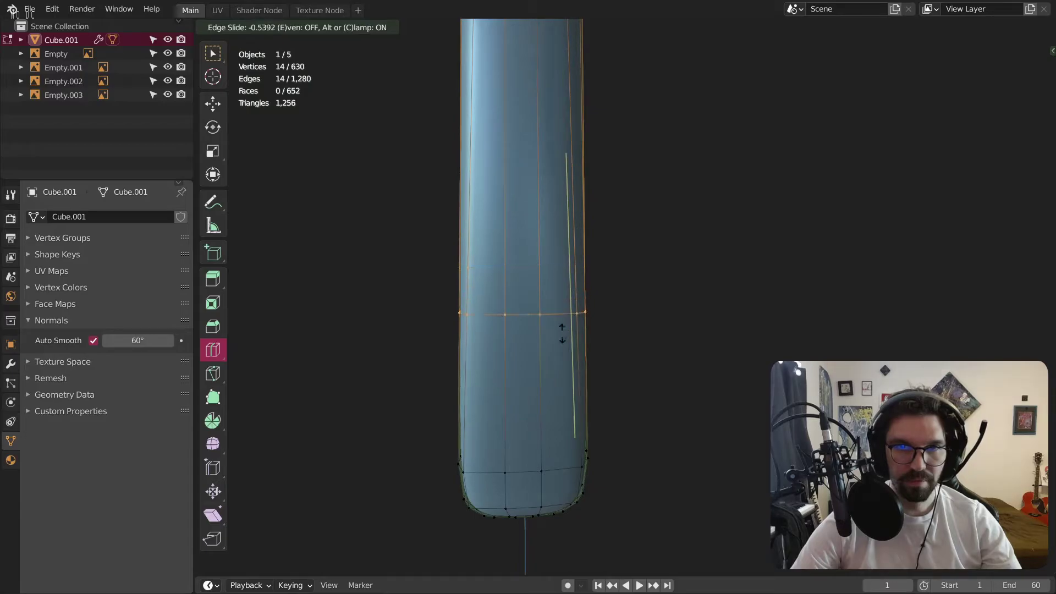
drag(562, 333, 563, 335)
drag(558, 407, 591, 365)
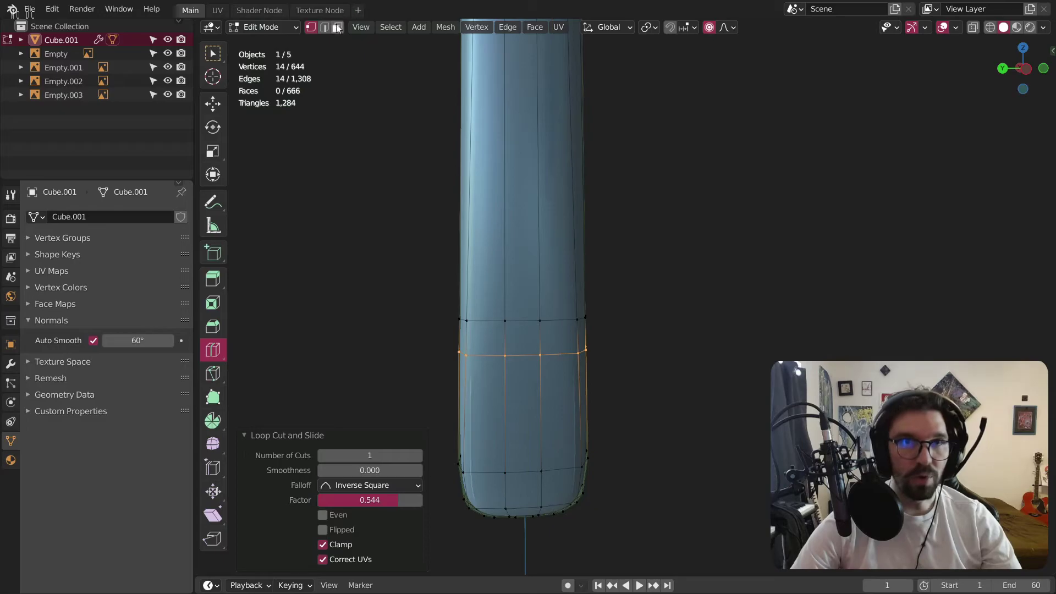
Select the opposite middle faces between the two new loops in a wireframe side view and bridge them into a through hole.
click(1026, 70)
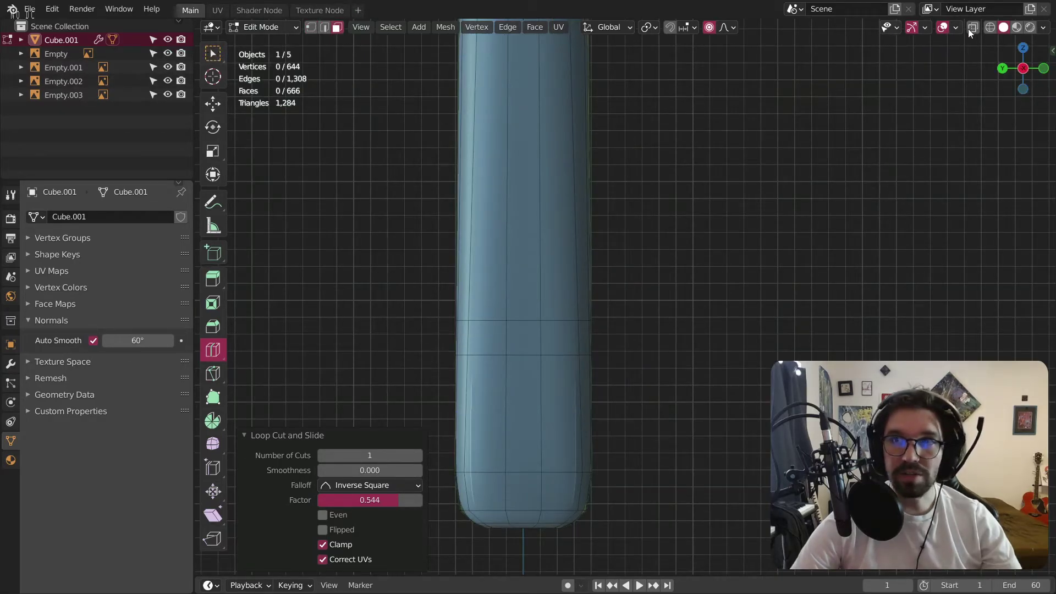
click(990, 28)
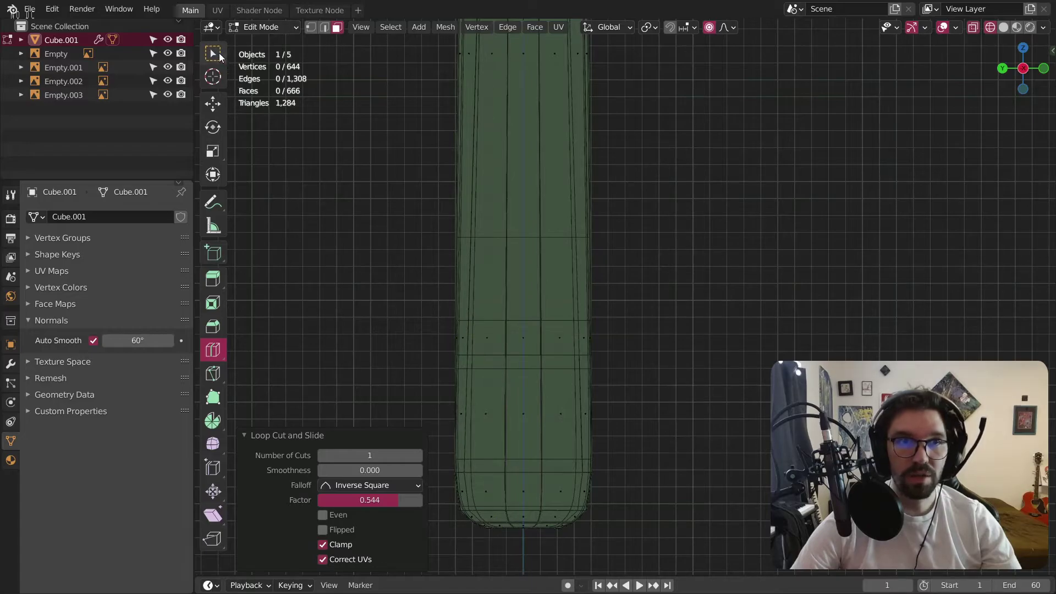
click(213, 53)
scroll(523, 388, up, 4)
drag(523, 276, 550, 319)
right_click(548, 315)
click(507, 421)
Examine the new handle hole in Object Mode with solid shading and the axe deselected.
key(Tab)
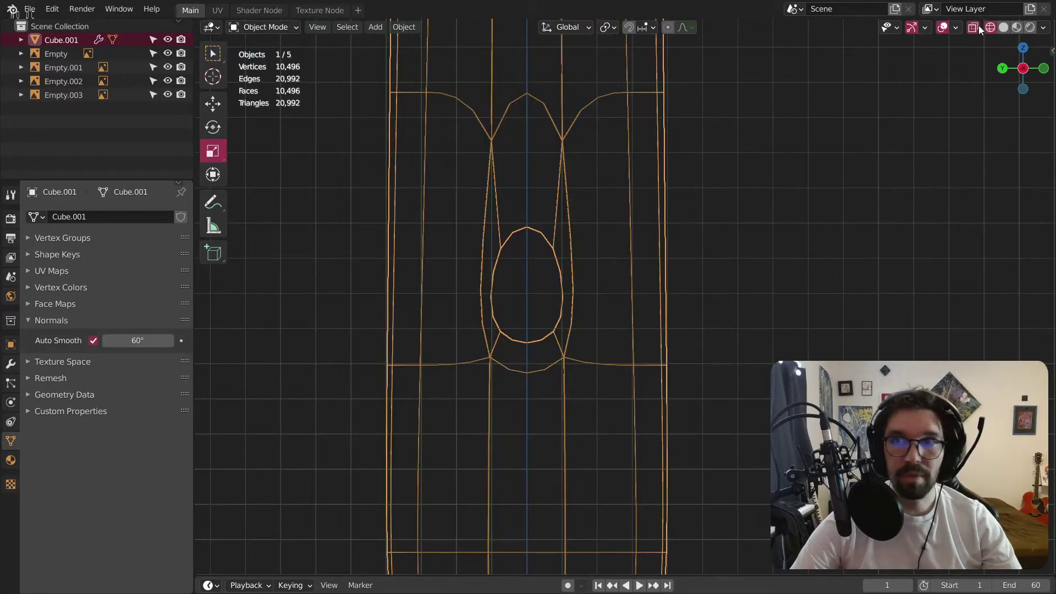
click(1003, 27)
click(751, 271)
scroll(751, 271, down, 3)
mouse_move(705, 262)
middle_down()
mouse_move(597, 243)
mouse_move(412, 252)
mouse_move(644, 253)
middle_up()
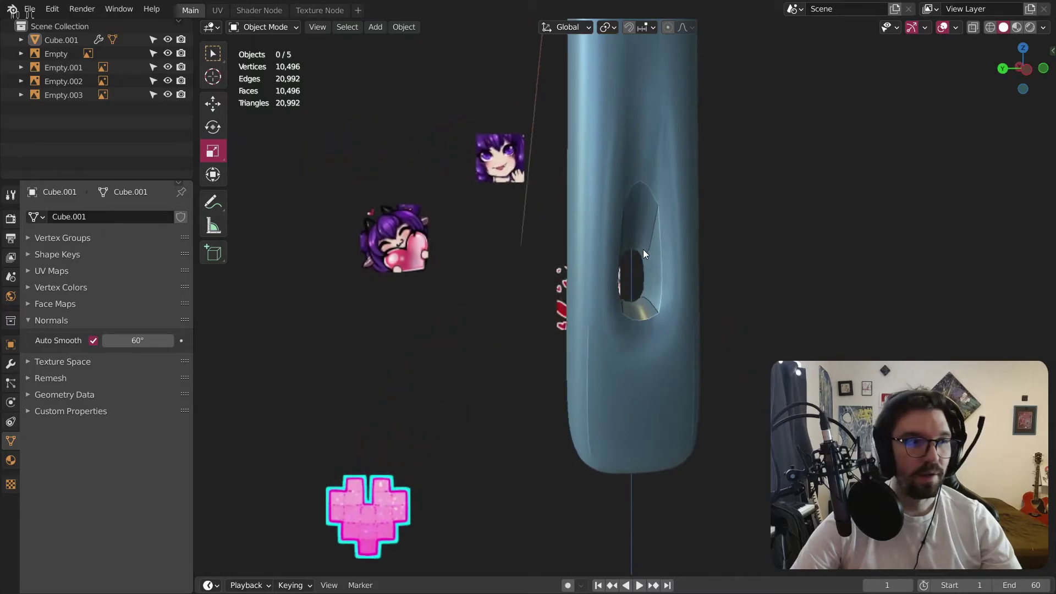
scroll(638, 264, up, 2)
Return the axe to Edit Mode and clear the face selection inside the handle hole.
click(275, 29)
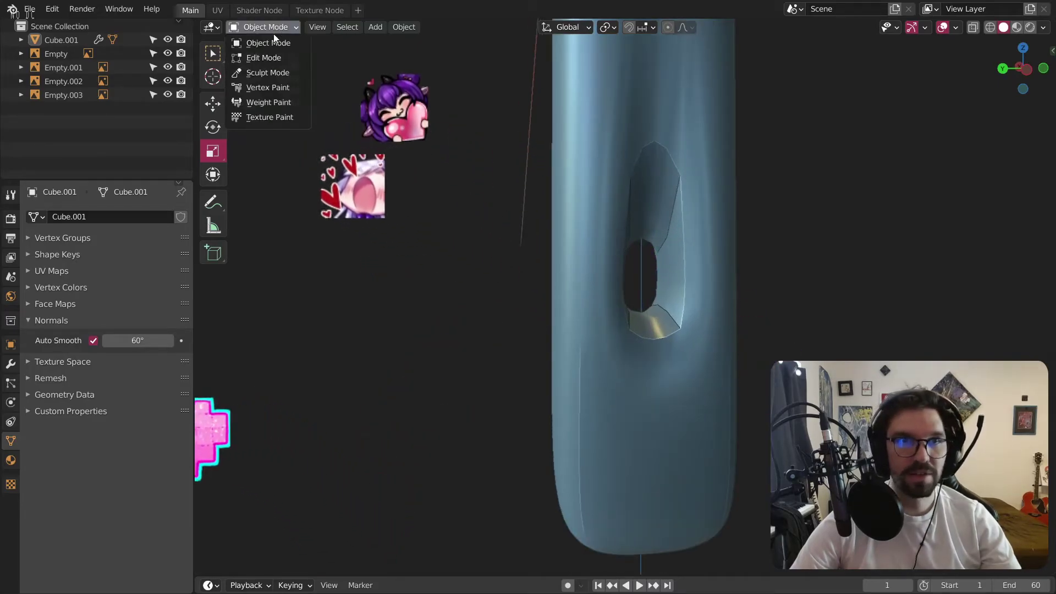
click(264, 57)
shift+middle_drag(593, 284, 483, 306)
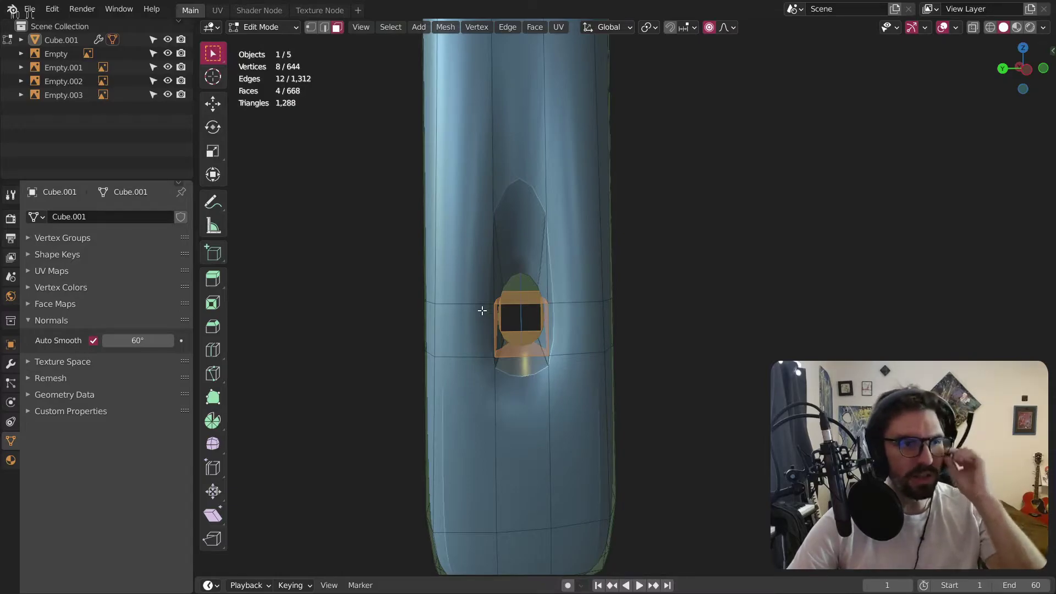
scroll(482, 310, up, 1)
click(782, 284)
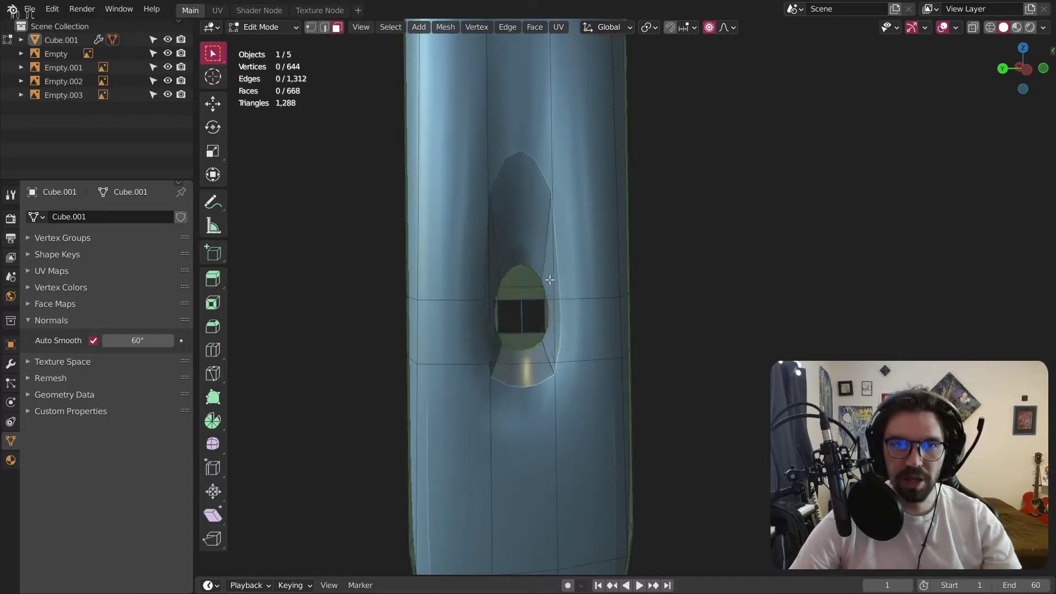
scroll(550, 280, down, 8)
middle_drag(550, 280, 511, 357)
scroll(511, 357, up, 3)
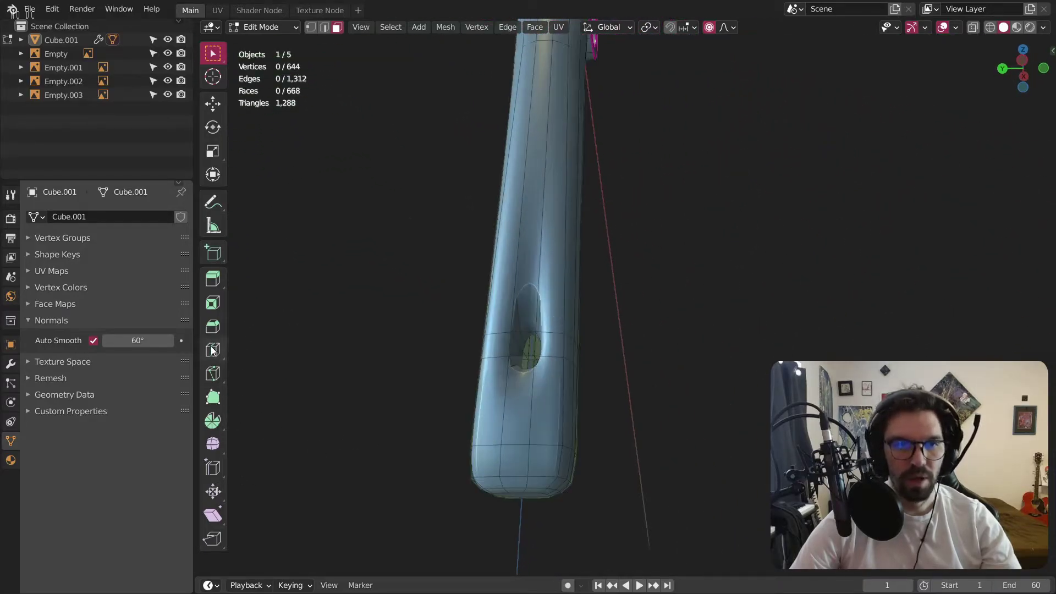
Try lengthwise loop cuts along the handle through the hole and undo them.
click(513, 472)
middle_drag(516, 387, 518, 416)
click(519, 341)
middle_drag(523, 254, 528, 228)
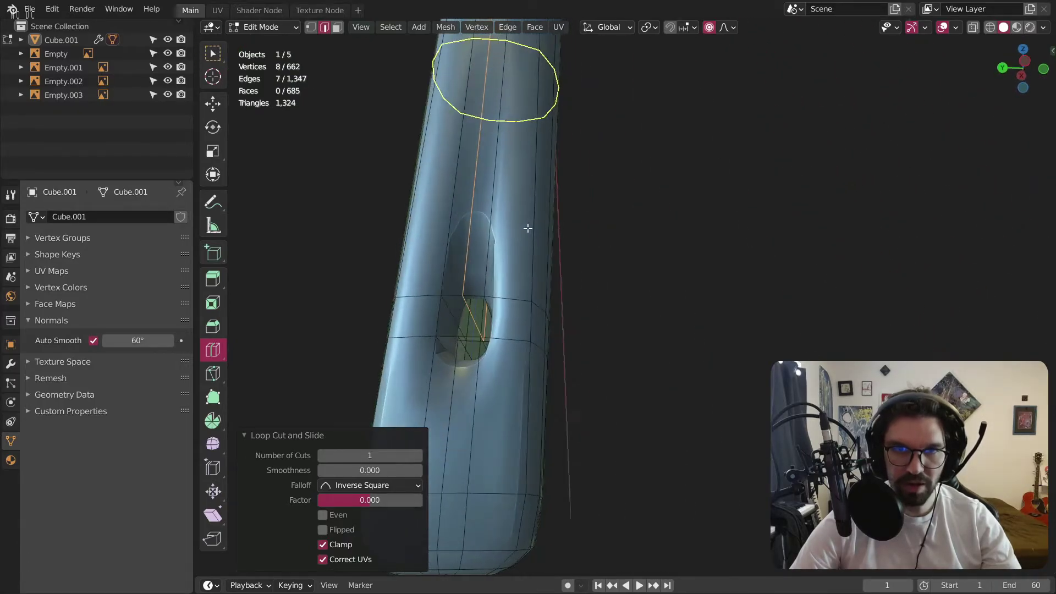
scroll(480, 308, up, 4)
middle_drag(480, 308, 502, 354)
key(ctrl+z)
key(ctrl+z)
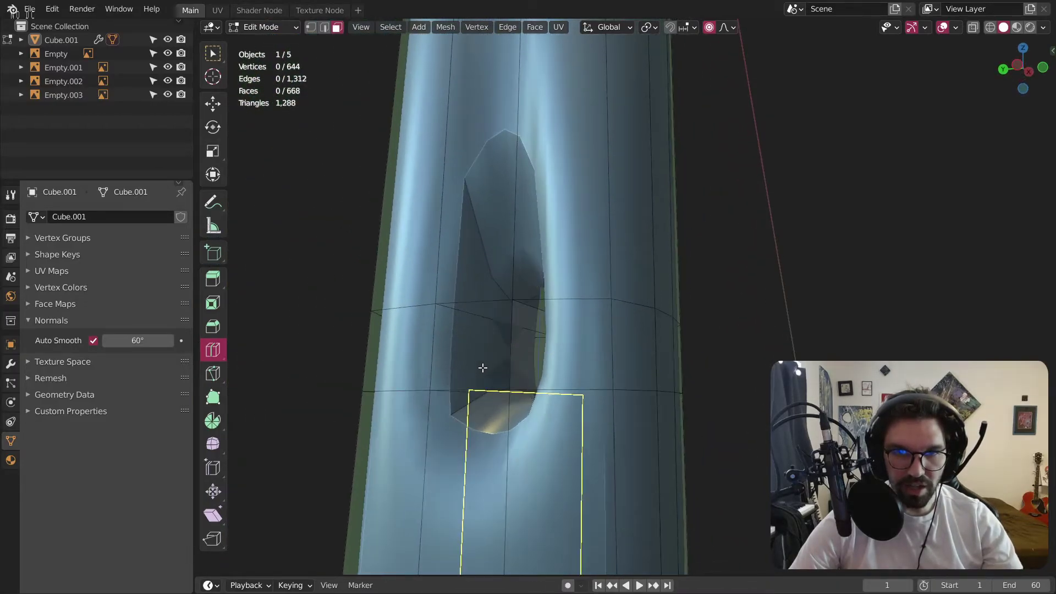
Add a single centred loop cut around the inner walls of the handle hole.
scroll(483, 367, up, 2)
middle_drag(516, 317, 520, 317)
scroll(519, 316, up, 2)
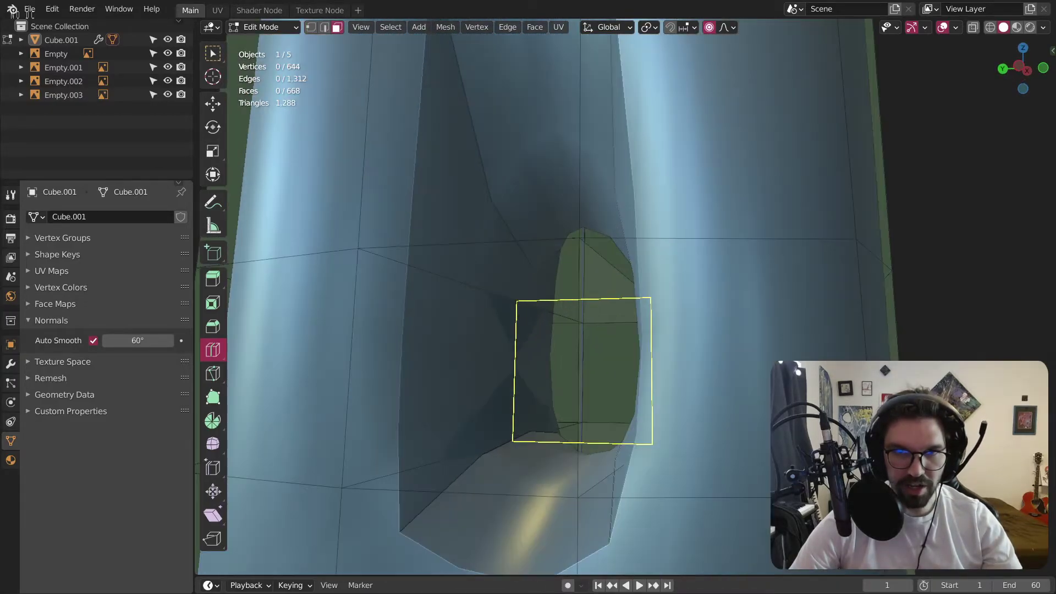
click(519, 316)
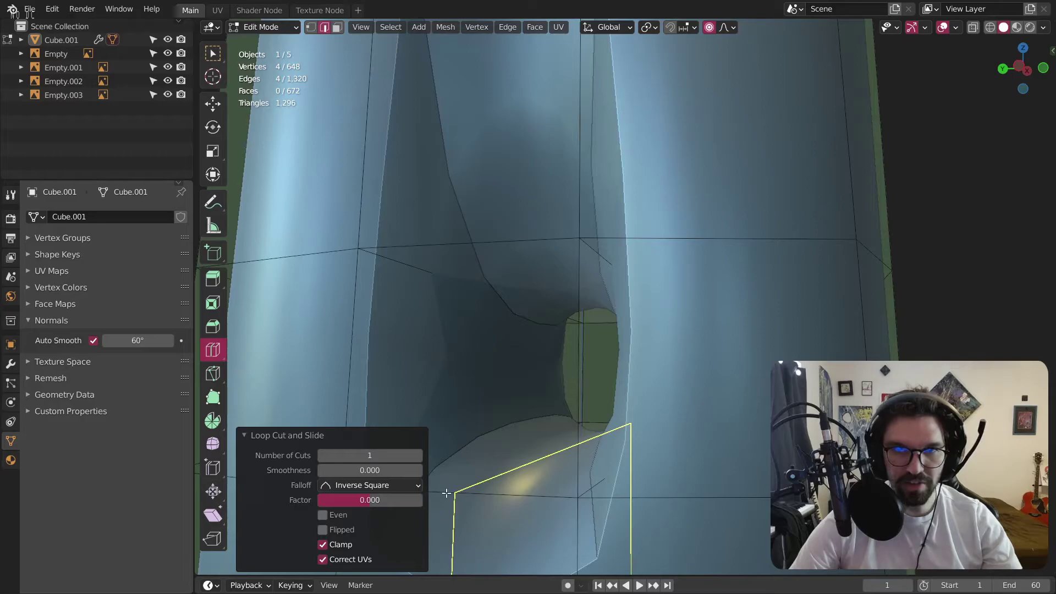
Increase the loop cuts inside the handle hole to two and hide the Subdivision modifier's effect in the viewport.
click(417, 457)
mouse_move(487, 327)
middle_down()
mouse_move(452, 348)
mouse_move(480, 336)
middle_up()
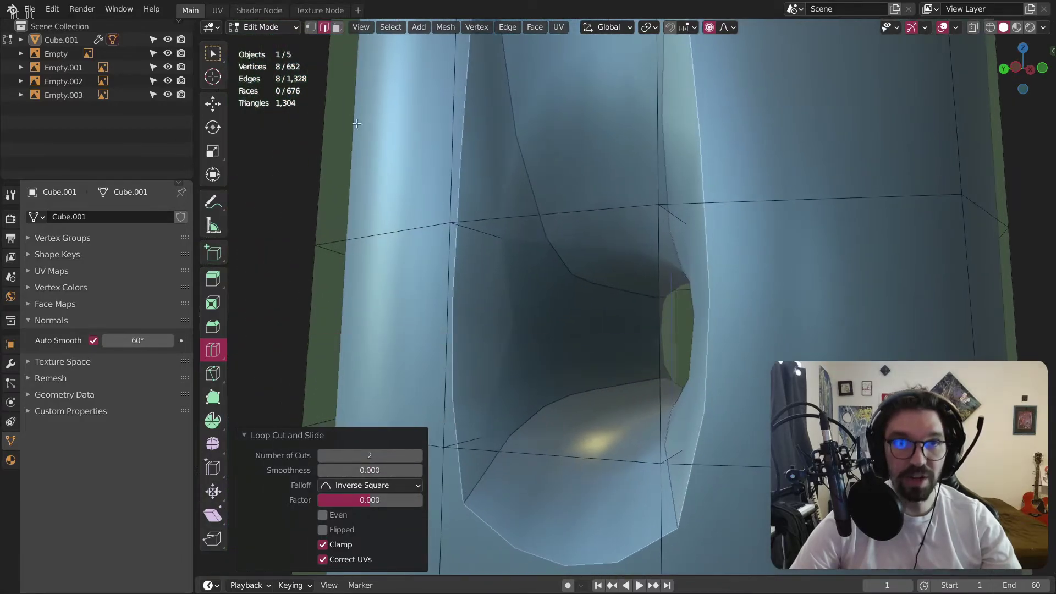
click(11, 344)
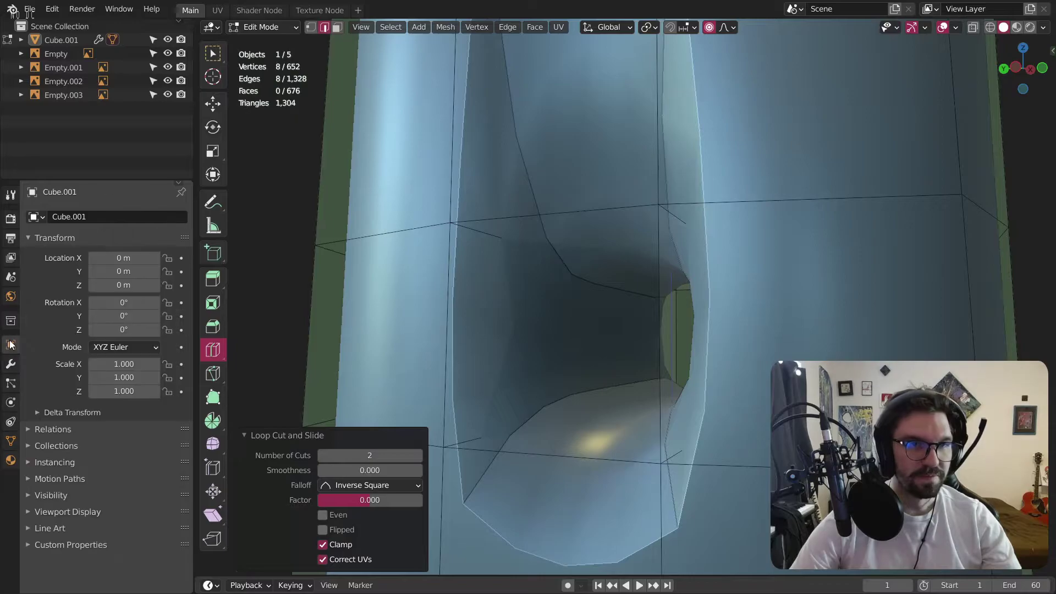
click(11, 364)
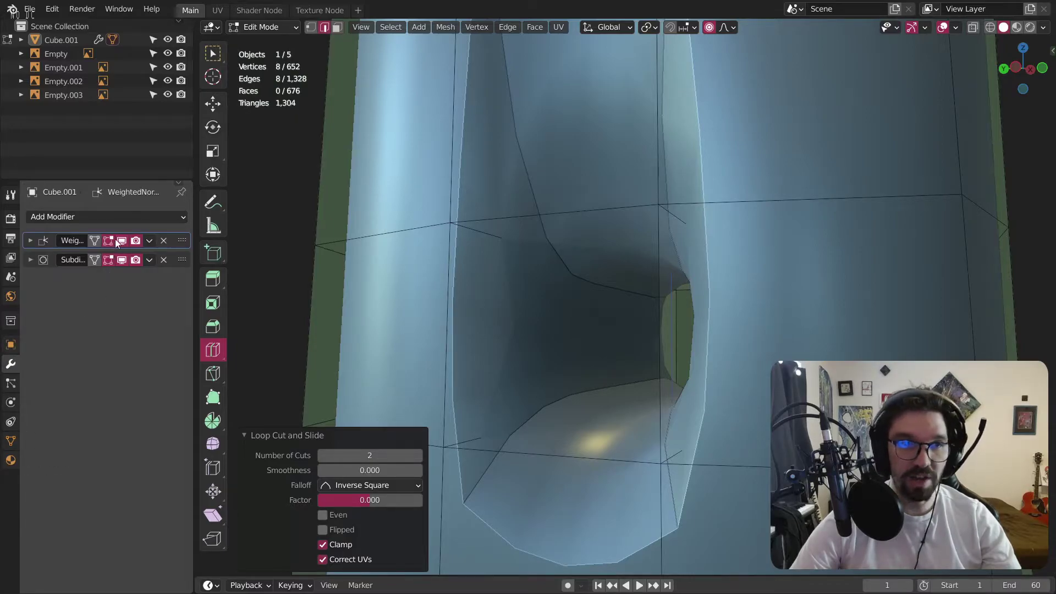
click(122, 260)
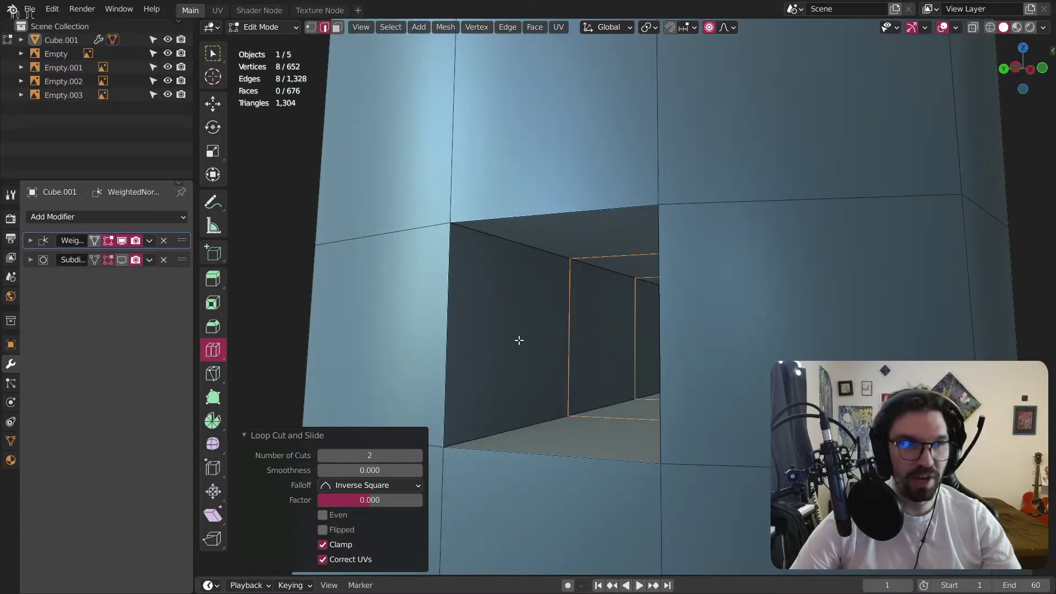
Select the middle ring of faces inside the handle hole and scale it by 2.499 along X.
click(337, 27)
alt+click(598, 276)
middle_drag(601, 281, 594, 282)
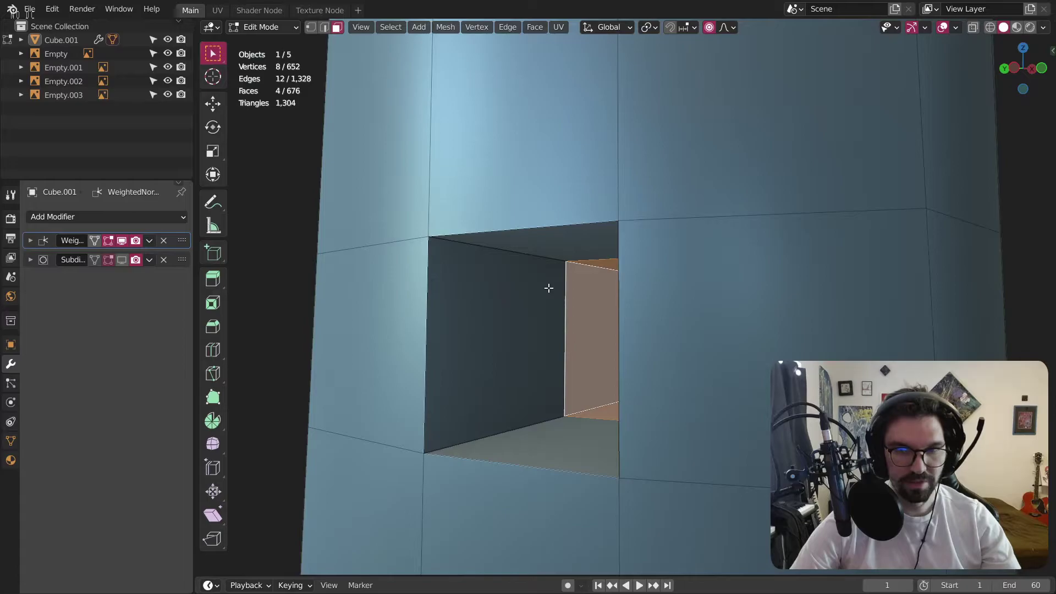
middle_drag(571, 340, 653, 355)
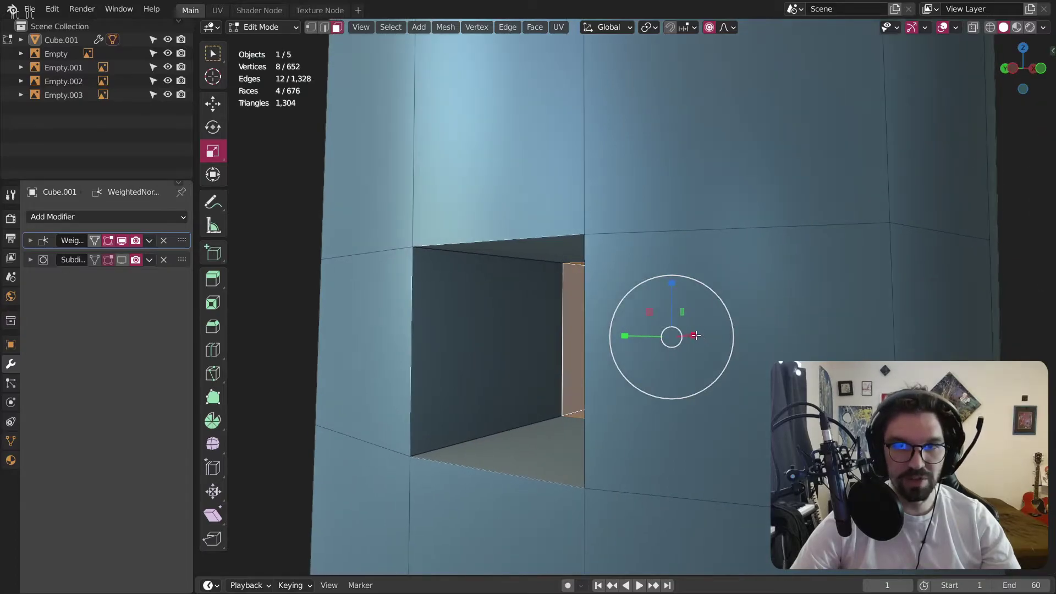
drag(692, 335, 729, 332)
Show the Subdivision effect again and examine the handle hole and lower end in Object Mode.
click(126, 263)
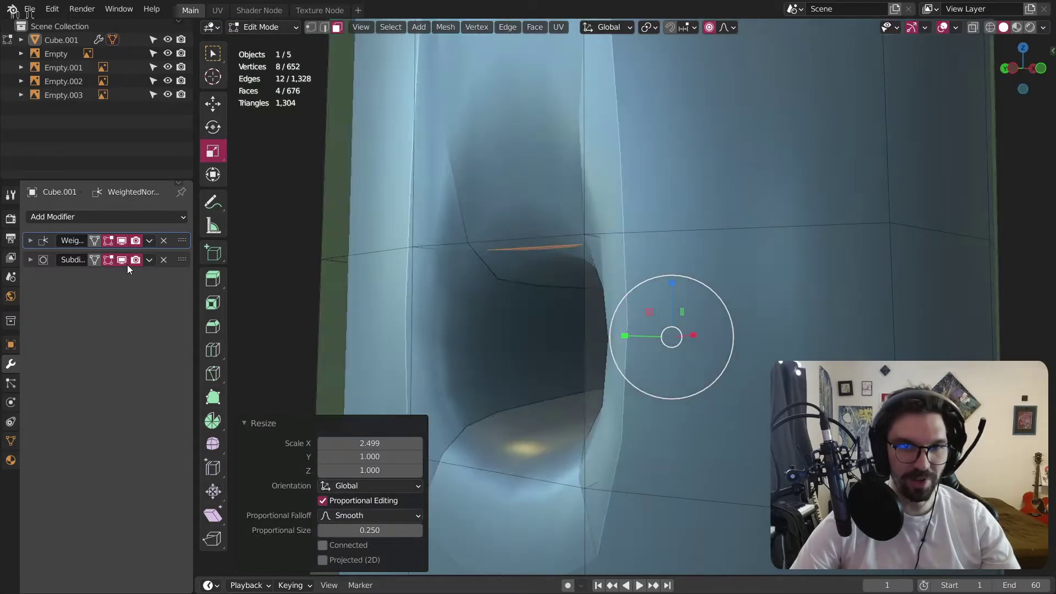
click(264, 27)
click(263, 44)
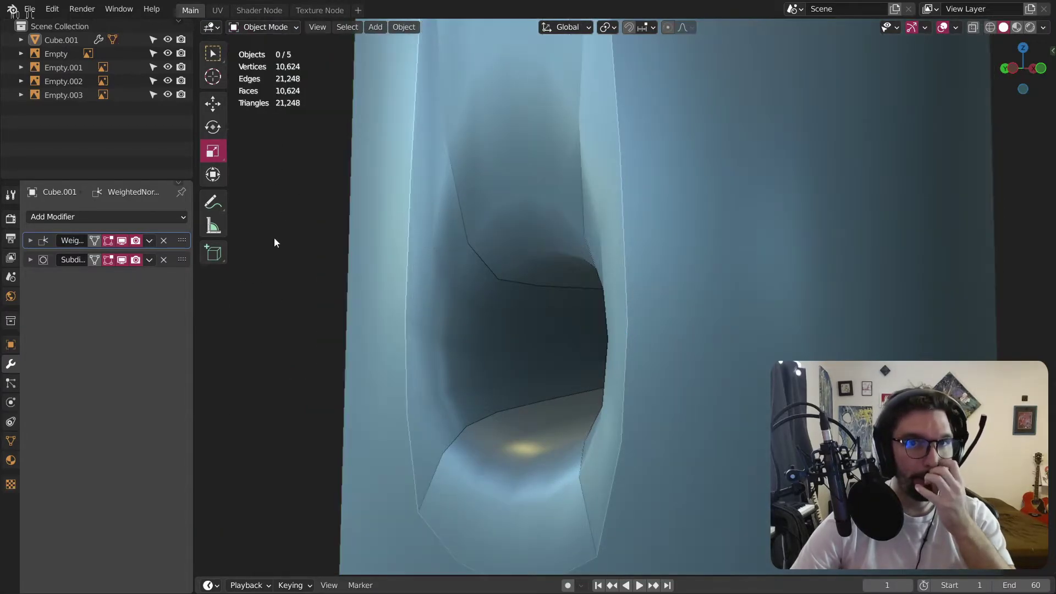
middle_drag(302, 271, 394, 272)
click(408, 218)
middle_drag(269, 54, 518, 294)
scroll(518, 293, up, 3)
scroll(518, 297, down, 3)
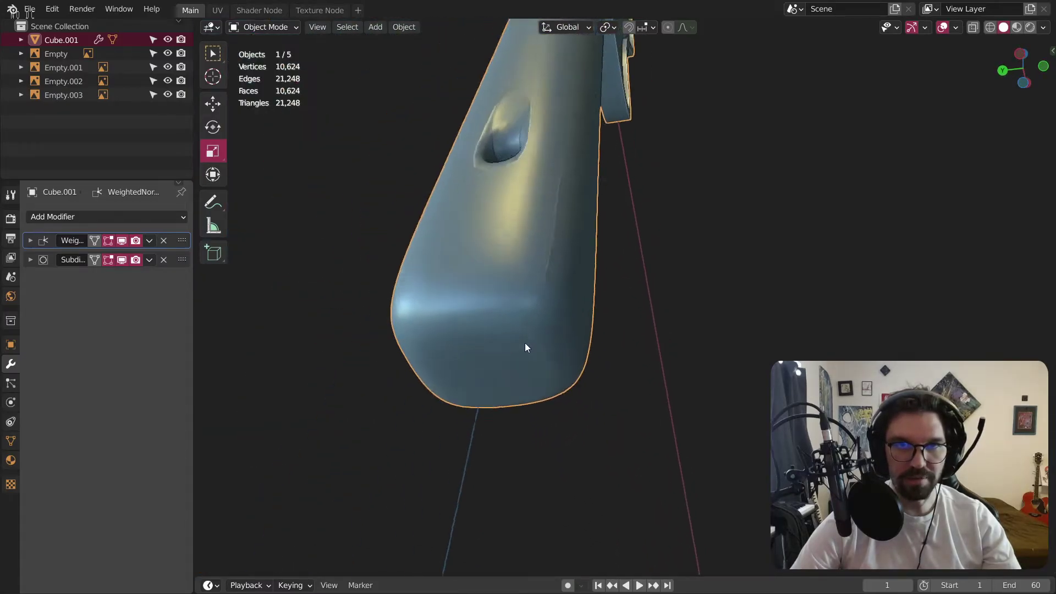
scroll(546, 222, up, 3)
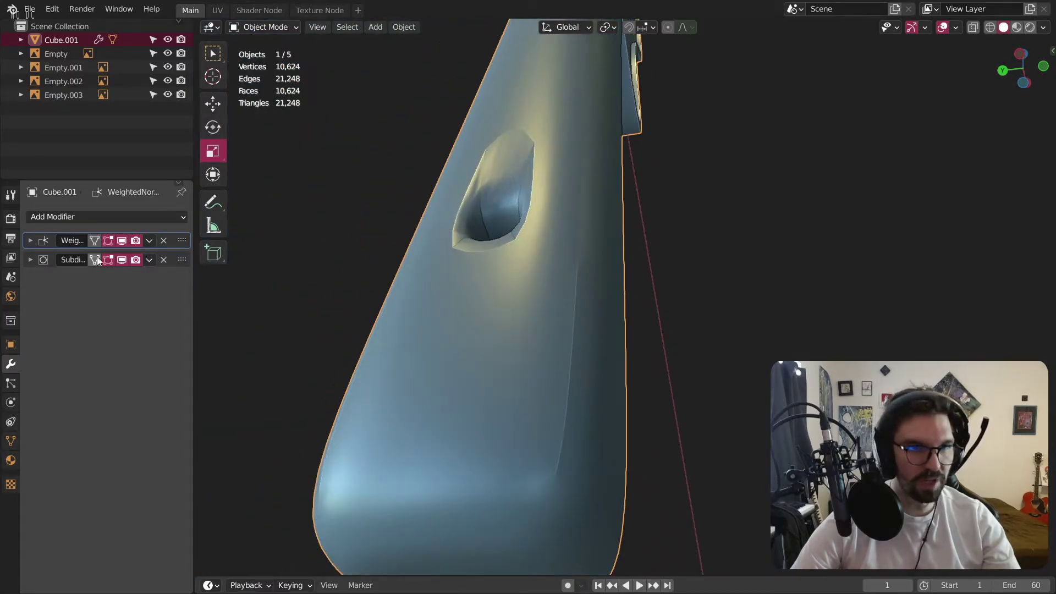
Set the Weighted Normal modifier's weight to 55.
click(30, 236)
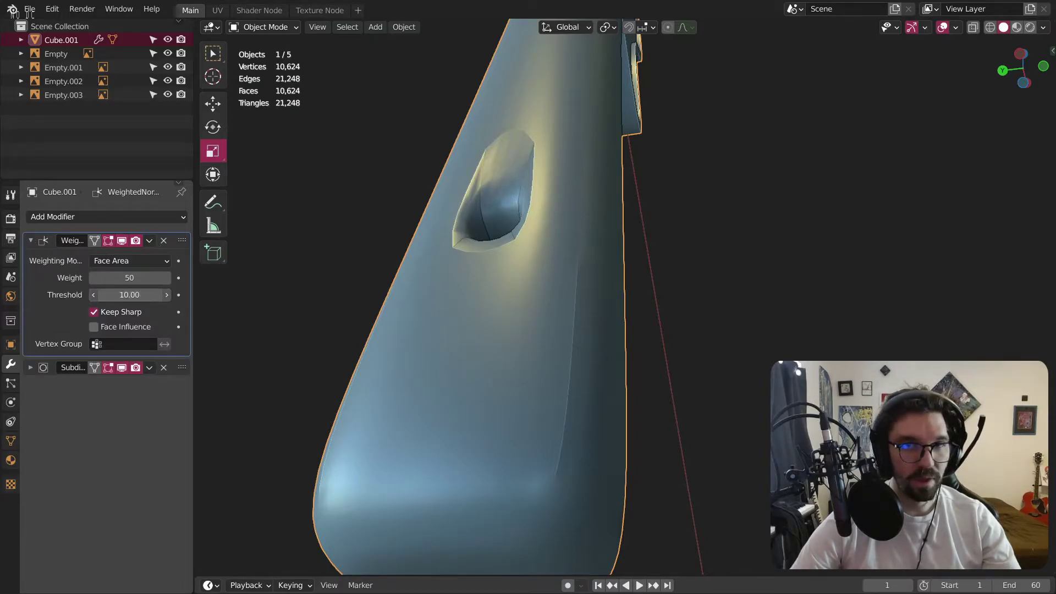
click(167, 280)
click(166, 280)
click(167, 280)
click(167, 280)
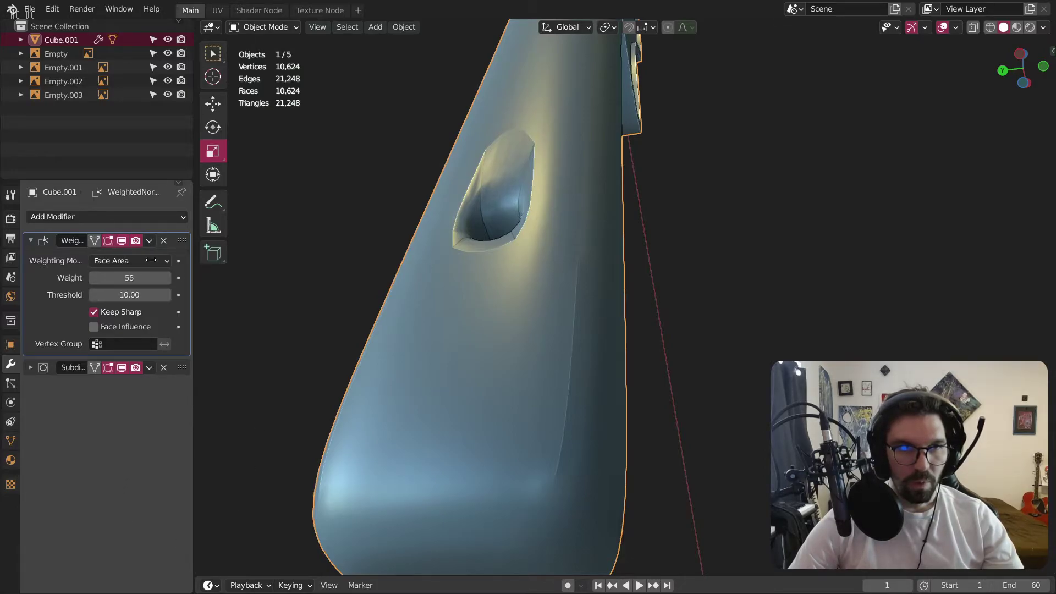
click(30, 240)
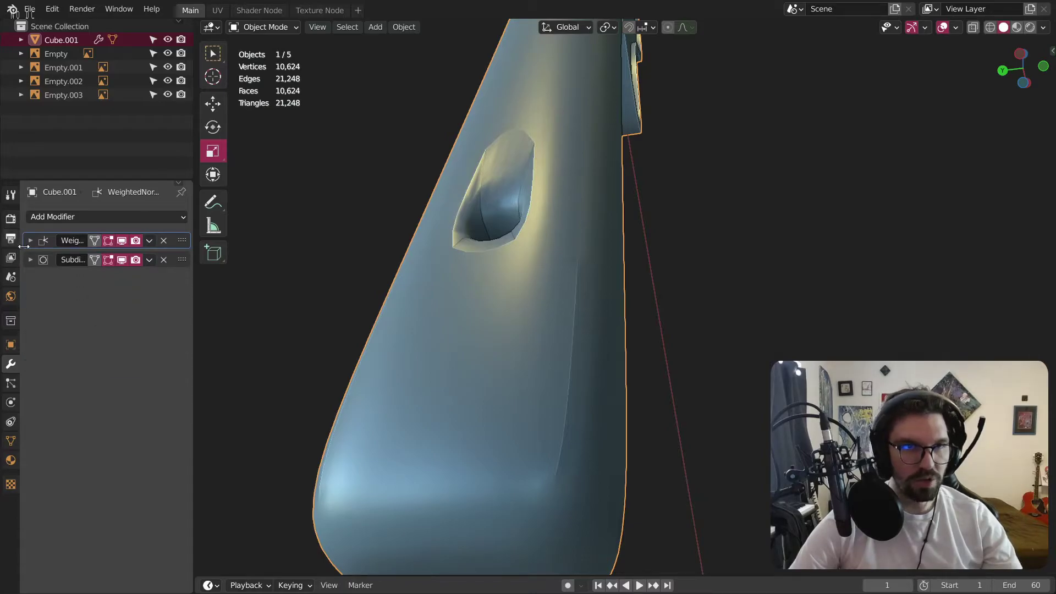
Examine the shading around the handle hole from several angles.
scroll(442, 309, down, 4)
scroll(502, 328, down, 5)
middle_drag(442, 309, 539, 394)
scroll(539, 394, up, 8)
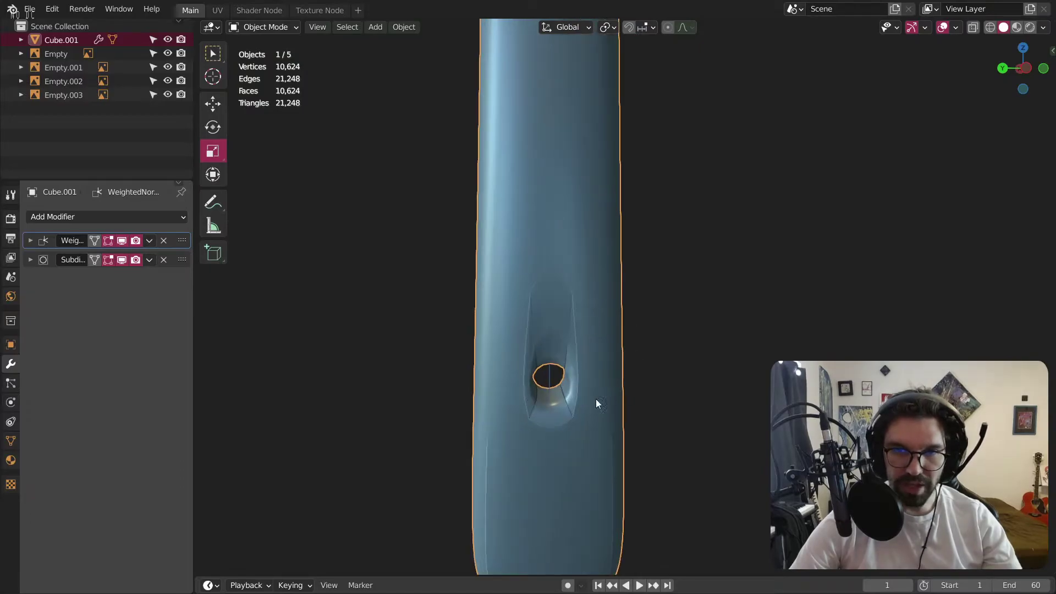
middle_drag(557, 365, 502, 375)
scroll(531, 372, up, 5)
scroll(530, 372, down, 4)
right_click(444, 274)
click(443, 269)
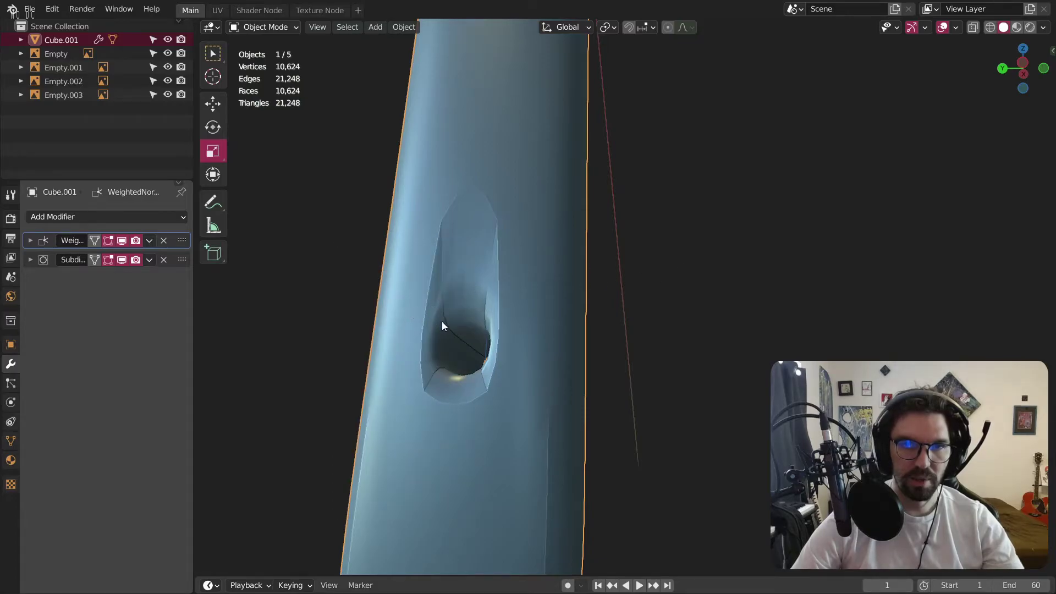
Undo the hole edits and preceding changes back to the handle without a hole.
key(ctrl+z)
key(ctrl+z)
key(ctrl+z)
key(ctrl+z)
key(ctrl+z)
key(ctrl+z)
key(ctrl+z)
key(ctrl+z)
key(ctrl+z)
key(ctrl+z)
key(ctrl+z)
scroll(434, 311, down, 9)
middle_drag(490, 313, 456, 484)
Inspect the whole model and its plain handle in Object Mode beside the reference images.
click(272, 27)
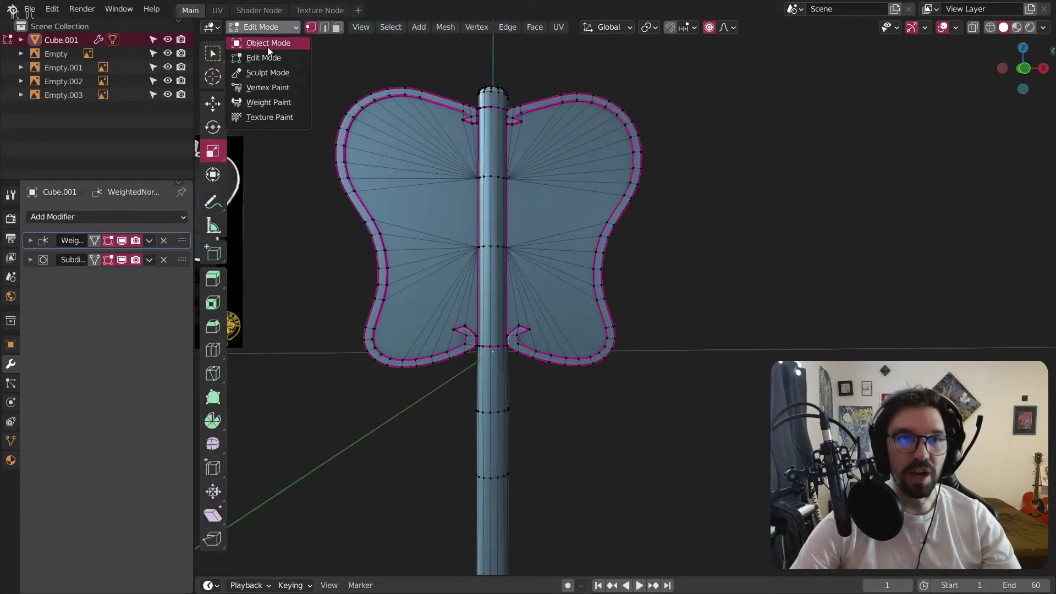
click(268, 48)
click(764, 235)
scroll(616, 249, down, 5)
middle_drag(514, 255, 844, 255)
scroll(447, 252, up, 4)
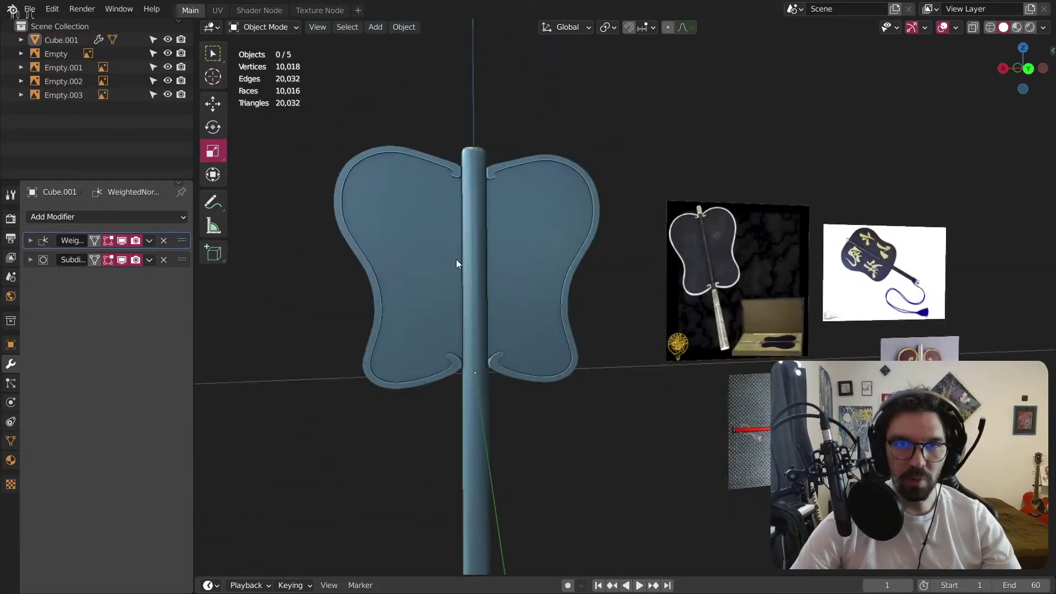
scroll(446, 256, up, 4)
middle_drag(493, 393, 523, 315)
scroll(489, 390, down, 4)
click(522, 401)
scroll(479, 274, down, 4)
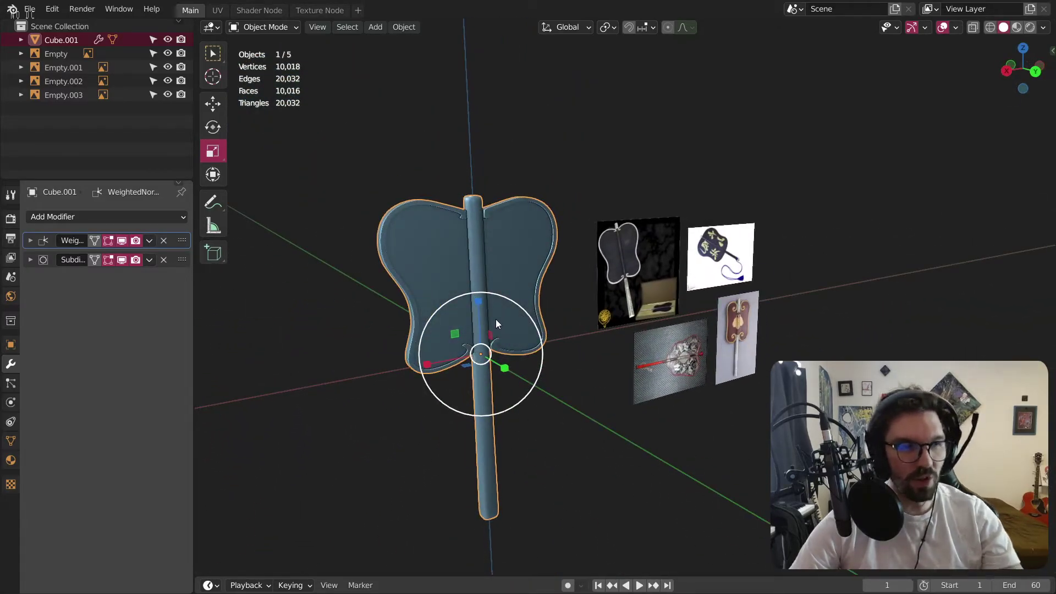
scroll(496, 323, up, 7)
middle_drag(495, 323, 504, 371)
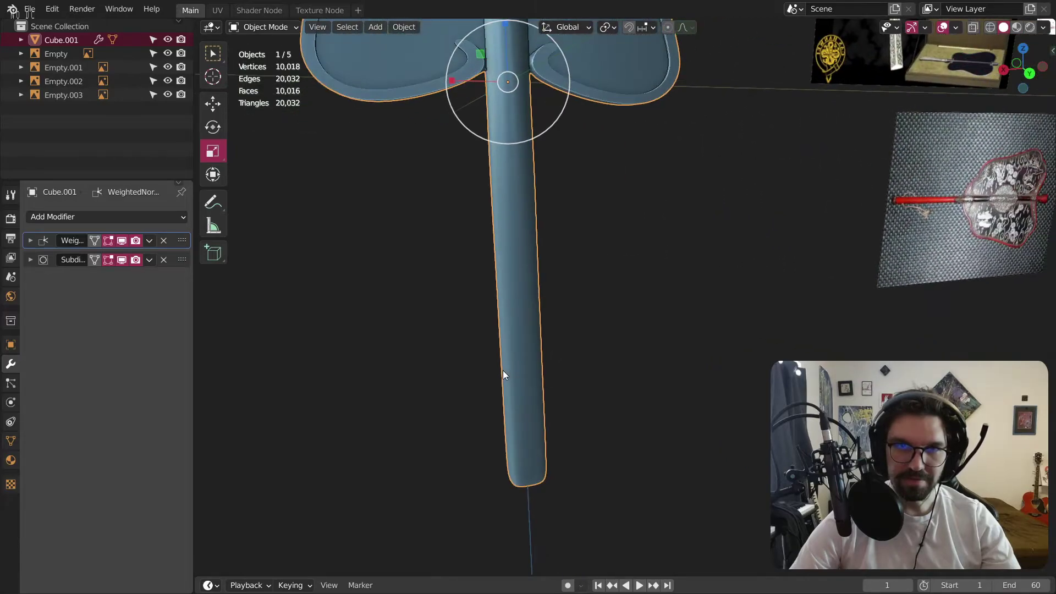
In Edit Mode, dissolve the lower of the two edge loops around the middle of the handle.
click(266, 28)
click(260, 58)
mouse_move(520, 281)
middle_down()
mouse_move(378, 271)
mouse_move(529, 267)
mouse_move(517, 277)
middle_up()
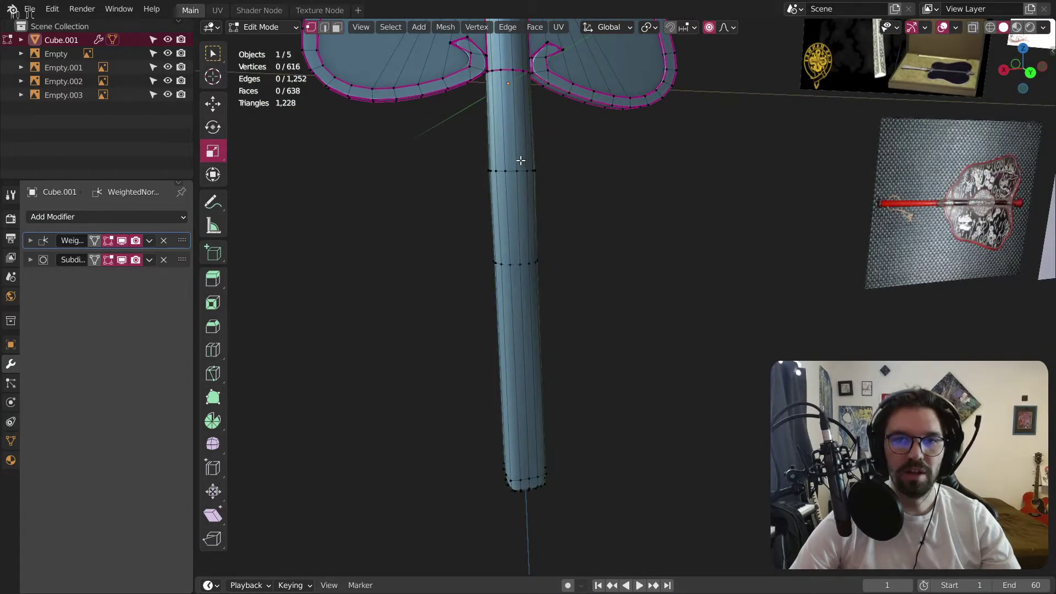
scroll(519, 182, up, 1)
alt+click(514, 286)
right_click(514, 279)
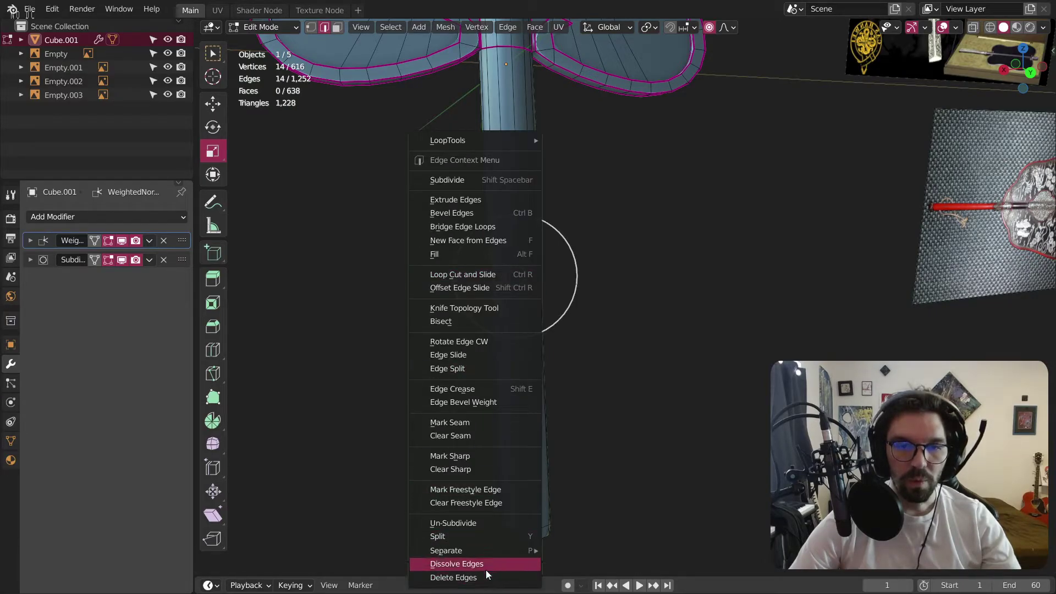
click(484, 563)
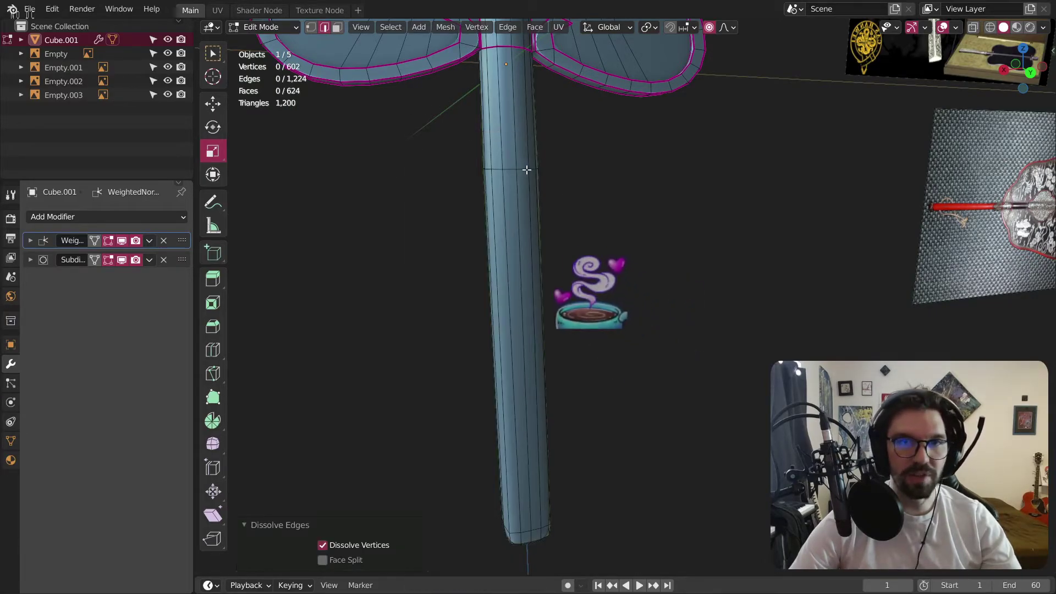
Delete all vertices of the handle's rounded lower end, selecting them in wireframe from the straight +Y axis view.
alt+click(526, 170)
middle_drag(506, 170, 507, 225)
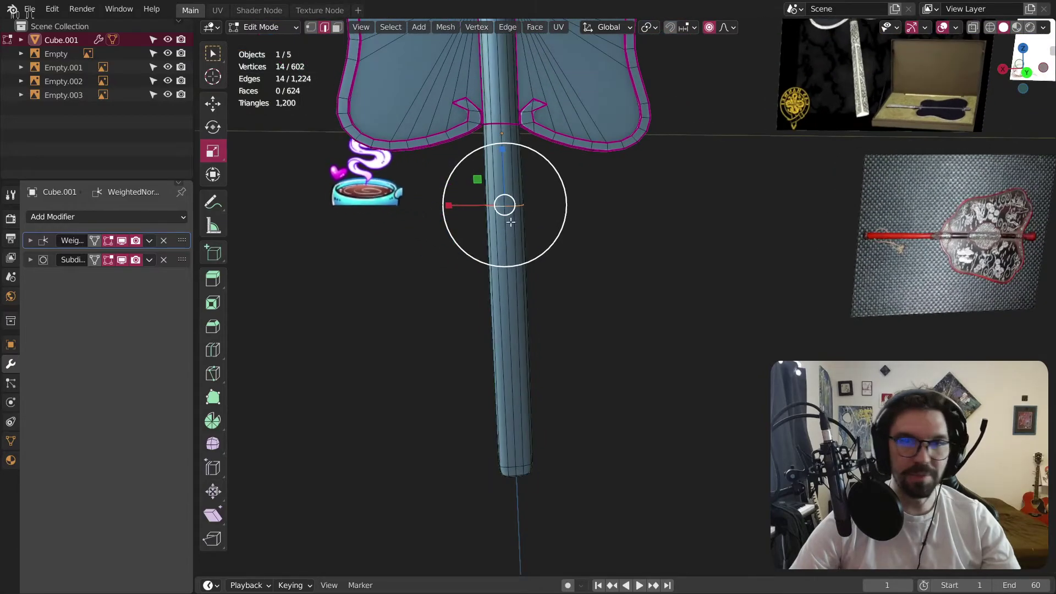
middle_drag(622, 215, 613, 213)
scroll(516, 488, up, 2)
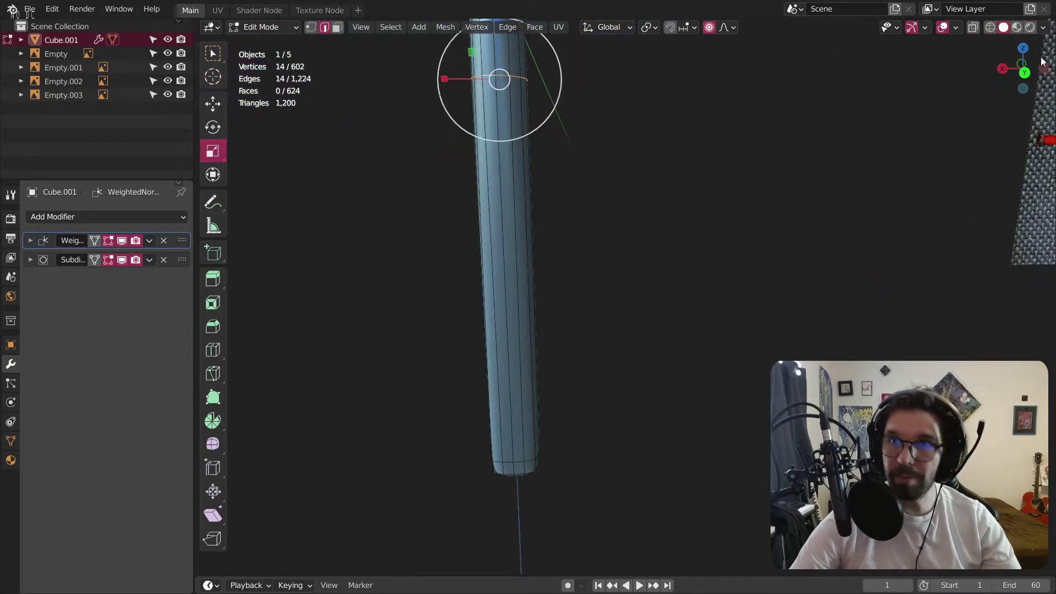
click(1024, 74)
click(311, 27)
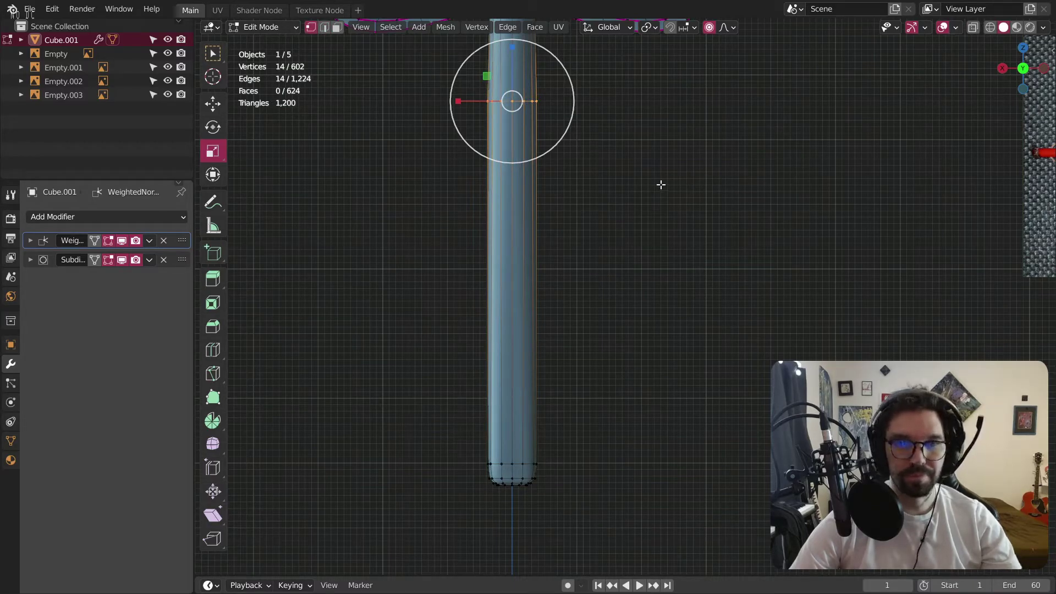
key(z)
click(549, 192)
mouse_move(391, 401)
mouse_down()
mouse_move(499, 490)
mouse_move(589, 457)
mouse_up()
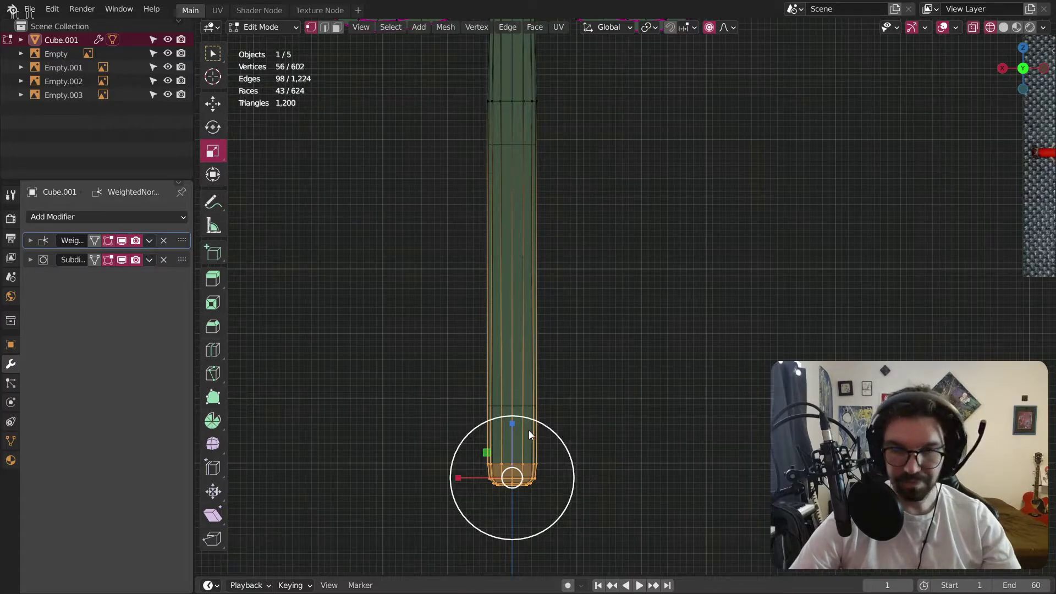
key(x)
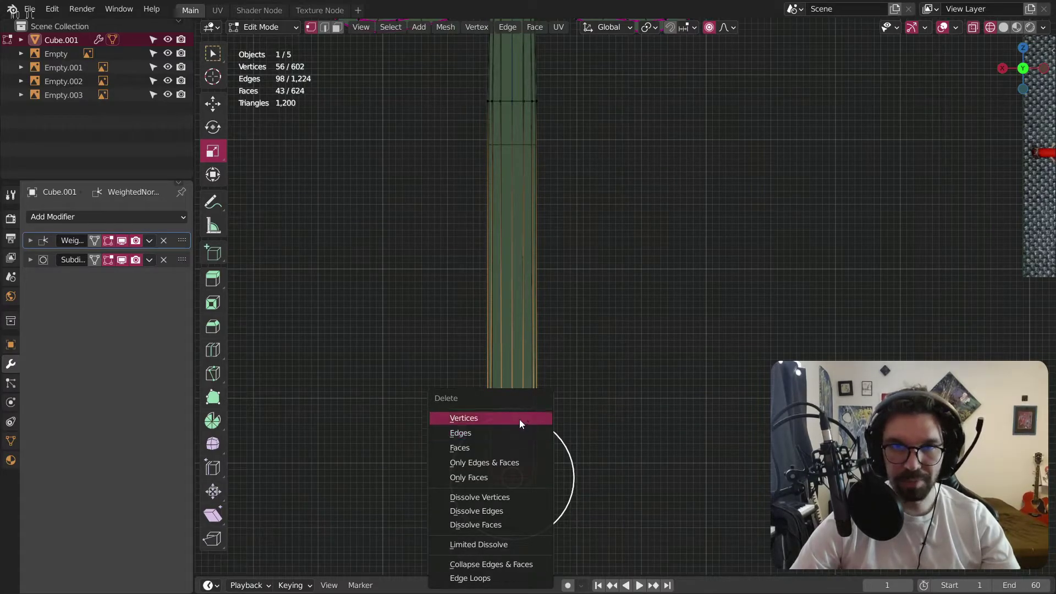
click(519, 419)
Select the remaining open vertex ring of the handle and extrude it 6.5132 m straight down.
drag(470, 65, 570, 148)
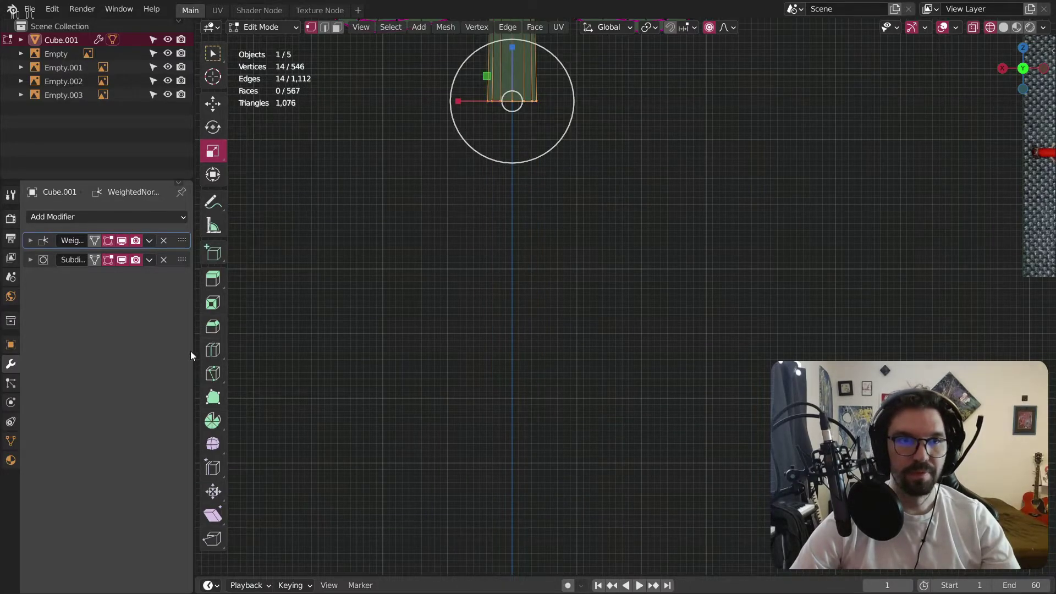
click(213, 279)
drag(511, 48, 495, 484)
scroll(502, 523, down, 3)
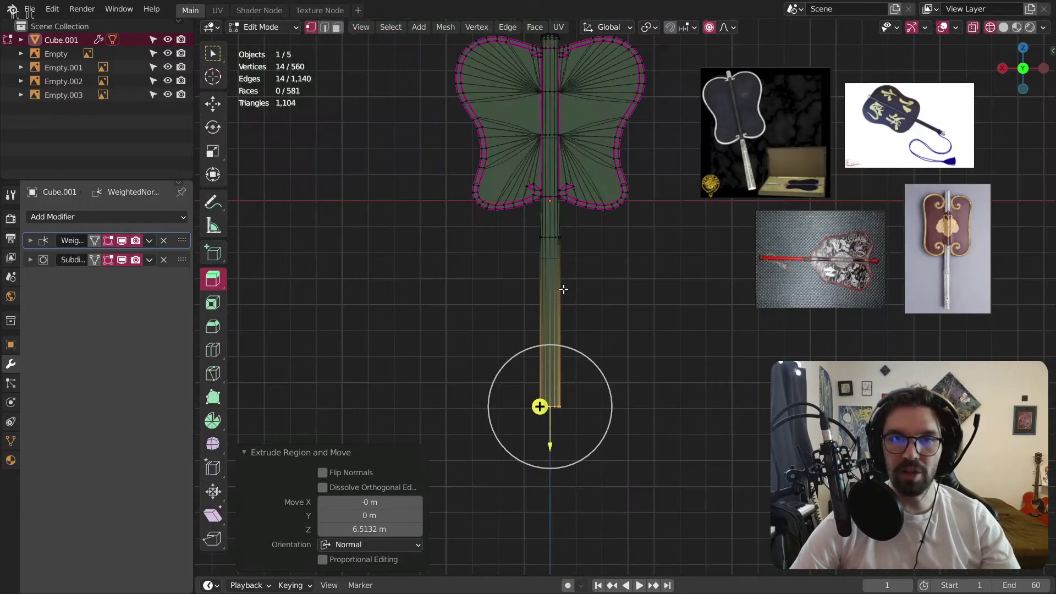
scroll(536, 438, up, 2)
Move the handle's new lower end ring upward along Z to shorten the handle.
click(213, 103)
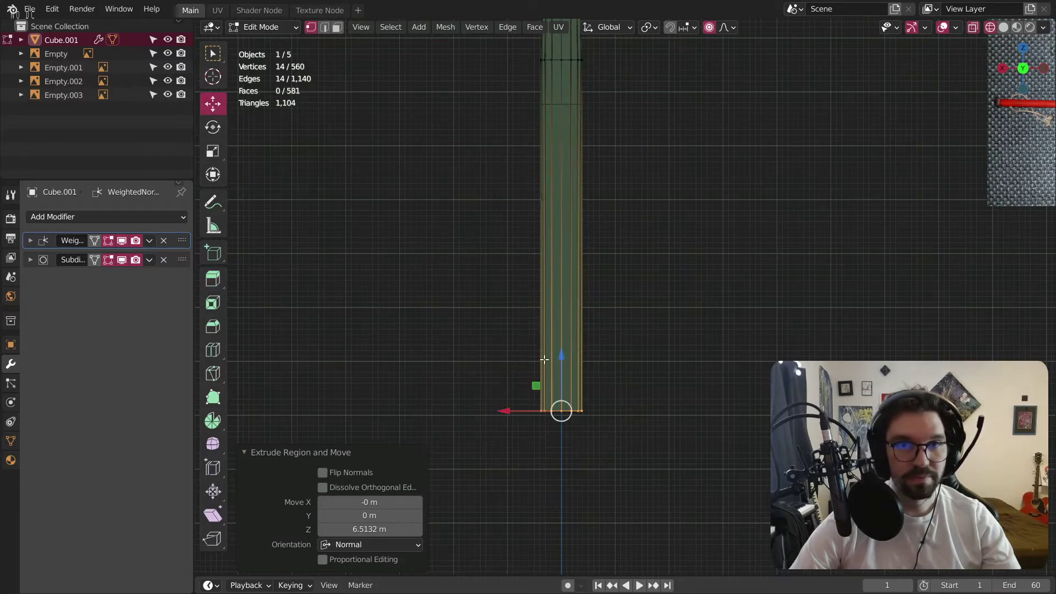
drag(563, 358, 566, 325)
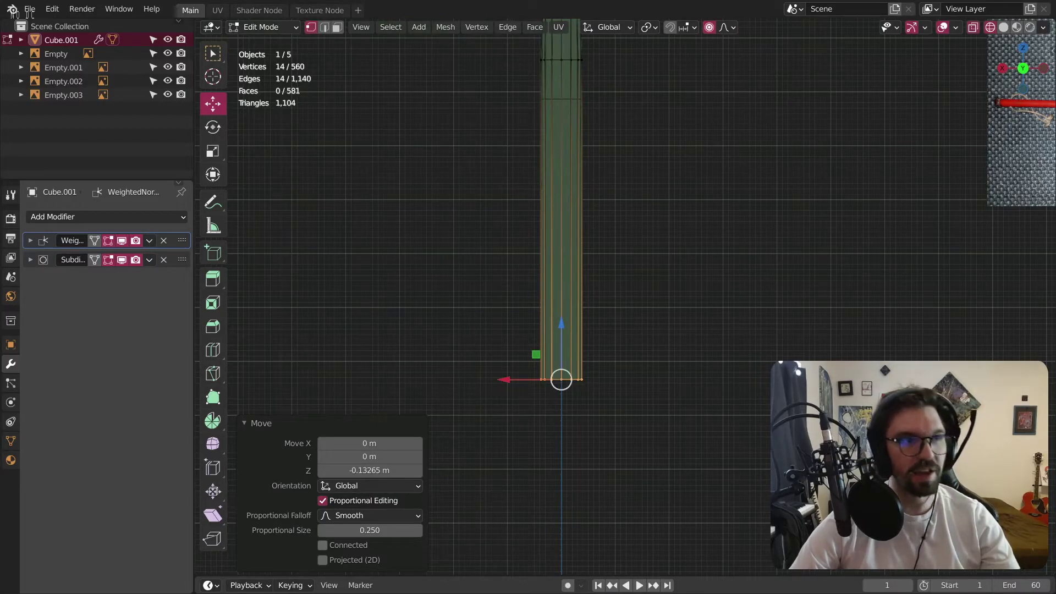
scroll(590, 402, up, 3)
shift+middle_drag(534, 239, 559, 278)
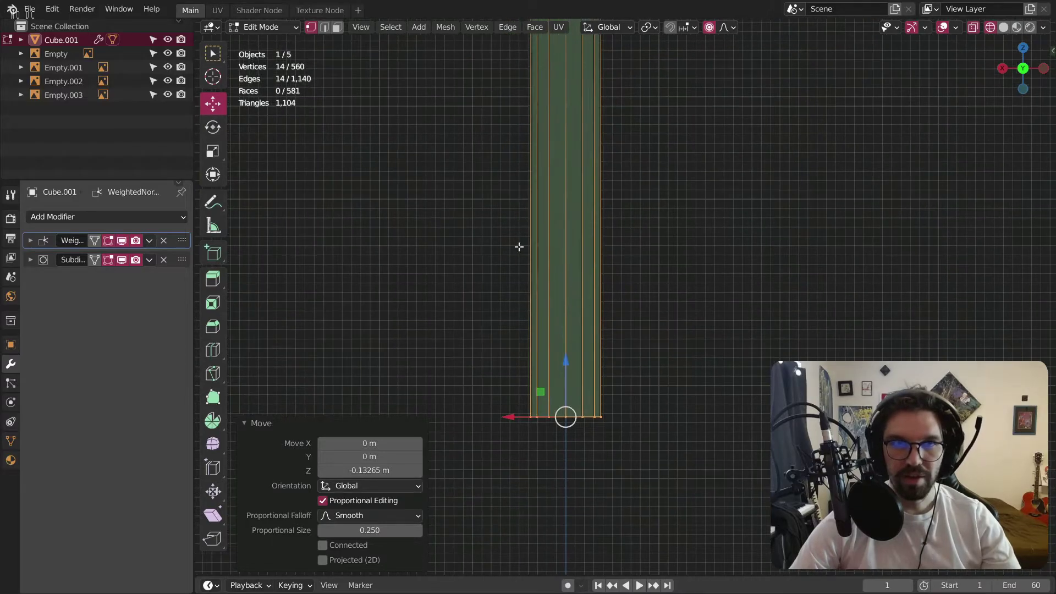
Select the open ring at the handle's lower end and fill it with a face.
click(271, 25)
click(262, 42)
middle_drag(575, 396, 367, 191)
click(280, 26)
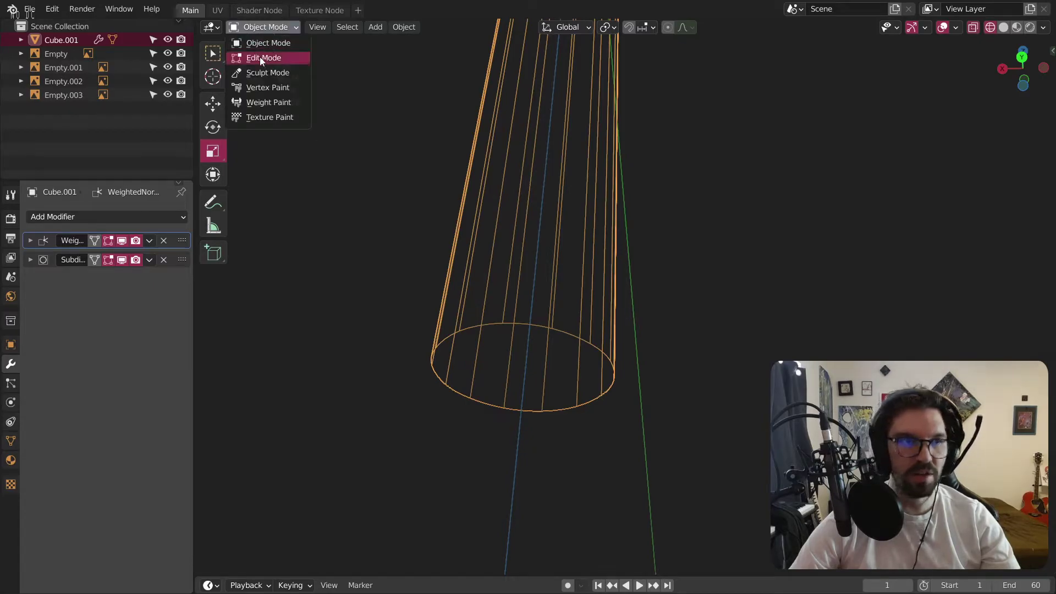
click(260, 58)
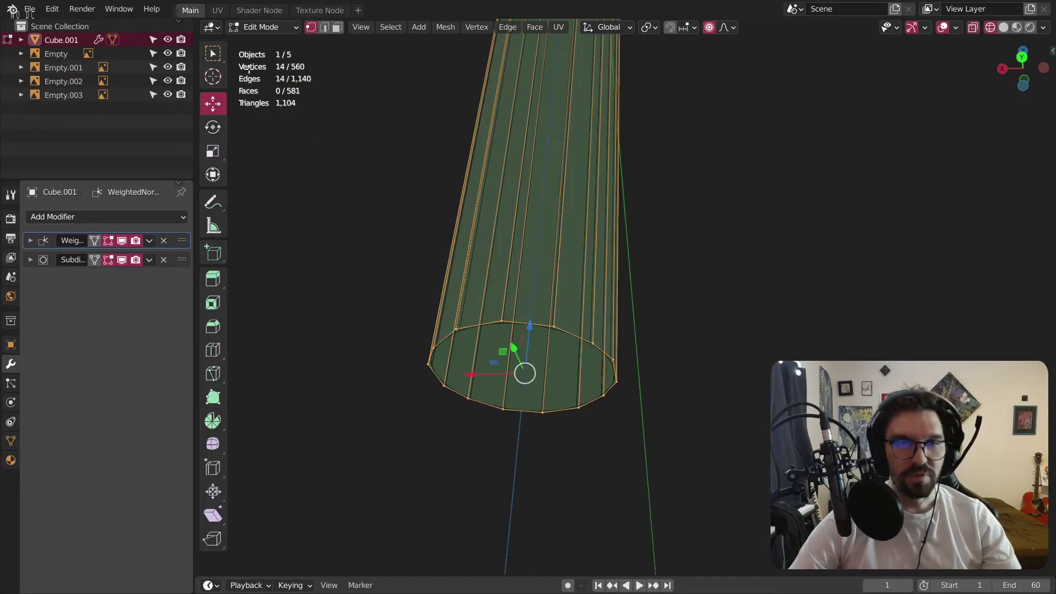
alt+click(509, 318)
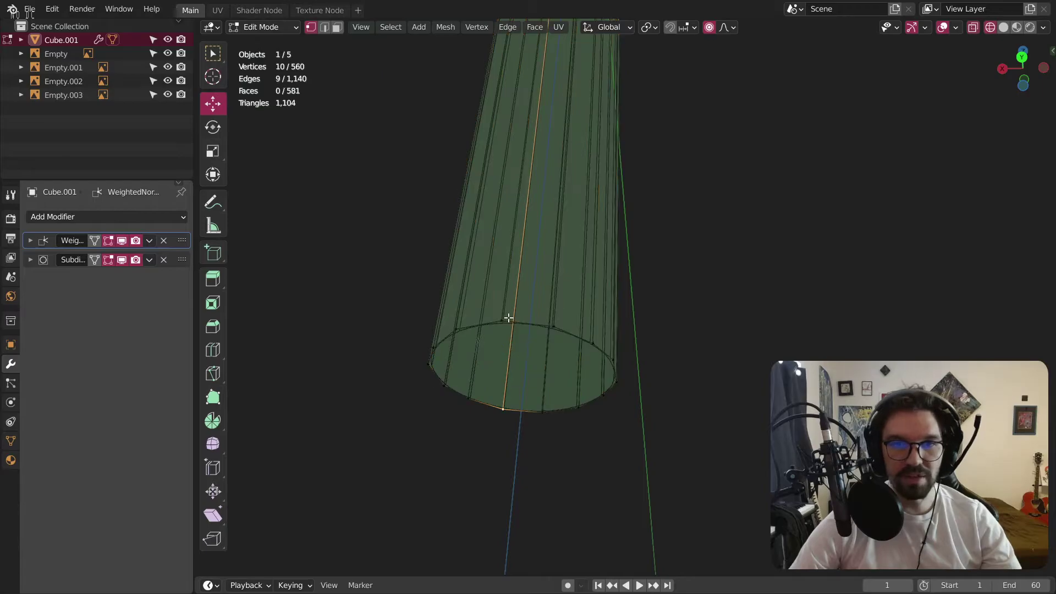
alt+click(500, 326)
key(f)
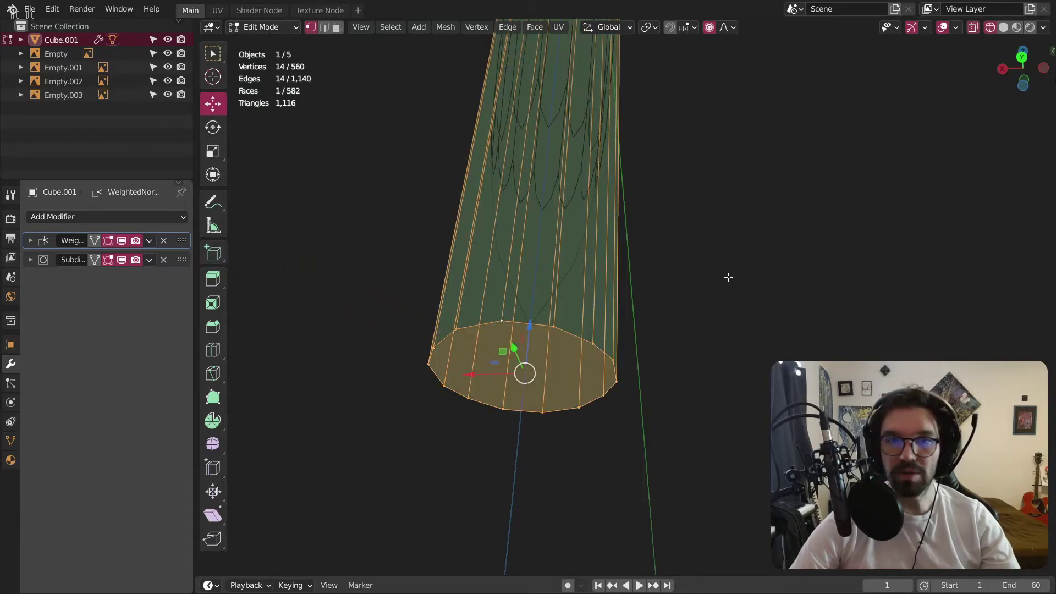
Apply the object's scale in Object Mode and return to Edit Mode.
click(259, 27)
click(266, 41)
key(ctrl+a)
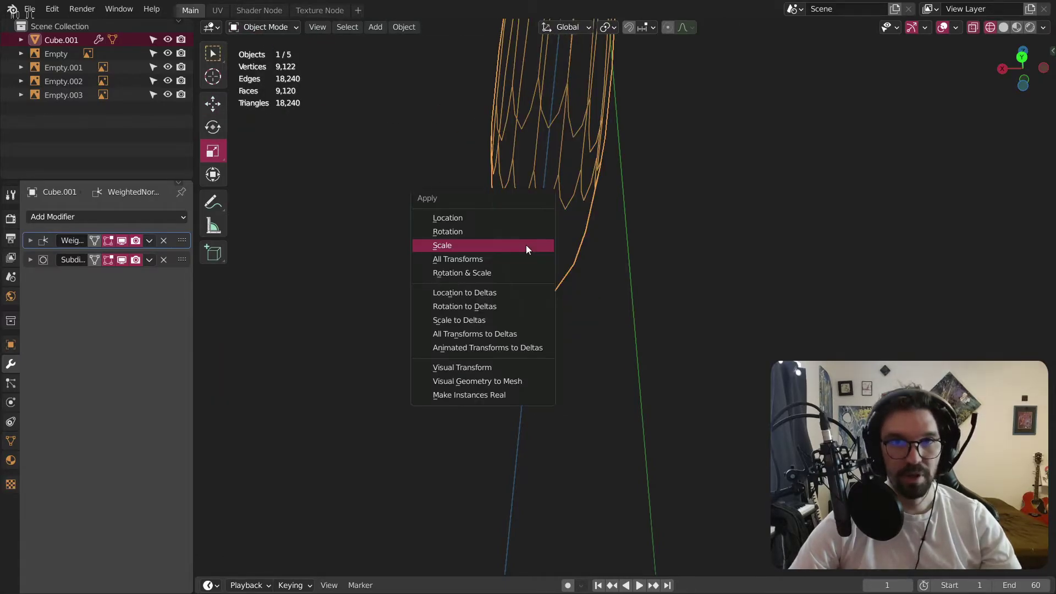
click(526, 245)
click(275, 26)
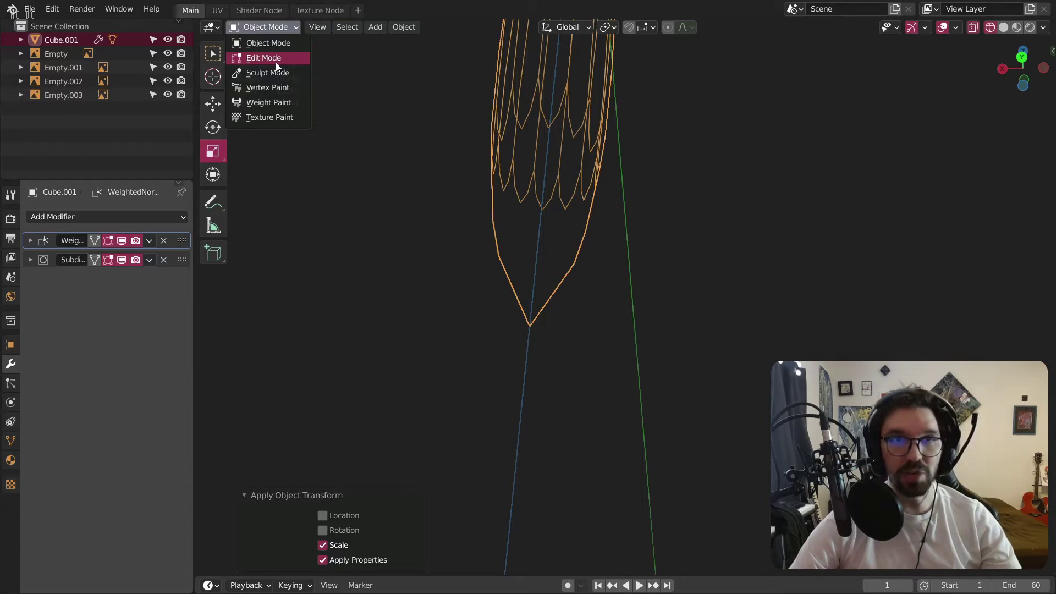
click(273, 58)
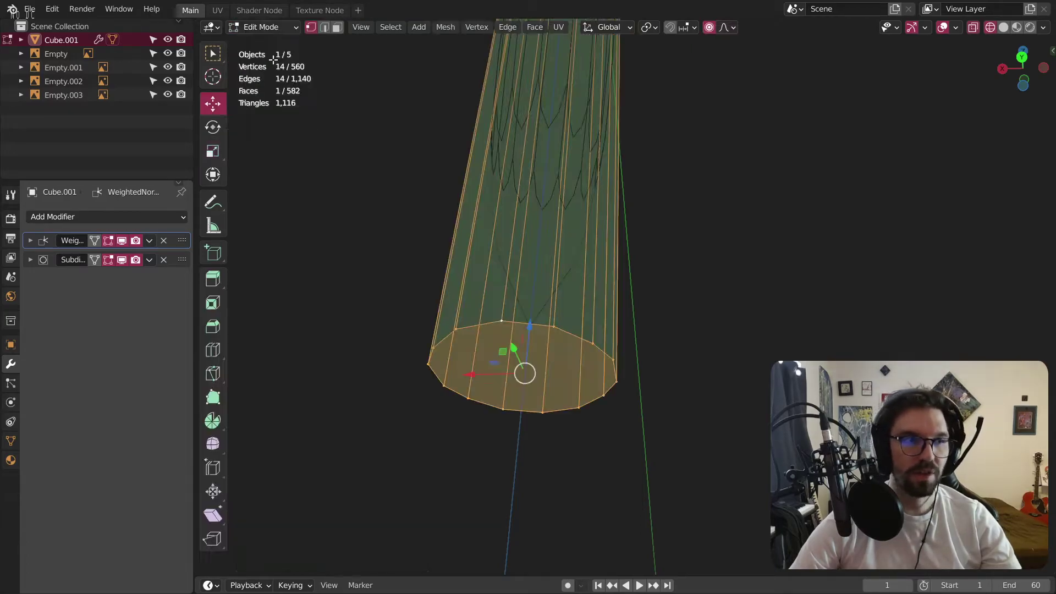
Try to bevel the edge ring of the handle's end cap and switch to Object Mode.
key(ctrl+b)
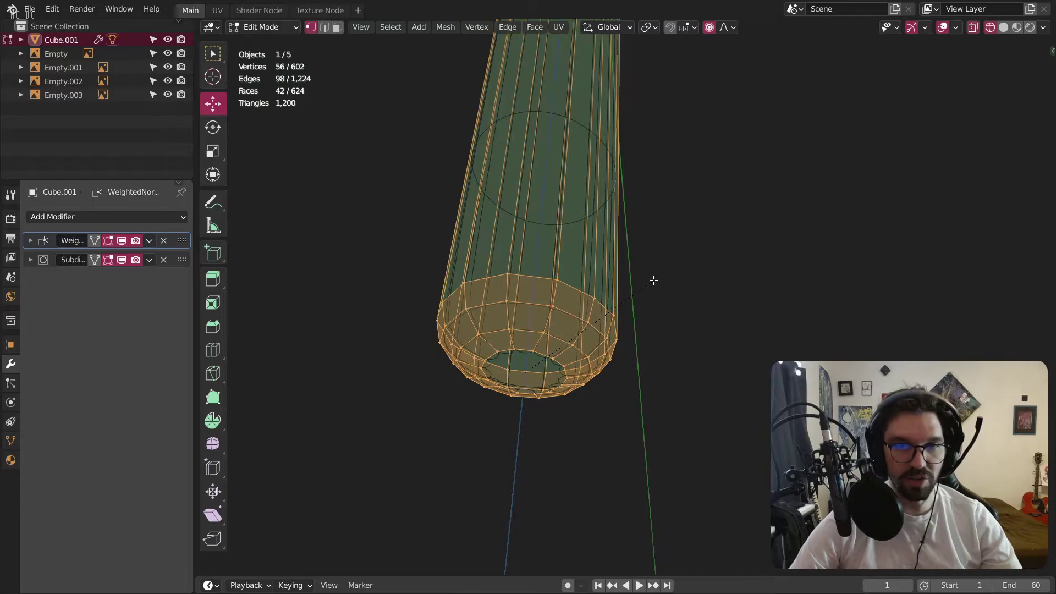
click(654, 279)
click(260, 26)
click(270, 42)
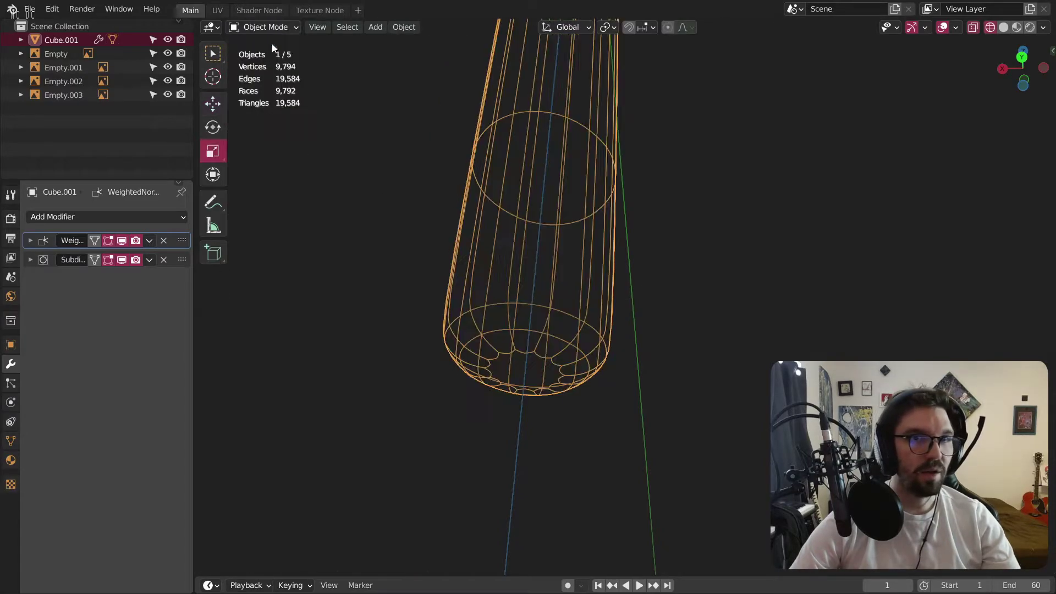
Check the beveled handle end in solid shading, including from the front.
scroll(438, 299, down, 4)
click(1003, 27)
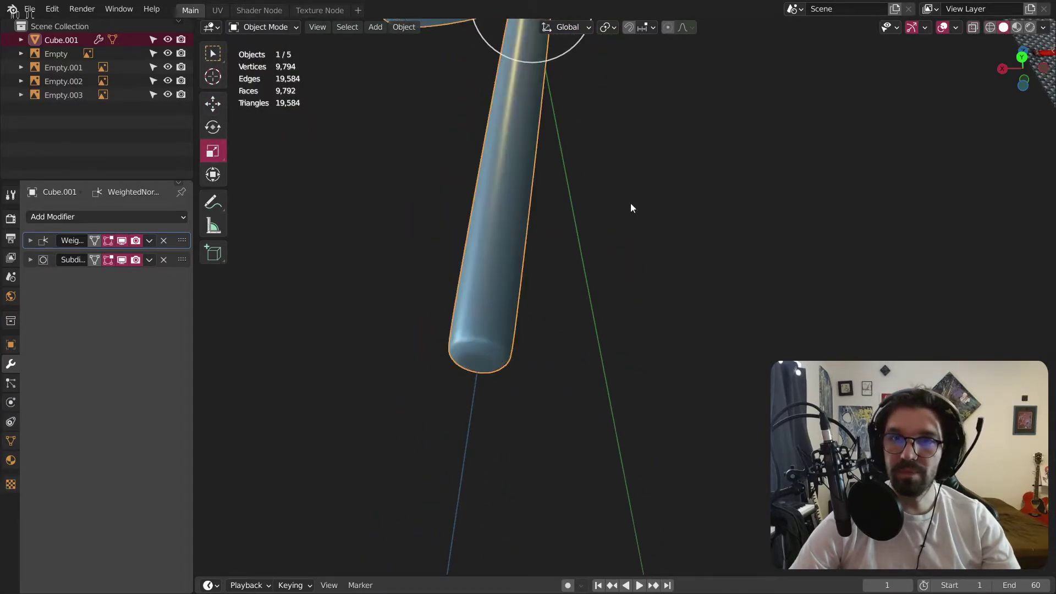
scroll(579, 255, down, 3)
key(KP_3)
key(KP_1)
scroll(653, 327, up, 4)
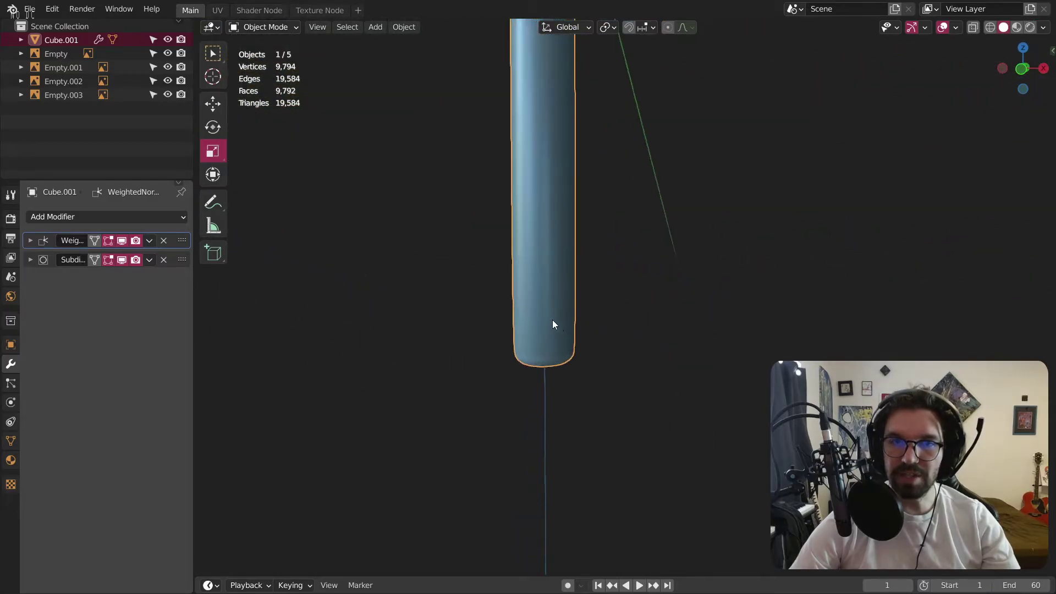
Undo the bevel on the handle's end cap and return to Edit Mode.
key(Tab)
key(Tab)
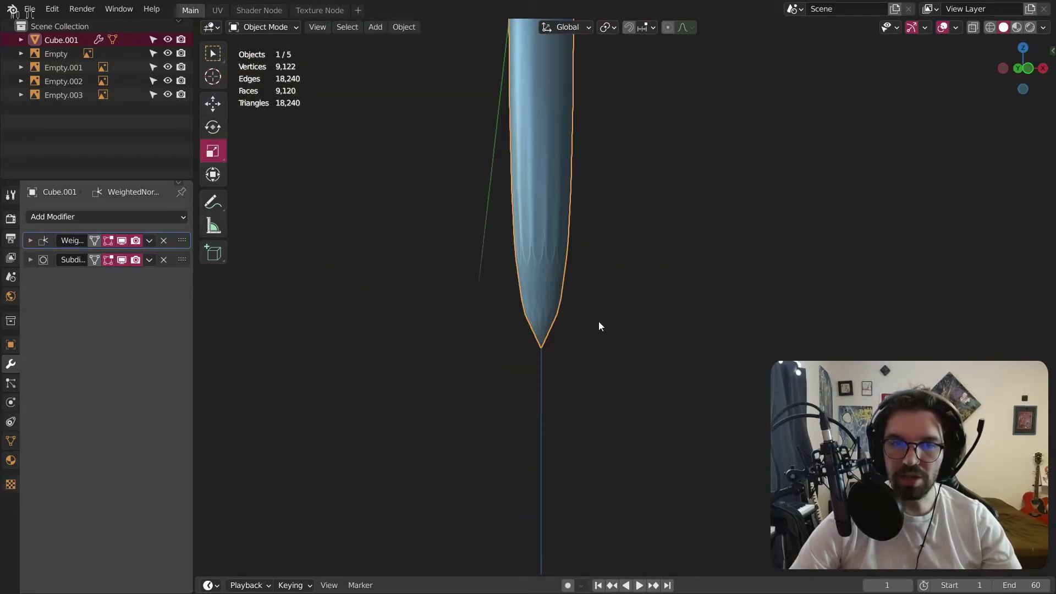
key(Tab)
Flare the handle's lower end by scaling its end face up by 1.445 and again by 1.111.
middle_drag(581, 345, 551, 375)
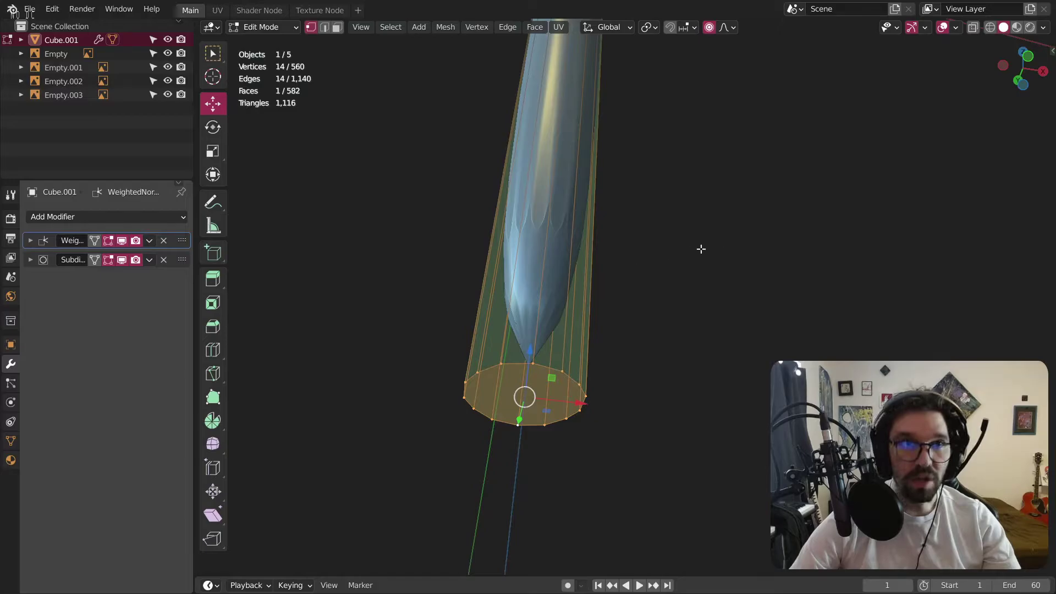
key(s)
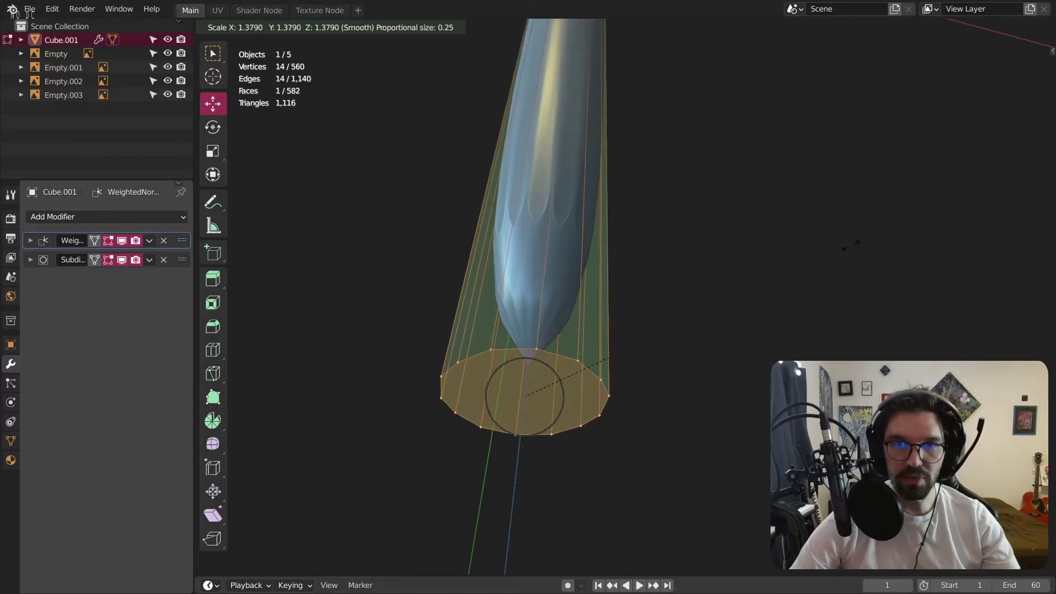
click(862, 242)
scroll(715, 231, down, 5)
middle_drag(667, 217, 664, 311)
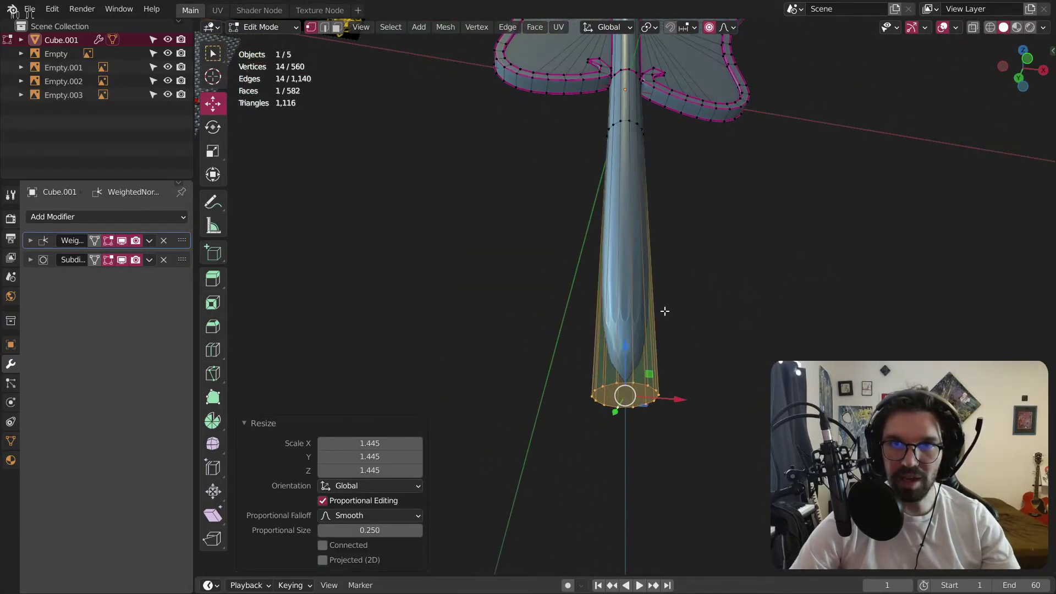
scroll(665, 312, up, 2)
key(s)
click(749, 330)
middle_drag(749, 330, 580, 337)
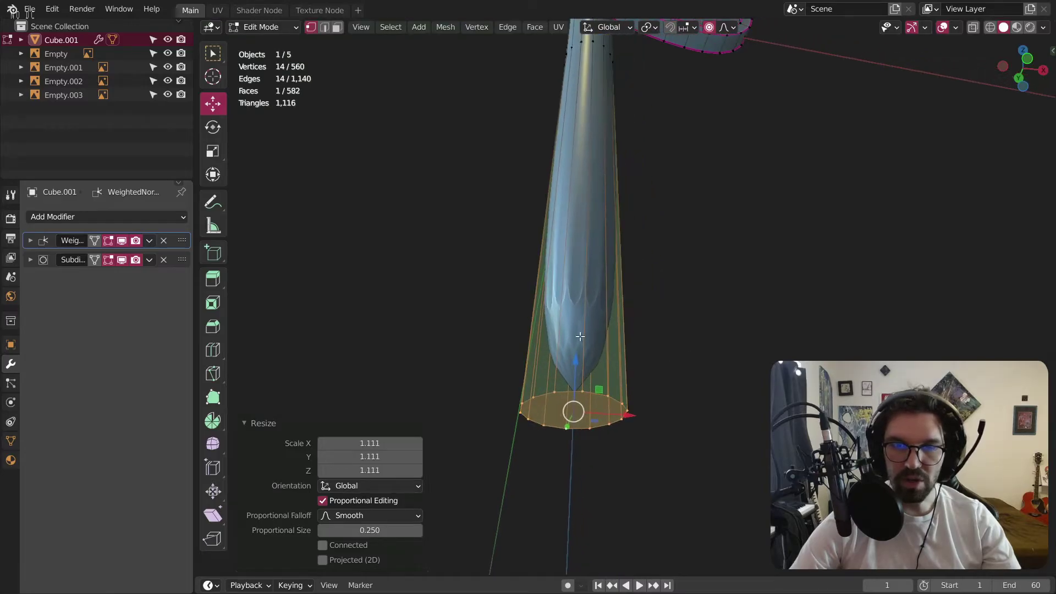
Apply the object's scale again in Object Mode and reopen the mesh for editing with the end face selected.
click(272, 26)
scroll(587, 421, up, 1)
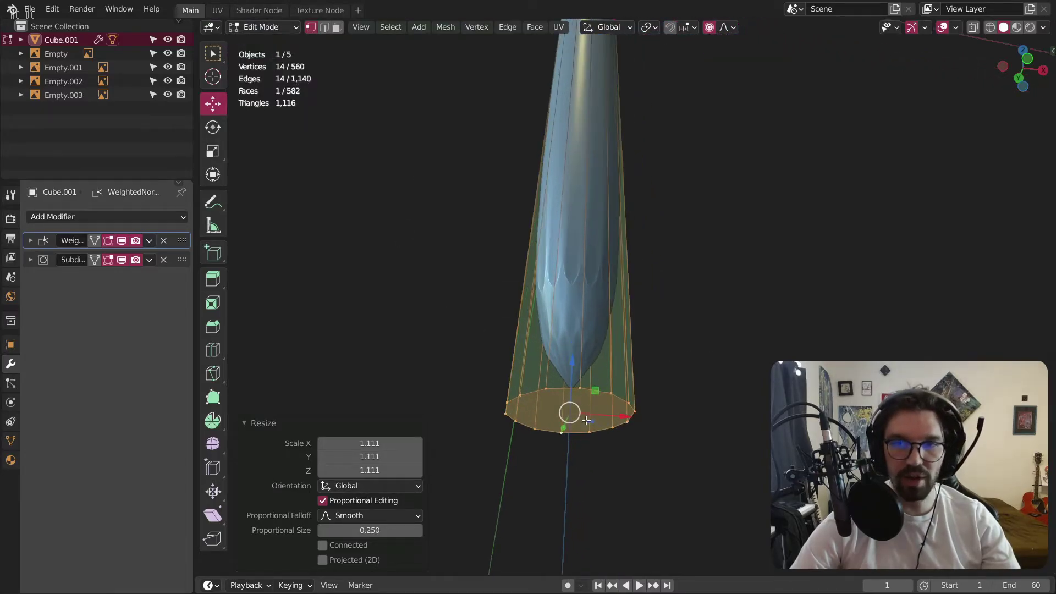
scroll(586, 421, up, 1)
click(275, 25)
click(303, 43)
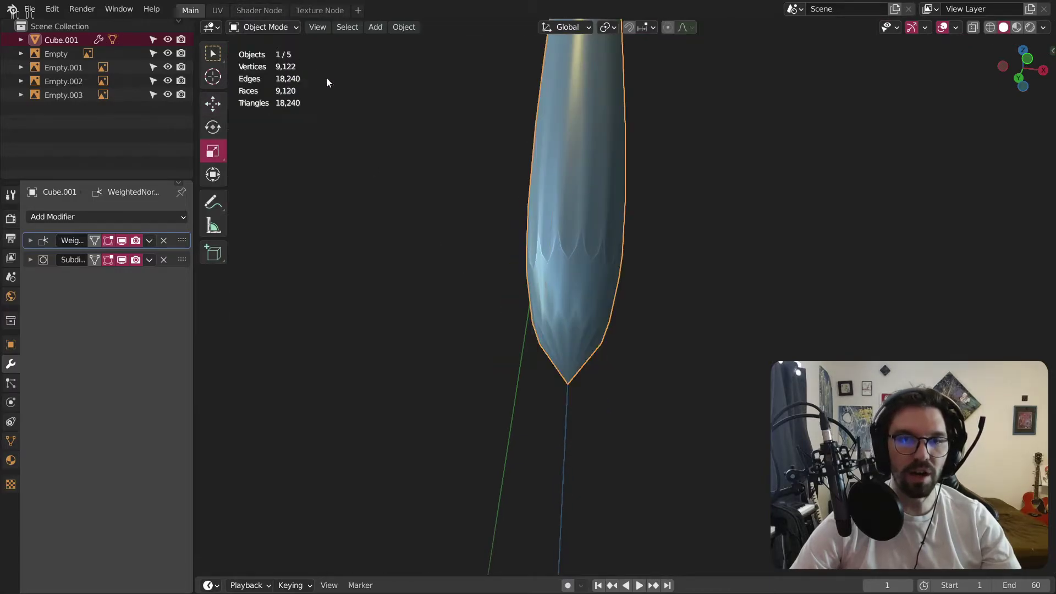
key(ctrl+a)
click(520, 226)
click(273, 26)
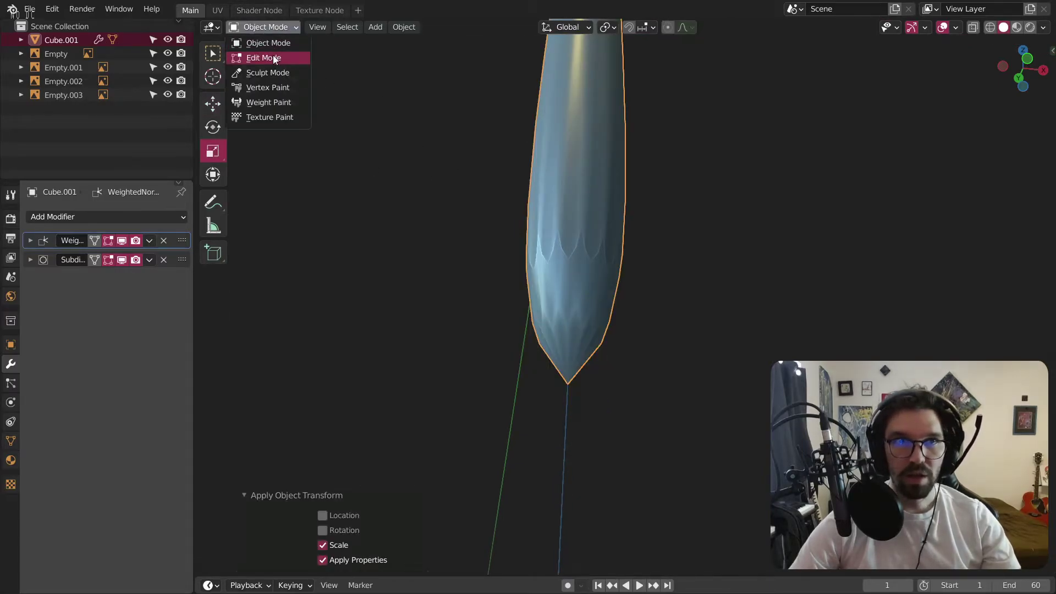
click(273, 55)
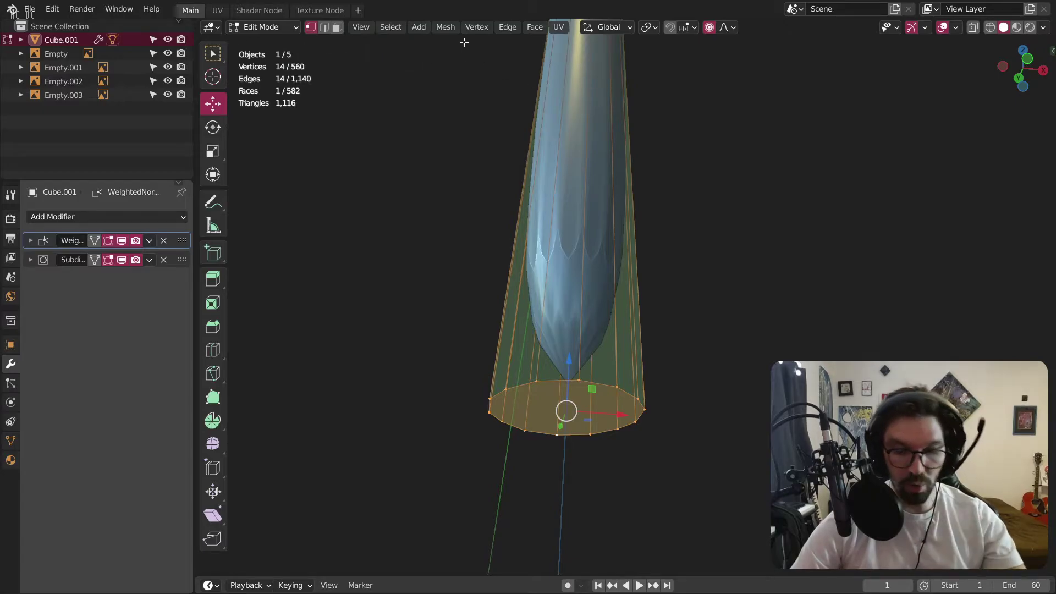
Bevel the edges of the handle's flared end face into a rounded end and switch to Object Mode.
key(ctrl+b)
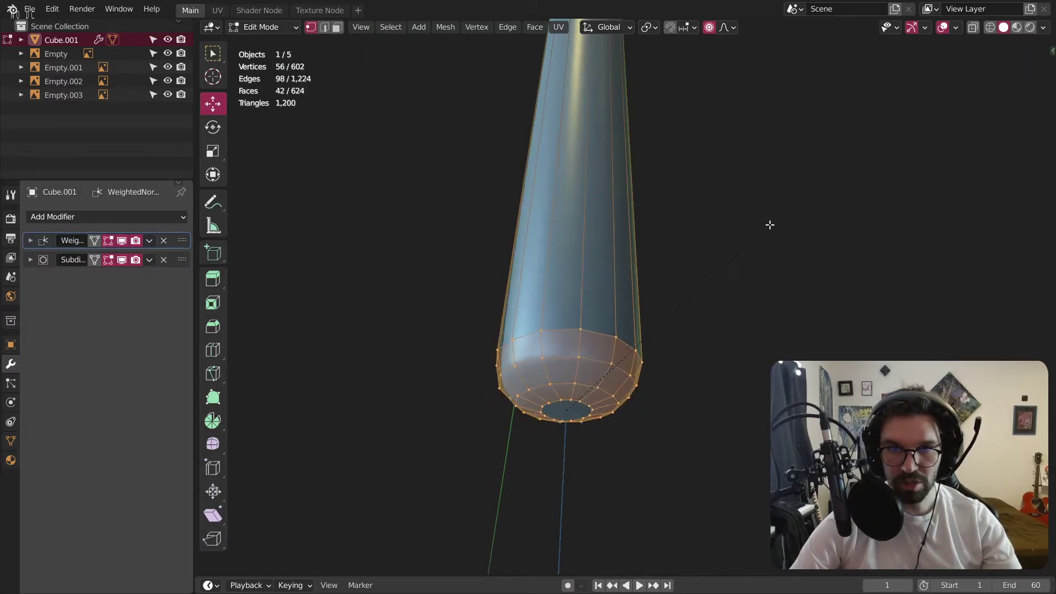
scroll(770, 242, up, 1)
scroll(775, 239, down, 1)
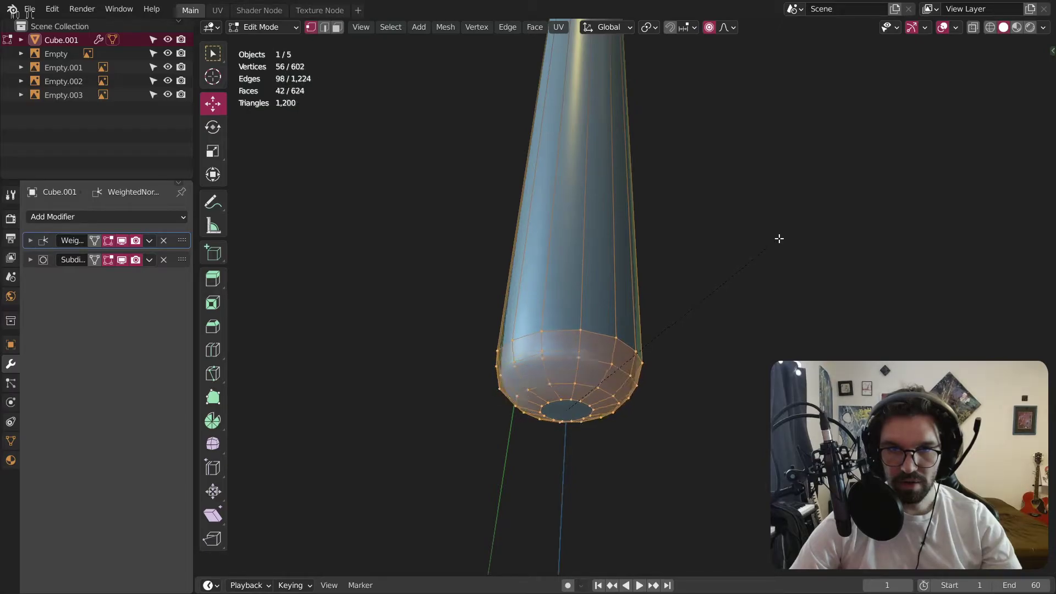
click(780, 239)
click(264, 27)
click(258, 41)
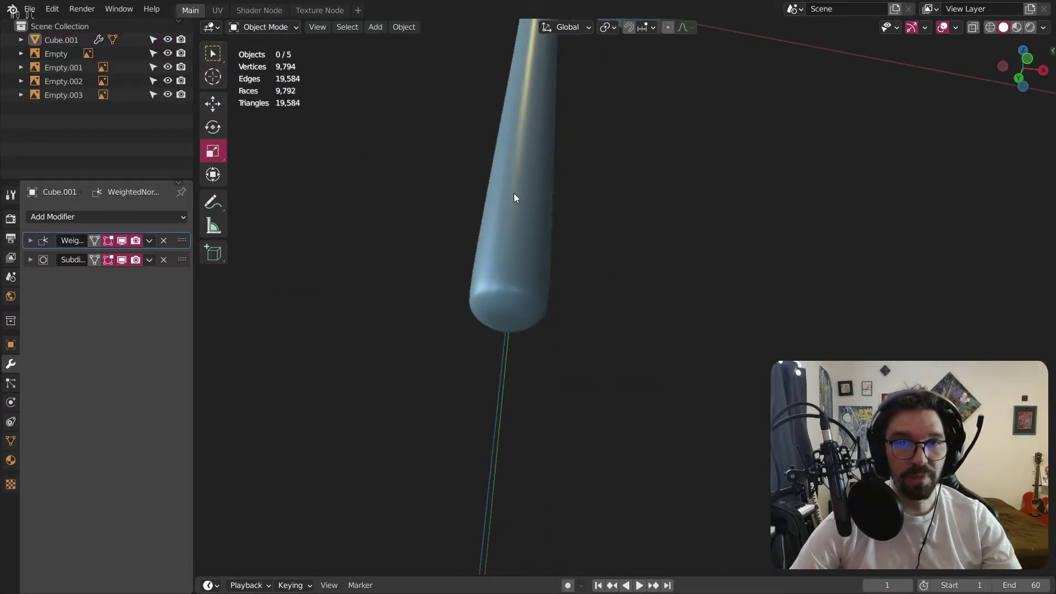
In Edit Mode, select the edge loop around the handle just below the head and scale it down to about 0.72.
middle_drag(515, 197, 707, 290)
scroll(549, 197, up, 4)
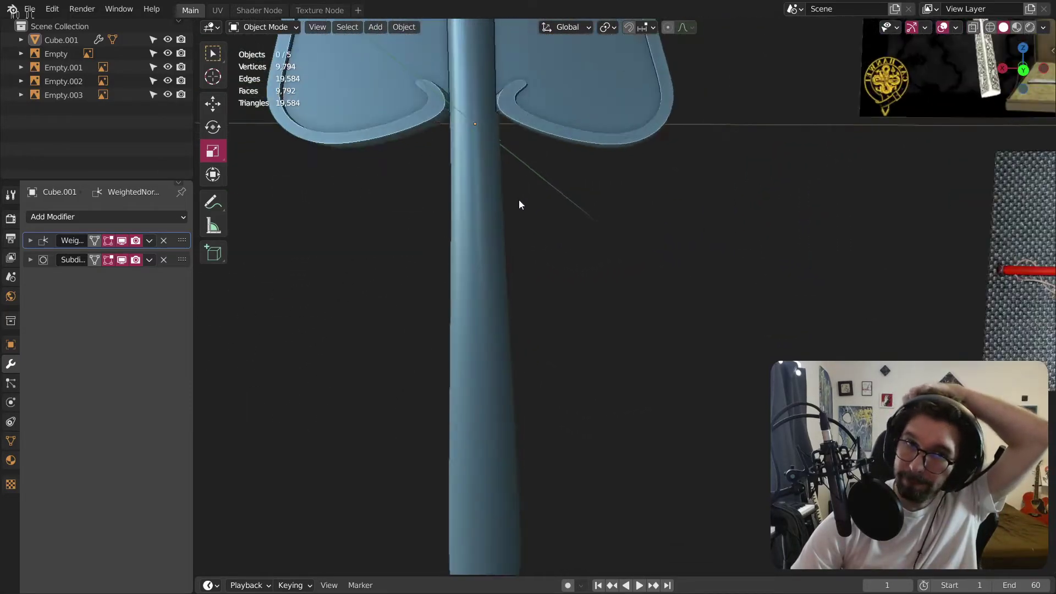
click(477, 200)
click(264, 58)
scroll(495, 220, up, 3)
alt+click(525, 281)
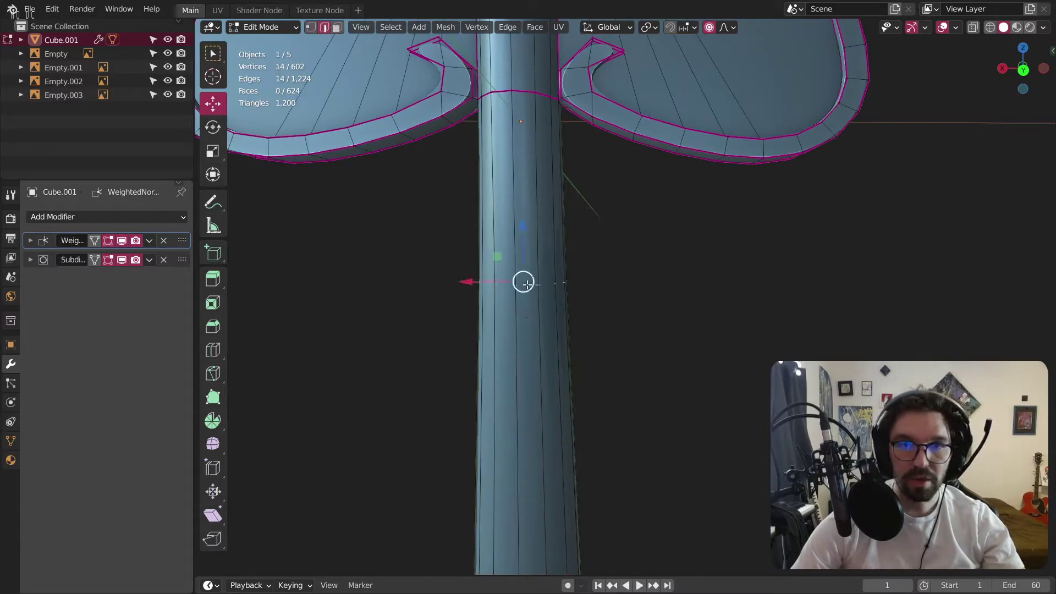
key(s)
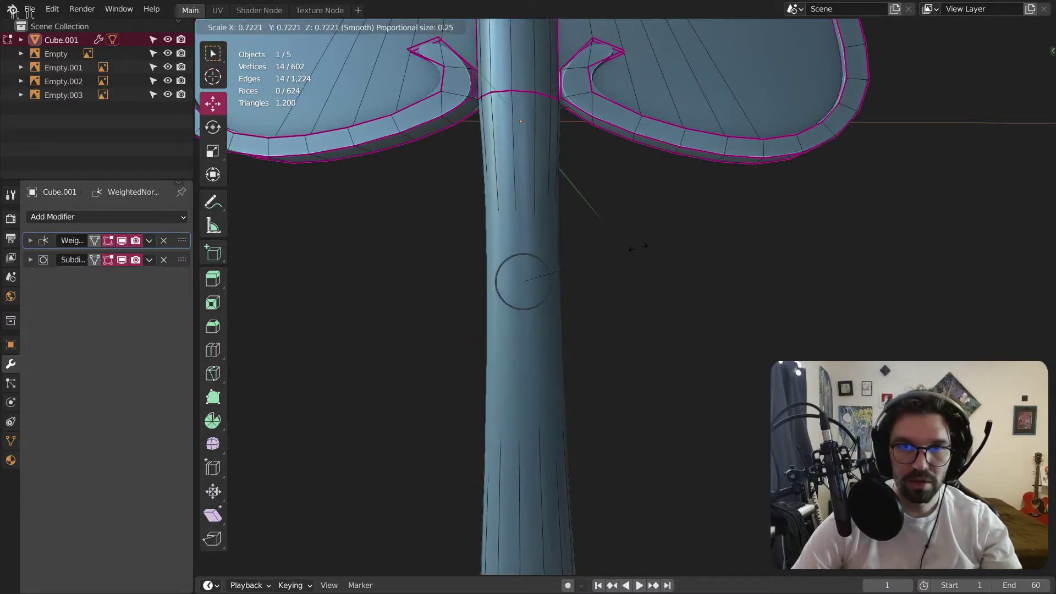
click(638, 243)
Check the handle's tapered shape down to its rounded end in Object Mode.
click(268, 31)
click(269, 42)
click(359, 295)
scroll(383, 288, down, 8)
middle_drag(410, 278, 516, 375)
scroll(515, 371, up, 1)
click(461, 395)
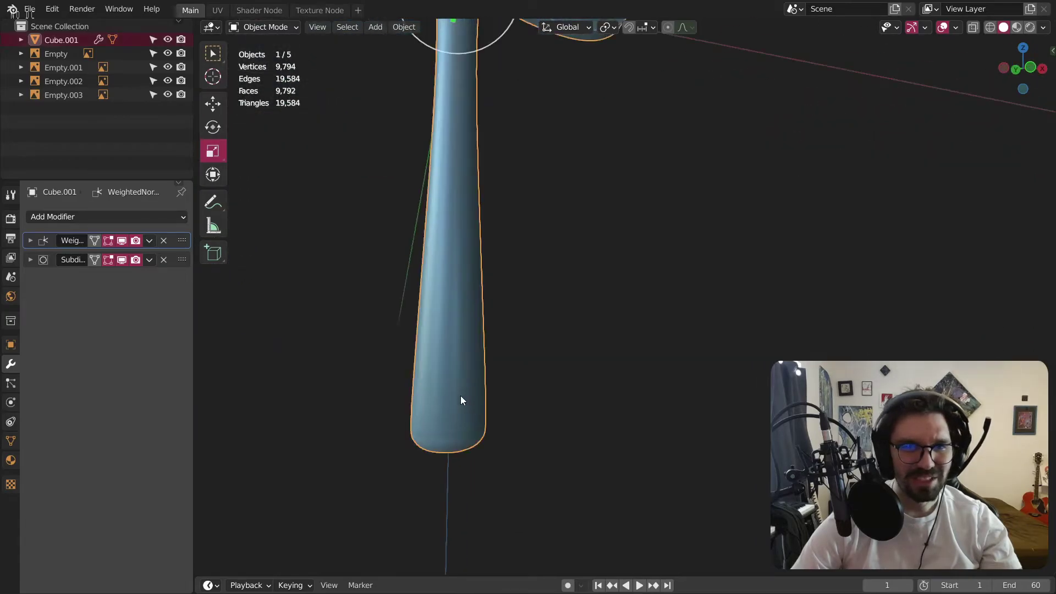
In Edit Mode, select all vertices of the handle's rounded end with see-through display, turn off proportional editing and rescale the end.
shift+middle_drag(461, 395, 534, 355)
click(266, 31)
click(267, 61)
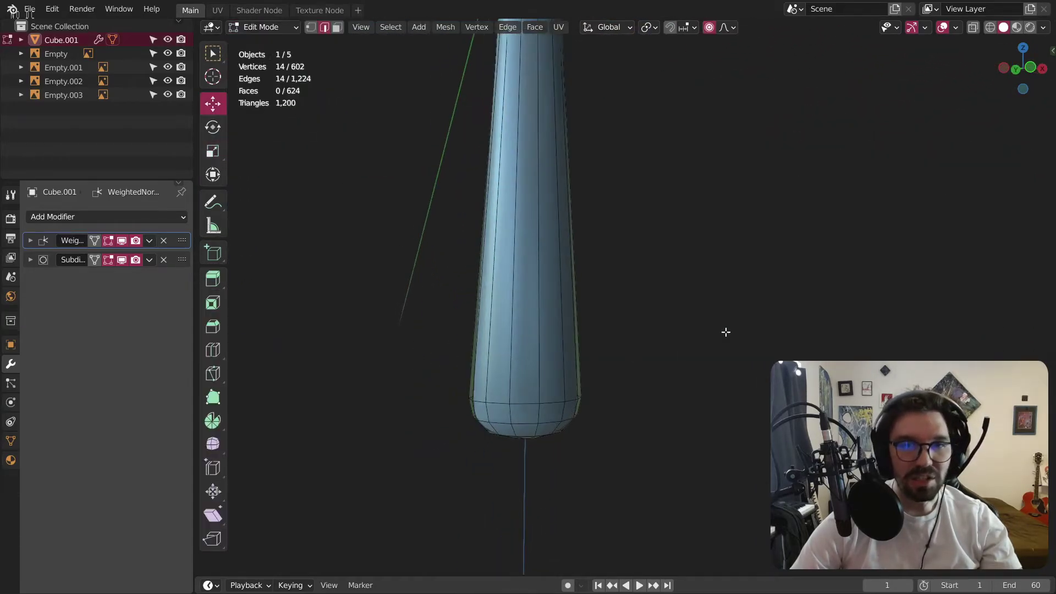
click(1030, 67)
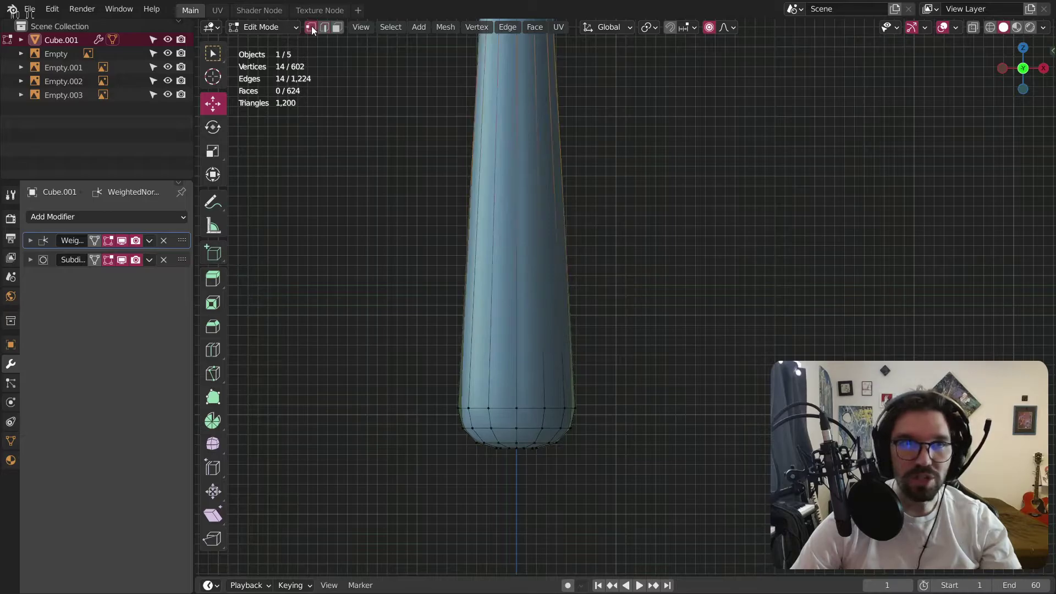
key(1)
key(shift+z)
drag(405, 368, 687, 569)
middle_drag(644, 495, 583, 291)
click(213, 151)
middle_drag(448, 259, 553, 396)
click(549, 371)
key(ctrl+z)
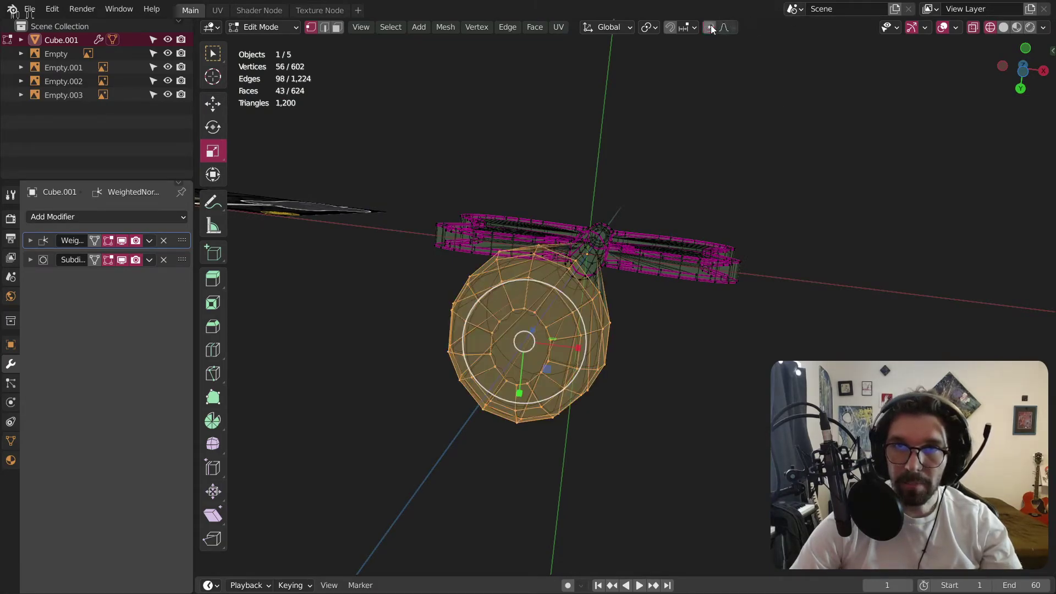
drag(547, 369, 547, 364)
Examine the handle and its flared end from several angles in Object Mode with solid shading.
click(270, 25)
click(259, 35)
click(346, 331)
scroll(385, 307, down, 2)
middle_drag(503, 245, 506, 330)
shift+middle_drag(695, 133, 745, 219)
click(1003, 28)
middle_drag(668, 346, 610, 368)
scroll(586, 270, down, 3)
scroll(650, 372, down, 1)
scroll(610, 369, up, 3)
middle_drag(611, 368, 573, 354)
scroll(573, 354, up, 4)
Reopen the model in Edit Mode and turn off the Subdivision modifier's viewport display.
click(425, 244)
click(265, 24)
click(265, 59)
scroll(544, 295, up, 2)
shift+middle_drag(512, 372, 438, 280)
alt+click(518, 258)
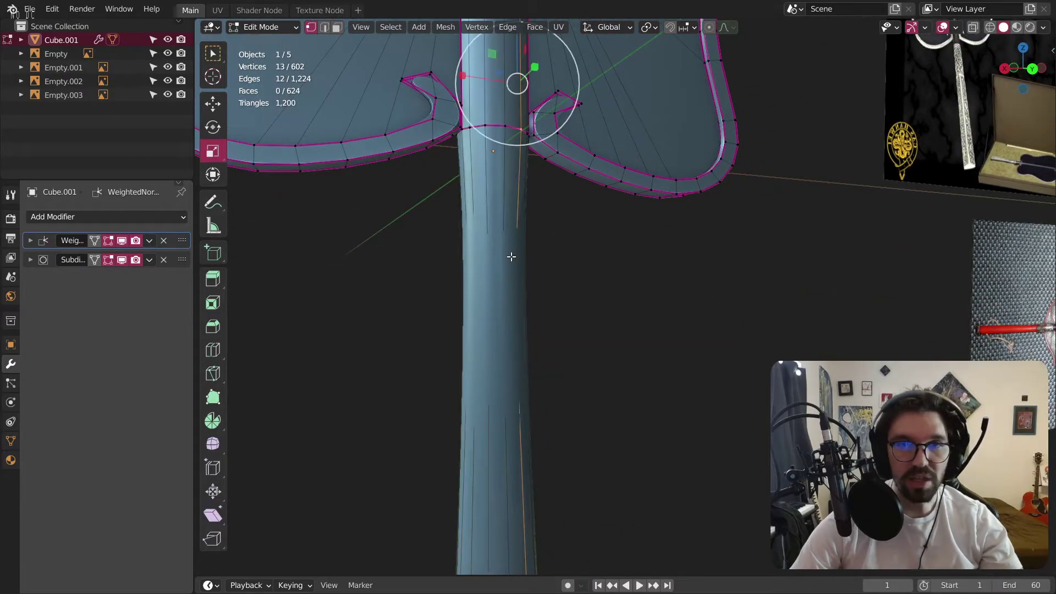
click(122, 260)
Select the edge loop around the handle just below the head and scale it up by 1.203.
alt+click(511, 289)
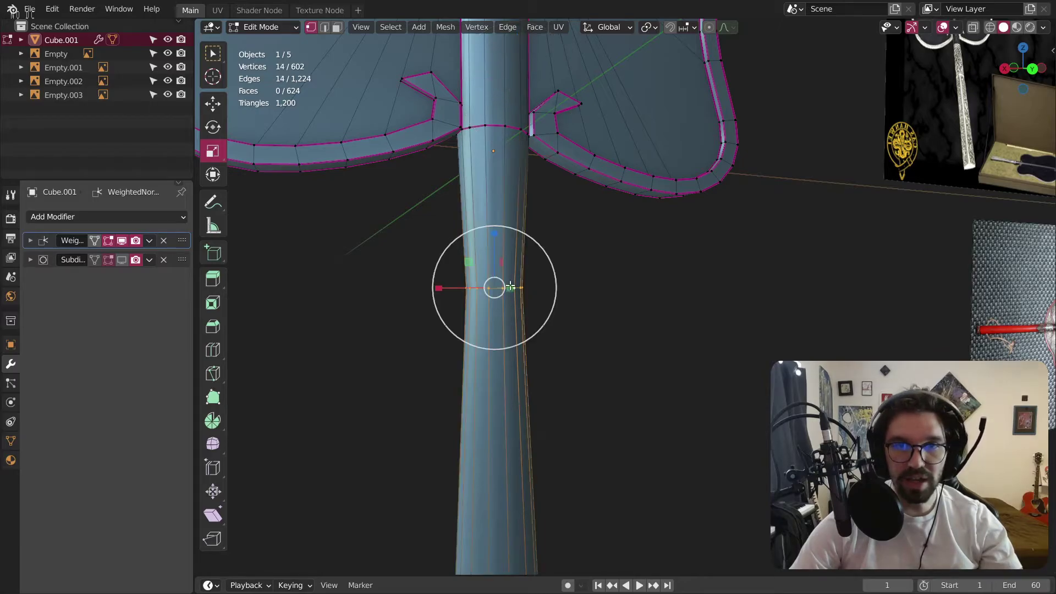
scroll(511, 272, up, 2)
middle_drag(531, 272, 513, 281)
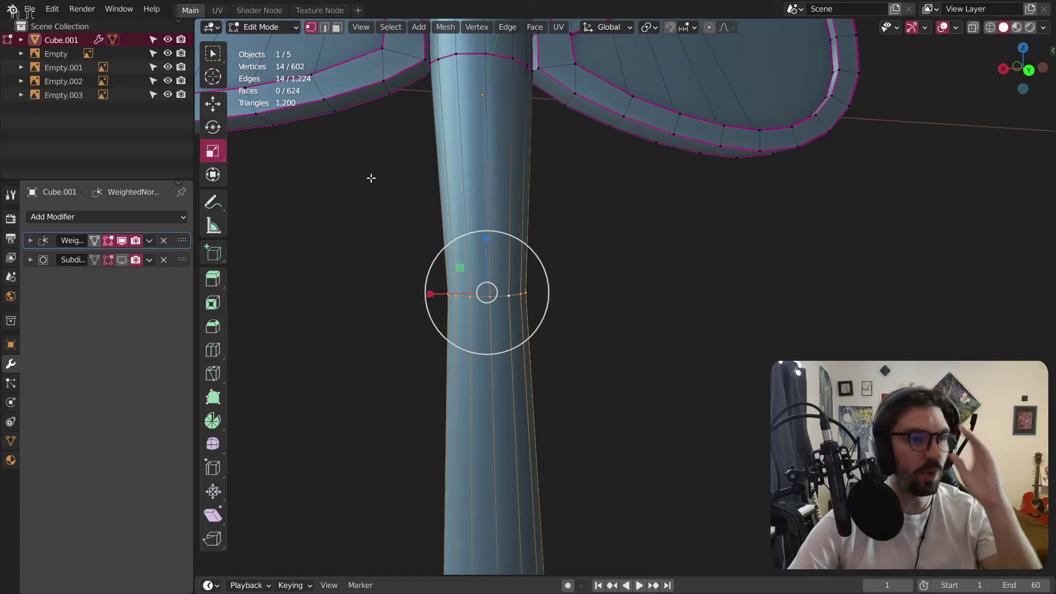
key(2)
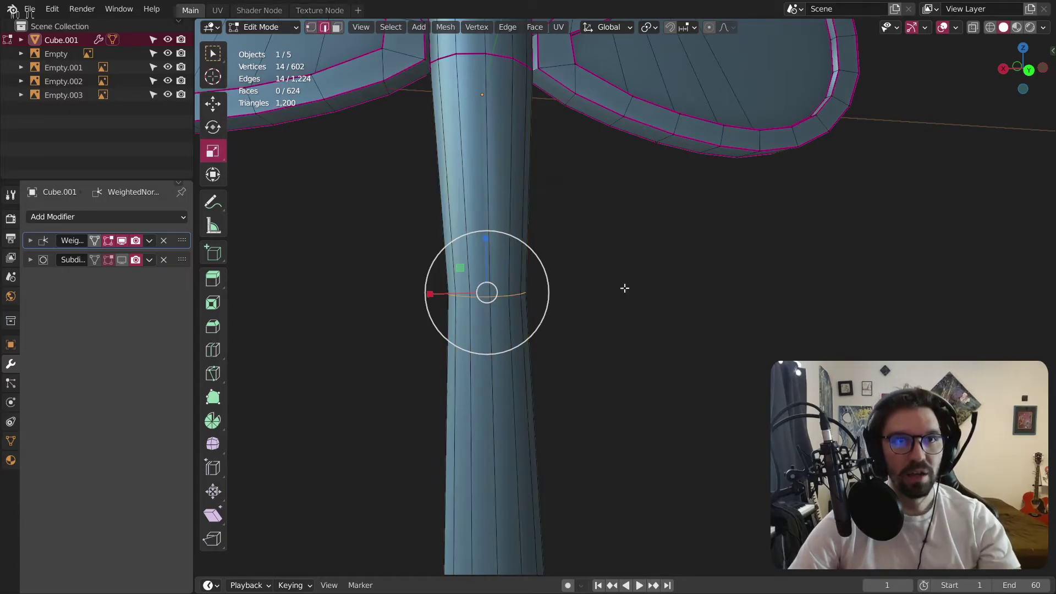
key(s)
click(674, 302)
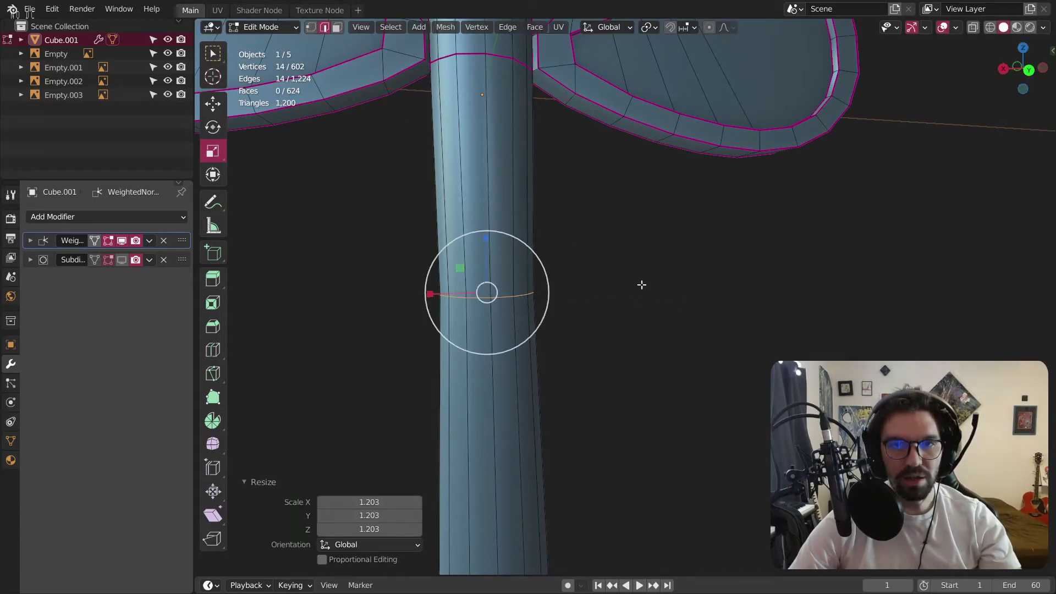
Scale up the selected edge loop just below the fan's head by 1.052.
scroll(583, 228, down, 2)
scroll(583, 229, down, 3)
shift+middle_drag(589, 247, 582, 284)
scroll(581, 284, up, 1)
middle_drag(498, 236, 521, 198)
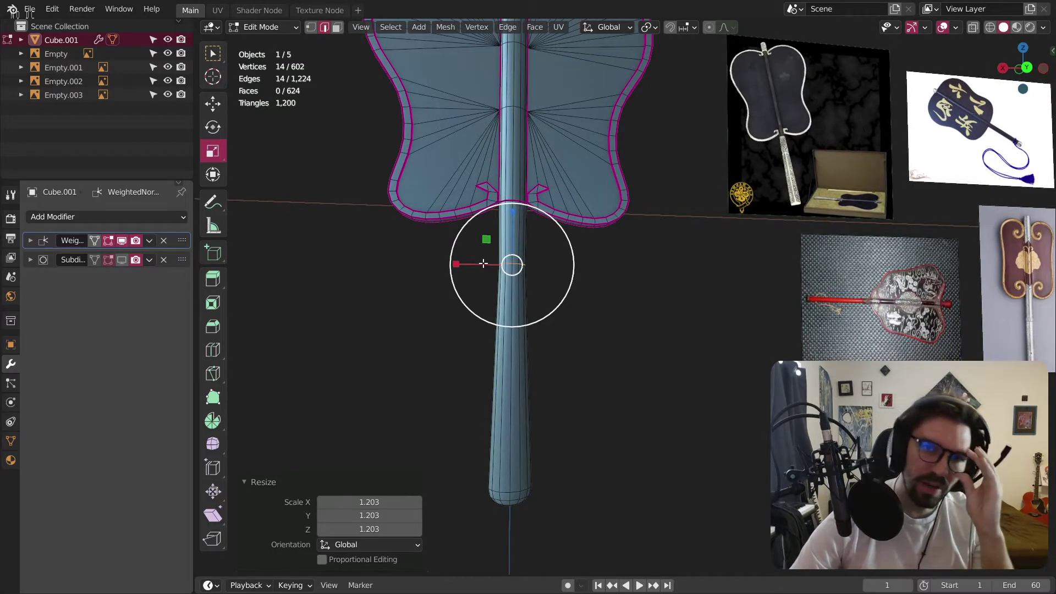
scroll(530, 266, up, 2)
middle_drag(530, 267, 561, 271)
key(s)
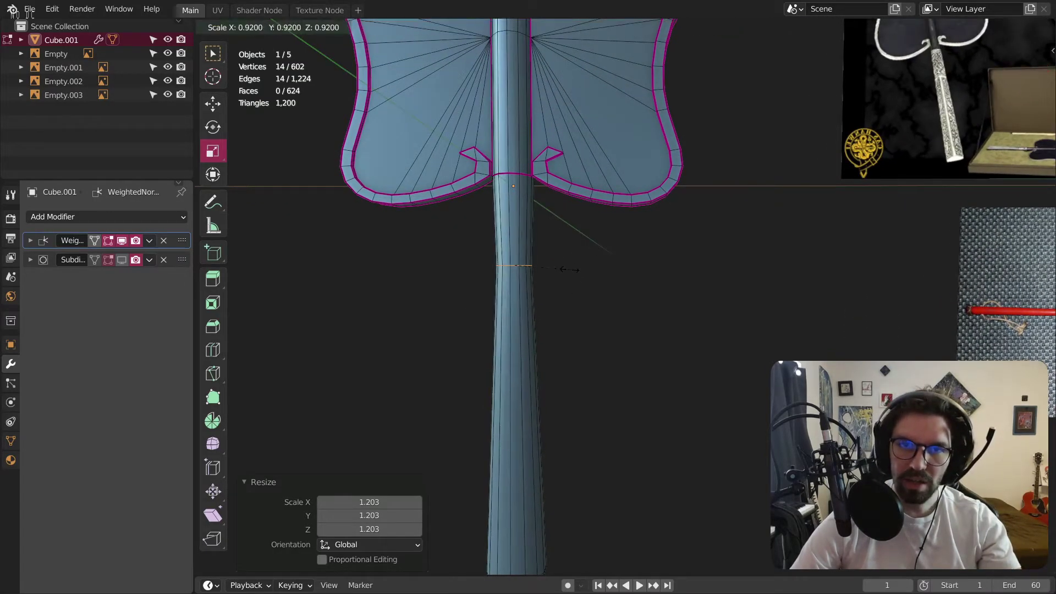
click(577, 271)
scroll(566, 270, down, 2)
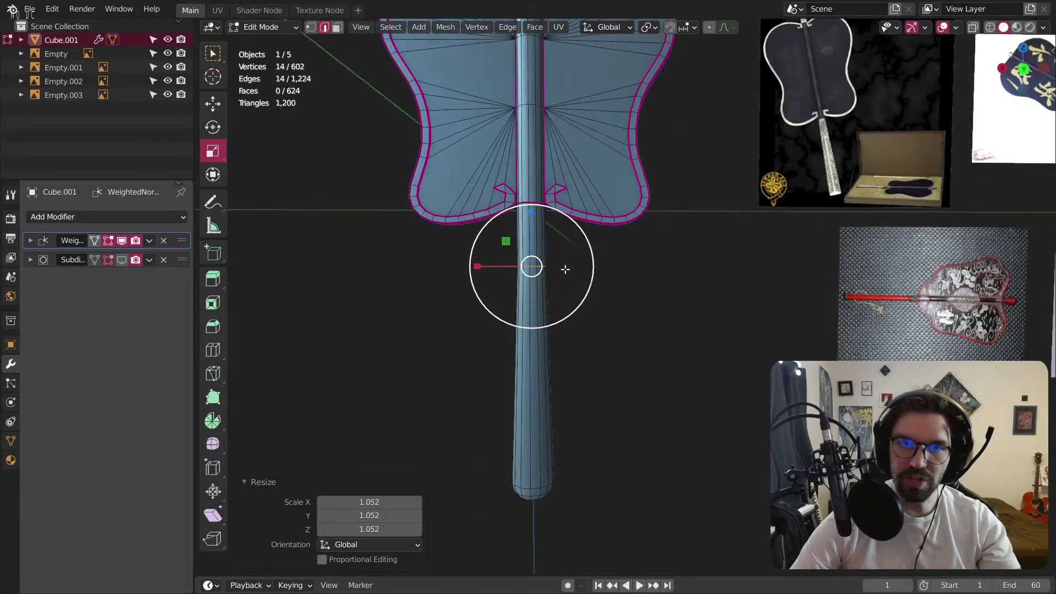
Check the handle's silhouette in Object Mode, return to Edit Mode and enlarge the loop below the head by a further 1.061.
middle_drag(563, 269, 531, 264)
click(247, 29)
click(286, 42)
middle_drag(446, 287, 527, 275)
click(441, 331)
click(528, 275)
click(255, 31)
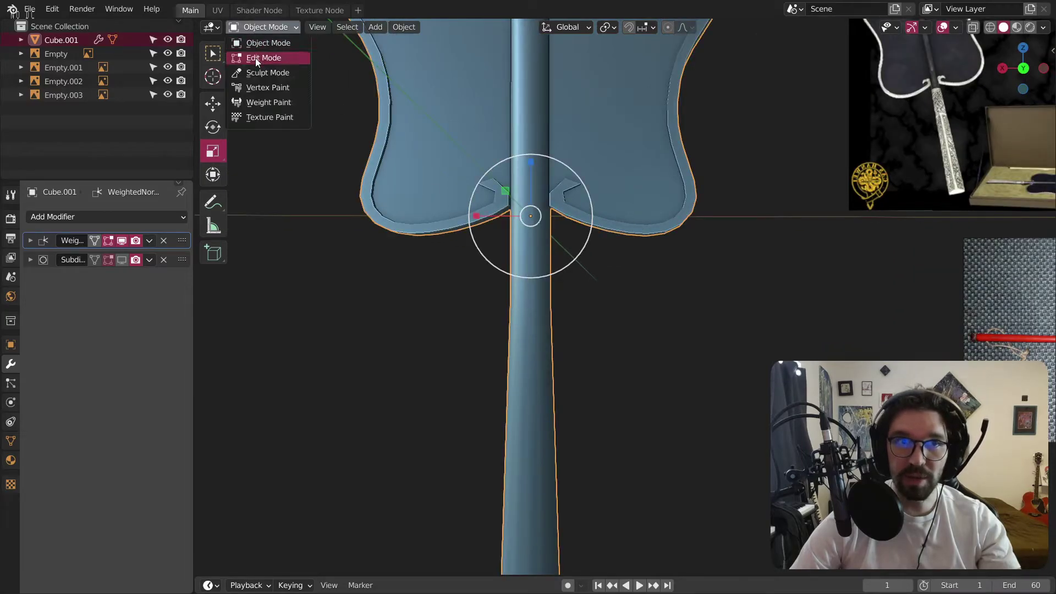
click(255, 57)
scroll(513, 281, up, 2)
key(s)
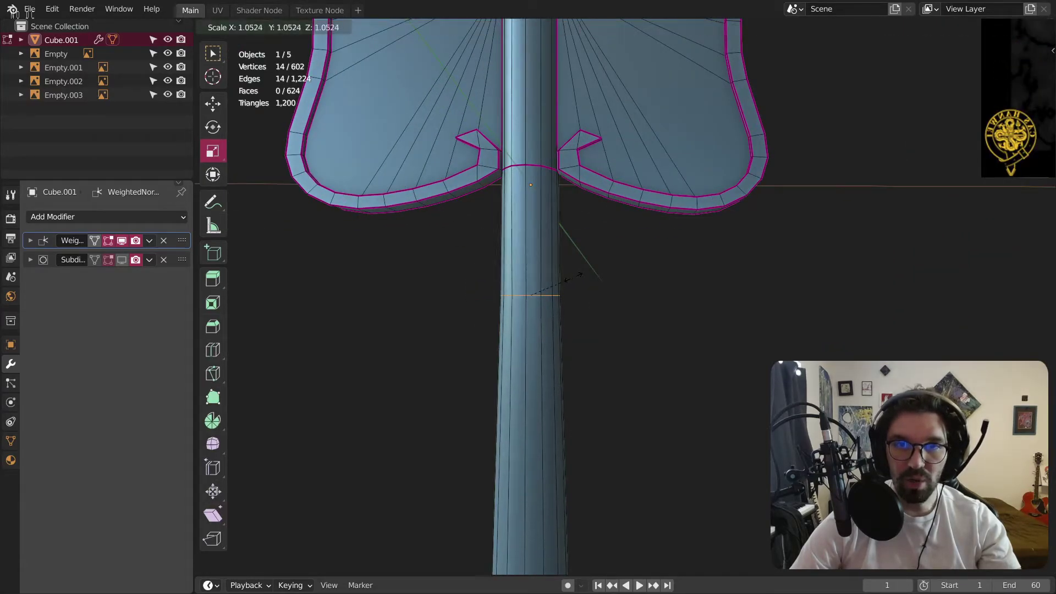
click(573, 278)
key(s)
click(573, 279)
Examine the handle's flare and rounded end in Object Mode from several angles.
click(261, 26)
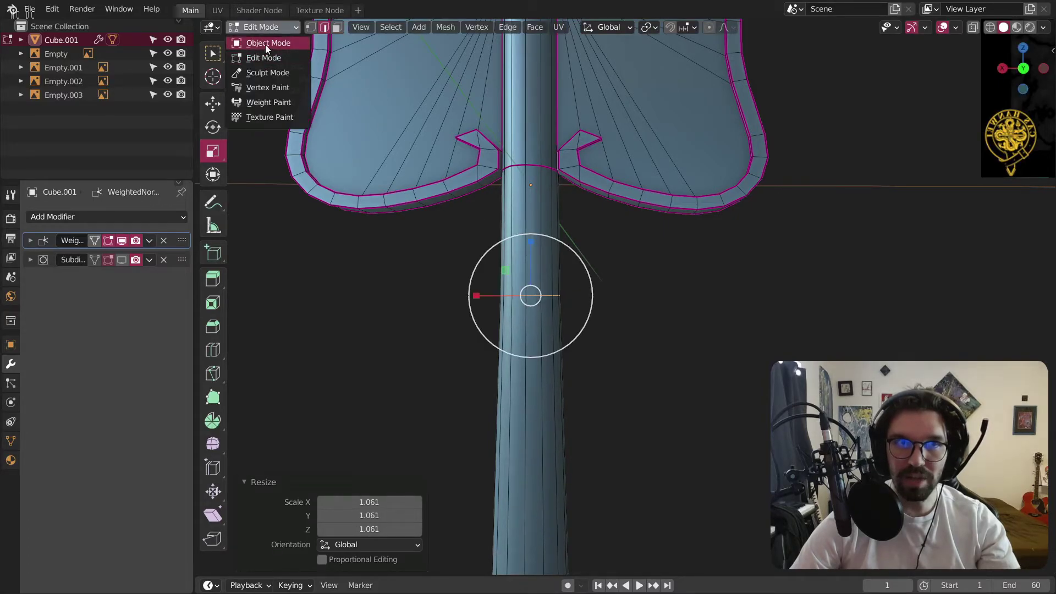
click(265, 43)
scroll(457, 316, down, 5)
click(483, 313)
middle_drag(483, 312, 633, 324)
middle_drag(464, 370, 506, 391)
click(477, 386)
scroll(517, 388, up, 3)
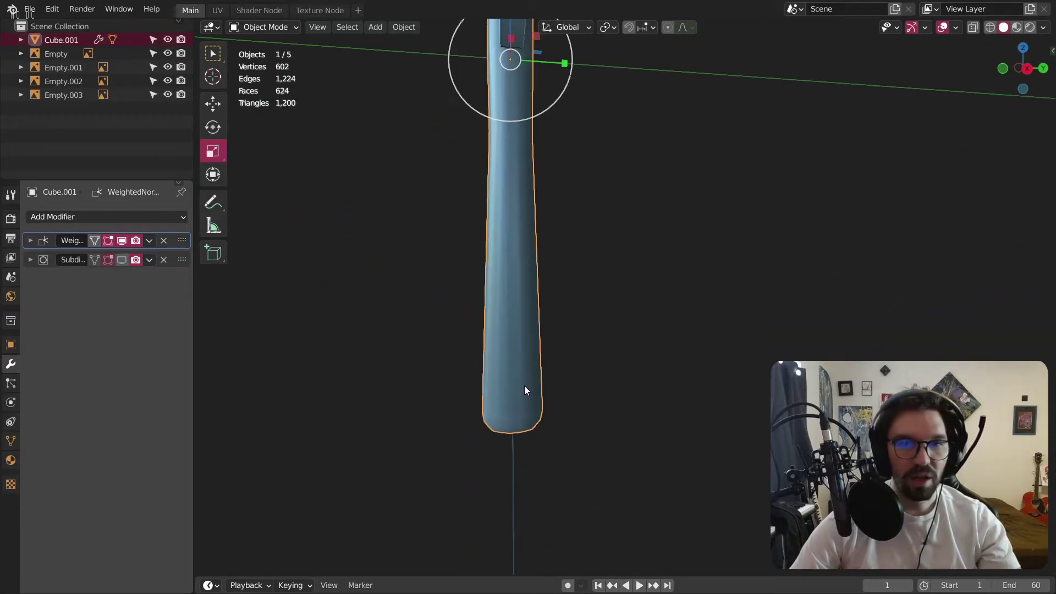
In Edit Mode, select all vertices of the handle's rounded end in a wireframe side view.
click(1027, 68)
click(265, 27)
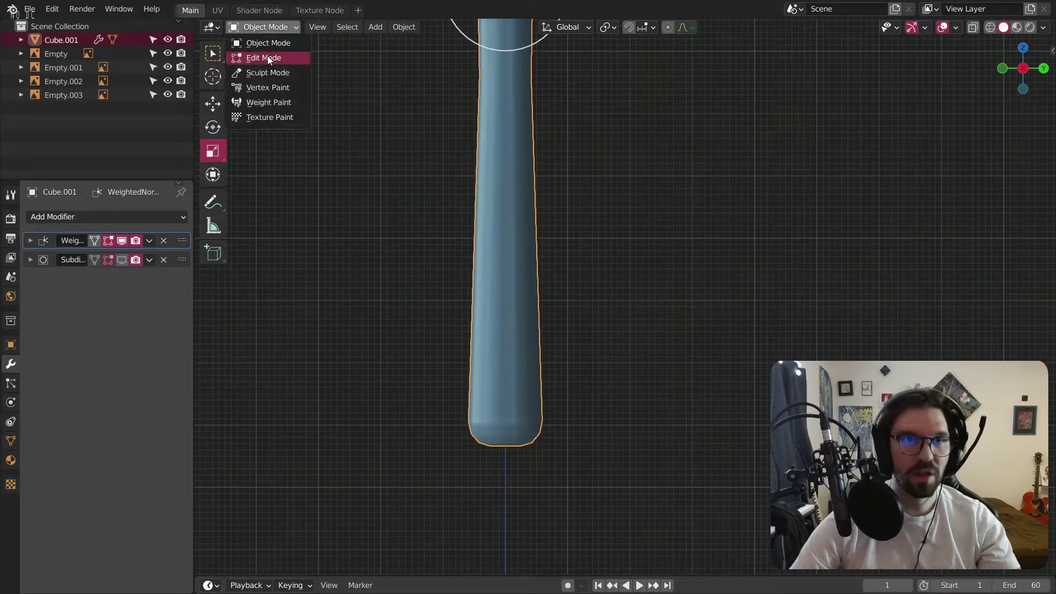
click(267, 55)
click(990, 28)
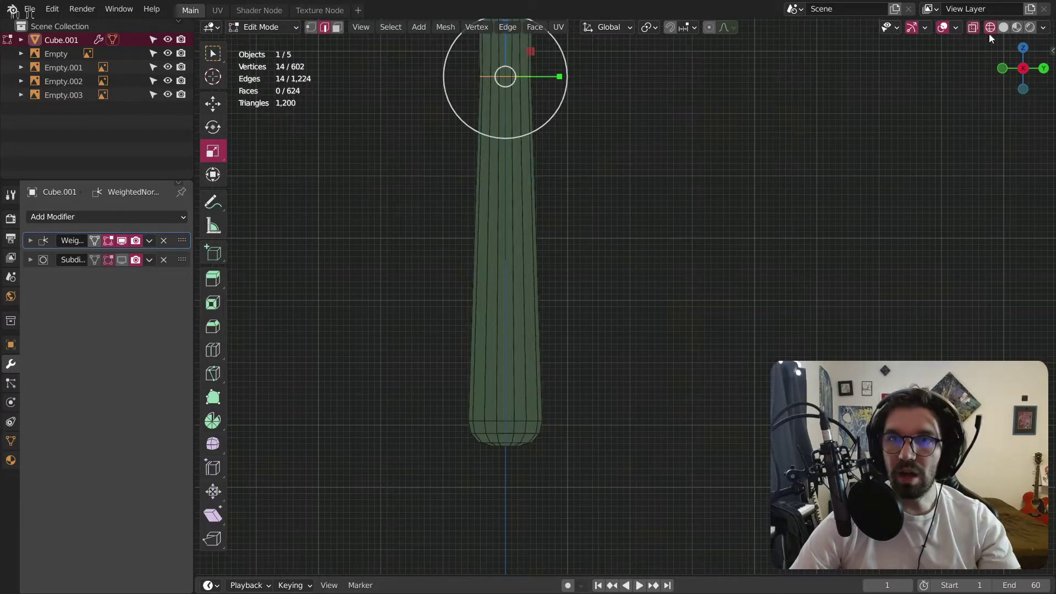
click(309, 27)
drag(419, 391, 580, 527)
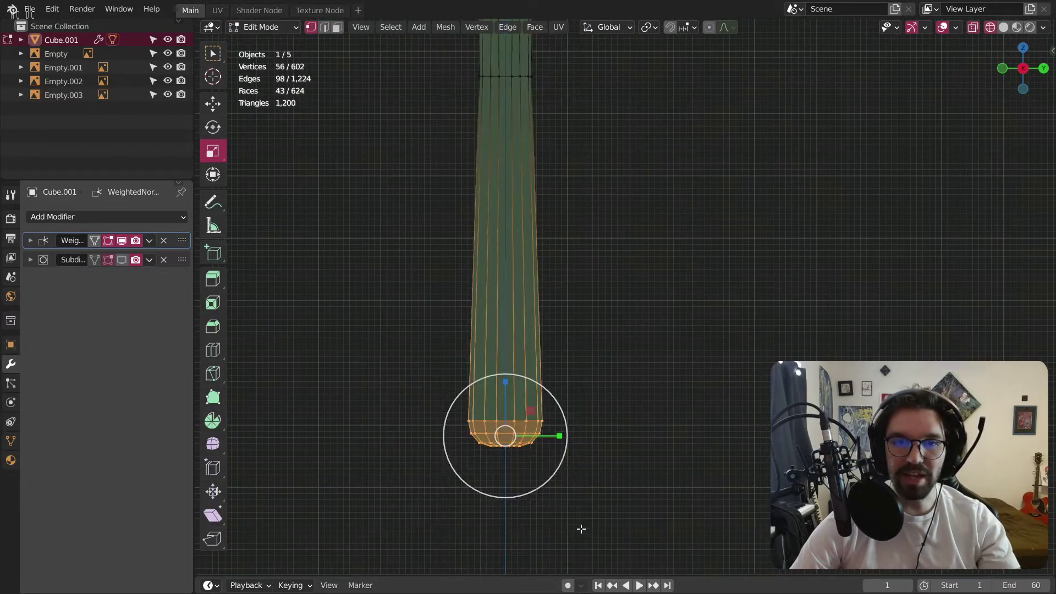
key(s)
click(551, 437)
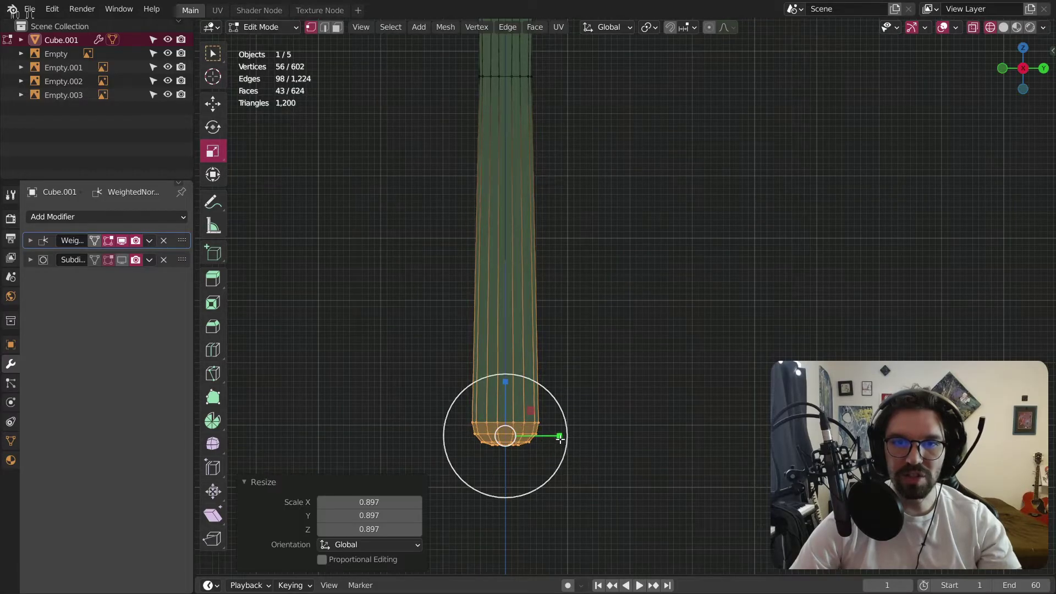
key(ctrl+z)
Narrow the handle's rounded end along the Y axis only, and return to Object Mode with solid shading.
drag(560, 435, 546, 433)
click(256, 26)
click(262, 28)
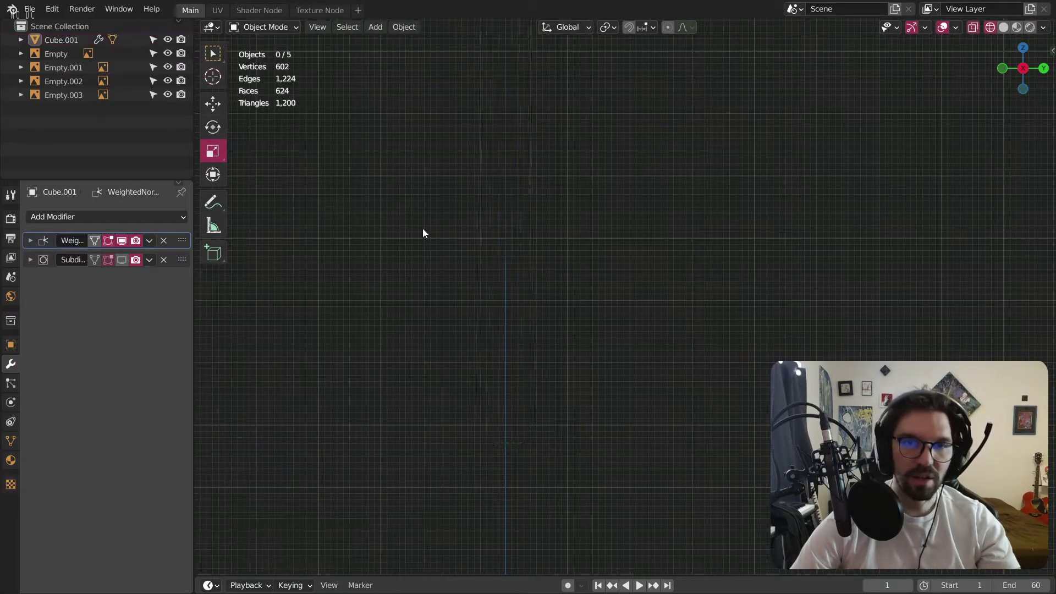
click(1004, 27)
Turn on the Subdivision modifier's viewport display, inspect the shading around the handle's tip and expand the Weighted Normal modifier's settings.
middle_drag(625, 197, 550, 256)
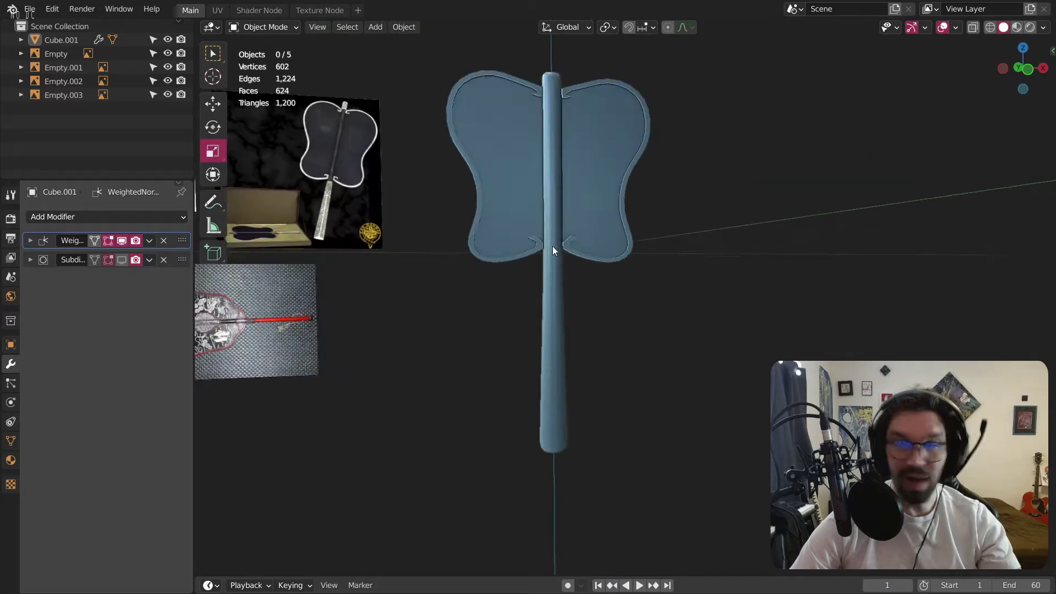
scroll(554, 244, up, 4)
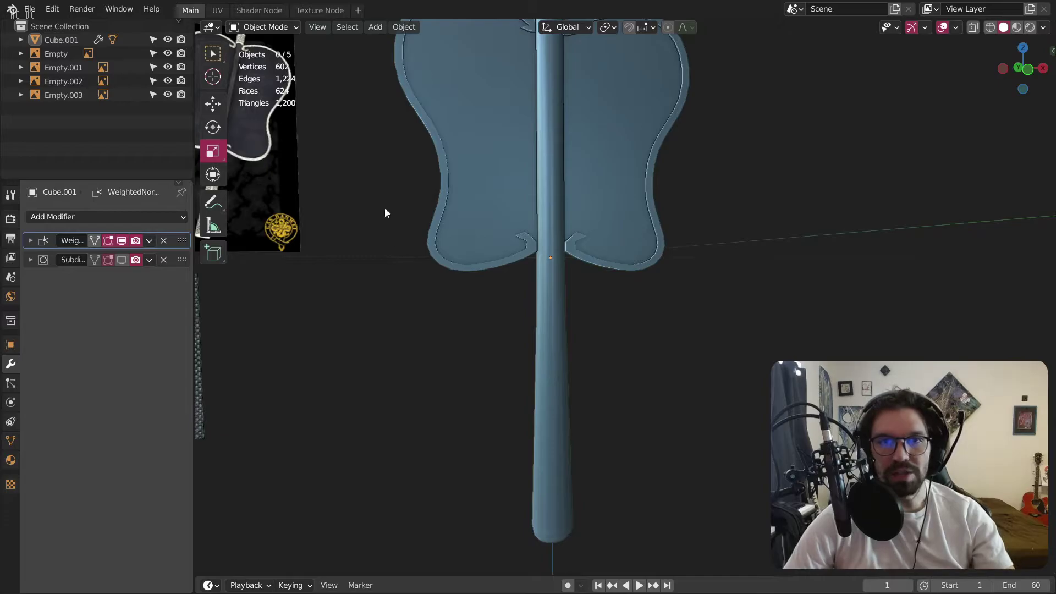
shift+middle_drag(558, 142, 570, 262)
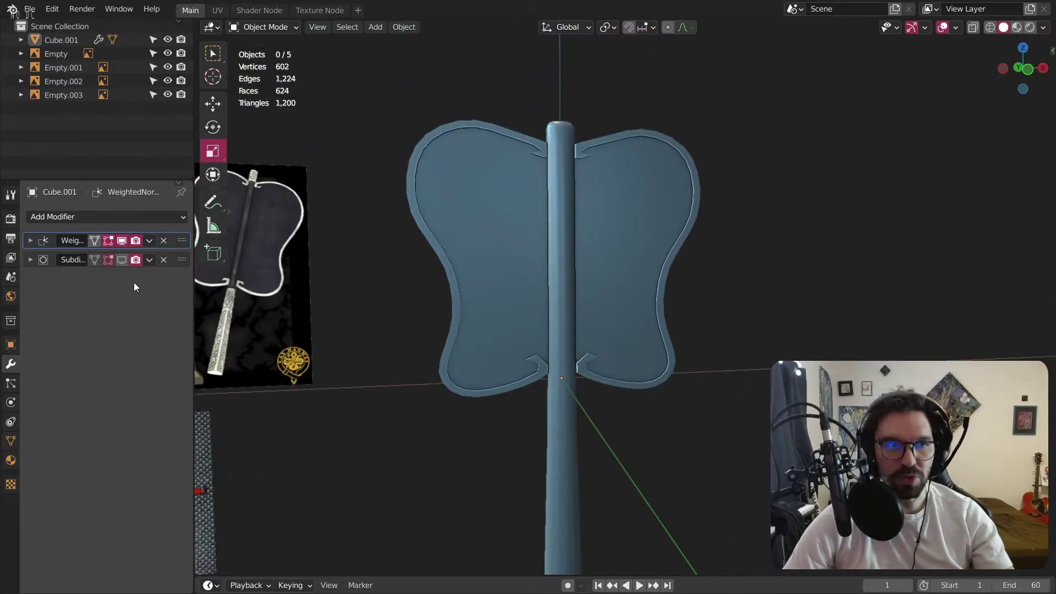
click(122, 260)
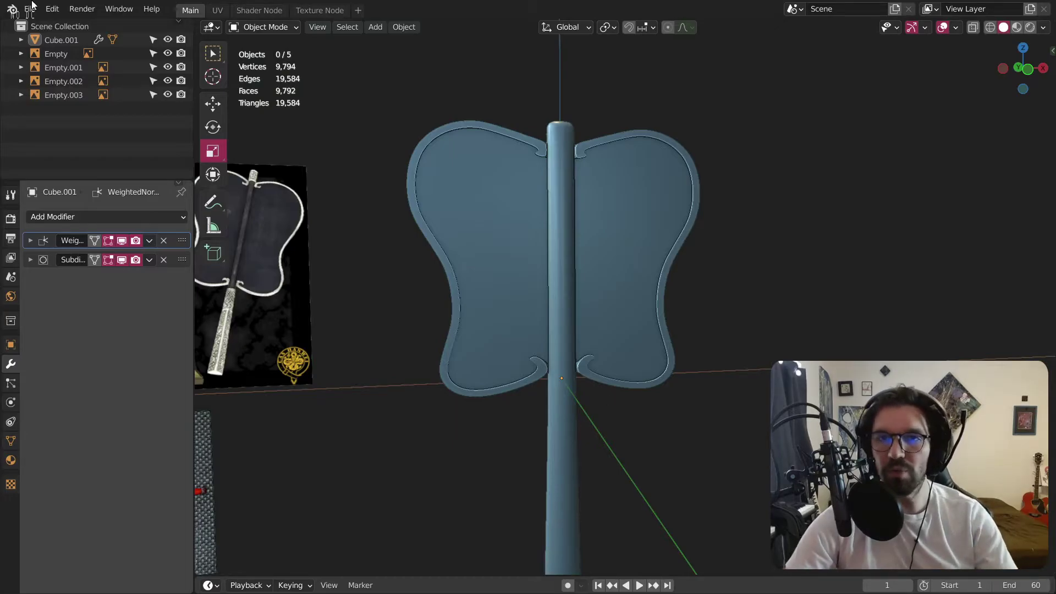
middle_drag(573, 103, 519, 165)
scroll(523, 164, up, 6)
mouse_move(574, 200)
middle_down()
mouse_move(500, 167)
mouse_move(556, 202)
middle_up()
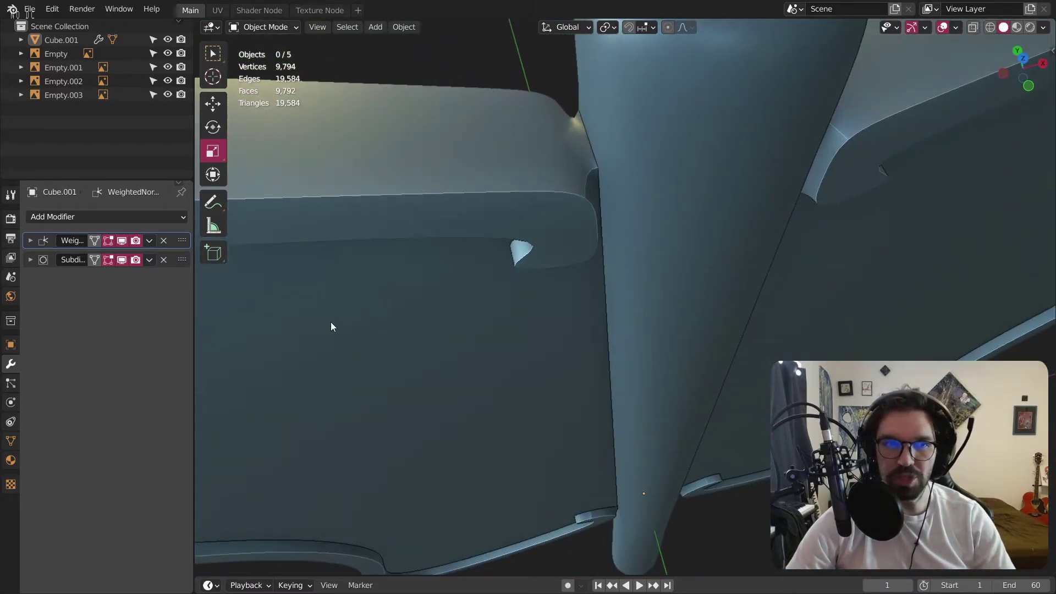
click(30, 241)
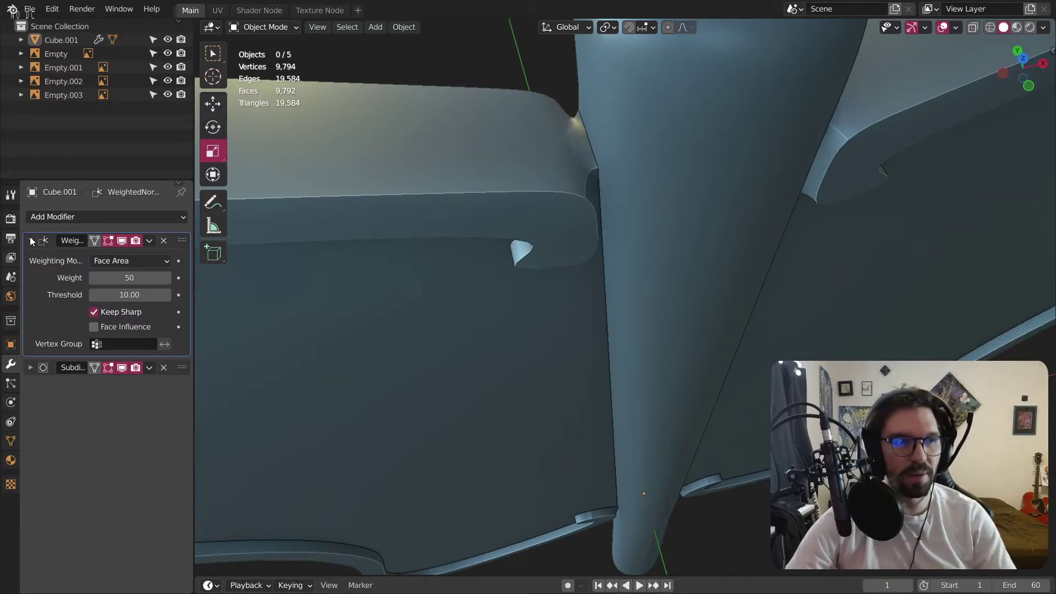
middle_drag(645, 161, 607, 245)
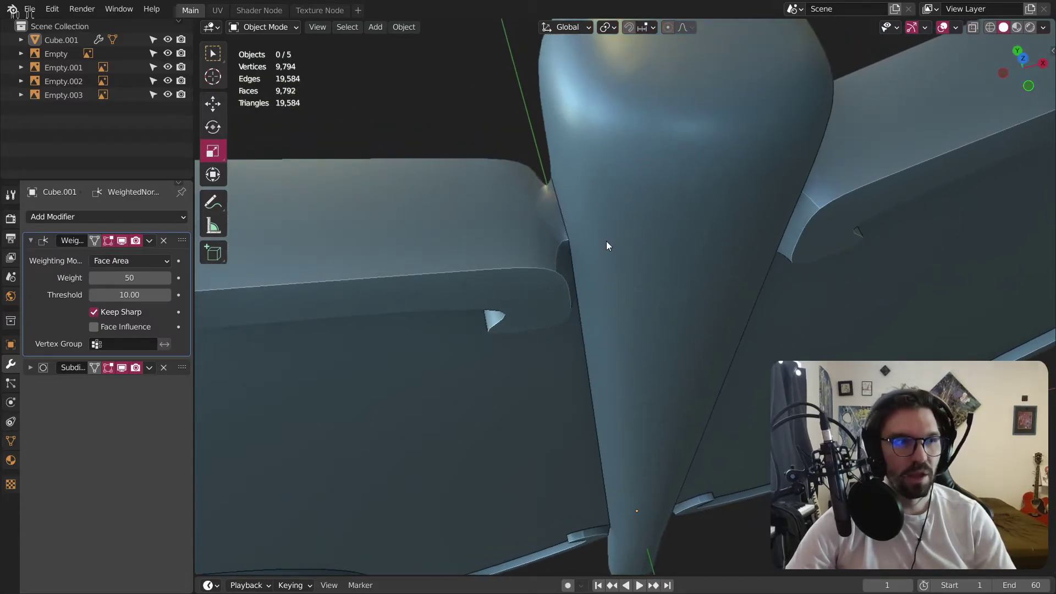
mouse_move(473, 253)
middle_down()
mouse_move(526, 252)
mouse_move(473, 262)
middle_up()
Select the fan and set the Auto Smooth angle in its mesh normals to 64°.
click(474, 262)
click(11, 441)
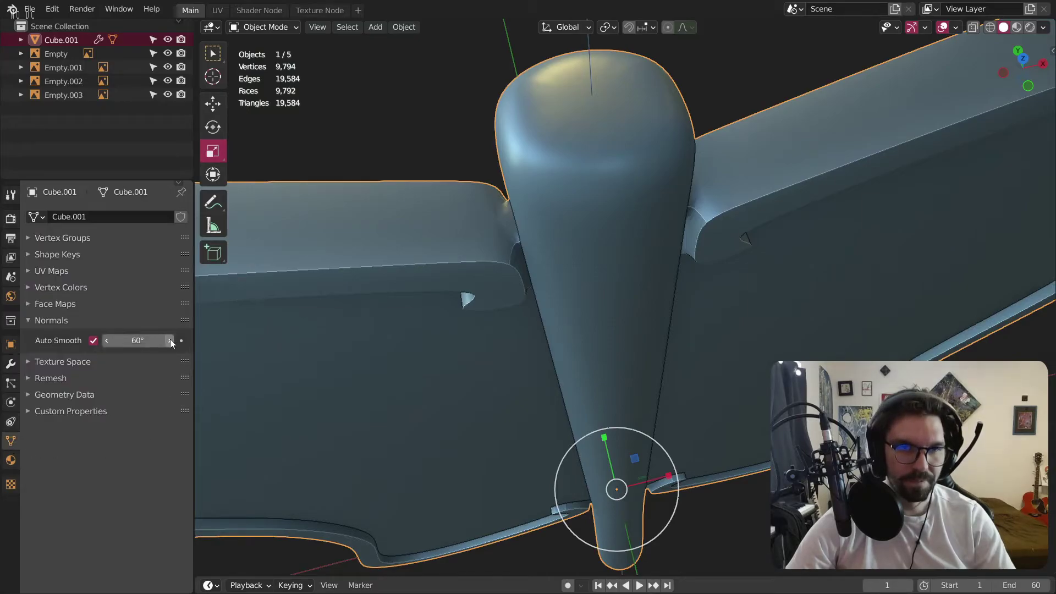
click(170, 341)
click(171, 341)
click(170, 341)
click(171, 341)
click(170, 341)
click(170, 341)
click(171, 341)
click(170, 341)
click(170, 341)
click(170, 341)
click(170, 341)
click(170, 340)
click(170, 341)
click(170, 341)
click(171, 341)
click(171, 341)
click(169, 341)
click(170, 340)
click(169, 341)
click(170, 341)
click(170, 341)
click(170, 341)
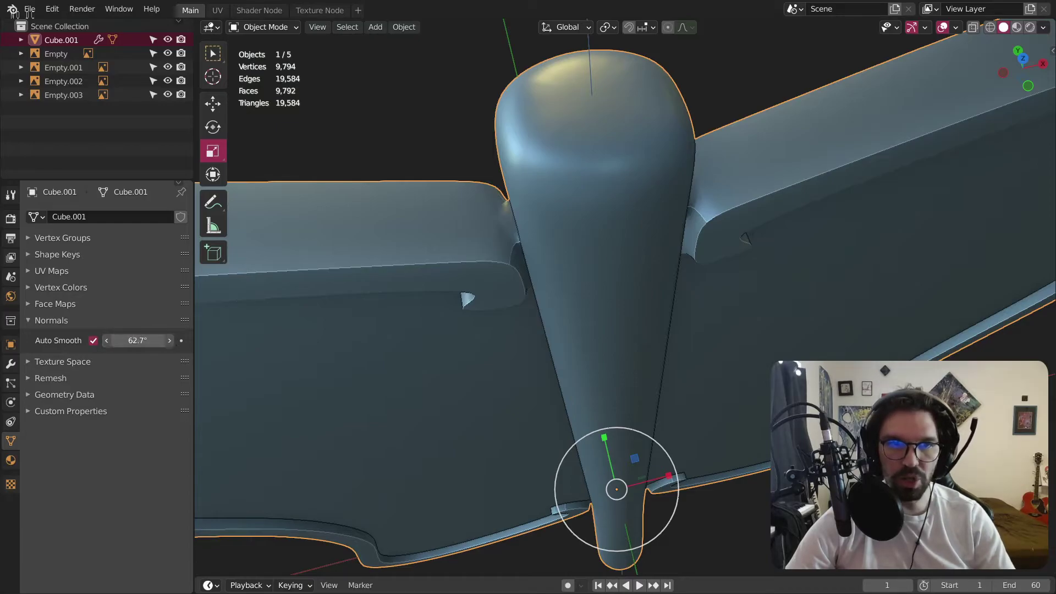
drag(138, 341, 142, 341)
click(169, 341)
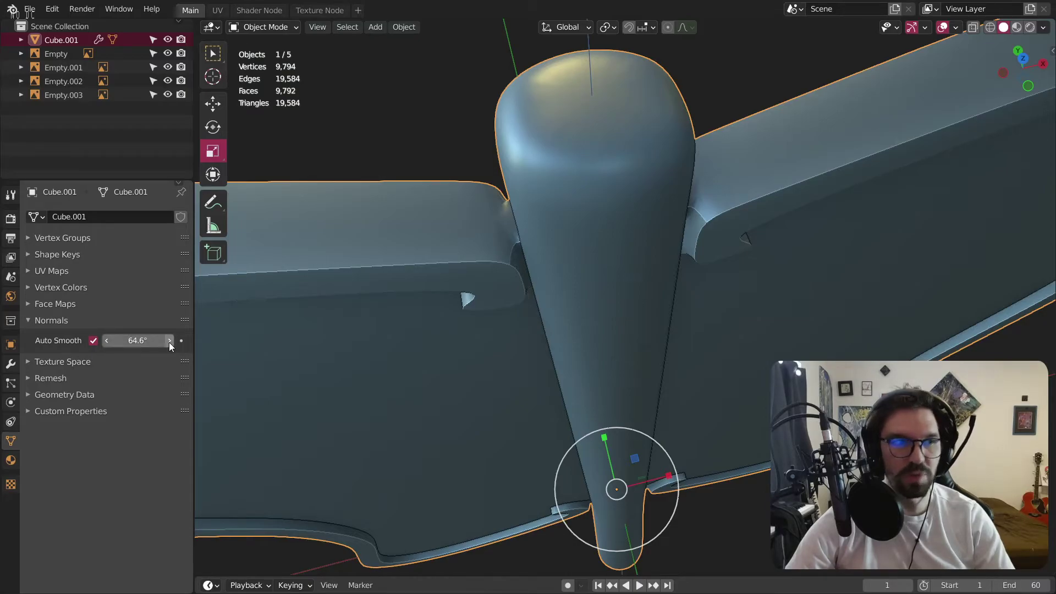
click(169, 341)
click(170, 341)
click(106, 345)
click(106, 345)
click(105, 345)
click(106, 345)
click(105, 345)
click(105, 345)
click(106, 345)
click(105, 344)
click(169, 342)
Examine the fan's smoothed shading in Object Mode, from the frame's curled ends to the handle's tip.
scroll(503, 310, down, 4)
middle_drag(504, 309, 486, 291)
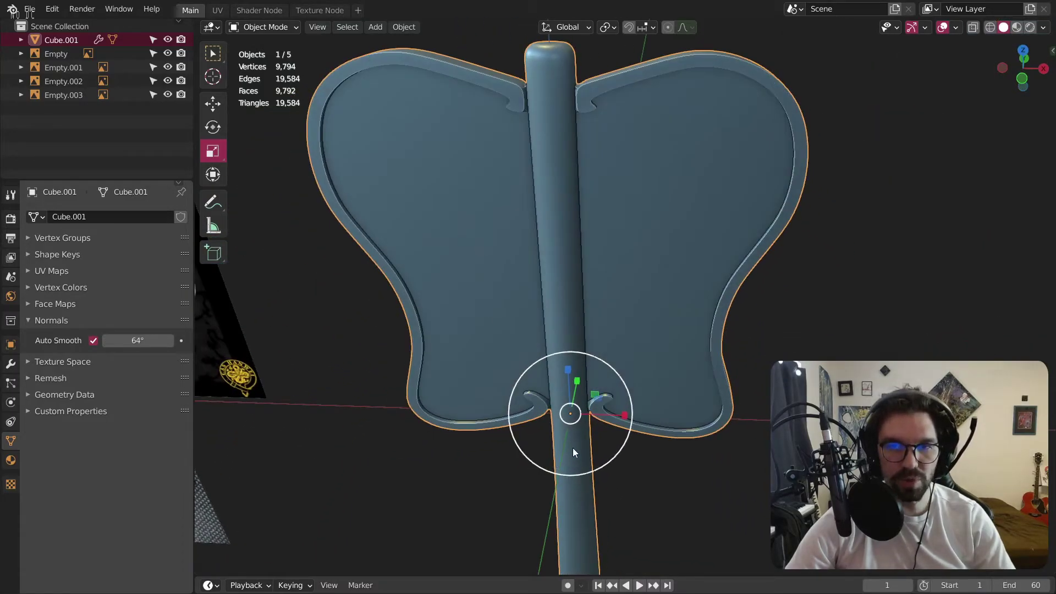
scroll(573, 452, up, 5)
middle_drag(507, 357, 530, 337)
shift+middle_drag(505, 249, 507, 385)
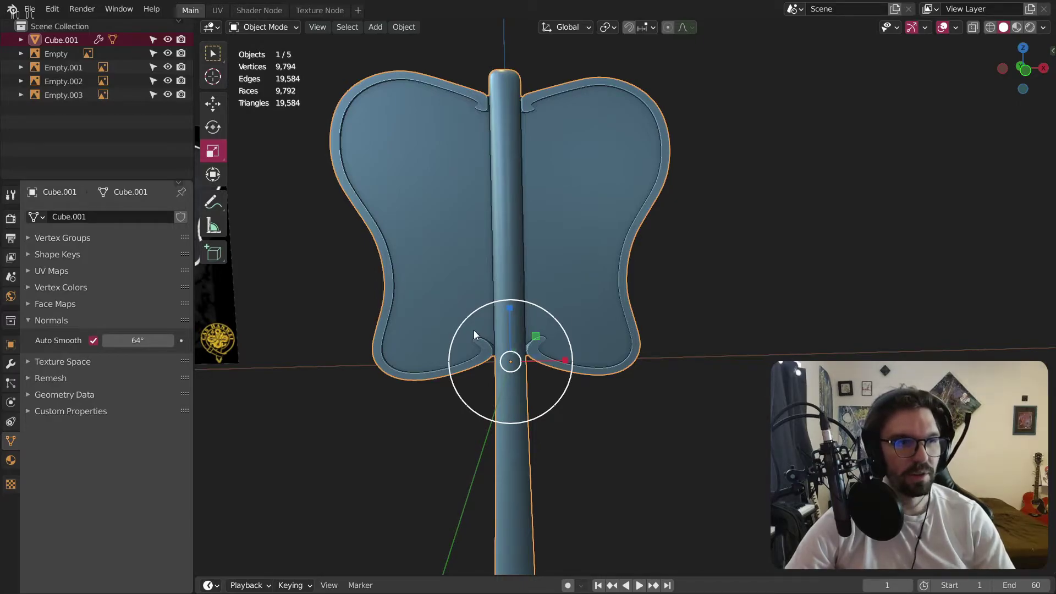
middle_drag(474, 330, 446, 201)
scroll(447, 201, up, 1)
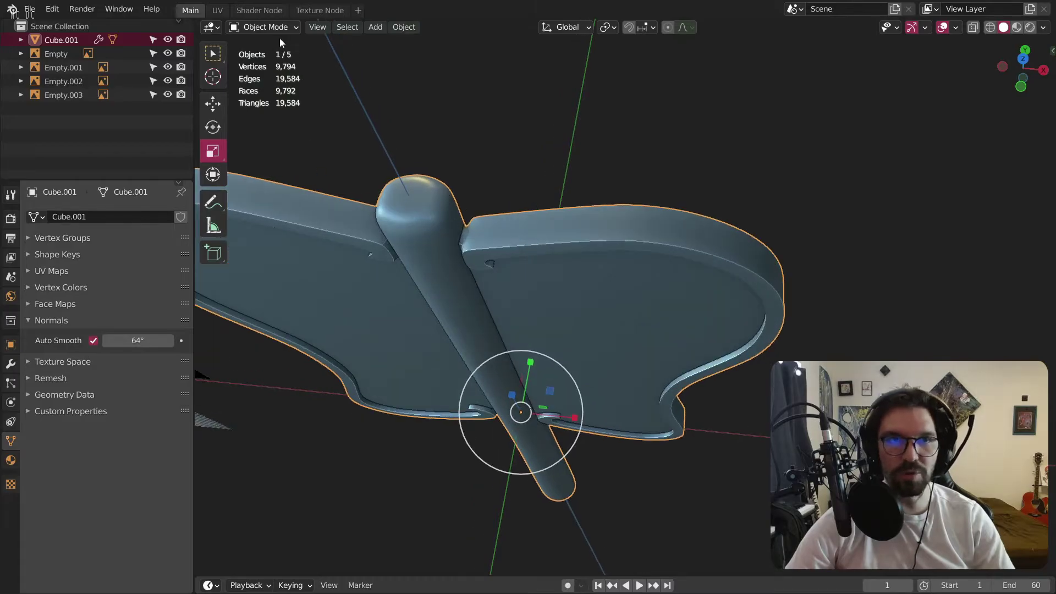
Inspect the mesh topology and sharp edges of the handle's tip and the two wings in Edit Mode.
click(269, 27)
click(268, 51)
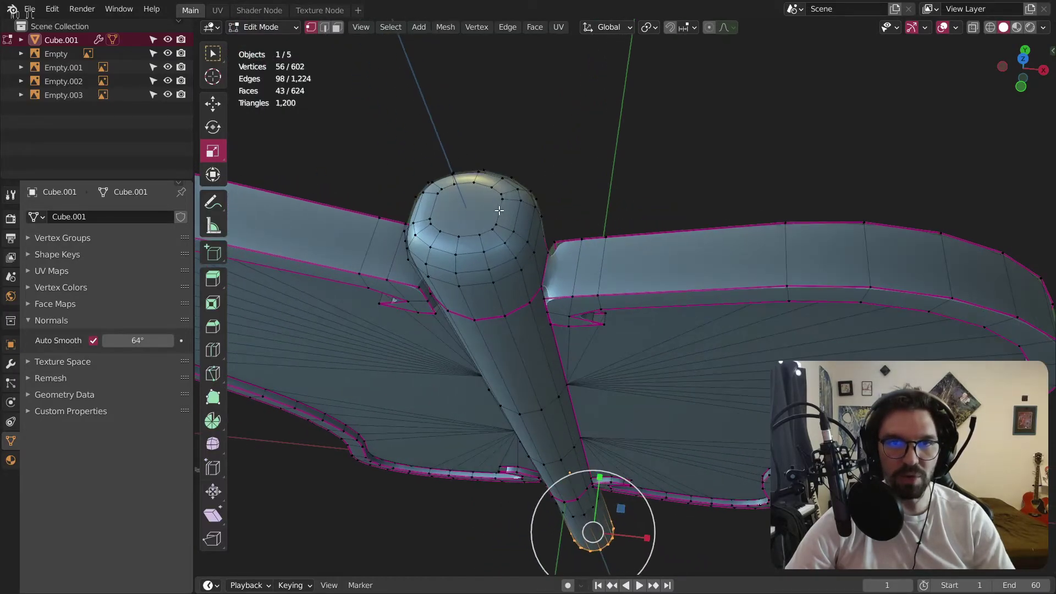
scroll(497, 205, up, 4)
middle_drag(515, 191, 443, 170)
scroll(517, 181, down, 3)
middle_drag(516, 180, 519, 205)
scroll(520, 185, up, 4)
scroll(521, 185, down, 5)
middle_drag(525, 242, 603, 124)
scroll(554, 137, up, 3)
scroll(556, 201, down, 2)
shift+middle_drag(557, 202, 534, 211)
scroll(561, 239, down, 1)
scroll(550, 292, up, 2)
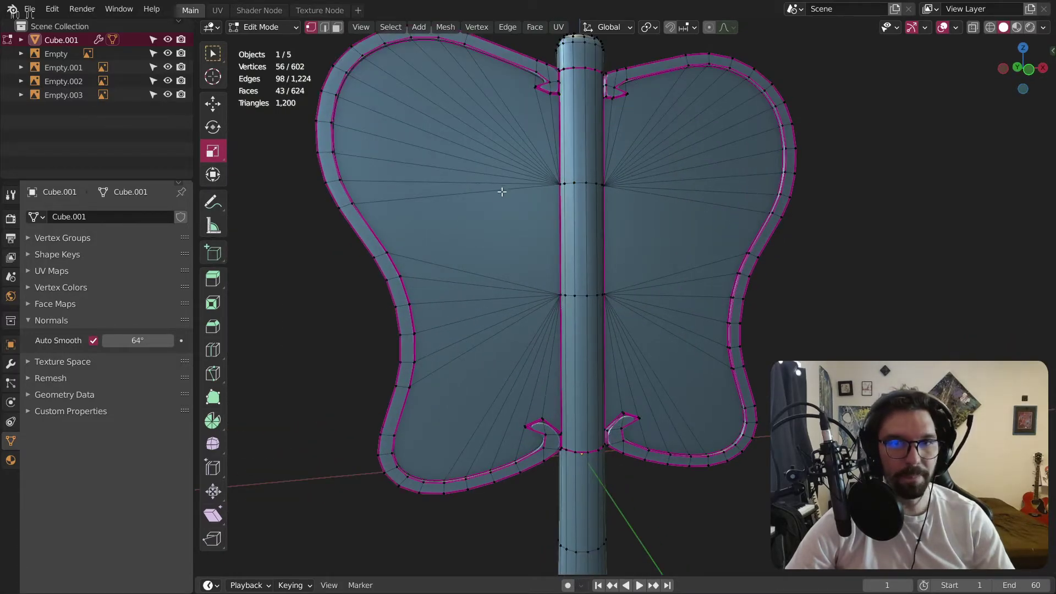
Review the subdivided fan in Object Mode, looking over the whole shape, the handle and the frame's outer rim.
click(262, 27)
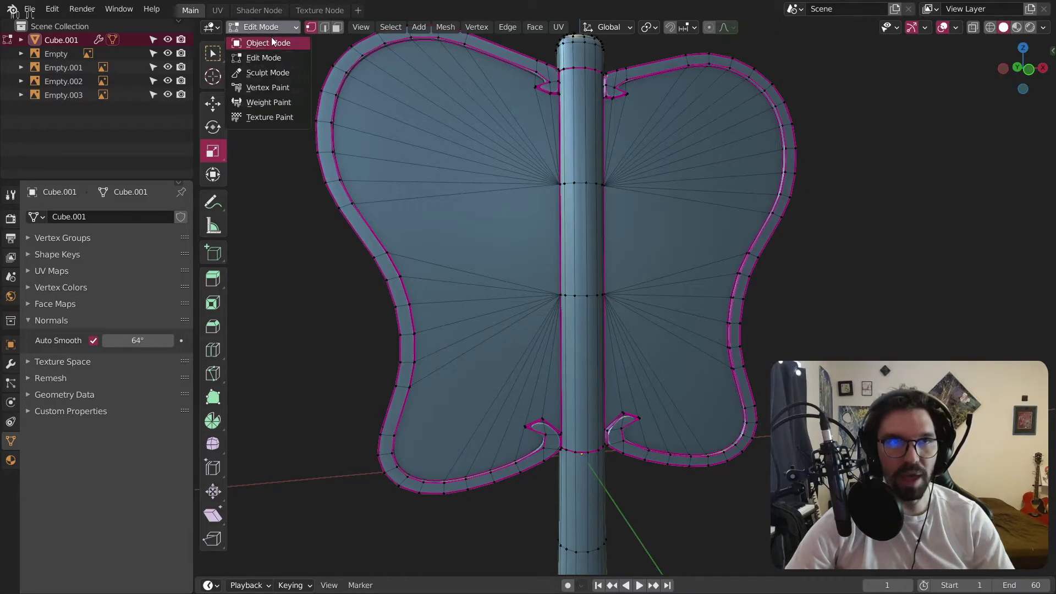
click(270, 42)
middle_drag(392, 163, 479, 219)
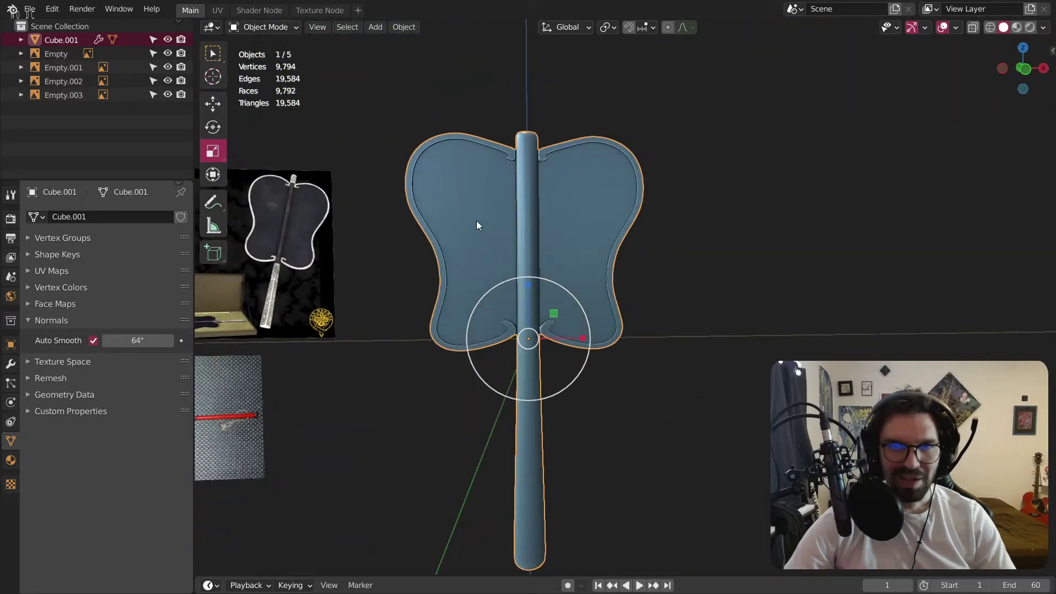
shift+middle_drag(544, 348, 506, 158)
scroll(483, 322, up, 2)
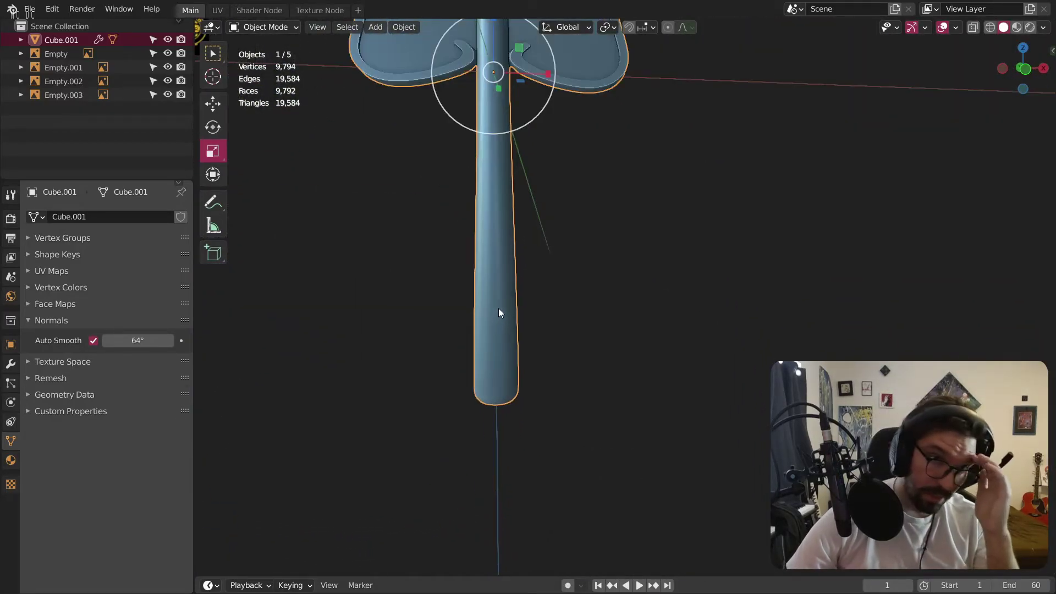
scroll(477, 281, down, 3)
shift+middle_drag(487, 244, 567, 319)
middle_drag(411, 91, 463, 135)
scroll(436, 128, up, 3)
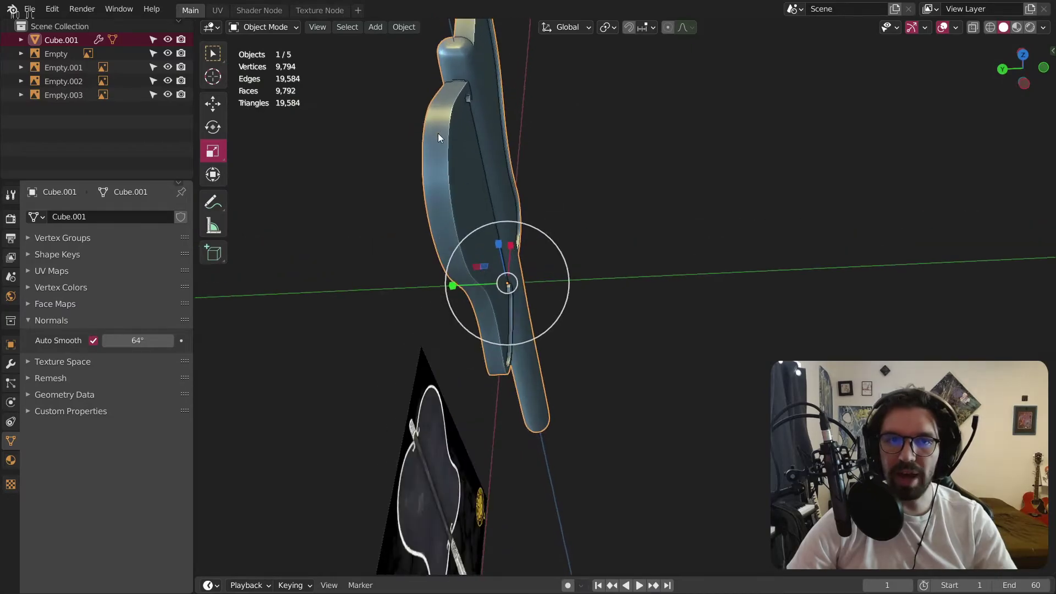
In Edit Mode, add a single centred loop cut with factor 0 along the outer rim face of one wing.
click(269, 27)
click(265, 53)
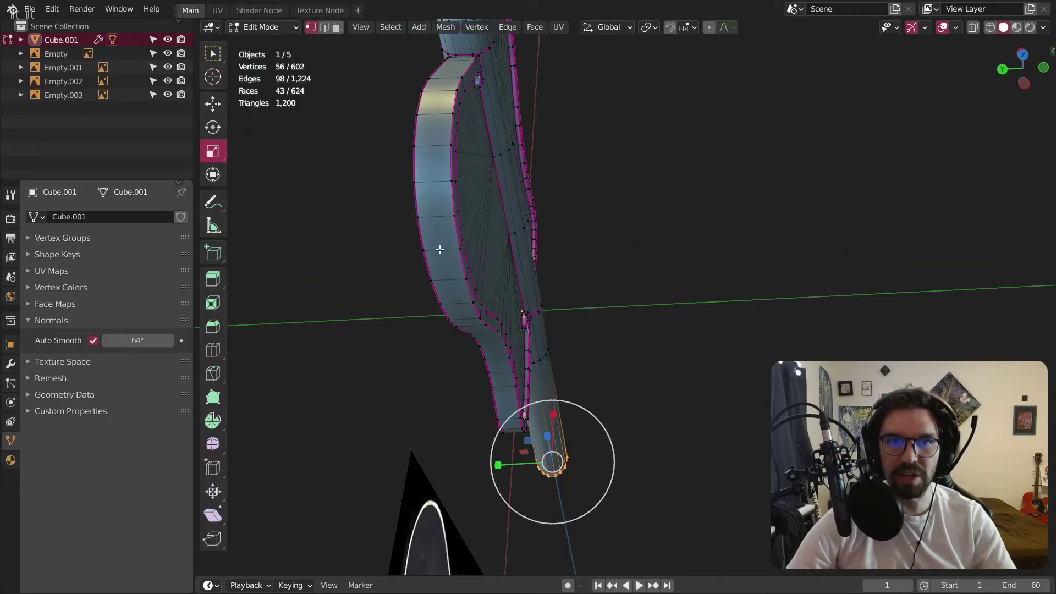
shift+middle_drag(476, 198, 497, 233)
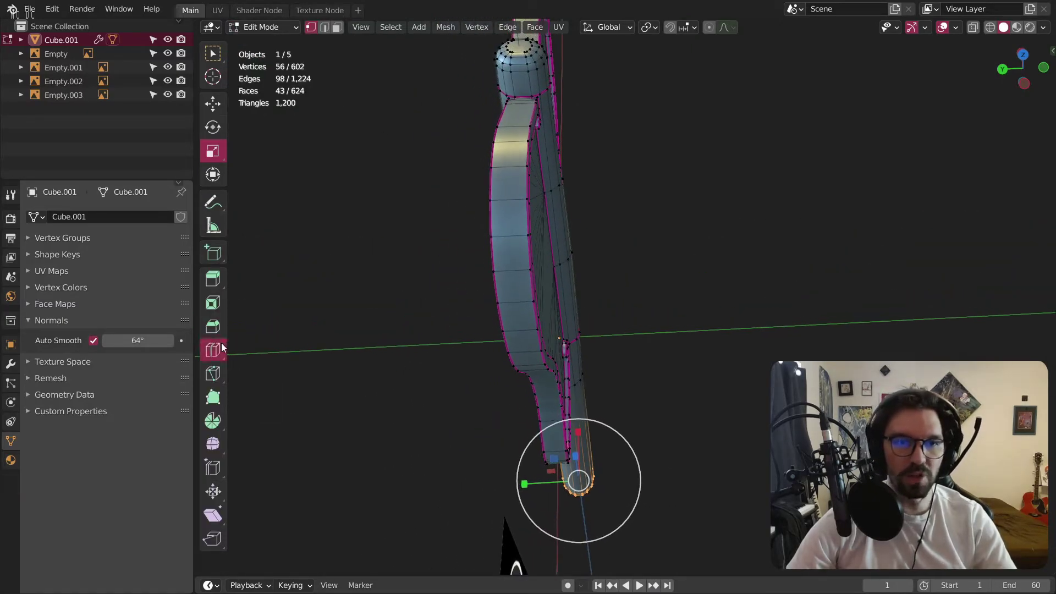
click(221, 344)
click(517, 303)
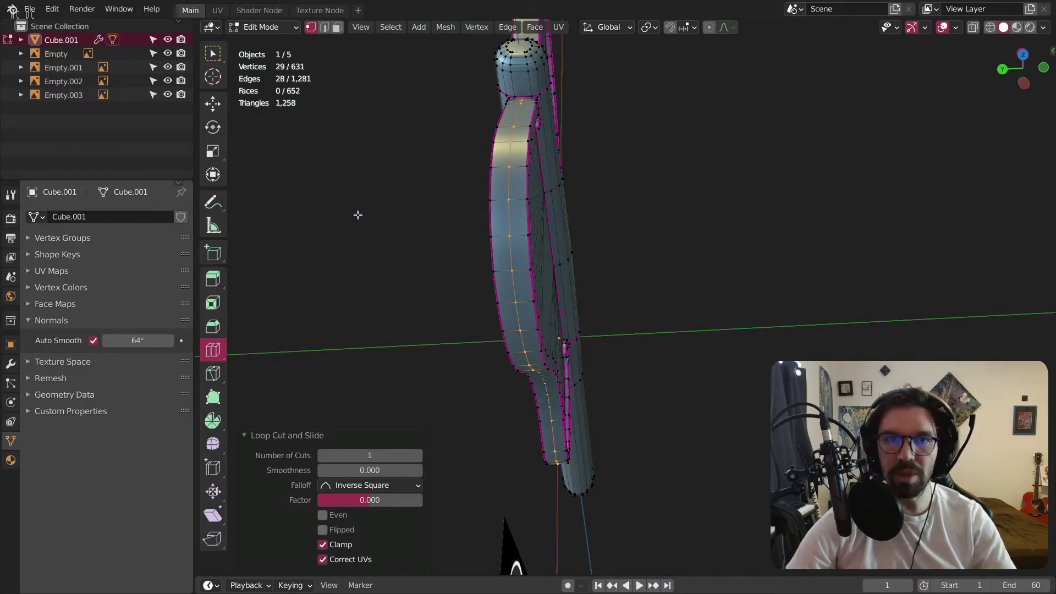
middle_drag(469, 119, 514, 198)
scroll(553, 159, up, 6)
middle_drag(589, 141, 584, 168)
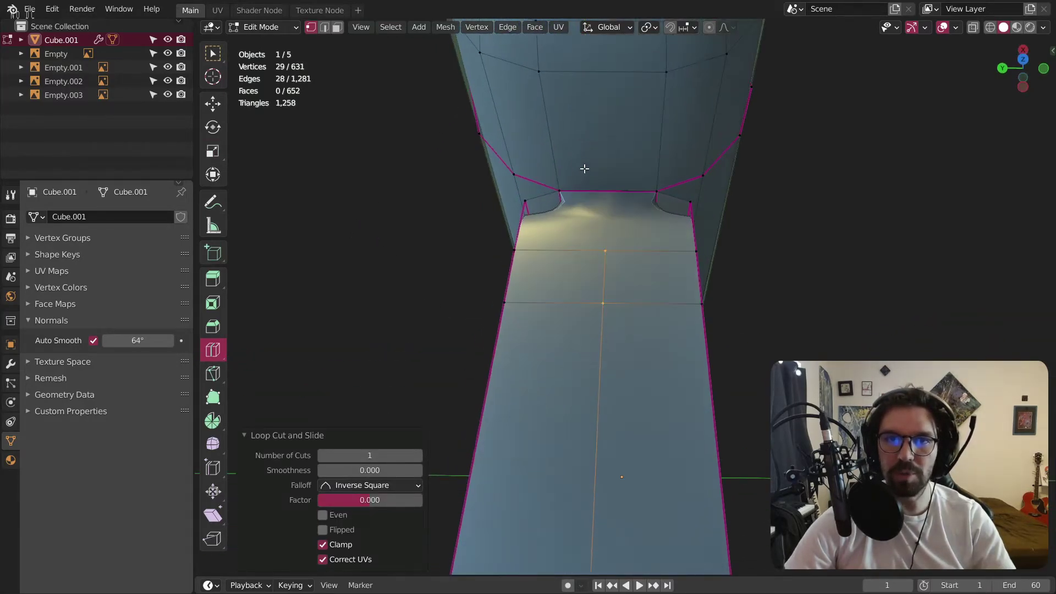
Undo the centred loop cut along the wing's outer rim face.
click(605, 248)
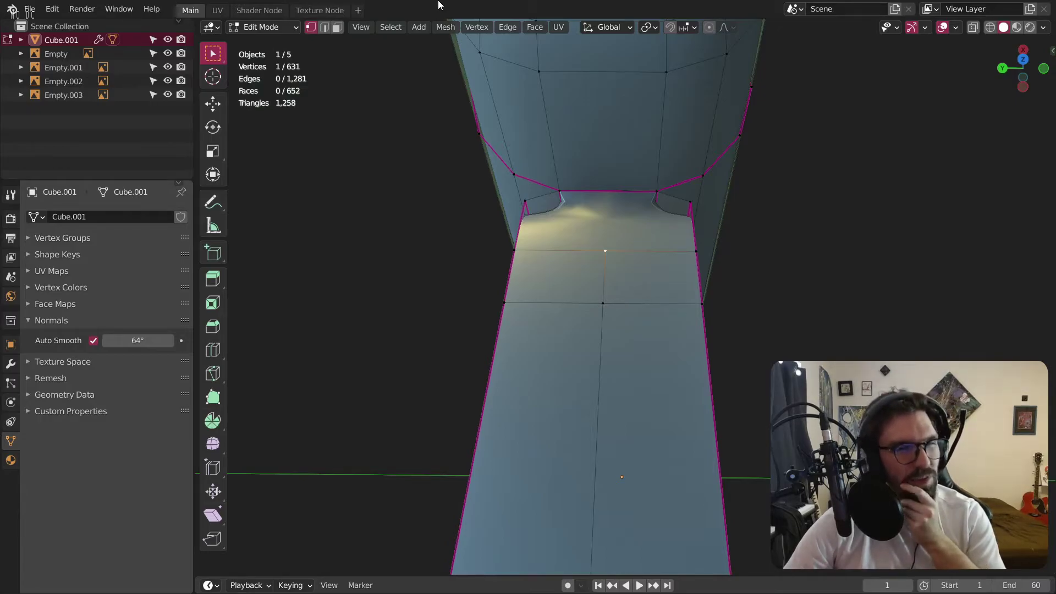
key(ctrl+z)
key(ctrl+z)
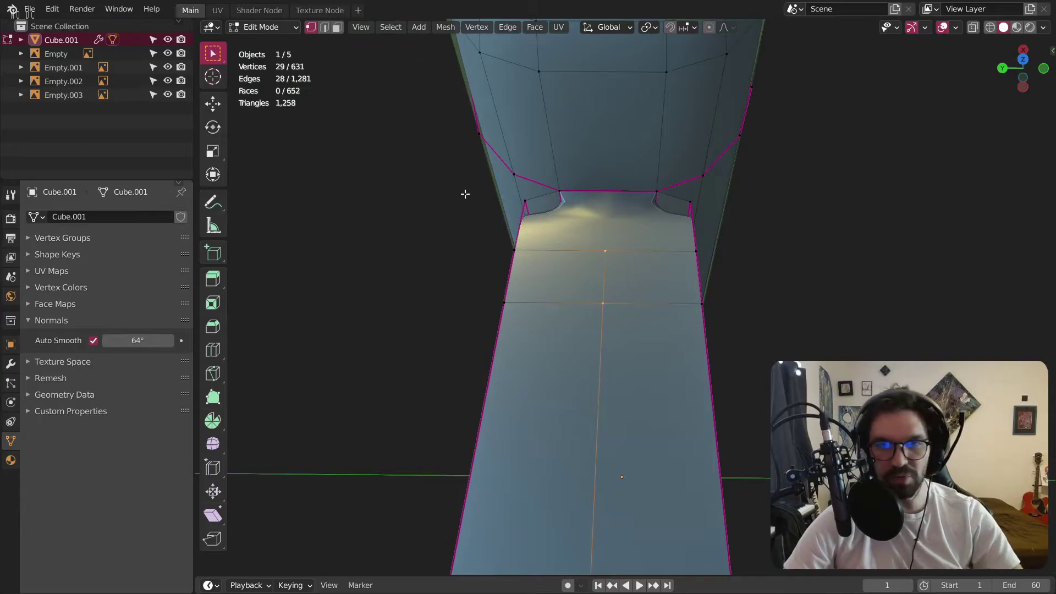
scroll(523, 284, down, 6)
middle_drag(560, 259, 410, 224)
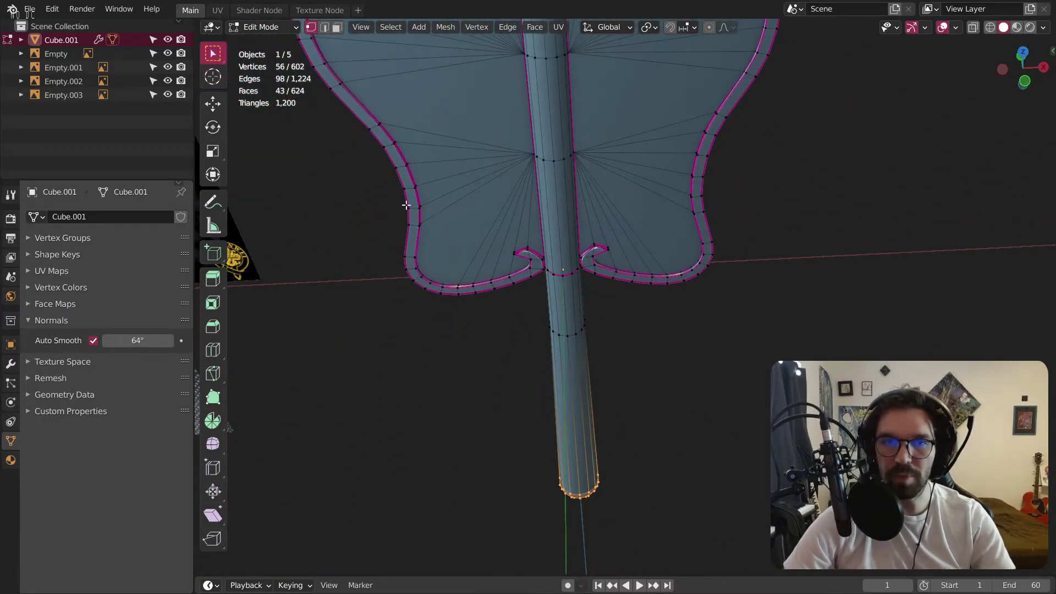
Return to Object Mode with nothing selected and open the Shader Node workspace.
click(261, 27)
click(261, 39)
click(498, 387)
middle_drag(497, 387, 531, 266)
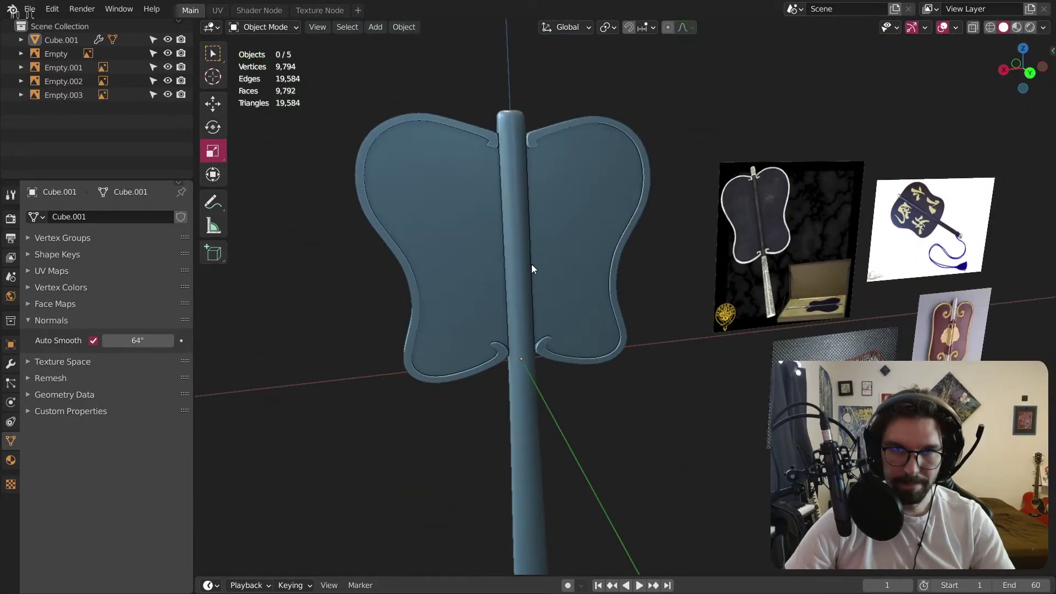
shift+middle_drag(536, 202, 546, 242)
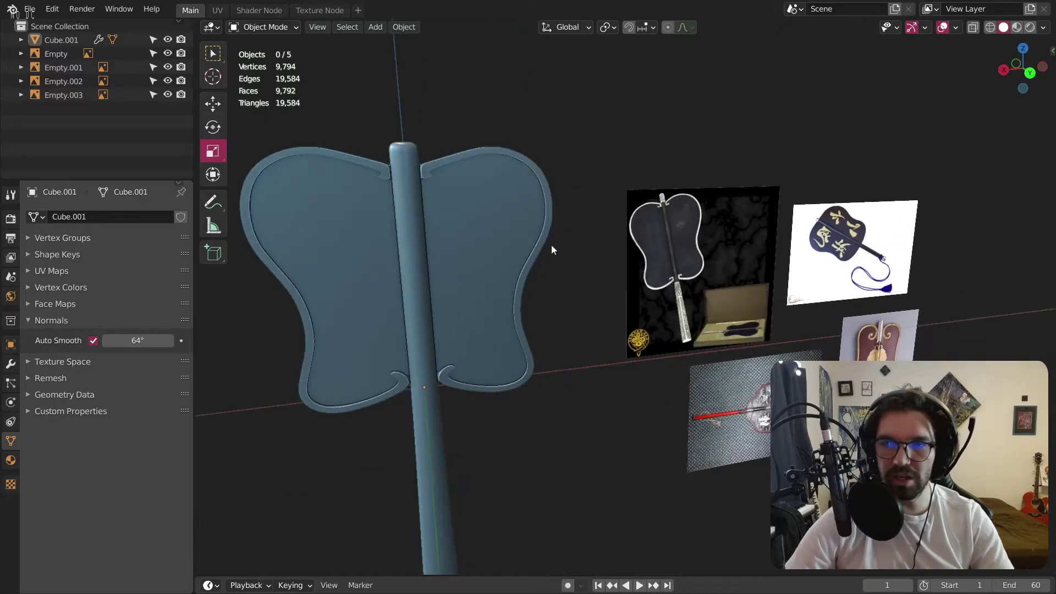
mouse_move(433, 188)
middle_down()
mouse_move(391, 283)
mouse_move(400, 230)
mouse_move(487, 180)
mouse_move(420, 191)
middle_up()
click(273, 11)
Examine the dark panel, brown handle and pale frame in the fan reference picture, and compare them with the model.
middle_drag(541, 165, 587, 178)
scroll(587, 178, down, 4)
shift+middle_drag(566, 138, 568, 160)
scroll(565, 155, down, 1)
shift+middle_drag(329, 110, 514, 143)
scroll(515, 143, up, 7)
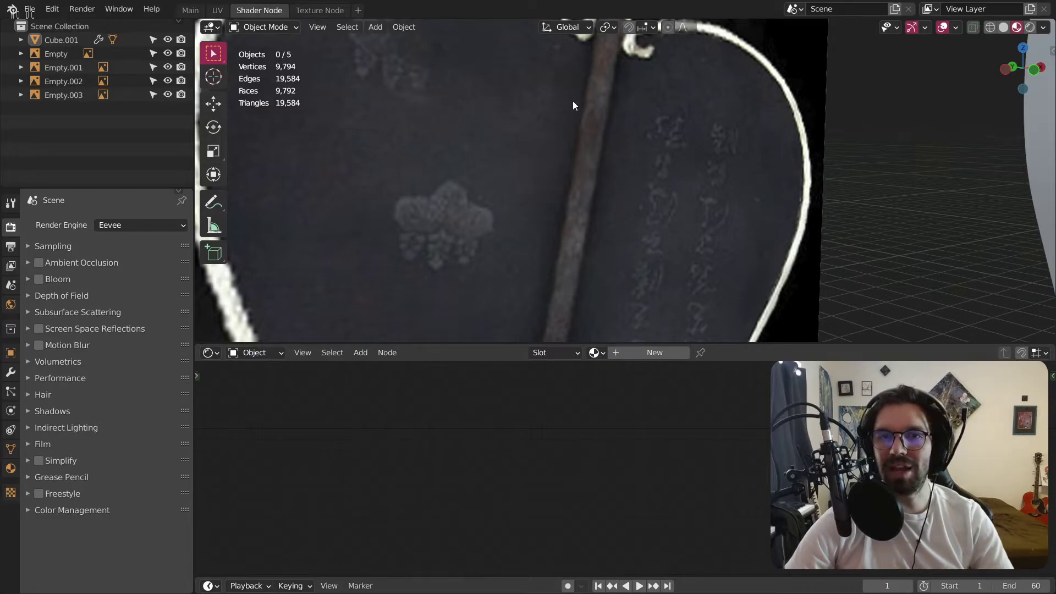
scroll(973, 181, down, 4)
shift+middle_drag(1012, 195, 588, 218)
scroll(588, 218, up, 3)
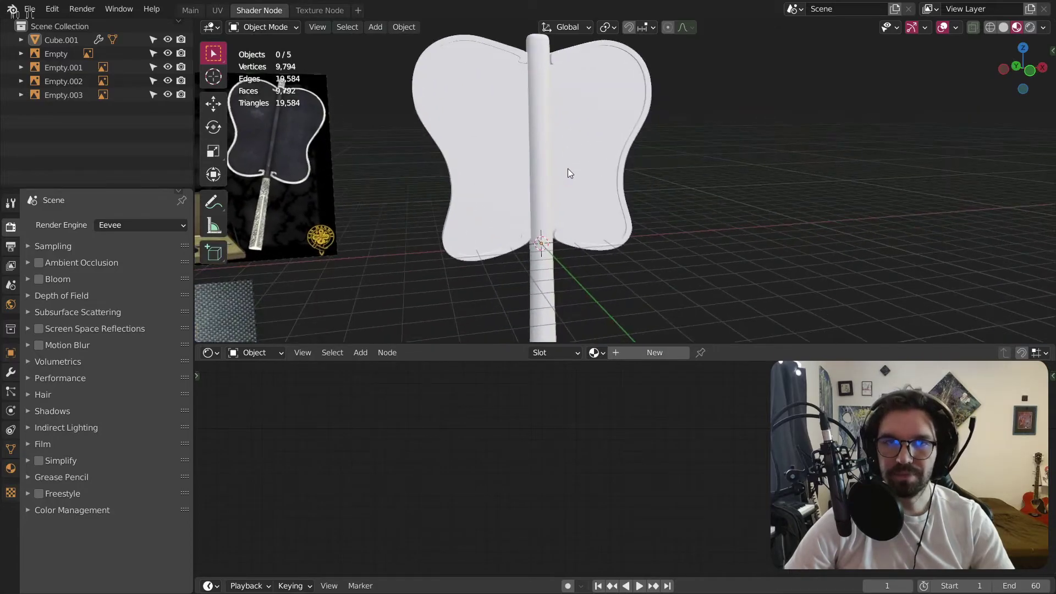
Create a new material for the fan and add a ColorRamp node feeding the Principled BSDF's Base Color.
click(649, 352)
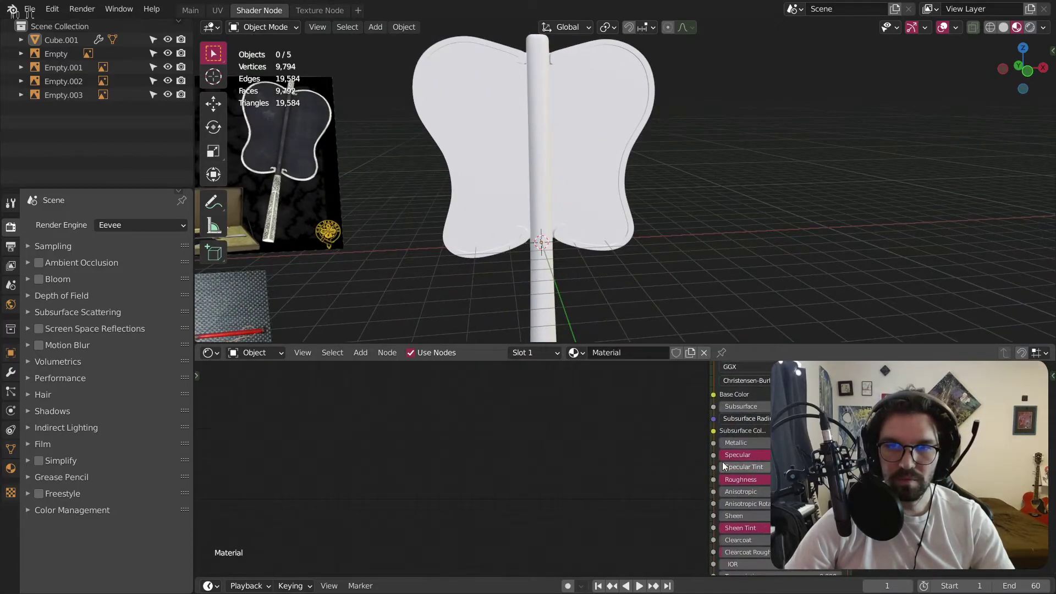
click(360, 352)
mouse_move(402, 447)
mouse_move(388, 471)
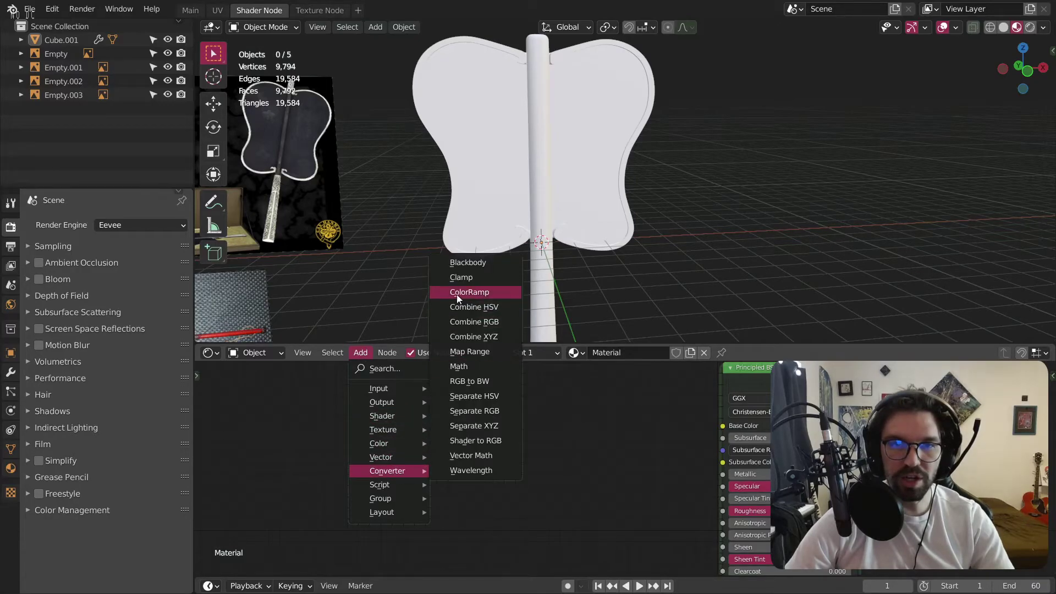
click(471, 283)
click(530, 374)
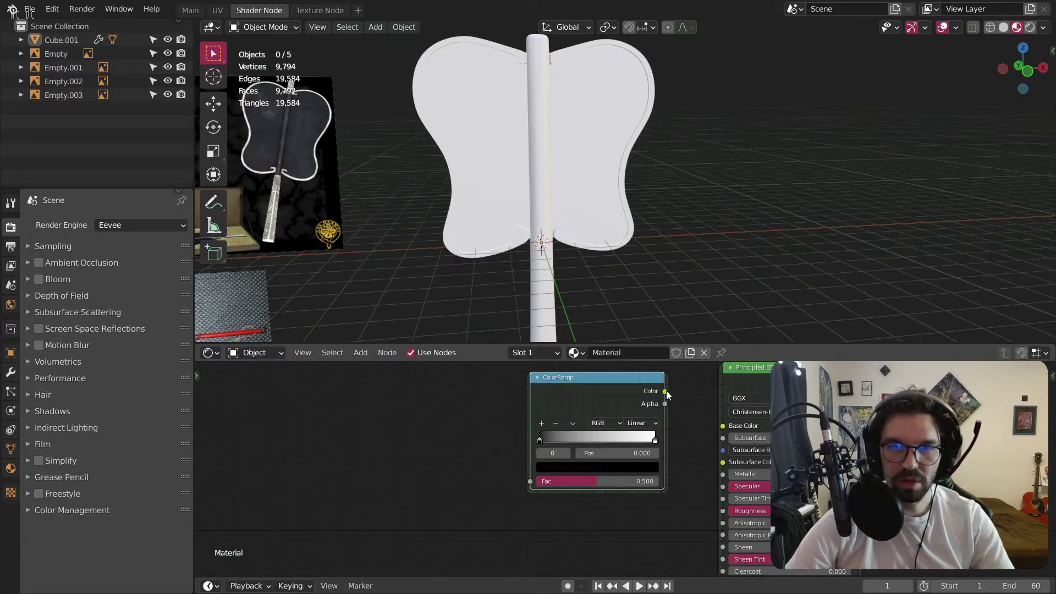
scroll(680, 440, up, 5)
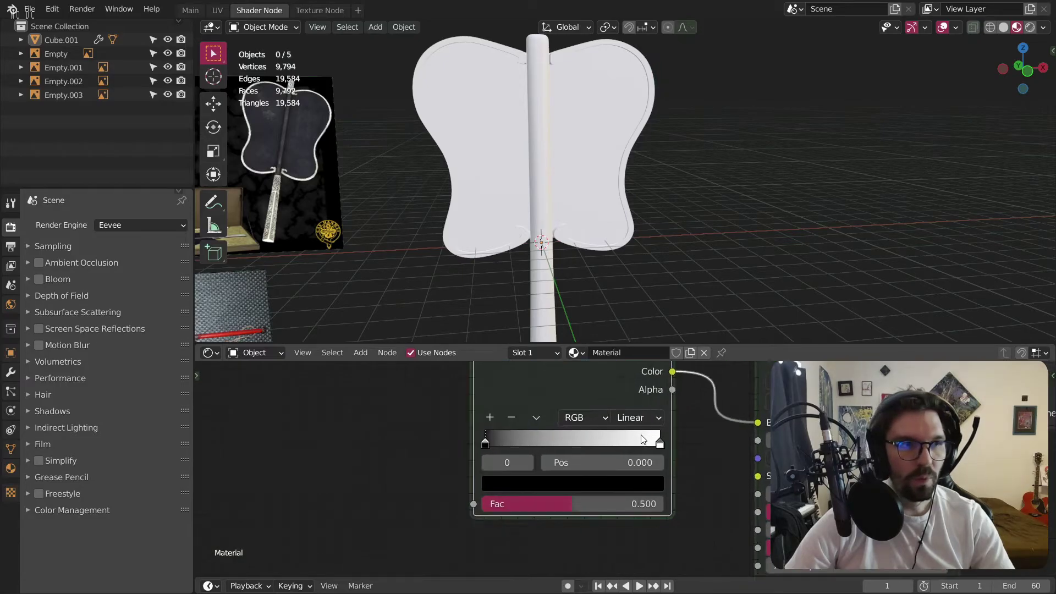
Set the ColorRamp's end stop to a dark blue with hue 0.667, saturation 0.436 and lightness 0.021.
click(669, 446)
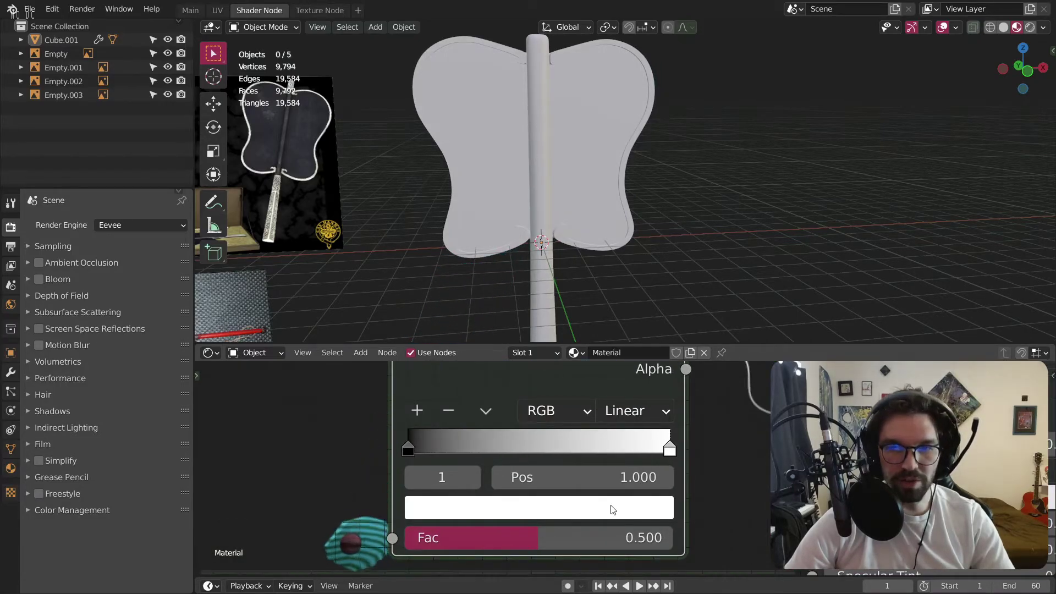
click(611, 507)
drag(617, 256, 615, 310)
mouse_move(527, 238)
mouse_down()
mouse_move(532, 223)
mouse_move(510, 260)
mouse_move(525, 235)
mouse_up()
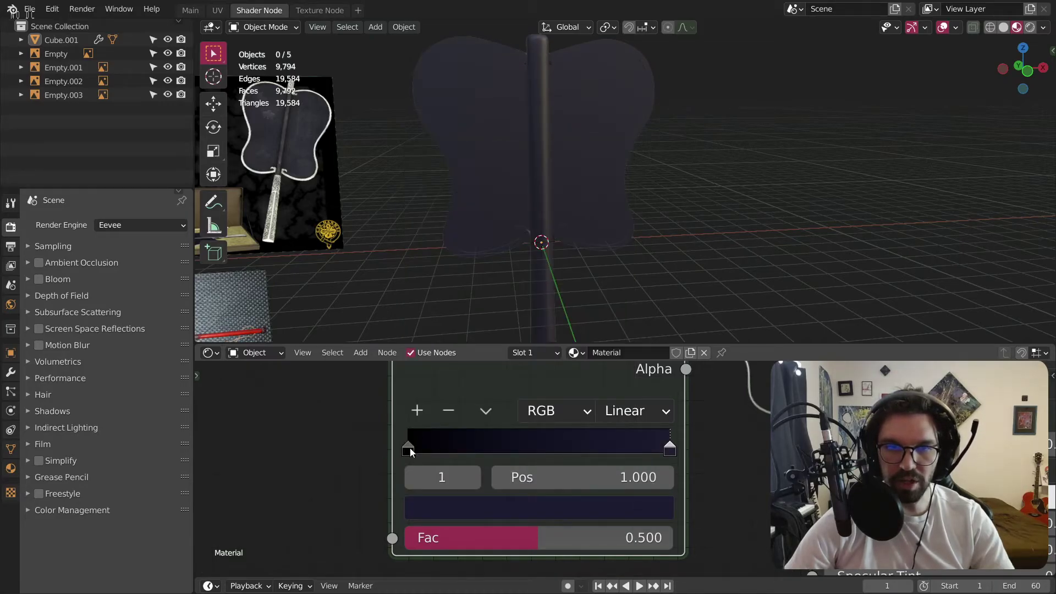
Set the ColorRamp's start stop to a dark purple with hue 0.896, saturation 0.436 and lightness 0.01.
click(409, 448)
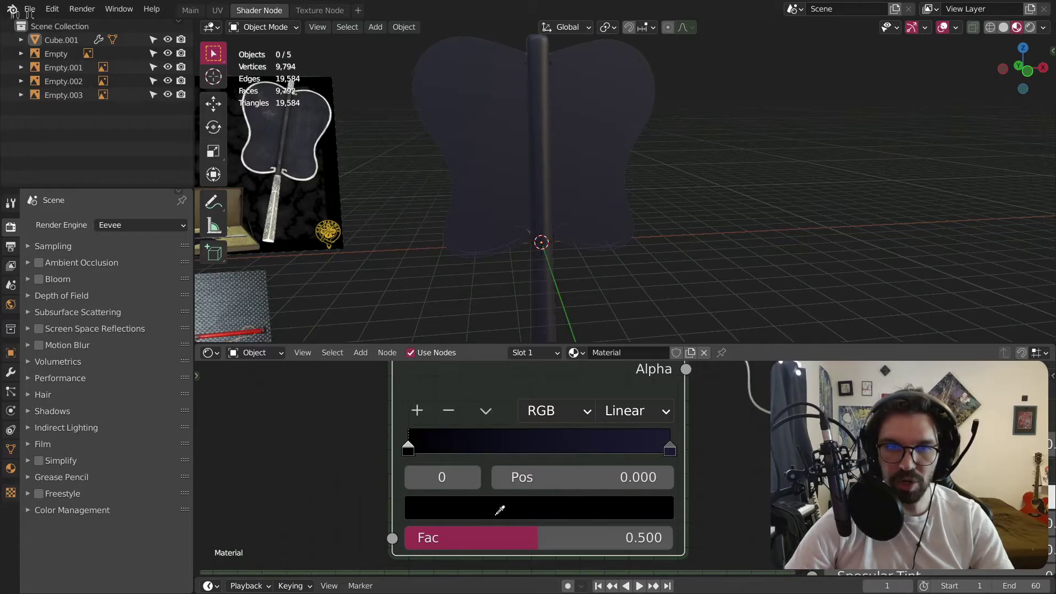
click(672, 450)
click(594, 506)
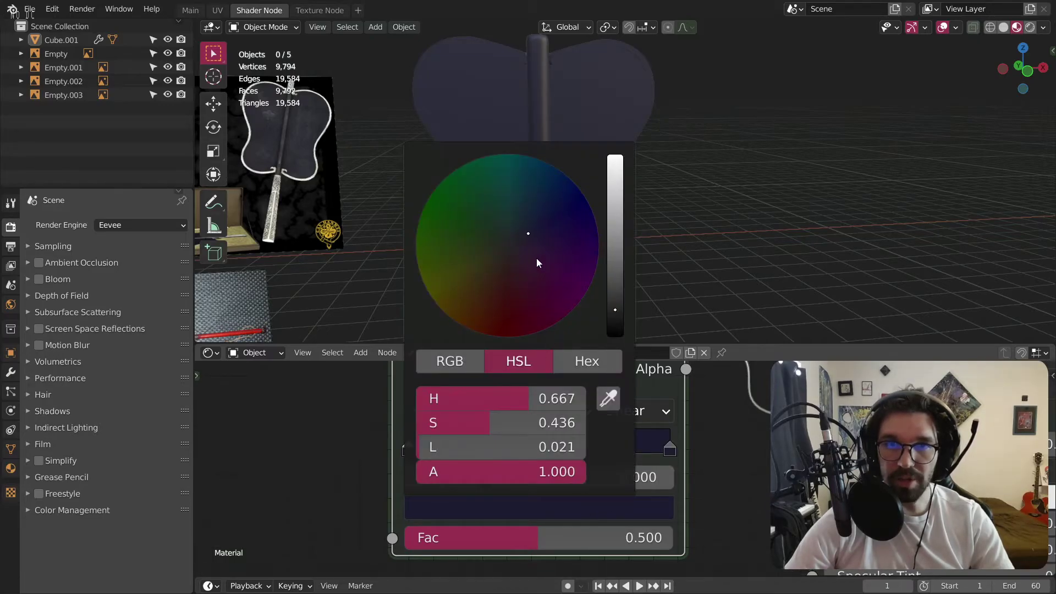
drag(524, 403, 565, 398)
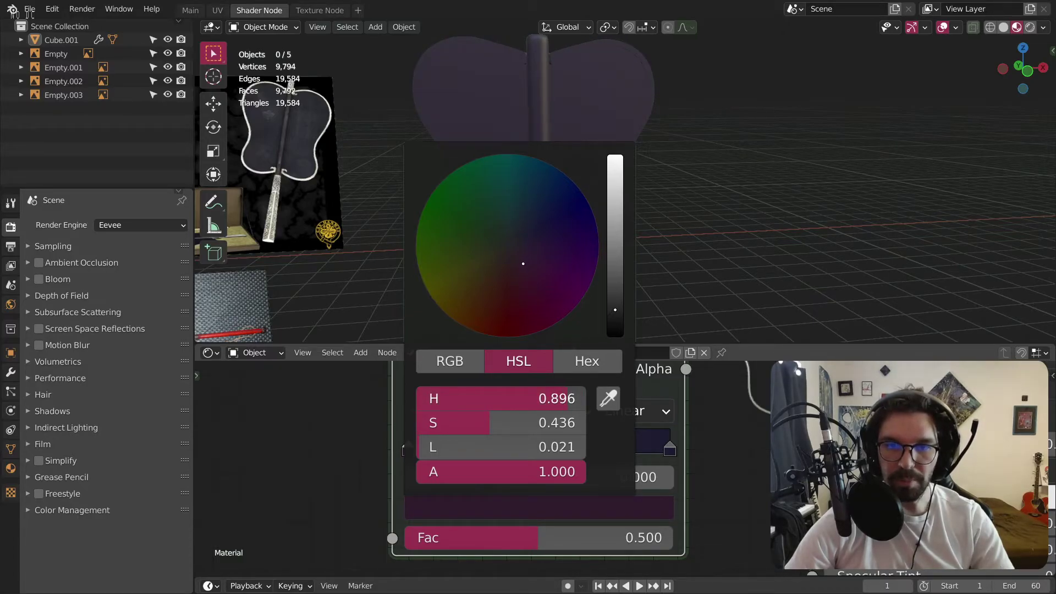
click(465, 446)
text(.)
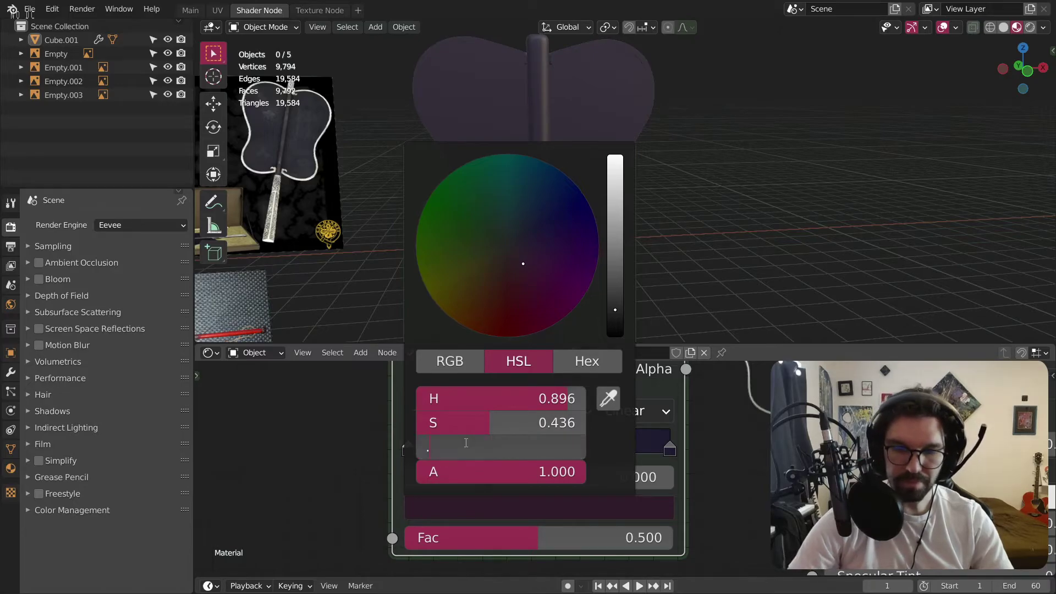
key(Return)
click(550, 503)
click(556, 447)
text(.01)
key(Return)
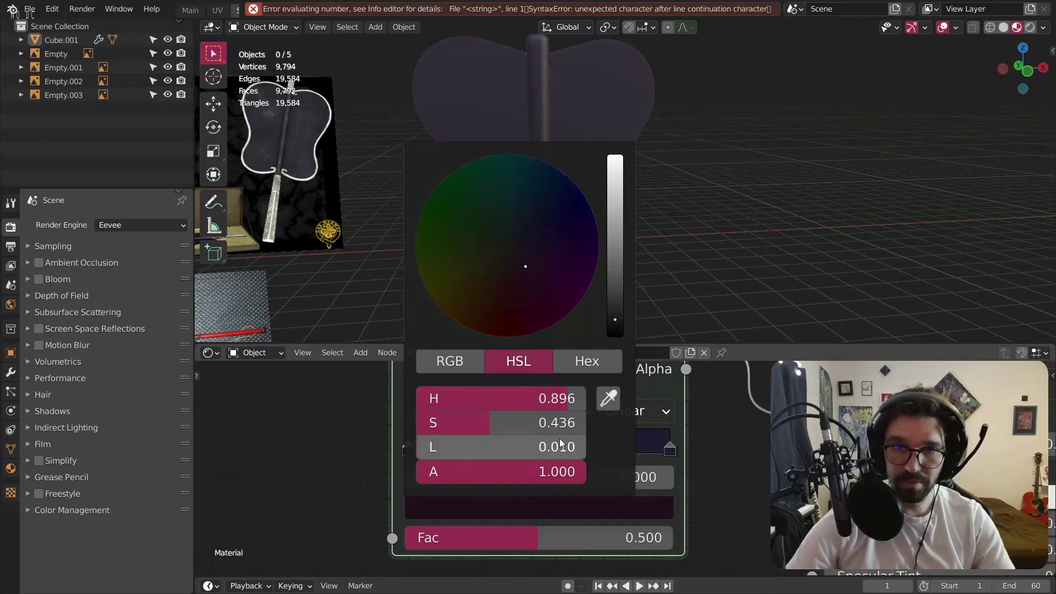
Lower the saturation of the ColorRamp's start stop to 0.2 for a more muted purple.
middle_drag(469, 107, 517, 145)
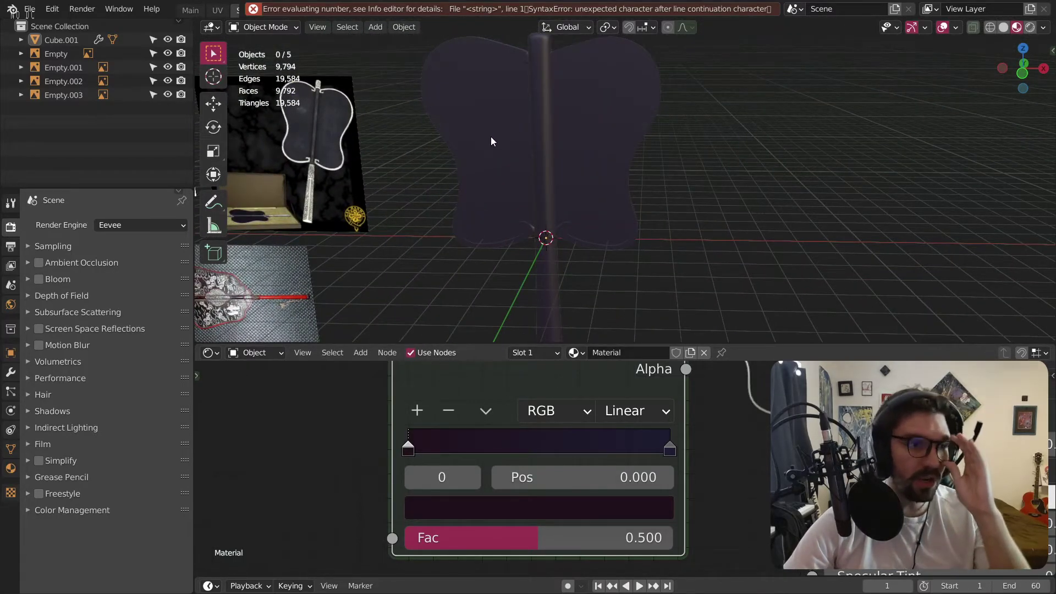
scroll(323, 417, down, 2)
middle_drag(322, 417, 414, 457)
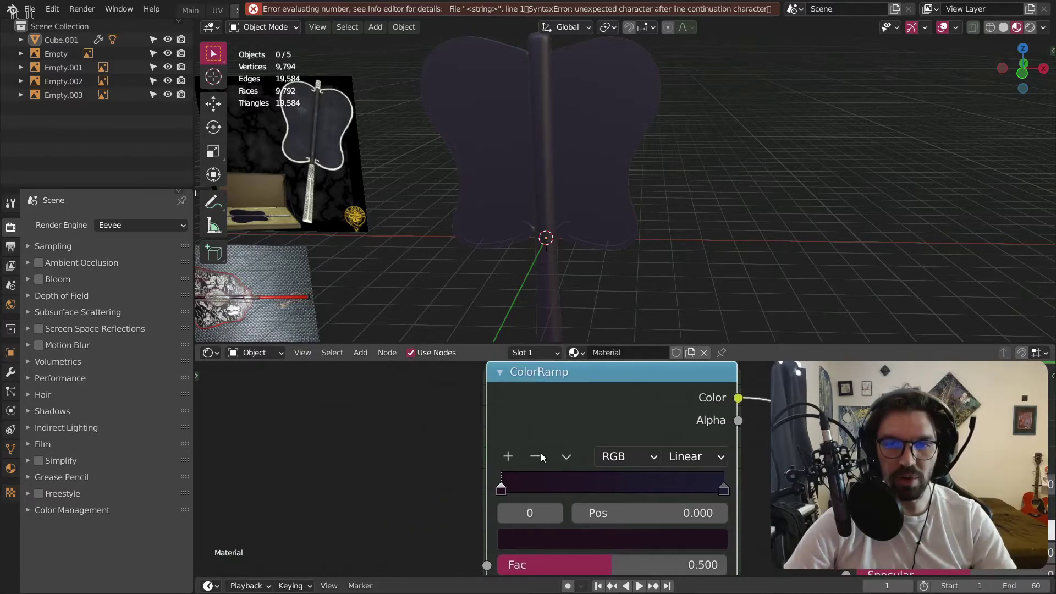
scroll(540, 487, up, 6)
click(546, 563)
click(671, 456)
text(.2)
key(Return)
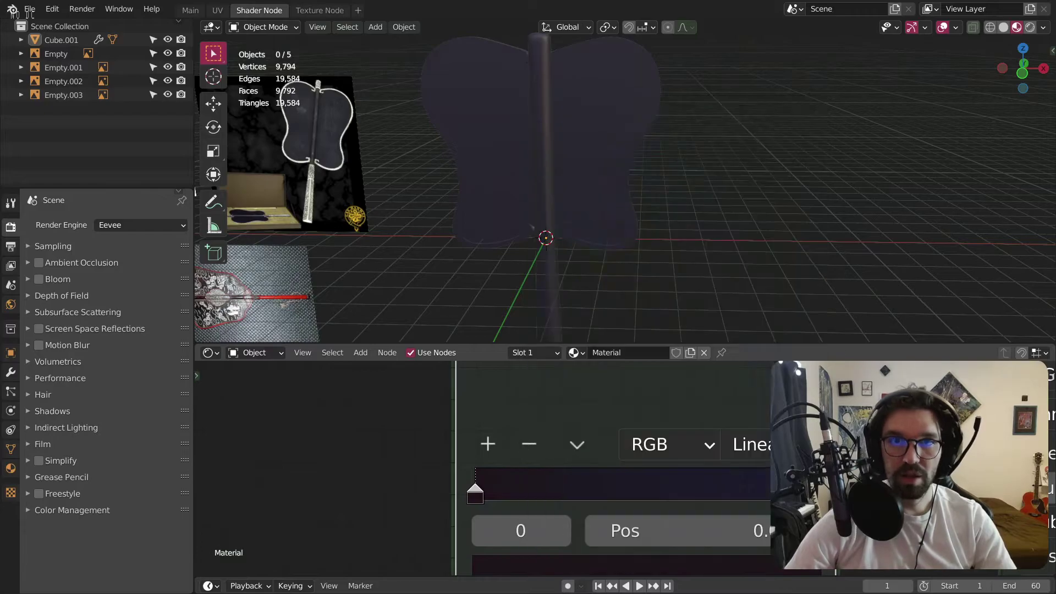
Compare the fan's dark material with the reference picture from several angles.
scroll(562, 99, up, 2)
middle_drag(568, 79, 631, 139)
scroll(627, 130, down, 4)
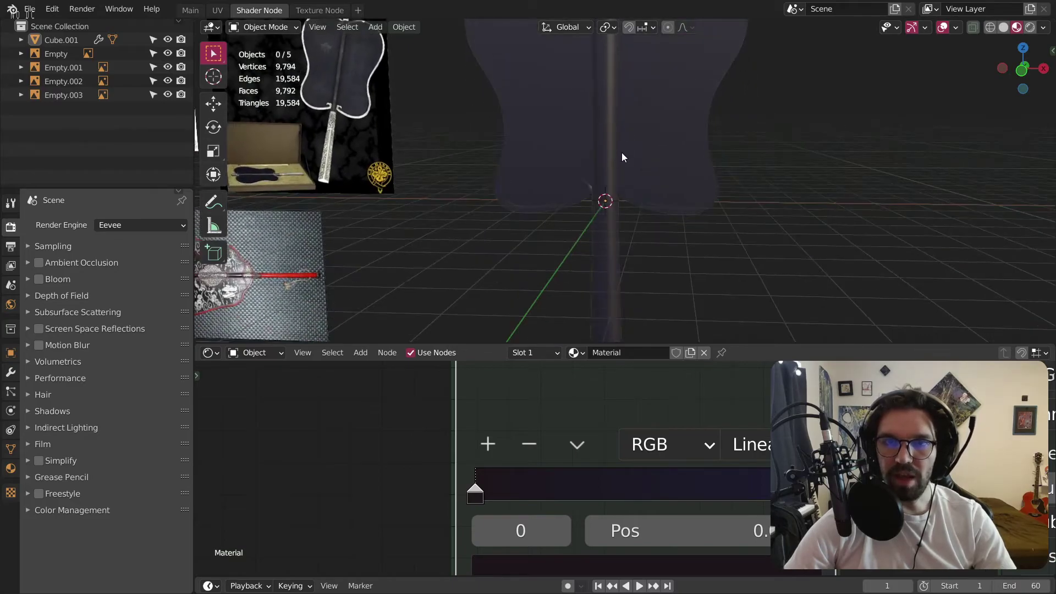
scroll(572, 401, down, 3)
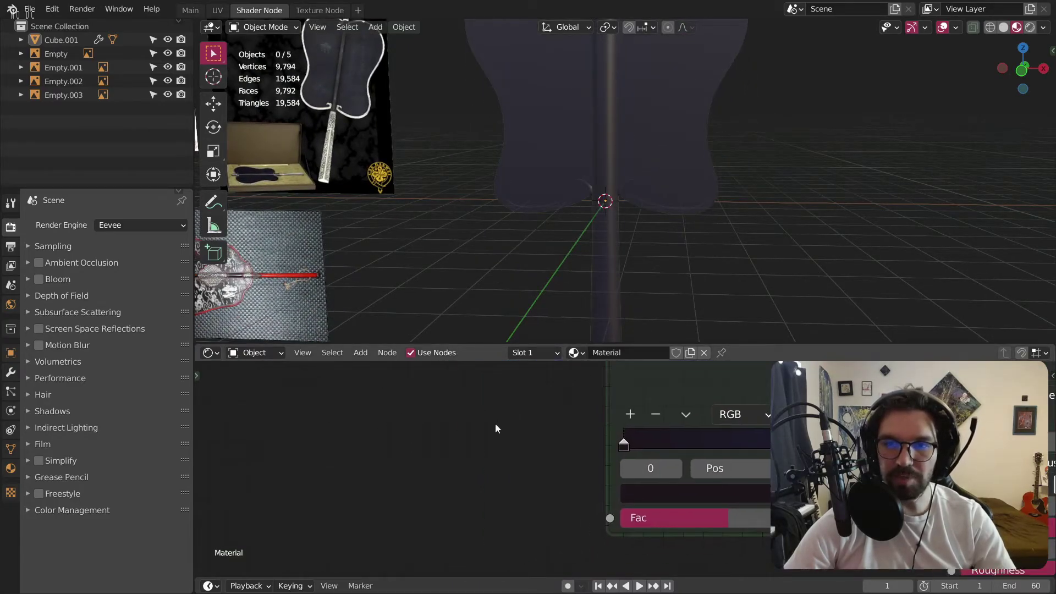
scroll(495, 428, down, 2)
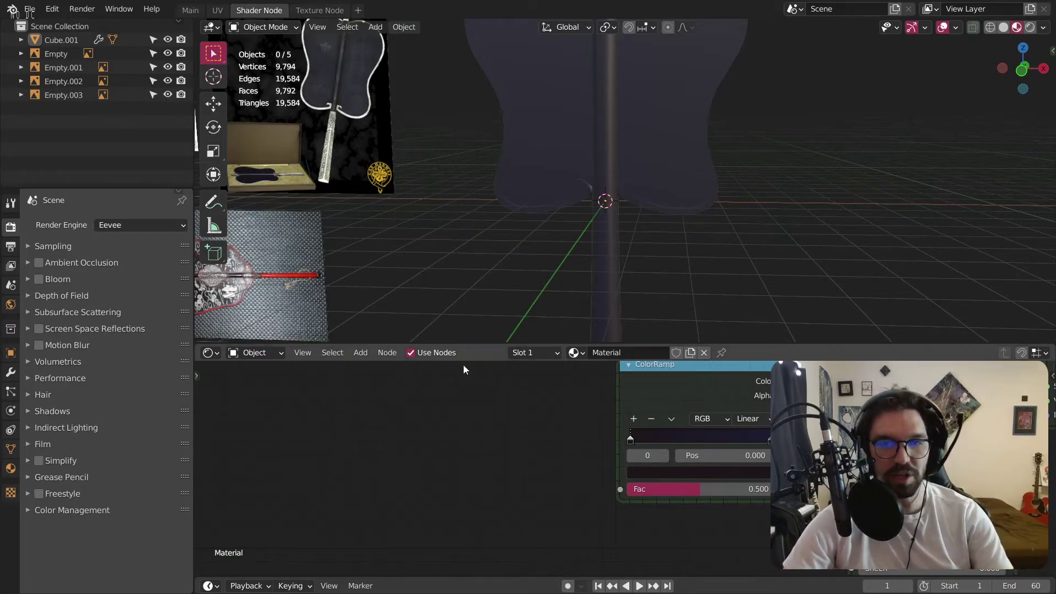
scroll(622, 176, down, 2)
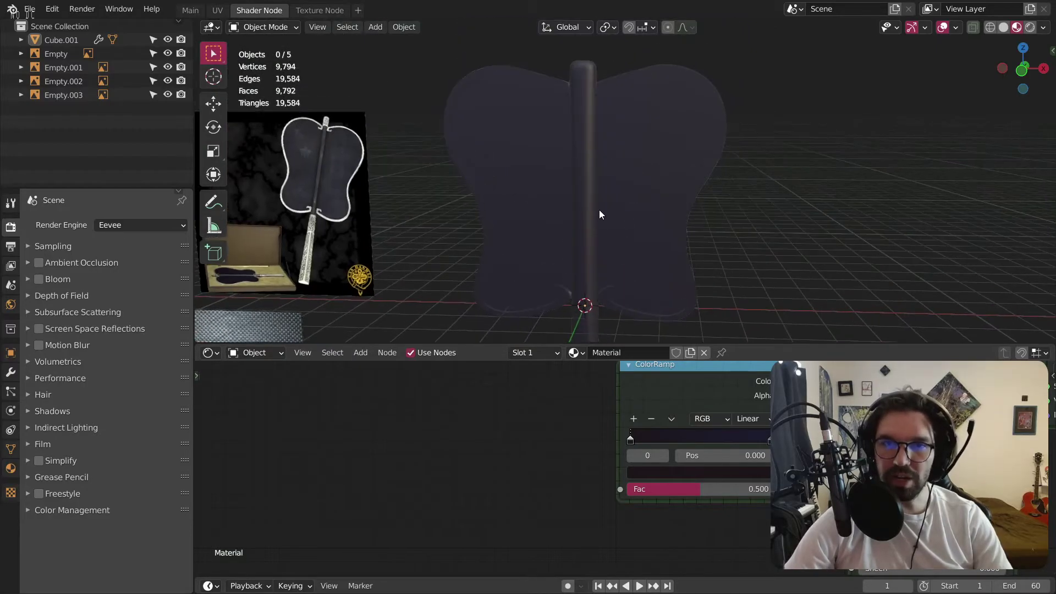
middle_drag(599, 213, 631, 106)
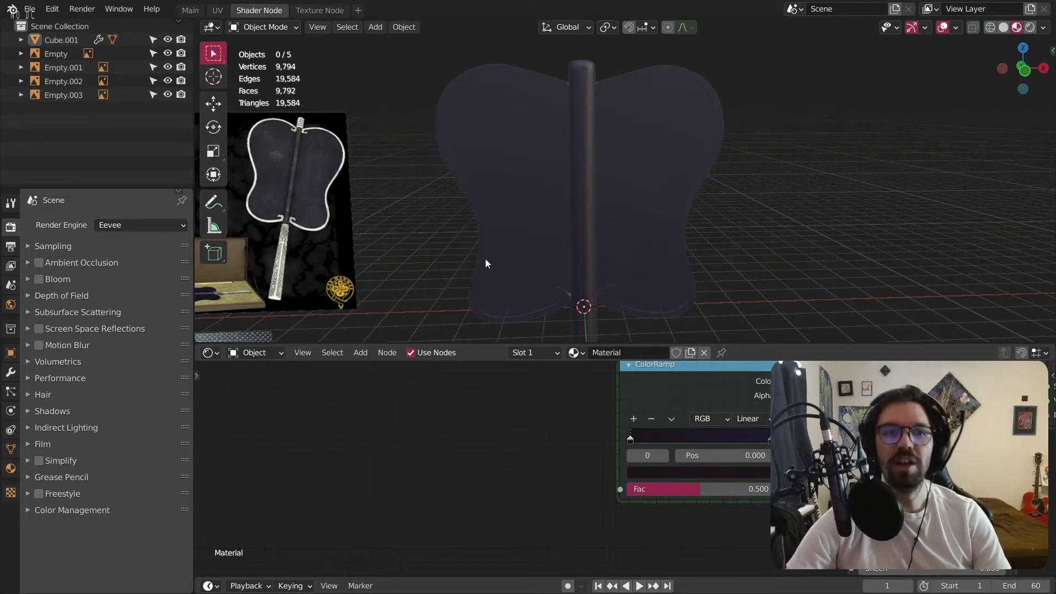
Tone down the ColorRamp's start stop to a nearly grey dark purple by setting its saturation to 0.2.
middle_drag(552, 483, 559, 446)
scroll(643, 410, up, 5)
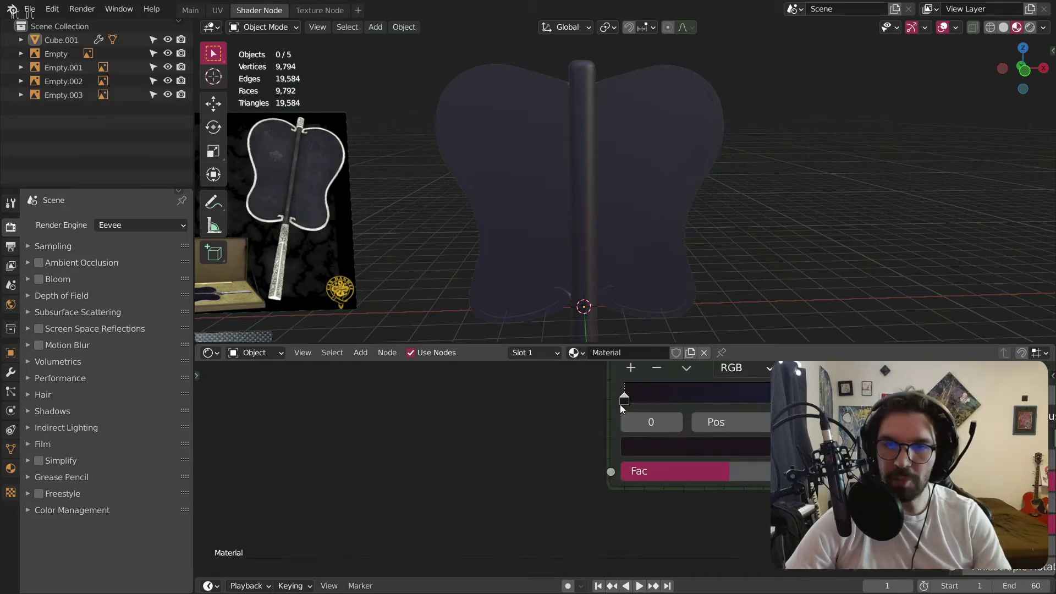
scroll(624, 407, up, 2)
click(695, 473)
click(769, 363)
text(0.2)
key(Return)
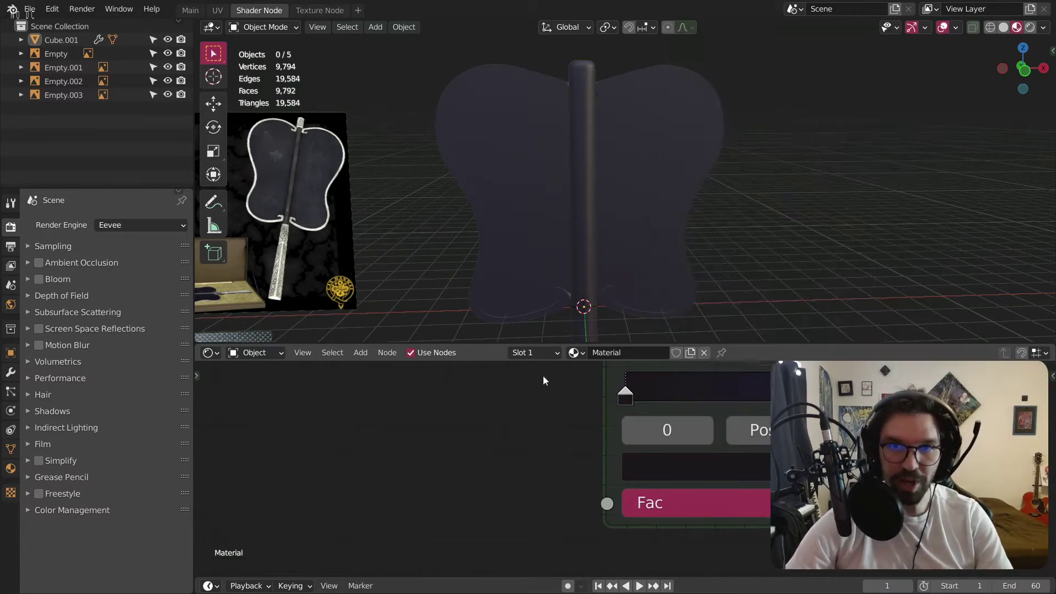
Add a Noise Texture node and connect its Color output to the ColorRamp's Fac input.
scroll(506, 462, down, 4)
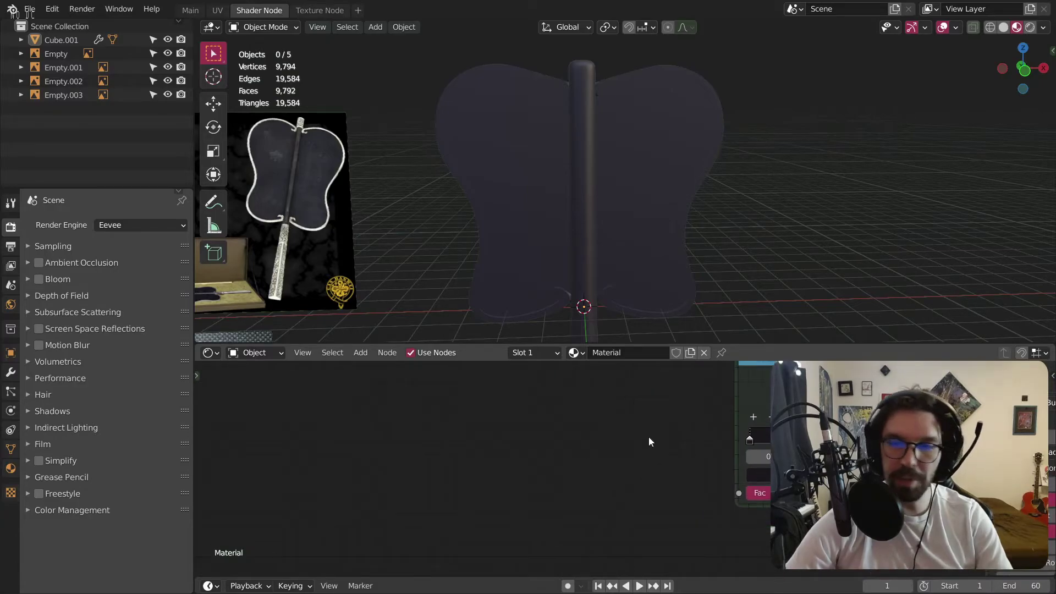
click(361, 354)
mouse_move(394, 388)
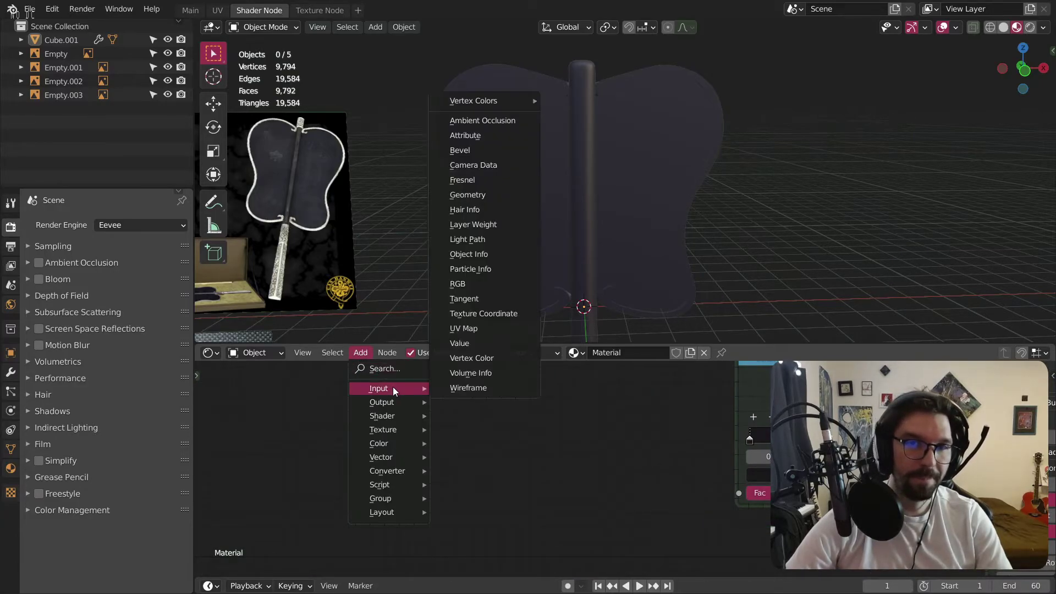
mouse_move(404, 429)
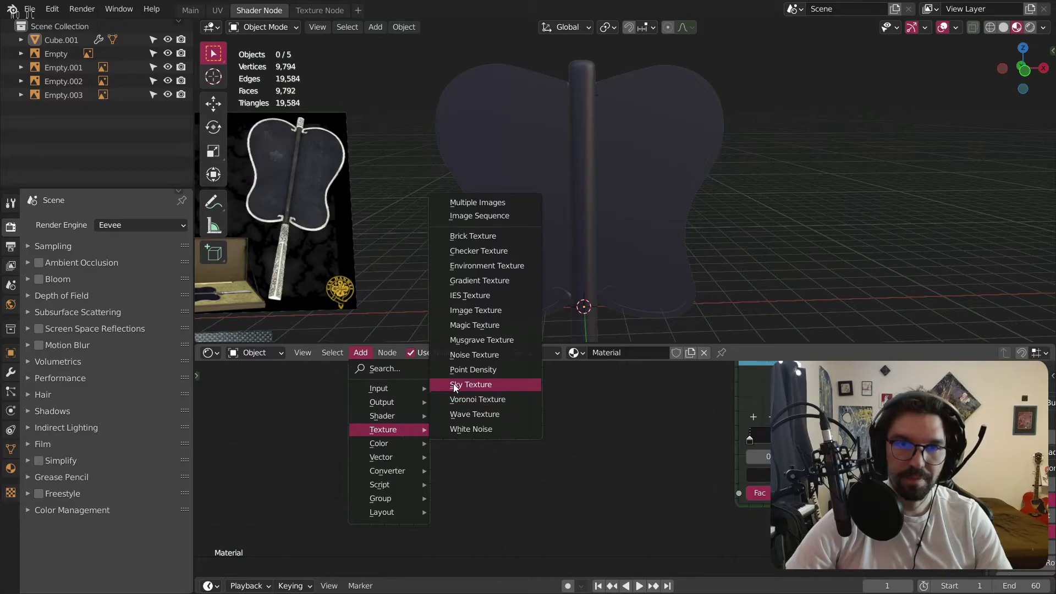
click(470, 355)
drag(505, 391, 739, 493)
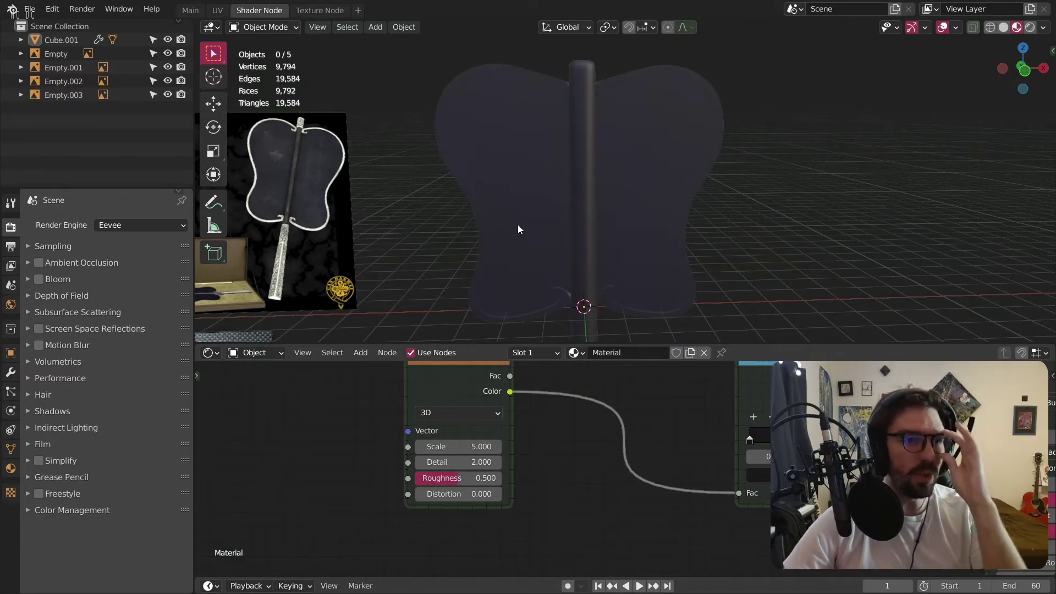
Move the ColorRamp node farther from the Principled BSDF node and raise the shader's Metallic value.
middle_drag(618, 141, 670, 105)
middle_drag(977, 503, 582, 442)
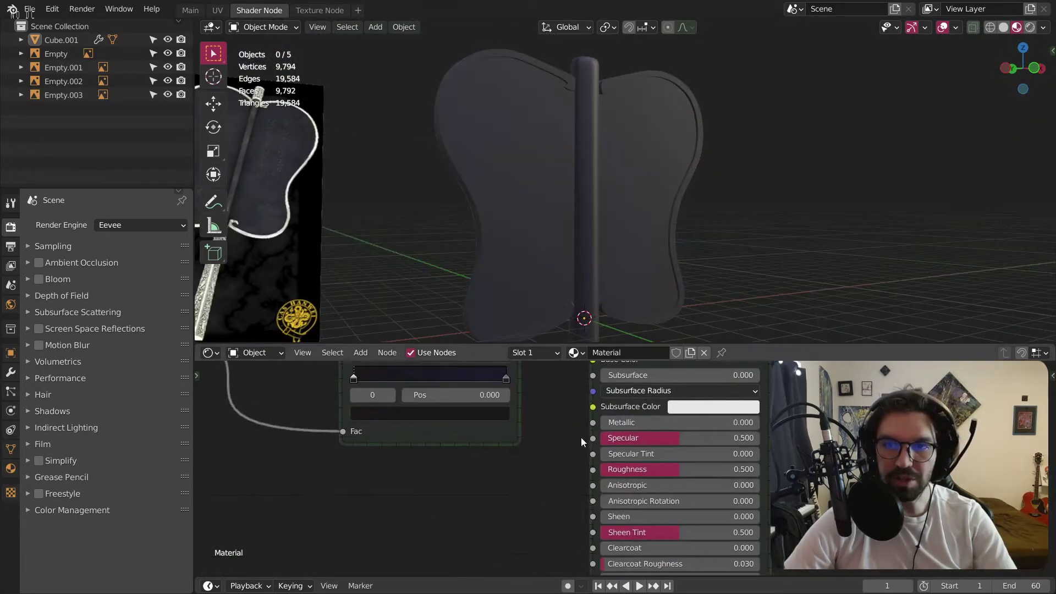
scroll(582, 441, up, 2)
scroll(475, 458, down, 1)
middle_drag(322, 397, 656, 512)
drag(696, 408, 592, 403)
middle_drag(785, 503, 565, 434)
scroll(734, 468, up, 1)
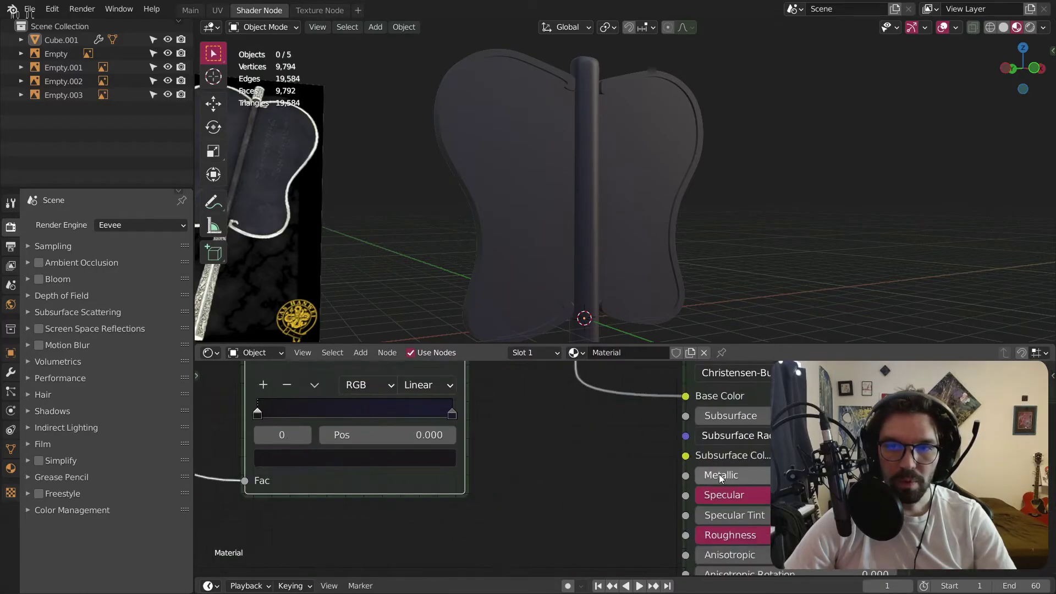
drag(724, 476, 885, 476)
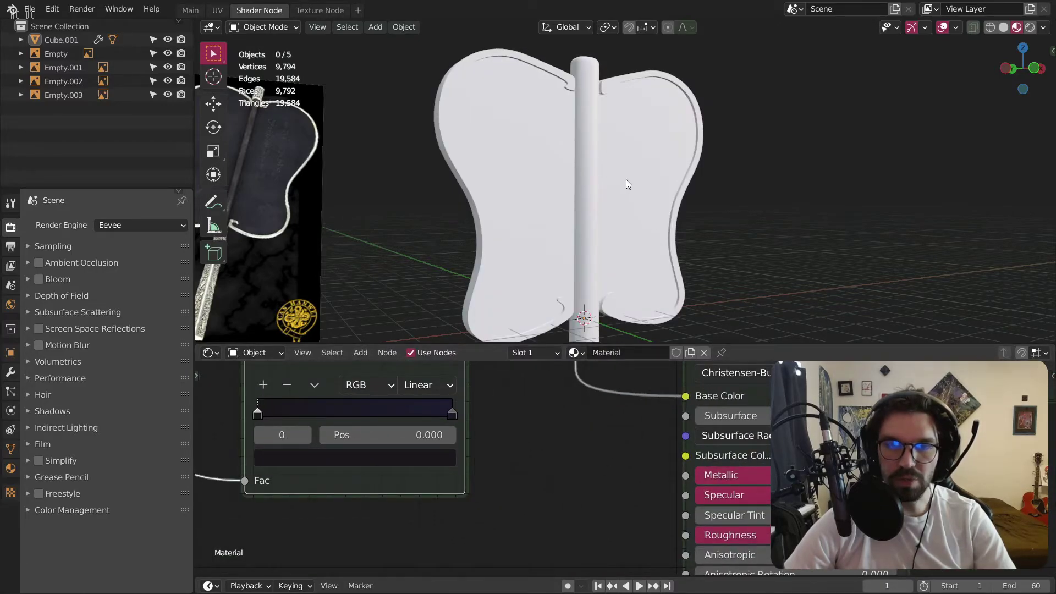
Apply the fan object's transform, add Texture Coordinate and Mapping nodes to the Noise Texture, and feed the Mapping from the Object output.
middle_drag(618, 114, 635, 147)
scroll(491, 457, down, 3)
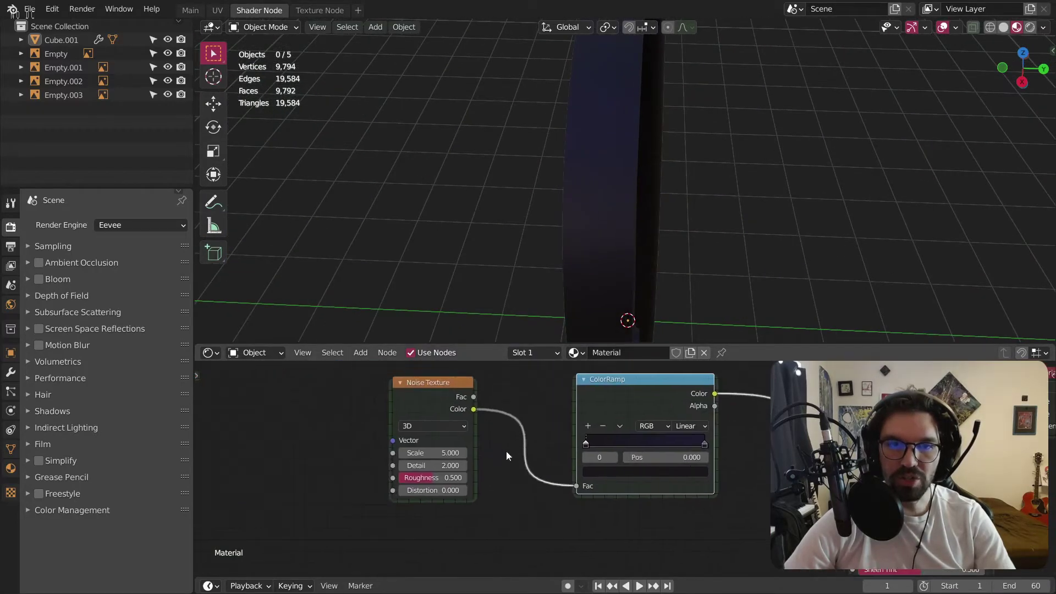
click(637, 203)
key(ctrl+a)
click(636, 205)
click(534, 417)
key(ctrl+t)
middle_drag(441, 445, 521, 435)
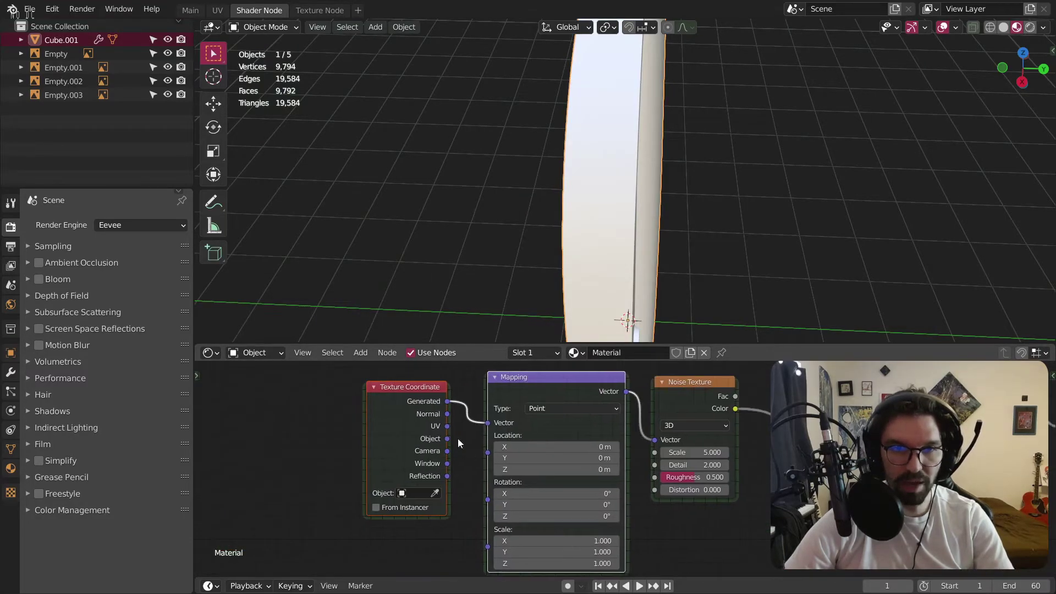
drag(447, 438, 507, 426)
Space the Texture Coordinate and Mapping nodes farther apart before the Noise Texture node.
click(401, 387)
drag(413, 408, 323, 400)
click(436, 396)
drag(534, 377, 474, 566)
Lower the Principled BSDF's Specular value to zero and check the fan's shading from several angles.
middle_drag(582, 238, 807, 104)
scroll(635, 107, up, 3)
middle_drag(634, 108, 666, 93)
middle_drag(759, 478, 302, 429)
scroll(717, 434, up, 4)
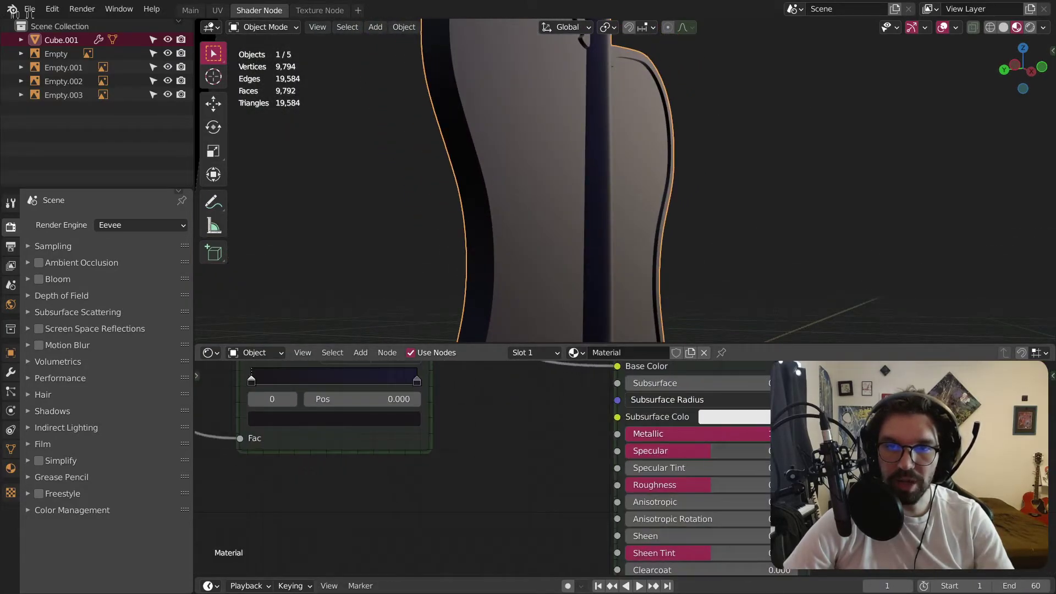
drag(715, 451, 627, 451)
scroll(592, 145, down, 4)
middle_drag(592, 145, 606, 184)
scroll(575, 114, up, 4)
scroll(584, 149, down, 3)
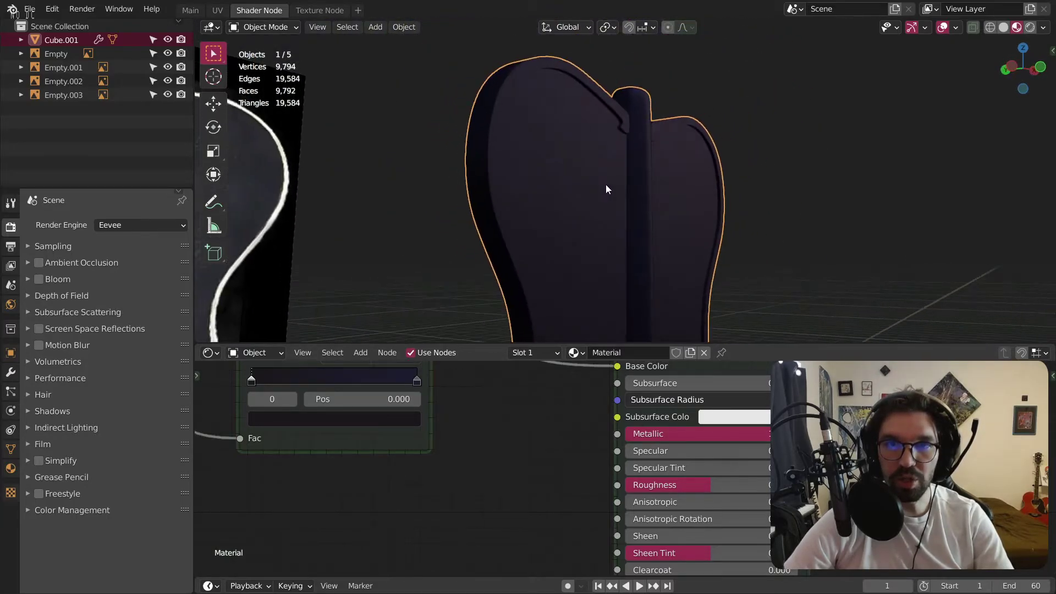
scroll(557, 106, up, 3)
scroll(577, 138, down, 2)
Duplicate the ColorRamp, feed its Fac from the Noise Texture's Color output, and connect its Color to the shader's Base Color.
middle_drag(535, 444, 690, 515)
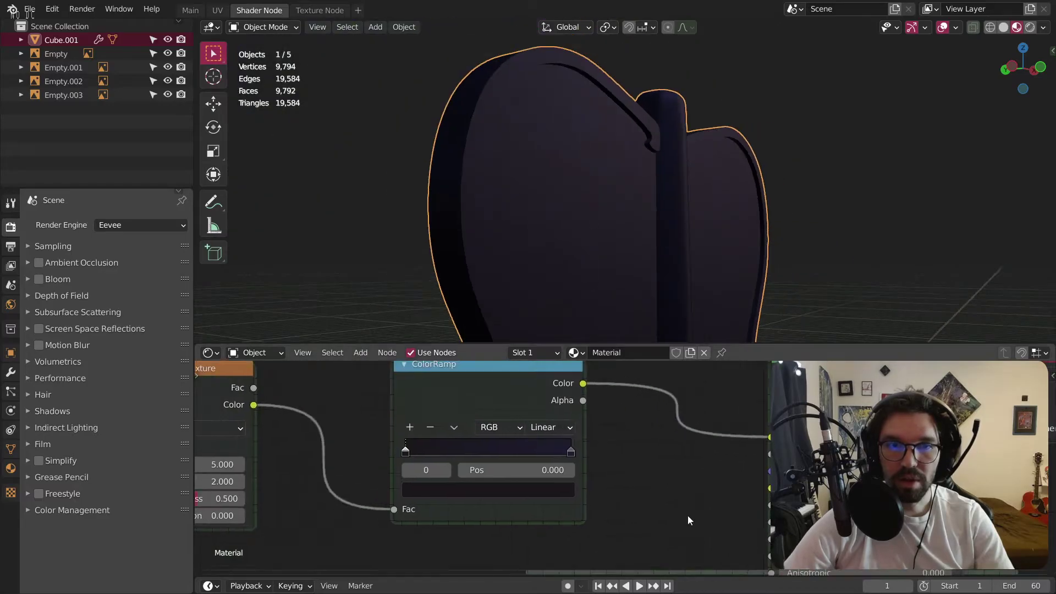
scroll(599, 453, down, 2)
middle_drag(589, 476, 597, 494)
key(shift+d)
click(533, 521)
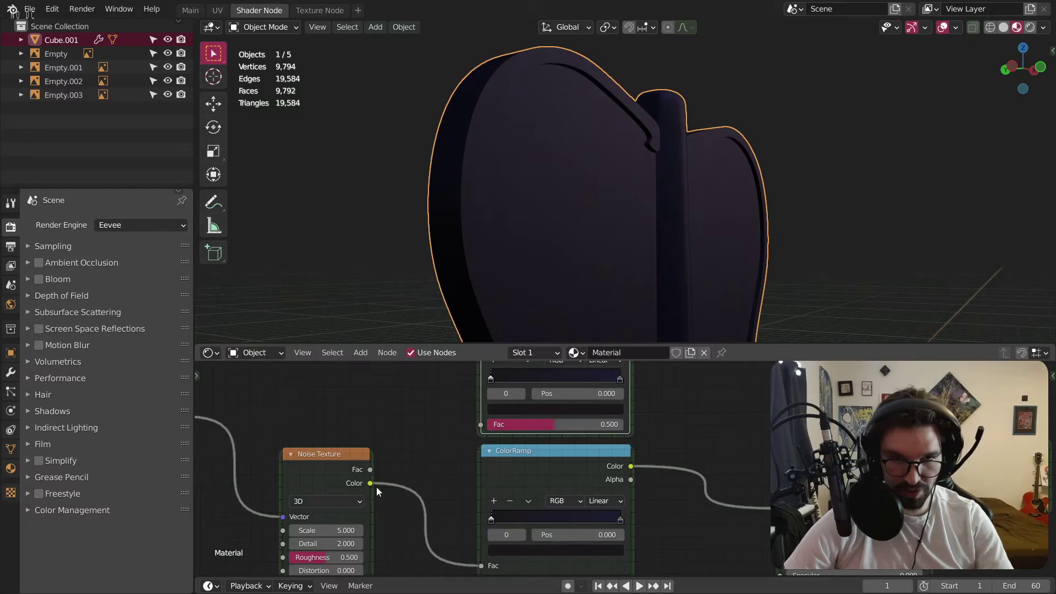
drag(370, 483, 483, 422)
scroll(649, 443, down, 1)
scroll(706, 462, down, 1)
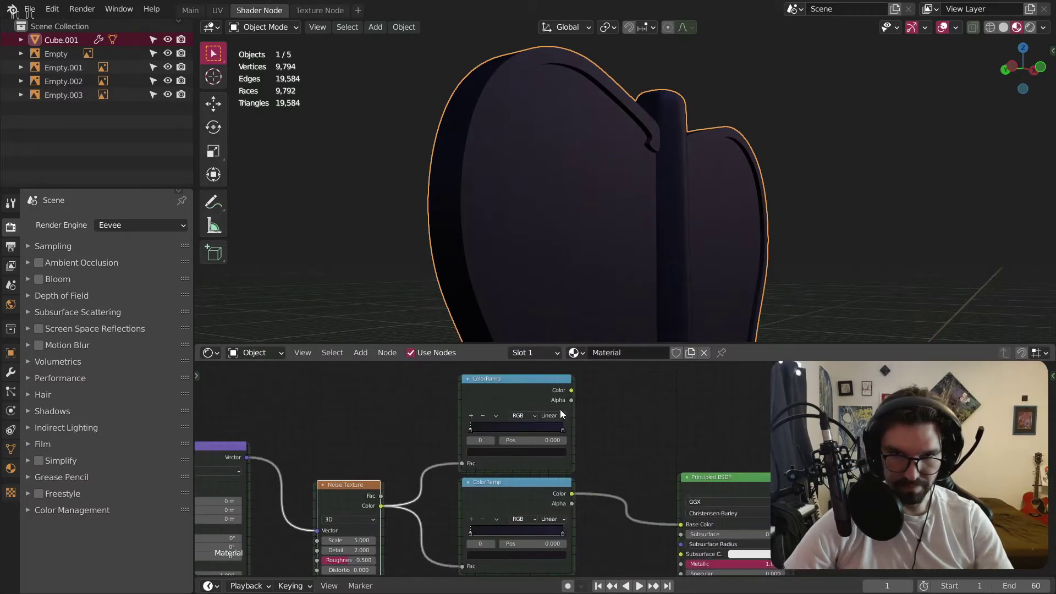
drag(575, 390, 675, 526)
Change the start stop of the duplicated ColorRamp to a bright red.
scroll(462, 430, up, 4)
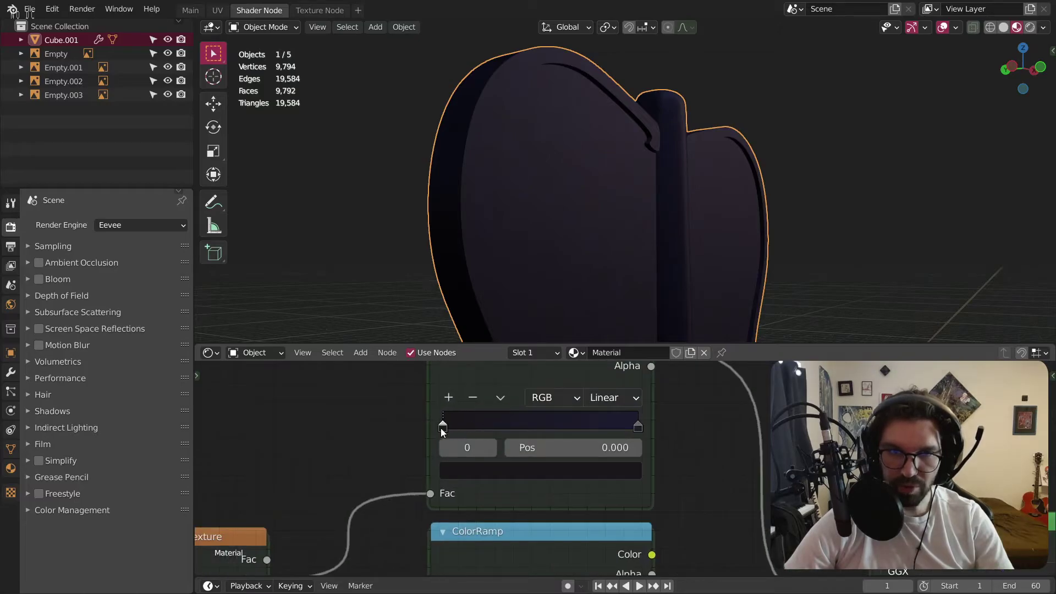
click(478, 470)
click(523, 343)
click(548, 423)
text(0.5)
key(Return)
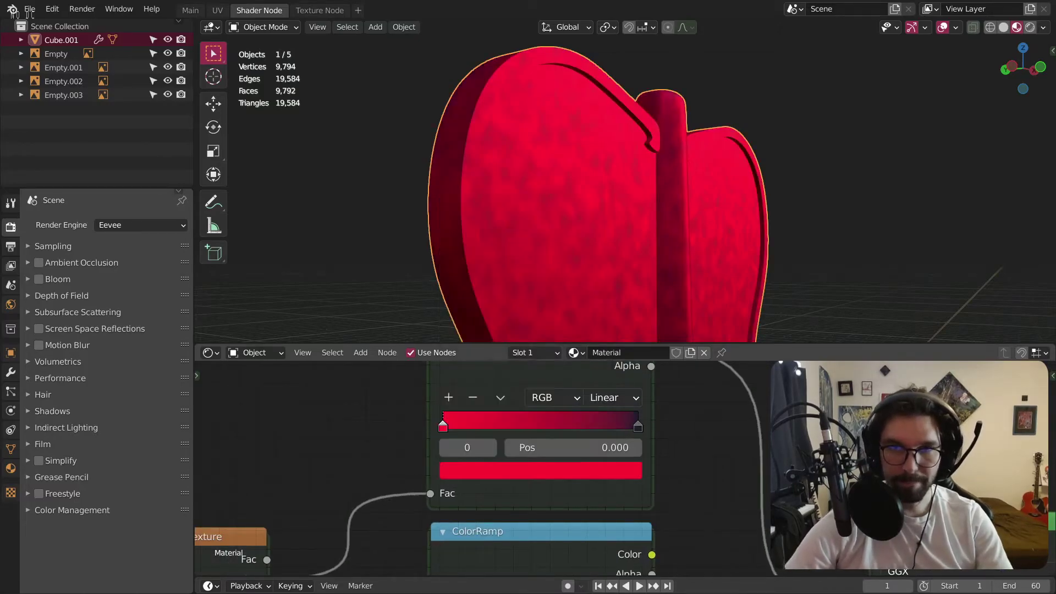
Change the end stop of the duplicated ColorRamp to a bright blue.
click(639, 427)
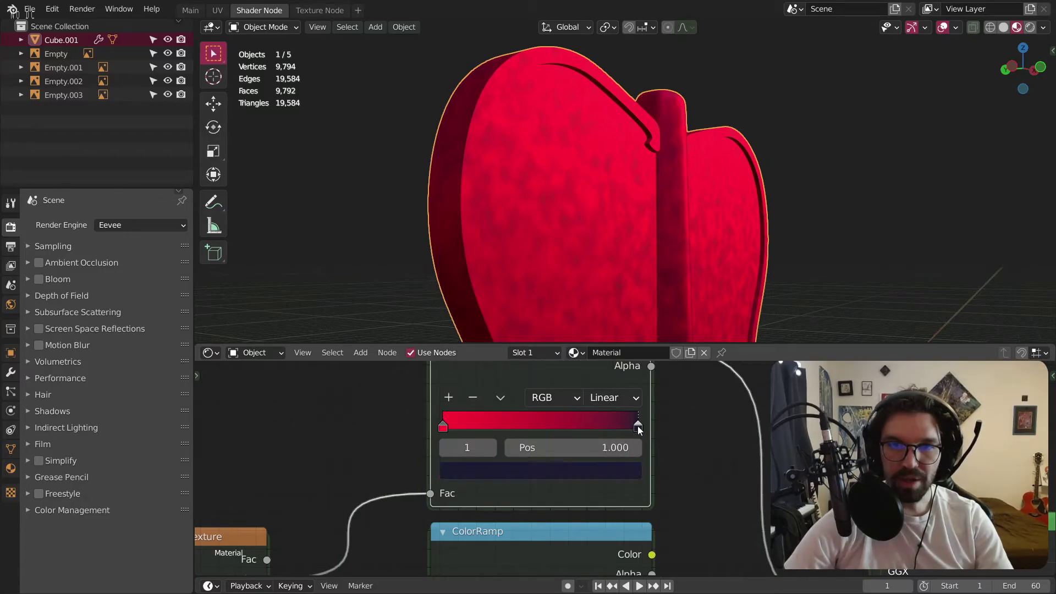
click(600, 467)
text(1)
key(Return)
scroll(570, 215, down, 2)
middle_drag(570, 216, 486, 114)
scroll(380, 492, down, 2)
Rearrange the Texture Coordinate, Mapping and Noise Texture nodes into a more compact group.
middle_drag(377, 498, 602, 391)
scroll(511, 417, down, 2)
middle_drag(497, 423, 611, 451)
middle_drag(572, 421, 607, 438)
scroll(578, 428, down, 2)
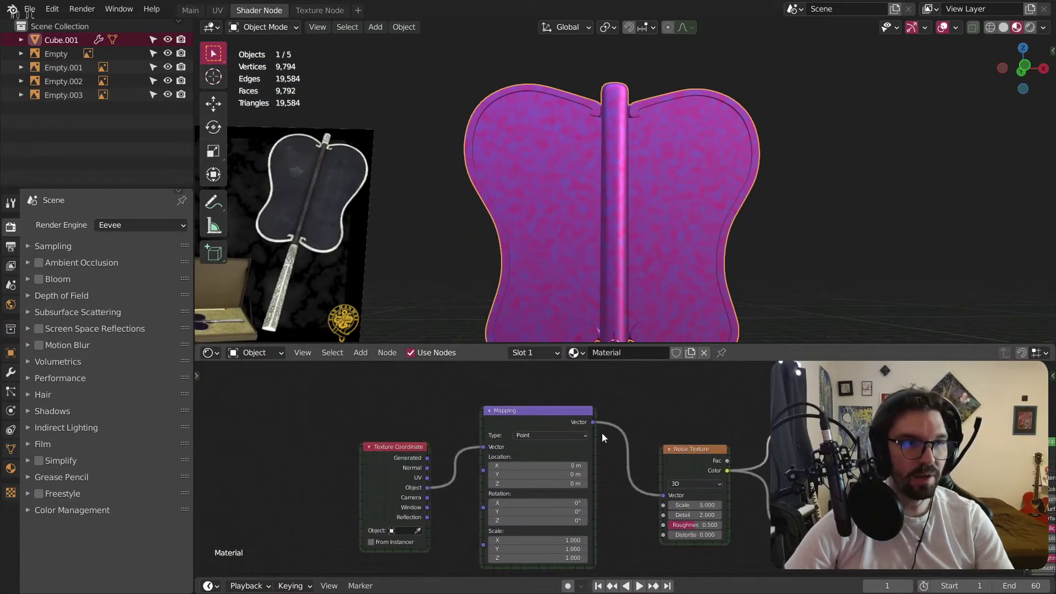
drag(671, 395, 399, 526)
drag(411, 440, 231, 434)
click(454, 398)
middle_drag(454, 398, 539, 407)
drag(472, 378, 295, 497)
drag(318, 446, 400, 447)
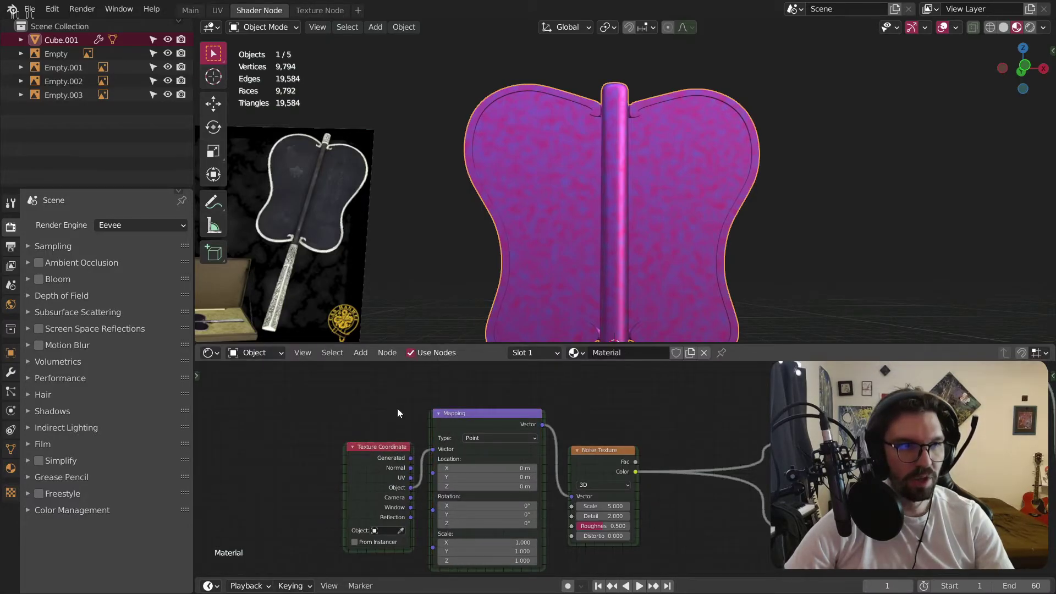
middle_drag(398, 414, 423, 430)
drag(501, 429, 502, 556)
Connect the Texture Coordinate's Object output directly to the Noise Texture's Vector input and delete the Mapping node.
scroll(526, 532, down, 4)
middle_drag(535, 533, 529, 440)
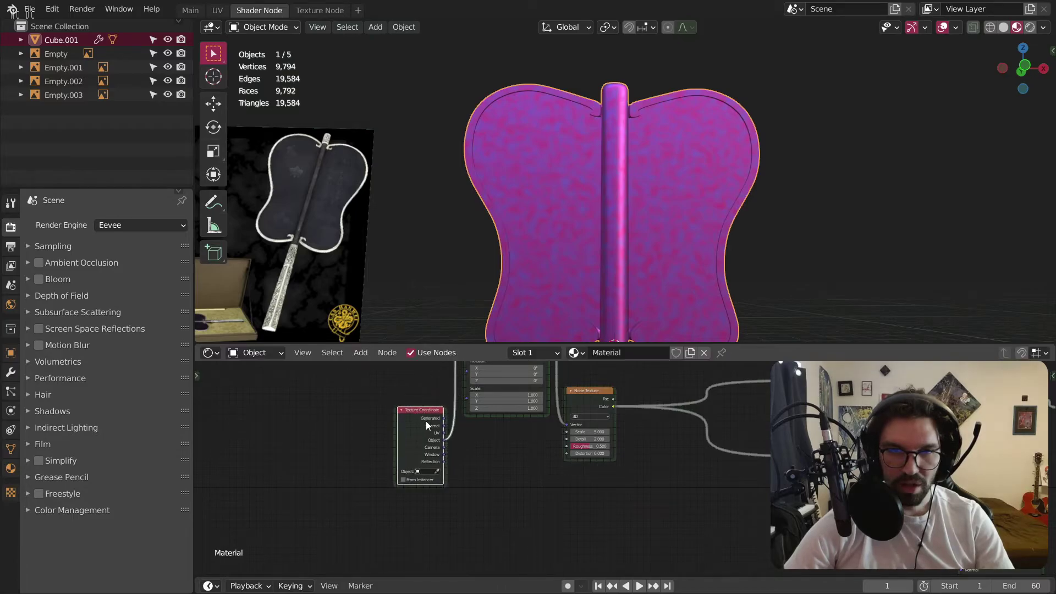
scroll(434, 426, up, 3)
middle_drag(591, 477, 538, 534)
scroll(565, 468, up, 1)
scroll(549, 523, down, 1)
scroll(570, 496, down, 1)
middle_drag(570, 496, 565, 538)
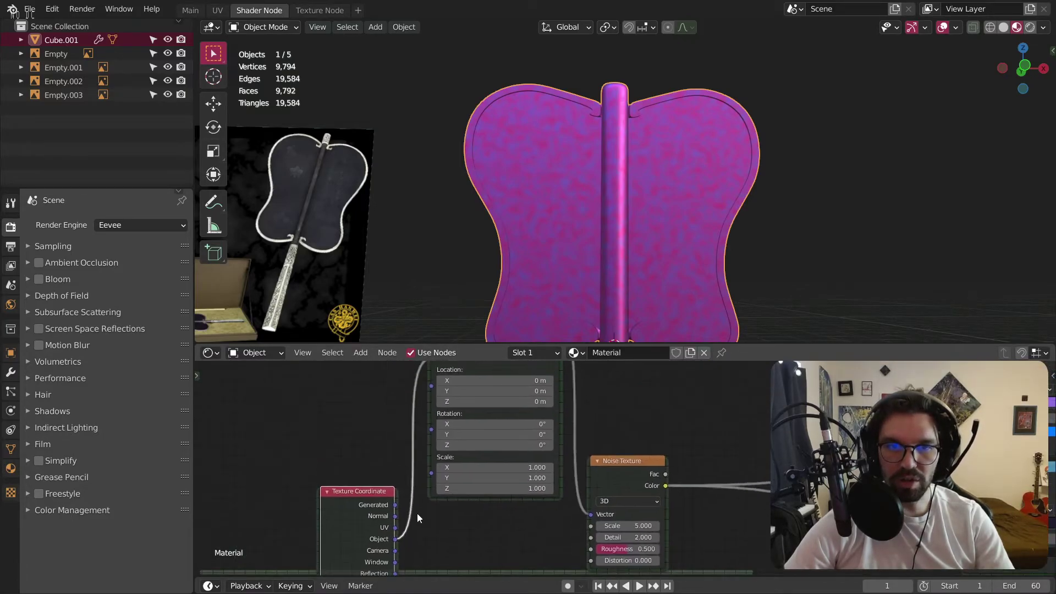
drag(566, 539, 592, 512)
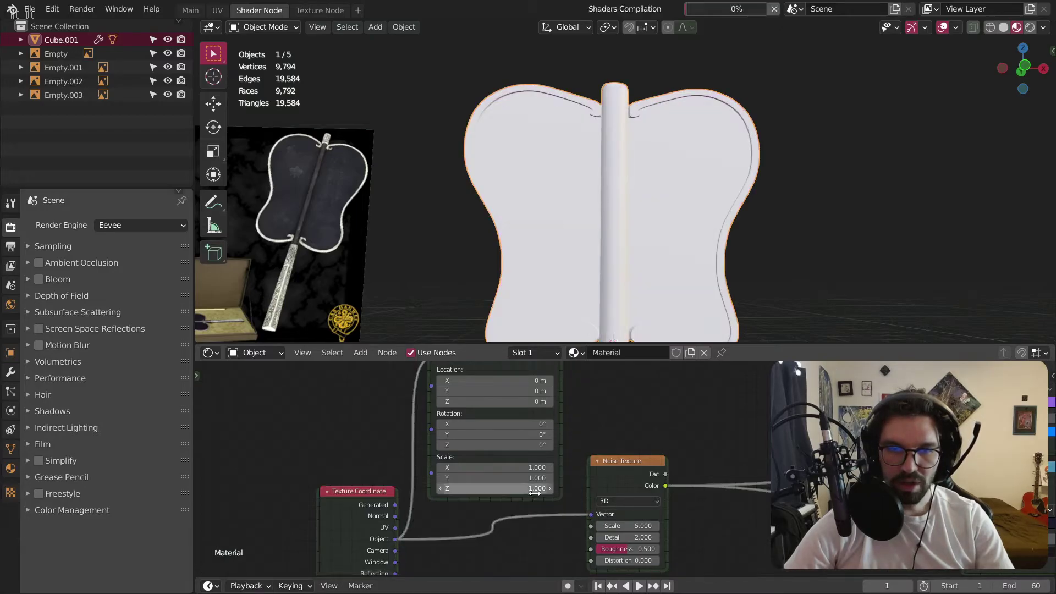
middle_drag(522, 362, 533, 415)
click(513, 367)
key(x)
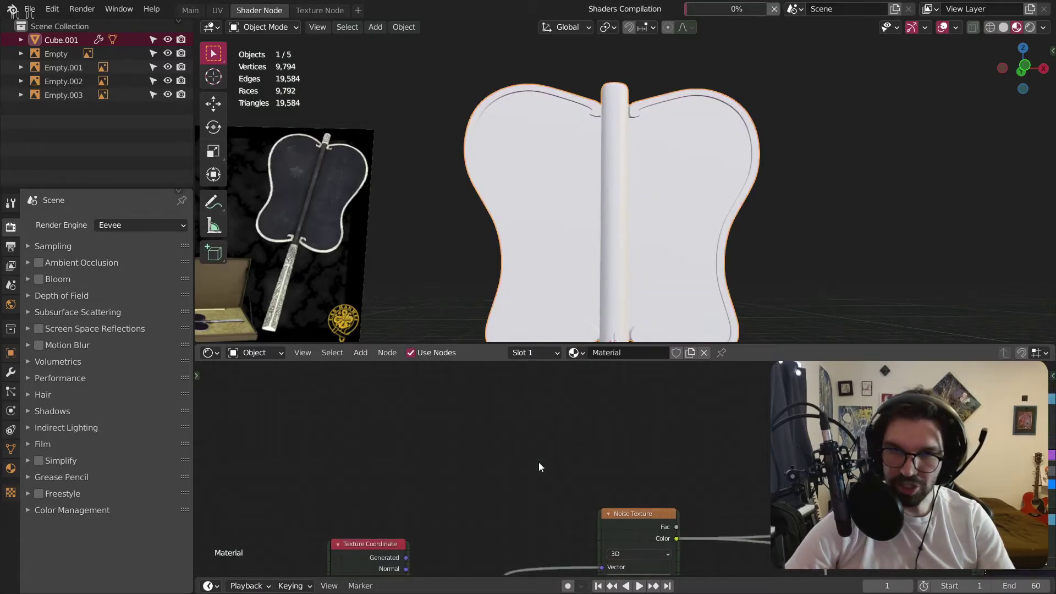
Move the Noise Texture and Texture Coordinate nodes close together, with the Texture Coordinate slightly lower.
middle_drag(514, 478, 542, 386)
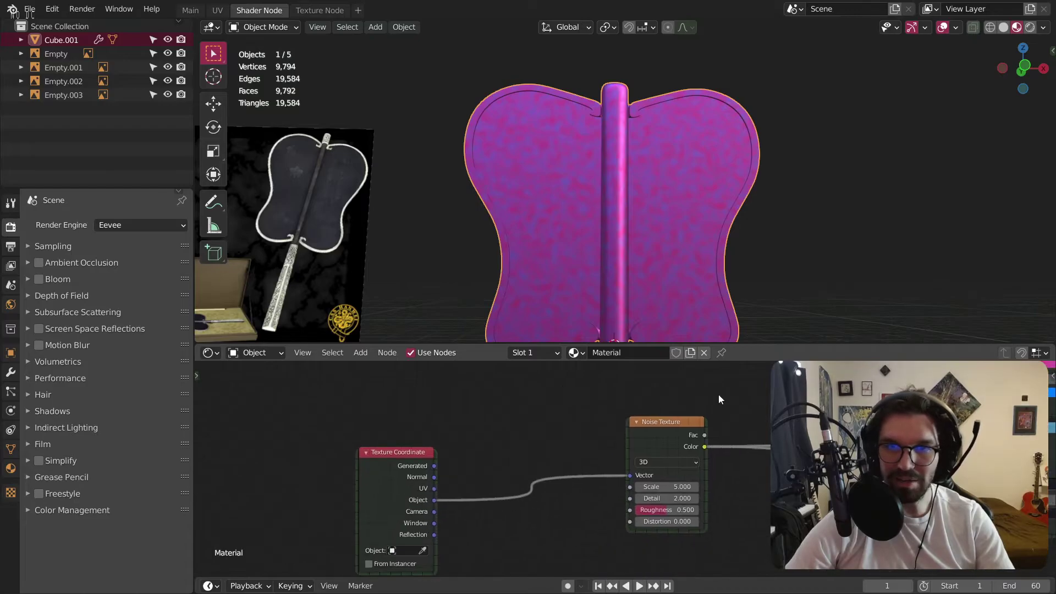
drag(664, 425, 552, 415)
drag(415, 462, 467, 500)
middle_drag(555, 524, 514, 458)
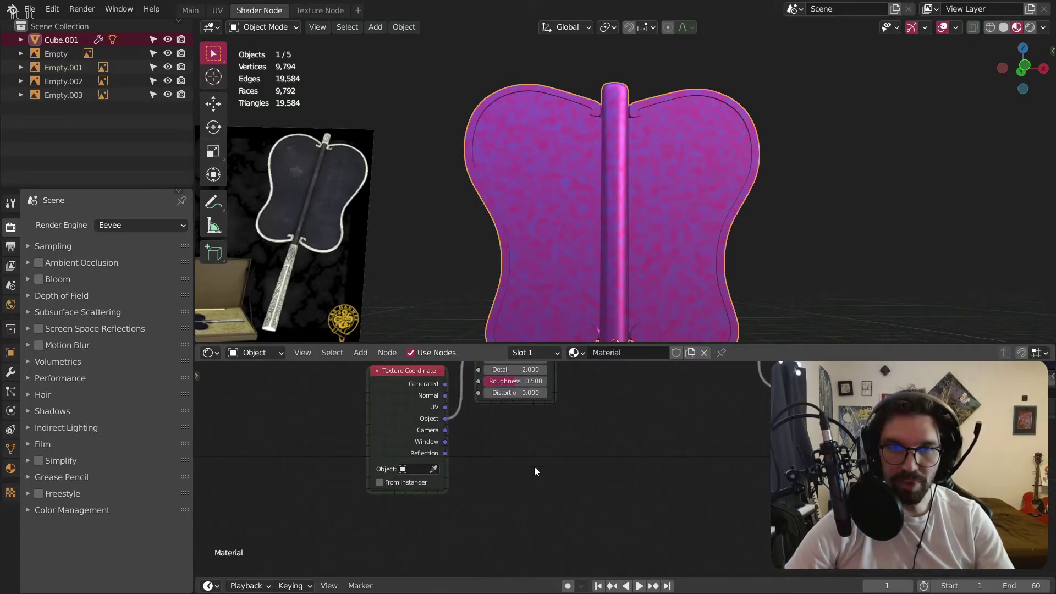
Add a Musgrave Texture node below the Noise Texture and connect the Texture Coordinate's Object output to its Vector input.
click(362, 354)
mouse_move(400, 431)
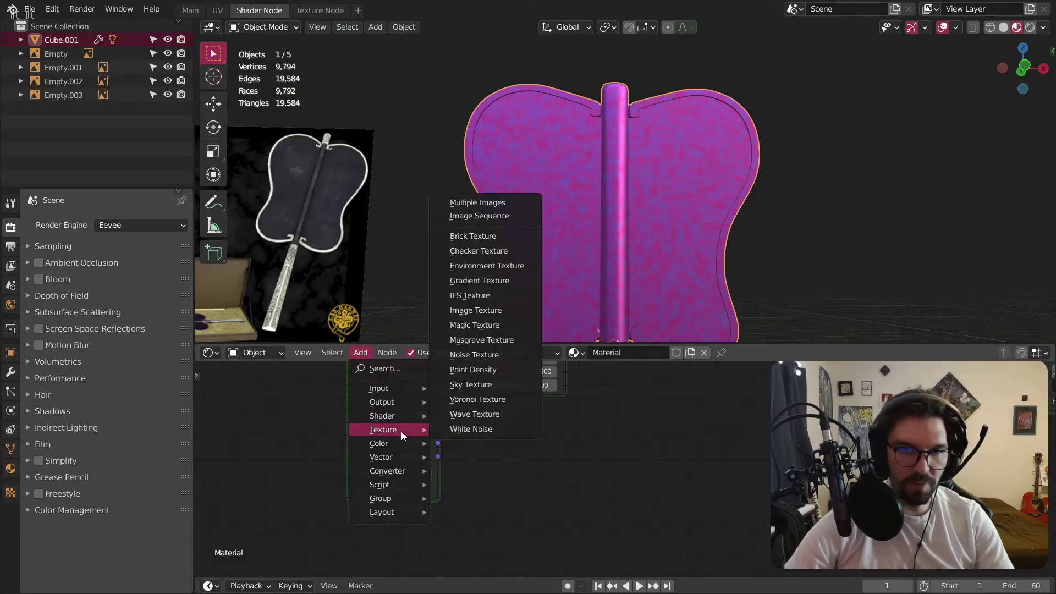
click(481, 340)
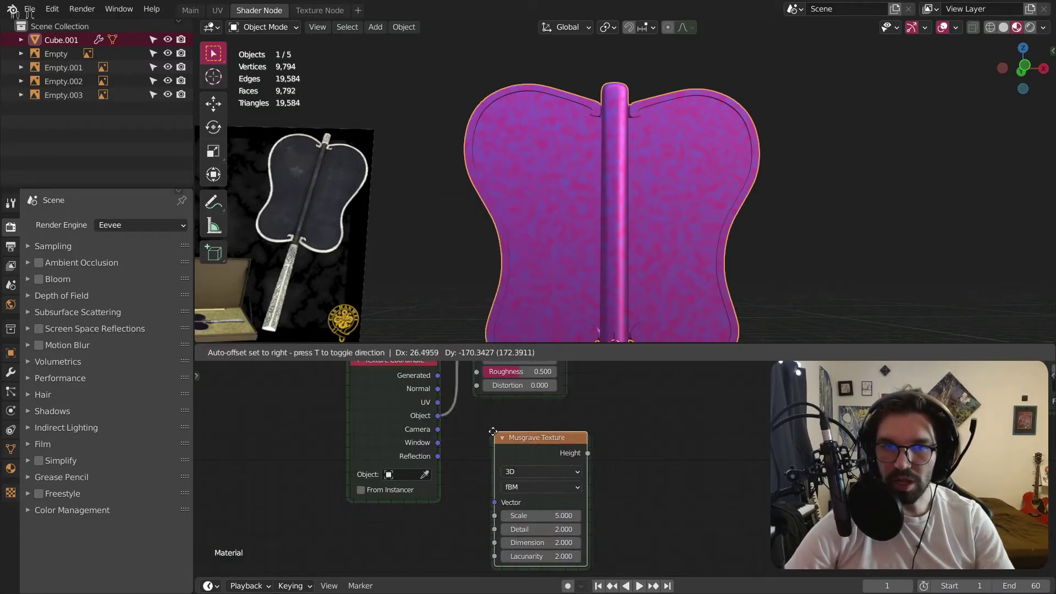
click(472, 407)
drag(437, 415, 453, 460)
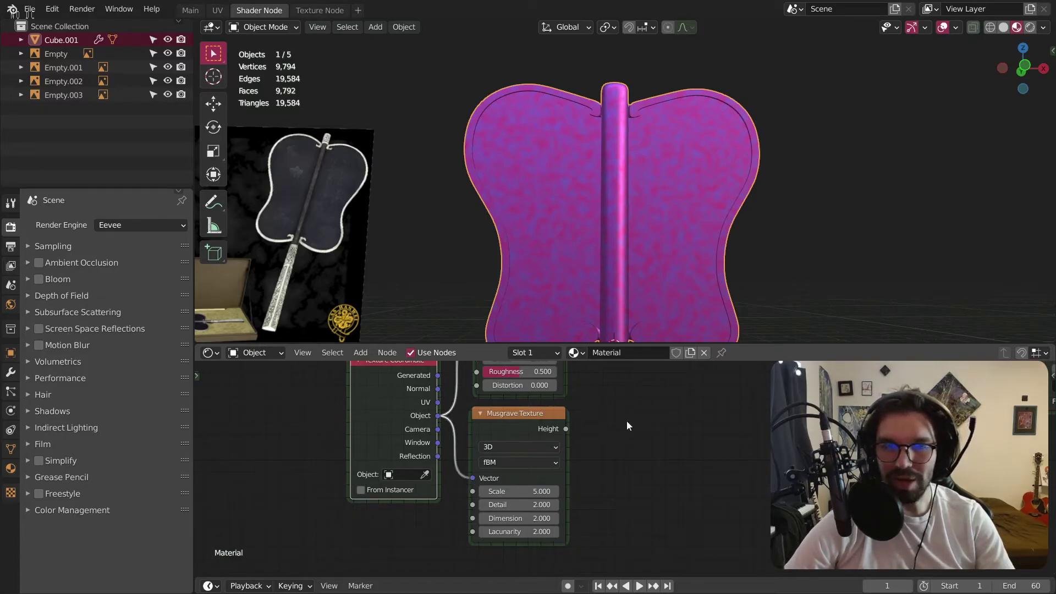
scroll(626, 421, down, 2)
drag(510, 484, 511, 484)
click(654, 464)
Add a MixRGB node combining the Noise Texture's Color with the Musgrave Height, and connect its Color output to both ColorRamps.
click(372, 357)
mouse_move(400, 443)
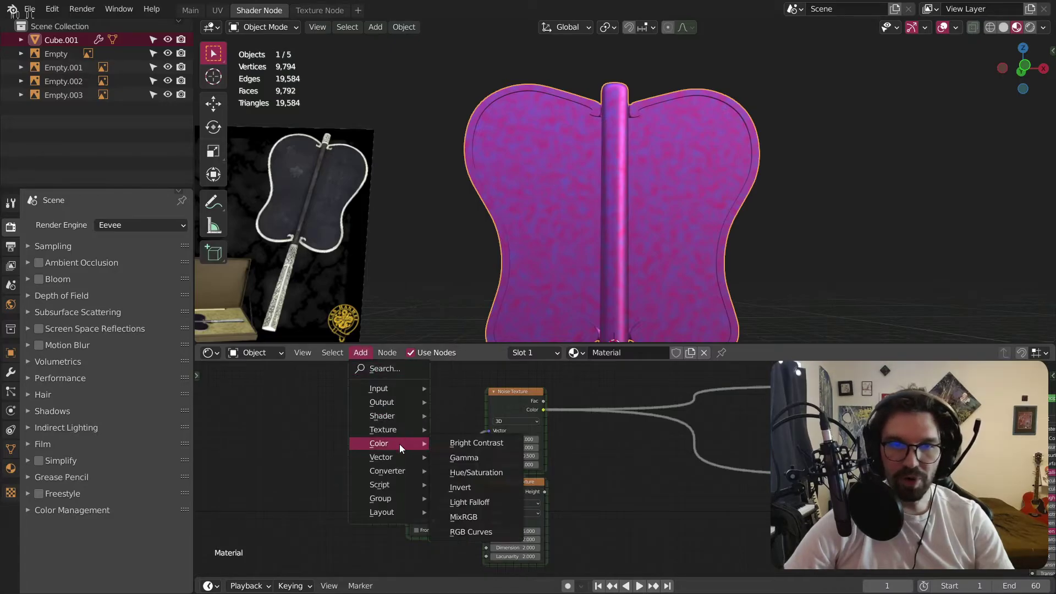
click(489, 519)
click(594, 394)
mouse_move(601, 403)
mouse_down()
mouse_move(602, 427)
mouse_move(597, 420)
mouse_up()
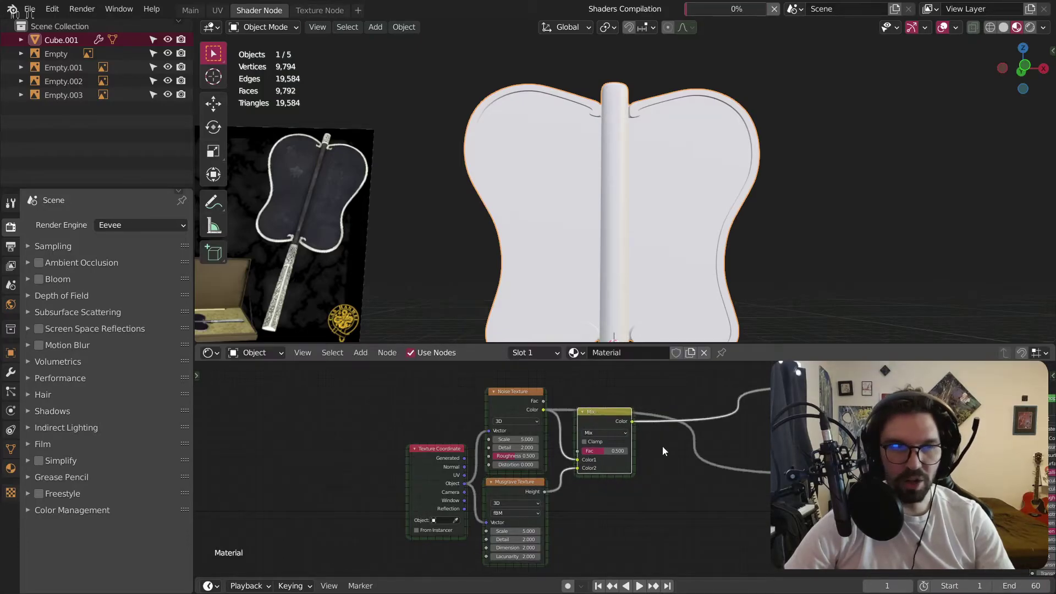
middle_drag(715, 463, 607, 489)
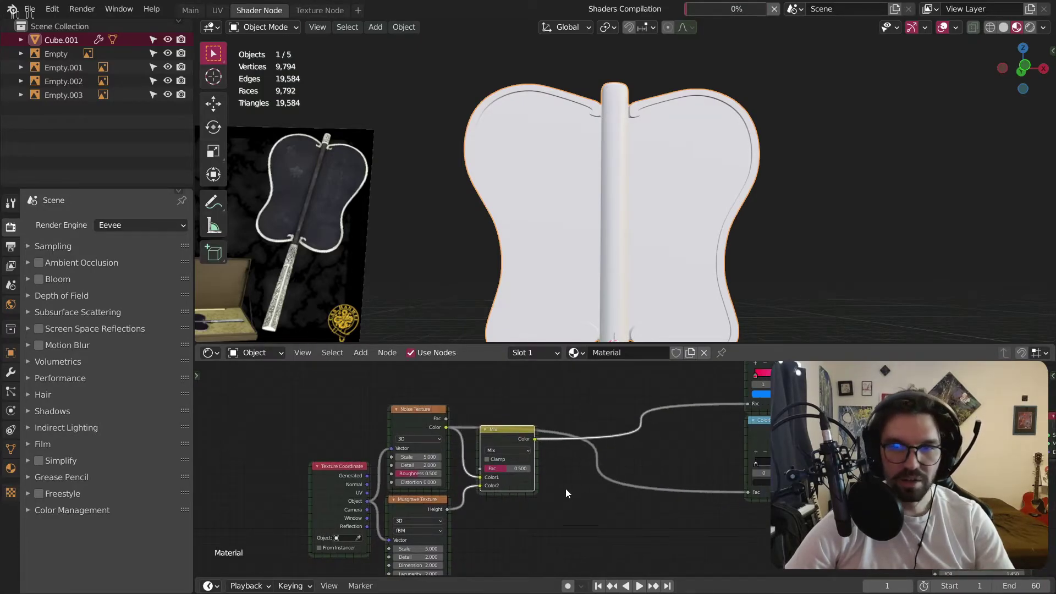
drag(536, 440, 748, 492)
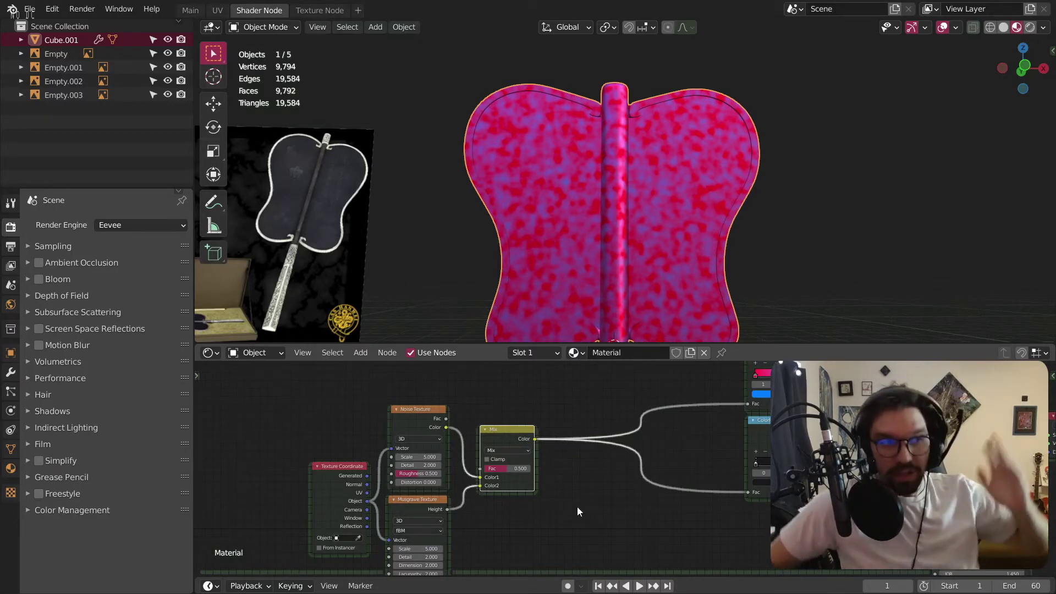
Examine the fan's mesh in Edit Mode in the Main workspace and return to Object Mode in the Shader Node workspace.
middle_drag(512, 167, 270, 113)
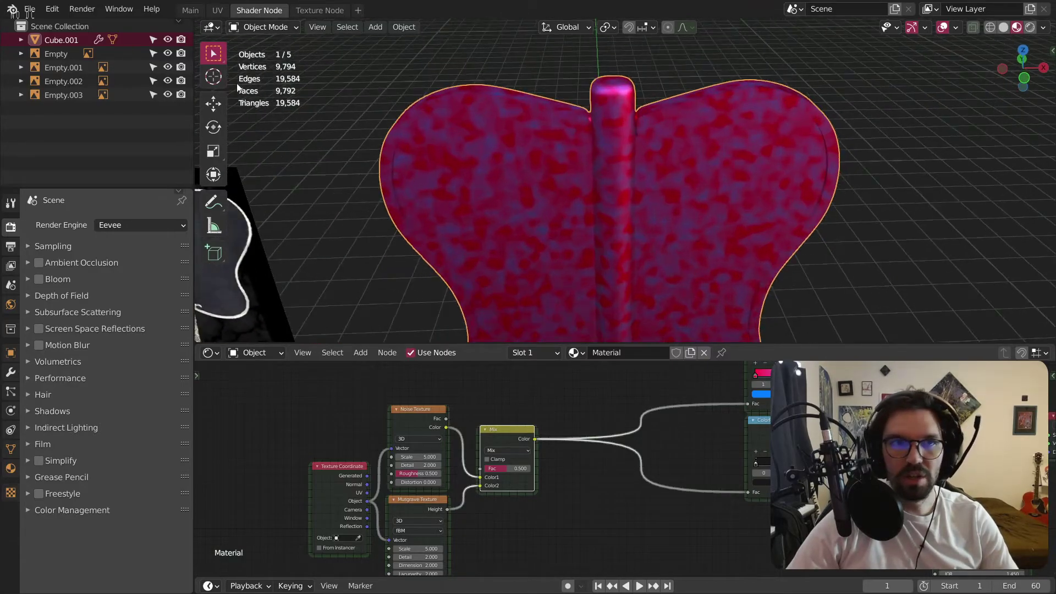
click(186, 9)
click(264, 27)
click(257, 54)
scroll(493, 201, up, 6)
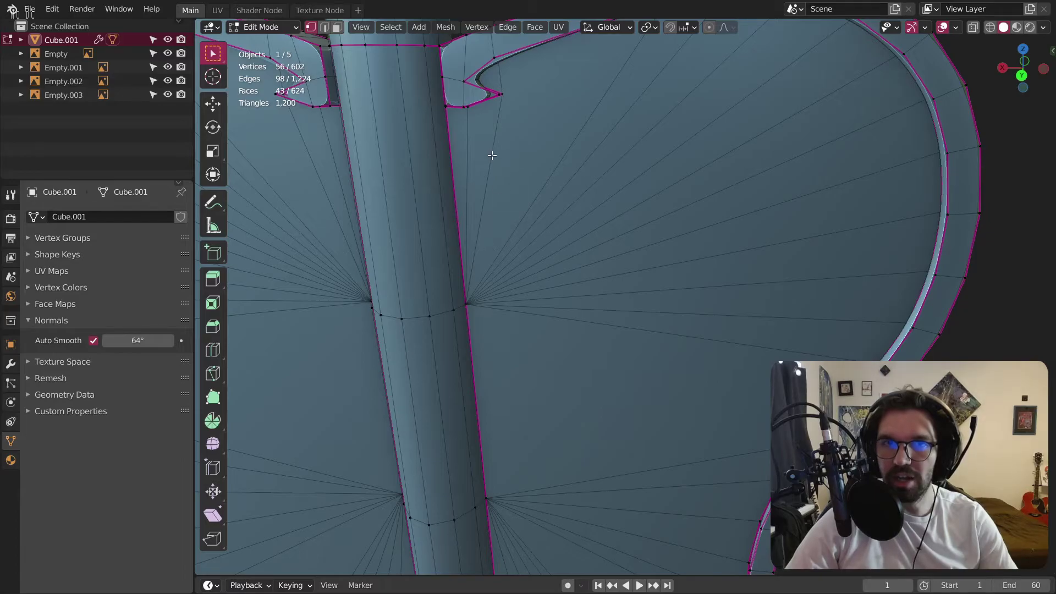
scroll(492, 156, down, 5)
scroll(511, 137, up, 2)
scroll(512, 136, down, 3)
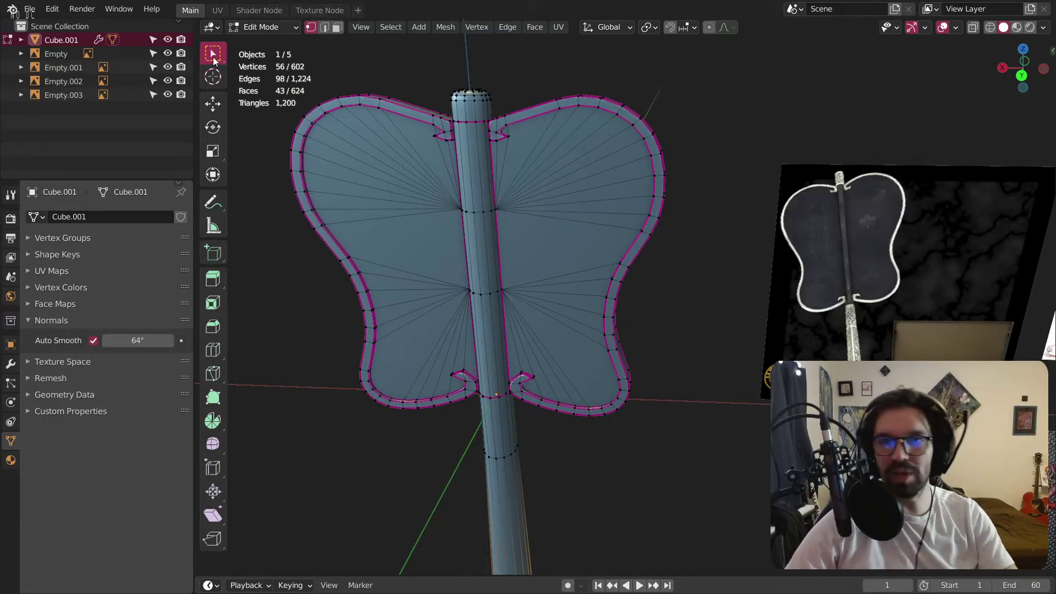
click(250, 9)
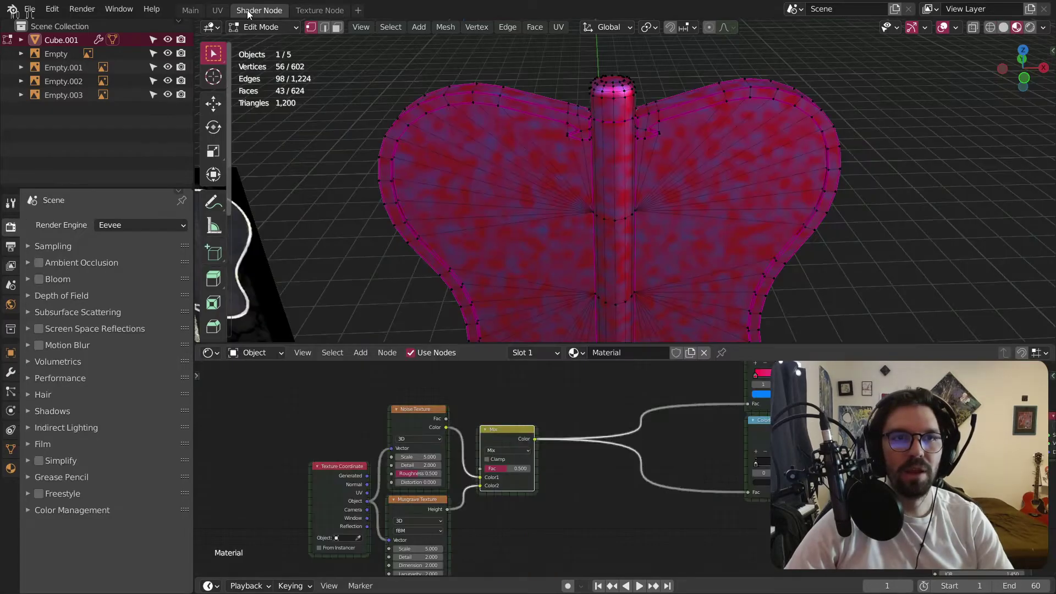
click(266, 28)
click(270, 39)
Raise the Musgrave Texture's Detail to 16.
scroll(533, 165, down, 3)
middle_drag(531, 104, 556, 107)
scroll(539, 152, up, 3)
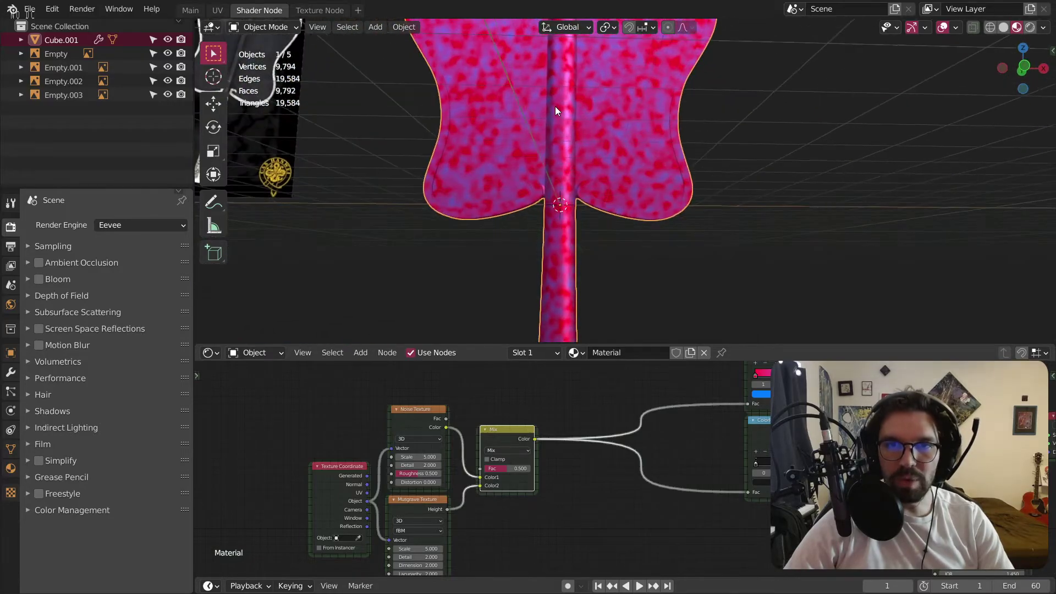
scroll(559, 473, up, 3)
scroll(532, 402, up, 2)
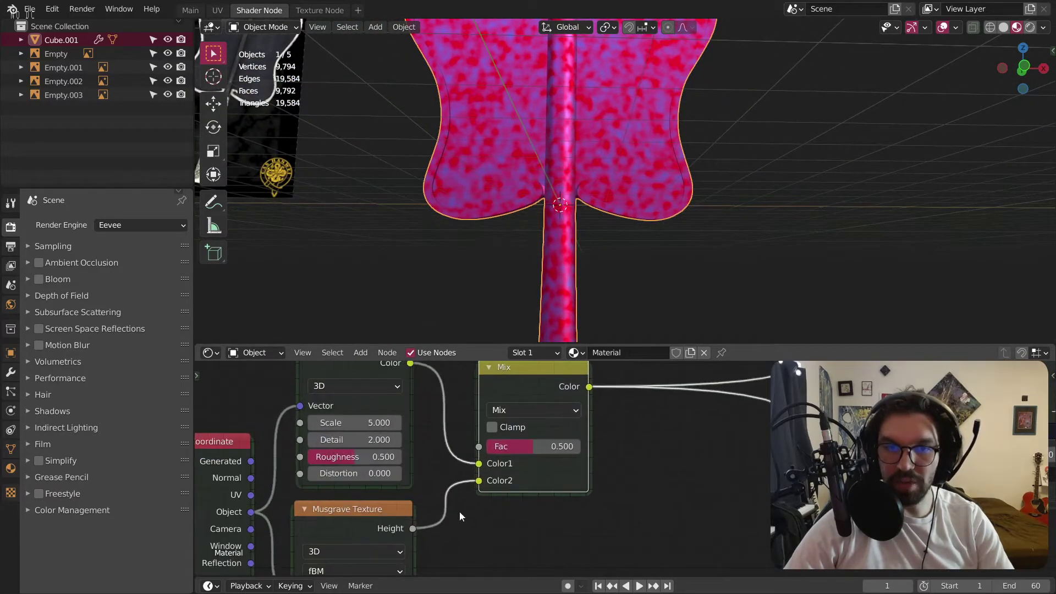
middle_drag(496, 528, 623, 431)
drag(525, 527, 556, 527)
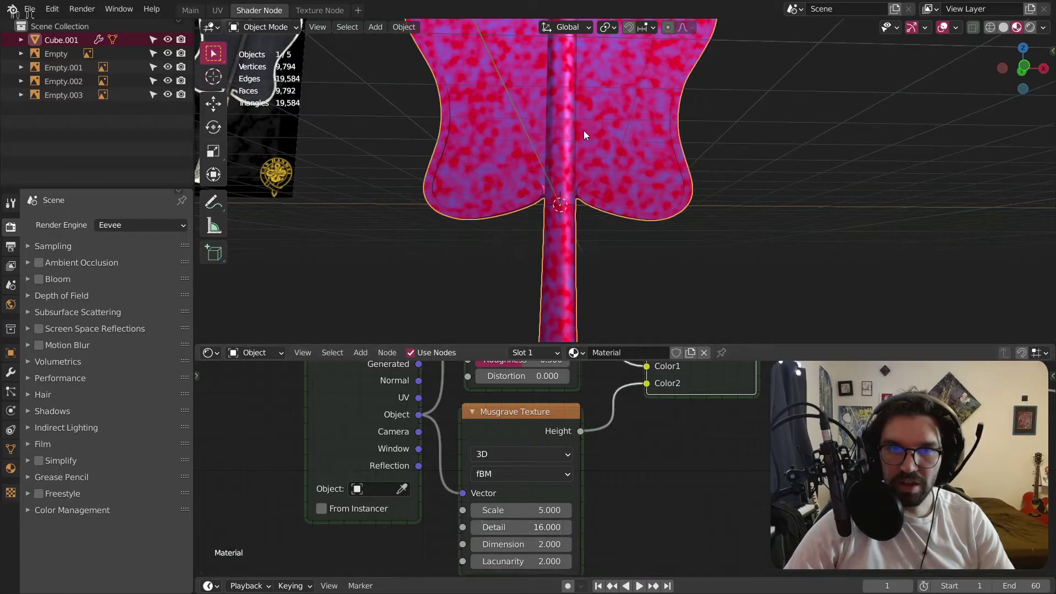
Set the Musgrave Texture's Dimension to 1.
scroll(585, 130, up, 5)
scroll(614, 529, up, 2)
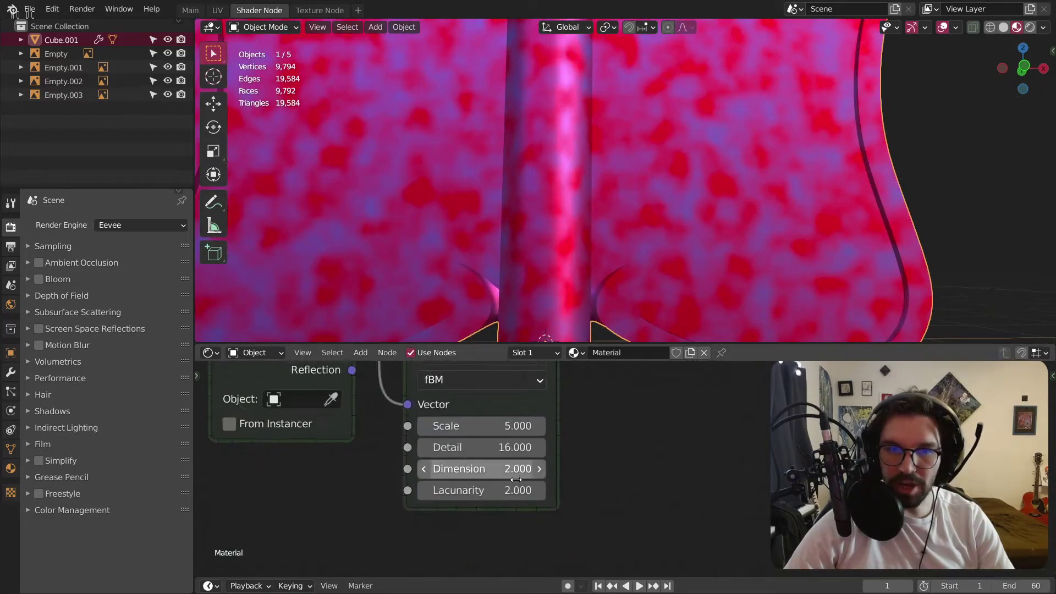
double_click(510, 469)
text(1)
key(Return)
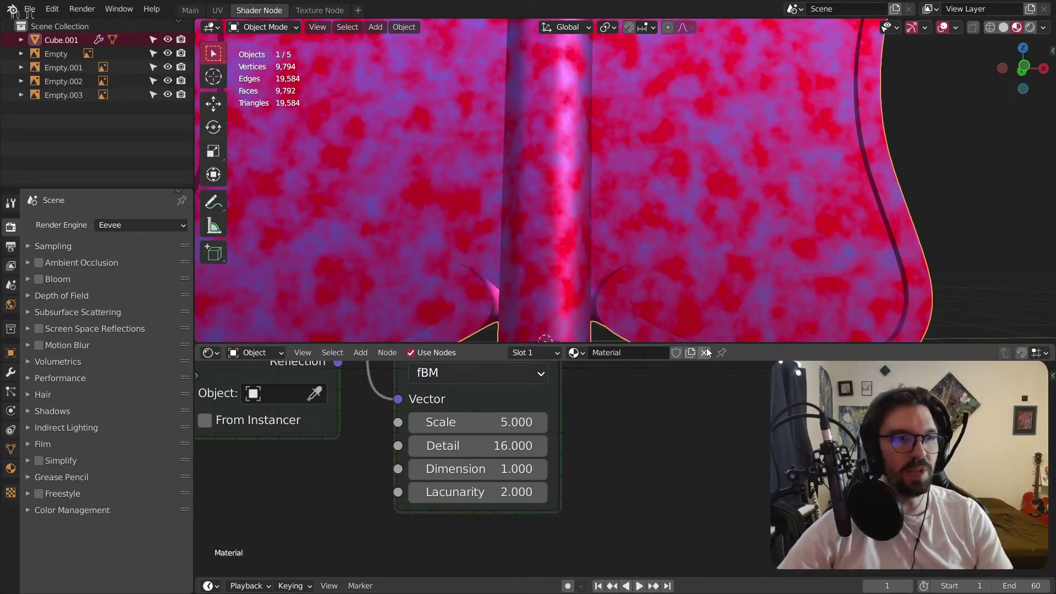
scroll(592, 478, down, 5)
scroll(625, 401, up, 3)
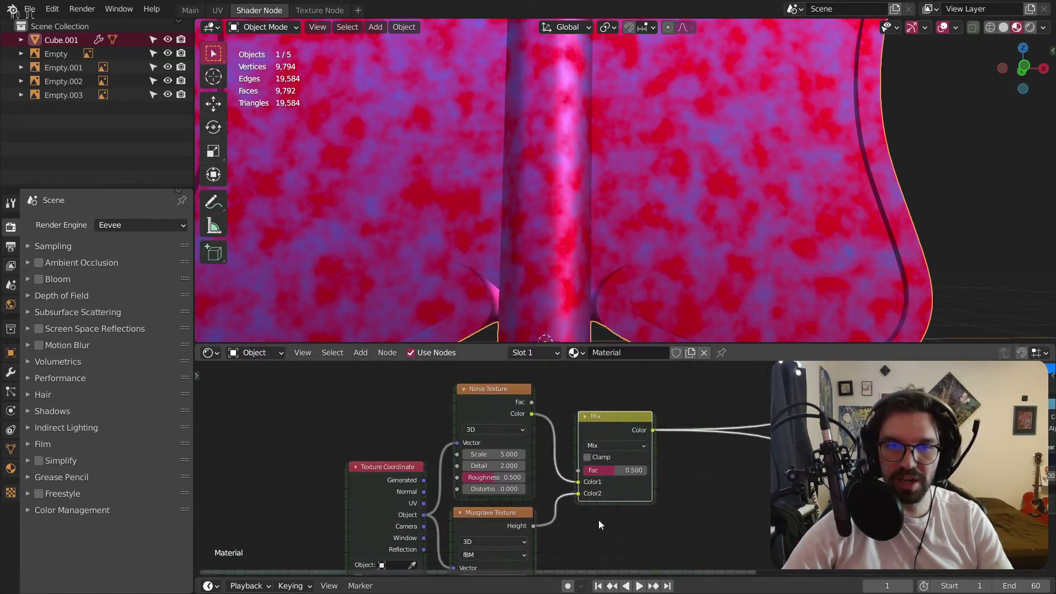
Try the Linear Light blending mode on the Mix node that combines the noise and Musgrave textures.
scroll(549, 483, up, 5)
click(498, 398)
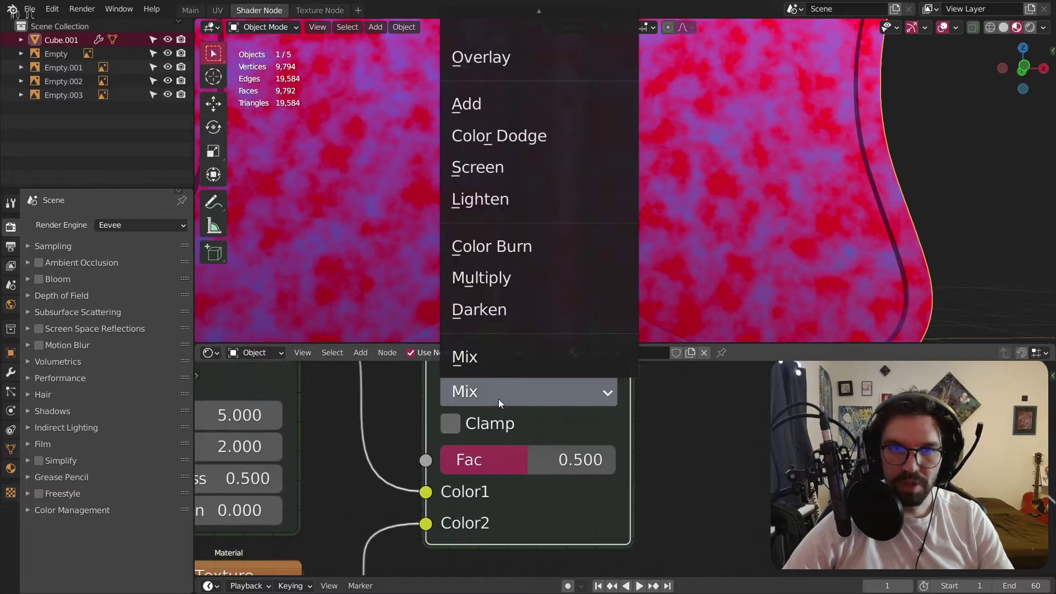
click(578, 357)
scroll(674, 497, down, 3)
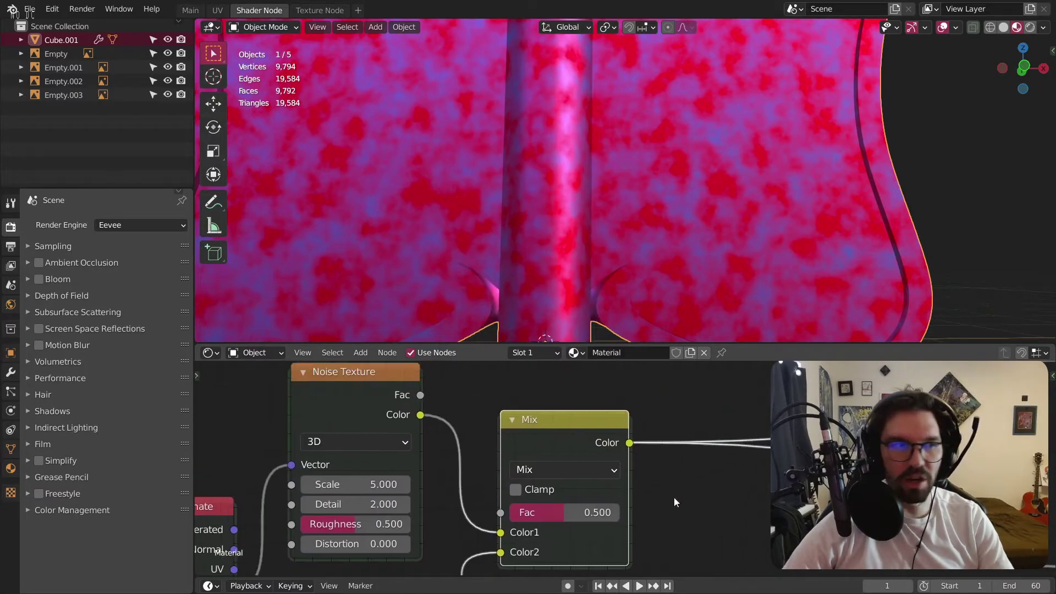
scroll(674, 497, down, 2)
click(540, 466)
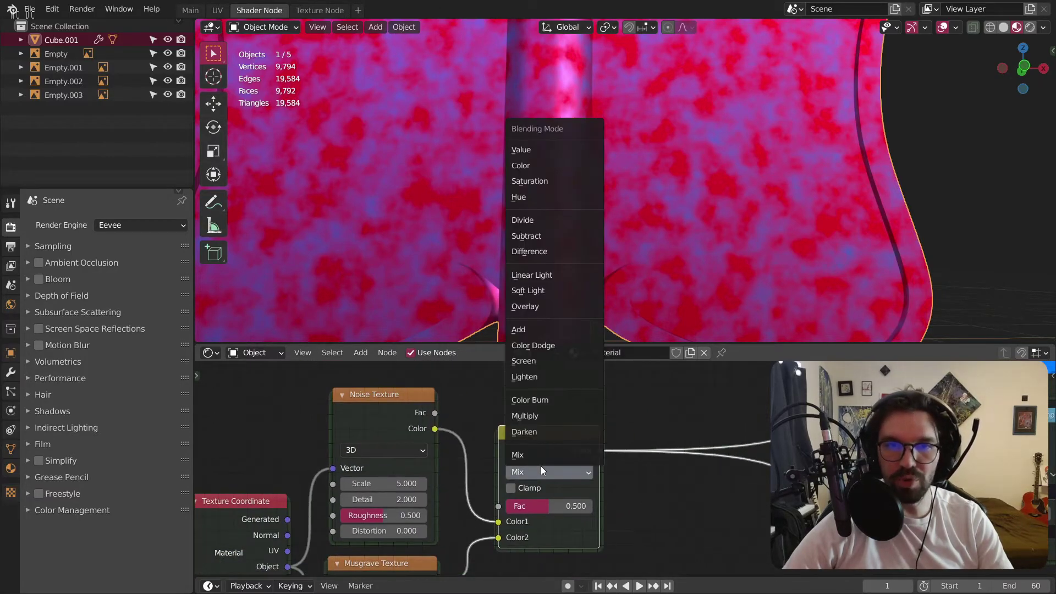
click(543, 279)
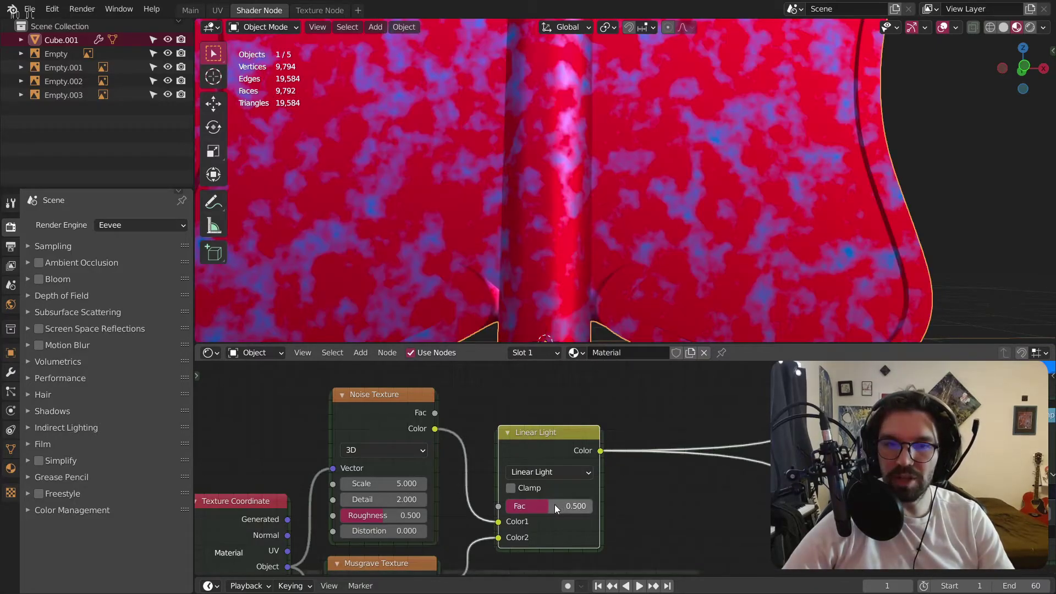
Raise the blend node's Fac to 1 and set its blending mode to Add.
drag(554, 504, 592, 503)
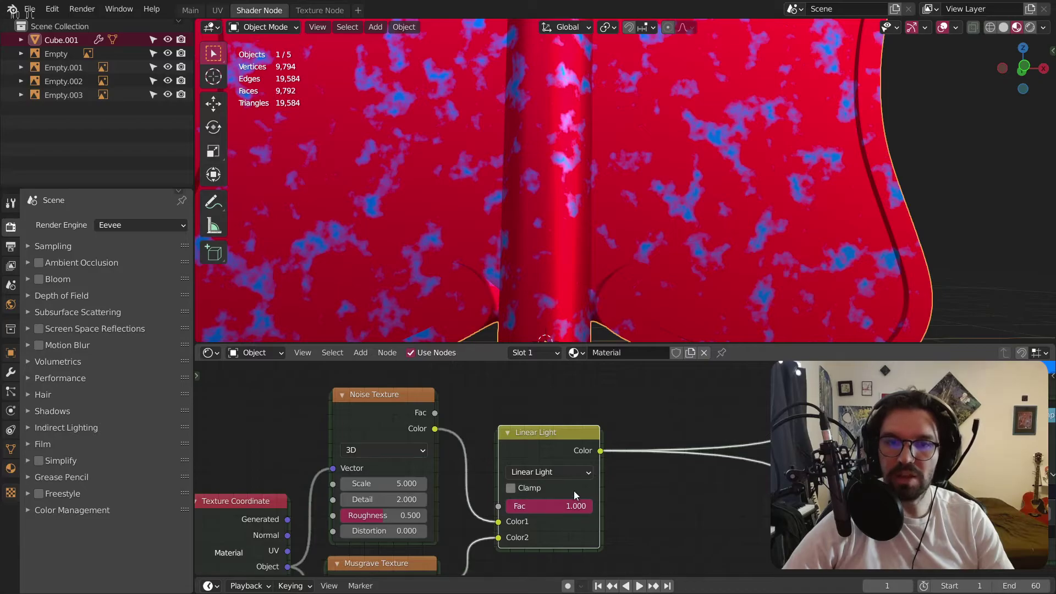
click(570, 474)
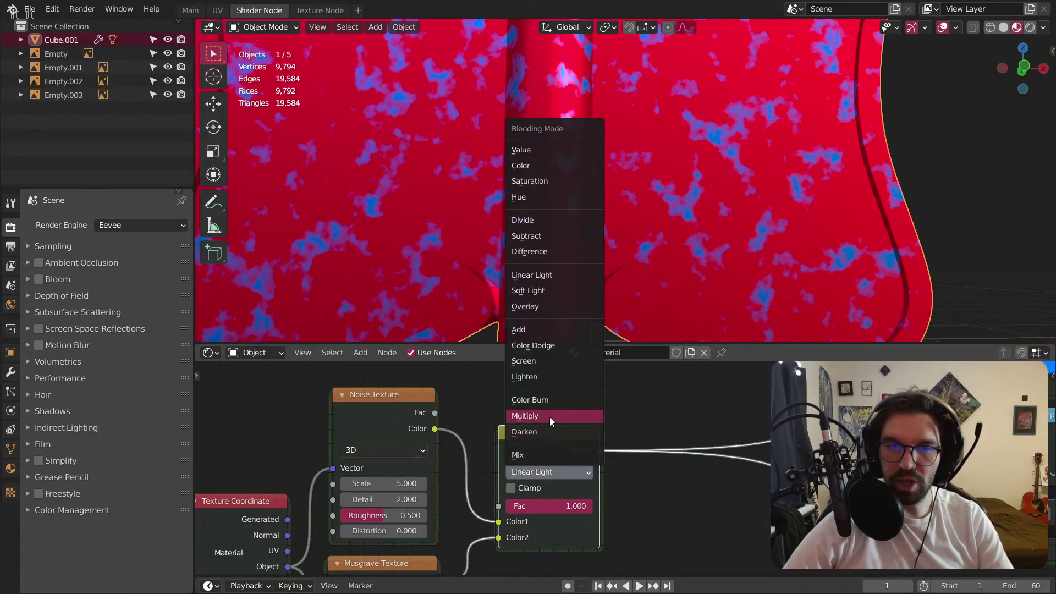
click(527, 328)
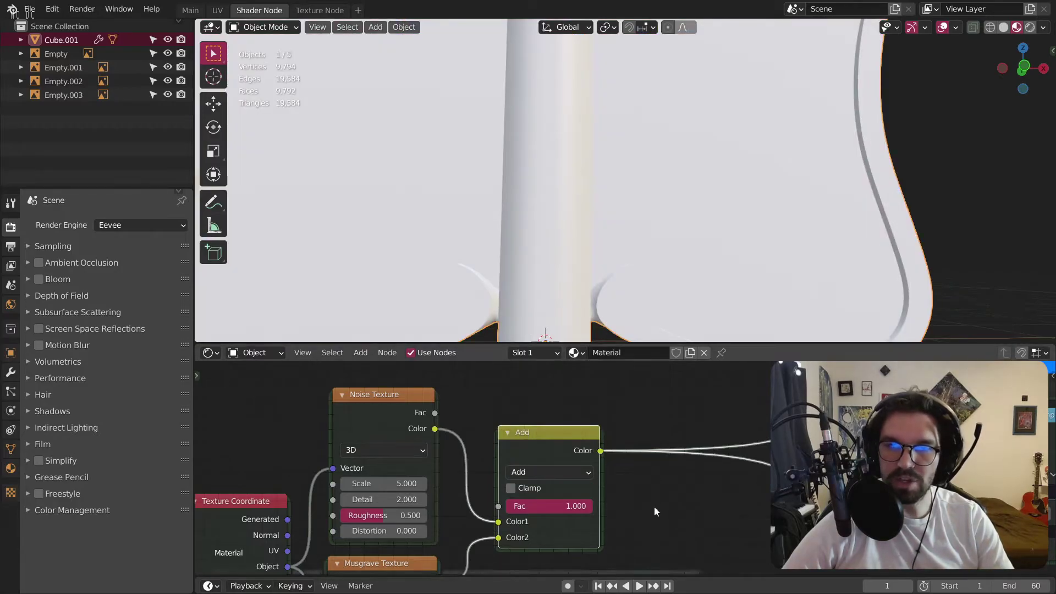
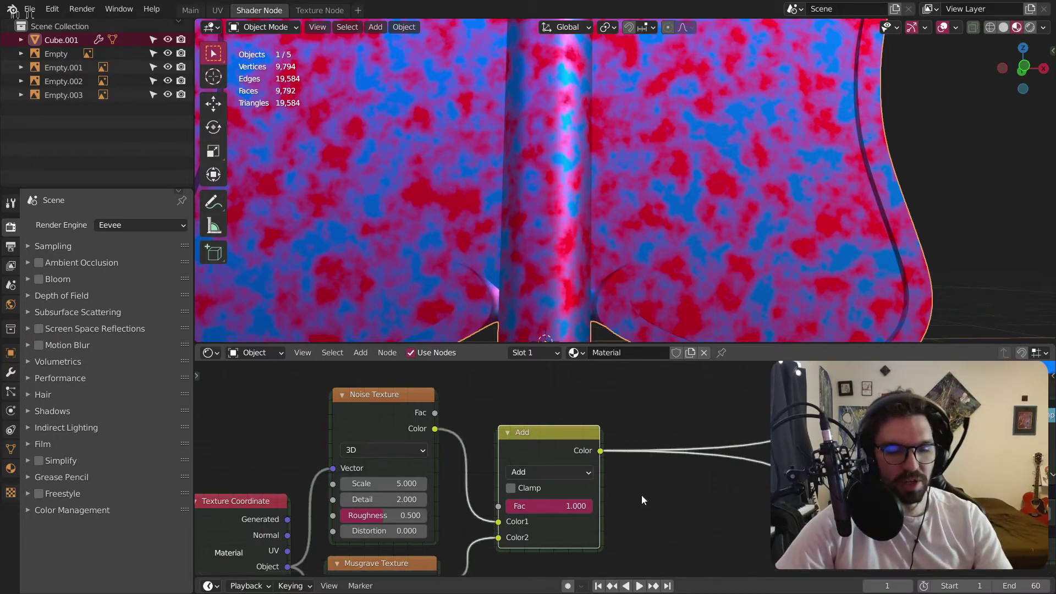
Reposition the Texture Coordinate, Noise Texture, Musgrave Texture and Add nodes together in the node graph.
scroll(691, 484, down, 3)
scroll(599, 134, down, 5)
middle_drag(568, 225, 639, 394)
scroll(675, 479, down, 2)
middle_drag(660, 502, 593, 472)
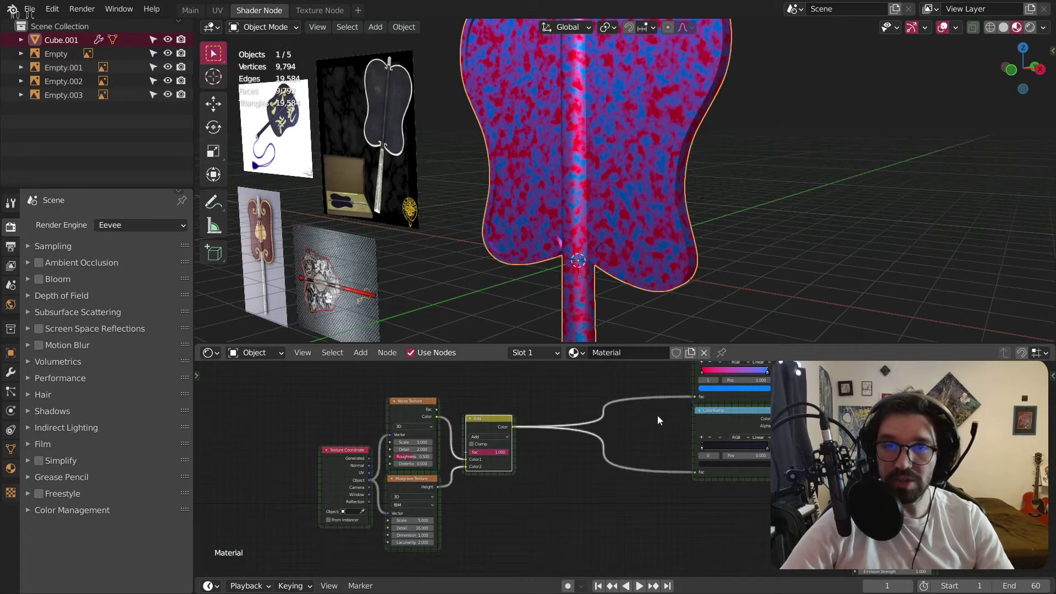
scroll(512, 451, up, 2)
middle_drag(491, 434, 591, 464)
drag(580, 385, 341, 542)
middle_drag(540, 540, 530, 453)
key(g)
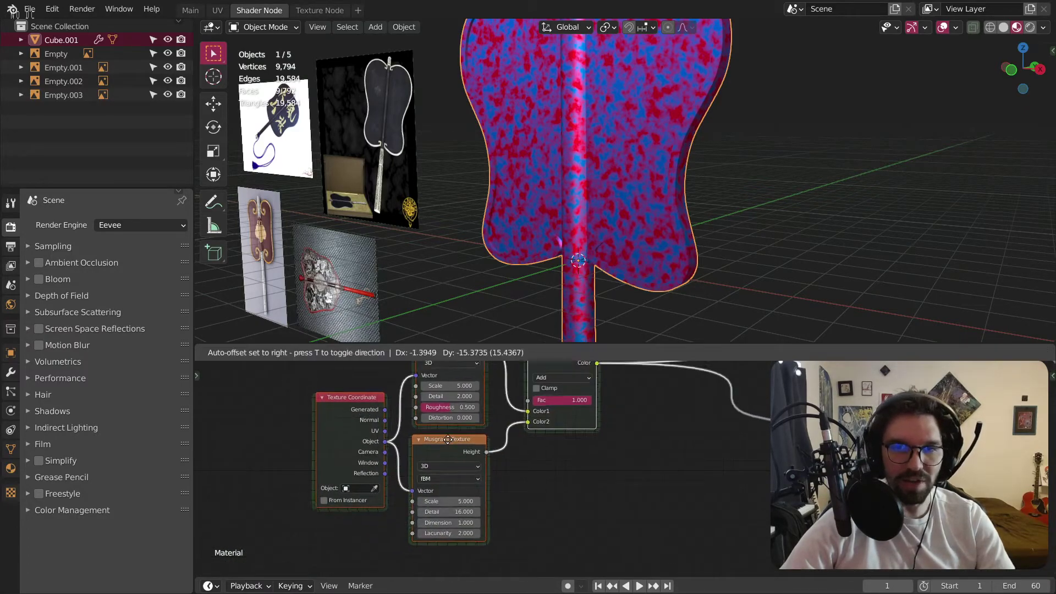
click(686, 457)
click(686, 458)
Connect the dark ColorRamp's Color output to the Base Color of the Principled BSDF and check the fan's surface.
scroll(731, 453, down, 3)
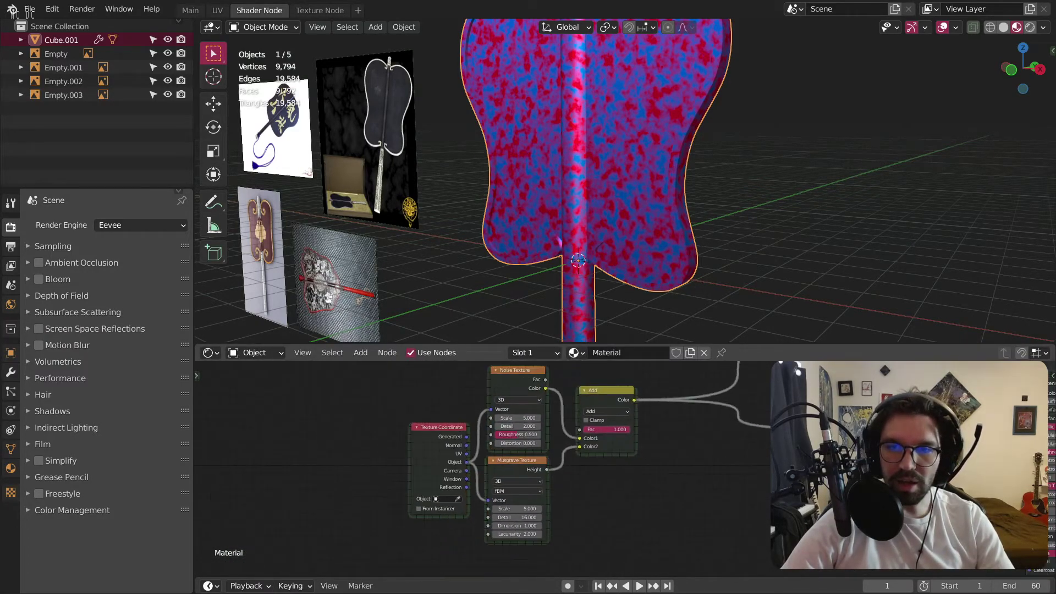
middle_drag(743, 449, 644, 483)
middle_drag(751, 541, 634, 572)
scroll(559, 464, up, 2)
scroll(692, 497, down, 2)
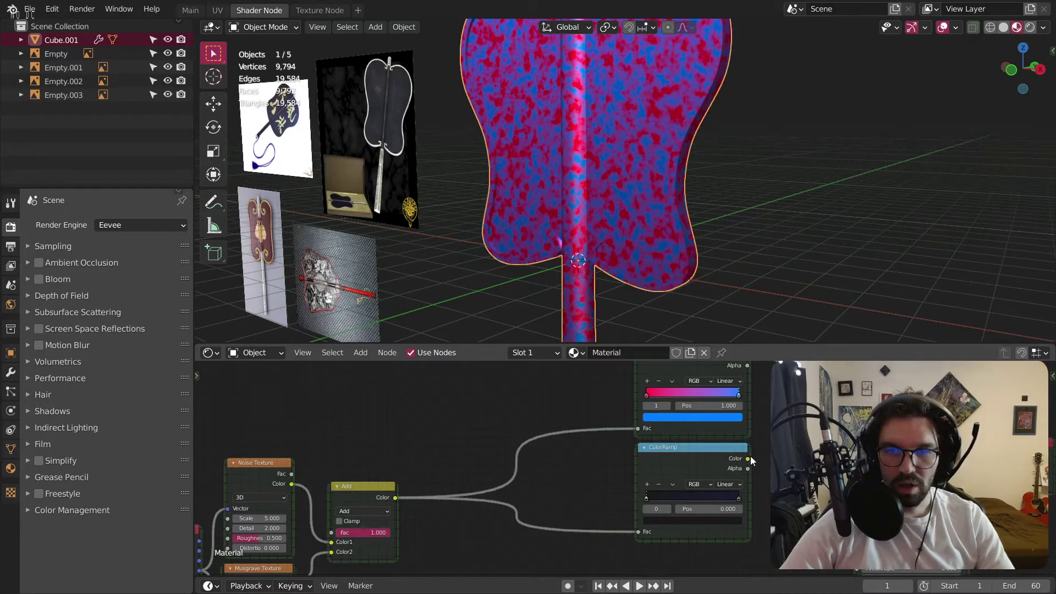
drag(750, 456, 818, 519)
middle_drag(595, 156, 665, 139)
scroll(612, 92, up, 3)
middle_drag(612, 94, 649, 82)
scroll(681, 64, up, 3)
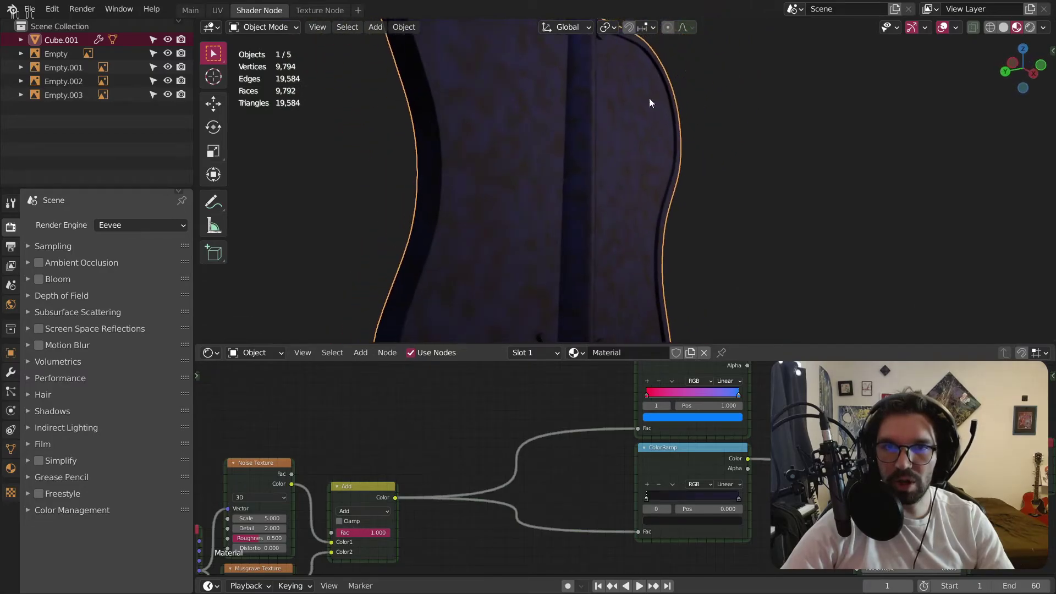
Set the saturation of the dark ColorRamp's end colour stop to 0.3.
scroll(718, 467, up, 2)
scroll(716, 471, up, 2)
click(717, 473)
click(679, 526)
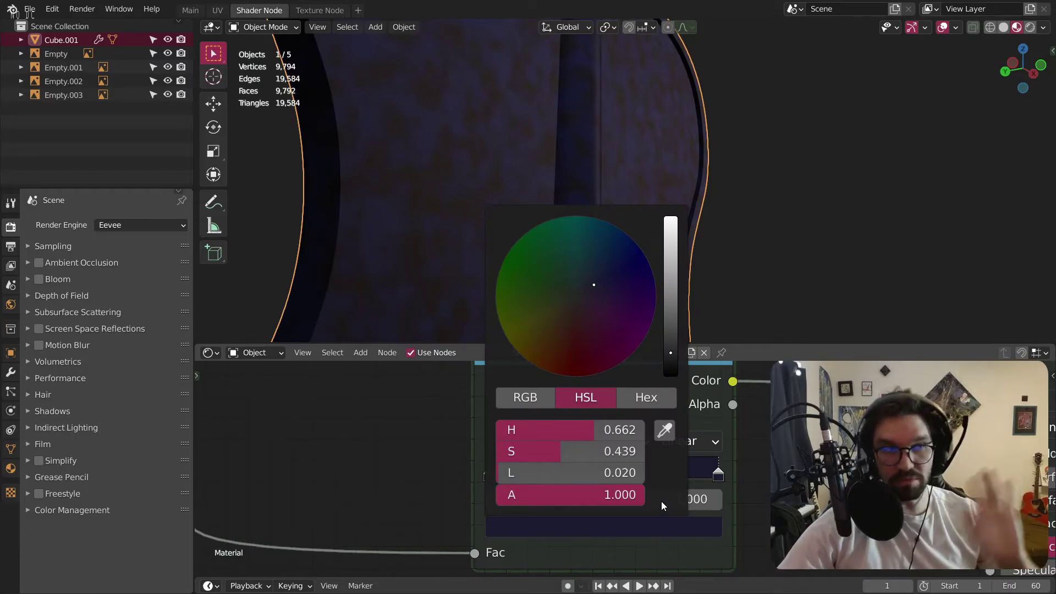
click(701, 525)
click(624, 457)
text(.3)
key(Return)
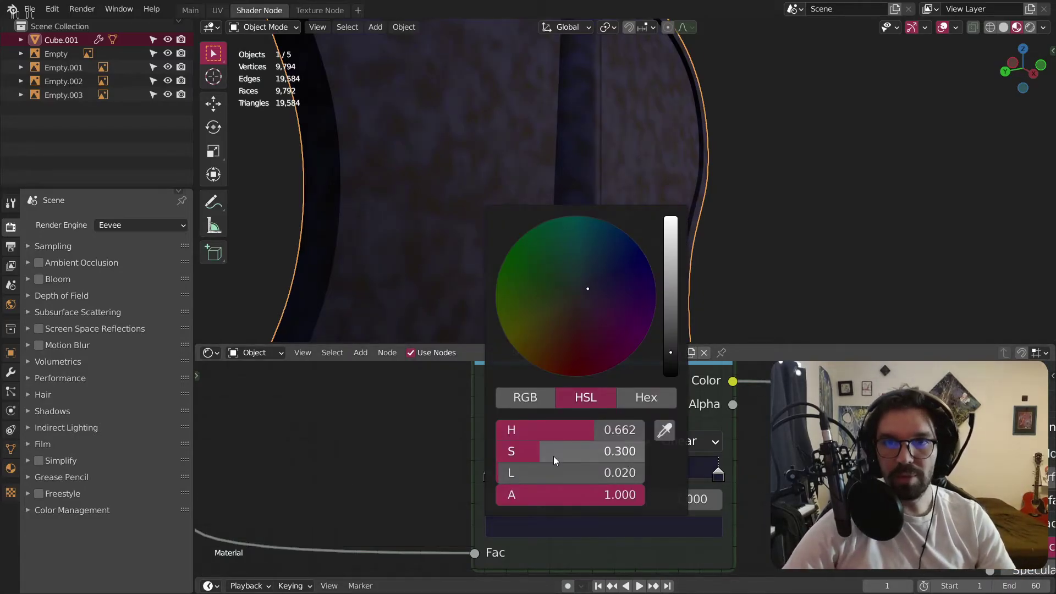
Set the lightness of the dark ColorRamp's end colour stop to 0.015.
middle_drag(668, 176, 590, 224)
scroll(590, 224, up, 3)
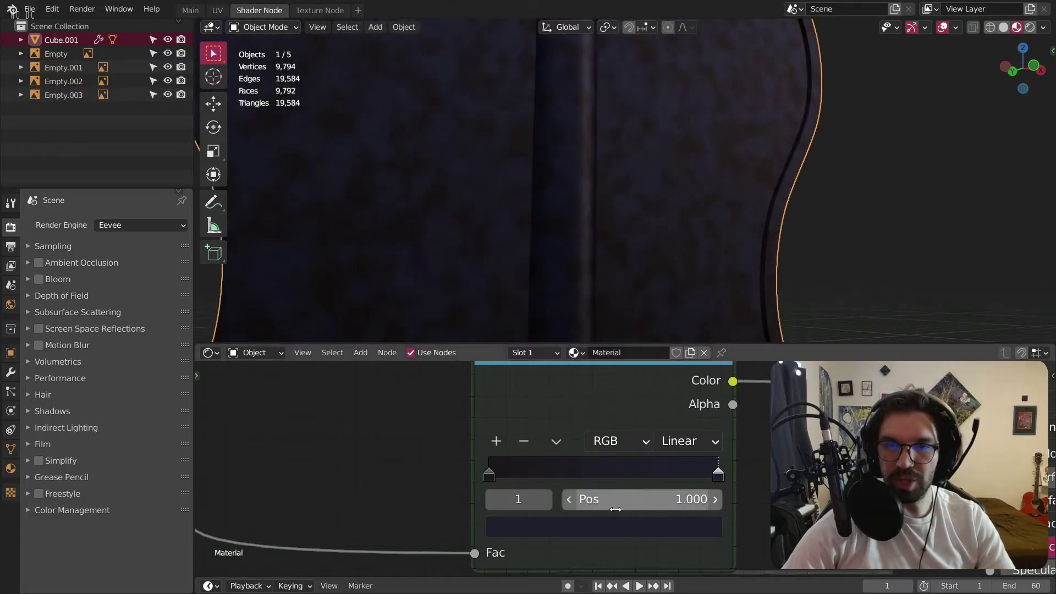
click(595, 525)
click(594, 474)
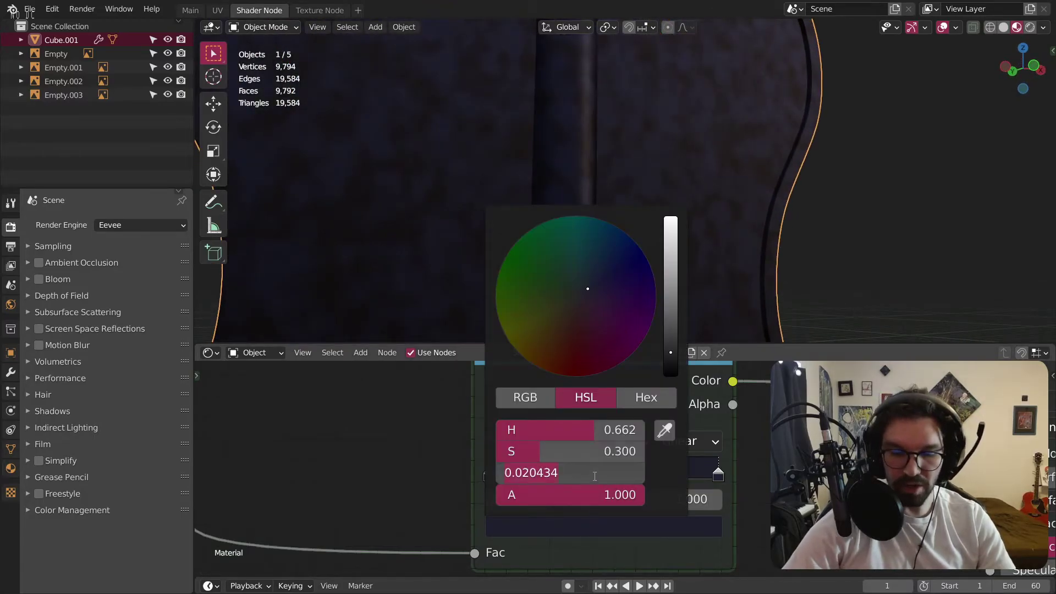
text(.015)
key(Return)
scroll(675, 203, down, 6)
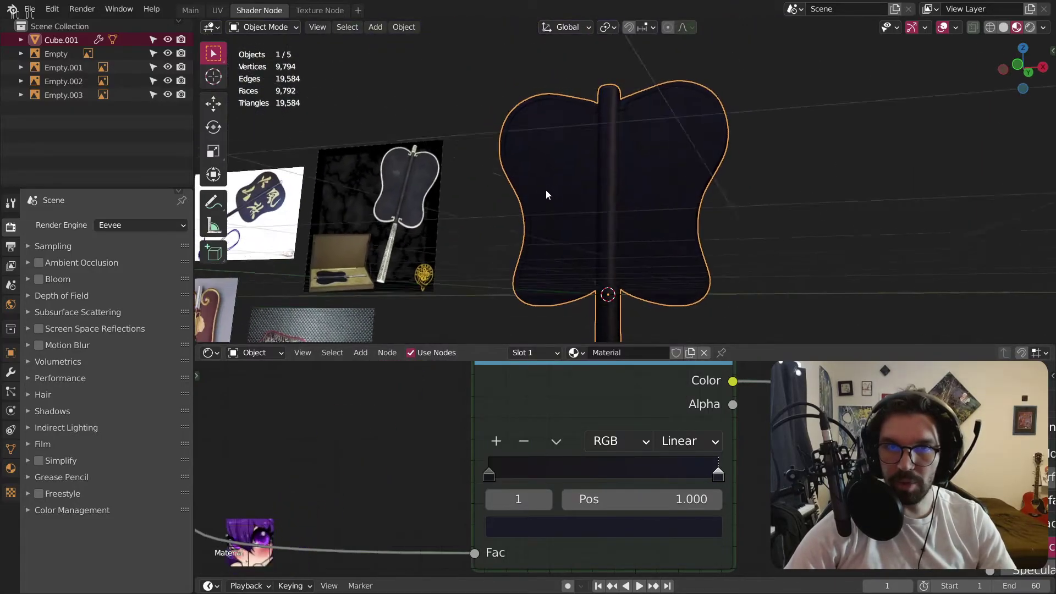
Set the Principled BSDF's Specular value to 0.3.
middle_drag(543, 190, 591, 194)
scroll(586, 465, down, 3)
middle_drag(925, 491, 685, 457)
scroll(702, 452, up, 5)
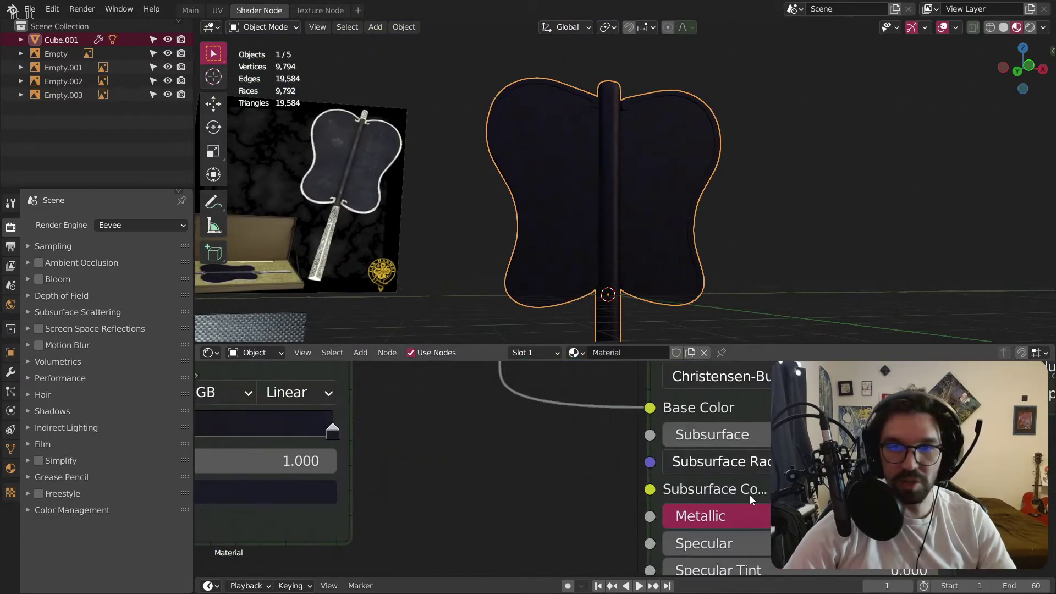
middle_drag(744, 480, 610, 453)
click(594, 462)
text(.)
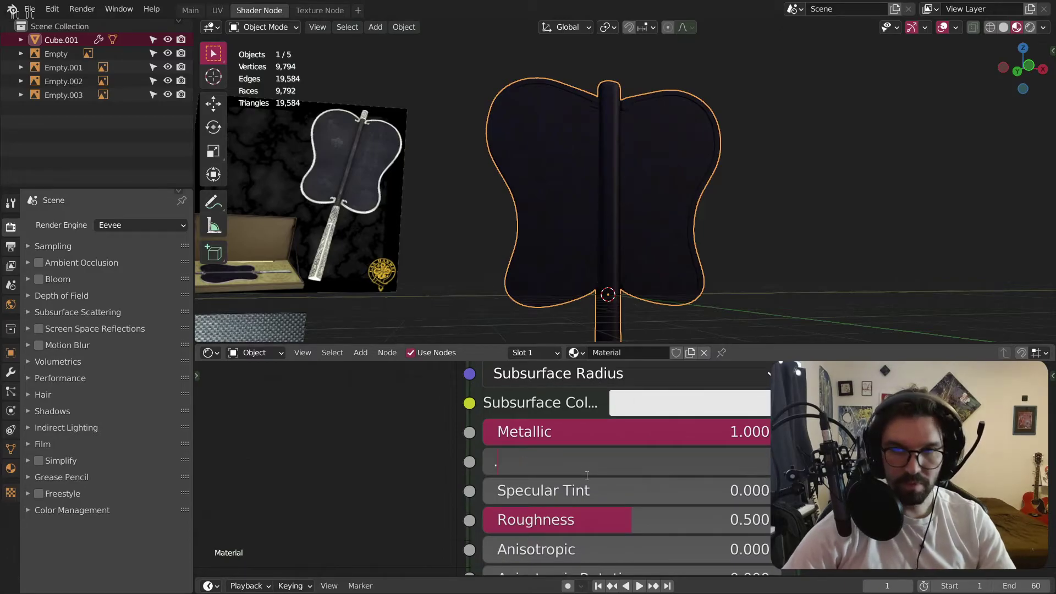
text(3)
key(Return)
Compare the fan's dark surface and handle with the reference images.
middle_drag(587, 229, 625, 248)
middle_drag(468, 233, 572, 221)
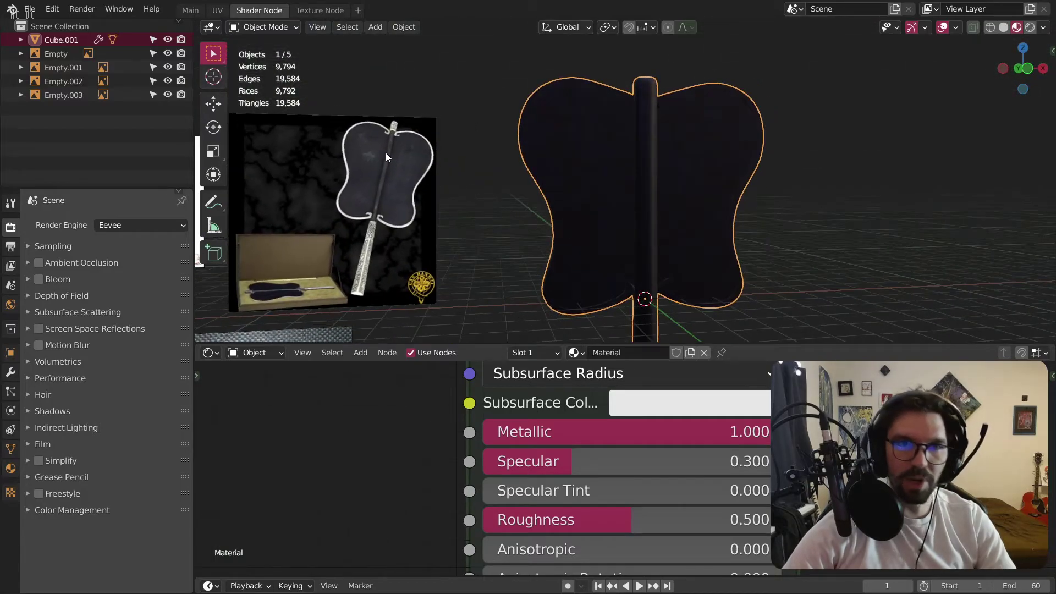
scroll(388, 155, up, 2)
scroll(631, 226, down, 5)
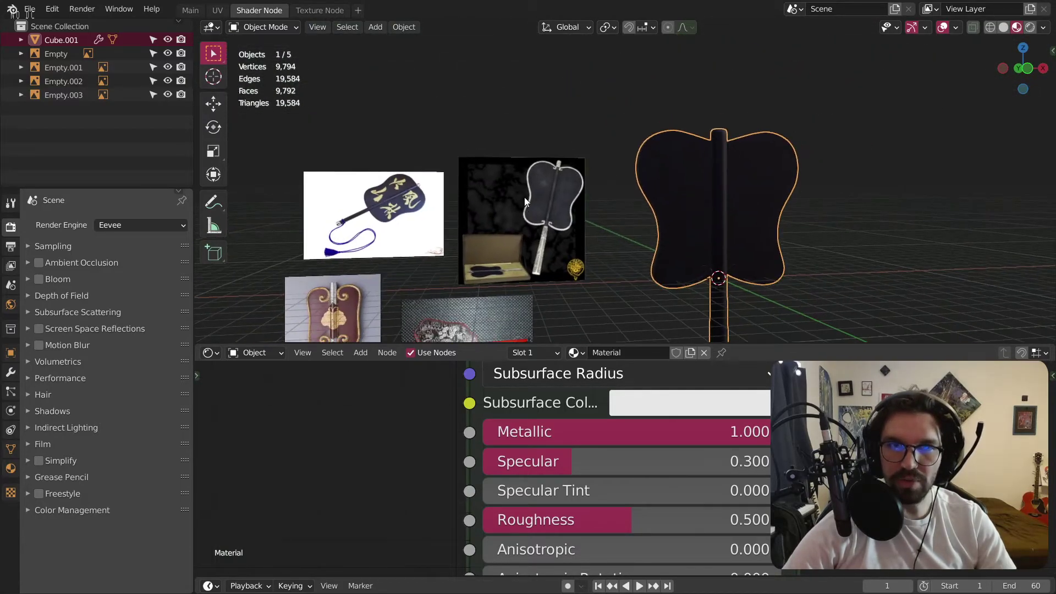
scroll(524, 197, up, 3)
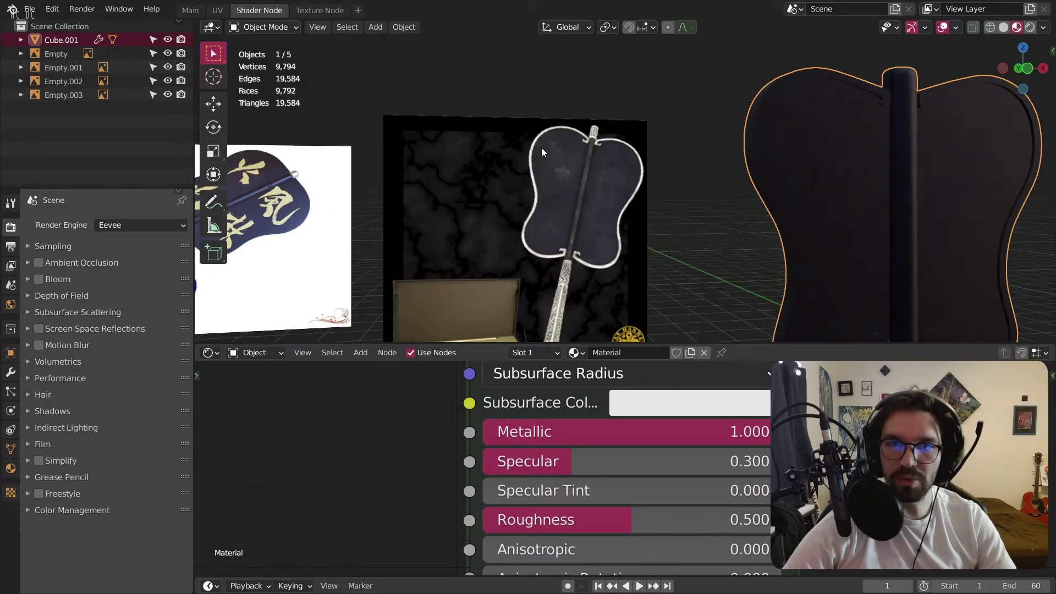
scroll(541, 149, up, 1)
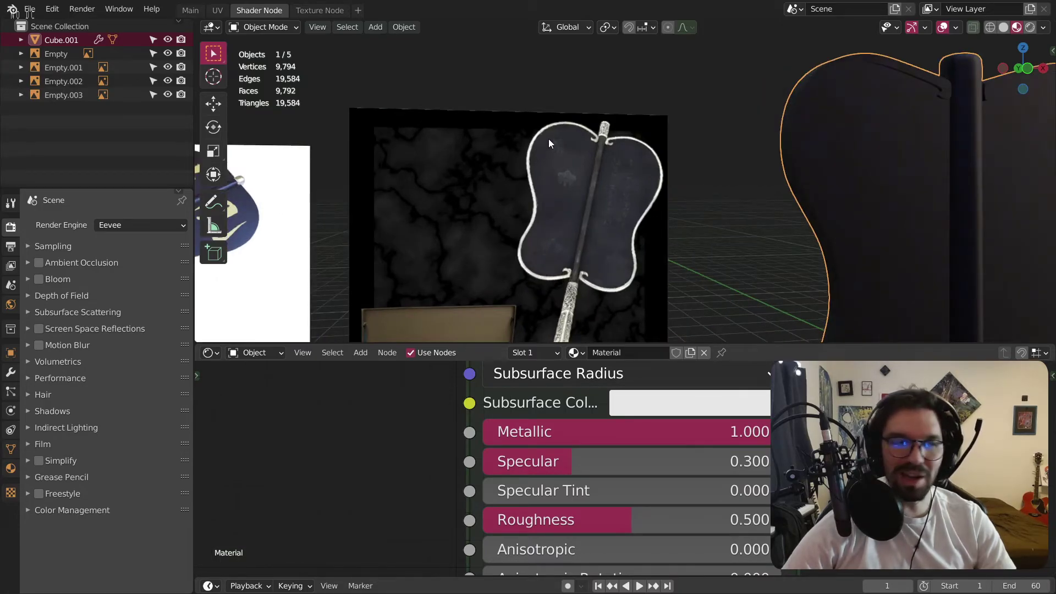
scroll(549, 143, down, 4)
scroll(634, 232, up, 1)
shift+middle_drag(635, 228, 616, 156)
middle_drag(616, 156, 638, 159)
scroll(609, 226, up, 1)
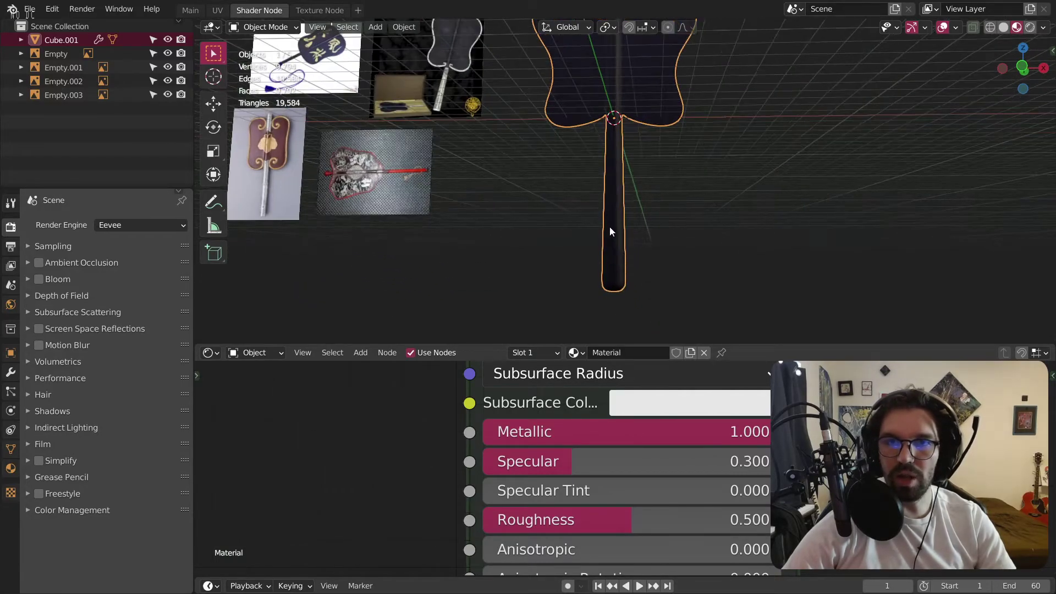
Duplicate the dark ColorRamp node and place the copy directly below the original.
shift+middle_drag(575, 122, 664, 192)
middle_drag(439, 482, 516, 492)
scroll(448, 464, down, 4)
middle_drag(449, 463, 718, 478)
scroll(607, 452, down, 5)
middle_drag(682, 536, 688, 435)
click(586, 367)
key(shift+d)
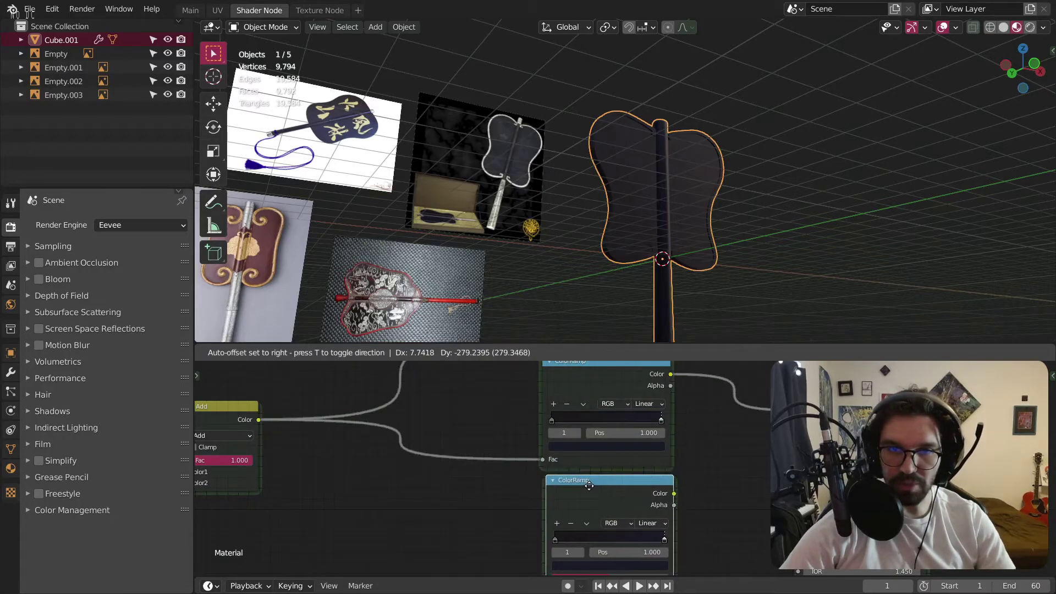
click(586, 485)
Connect the Add node's Color to the duplicated ColorRamp's Fac, and that ramp's Color to the Principled BSDF's Roughness.
middle_drag(290, 440, 411, 433)
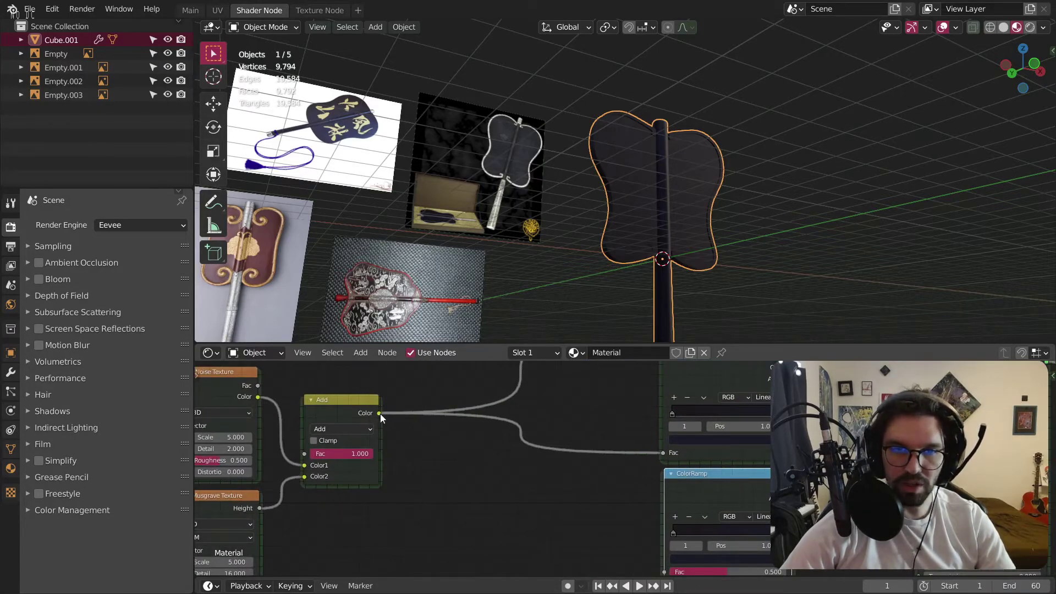
drag(523, 498, 589, 543)
scroll(589, 544, down, 3)
middle_drag(589, 544, 566, 501)
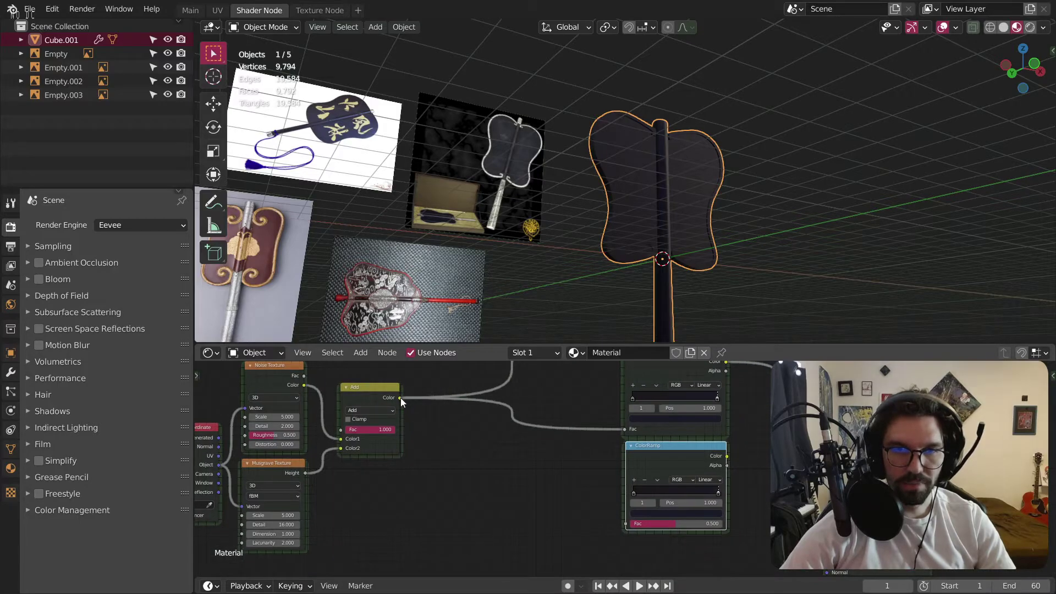
middle_drag(804, 468, 615, 442)
scroll(566, 425, up, 5)
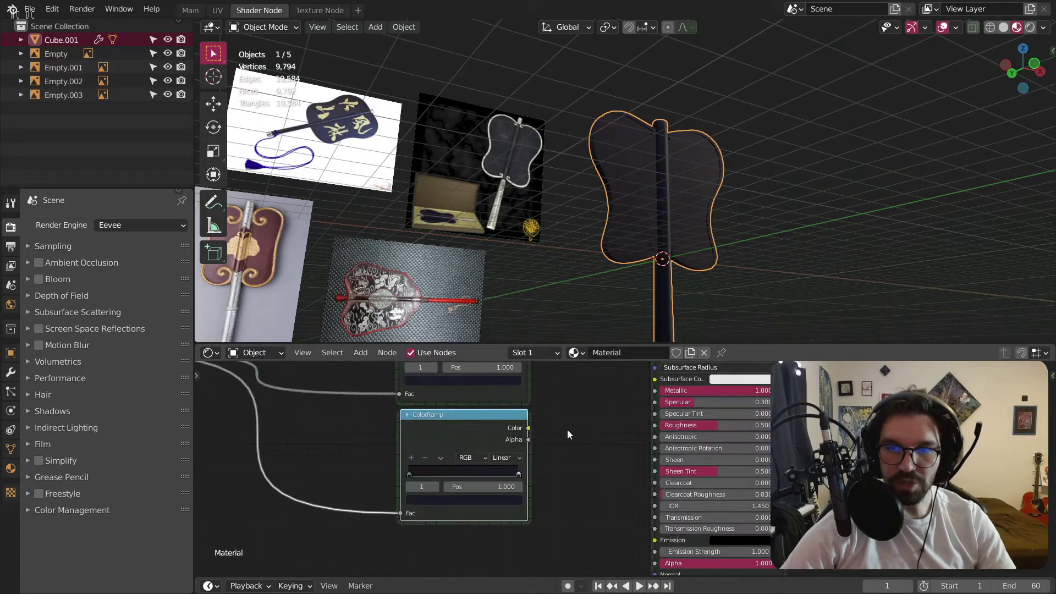
drag(652, 426, 672, 424)
middle_drag(624, 437, 701, 415)
scroll(639, 173, up, 3)
scroll(639, 173, up, 4)
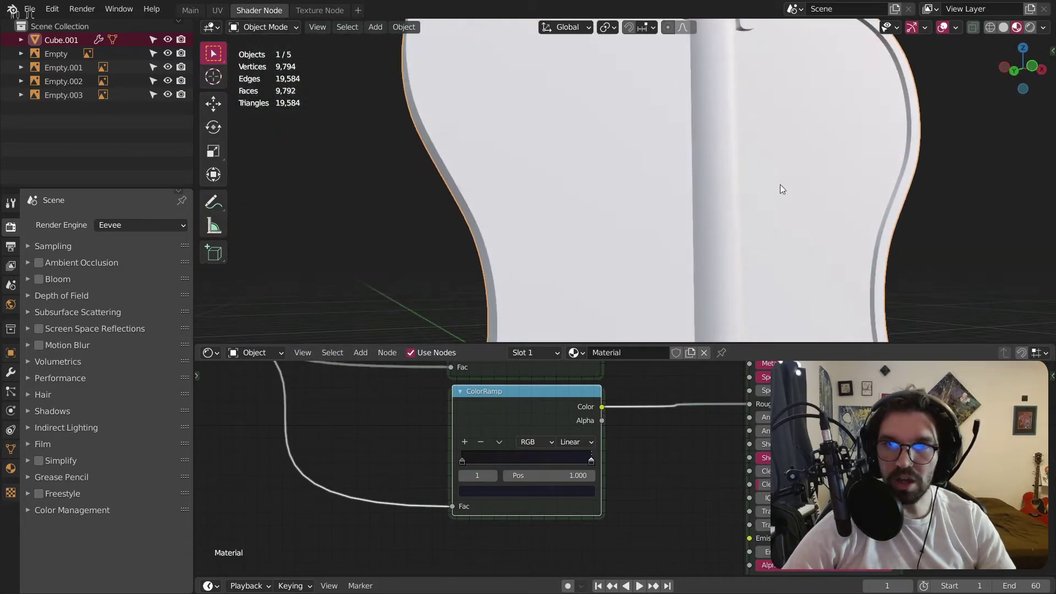
Change the start colour stop of the roughness ColorRamp to a neutral grey with a lightness of 0.1.
scroll(737, 209, down, 3)
scroll(672, 160, down, 1)
shift+middle_drag(672, 160, 607, 131)
middle_drag(607, 131, 550, 146)
scroll(501, 467, up, 4)
click(416, 469)
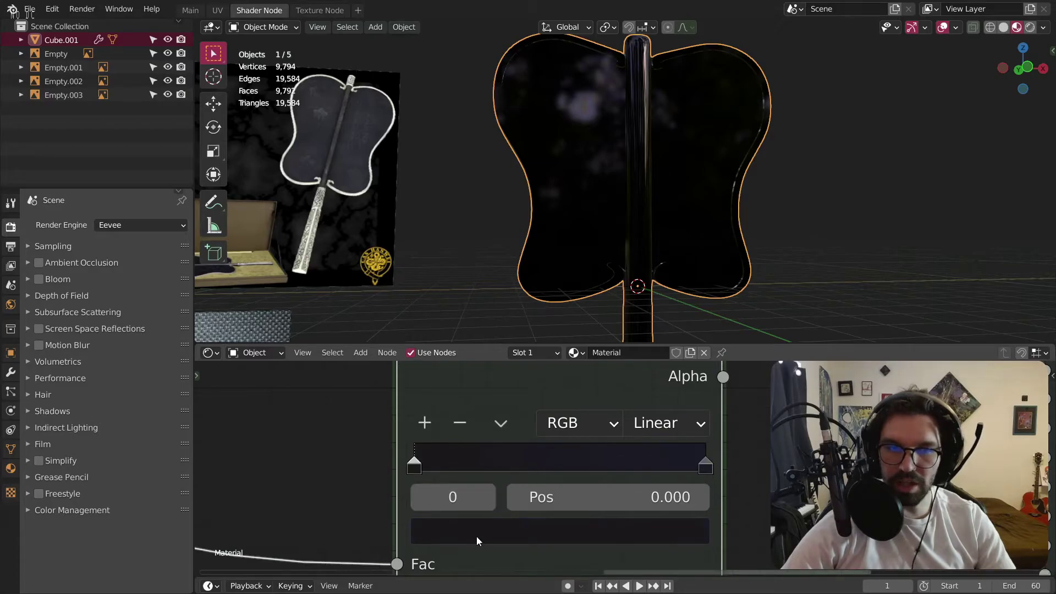
click(476, 534)
click(492, 462)
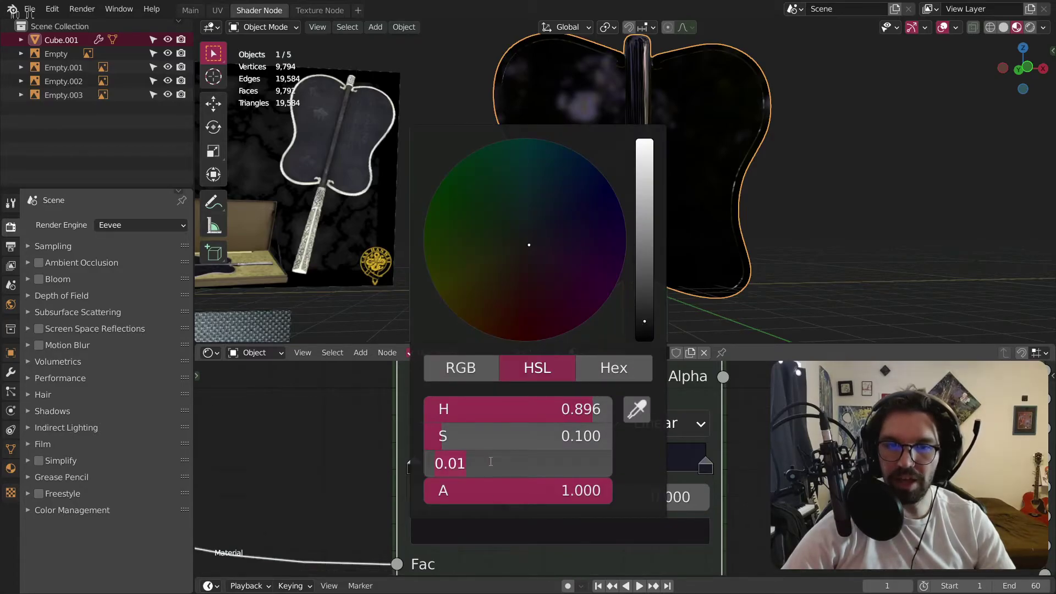
text(0.1)
key(Return)
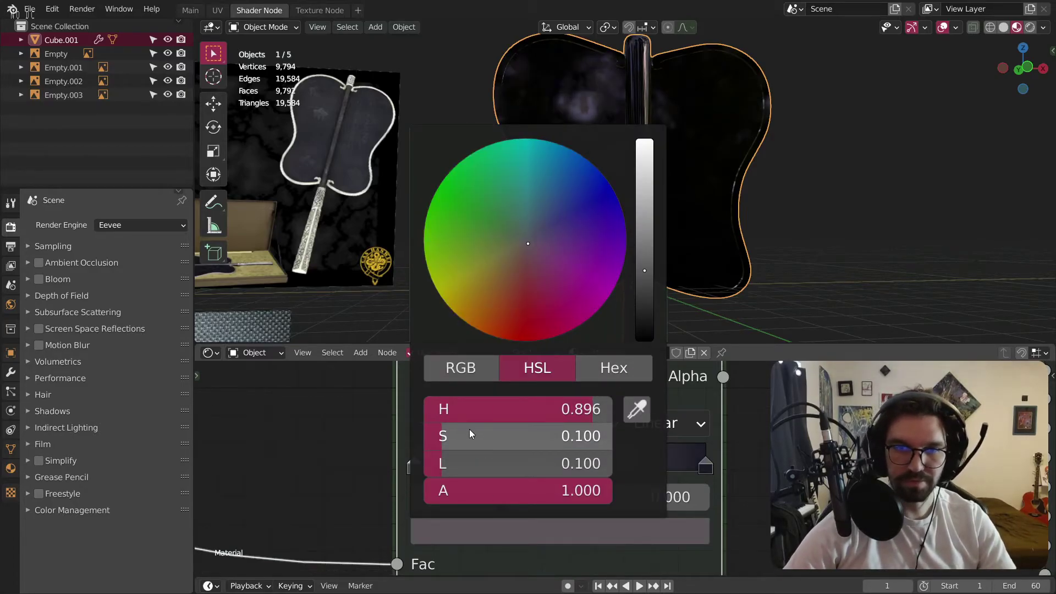
drag(470, 429, 395, 407)
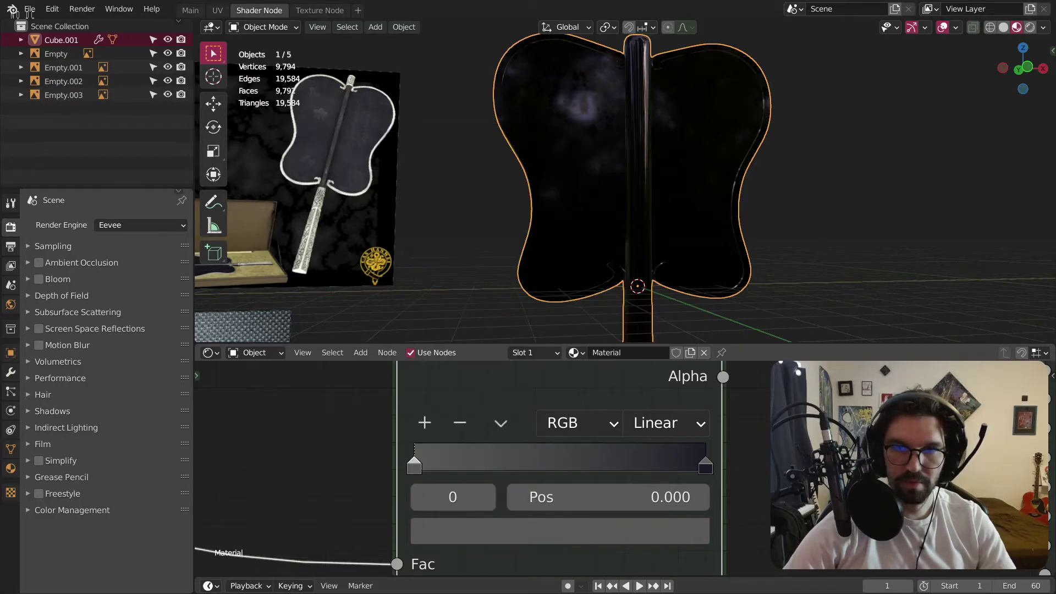
Change the end colour stop of the roughness ColorRamp to a neutral grey with saturation 0 and lightness 0.3.
click(702, 467)
click(658, 526)
drag(476, 467, 554, 467)
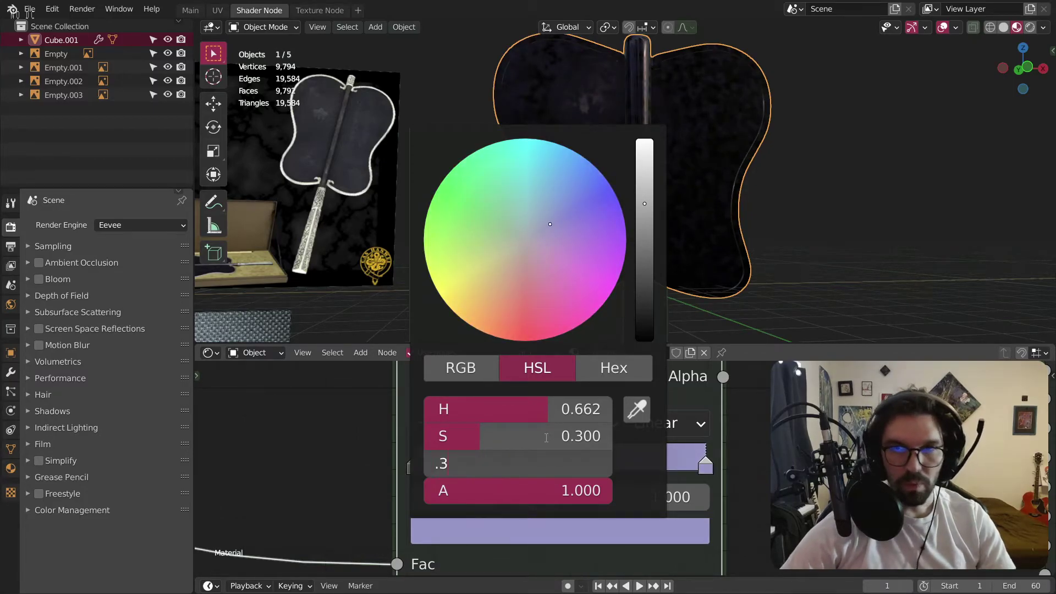
key(Return)
middle_drag(583, 143, 673, 120)
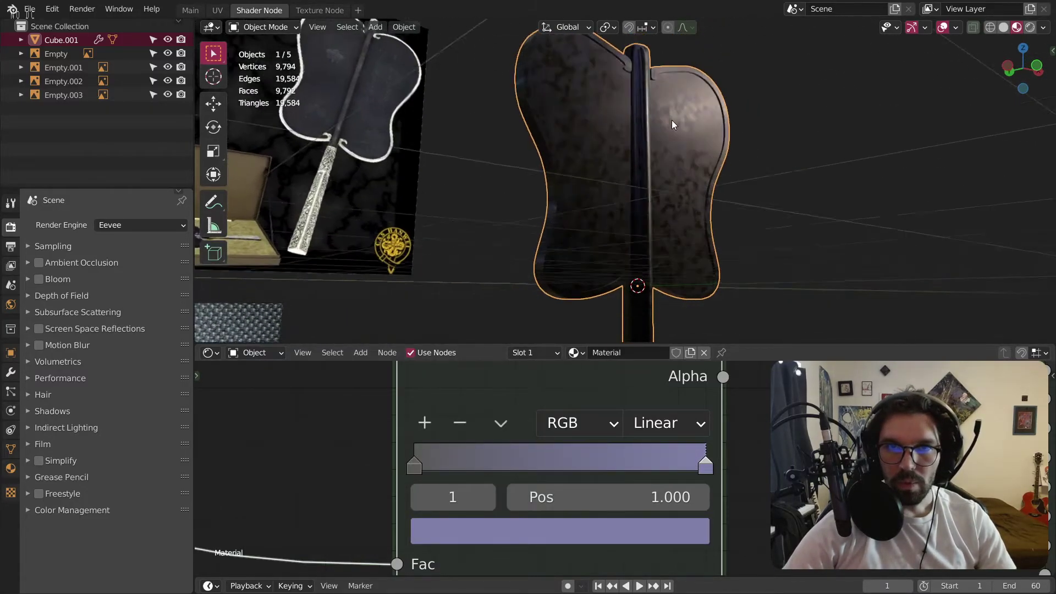
click(562, 533)
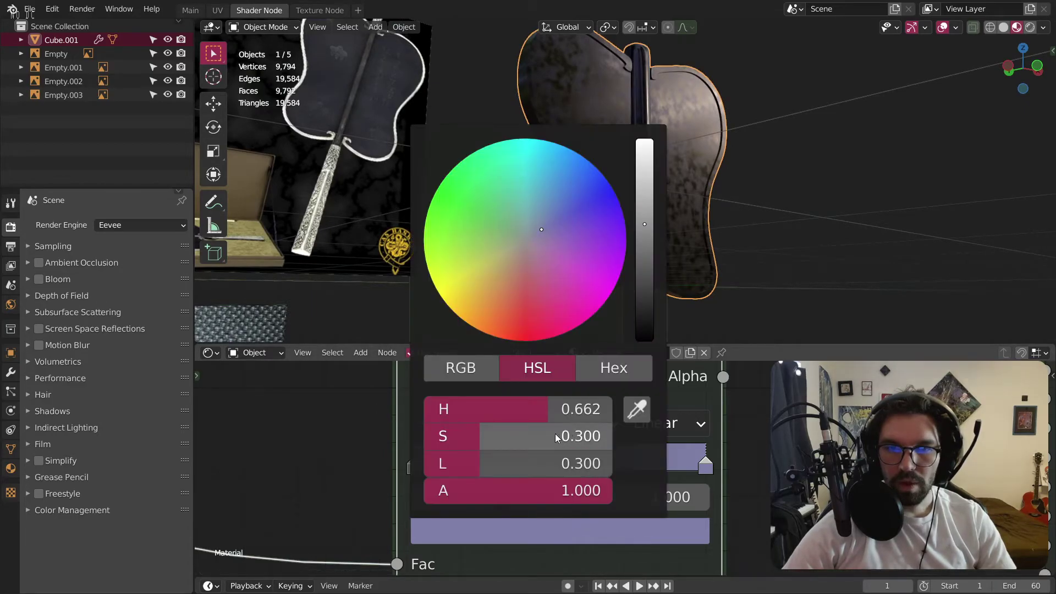
drag(555, 434, 494, 433)
click(793, 213)
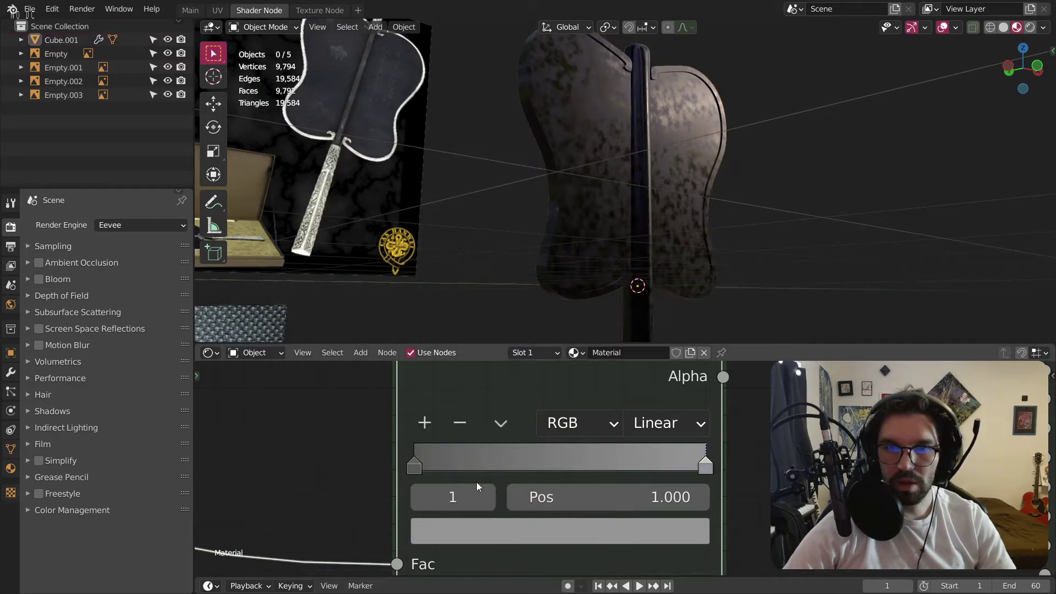
Set the lightness of the roughness ColorRamp's start colour stop to 0.3.
click(414, 465)
click(485, 530)
click(576, 468)
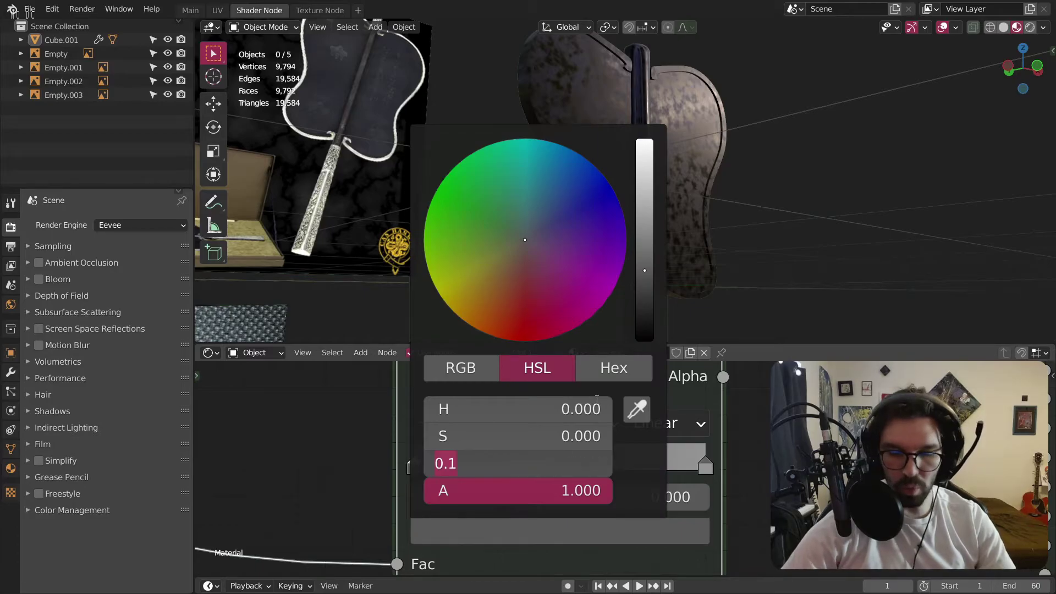
text(.3)
key(Return)
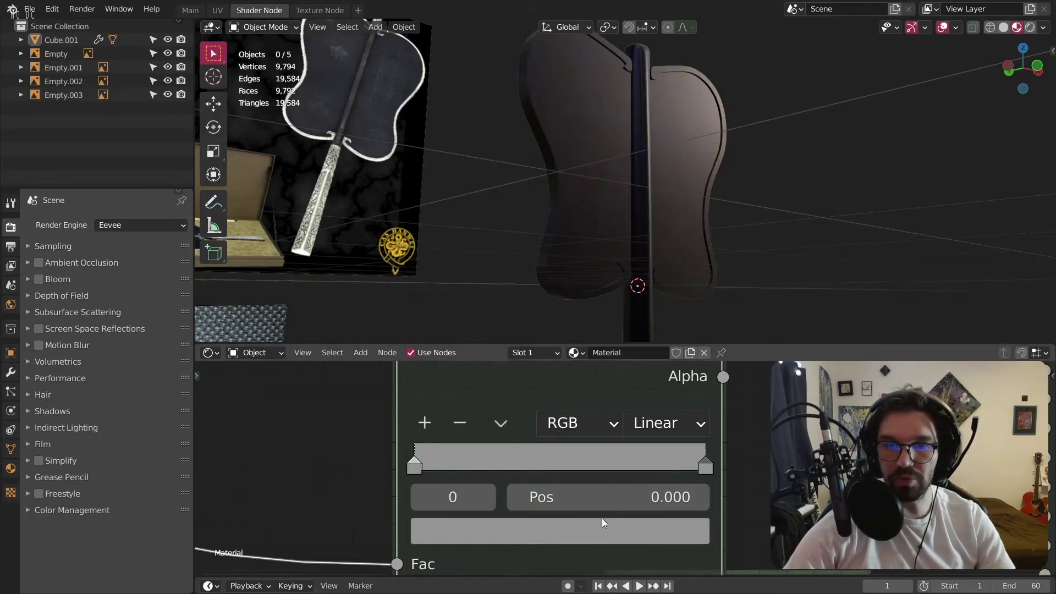
Lower the lightness of the roughness ColorRamp's start colour stop to 0.2.
click(599, 526)
click(602, 465)
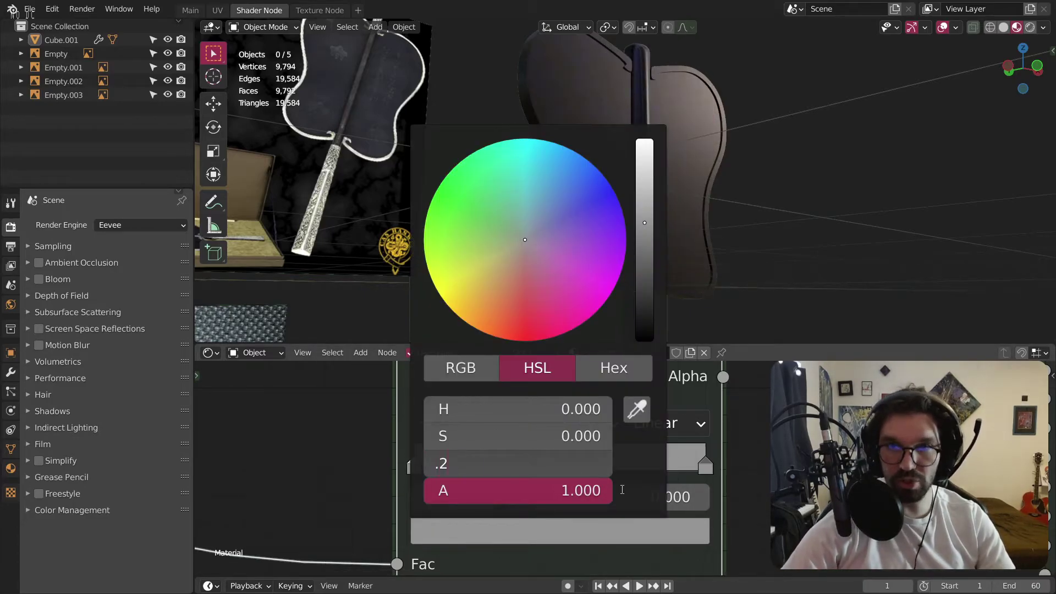
text(.2)
key(Return)
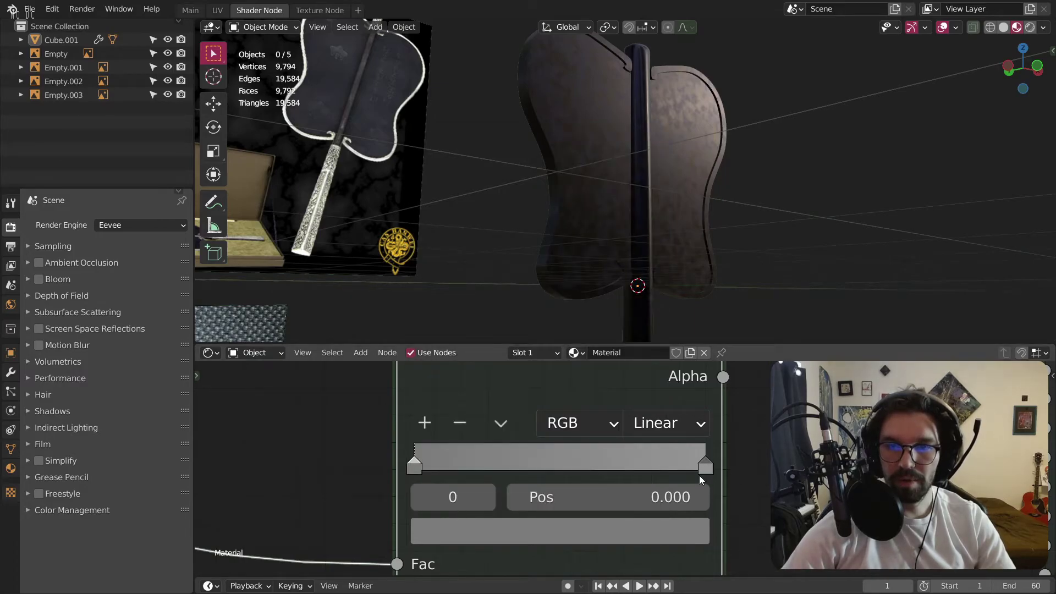
Set the lightness of the roughness ColorRamp's end colour stop to 0.25.
click(704, 465)
click(669, 535)
click(599, 464)
text(.25)
key(Return)
Raise the lightness of the roughness ColorRamp's start colour stop to 0.3.
middle_drag(927, 190, 694, 160)
click(415, 468)
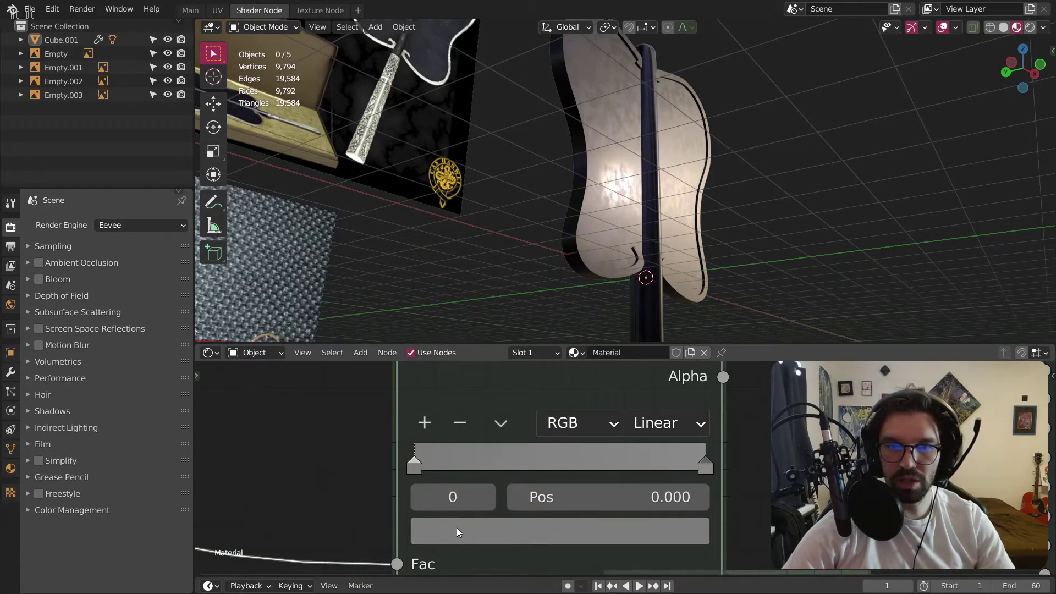
click(457, 527)
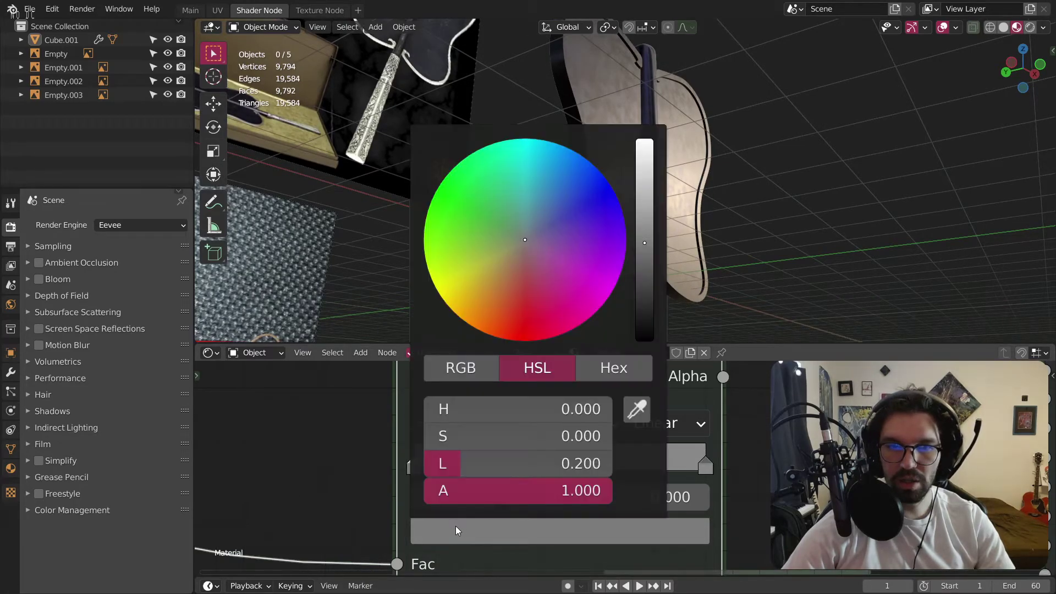
click(490, 466)
text(.3)
key(Return)
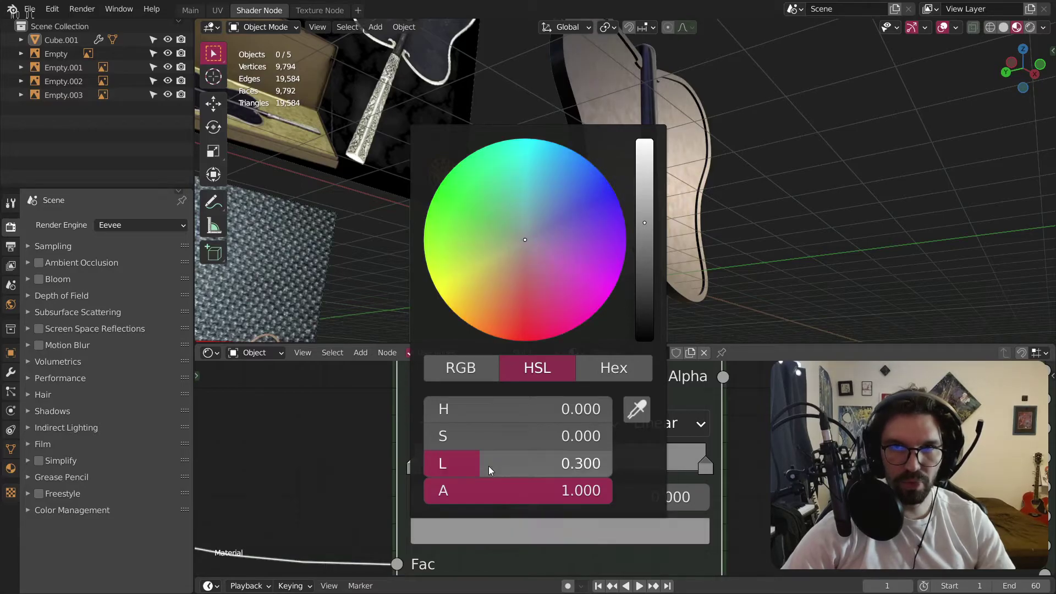
Set the lightness of the roughness ColorRamp's end colour stop to 0.35.
middle_drag(859, 273, 605, 117)
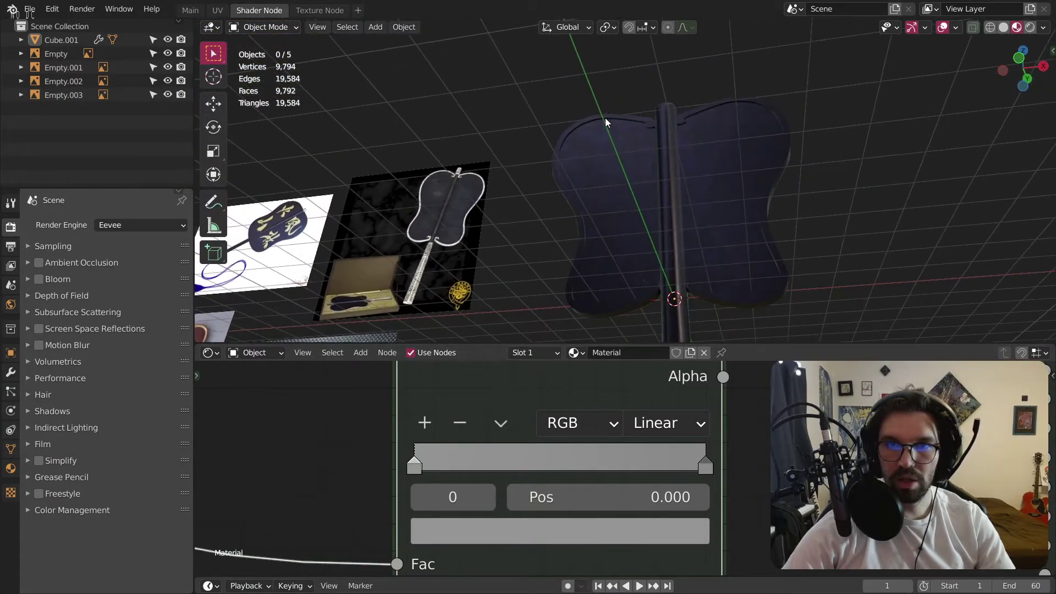
click(704, 463)
click(661, 523)
click(611, 459)
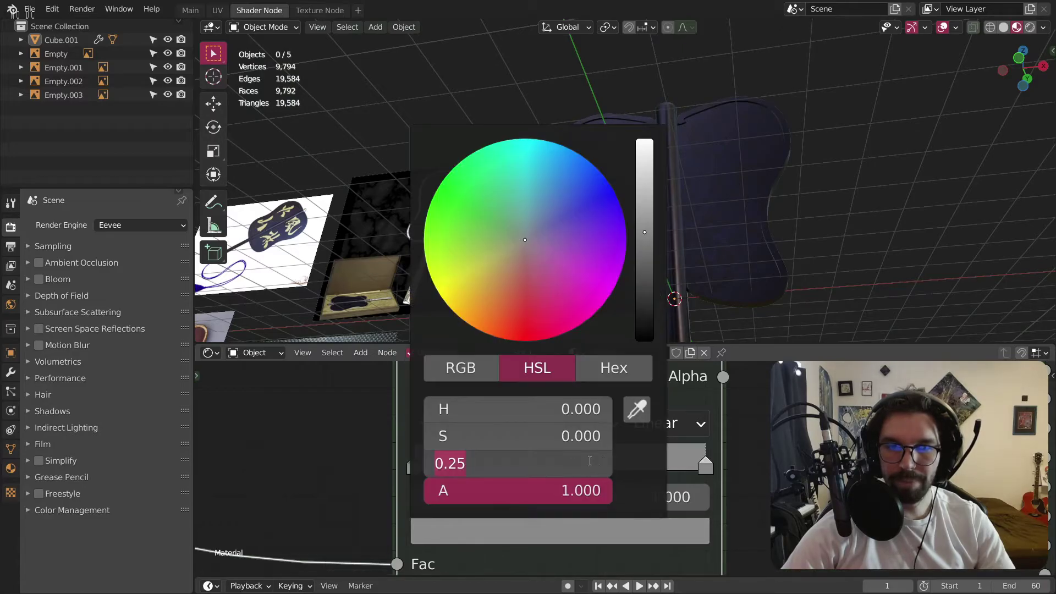
text(.35)
key(Return)
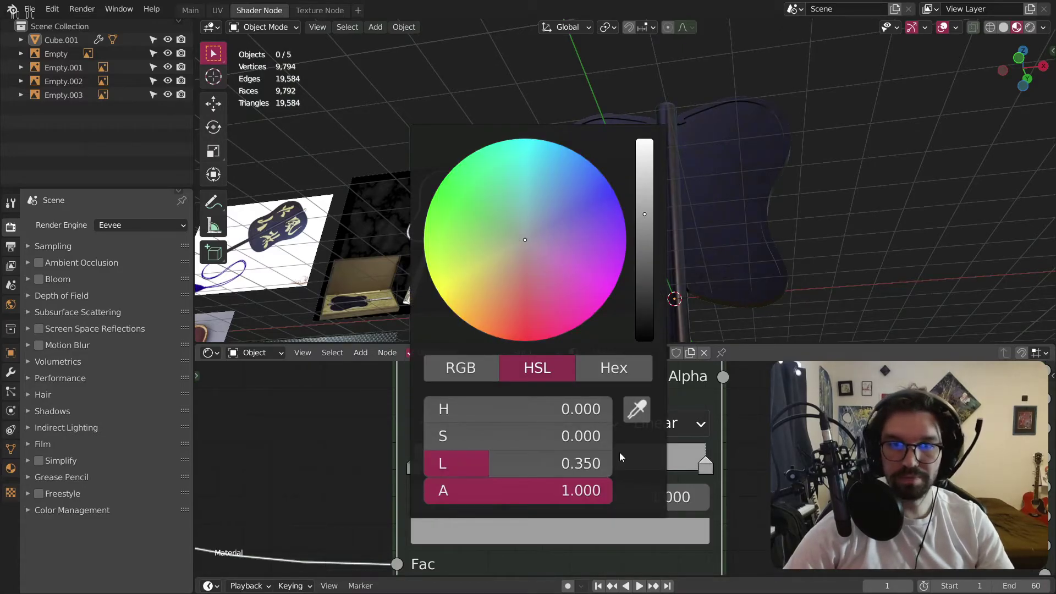
Set the Noise Texture's Detail to 16 and its Roughness to 1.
middle_drag(684, 152, 766, 181)
scroll(676, 203, up, 5)
scroll(287, 495, down, 1)
scroll(287, 493, down, 6)
middle_drag(287, 492, 553, 500)
middle_drag(341, 514, 654, 521)
middle_drag(534, 536, 594, 552)
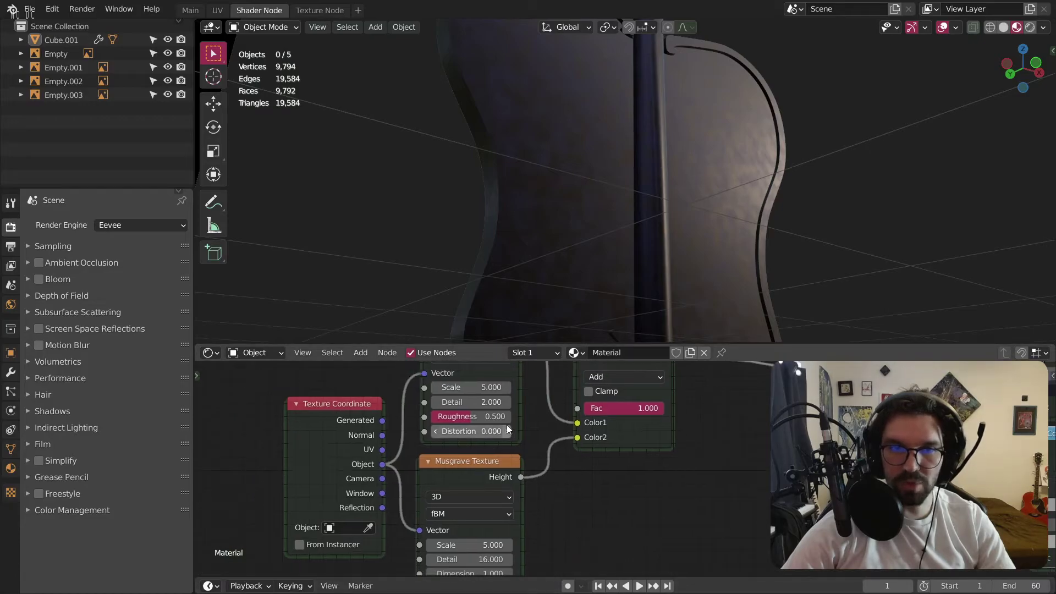
middle_drag(509, 432, 509, 494)
scroll(605, 204, up, 1)
scroll(487, 472, up, 2)
drag(464, 484, 522, 484)
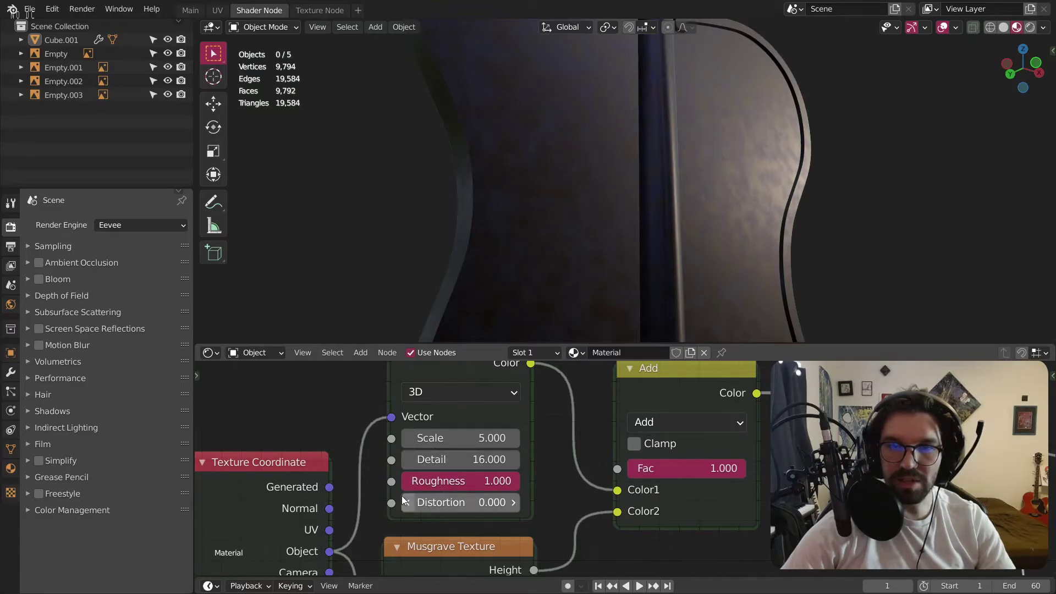
Set the Noise Texture's Distortion to 0.2 and its Scale to 3.
click(514, 503)
click(514, 503)
click(407, 506)
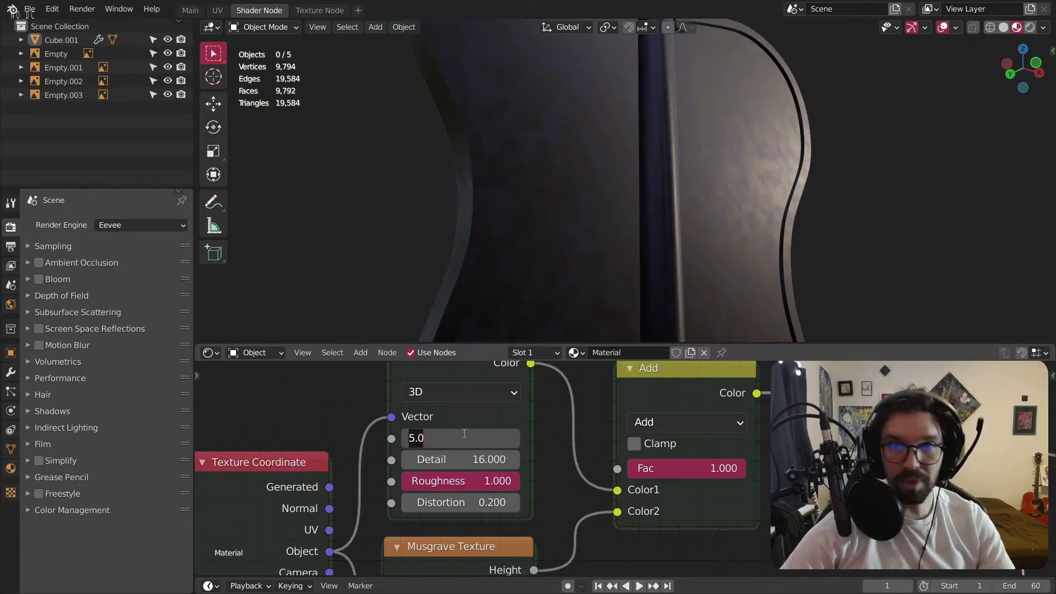
Set the Musgrave Texture's Scale to 1.
shift+scroll(586, 424, down, 3)
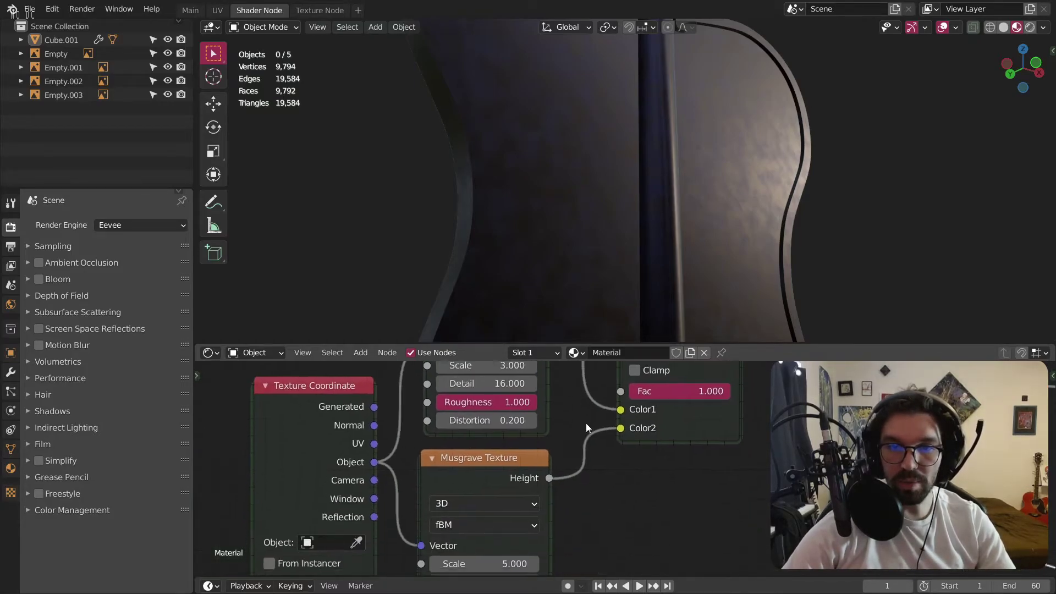
scroll(540, 487, up, 2)
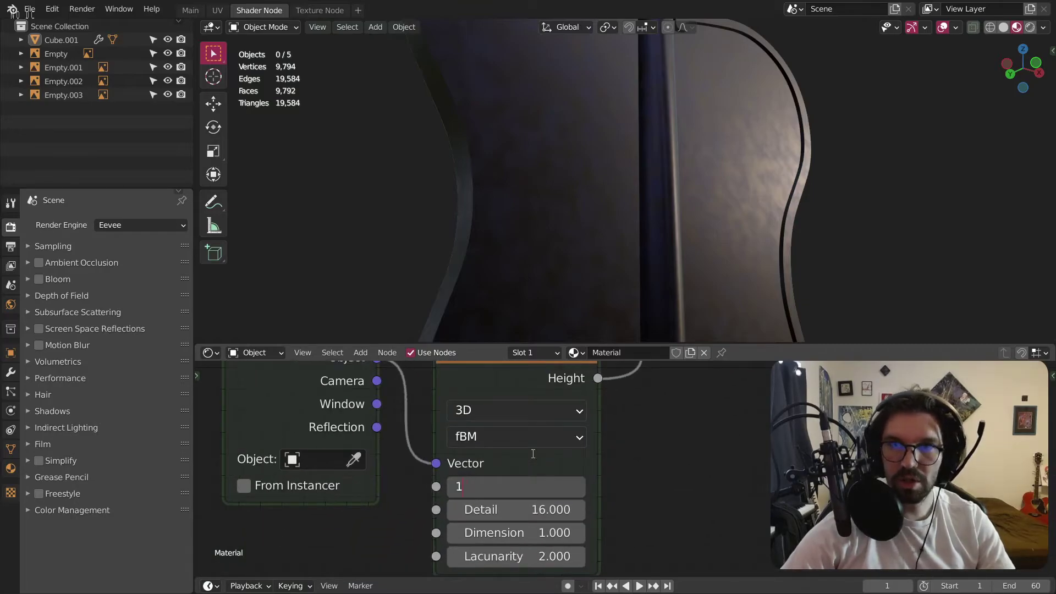
middle_drag(620, 336, 435, 165)
Swap the Add node's inputs so the Musgrave Height feeds Color1 and the Noise Texture's Color feeds Color2.
shift+scroll(566, 495, up, 5)
ctrl+scroll(603, 529, right, 3)
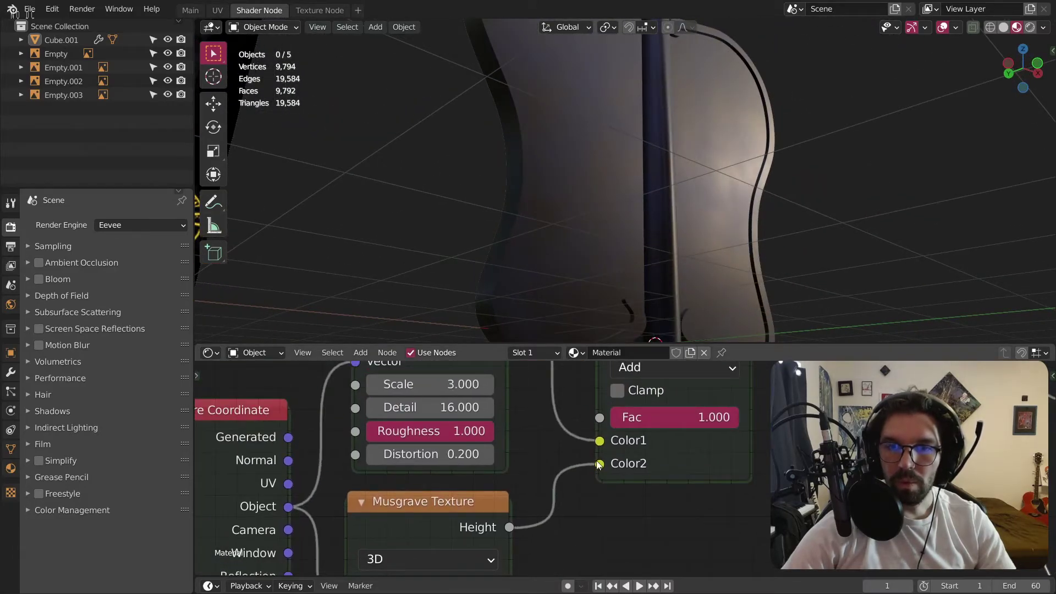
drag(608, 441, 595, 440)
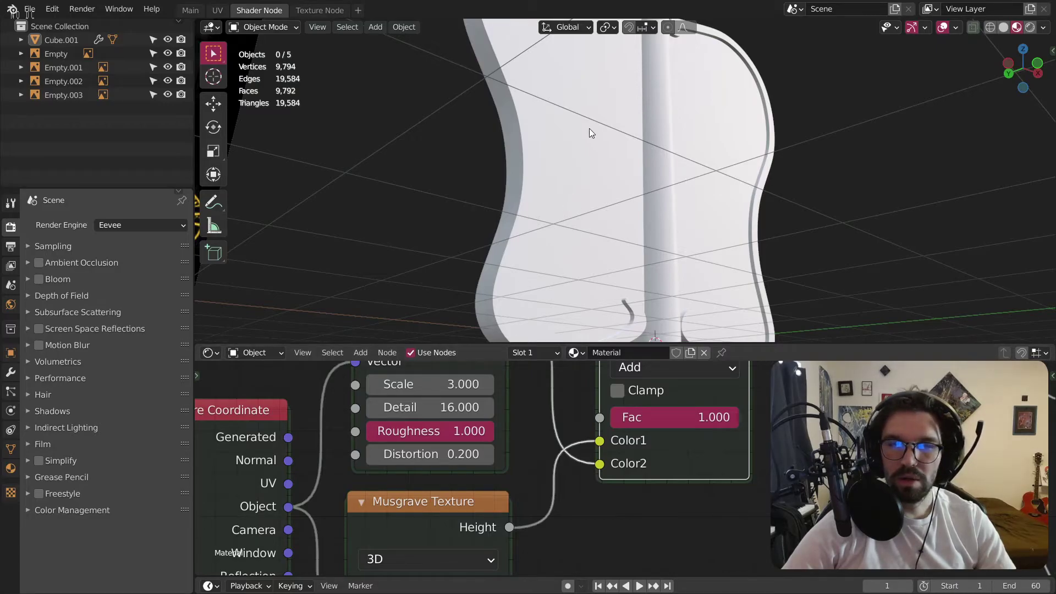
Examine the fan's surface reflections and roughness variation from several angles and distances.
middle_drag(590, 127, 394, 176)
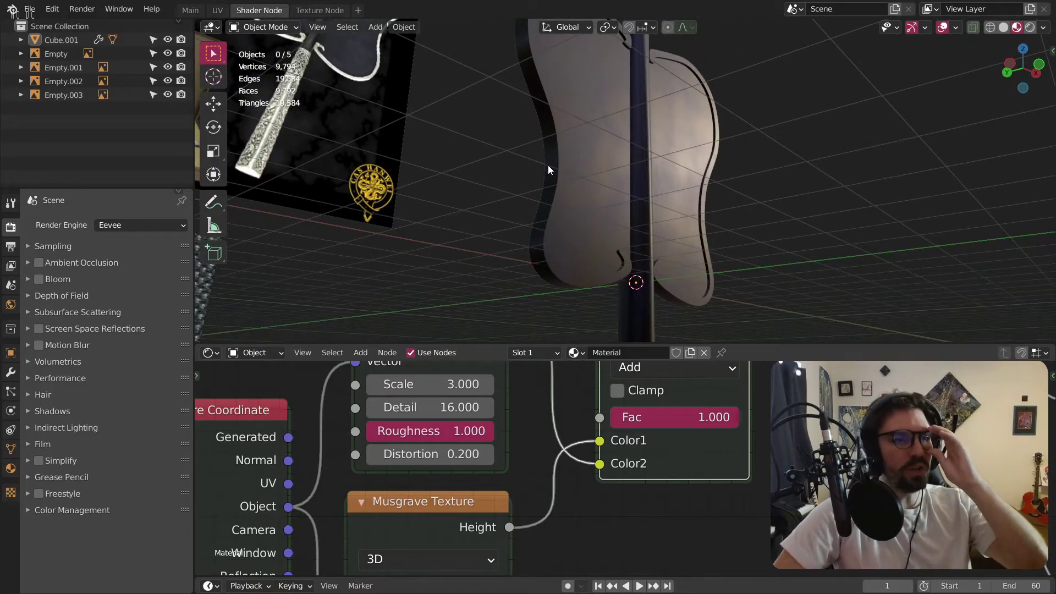
middle_drag(558, 163, 632, 163)
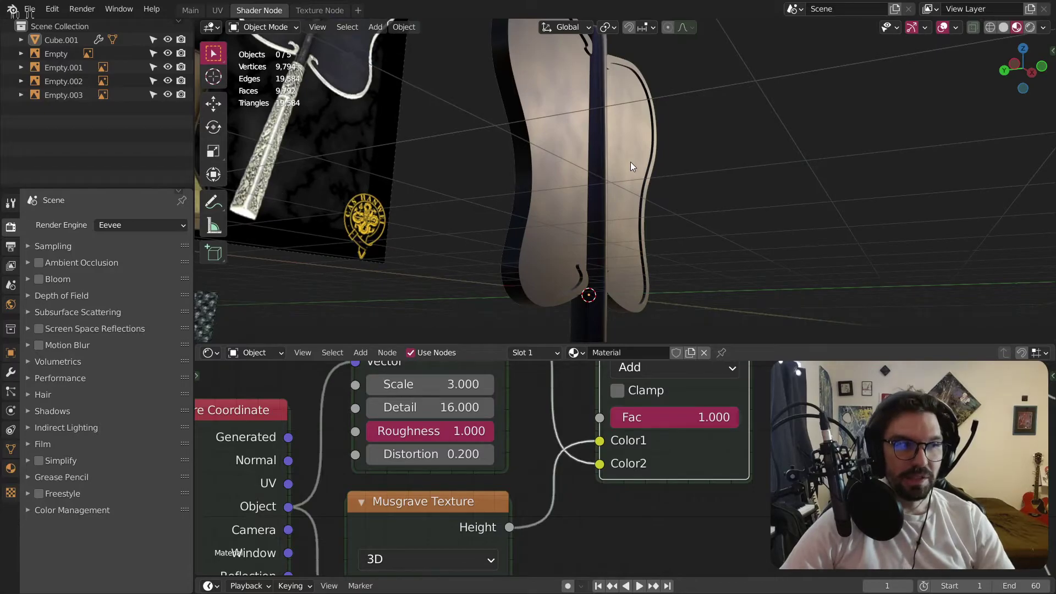
mouse_move(562, 123)
middle_down()
mouse_move(617, 164)
mouse_move(589, 161)
mouse_move(642, 163)
mouse_move(628, 162)
middle_up()
scroll(603, 160, up, 2)
scroll(572, 171, down, 4)
middle_drag(516, 180, 496, 213)
scroll(604, 197, up, 4)
mouse_move(603, 197)
middle_down()
mouse_move(619, 173)
mouse_move(628, 191)
mouse_move(609, 196)
mouse_move(593, 188)
mouse_move(592, 172)
mouse_move(547, 287)
middle_up()
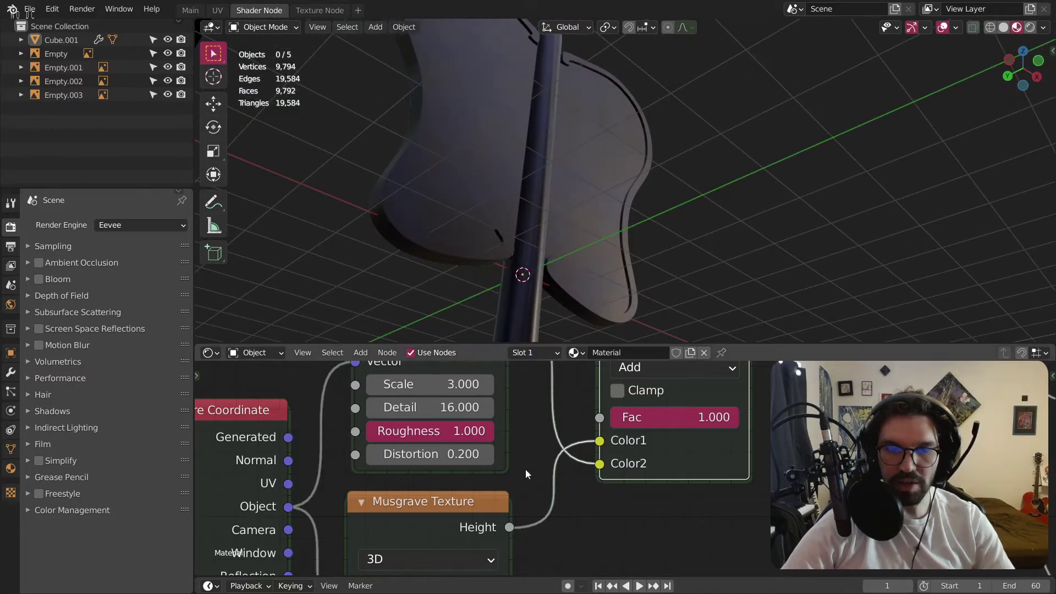
Open the Musgrave Texture's Scale value for editing.
scroll(528, 475, down, 5)
middle_drag(594, 487, 618, 444)
middle_drag(556, 148, 616, 248)
scroll(556, 514, up, 2)
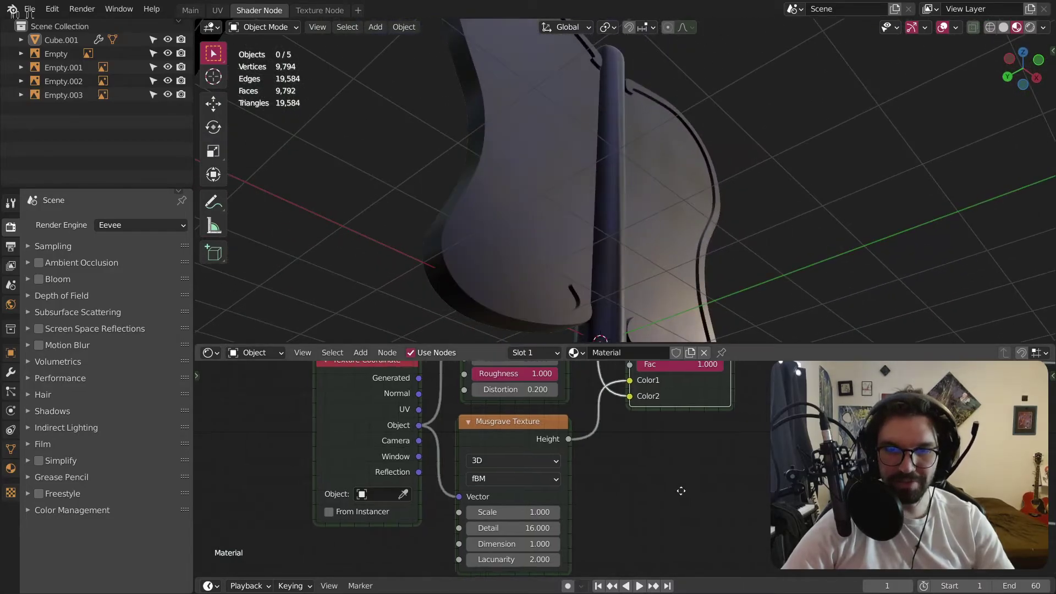
scroll(557, 514, up, 1)
middle_drag(577, 504, 570, 447)
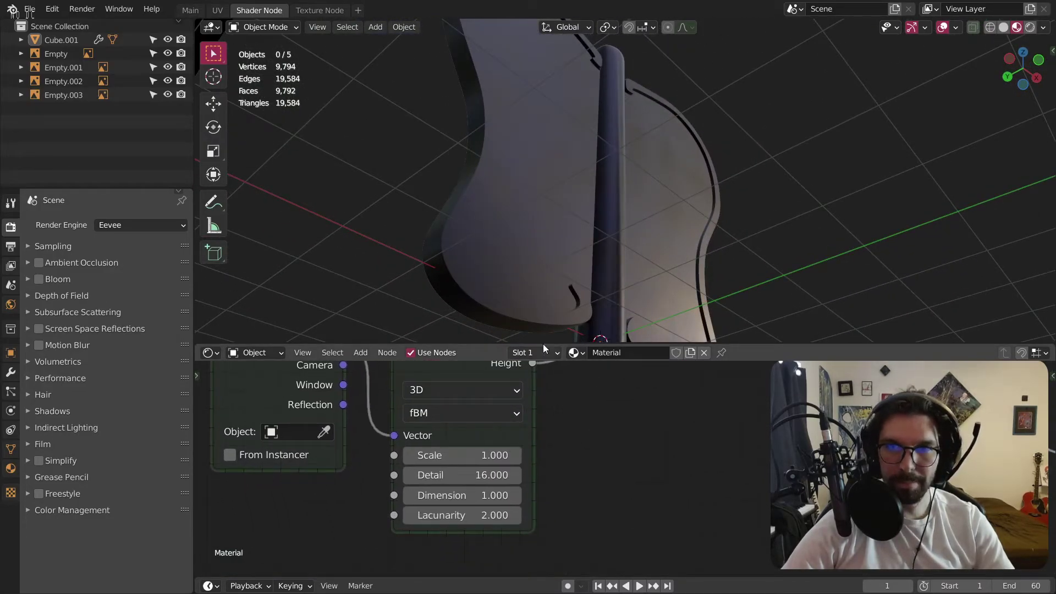
middle_drag(581, 130, 545, 133)
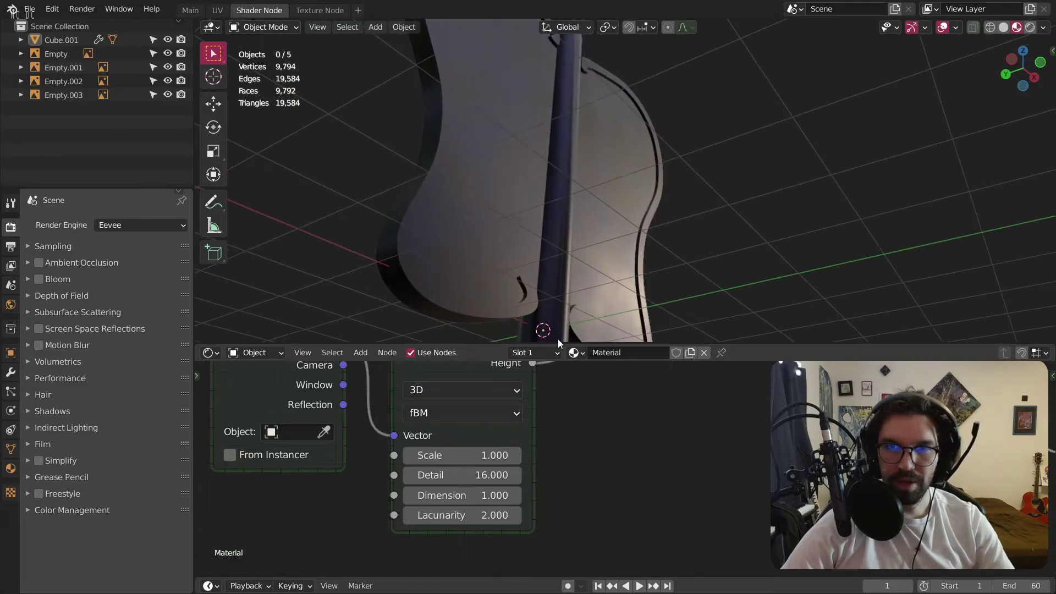
scroll(530, 449, up, 4)
click(467, 460)
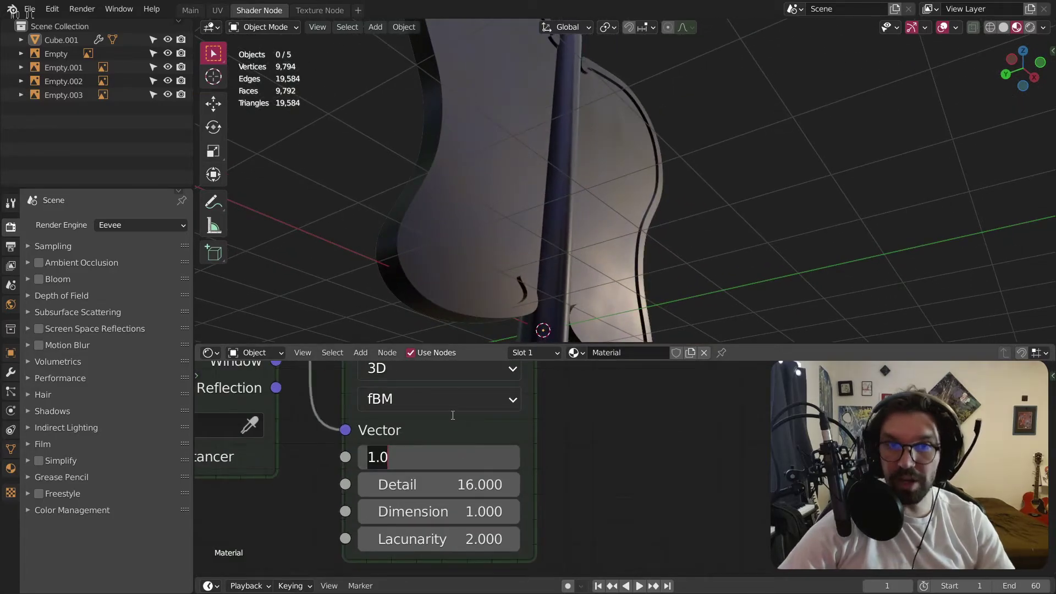
Set the Musgrave Texture's Scale to 2 and check the fan's surface.
text(2)
key(Return)
mouse_move(566, 164)
middle_down()
mouse_move(545, 166)
mouse_move(540, 182)
mouse_move(556, 168)
mouse_move(548, 172)
middle_up()
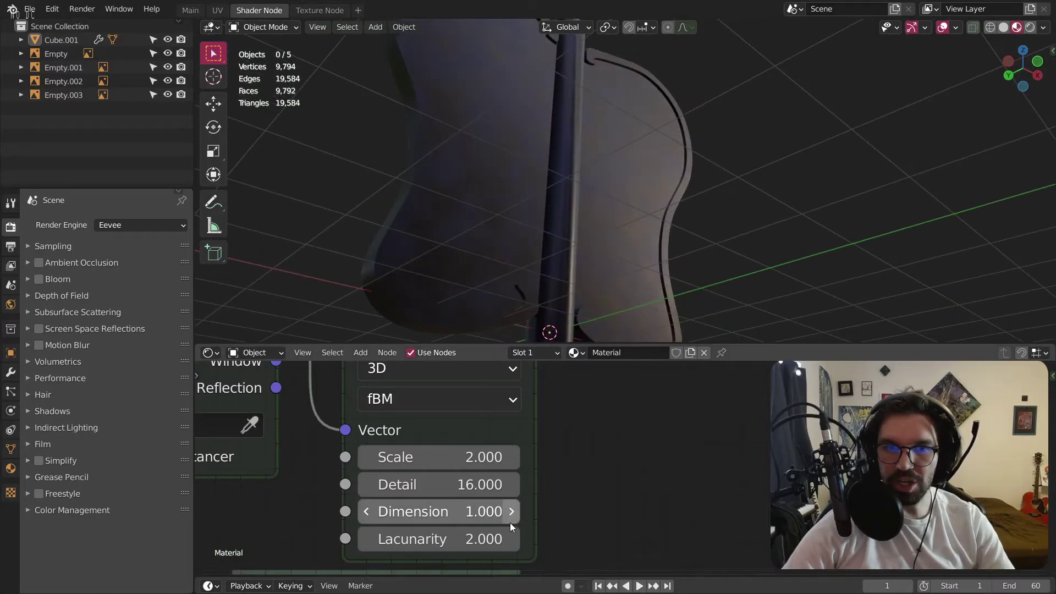
Set the Scale of the texture node above the Musgrave Texture to 2 and check the pattern on the fan.
scroll(569, 501, down, 7)
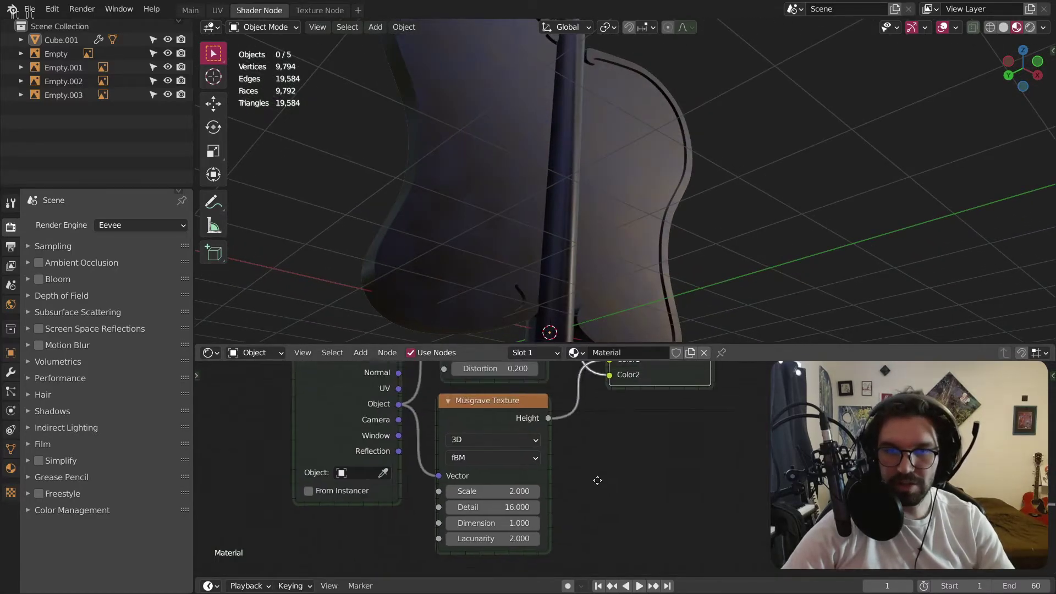
middle_drag(624, 371, 603, 479)
scroll(493, 424, up, 7)
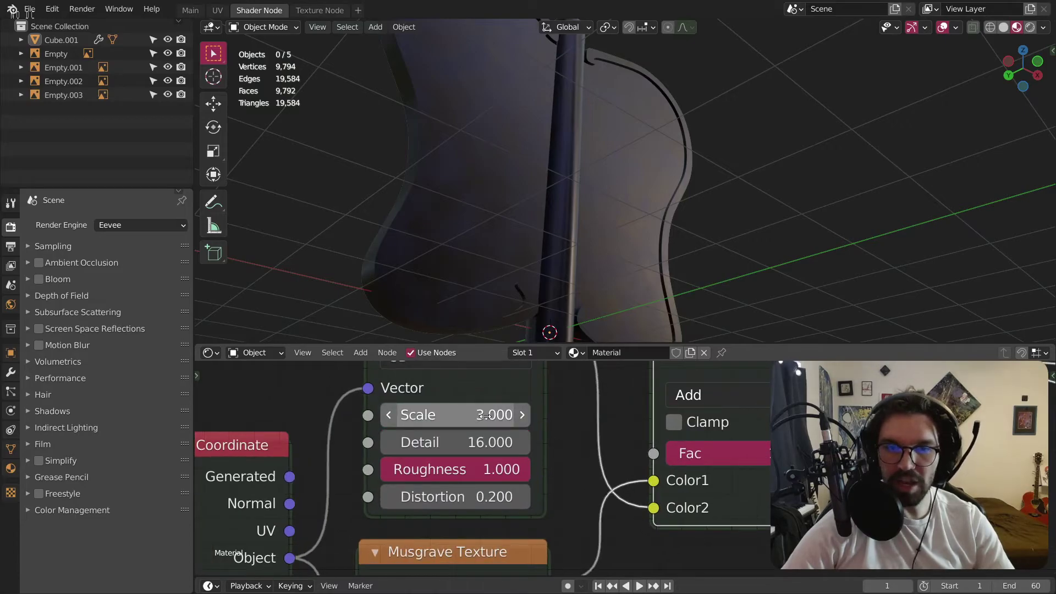
click(485, 415)
text(2)
key(Return)
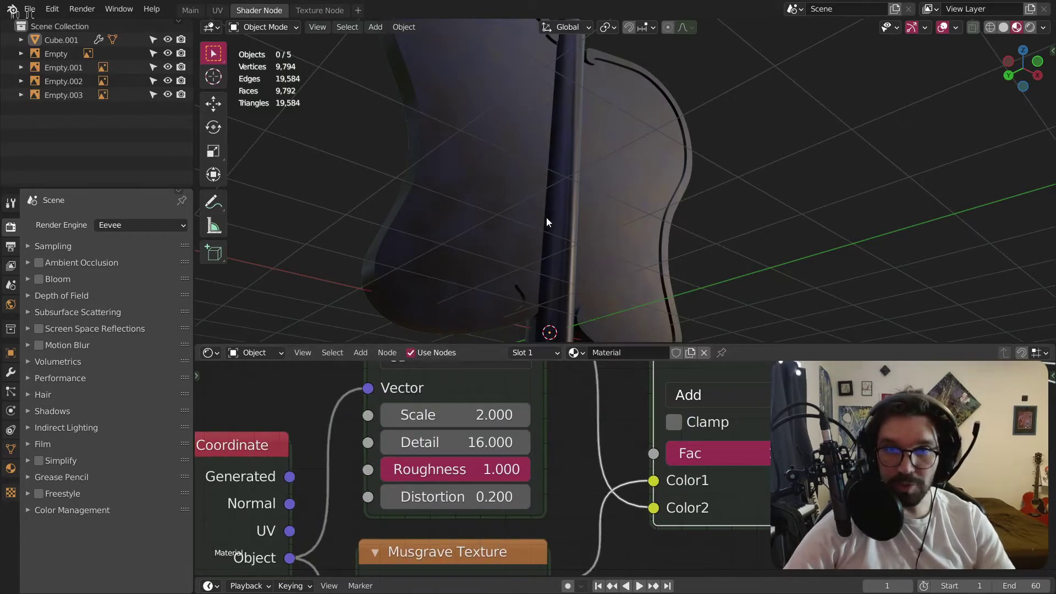
scroll(547, 169, down, 3)
mouse_move(545, 167)
middle_down()
mouse_move(869, 195)
mouse_move(536, 186)
mouse_move(576, 143)
mouse_move(628, 143)
middle_up()
scroll(536, 186, up, 3)
scroll(531, 379, down, 1)
Set the lightness of the end stop on the dark ColorRamp to 0.05.
middle_drag(531, 379, 103, 461)
middle_drag(964, 460, 736, 469)
scroll(736, 470, down, 2)
middle_drag(874, 492, 727, 471)
scroll(818, 431, up, 6)
key(e)
mouse_move(598, 263)
middle_down()
mouse_move(559, 262)
mouse_move(1044, 289)
mouse_move(287, 229)
mouse_move(342, 283)
middle_up()
click(643, 544)
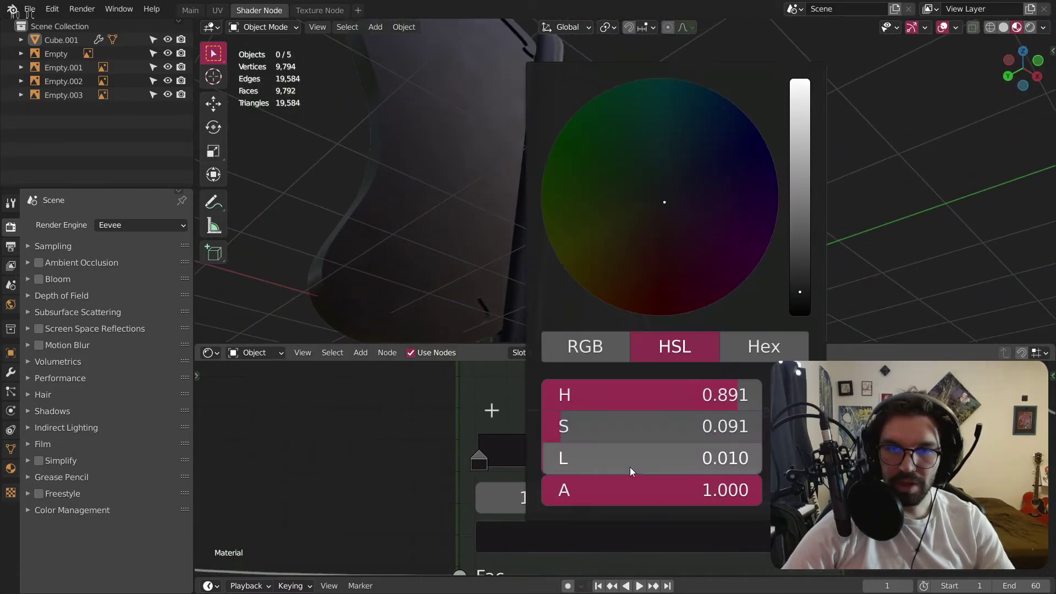
click(625, 451)
text(0.05)
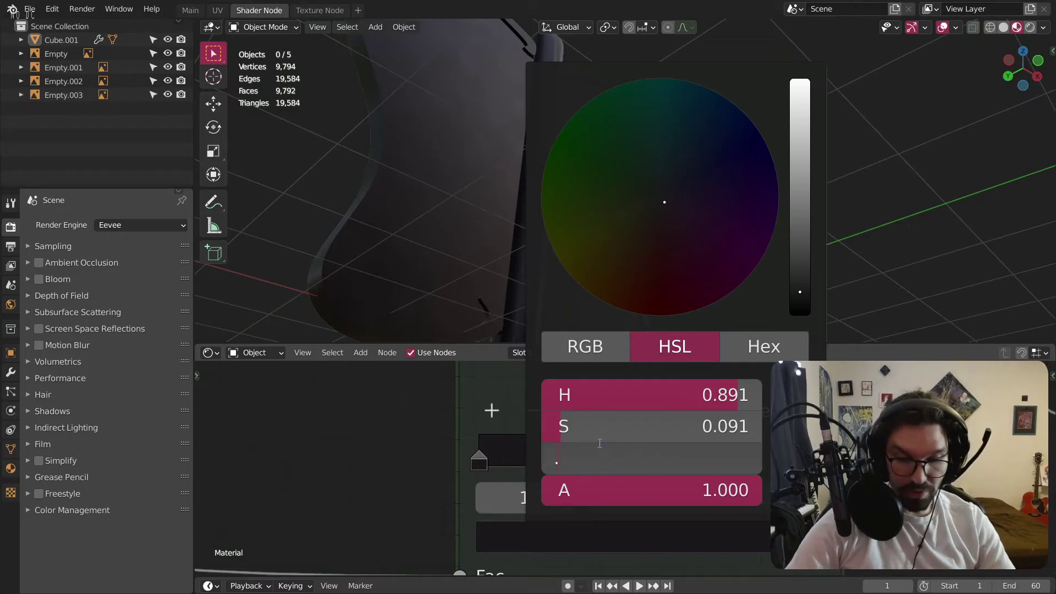
key(Return)
Lower the lightness of the dark ColorRamp's end stop to 0.005 and inspect the fan against the reference images.
click(738, 536)
click(699, 458)
text(.005)
key(Return)
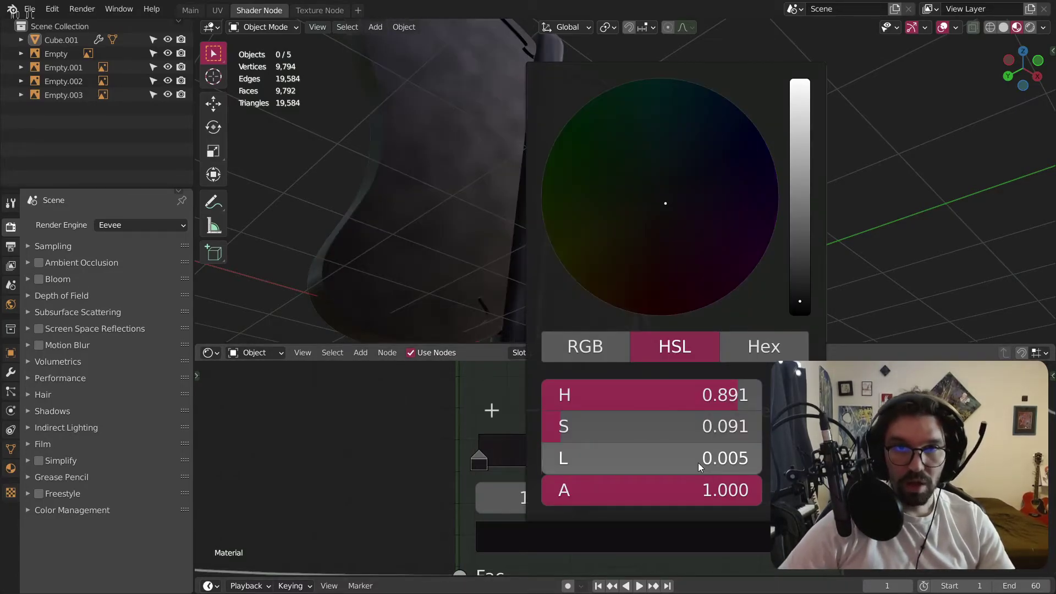
middle_drag(604, 167, 462, 160)
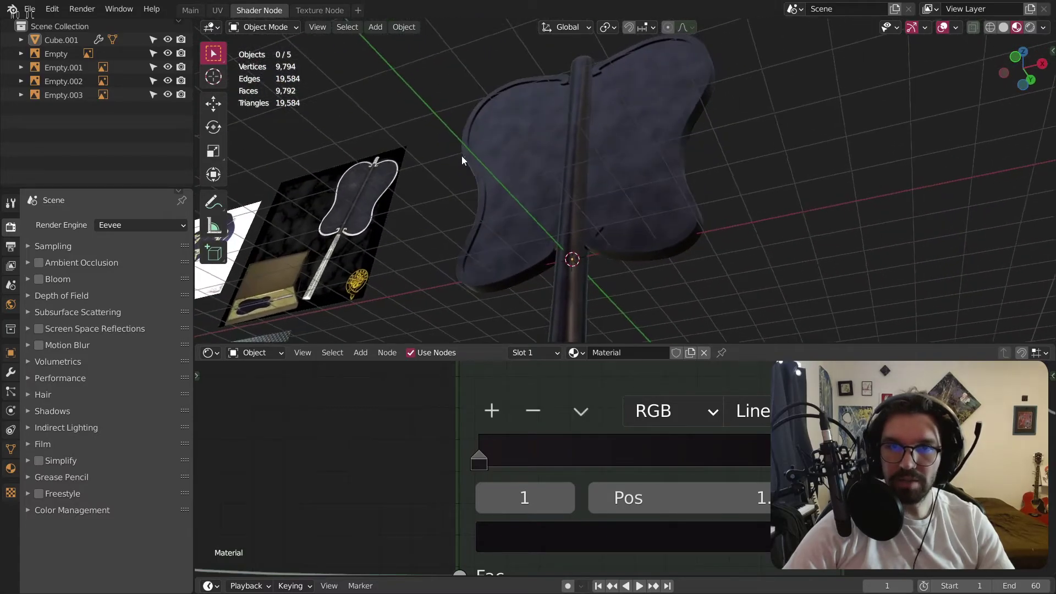
Raise the lightness of the dark ColorRamp's end stop to 0.075.
click(665, 542)
click(681, 450)
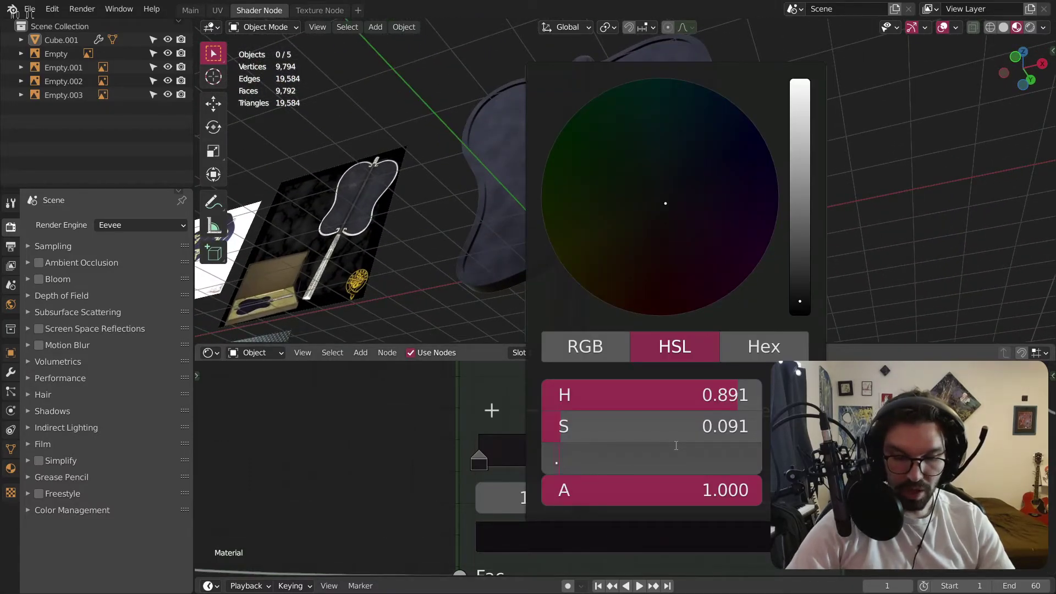
text(.075)
key(Return)
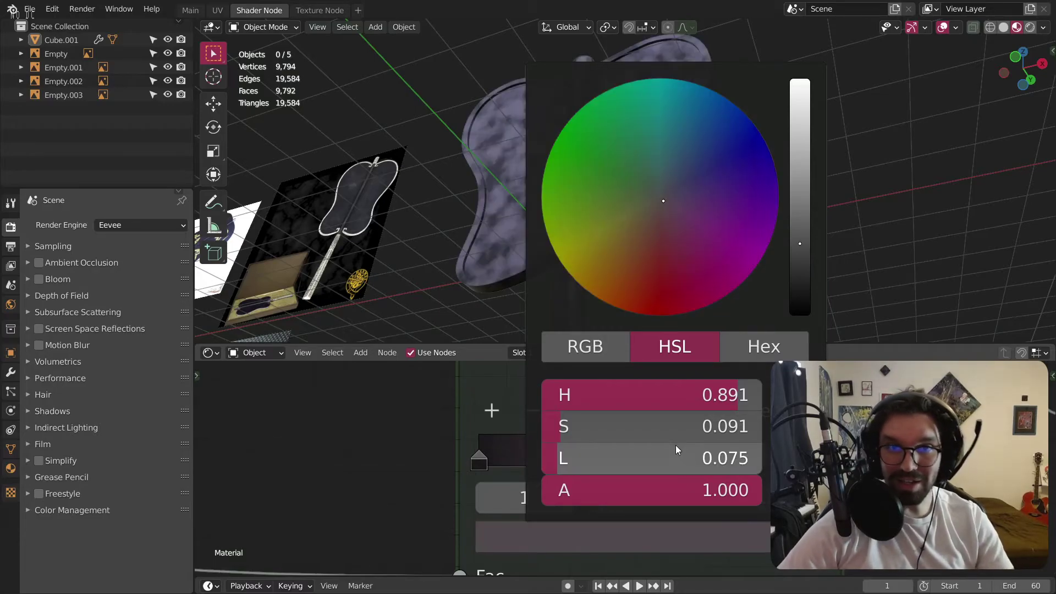
Set the lightness of the dark ColorRamp's end stop to 0.008 and inspect the fan's surface.
click(732, 542)
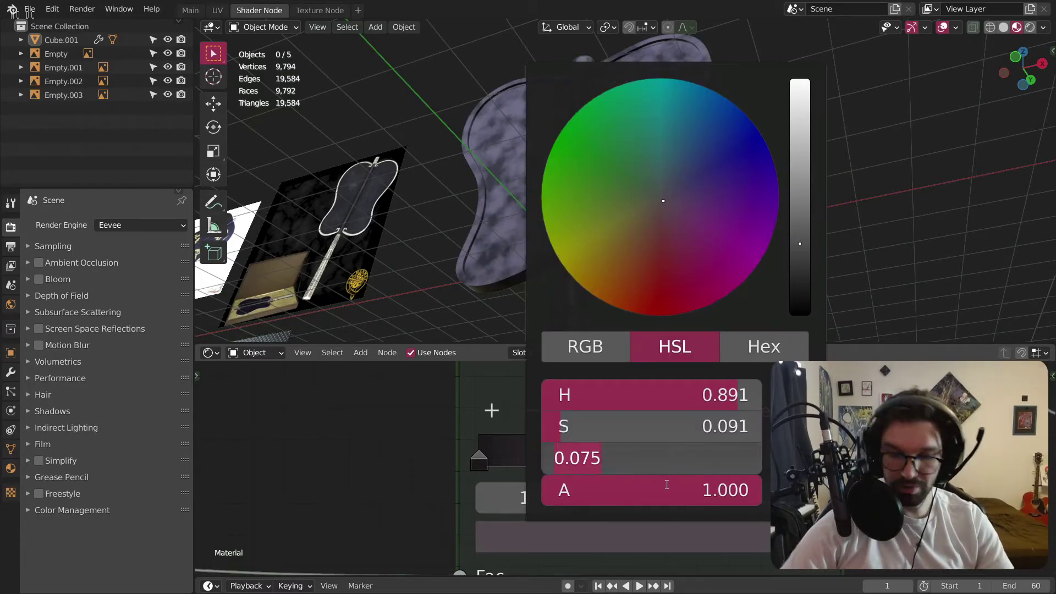
text(.008)
key(Return)
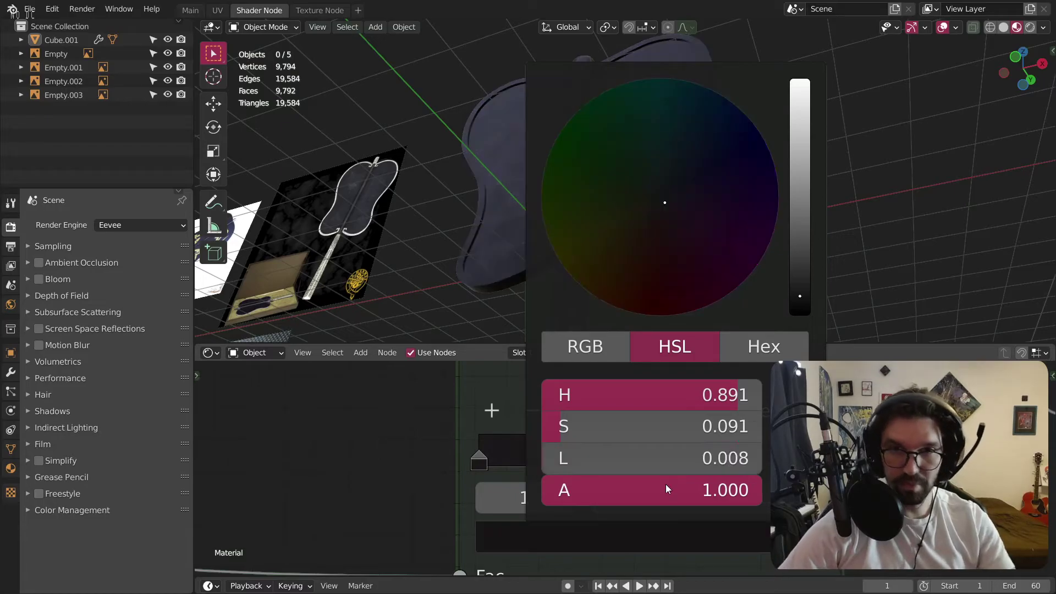
middle_drag(754, 210, 680, 120)
scroll(673, 190, up, 3)
Set the Musgrave Texture's Dimension to 0.75 and check the effect on the fan.
scroll(715, 457, down, 10)
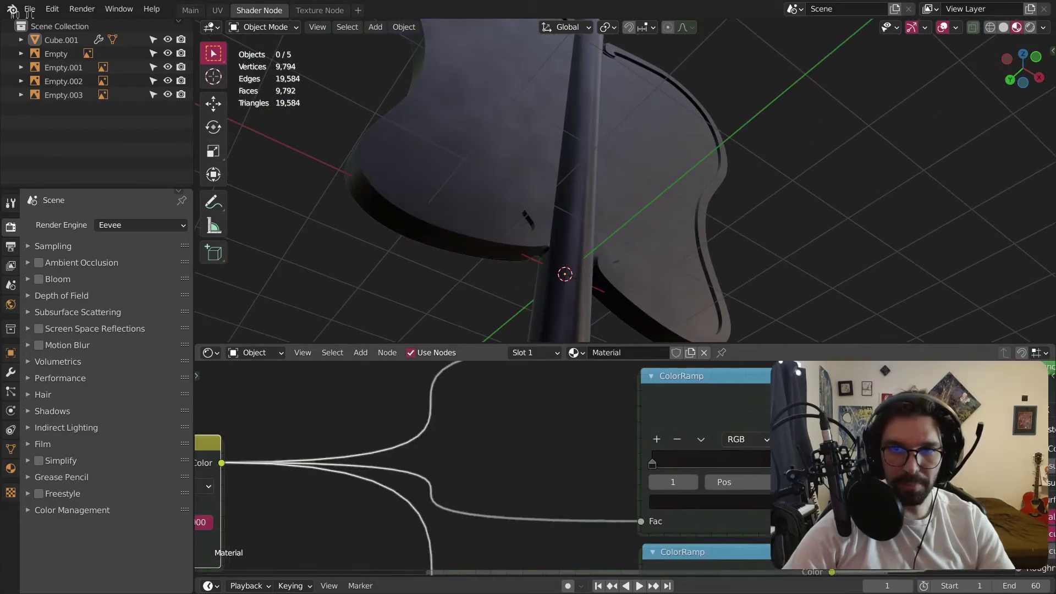
middle_drag(552, 509, 781, 498)
middle_drag(698, 552, 633, 498)
middle_drag(432, 558, 638, 465)
scroll(457, 482, up, 8)
click(454, 479)
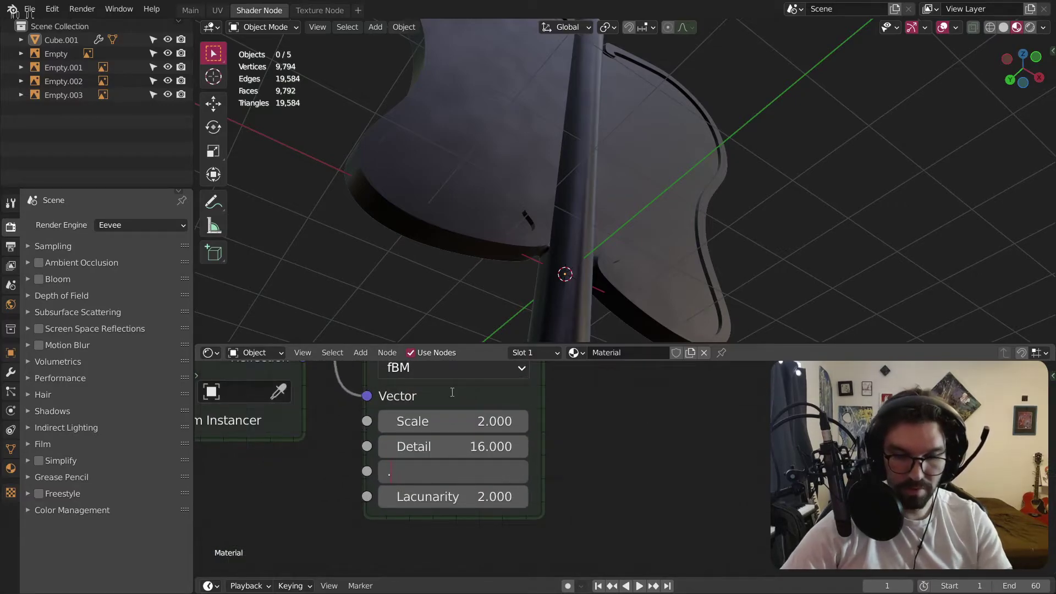
middle_drag(627, 213, 573, 106)
middle_drag(590, 495, 588, 562)
middle_drag(591, 374, 622, 380)
scroll(571, 430, down, 3)
scroll(528, 489, up, 1)
Set the Musgrave Texture's Dimension to 0.5 and inspect the surface up close.
click(501, 482)
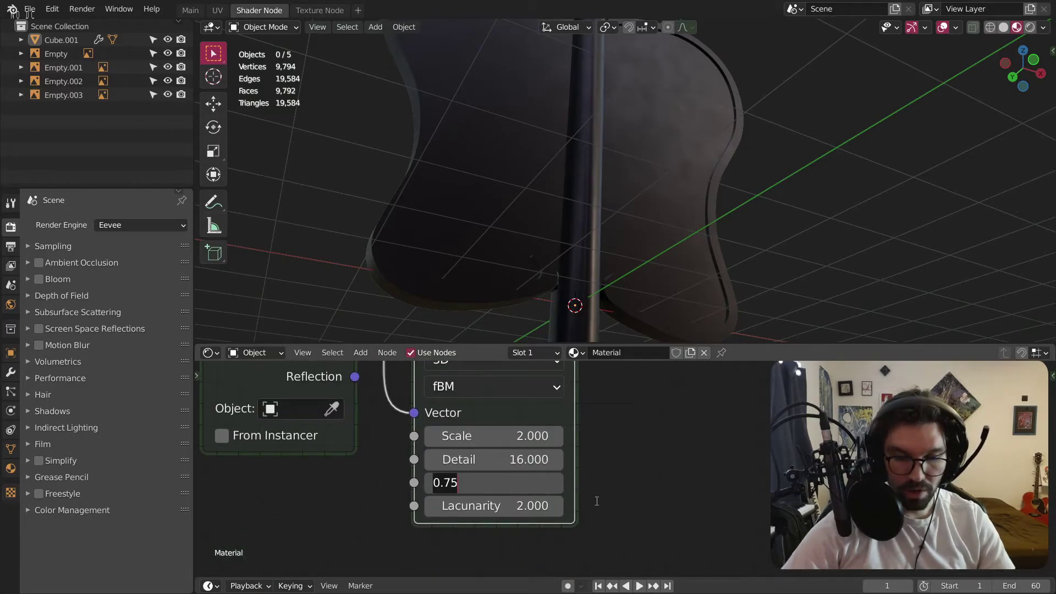
key(Return)
scroll(691, 80, up, 4)
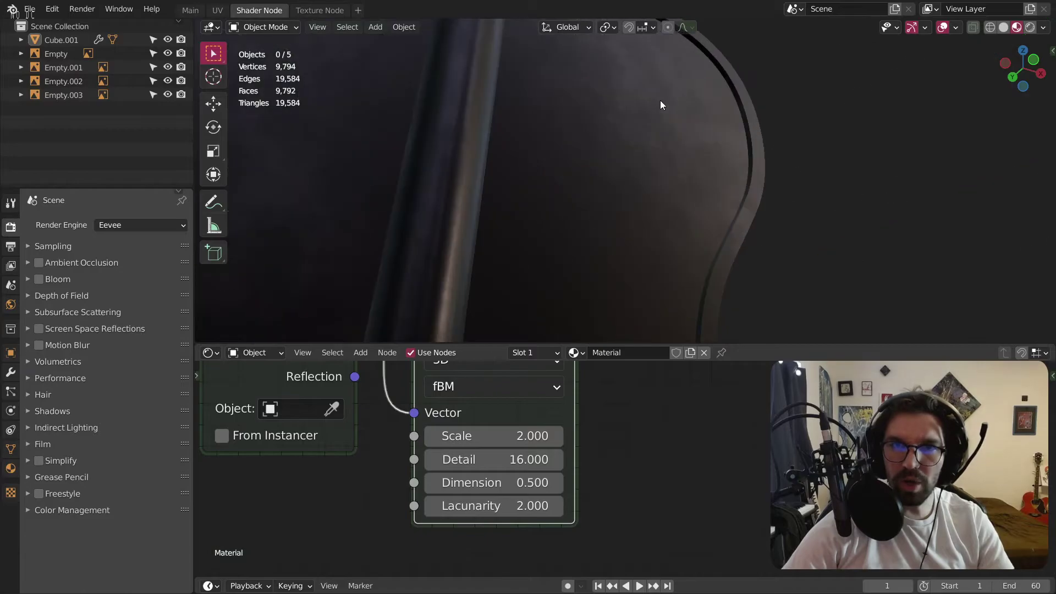
scroll(633, 134, down, 2)
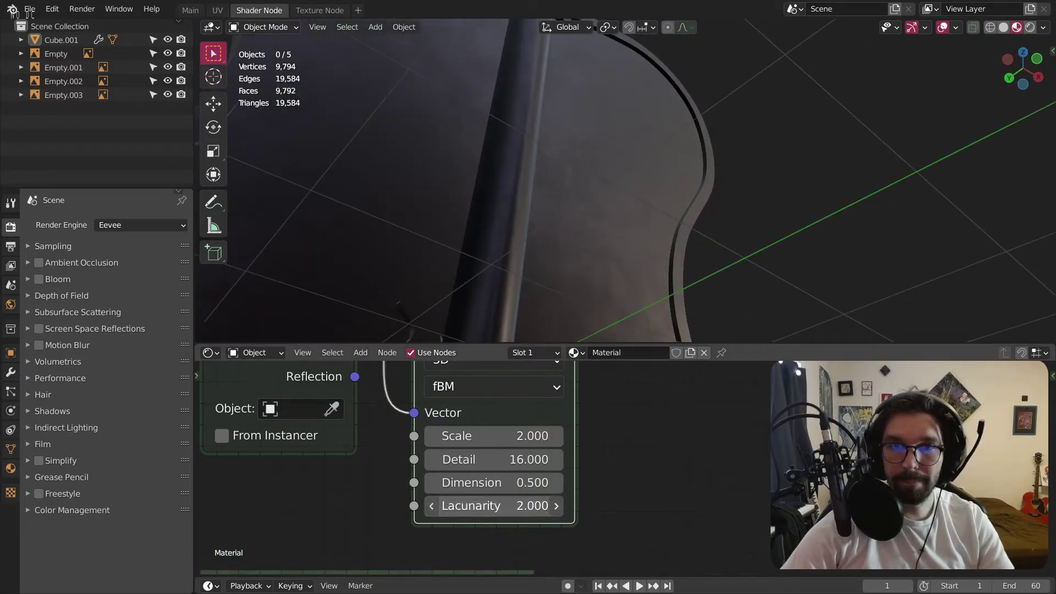
Adjust the Musgrave Texture's Lacunarity to 2.5 and compare the fan with the reference images.
drag(534, 504, 532, 504)
click(532, 504)
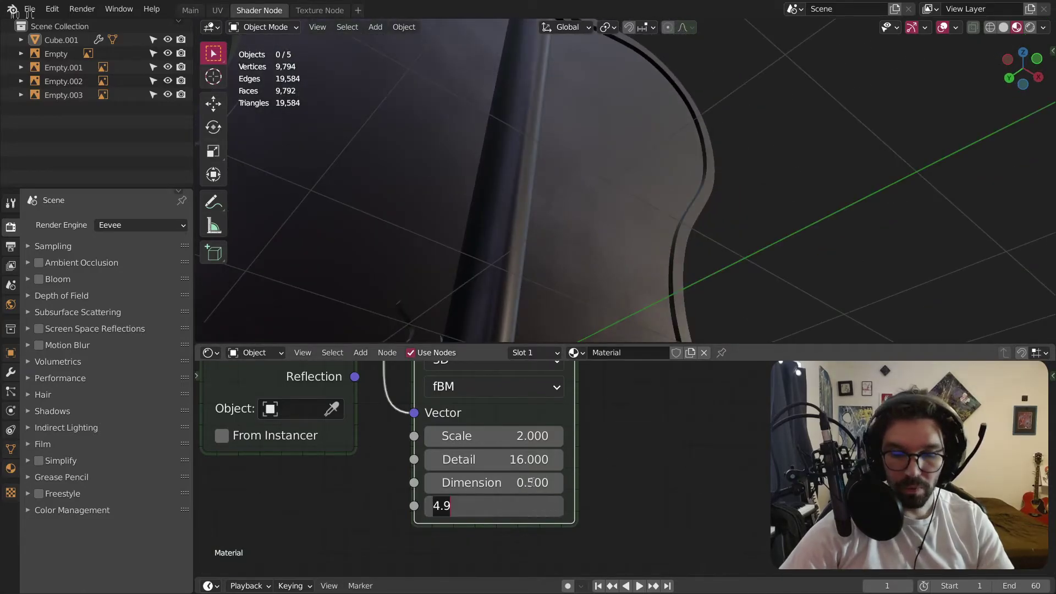
text(2.1)
key(Return)
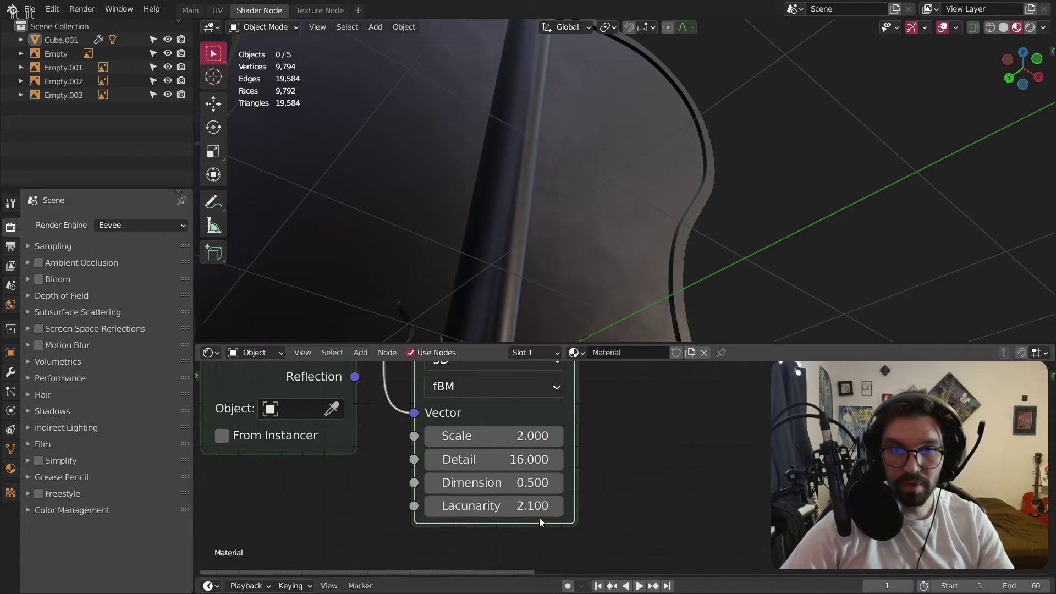
click(556, 506)
click(556, 506)
click(556, 505)
click(556, 506)
scroll(599, 292, down, 6)
mouse_move(572, 229)
middle_down()
mouse_move(565, 223)
mouse_move(587, 226)
mouse_move(563, 246)
mouse_move(584, 238)
mouse_move(559, 224)
middle_up()
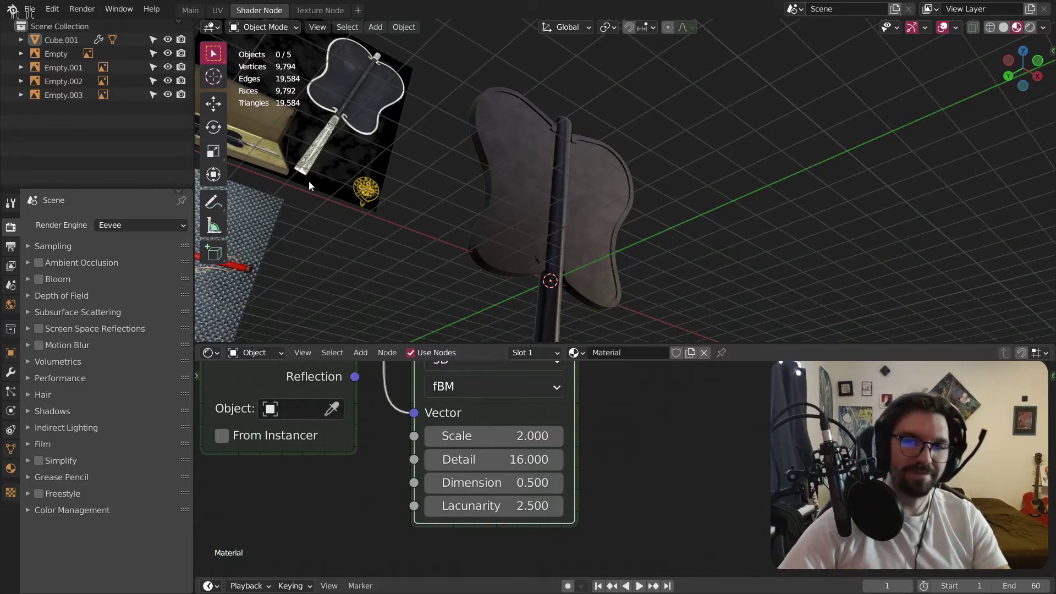
Set the lightness of the first stop on the light grey roughness ColorRamp to 0.25.
middle_drag(532, 206, 491, 171)
scroll(728, 497, down, 6)
scroll(708, 512, up, 2)
scroll(708, 508, up, 5)
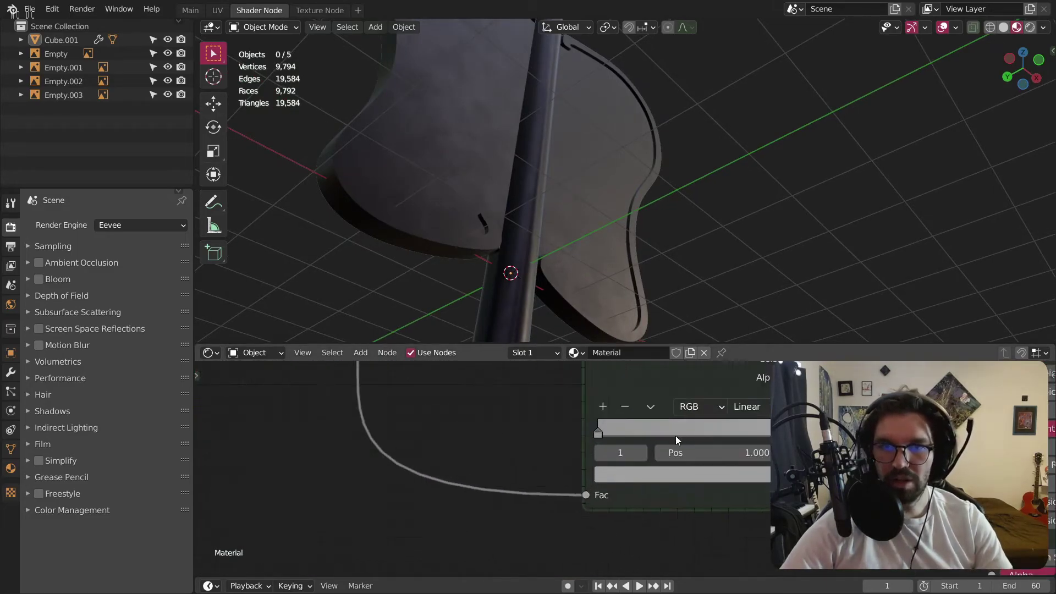
click(576, 434)
click(594, 484)
click(729, 435)
text(.25)
key(Return)
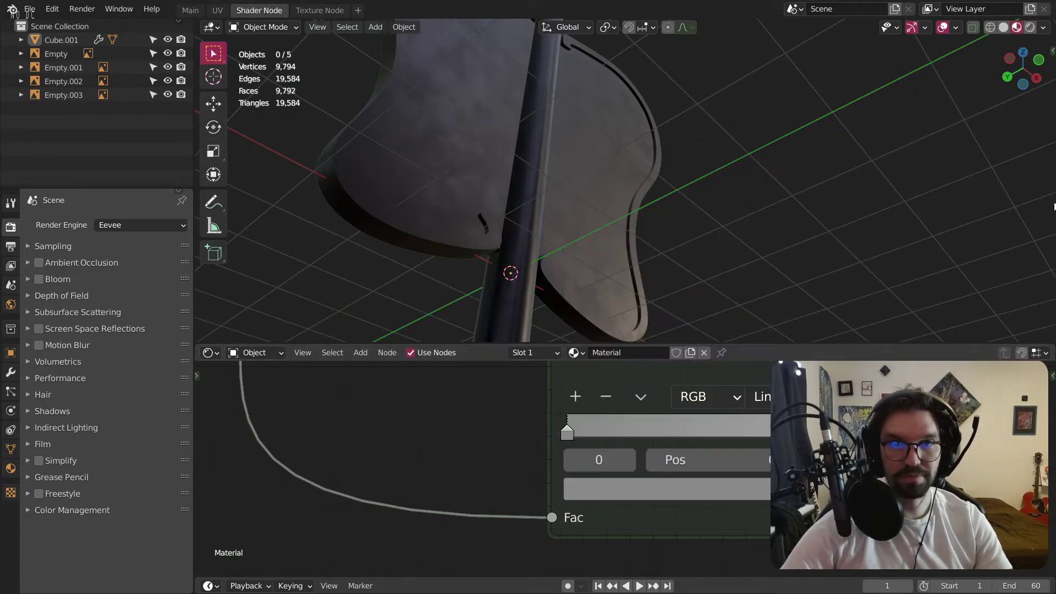
middle_drag(484, 194, 569, 241)
scroll(420, 144, down, 2)
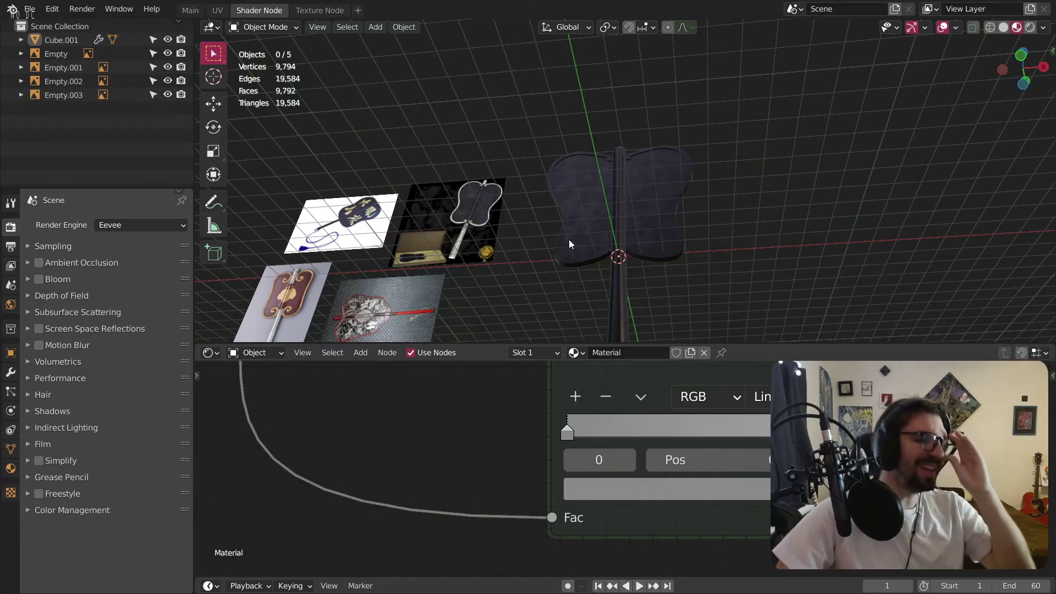
Delete the ColorRamp node with the blue color stop from the material.
key(Home)
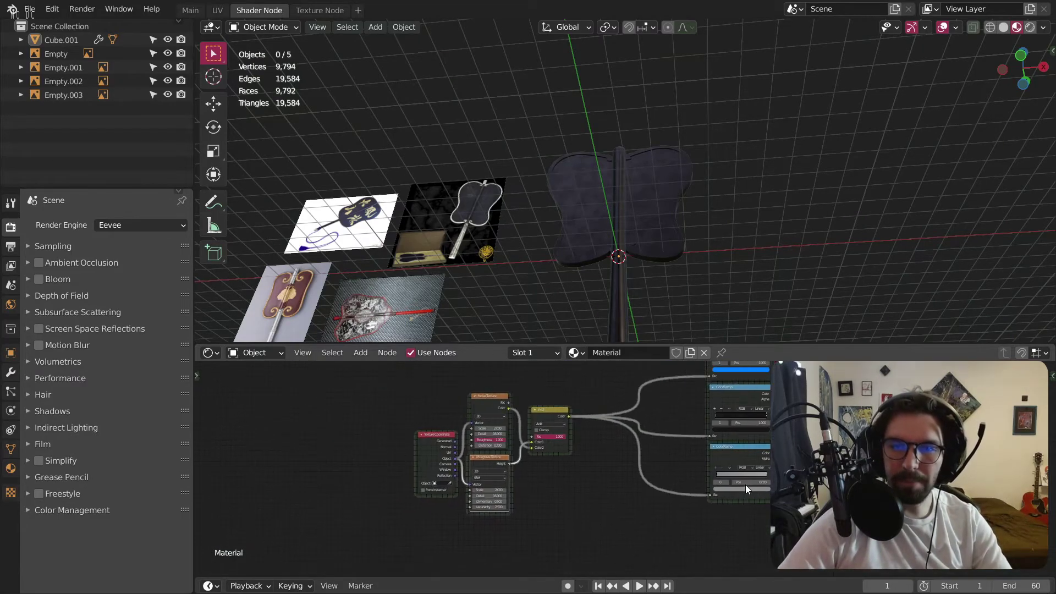
middle_drag(753, 491, 755, 524)
click(734, 374)
key(x)
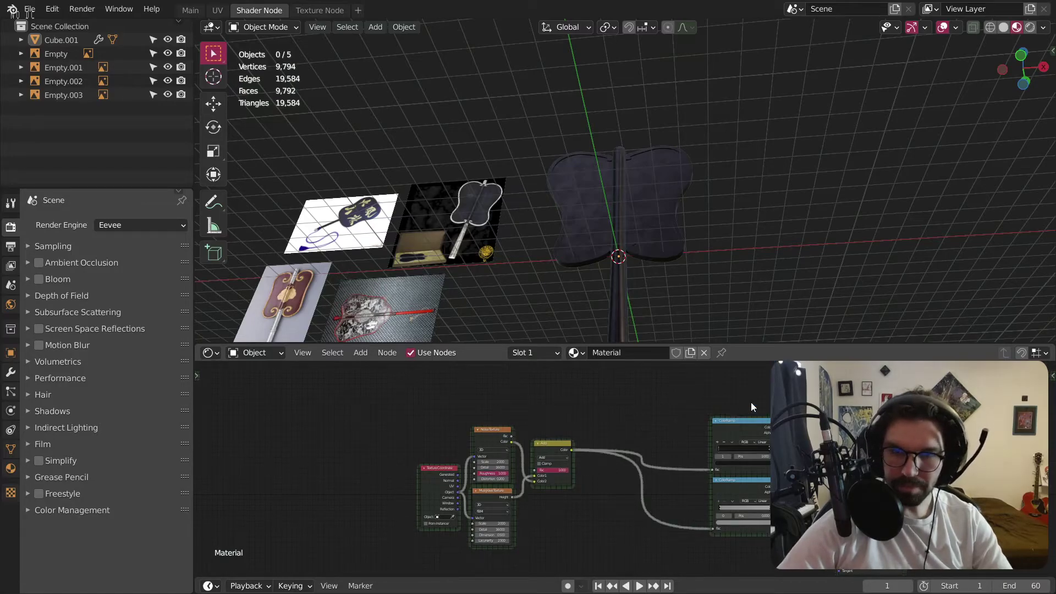
Set the shader's Specular Tint to 1.0 and check the fan's reflections.
drag(798, 374, 459, 528)
drag(493, 430, 437, 411)
click(644, 416)
scroll(713, 407, up, 7)
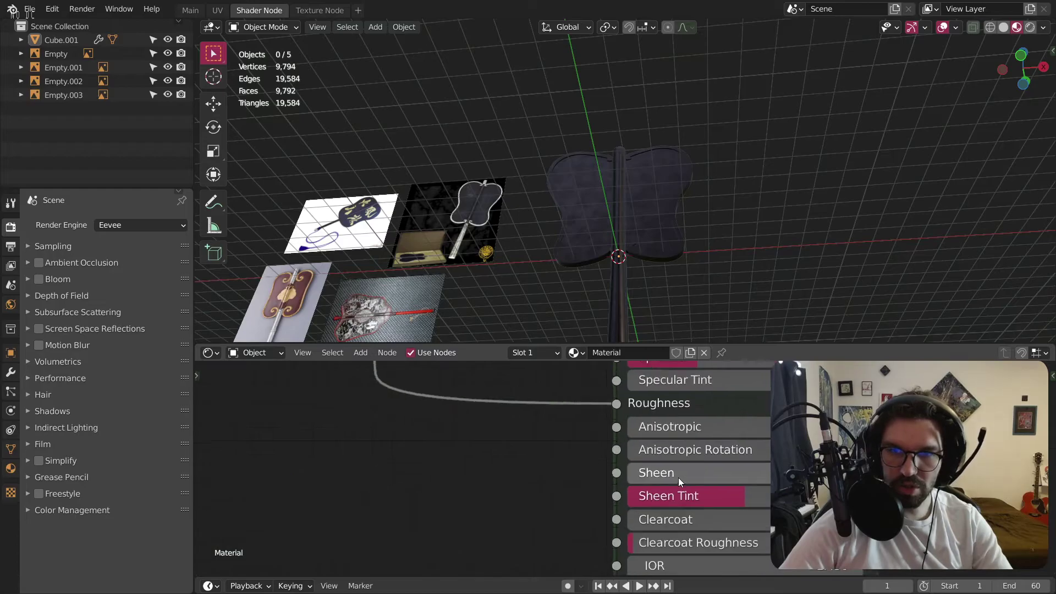
drag(614, 453, 527, 459)
scroll(688, 310, up, 4)
middle_drag(688, 310, 648, 216)
middle_drag(604, 363, 607, 476)
scroll(607, 476, up, 1)
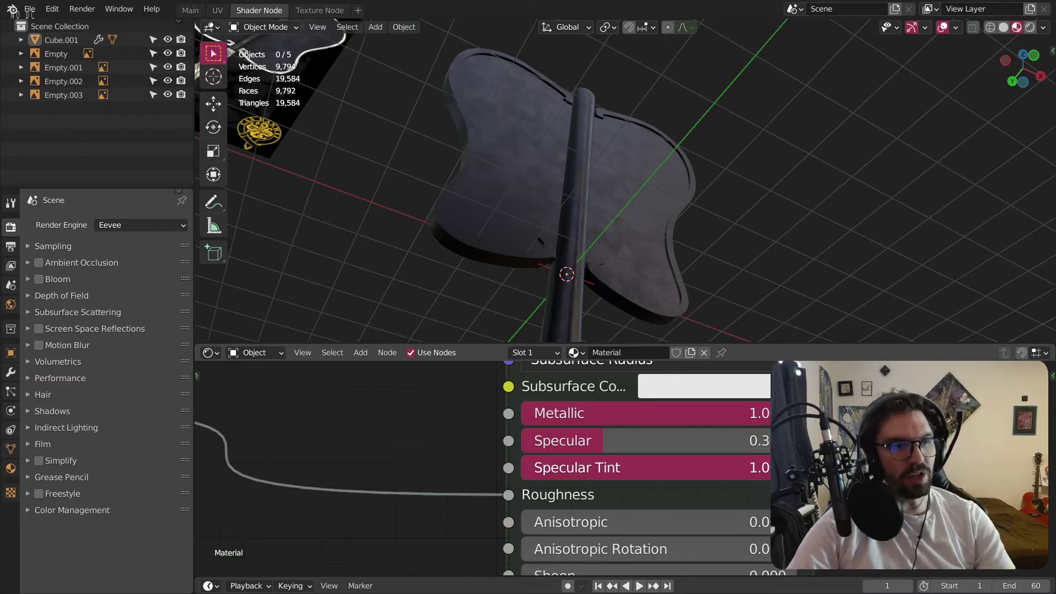
mouse_move(572, 190)
middle_down()
mouse_move(628, 181)
mouse_move(521, 194)
mouse_move(483, 177)
mouse_move(450, 184)
mouse_move(546, 176)
mouse_move(577, 187)
middle_up()
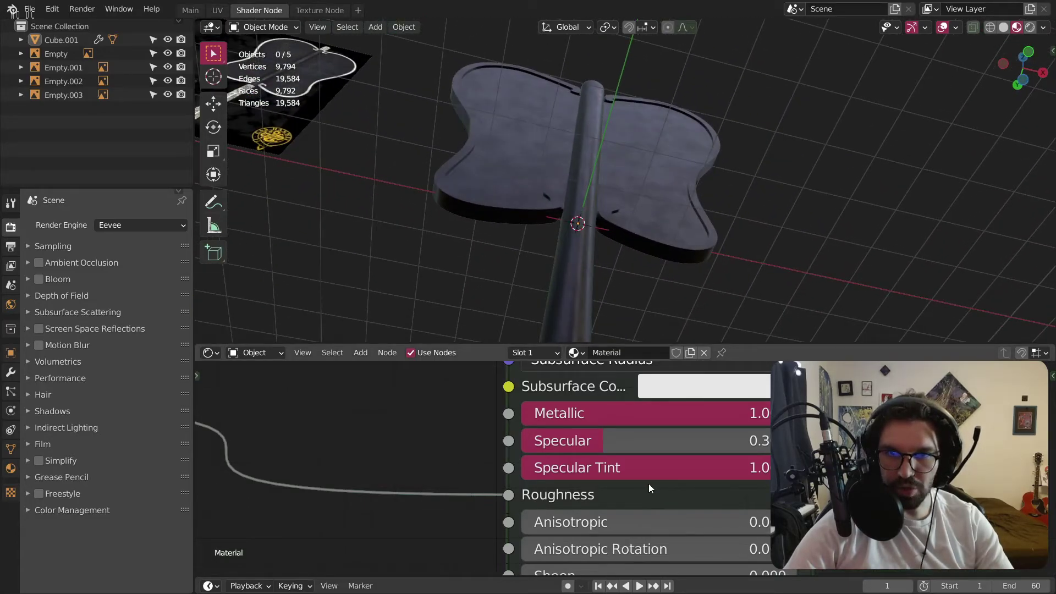
Set the shader's Specular to 0.5 and inspect the fan and handle from several angles.
click(630, 444)
key(Return)
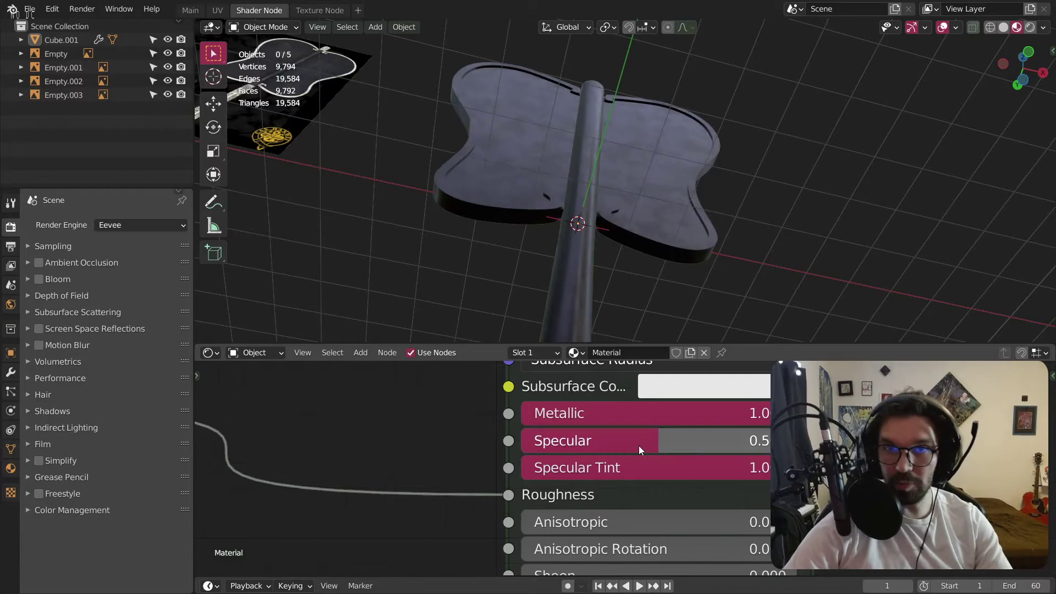
middle_drag(584, 94, 524, 67)
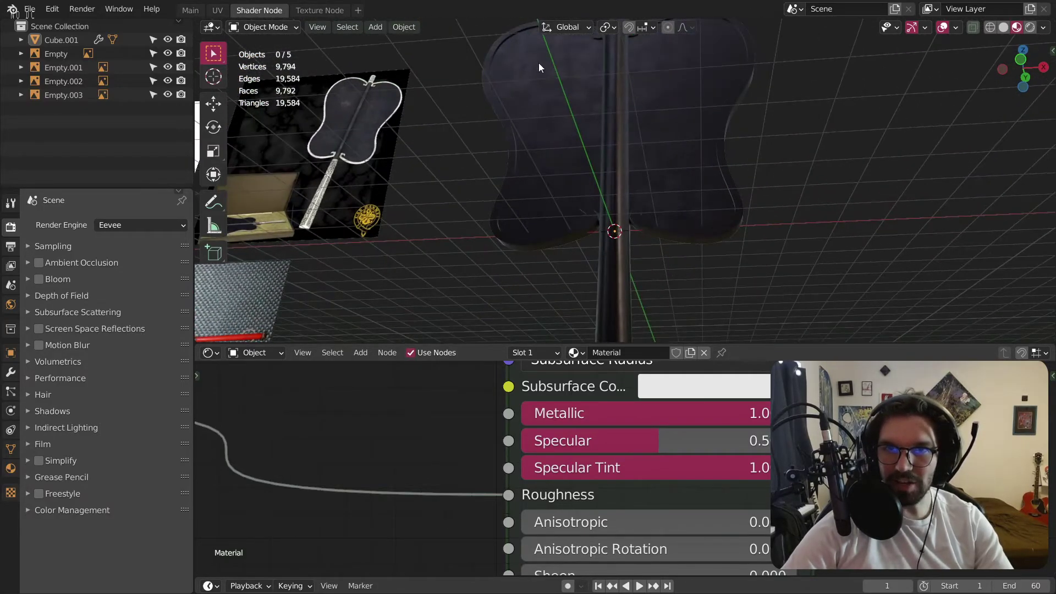
middle_drag(546, 101, 634, 88)
scroll(612, 168, up, 8)
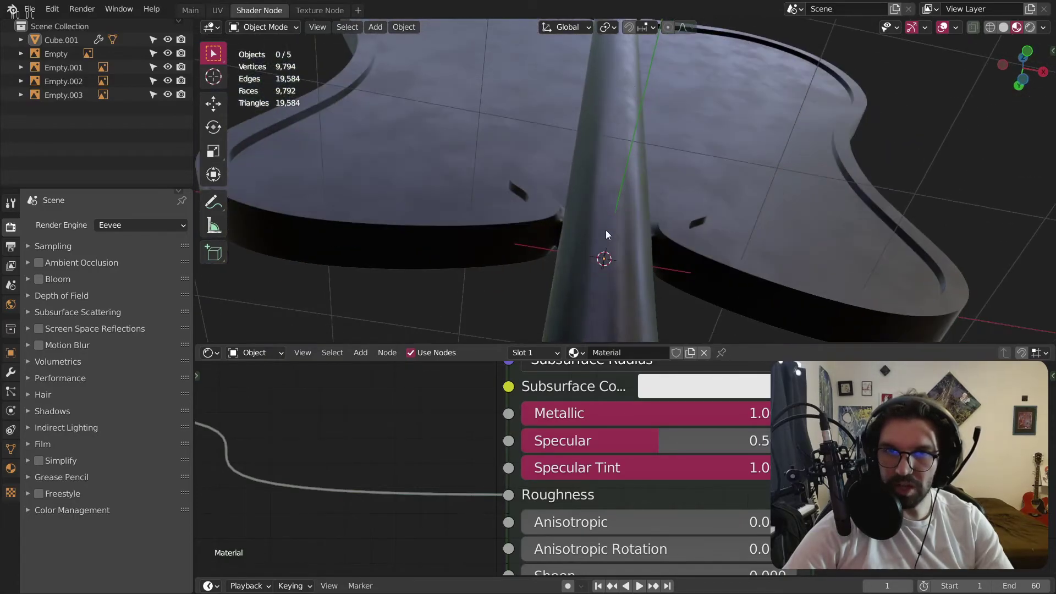
mouse_move(608, 178)
middle_down()
mouse_move(593, 191)
mouse_move(606, 184)
mouse_move(599, 156)
mouse_move(586, 164)
mouse_move(602, 170)
mouse_move(596, 157)
mouse_move(600, 170)
middle_up()
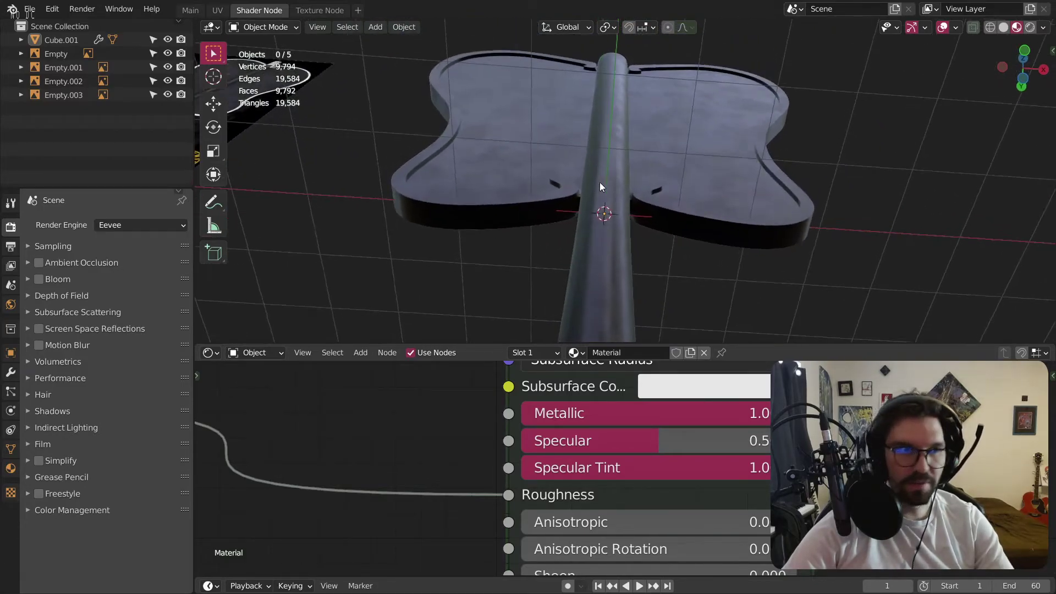
Set the shader's Clearcoat Roughness to 0 and check the handle's shine.
scroll(461, 437, down, 6)
middle_drag(503, 484, 544, 422)
scroll(544, 422, down, 4)
middle_drag(578, 521, 600, 453)
scroll(575, 422, up, 5)
scroll(573, 424, up, 5)
drag(558, 383, 497, 383)
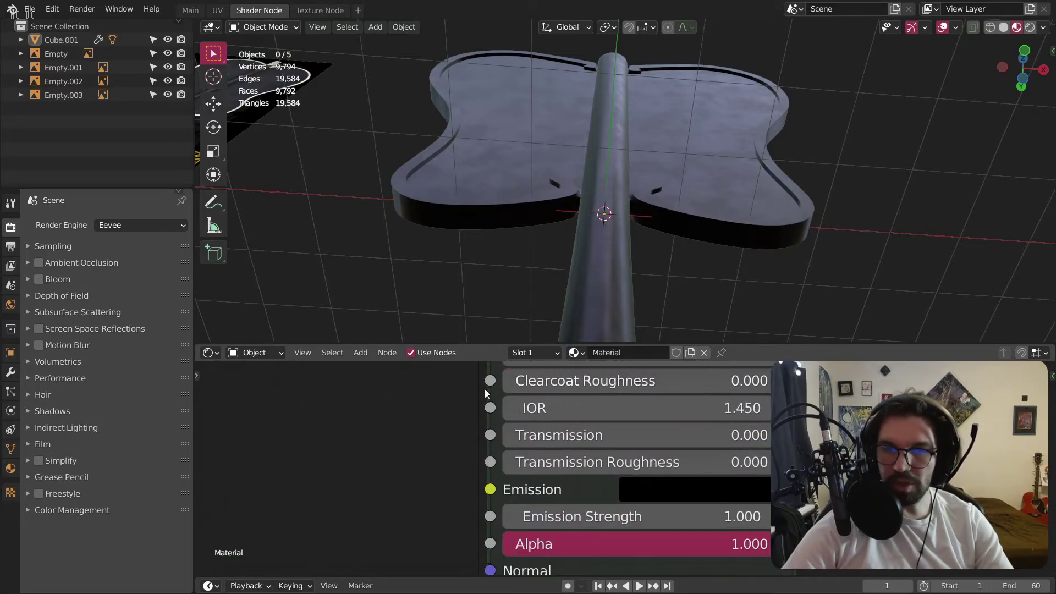
middle_drag(652, 219, 619, 208)
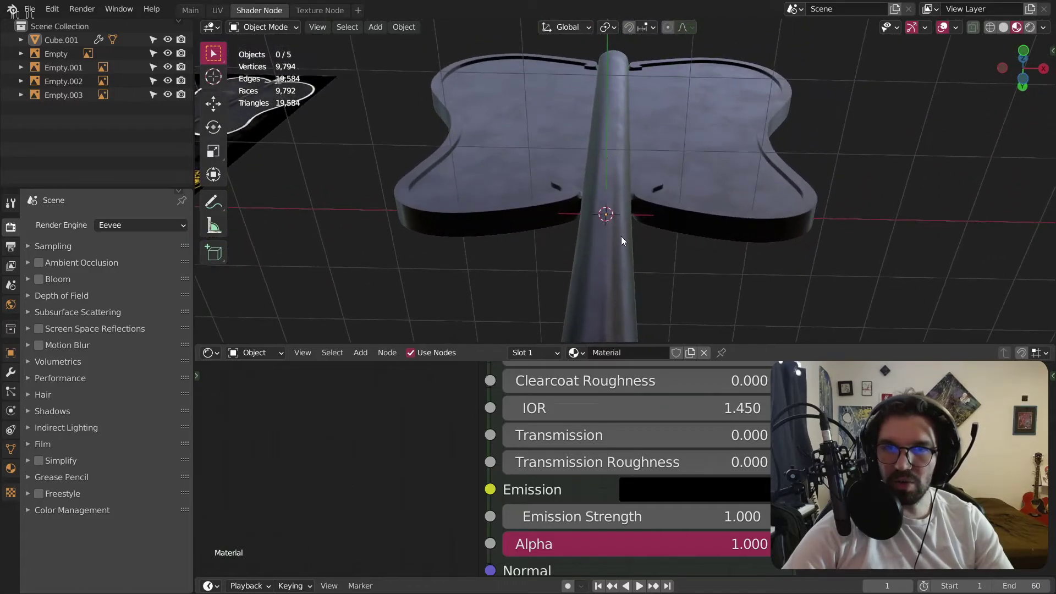
scroll(545, 434, down, 2)
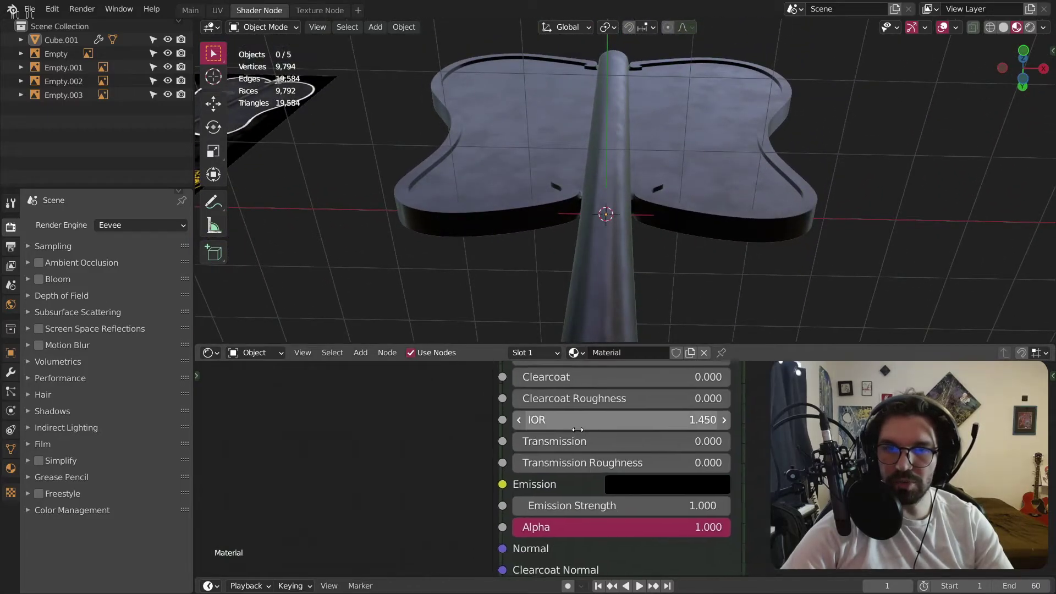
Try other IOR values on the shader and check the reflections on the fan and handle from several angles.
scroll(544, 441, up, 2)
drag(572, 441, 415, 435)
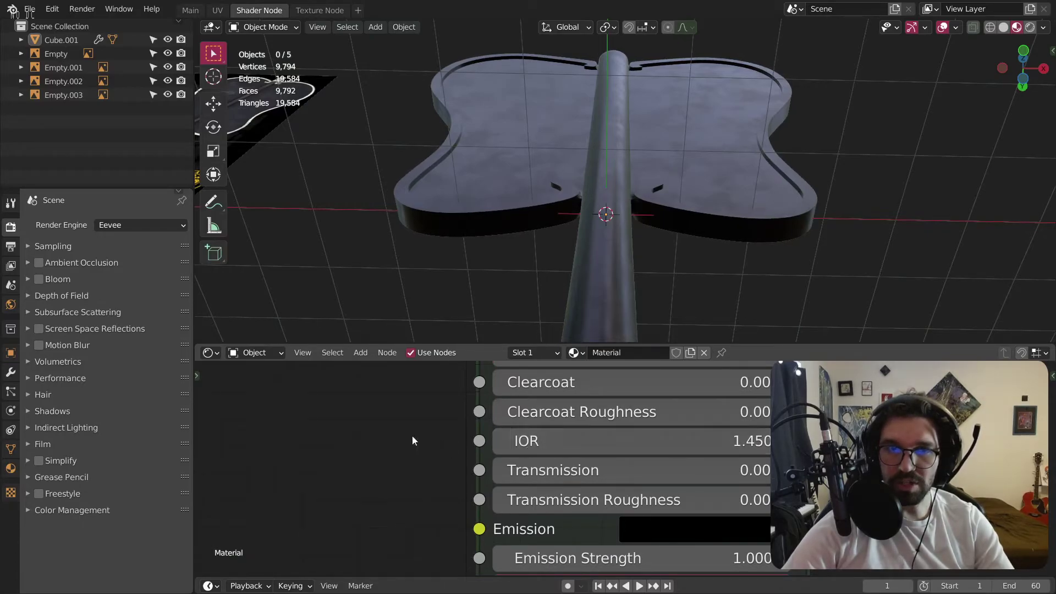
scroll(405, 422, down, 4)
scroll(569, 203, down, 3)
mouse_move(569, 203)
middle_down()
mouse_move(560, 150)
mouse_move(604, 237)
mouse_move(563, 176)
mouse_move(551, 203)
middle_up()
scroll(551, 207, up, 5)
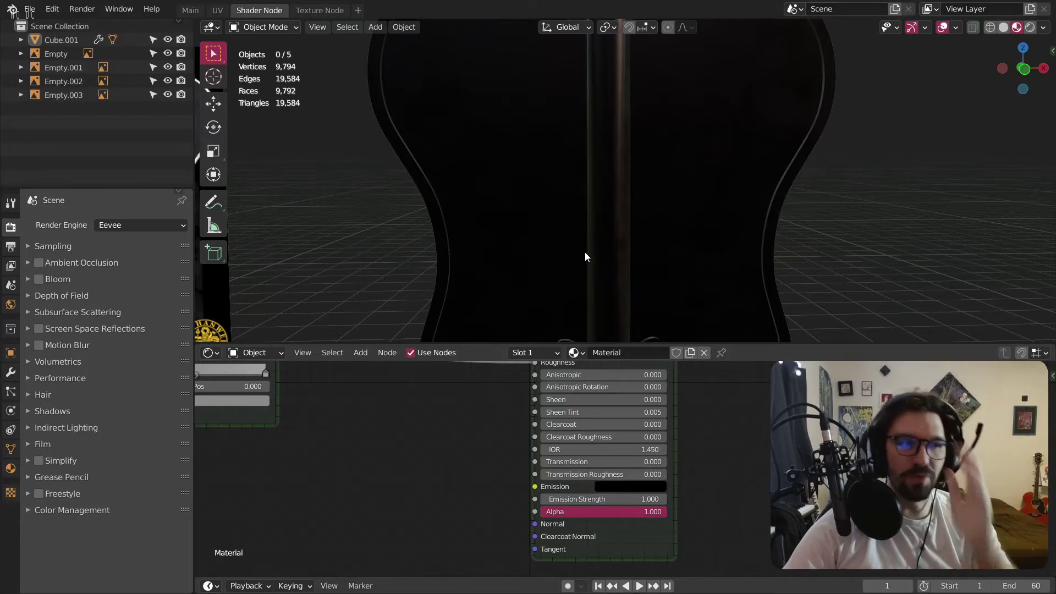
scroll(572, 236, down, 3)
middle_drag(572, 236, 537, 330)
Move the texture, mix and ColorRamp nodes closer to the Principled BSDF node.
scroll(485, 402, down, 4)
middle_drag(485, 402, 620, 448)
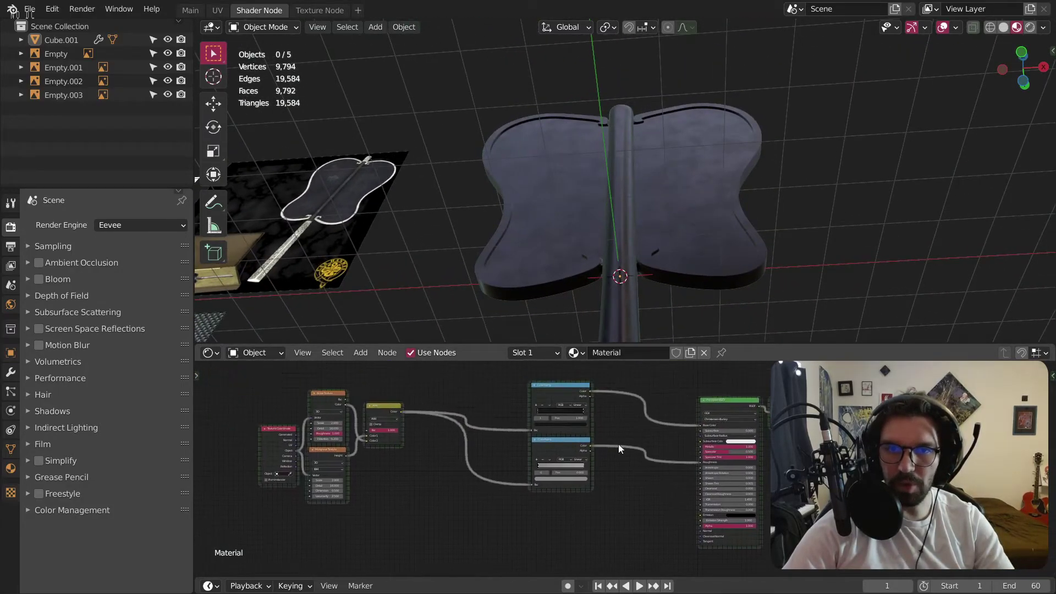
drag(608, 364, 490, 468)
drag(547, 440, 620, 423)
drag(422, 388, 480, 413)
Enter Edit Mode on the fan, switch to face selection and select one wing's inner rim wall beside the upper hook.
middle_drag(598, 189, 643, 253)
click(552, 251)
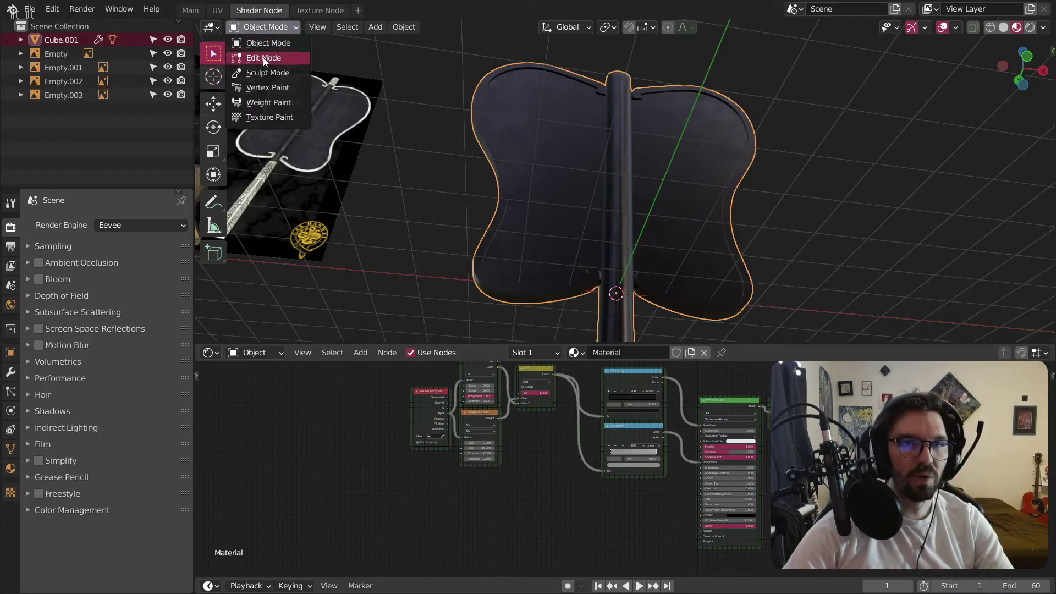
click(263, 57)
scroll(573, 71, up, 6)
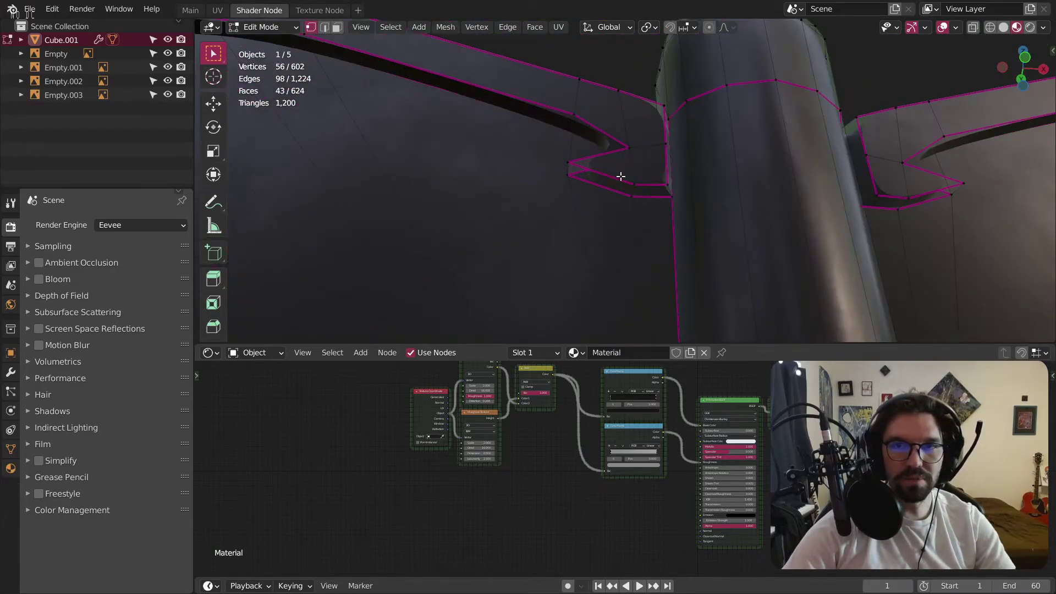
middle_drag(618, 174, 627, 206)
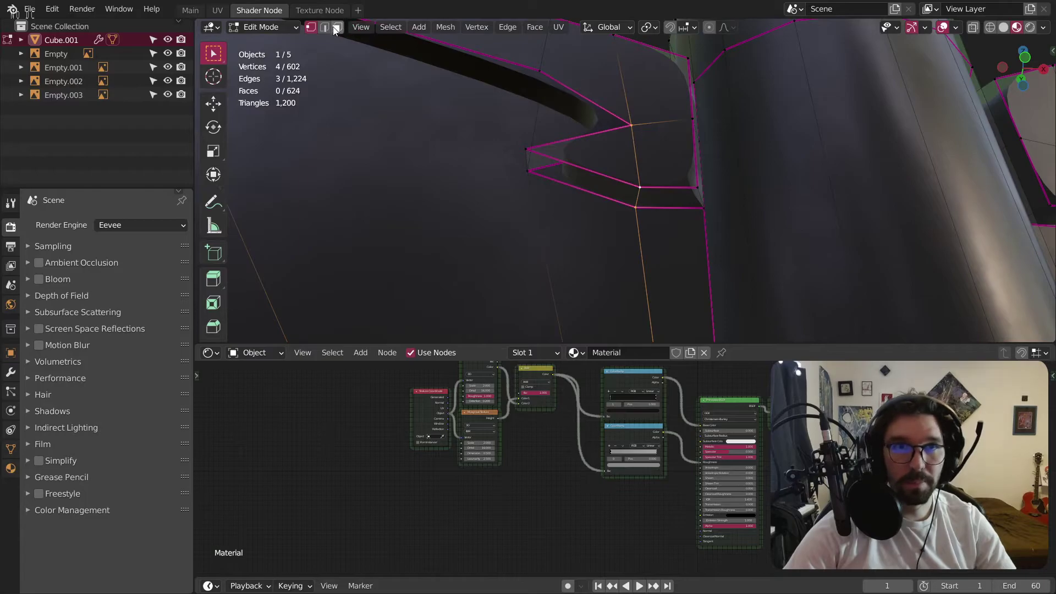
shift+middle_drag(539, 69, 635, 175)
shift+click(614, 168)
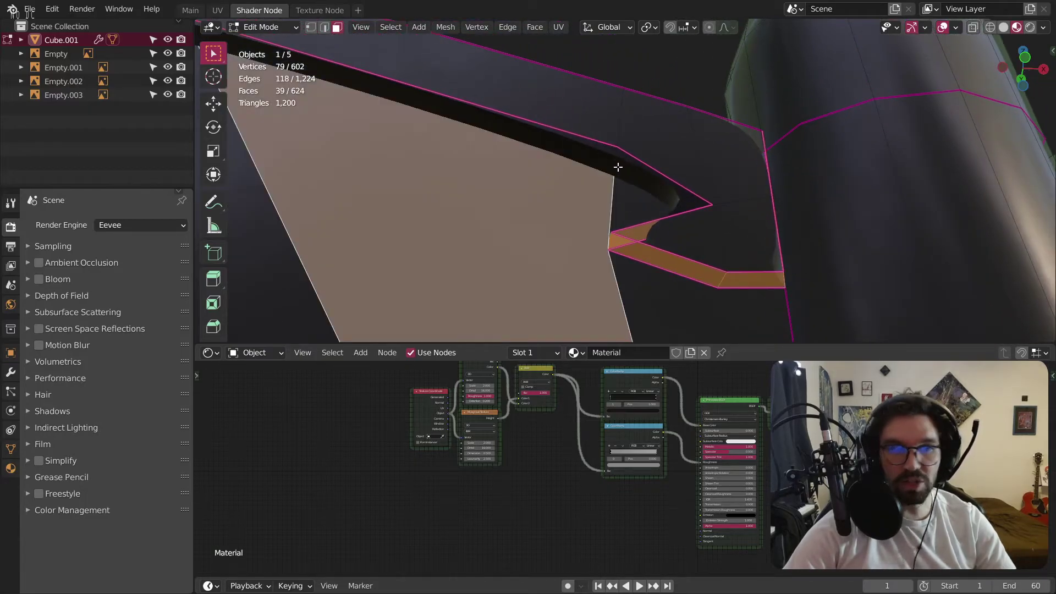
shift+click(611, 168)
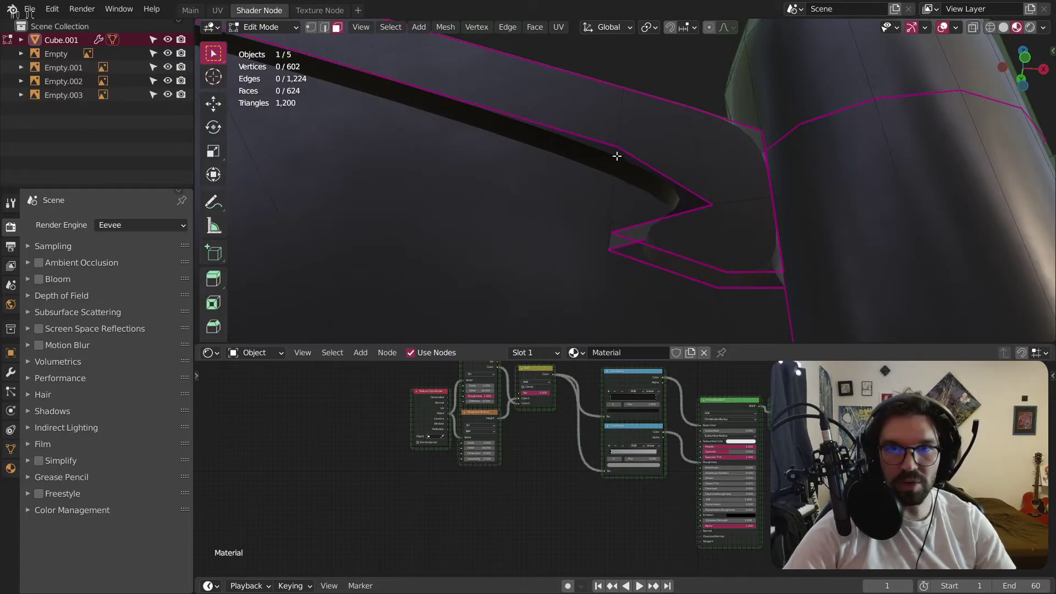
In the Main workspace, add a second inner rim wall to the selection and disable the Subdivision modifier's viewport display.
click(11, 371)
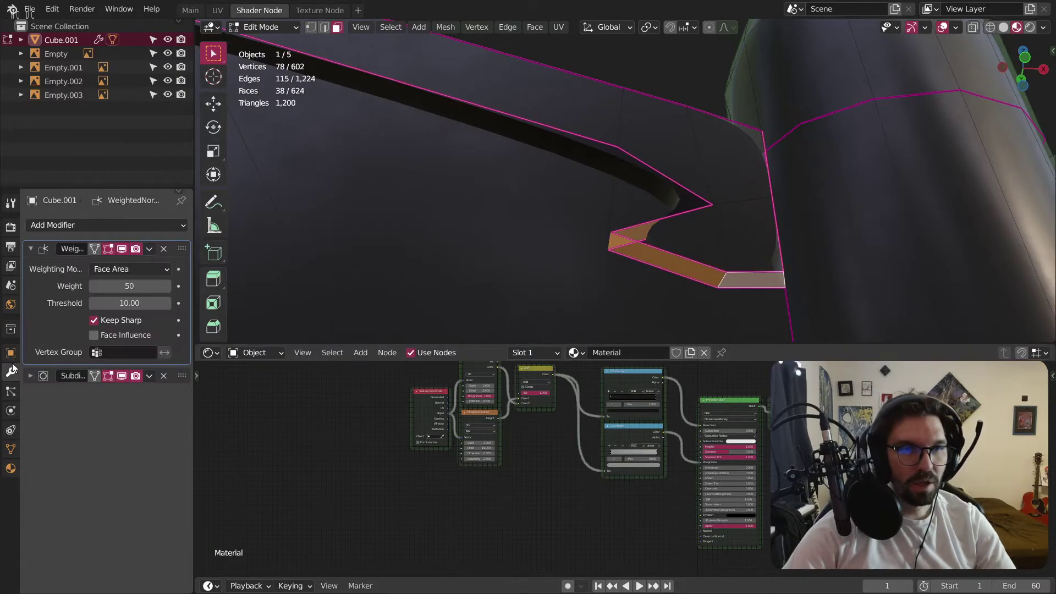
click(190, 10)
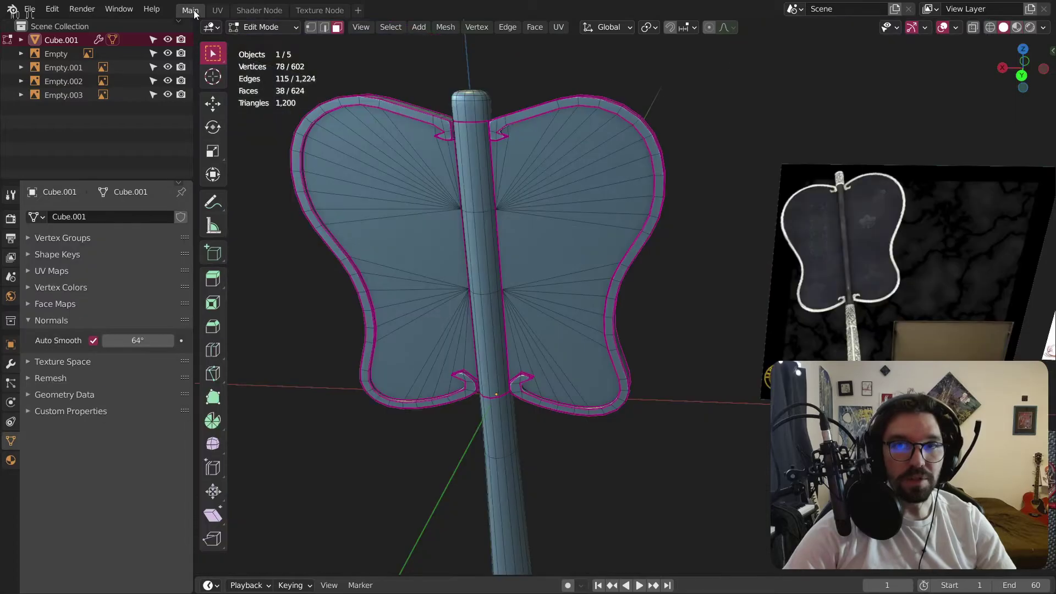
scroll(491, 149, up, 4)
scroll(491, 148, up, 3)
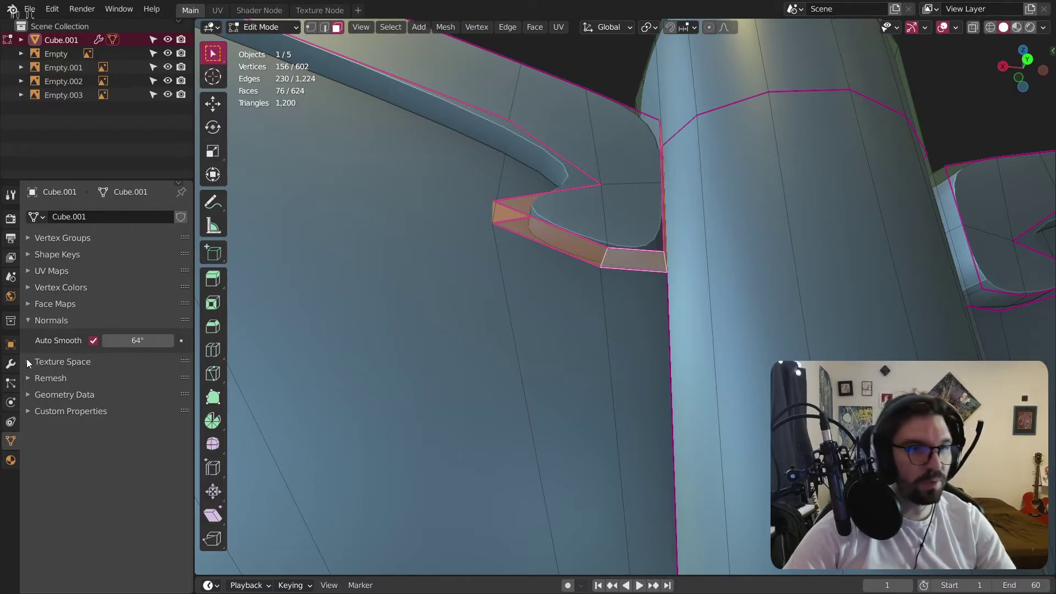
click(11, 363)
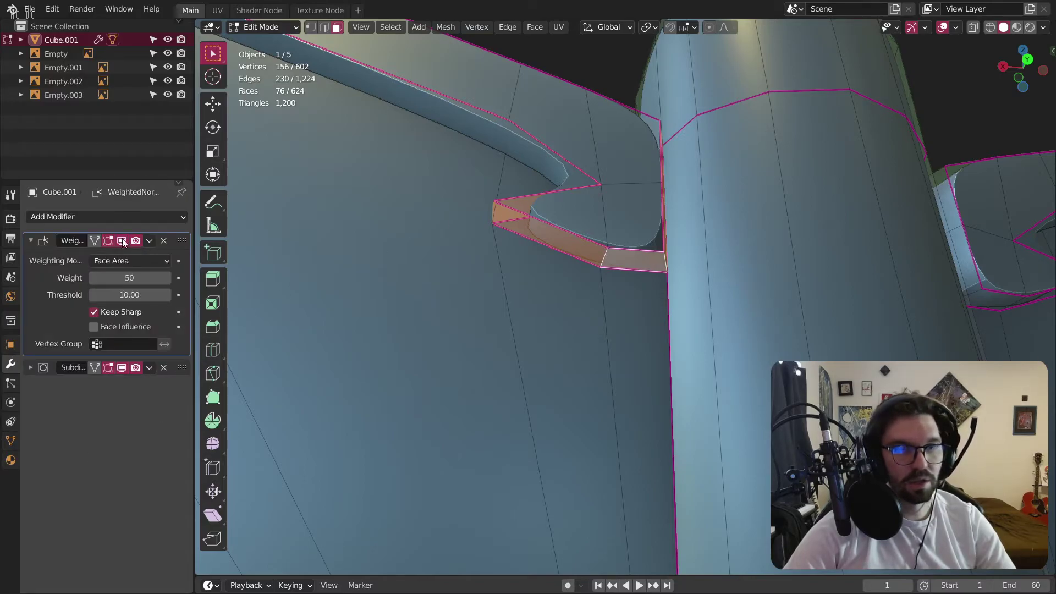
click(122, 368)
Add the outer side face loops of both wing rims and a further inner rim wall to the selection.
scroll(531, 156, down, 4)
middle_drag(599, 200, 408, 33)
middle_drag(410, 325, 419, 238)
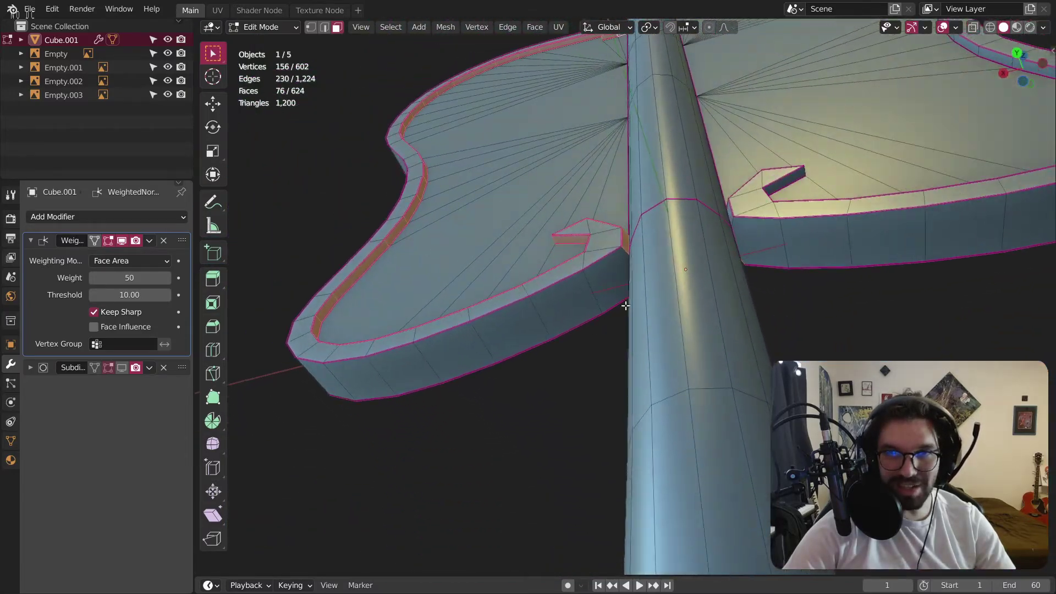
scroll(599, 253, up, 3)
alt+shift+click(561, 291)
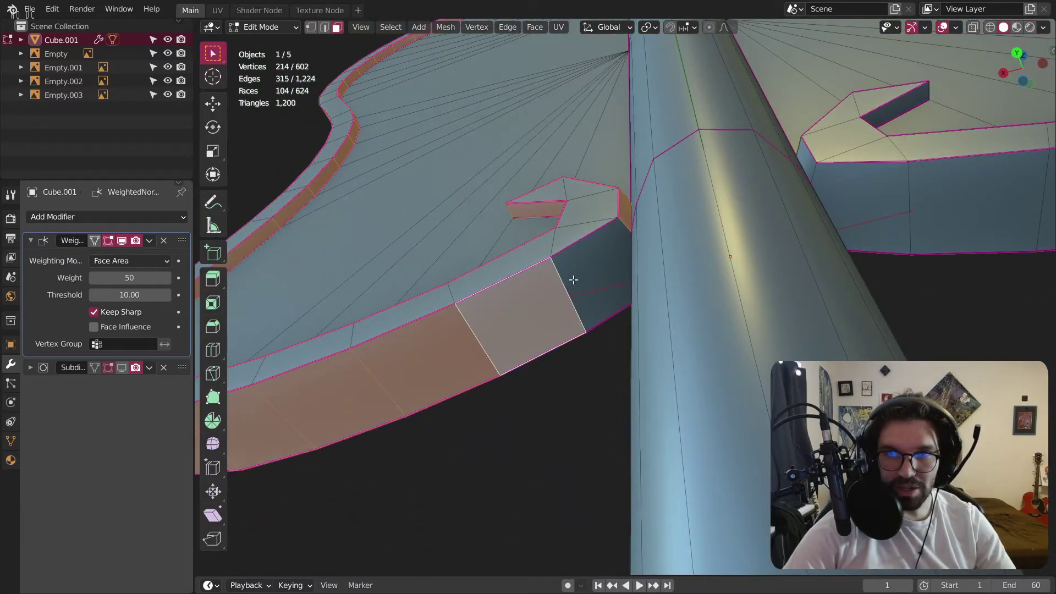
middle_drag(578, 284, 599, 324)
alt+shift+click(732, 263)
shift+click(717, 259)
scroll(585, 335, up, 3)
alt+shift+click(533, 370)
scroll(536, 372, down, 3)
middle_drag(538, 373, 688, 395)
Add the missing outer side face beside the top of the handle on each wing to the selection.
scroll(567, 350, down, 2)
scroll(693, 380, down, 3)
shift+middle_drag(715, 69, 668, 426)
scroll(676, 381, up, 4)
scroll(668, 427, up, 4)
scroll(668, 427, down, 6)
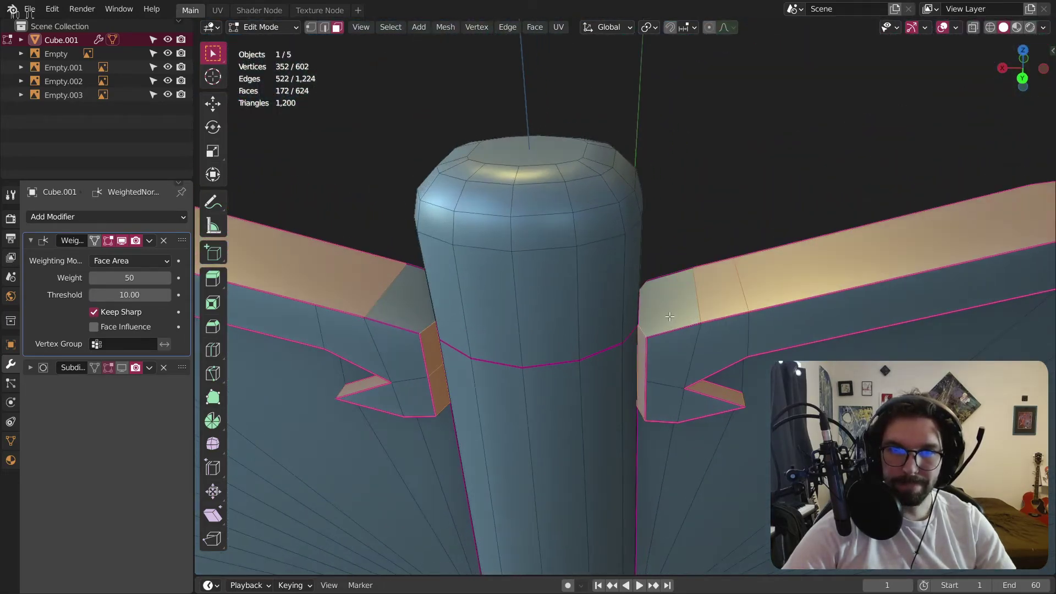
middle_drag(408, 276, 518, 284)
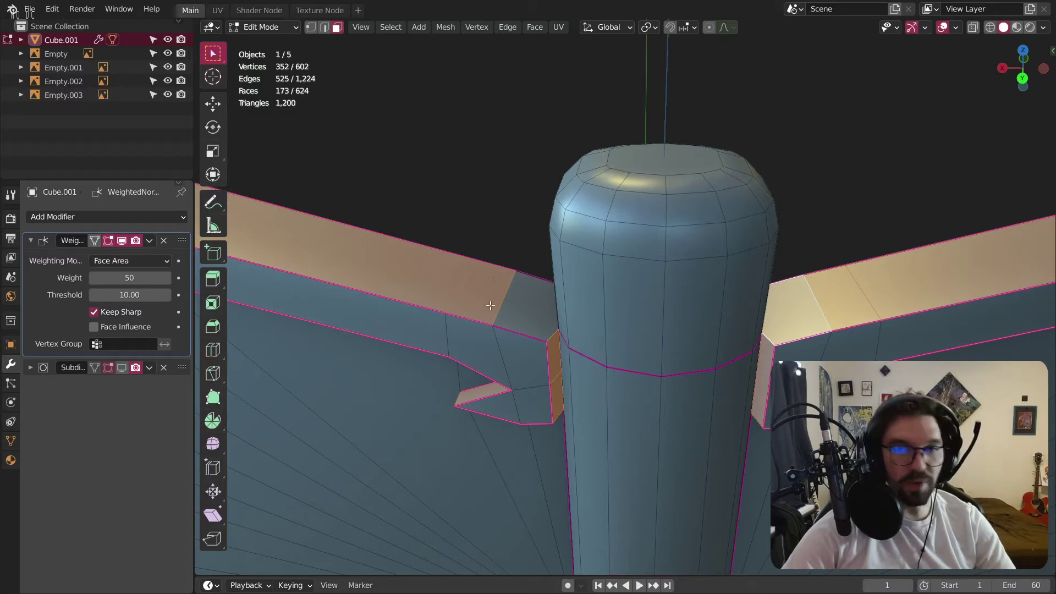
shift+click(512, 314)
Examine the rim walls and hooks around both wings for faces missing from the selection.
scroll(512, 314, down, 7)
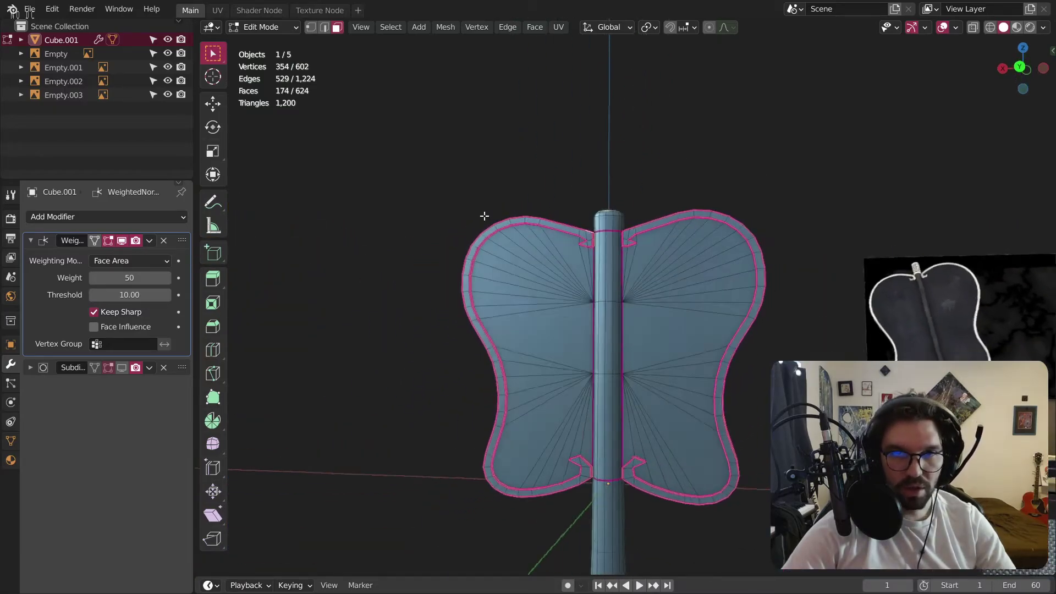
scroll(546, 230, up, 5)
shift+middle_drag(532, 324, 517, 308)
scroll(570, 413, up, 4)
scroll(570, 413, up, 2)
middle_drag(570, 413, 629, 367)
scroll(629, 368, up, 2)
shift+middle_drag(882, 347, 592, 356)
middle_drag(751, 429, 540, 347)
scroll(705, 423, down, 4)
scroll(626, 353, up, 3)
scroll(626, 353, down, 3)
scroll(567, 352, up, 3)
scroll(567, 352, down, 2)
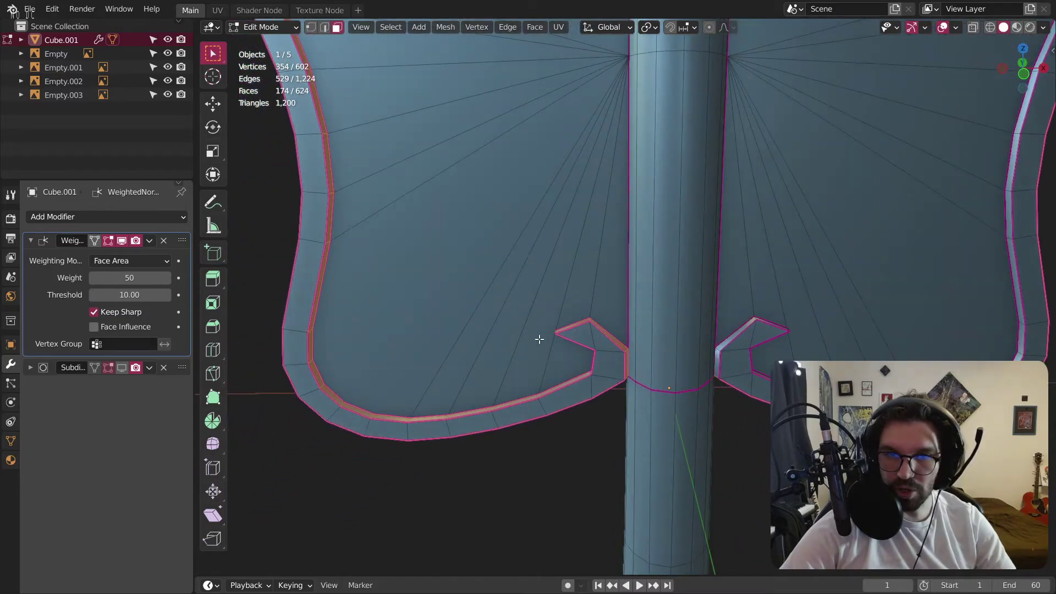
scroll(666, 322, up, 2)
middle_drag(667, 321, 719, 340)
middle_drag(776, 365, 689, 344)
scroll(690, 344, up, 2)
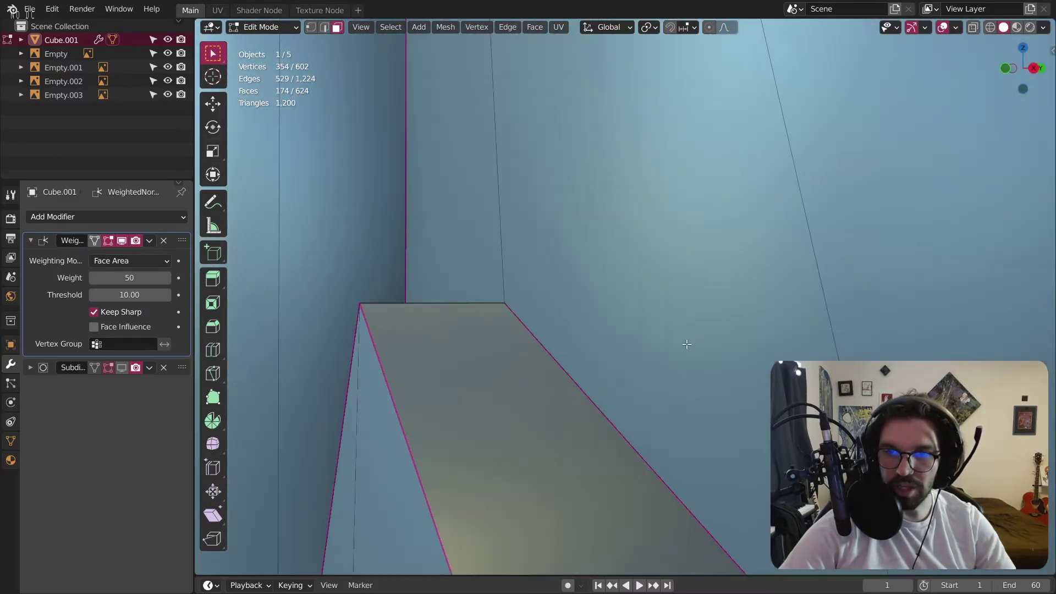
Add the remaining inner rim wall on the other side of the fan to the selection.
middle_drag(619, 271, 558, 322)
scroll(509, 487, down, 3)
middle_drag(509, 487, 553, 347)
scroll(691, 264, down, 3)
scroll(584, 154, up, 4)
scroll(571, 193, down, 3)
middle_drag(517, 189, 587, 233)
scroll(586, 233, down, 5)
shift+middle_drag(497, 353, 589, 189)
scroll(554, 122, up, 5)
shift+middle_drag(554, 121, 687, 241)
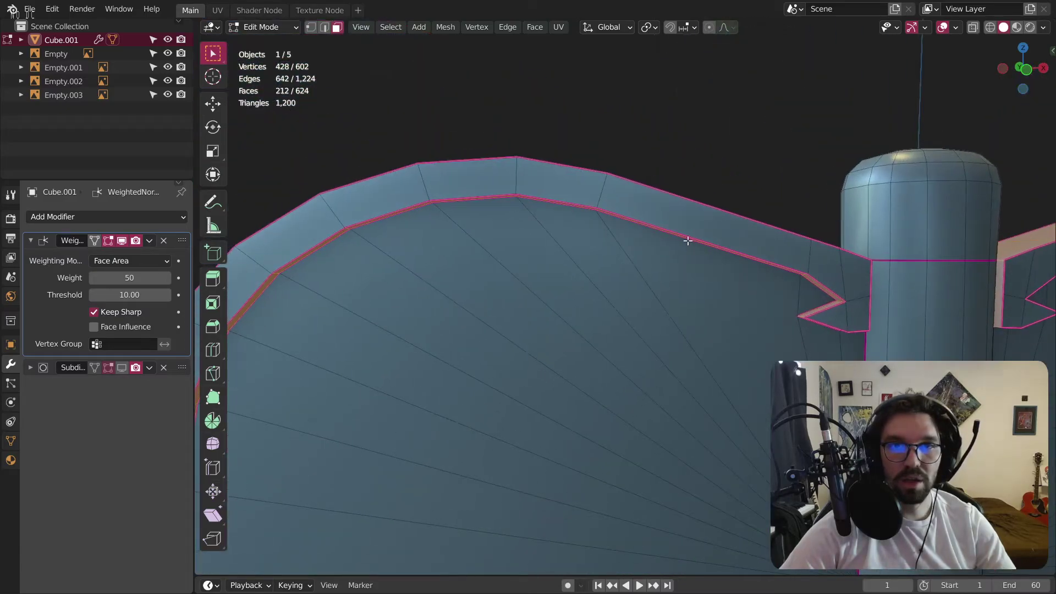
Add the flat rim face loop of one wing on this side of the fan to the selection.
alt+shift+click(601, 200)
scroll(601, 201, down, 7)
shift+middle_drag(592, 291, 589, 163)
shift+middle_drag(655, 494, 617, 297)
scroll(616, 316, up, 7)
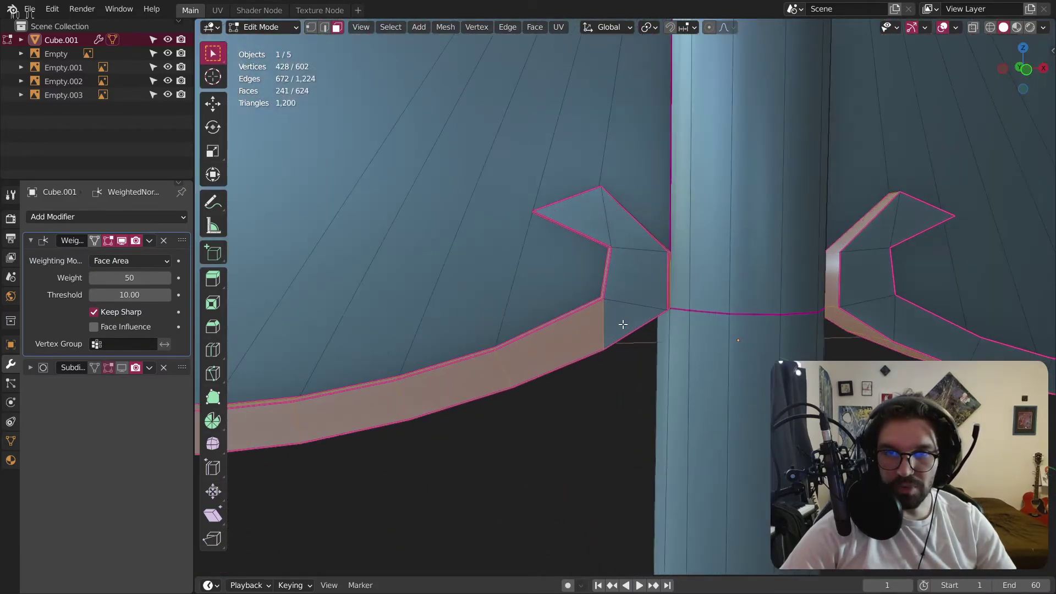
Add the opposite wing's flat rim face loop and its lower hook faces to the selection.
scroll(591, 220, down, 4)
shift+middle_drag(843, 264, 599, 299)
scroll(599, 299, up, 3)
scroll(589, 332, up, 2)
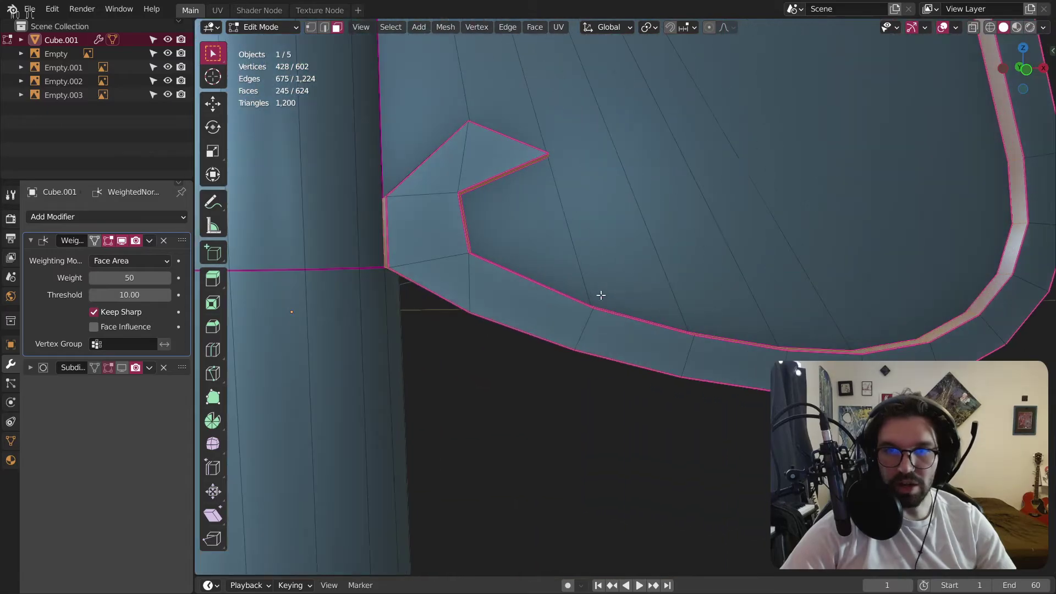
alt+shift+click(584, 322)
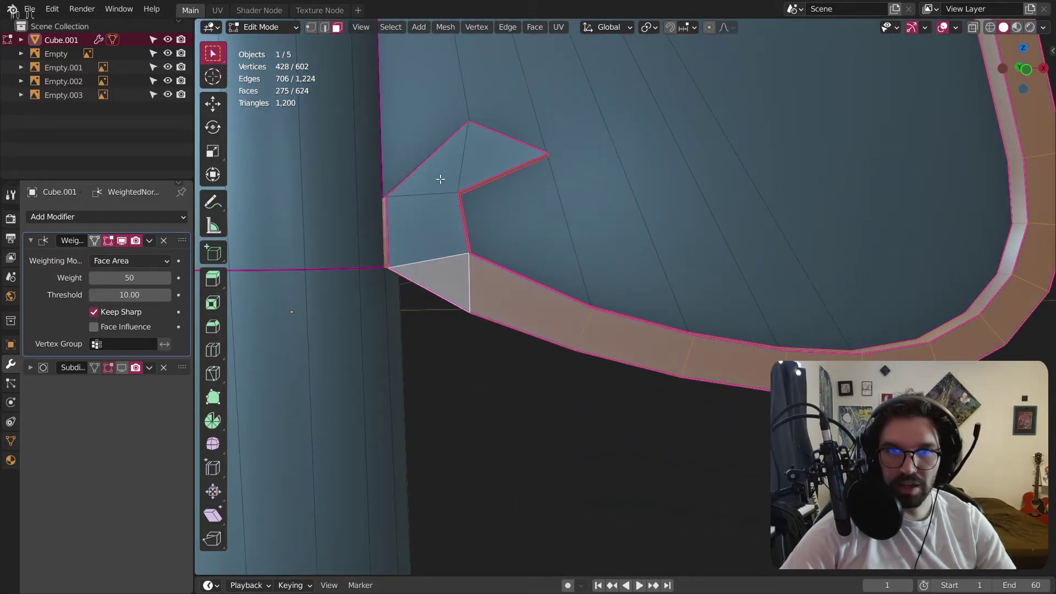
shift+click(447, 220)
shift+click(497, 172)
Add the flat faces of the upper hooks beside the handle to the selection.
scroll(522, 186, down, 11)
shift+middle_drag(561, 163, 616, 411)
scroll(567, 278, up, 5)
scroll(555, 276, up, 6)
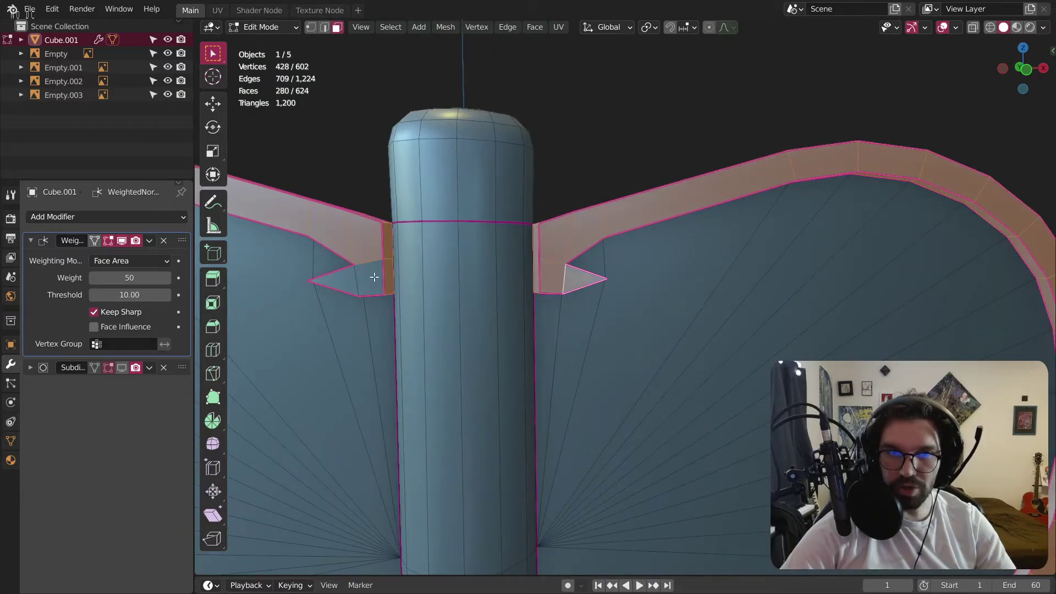
On the reverse side of the fan, add both wings' flat rim loops and upper hook faces to the selection.
scroll(390, 264, down, 7)
middle_drag(434, 288, 669, 297)
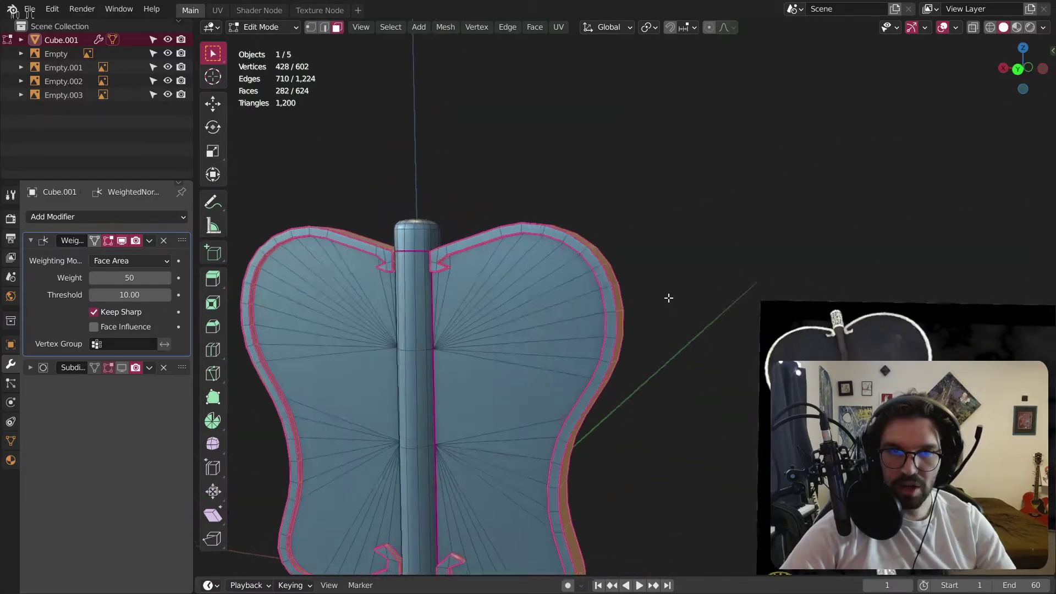
scroll(451, 253, up, 4)
alt+shift+click(527, 220)
middle_drag(527, 219, 557, 226)
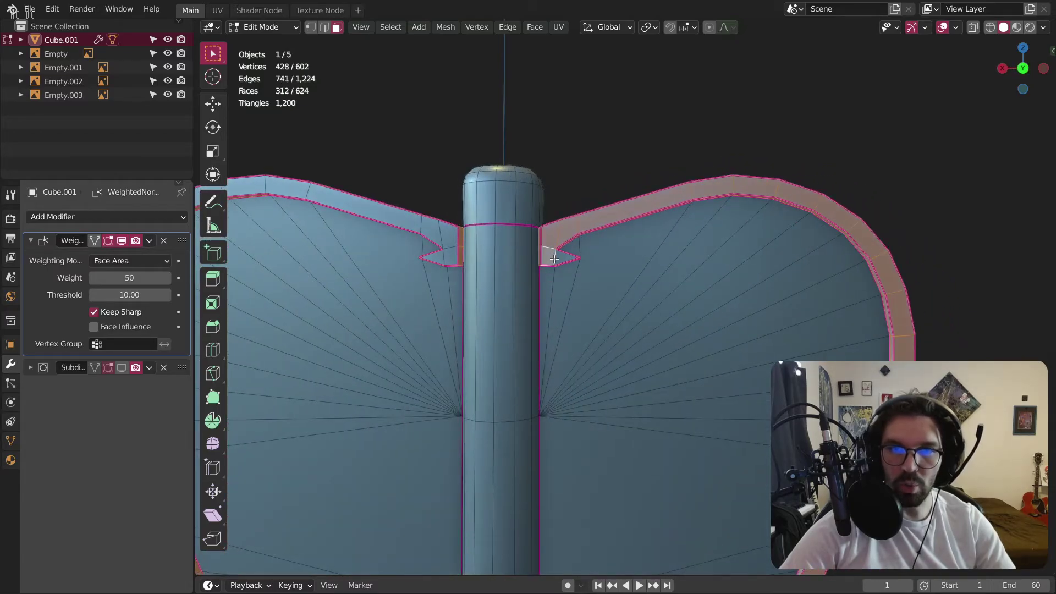
shift+middle_drag(460, 230, 578, 250)
scroll(578, 251, up, 2)
shift+click(529, 269)
scroll(529, 270, down, 8)
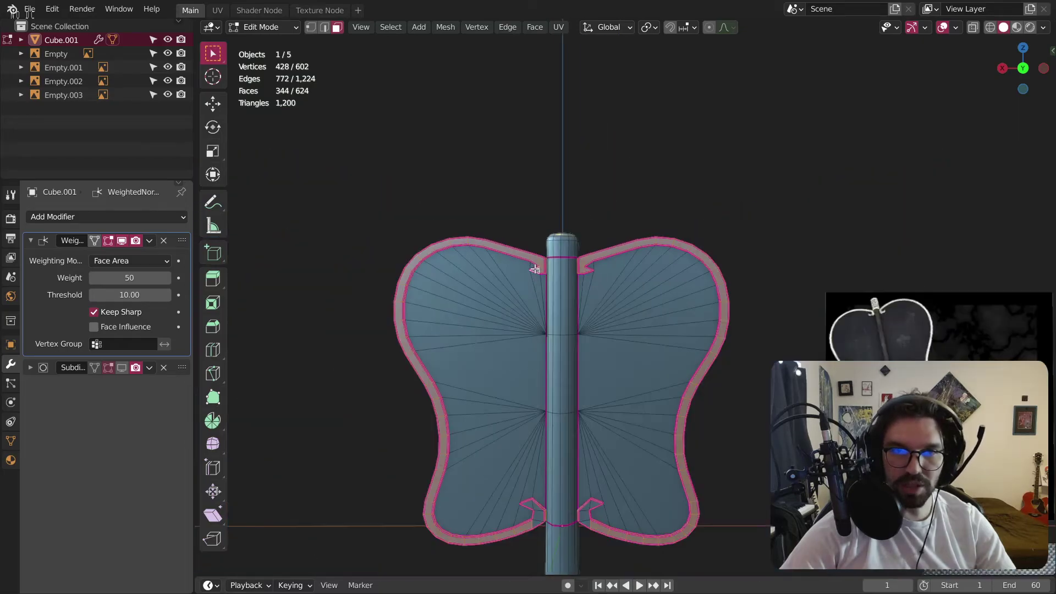
Add the reverse side's lower hook faces on both wings and check the complete rim selection.
shift+middle_drag(566, 483, 545, 337)
scroll(516, 360, up, 10)
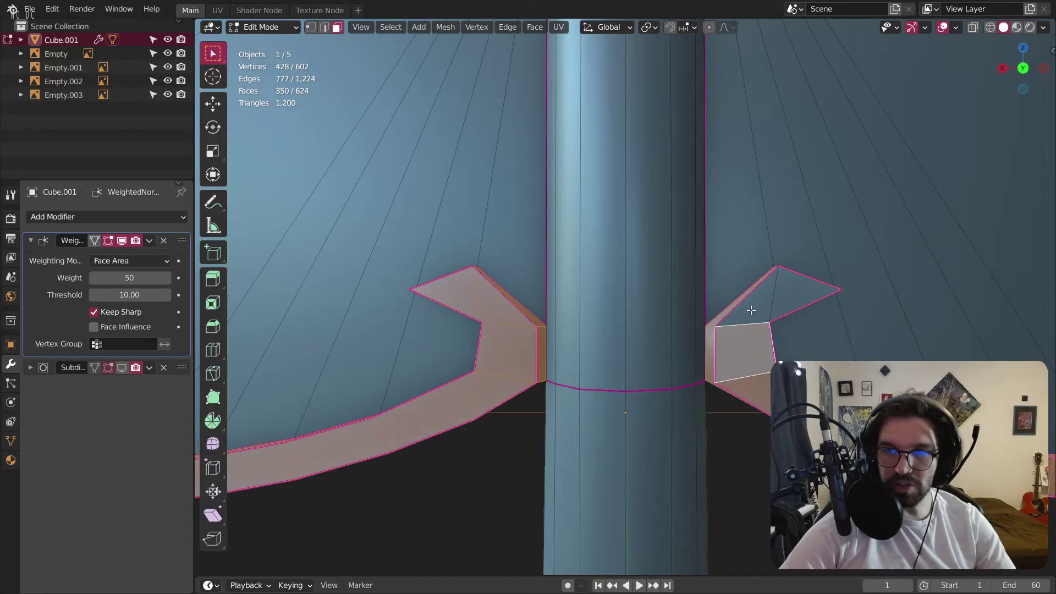
scroll(763, 302, down, 5)
middle_drag(745, 302, 709, 282)
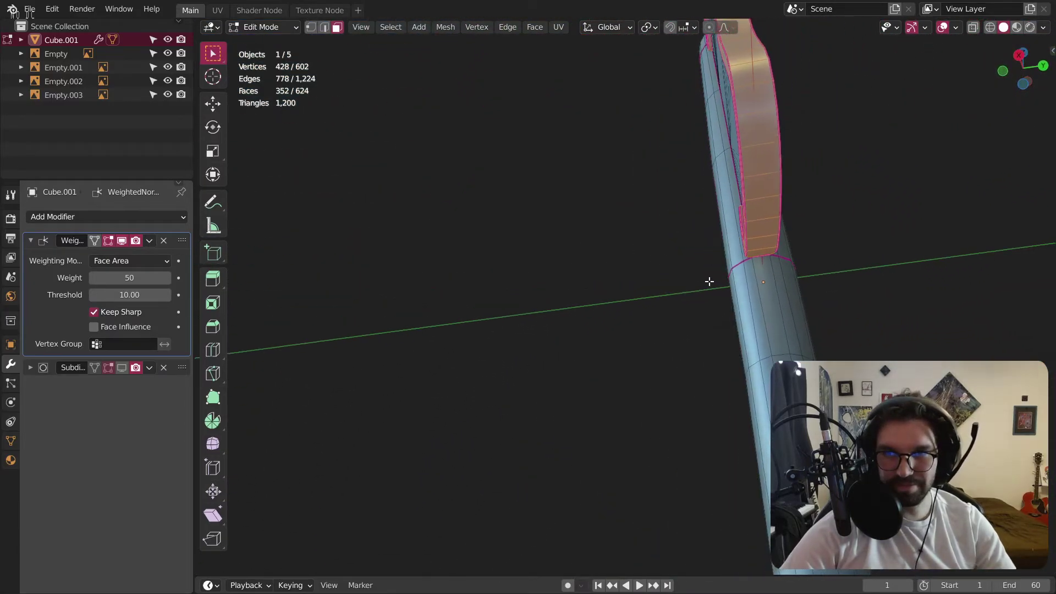
middle_drag(771, 210, 488, 261)
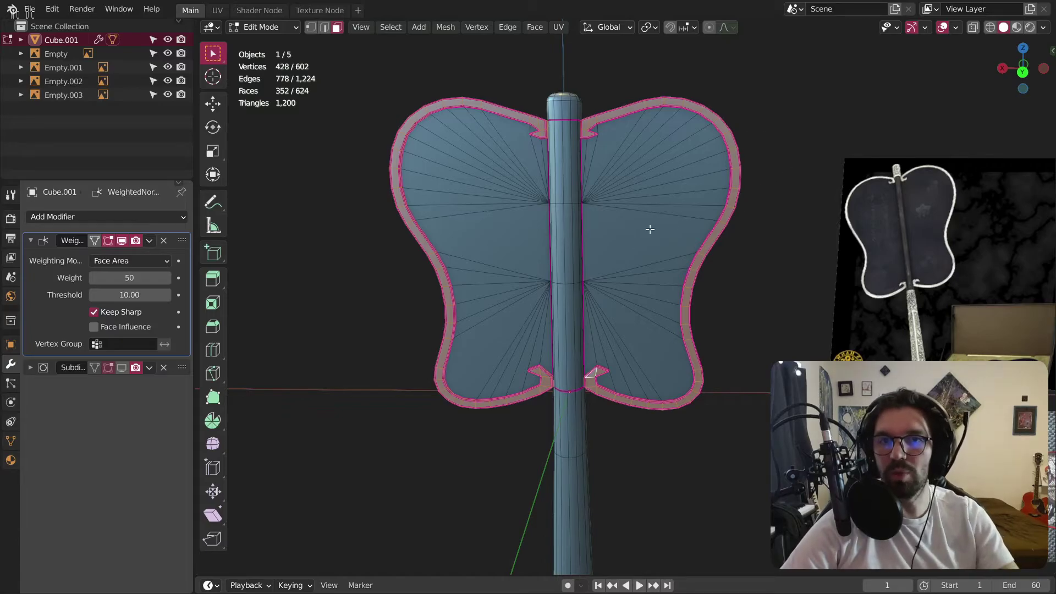
middle_drag(601, 206, 649, 205)
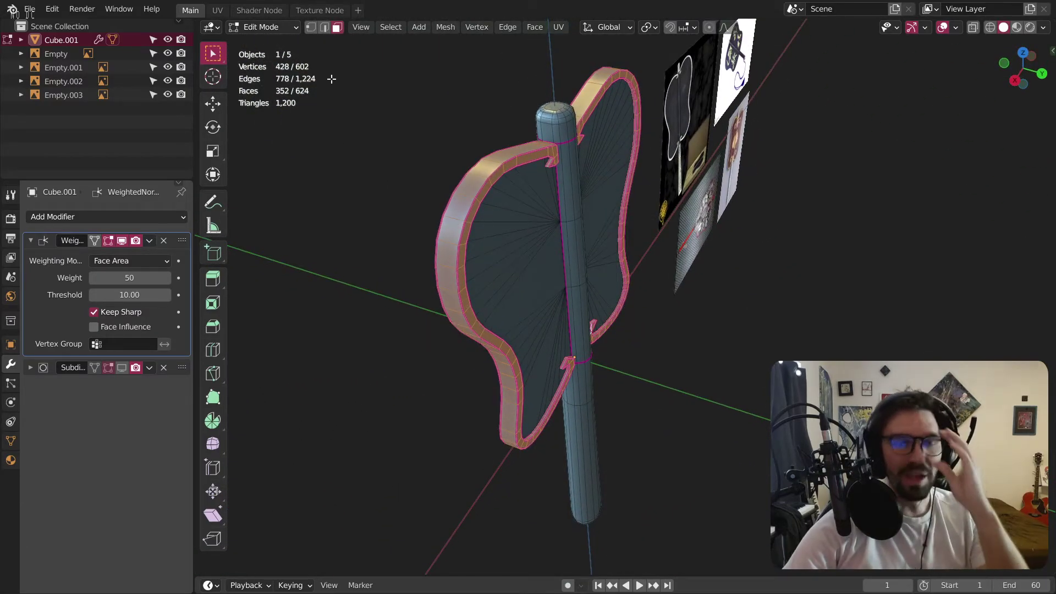
Look over the fan model in the UV workspace.
click(217, 11)
scroll(754, 236, down, 5)
middle_drag(751, 209, 462, 66)
In the Shader Node workspace, rename the fan's material Black Iron and open its material slot list.
click(259, 11)
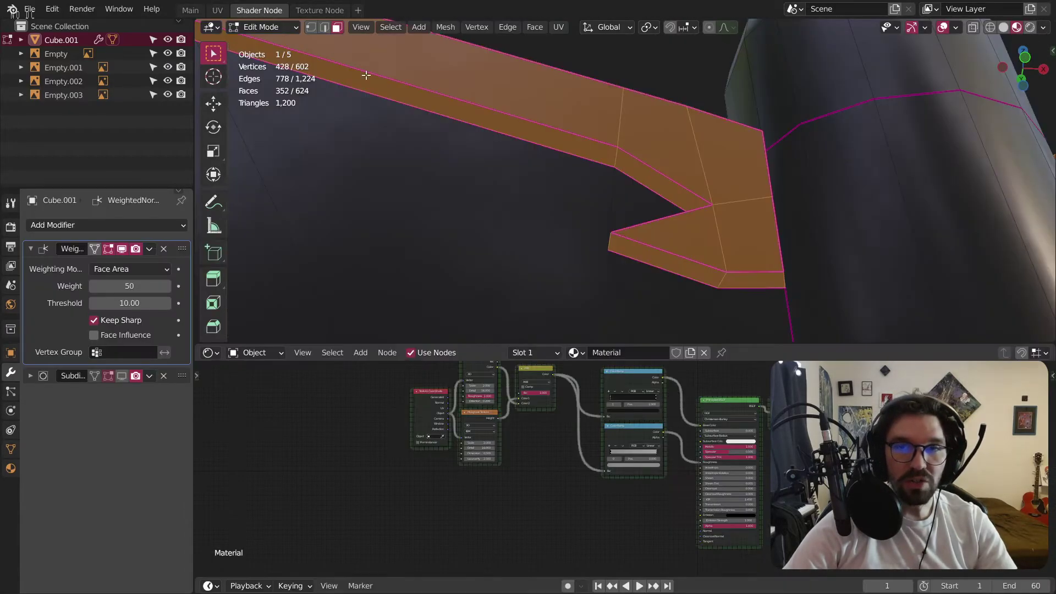
scroll(660, 196, down, 5)
scroll(659, 197, up, 3)
middle_drag(660, 196, 486, 137)
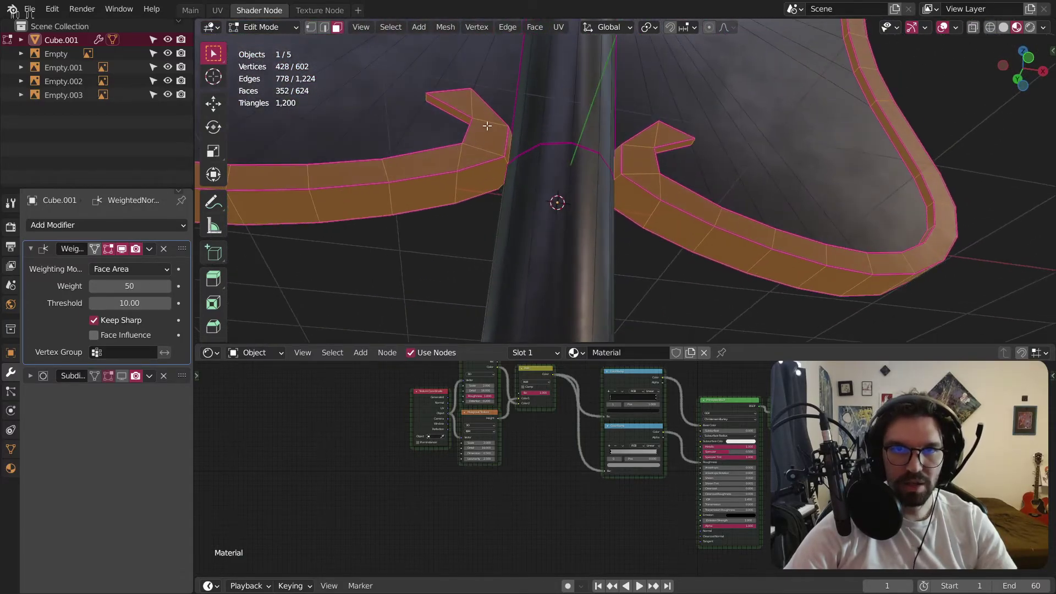
double_click(612, 356)
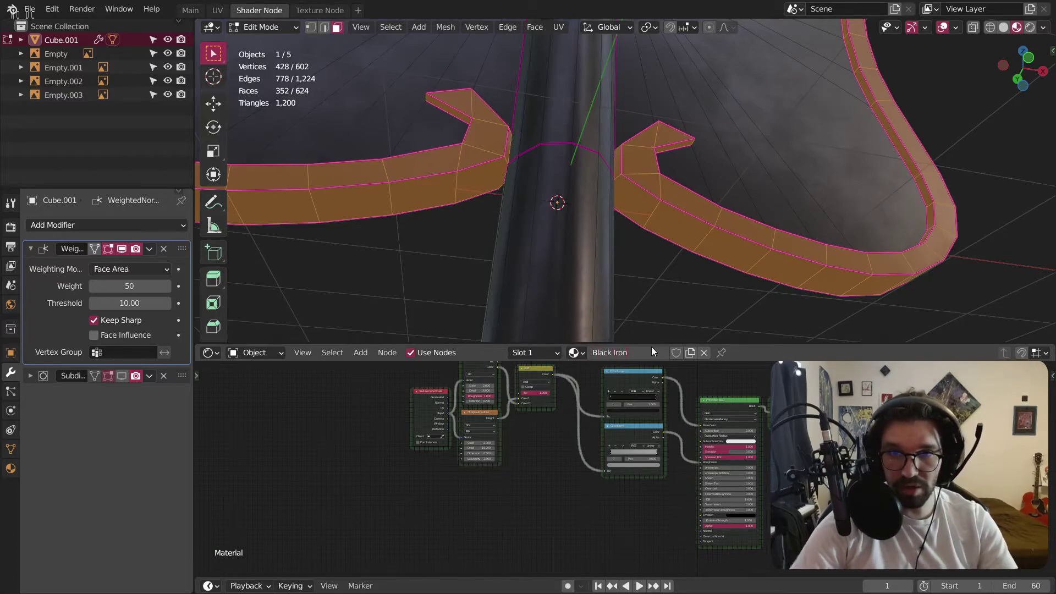
click(551, 354)
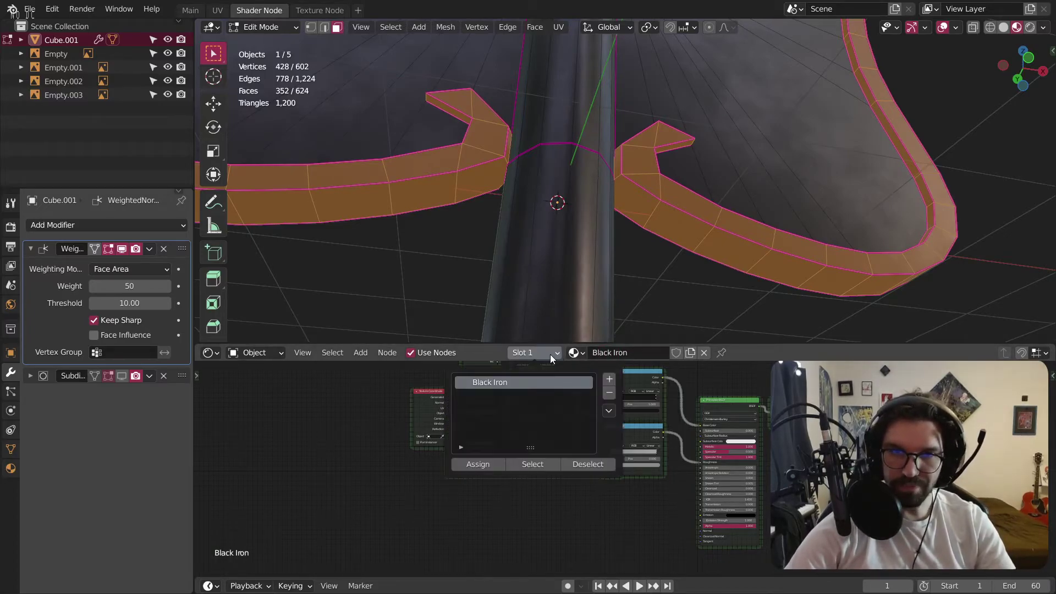
Add a second material slot with a new material, assign it to the selected rim and hook faces, and return to Object Mode.
click(611, 381)
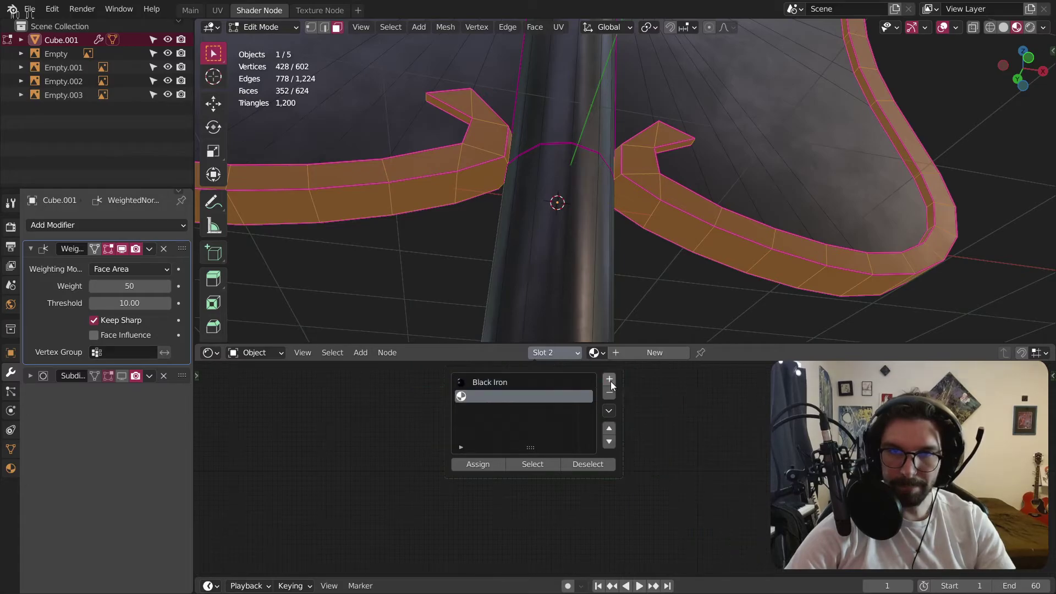
click(628, 356)
click(538, 357)
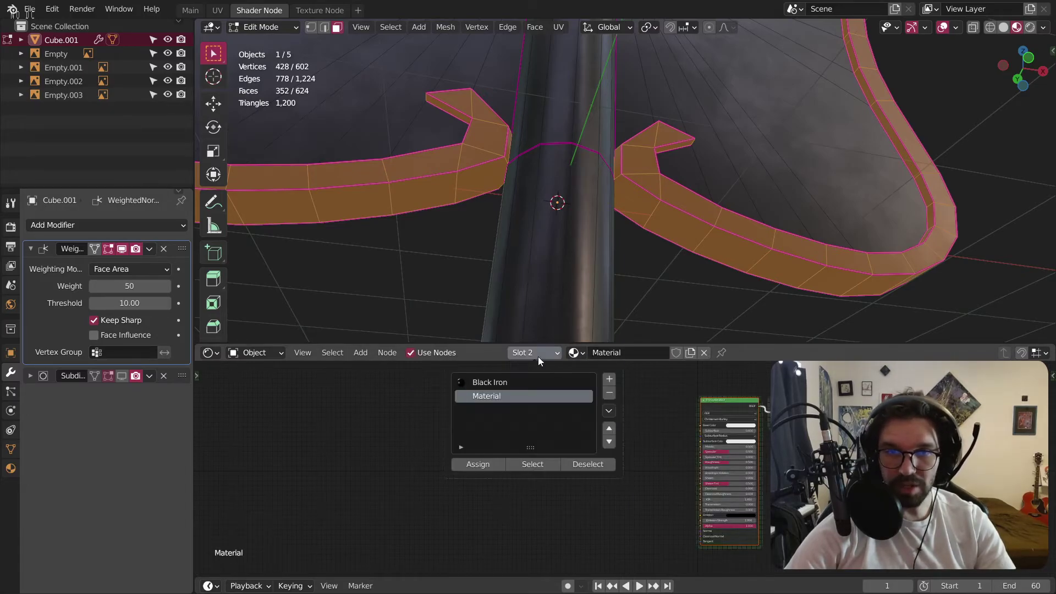
click(477, 464)
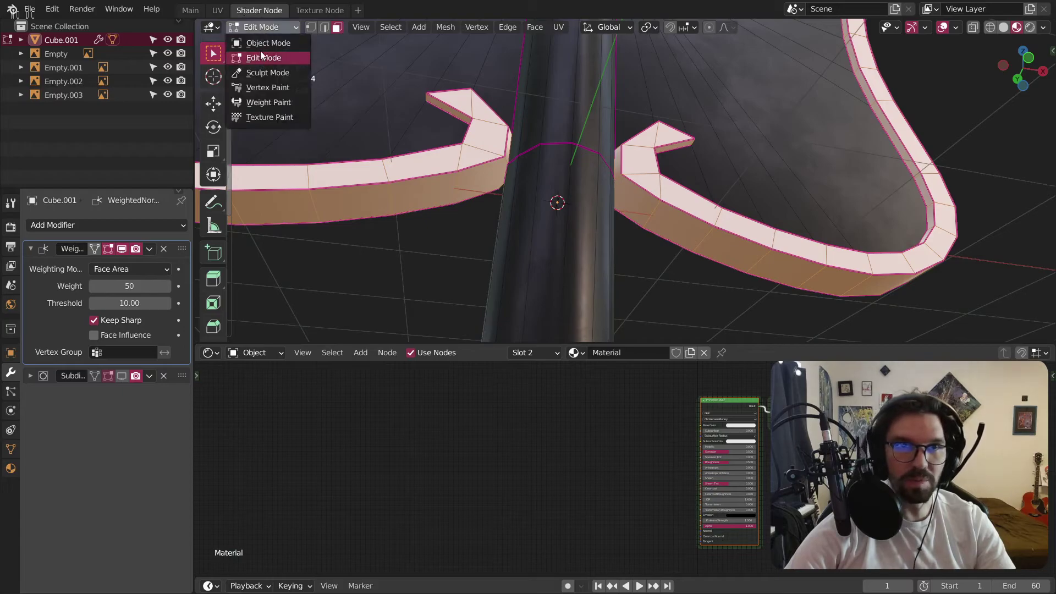
click(268, 44)
click(413, 243)
Examine the newly assigned rim and hook material on the fan from several sides and up close.
scroll(474, 172, down, 10)
middle_drag(473, 171, 570, 176)
scroll(503, 194, up, 4)
scroll(581, 153, down, 4)
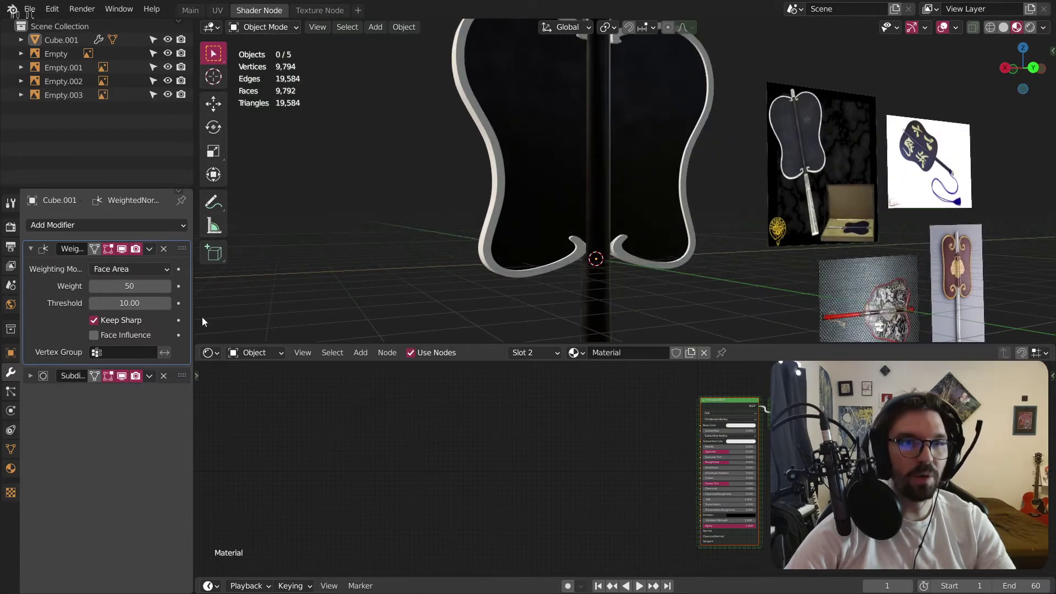
click(31, 248)
middle_drag(400, 187, 893, 164)
scroll(572, 284, up, 5)
middle_drag(572, 284, 444, 240)
scroll(538, 290, up, 3)
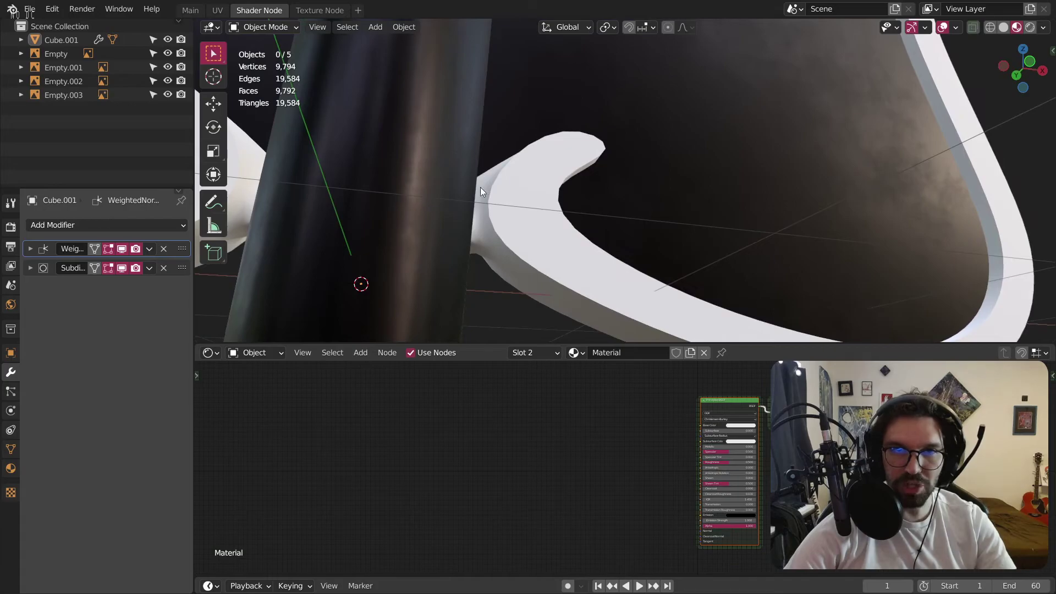
scroll(495, 220, down, 6)
shift+middle_drag(499, 219, 490, 302)
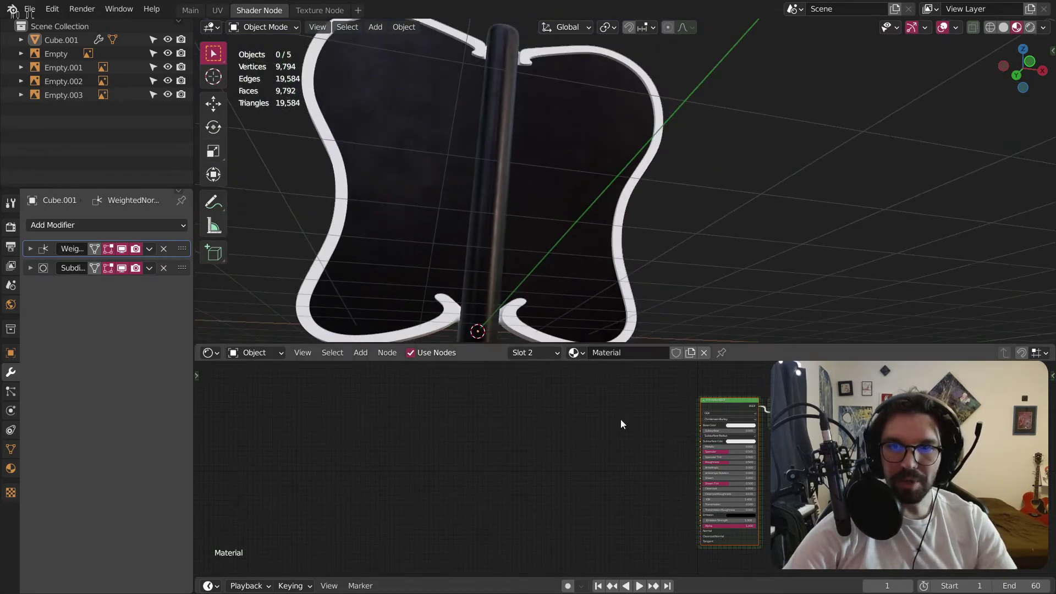
Replace the material in Slot 2 with the existing Q Gold material and check the rim against the references.
scroll(649, 330, up, 4)
click(578, 352)
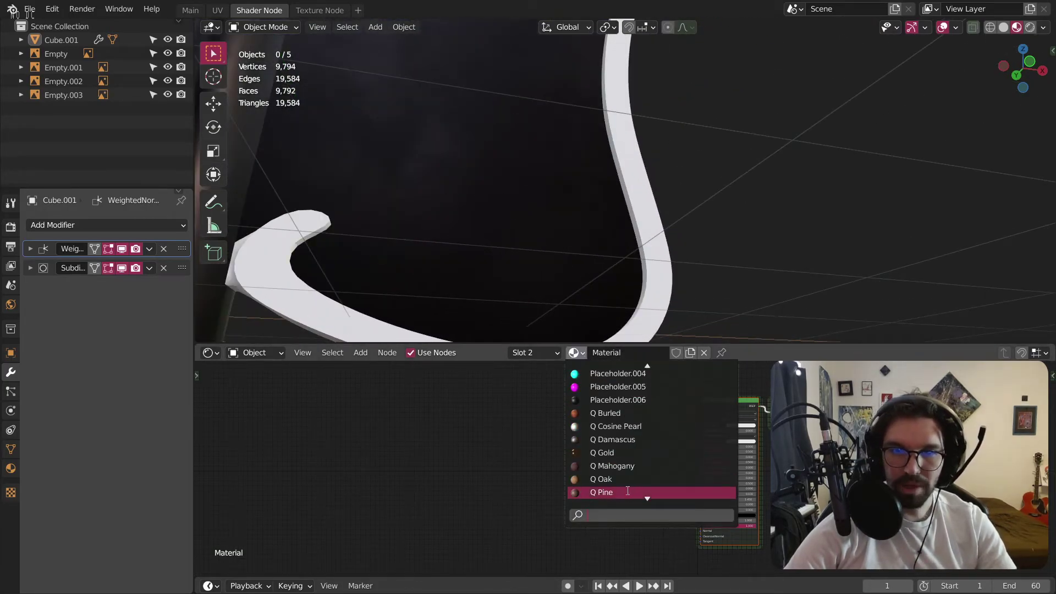
click(604, 453)
scroll(587, 203, down, 5)
middle_drag(589, 186, 525, 199)
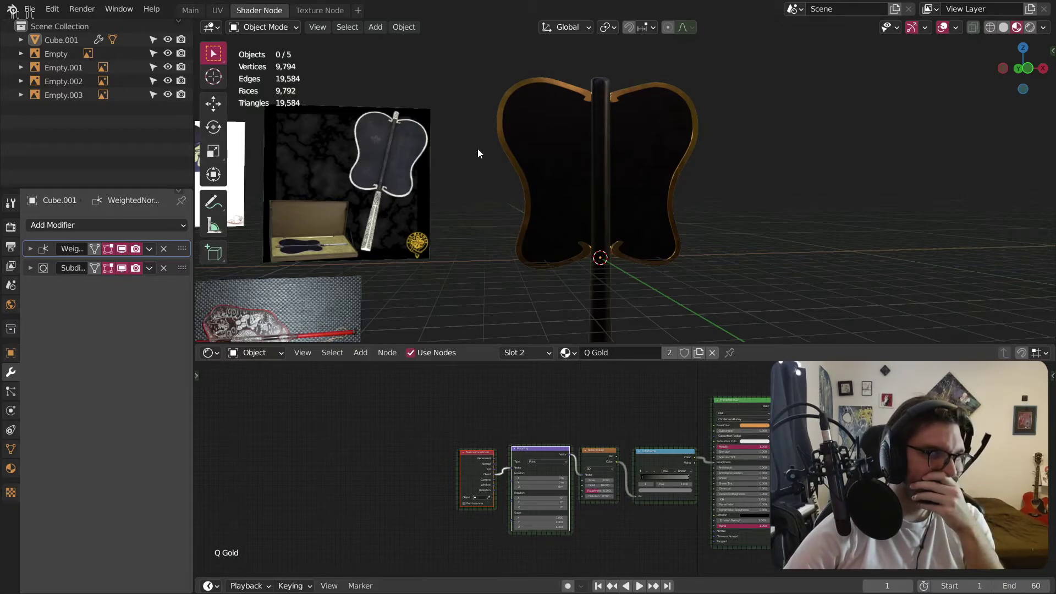
middle_drag(656, 142, 445, 93)
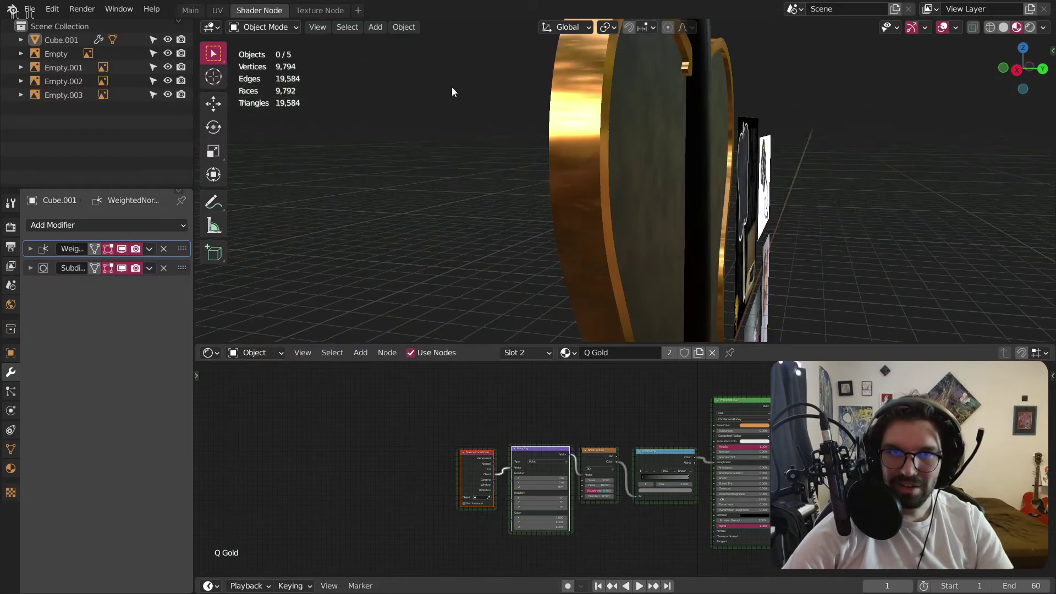
In Q Gold's ColorRamp, set the first stop's lightness to 0.2.
scroll(718, 488, up, 10)
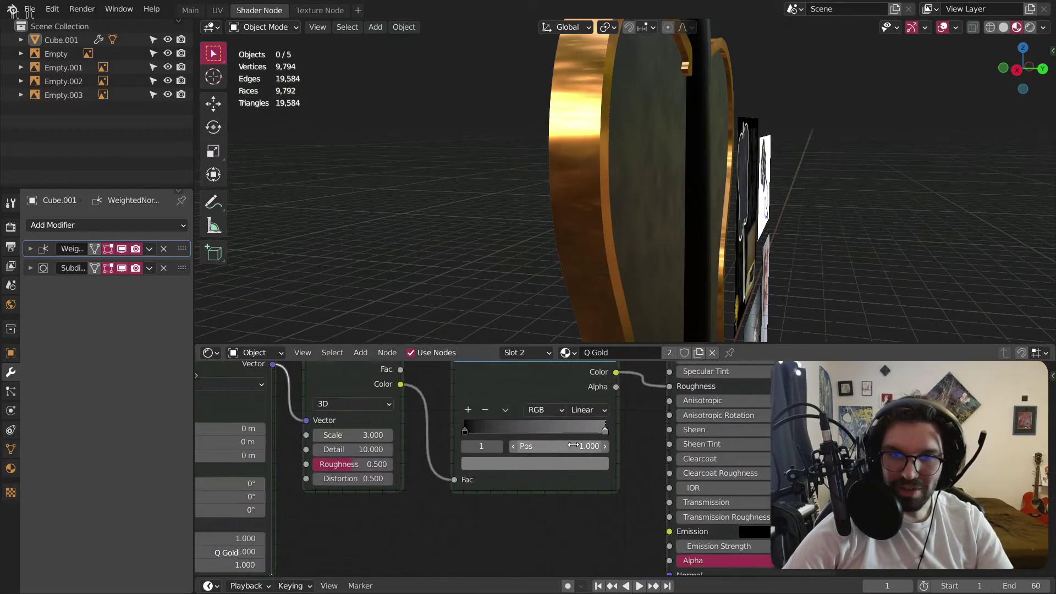
scroll(478, 422, up, 2)
click(524, 497)
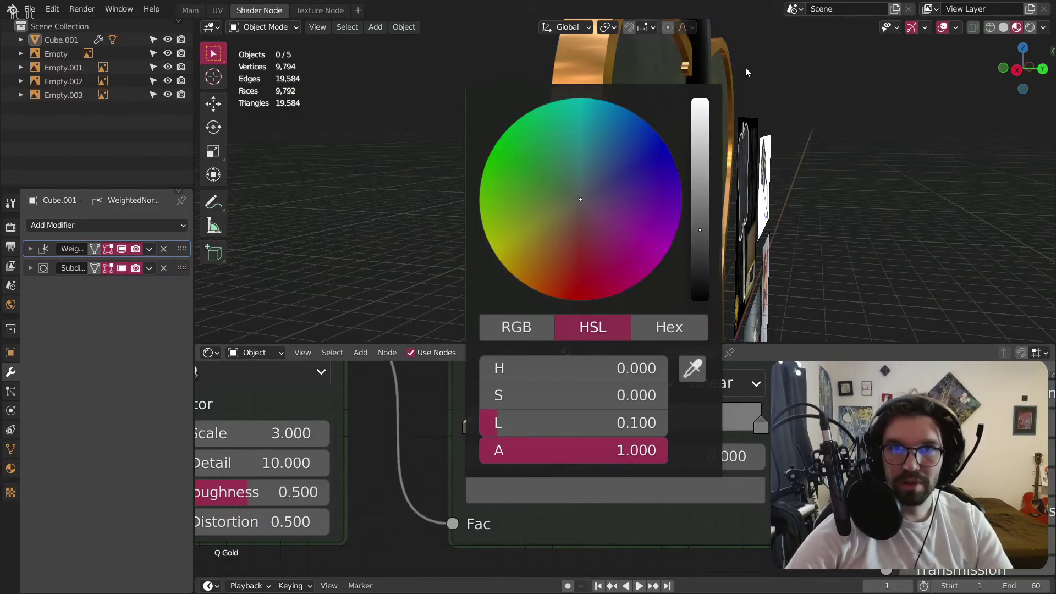
middle_drag(658, 201, 605, 160)
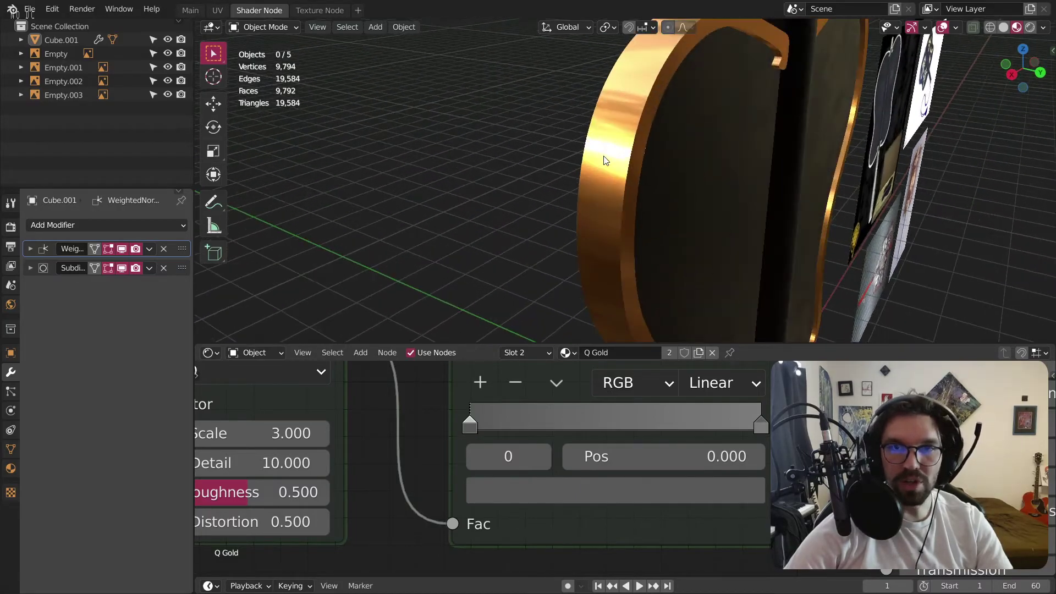
click(556, 495)
click(624, 425)
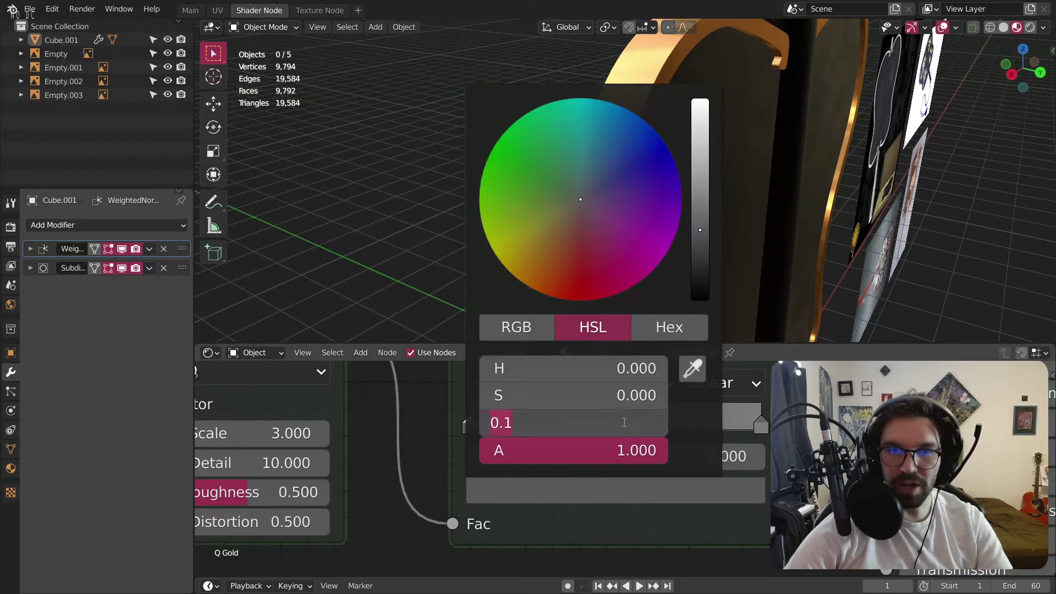
text(0.2)
key(Return)
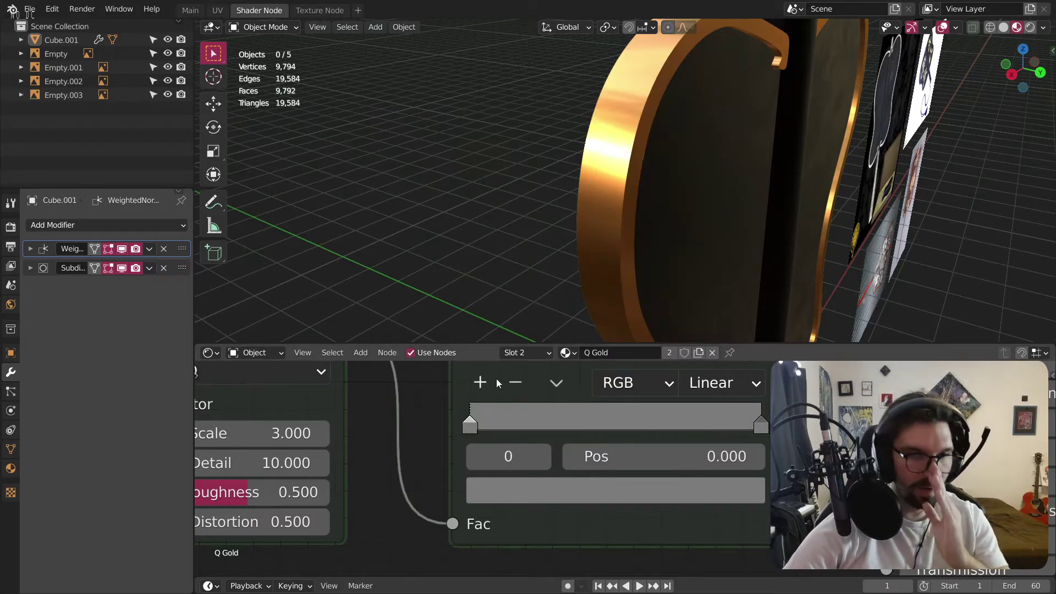
Set the scale of Q Gold's Noise Texture to 6.
scroll(573, 479, down, 5)
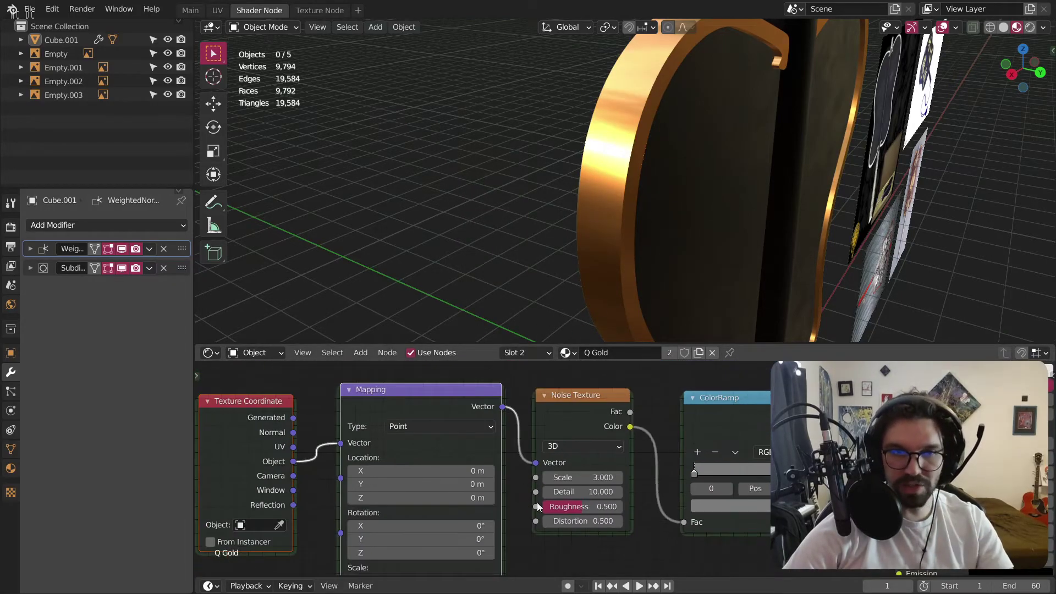
scroll(573, 479, up, 3)
scroll(573, 479, up, 2)
click(532, 436)
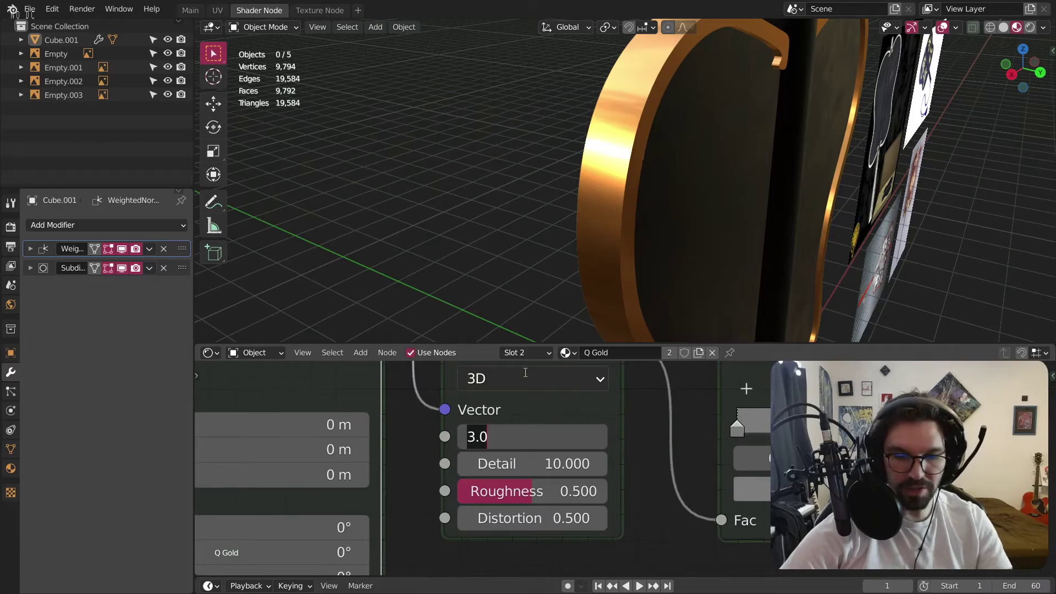
text(6)
key(Return)
Raise Q Gold's Noise Texture scale to 14.8 and its detail to 16 while viewing the upper hooks.
middle_drag(633, 165, 999, 98)
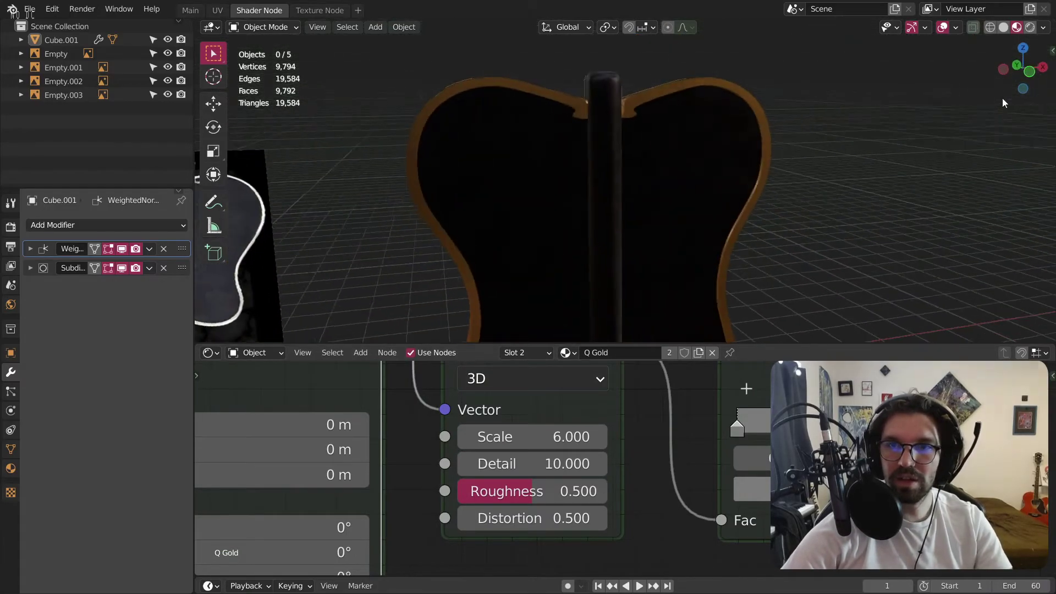
scroll(749, 112, up, 5)
middle_drag(671, 94, 744, 199)
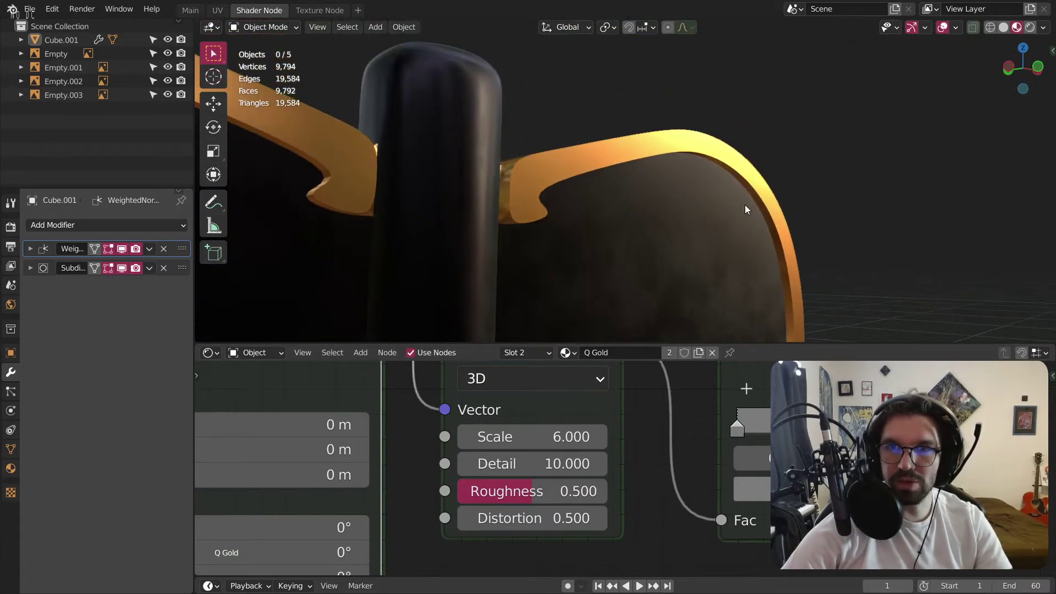
scroll(573, 160, up, 5)
drag(521, 438, 586, 463)
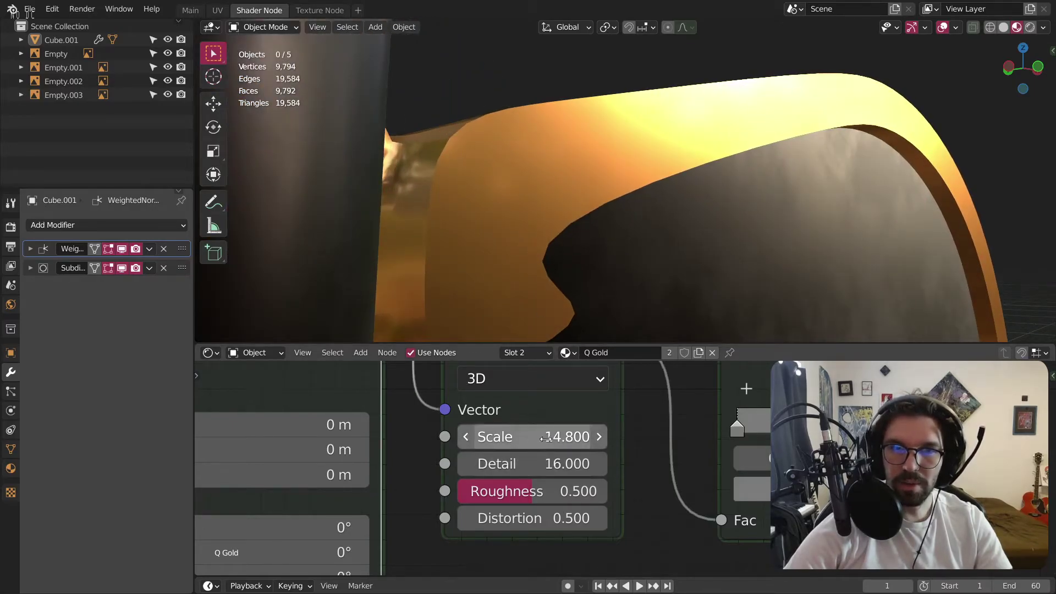
Brighten the end stop of Q Gold's ColorRamp and check the effect on the fan's upper rim.
click(1008, 429)
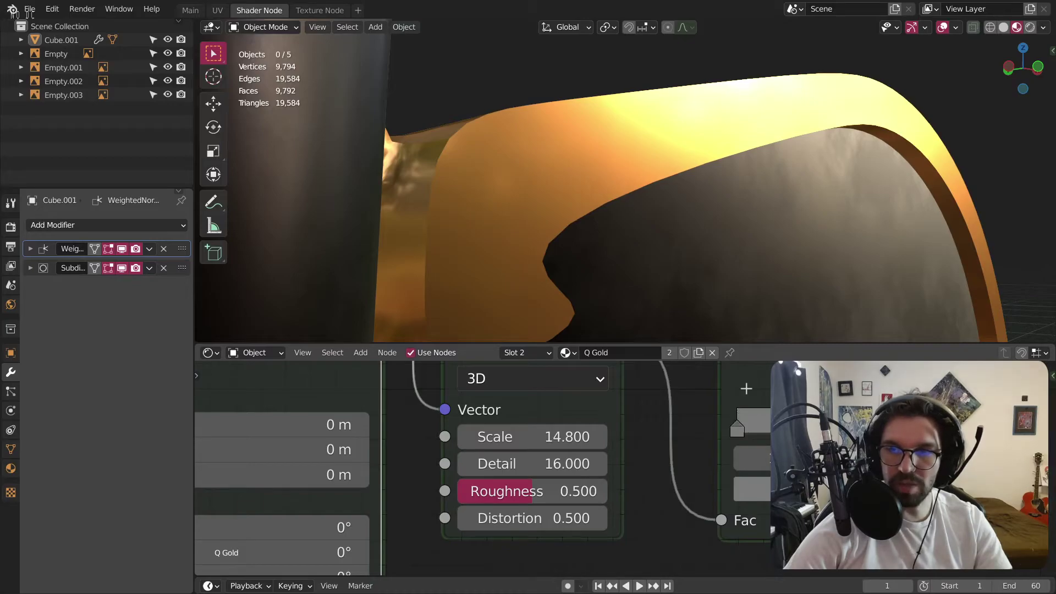
click(929, 489)
drag(891, 420, 924, 420)
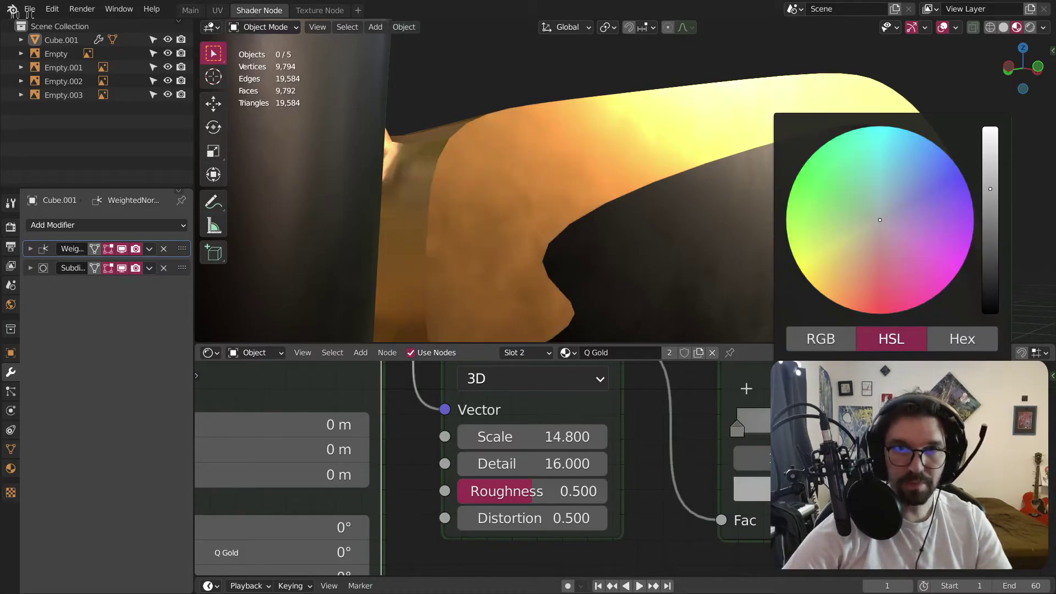
scroll(619, 123, down, 8)
scroll(645, 169, up, 3)
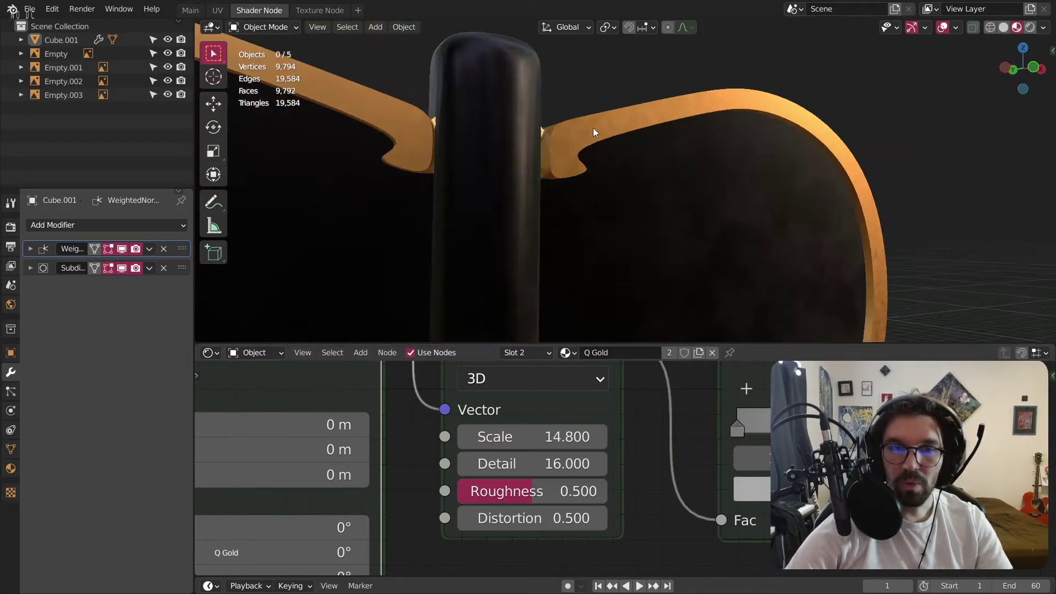
Return the Noise Texture's scale to 6, check the gold rim, and save the file.
click(550, 437)
text(6)
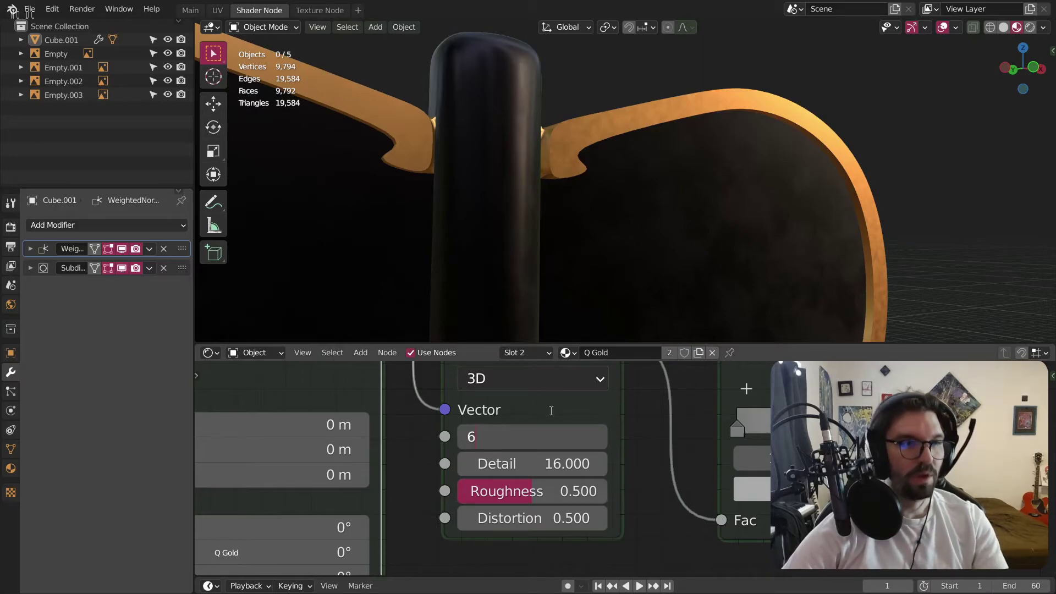
key(Return)
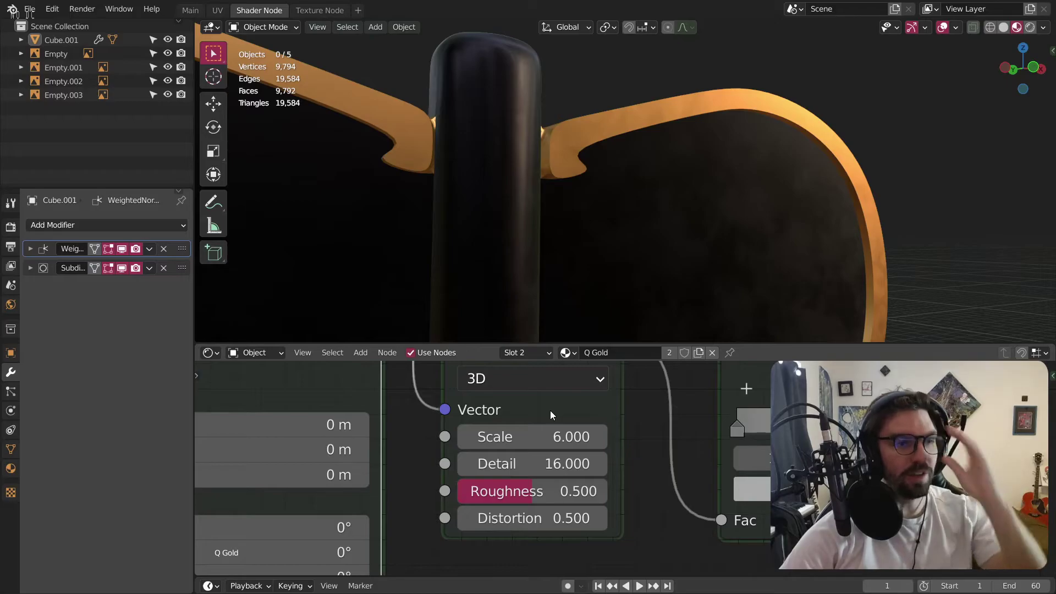
scroll(715, 168, up, 4)
middle_drag(590, 121, 761, 195)
middle_drag(570, 257, 593, 169)
key(ctrl+s)
Align the view straight on to the fan with the reference image beside it and save the file.
key(KP_1)
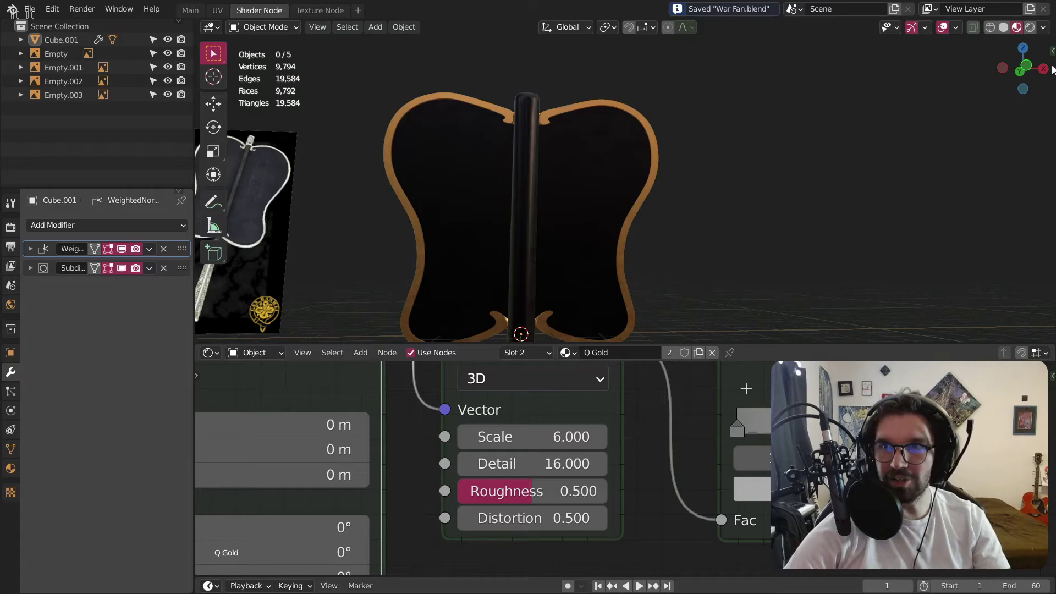
click(1026, 65)
scroll(608, 211, down, 1)
scroll(607, 207, down, 1)
shift+middle_drag(607, 207, 667, 150)
scroll(577, 139, up, 2)
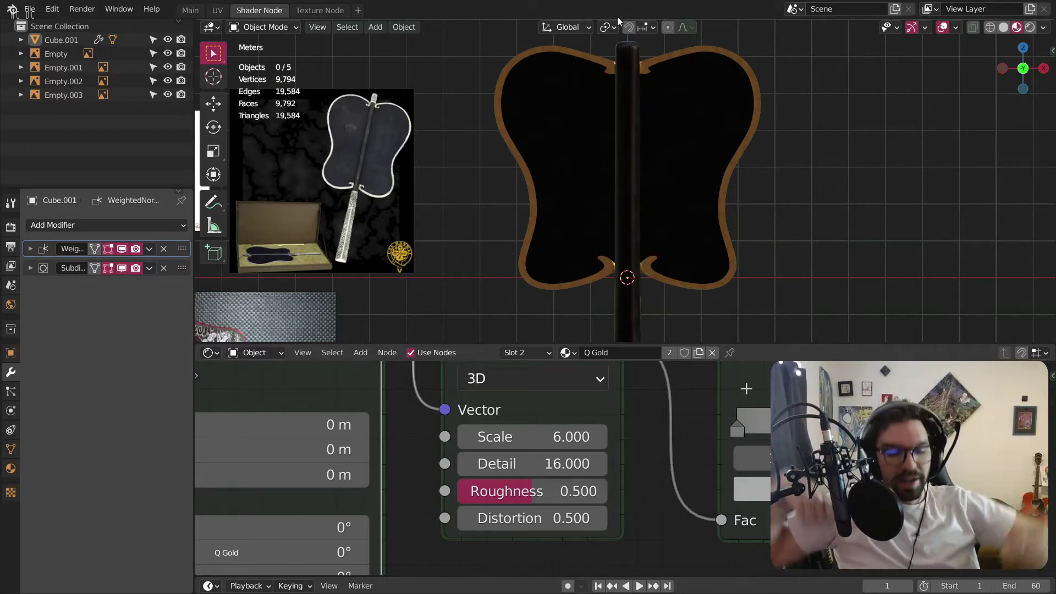
key(ctrl+s)
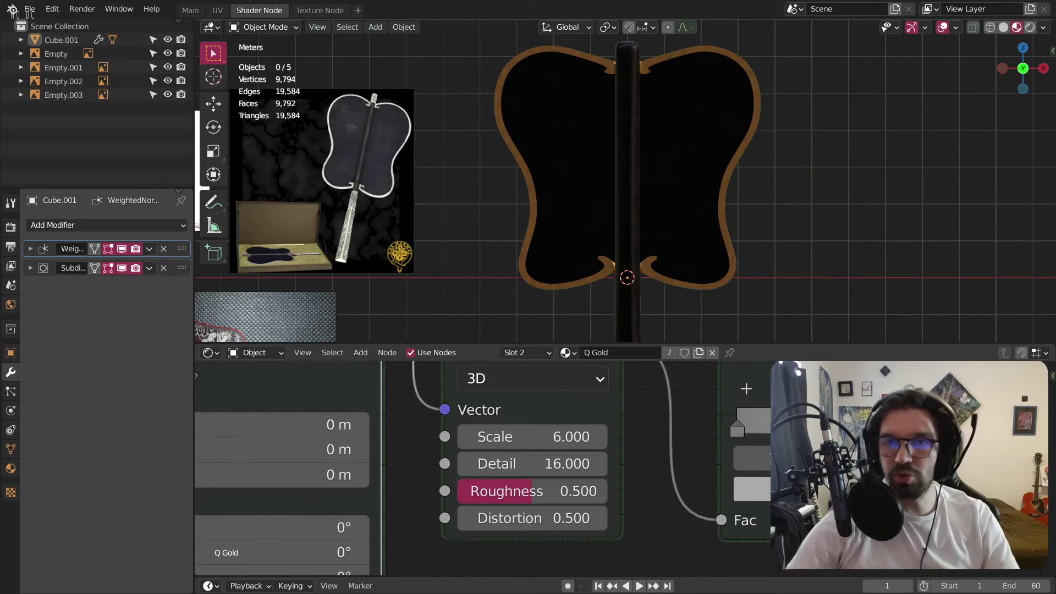
scroll(549, 193, down, 4)
middle_drag(528, 181, 549, 193)
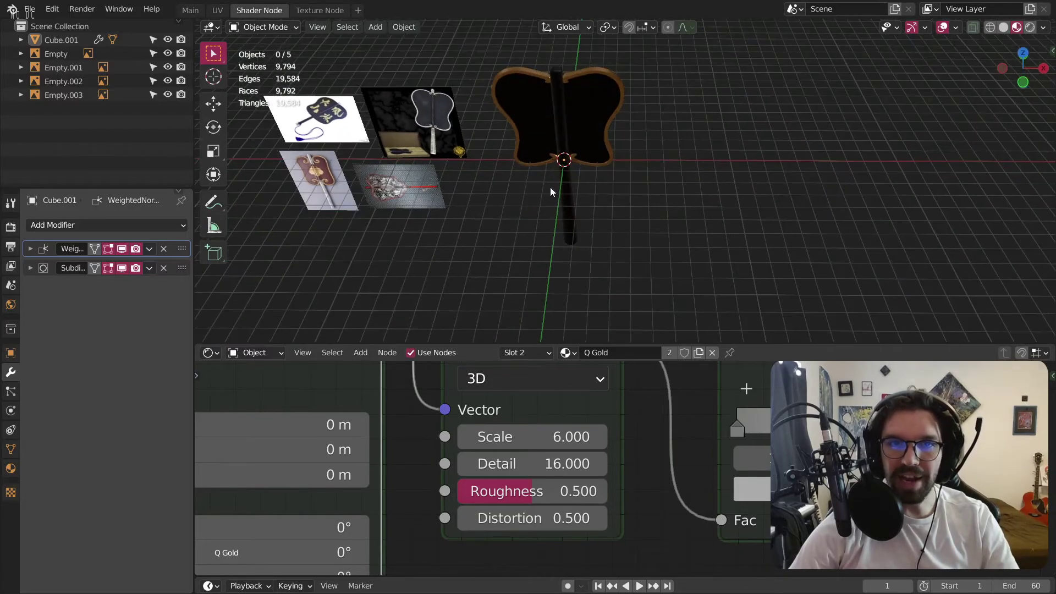
click(1015, 75)
scroll(575, 149, up, 2)
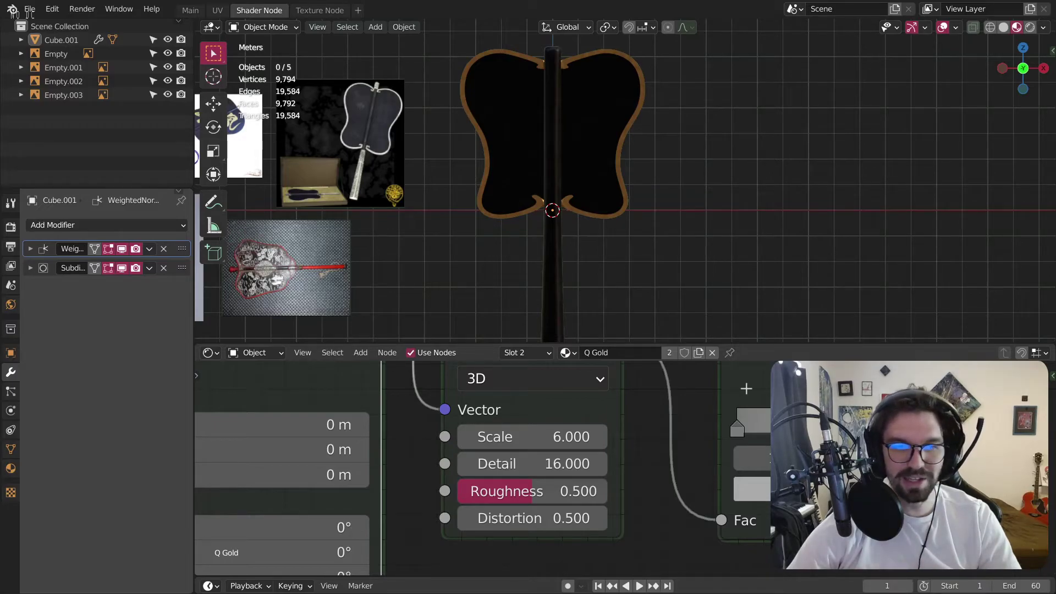
scroll(569, 108, up, 1)
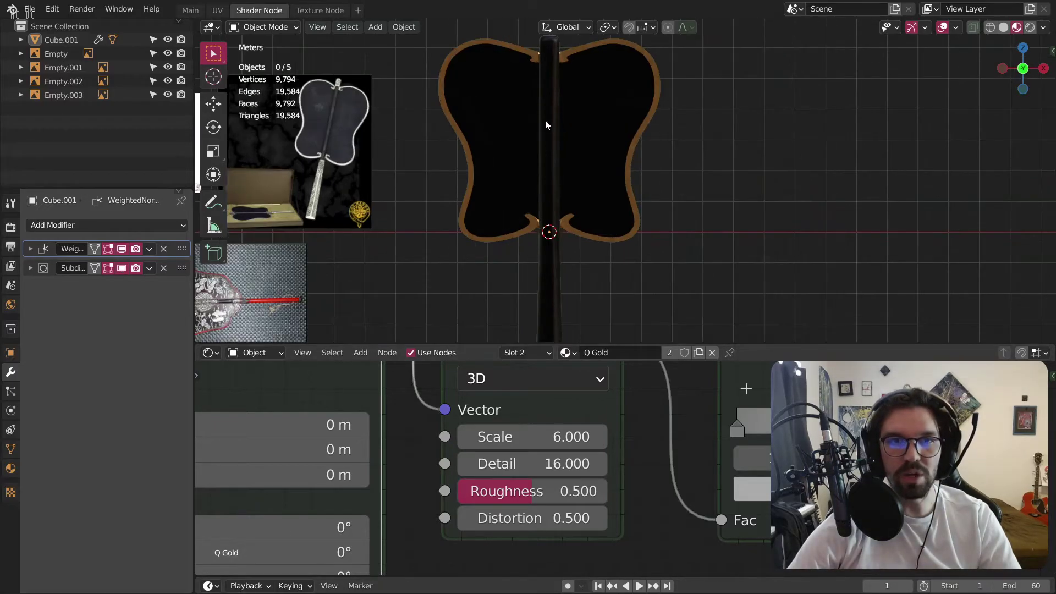
scroll(355, 117, down, 1)
In the UV workspace, select only the fan, enter Edit Mode, and select its entire mesh.
click(218, 10)
middle_drag(785, 235, 728, 222)
key(a)
shift+middle_drag(647, 233, 854, 258)
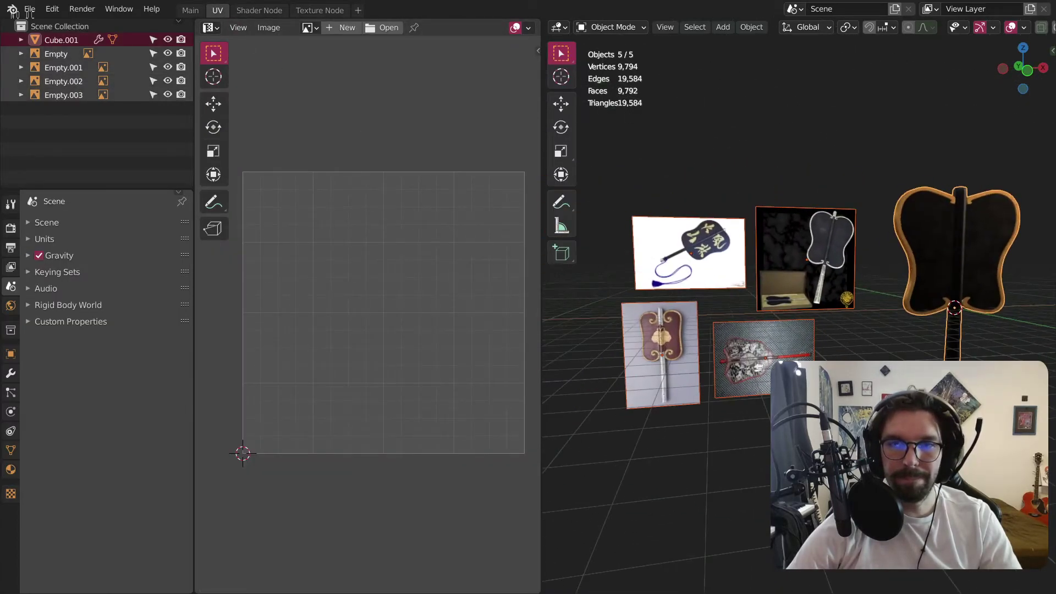
key(alt+a)
middle_drag(993, 273, 770, 283)
click(770, 285)
click(609, 27)
click(608, 57)
key(a)
Unwrap the fan's entire mesh with Smart UV Project, using a 66° angle limit and zero island margin.
scroll(410, 310, up, 7)
scroll(400, 312, down, 7)
scroll(411, 303, up, 1)
middle_drag(411, 302, 426, 304)
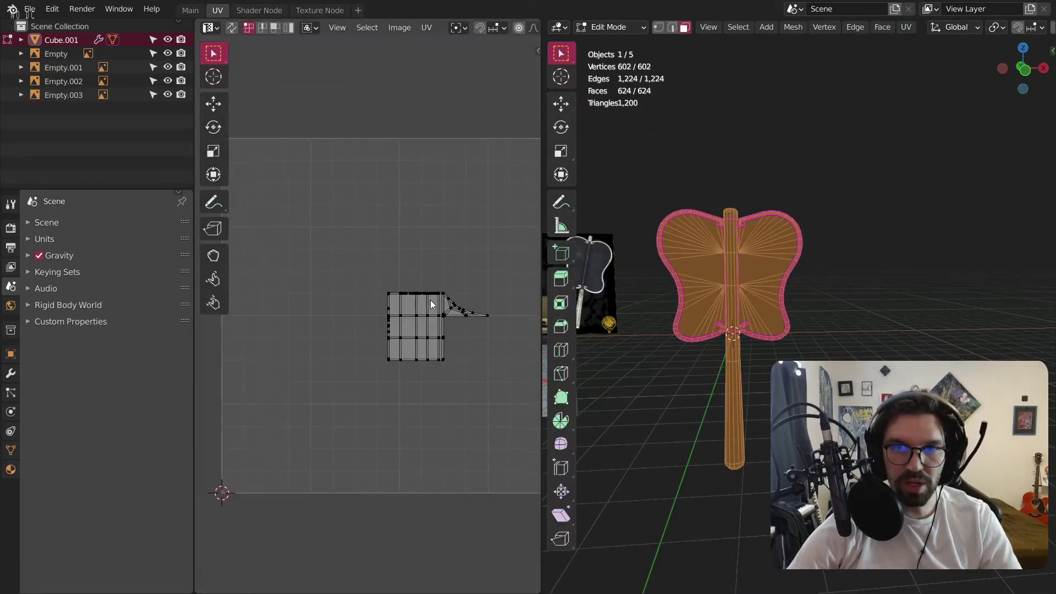
scroll(718, 239, up, 8)
scroll(719, 239, up, 3)
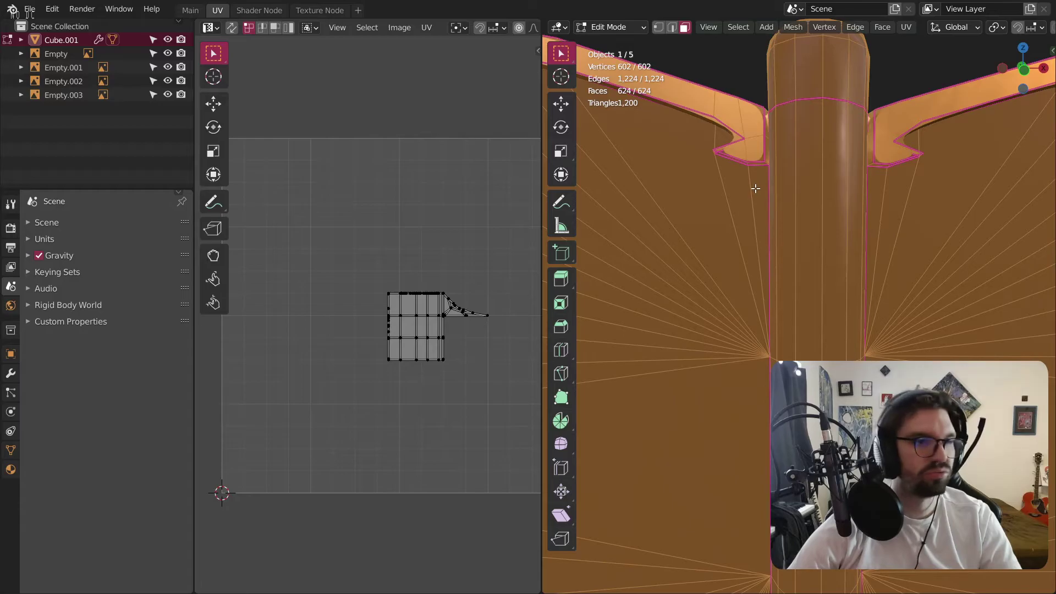
scroll(759, 187, down, 10)
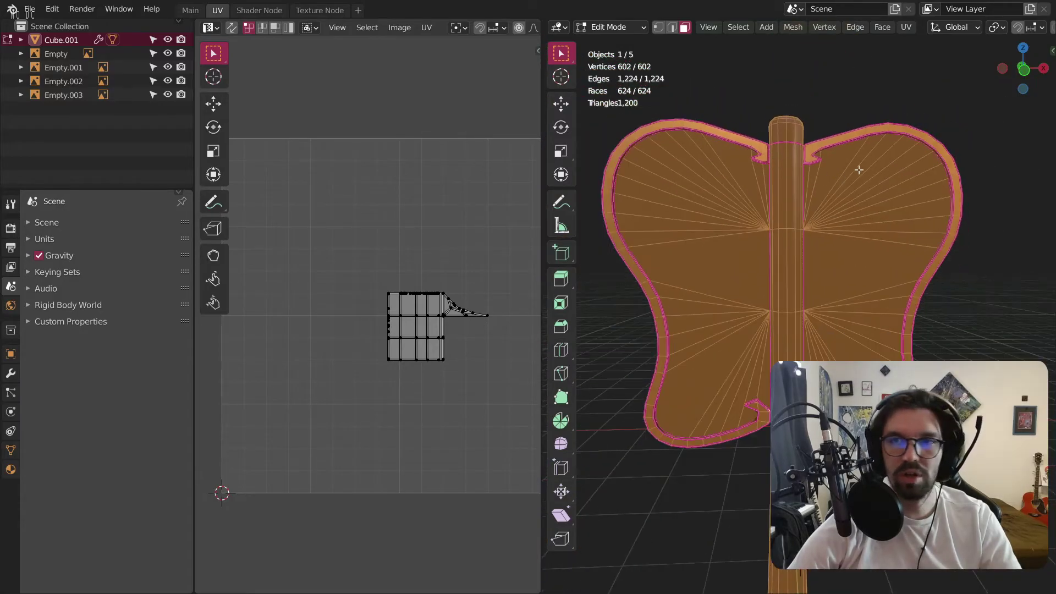
click(905, 27)
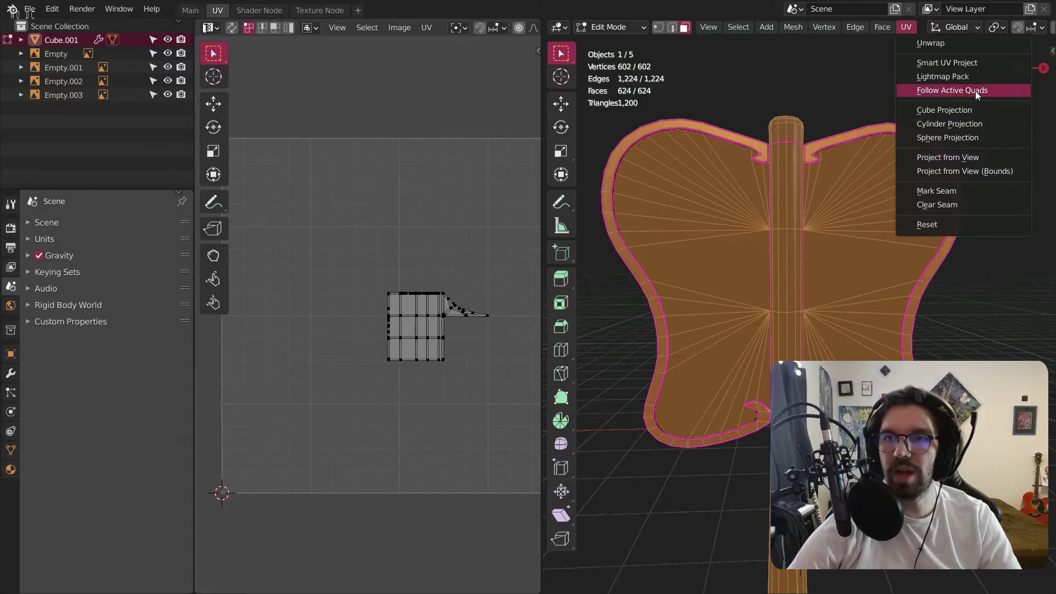
click(969, 64)
click(944, 173)
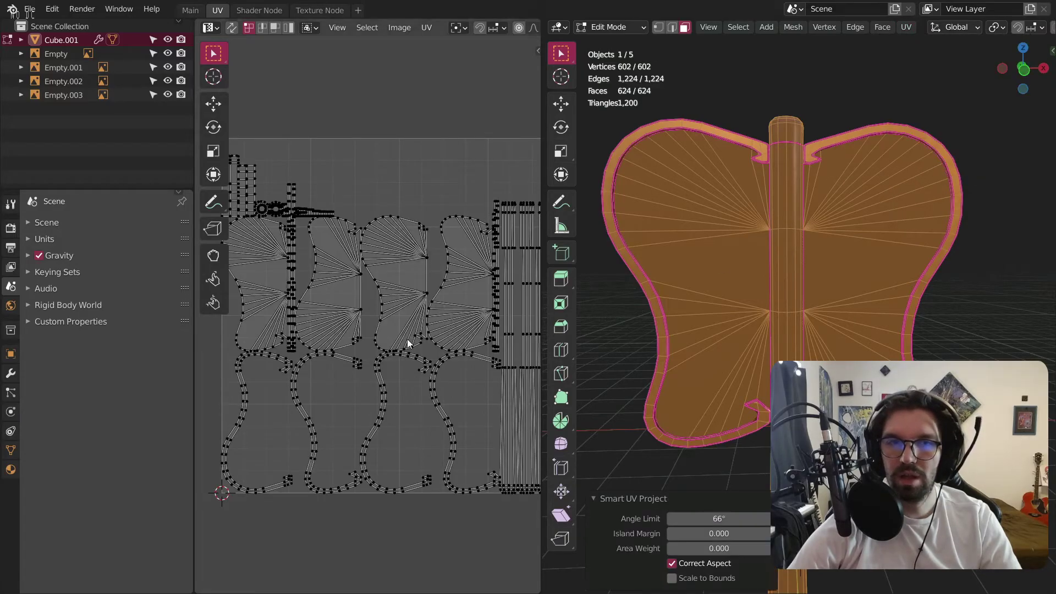
Inspect the fan's generated UV islands and open the UV layout export.
scroll(351, 309, down, 1)
scroll(282, 302, up, 1)
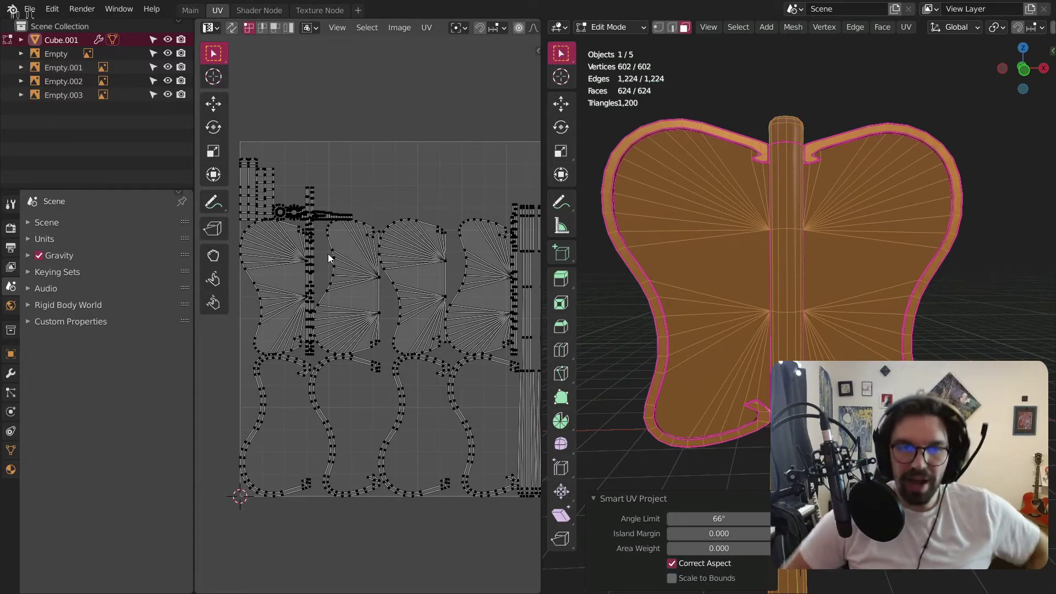
scroll(315, 259, up, 5)
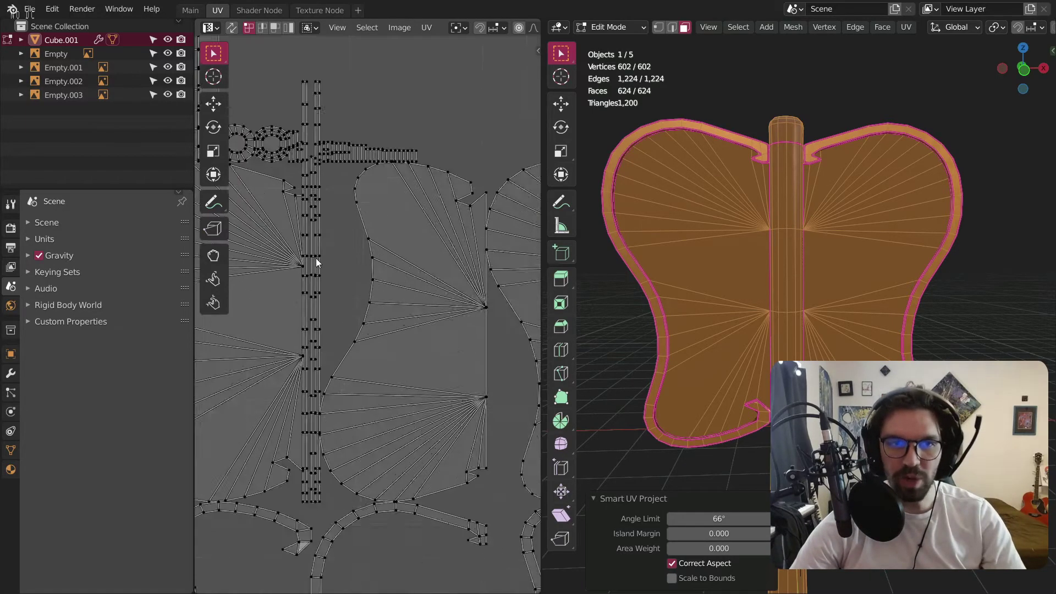
scroll(334, 263, down, 5)
scroll(358, 292, down, 2)
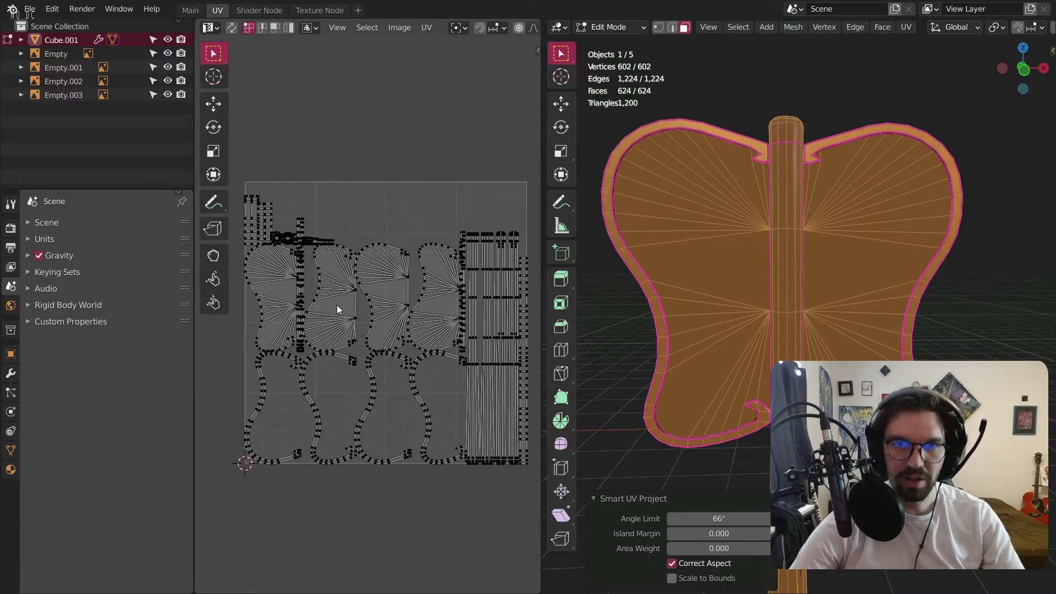
click(400, 27)
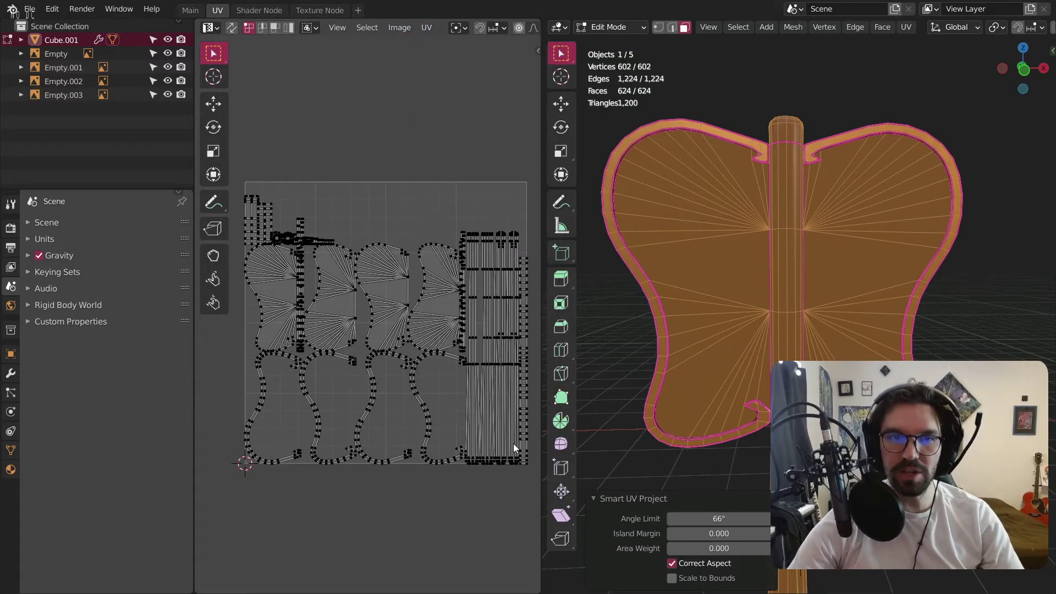
click(420, 25)
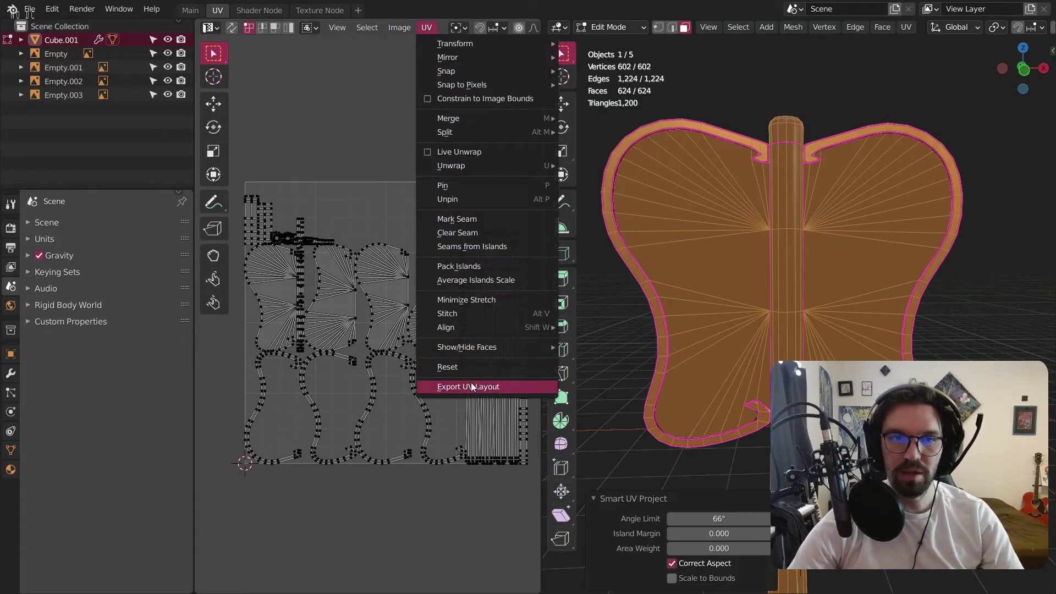
click(471, 384)
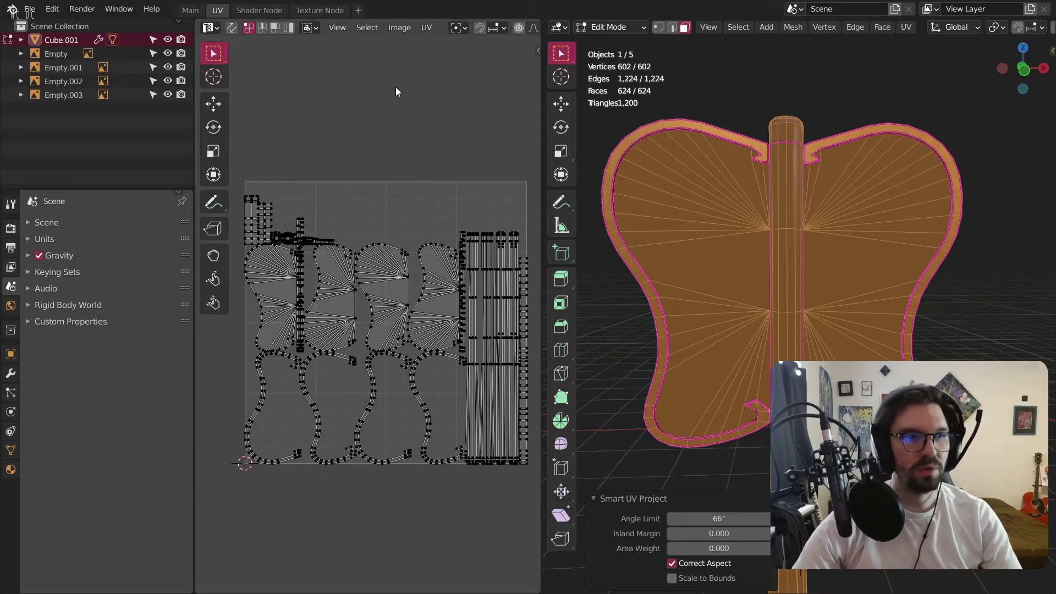
Switch to Inkscape and draw a red circular segment with a radius of about 51 mm on the new document's page.
click(610, 27)
click(613, 40)
click(701, 87)
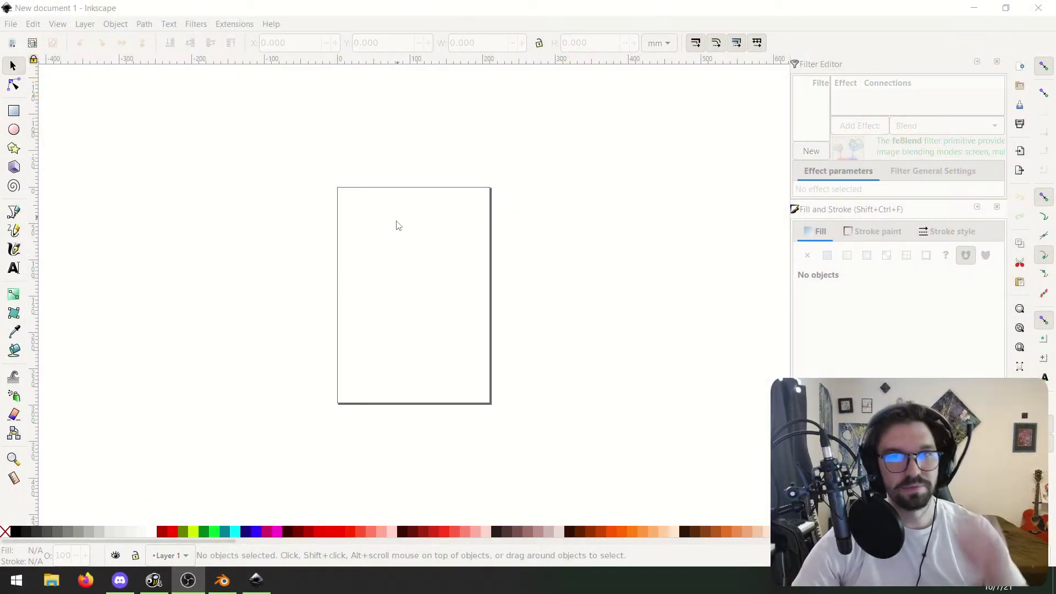
ctrl+scroll(369, 242, up, 4)
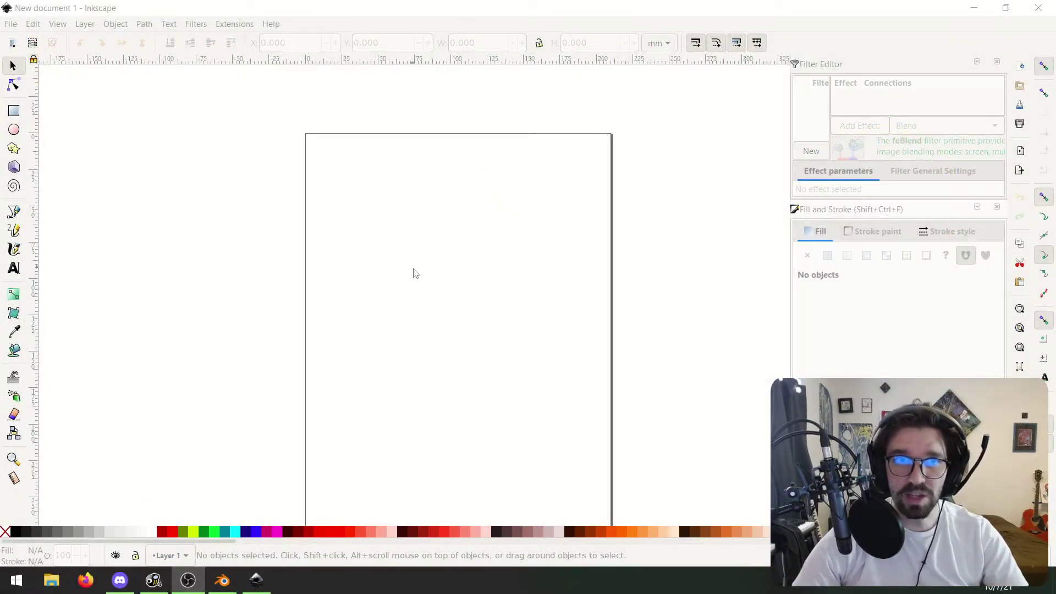
ctrl+scroll(396, 195, up, 1)
middle_drag(421, 204, 419, 236)
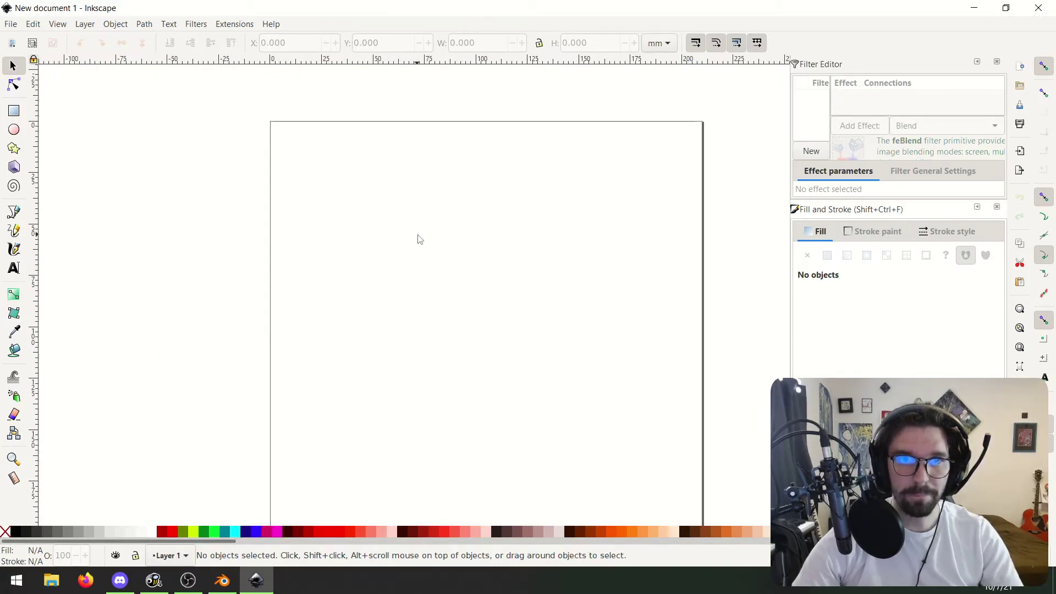
click(15, 130)
ctrl+drag(297, 168, 528, 379)
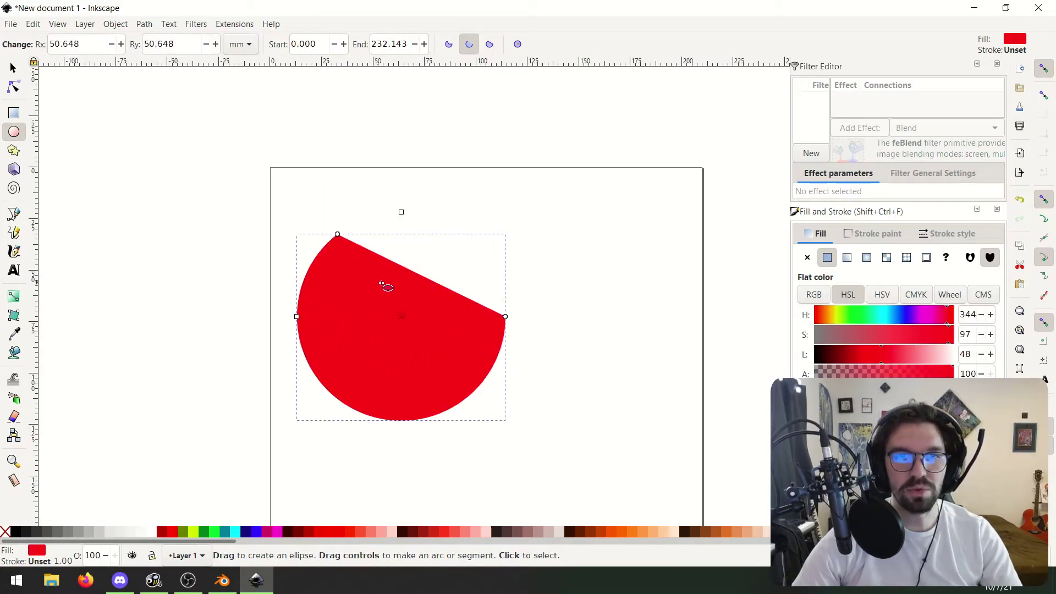
Try to extend the red segment's arc end to about 286° and edit its two end nodes together.
ctrl+scroll(394, 304, up, 1)
drag(314, 146, 446, 108)
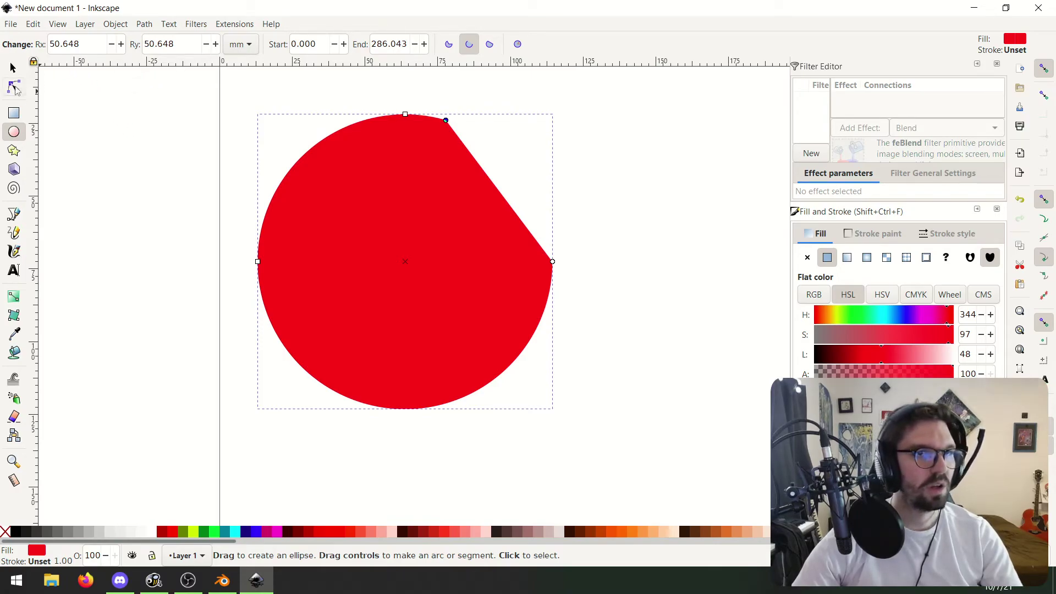
click(15, 87)
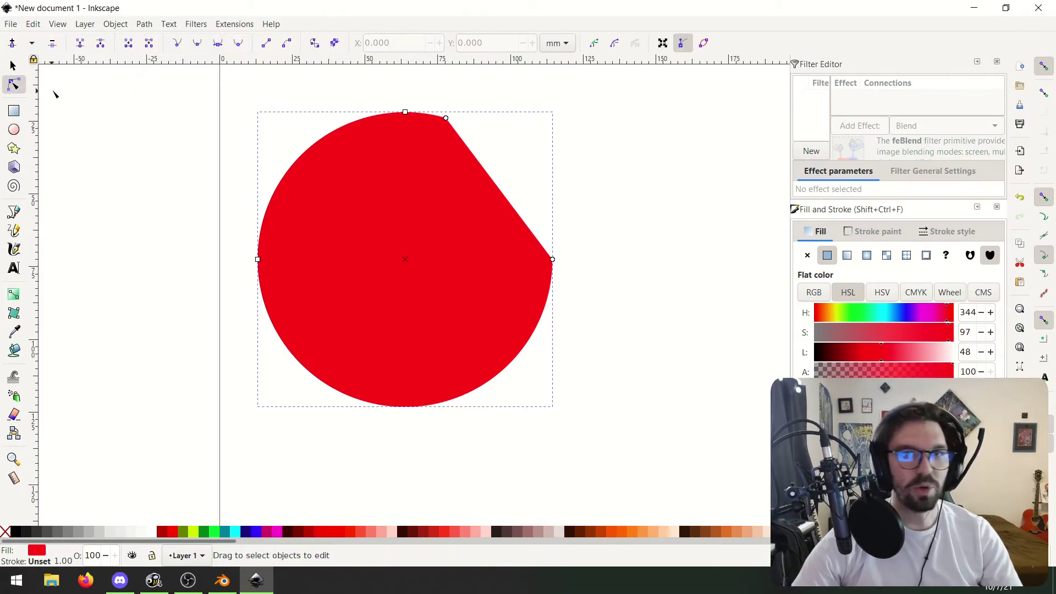
key(Escape)
click(446, 125)
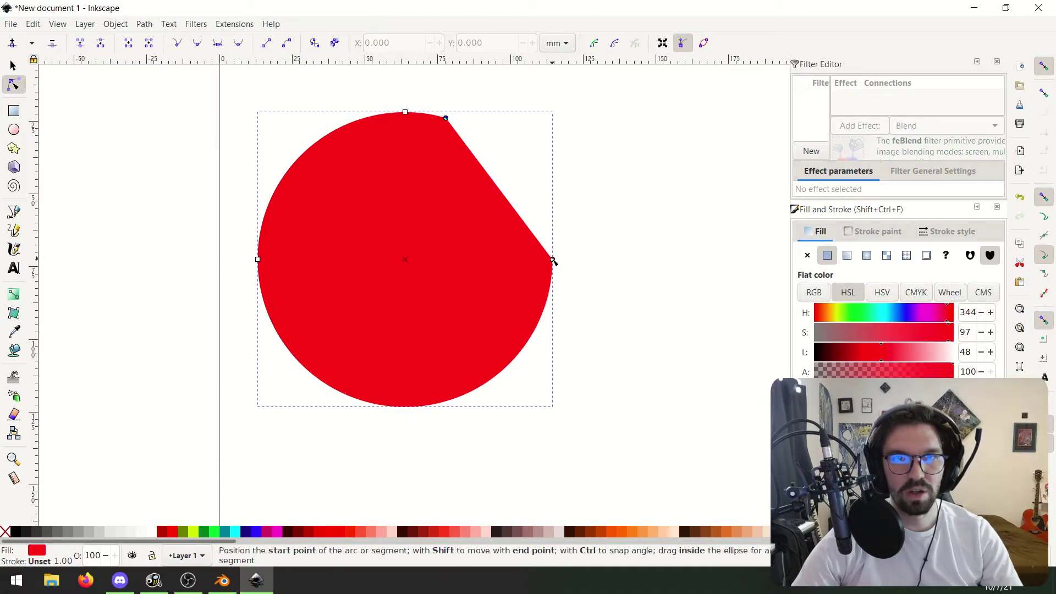
shift+click(553, 260)
key(ctrl+z)
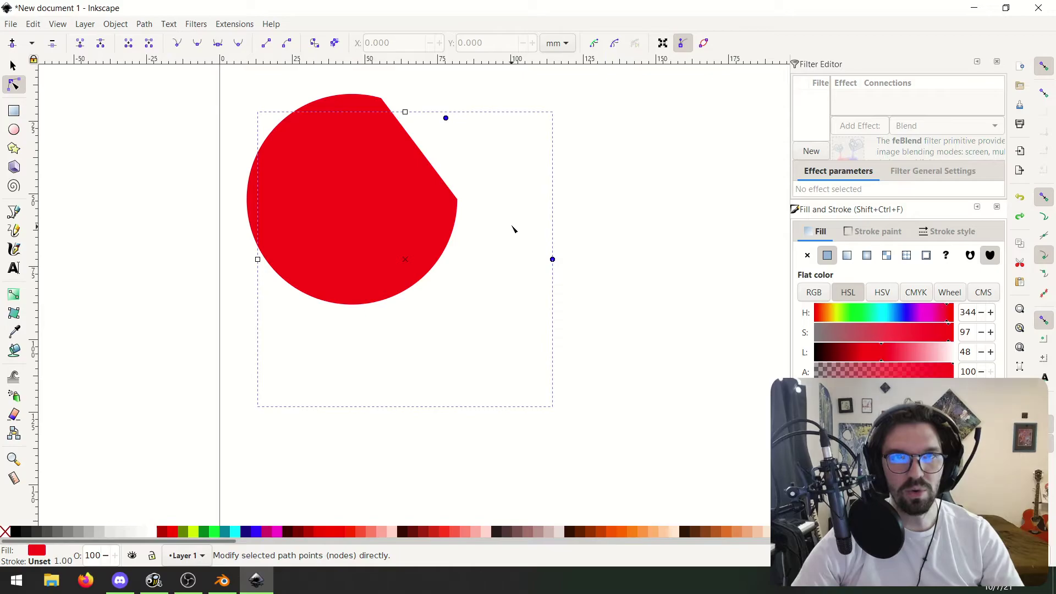
drag(388, 182, 446, 252)
key(ctrl+z)
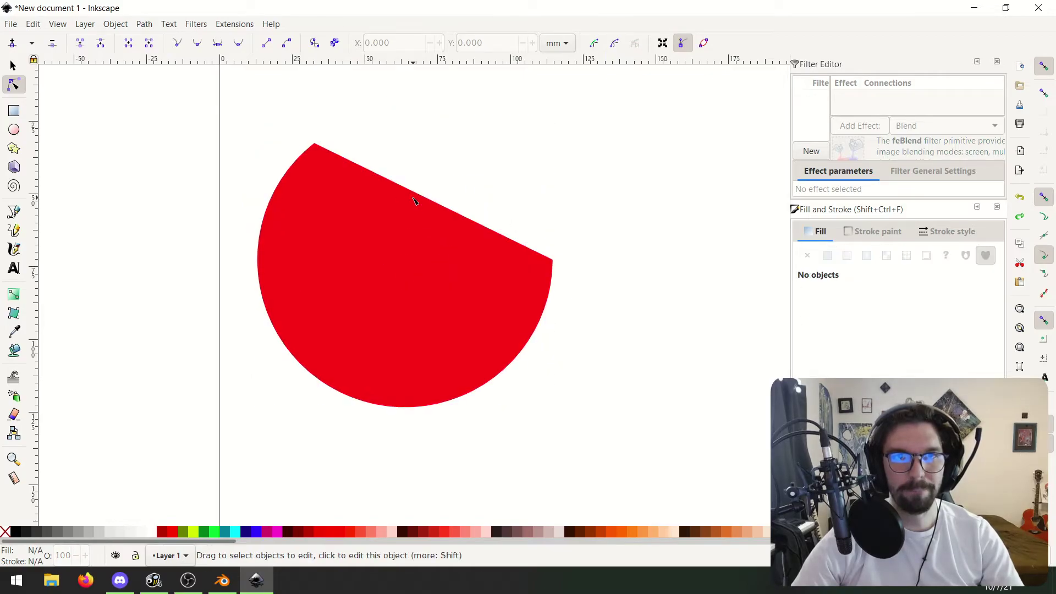
Extend the red segment's arc end to about 269° with the Ellipse tool.
click(356, 200)
click(12, 66)
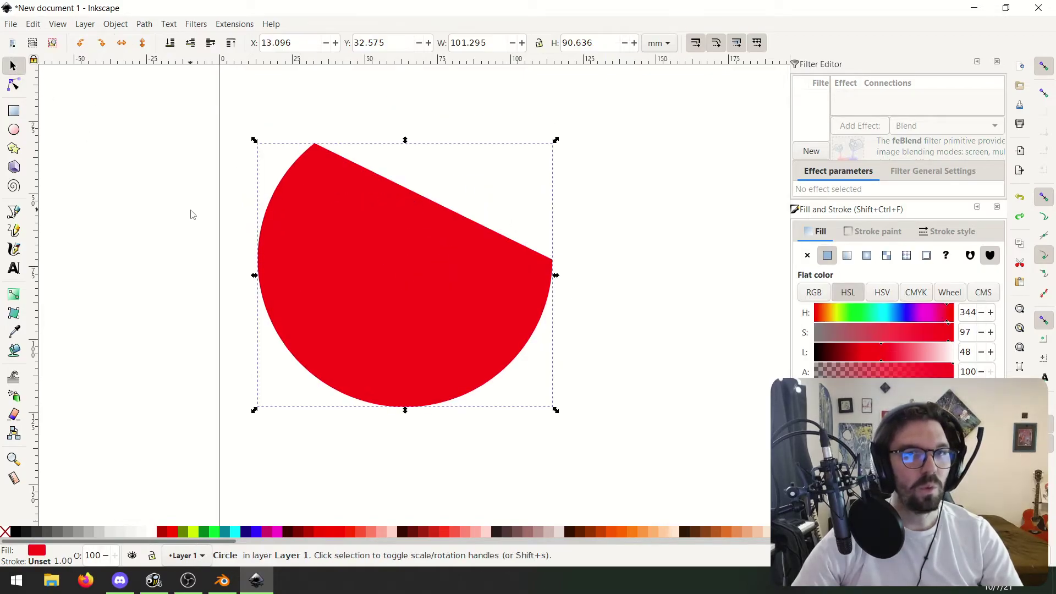
key(e)
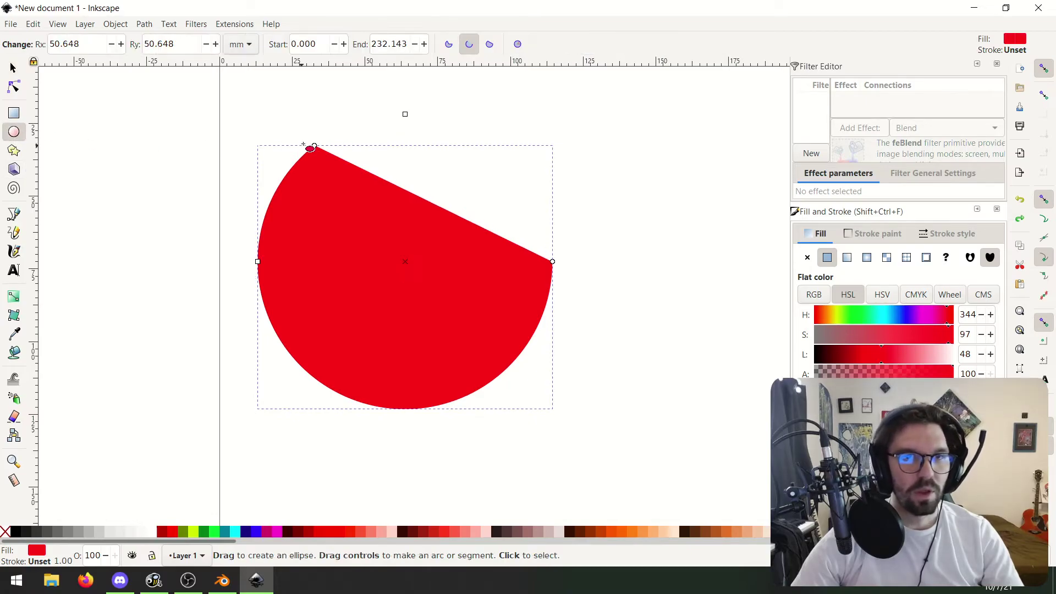
drag(313, 145, 404, 114)
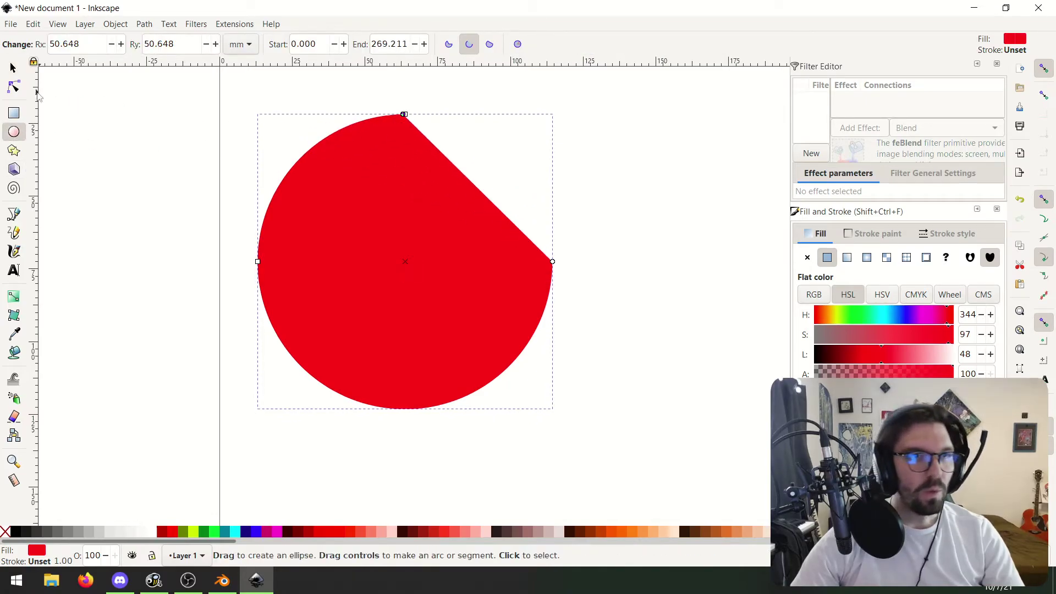
Try to box-select the two end nodes of the red shape's straight edge with the Node tool.
key(s)
key(n)
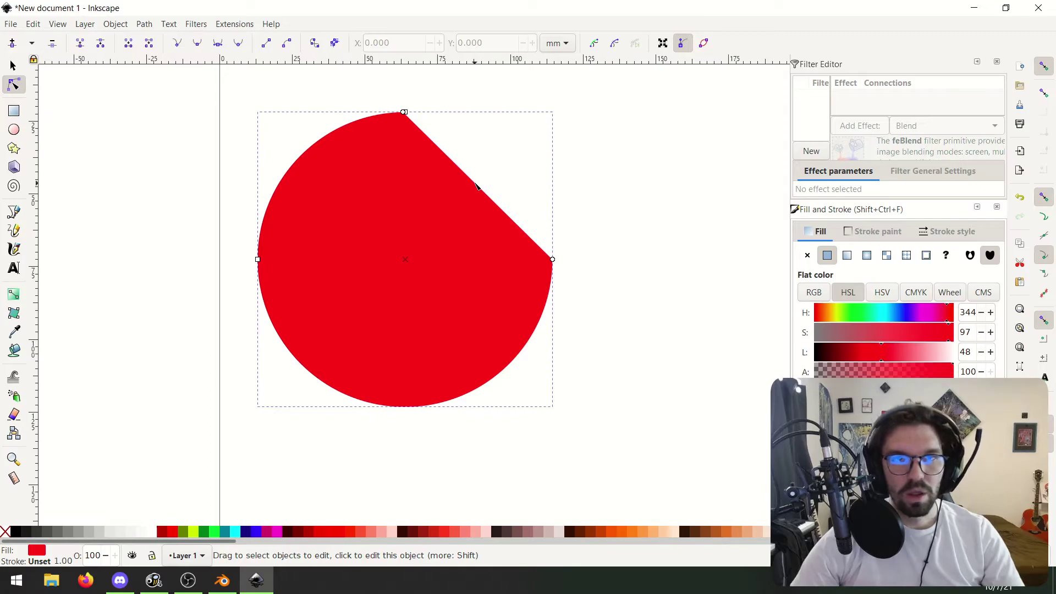
mouse_move(389, 102)
mouse_down()
mouse_move(622, 299)
mouse_move(617, 288)
mouse_up()
click(384, 188)
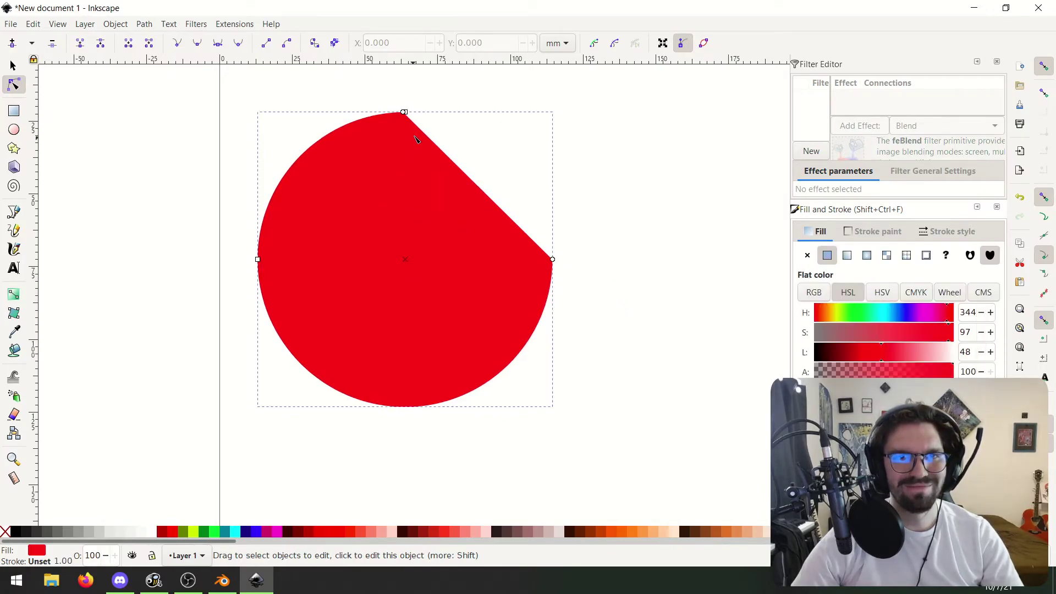
drag(389, 102, 610, 266)
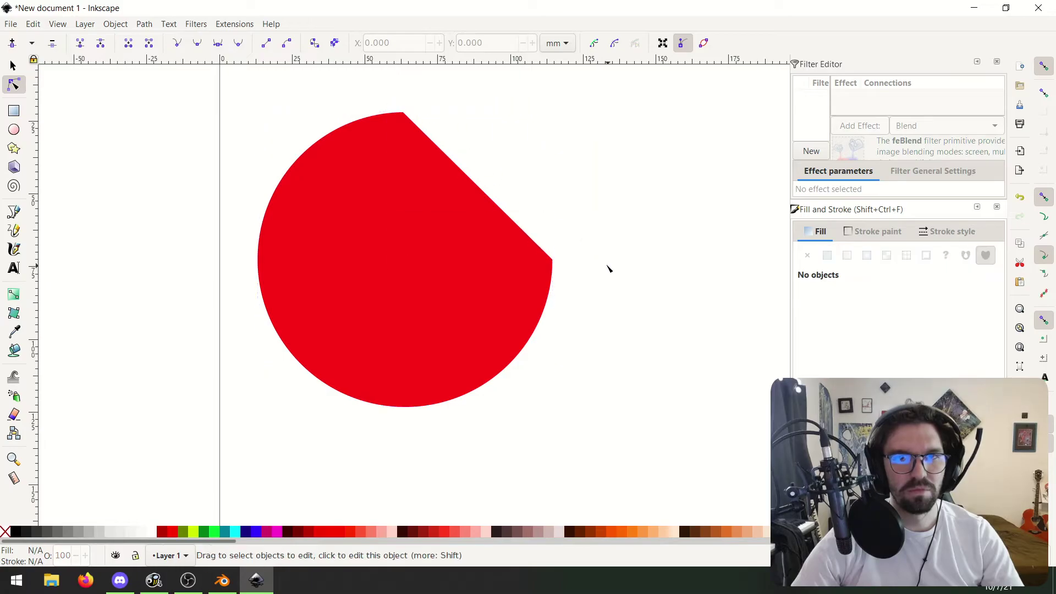
click(462, 306)
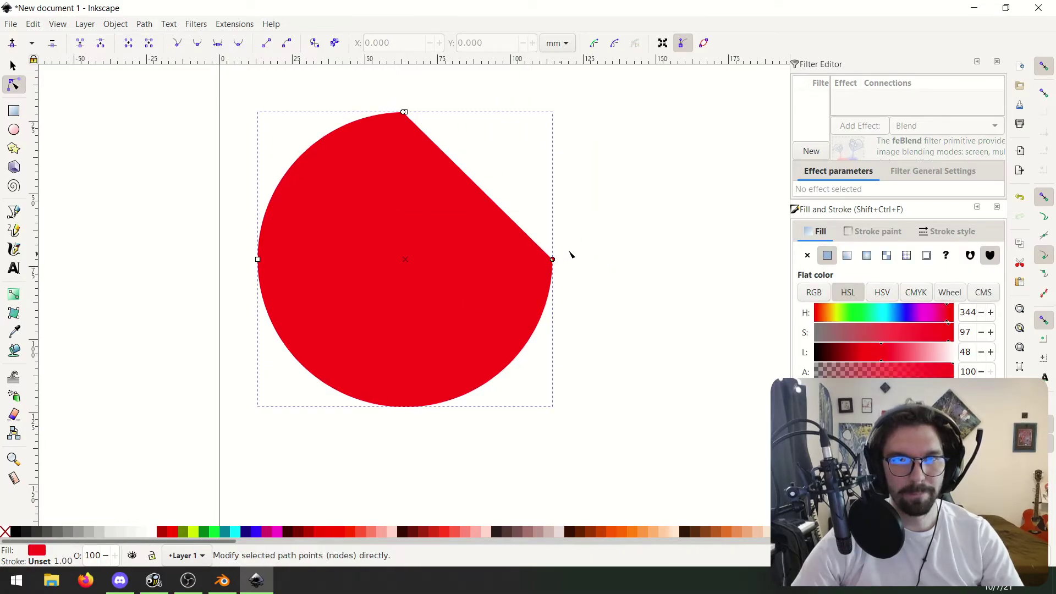
Try to select the straight edge's two end nodes one by one, undoing the accidental changes.
drag(385, 98, 430, 138)
click(528, 286)
shift+click(552, 259)
key(ctrl+z)
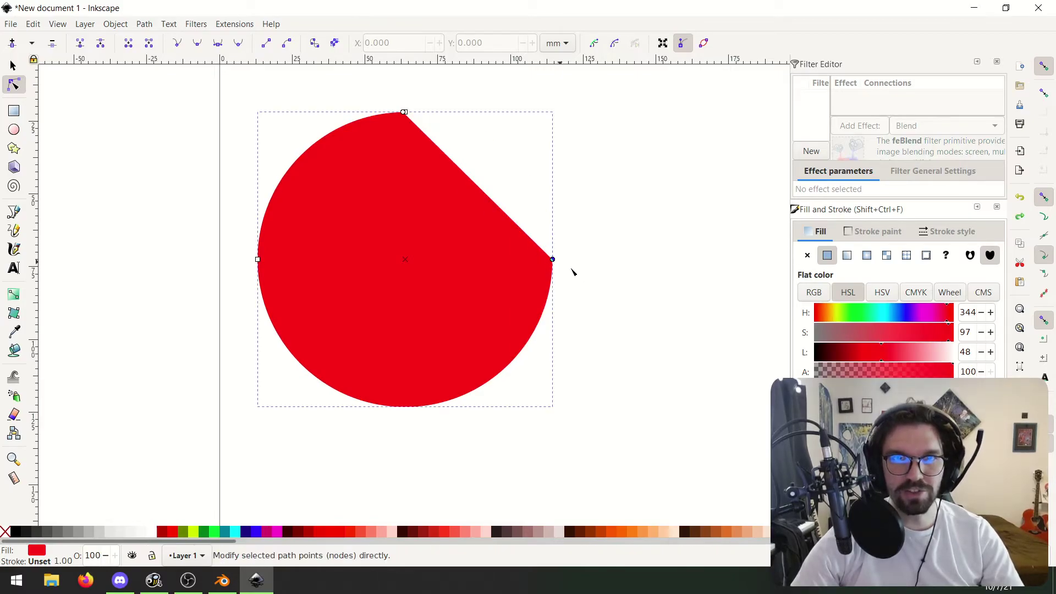
shift+click(404, 114)
key(ctrl+z)
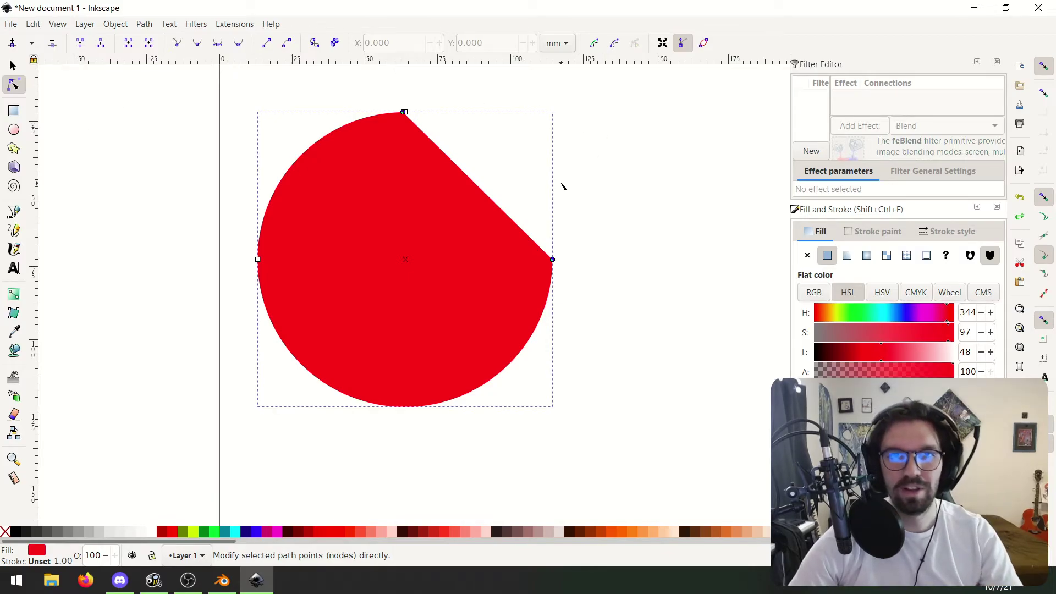
click(20, 66)
click(150, 147)
click(326, 184)
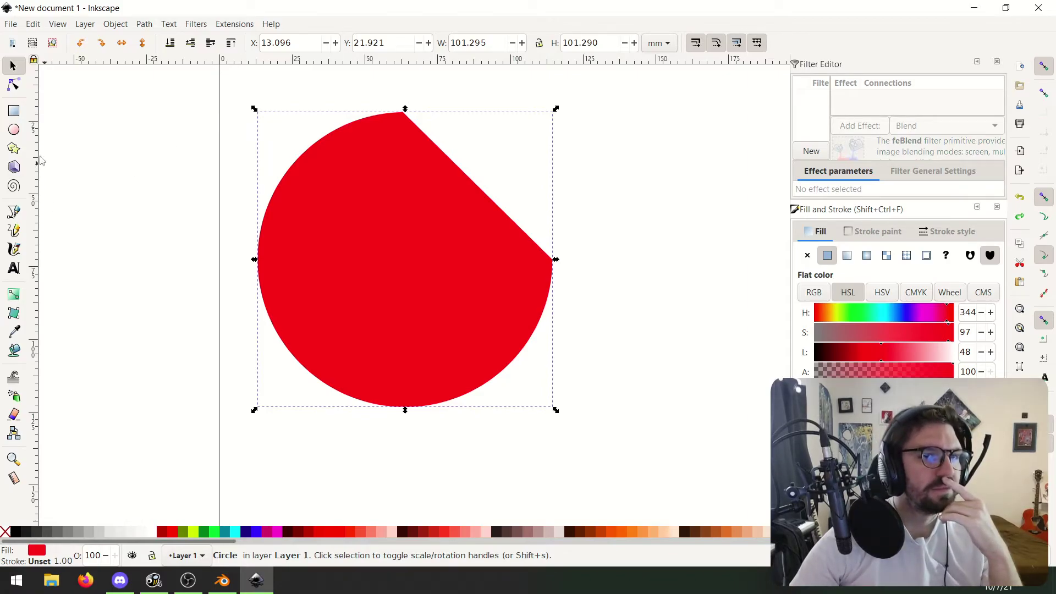
click(13, 149)
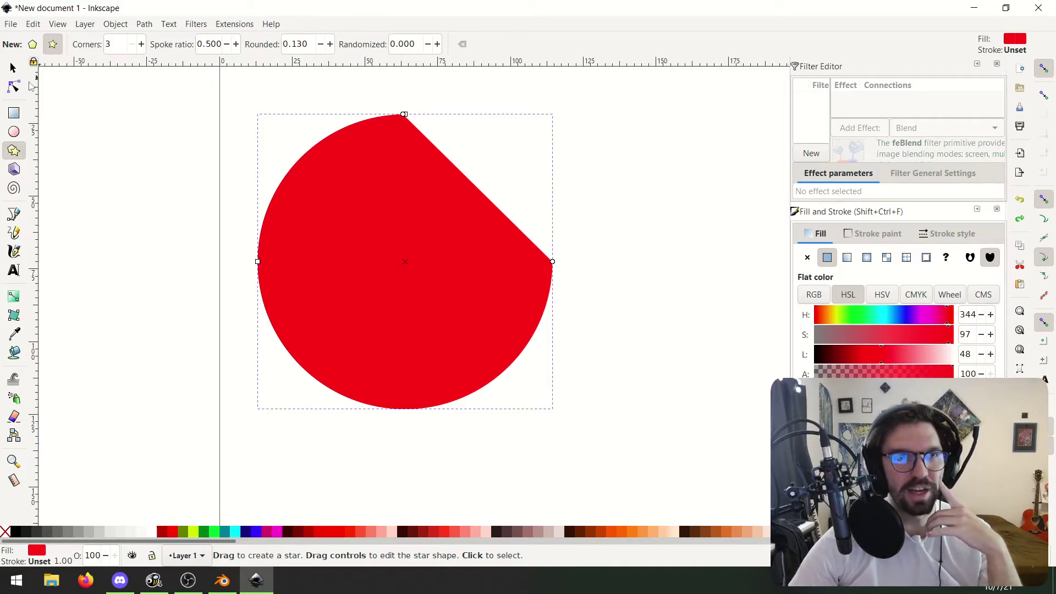
key(s)
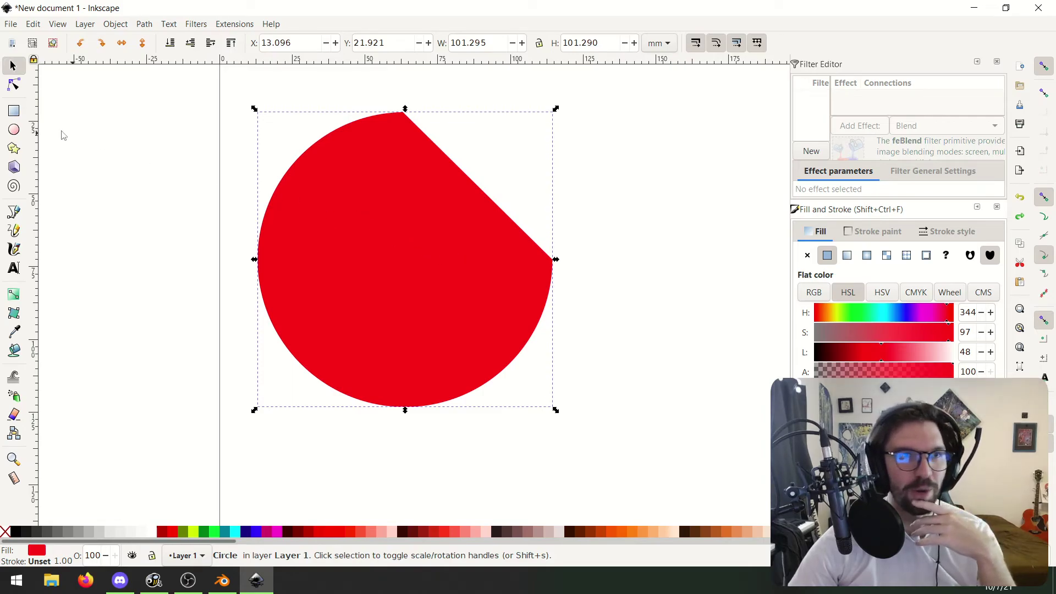
Try to pull the red shape's straight edge inward with the Node tool, and reselect the shape.
click(14, 132)
click(14, 85)
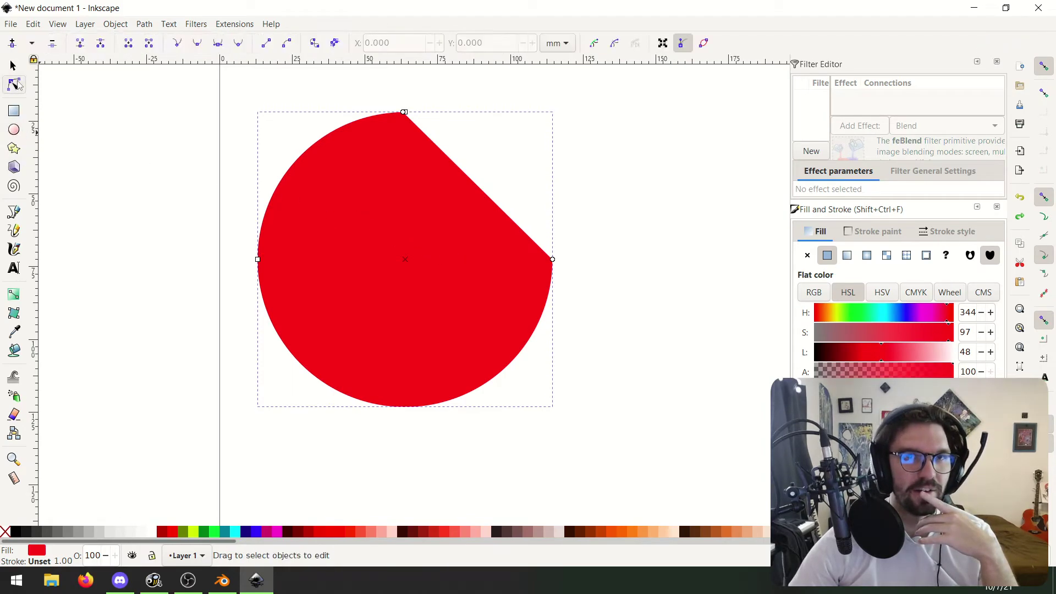
drag(490, 170, 424, 229)
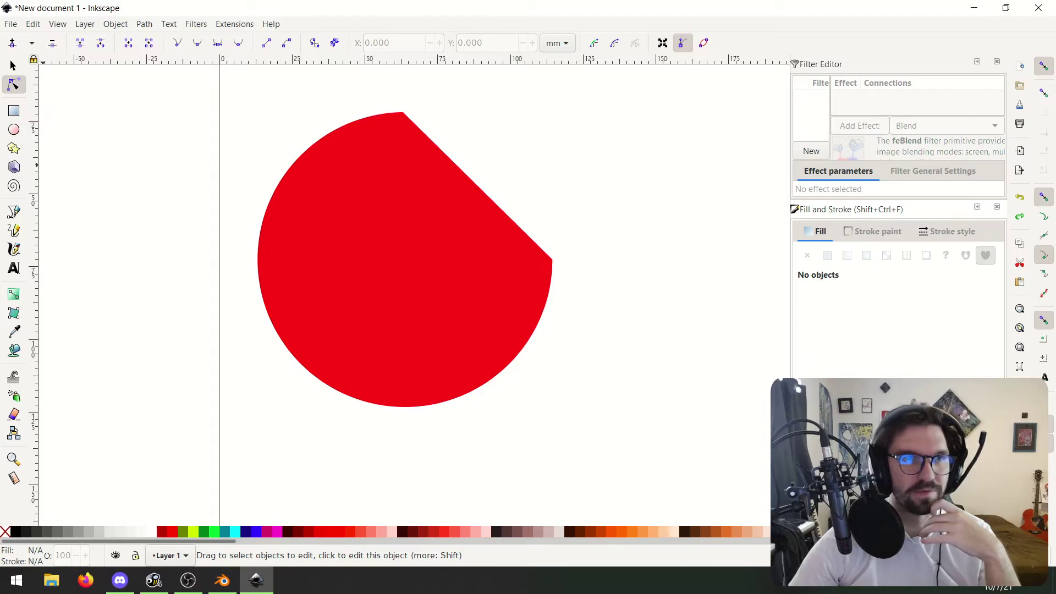
click(394, 228)
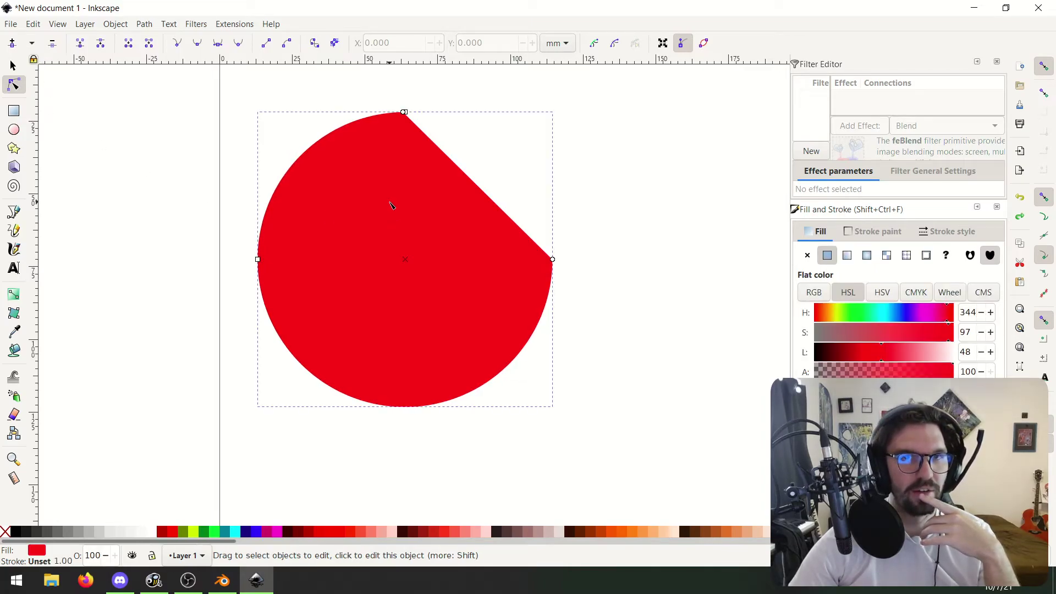
Draw a blue-filled circular arc about 44 mm wide beside the red shape and close it into a full circle.
click(15, 131)
shift+drag(115, 153, 281, 279)
click(246, 532)
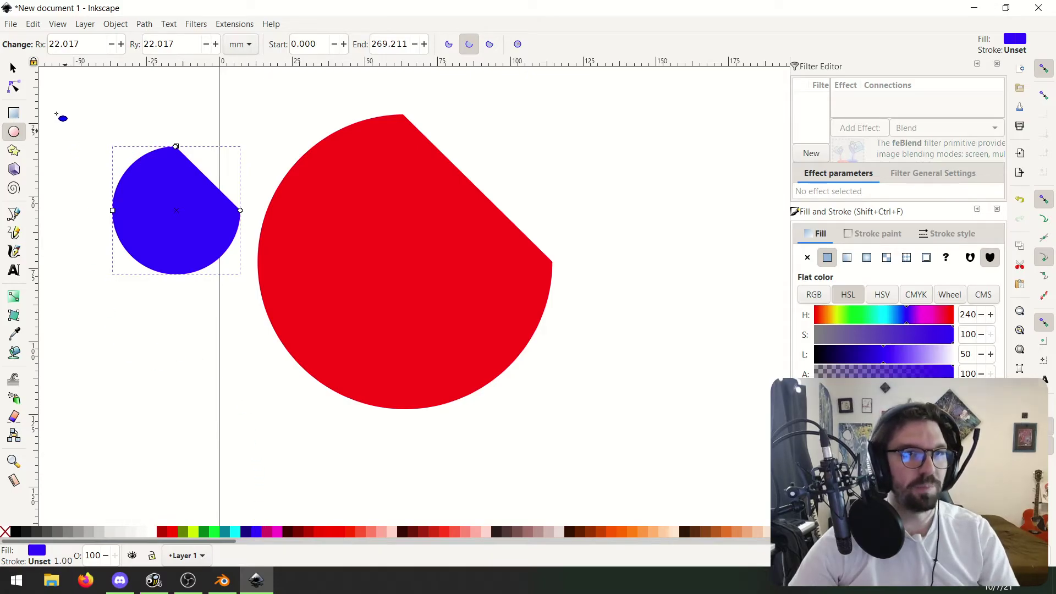
click(13, 67)
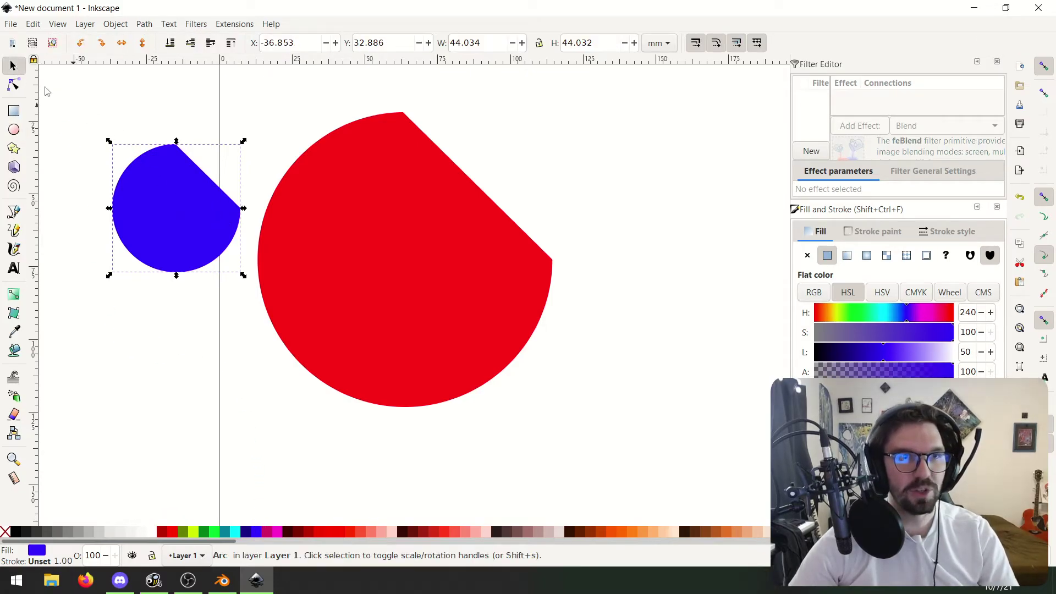
click(14, 84)
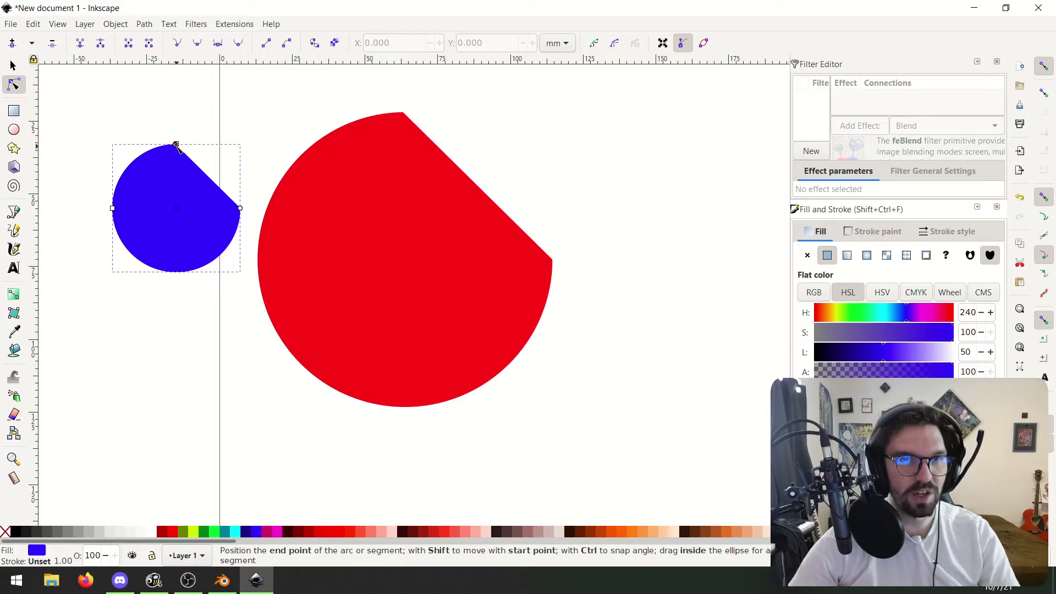
drag(176, 144, 240, 208)
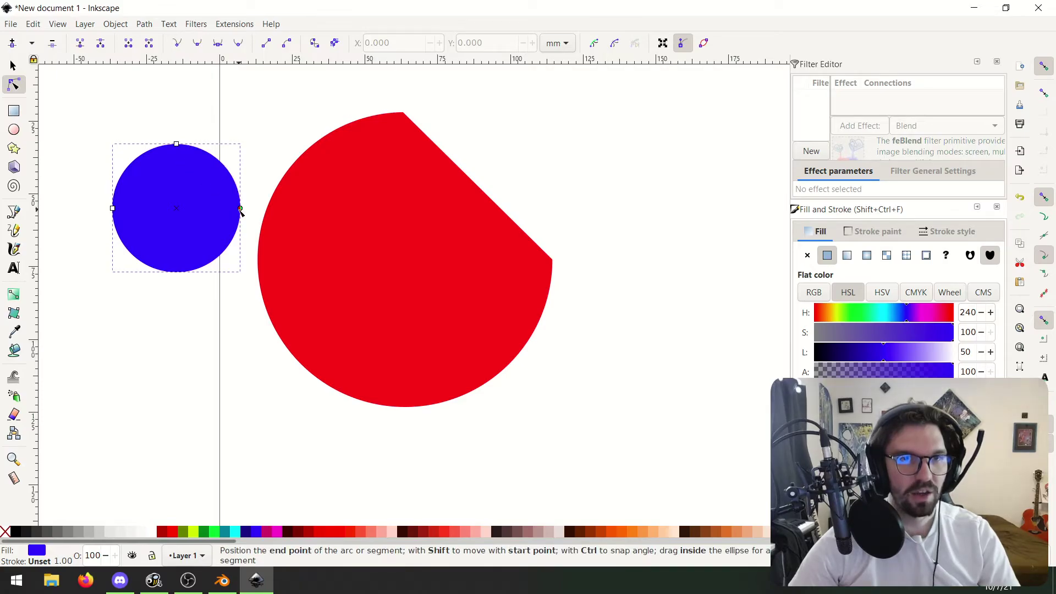
Move the blue circle onto the red shape and centre them horizontally and vertically relative to the biggest object.
click(8, 67)
drag(174, 207, 400, 248)
shift+click(501, 303)
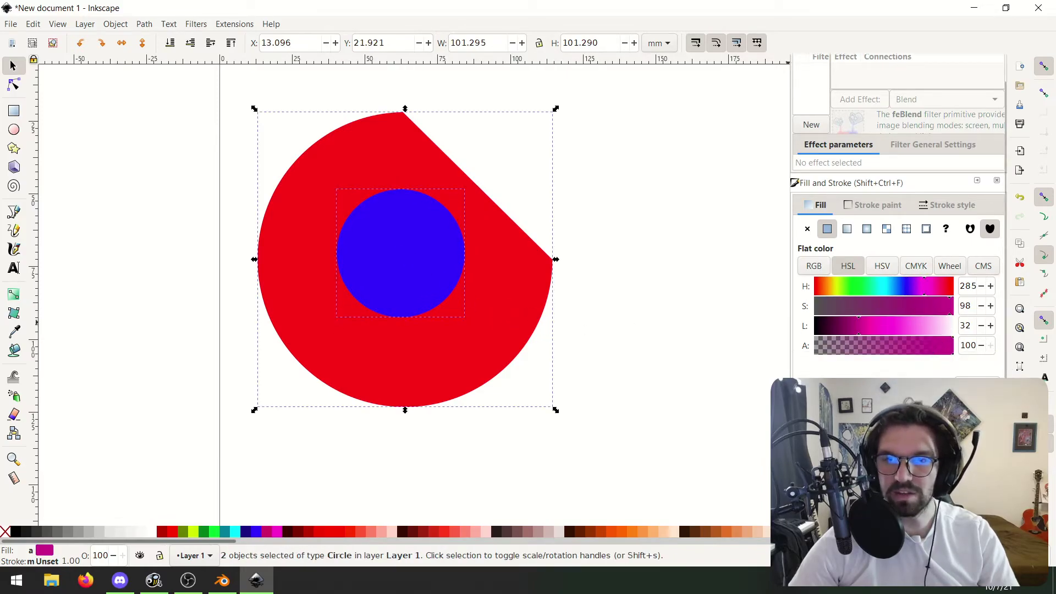
key(ctrl+shift+a)
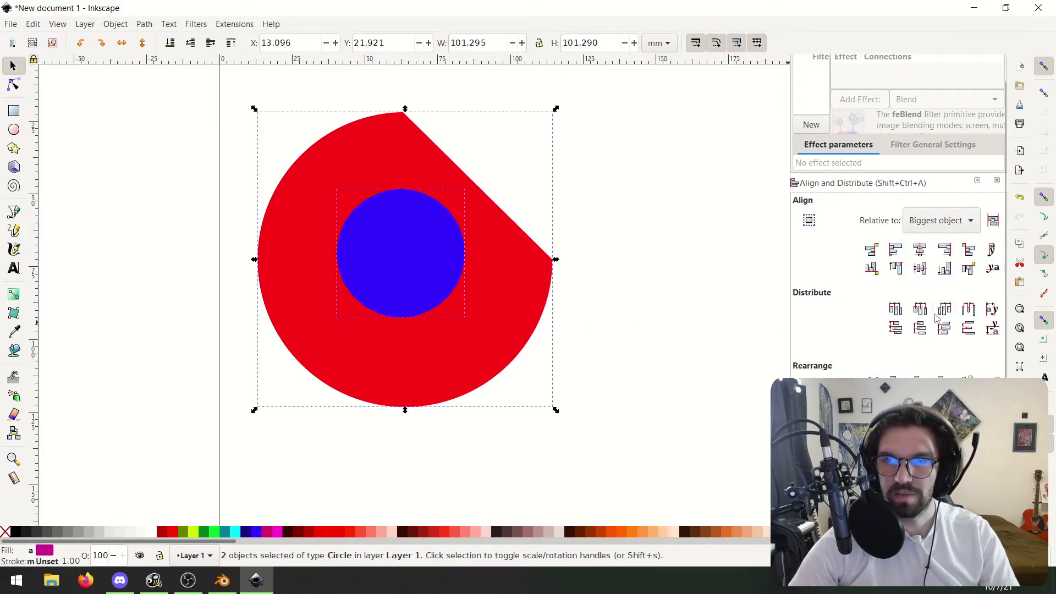
click(919, 249)
click(920, 269)
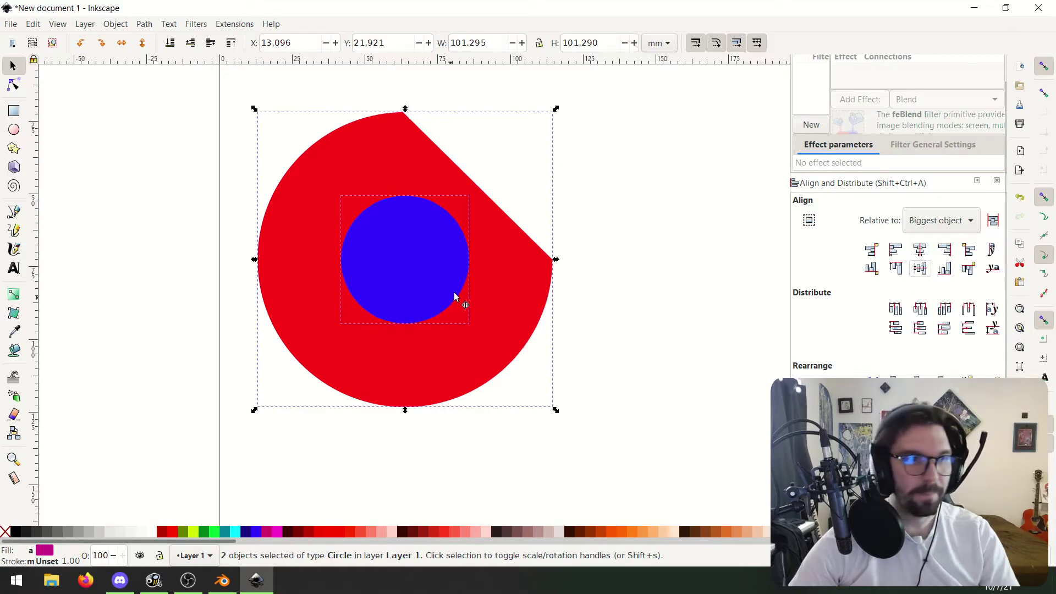
Scale the blue circle up proportionally about its centre to about 75.4 mm wide.
click(617, 341)
click(417, 262)
ctrl+shift+drag(473, 192, 590, 151)
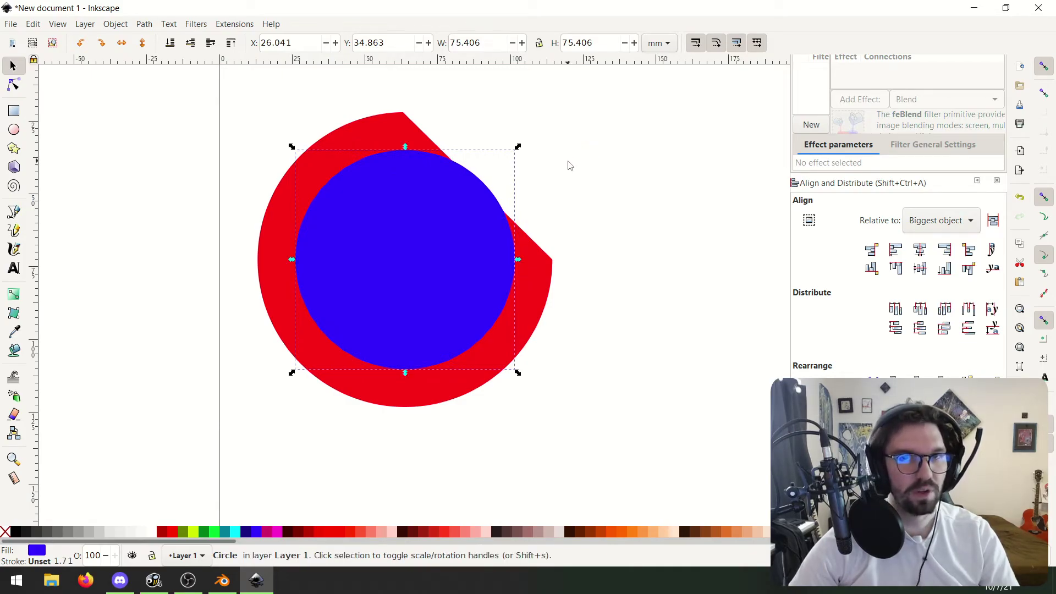
Cut the blue circle out of the red shape with the Difference path operation.
click(348, 133)
shift+click(365, 210)
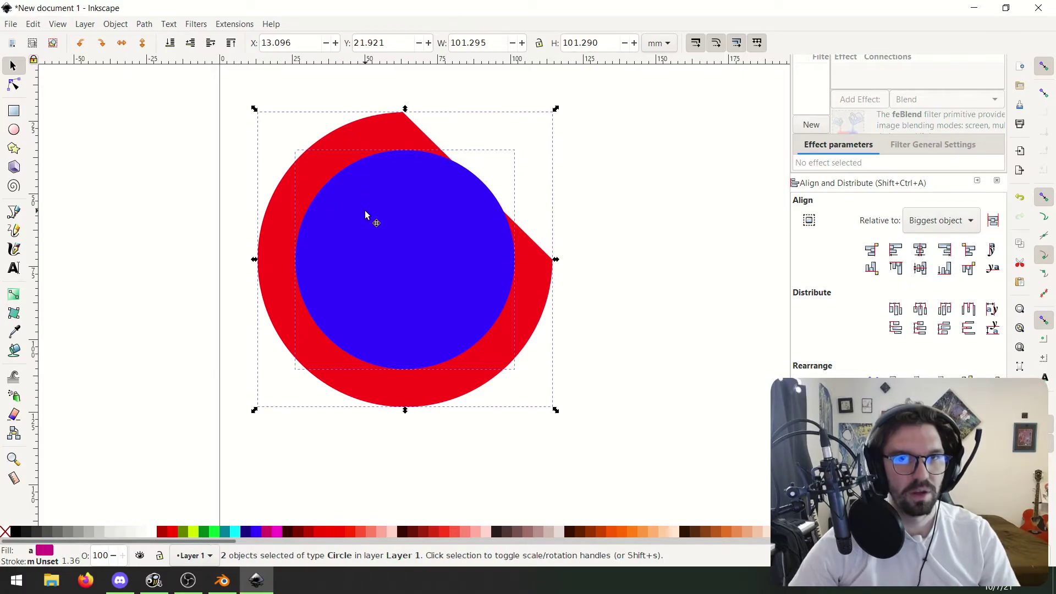
click(117, 23)
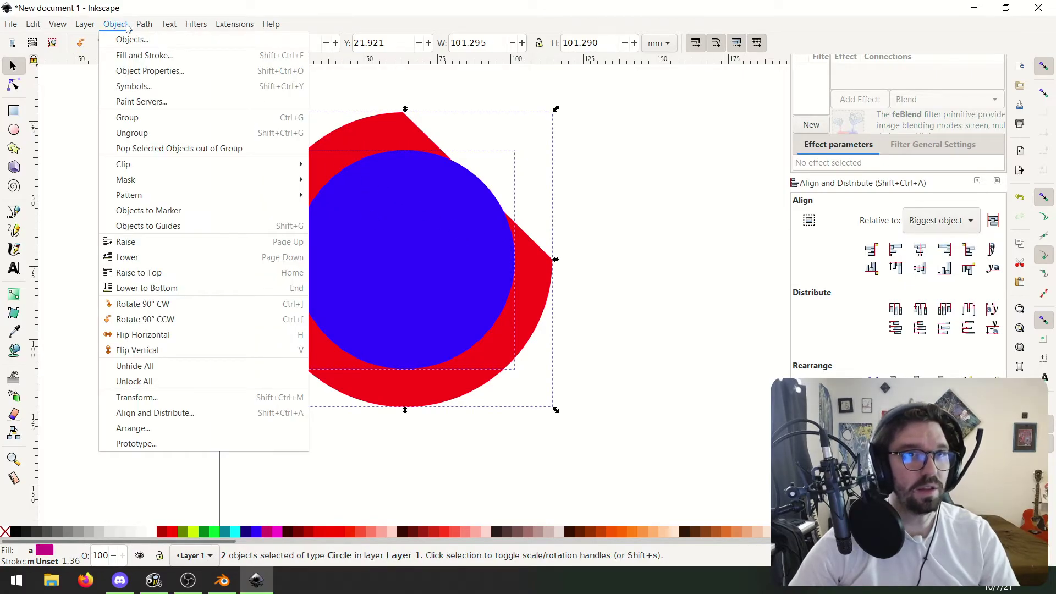
mouse_move(144, 25)
click(168, 101)
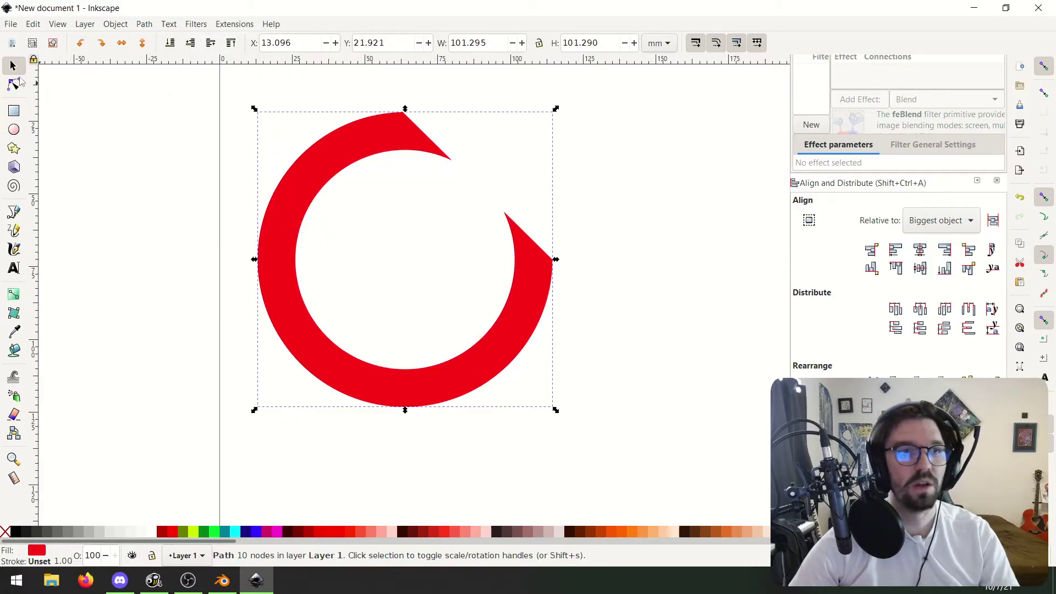
Delete the inner tip node and its neighbouring inner node on each side of the red ring's opening.
click(51, 118)
click(370, 142)
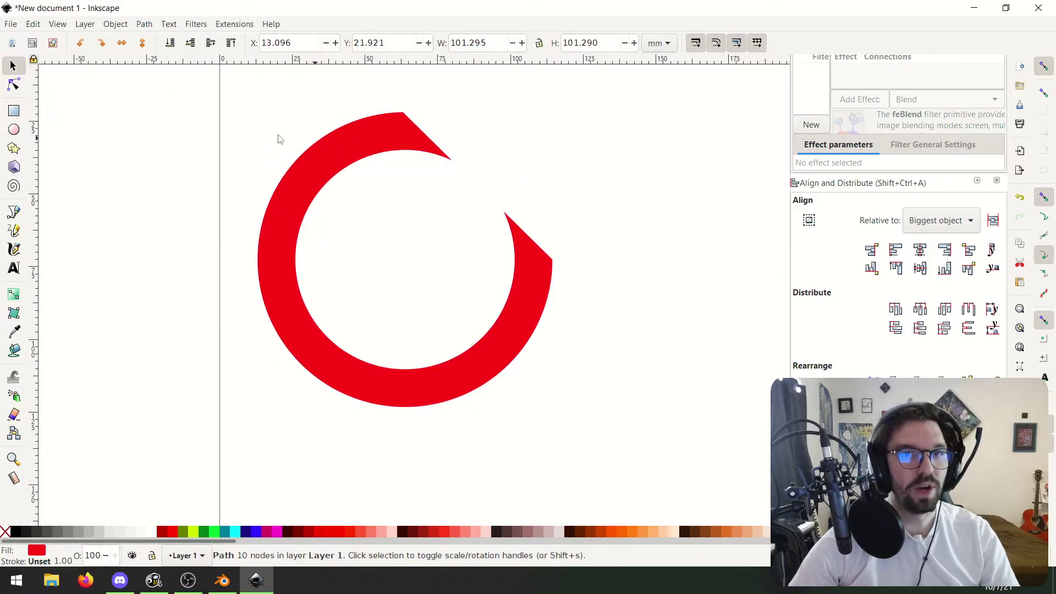
click(14, 85)
click(452, 160)
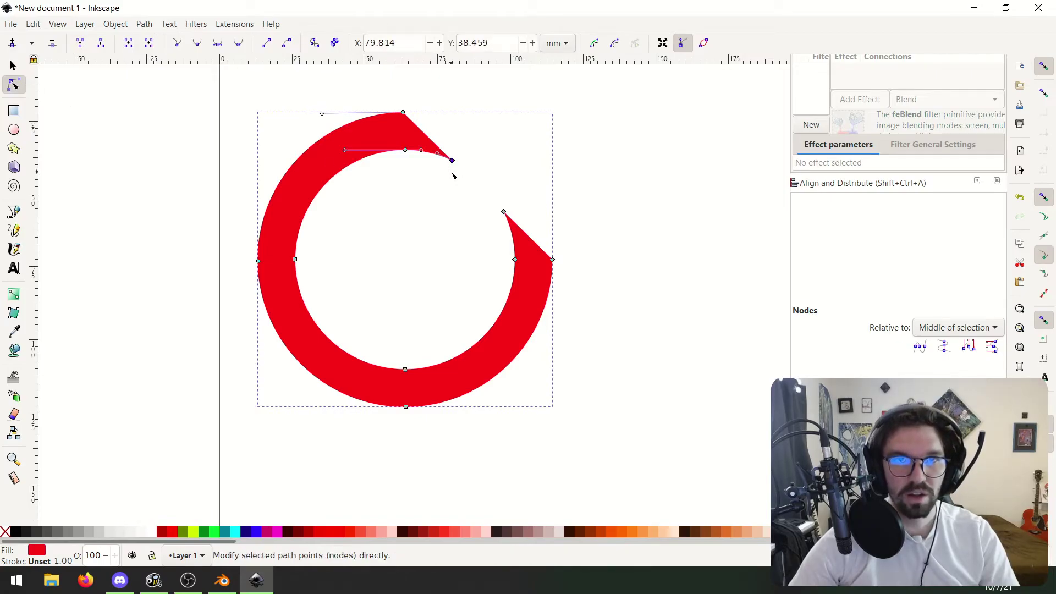
click(53, 43)
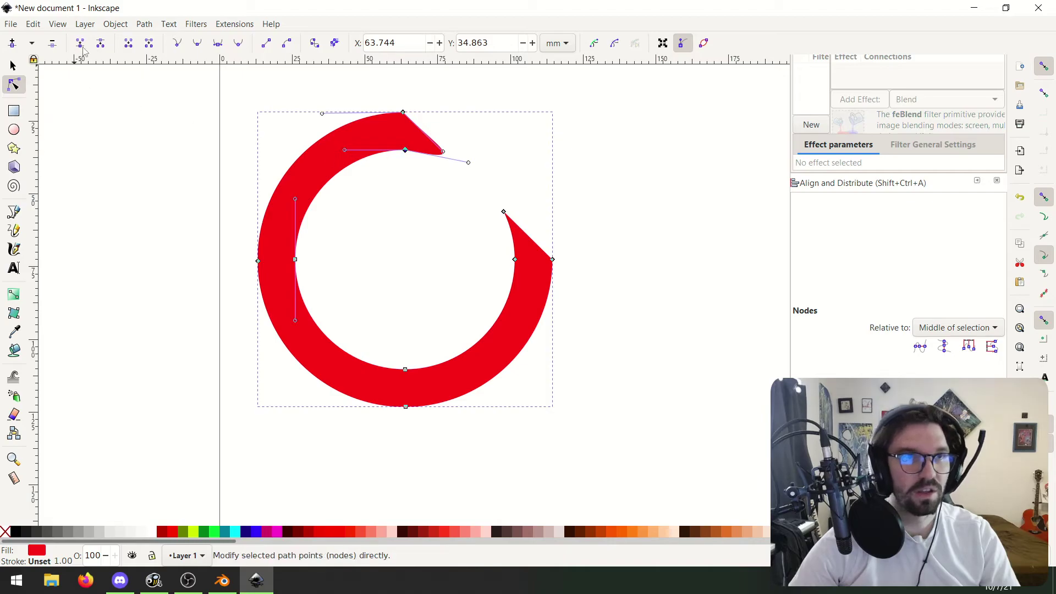
click(53, 43)
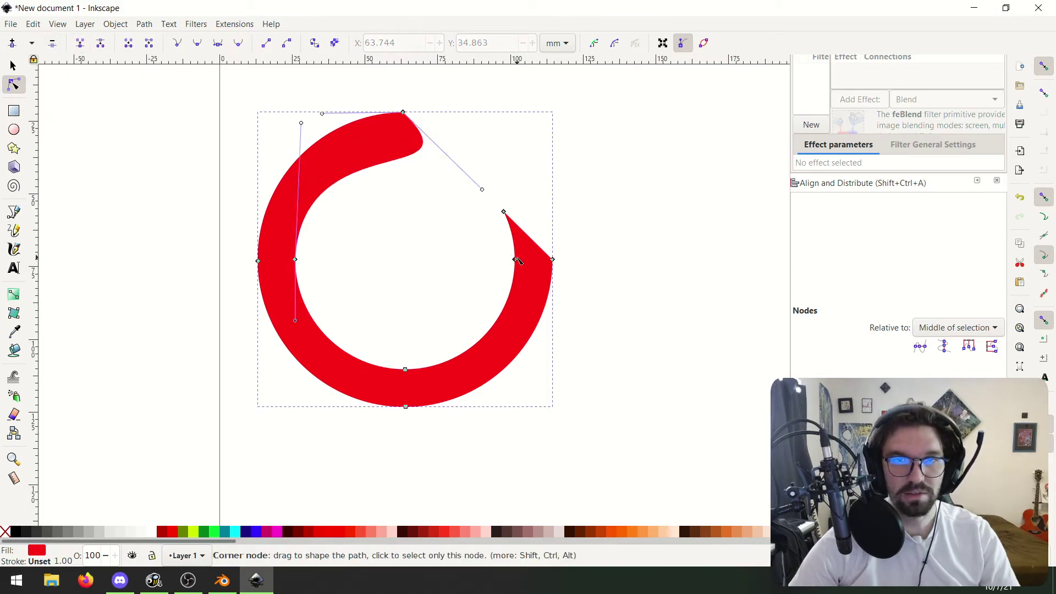
click(52, 43)
click(503, 211)
click(53, 43)
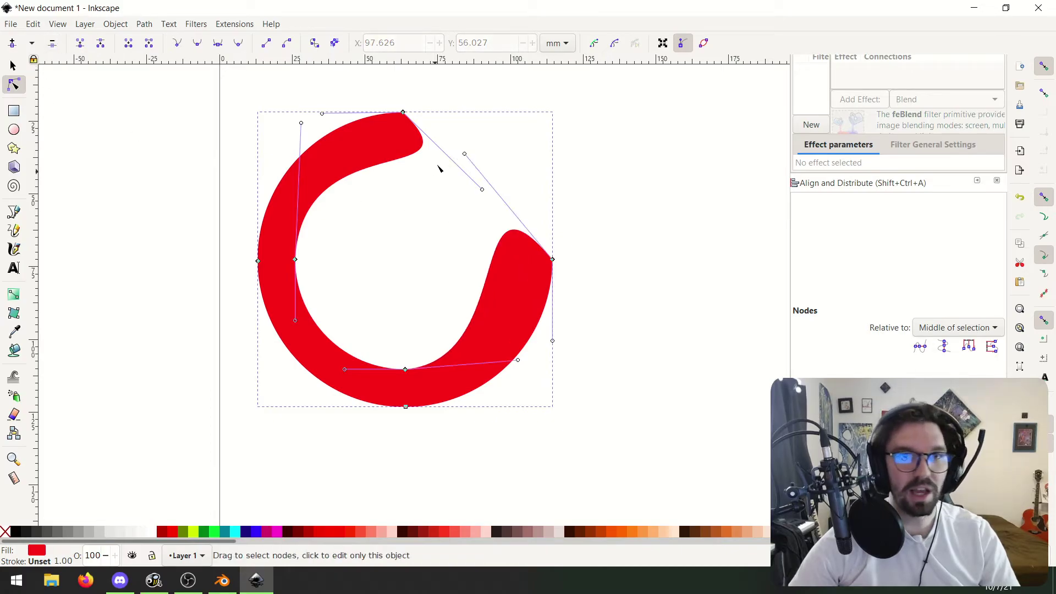
Turn the two outer end nodes at the red ring's opening into corner nodes without curve handles.
click(403, 112)
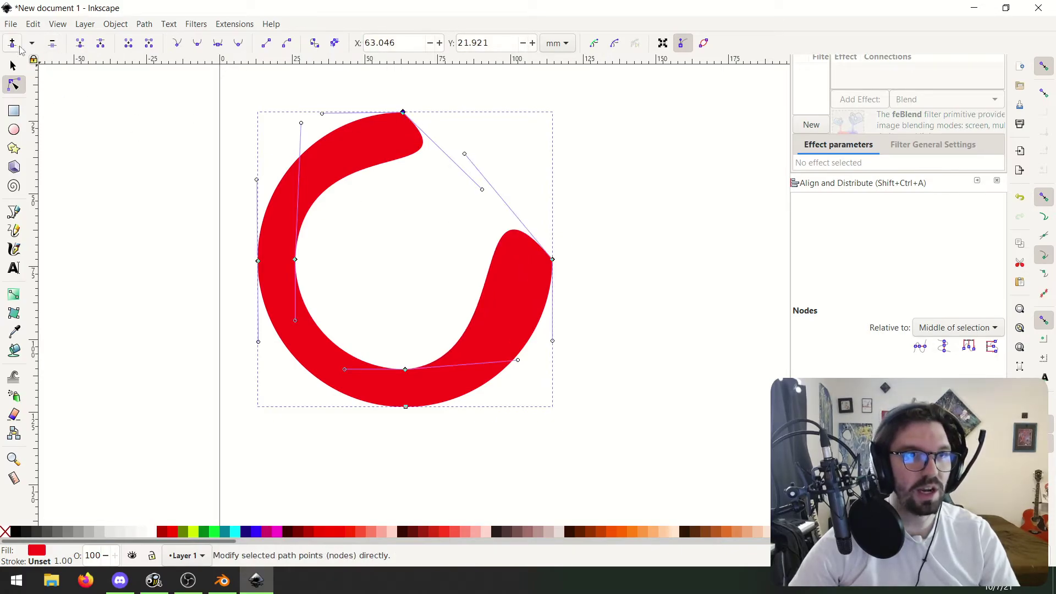
click(177, 44)
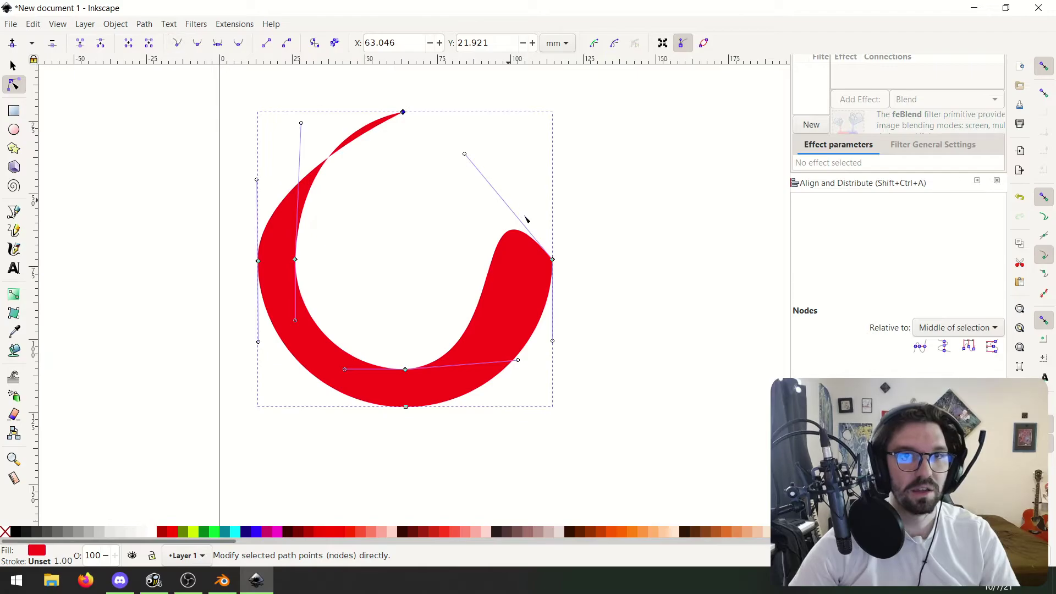
click(553, 259)
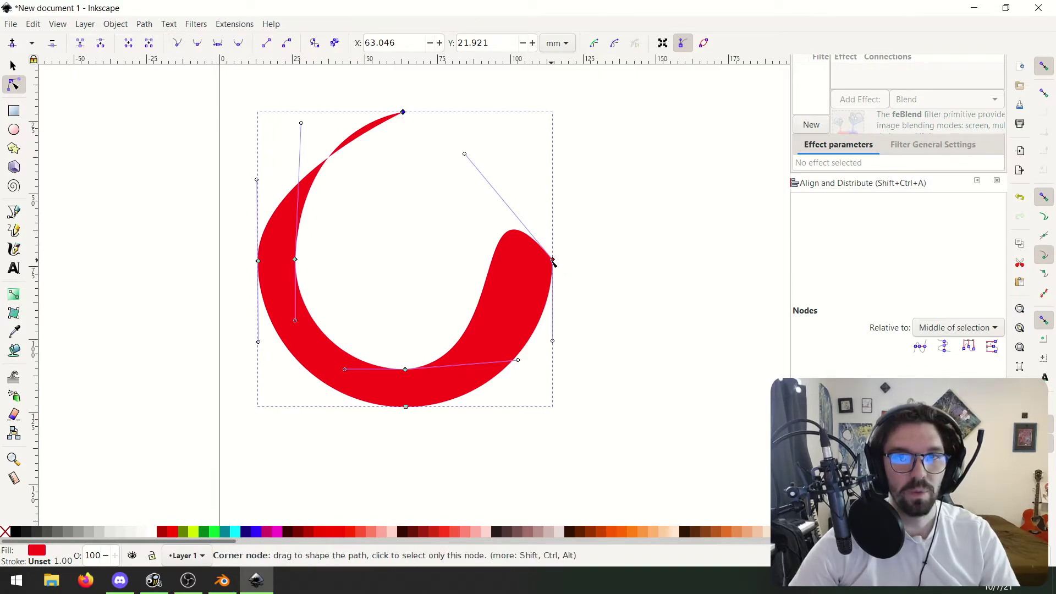
click(176, 43)
Insert a node beside the lowest node of the red ring's inner curve, and reselect the shape.
click(295, 259)
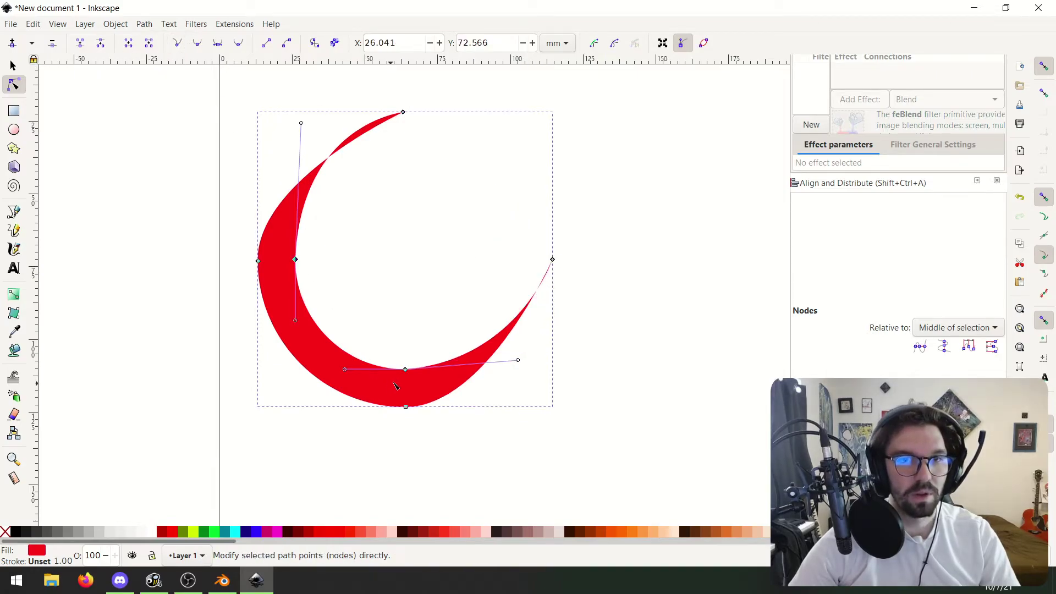
click(405, 369)
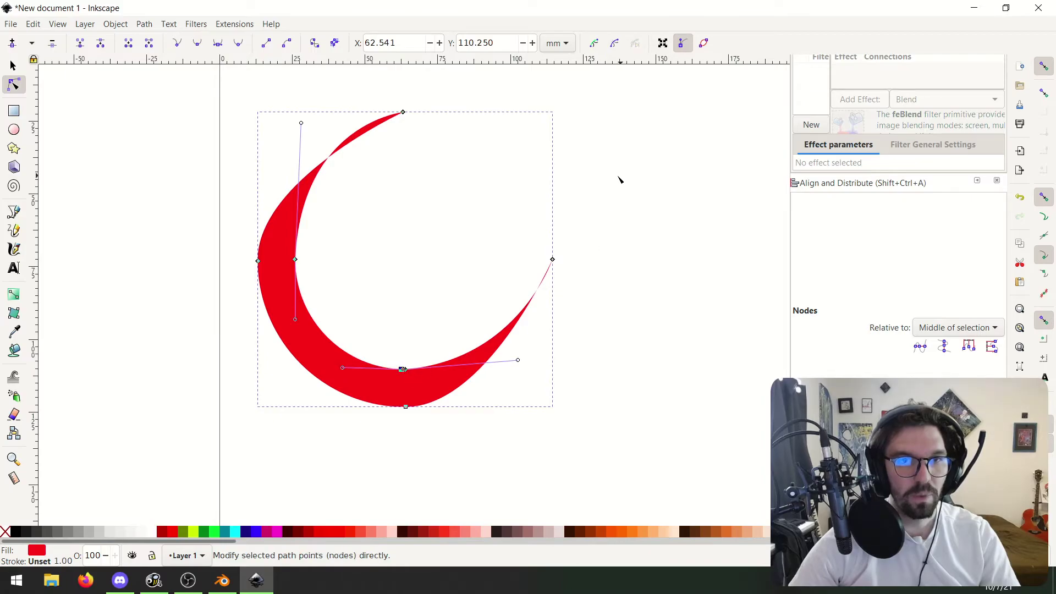
key(s)
right_click(514, 191)
click(325, 365)
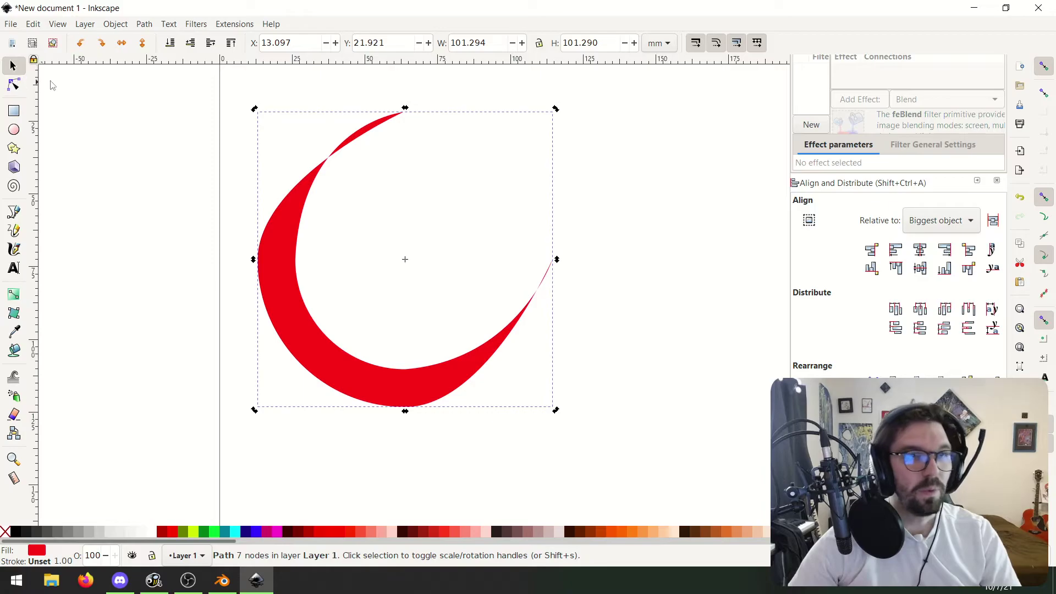
Reshape the red crescent's inner left curve by adjusting the inner left node's upper handle and moving the node toward the centre.
click(14, 85)
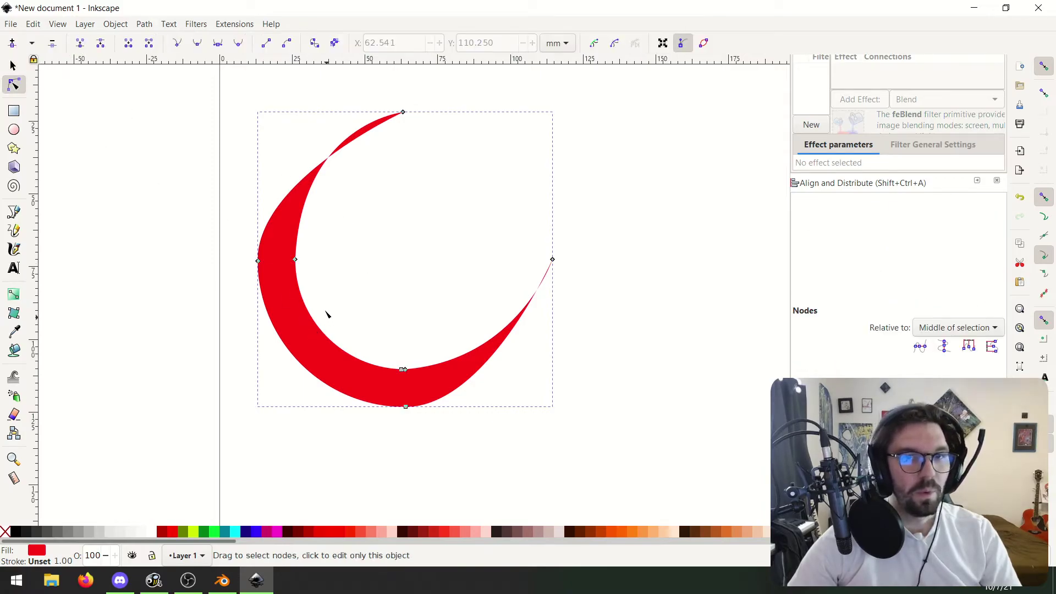
click(295, 259)
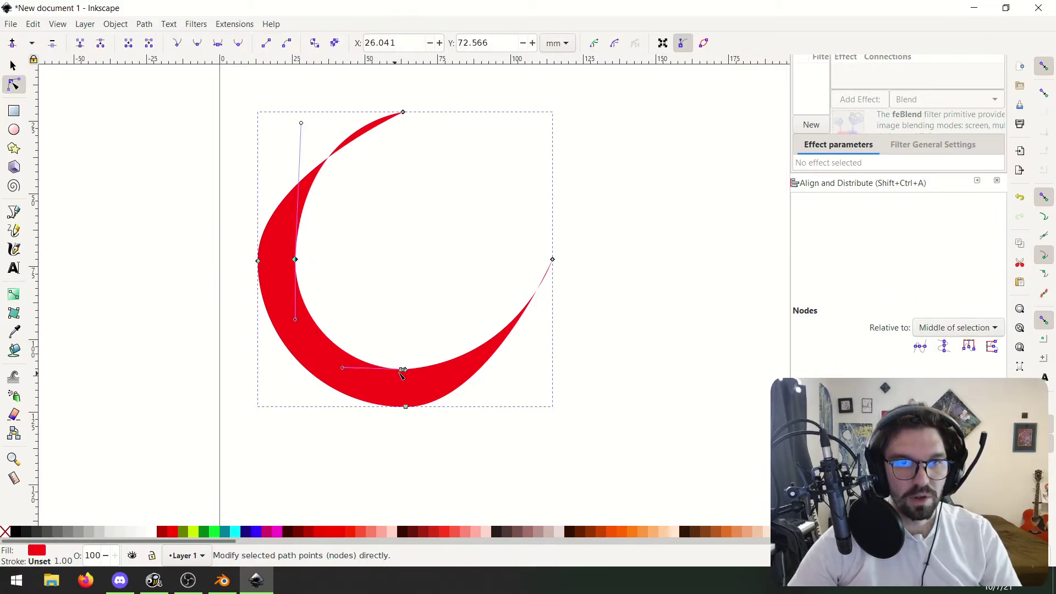
drag(304, 124, 332, 174)
click(403, 113)
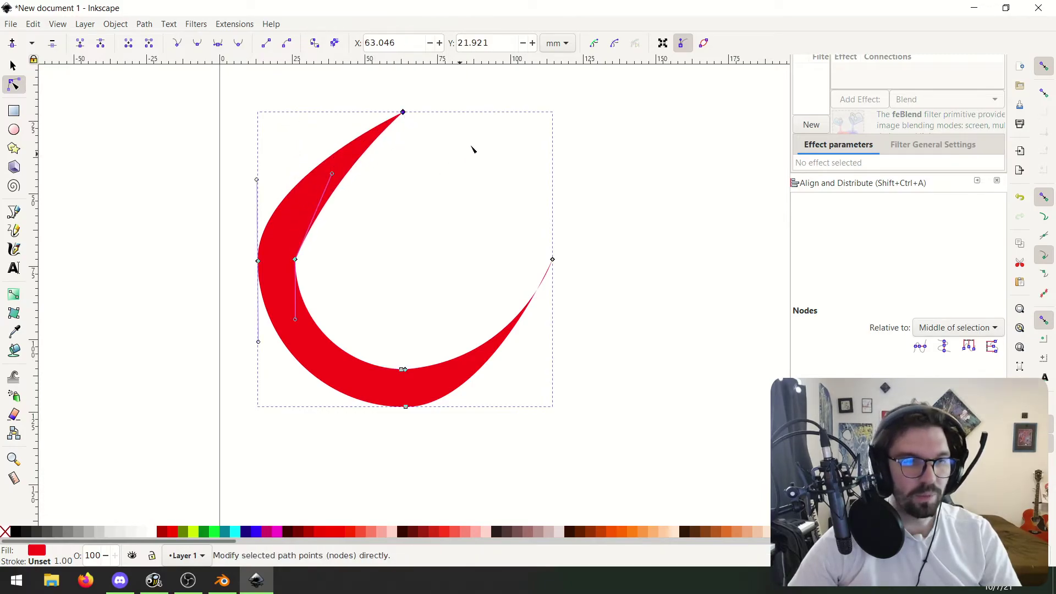
click(332, 177)
click(296, 260)
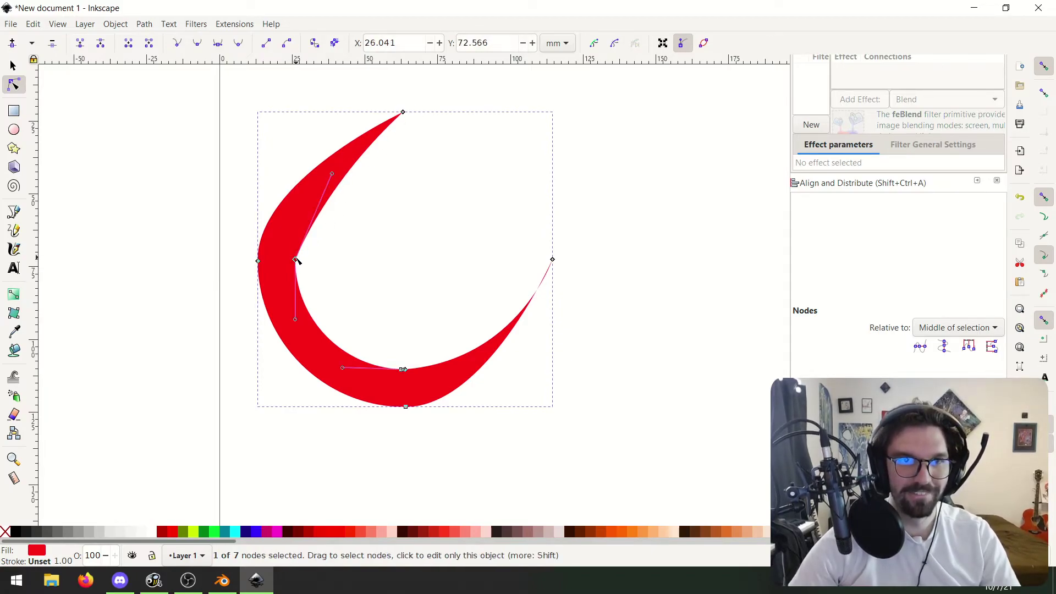
drag(333, 177, 300, 198)
drag(298, 262, 324, 259)
Try moving the lowest node of the crescent's inner curve up toward the opening, undo it, and deselect the nodes.
drag(405, 369, 441, 312)
key(ctrl+z)
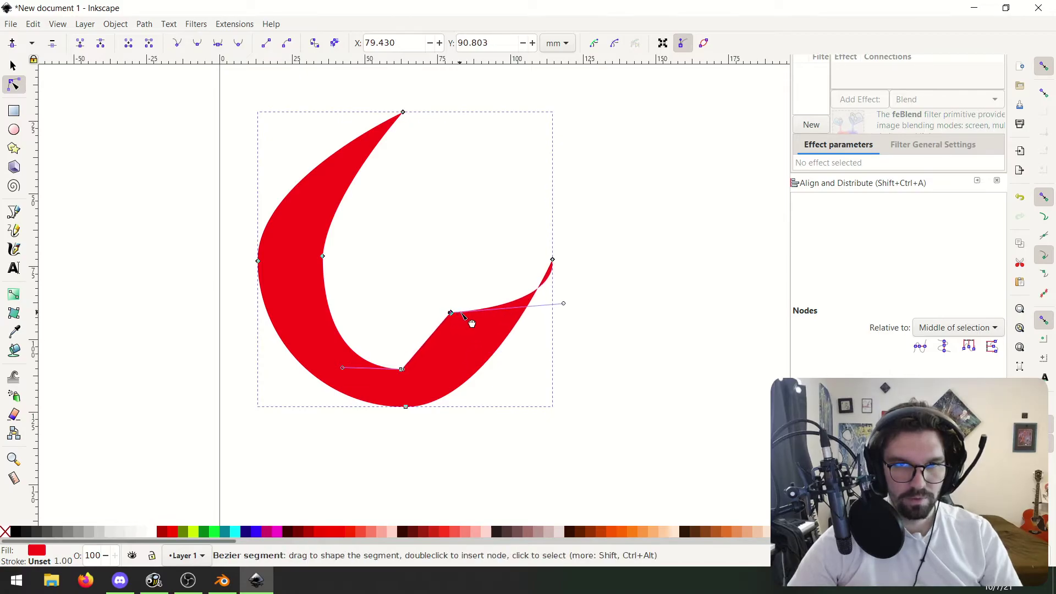
key(ctrl+z)
click(407, 208)
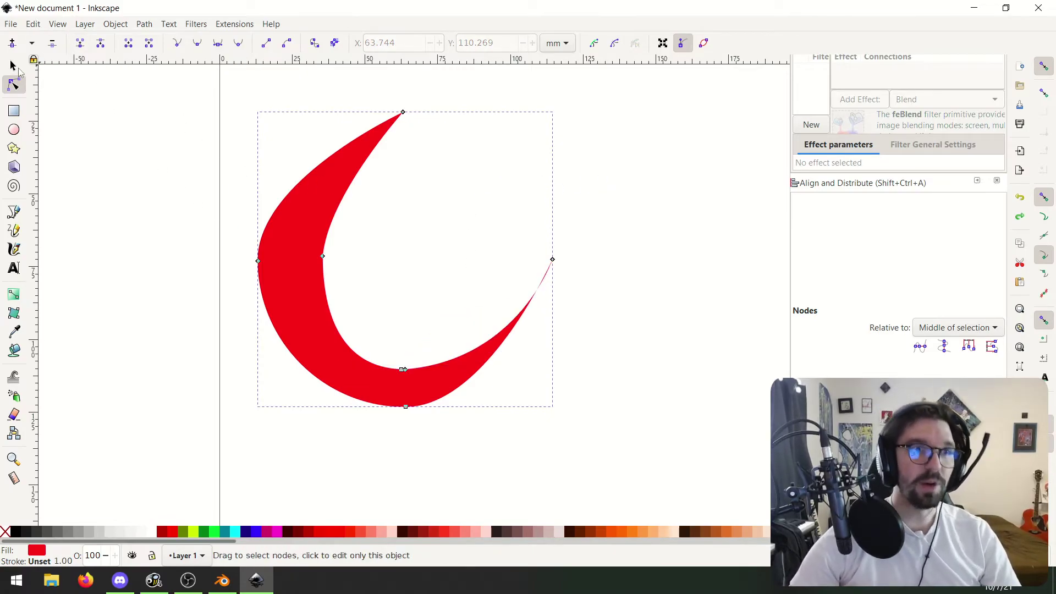
Delete the red crescent shape from the canvas.
key(s)
click(127, 155)
click(326, 209)
key(Delete)
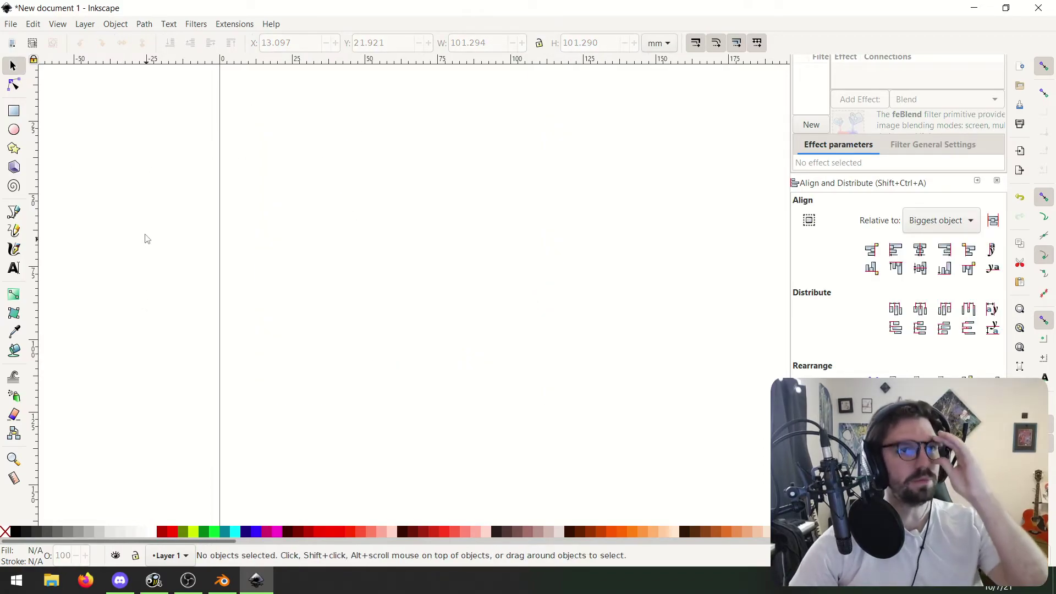
Draw a blue star in the page's upper left area and set its corners to 5.
click(13, 149)
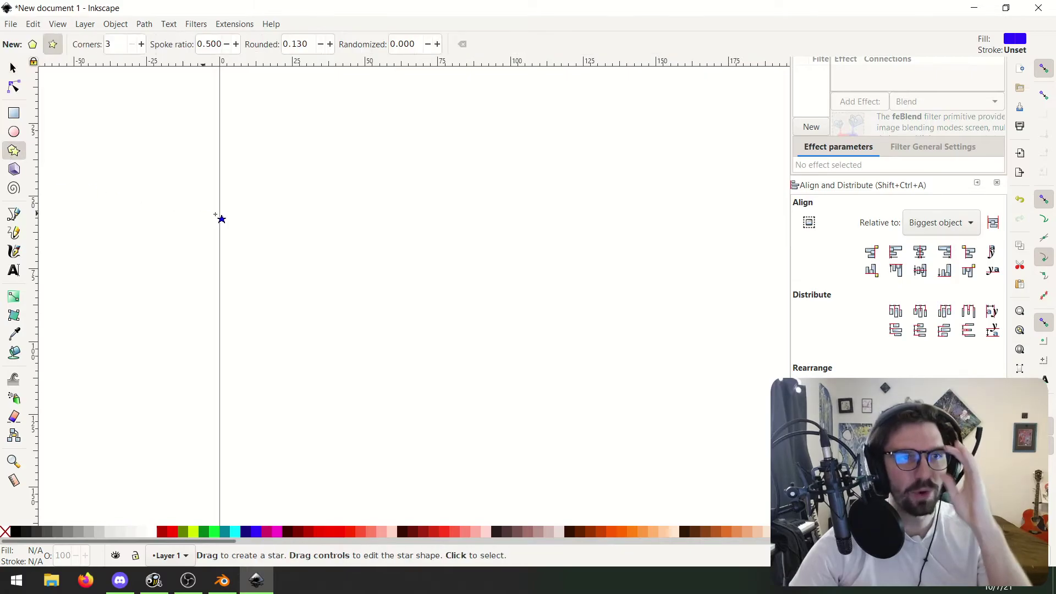
drag(313, 188, 366, 204)
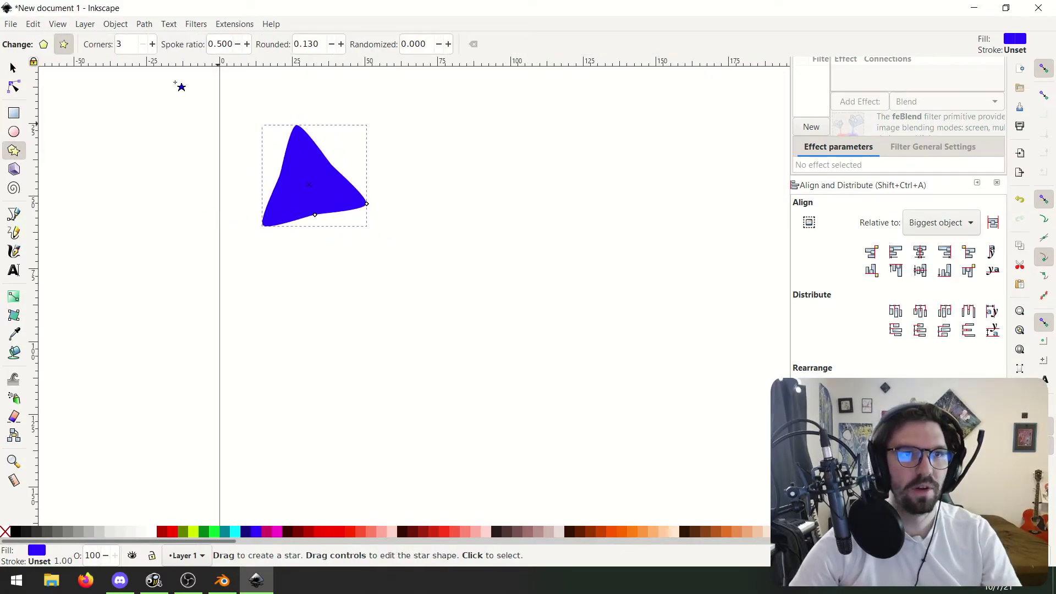
click(152, 44)
click(152, 44)
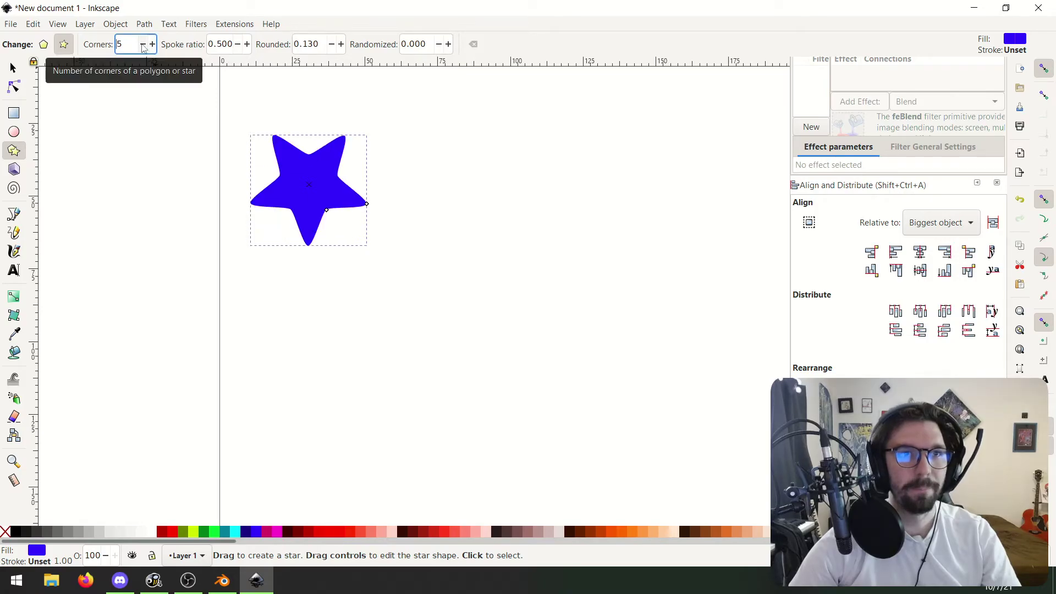
Try the star with 7 corners, and return it to 5.
click(153, 44)
click(153, 44)
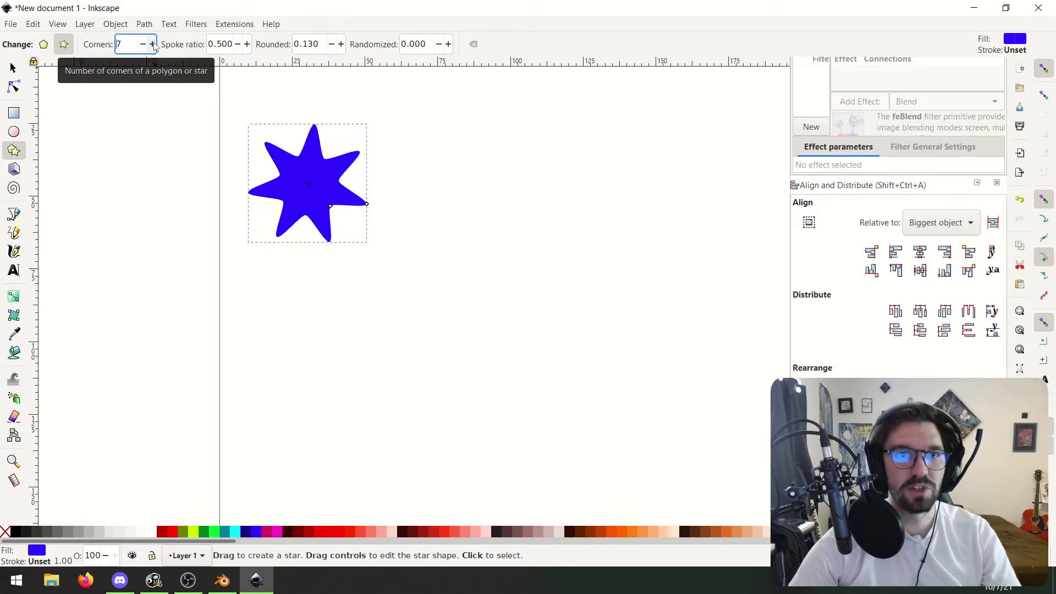
click(145, 45)
click(145, 45)
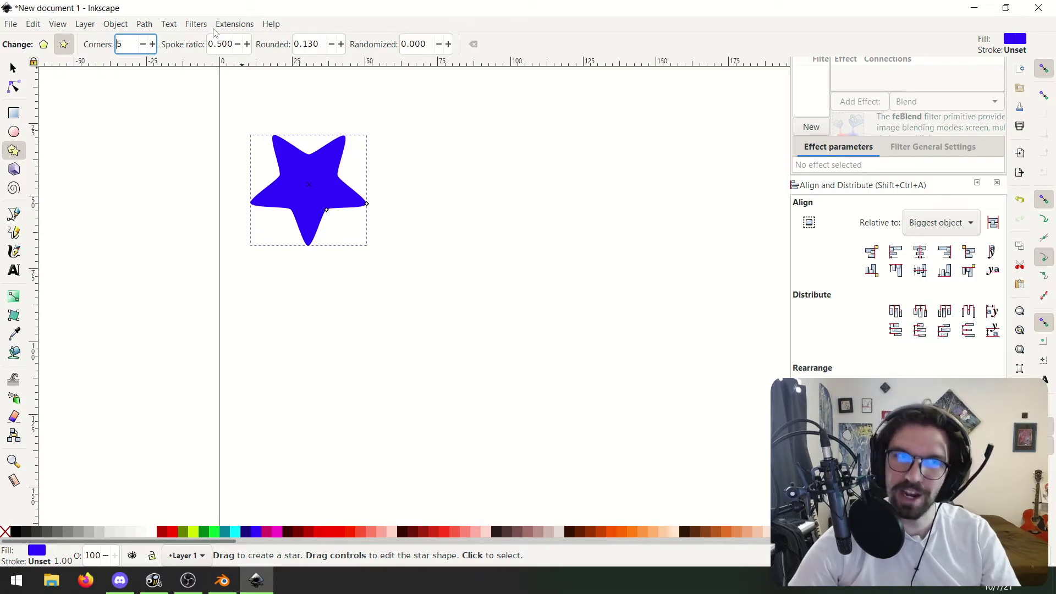
Try the star with completely sharp corners by reducing its roundness to 0.
click(331, 45)
click(332, 45)
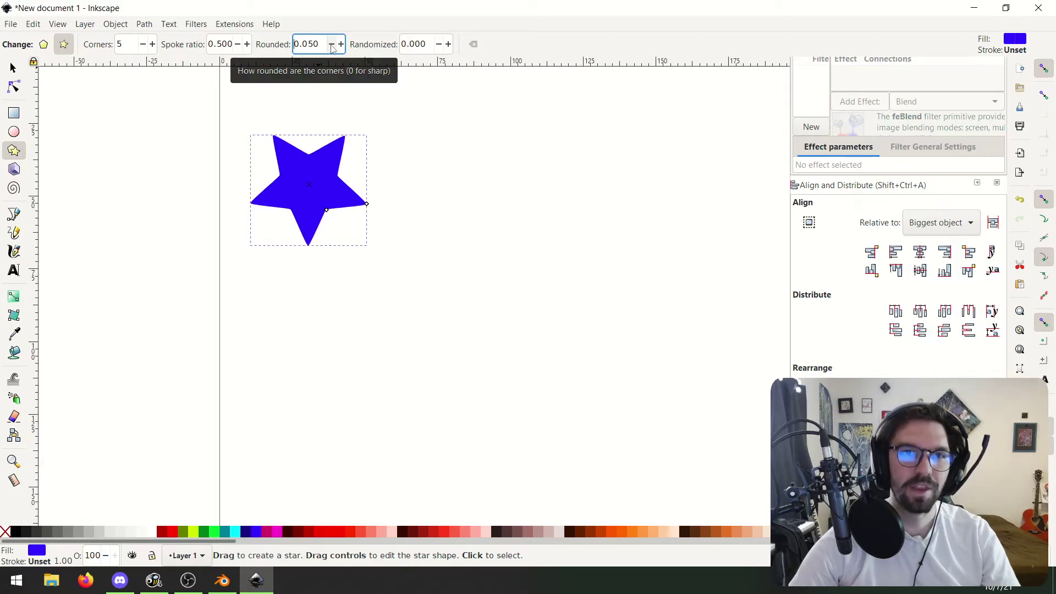
click(331, 47)
click(332, 46)
click(332, 46)
click(332, 46)
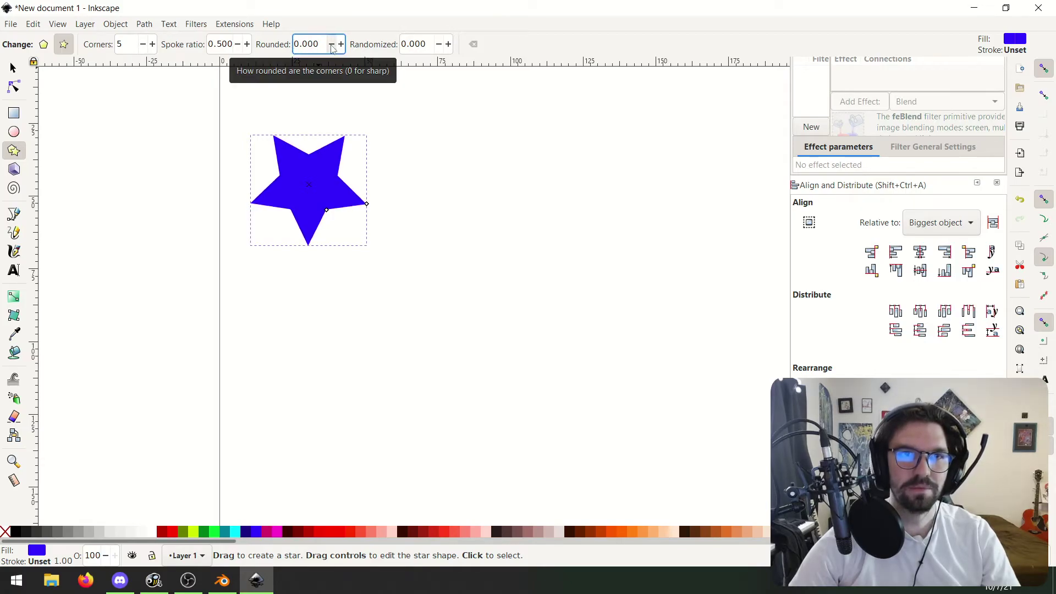
Set the star's roundness to 0.100 for slightly softened tips.
click(340, 44)
click(341, 44)
click(341, 44)
click(341, 44)
click(341, 44)
click(341, 44)
click(341, 44)
click(341, 44)
click(341, 44)
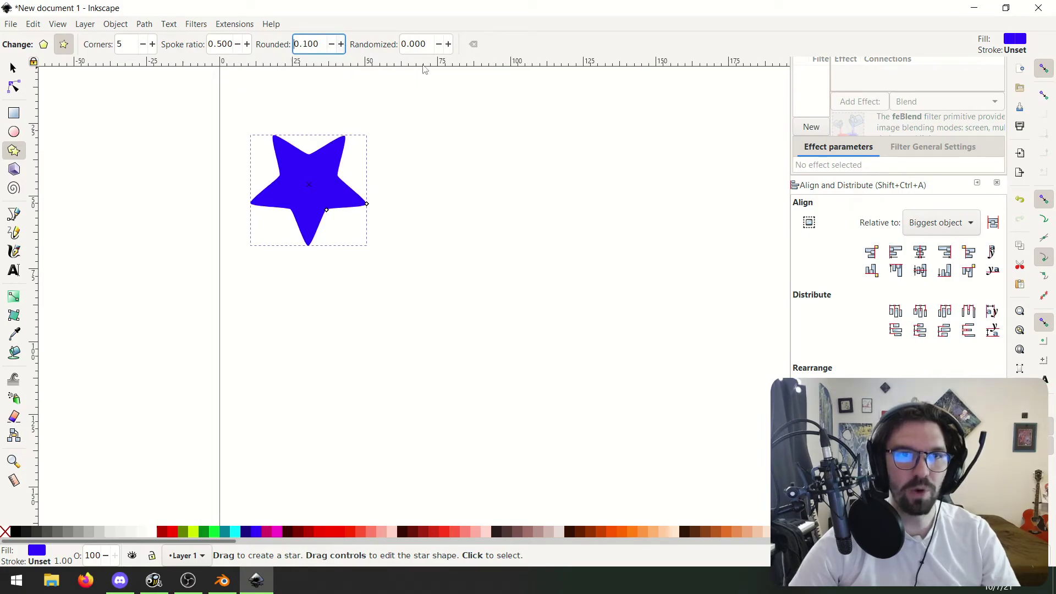
Adjust the star's spoke ratio to 0.550 to make its arms slightly fuller.
click(247, 44)
click(247, 44)
click(247, 44)
click(247, 44)
click(247, 44)
click(247, 44)
click(247, 44)
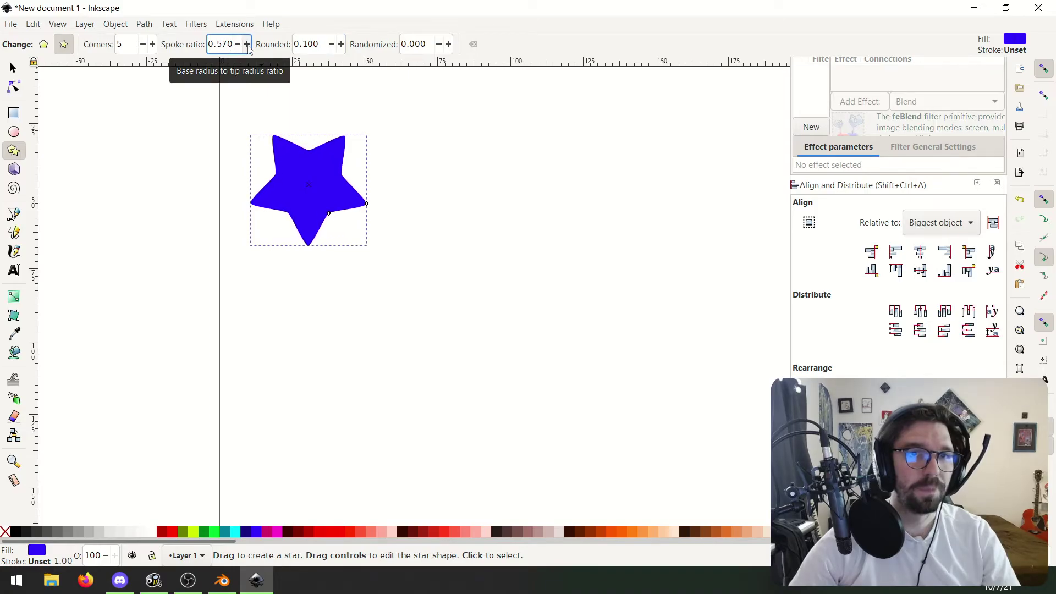
click(238, 44)
click(237, 44)
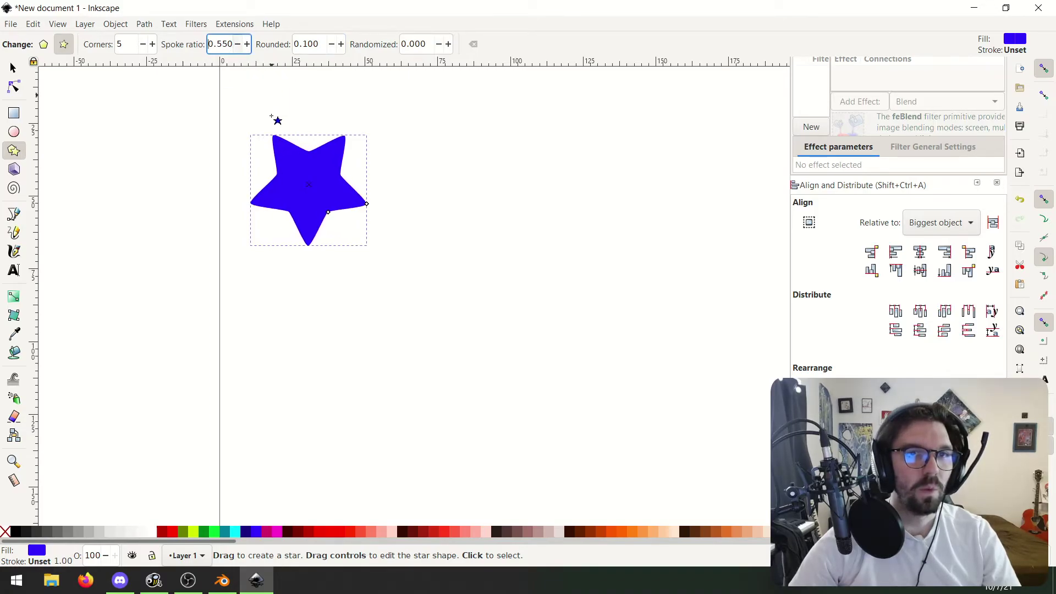
Move the star toward the middle of the visible page, to about X 62.8 mm and Y 55.9 mm.
click(14, 68)
click(123, 166)
click(321, 178)
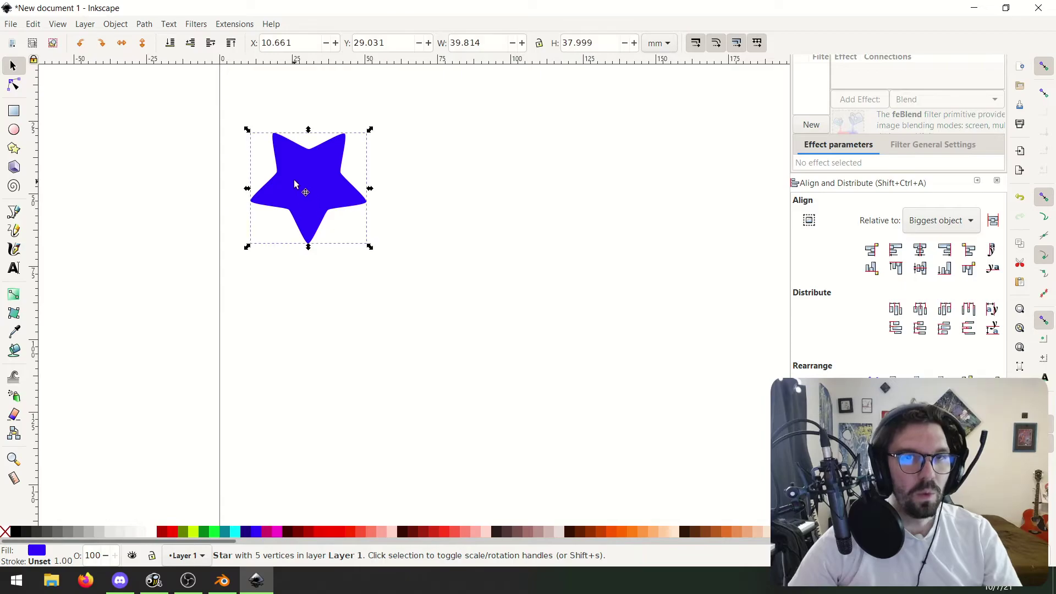
drag(305, 179, 457, 256)
click(446, 254)
click(447, 254)
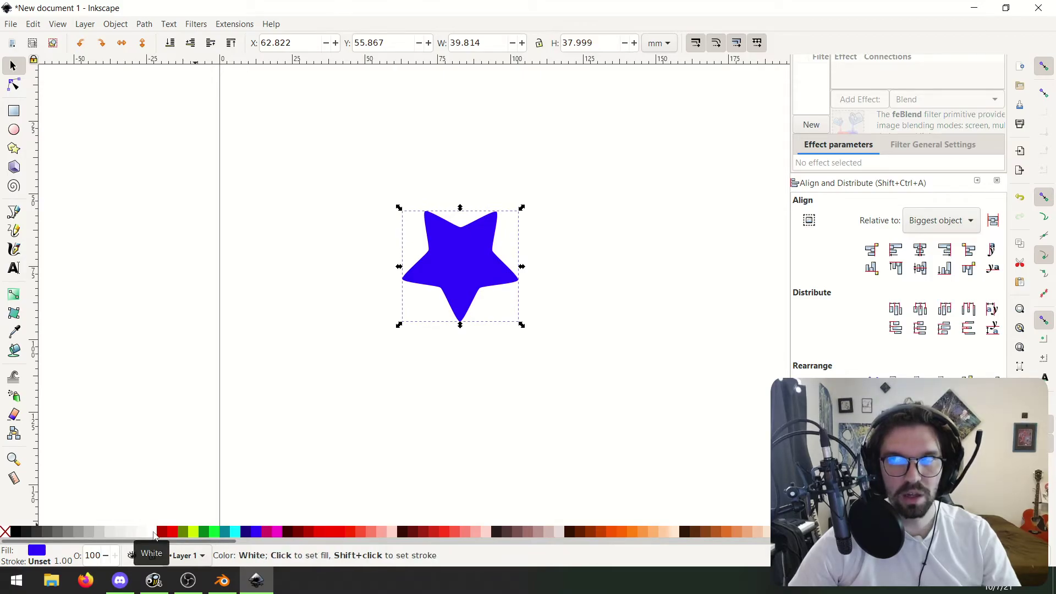
Fill the star with black and leave it selected.
click(17, 533)
click(339, 420)
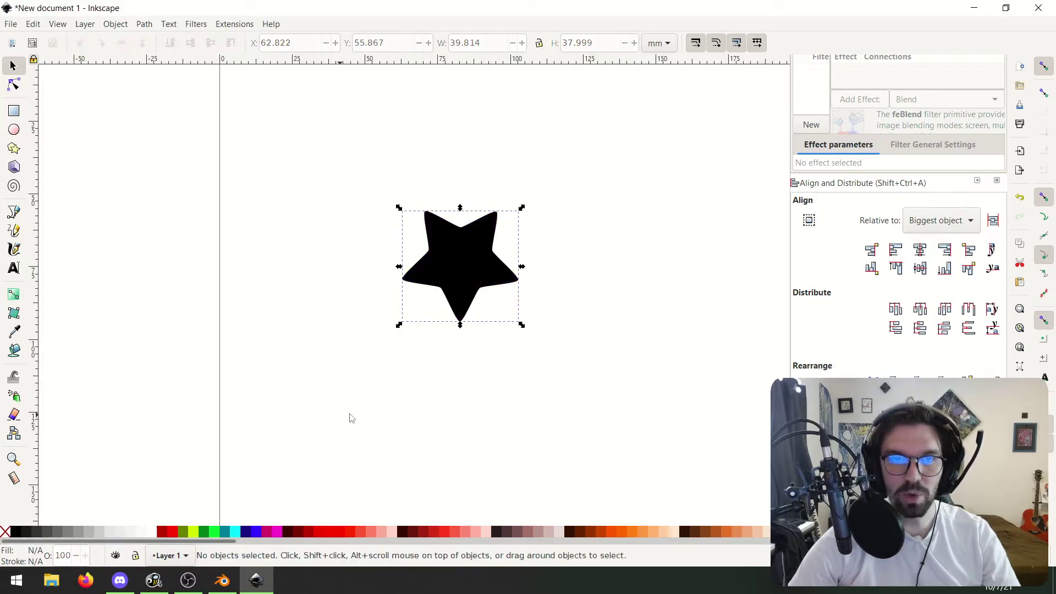
click(488, 260)
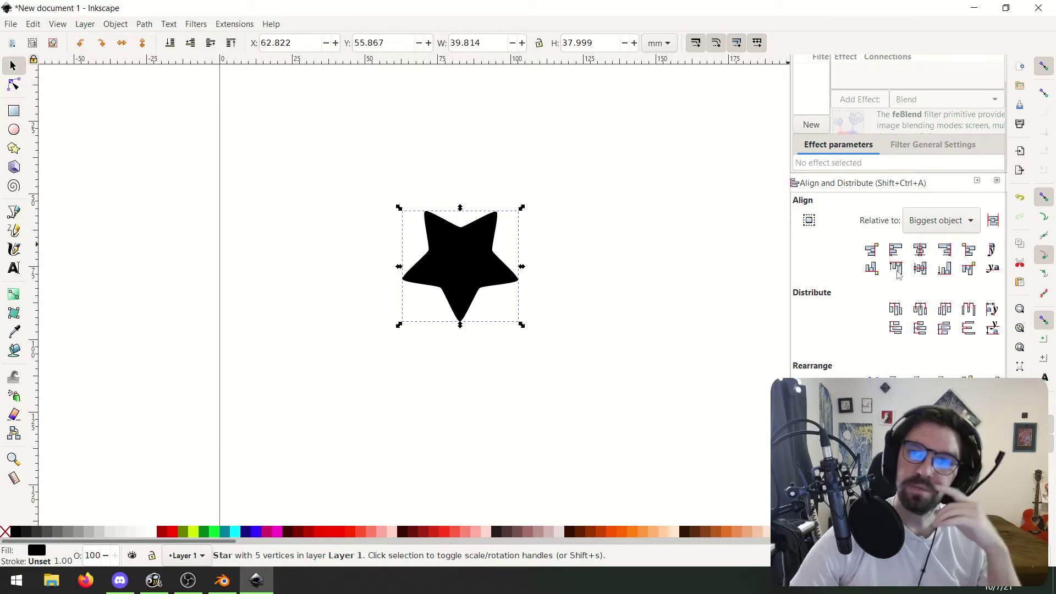
click(587, 376)
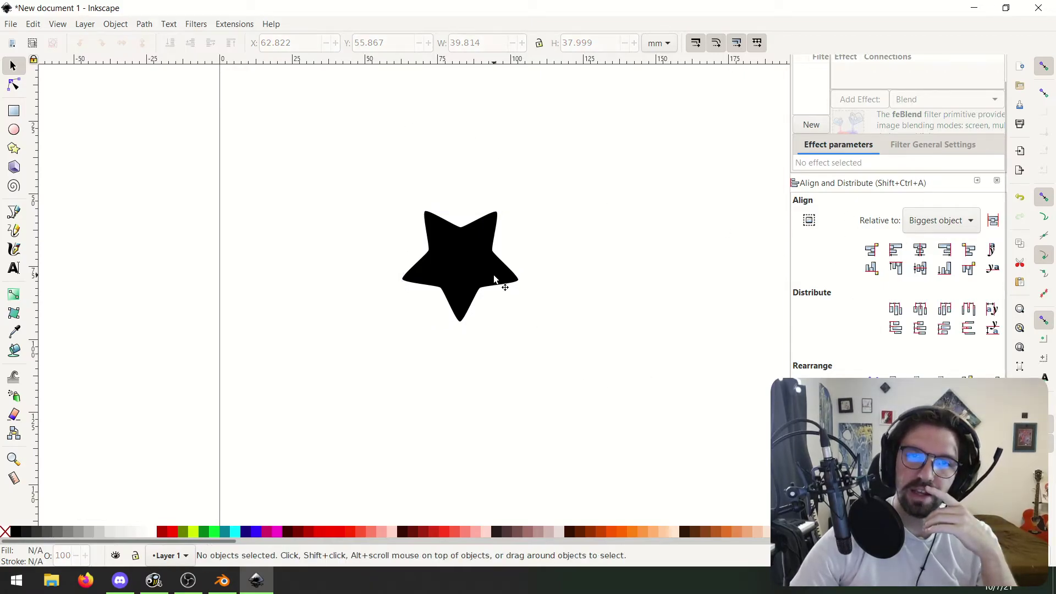
click(491, 278)
Launch Krita.
key(super)
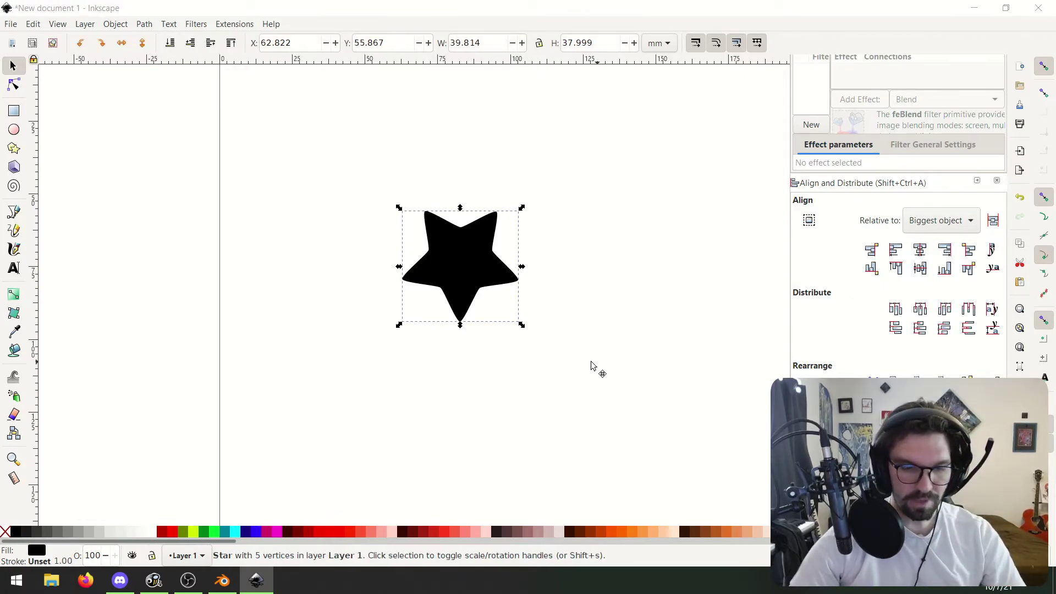
text(krita)
key(Return)
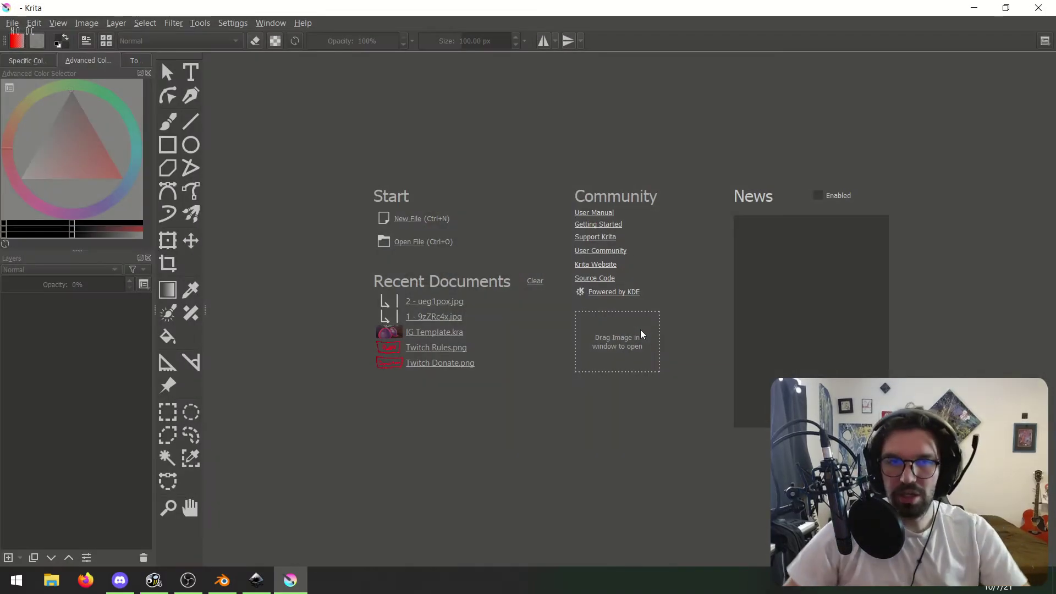
Browse in File Explorer to the # 3D folder inside the !!! PROJECTS !!! folder of Google Drive.
click(57, 583)
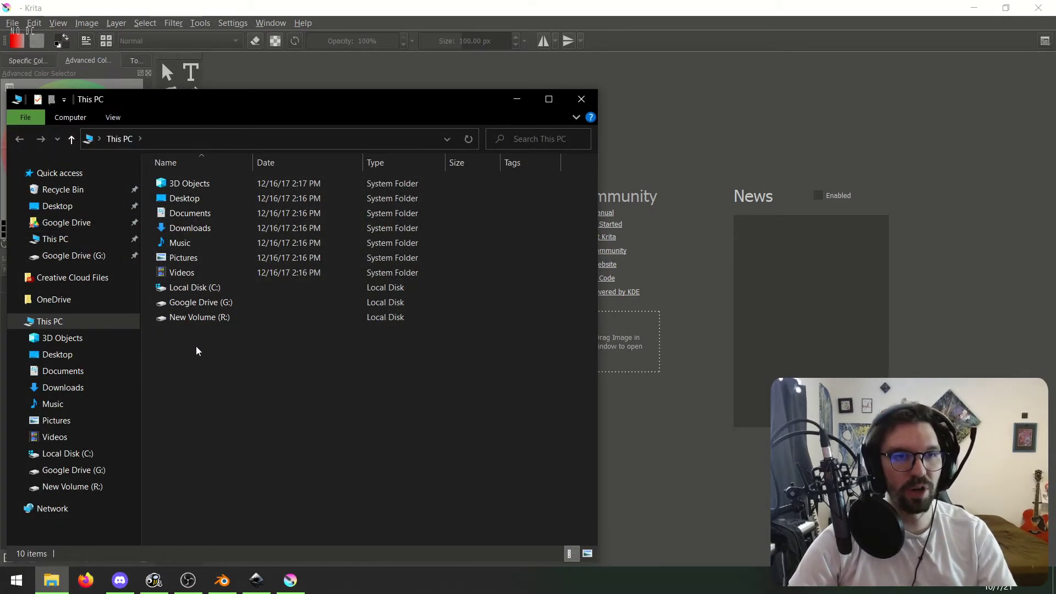
click(91, 222)
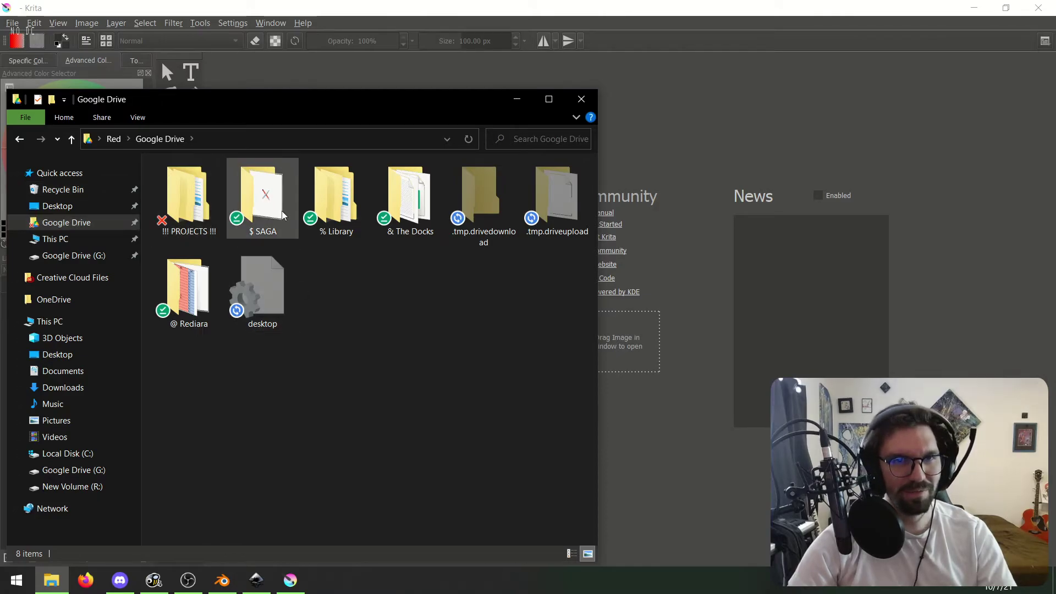
double_click(190, 209)
double_click(416, 227)
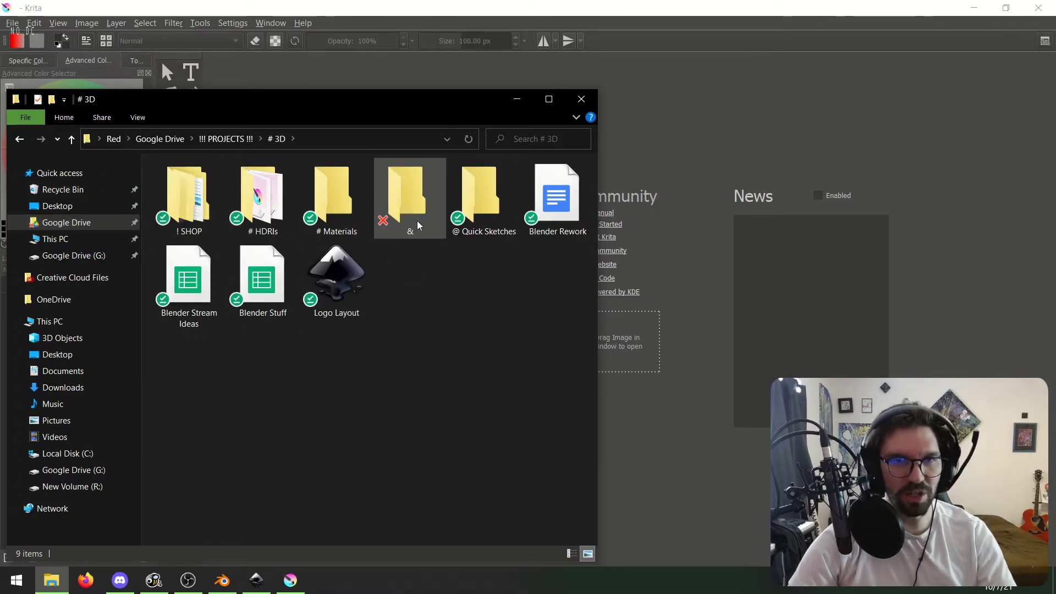
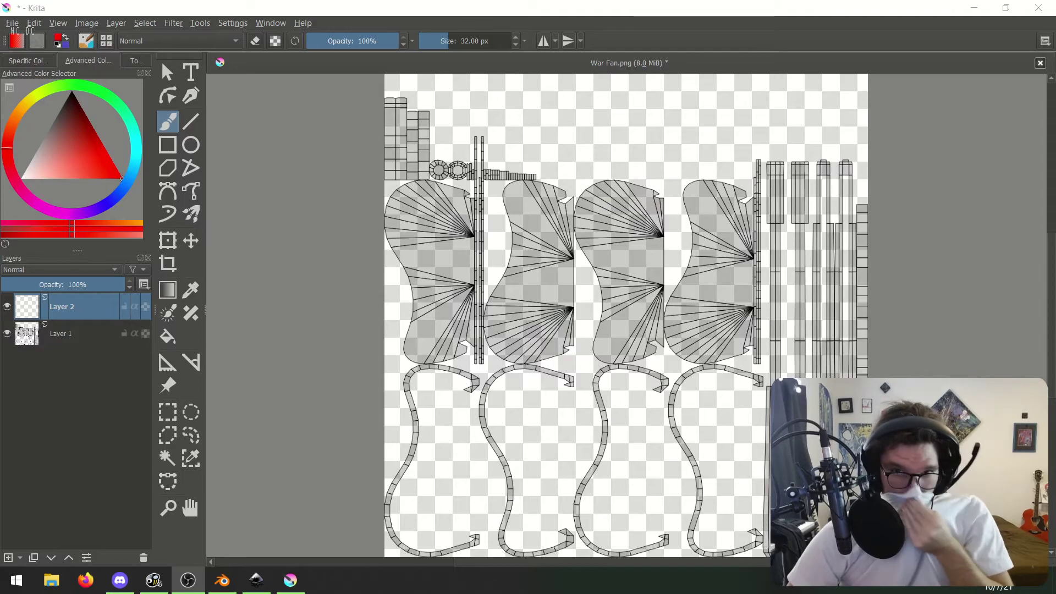
Switch to Inkscape to copy the black star, and return to the War Fan.png document in Krita.
scroll(461, 242, up, 1)
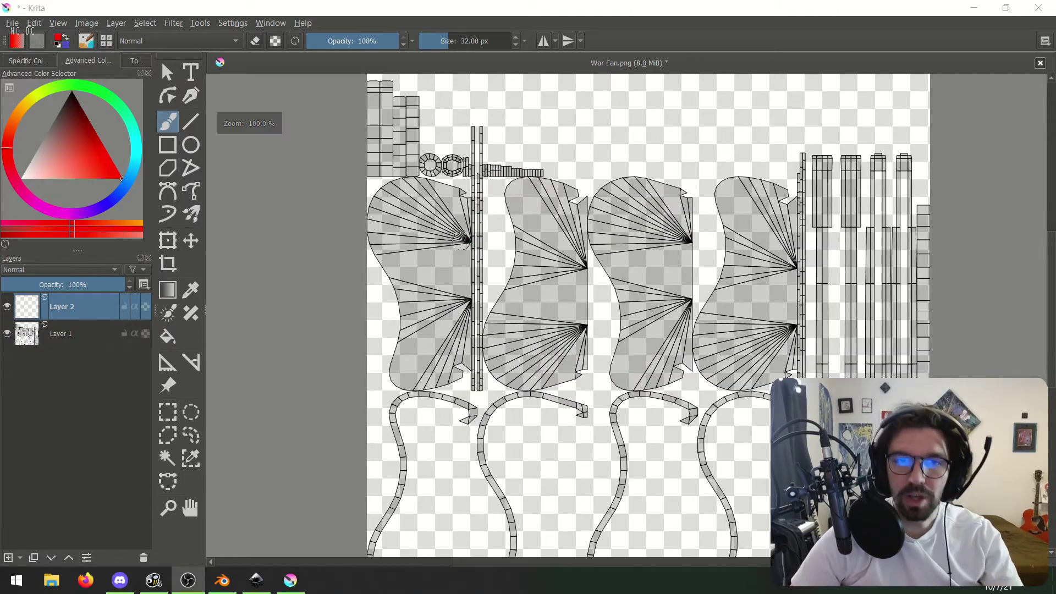
scroll(461, 242, down, 1)
scroll(449, 237, up, 1)
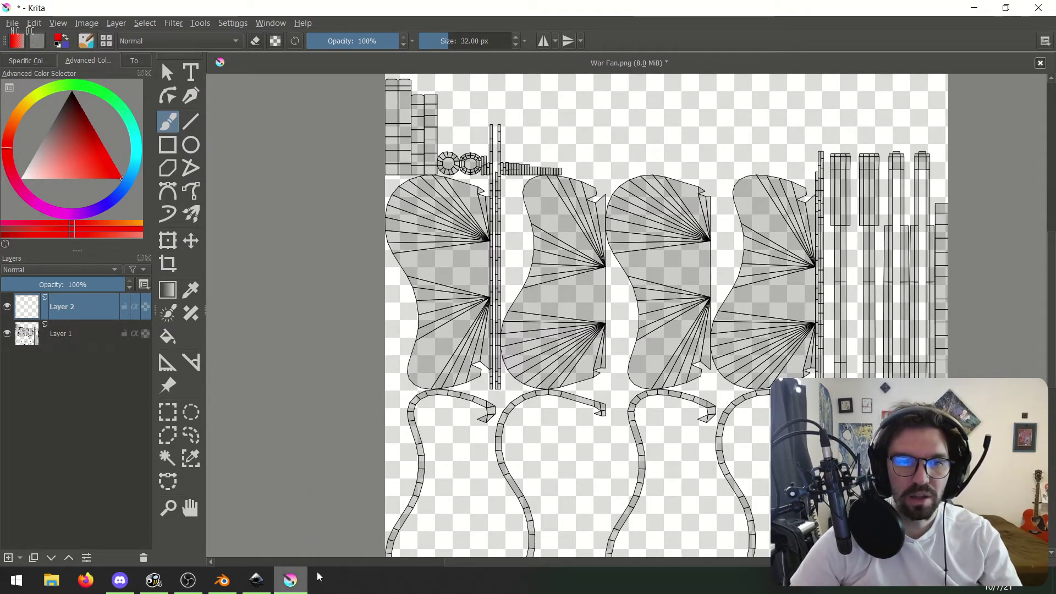
click(256, 580)
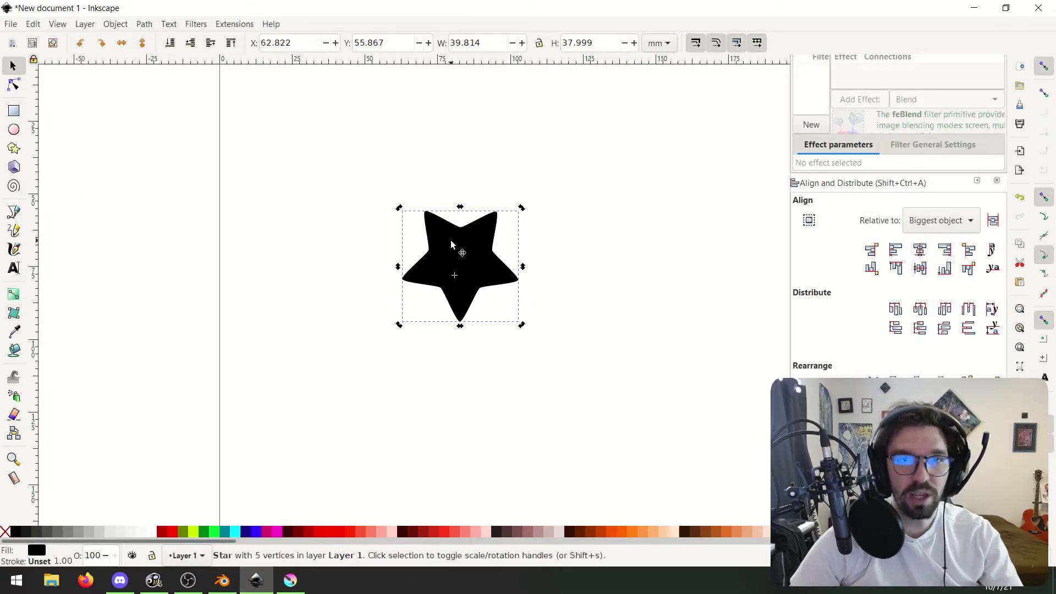
click(290, 580)
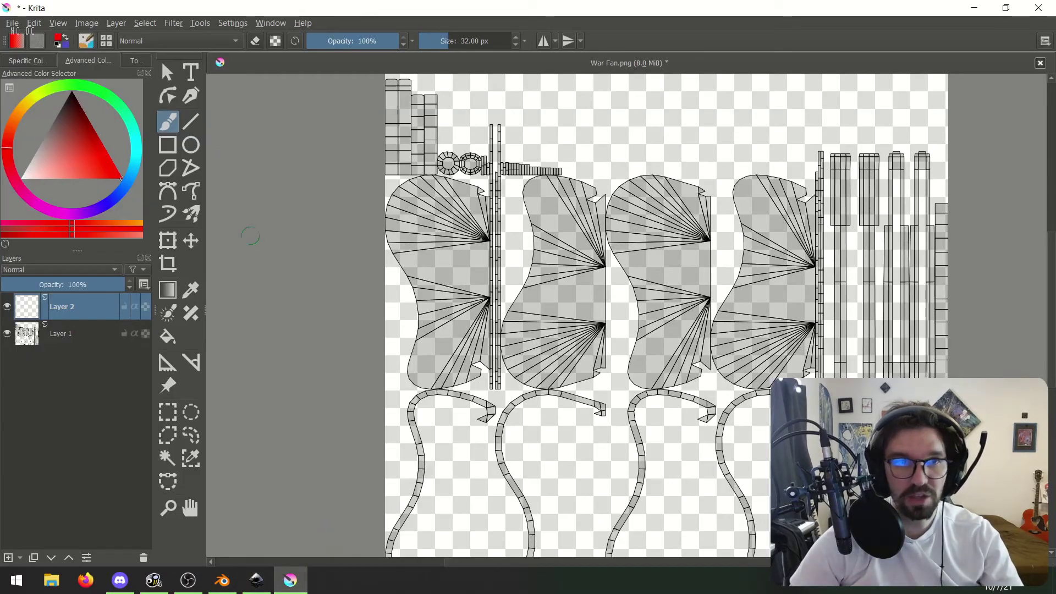
Paste the star into War Fan.png as a vector shape and place it on the upper part of the first fan panel.
click(167, 73)
click(450, 241)
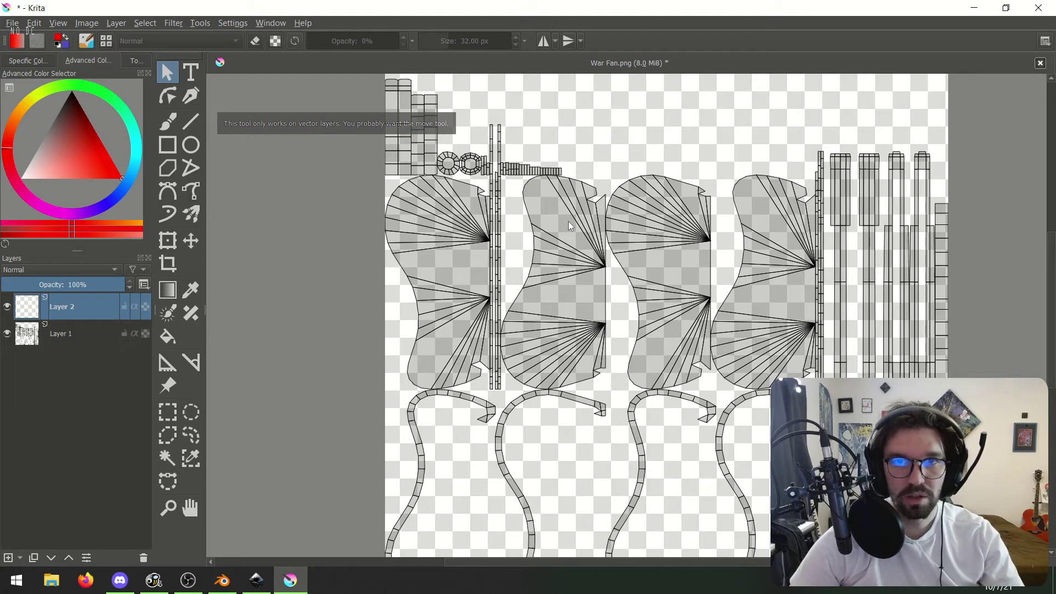
key(ctrl+v)
drag(446, 90, 461, 221)
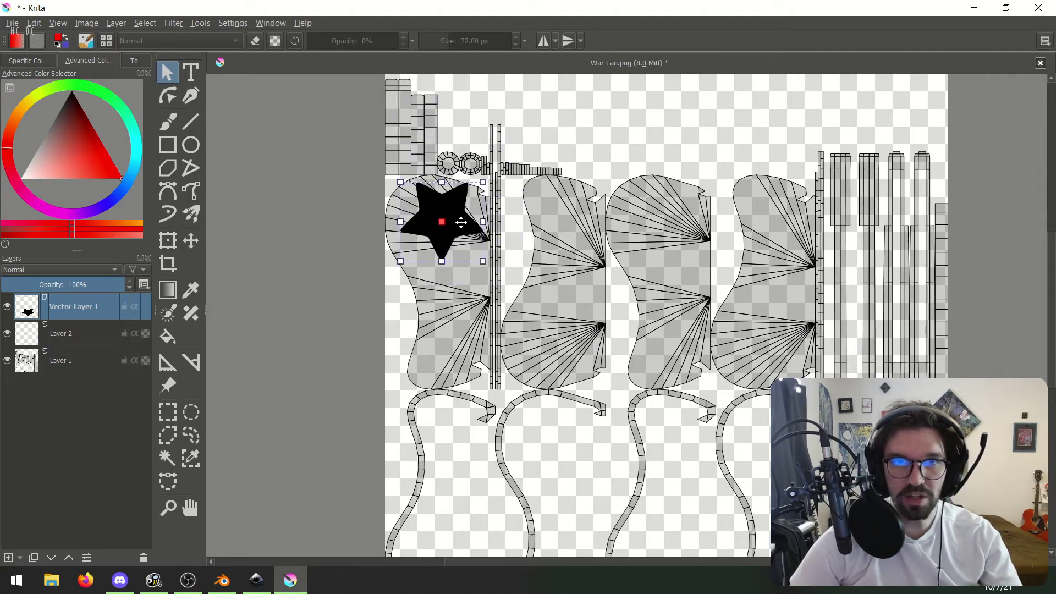
ctrl+scroll(457, 195, up, 2)
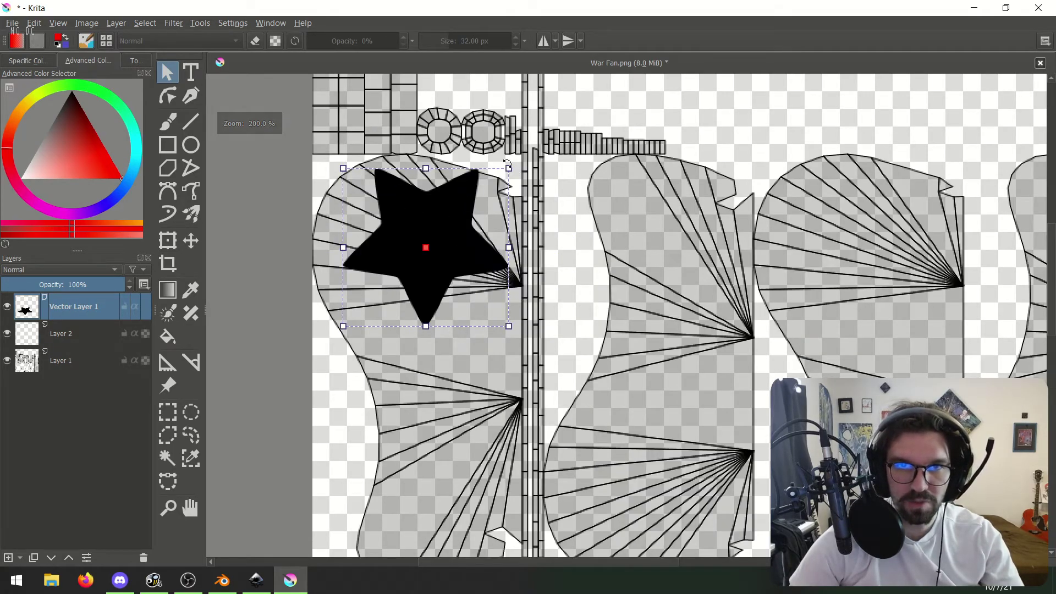
Shrink the star and place copies on the second panel's upper and middle areas and the third panel's upper area.
drag(507, 168, 904, 210)
key(ctrl+c)
key(ctrl+v)
key(ctrl+c)
key(ctrl+v)
key(ctrl+c)
key(ctrl+v)
middle_drag(868, 224, 647, 152)
key(ctrl+c)
key(ctrl+v)
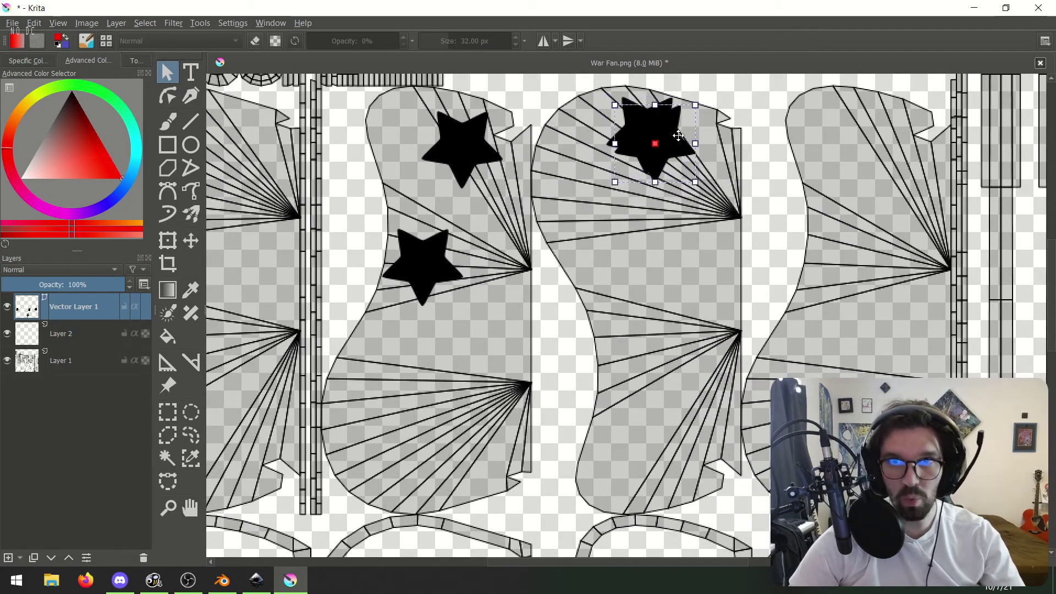
Place star copies on the third panel's lower area and on the upper, middle and lower areas of the fourth panel.
drag(669, 142, 885, 429)
key(ctrl+c)
key(ctrl+v)
key(ctrl+c)
key(ctrl+v)
key(ctrl+c)
key(ctrl+v)
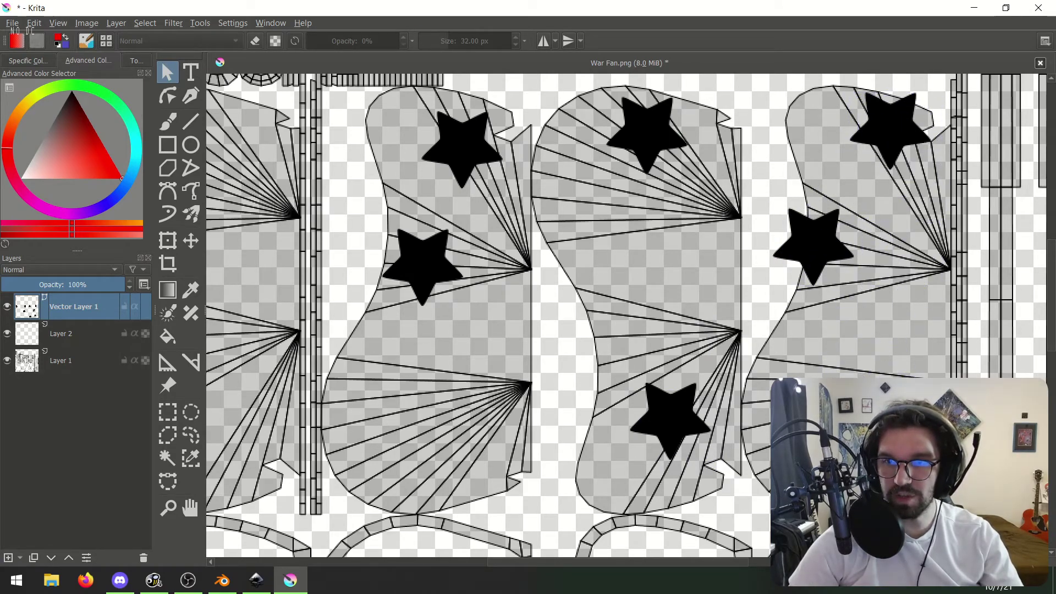
Paste another star and place it near the middle of the third fan panel's curved edge.
mouse_move(884, 429)
shift+middle_down()
mouse_move(907, 290)
mouse_move(891, 413)
shift+middle_up()
shift+middle_drag(410, 273, 285, 145)
middle_drag(499, 289, 550, 250)
key(ctrl+v)
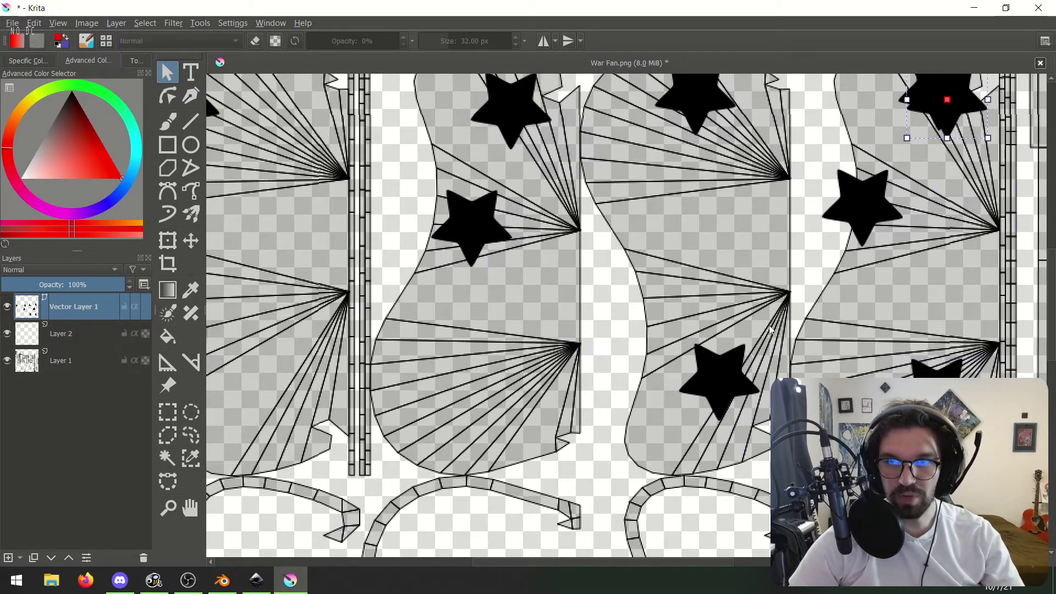
drag(959, 112, 673, 257)
Place another star copy on the lower part of the second fan panel.
middle_drag(568, 323, 643, 288)
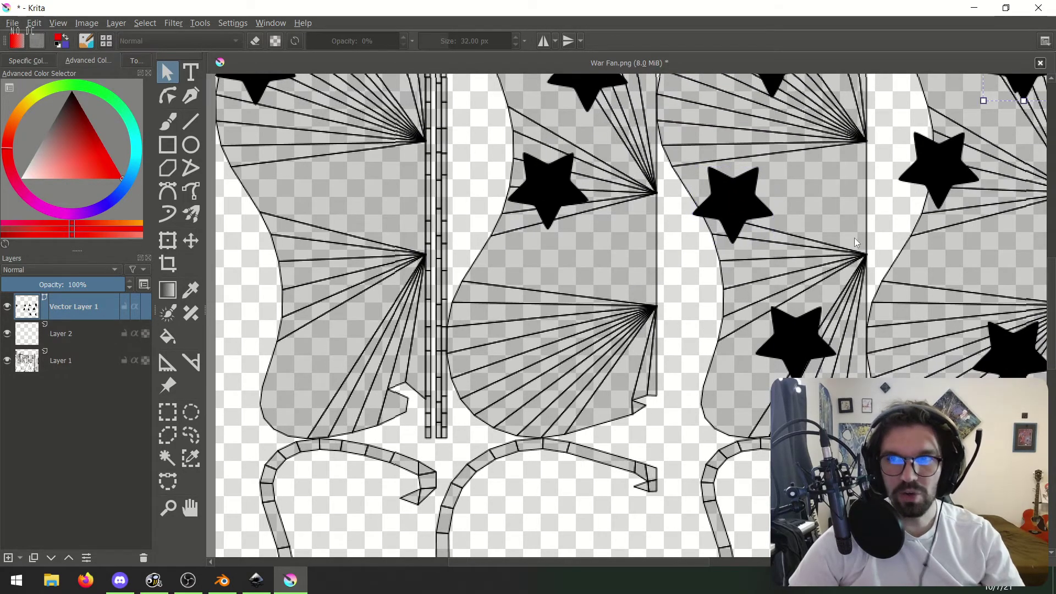
ctrl+scroll(868, 205, down, 2)
ctrl+scroll(938, 142, up, 2)
drag(934, 145, 491, 404)
middle_drag(392, 377, 670, 300)
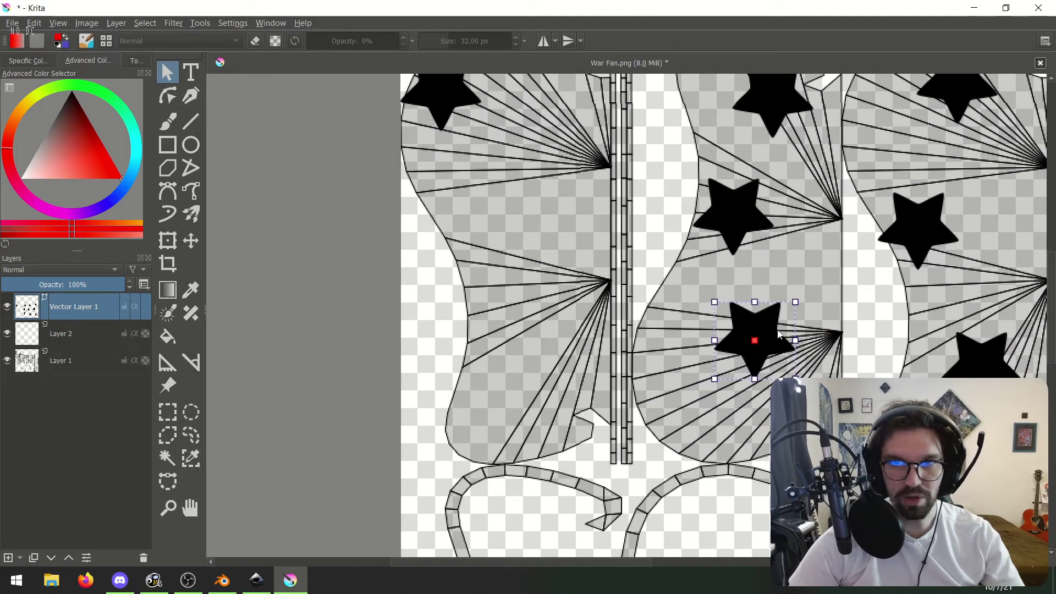
Place a star copy over the middle of the first fan panel, enlarged to nearly twice the size of the others.
ctrl+scroll(880, 242, down, 5)
ctrl+scroll(810, 251, up, 5)
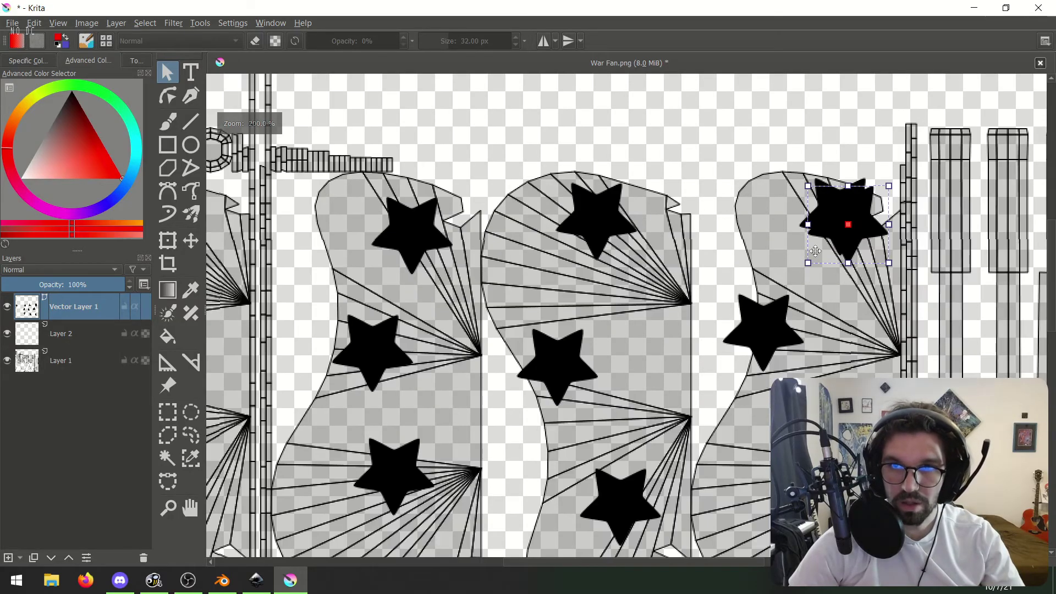
ctrl+scroll(750, 306, down, 3)
ctrl+scroll(522, 302, up, 4)
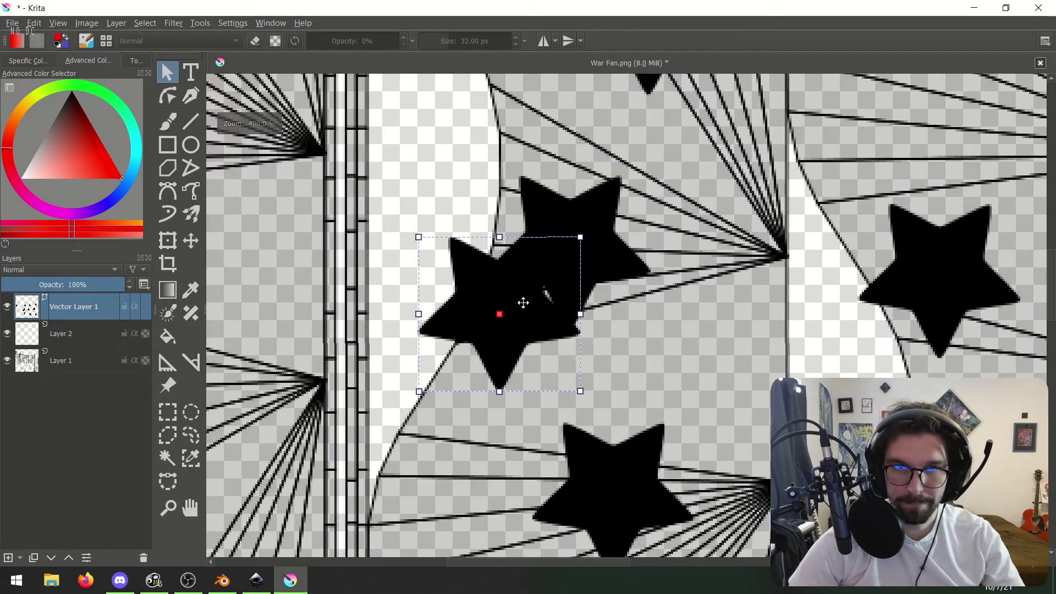
ctrl+scroll(523, 302, down, 3)
drag(604, 309, 548, 255)
ctrl+scroll(477, 341, up, 1)
drag(488, 295, 456, 321)
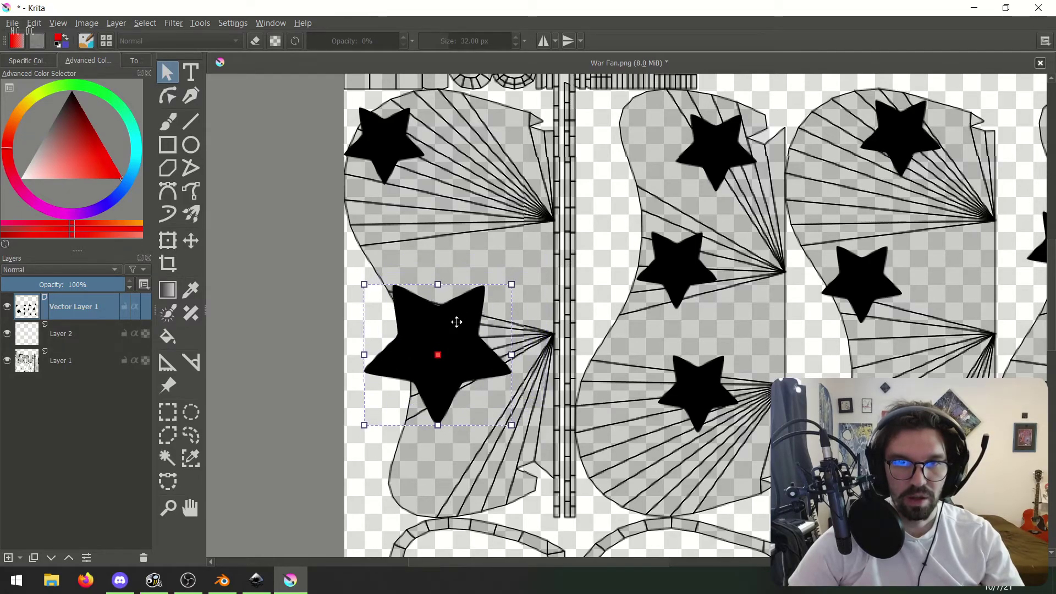
Move the first panel's small star slightly down and the second panel's lowest star toward that panel's lower curved edge.
click(420, 157)
drag(420, 153, 422, 190)
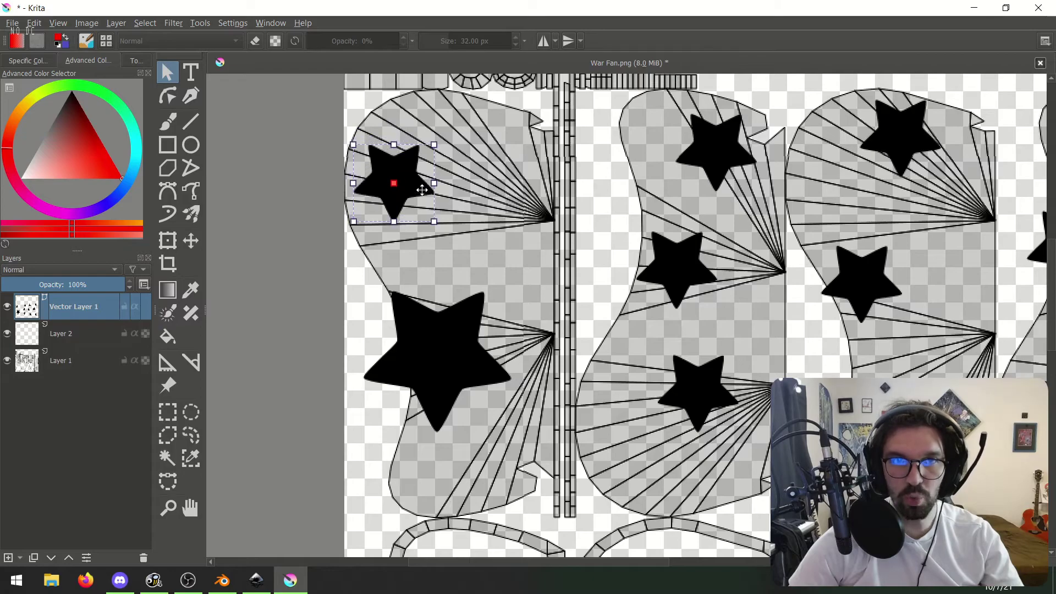
click(697, 152)
click(698, 390)
drag(706, 395, 657, 462)
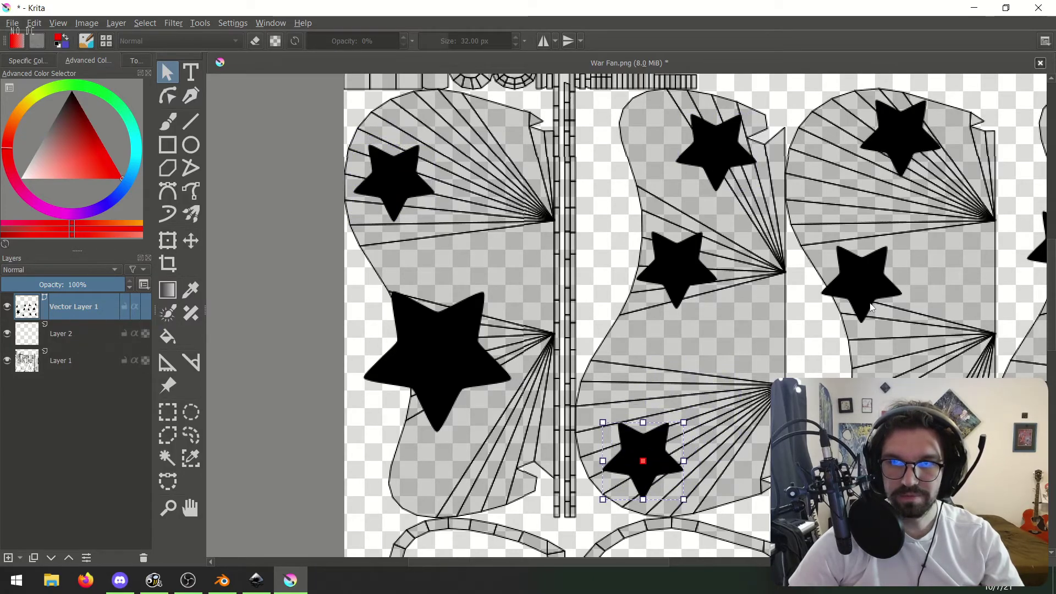
Enlarge the middle star on the third fan panel and the upper star on the fourth panel.
middle_drag(858, 296, 691, 287)
click(694, 282)
drag(734, 237, 768, 204)
middle_drag(741, 209, 664, 235)
click(675, 175)
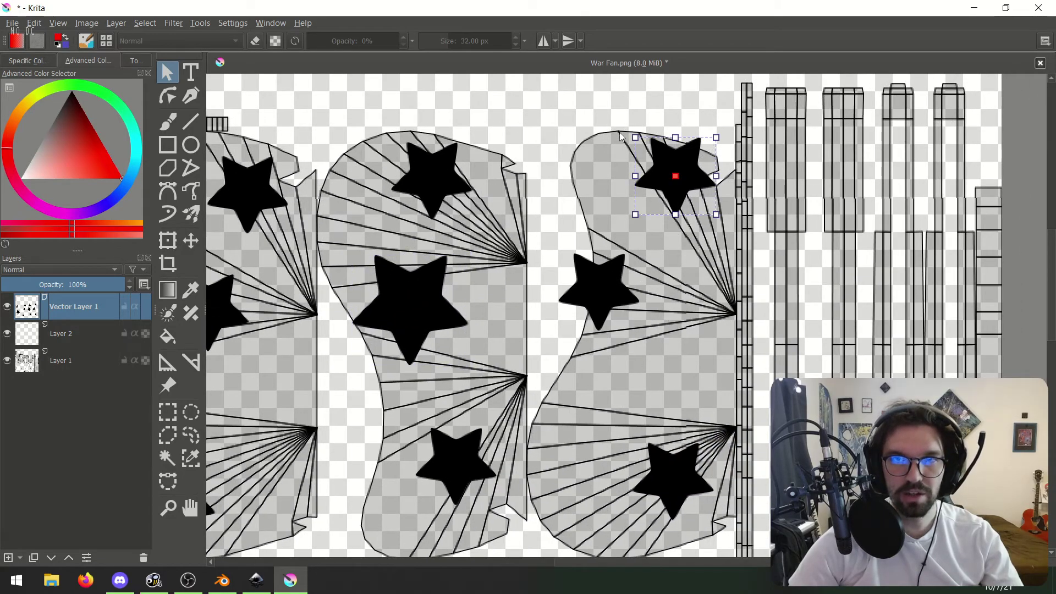
shift+drag(636, 139, 658, 155)
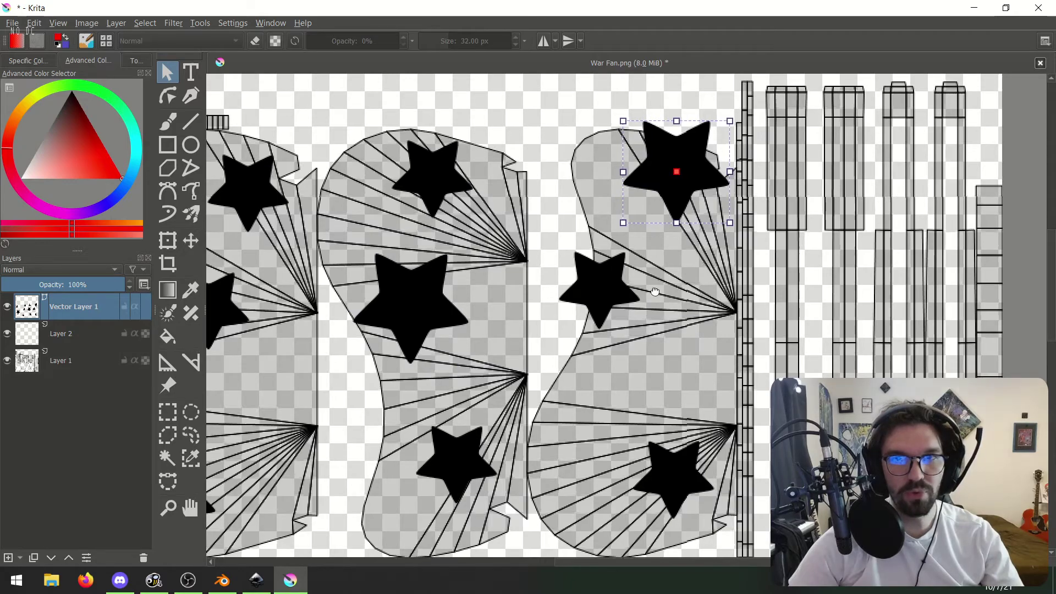
Shrink the fourth panel's middle star to less than half its size and place a slightly larger star copy diagonally below it.
middle_drag(603, 284, 620, 191)
click(620, 191)
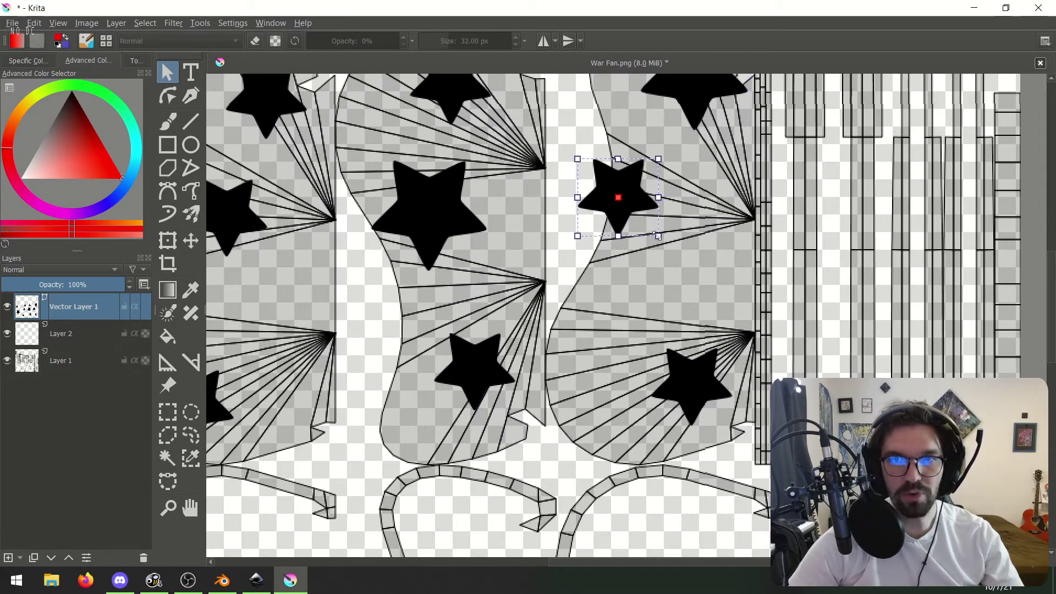
shift+drag(659, 237, 627, 186)
drag(631, 187, 679, 216)
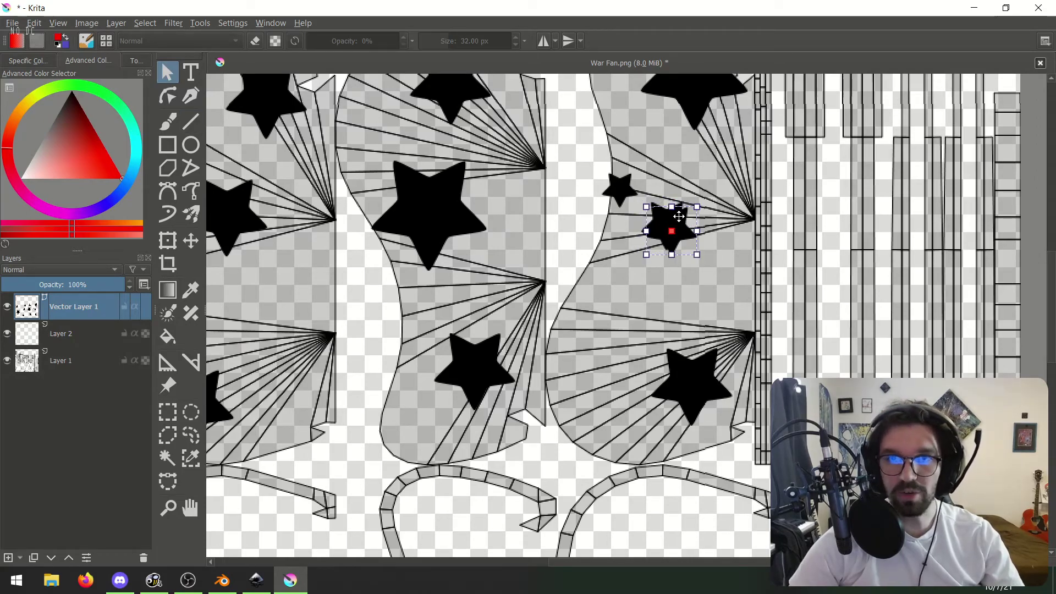
Place another small star copy below the fourth panel's shrunken star, close to the curved edge, to form a three-star cluster.
double_click(678, 214)
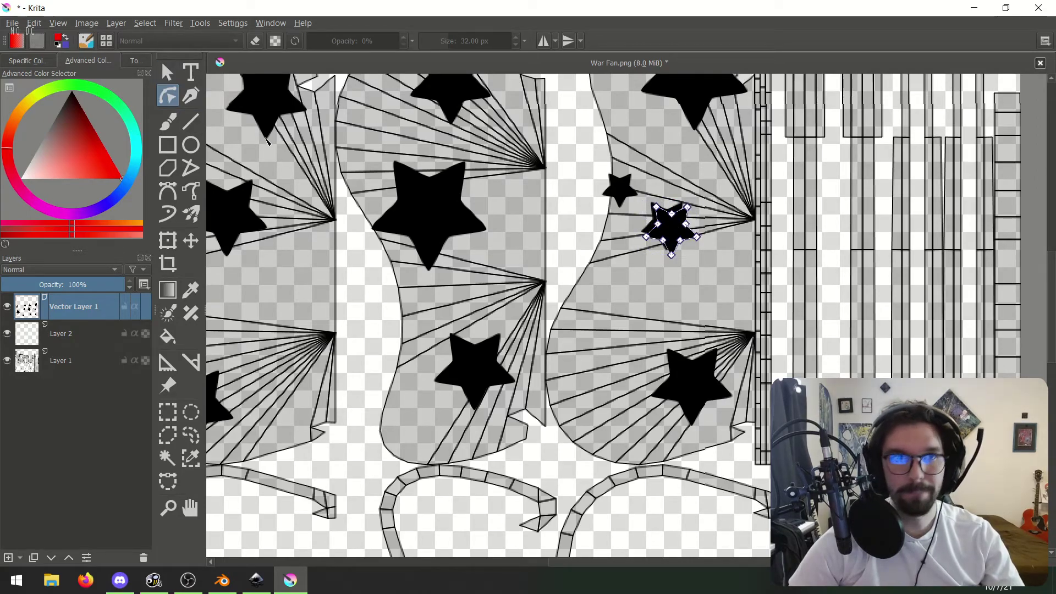
click(170, 76)
key(ctrl+c)
key(ctrl+v)
drag(680, 240, 617, 237)
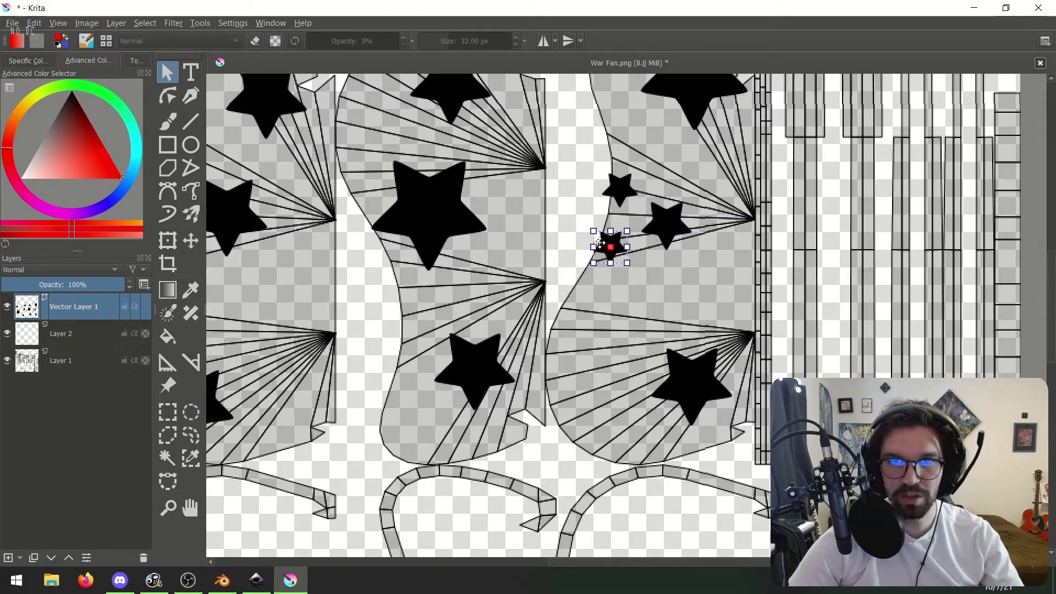
Place a small star copy by the fourth panel's lower curved edge and nudge it just inside the outline.
scroll(598, 244, down, 2)
click(655, 332)
drag(677, 334, 586, 360)
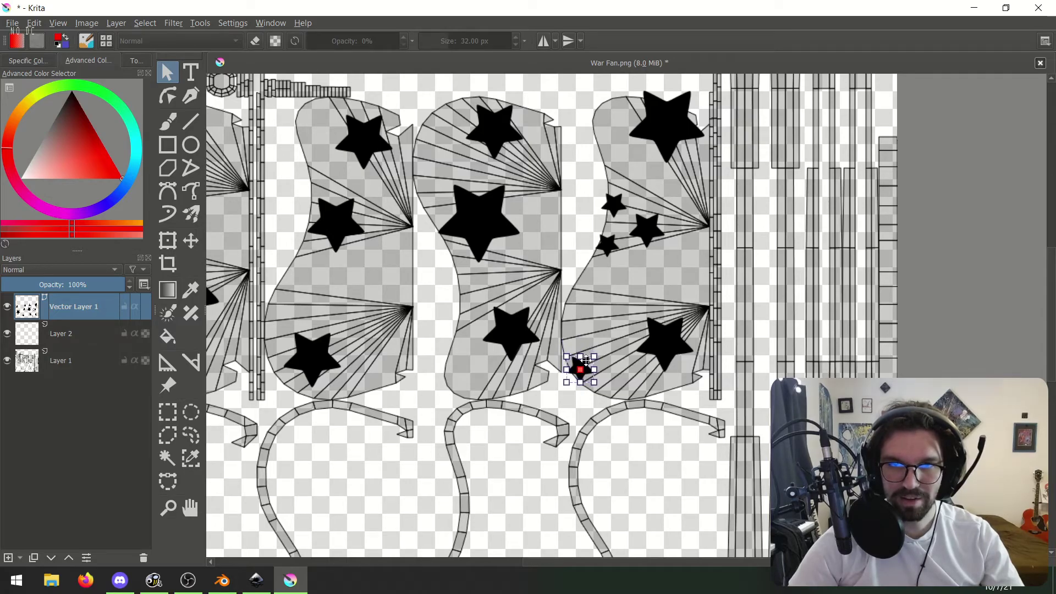
scroll(594, 357, up, 5)
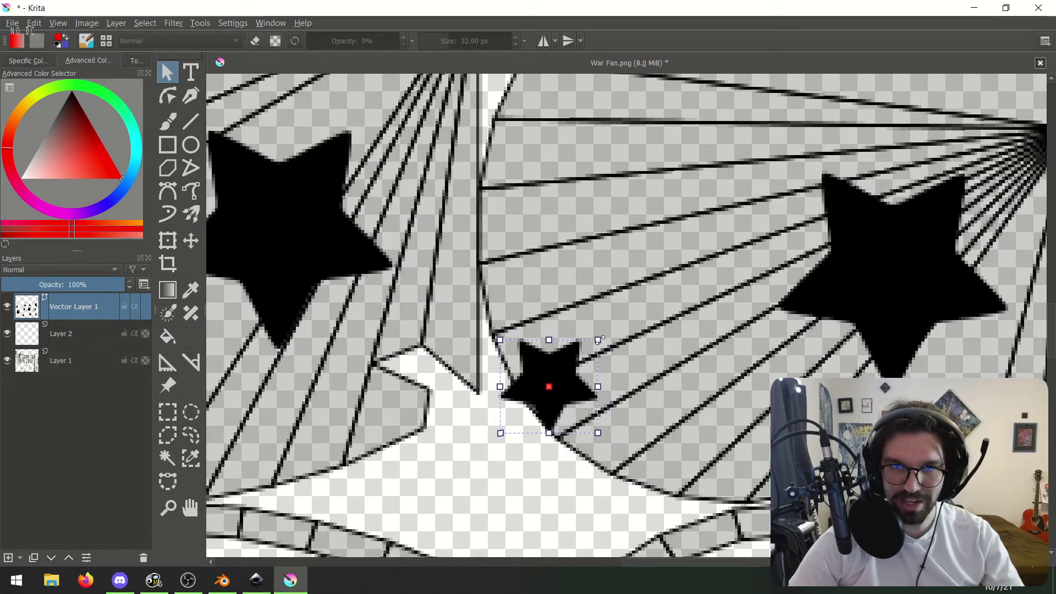
drag(568, 367, 587, 372)
scroll(546, 316, down, 5)
middle_drag(546, 315, 672, 306)
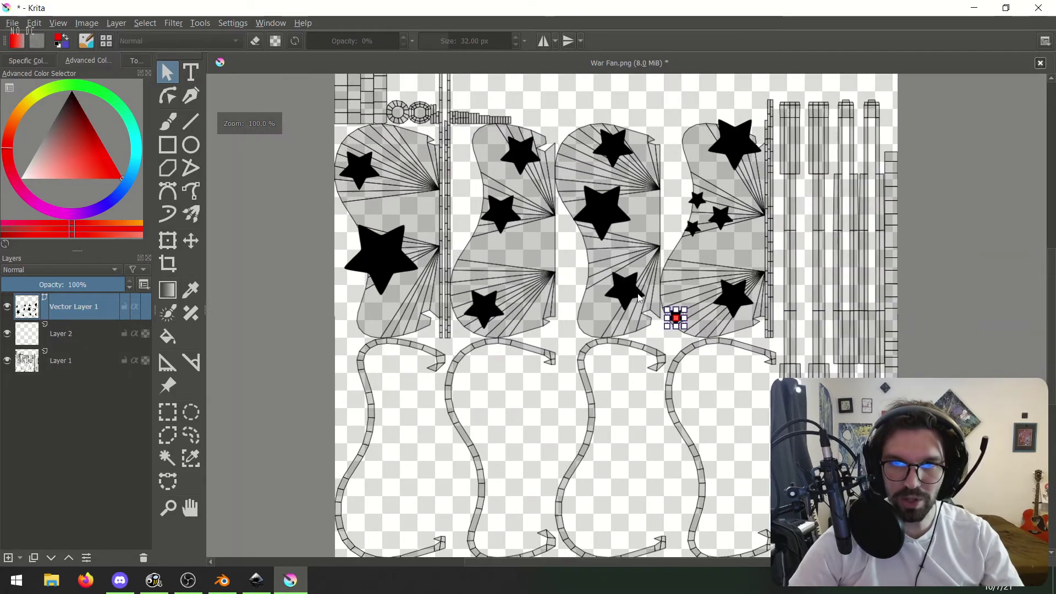
Shrink the third panel's lowest star slightly and place a small star copy near that panel's lower curved edge.
scroll(606, 297, up, 1)
scroll(606, 297, up, 1)
click(632, 294)
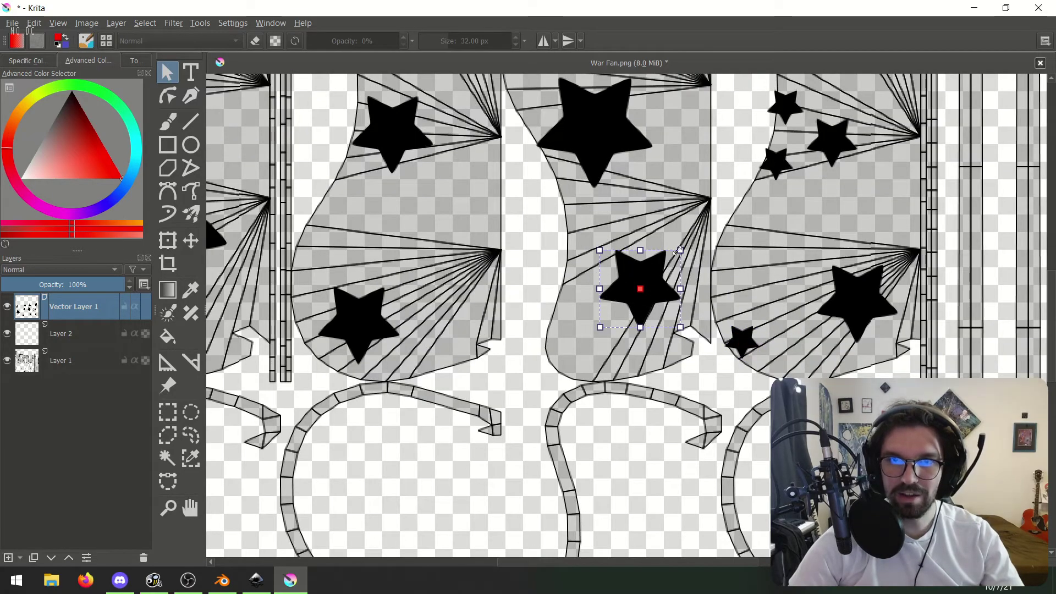
drag(678, 253, 572, 311)
key(ctrl+v)
scroll(558, 292, down, 1)
middle_drag(558, 293, 672, 333)
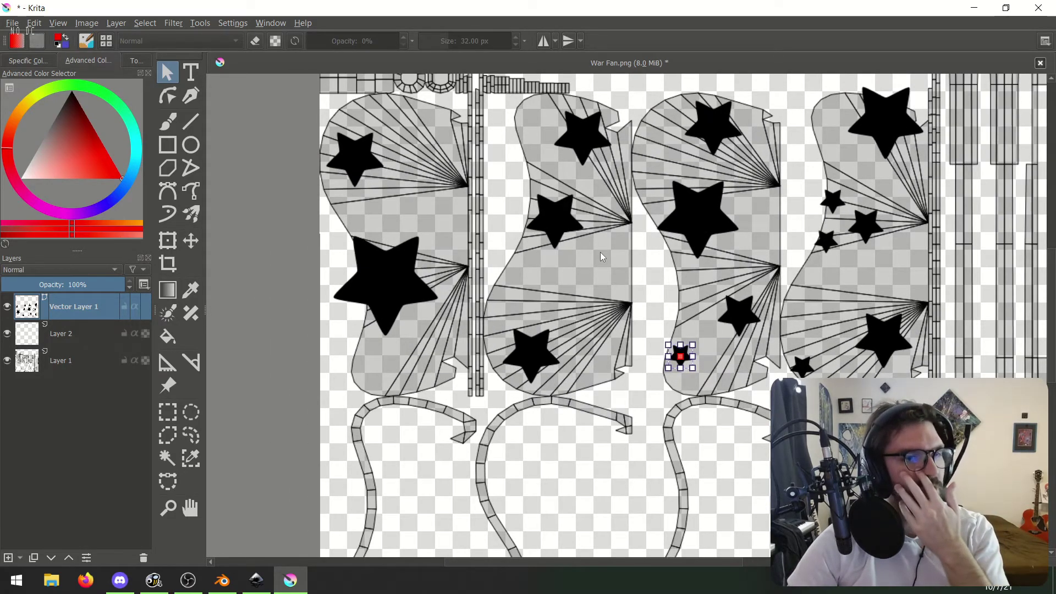
Copy the second panel's lowest star to make a large star on the panel's straight edge and a small one above it.
click(535, 355)
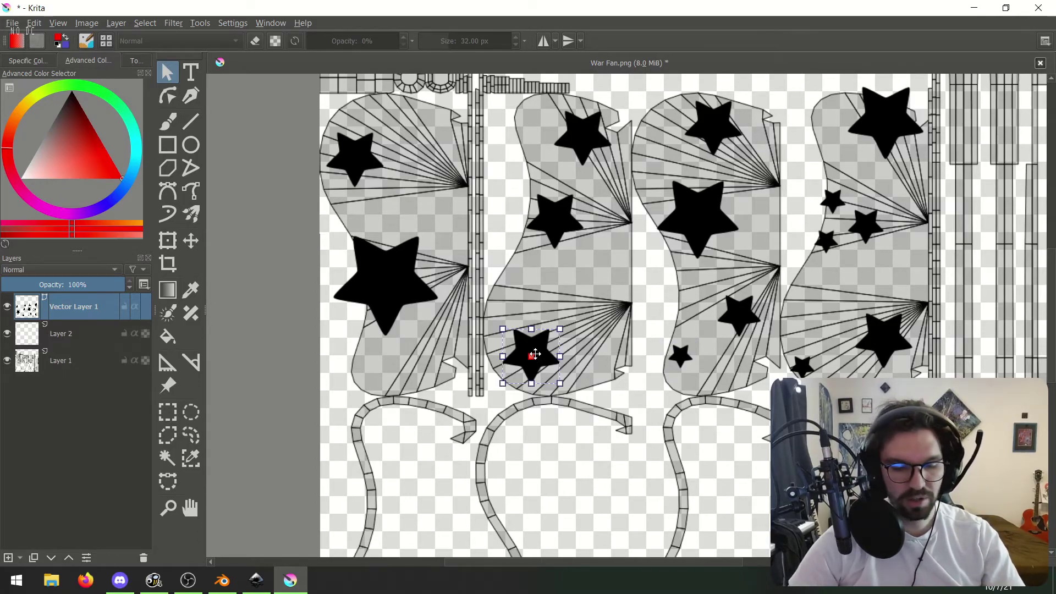
key(ctrl+c)
key(ctrl+v)
drag(535, 355, 618, 237)
middle_drag(538, 285, 625, 292)
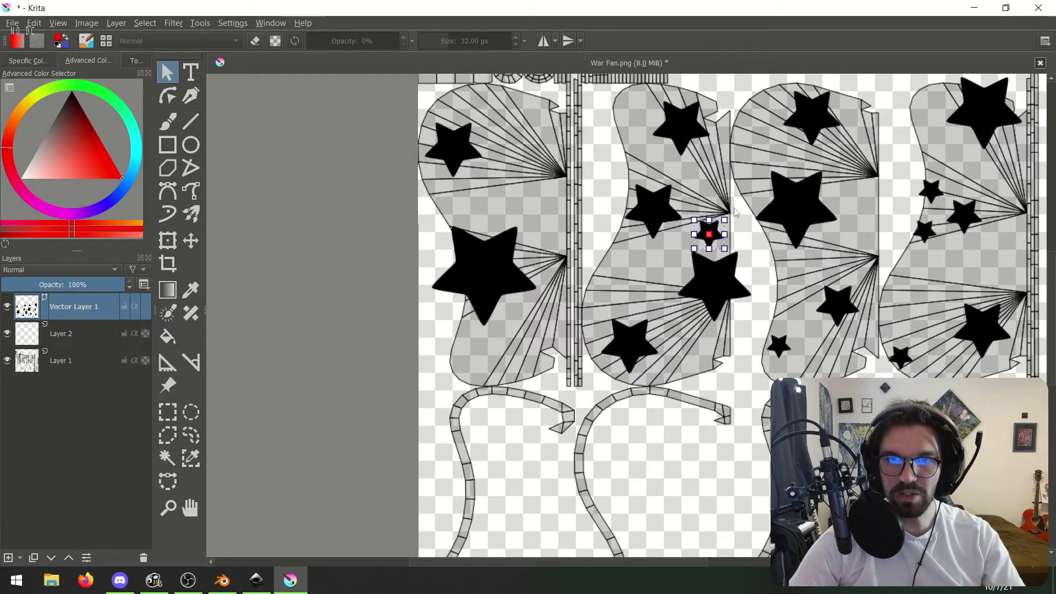
Place a small star copy in the first panel's lower corner, beside the notched edge.
drag(712, 230, 545, 352)
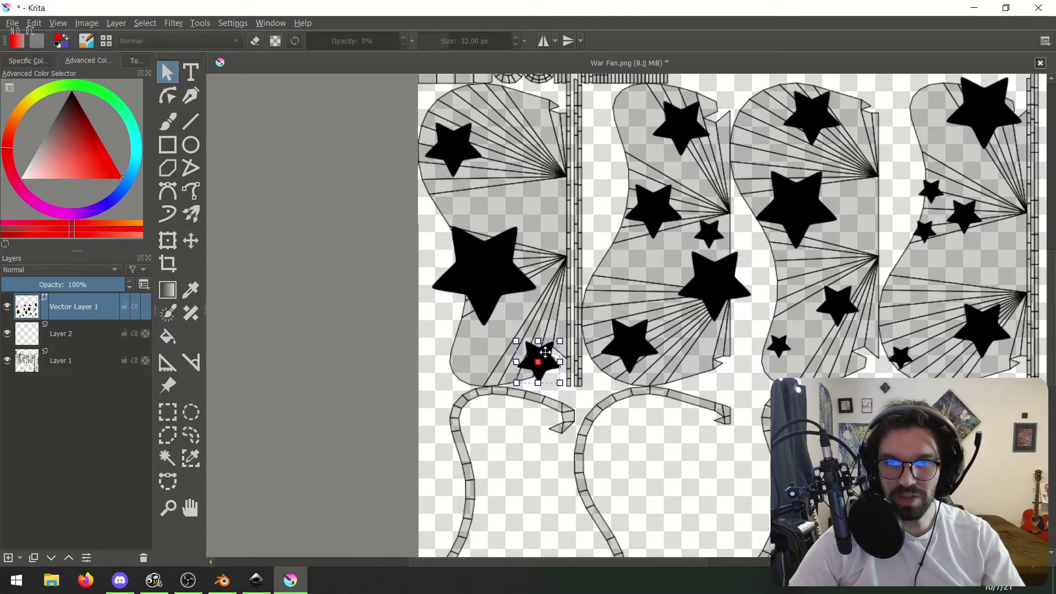
scroll(529, 348, up, 1)
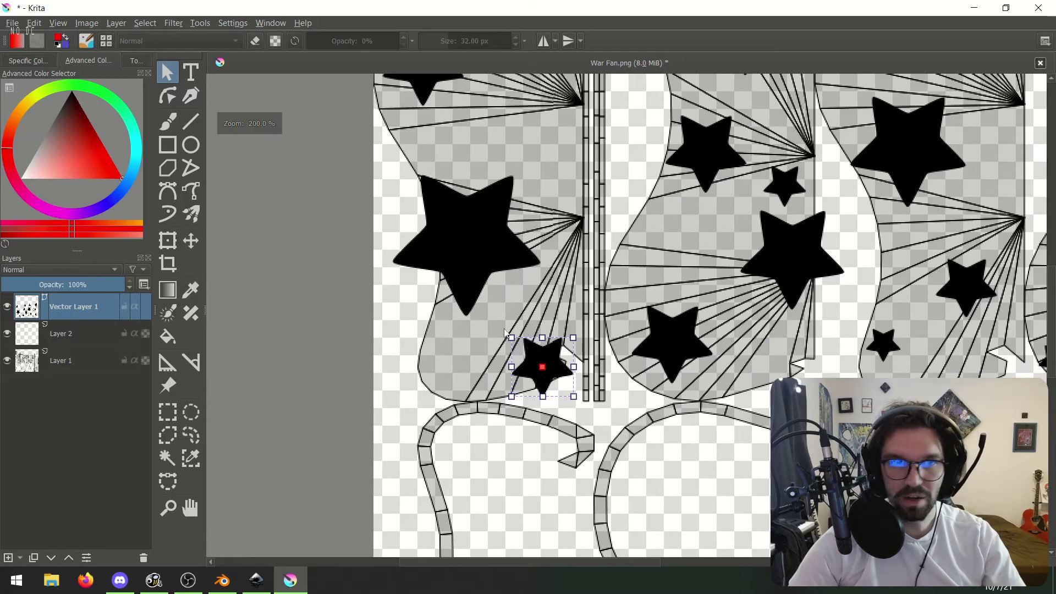
click(174, 247)
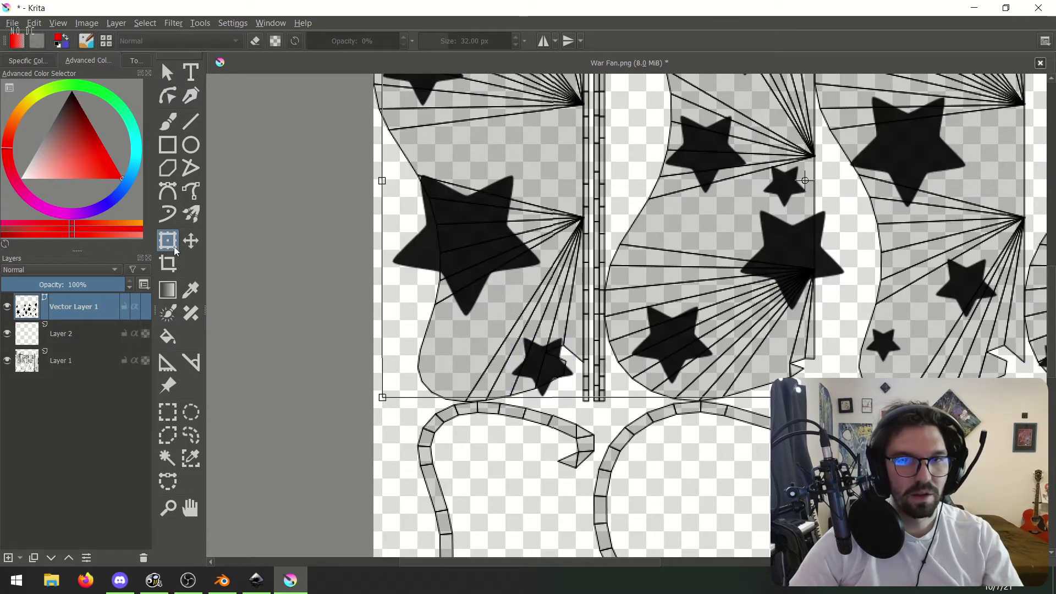
click(167, 73)
Select the second panel's small star and nudge it to refresh the missing artwork on the vector layer.
scroll(513, 249, down, 2)
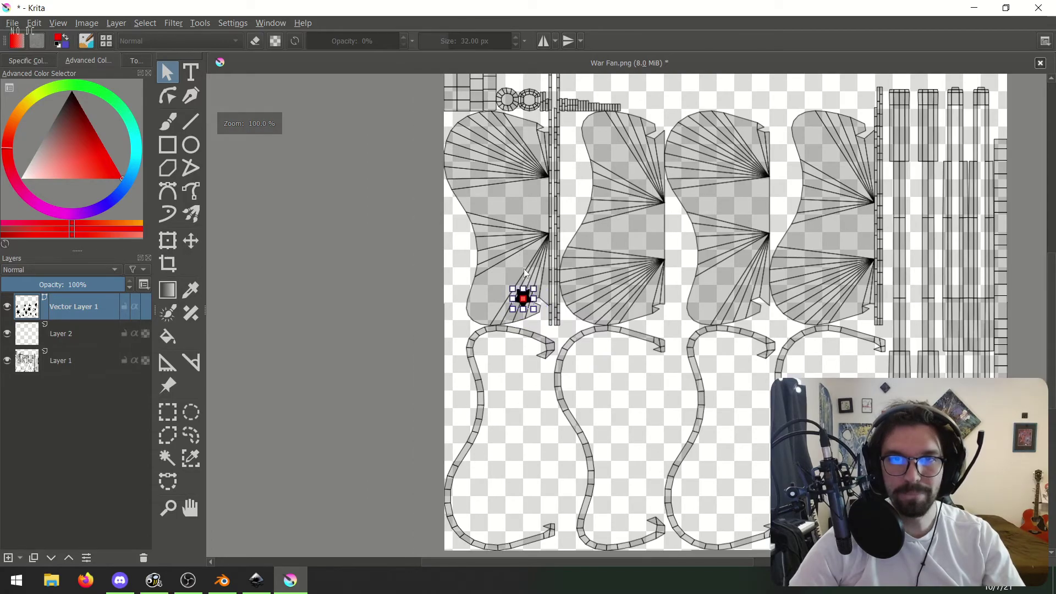
scroll(544, 251, down, 5)
middle_drag(543, 251, 522, 96)
middle_drag(551, 195, 542, 153)
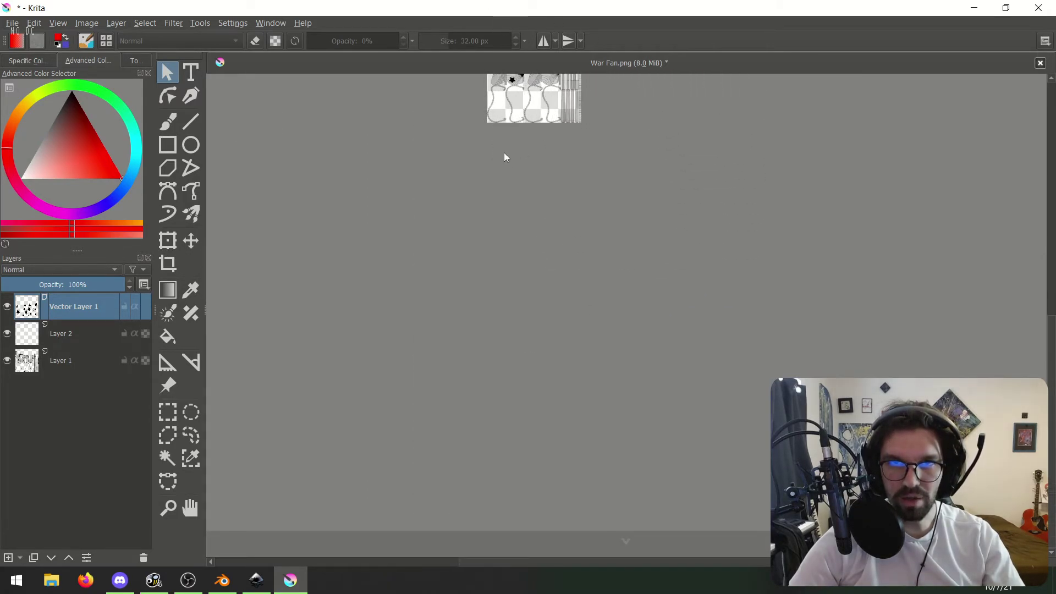
scroll(503, 159, up, 6)
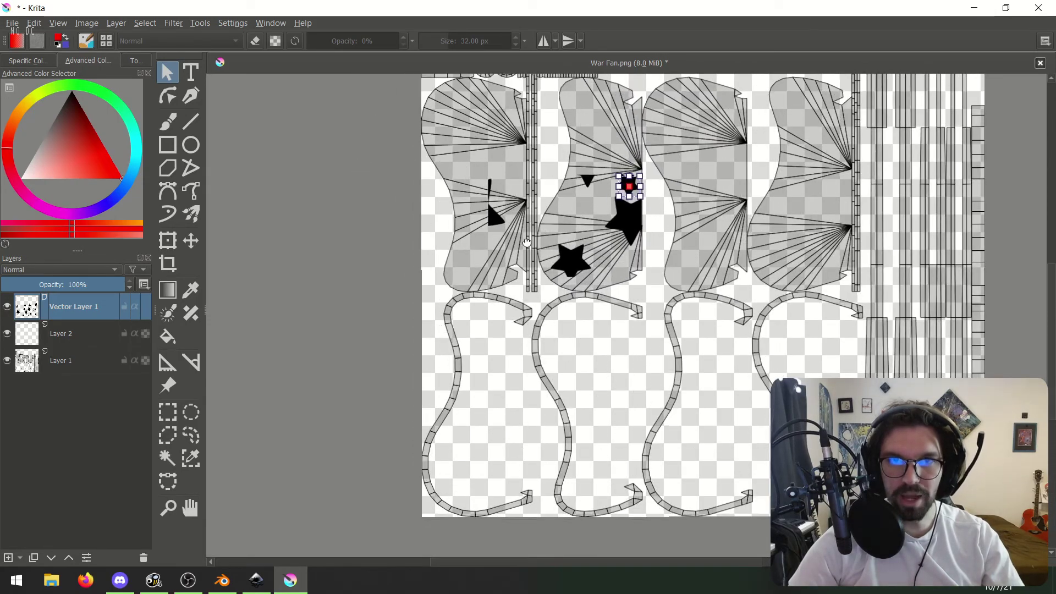
scroll(533, 253, up, 2)
scroll(631, 246, up, 4)
click(645, 254)
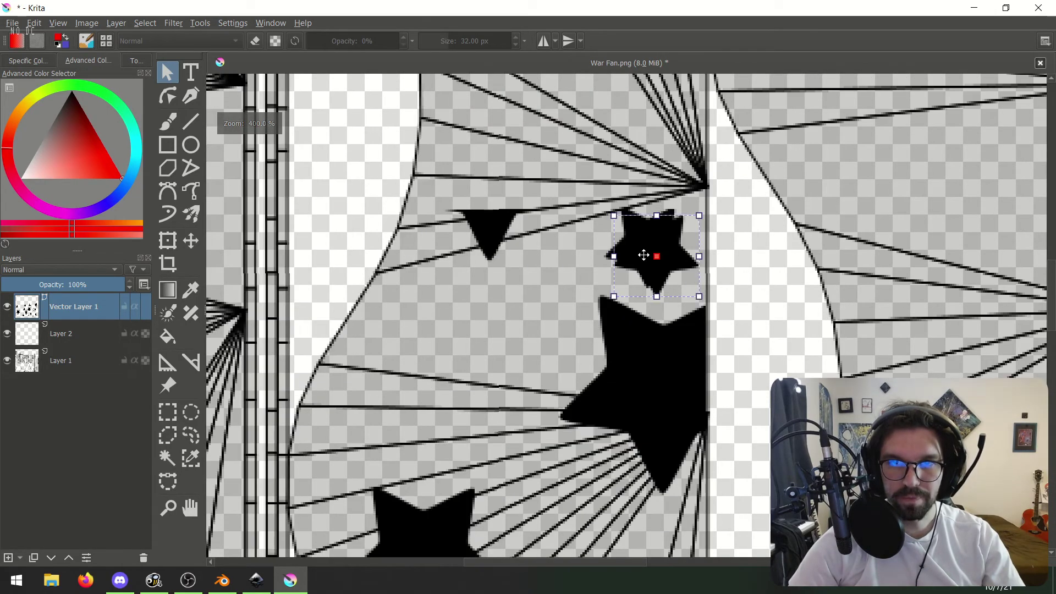
drag(632, 231, 394, 342)
Nudge the first panel's large middle star and small lower star slightly to redraw them.
scroll(603, 290, down, 4)
scroll(565, 300, up, 3)
drag(563, 313, 383, 467)
middle_drag(383, 467, 467, 398)
drag(461, 403, 467, 414)
click(404, 259)
middle_drag(419, 280, 444, 291)
drag(445, 291, 448, 290)
Select the hidden upper star on the first panel and nudge it to redraw it.
middle_drag(368, 119, 470, 202)
scroll(460, 235, down, 4)
scroll(470, 201, up, 3)
click(472, 201)
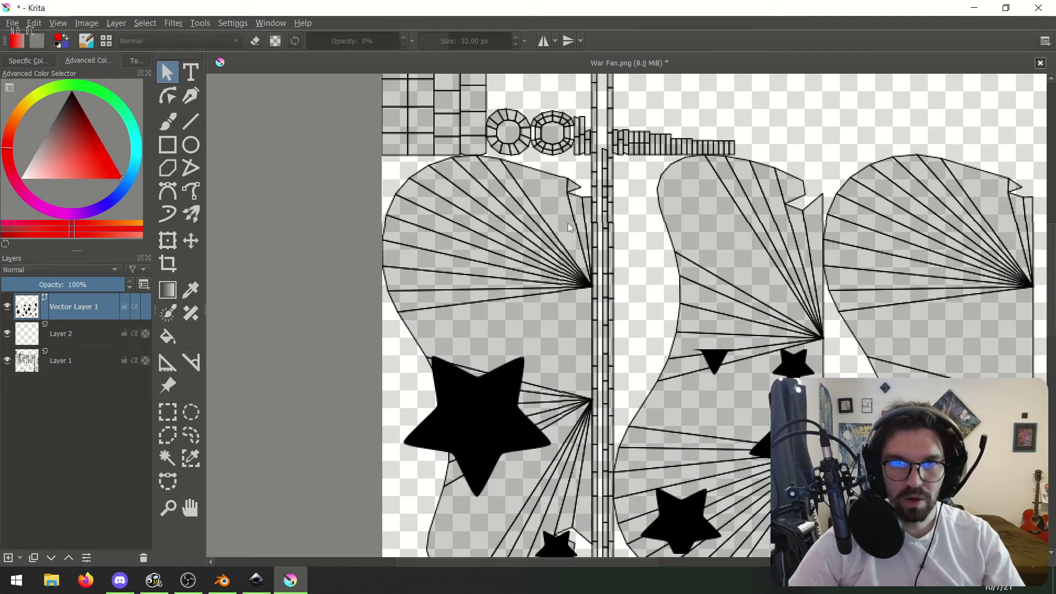
key(ctrl+v)
mouse_move(421, 261)
mouse_down()
mouse_move(437, 263)
mouse_move(425, 265)
mouse_up()
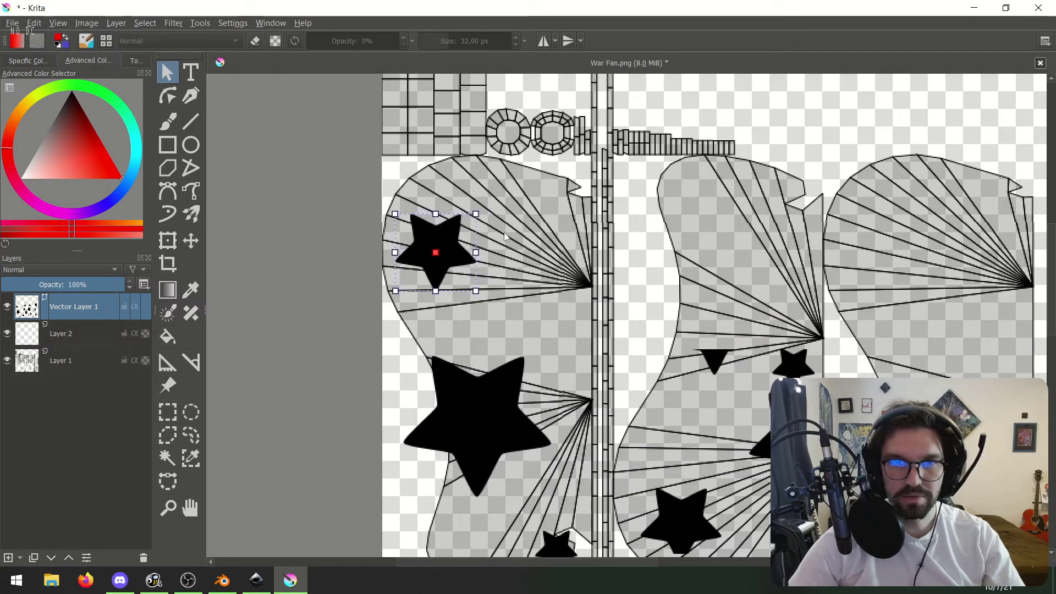
Nudge the second panel's middle and upper stars and the third panel's upper star to redraw them.
middle_drag(714, 253, 597, 227)
key(ctrl+v)
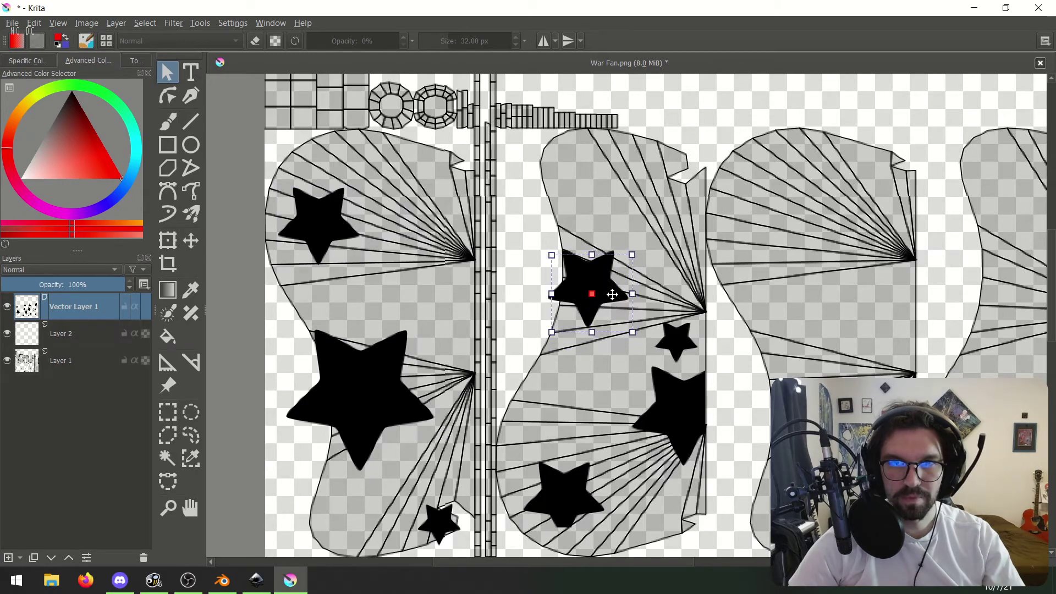
drag(599, 308, 646, 196)
key(ctrl+v)
drag(823, 179, 810, 170)
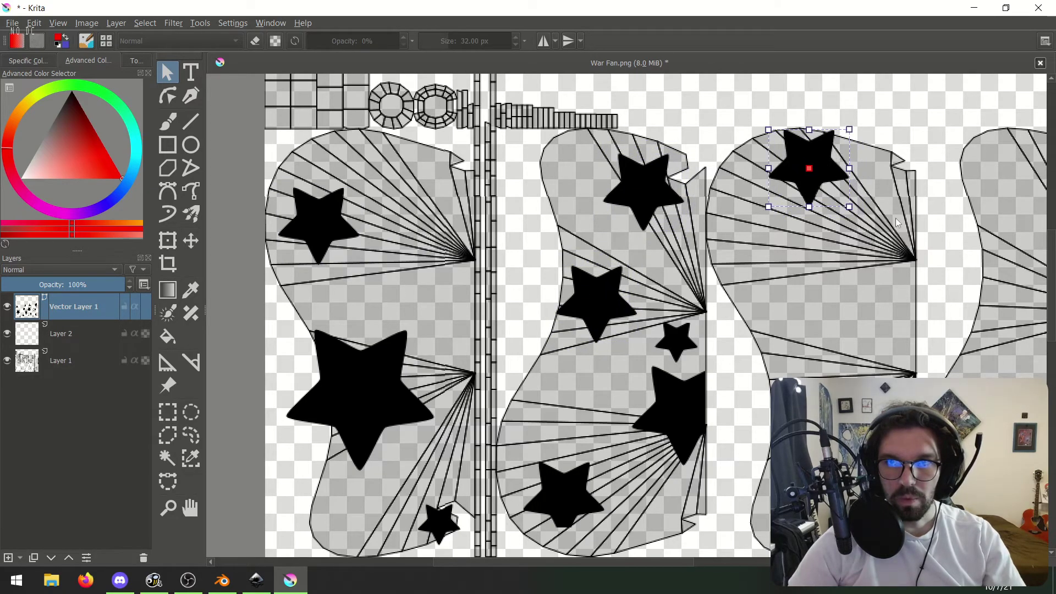
Nudge the third panel's large middle star and the star below it to redraw them.
middle_drag(782, 326, 696, 288)
key(ctrl+v)
mouse_move(737, 249)
shift+mouse_down()
mouse_move(772, 217)
mouse_move(753, 259)
shift+mouse_up()
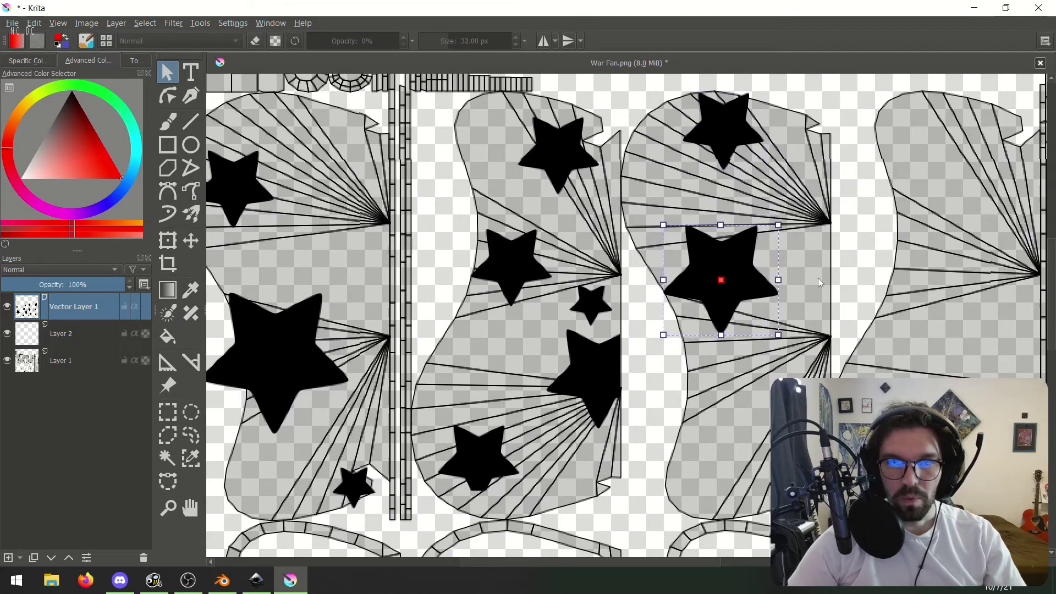
middle_drag(792, 379, 643, 379)
key(ctrl+v)
drag(634, 397, 638, 394)
click(632, 463)
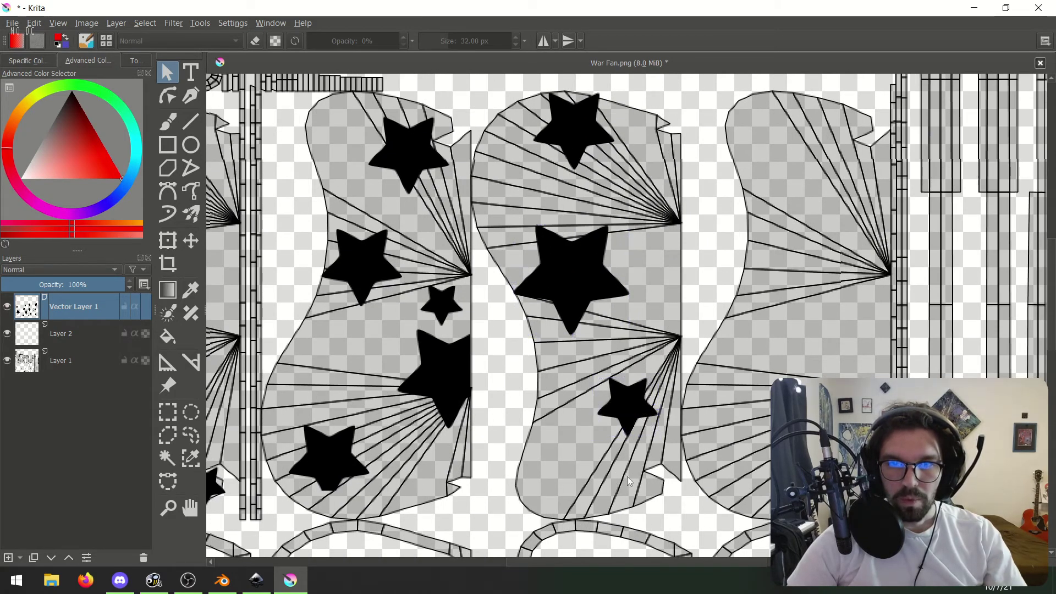
Redraw the fourth panel's topmost cluster star by the curved edge and the larger star on its lower part.
middle_drag(775, 273, 621, 257)
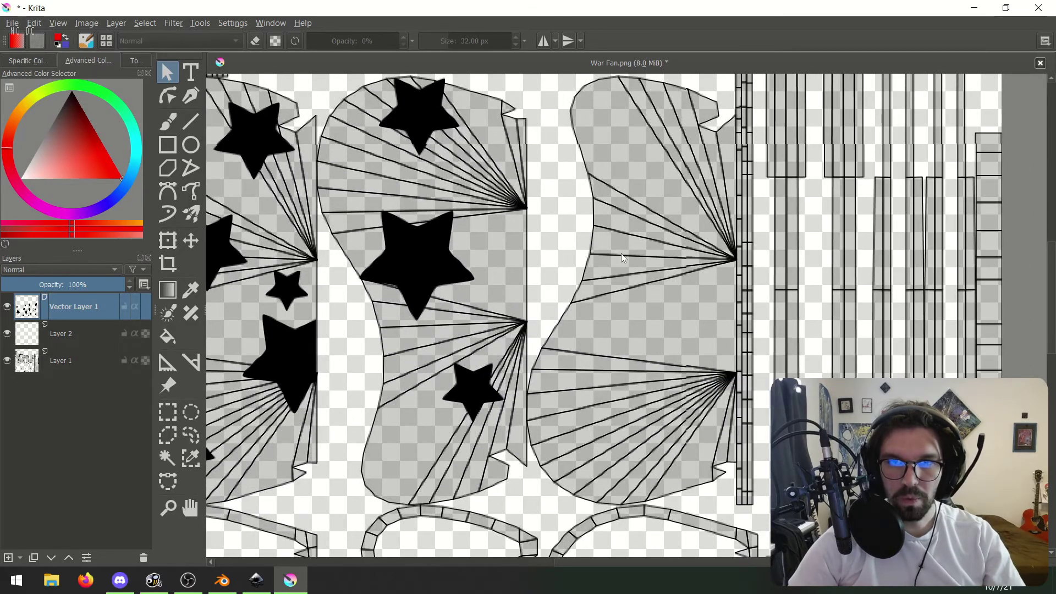
click(629, 275)
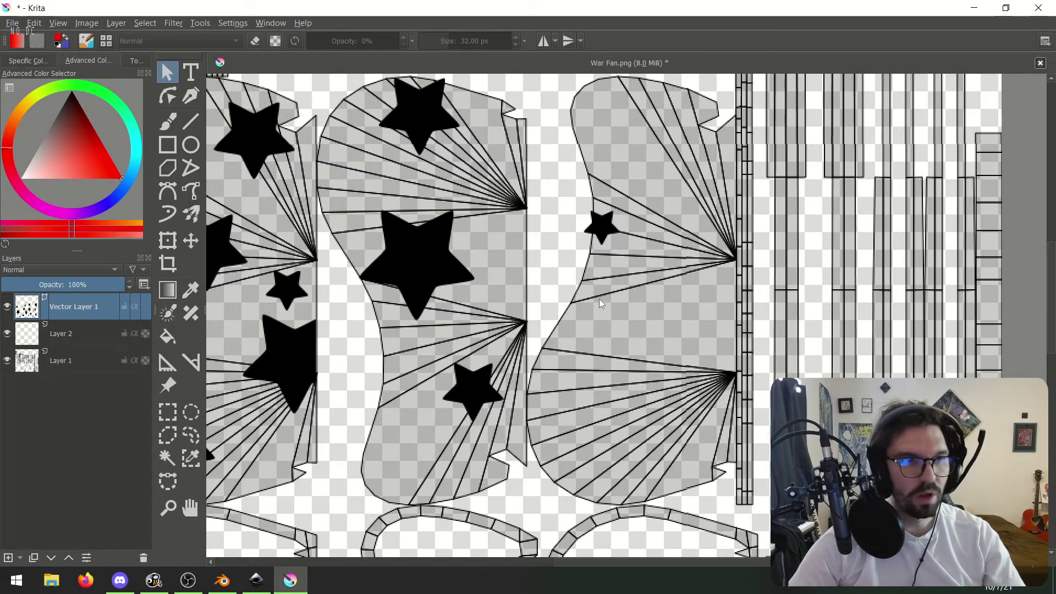
scroll(643, 214, up, 3)
scroll(642, 209, down, 5)
scroll(620, 206, up, 2)
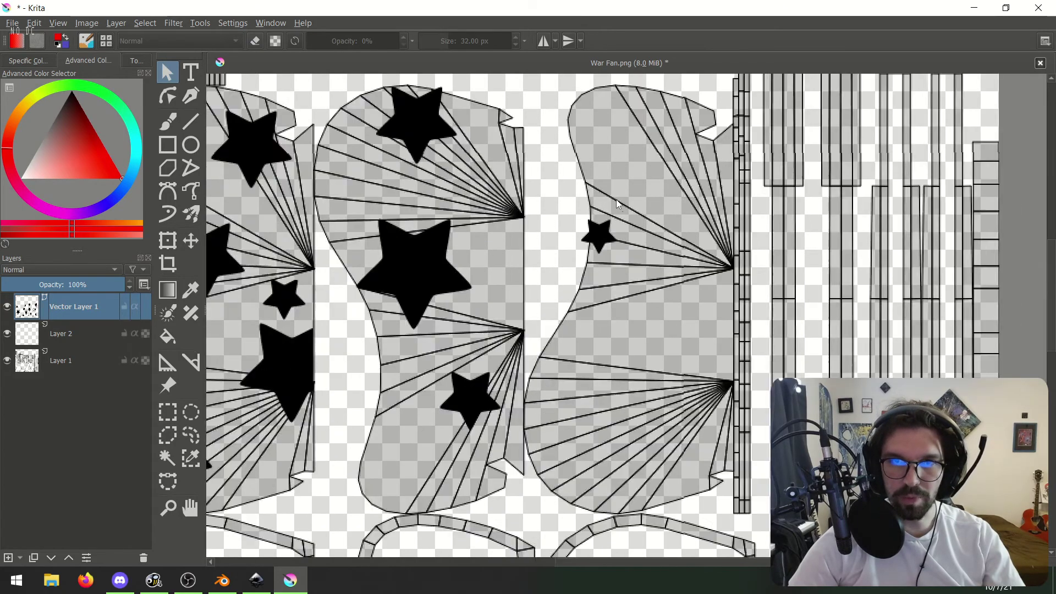
scroll(620, 206, up, 2)
scroll(638, 314, down, 2)
key(ctrl+v)
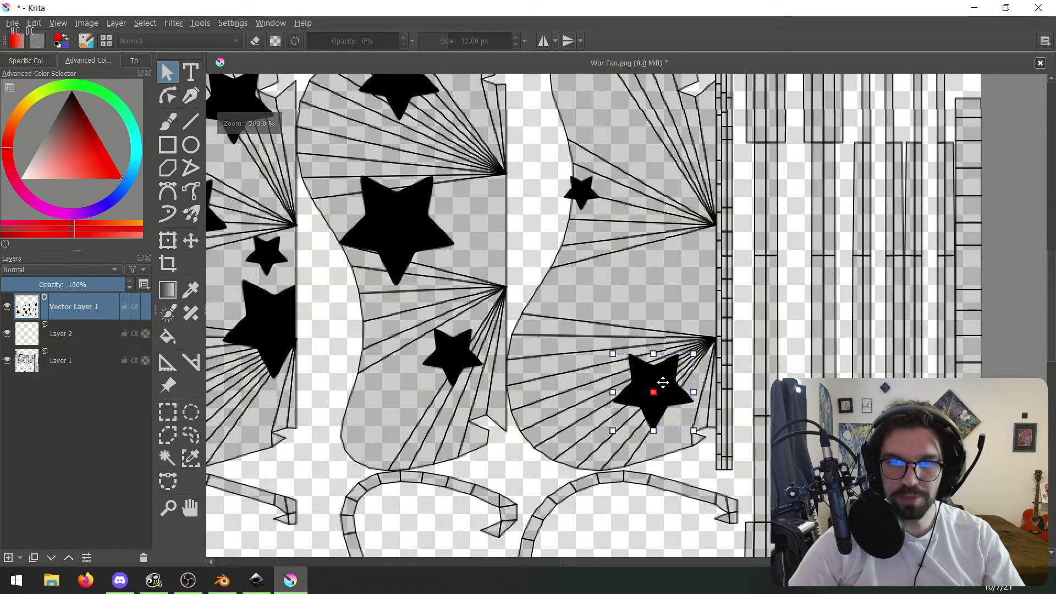
drag(669, 392, 672, 394)
middle_drag(672, 393, 709, 395)
click(598, 414)
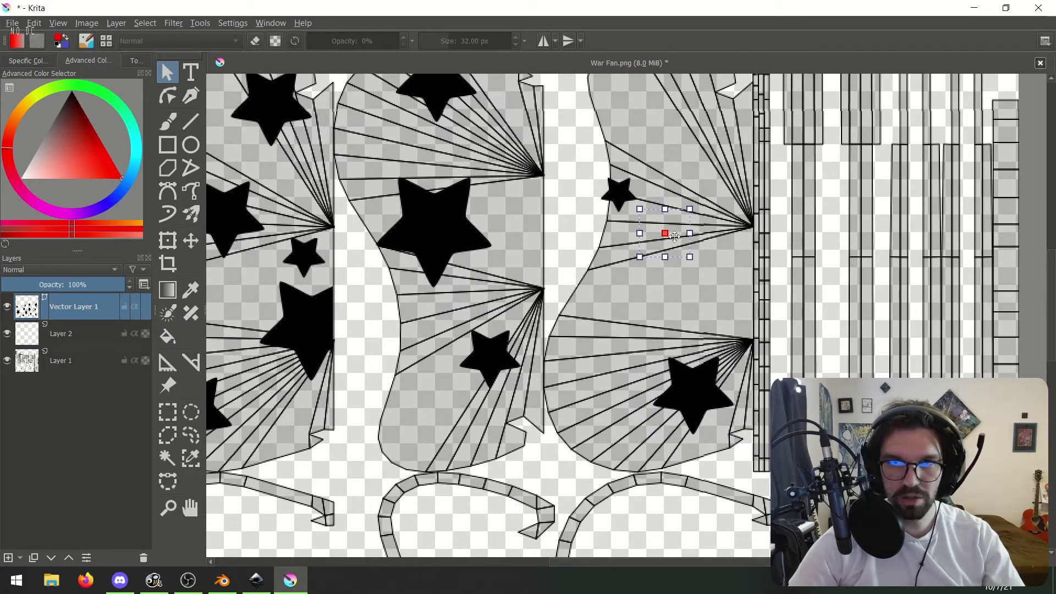
Nudge the two remaining stars of the fourth panel's three-star cluster to redraw them.
double_click(671, 236)
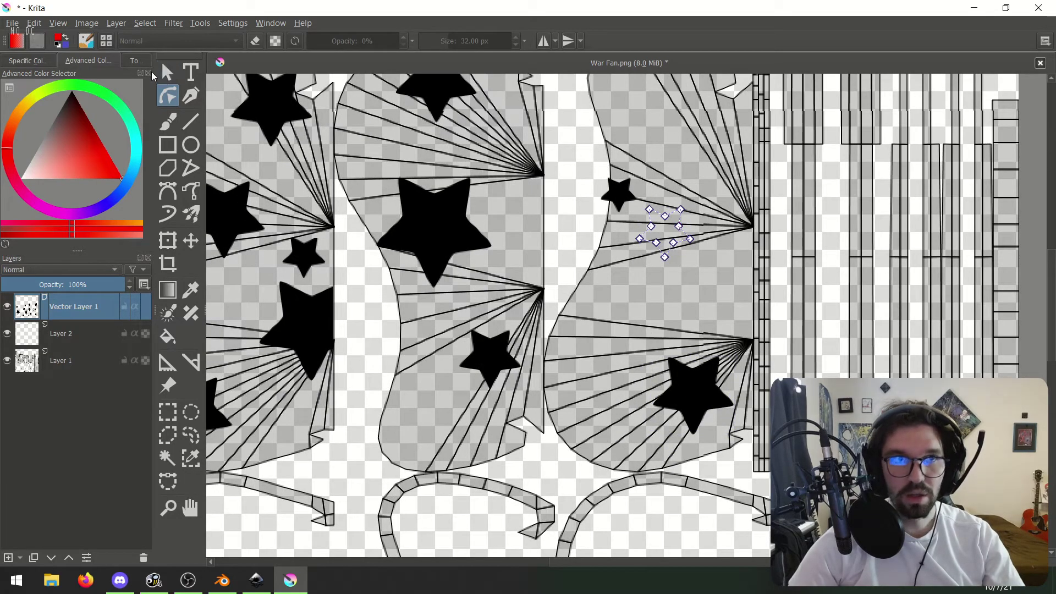
click(167, 72)
drag(654, 218, 659, 218)
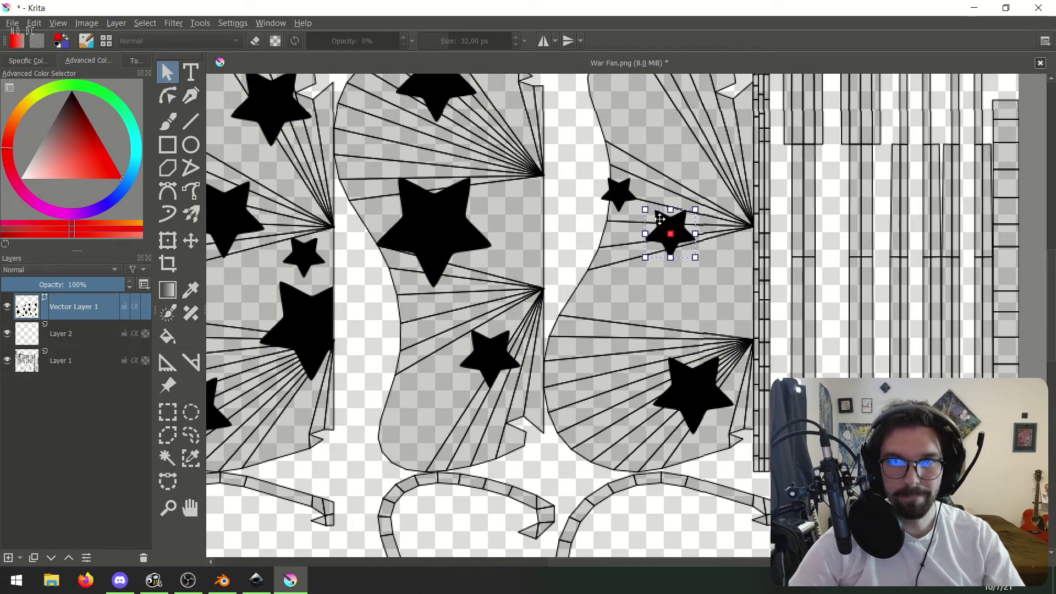
key(ctrl+alt+v)
drag(609, 252, 610, 253)
click(733, 240)
Select the fourth panel's hidden upper star and move it slightly to redraw it.
middle_drag(708, 144, 728, 243)
key(ctrl+alt+v)
double_click(729, 193)
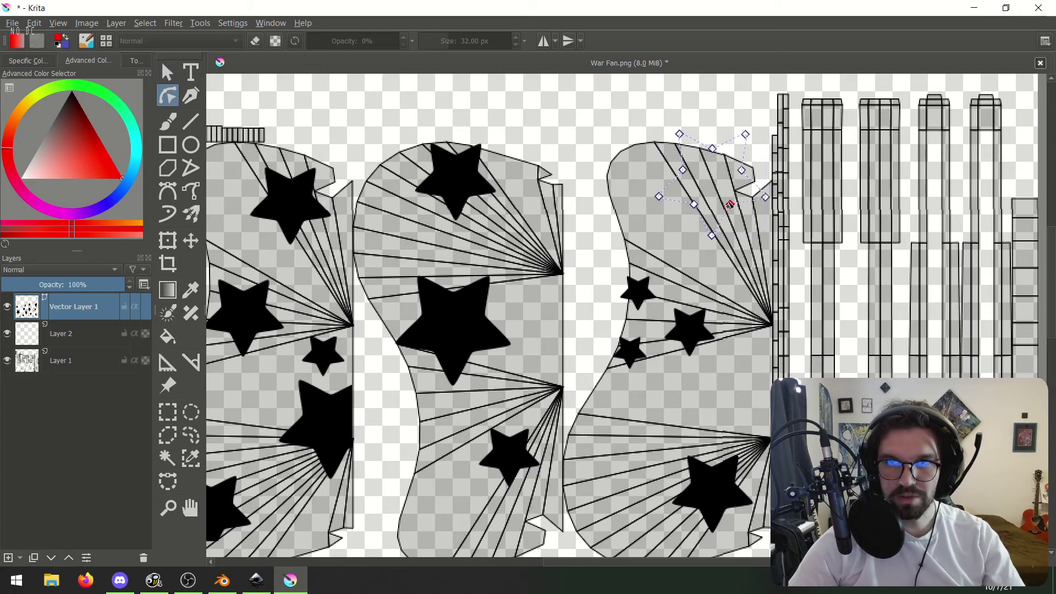
click(167, 72)
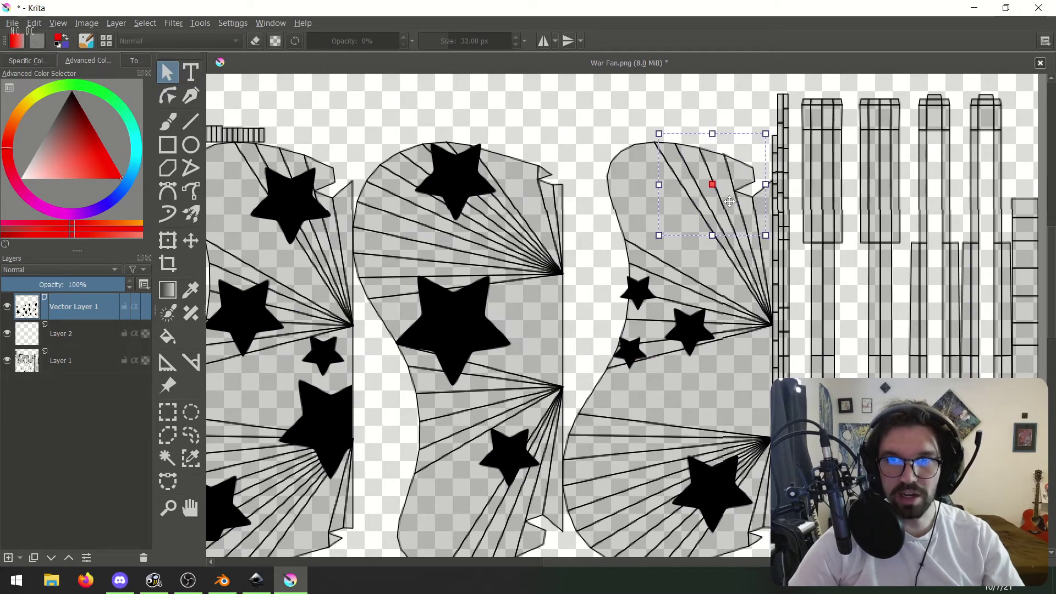
scroll(729, 201, down, 5)
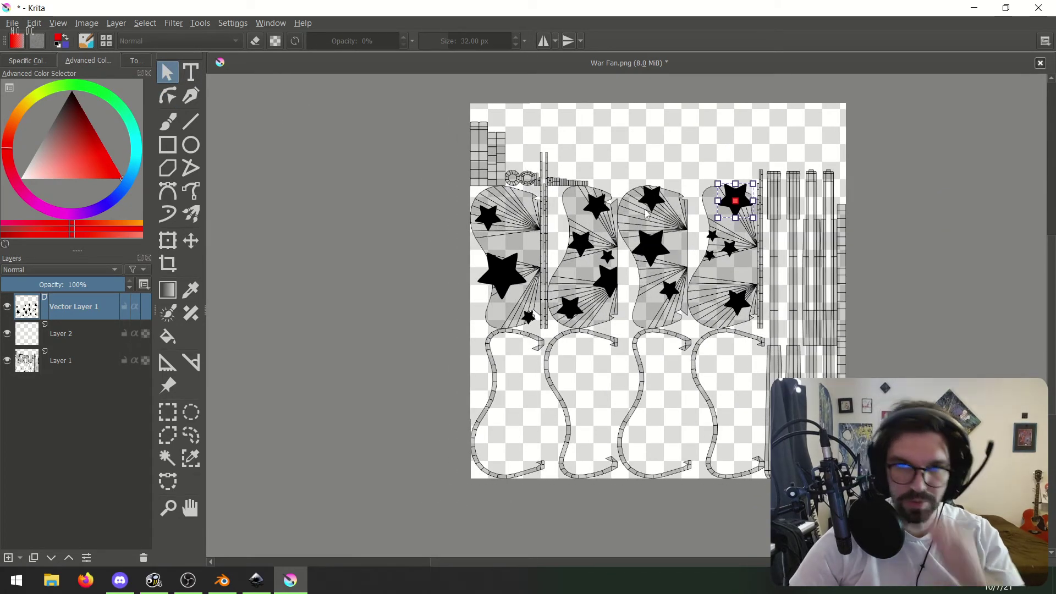
scroll(646, 213, up, 2)
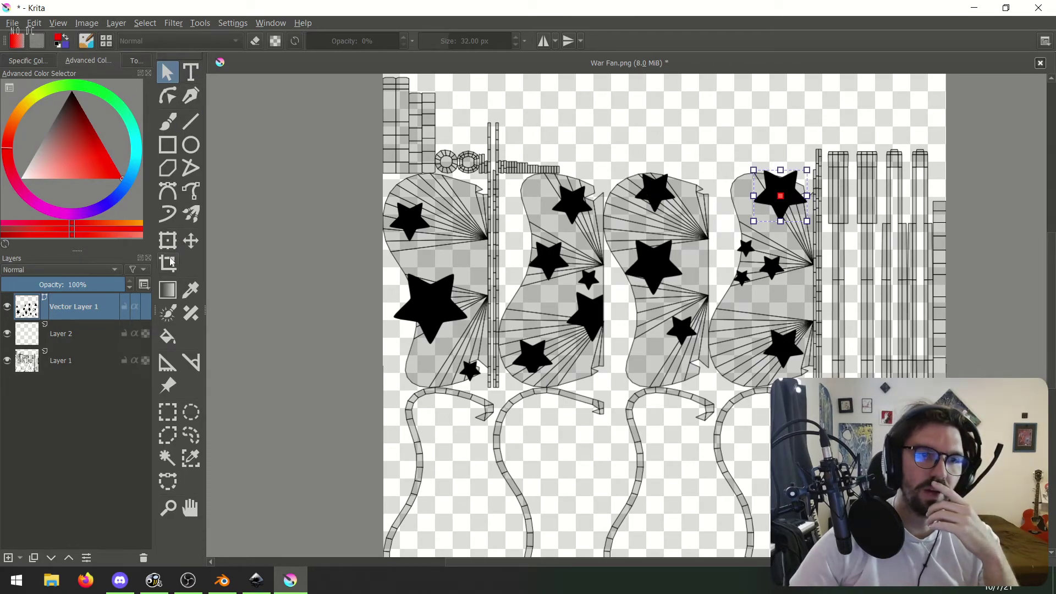
click(167, 418)
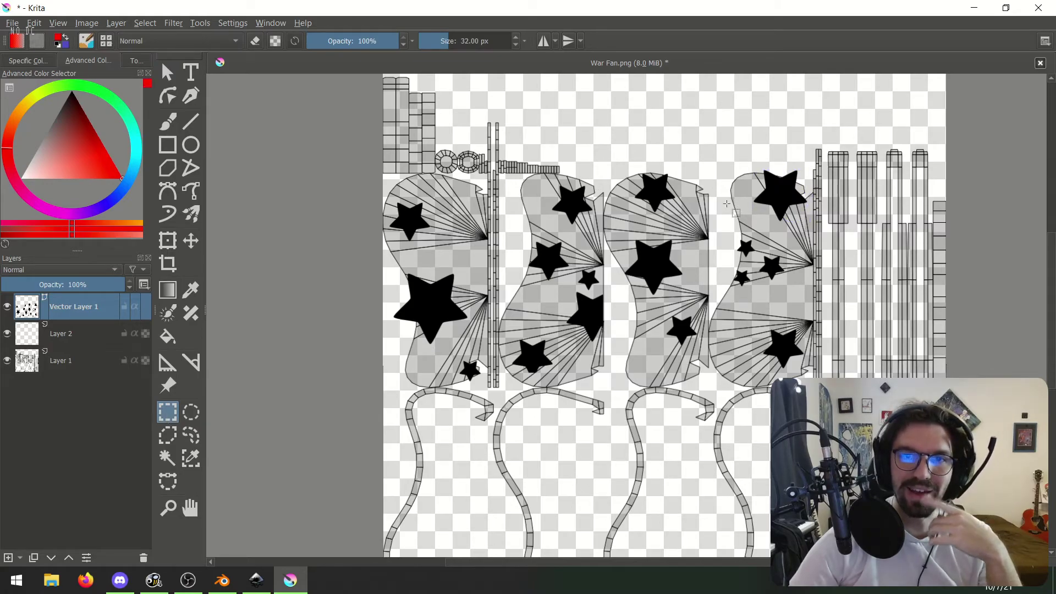
click(175, 75)
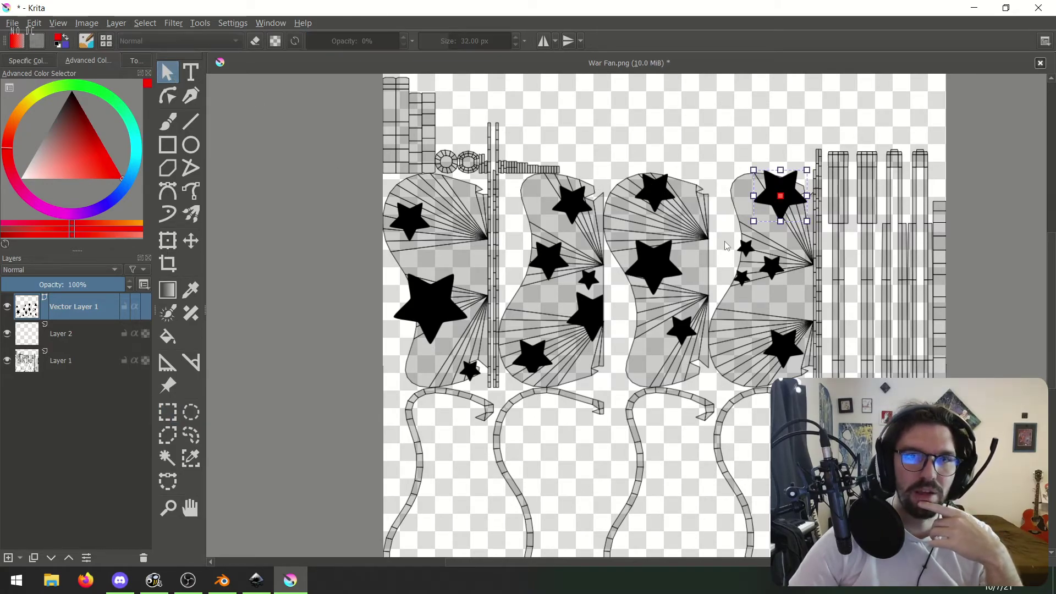
double_click(773, 184)
key(Escape)
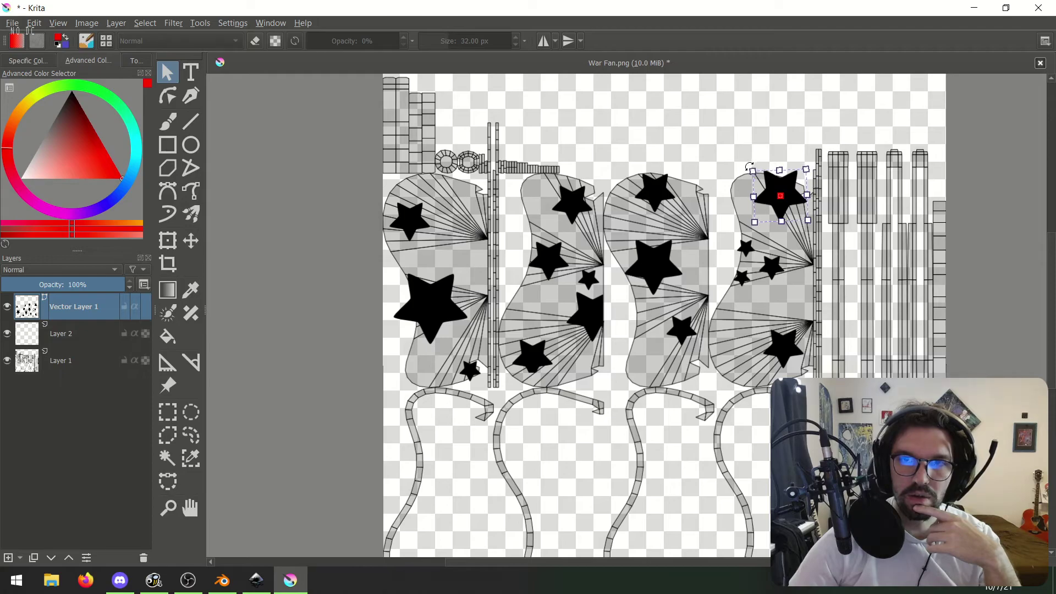
Rotate the three small stars of the fourth panel's cluster slightly so each sits at its own angle.
scroll(745, 246, up, 3)
click(746, 245)
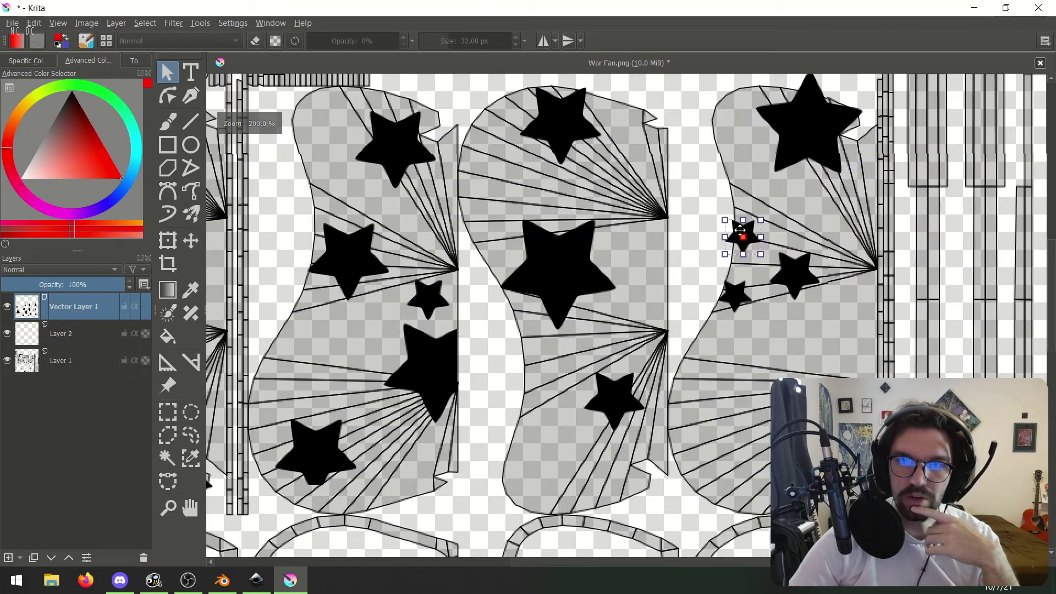
drag(722, 217, 704, 249)
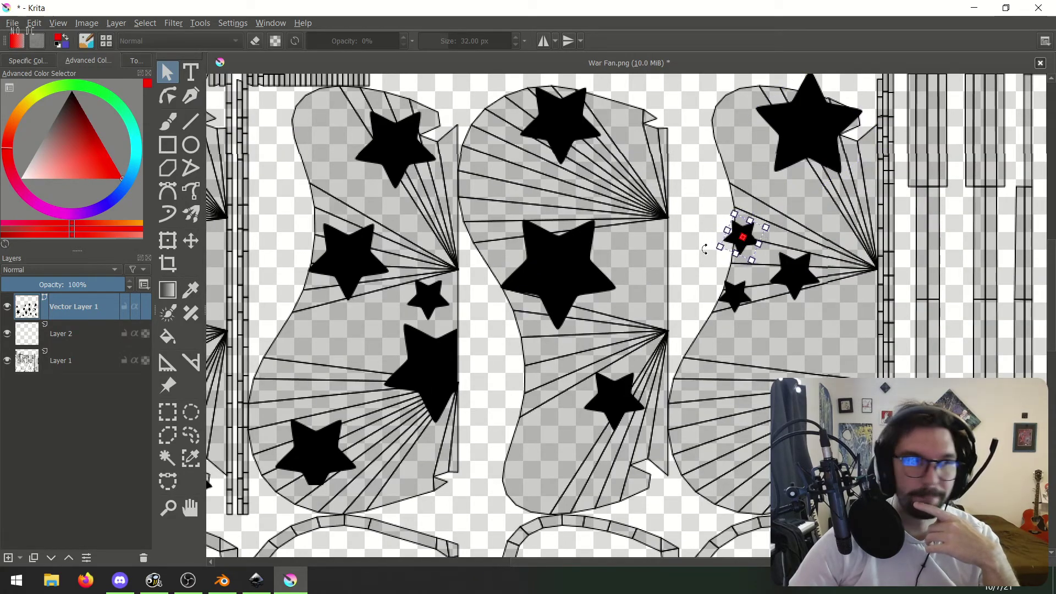
click(798, 277)
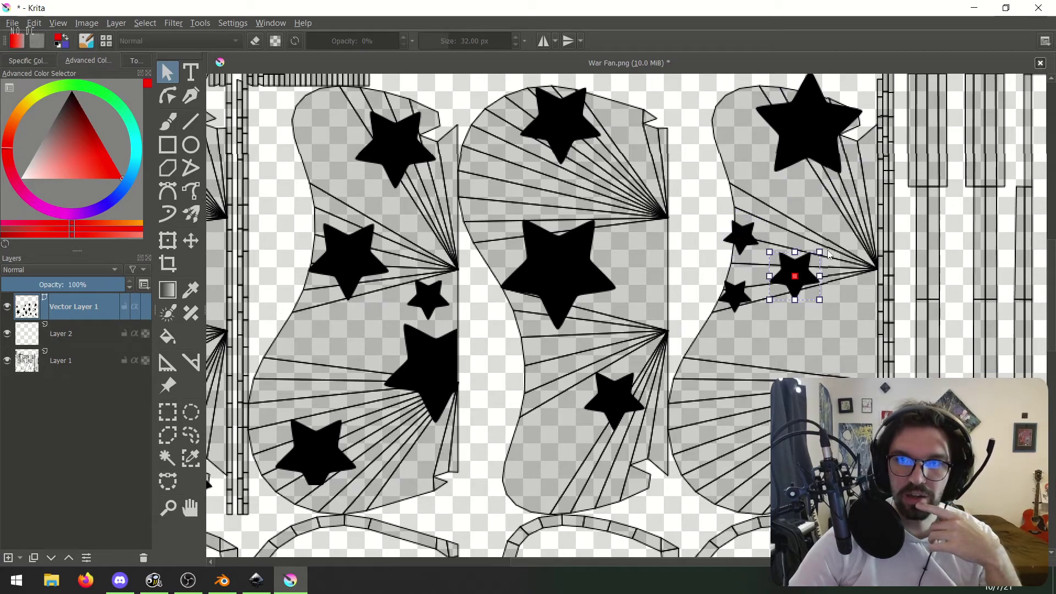
drag(825, 249, 801, 306)
click(734, 298)
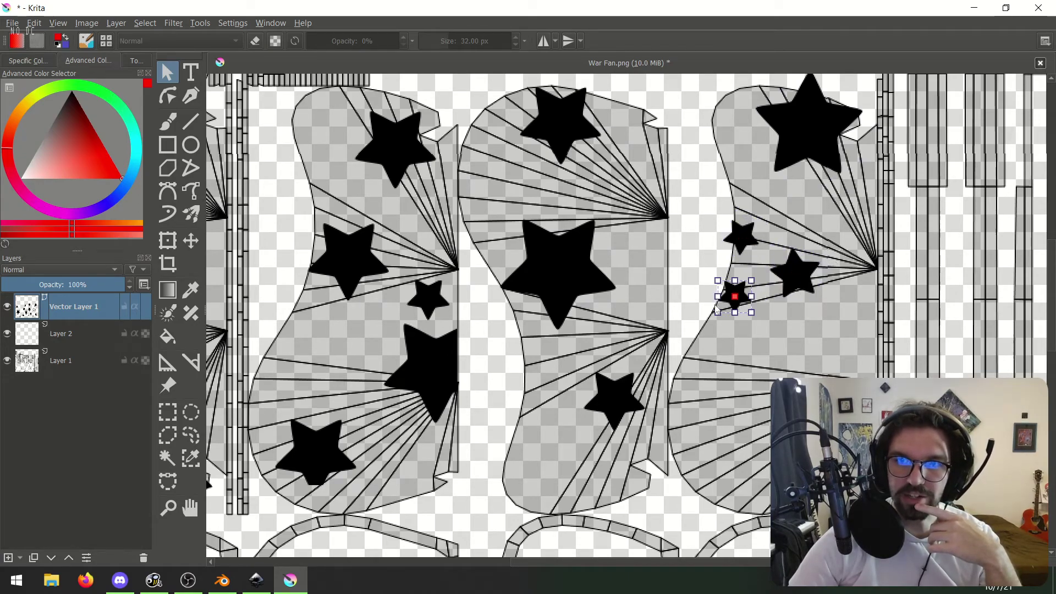
drag(712, 316, 720, 321)
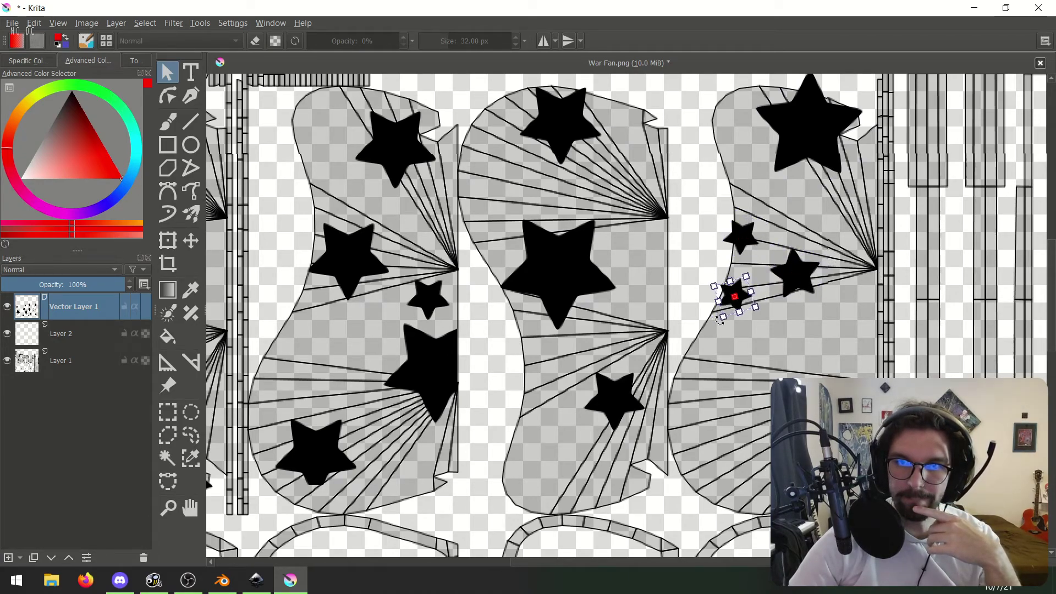
click(784, 386)
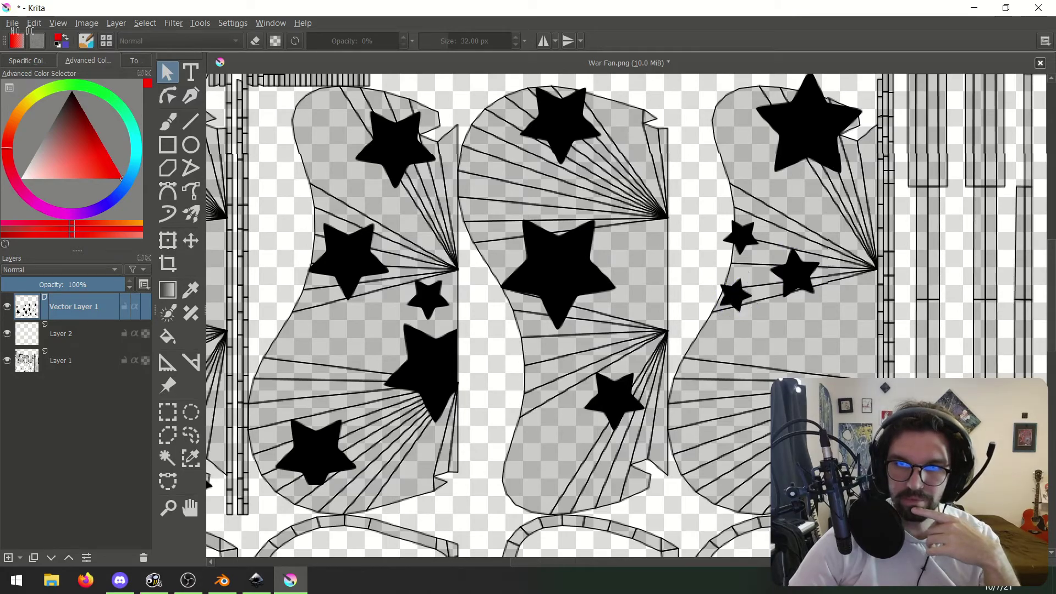
Tilt the third panel's lower star, large middle star and upper star to varied angles.
middle_drag(624, 395, 681, 383)
click(681, 383)
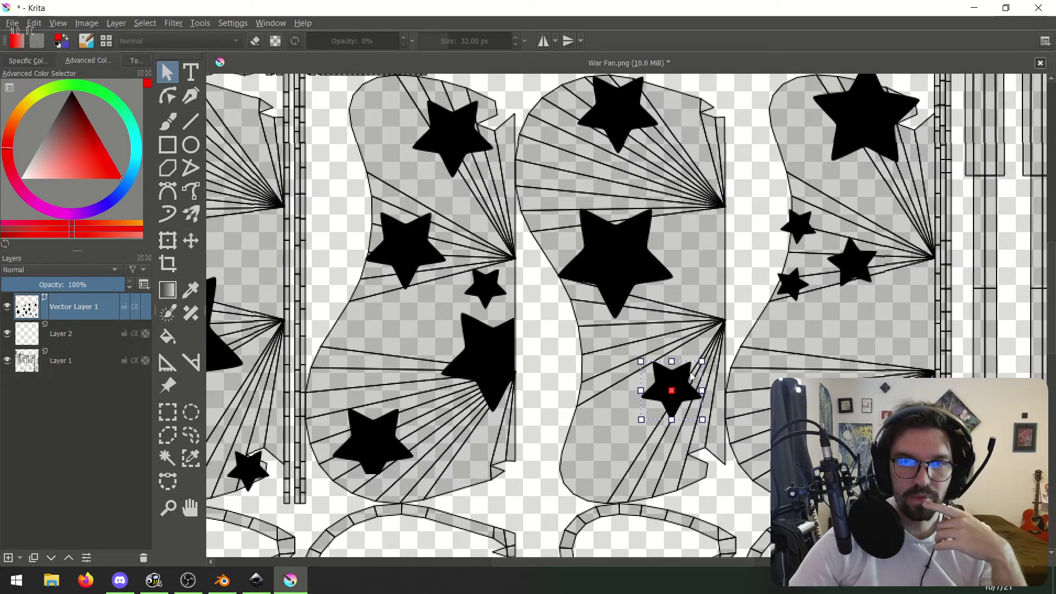
drag(709, 358, 714, 368)
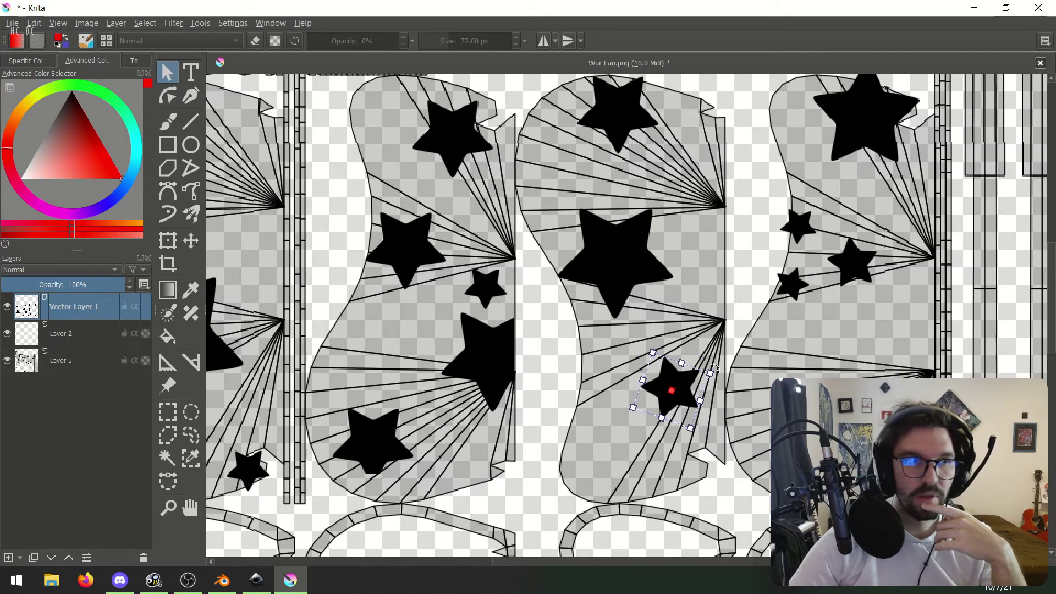
click(681, 452)
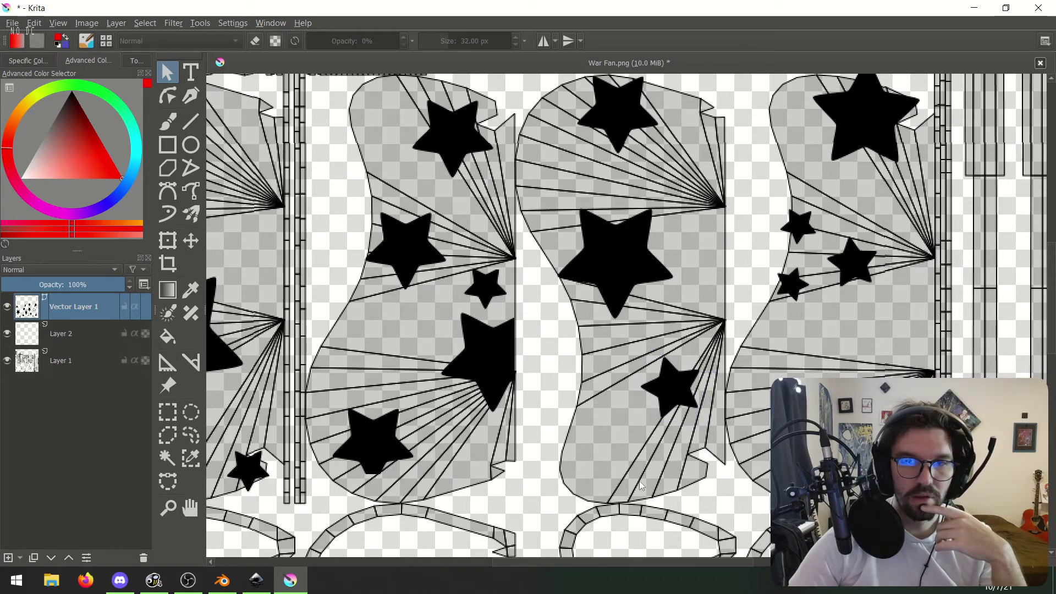
click(621, 260)
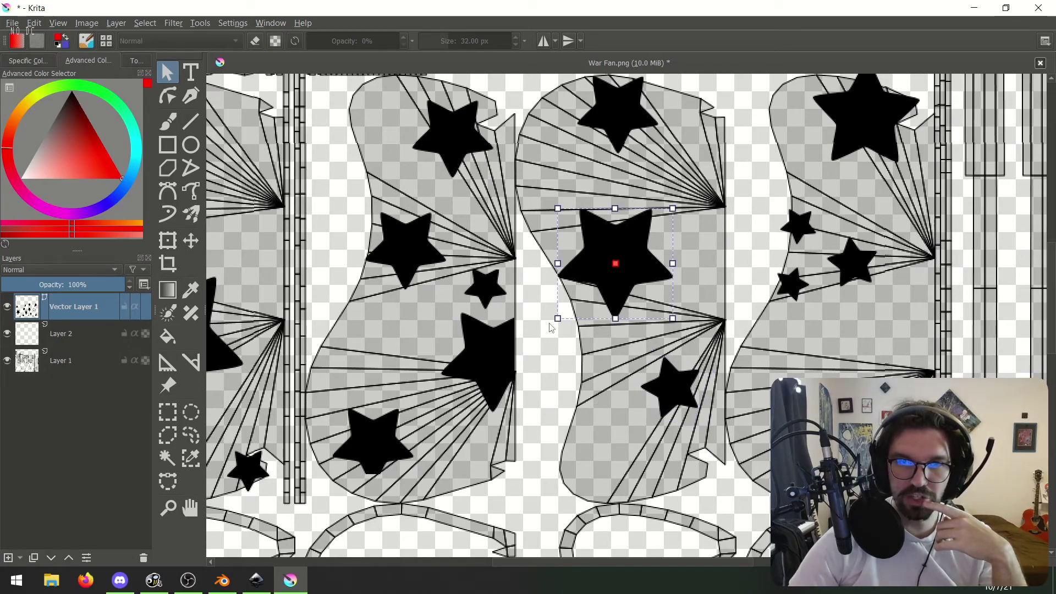
drag(553, 324, 566, 330)
scroll(572, 319, up, 1)
click(618, 163)
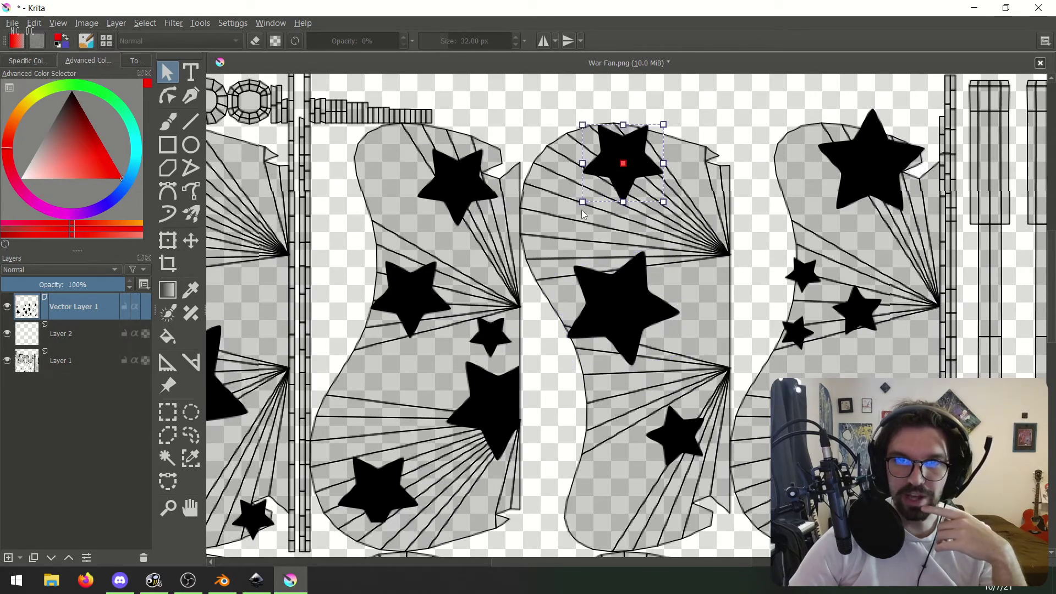
drag(576, 205, 571, 198)
Rotate the second panel's upper star and the small star just above its large edge star.
middle_drag(572, 199, 662, 183)
click(544, 177)
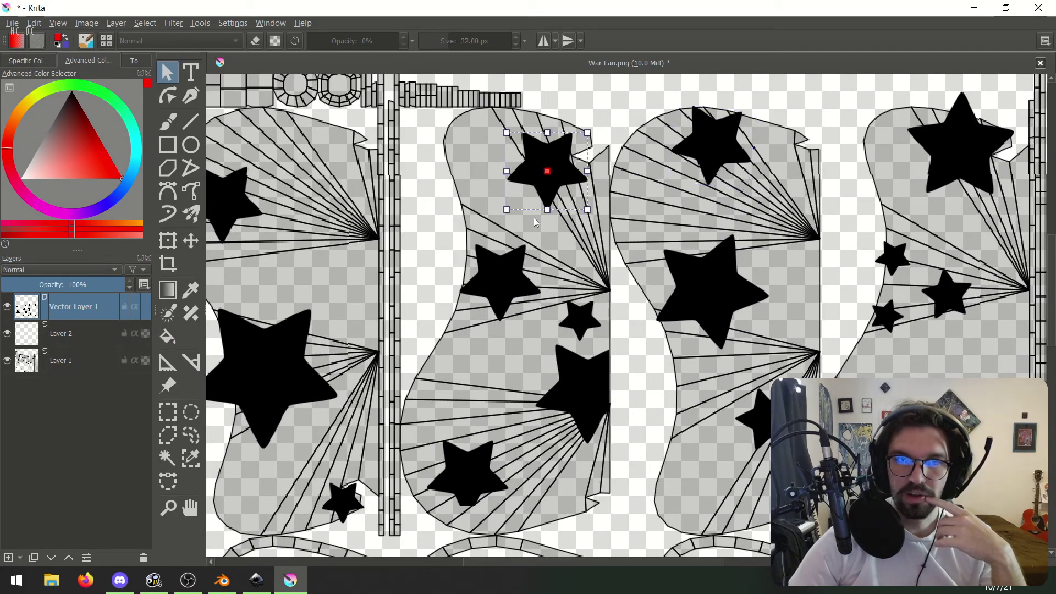
drag(502, 213, 500, 208)
middle_drag(512, 256, 537, 226)
click(599, 279)
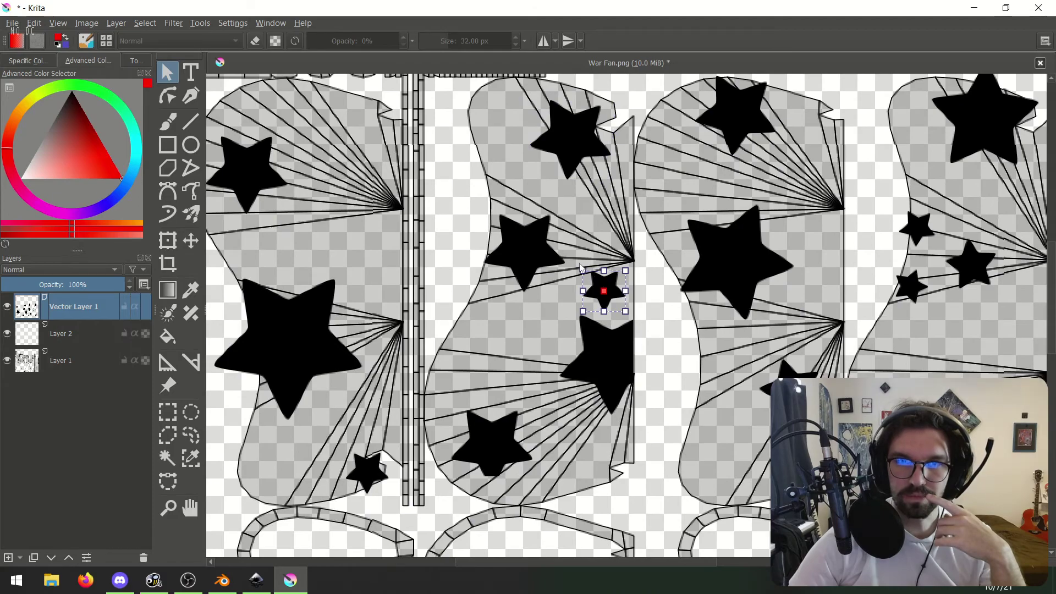
drag(576, 269, 570, 277)
click(587, 361)
Rotate the second panel's middle star by the curved edge and its lowest star.
middle_drag(581, 360, 631, 352)
click(576, 247)
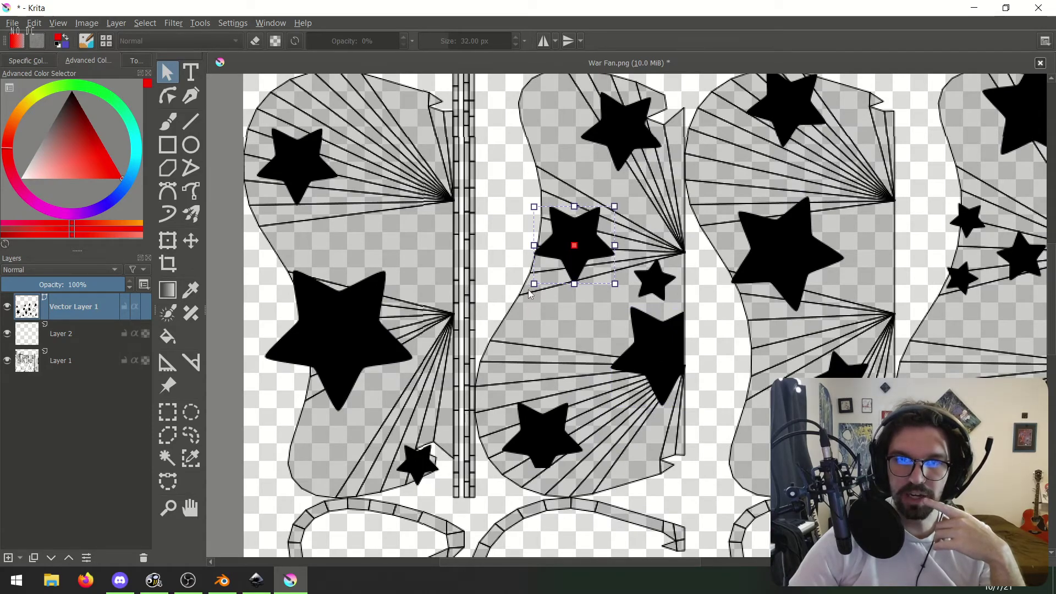
drag(527, 288, 541, 298)
middle_drag(548, 321, 571, 255)
click(545, 338)
drag(520, 332, 506, 352)
Rotate the first panel's small bottom star, large middle star and upper star to different angles.
click(432, 388)
drag(417, 376, 441, 370)
middle_drag(441, 370, 490, 388)
click(408, 293)
drag(332, 221, 317, 246)
click(400, 177)
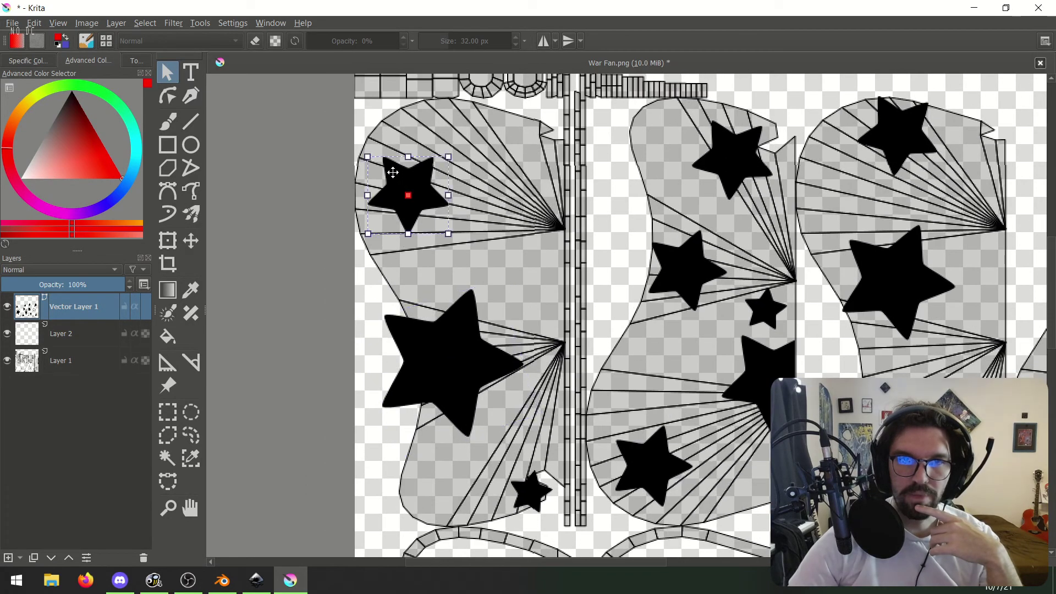
drag(364, 152, 341, 195)
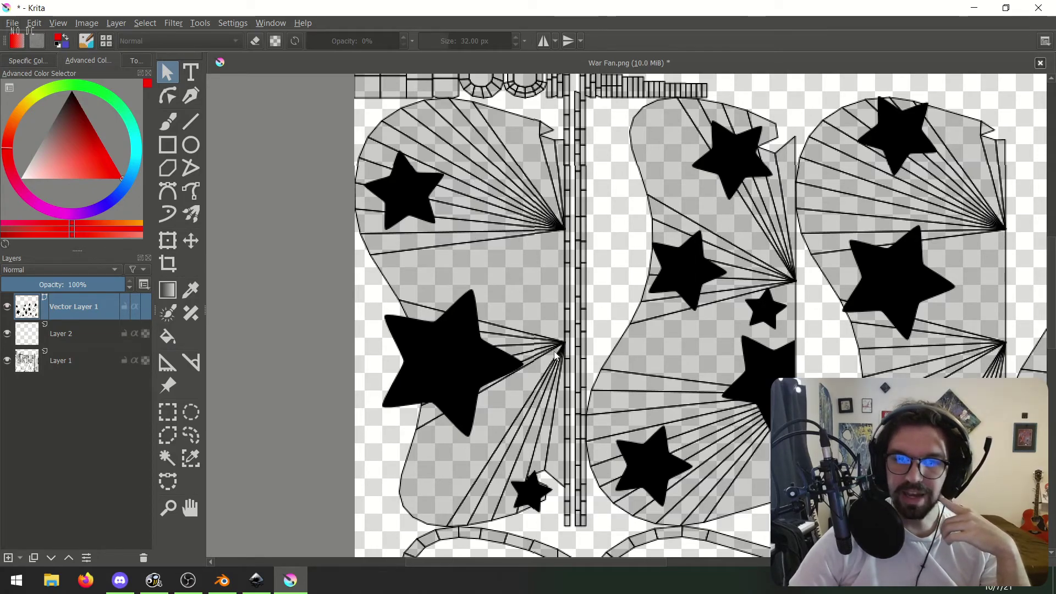
Merge Vector Layer 1 with the layer below to turn the stars into paint-layer content.
scroll(553, 354, down, 2)
middle_drag(704, 351, 640, 269)
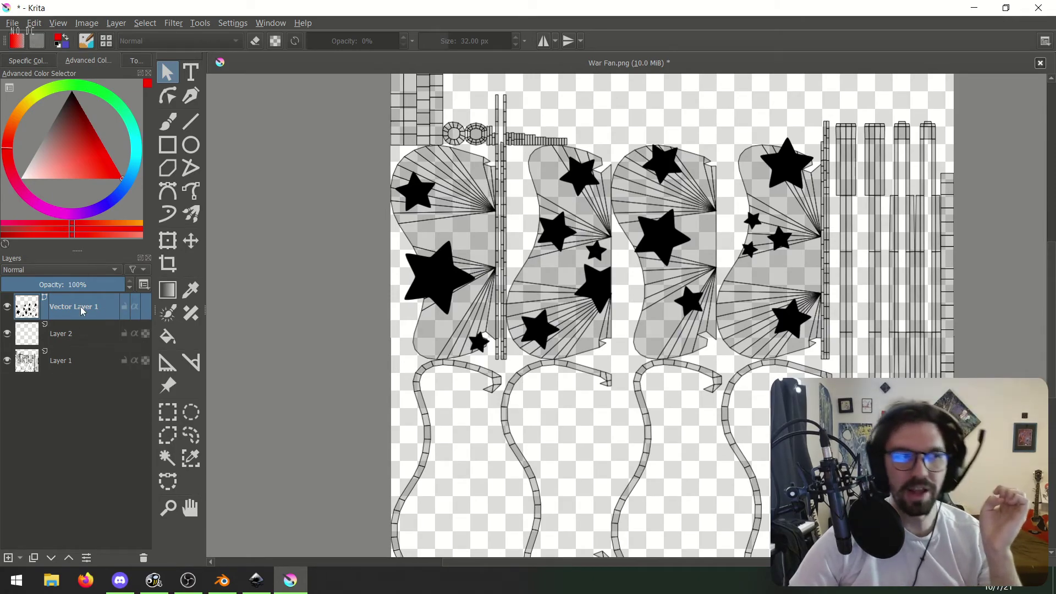
mouse_move(81, 311)
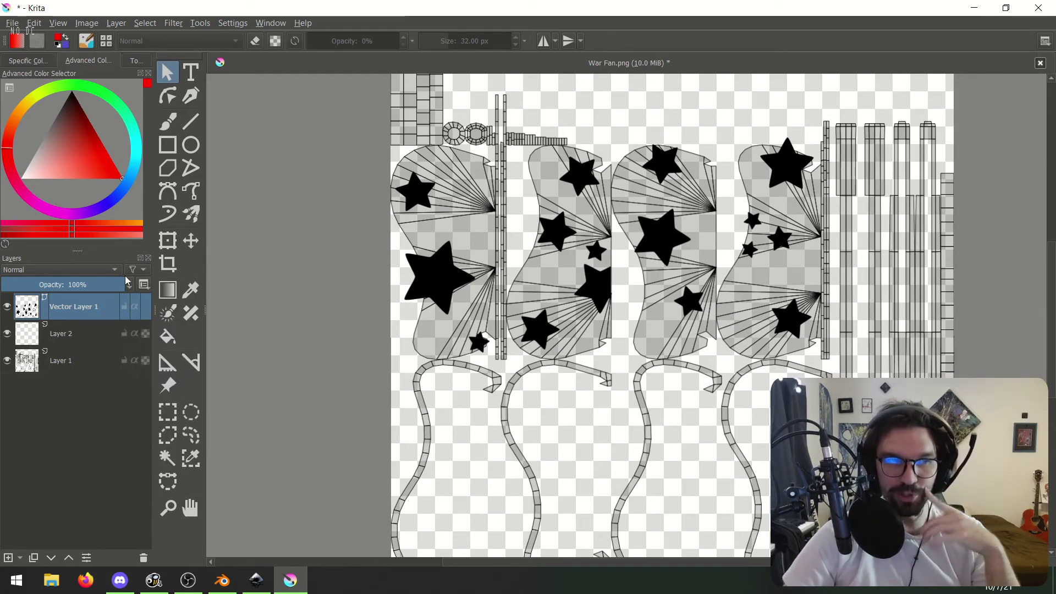
right_click(83, 310)
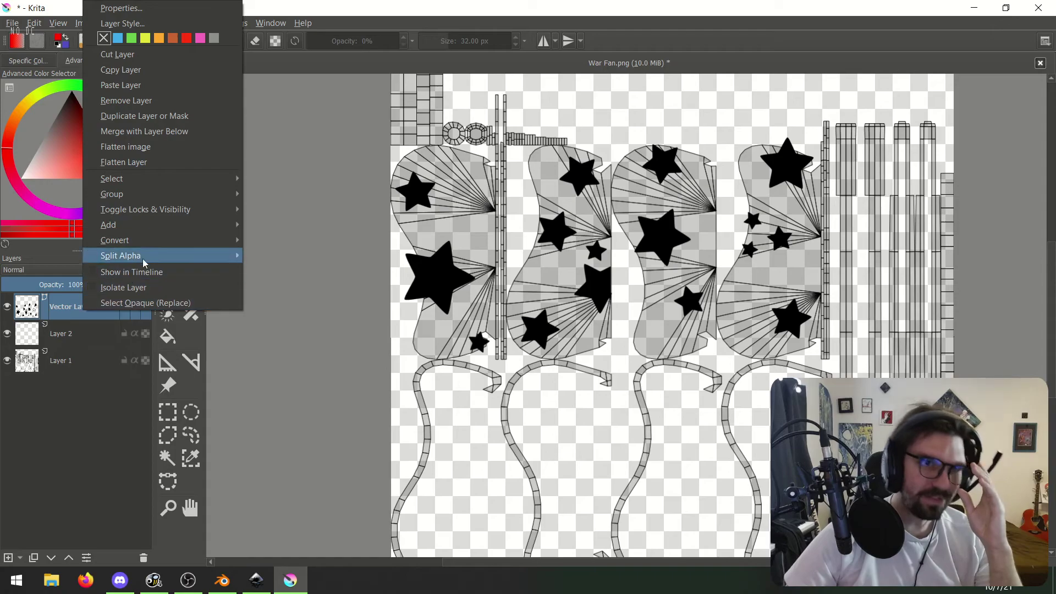
click(172, 135)
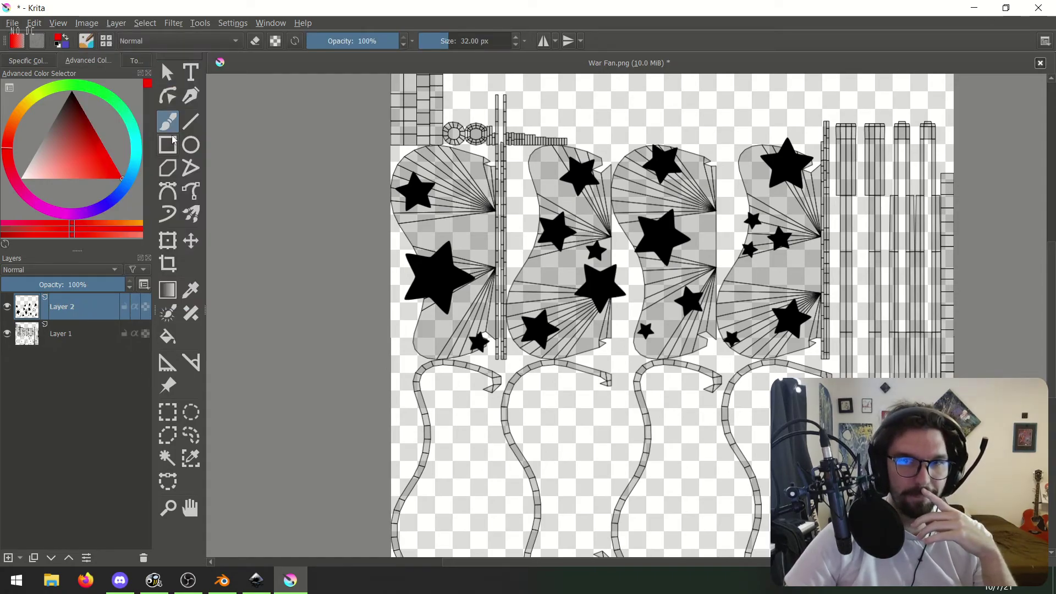
middle_drag(710, 347, 663, 304)
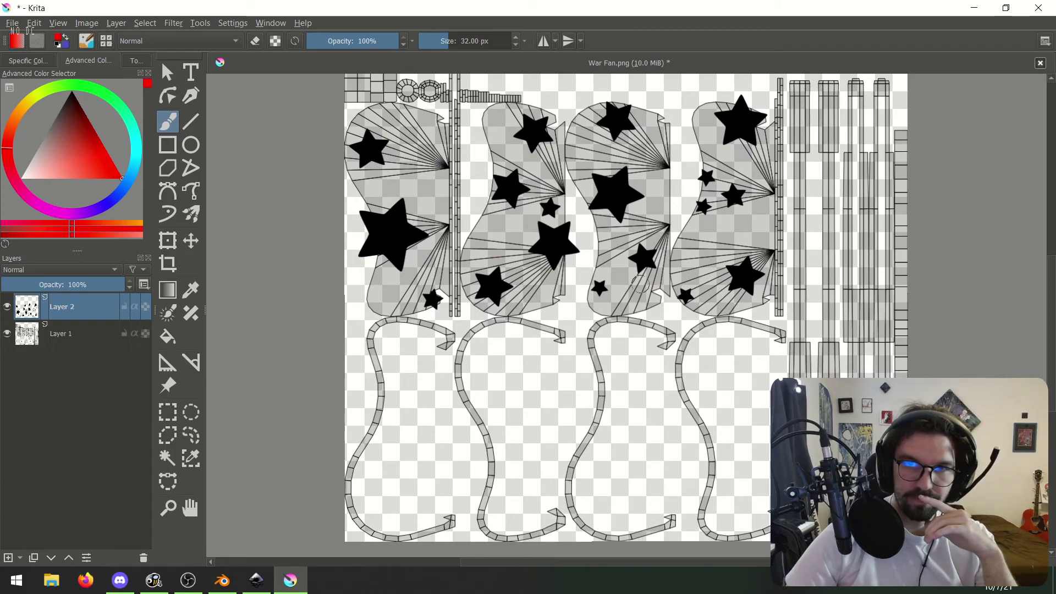
middle_drag(484, 177, 497, 209)
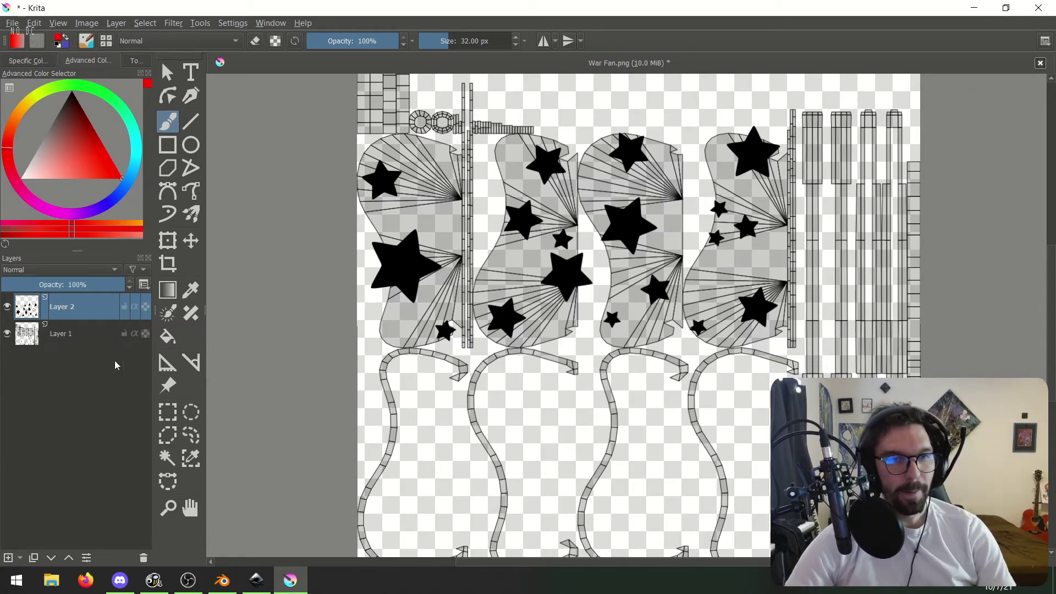
Hide Layer 2 and paint all of Layer 1 solid white with a 371.02 px brush.
click(64, 342)
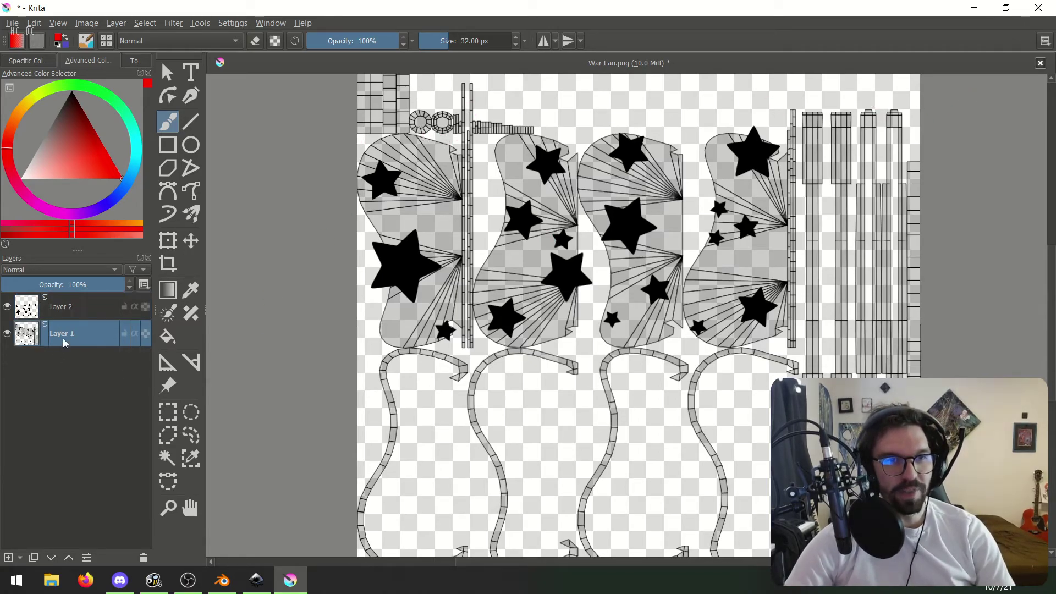
click(7, 306)
drag(94, 165, 31, 253)
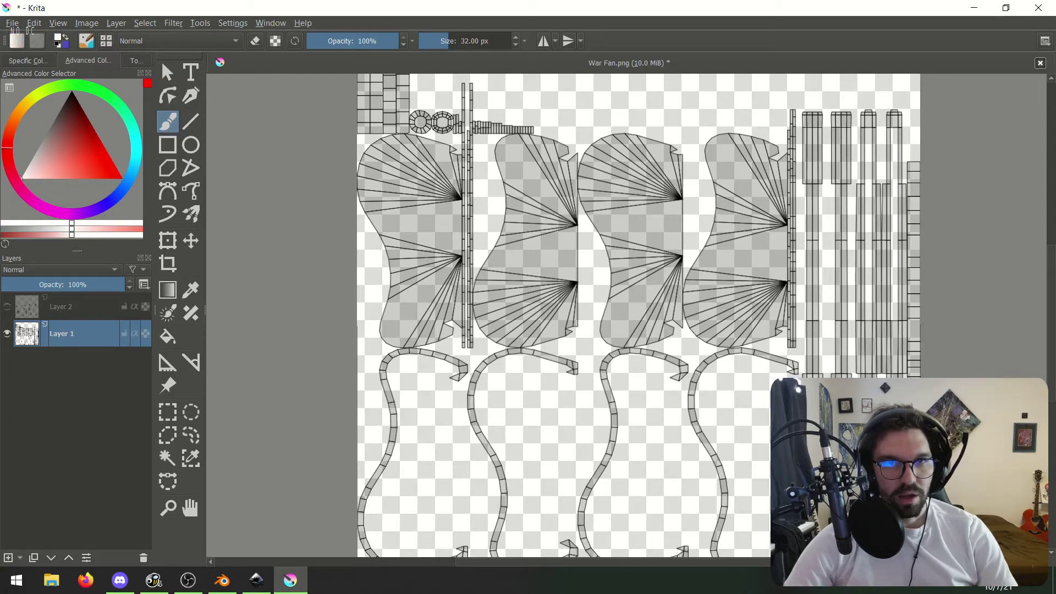
scroll(460, 239, down, 2)
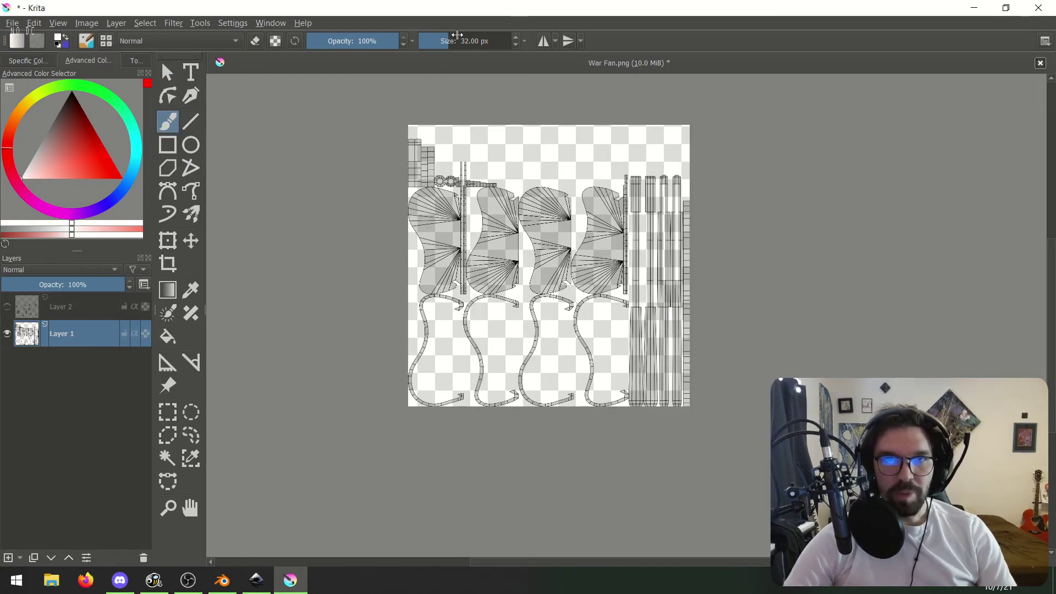
drag(457, 34, 484, 35)
mouse_move(434, 132)
mouse_down()
mouse_move(812, 184)
mouse_move(794, 292)
mouse_move(671, 418)
mouse_move(474, 190)
mouse_move(598, 140)
mouse_move(784, 429)
mouse_up()
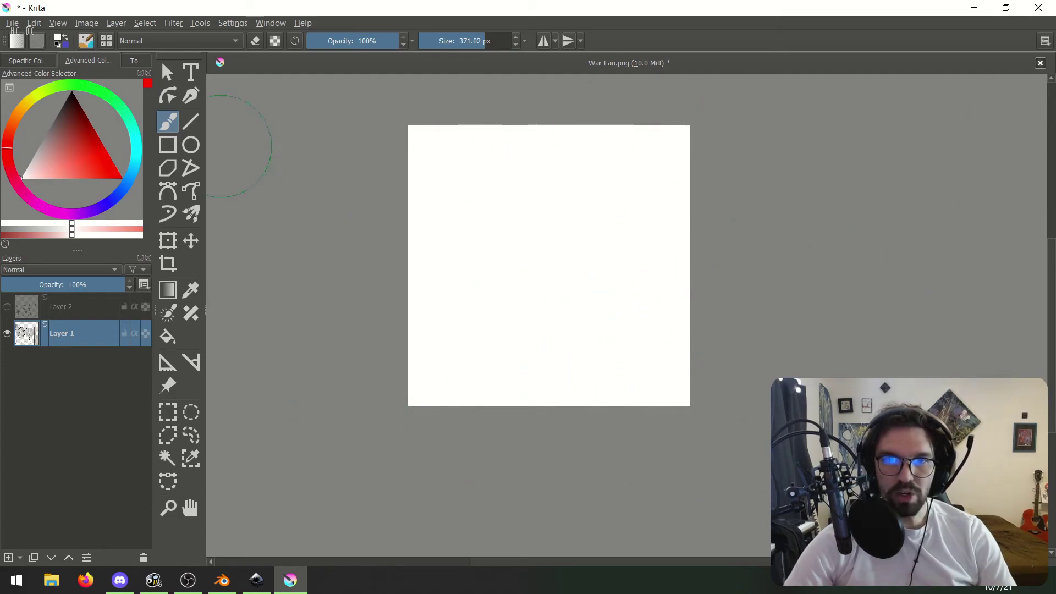
Select Layer 2 and make it visible again above the white background.
click(83, 305)
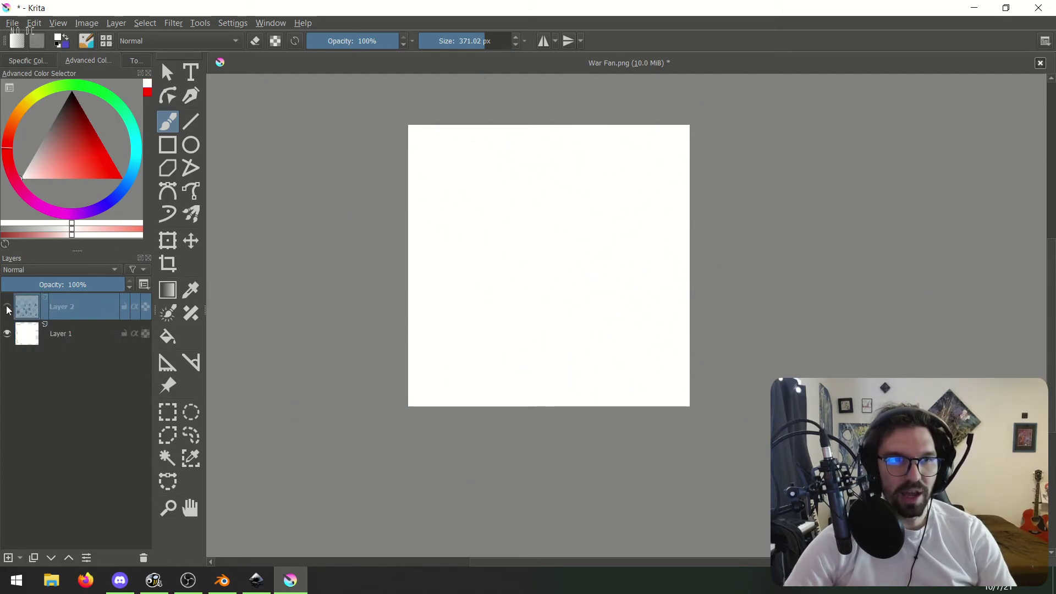
click(7, 307)
scroll(412, 191, up, 1)
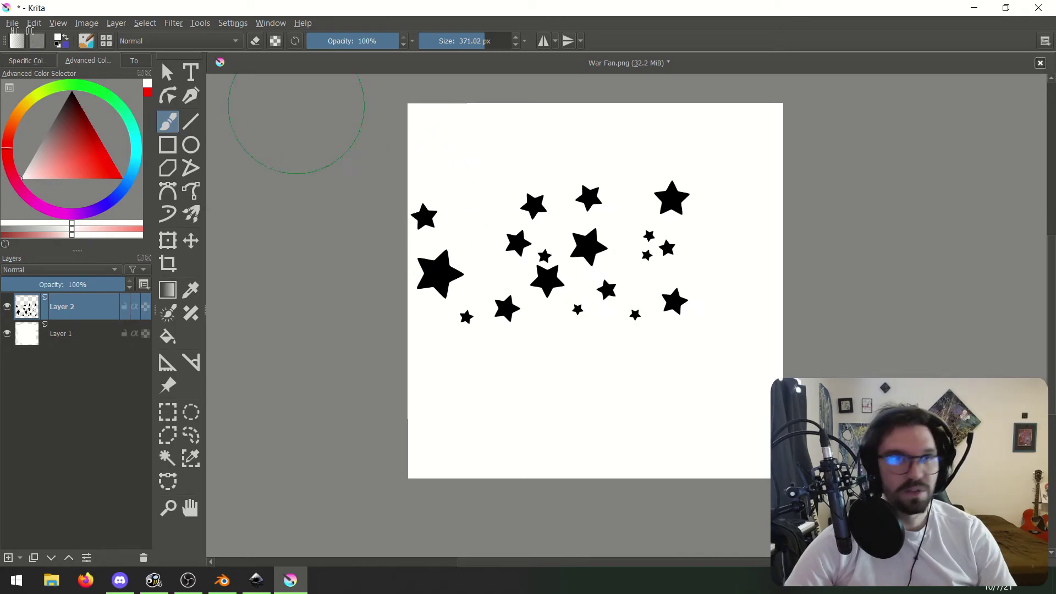
Export the star texture as the PNG image War Fan, overwriting the existing file.
click(19, 22)
click(53, 150)
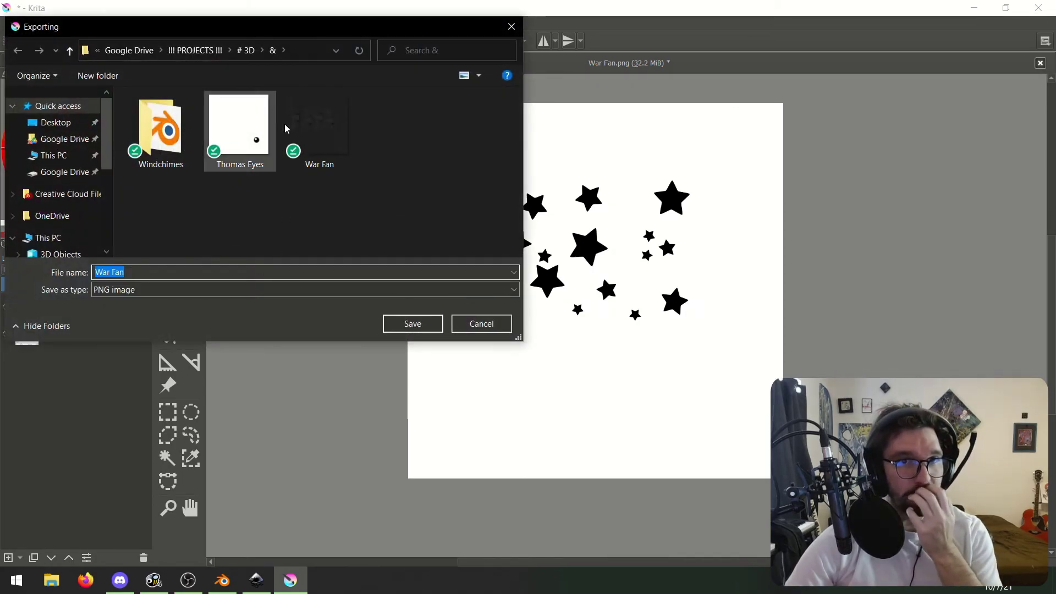
click(347, 155)
click(431, 329)
click(566, 295)
click(701, 463)
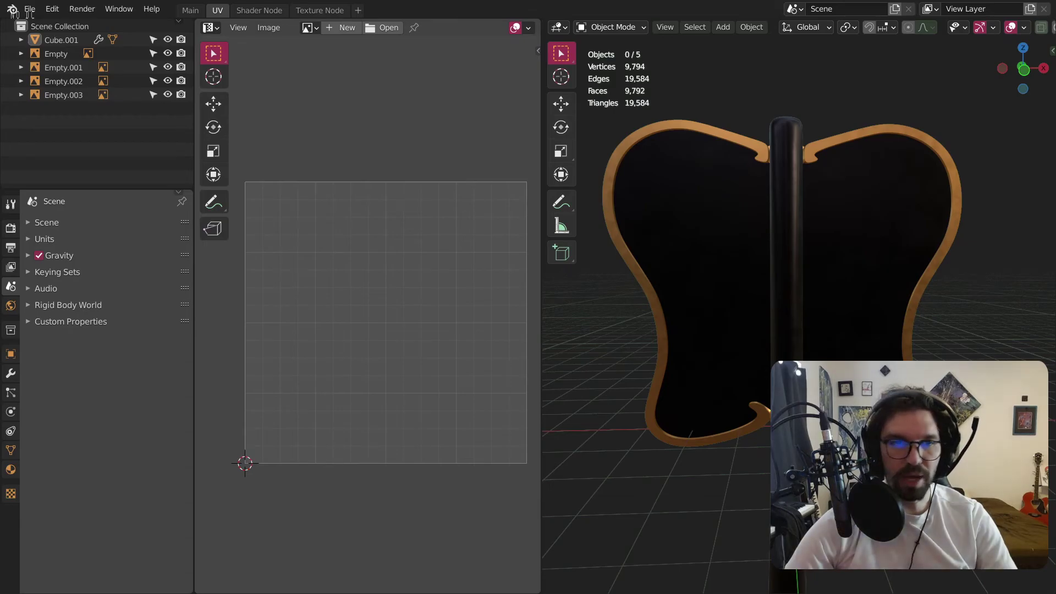
Open the fan's Black Iron material from slot 1 in the Shader Node workspace.
click(259, 10)
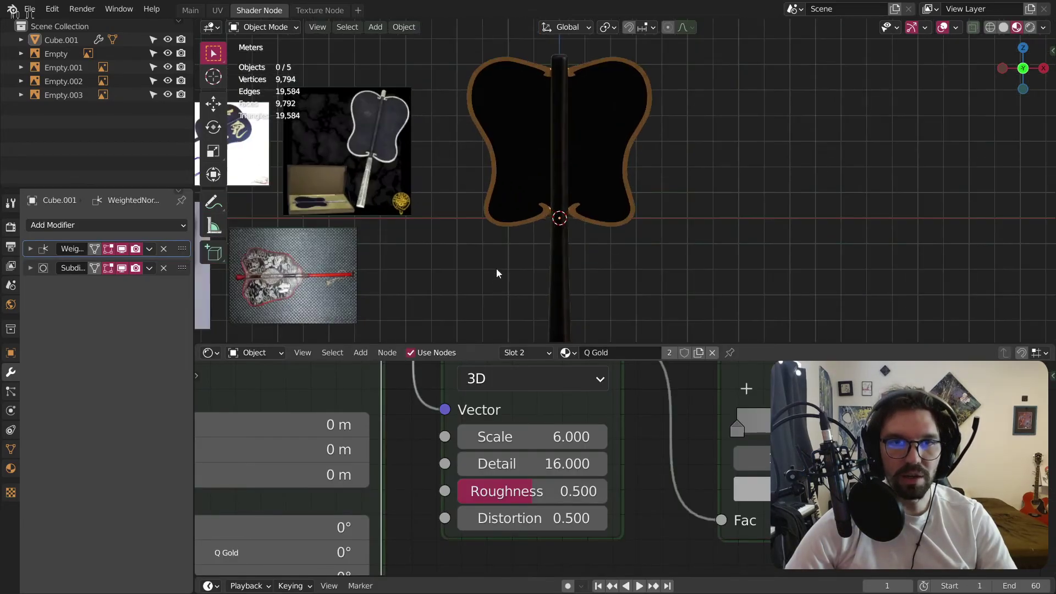
scroll(602, 476, down, 5)
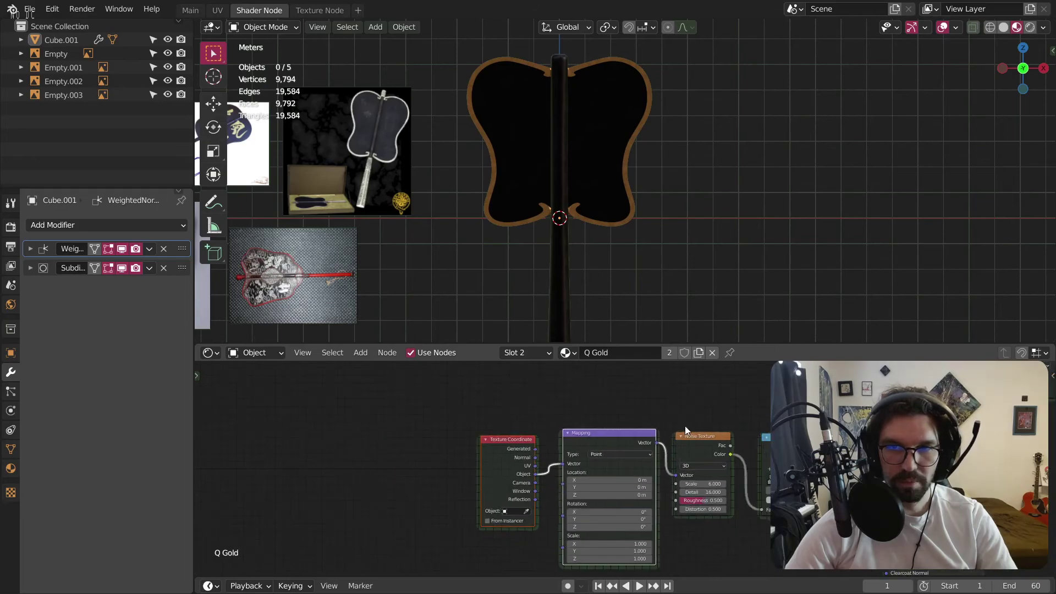
middle_drag(685, 427, 651, 499)
click(589, 140)
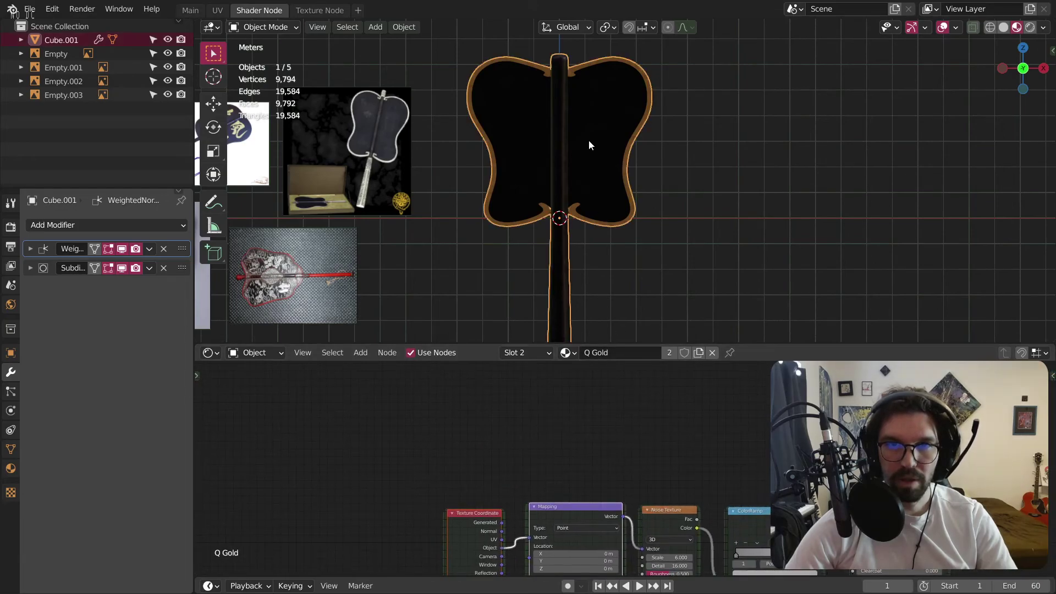
click(545, 352)
click(520, 382)
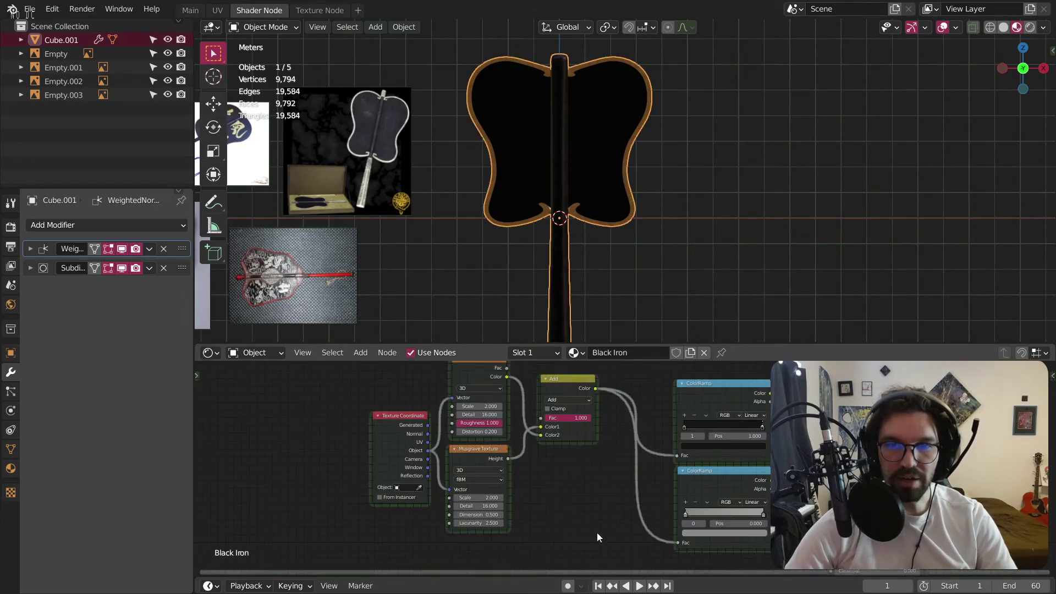
Move the Black Iron texture, Add and ColorRamp nodes away from the Principled shader to make room between them.
scroll(647, 480, down, 2)
drag(781, 381, 414, 558)
drag(539, 502, 409, 466)
middle_drag(533, 531, 556, 442)
scroll(630, 525, up, 3)
middle_drag(578, 486, 619, 550)
scroll(591, 512, down, 4)
middle_drag(583, 498, 615, 550)
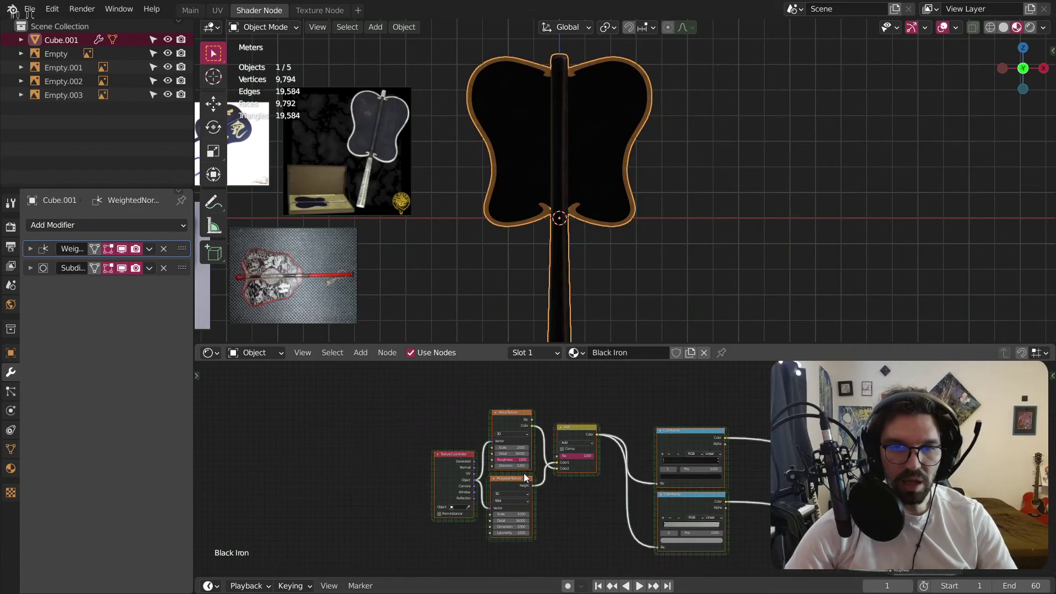
middle_drag(512, 480, 442, 480)
middle_drag(591, 562, 520, 457)
scroll(523, 493, up, 1)
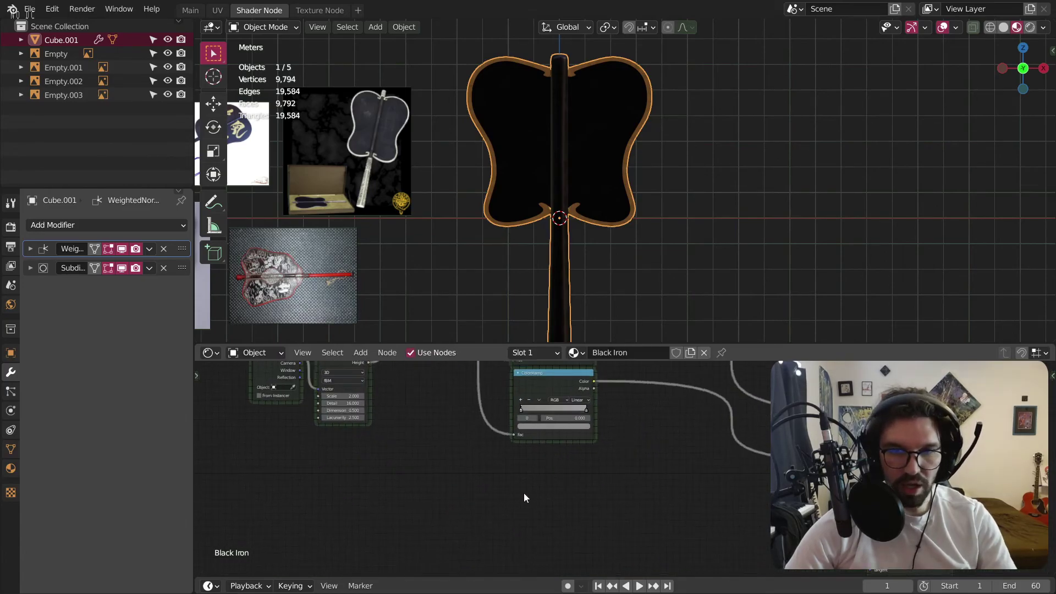
Add a MixRGB node between the upper ColorRamp's color output and the Principled shader's Base Color.
key(shift+a)
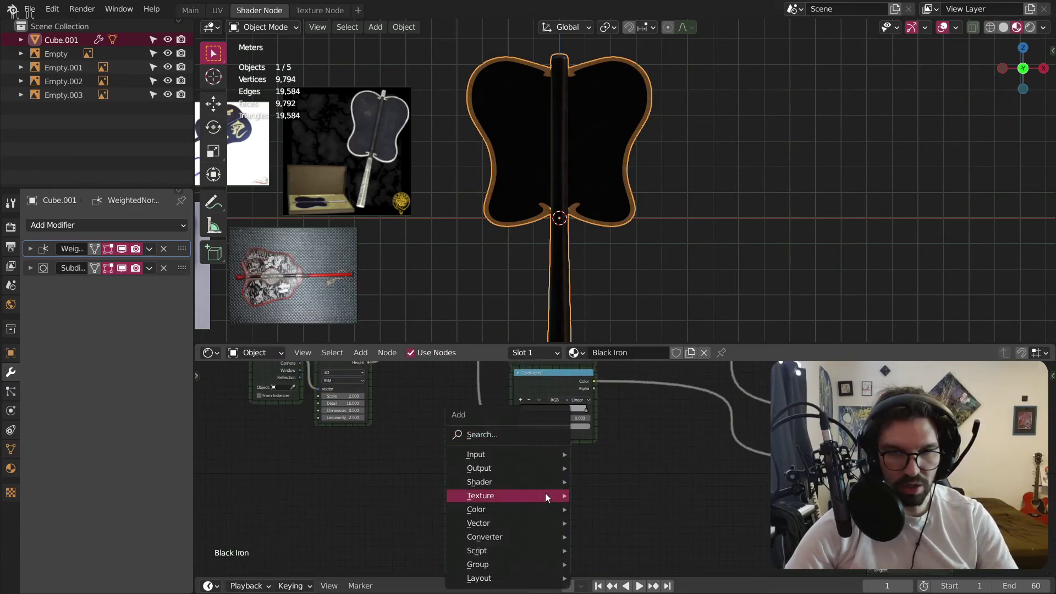
mouse_move(540, 509)
click(612, 494)
click(691, 468)
middle_drag(749, 455, 672, 498)
drag(637, 514, 743, 414)
middle_drag(742, 413, 703, 471)
mouse_move(703, 471)
mouse_down()
mouse_move(651, 448)
mouse_move(676, 449)
mouse_move(685, 470)
mouse_up()
middle_drag(507, 541, 534, 501)
Add an Image Texture node below the lower ColorRamp and connect its Color output to the Mix node's Fac.
key(shift+a)
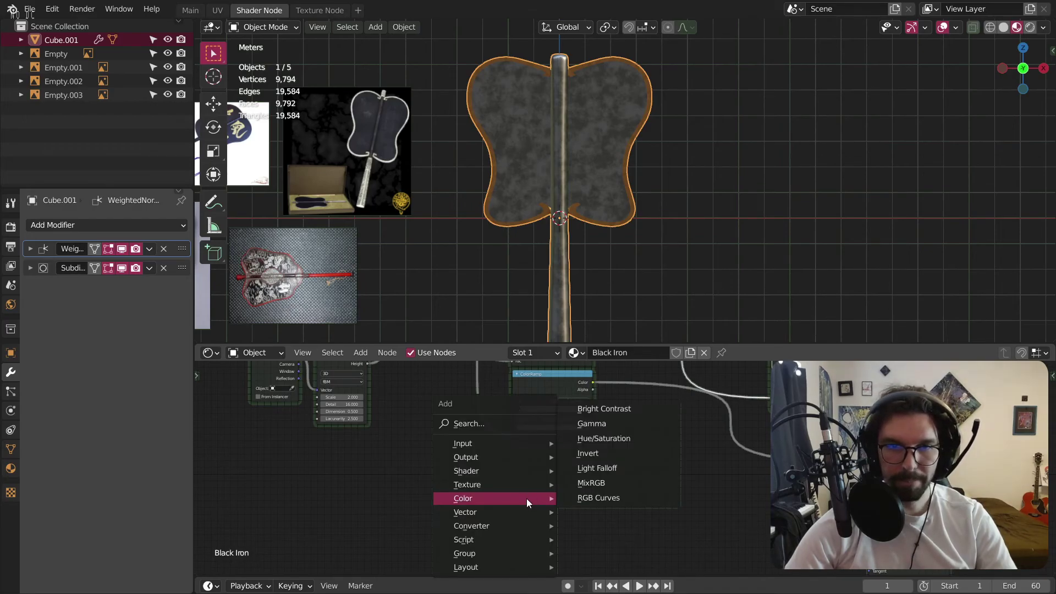
mouse_move(515, 482)
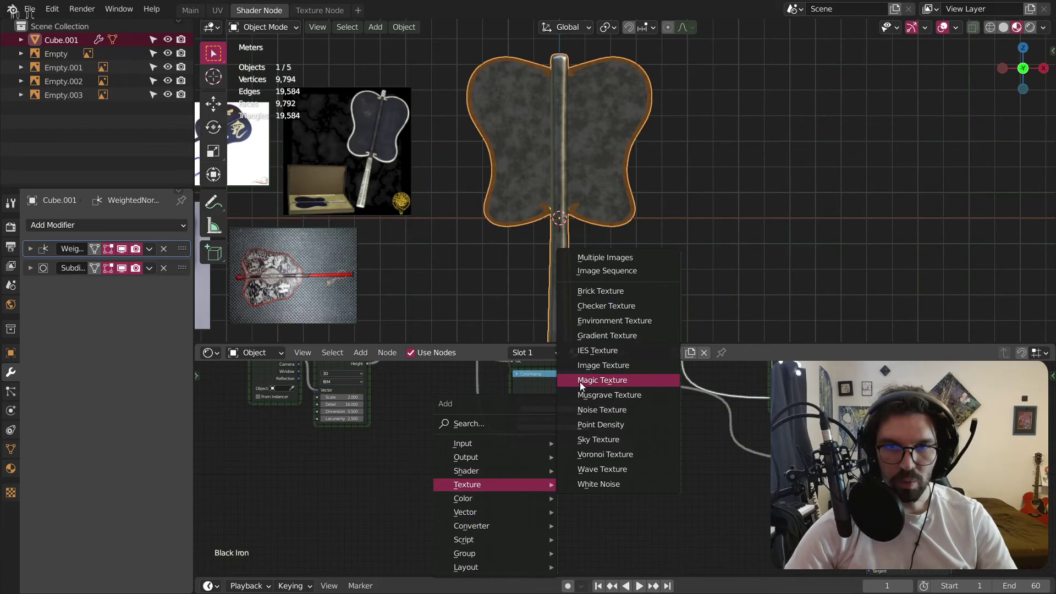
click(579, 367)
click(512, 454)
drag(591, 466, 770, 393)
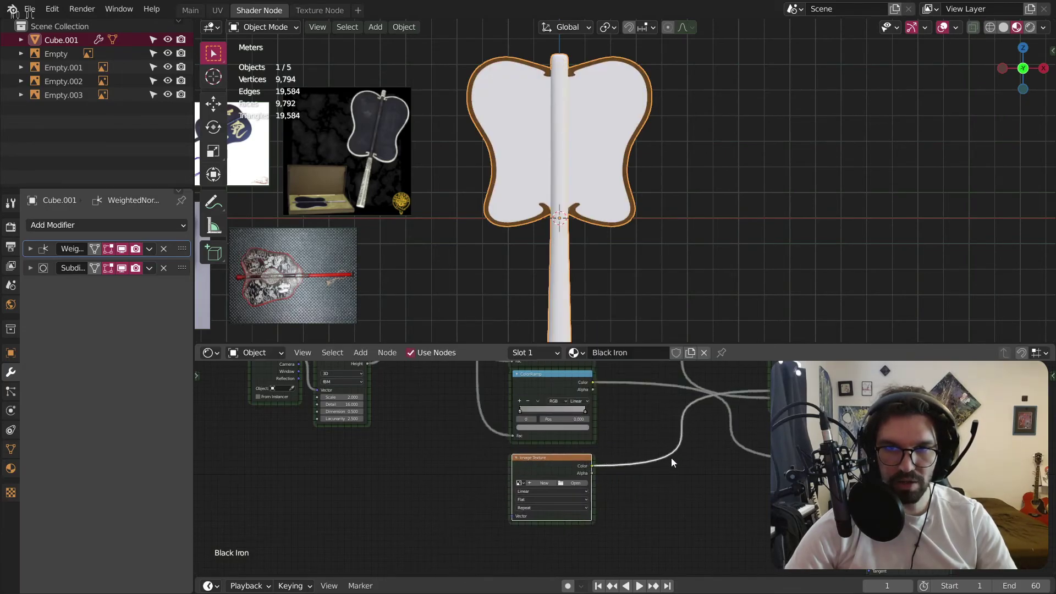
drag(553, 459, 553, 449)
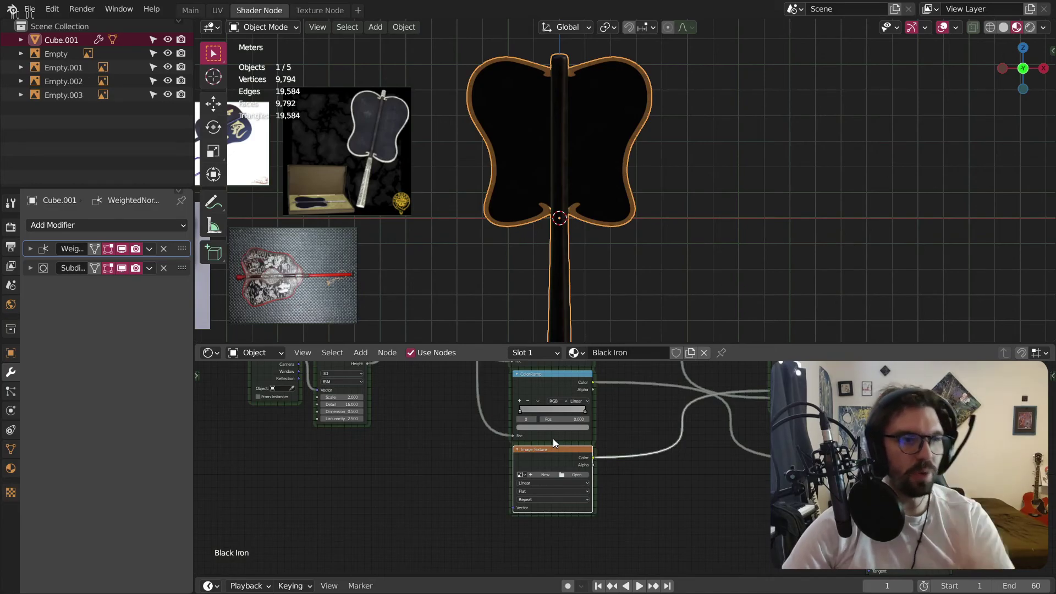
Load the War Fan.png image into the Image Texture node.
scroll(542, 130, up, 2)
middle_drag(542, 130, 550, 470)
scroll(608, 134, up, 3)
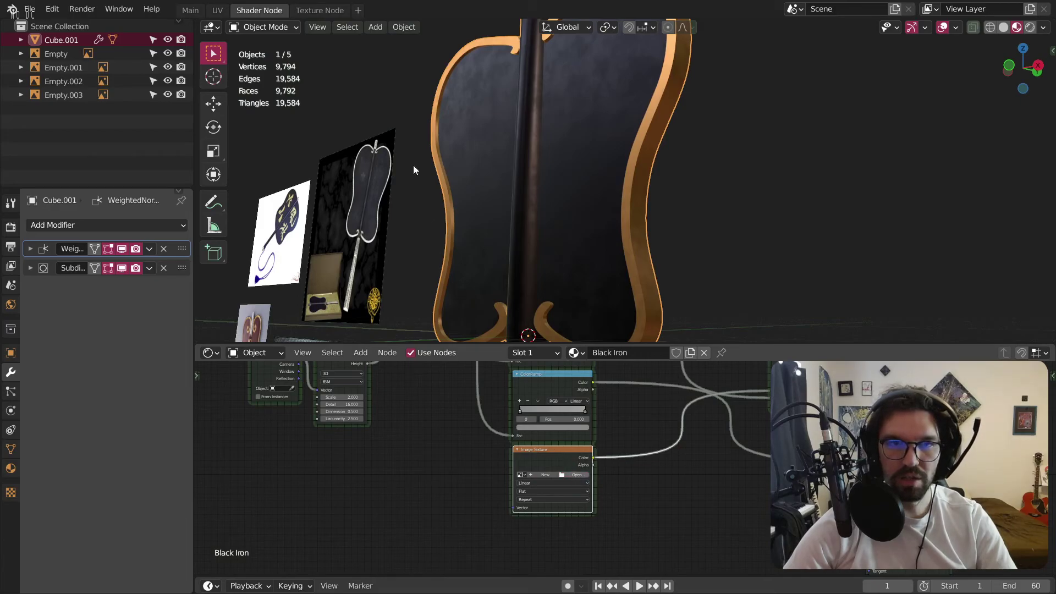
click(700, 486)
mouse_move(507, 223)
middle_down()
mouse_move(555, 181)
mouse_move(626, 203)
mouse_move(518, 221)
middle_up()
scroll(538, 184, down, 3)
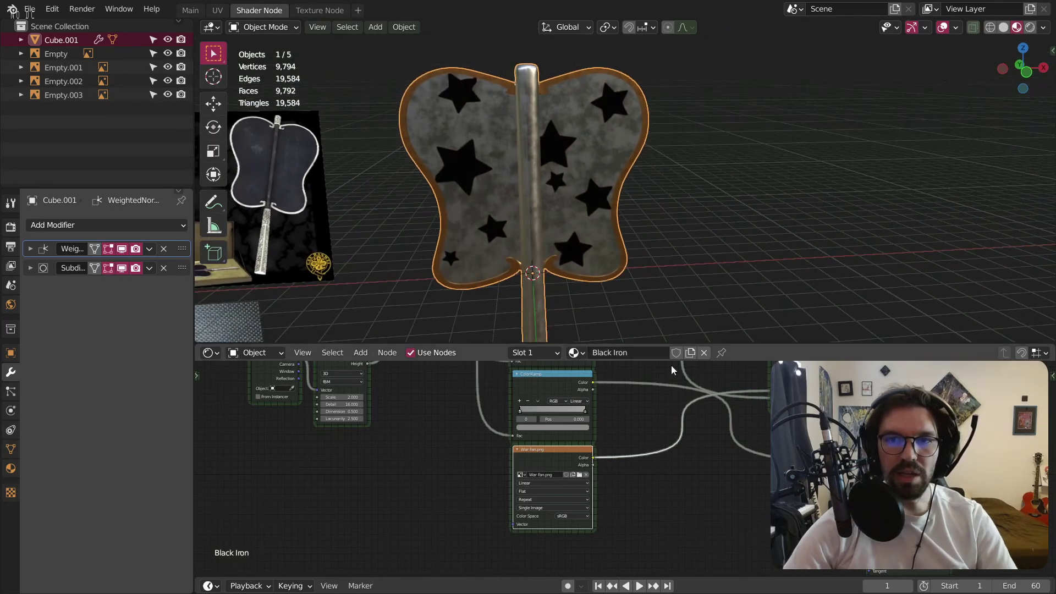
Reconnect the iron color from the Mix node's Color1 to Color2 and check the star pattern on the fan.
scroll(749, 399, up, 4)
scroll(752, 424, up, 1)
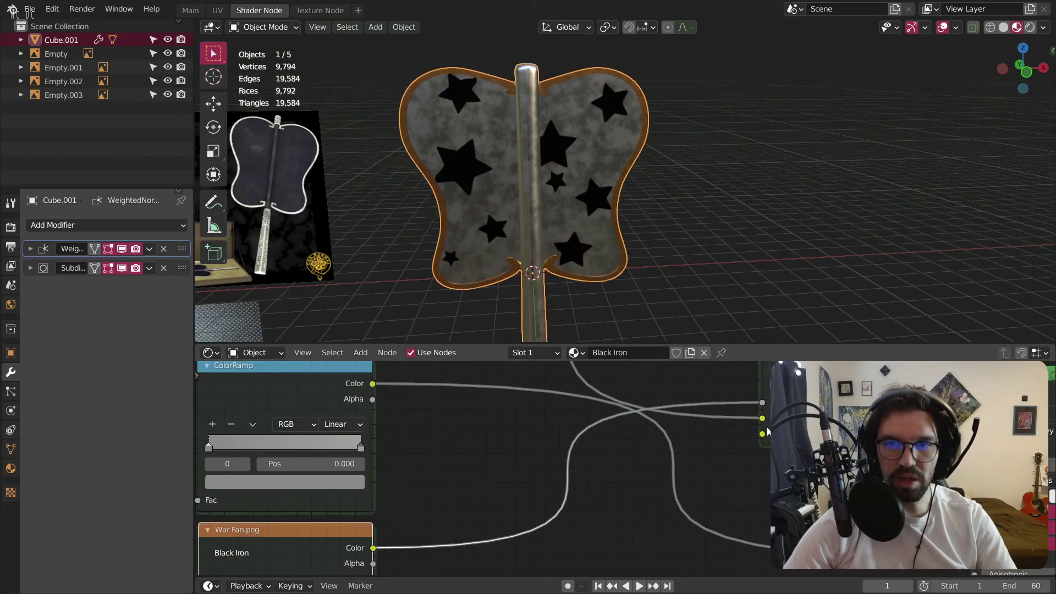
drag(763, 420, 762, 433)
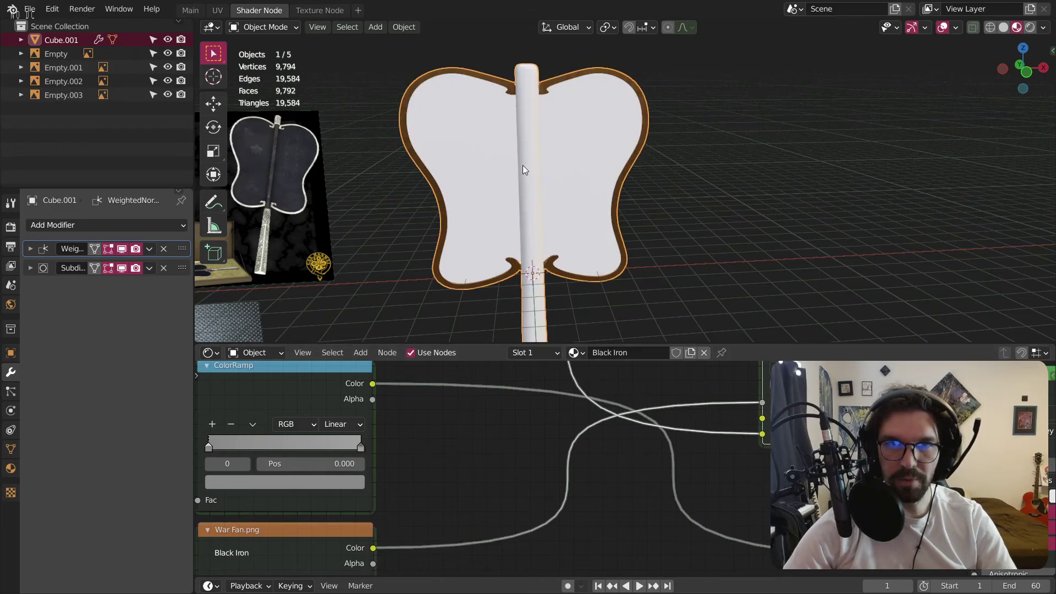
scroll(520, 120, up, 1)
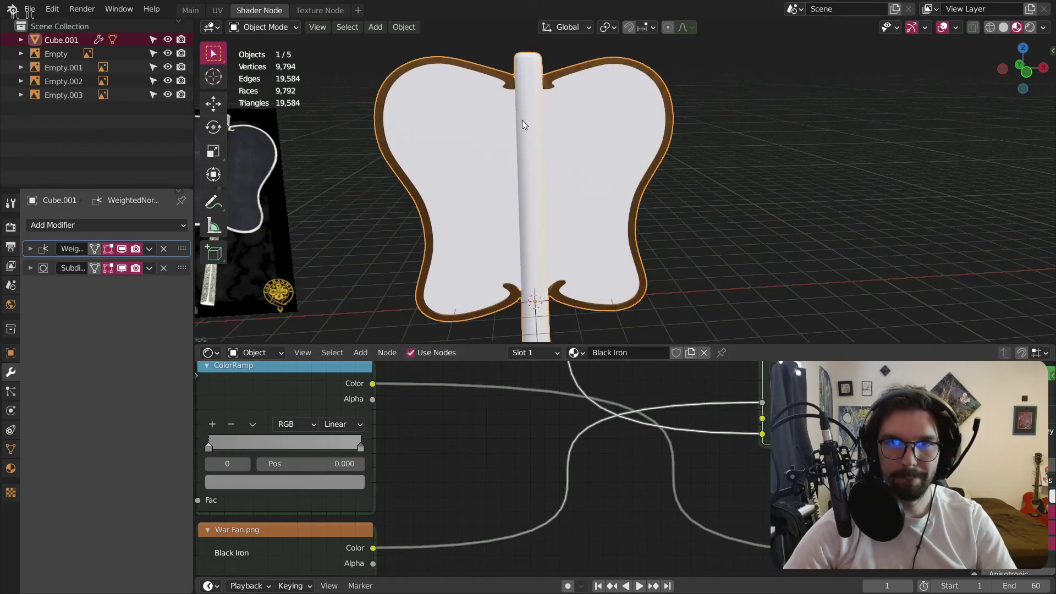
middle_drag(536, 166, 537, 130)
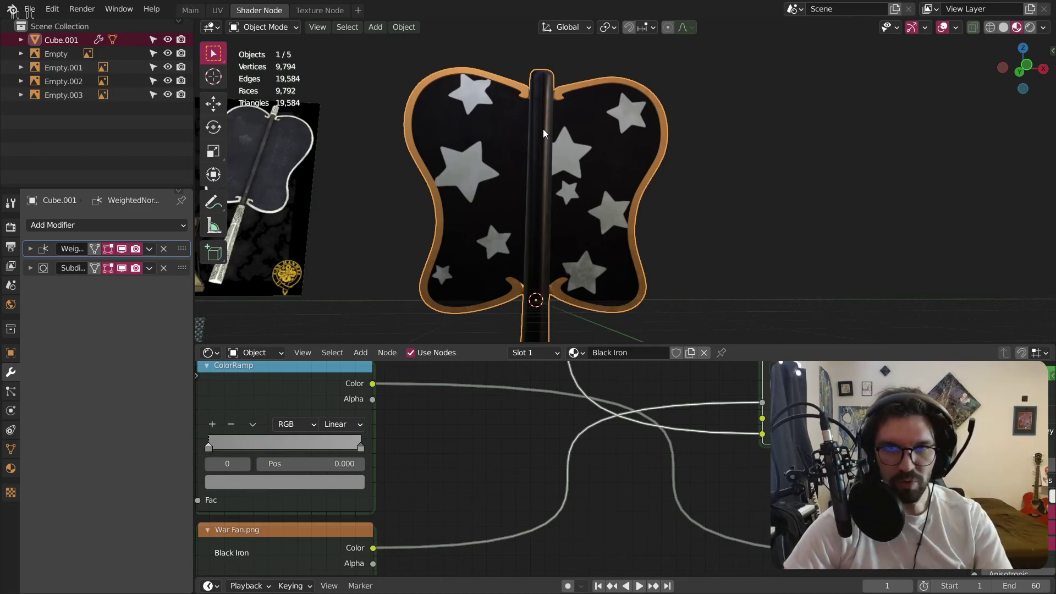
middle_drag(516, 173, 542, 148)
scroll(542, 147, up, 4)
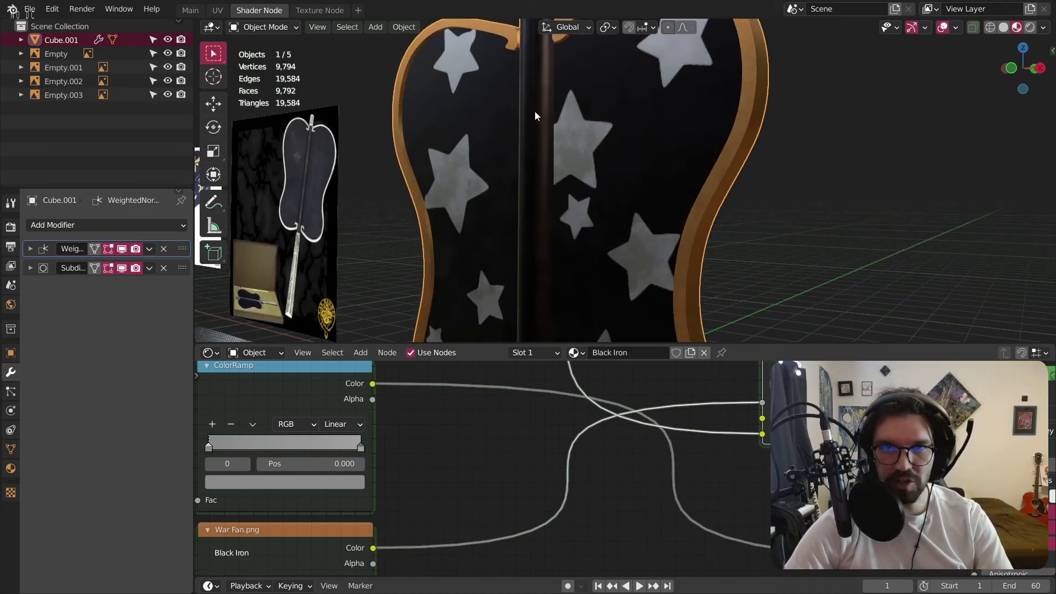
key(KP_Decimal)
key(KP_1)
Assign the Q Gold material to slot 1 and copy its gold color's hex value.
middle_drag(847, 455, 708, 508)
click(574, 352)
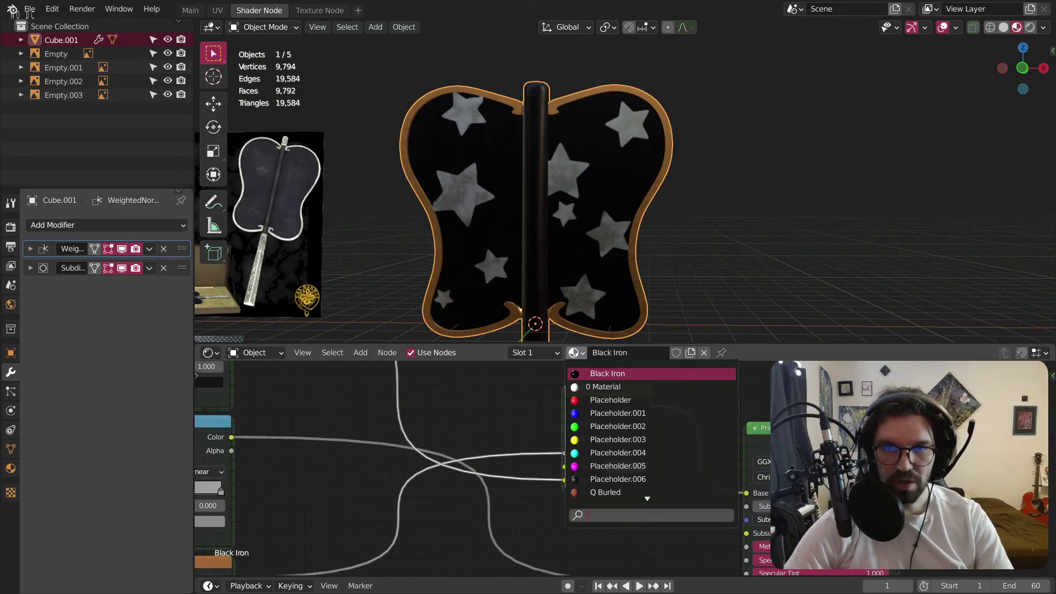
scroll(648, 495, down, 4)
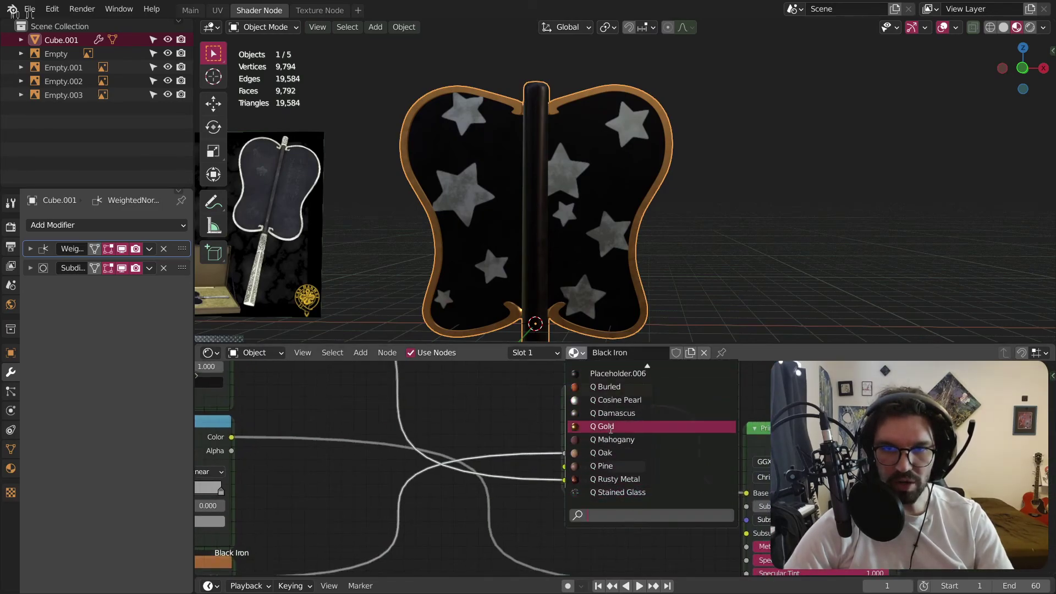
click(610, 427)
click(902, 396)
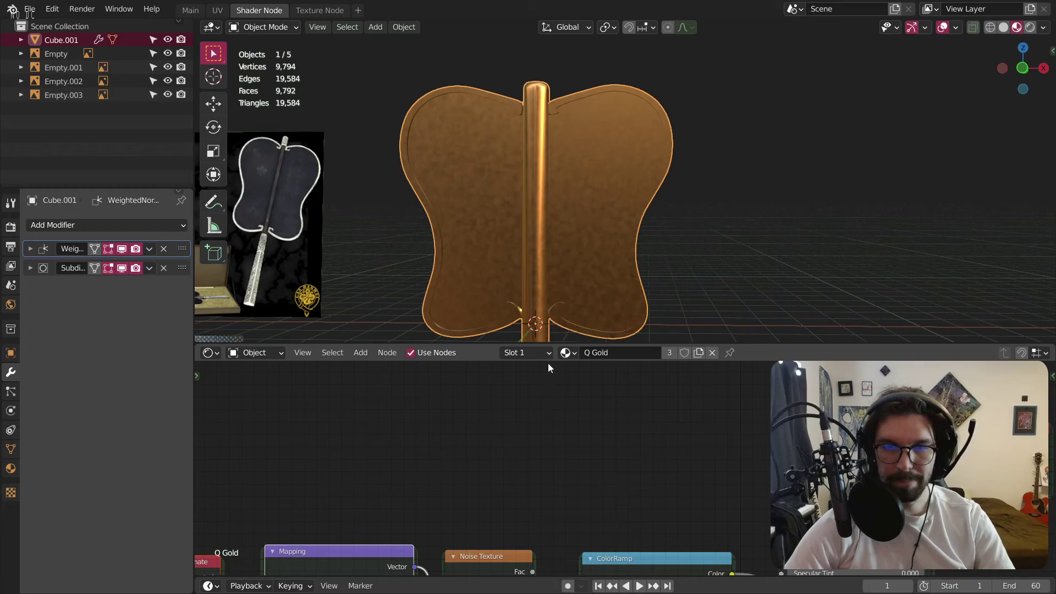
Assign the Black Iron material back to slot 1.
click(567, 353)
scroll(612, 385, up, 5)
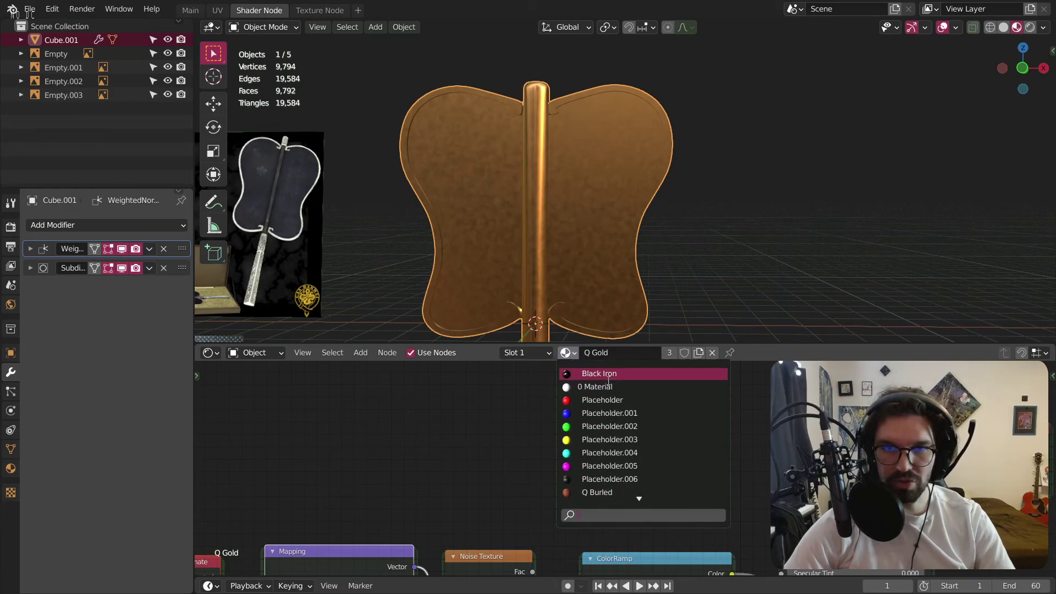
click(608, 386)
click(575, 352)
click(611, 373)
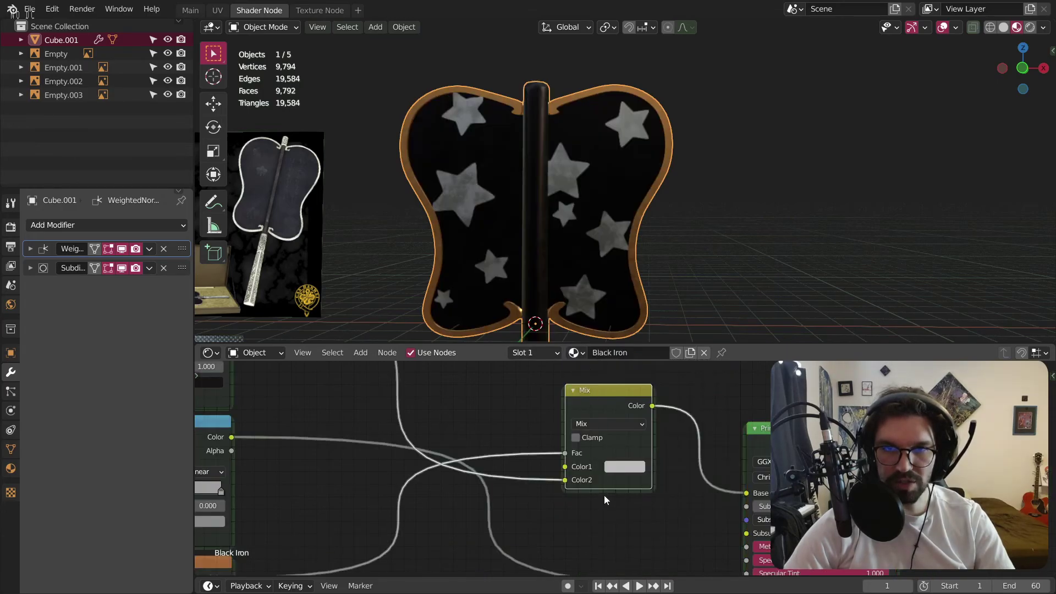
Set the Mix node's Color1 to hex DF9751 and deselect the fan.
click(649, 415)
click(697, 339)
text(DF9751)
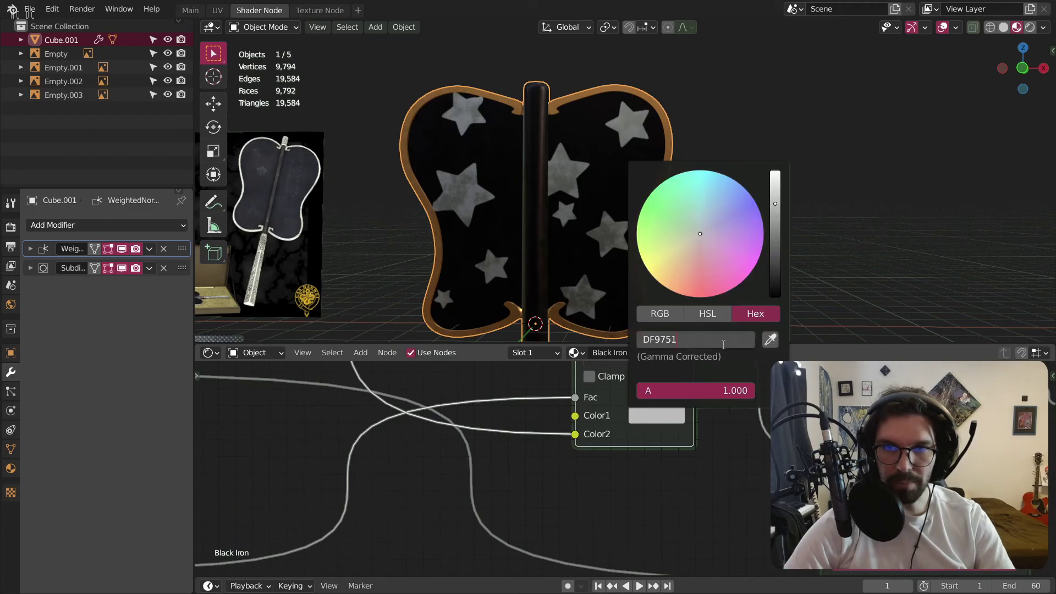
key(Return)
click(862, 88)
Inspect the gold stars on the fan up close and save the Blender file.
scroll(566, 220, down, 2)
middle_drag(566, 220, 645, 257)
scroll(645, 258, up, 6)
middle_drag(514, 311, 483, 302)
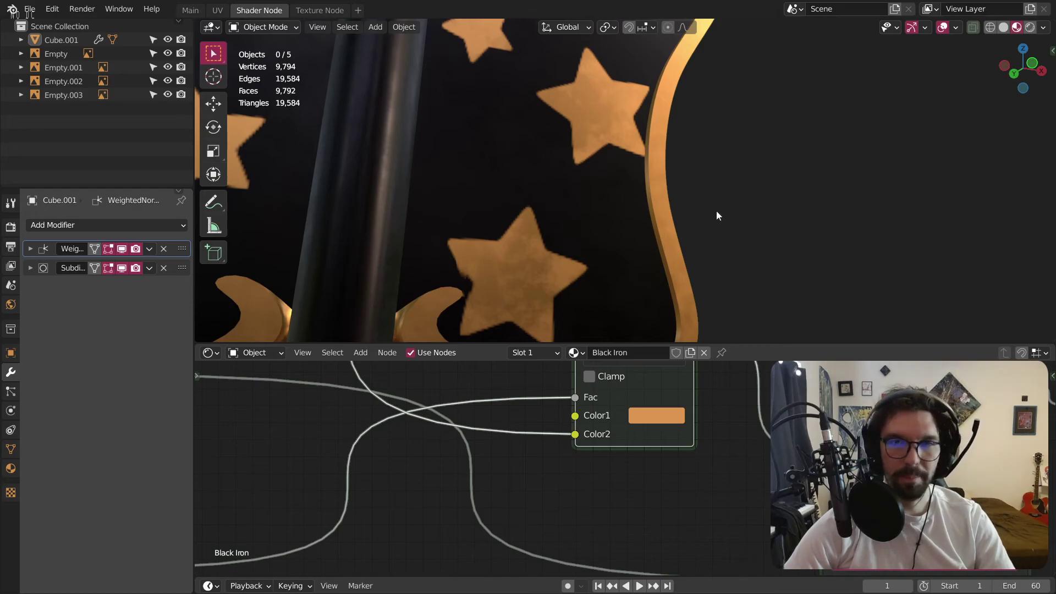
key(ctrl+s)
scroll(715, 210, down, 7)
middle_drag(618, 147, 787, 164)
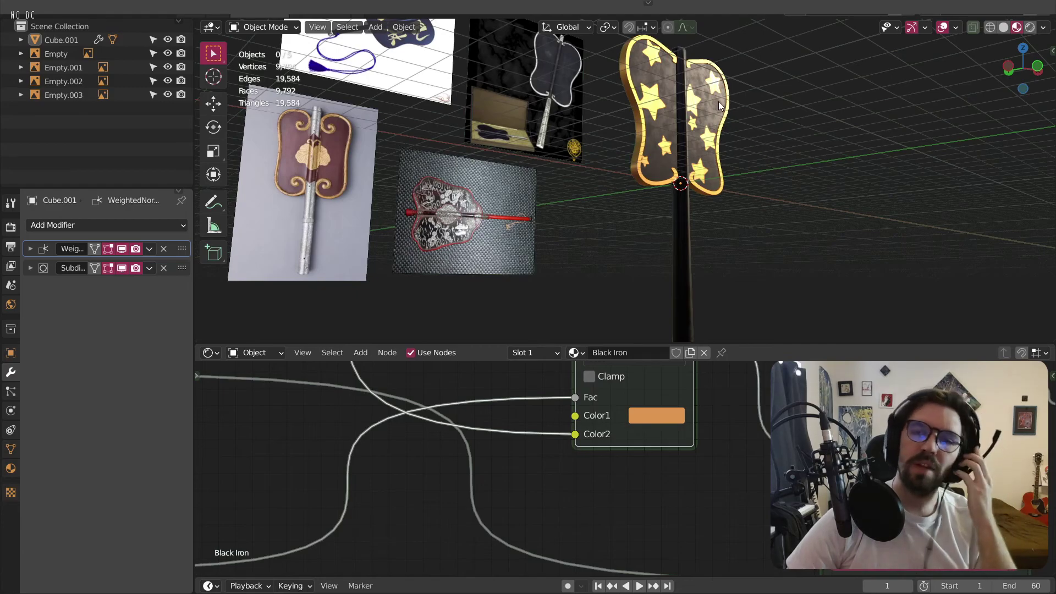
scroll(707, 196, up, 5)
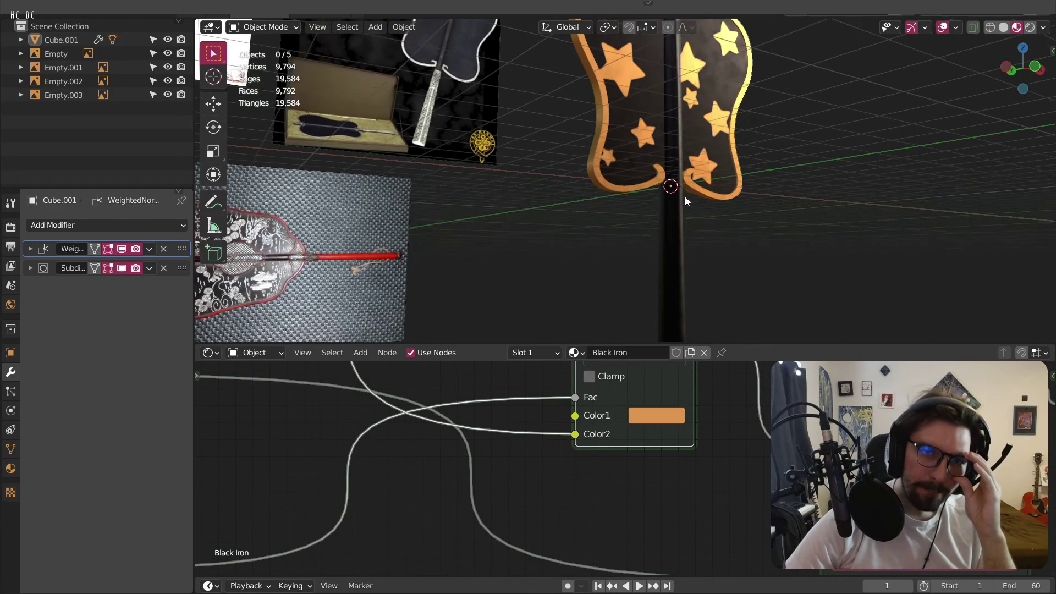
Select the fan, switch to the Main workspace and enter Edit Mode with the handle's bottom end viewed straight on.
click(661, 241)
middle_drag(661, 240, 674, 222)
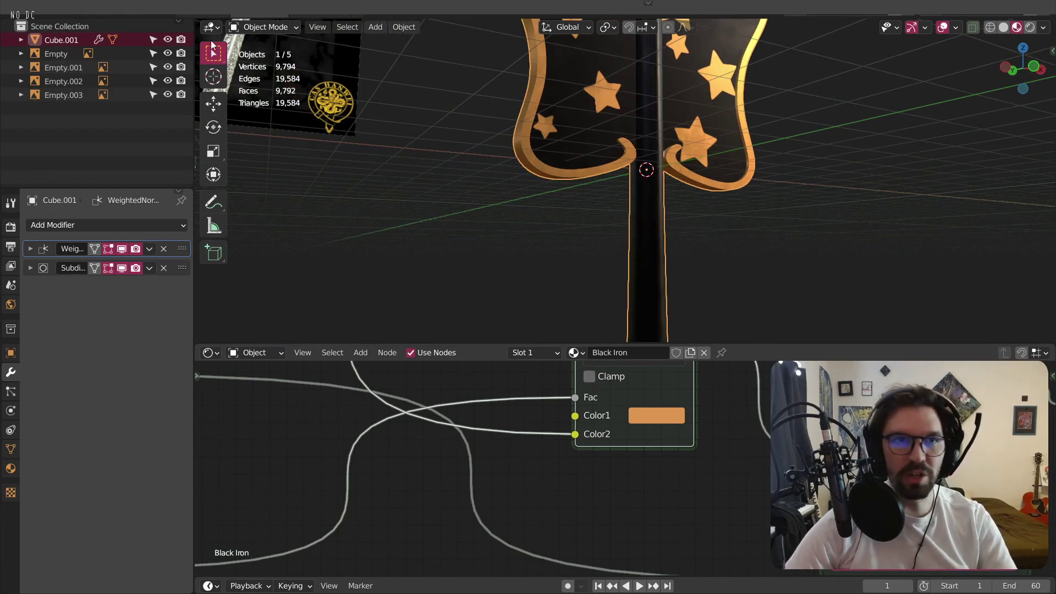
click(190, 10)
mouse_move(598, 325)
middle_down()
mouse_move(543, 253)
mouse_move(487, 315)
mouse_move(502, 306)
mouse_move(483, 358)
mouse_move(573, 323)
mouse_move(554, 311)
middle_up()
scroll(549, 432, up, 2)
middle_drag(550, 432, 544, 409)
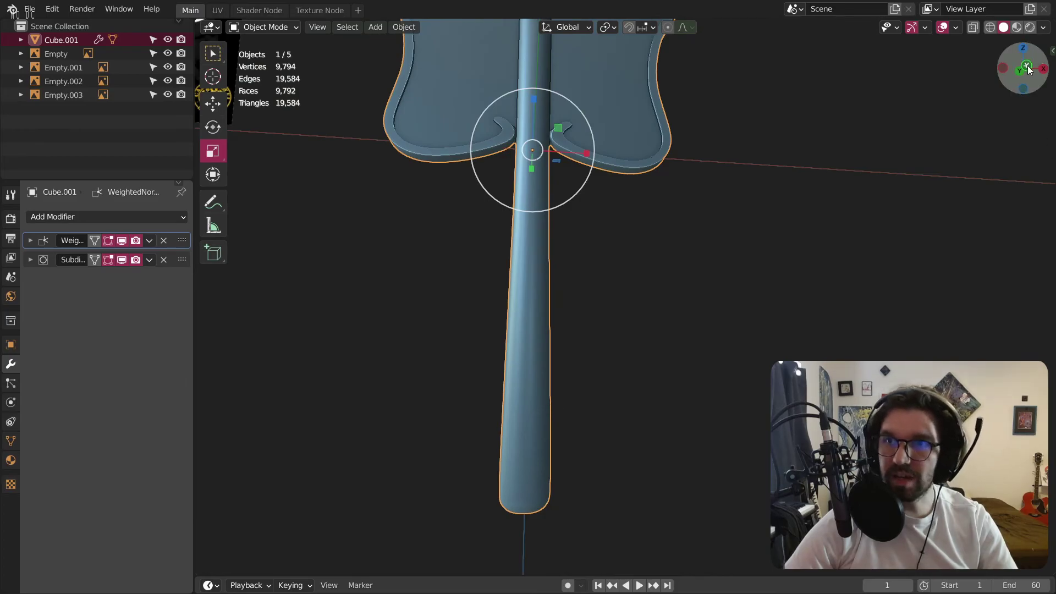
click(1024, 70)
shift+middle_drag(548, 460, 523, 376)
scroll(523, 376, up, 6)
click(264, 27)
click(260, 56)
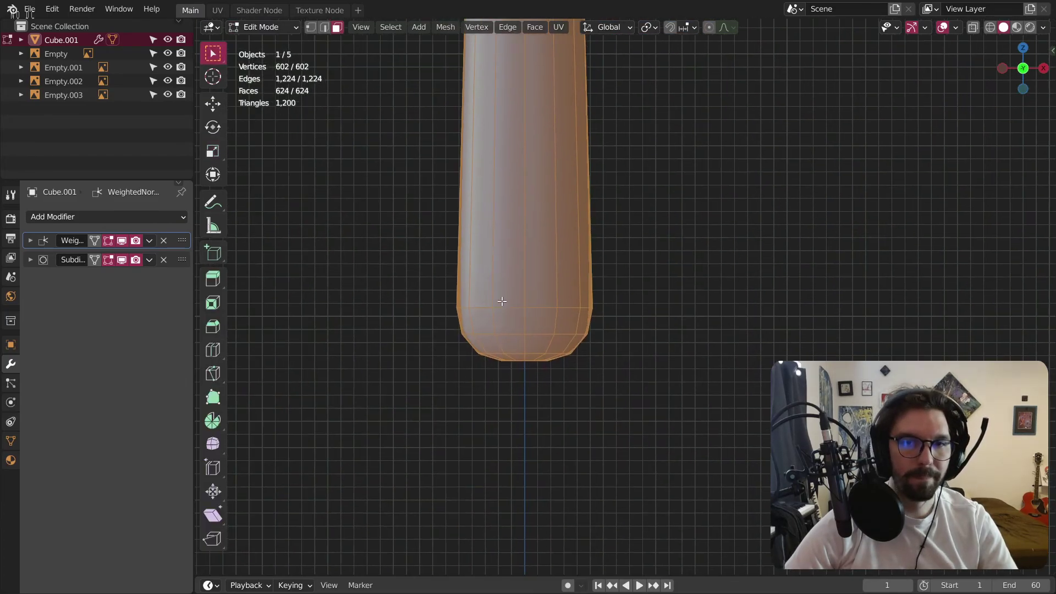
Delete the rounded cap's vertices at the handle's bottom end, using vertex selection in wireframe display.
click(311, 28)
click(990, 27)
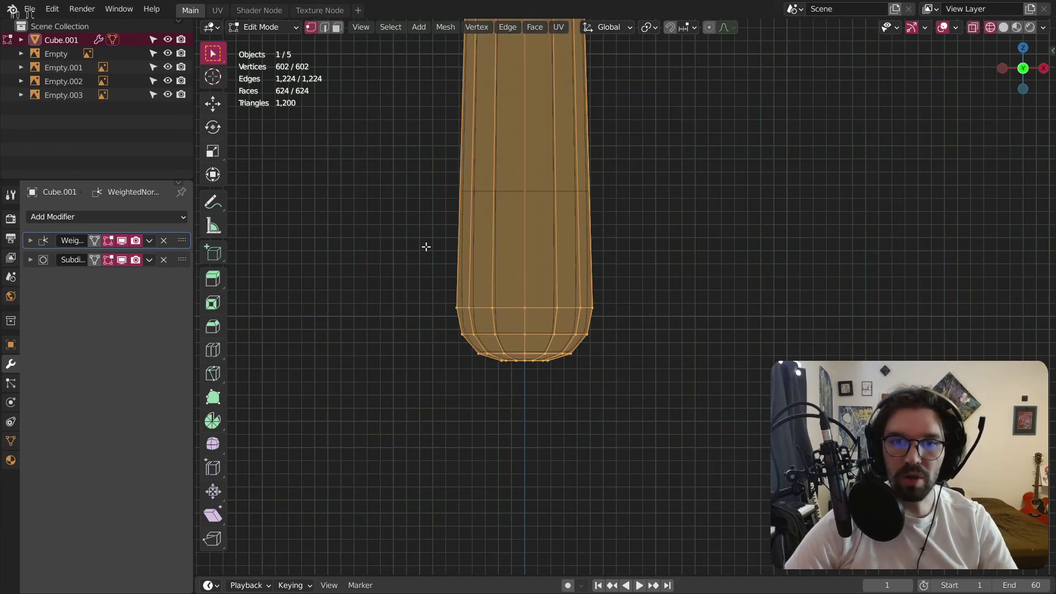
drag(425, 245, 734, 461)
key(x)
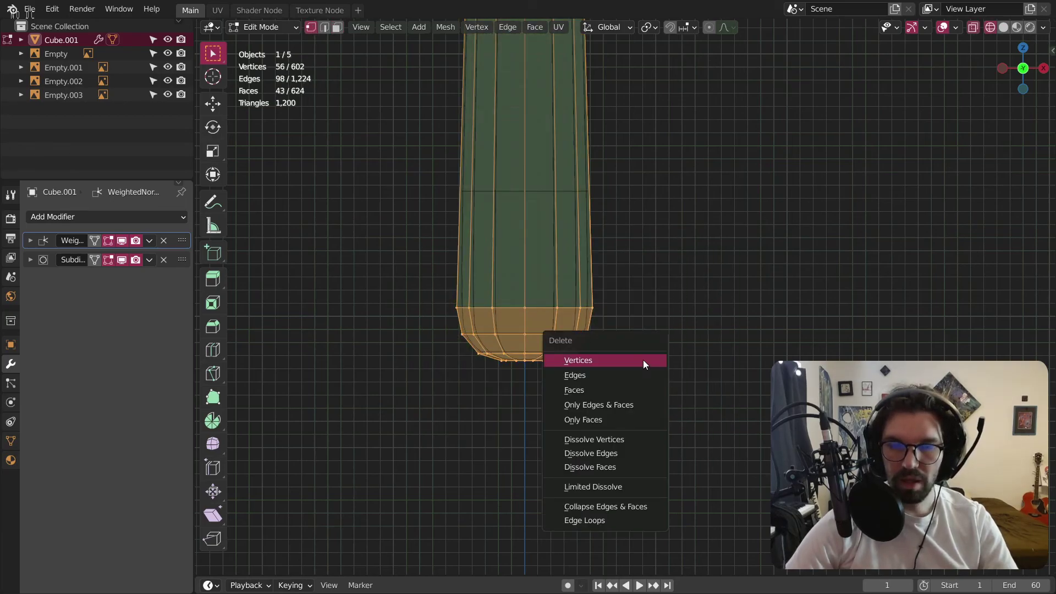
drag(446, 321, 646, 394)
key(x)
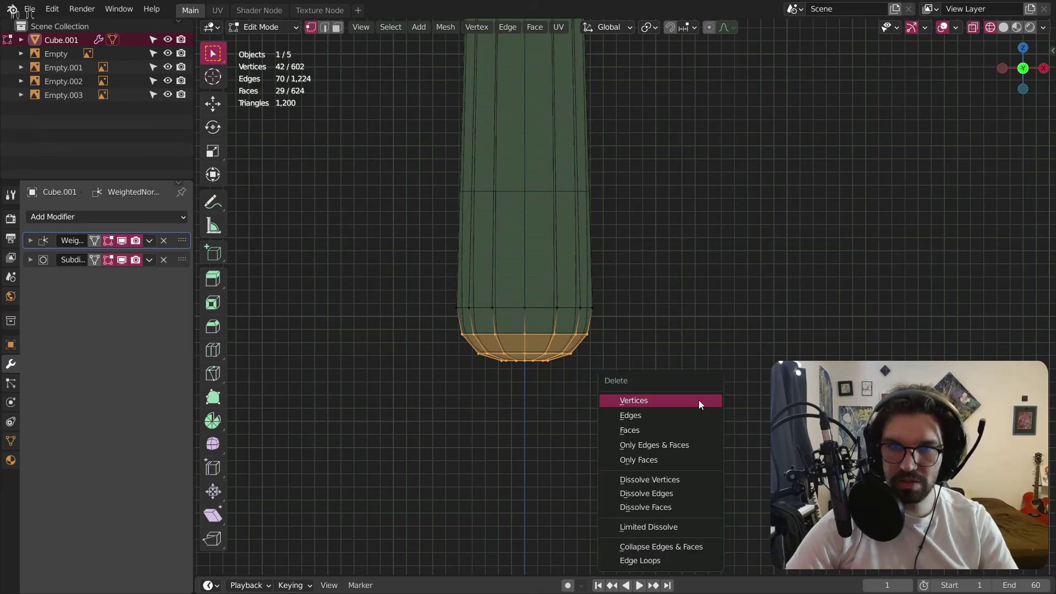
click(698, 400)
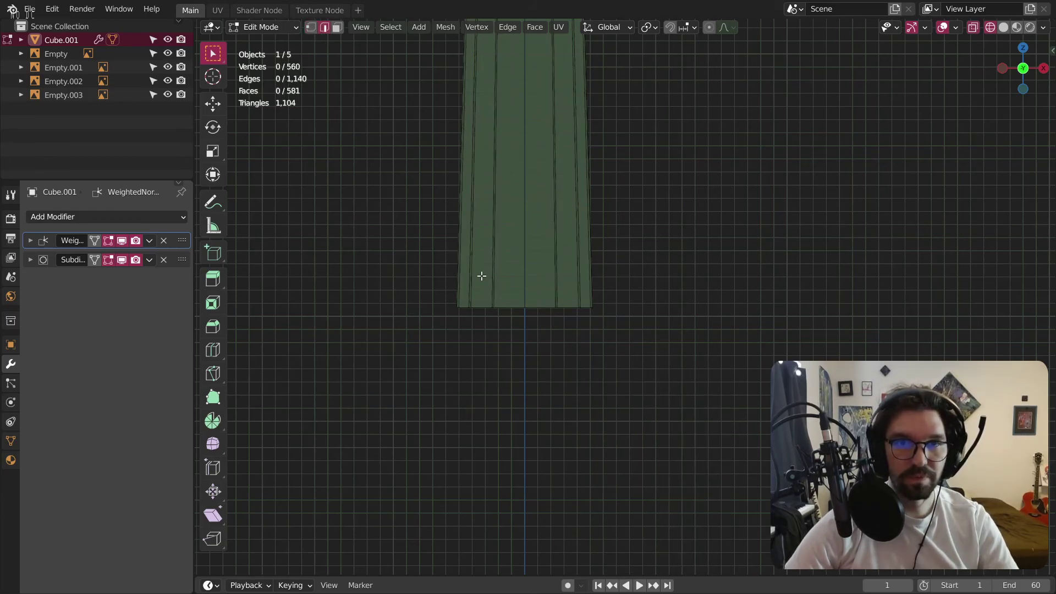
Fill the open edge loop at the handle's bottom end with a face and bevel it 0.13 m with 3 segments.
alt+click(511, 310)
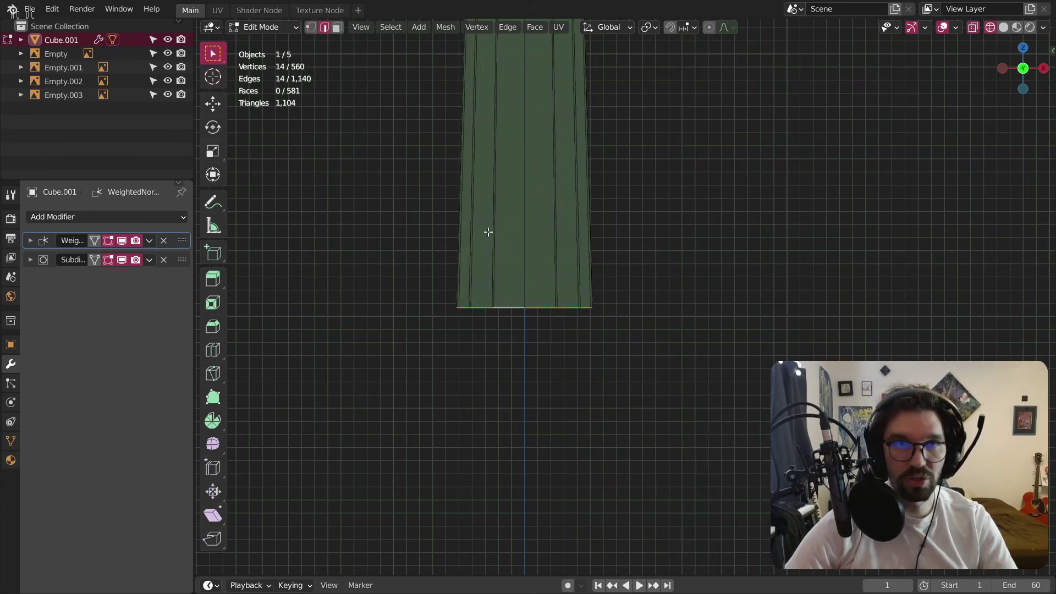
key(f)
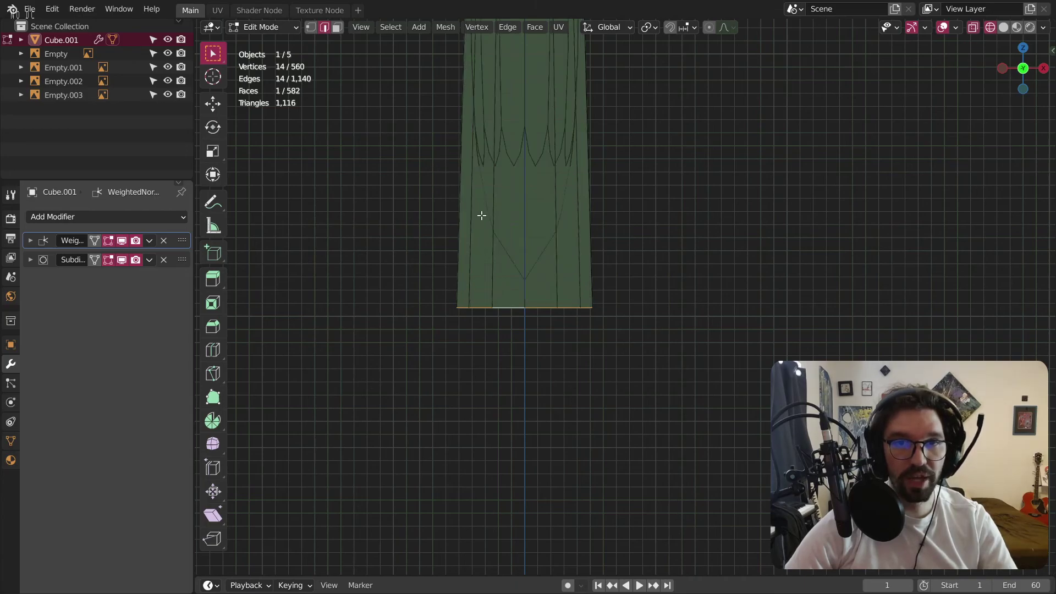
key(ctrl+b)
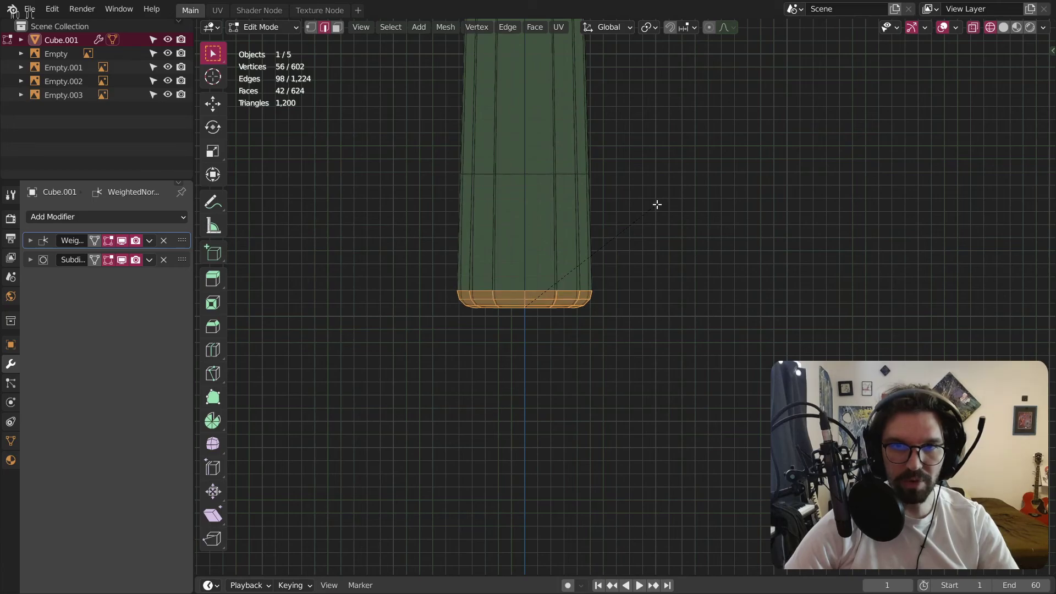
click(656, 204)
Return to Object Mode, deselect the fan and display the scene in solid shading.
click(263, 27)
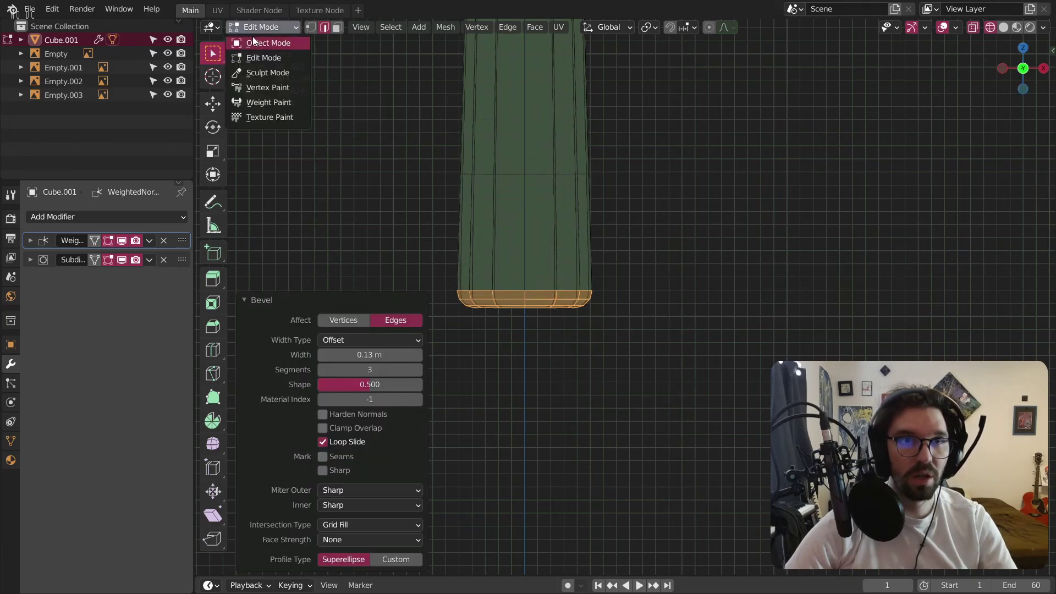
click(271, 43)
click(349, 189)
click(1003, 27)
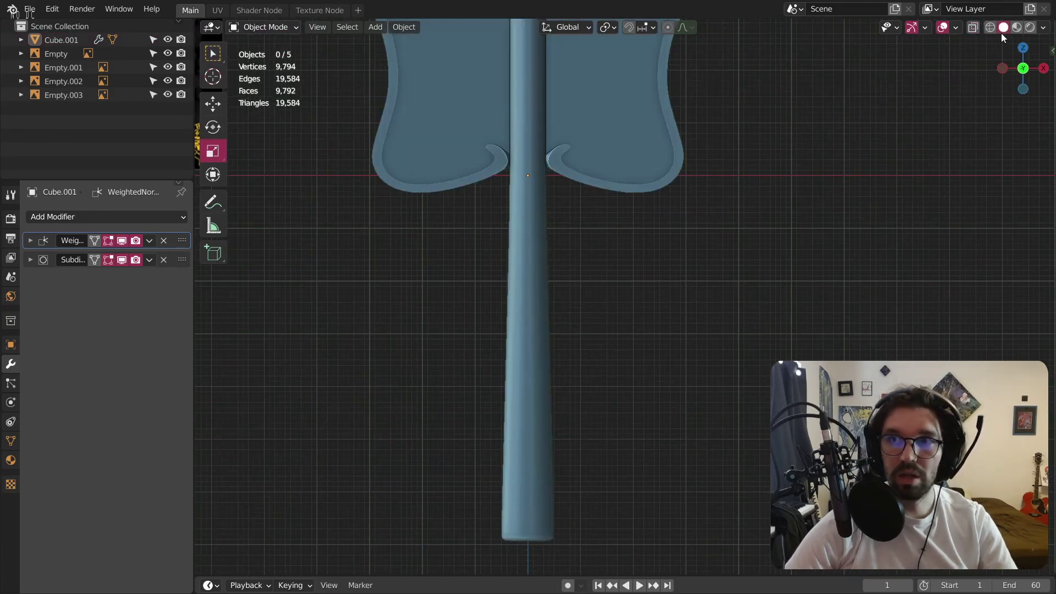
scroll(616, 355, down, 2)
middle_drag(594, 541, 561, 265)
scroll(577, 248, up, 4)
Add a loop cut around the fan's handle just above the existing edge loop below the blades.
click(588, 238)
click(266, 27)
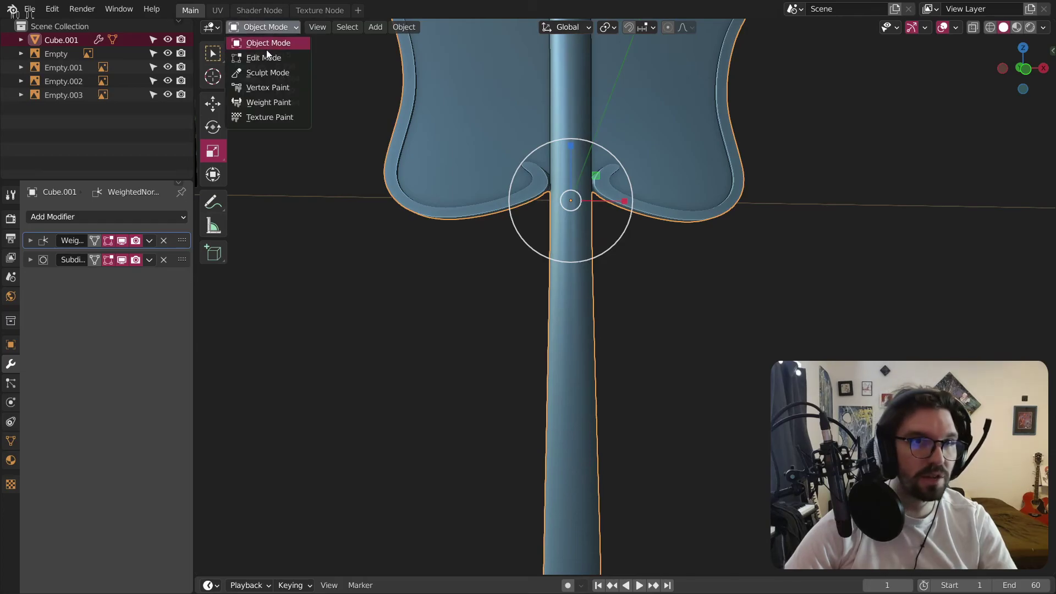
click(266, 51)
scroll(464, 295, up, 4)
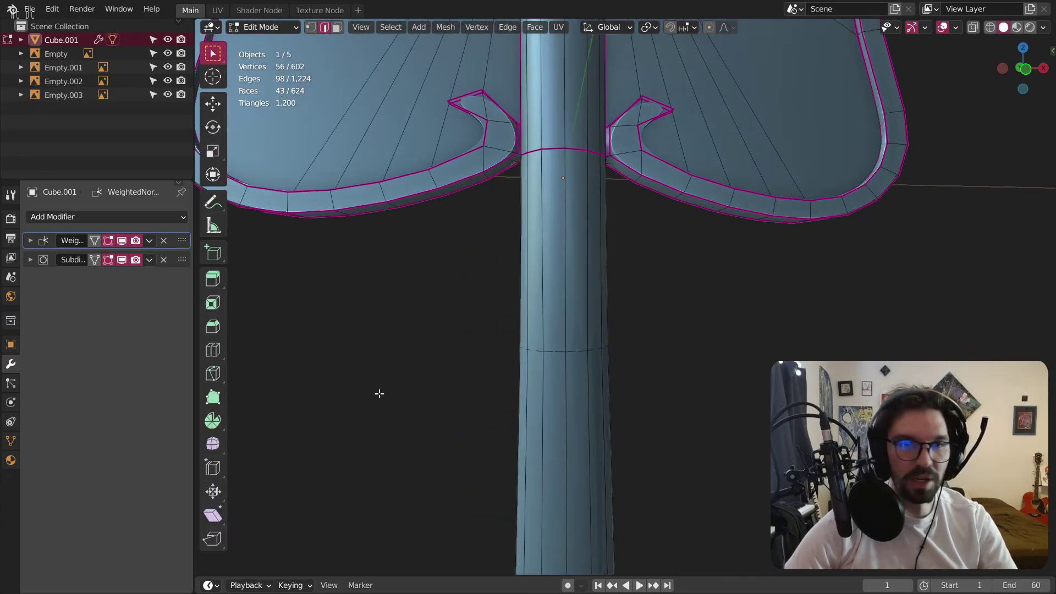
click(213, 350)
drag(582, 297, 593, 320)
Select the narrow face loop between the two handle cuts and extrude it along normals by 0.283 m into a collar.
click(337, 27)
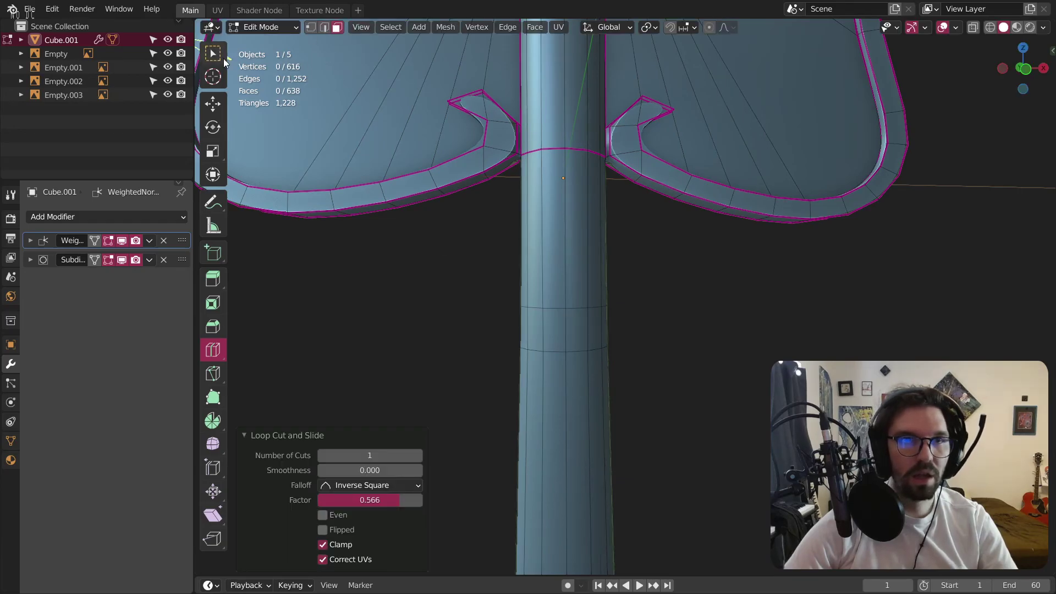
click(215, 54)
scroll(549, 308, up, 2)
alt+click(605, 307)
right_click(588, 314)
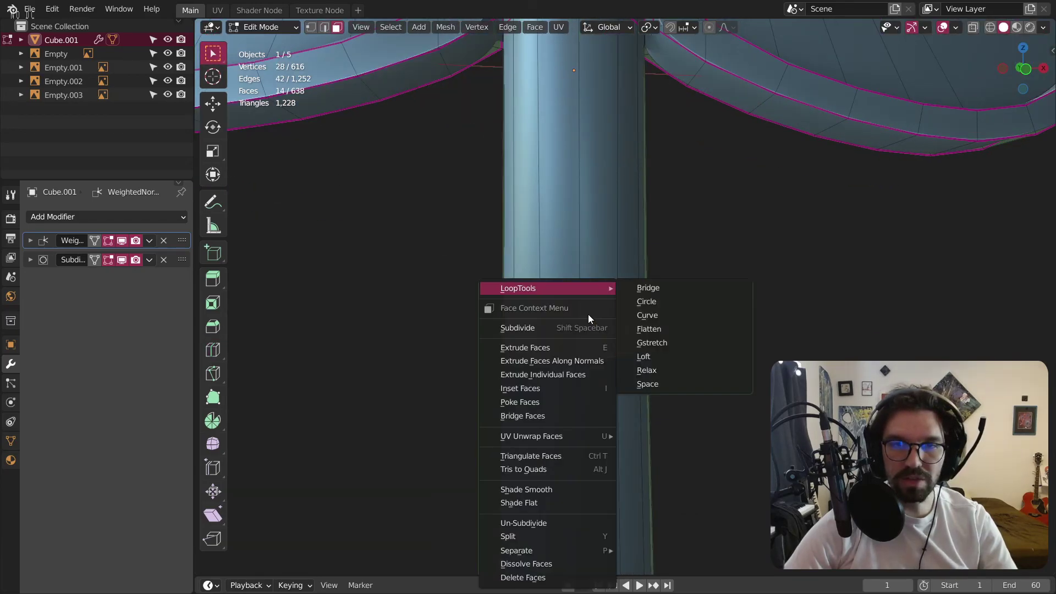
click(560, 360)
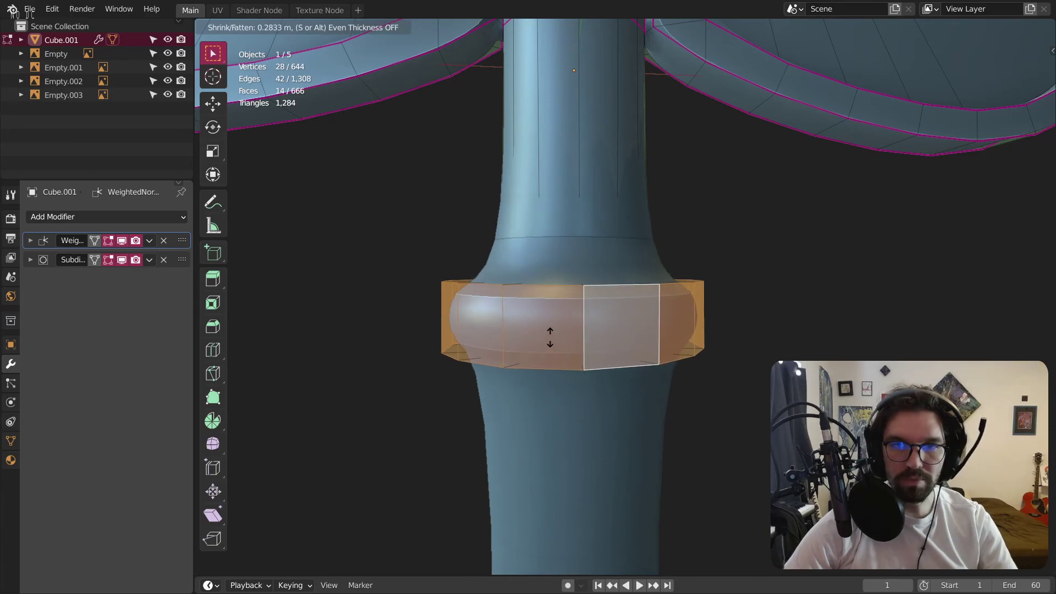
click(575, 268)
middle_drag(574, 267, 578, 288)
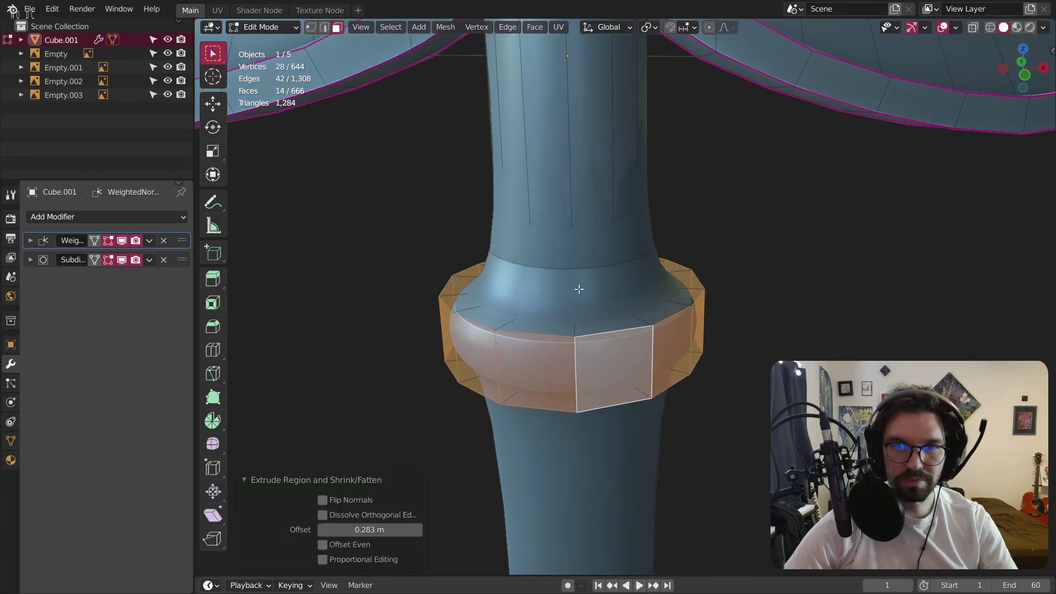
Hide the subdivision in the viewport and crease both edge loops where the collar meets the handle by 0.651.
click(122, 260)
alt+click(518, 318)
middle_drag(527, 371, 543, 259)
click(324, 27)
alt+click(550, 302)
middle_drag(553, 205, 576, 239)
alt+shift+click(544, 350)
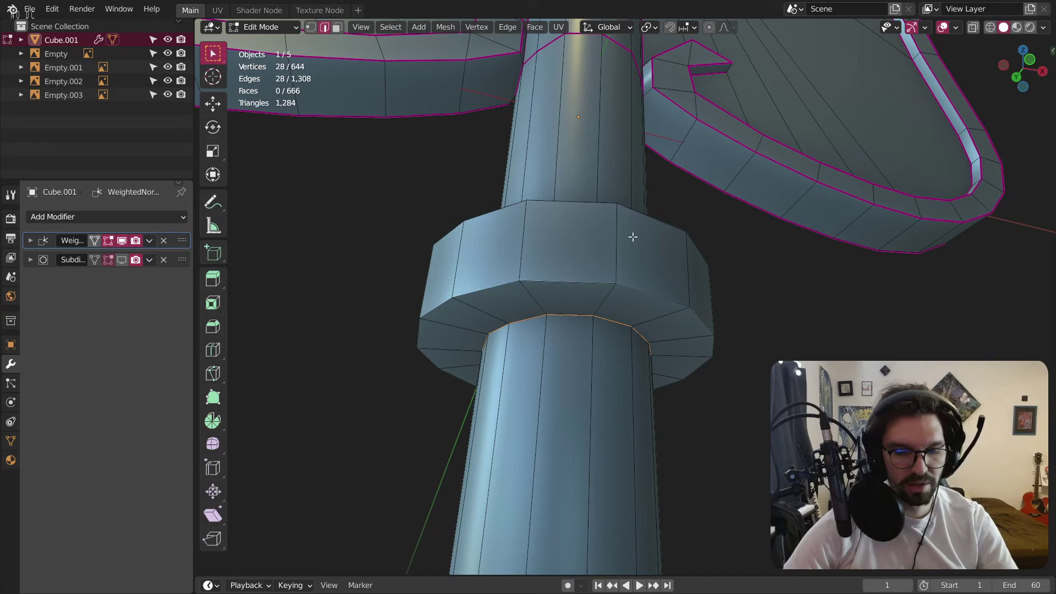
key(shift+e)
click(1014, 94)
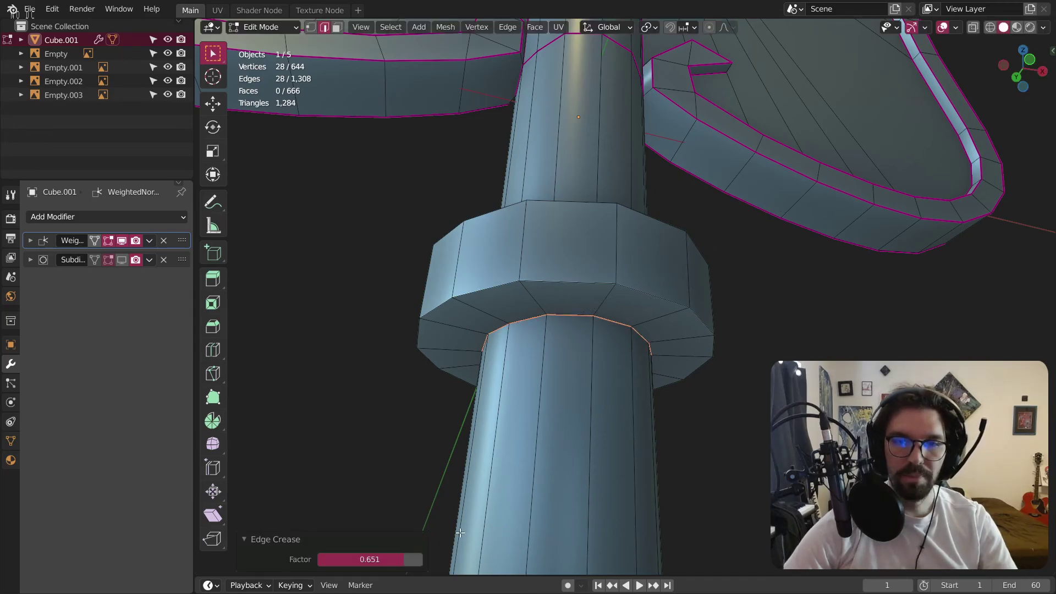
Show the subdivision in the viewport again, return to Object Mode and inspect the collar's shape.
click(125, 261)
middle_drag(485, 264, 350, 307)
click(261, 27)
click(262, 48)
scroll(490, 341, down, 4)
scroll(351, 308, up, 1)
middle_drag(410, 295, 458, 296)
scroll(469, 312, down, 4)
scroll(457, 296, up, 4)
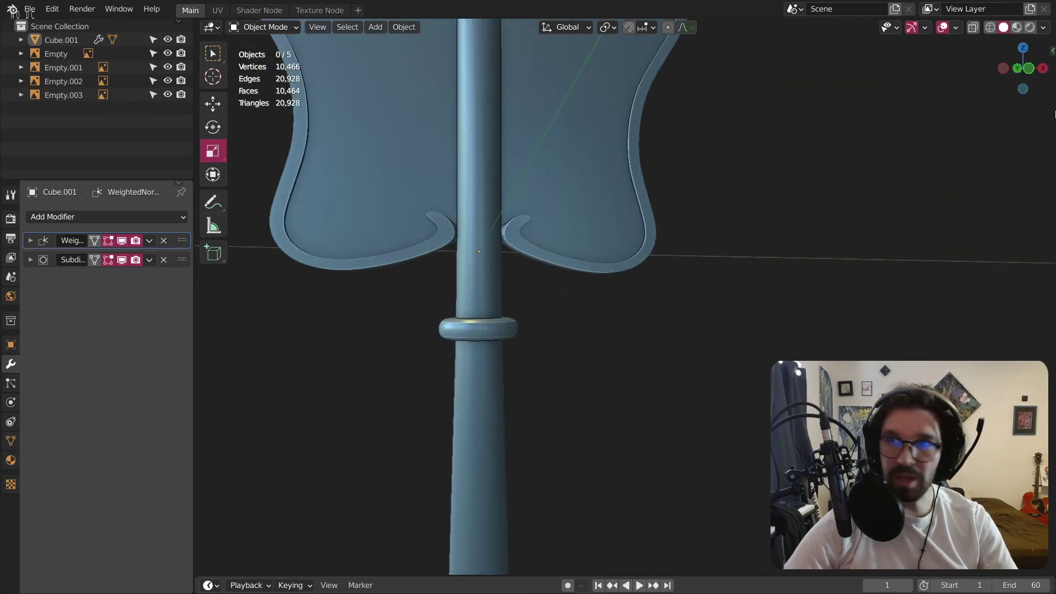
Select all the collar's vertices in straight-on wireframe display and move them up along Z to just below the fan blades.
click(1027, 68)
click(484, 352)
scroll(507, 355, up, 4)
click(264, 27)
click(261, 57)
shift+middle_drag(535, 345, 532, 268)
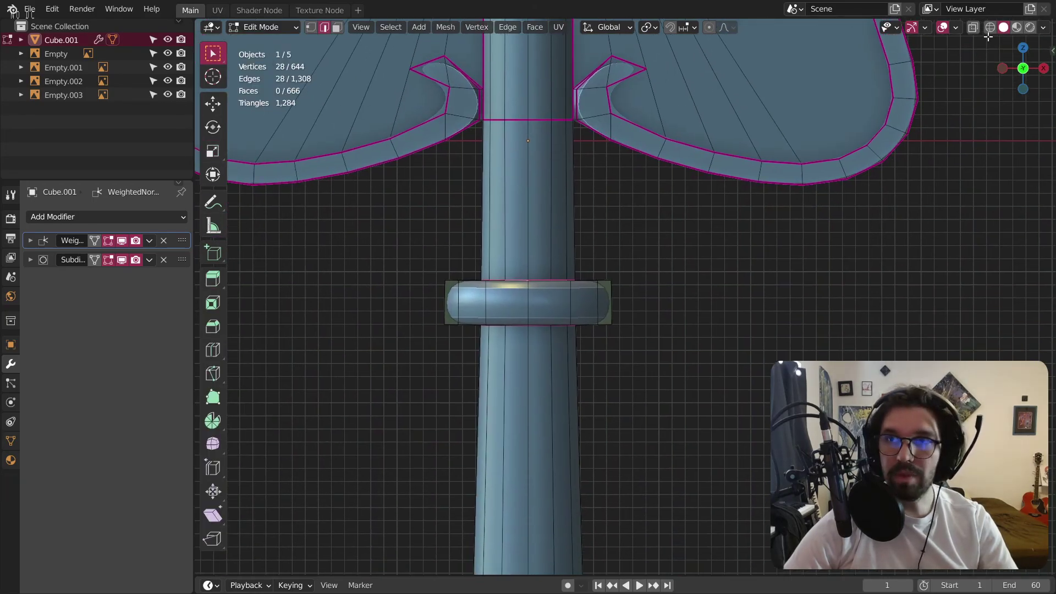
key(shift+z)
click(316, 27)
drag(392, 242, 685, 385)
drag(378, 249, 723, 391)
key(g)
key(z)
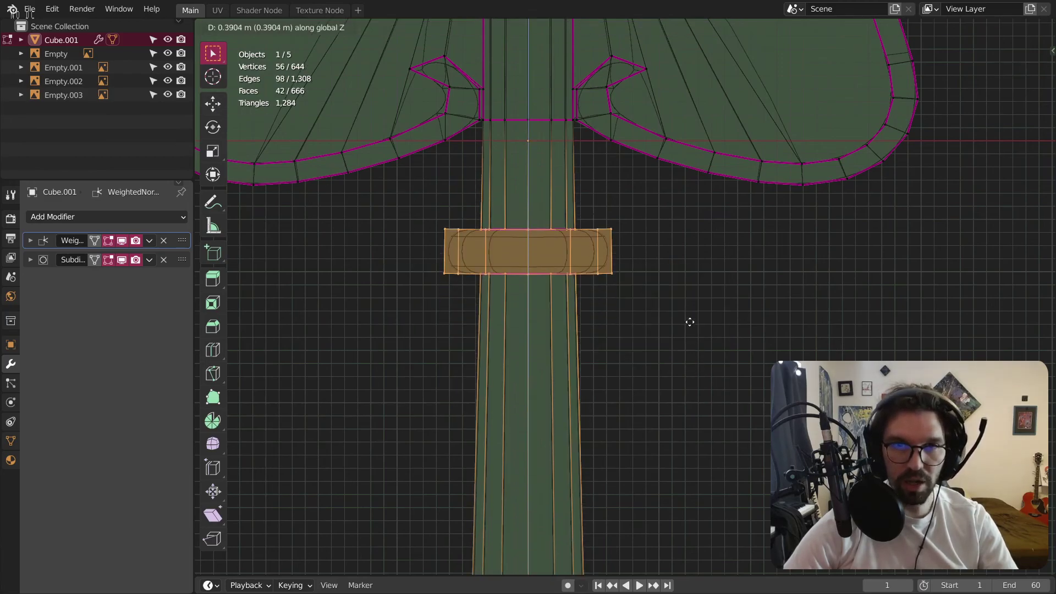
click(697, 254)
Return to Object Mode with solid shading and compare the whole fan with the reference images.
click(279, 28)
click(274, 42)
click(362, 250)
scroll(379, 242, down, 3)
shift+middle_drag(379, 242, 444, 295)
click(1002, 27)
scroll(764, 370, down, 3)
mouse_move(764, 369)
middle_down()
mouse_move(546, 314)
mouse_move(668, 299)
mouse_move(1012, 308)
mouse_move(312, 318)
mouse_move(587, 312)
mouse_move(471, 353)
middle_up()
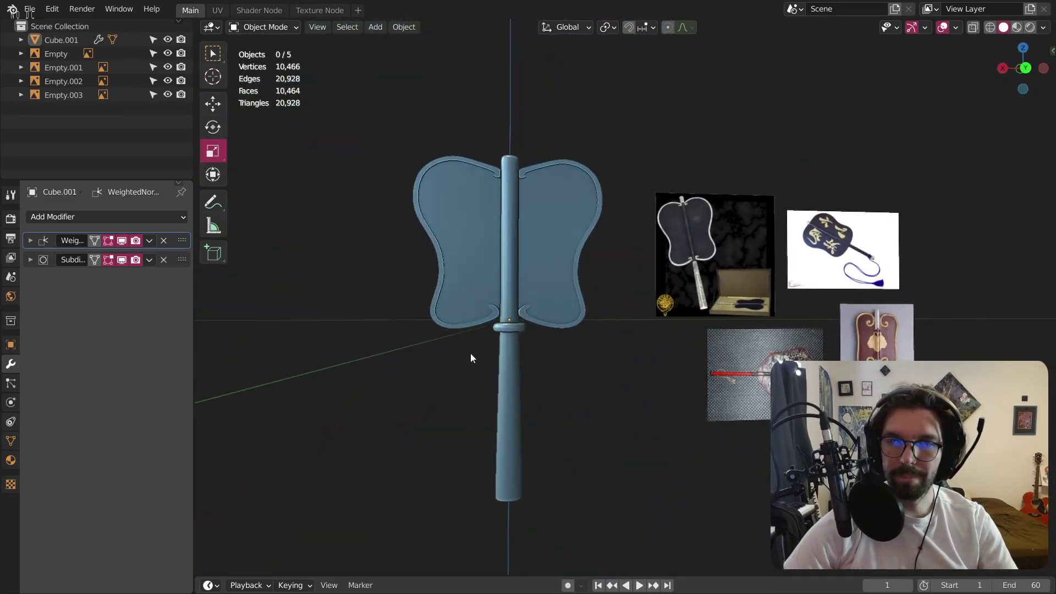
Select the collar's outer face loop in Edit Mode and scale it down for a slimmer collar.
scroll(552, 318, up, 5)
click(555, 318)
click(248, 28)
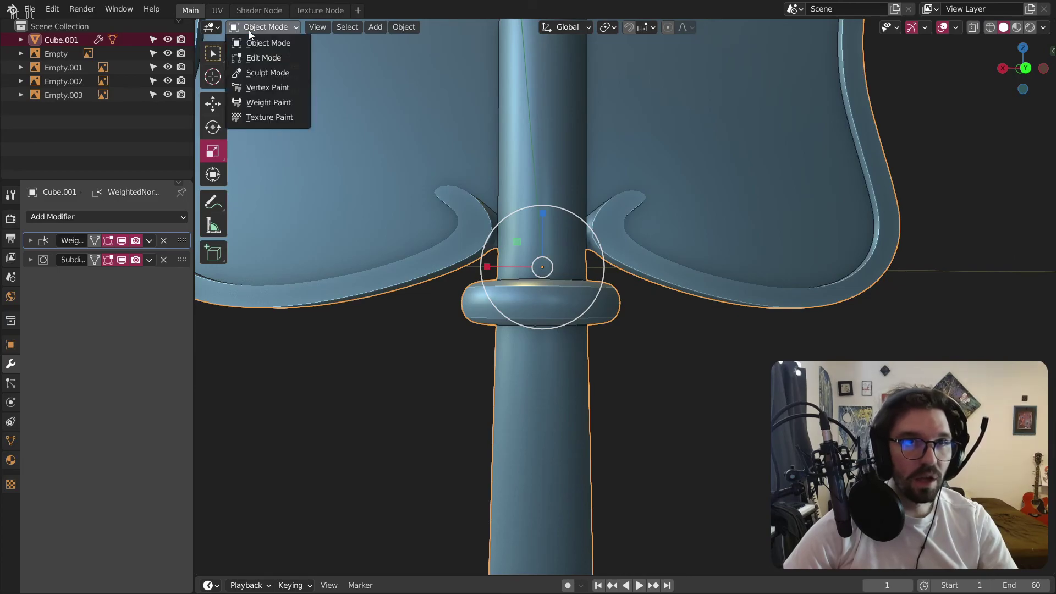
click(258, 57)
click(337, 28)
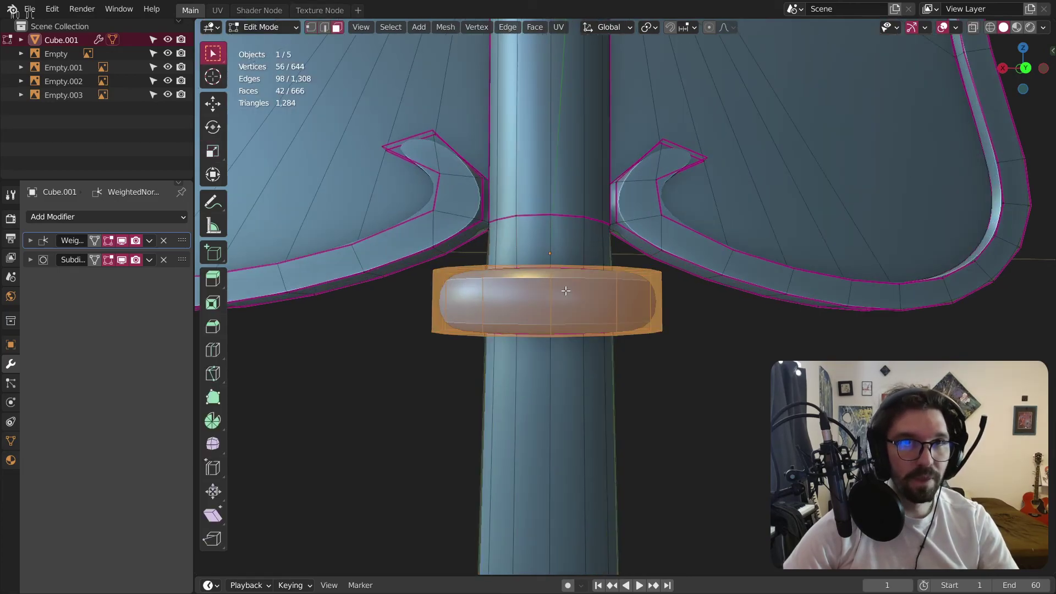
alt+click(547, 300)
middle_drag(538, 232, 539, 358)
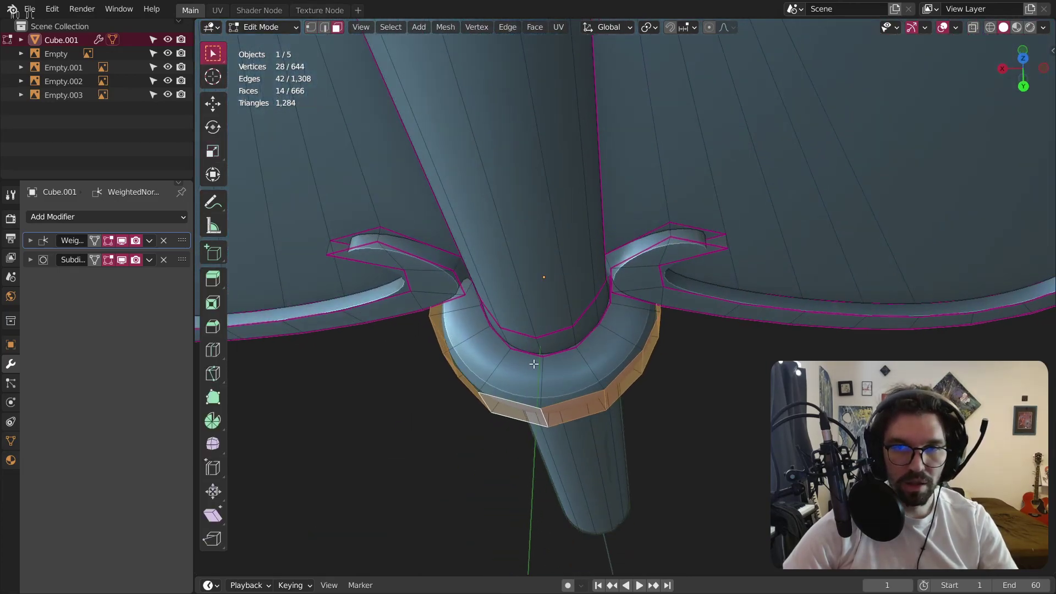
click(221, 151)
mouse_move(523, 325)
mouse_down()
mouse_move(532, 312)
mouse_move(530, 321)
mouse_up()
Leave Edit Mode and inspect the resized collar on the whole fan.
click(255, 30)
click(257, 43)
click(691, 415)
scroll(603, 317, down, 5)
middle_drag(689, 413, 653, 307)
scroll(605, 308, up, 2)
scroll(610, 323, up, 3)
scroll(653, 306, down, 6)
middle_drag(684, 395, 612, 334)
scroll(541, 325, down, 5)
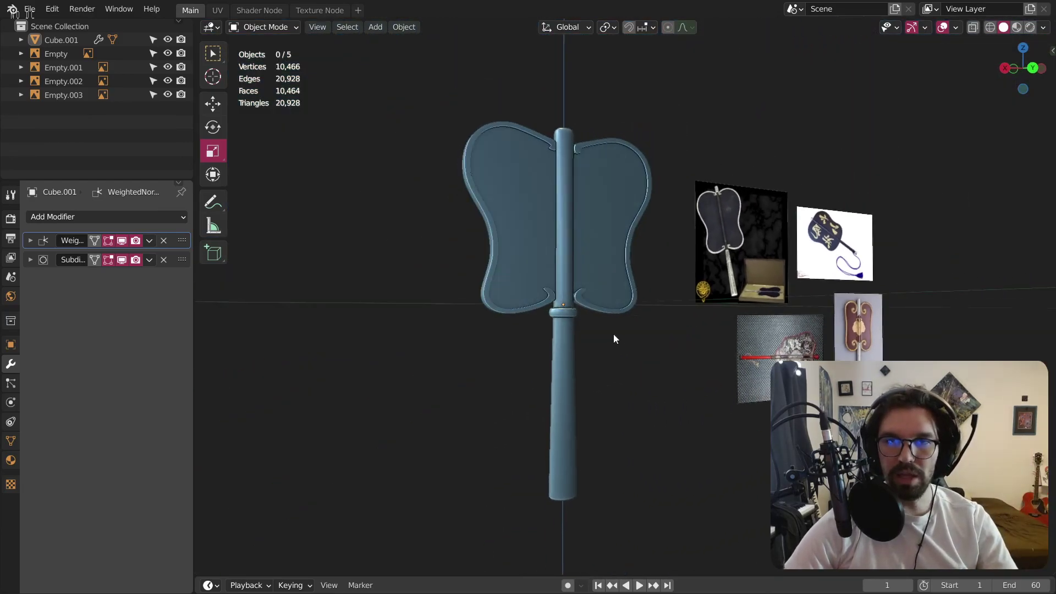
Select the collar's outer, upper and lower face loops and assign the Q Gold material to them in the Shader Node workspace.
scroll(613, 335, up, 8)
click(573, 300)
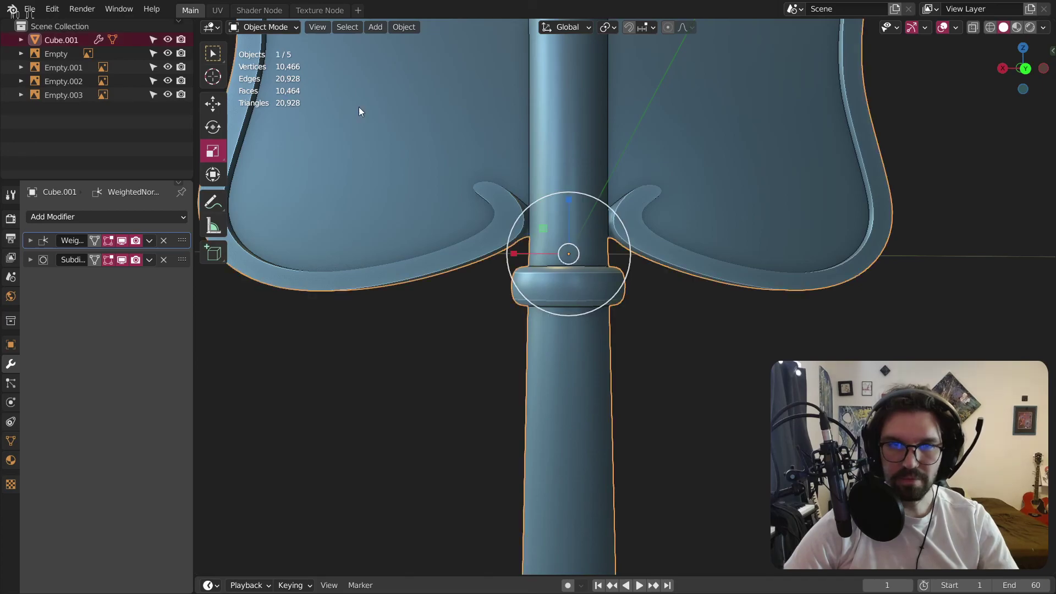
click(275, 24)
click(254, 55)
middle_drag(572, 308, 586, 346)
alt+shift+click(566, 263)
alt+shift+click(577, 322)
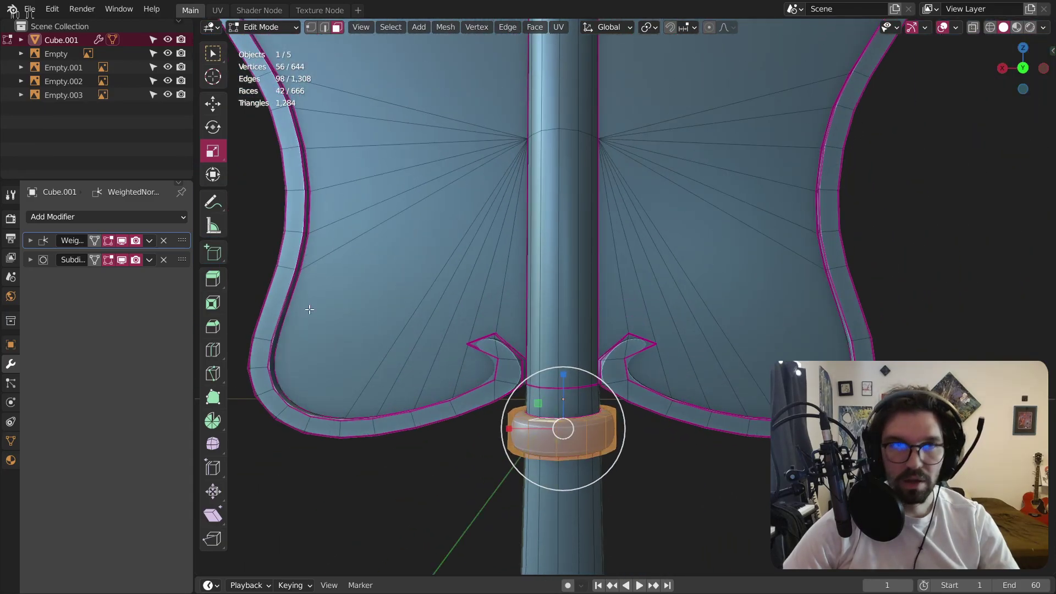
click(253, 12)
click(544, 357)
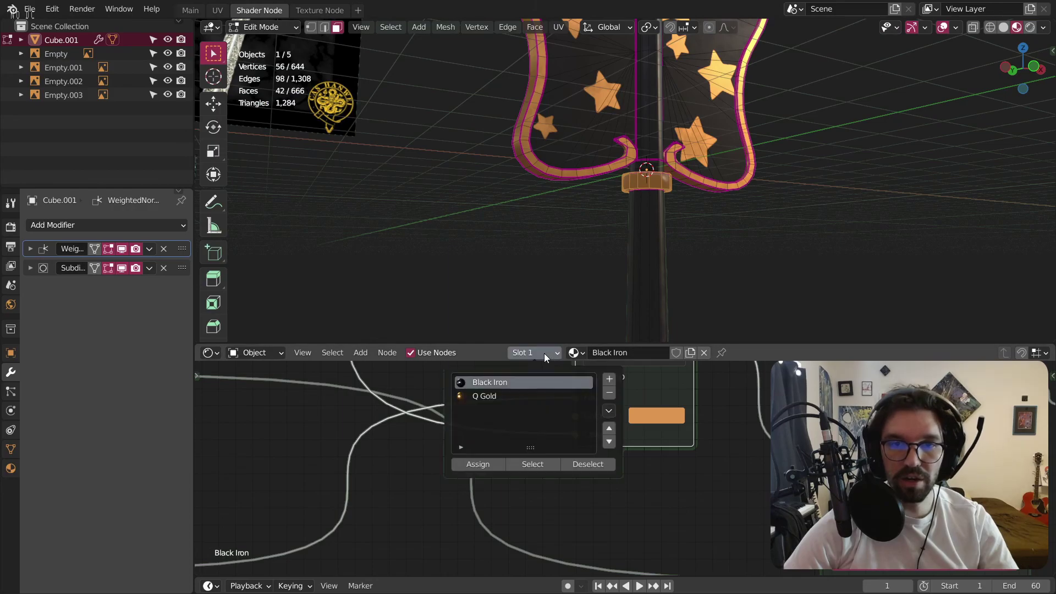
click(491, 397)
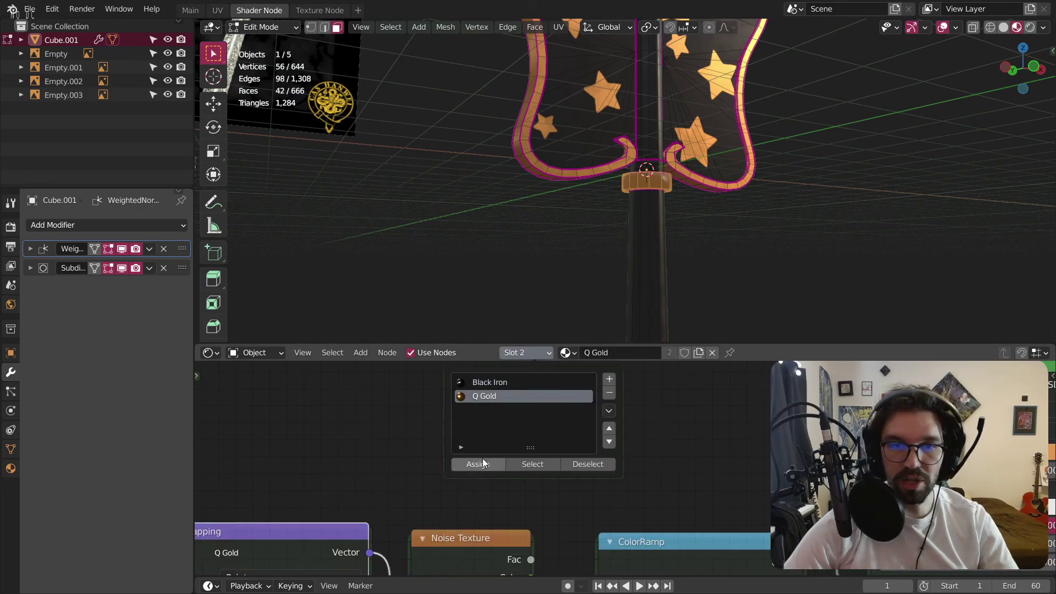
Return to Object Mode, deselect the fan and save the Blender file.
click(275, 27)
click(273, 41)
scroll(477, 226, down, 3)
shift+middle_drag(477, 222, 522, 190)
click(653, 266)
key(ctrl+s)
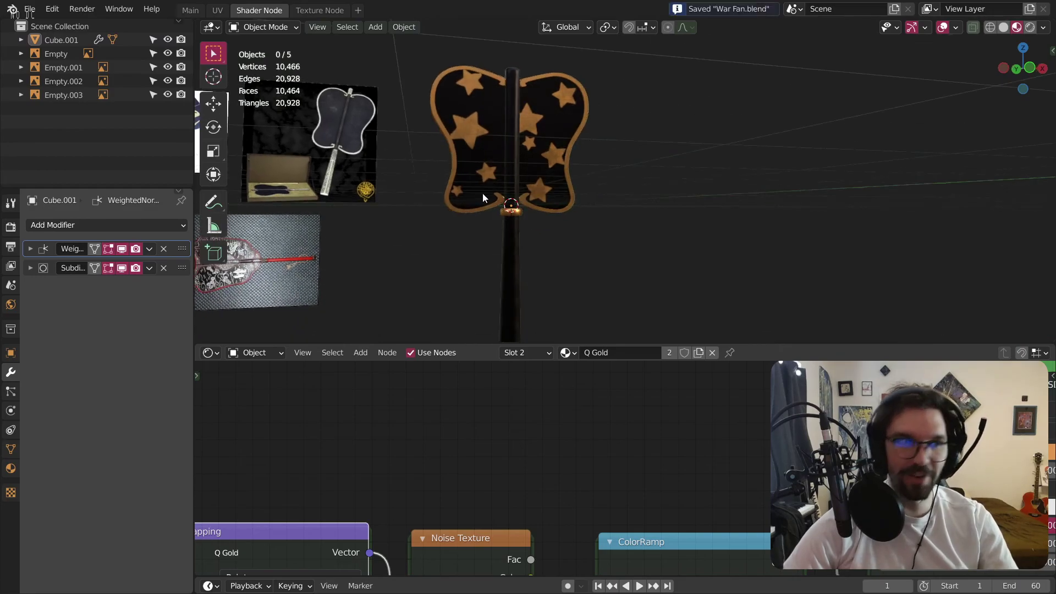
Switch to the Main workspace, inspect the textured fan from several angles and save the file again.
click(187, 9)
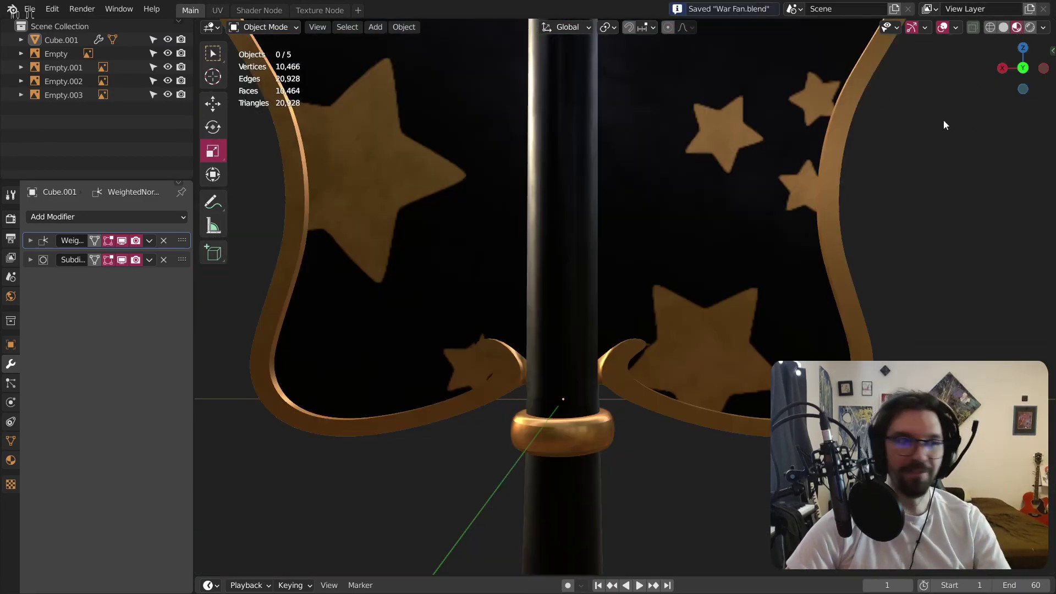
scroll(563, 311, down, 5)
middle_drag(562, 311, 907, 281)
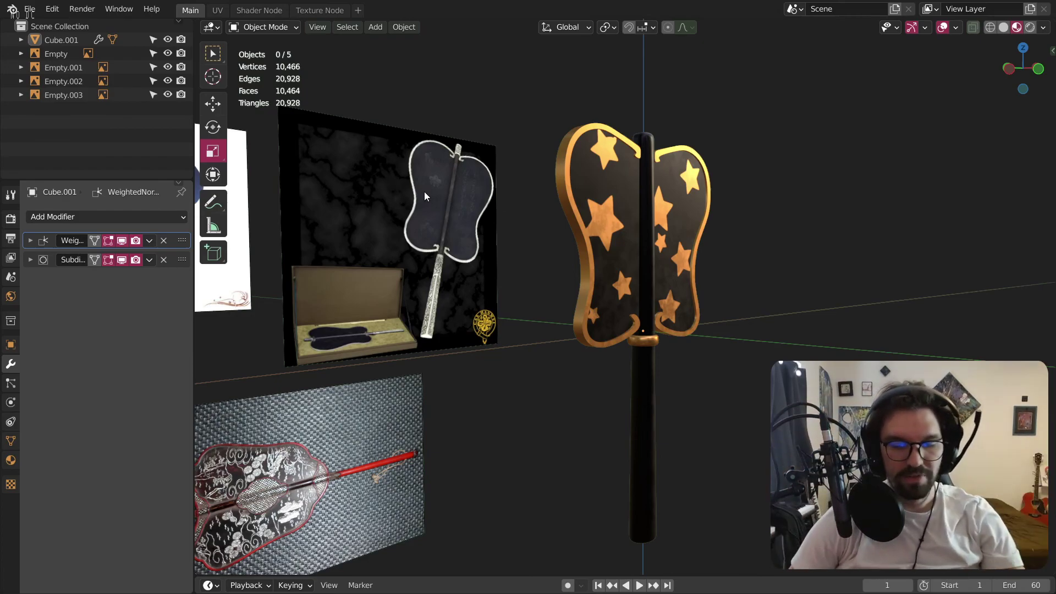
scroll(654, 220, up, 5)
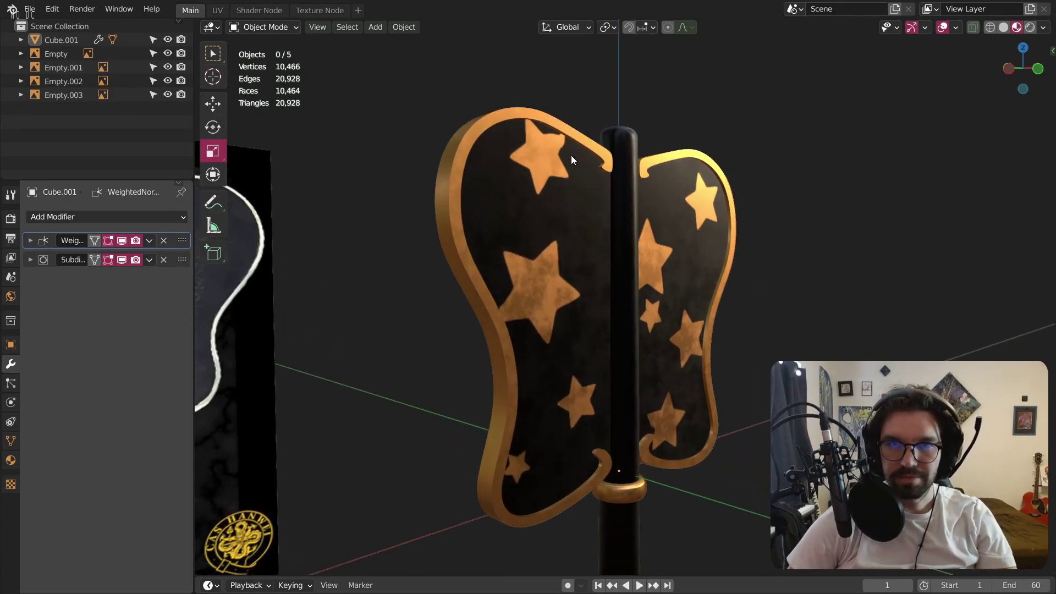
scroll(574, 160, up, 4)
scroll(596, 101, down, 6)
middle_drag(585, 247, 522, 197)
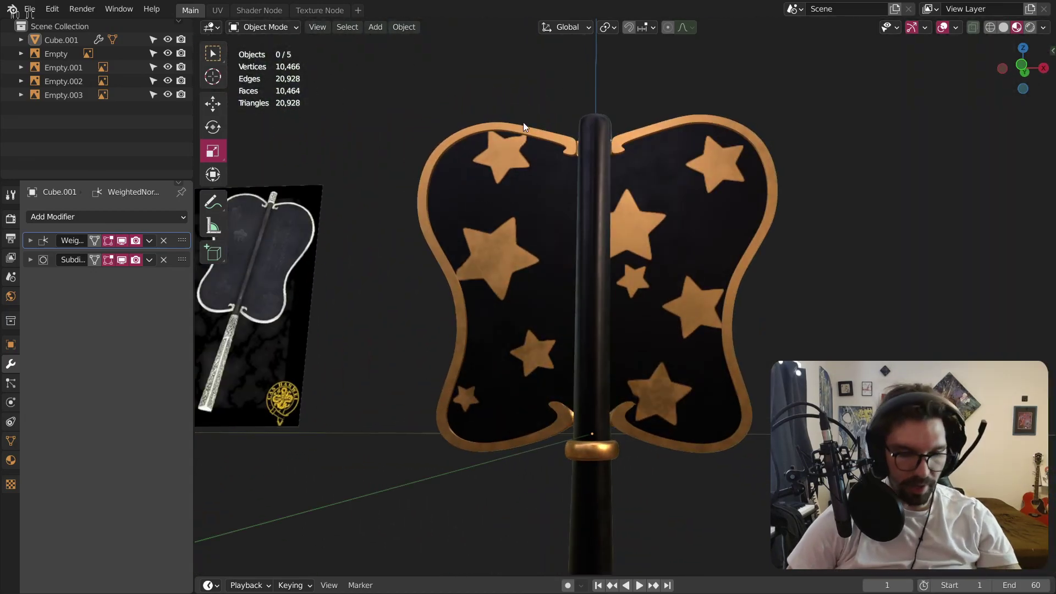
key(ctrl+s)
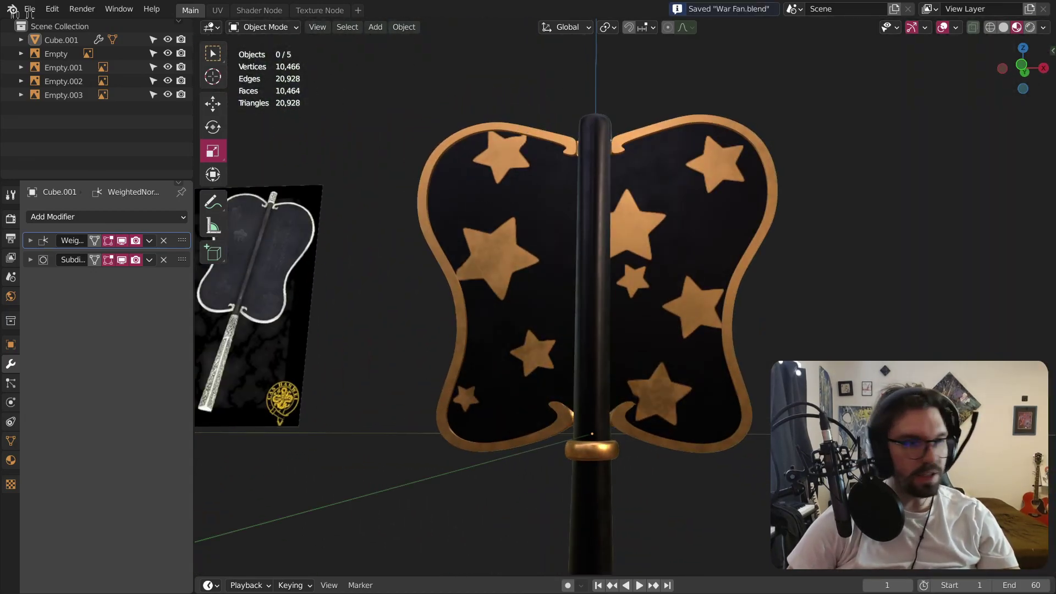